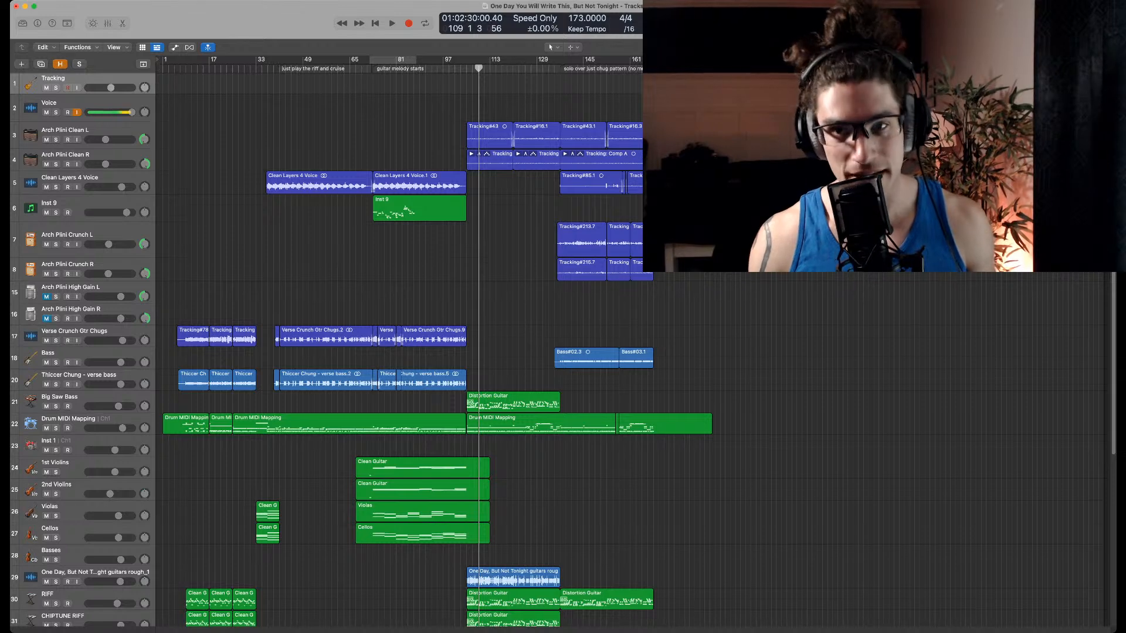
Play back the arrangement from bar 37, leading into the "just play the riff and cruise" marker, and stop before bar 41
scroll(648, 351, up, 3)
scroll(399, 346, up, 2)
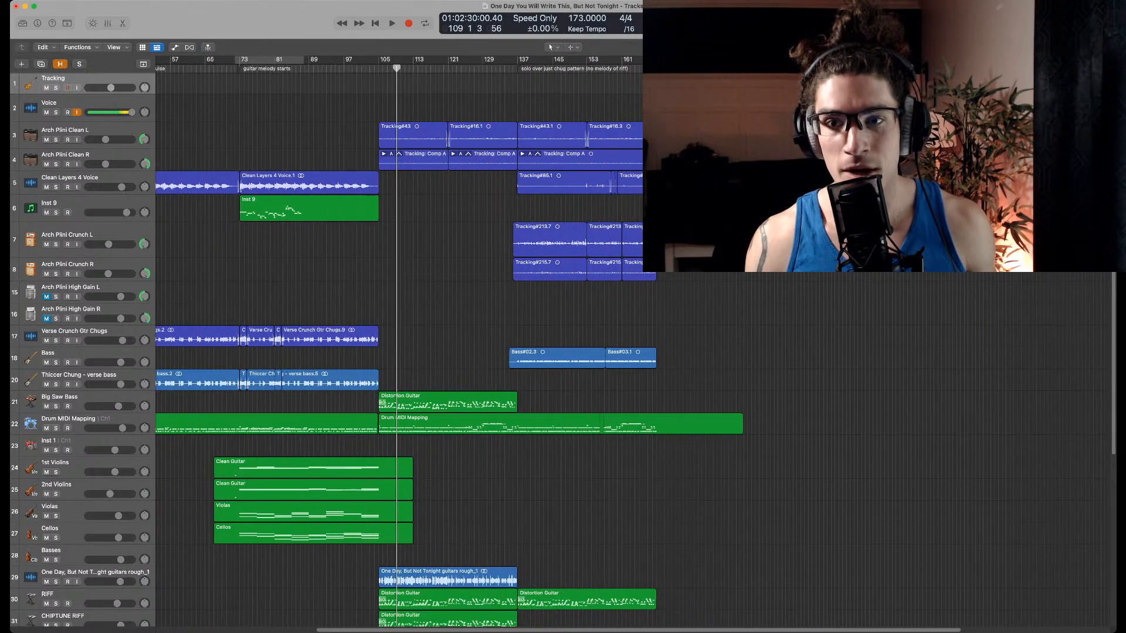
scroll(399, 346, left, 10)
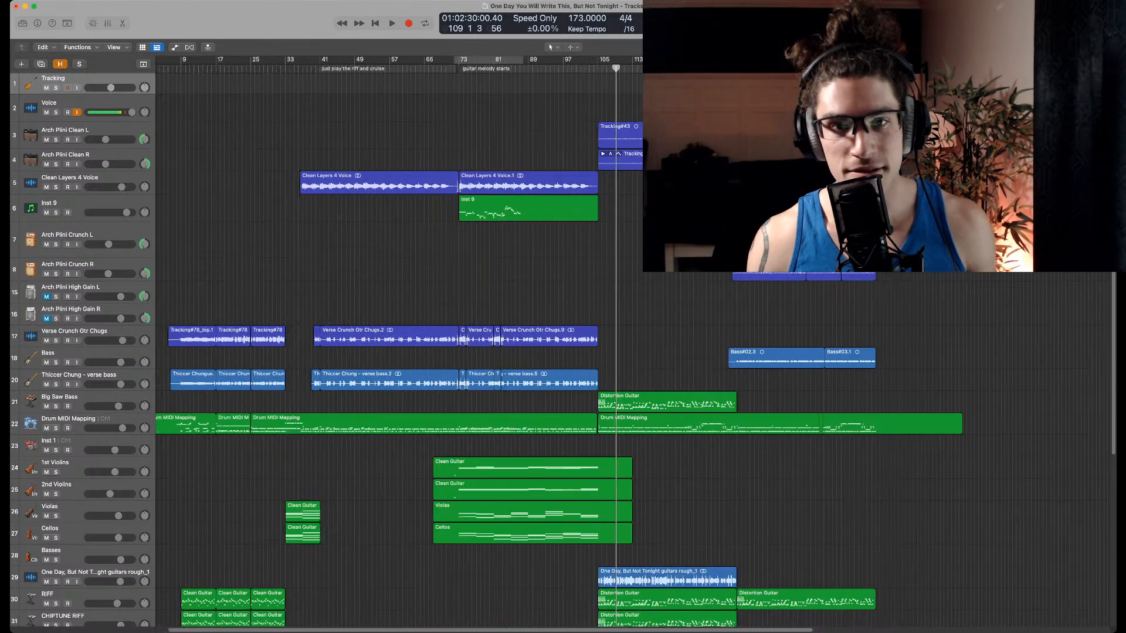
scroll(399, 346, down, 10)
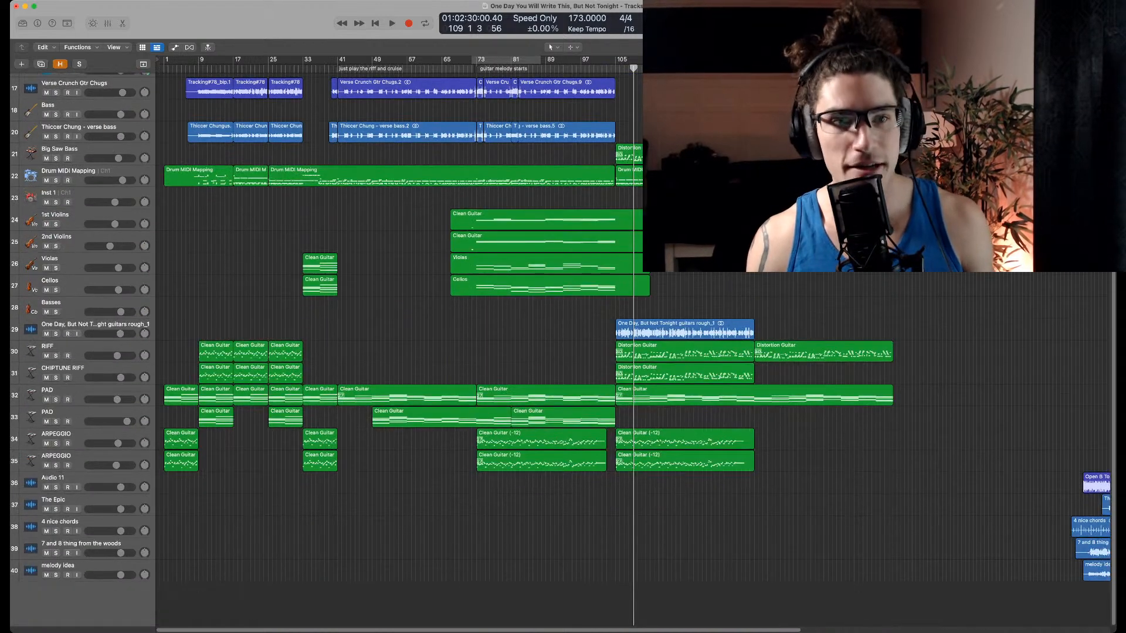
scroll(398, 346, up, 1)
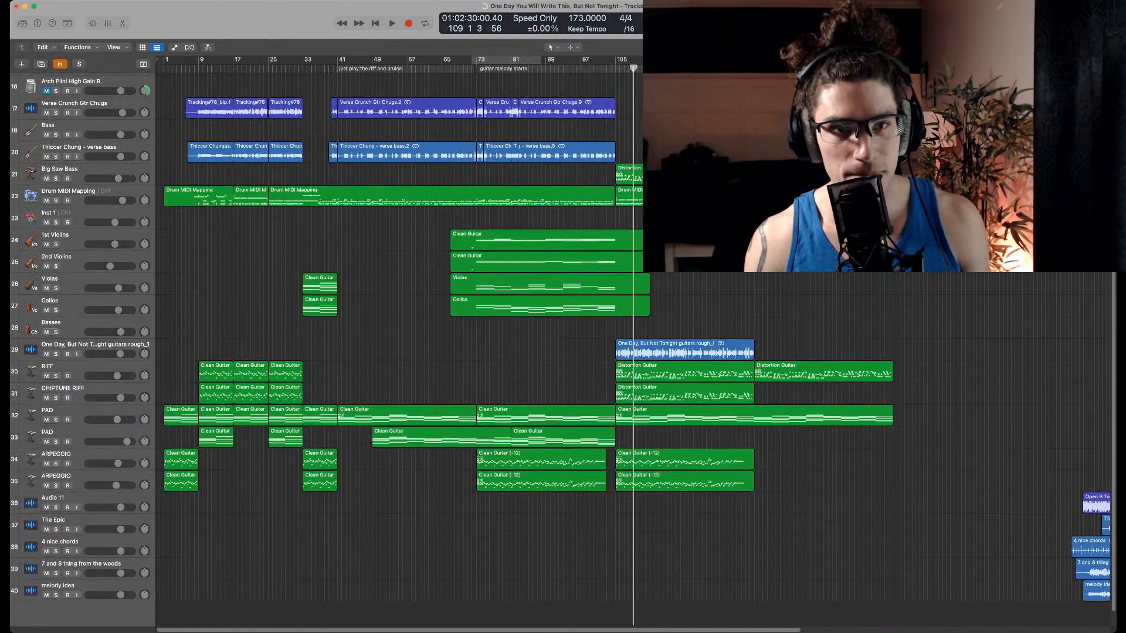
click(338, 69)
key(super+Right)
key(super+Right)
key(super+Right)
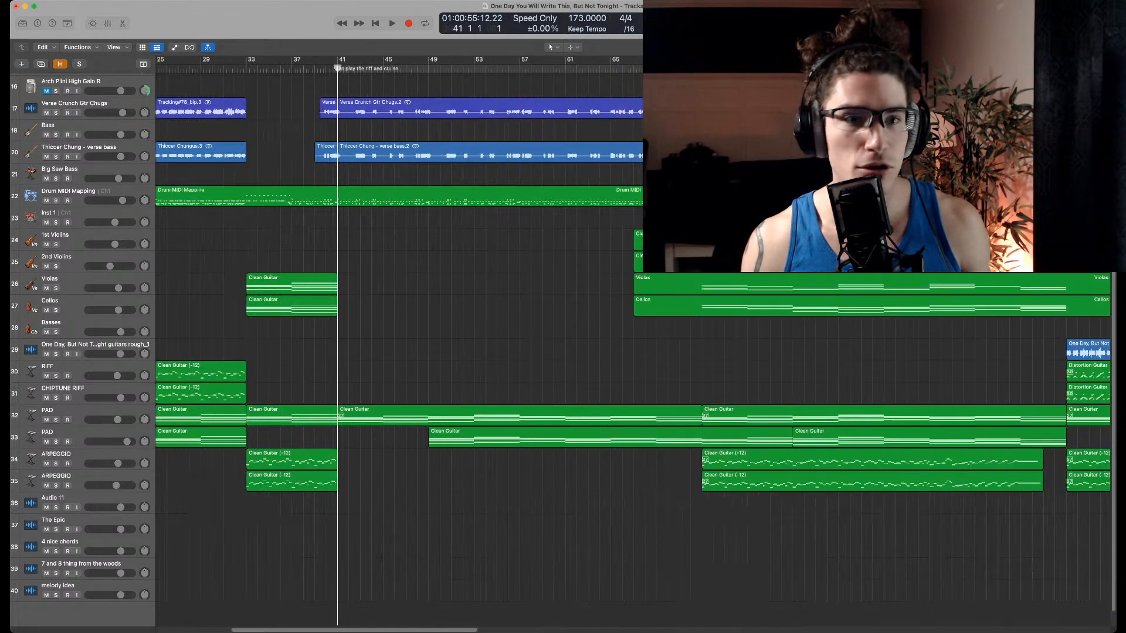
scroll(398, 346, up, 8)
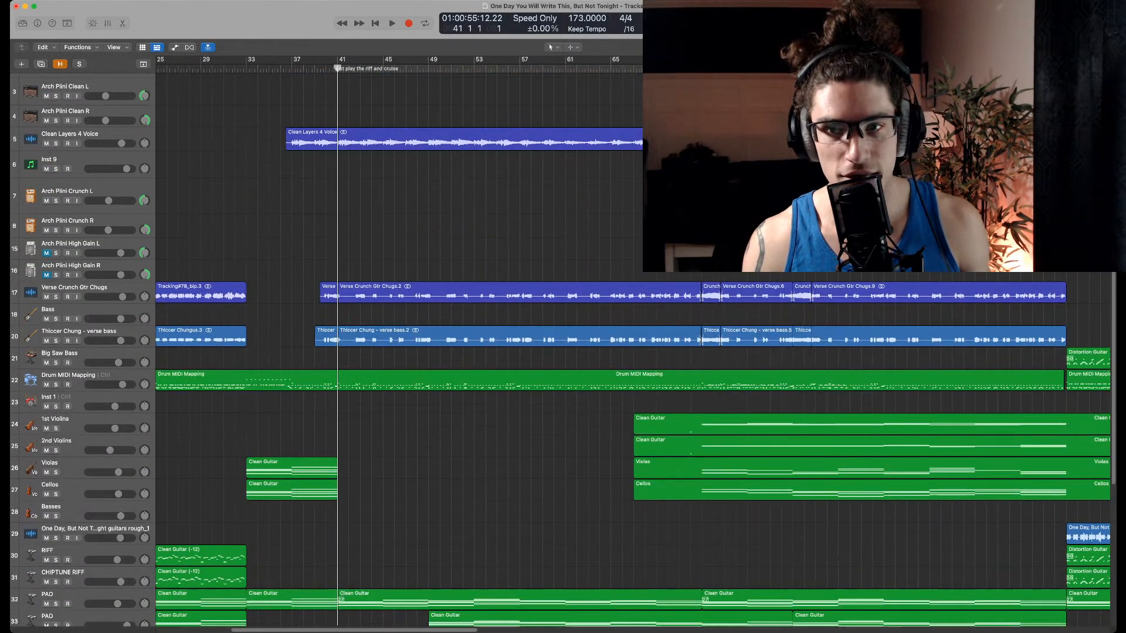
key(comma)
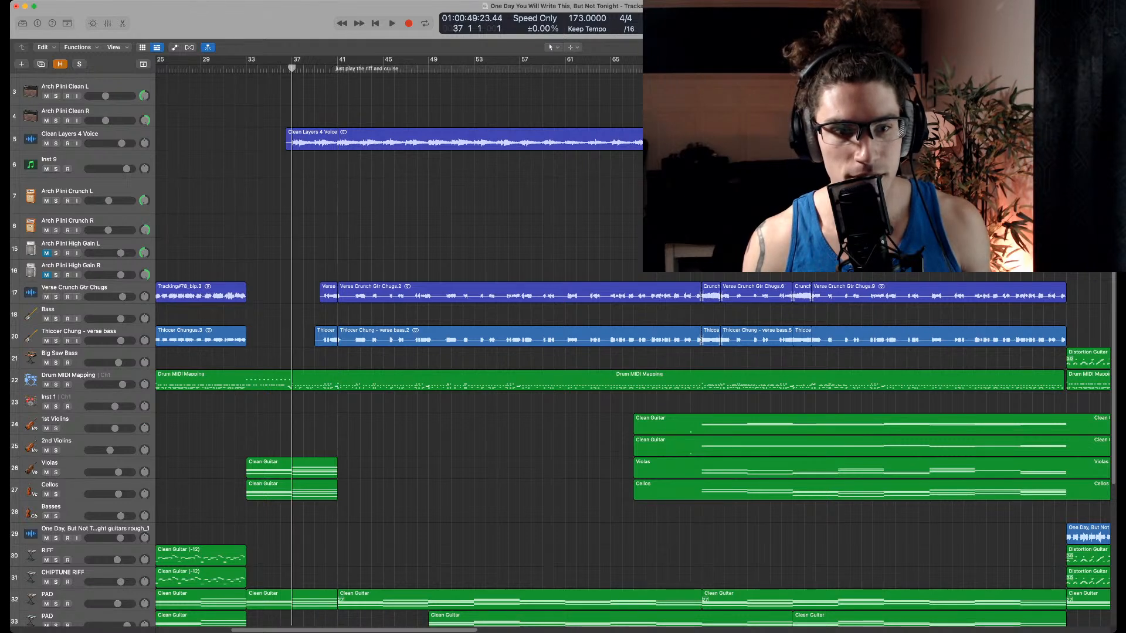
key(space)
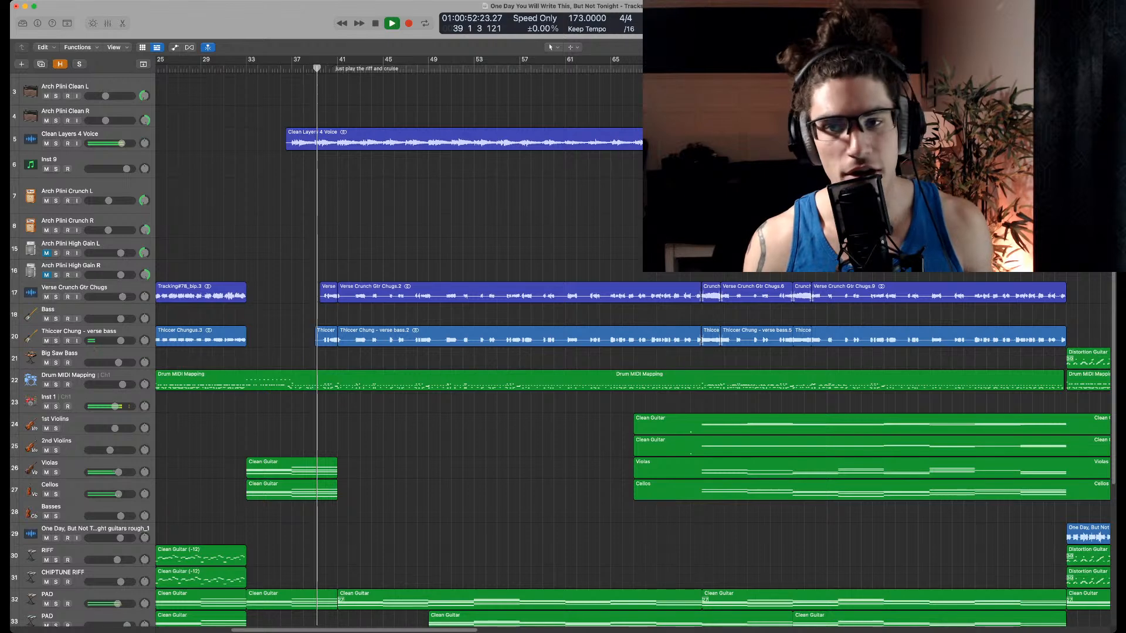
key(space)
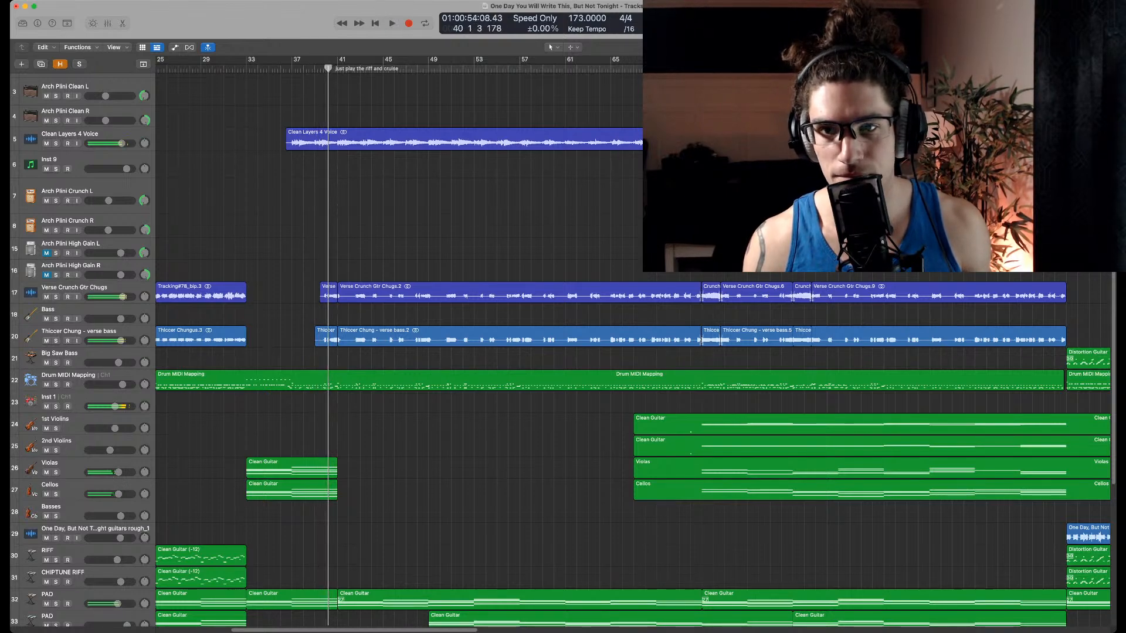
Play the section from bar 105, mute the Big Saw Bass track, and stop playback
key(super+Left)
key(super+Left)
key(super+Left)
key(super+Left)
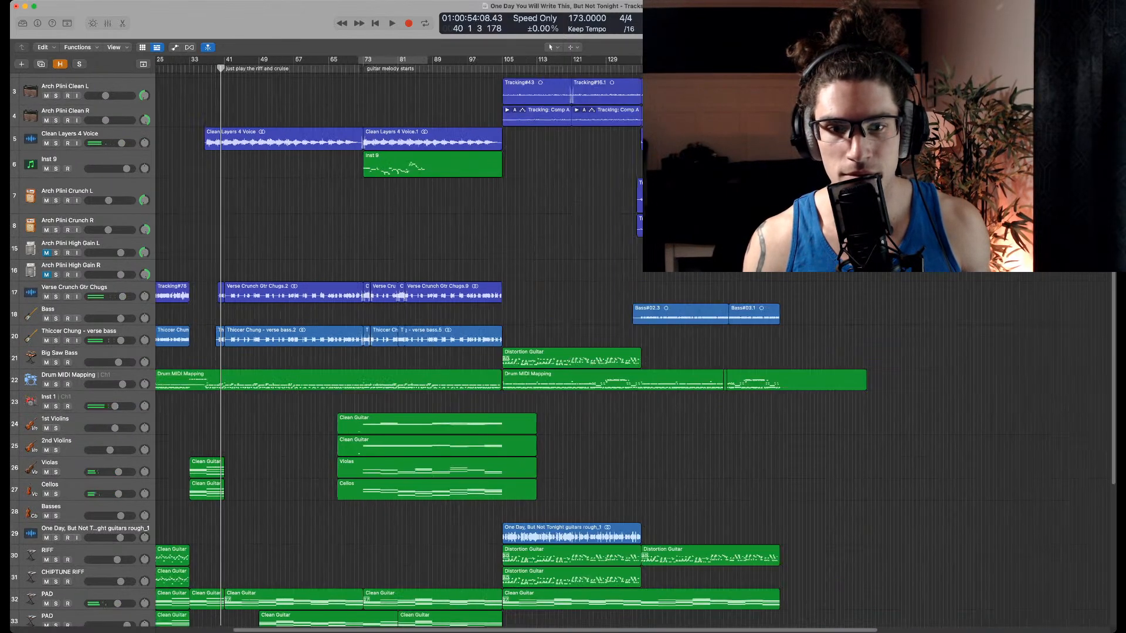
click(503, 68)
key(space)
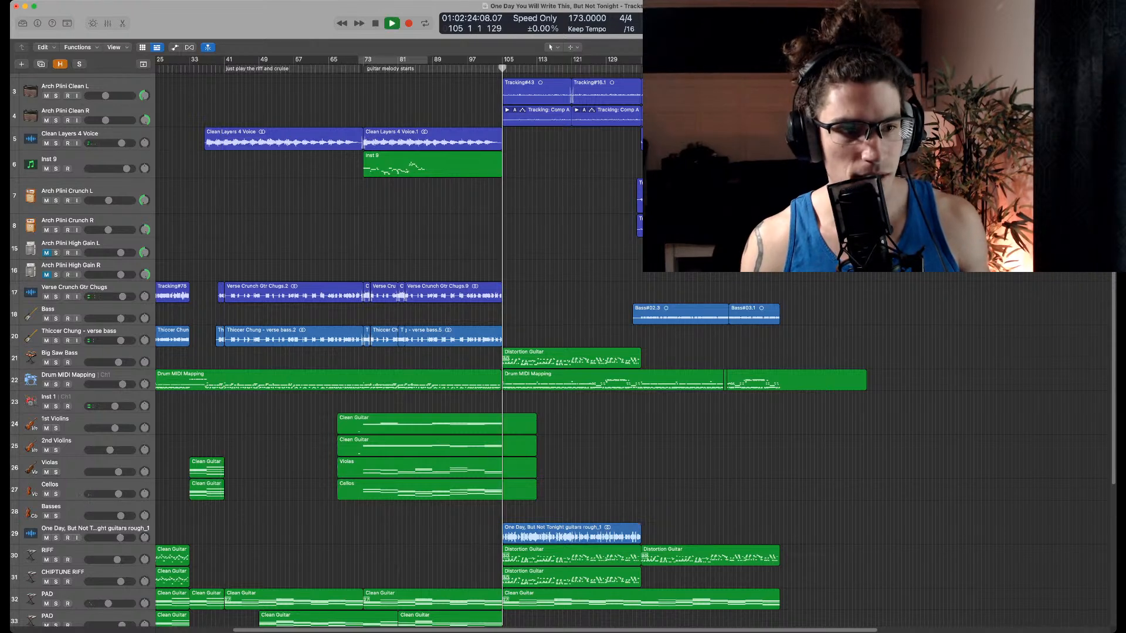
key(super+Right)
key(super+Right)
click(47, 362)
scroll(47, 362, down, 4)
key(space)
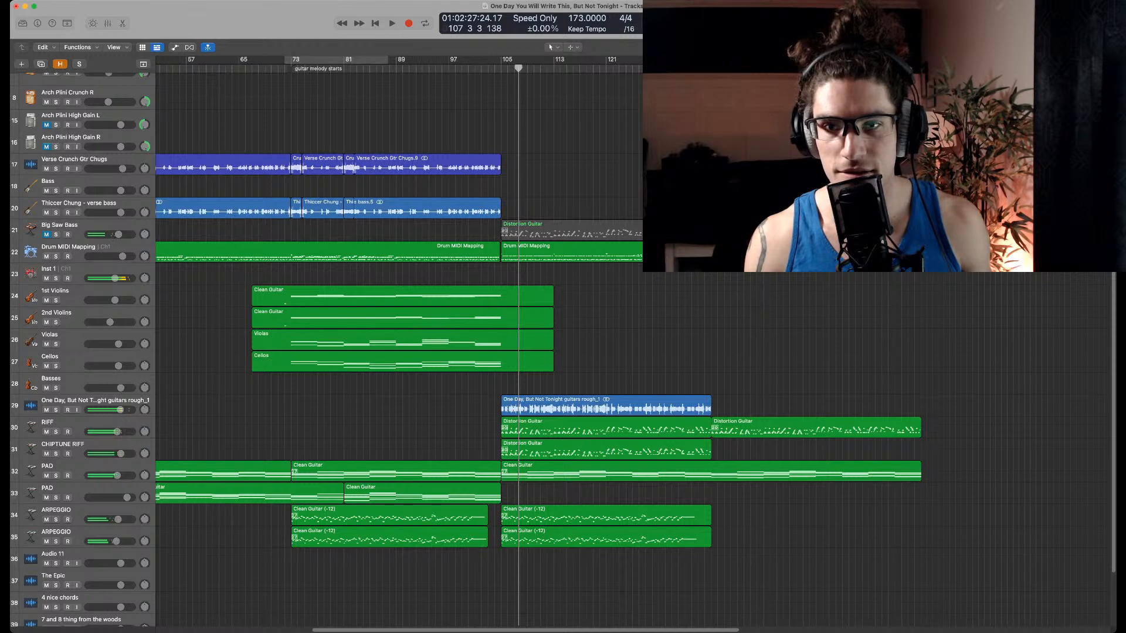
Listen to the solo section from bar 137 and stop around bar 149
click(705, 68)
key(space)
scroll(633, 352, right, 3)
scroll(399, 352, right, 2)
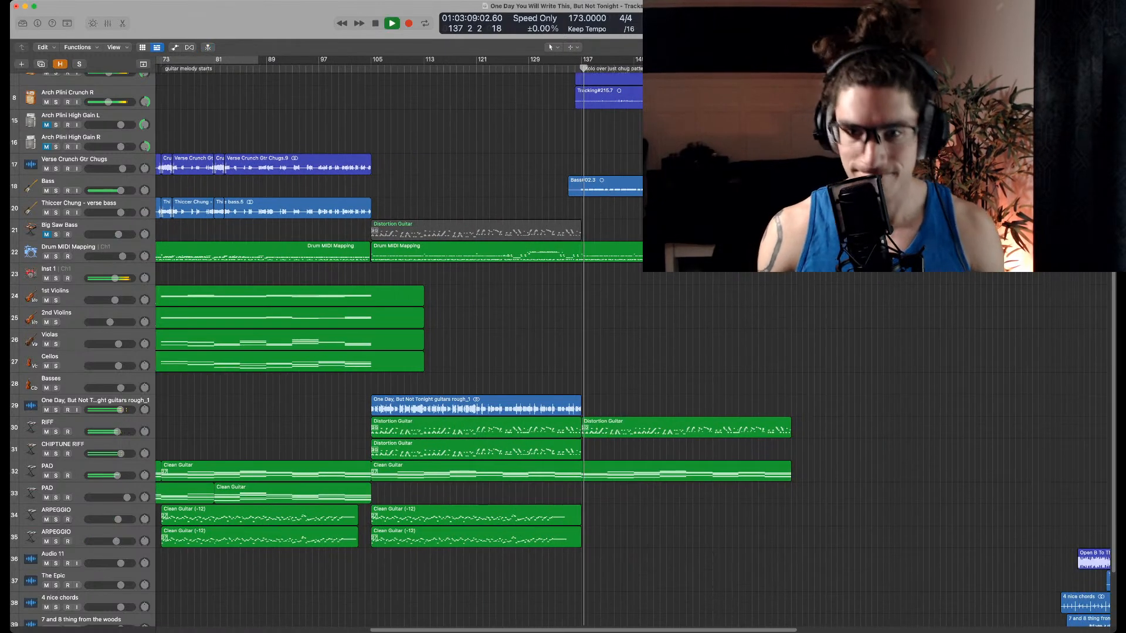
scroll(398, 352, up, 5)
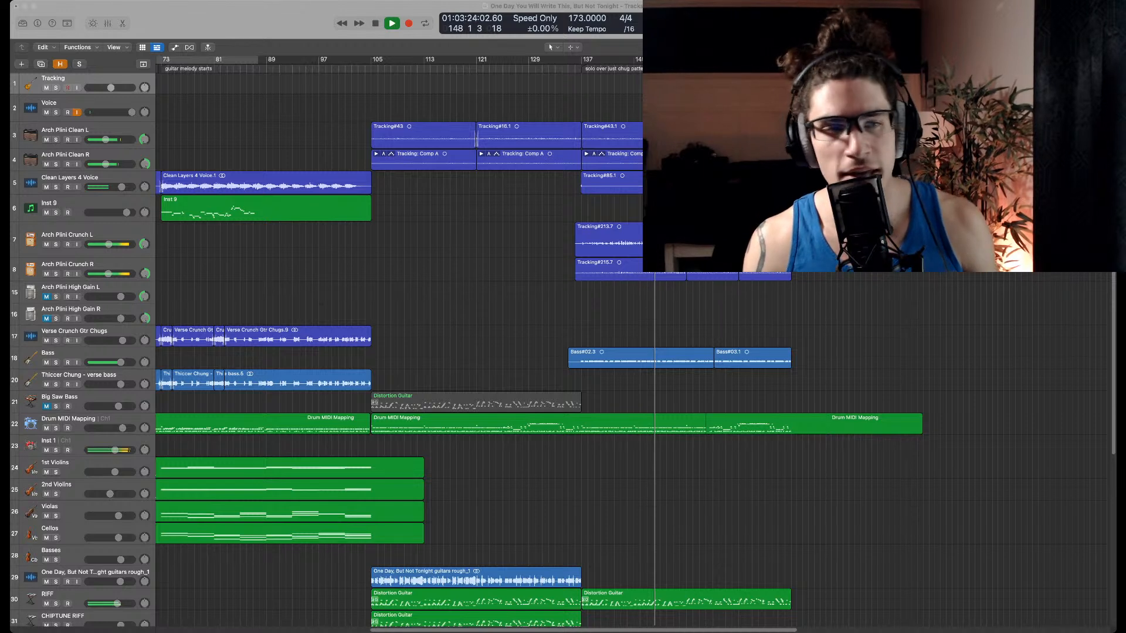
key(space)
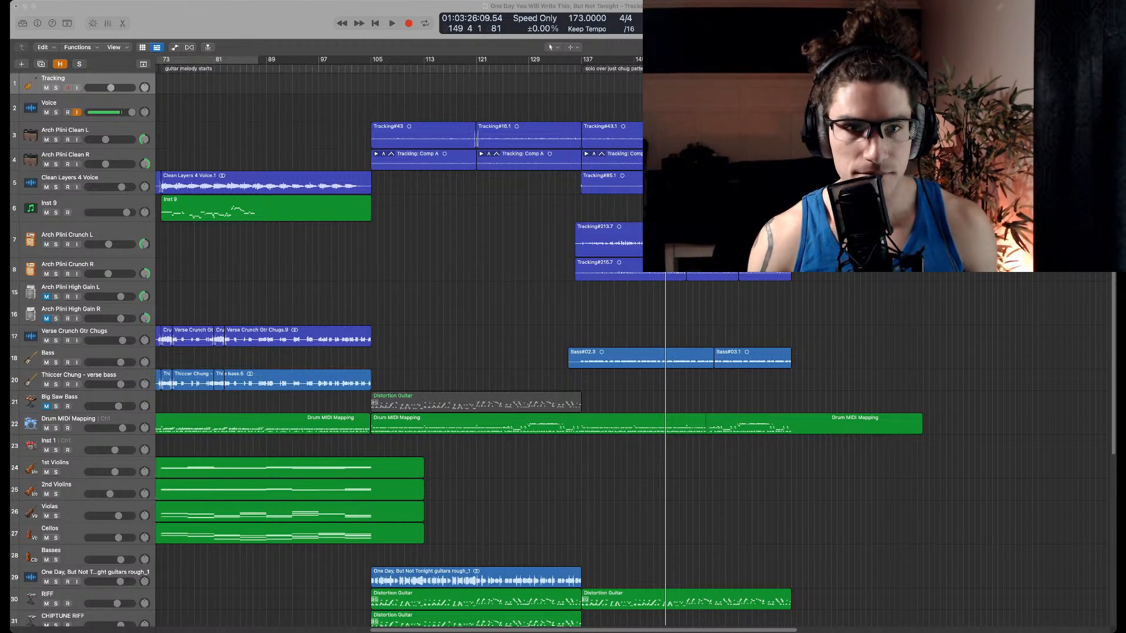
Examine the tracks in the section starting at bar 105 and the solo section starting at bar 137
scroll(562, 350, down, 2)
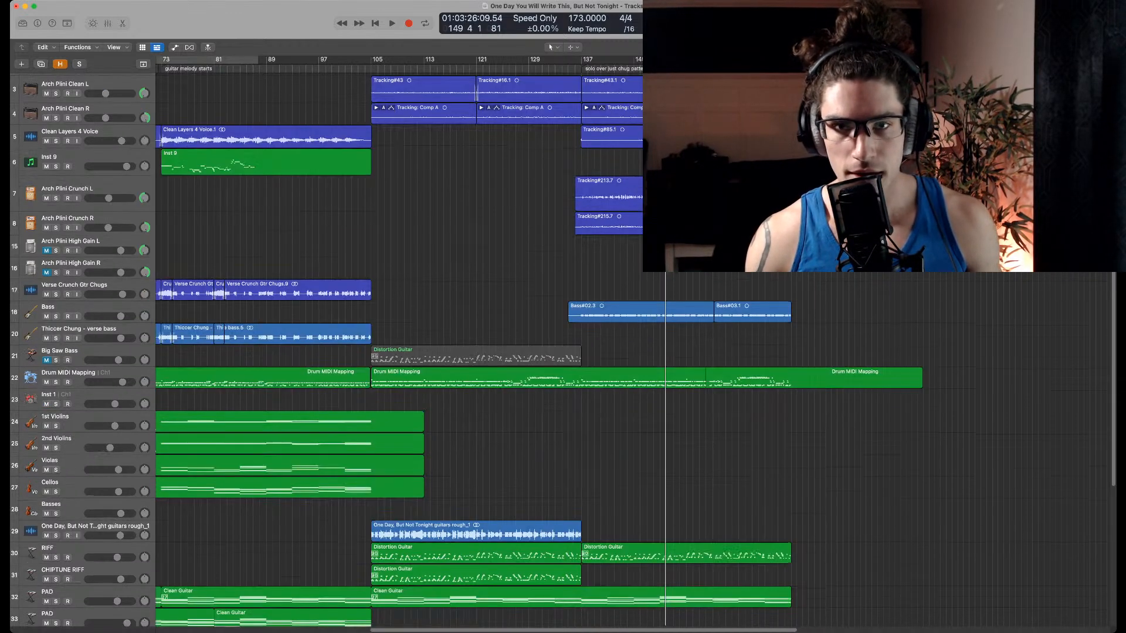
click(371, 67)
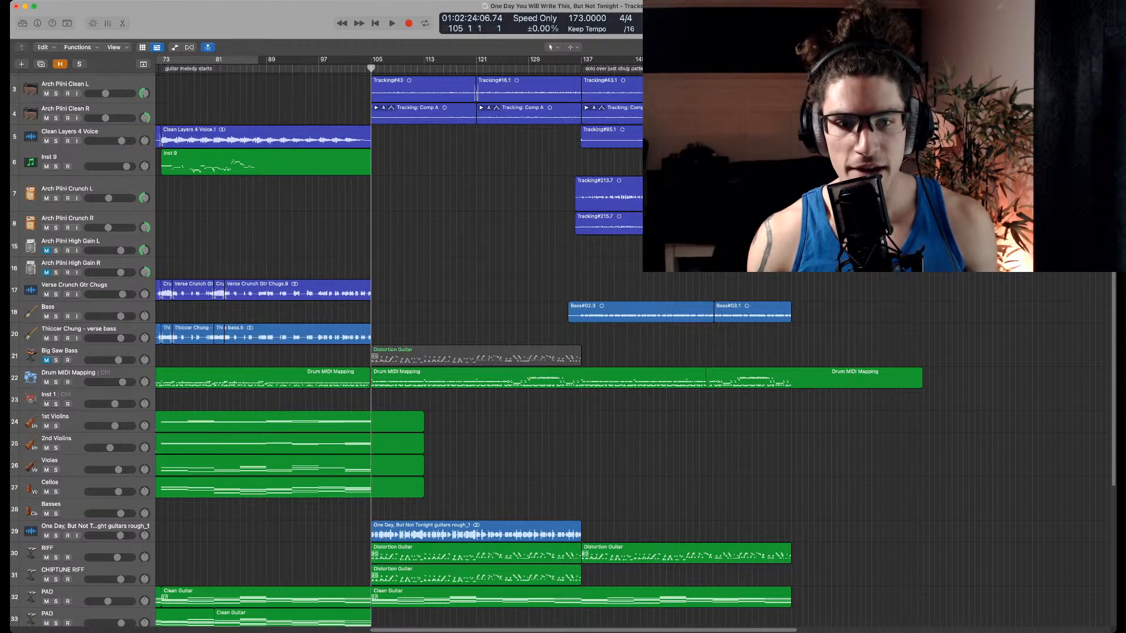
key(alt+period)
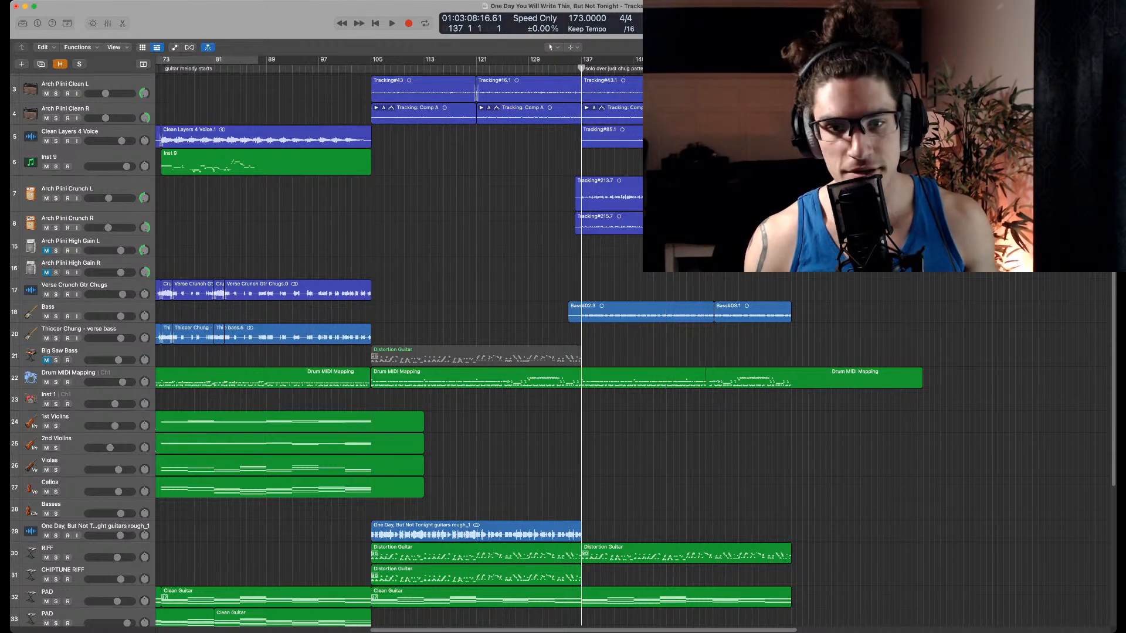
scroll(561, 350, up, 2)
scroll(562, 350, down, 2)
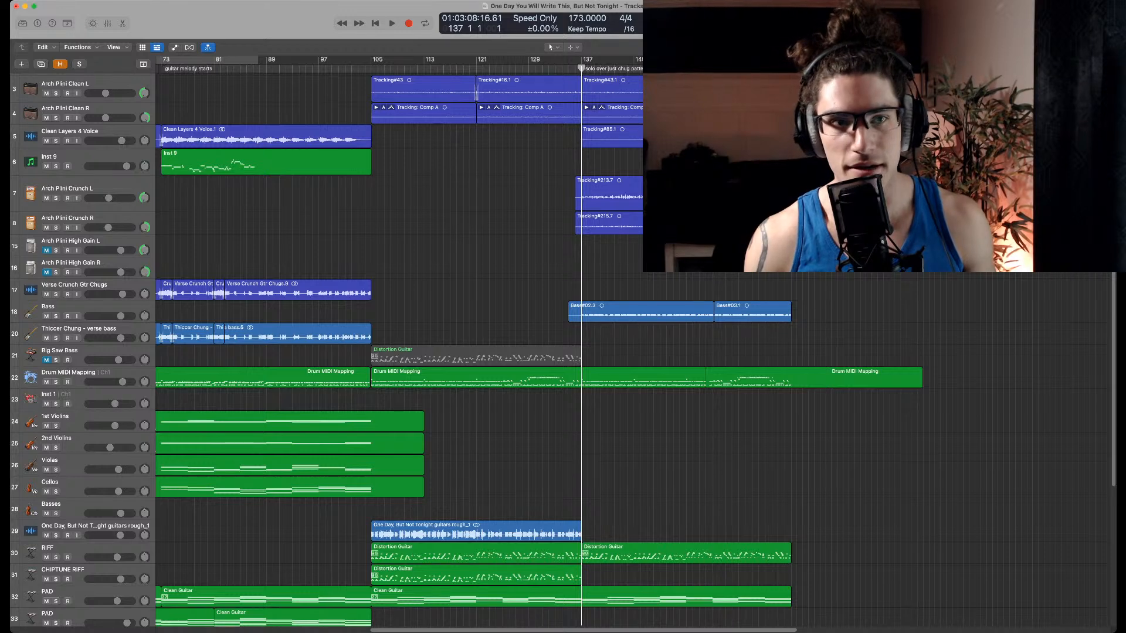
key(super+Right)
scroll(562, 350, down, 2)
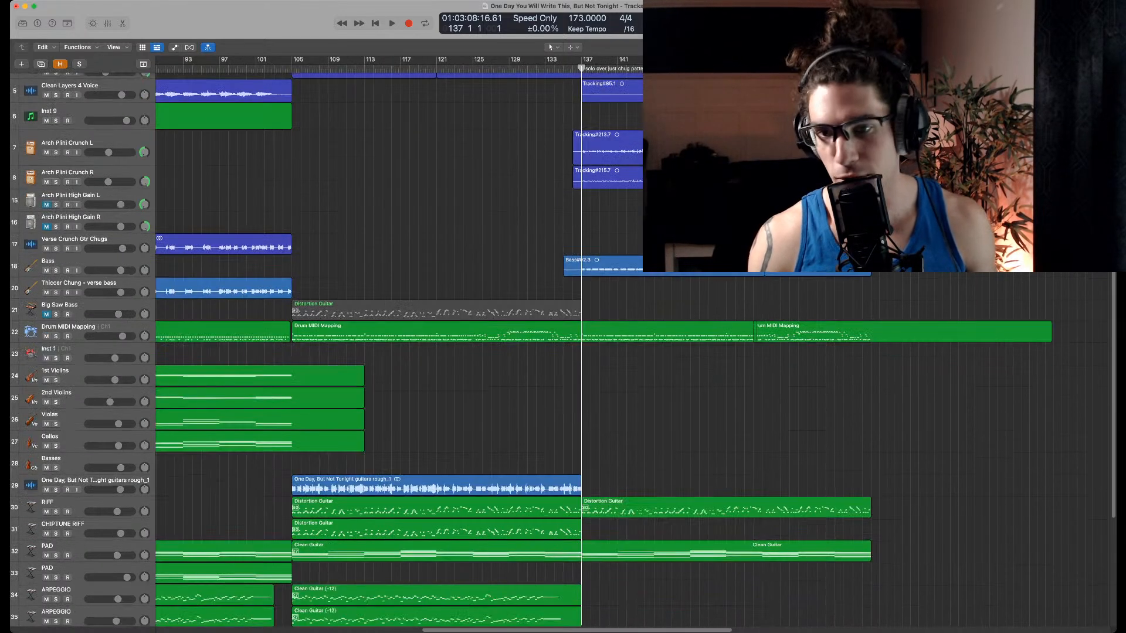
key(alt+comma)
key(super+Right)
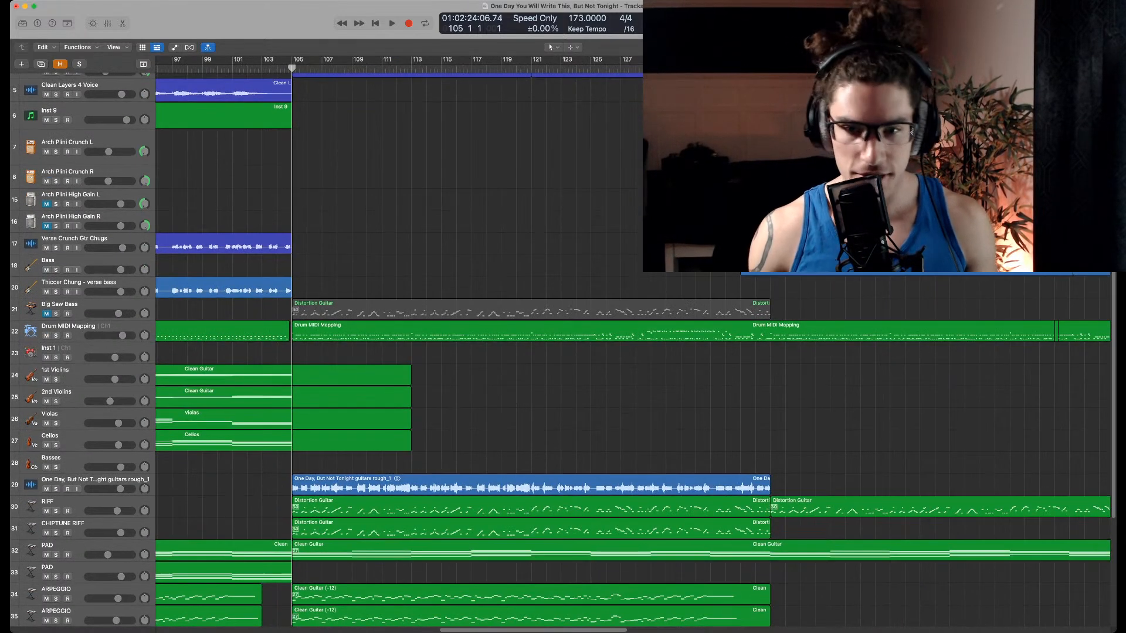
key(alt+period)
scroll(704, 352, right, 2)
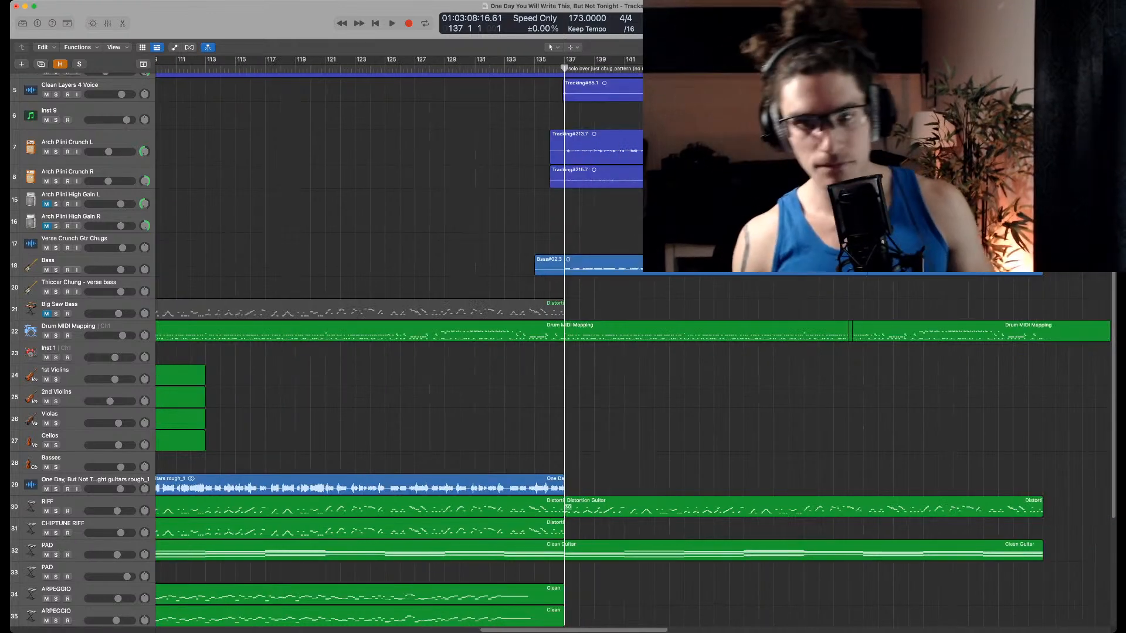
Open the Drum MIDI Mapping region at bar 137 in the Piano Roll
click(704, 331)
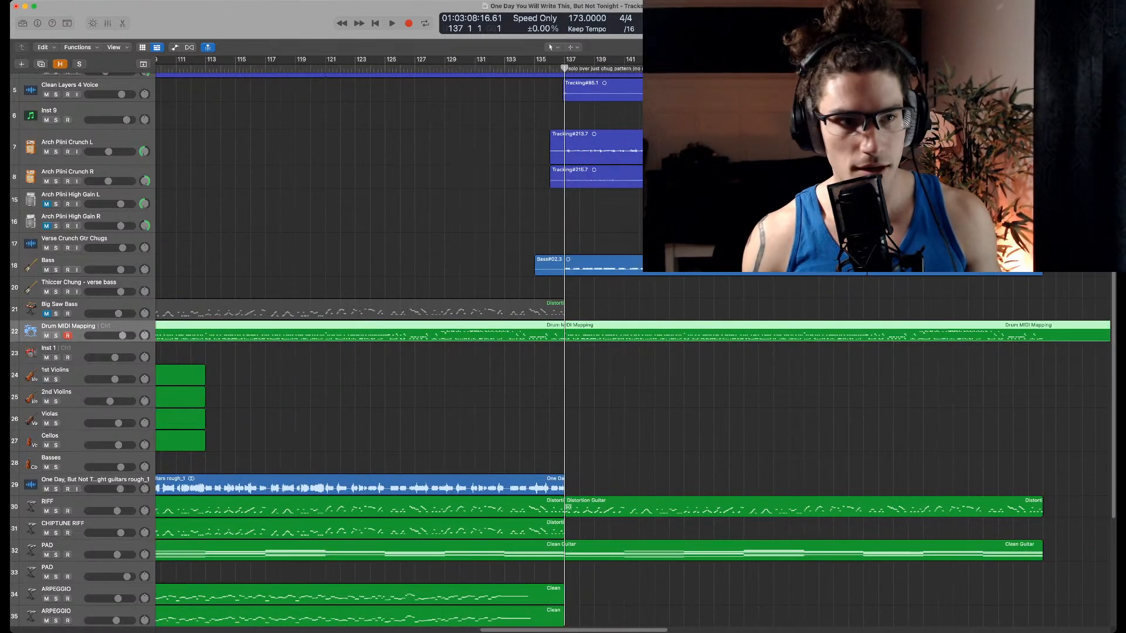
key(p)
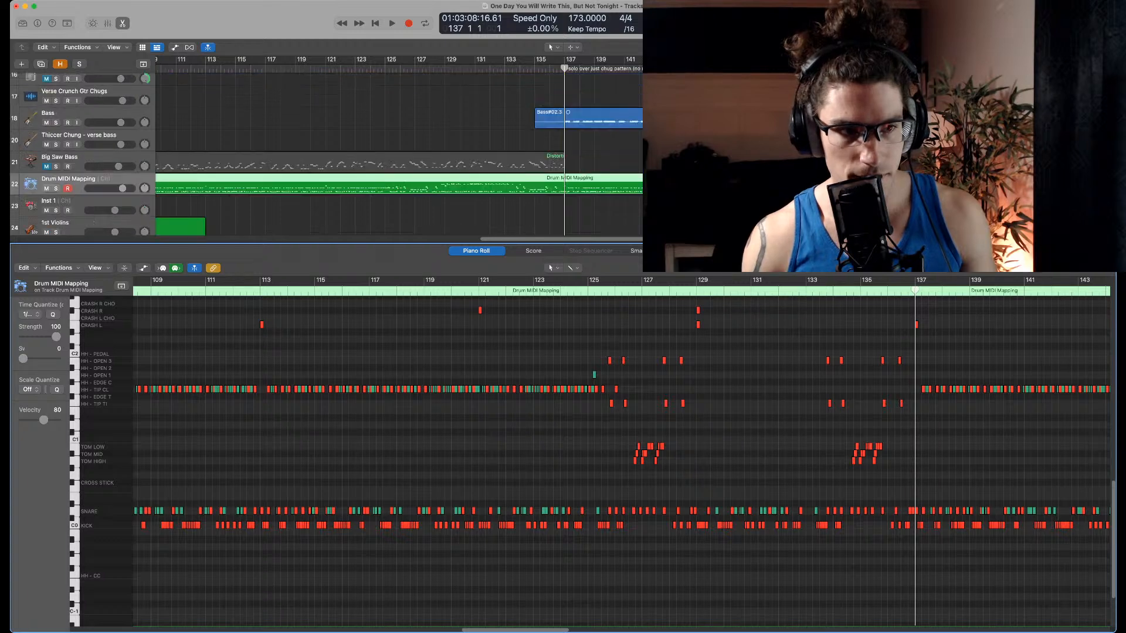
scroll(399, 154, up, 4)
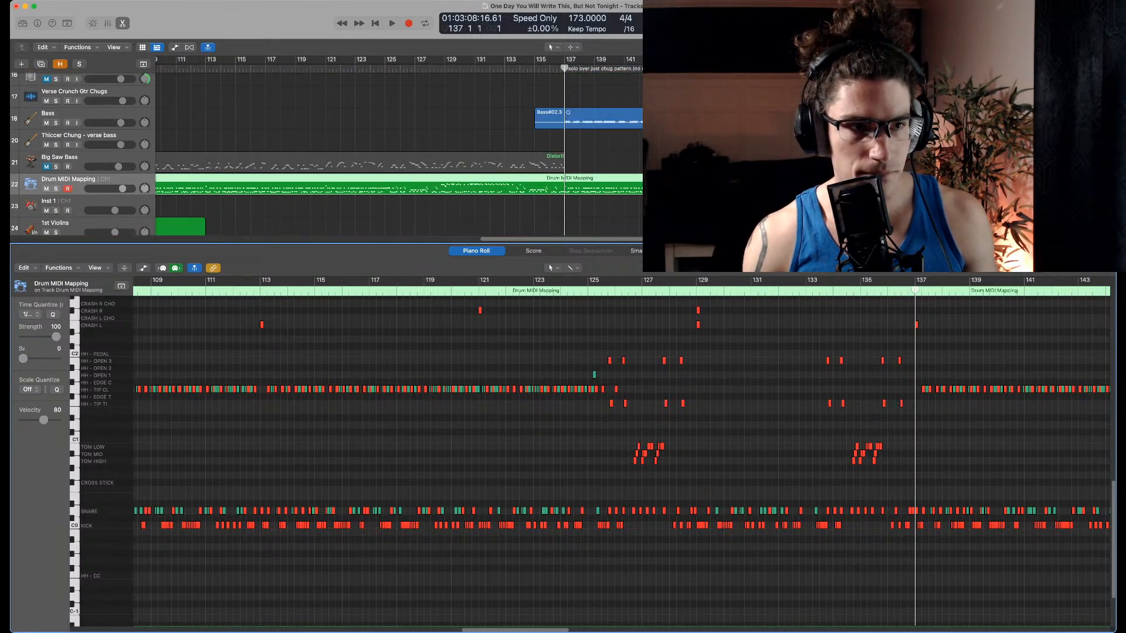
Solo the Drum MIDI Mapping and Inst 1 tracks and test their playback at bar 137
click(56, 189)
scroll(327, 153, up, 10)
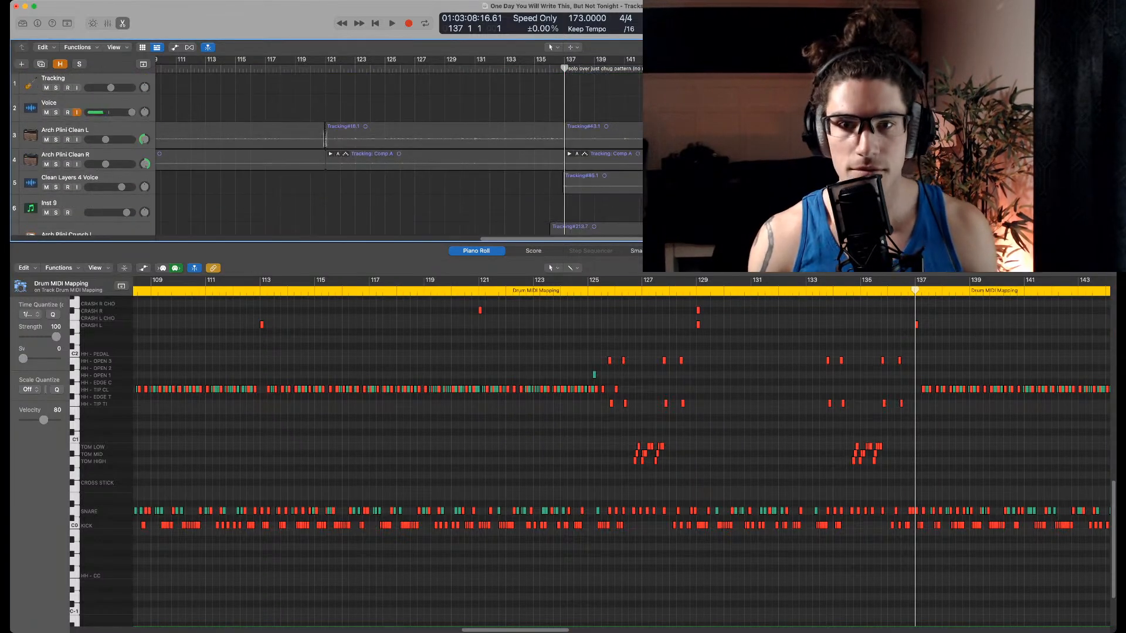
scroll(399, 153, down, 10)
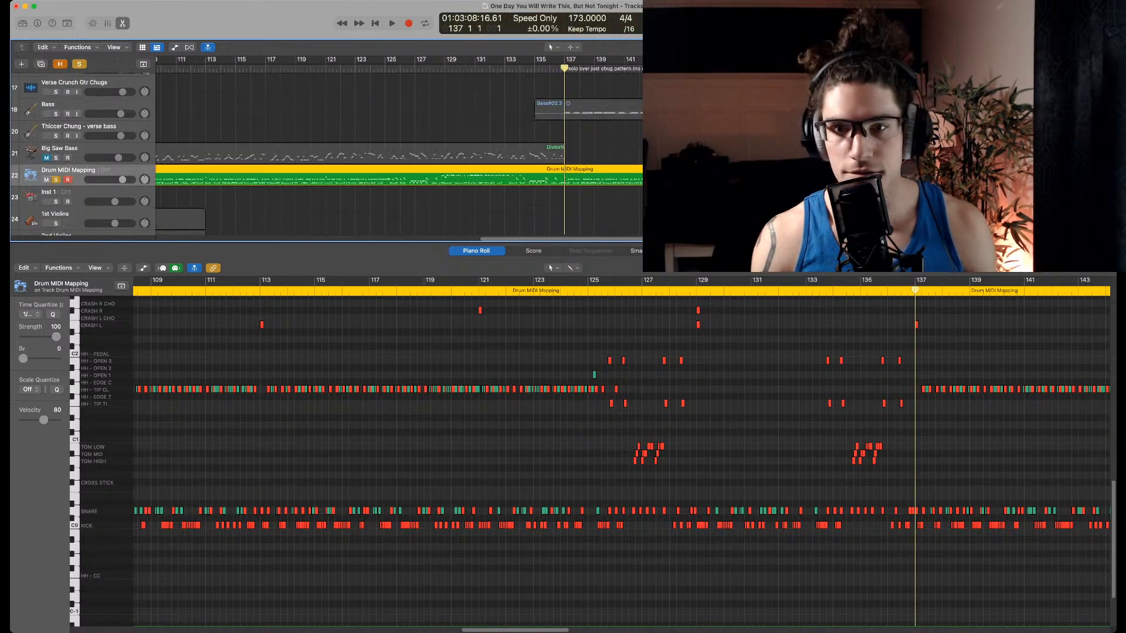
key(space)
key(space)
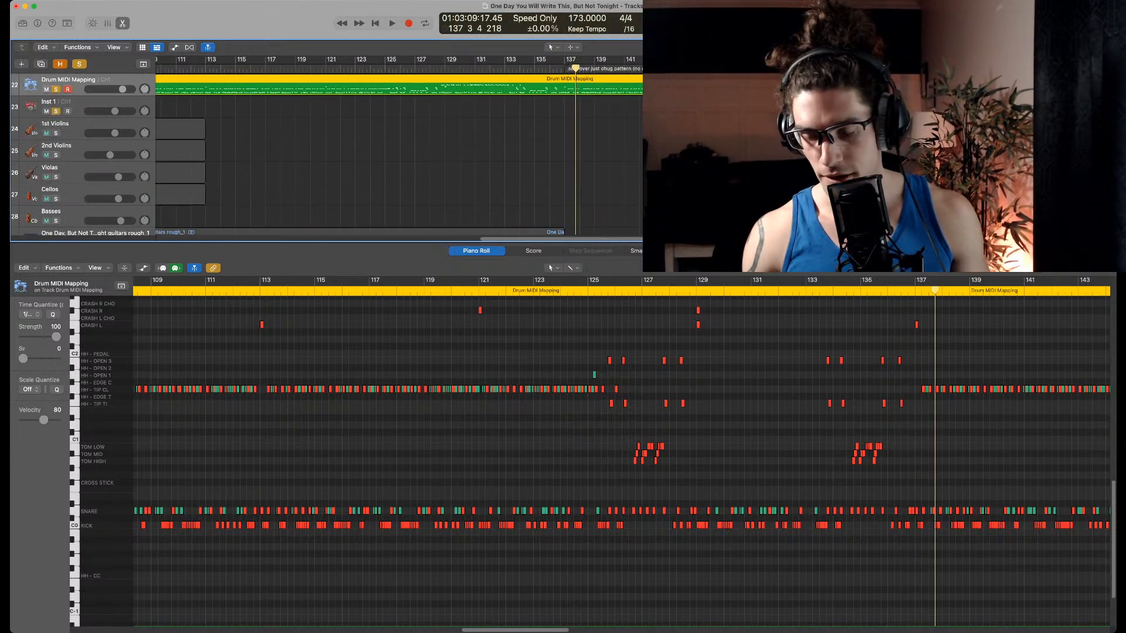
key(space)
key(space)
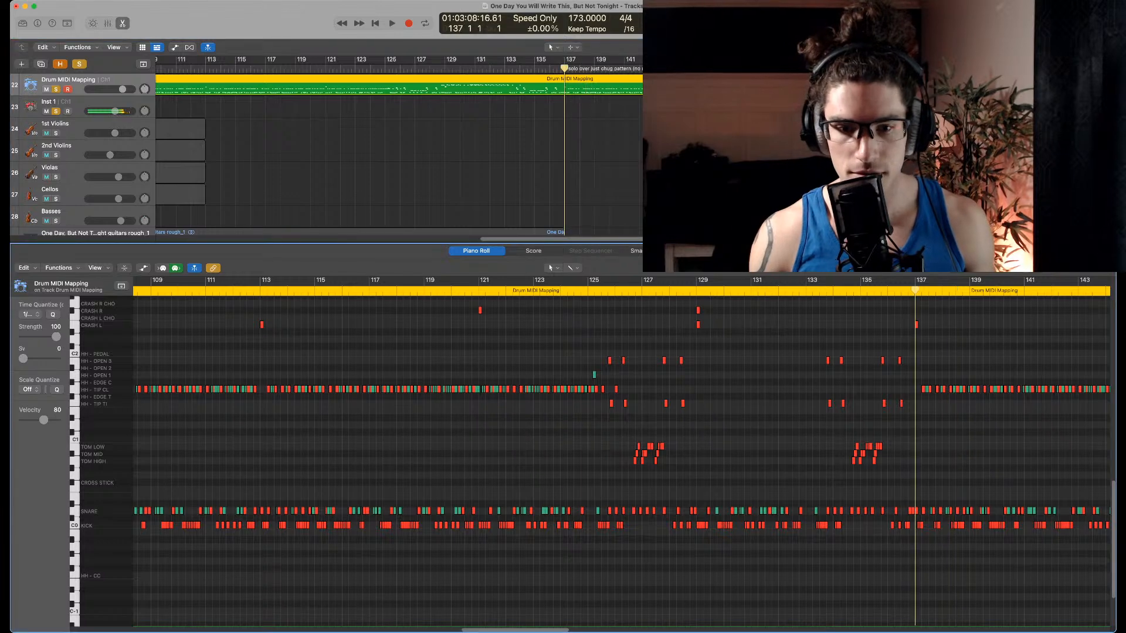
Play the soloed drum pattern from bar 137 and stop at bar 145
scroll(861, 457, up, 10)
scroll(860, 457, right, 5)
key(space)
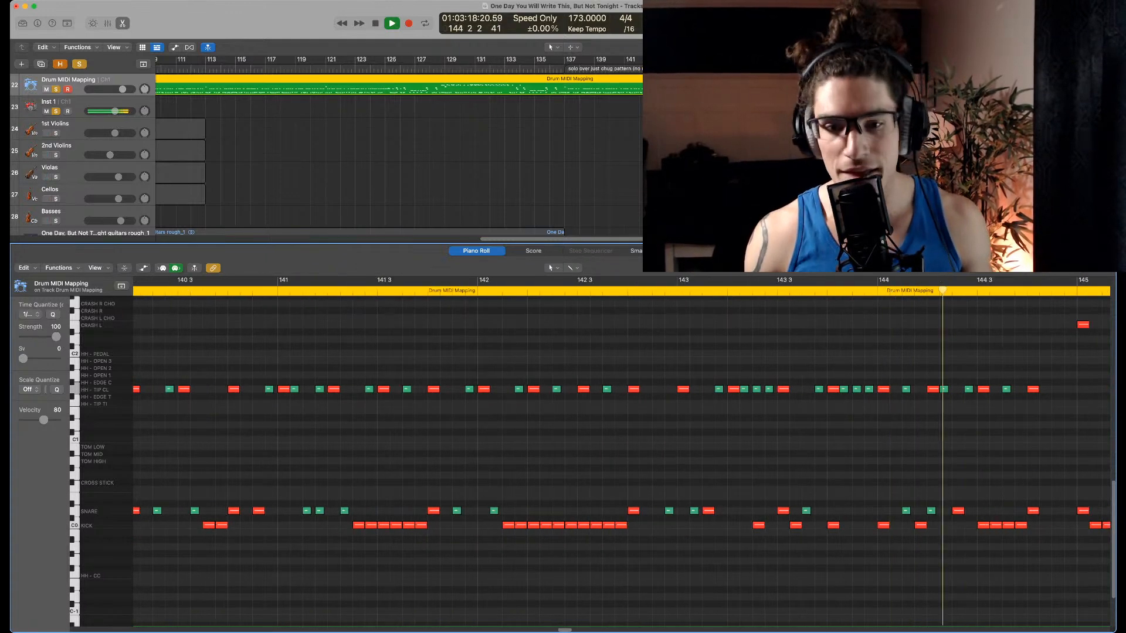
key(space)
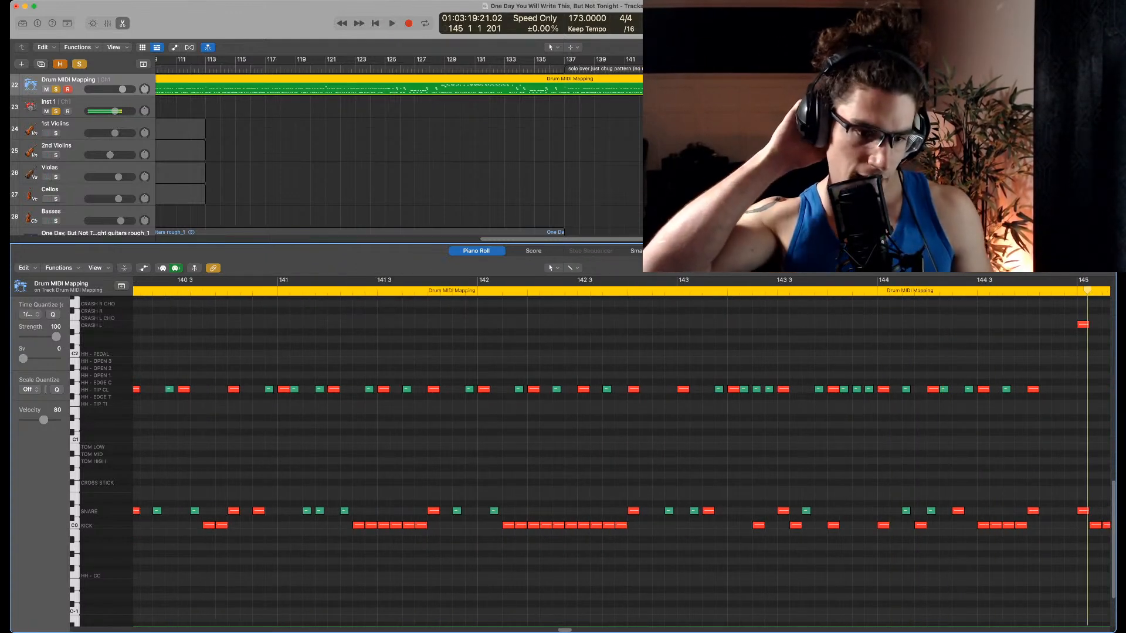
Review the drum notes across bars 137 to 145 and return the playhead to bar 137
key(super+Left)
key(super+Left)
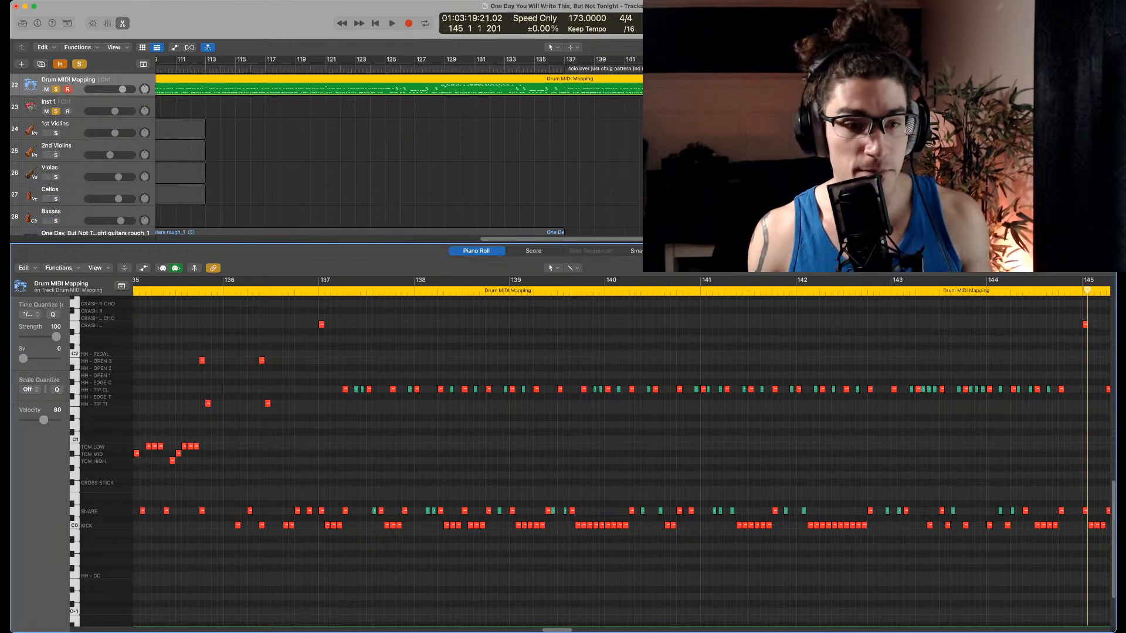
scroll(621, 457, right, 2)
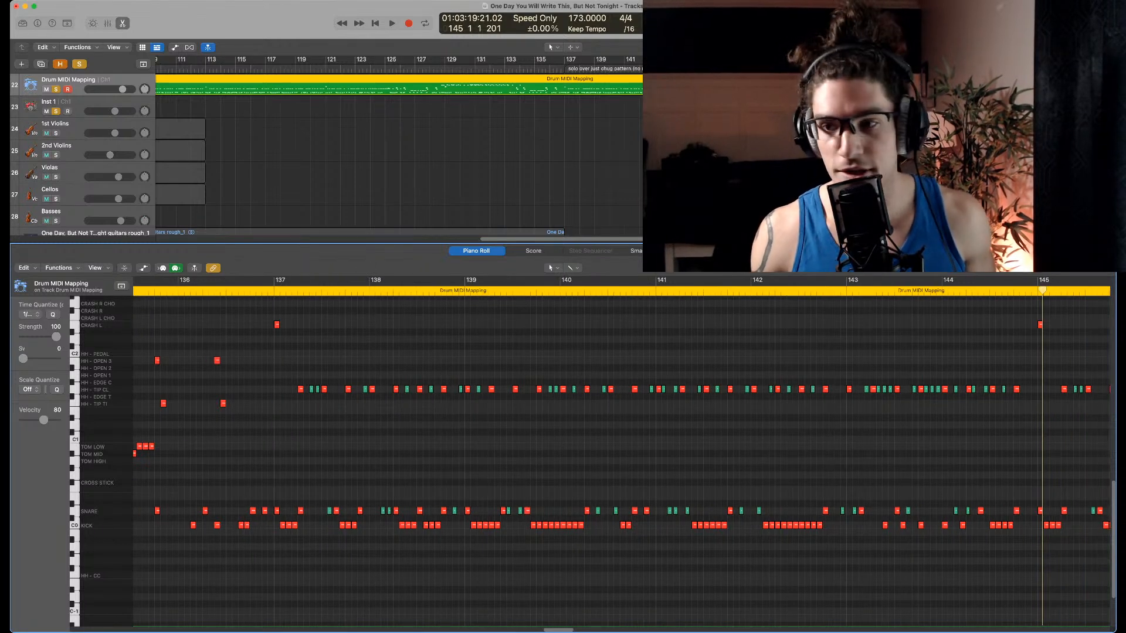
key(alt+comma)
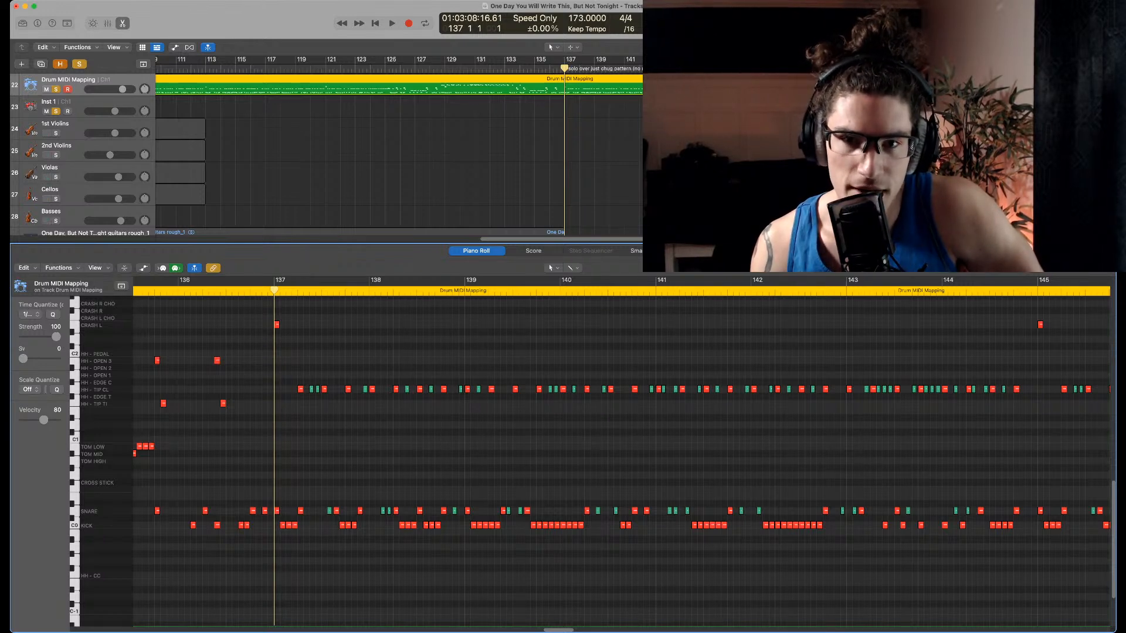
scroll(329, 153, down, 4)
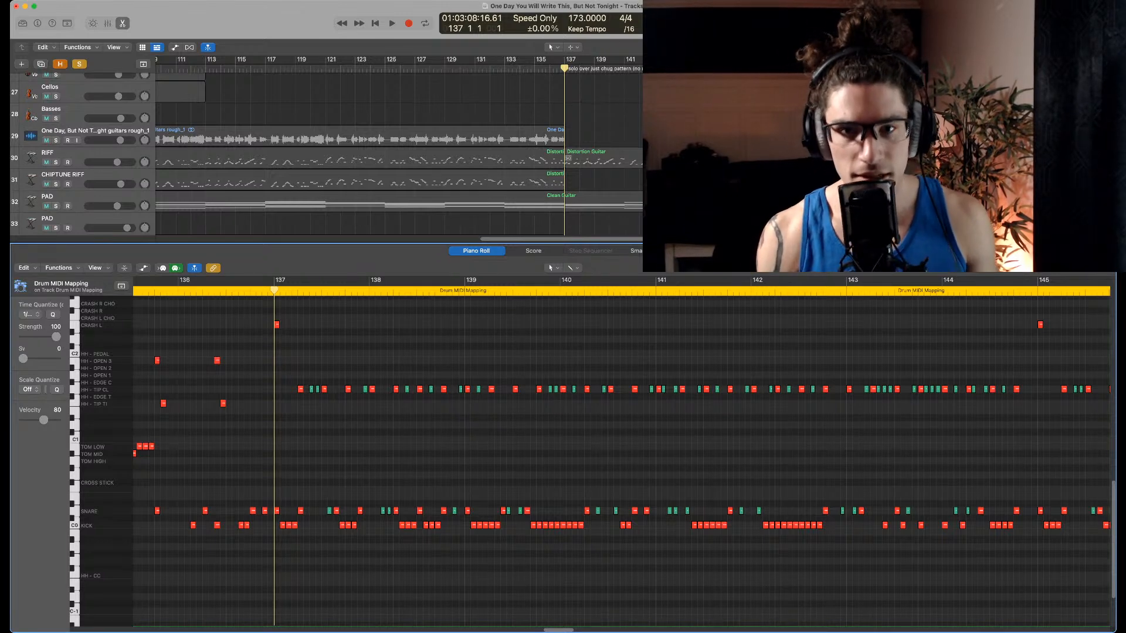
Solo the PAD track alongside the drums and test their playback from bar 137
scroll(621, 458, right, 1)
key(super+Right)
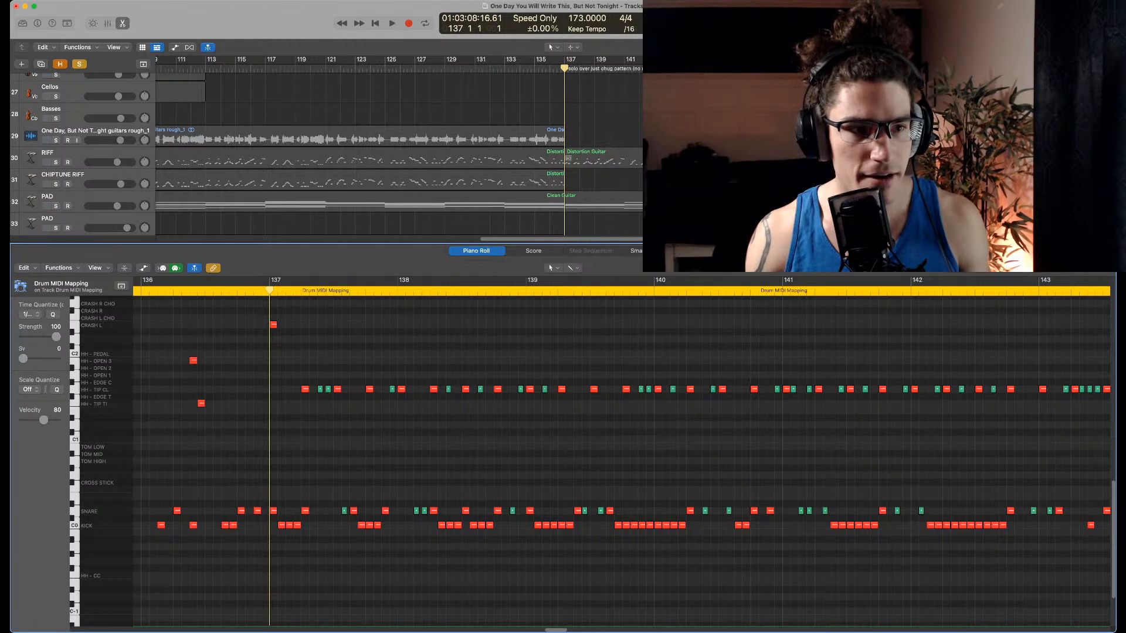
click(46, 205)
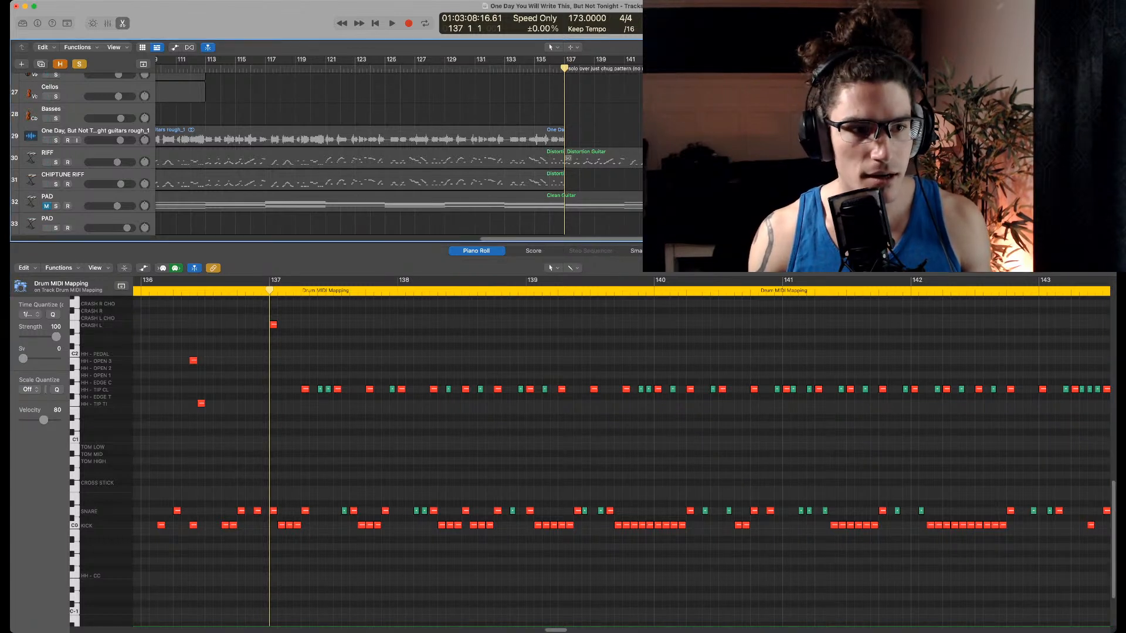
key(space)
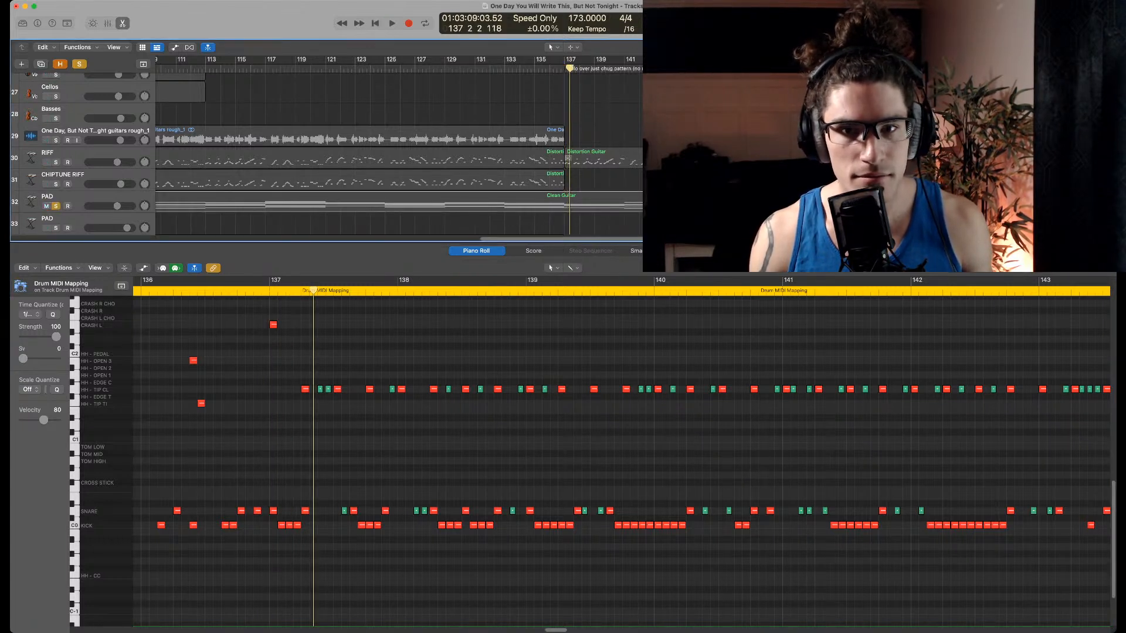
click(55, 205)
scroll(56, 206, down, 5)
scroll(56, 206, up, 6)
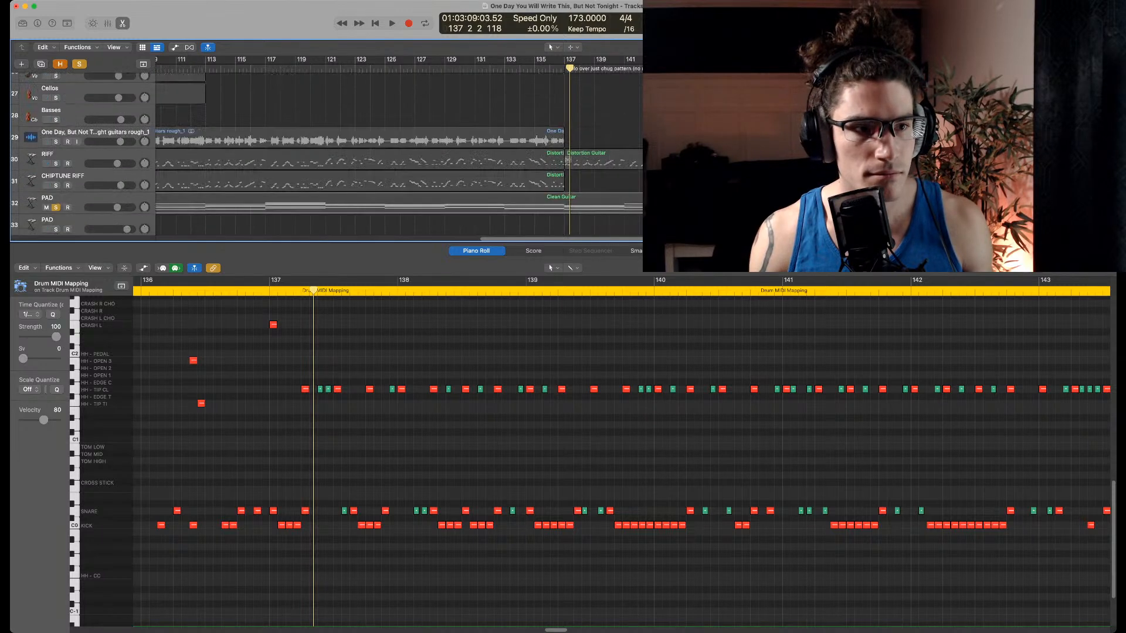
key(space)
scroll(56, 206, up, 6)
key(space)
scroll(56, 206, down, 8)
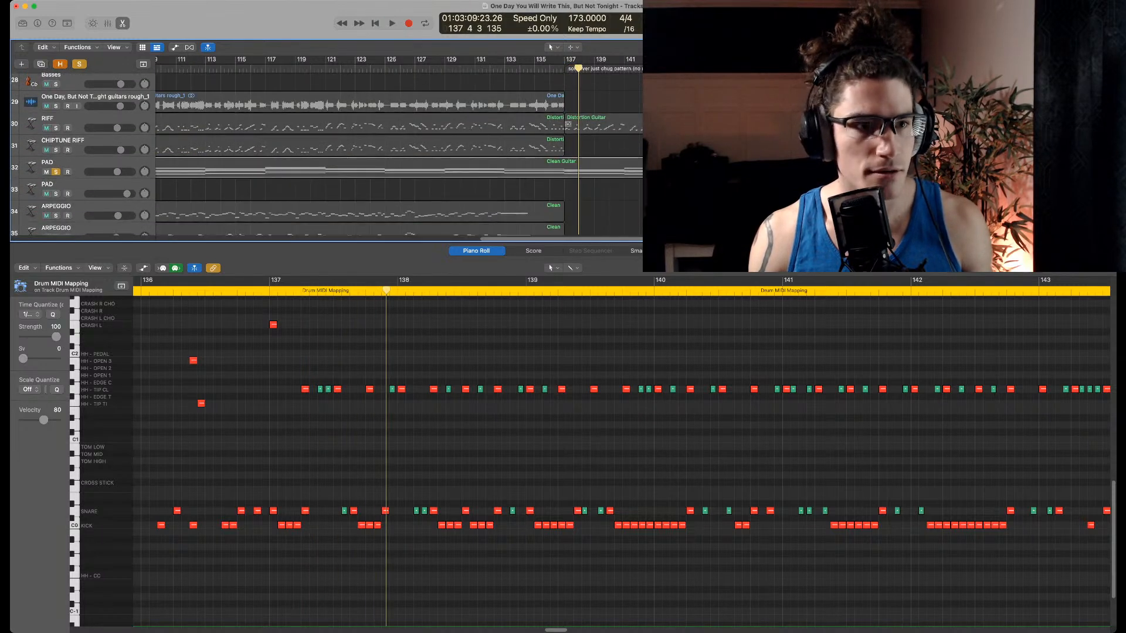
Clear the existing track solos and solo only the PAD track
click(56, 171)
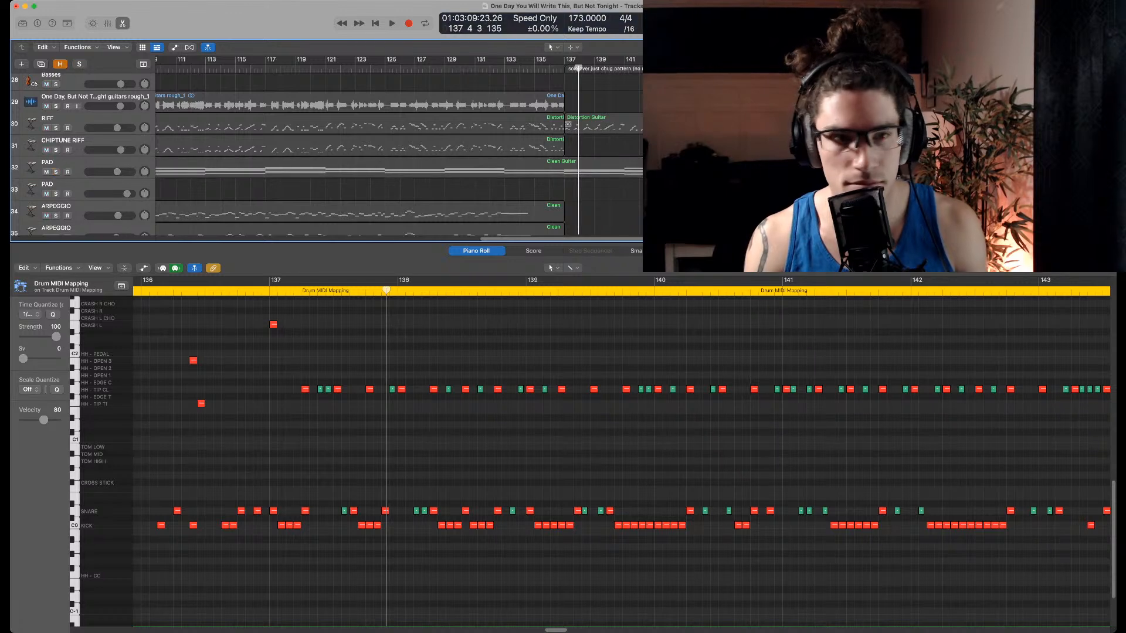
scroll(327, 154, up, 10)
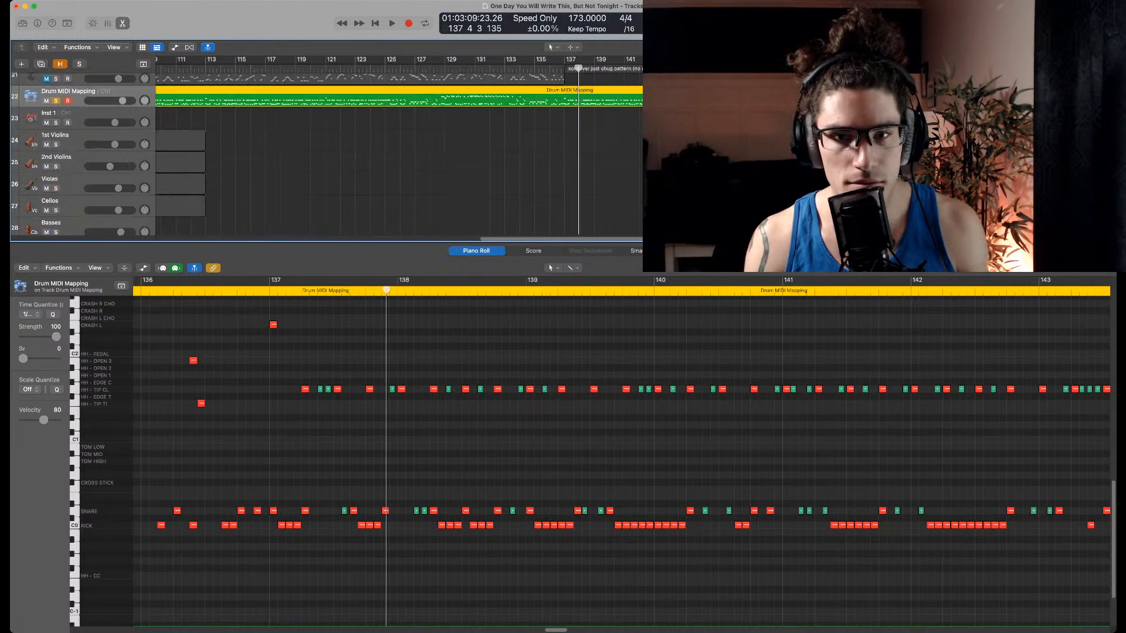
scroll(327, 153, down, 10)
click(55, 163)
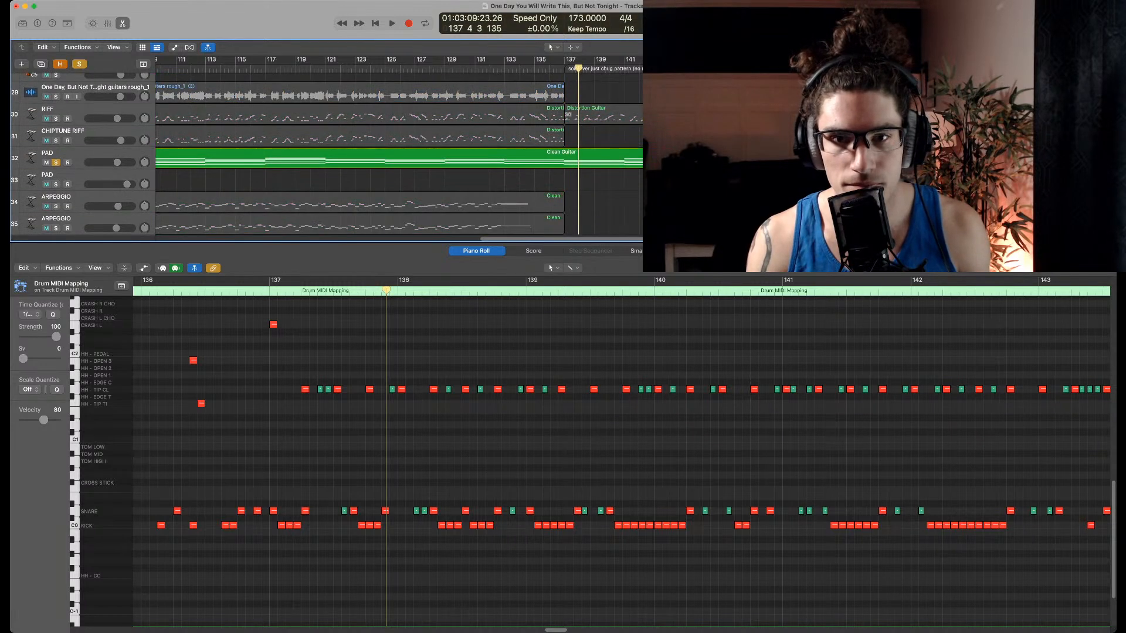
Return the playhead to bar 137 and play the soloed PAD track
key(space)
key(space)
key(comma)
key(comma)
key(space)
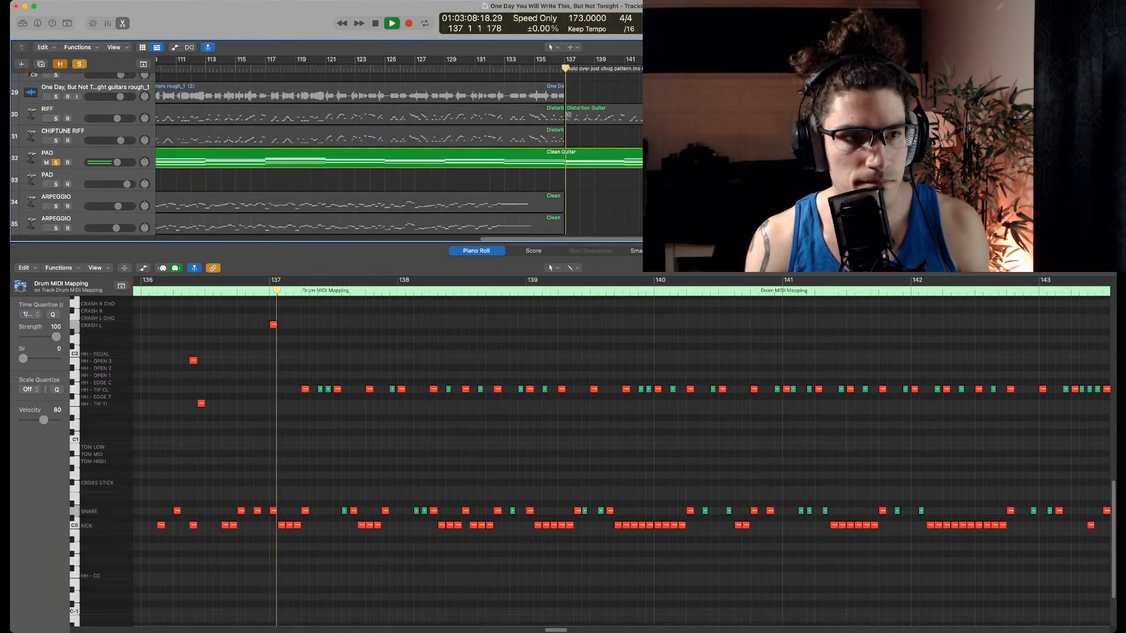
Open the PAD track's Clean Guitar region in the Piano Roll and stop playback at bar 146
scroll(399, 150, up, 15)
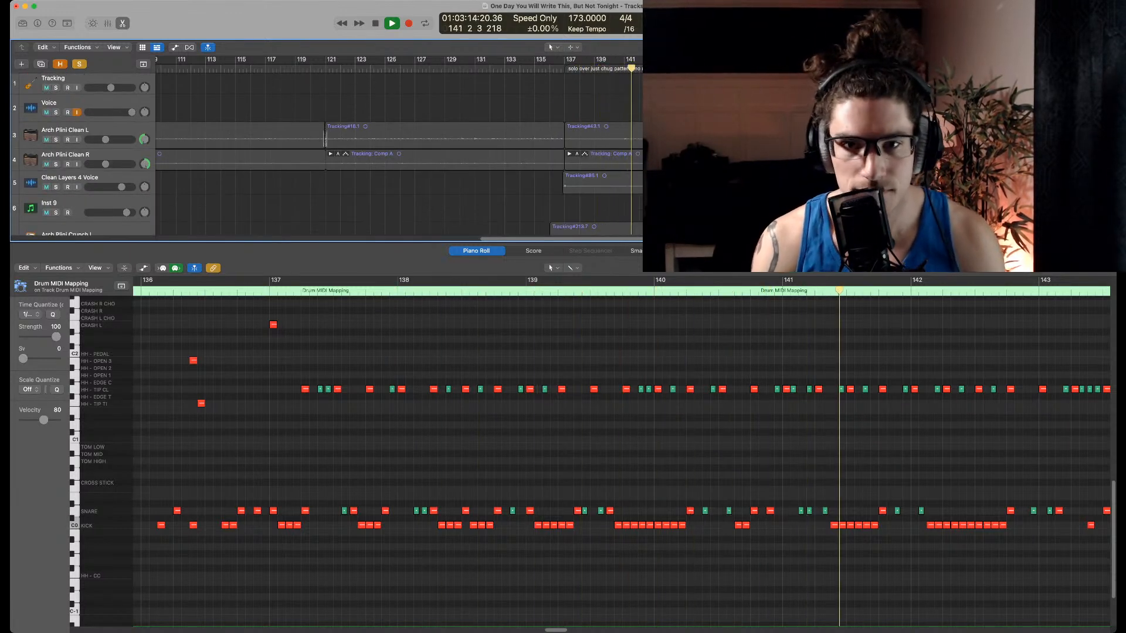
scroll(399, 150, down, 14)
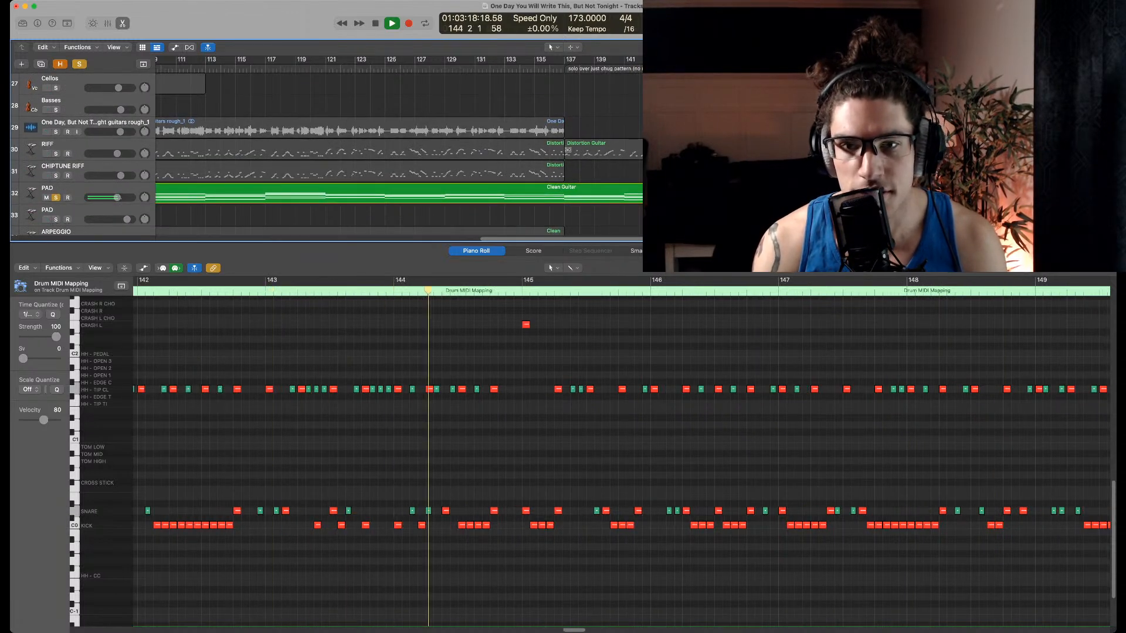
click(399, 194)
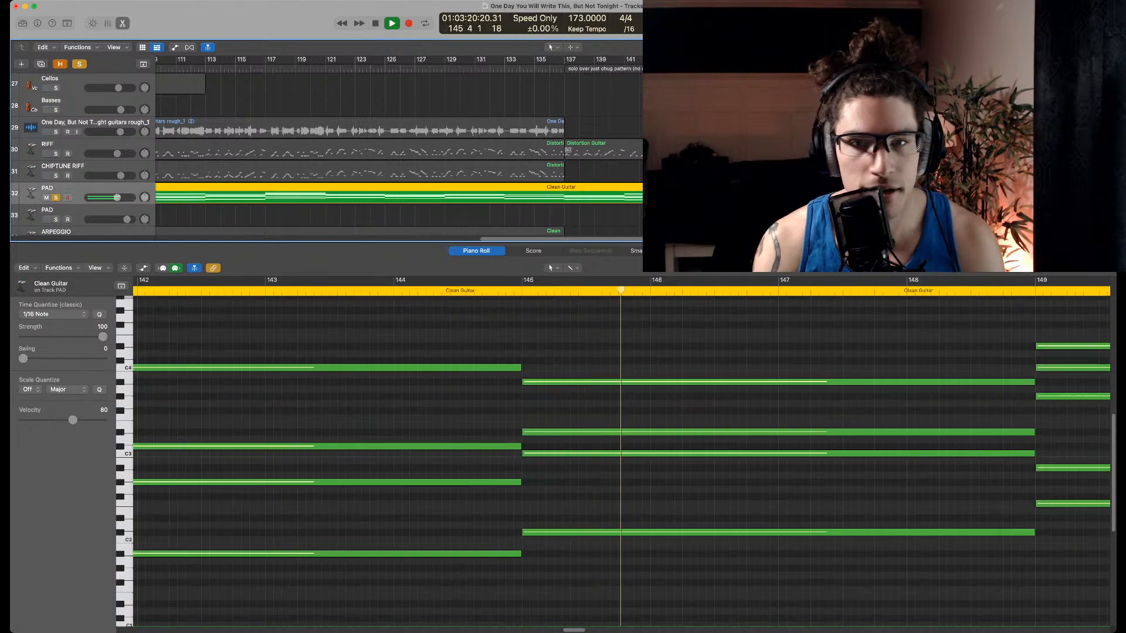
key(space)
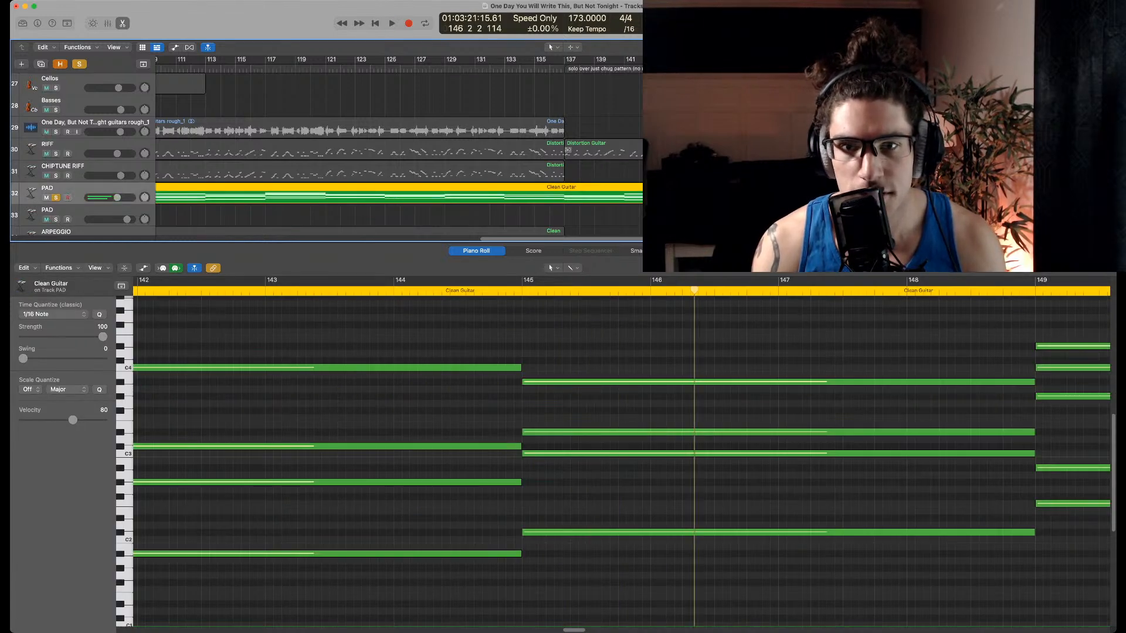
Add the Arch Plini Clean L and Arch Plini Clean R tracks to the solo
scroll(326, 153, up, 10)
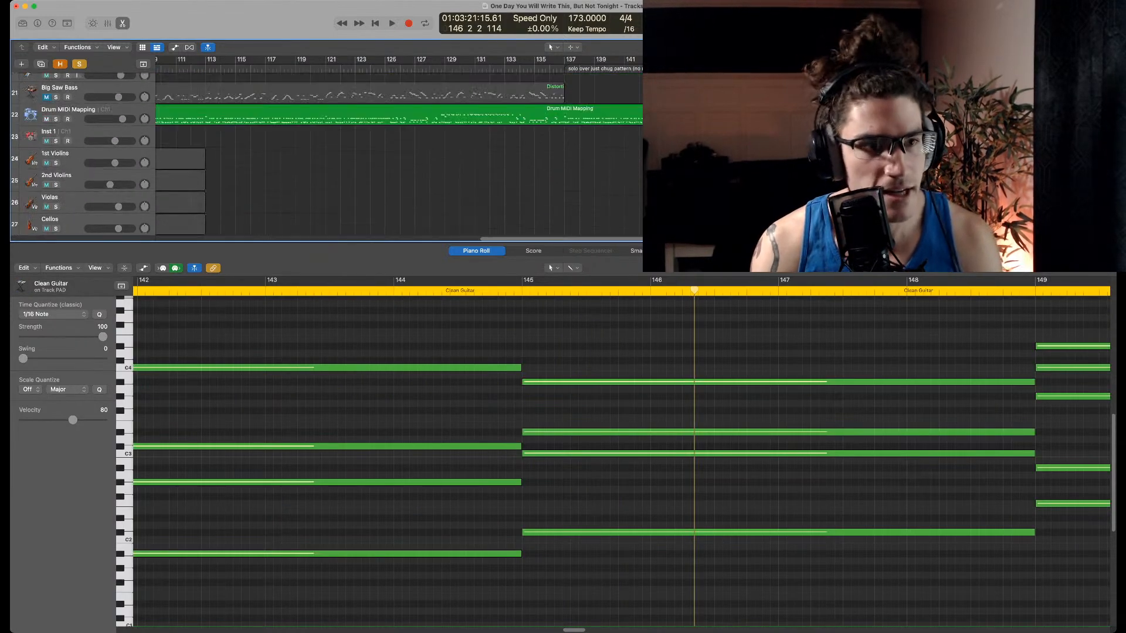
scroll(326, 153, up, 3)
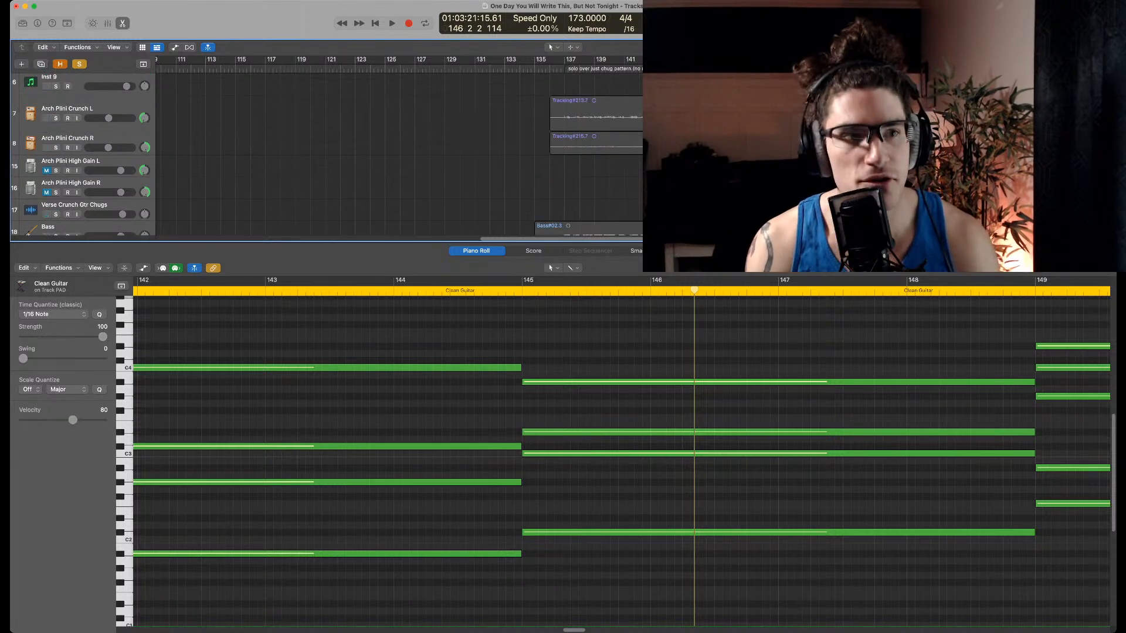
scroll(327, 153, up, 3)
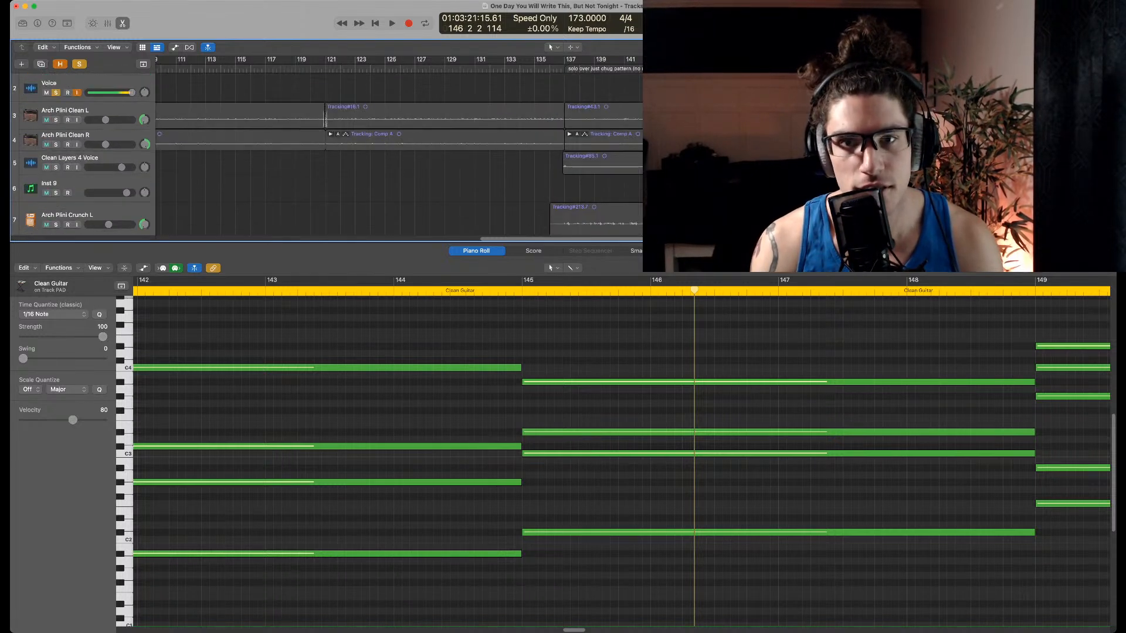
click(56, 119)
click(55, 145)
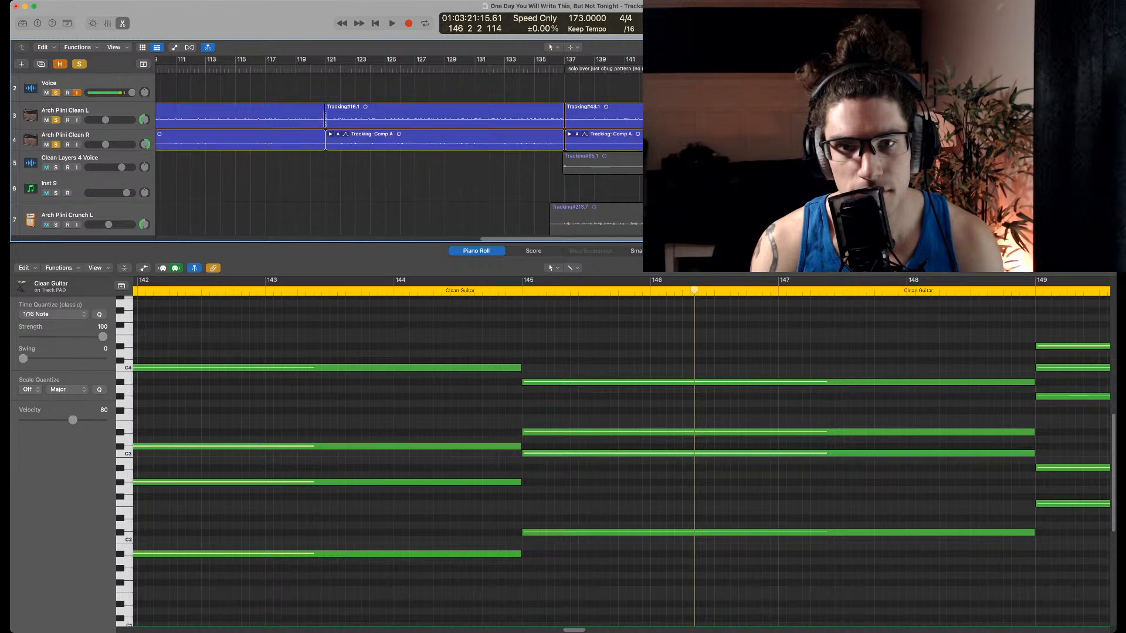
Play the soloed clean guitars and pad from bar 137 while looking over the track list
scroll(326, 153, up, 1)
click(565, 68)
key(space)
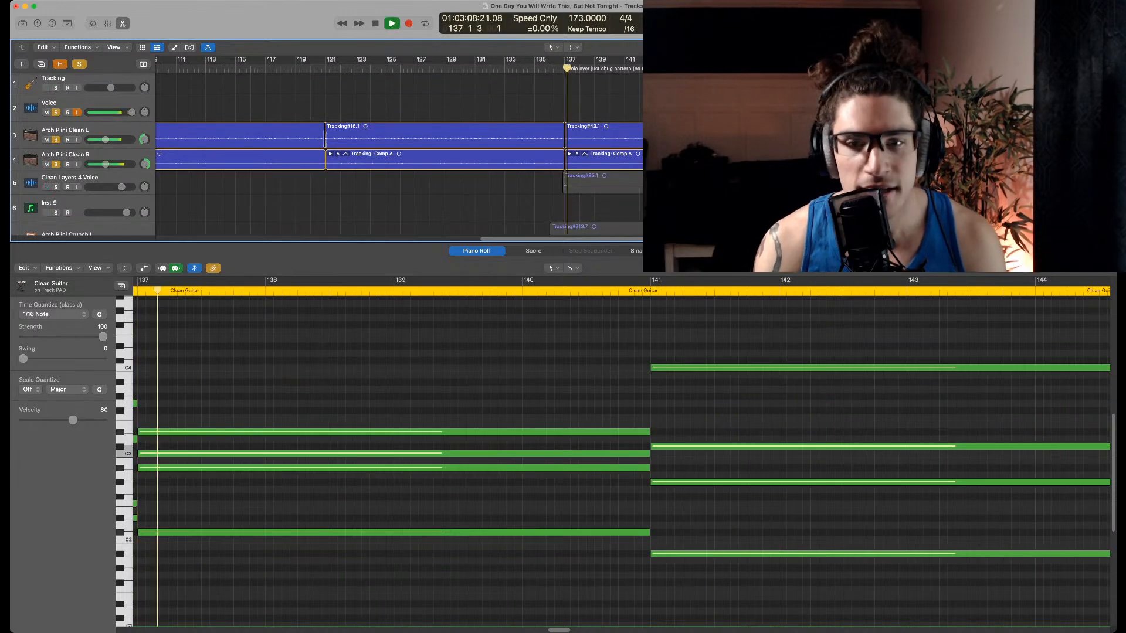
scroll(399, 149, down, 5)
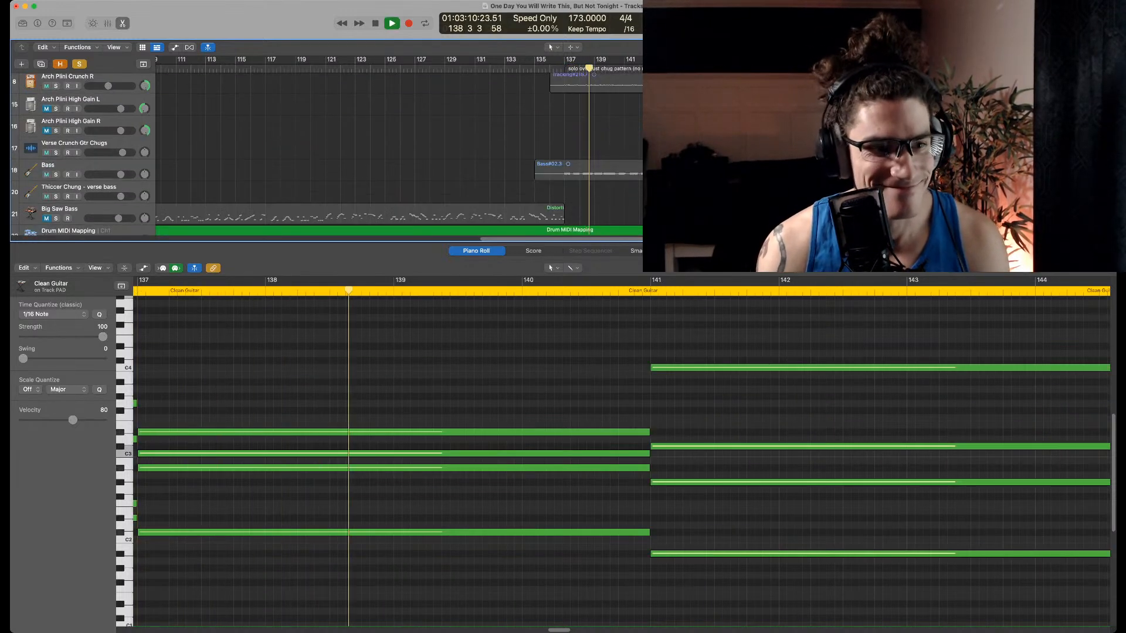
scroll(398, 149, down, 2)
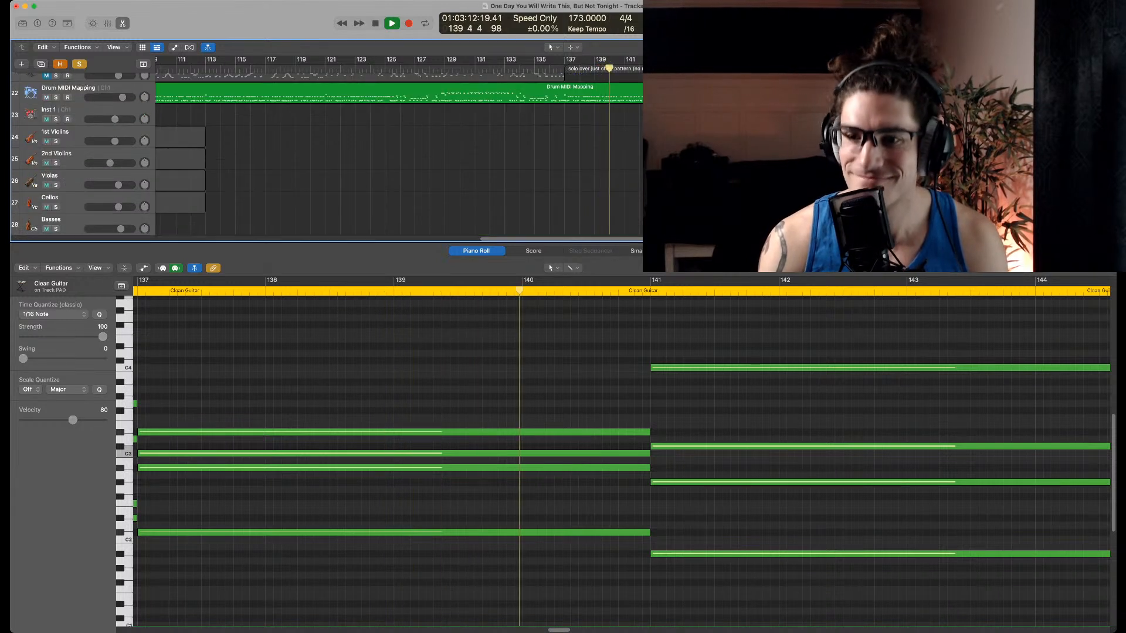
key(super+Tab)
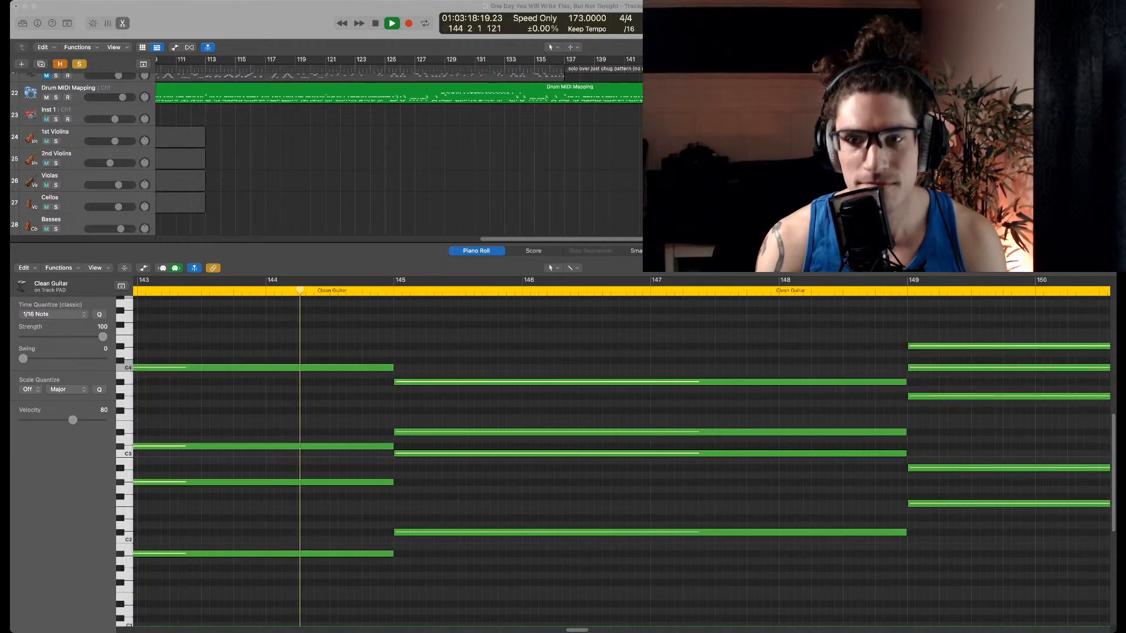
key(super+Tab)
scroll(329, 152, up, 8)
scroll(329, 153, up, 5)
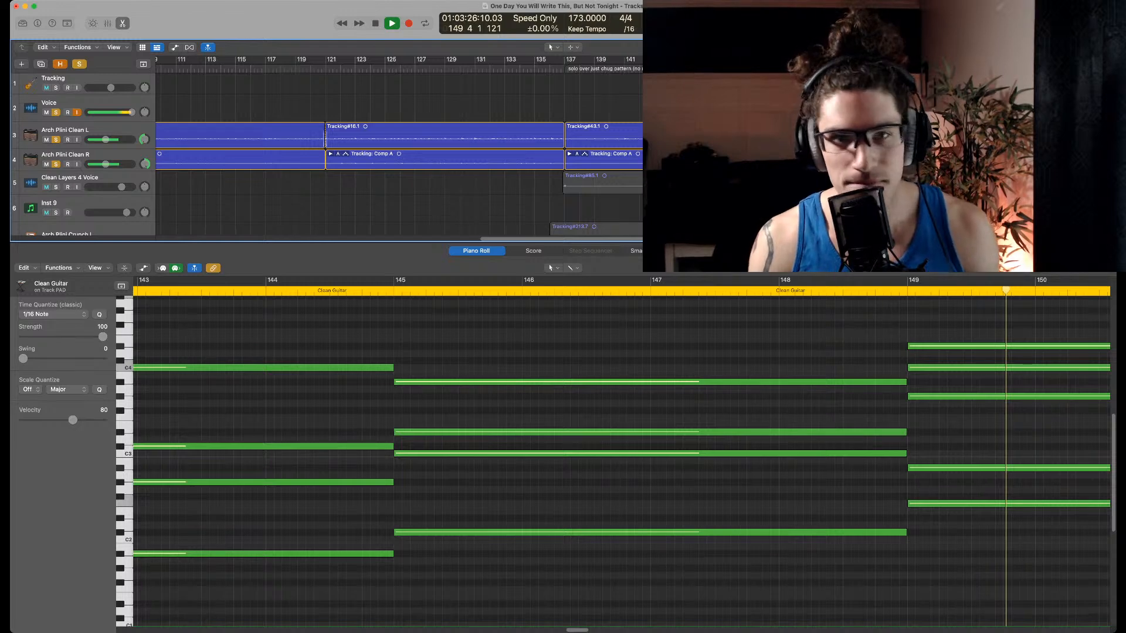
Enlarge the Tracks area and review the pad's chord notes up to bar 169, stopping playback there
drag(563, 243, 563, 344)
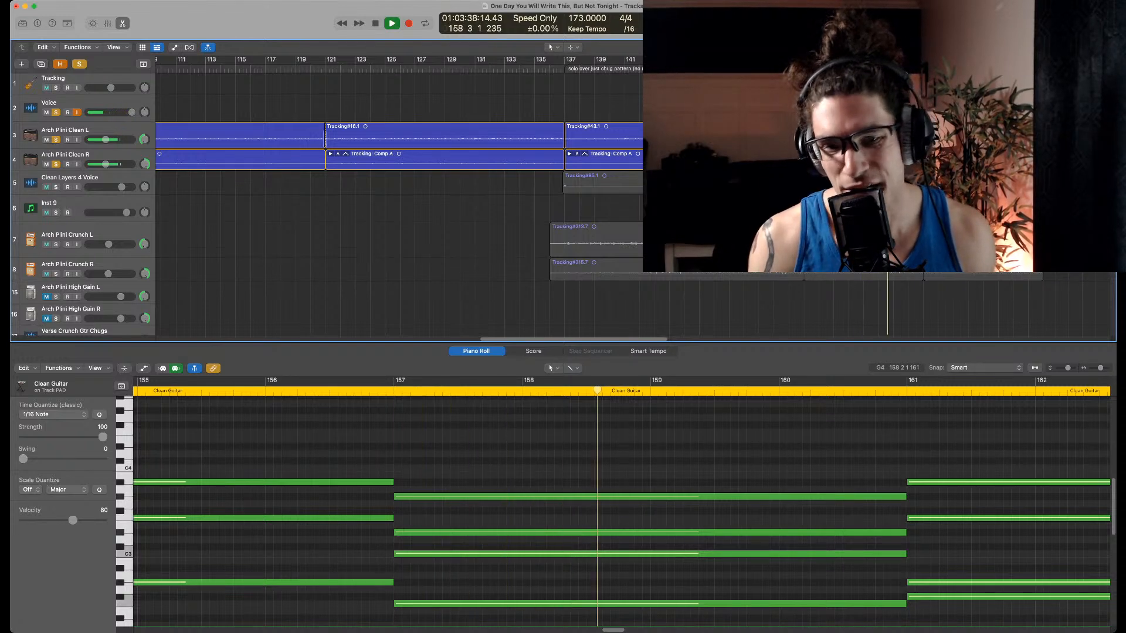
scroll(561, 422, down, 2)
scroll(569, 438, down, 5)
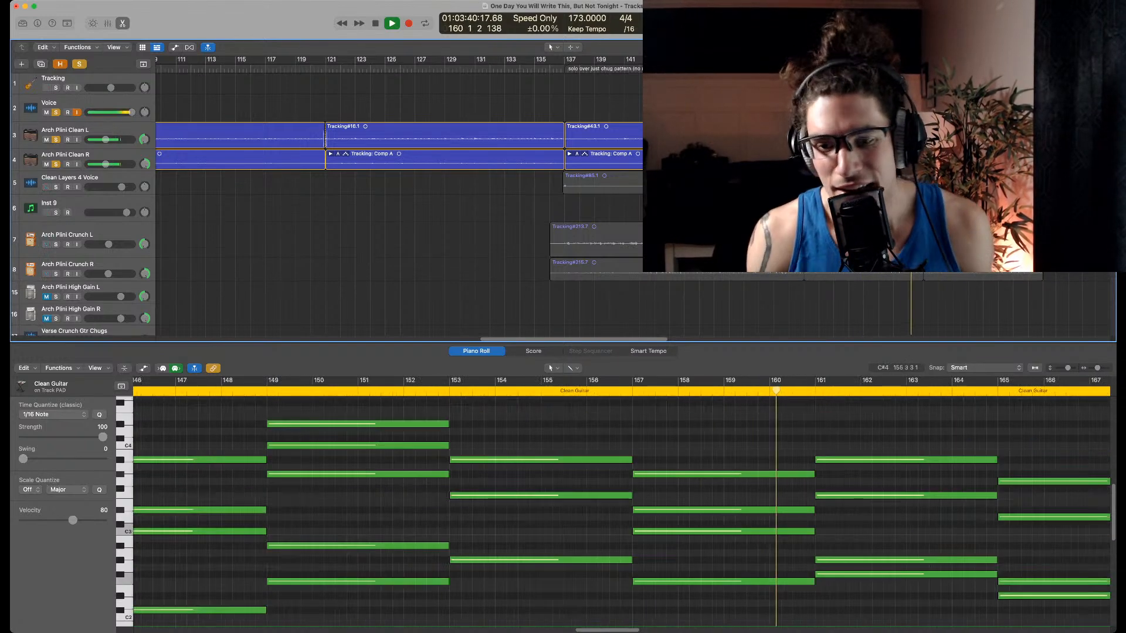
scroll(569, 438, down, 3)
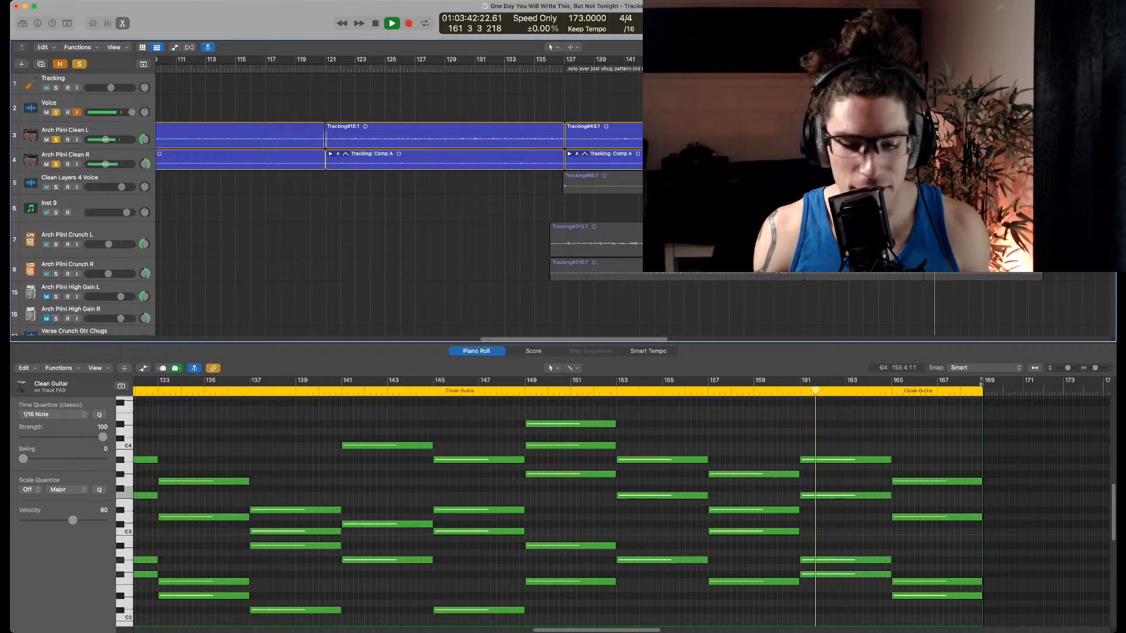
scroll(622, 507, down, 2)
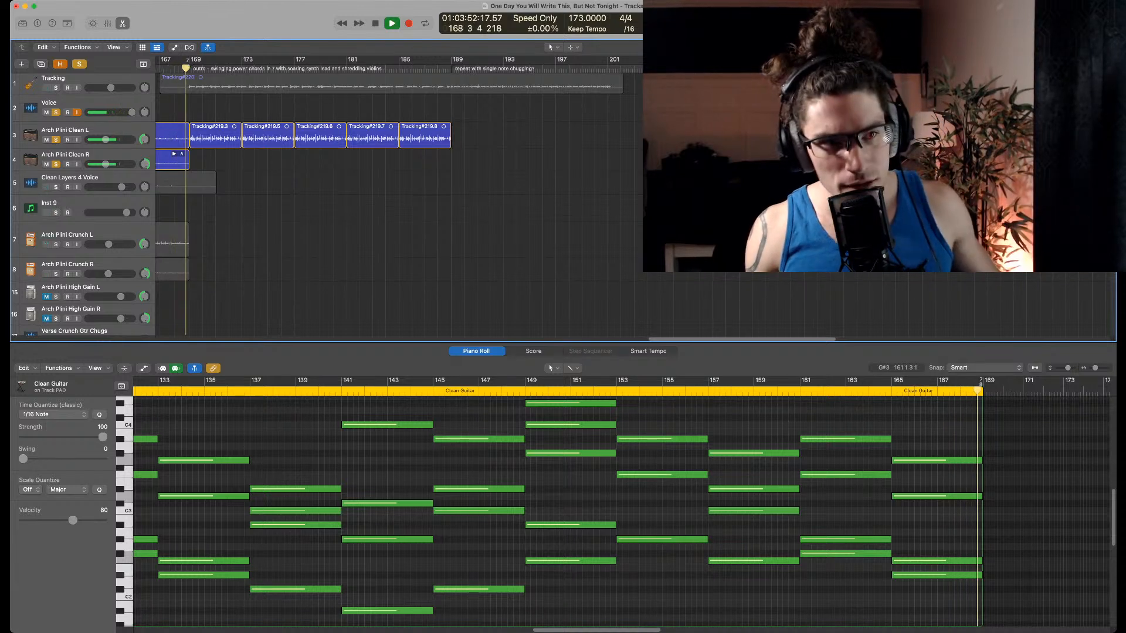
key(space)
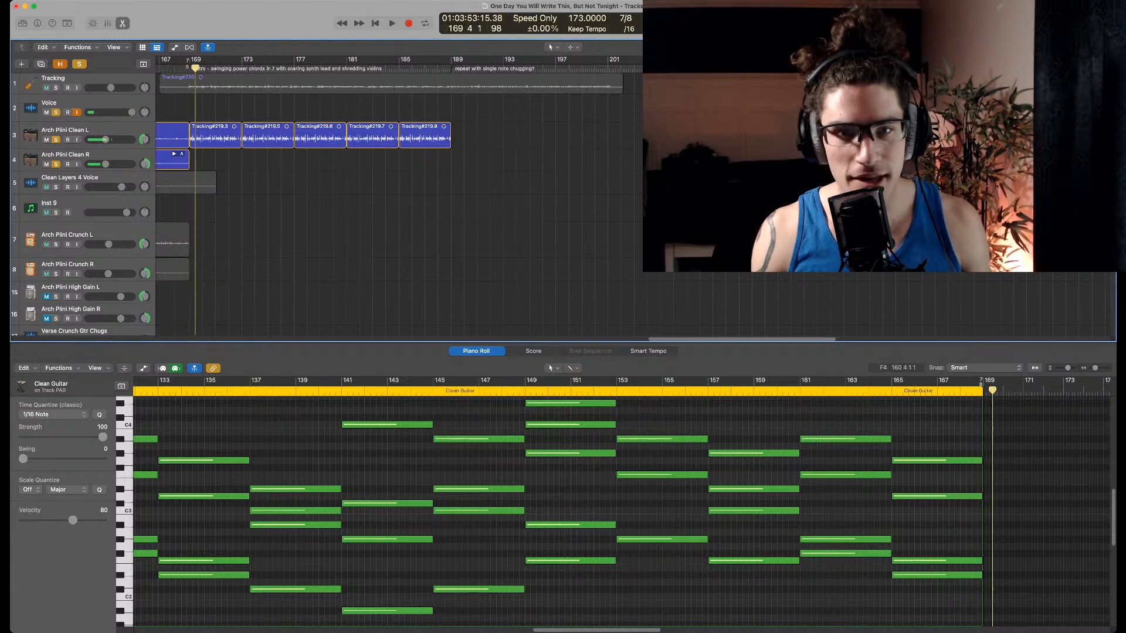
Clear the solo from all tracks, including PAD and Drum MIDI Mapping
scroll(399, 194, left, 15)
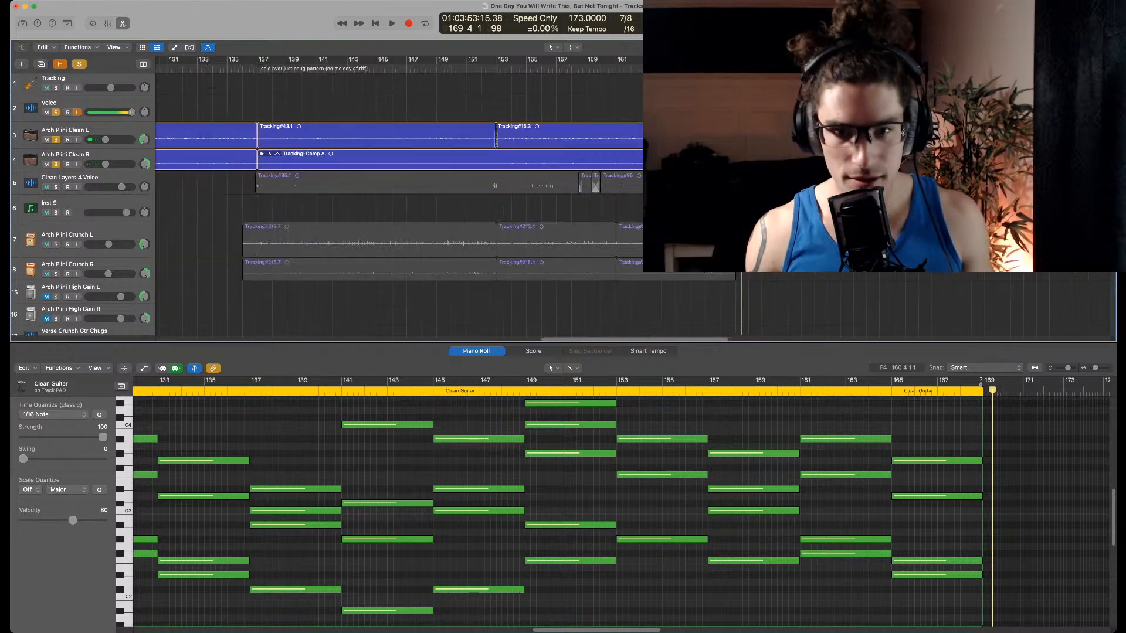
key(super+Left)
key(super+Left)
key(super+Left)
key(super+Left)
key(super+Left)
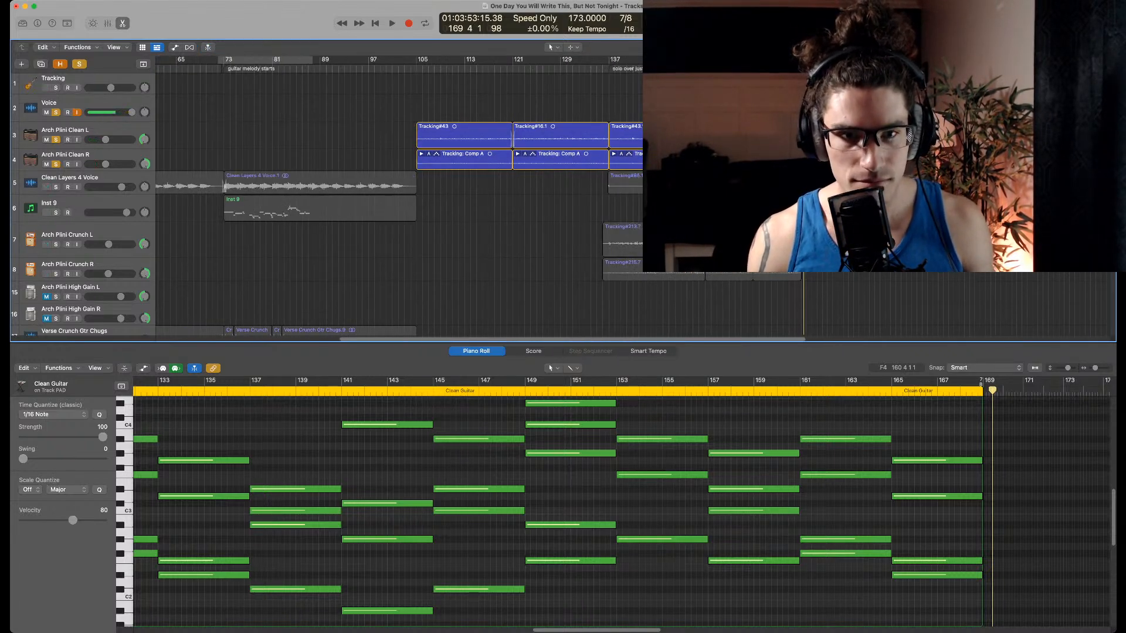
scroll(376, 199, down, 15)
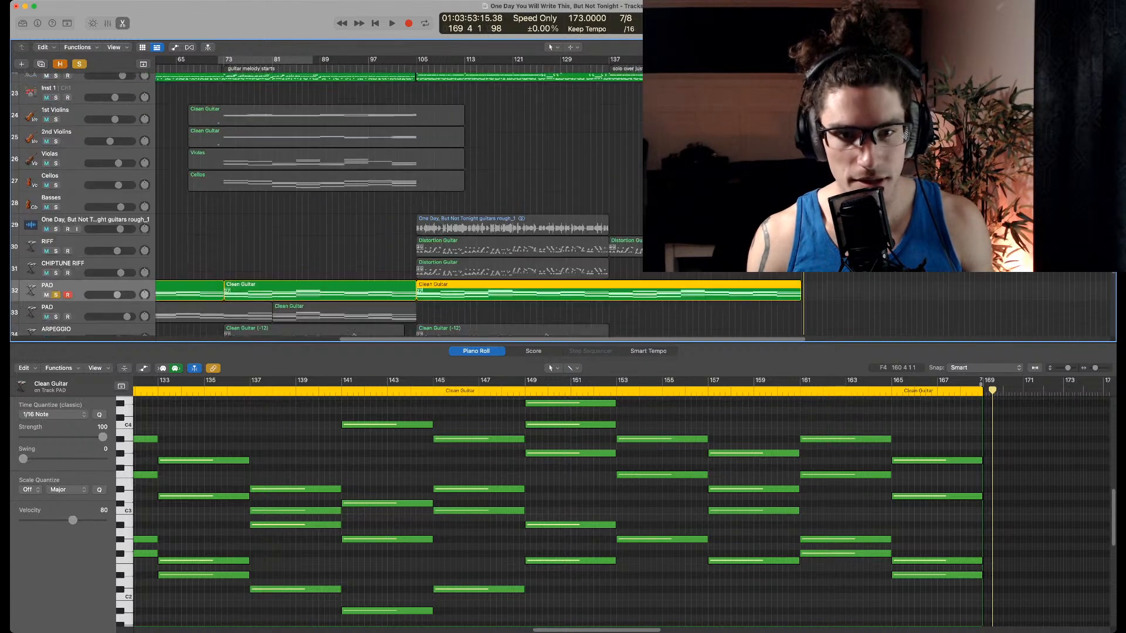
scroll(376, 199, up, 5)
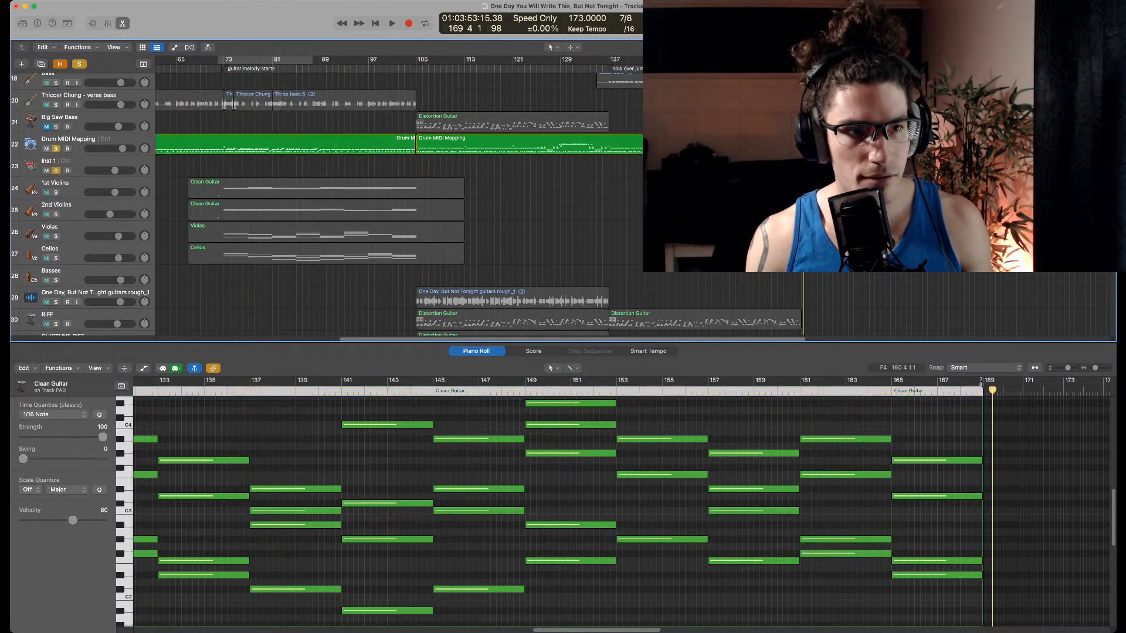
scroll(375, 199, down, 5)
key(s)
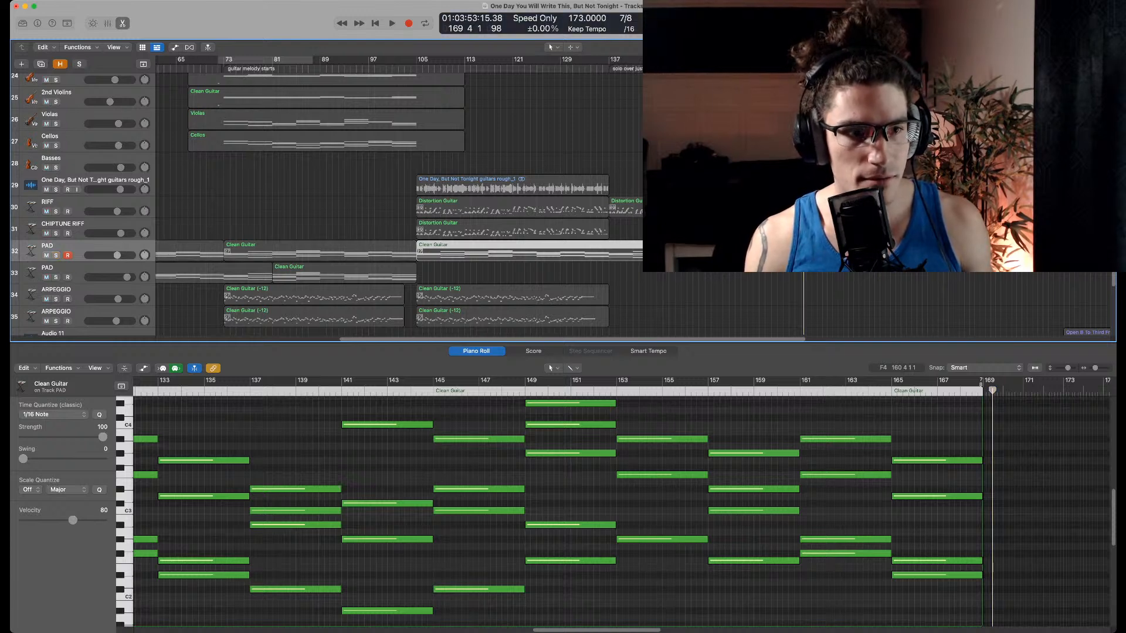
scroll(376, 199, up, 15)
scroll(375, 200, down, 10)
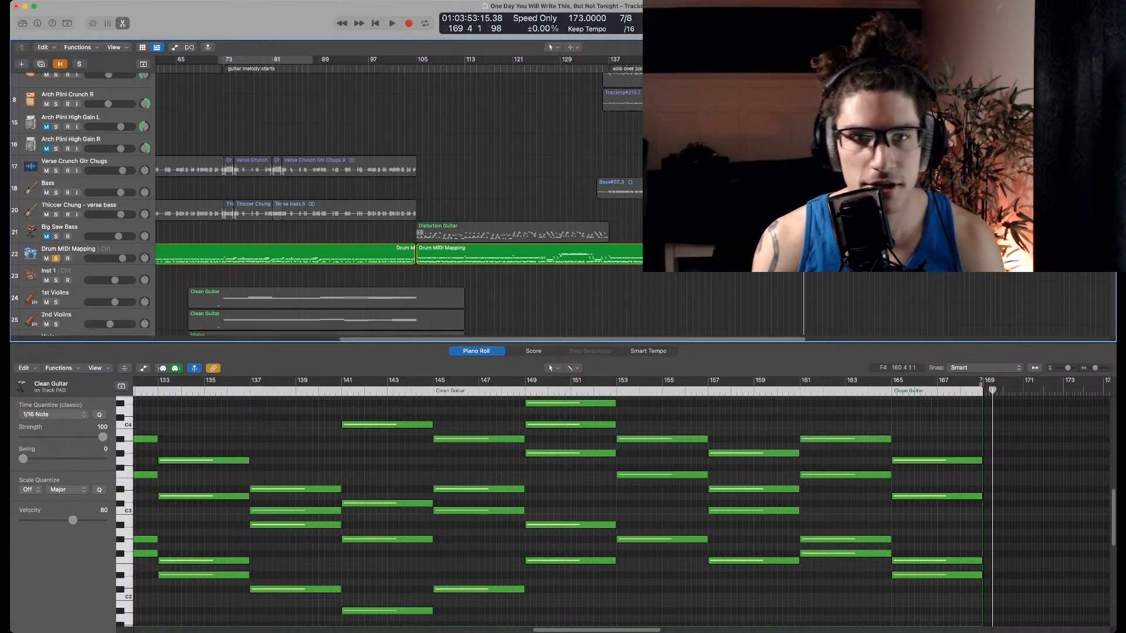
scroll(375, 200, down, 4)
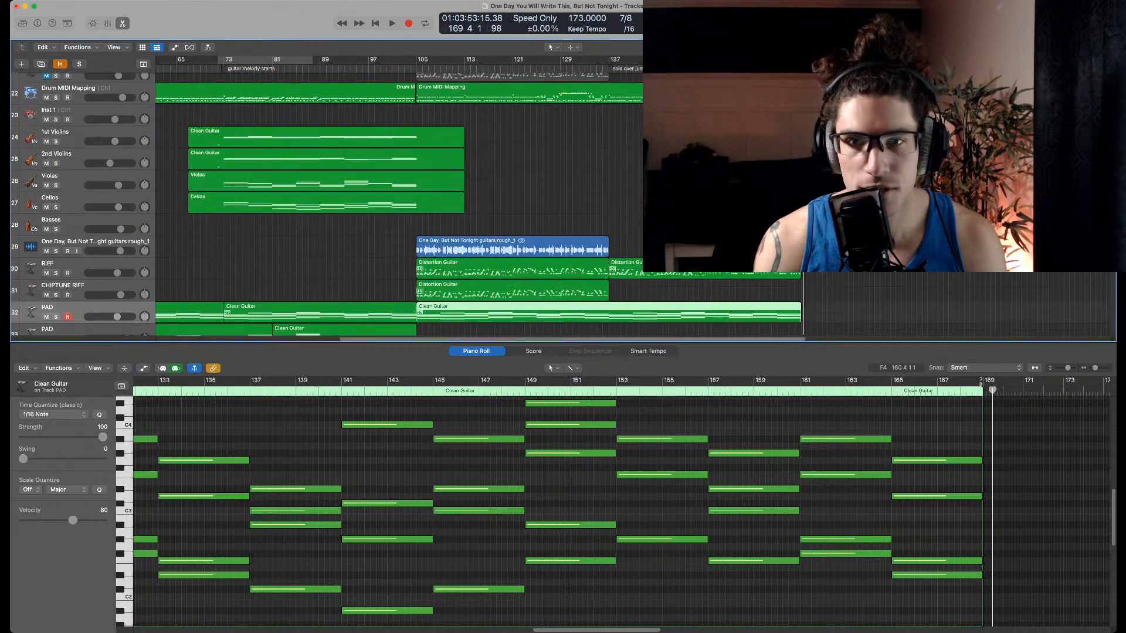
Move the playhead to bar 105 and mute the rough guitars audio track
key(Return)
click(47, 251)
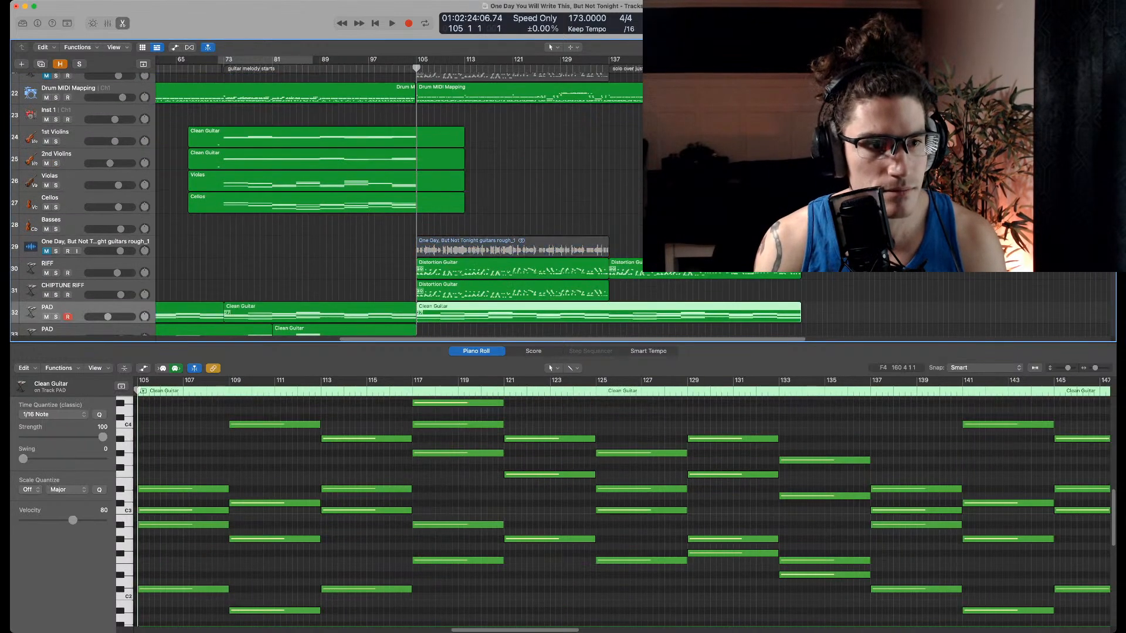
Play from the marker at bar 137 and unmute the rough guitars audio track, stopping playback around bar 139
key(alt+period)
key(space)
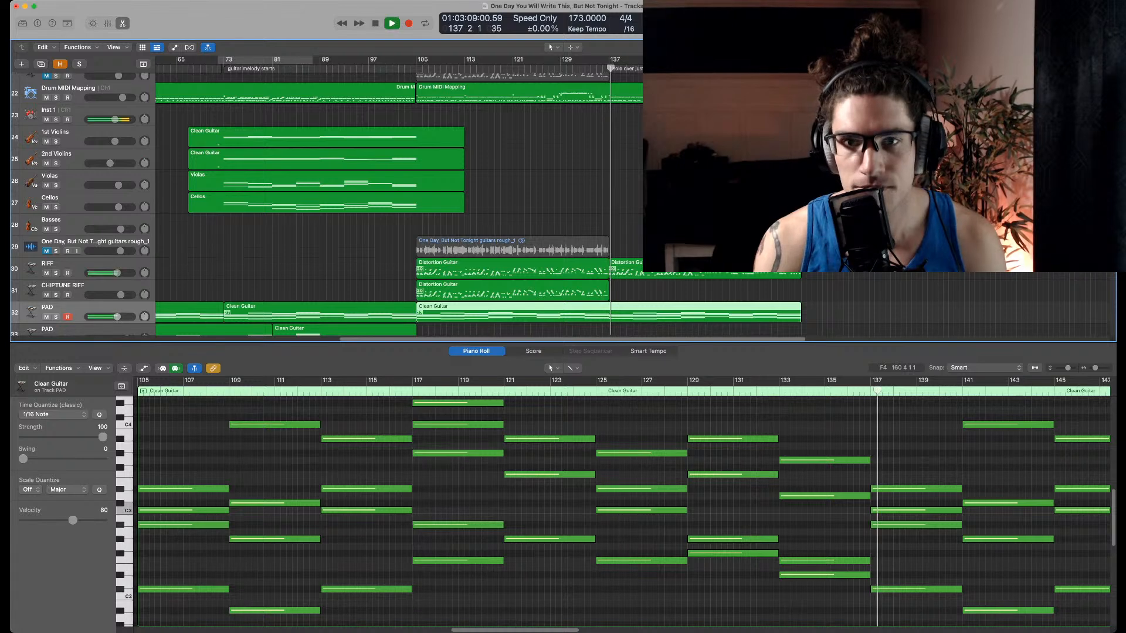
click(47, 251)
scroll(398, 199, up, 10)
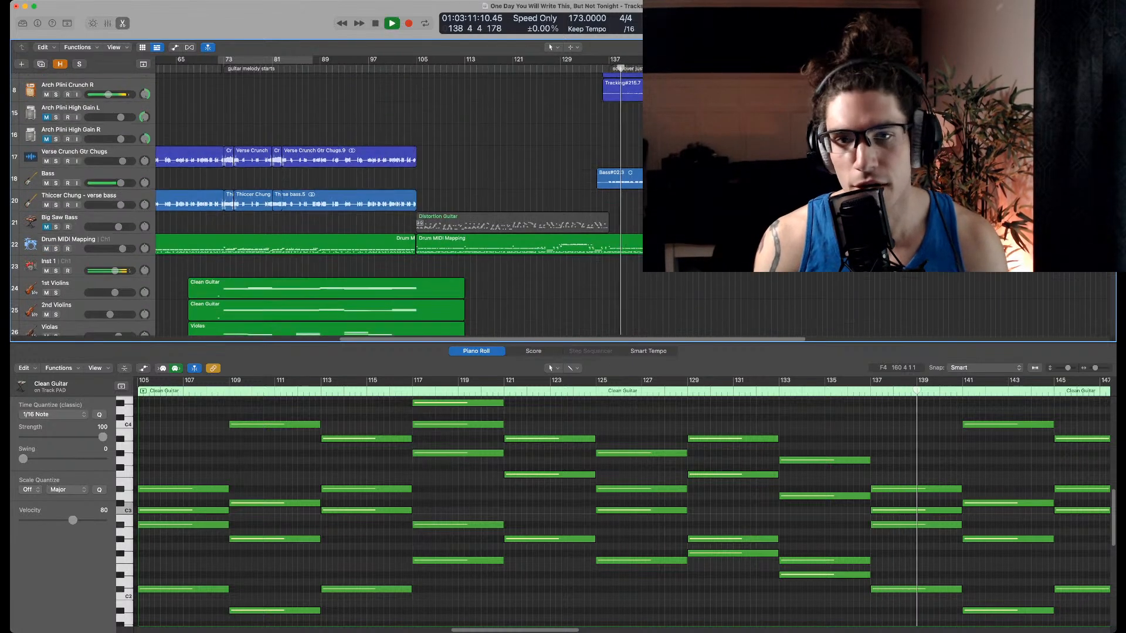
key(space)
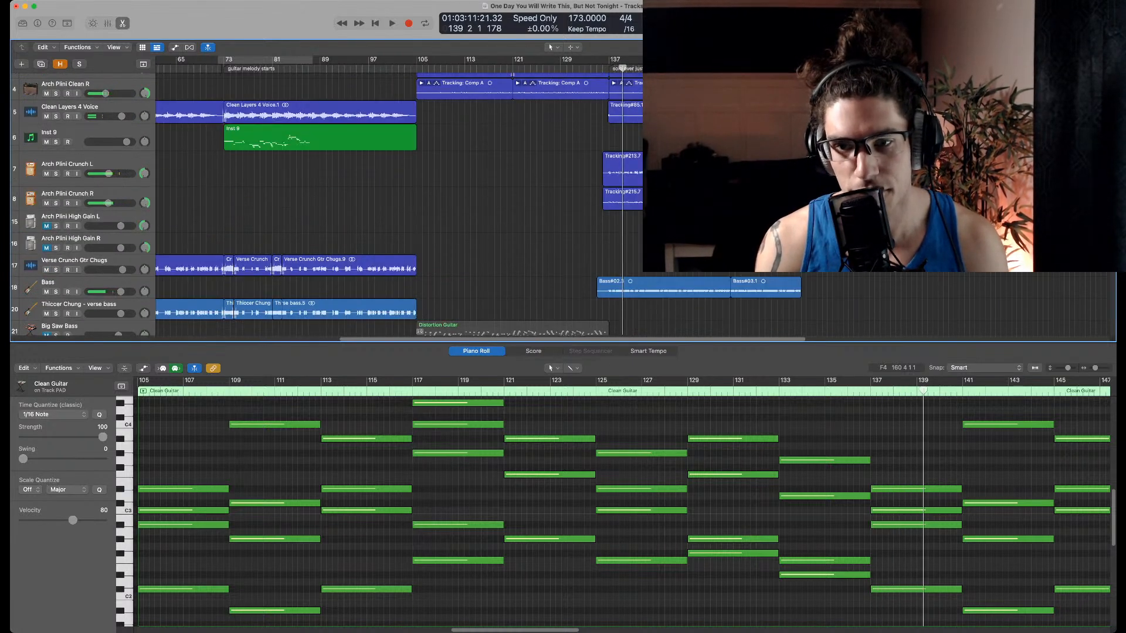
Open the Drum MIDI Mapping region that starts at bar 105 and play briefly from bar 139 while viewing its notes
scroll(399, 199, down, 5)
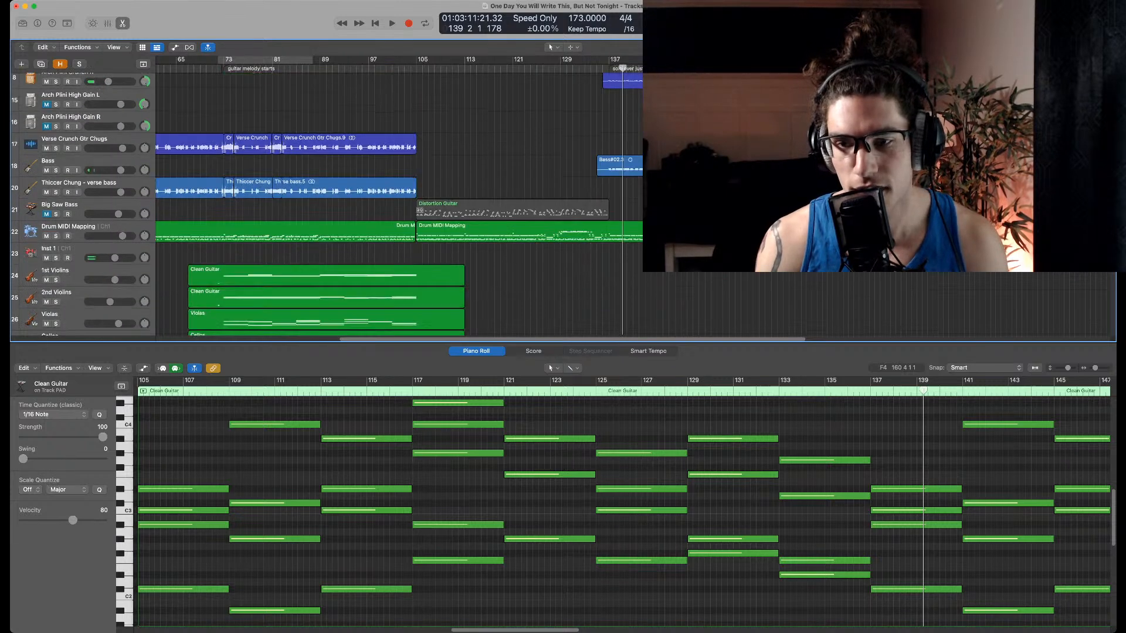
click(528, 231)
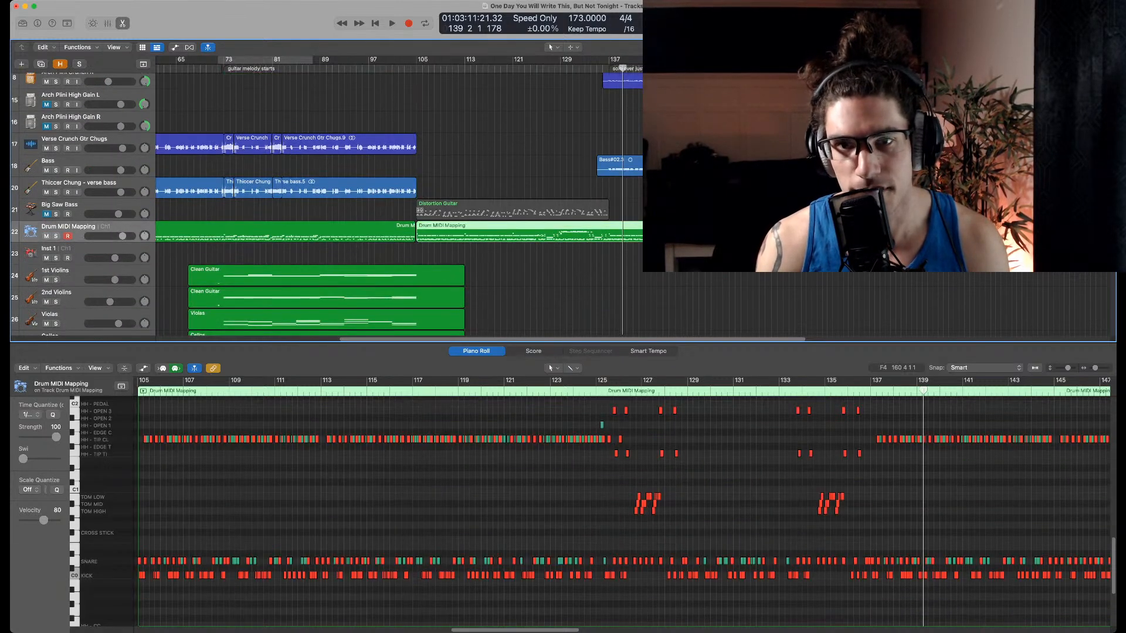
scroll(329, 200, up, 1)
key(space)
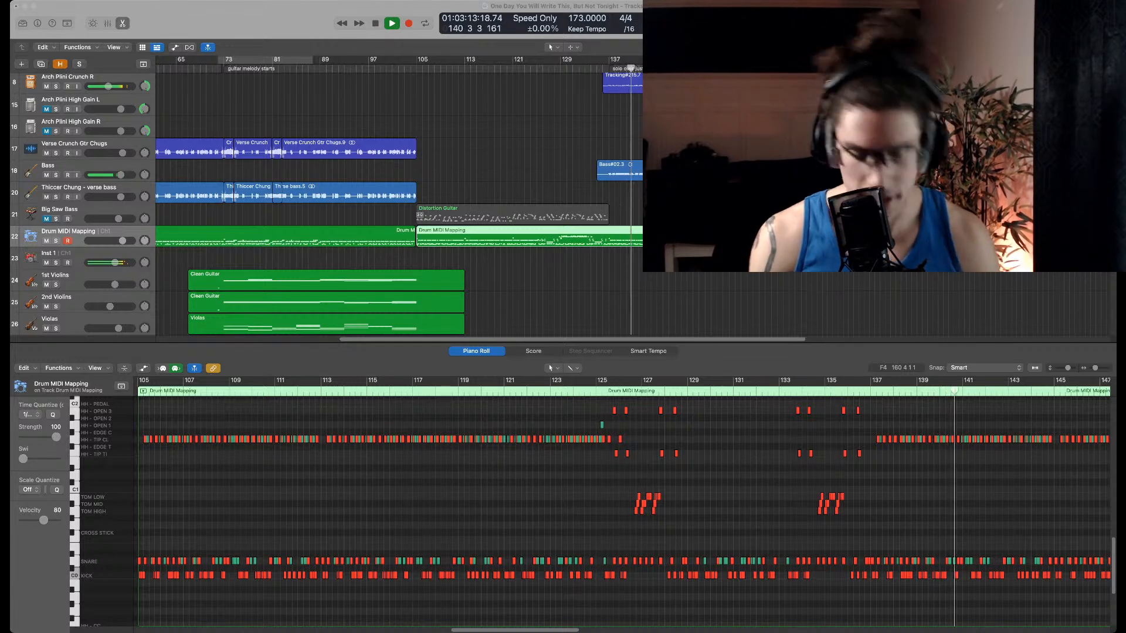
key(space)
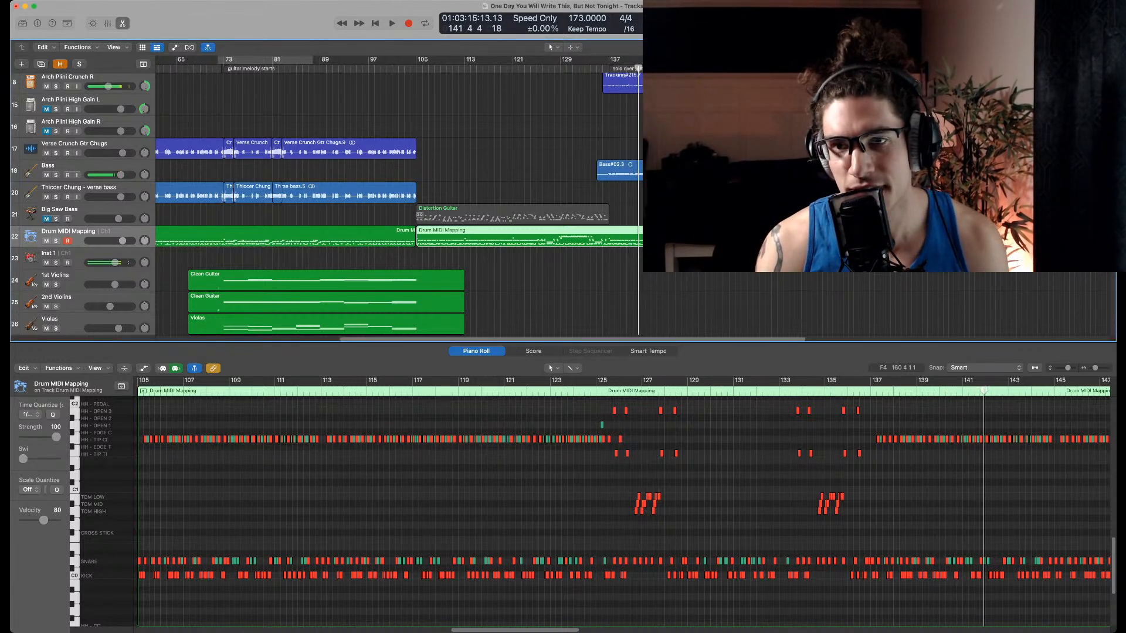
Deselect the drum region and enlarge the Tracks area, zoomed out to show the arrangement from bar 1
key(super+Right)
scroll(399, 202, right, 2)
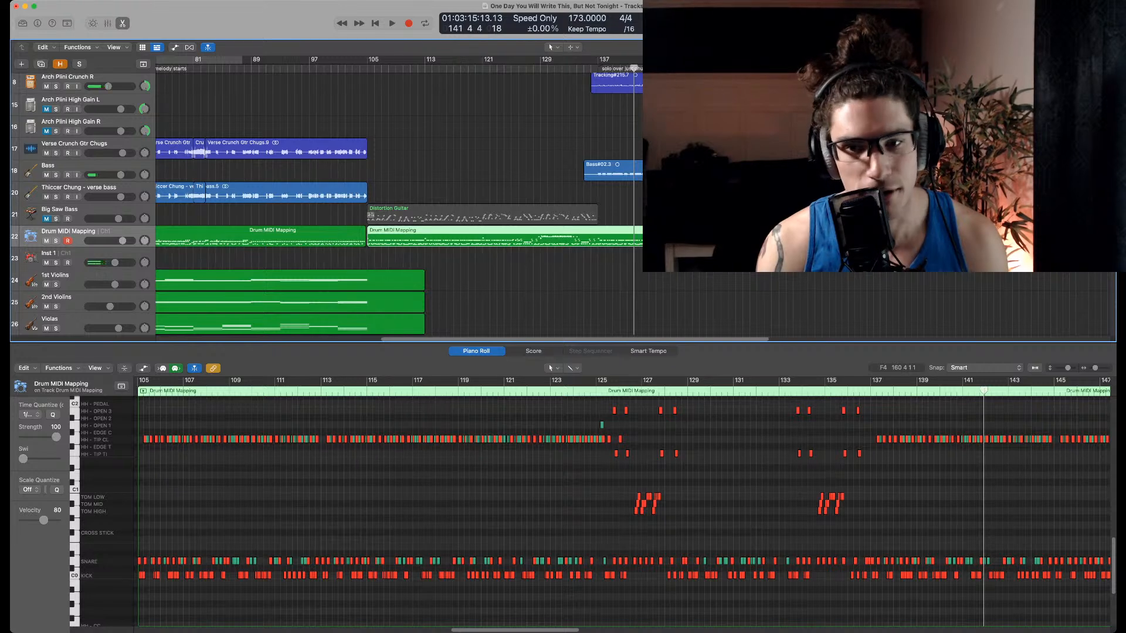
scroll(399, 202, up, 3)
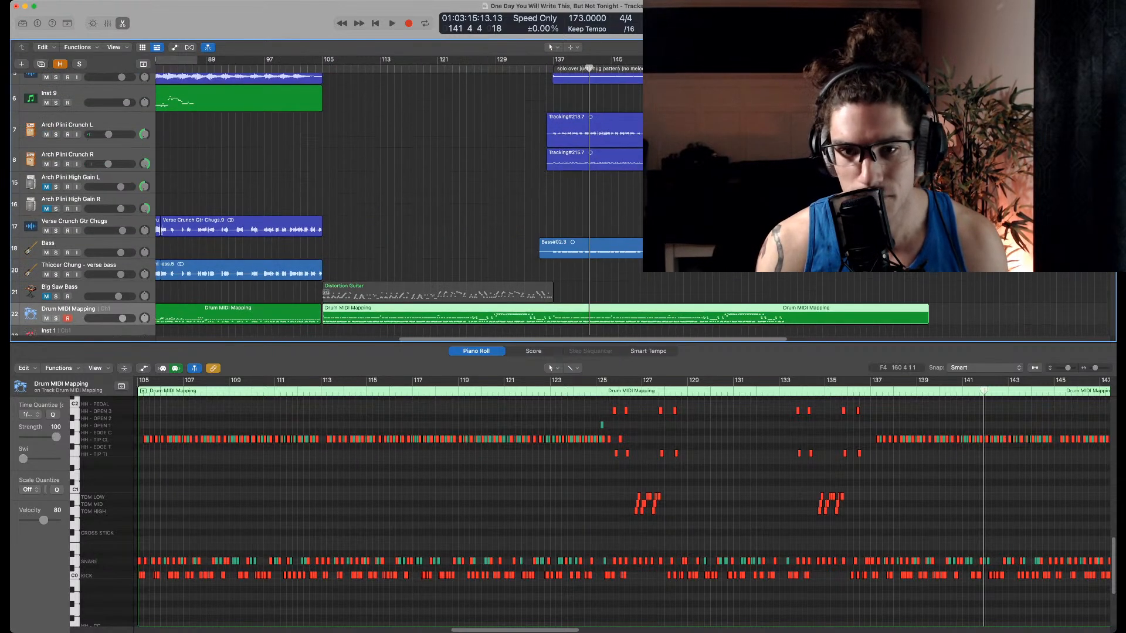
click(434, 187)
scroll(399, 202, down, 6)
key(super+Left)
key(super+Left)
key(super+Left)
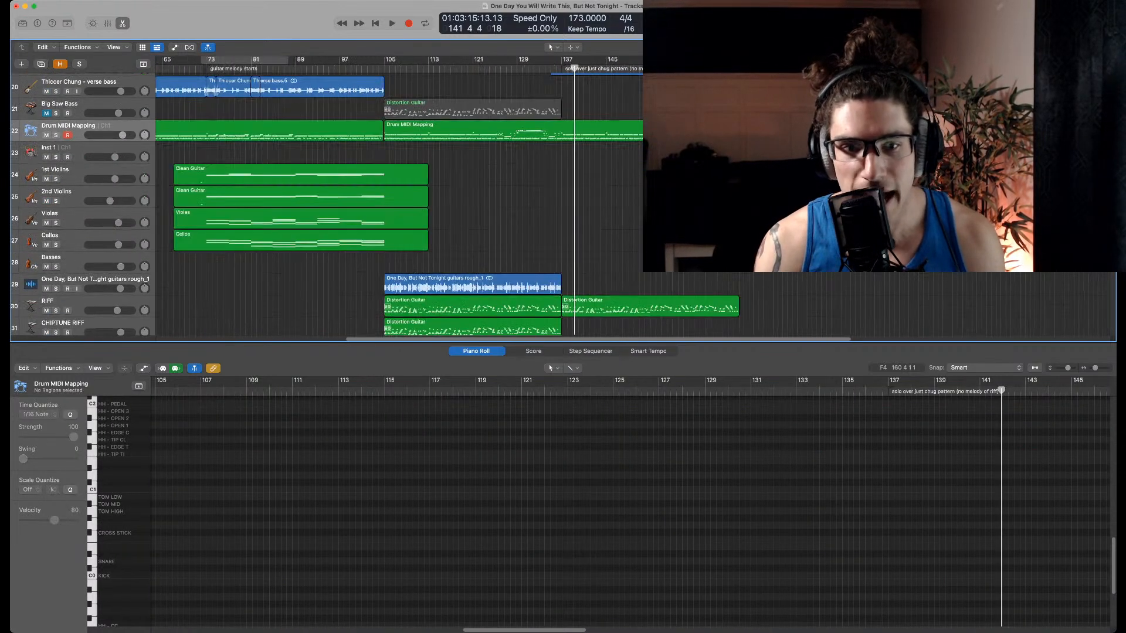
drag(399, 345, 398, 490)
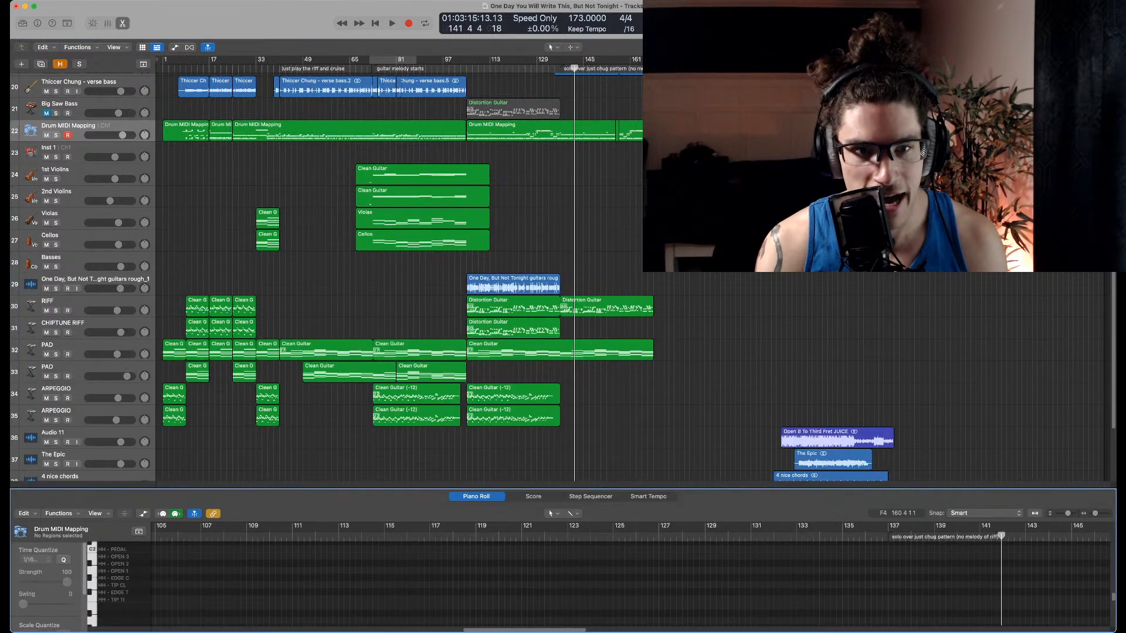
Return the playhead to bar 1 and review the guitar, bass, drum, string and synth tracks across the arrangement
scroll(398, 276, up, 10)
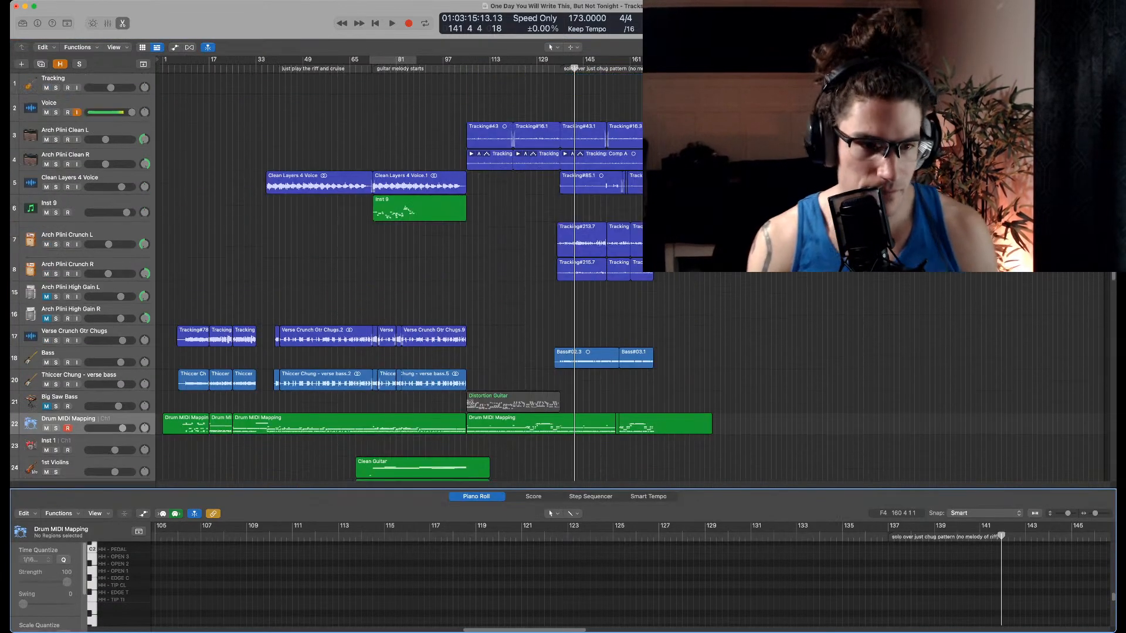
scroll(399, 276, down, 6)
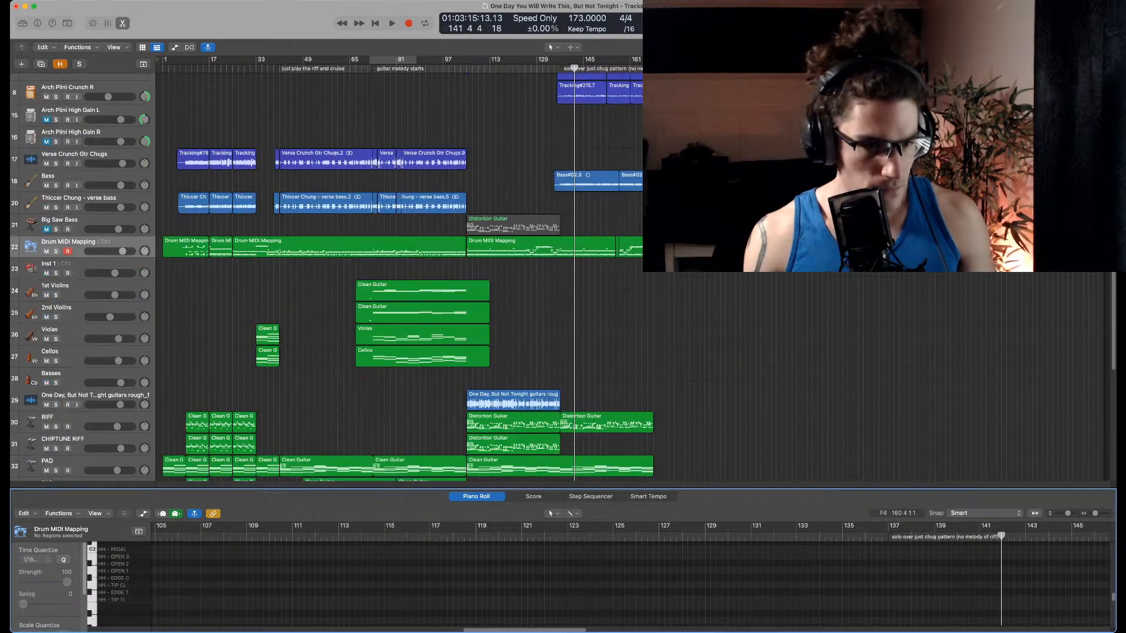
scroll(398, 275, up, 2)
scroll(399, 275, left, 3)
scroll(399, 275, down, 4)
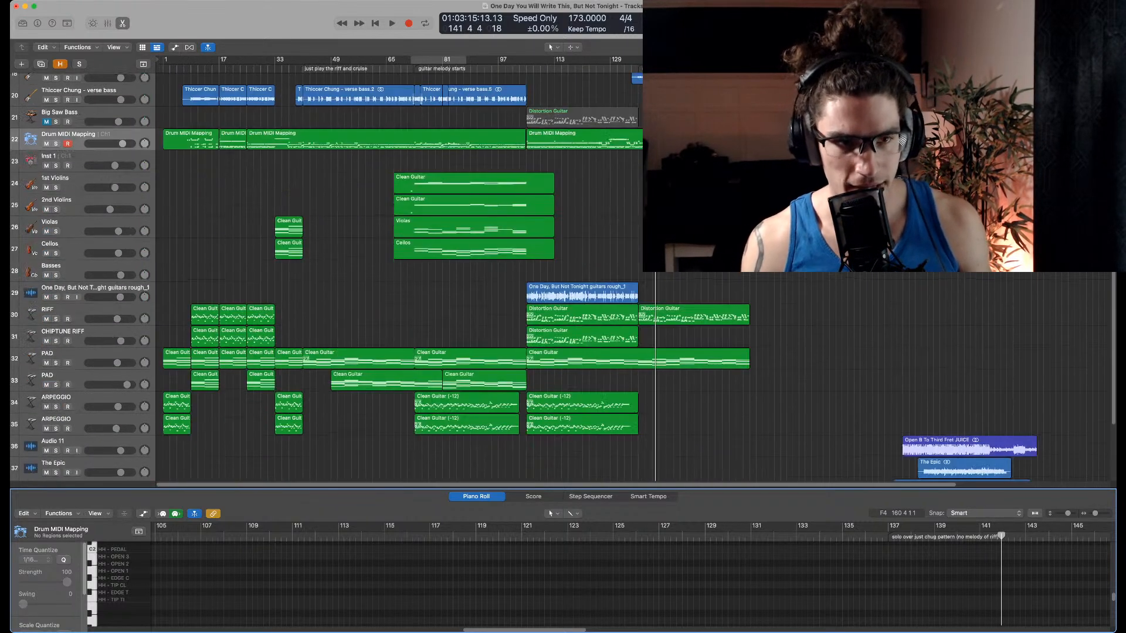
key(Return)
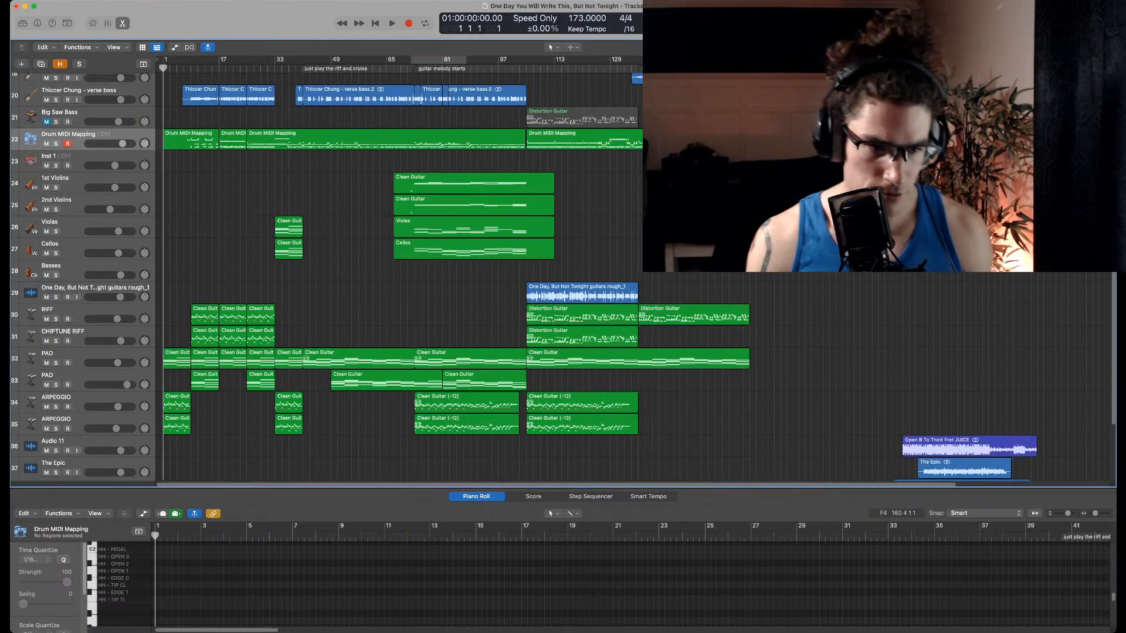
scroll(399, 276, up, 4)
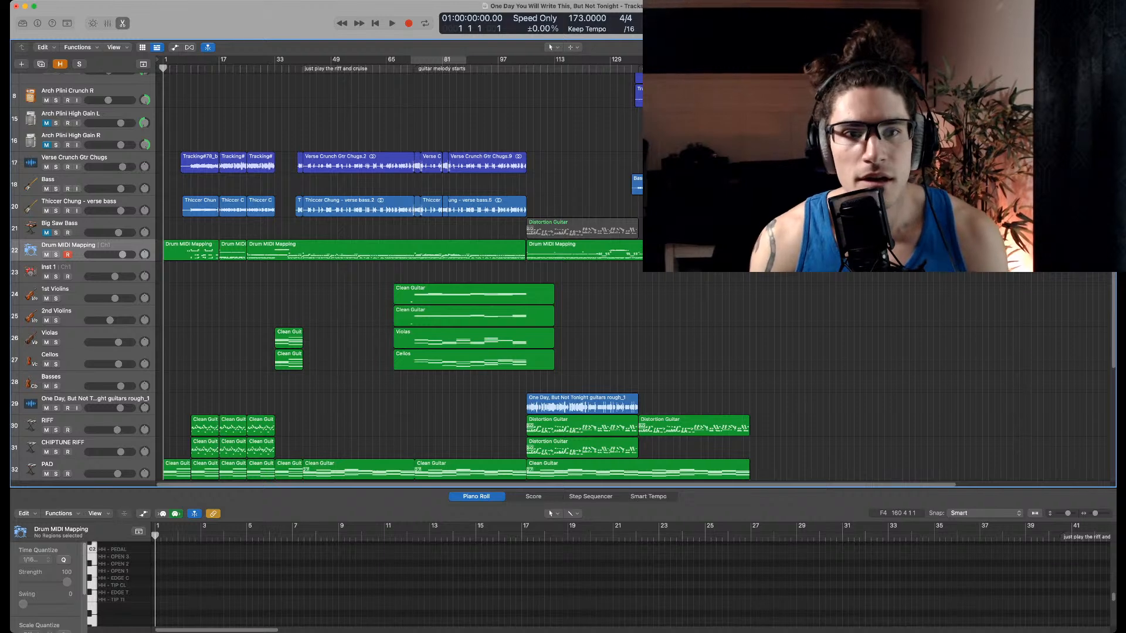
scroll(399, 276, down, 3)
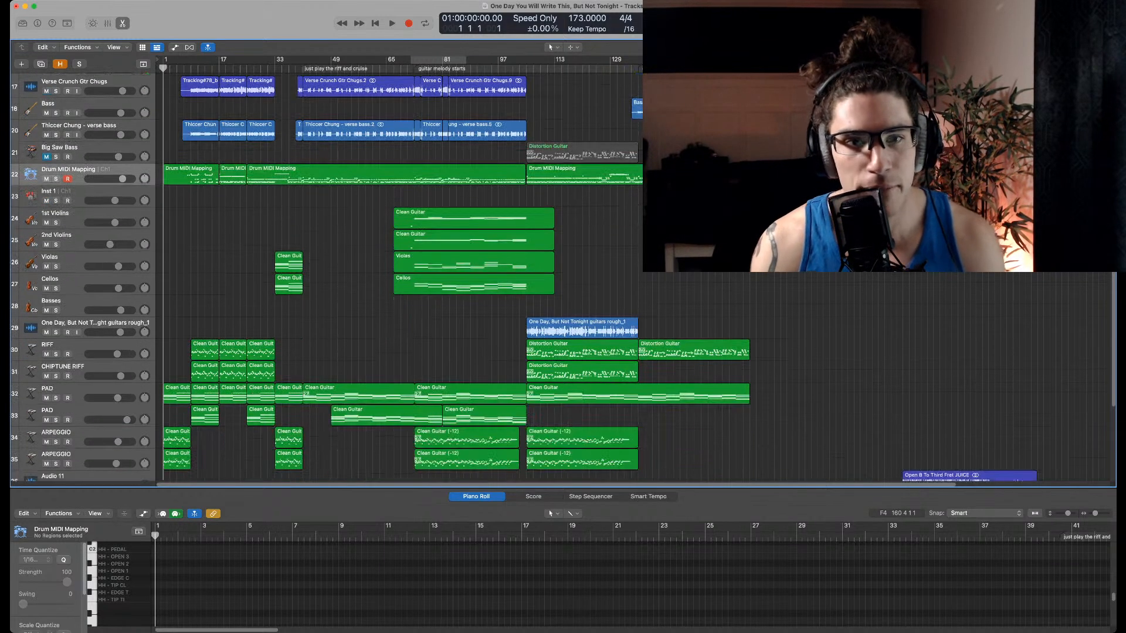
scroll(398, 276, down, 3)
scroll(399, 276, up, 5)
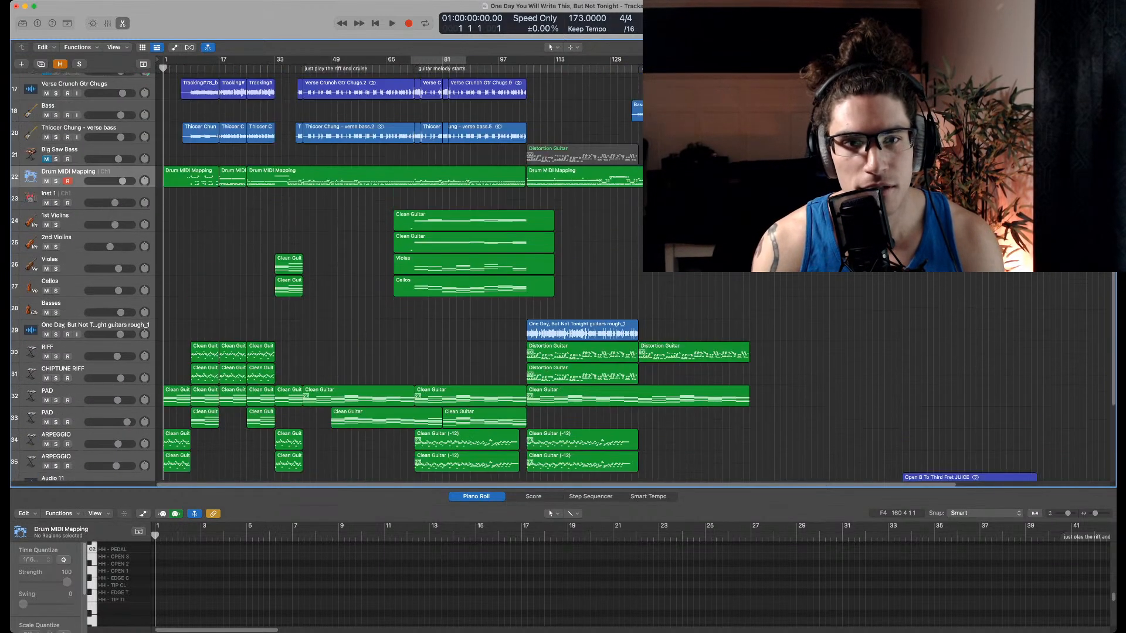
Select the Verse Crunch Gtr Chugs track and move the playhead to the "just play the riff and cruise" marker at bar 41
drag(309, 106, 247, 101)
click(247, 101)
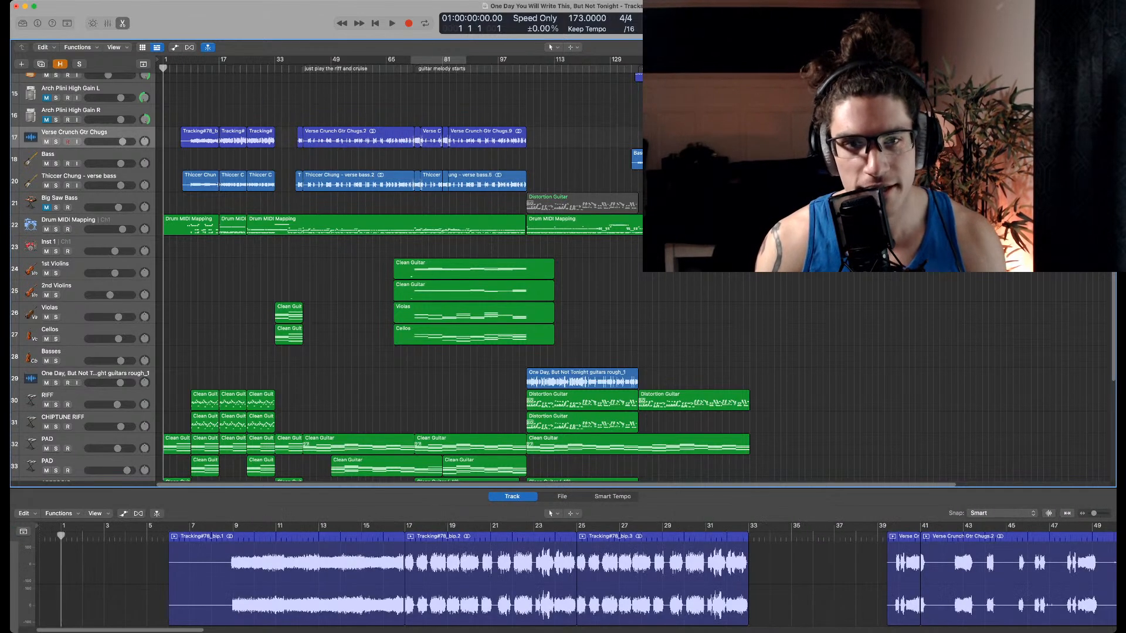
click(304, 68)
scroll(363, 263, down, 2)
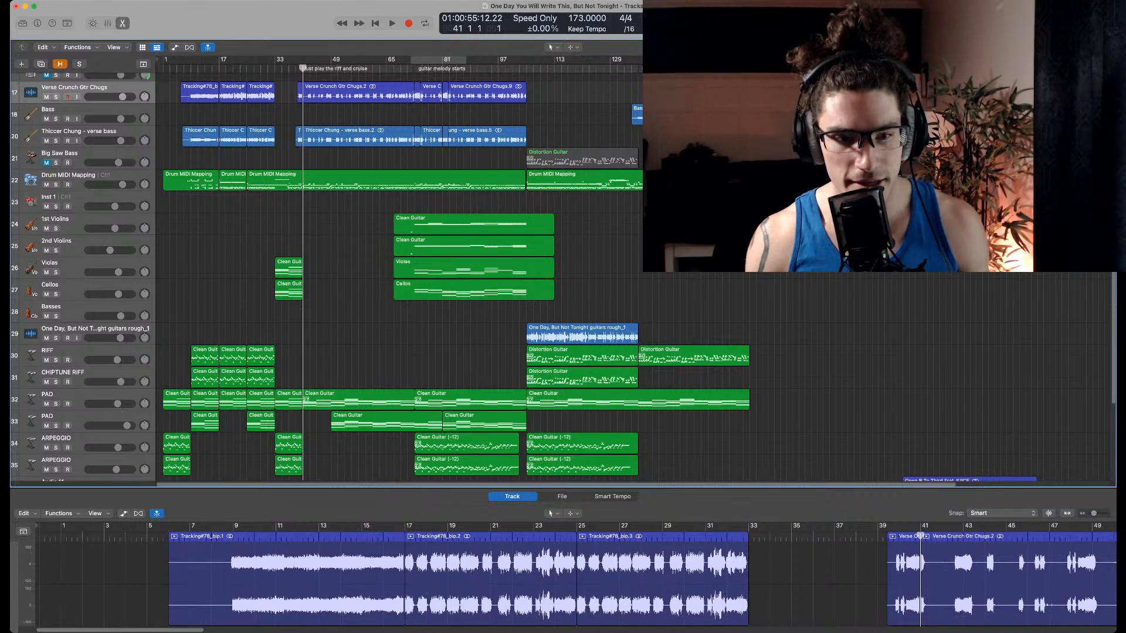
Open the drum region spanning bar 41 in an enlarged Piano Roll and play its groove from bar 41 to about bar 49
click(387, 179)
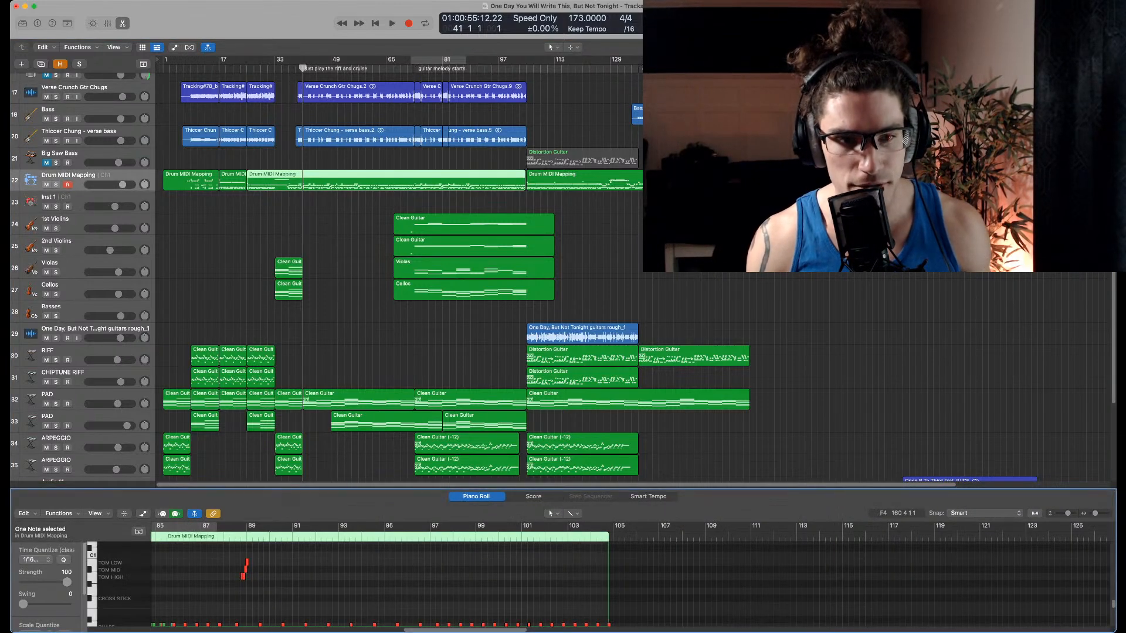
drag(374, 489, 374, 287)
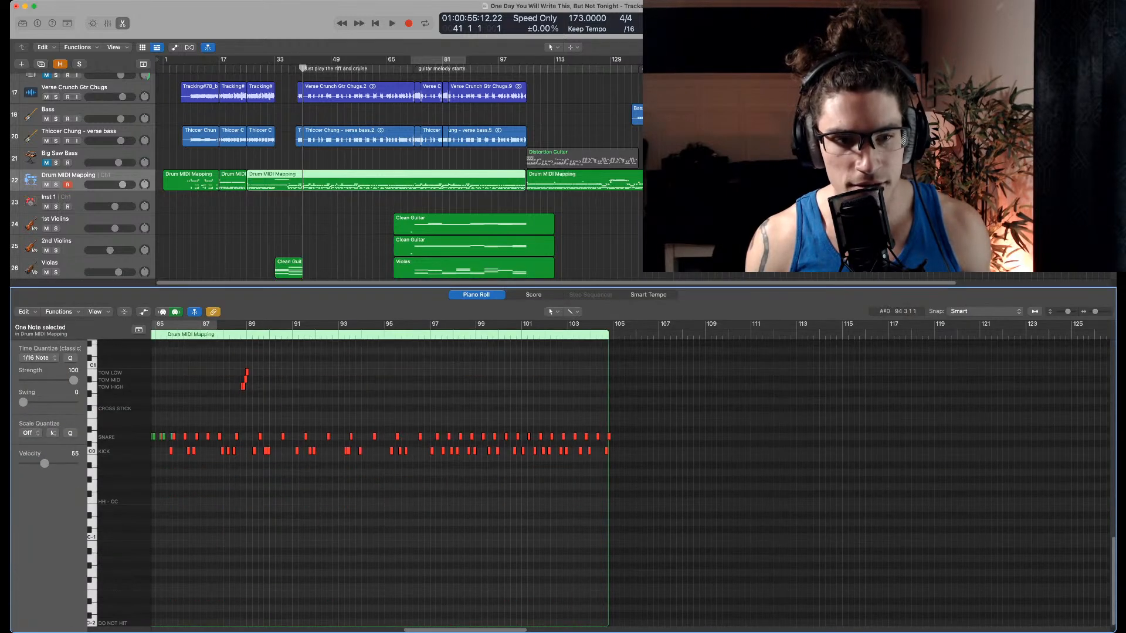
scroll(387, 399, up, 3)
scroll(630, 481, left, 15)
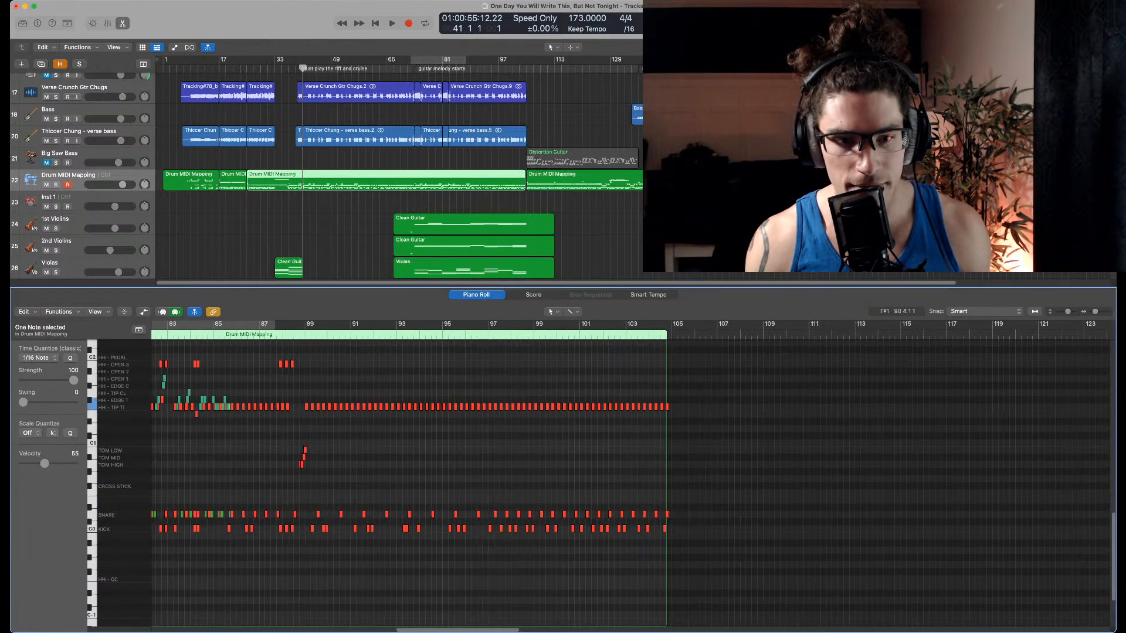
scroll(630, 481, left, 8)
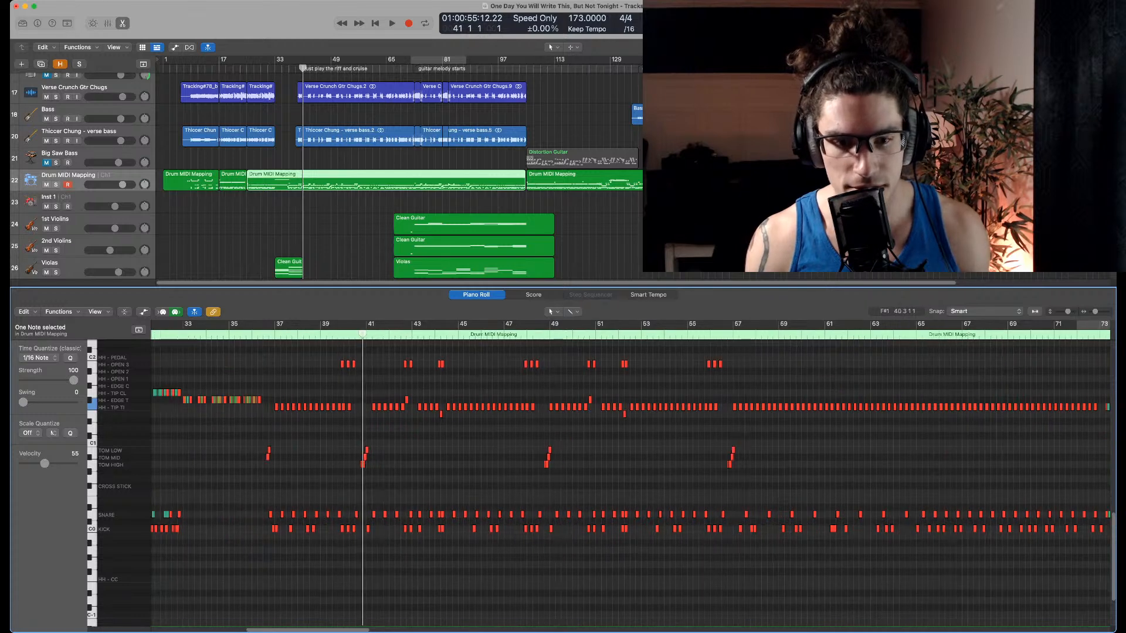
key(super+Right)
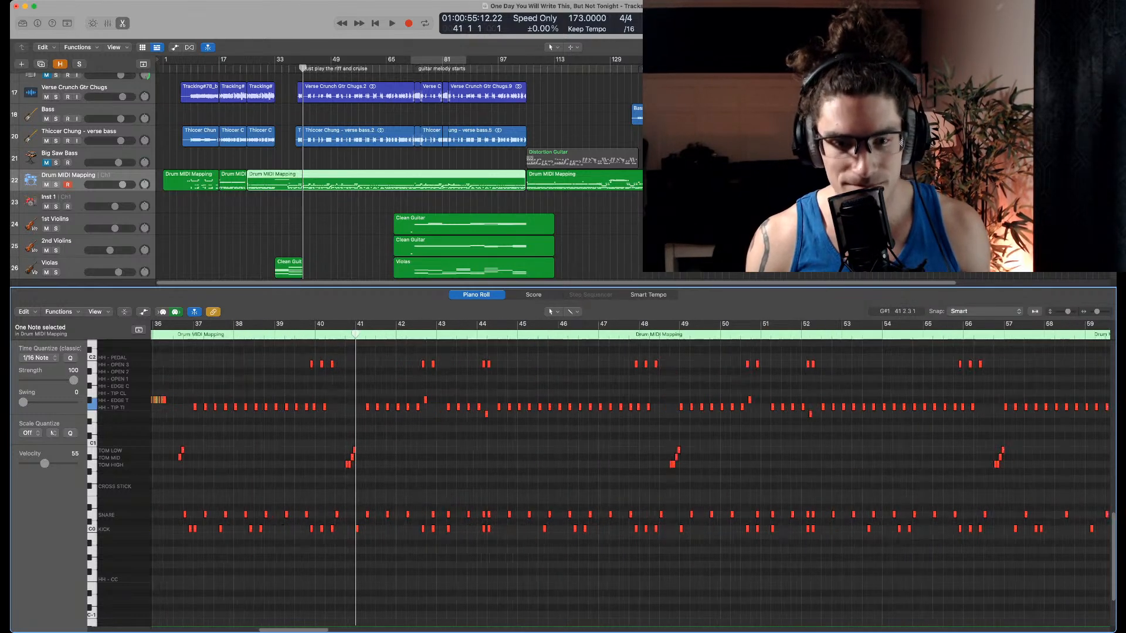
key(space)
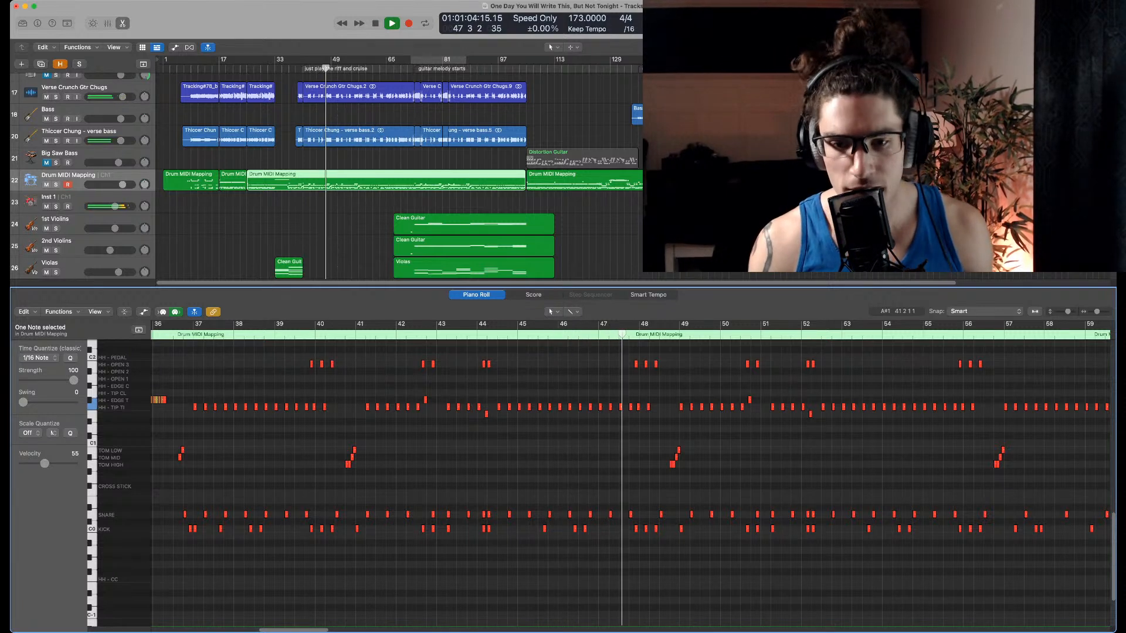
key(space)
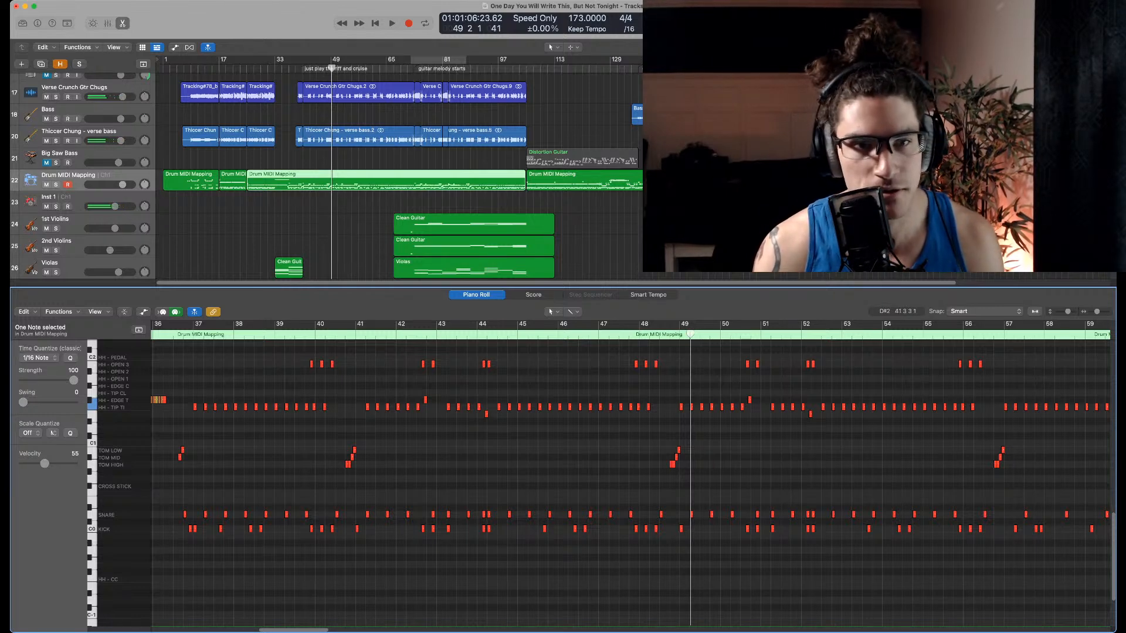
Deselect the drum region, close the Piano Roll and look over the full track arrangement
scroll(352, 176, up, 3)
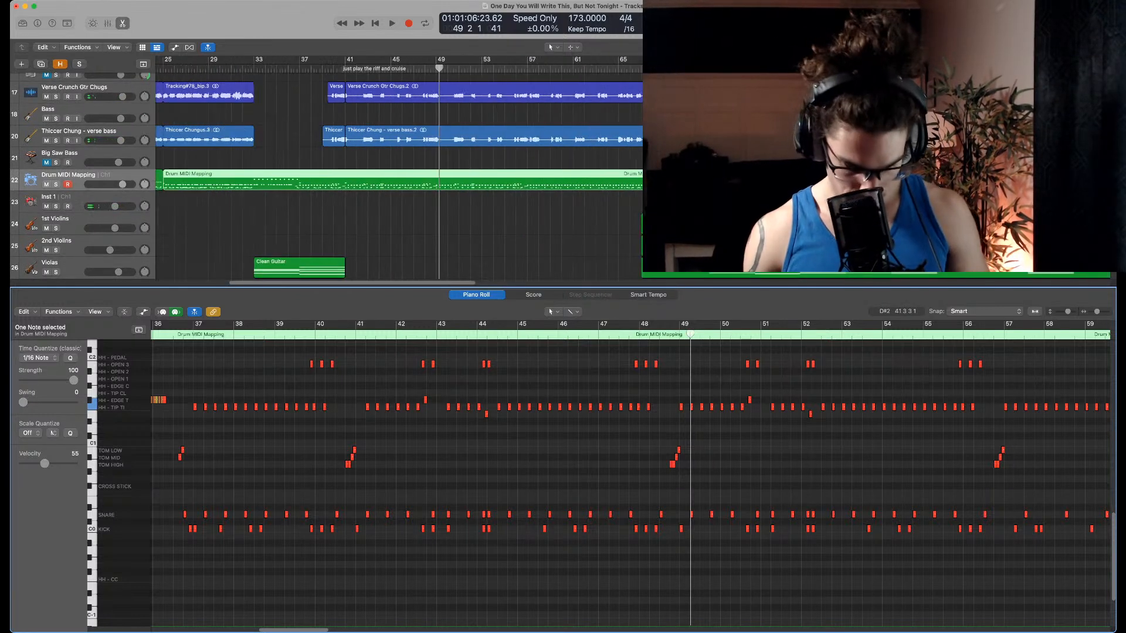
click(399, 222)
scroll(398, 222, down, 3)
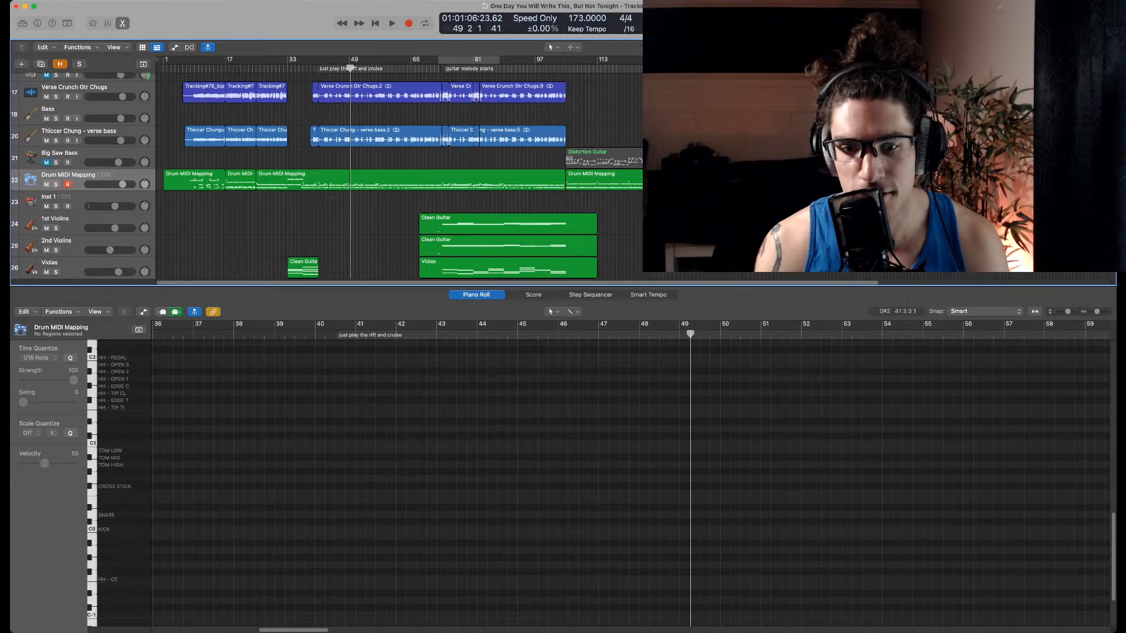
key(e)
scroll(586, 234, up, 8)
drag(585, 98, 690, 281)
drag(720, 105, 790, 480)
scroll(563, 352, down, 2)
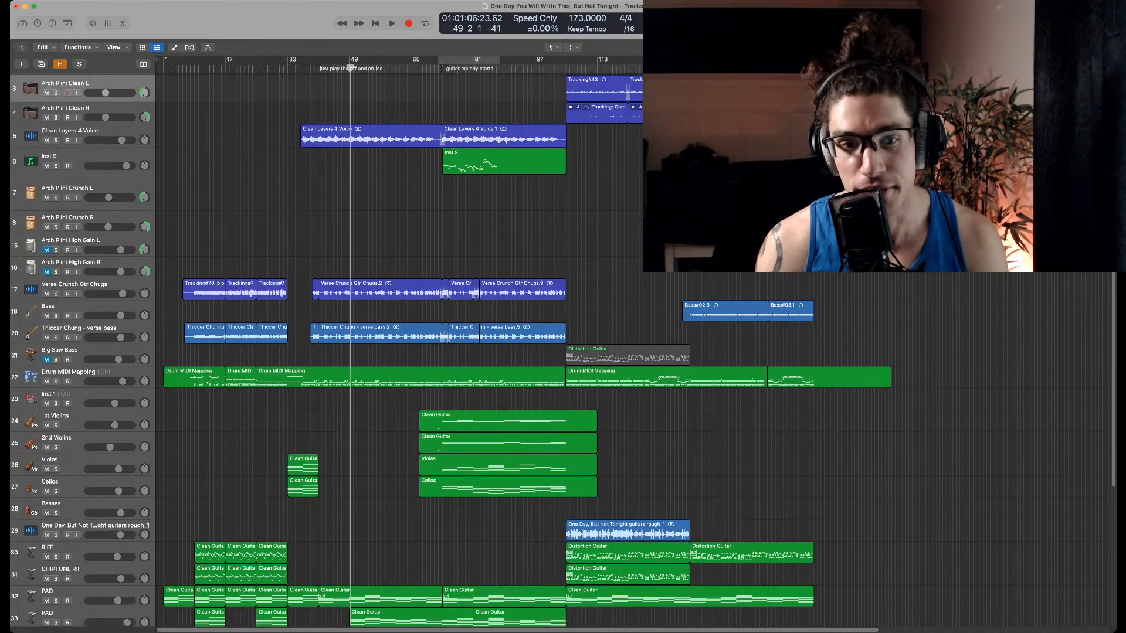
scroll(563, 352, down, 1)
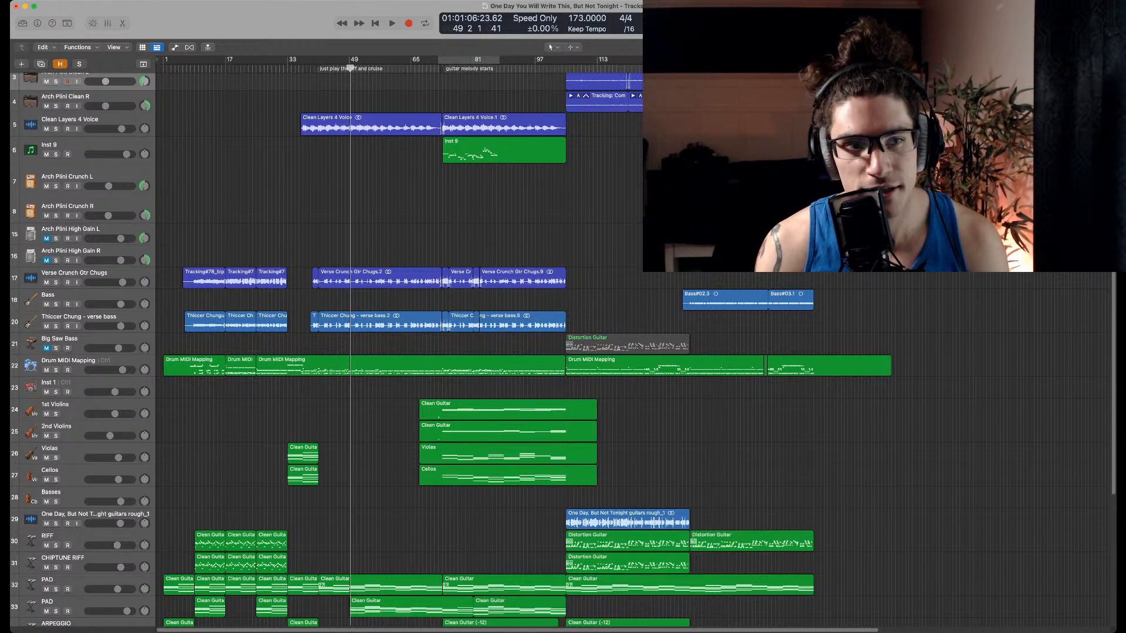
scroll(563, 352, up, 2)
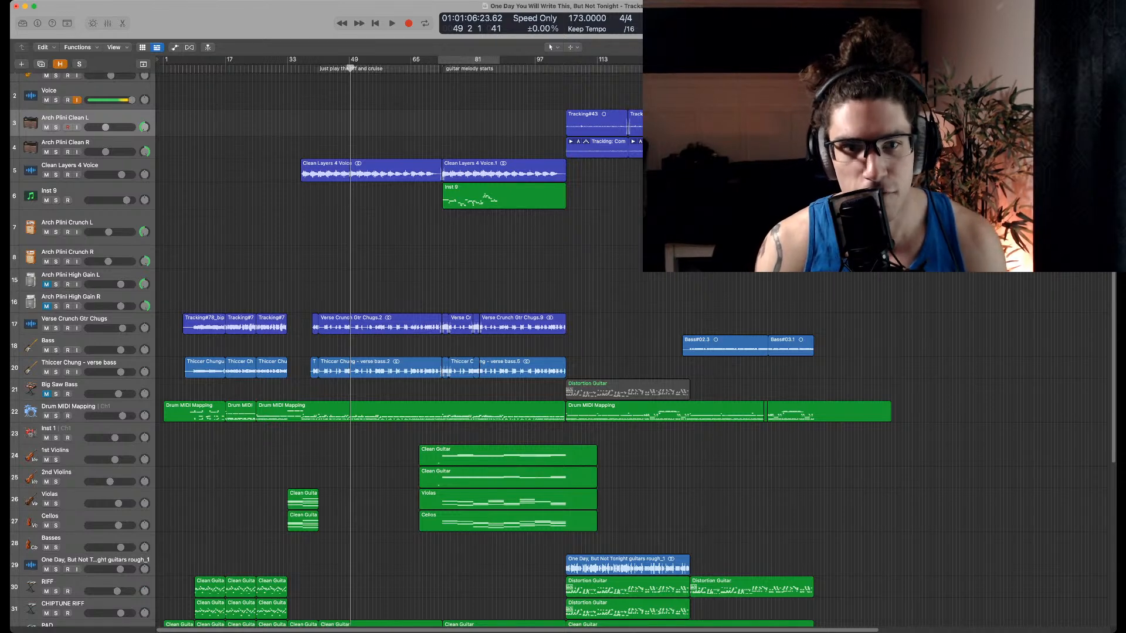
Play the Clean Layers 4 Voice track soloed from around the start of its first region and show the hidden tracks
key(s)
click(55, 174)
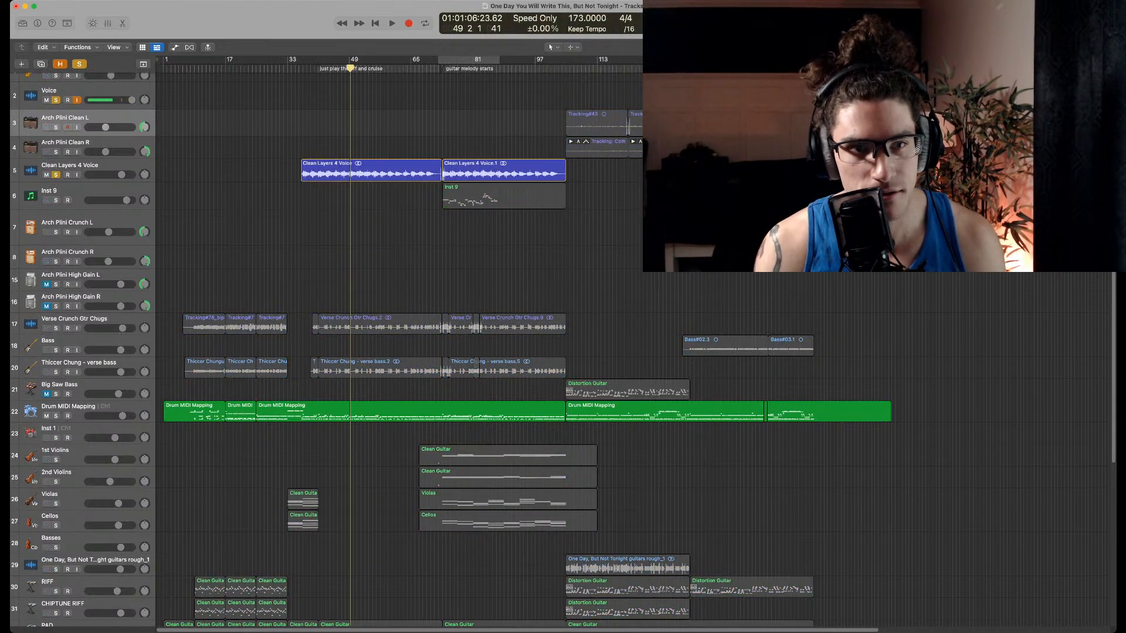
click(295, 69)
click(303, 69)
key(space)
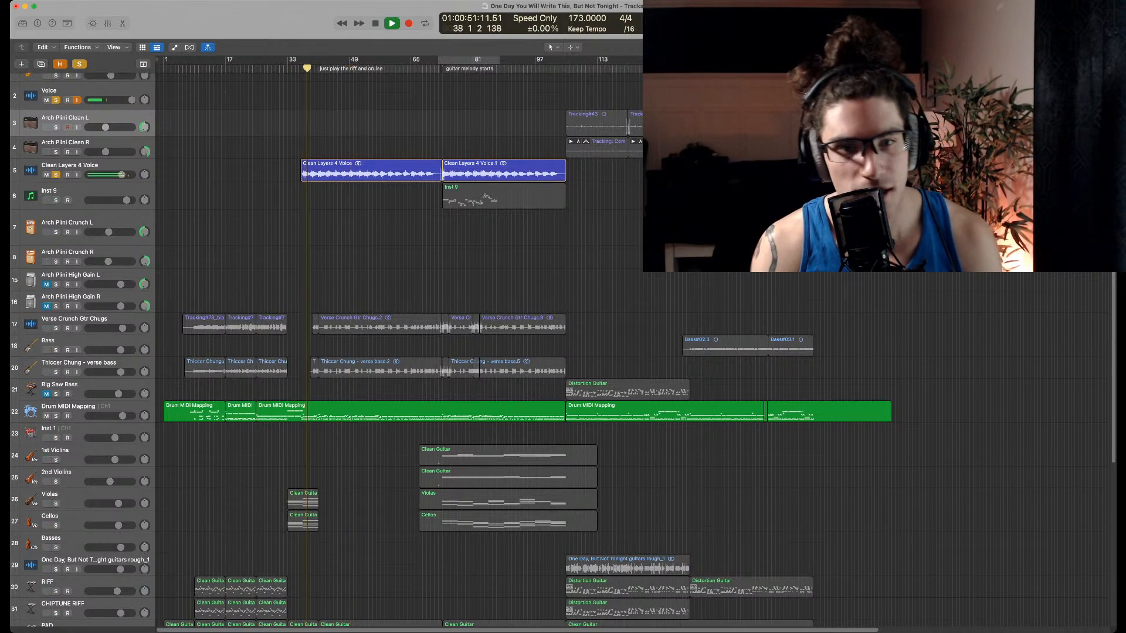
key(h)
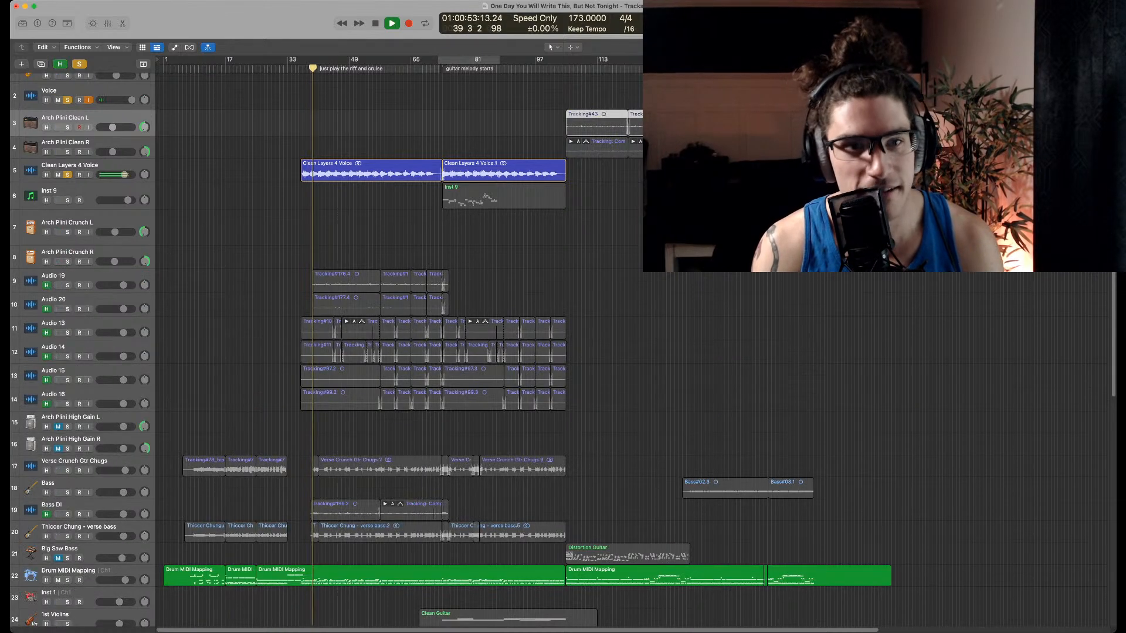
Play the soloed Clean Layers 4 Voice track in short stretches from bar 39 to about bar 42
key(space)
drag(262, 248, 255, 276)
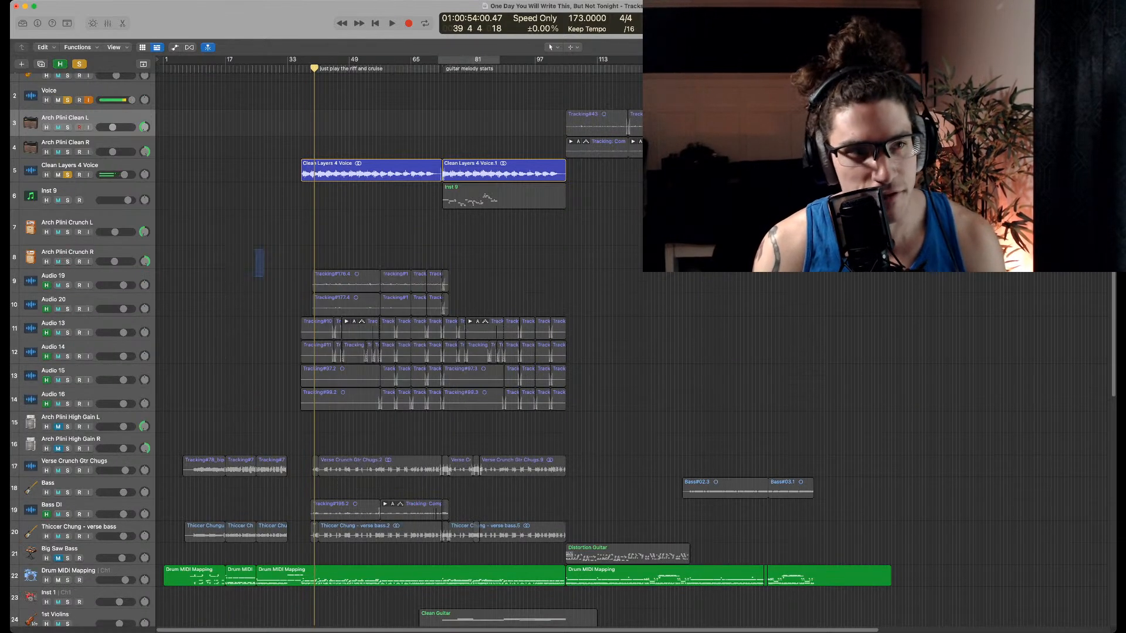
key(space)
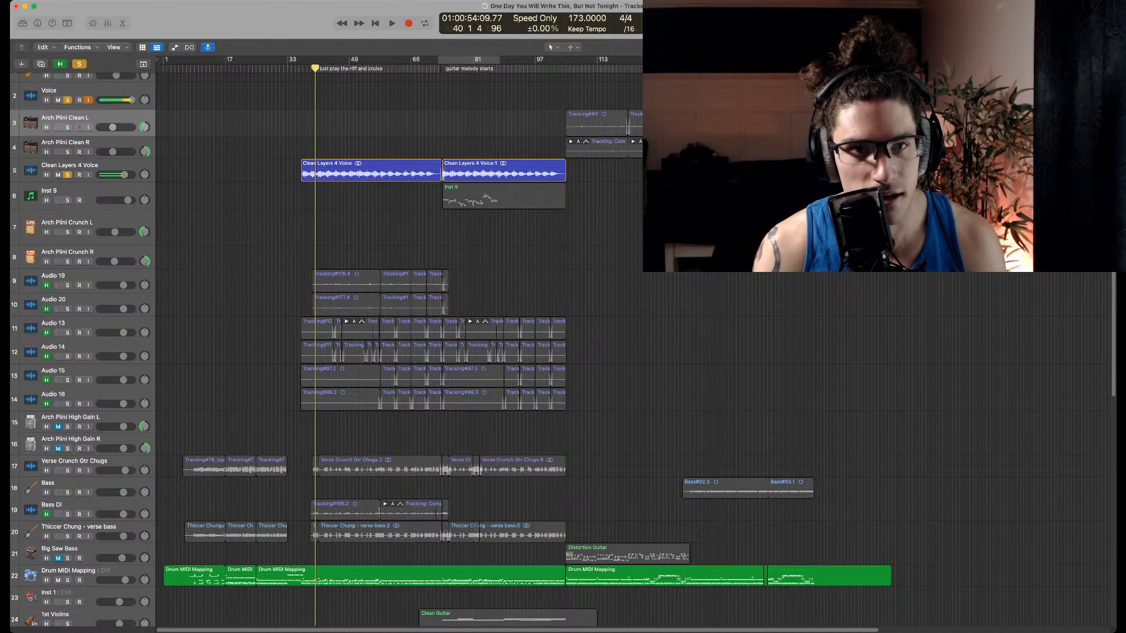
key(space)
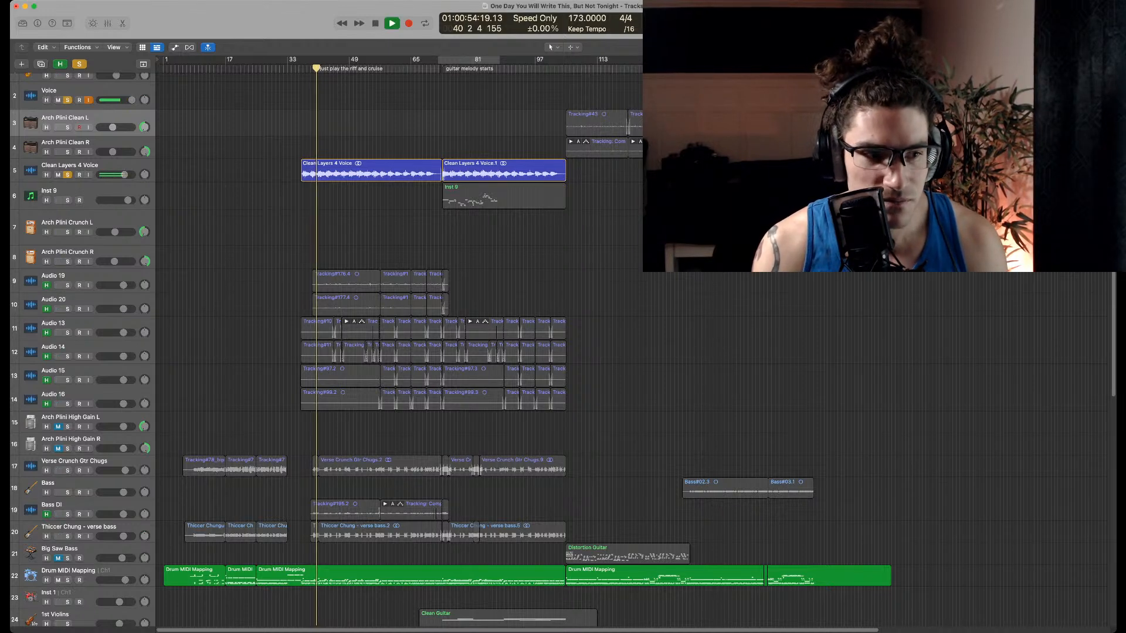
scroll(587, 352, down, 2)
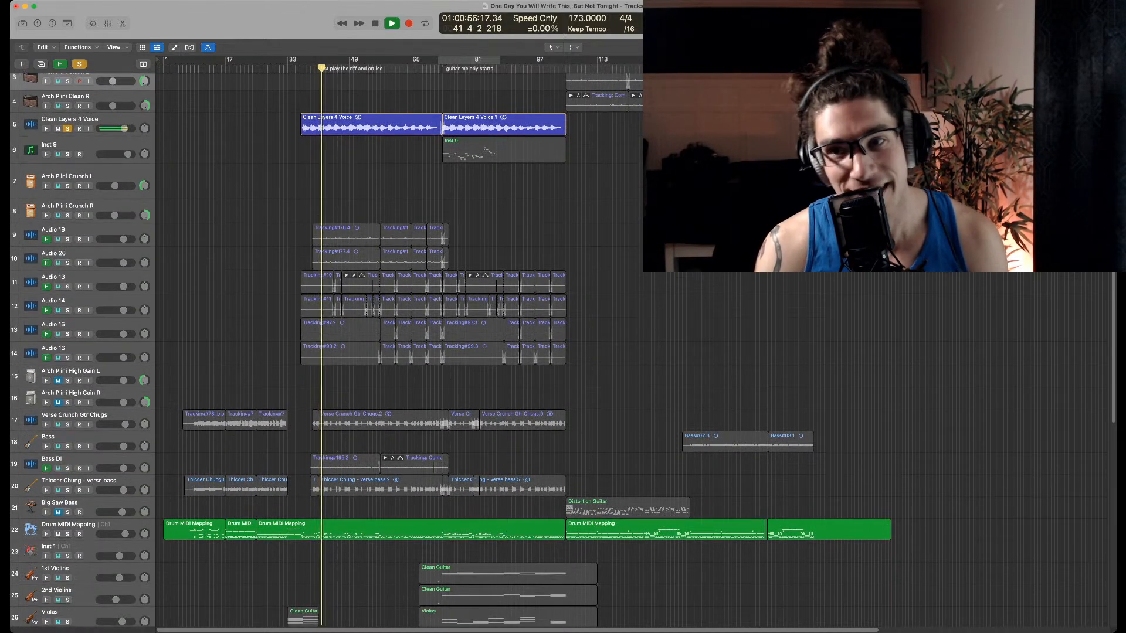
key(space)
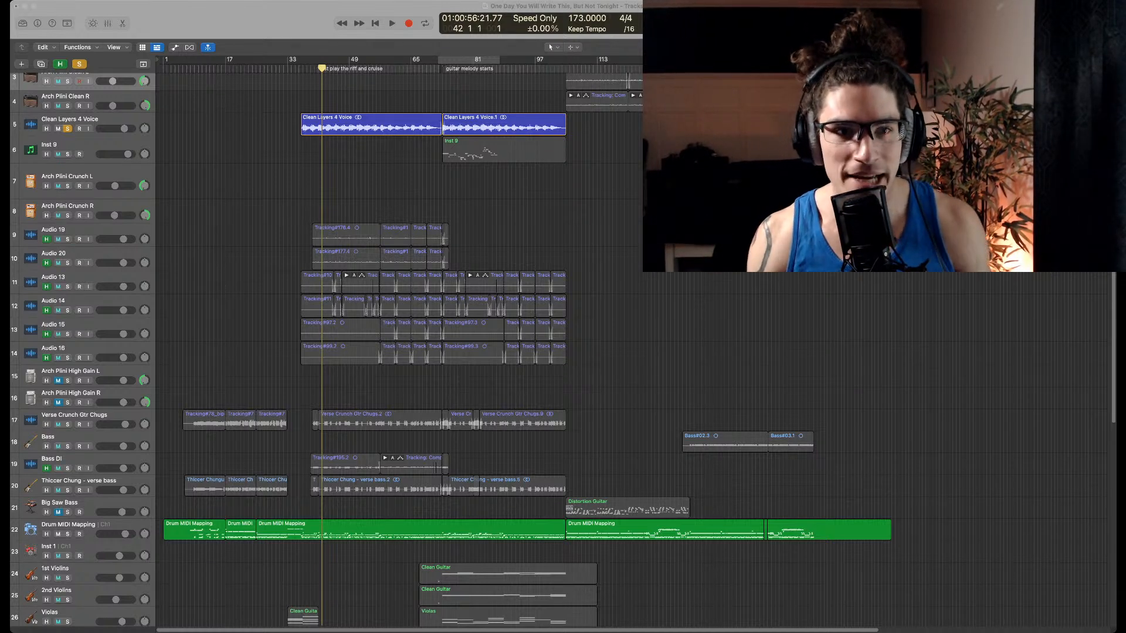
Move the playhead back to bar 37 and play the soloed Clean Layers 4 Voice track to about bar 48
key(space)
key(comma)
key(period)
key(comma)
key(period)
key(comma)
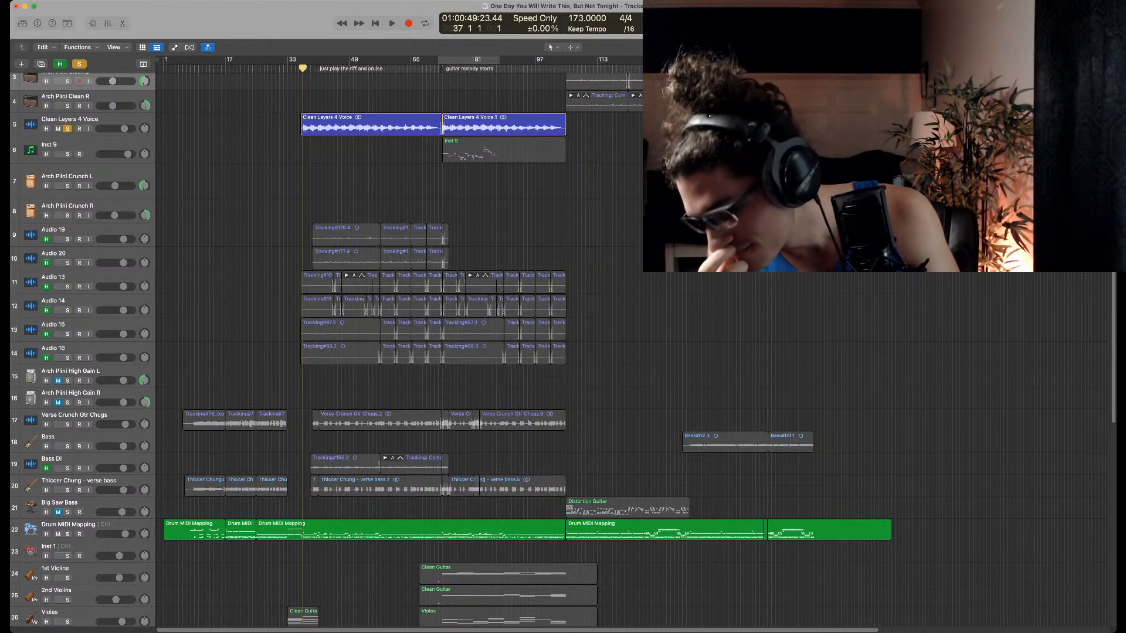
key(space)
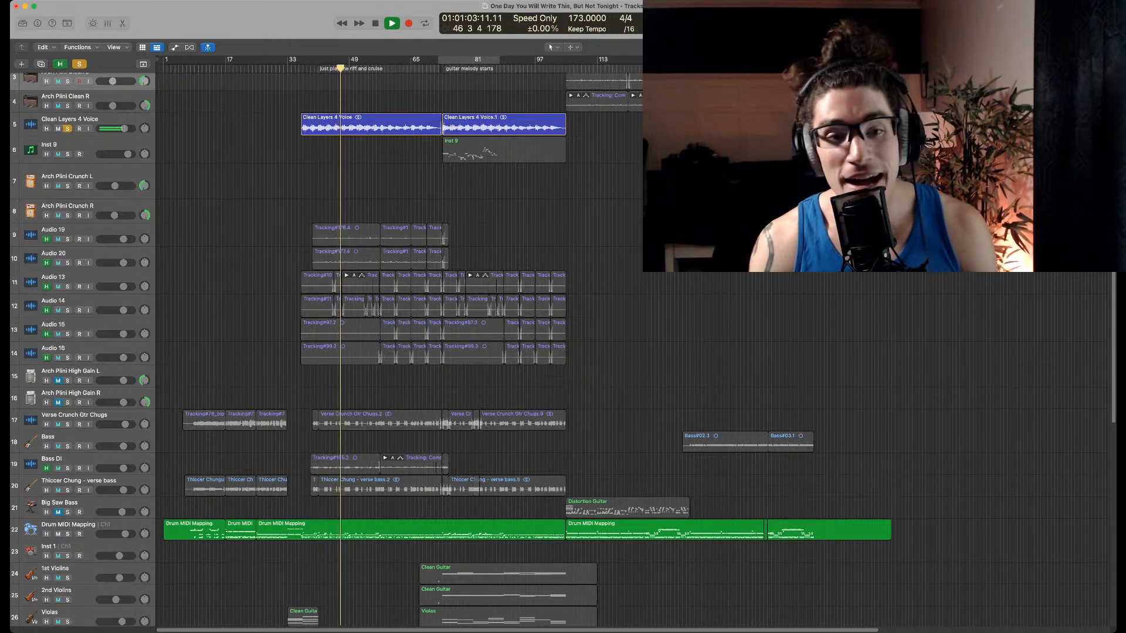
key(space)
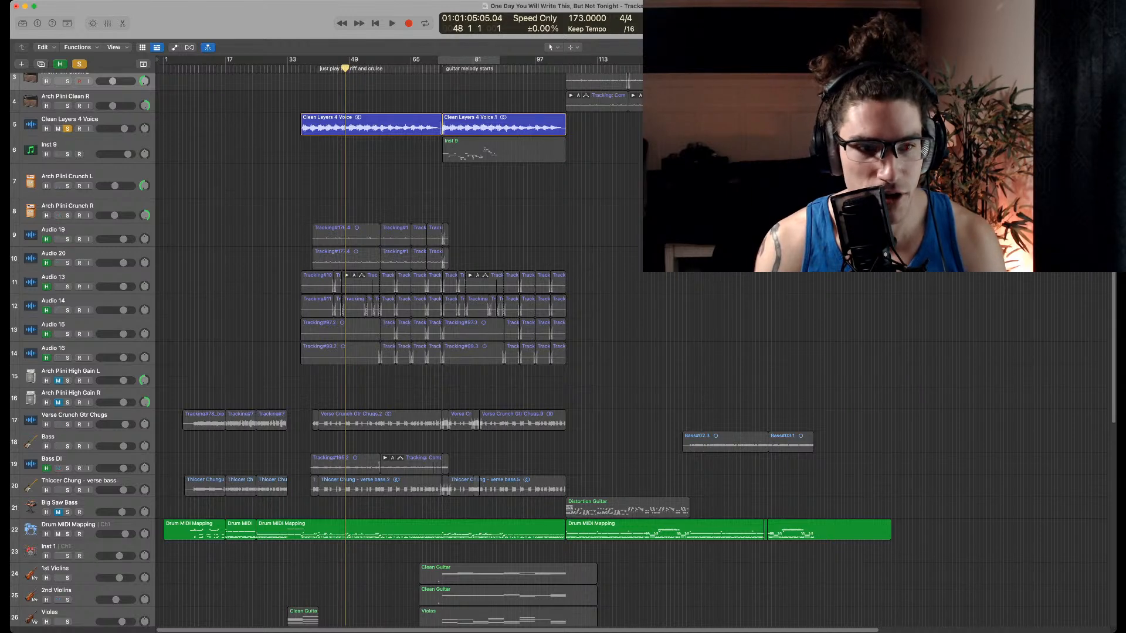
Show the Mixer, then resume playback from bar 48 with the solo switched from Clean Layers 4 Voice to the hidden Audio 19 track
key(x)
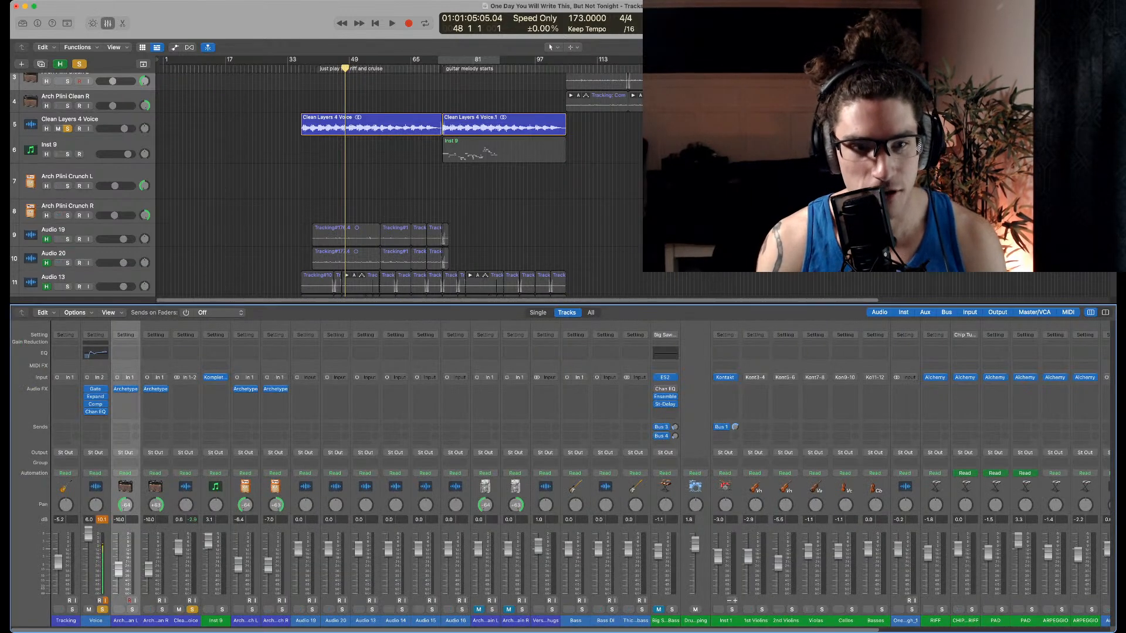
click(82, 230)
scroll(82, 230, down, 5)
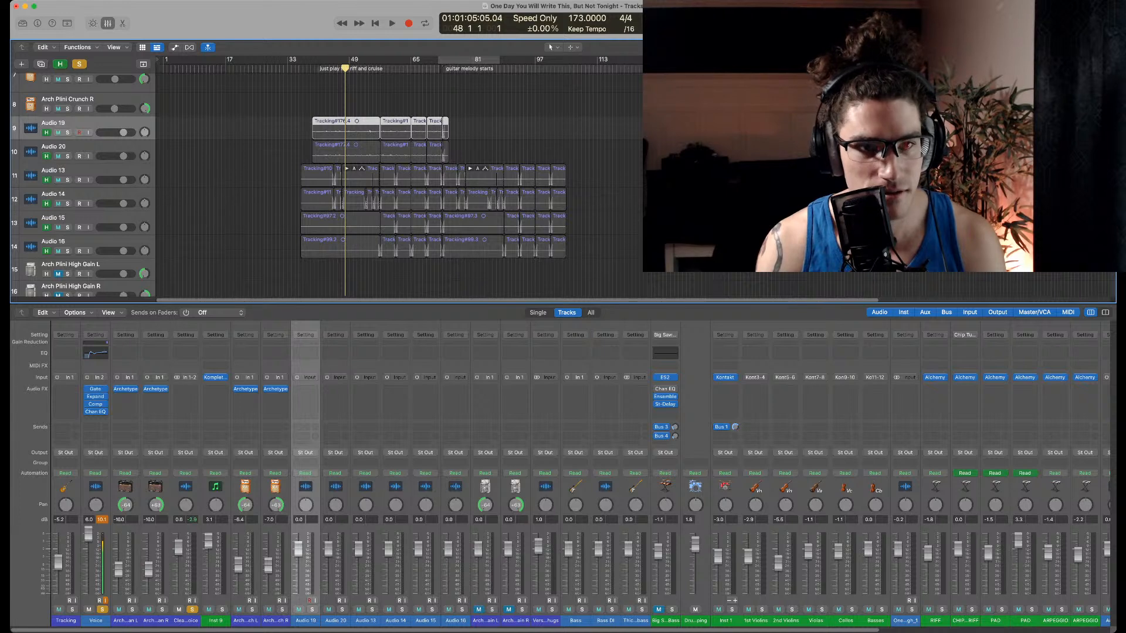
key(space)
scroll(352, 181, up, 5)
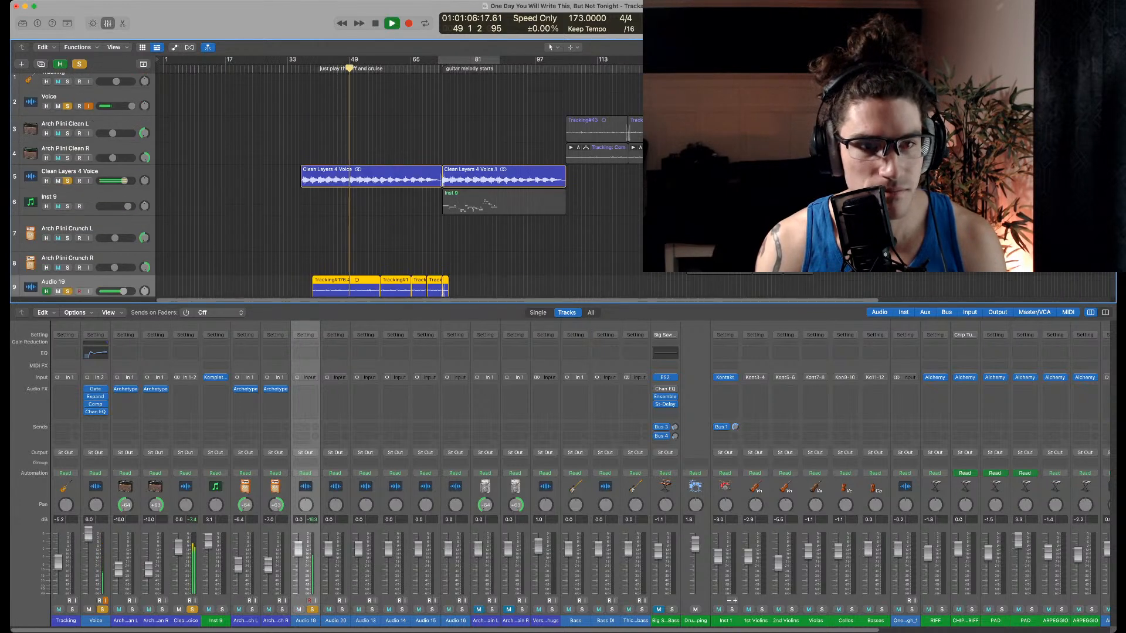
click(67, 181)
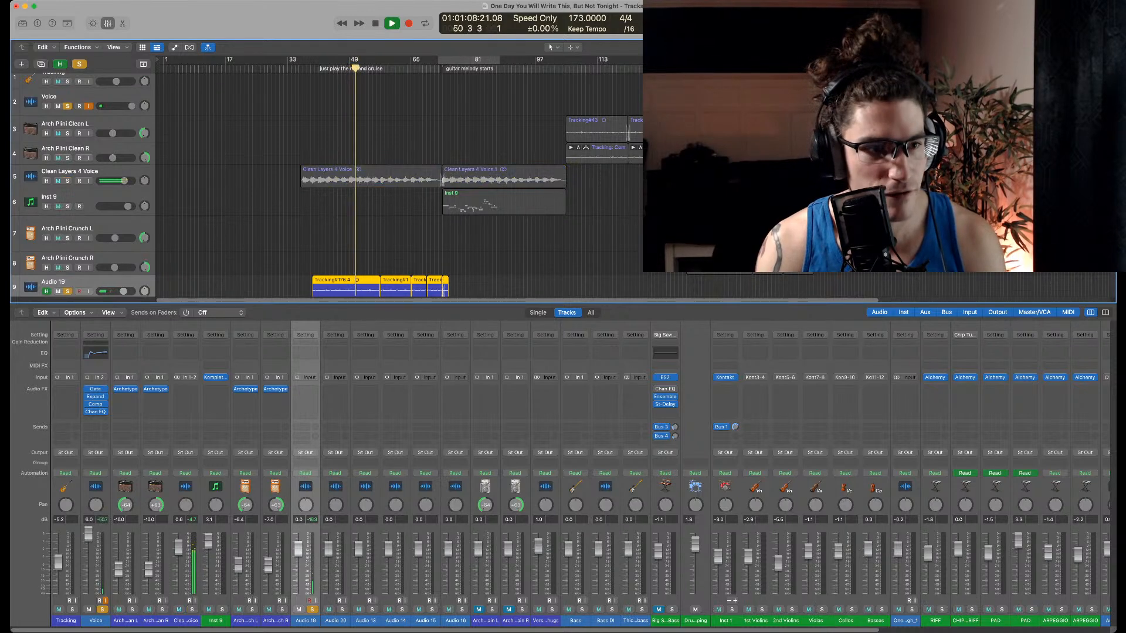
Switch the solo from Audio 19 to Audio 13 and restart playback around bar 36 with the timeline zoomed in
scroll(352, 182, down, 4)
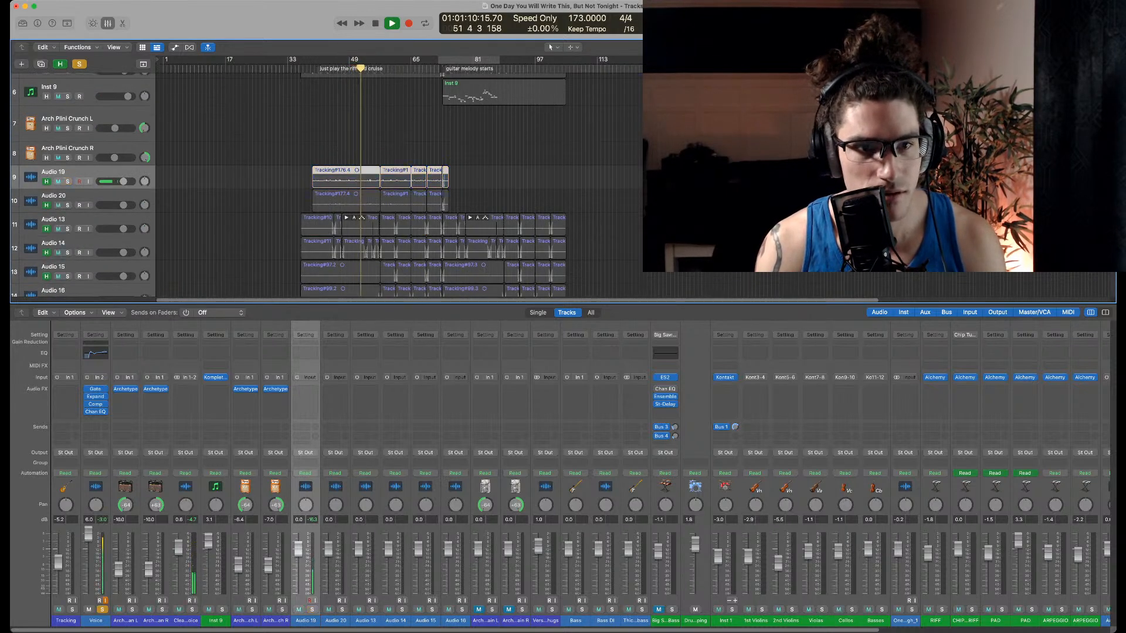
click(68, 229)
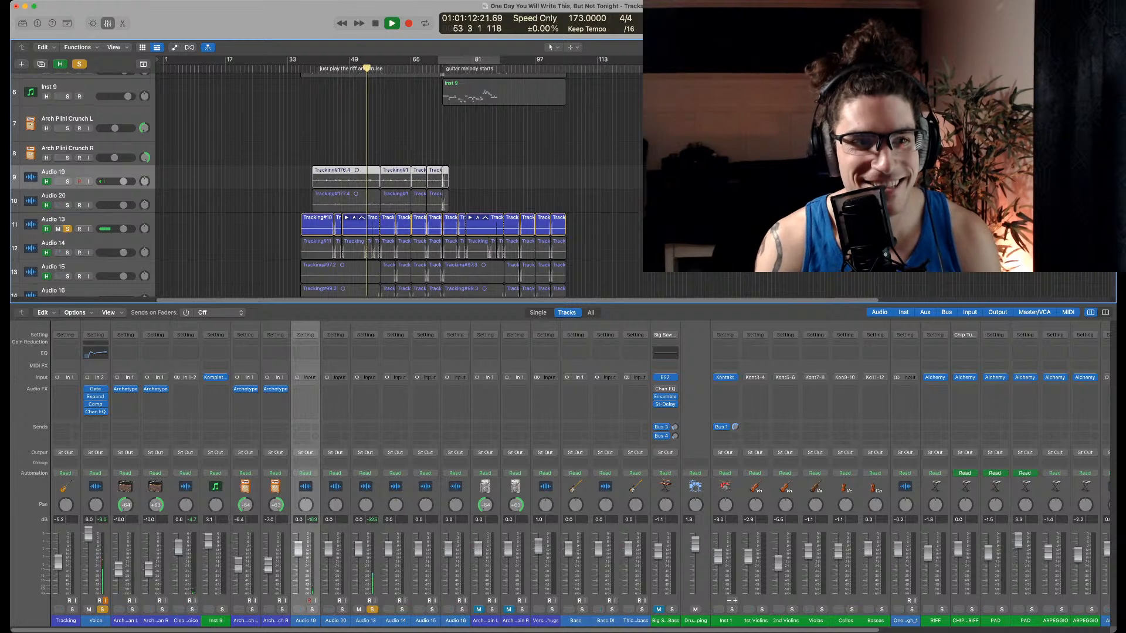
click(307, 68)
click(299, 69)
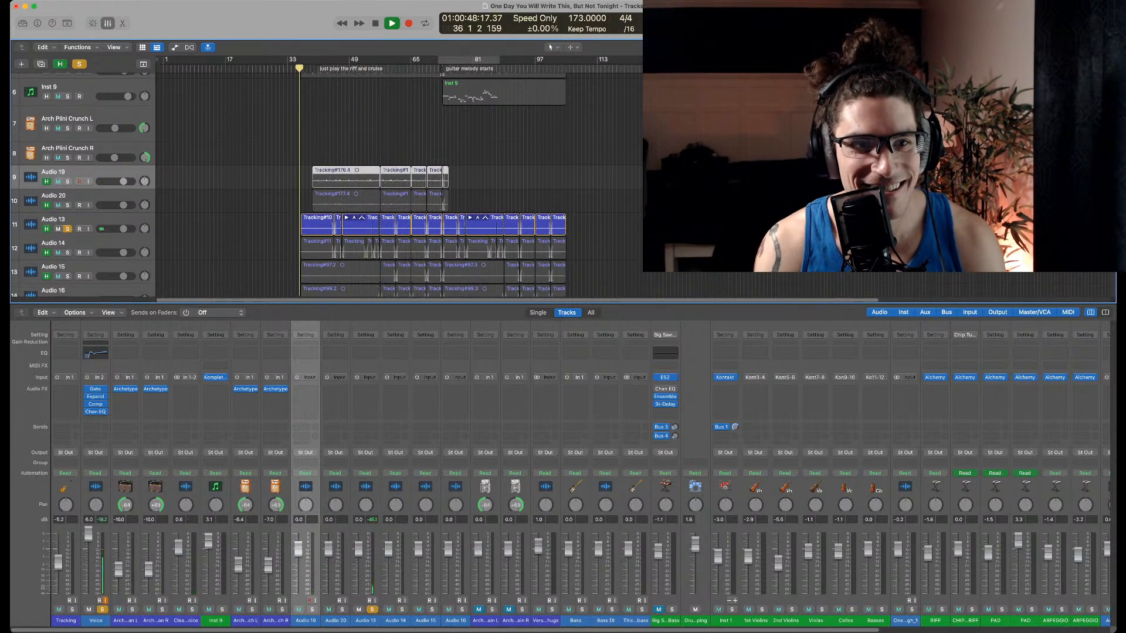
scroll(351, 182, up, 10)
scroll(352, 181, down, 1)
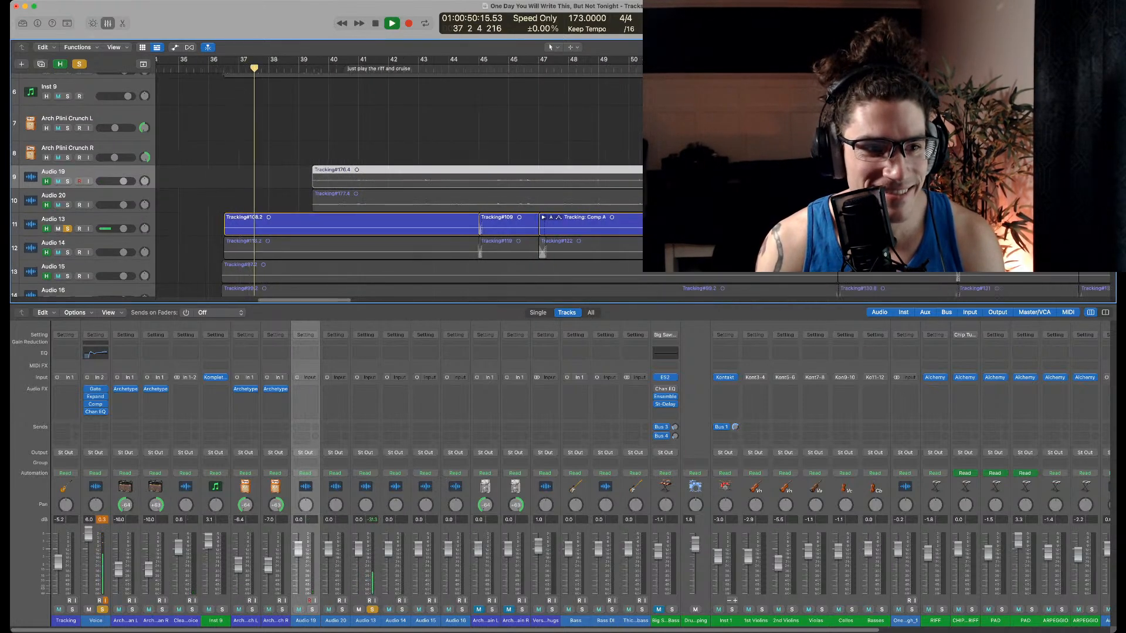
Add the Audio 14, Audio 15 and Audio 16 tracks to the solo during playback
click(67, 253)
scroll(67, 252, down, 3)
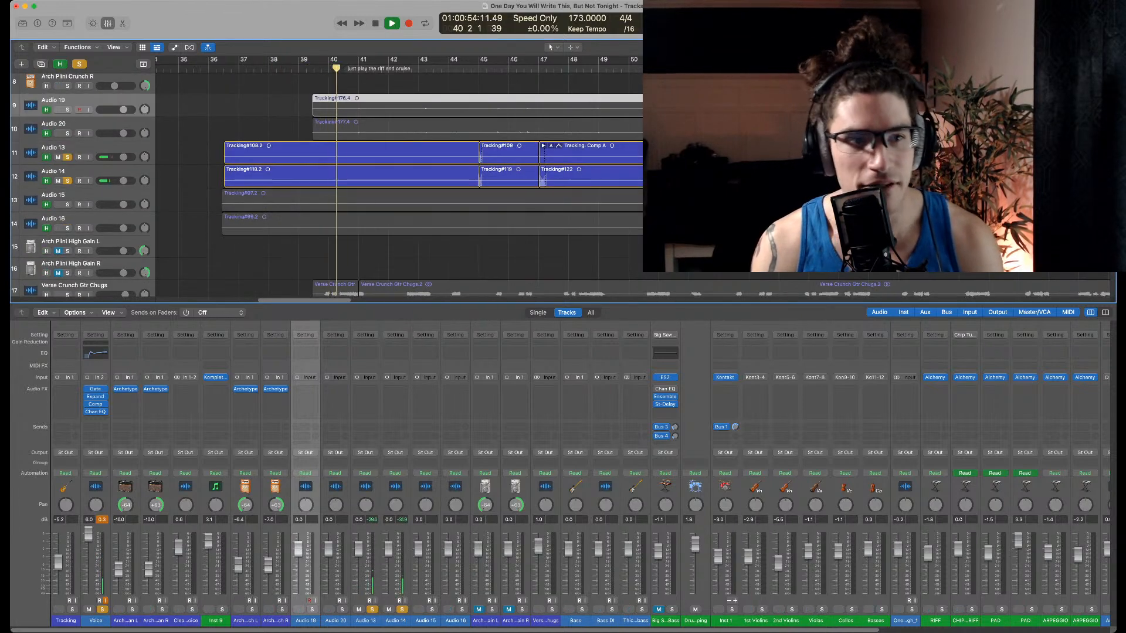
click(67, 204)
click(67, 228)
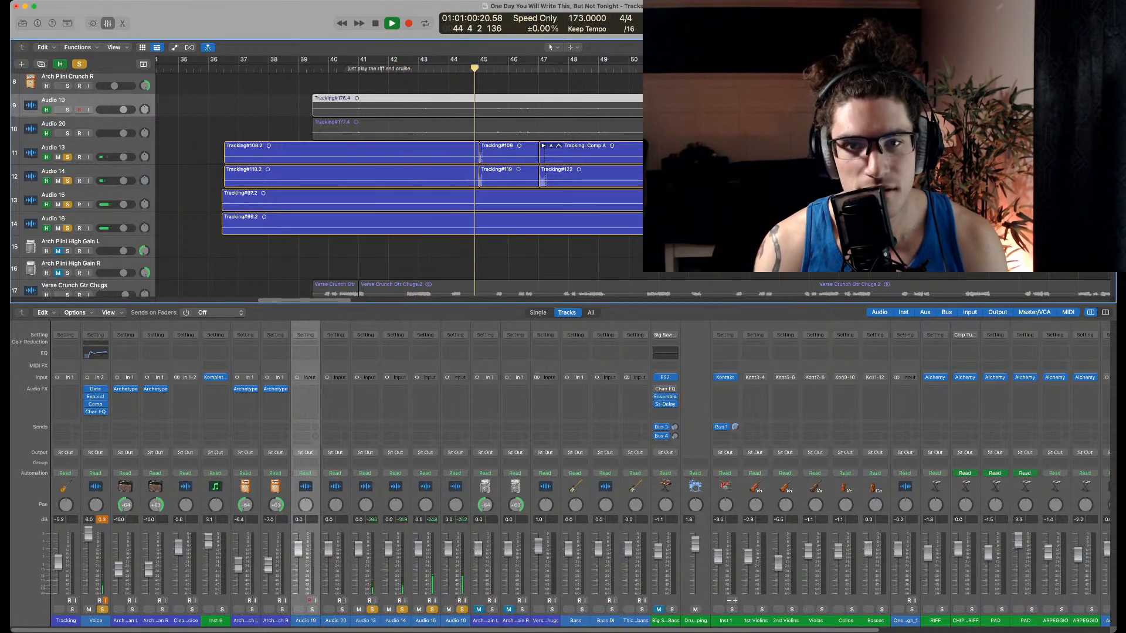
Play the four soloed layers Audio 13 to Audio 16 on to about bar 57, following their regions, and stop
scroll(399, 181, up, 2)
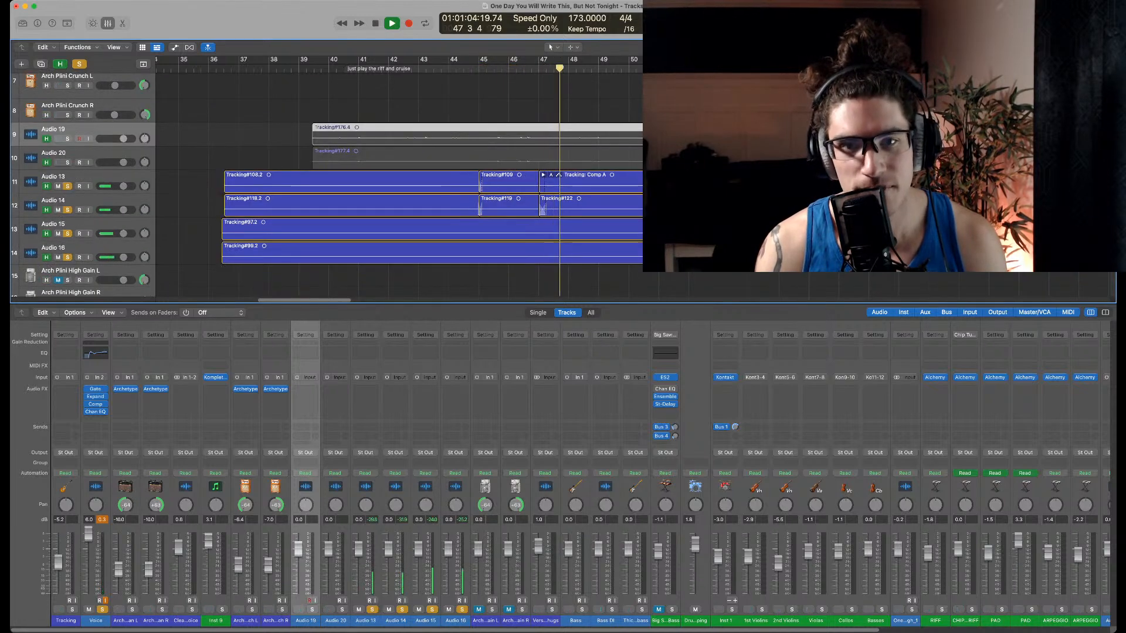
scroll(399, 182, up, 2)
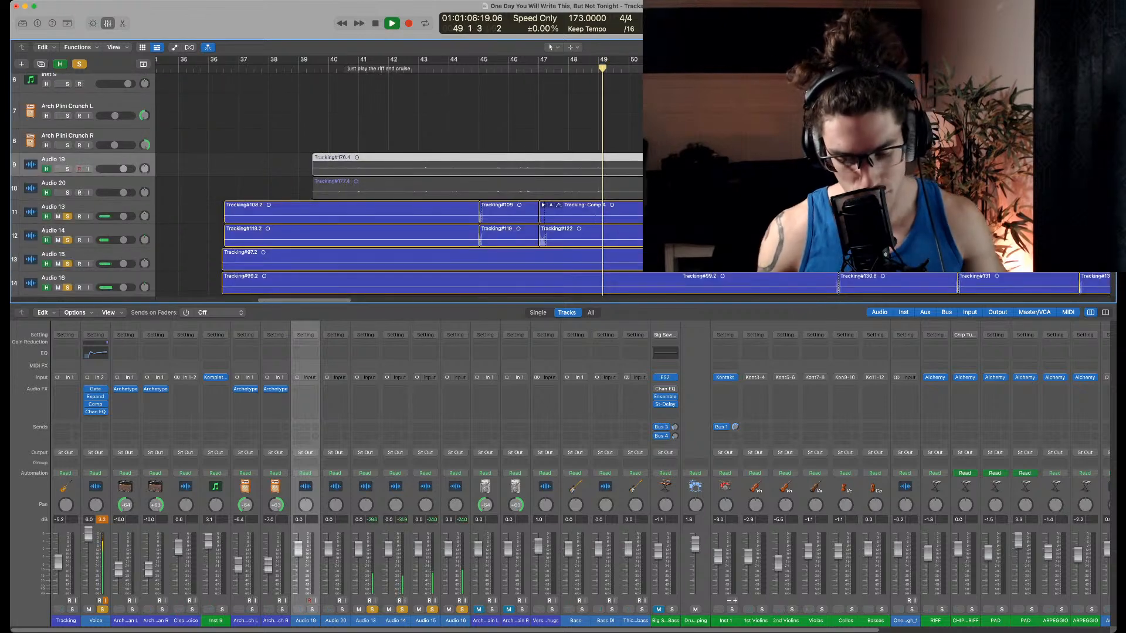
scroll(399, 181, down, 3)
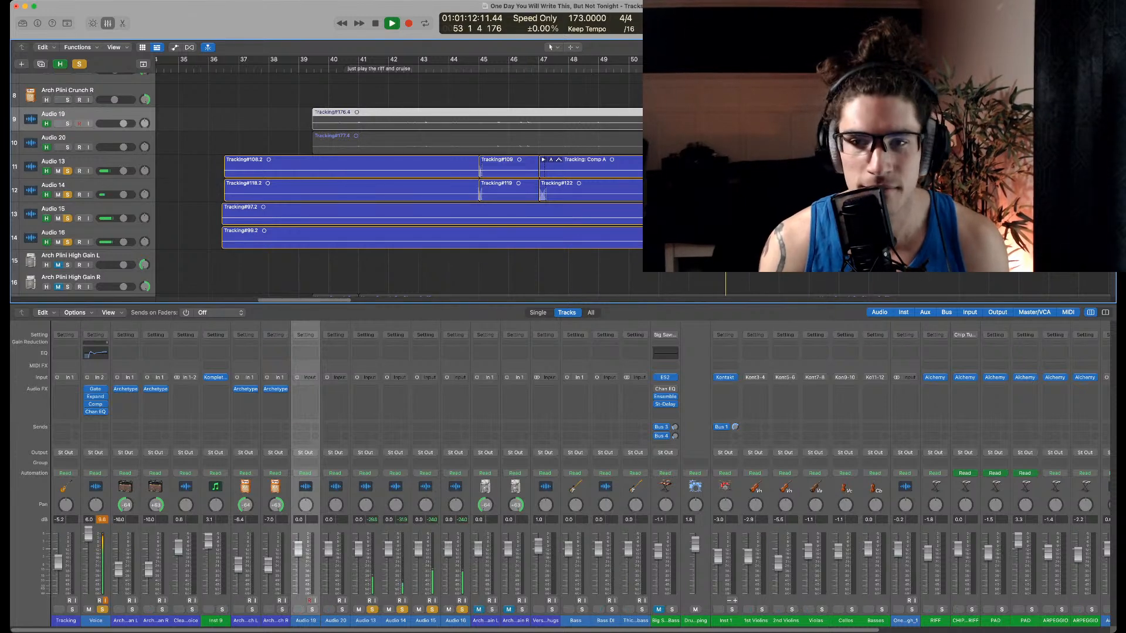
scroll(399, 181, right, 3)
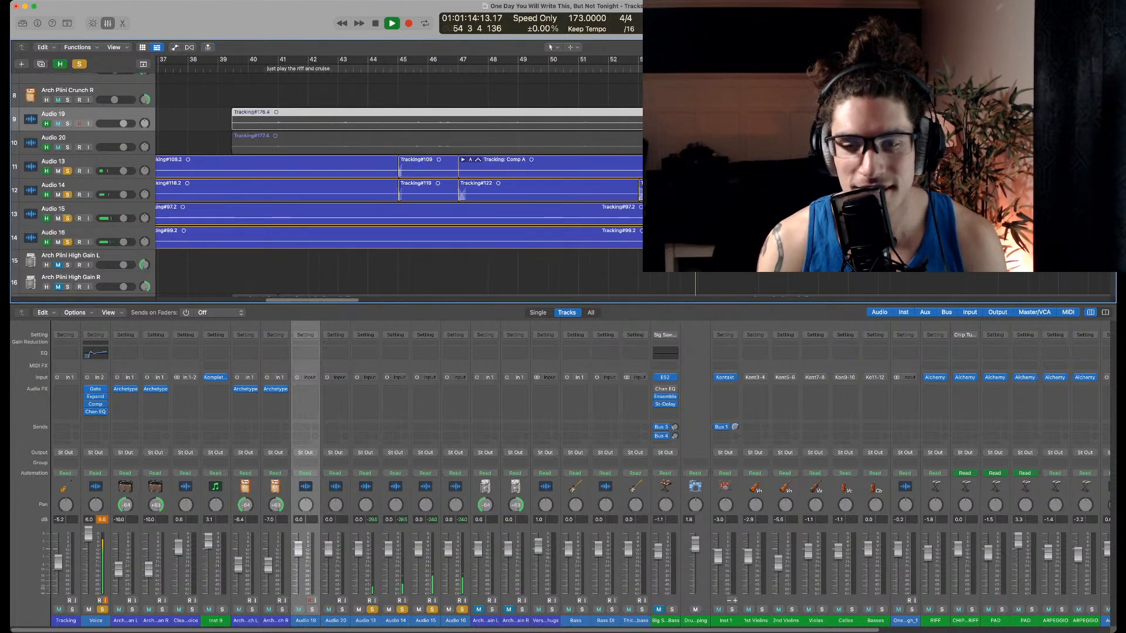
scroll(399, 182, right, 5)
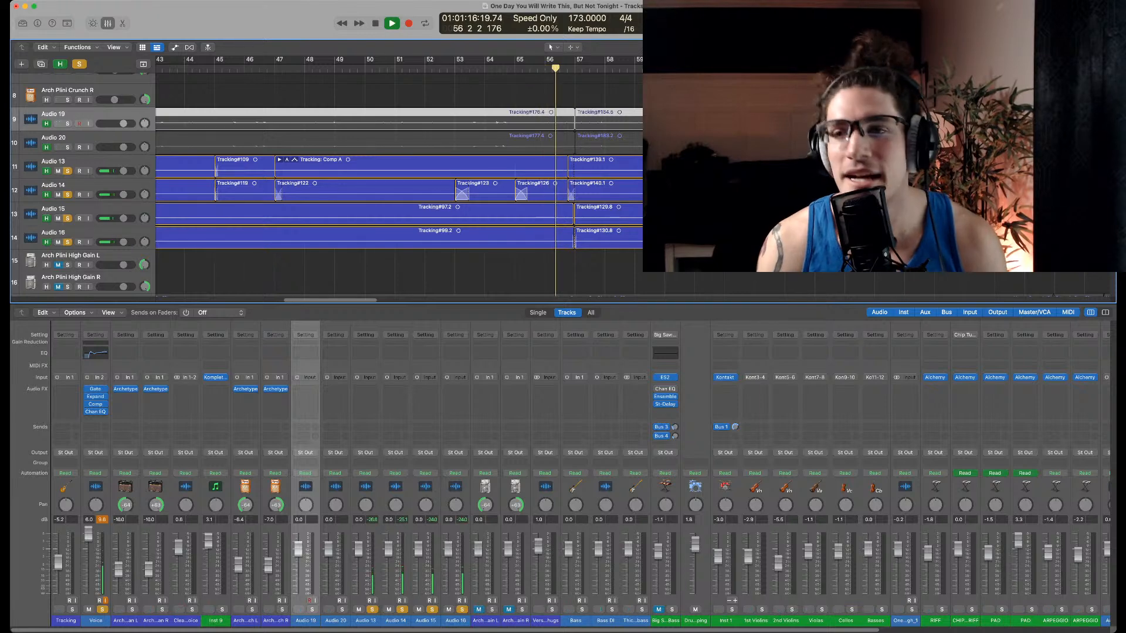
key(space)
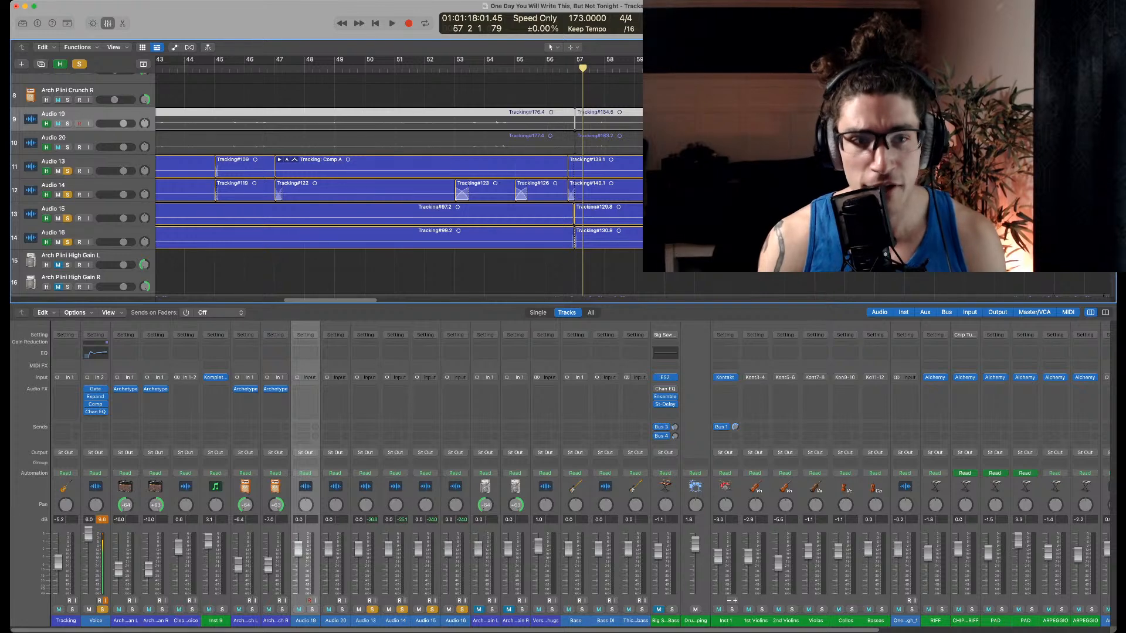
Return the playhead to the start of the Audio 13 region near bar 36 and compare the Clean Layers 4 Voice track with its hidden source tracks
scroll(399, 181, left, 8)
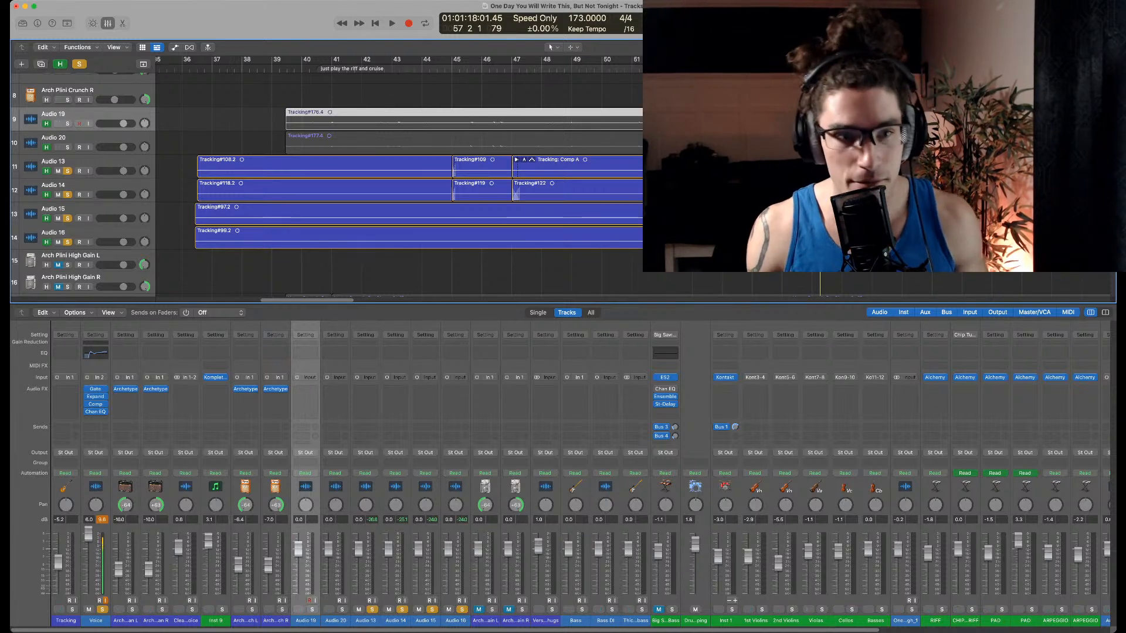
key(Return)
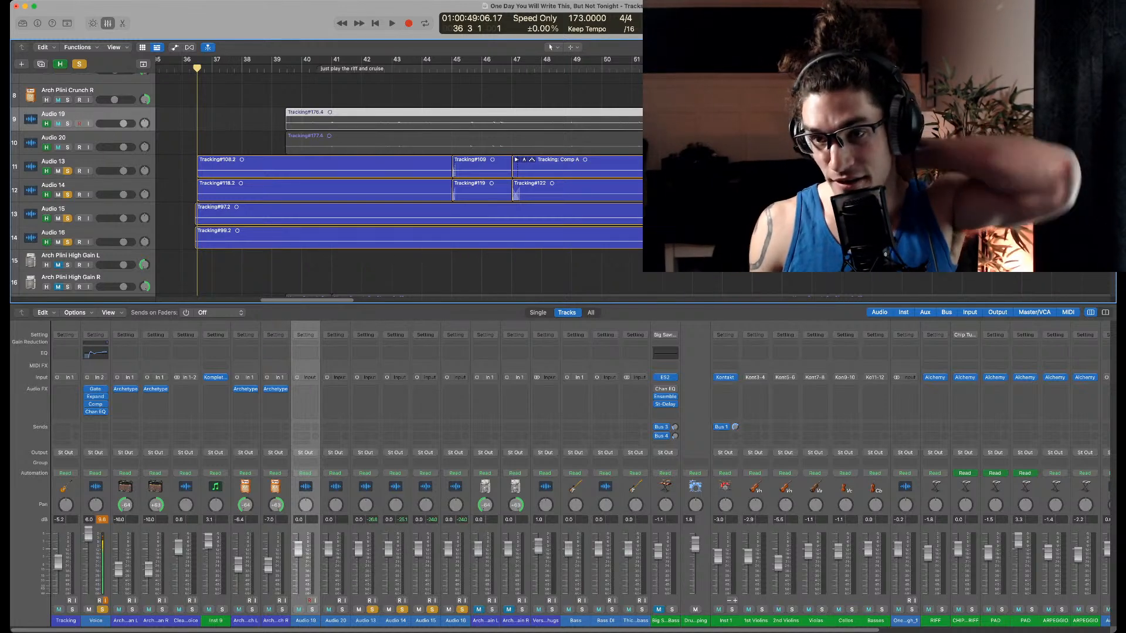
key(super+Tab)
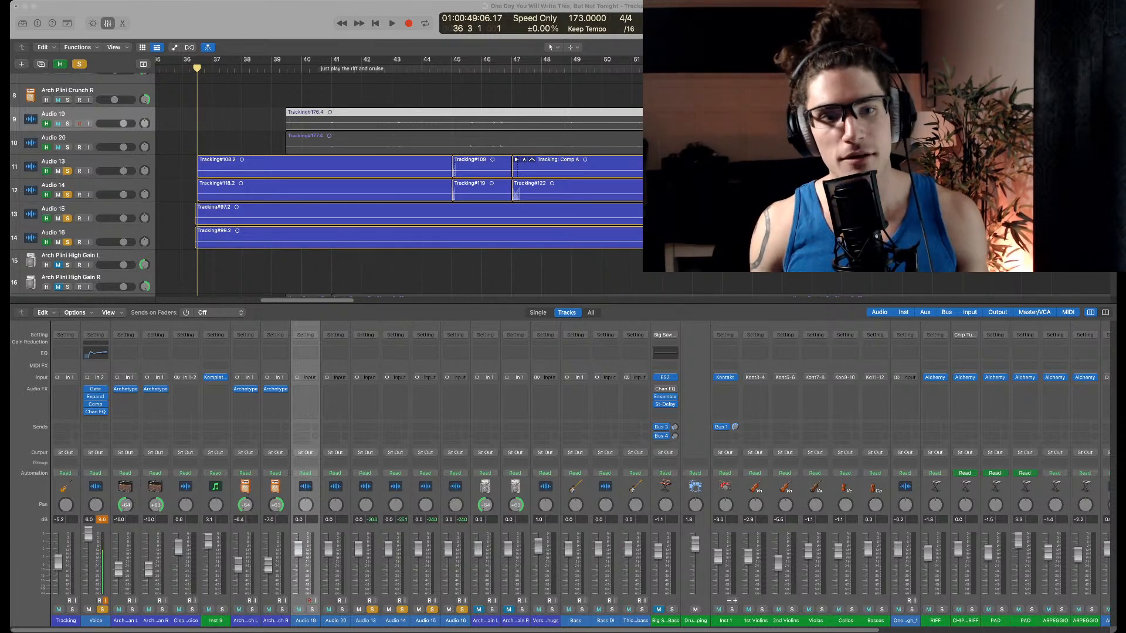
scroll(399, 176, up, 3)
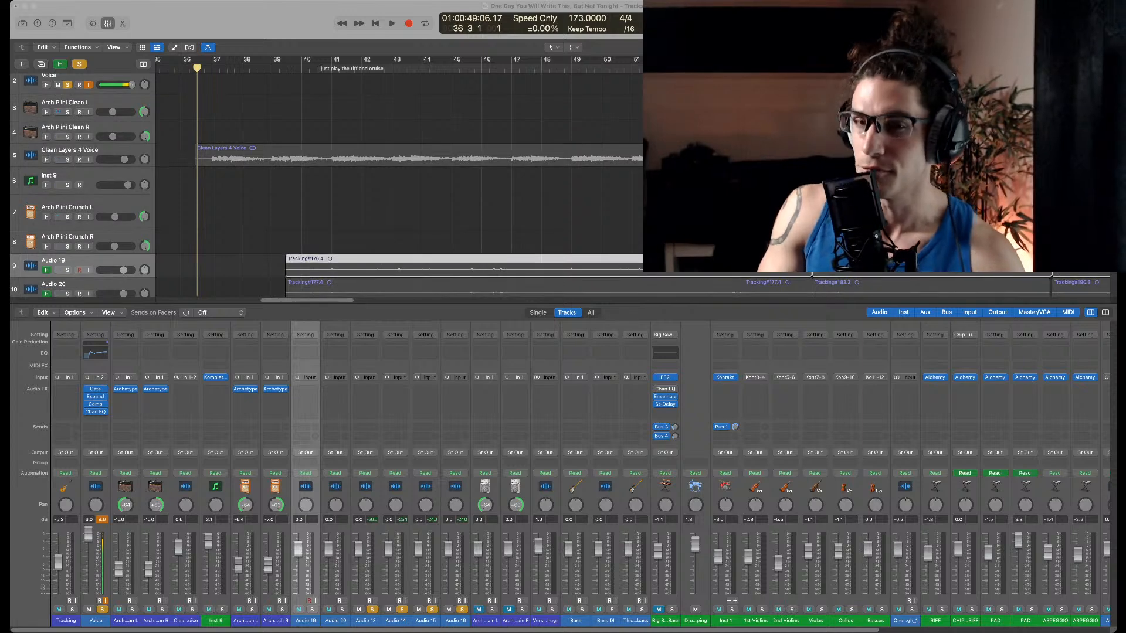
scroll(399, 185, down, 2)
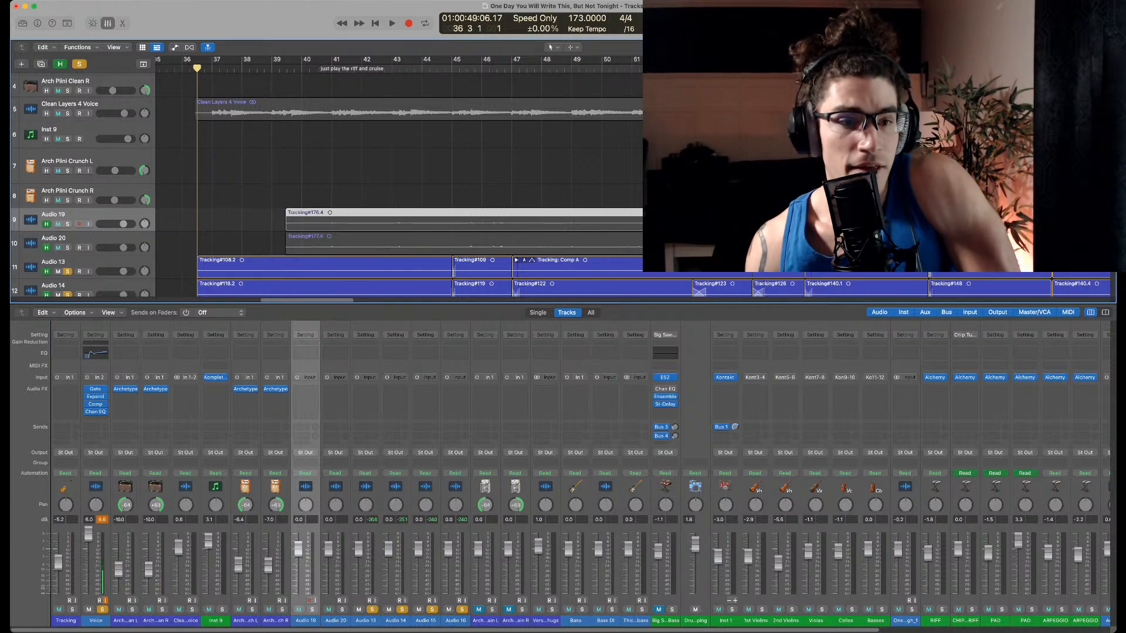
scroll(399, 182, down, 5)
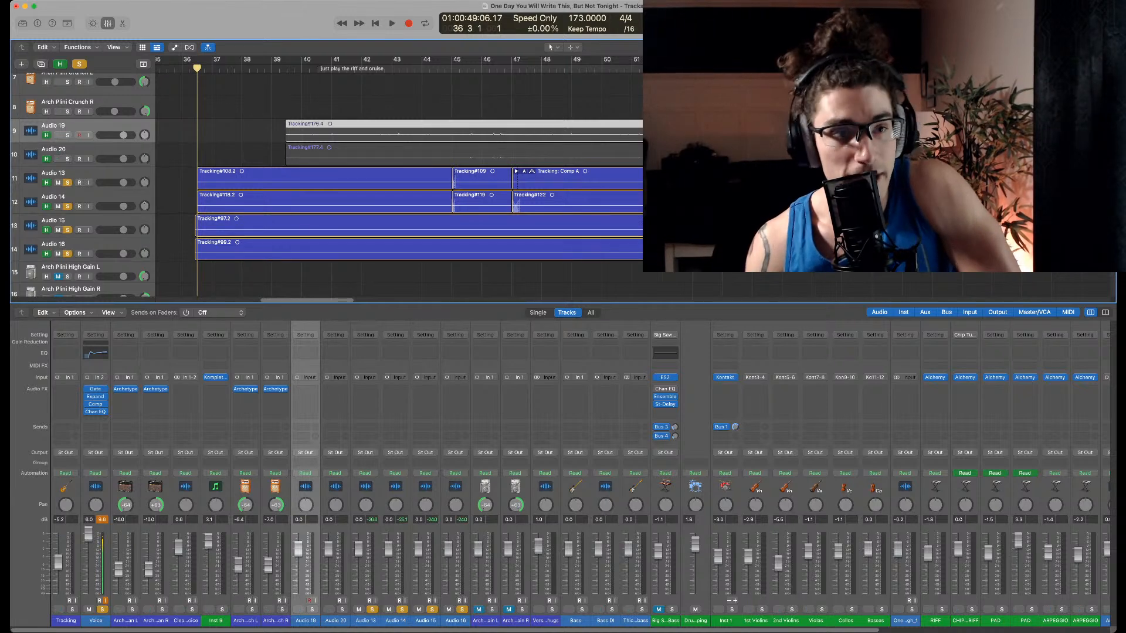
scroll(399, 182, up, 5)
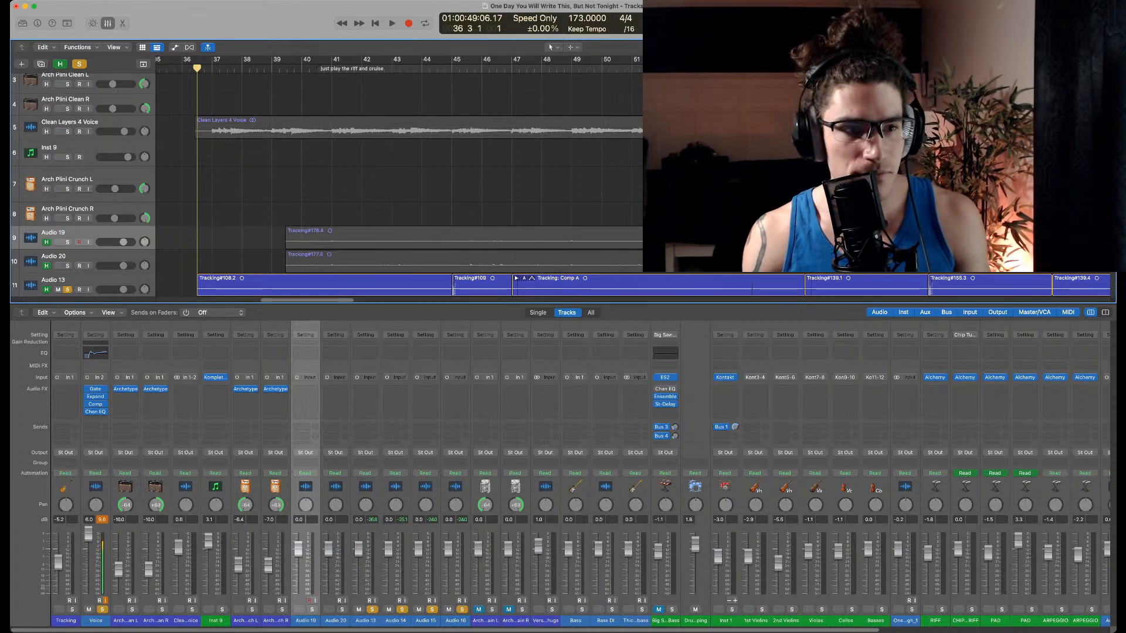
scroll(375, 188, down, 3)
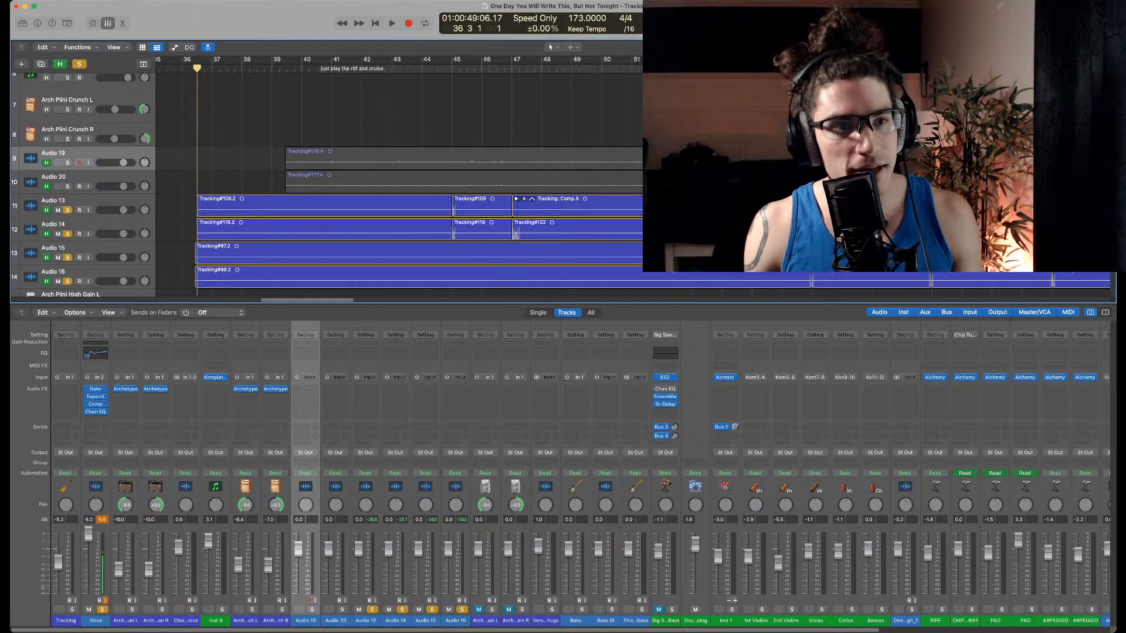
Hide the tracks marked as hidden, show them again and return to the first tracks of the arrangement
key(h)
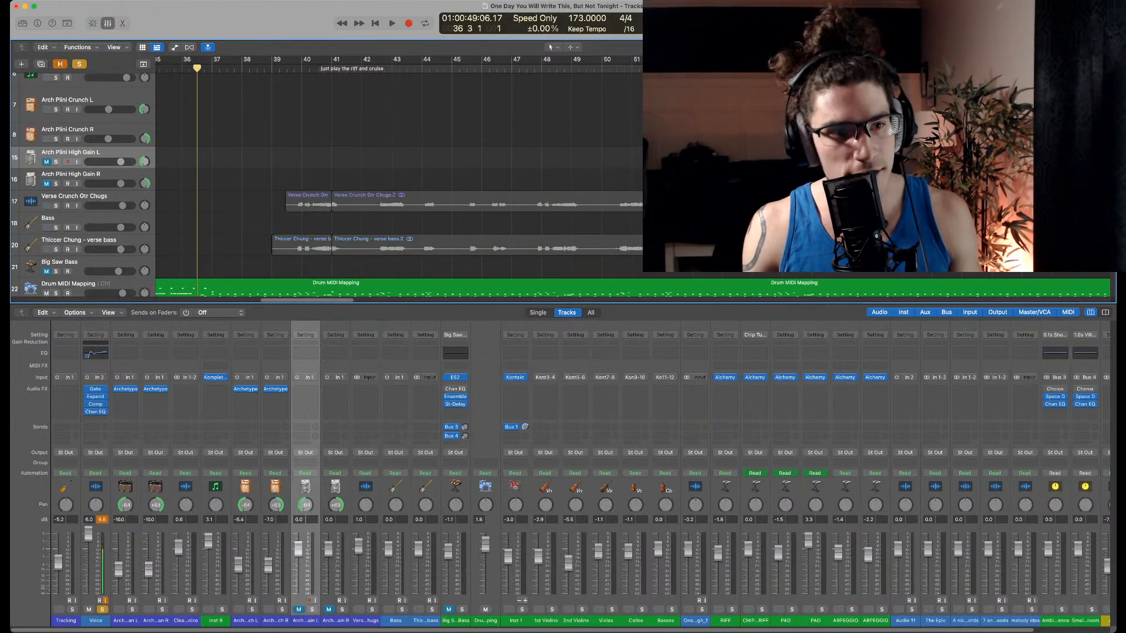
key(h)
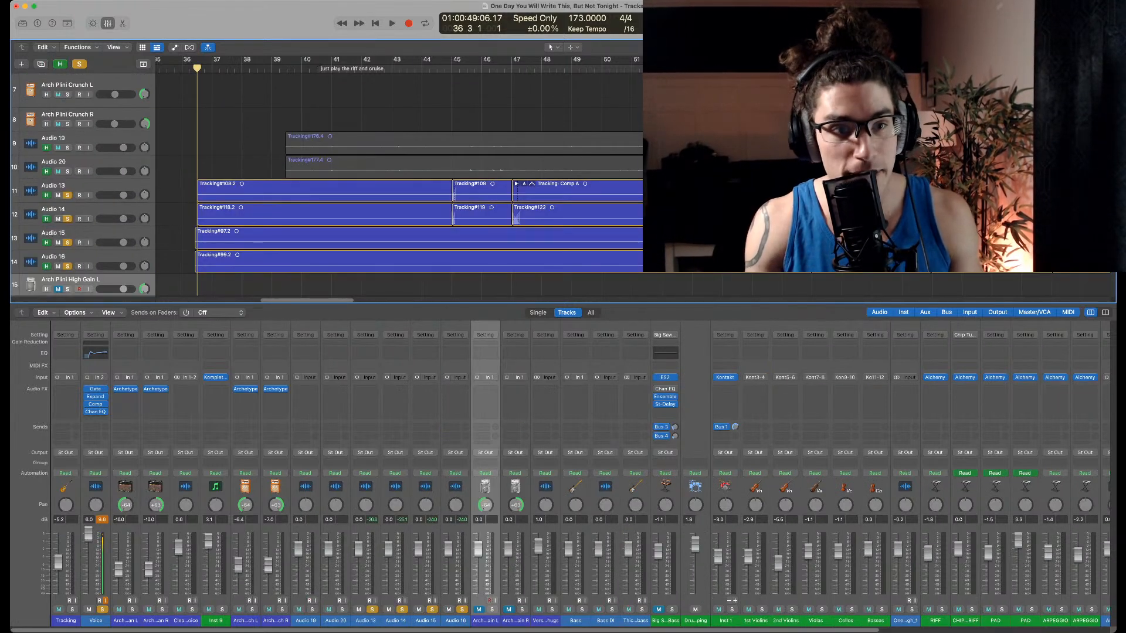
key(h)
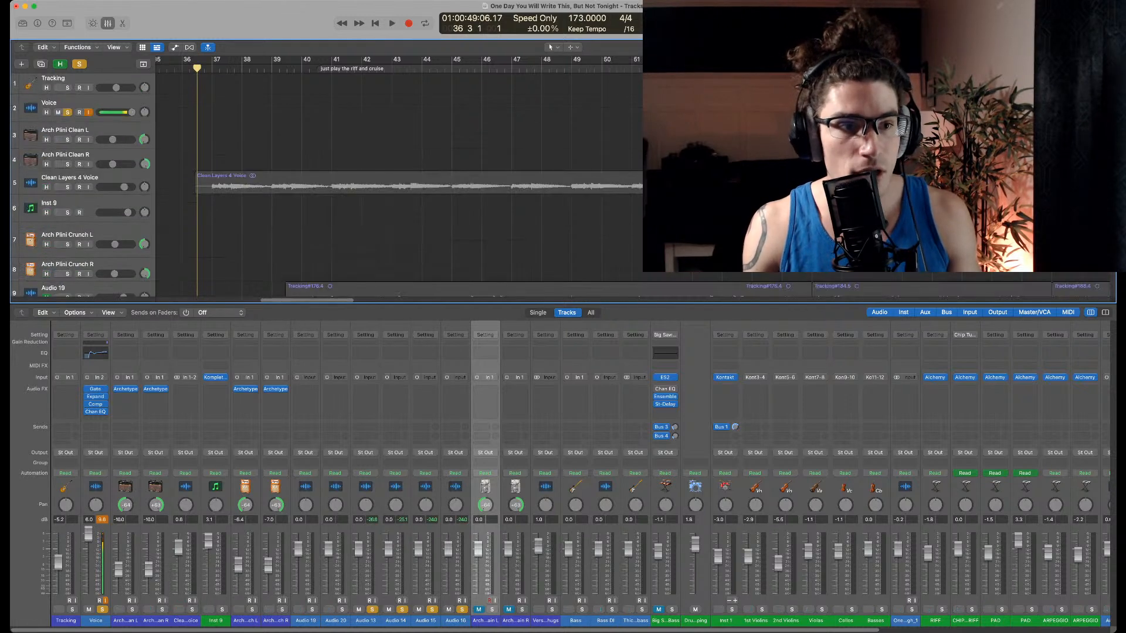
Take the Audio 13, Audio 14, Audio 15 and Audio 16 tracks out of solo
key(h)
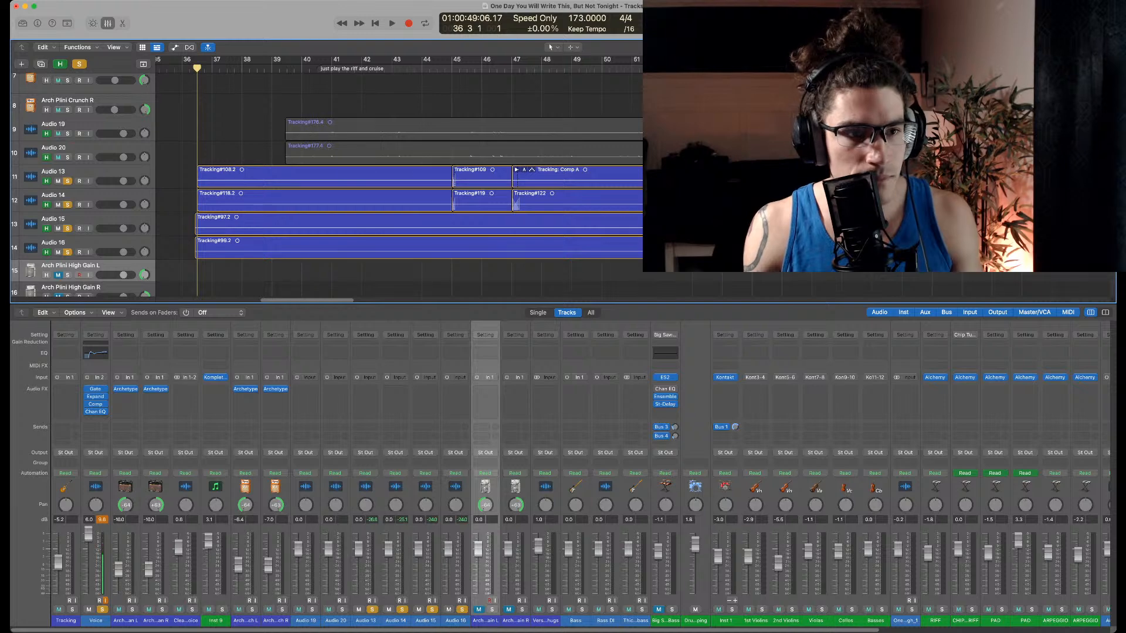
click(68, 181)
click(67, 205)
click(67, 228)
click(67, 252)
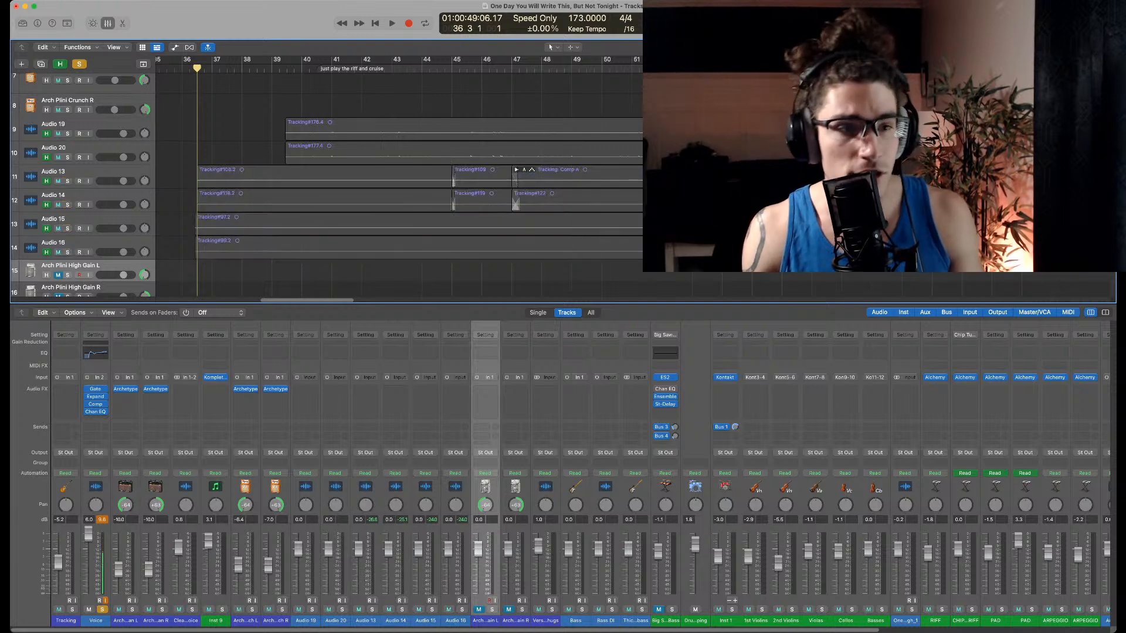
Hide the tracks marked as hidden again and take the Voice track out of solo
scroll(328, 182, up, 5)
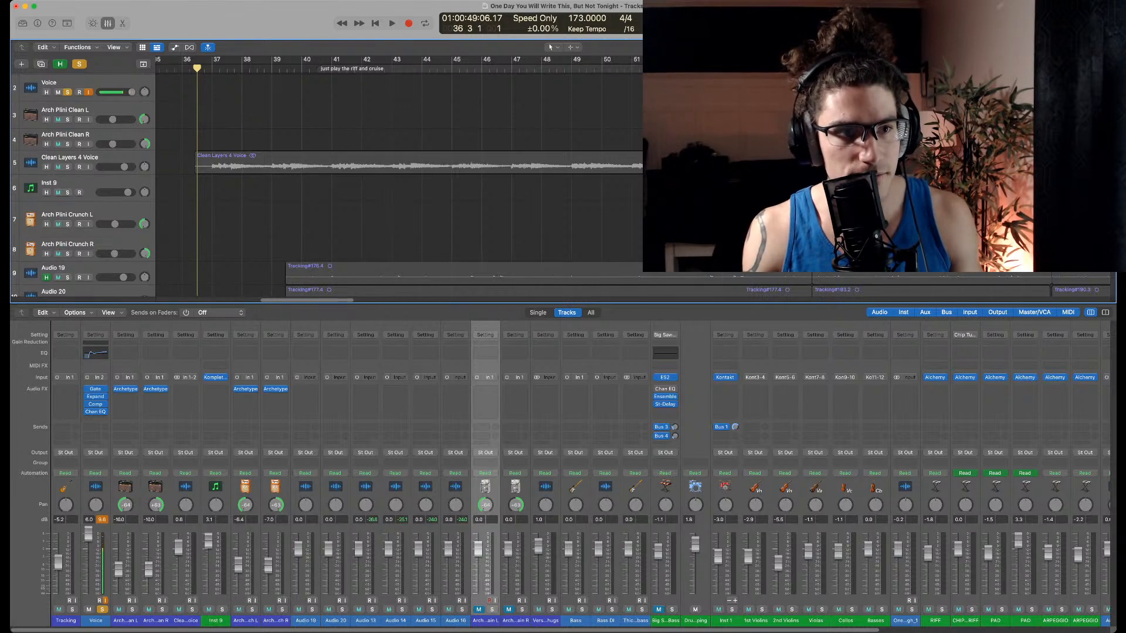
key(h)
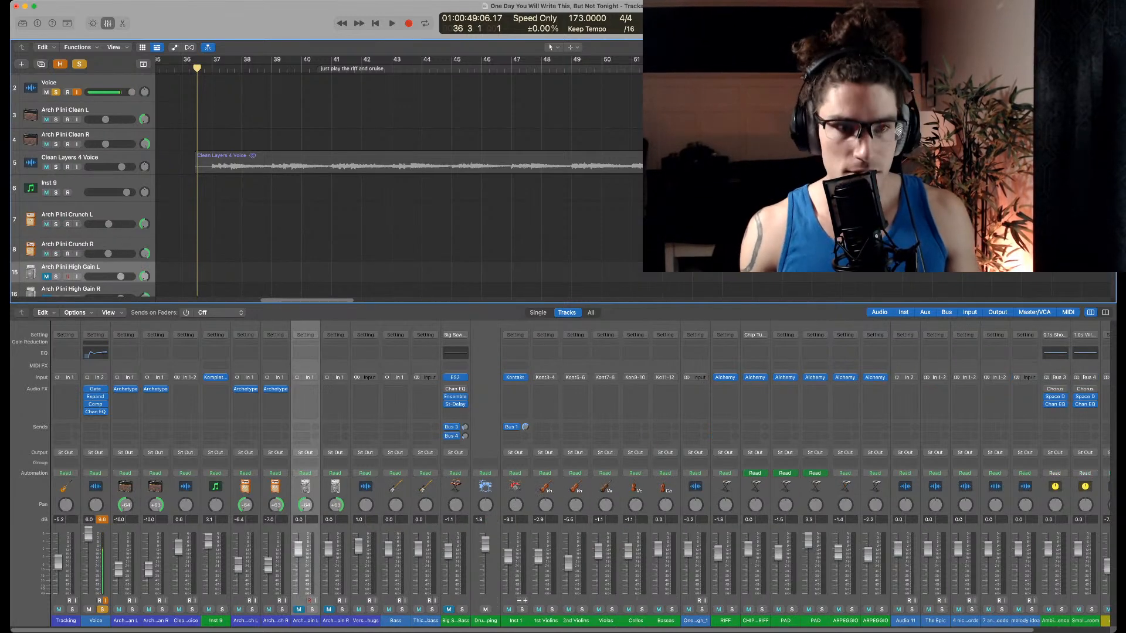
click(55, 92)
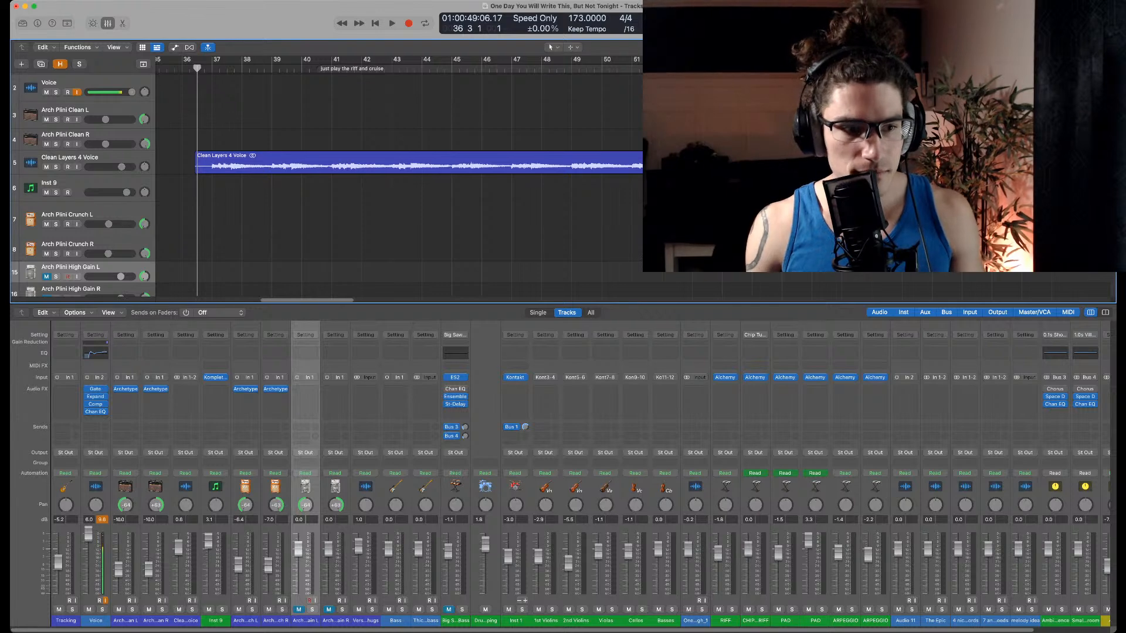
Look over the whole song's timeline, down through the bass, drum and string tracks
scroll(399, 182, left, 3)
key(super+Left)
key(super+Left)
key(super+Left)
key(super+Left)
key(super+Left)
key(super+Left)
key(super+Left)
scroll(399, 182, down, 9)
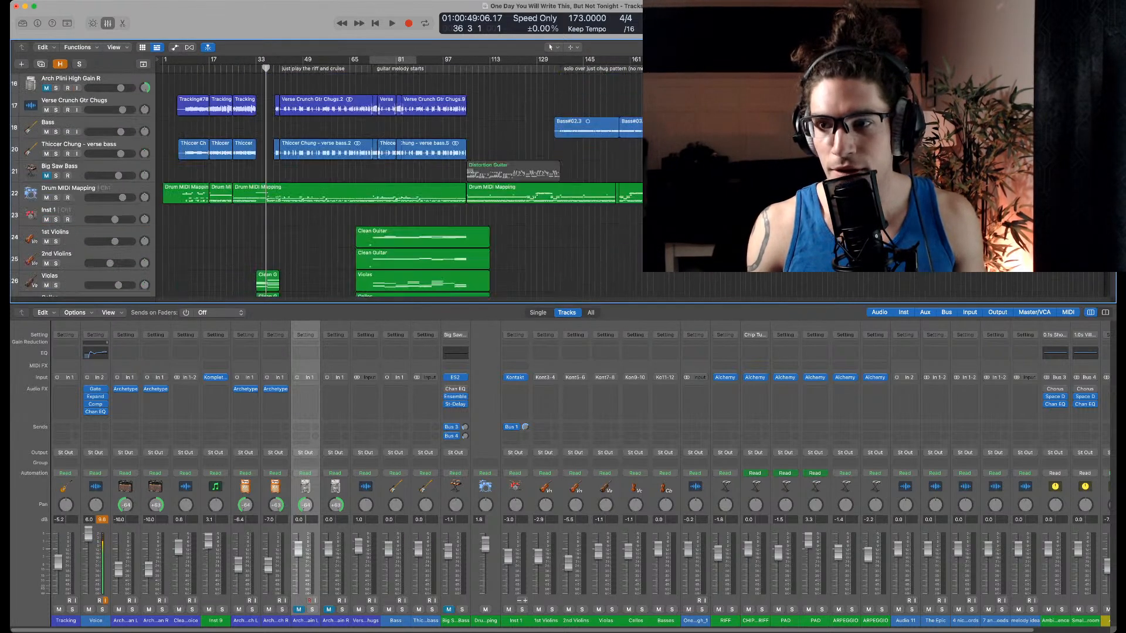
Return the playhead to the start of the song, hide the mixer and play the full arrangement
key(super+Tab)
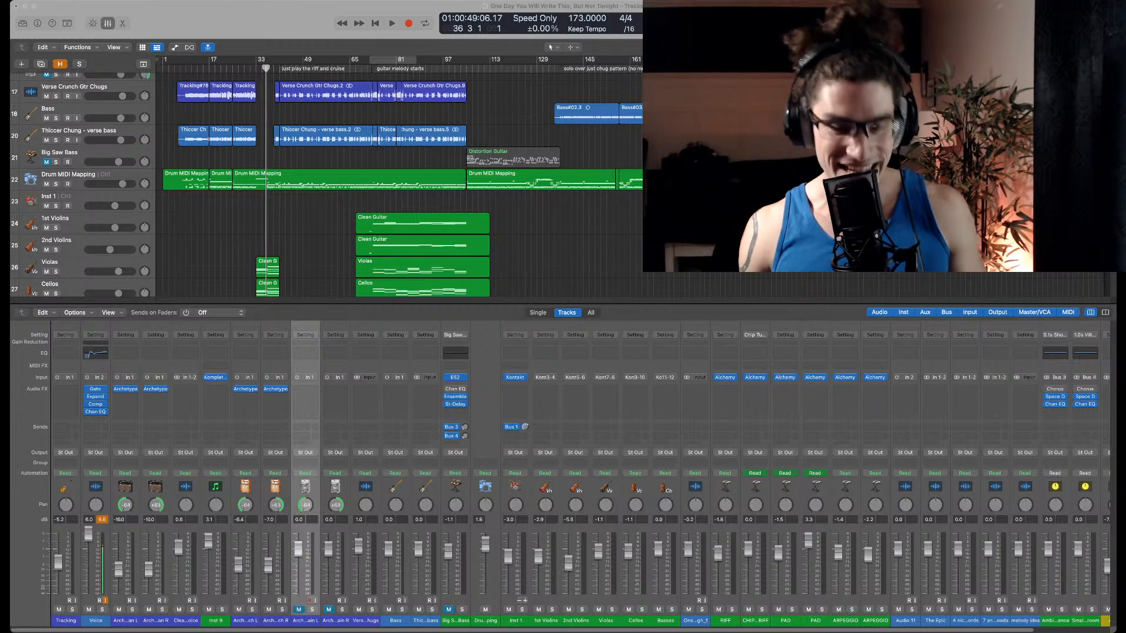
key(super+Tab)
key(Return)
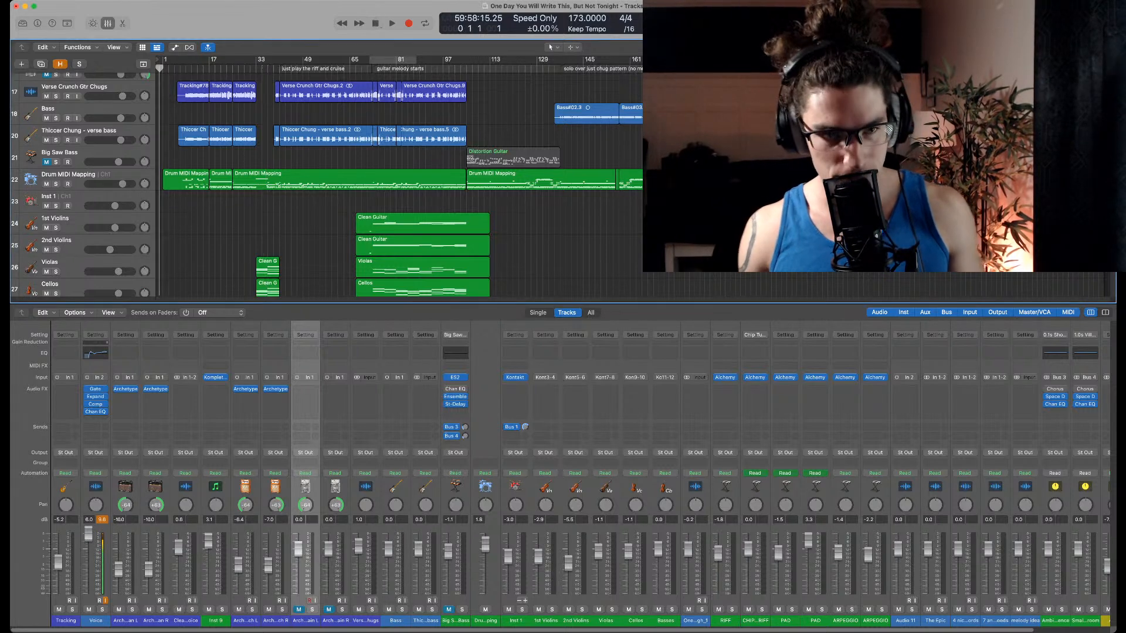
key(x)
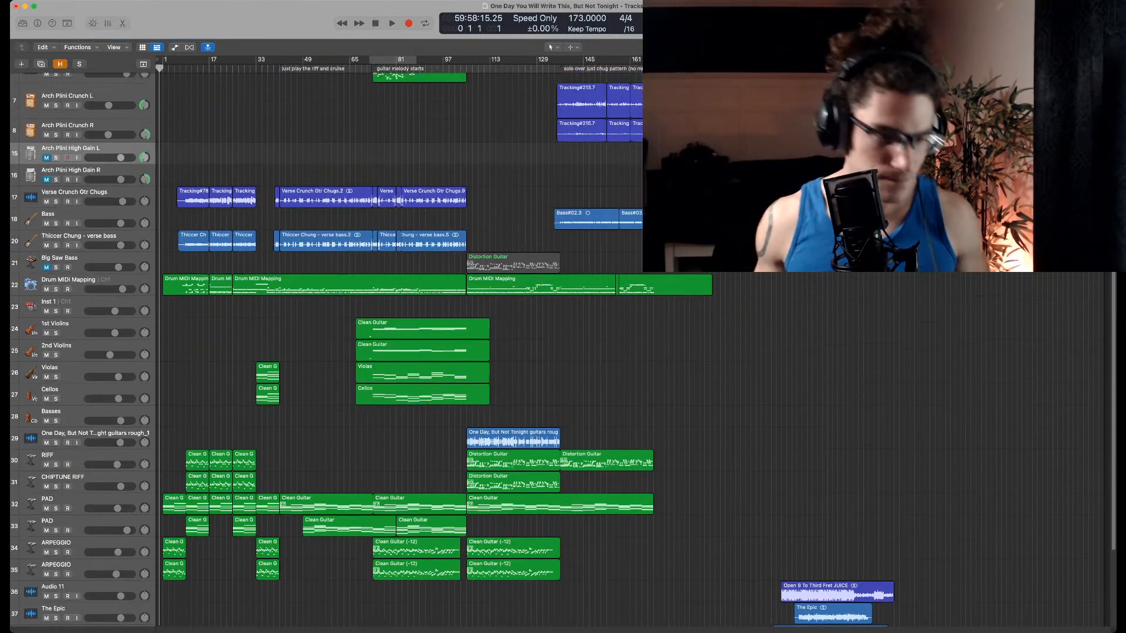
key(space)
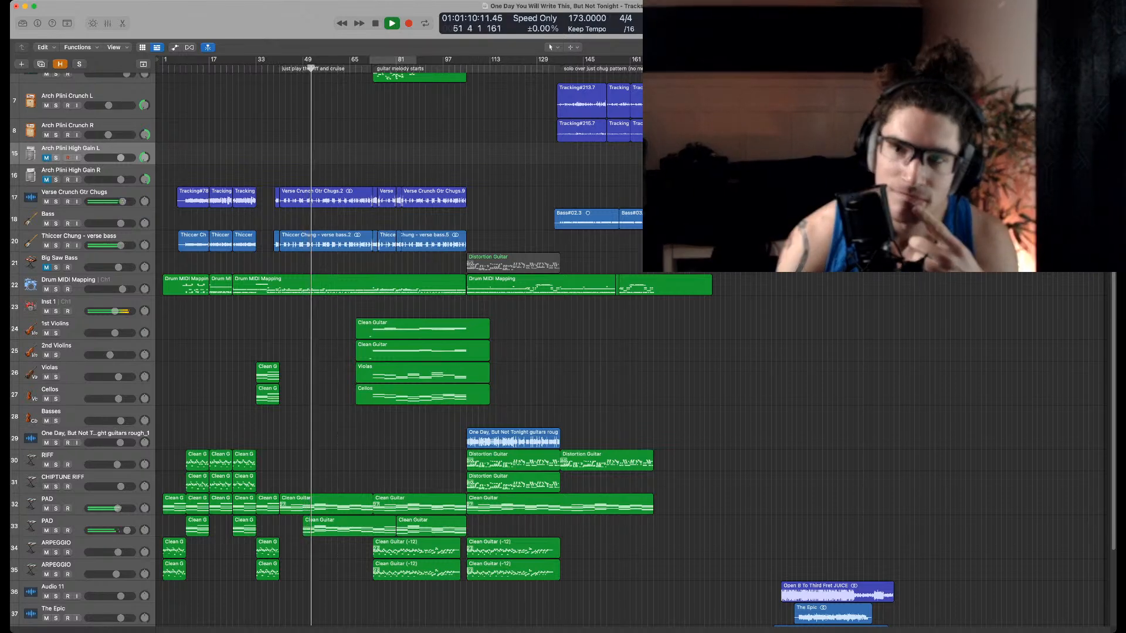
Follow the tracks from the verse chugs to the melody idea during playback to about bar 76, briefly checking the mixer levels
scroll(563, 352, down, 2)
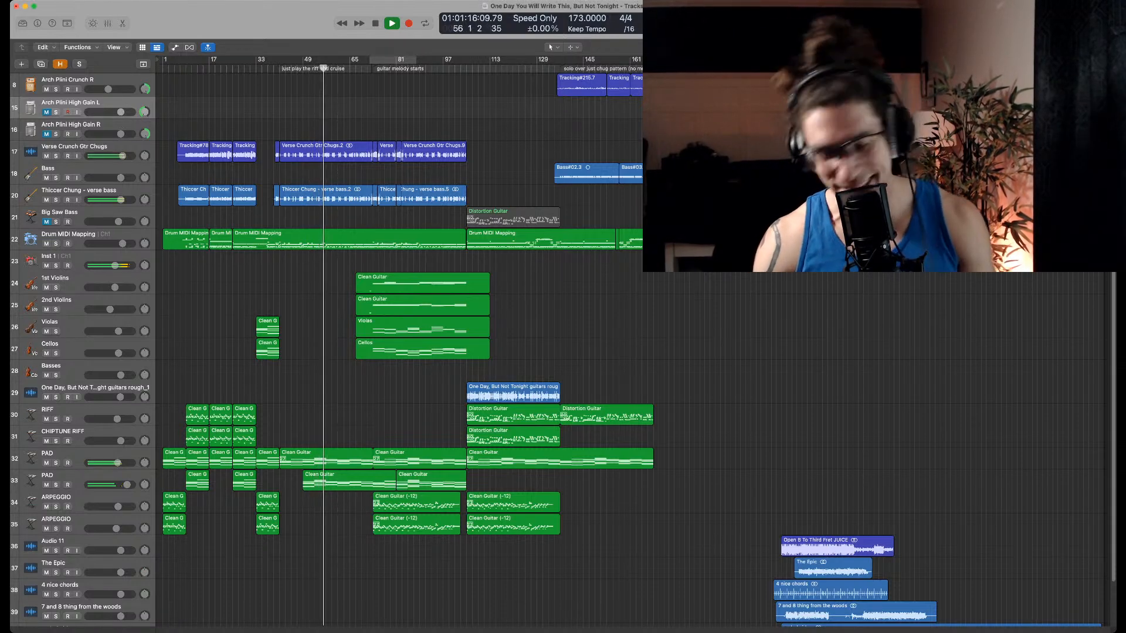
scroll(586, 352, down, 3)
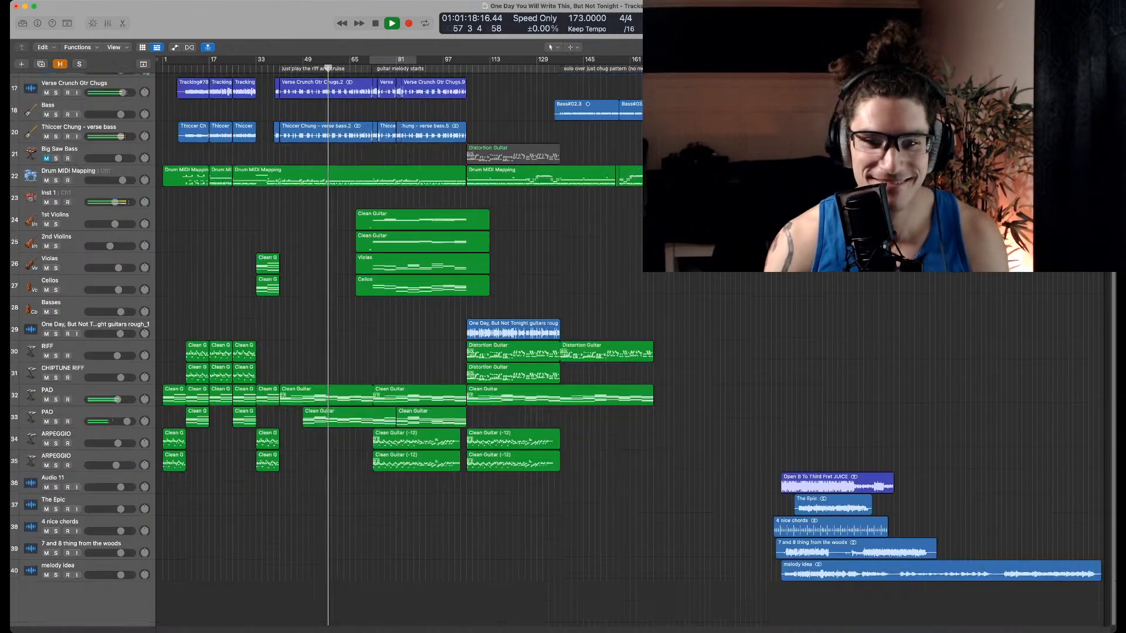
key(x)
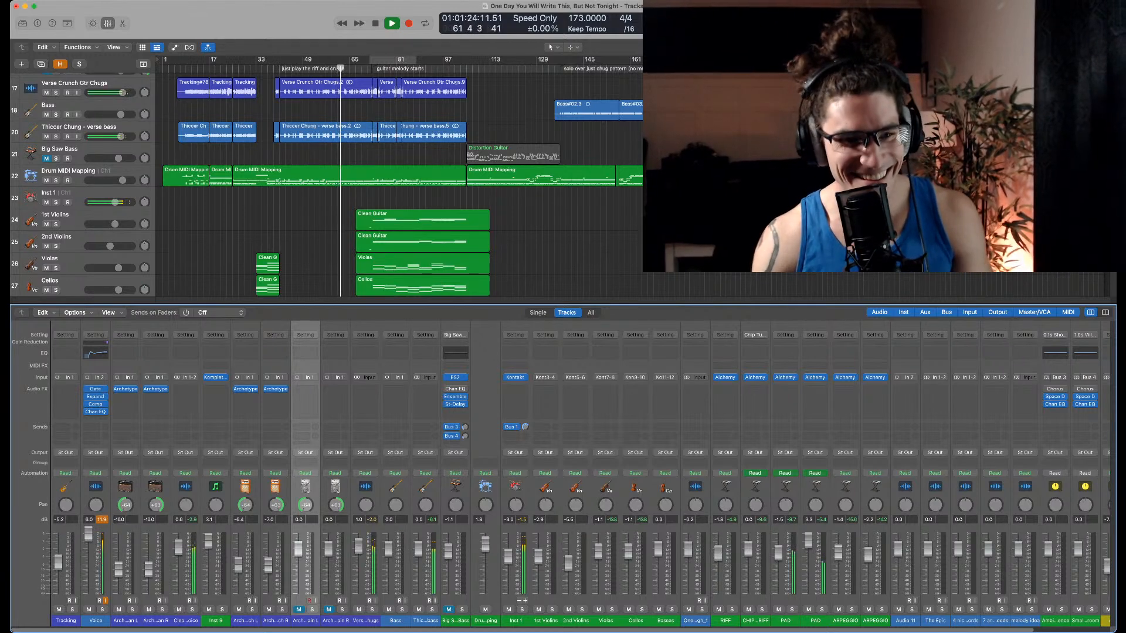
key(x)
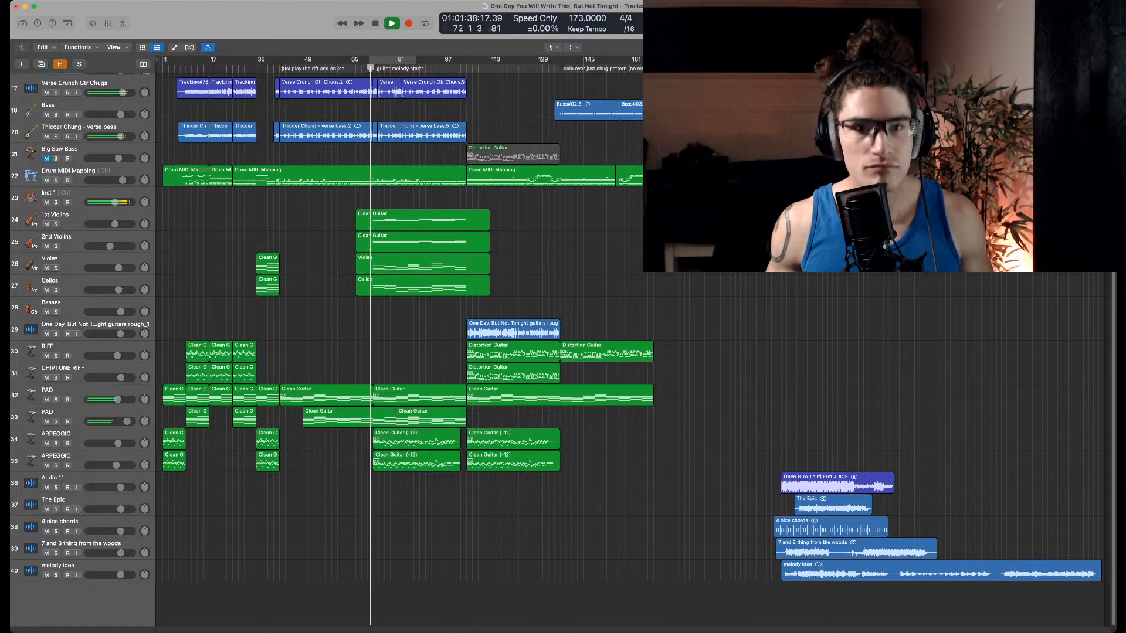
scroll(399, 352, up, 5)
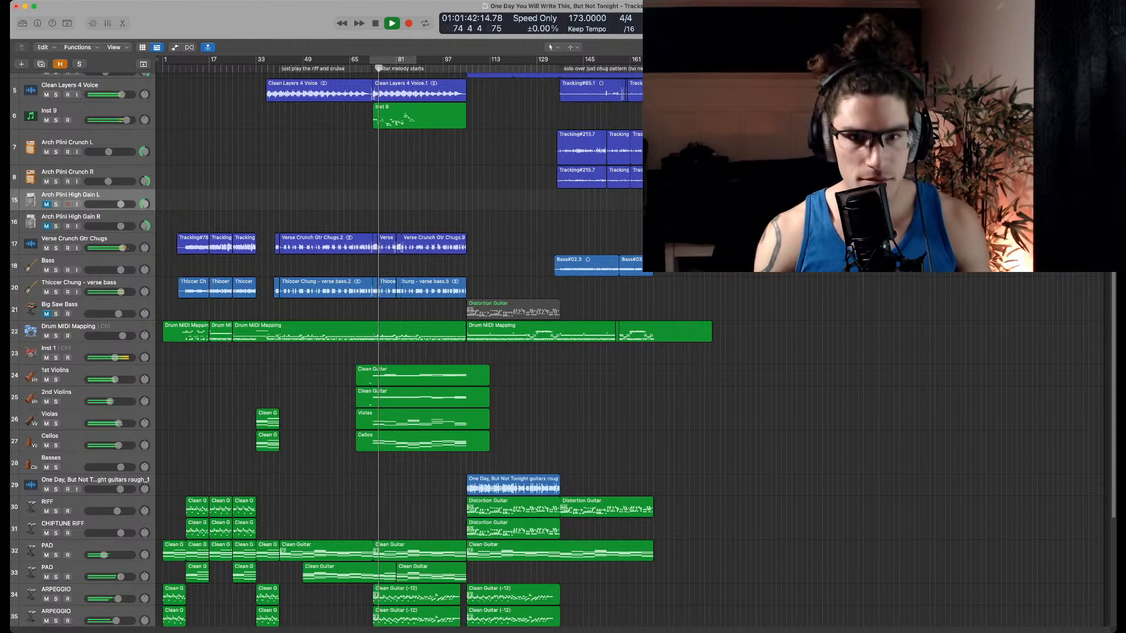
scroll(399, 352, down, 5)
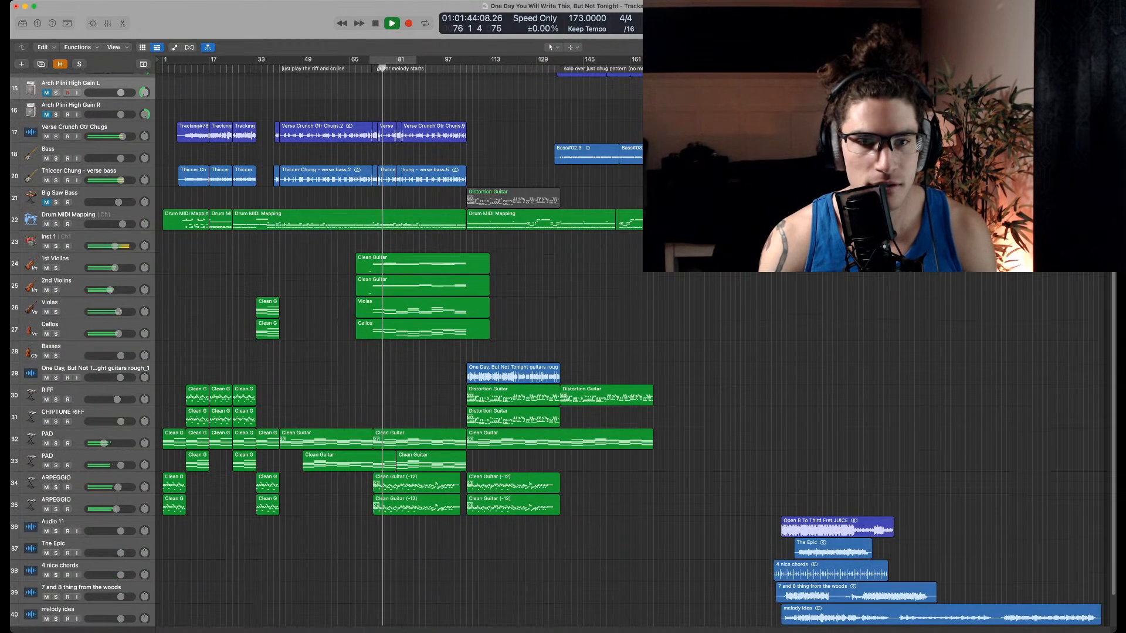
Follow the guitar melody section up close across the Clean Layers, Inst 9 and string regions, and stop playback near bar 88
scroll(399, 352, up, 8)
key(super+Right)
key(super+Right)
key(super+Right)
key(super+Right)
key(super+Right)
key(super+Right)
key(super+Right)
key(super+Right)
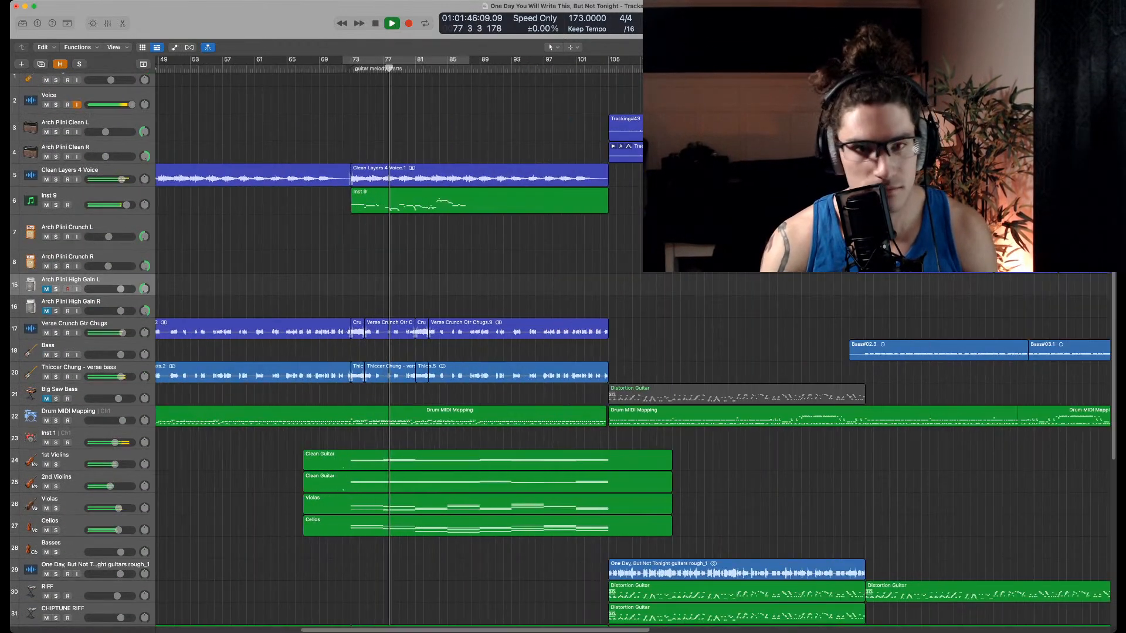
key(super+Right)
key(super+Right)
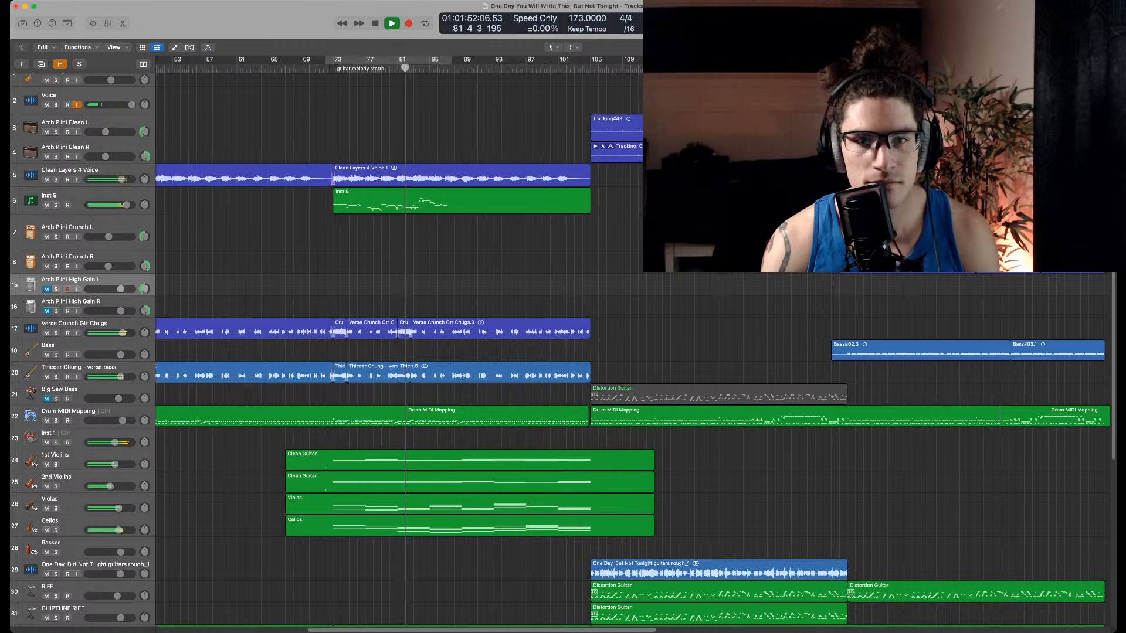
key(super+Right)
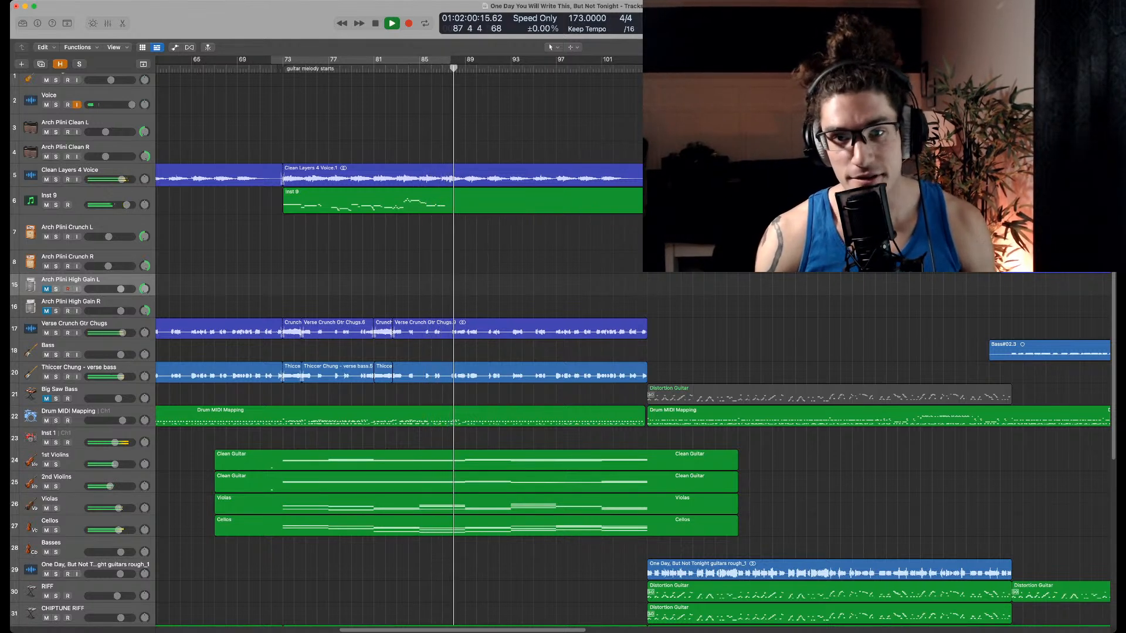
key(space)
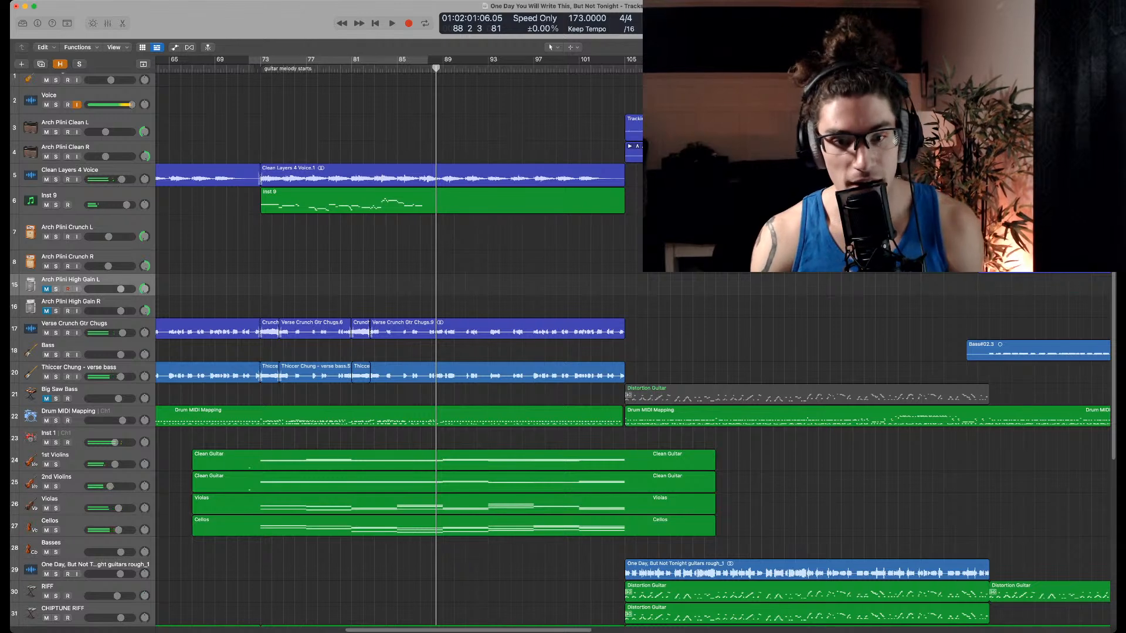
Examine the guitar melody section's strings, pads and arpeggios together with the section that begins at bar 105
key(super+Left)
key(super+Left)
key(super+Left)
key(super+Left)
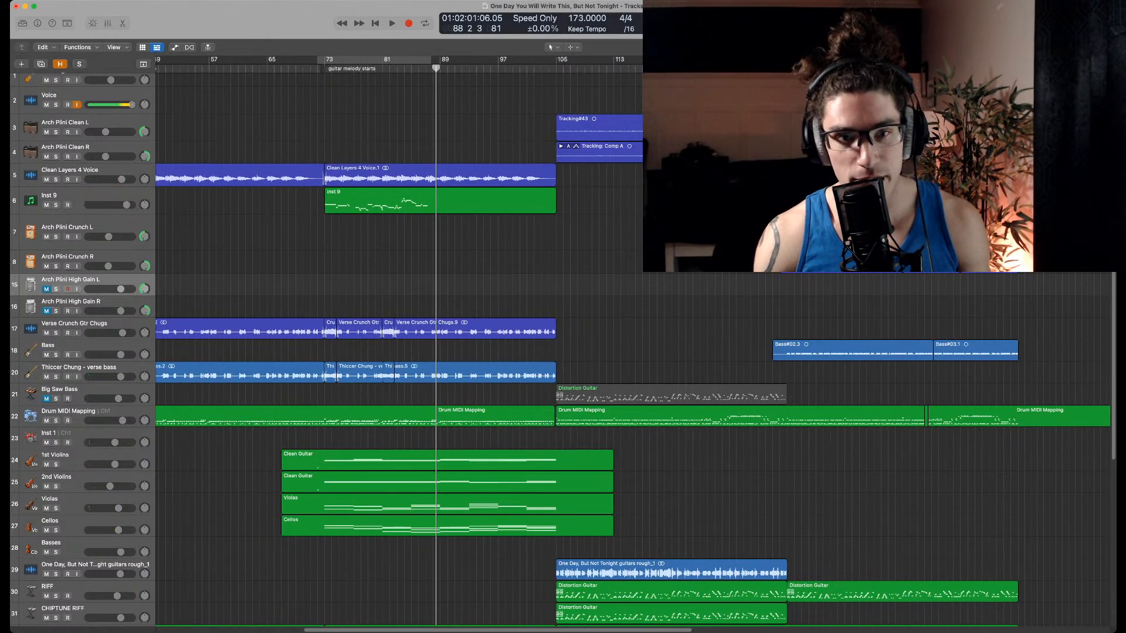
scroll(640, 340, right, 3)
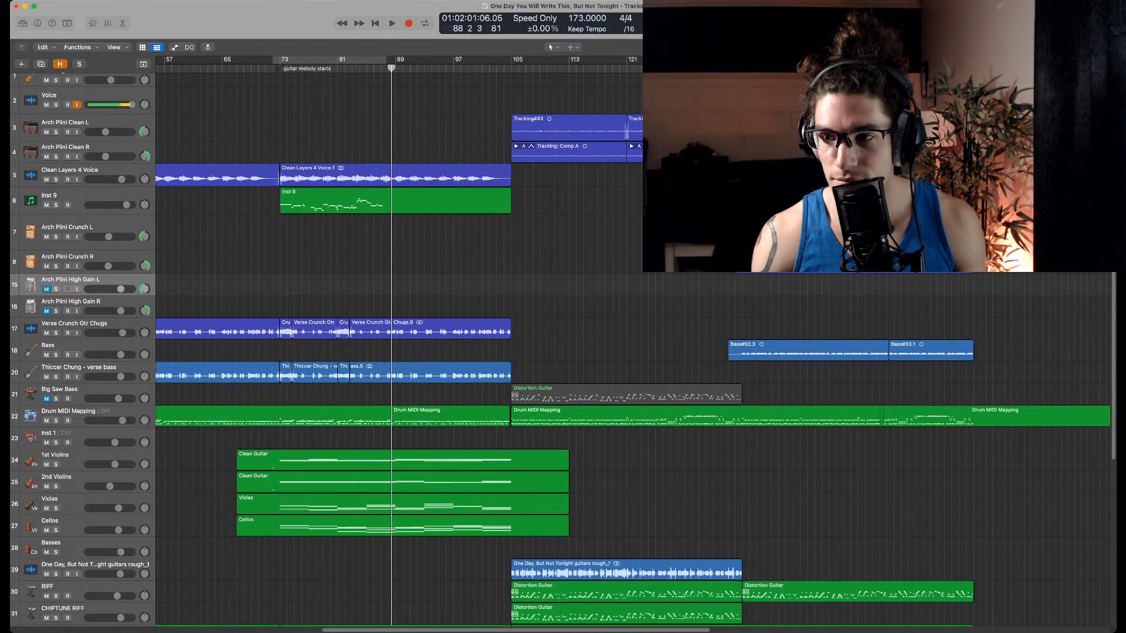
key(super+Tab)
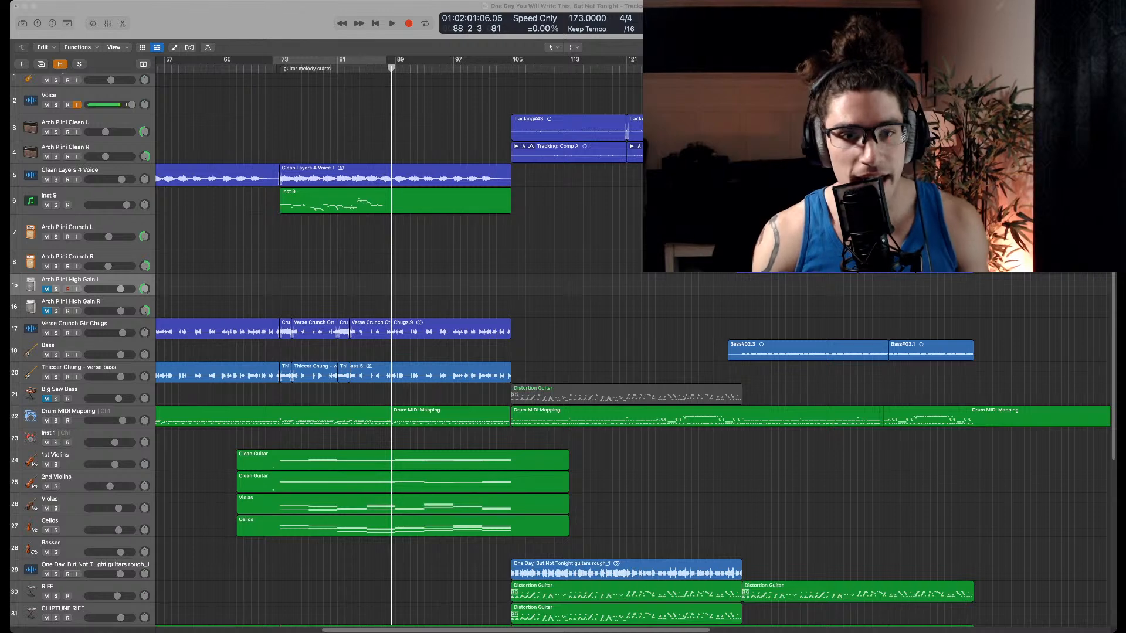
key(super+Tab)
scroll(633, 352, down, 5)
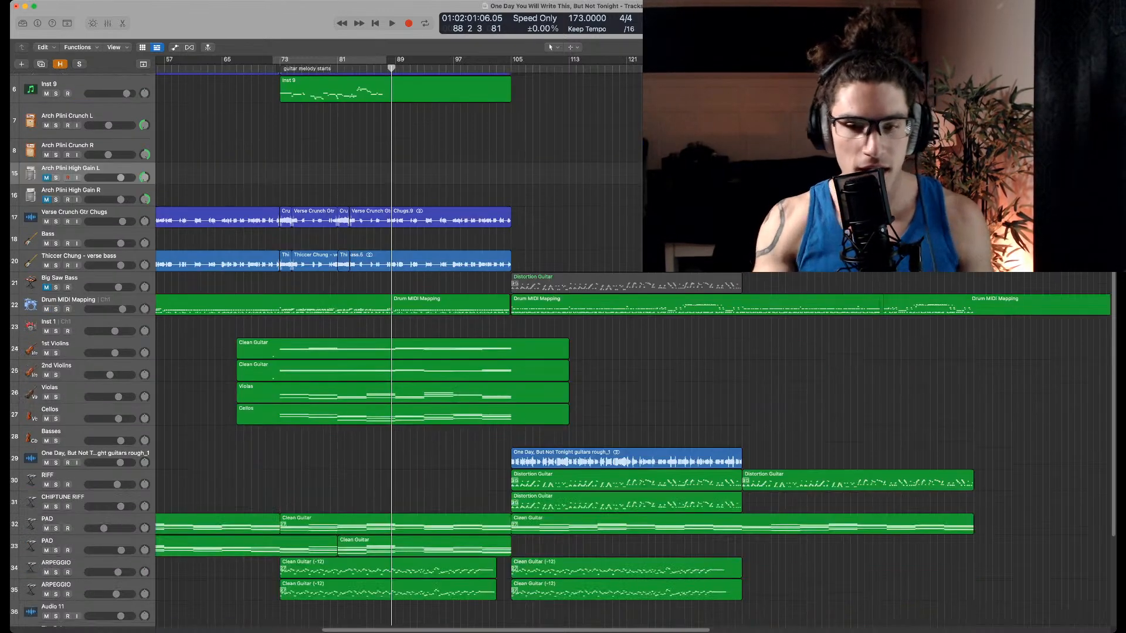
scroll(633, 352, down, 5)
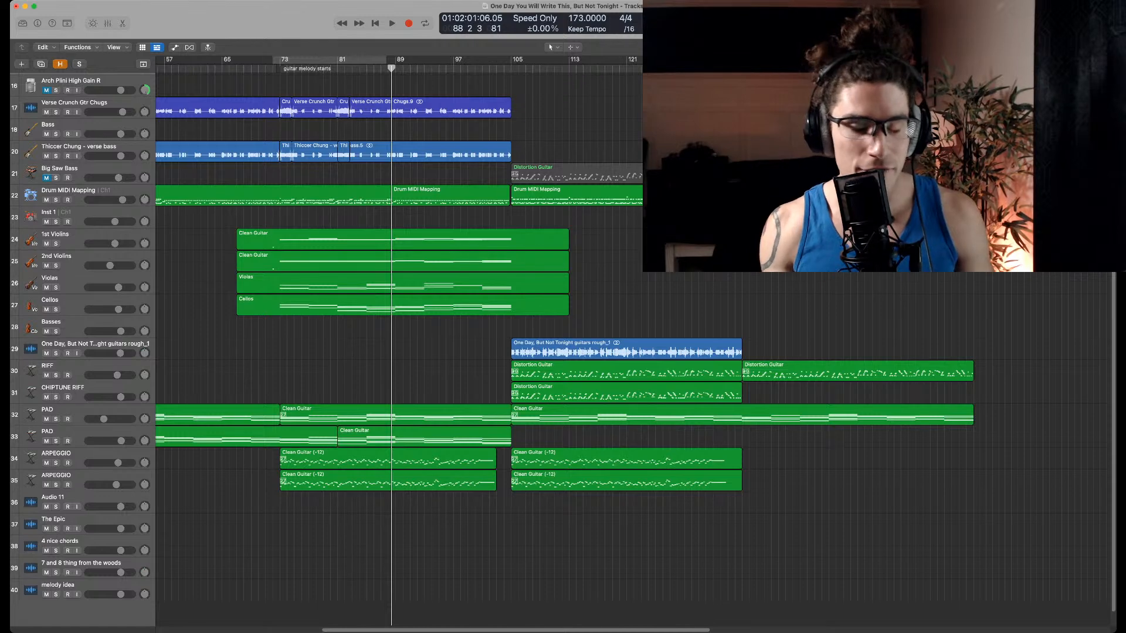
scroll(398, 352, up, 4)
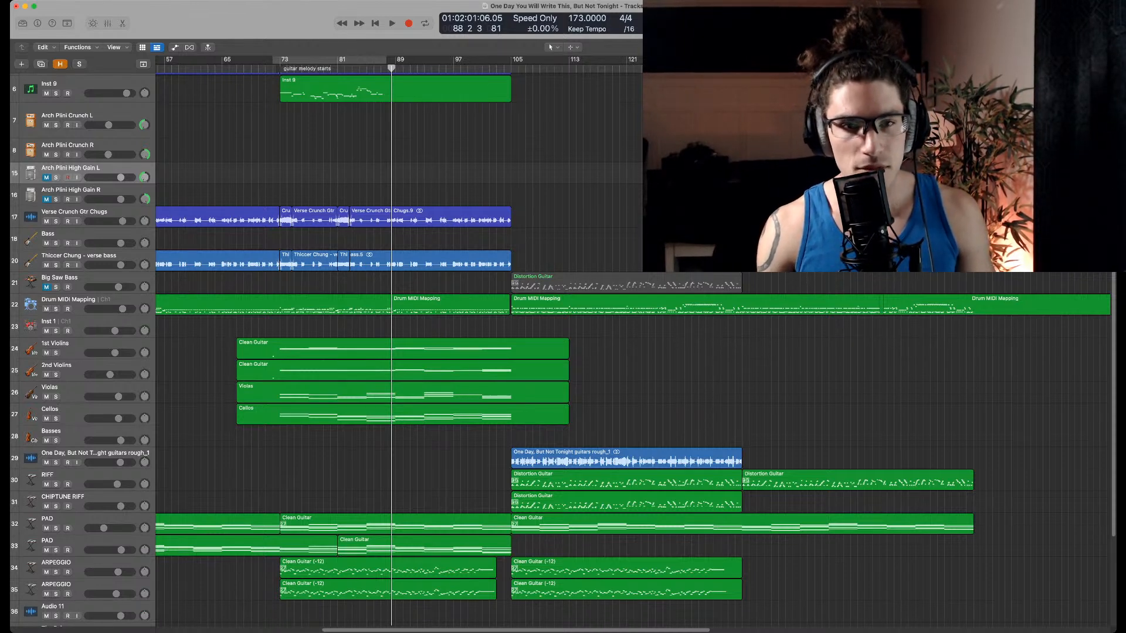
scroll(561, 348, down, 2)
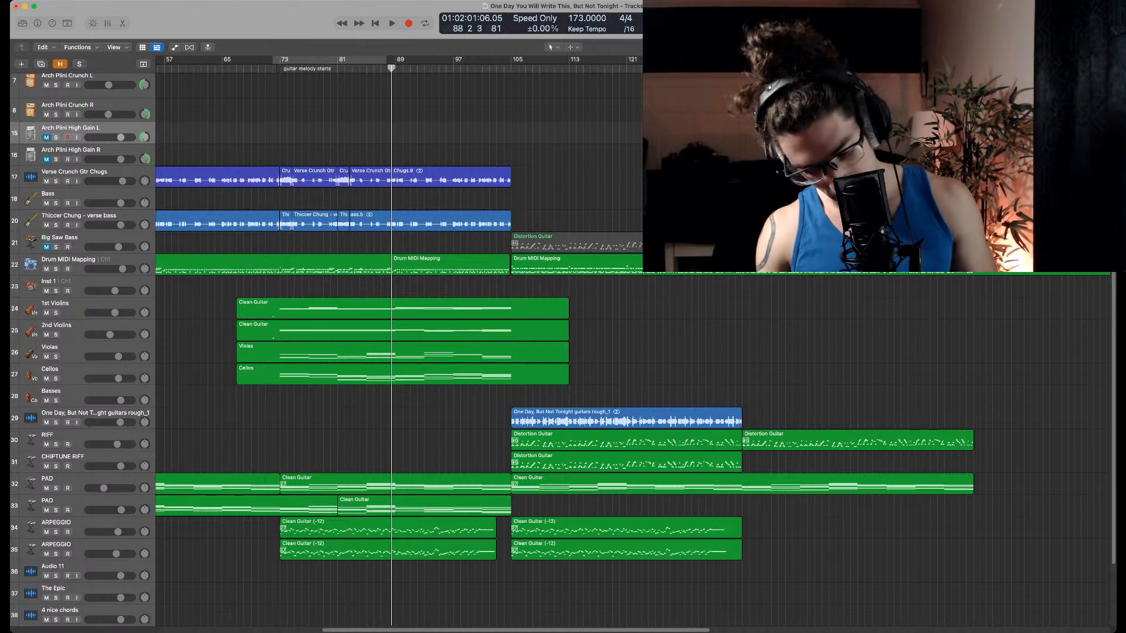
scroll(562, 349, down, 4)
scroll(561, 348, up, 9)
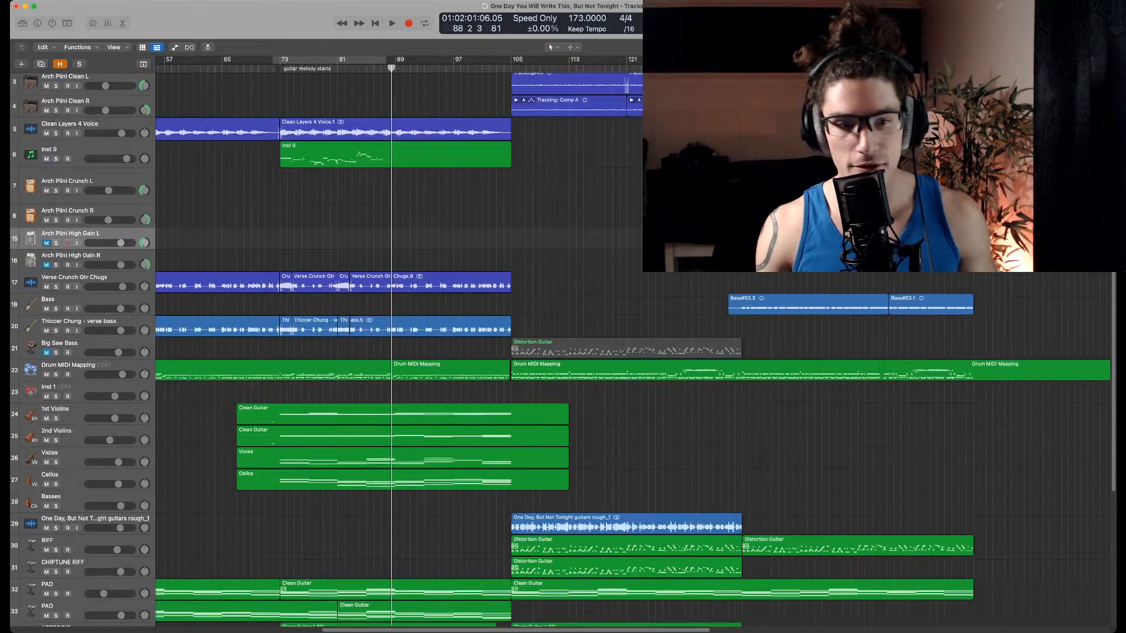
Show the mixer and review the guitar melody section's tracks from Clean Layers 4 Voice down to the arpeggios
key(x)
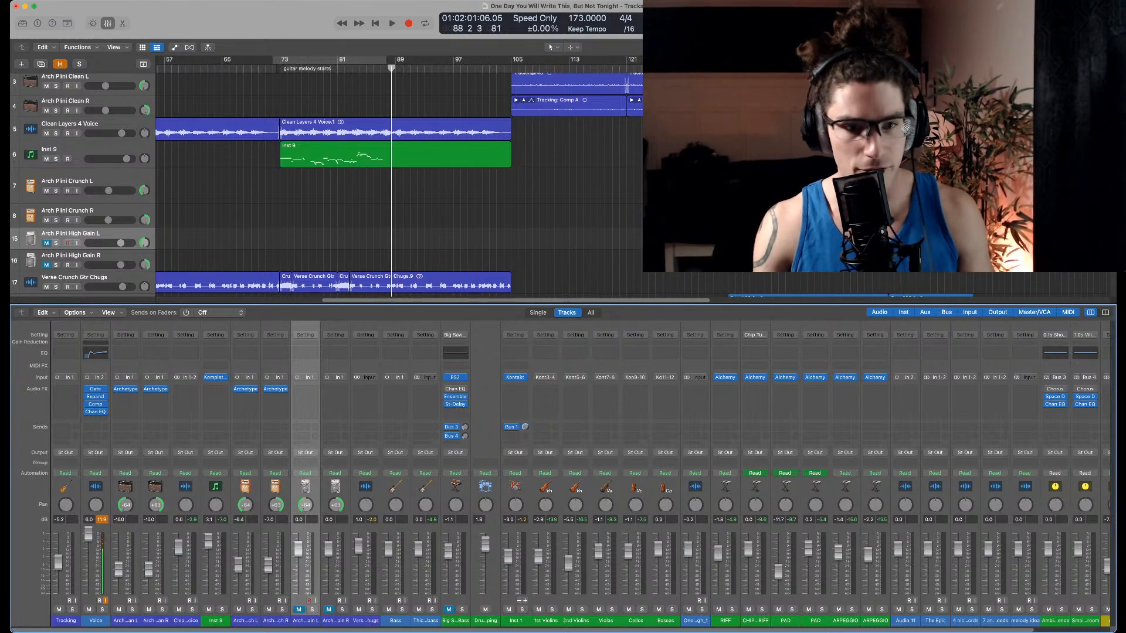
scroll(328, 176, down, 2)
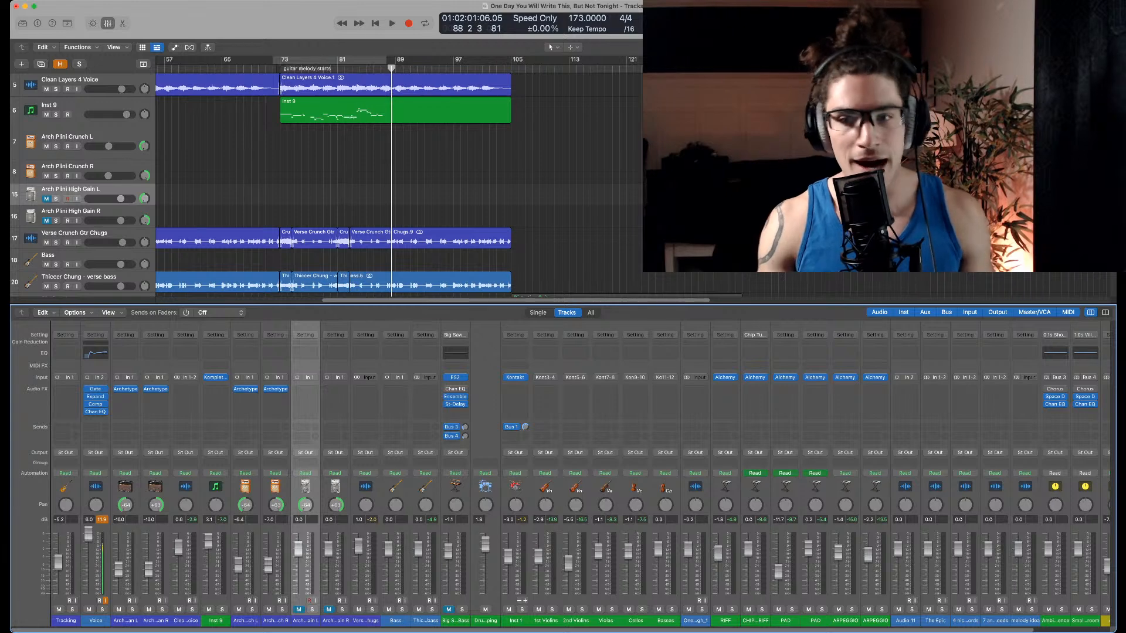
scroll(375, 182, down, 10)
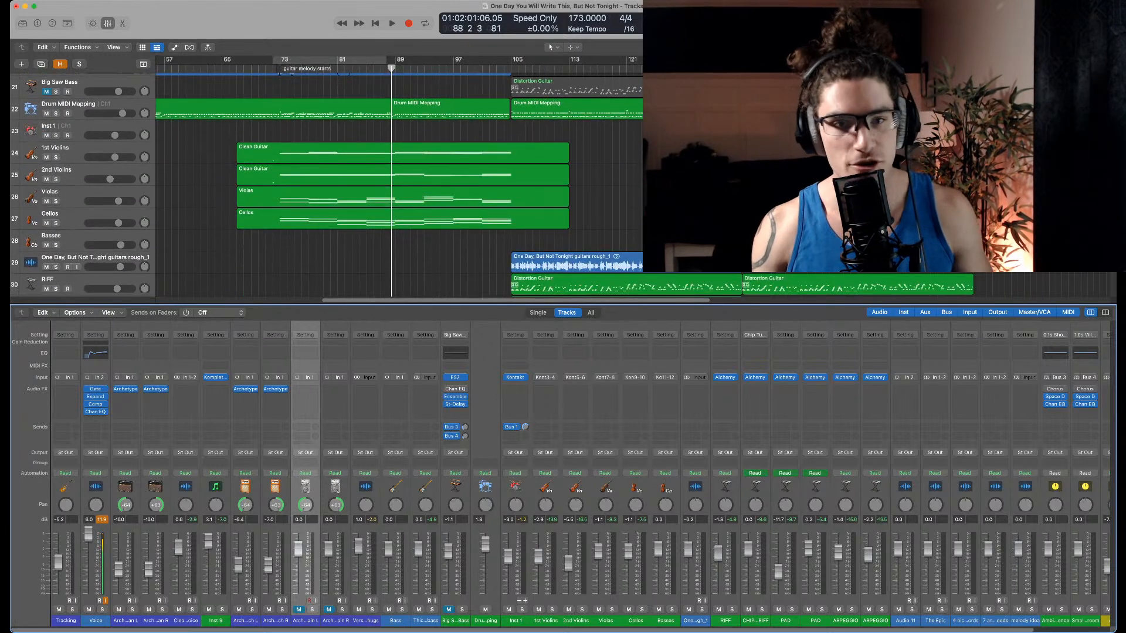
scroll(399, 182, down, 5)
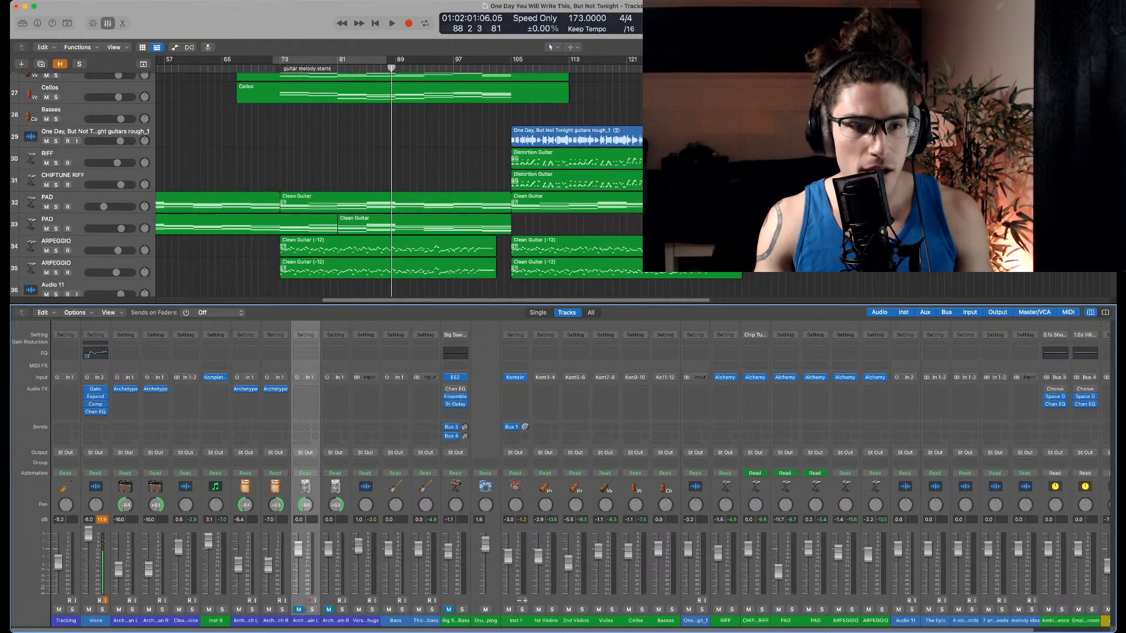
scroll(399, 181, down, 1)
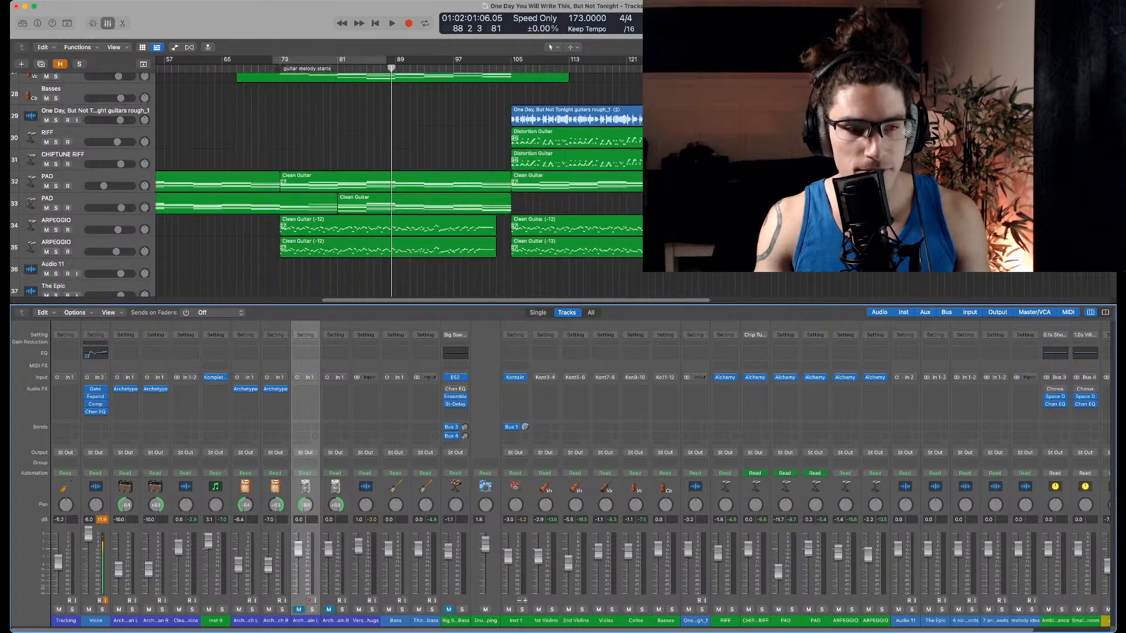
scroll(398, 182, up, 1)
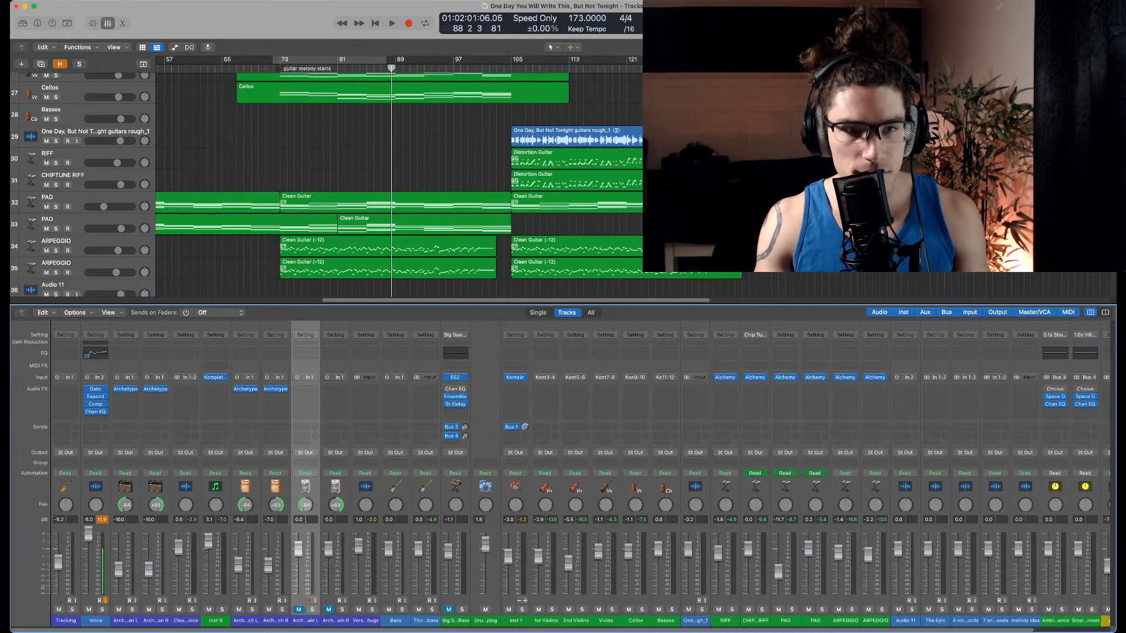
scroll(398, 182, up, 5)
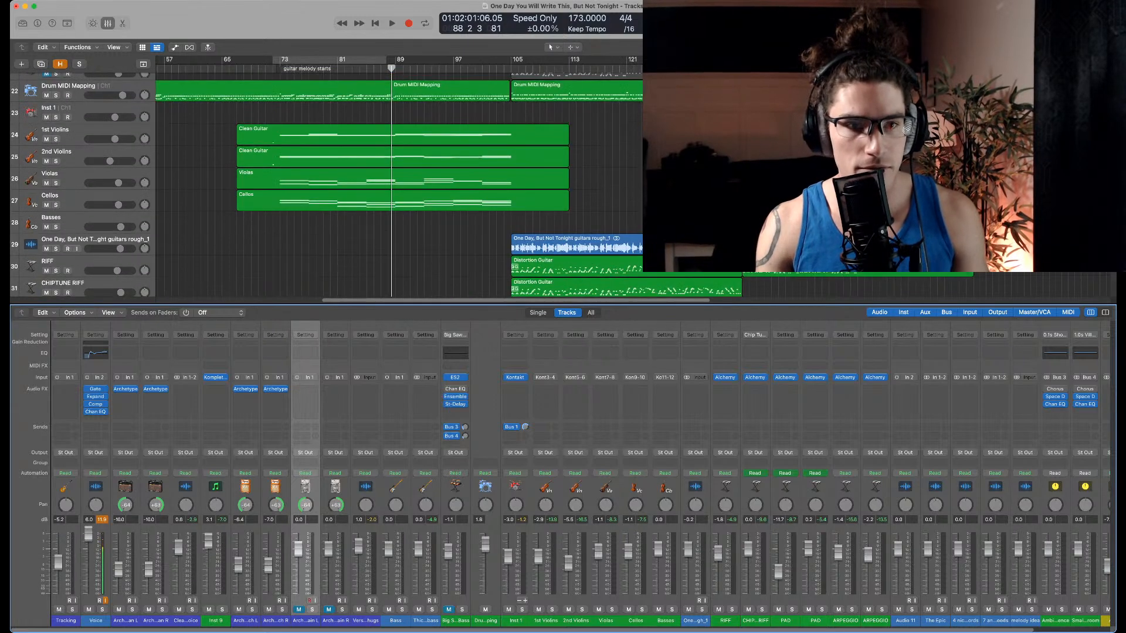
Select the Arch Plini Crunch L track and review the arrangement from the clean guitars down to the strings
click(245, 389)
scroll(399, 182, down, 6)
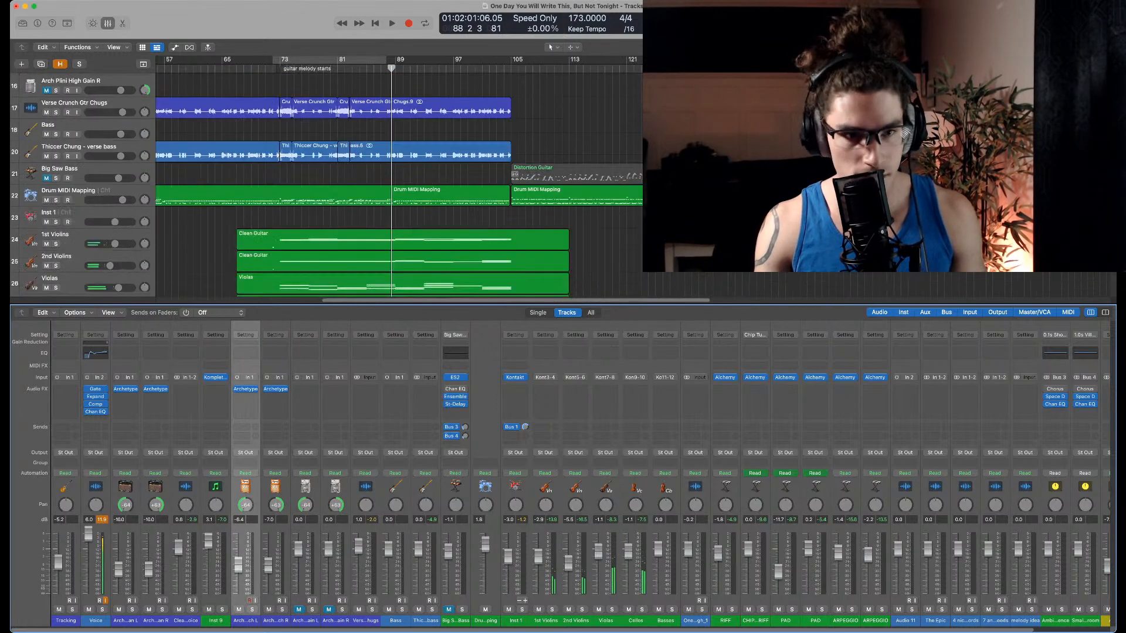
scroll(399, 182, up, 7)
scroll(399, 182, up, 5)
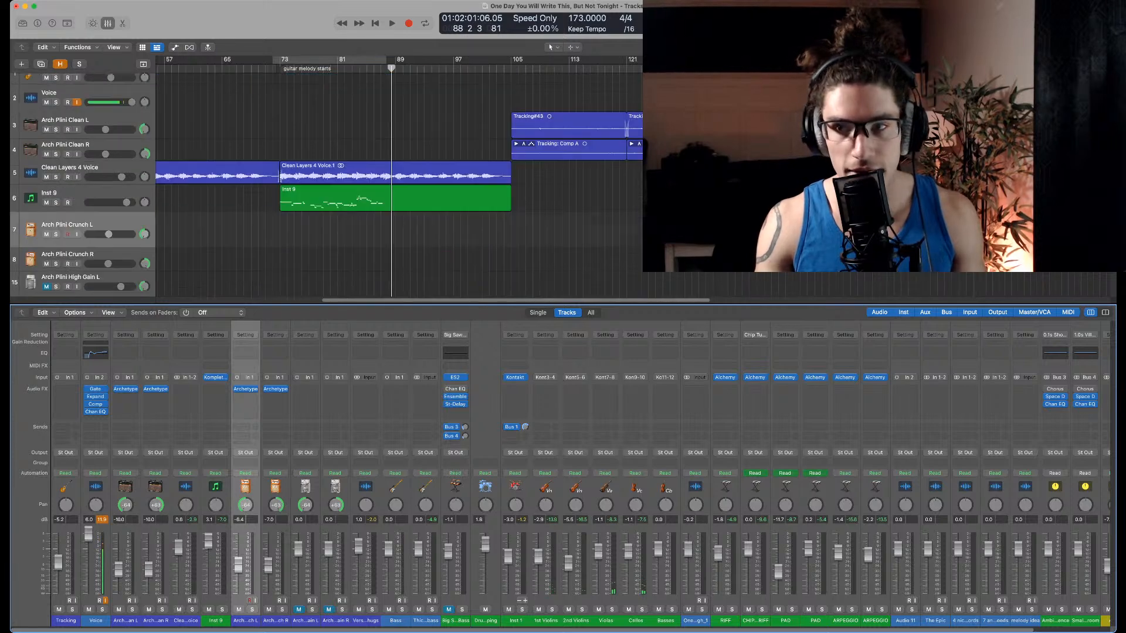
scroll(399, 182, down, 6)
scroll(633, 182, down, 5)
scroll(399, 182, up, 4)
scroll(399, 181, down, 2)
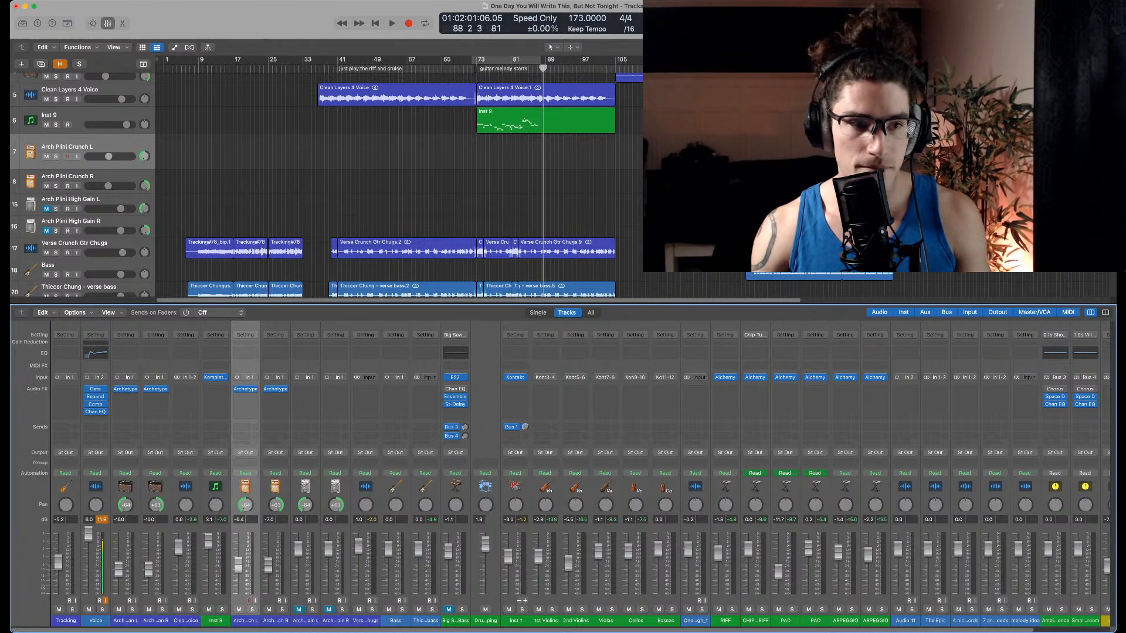
Solo the Voice and both Arch Plini Crunch tracks and audition the double-tracked crunch guitars from about bar 137
key(s)
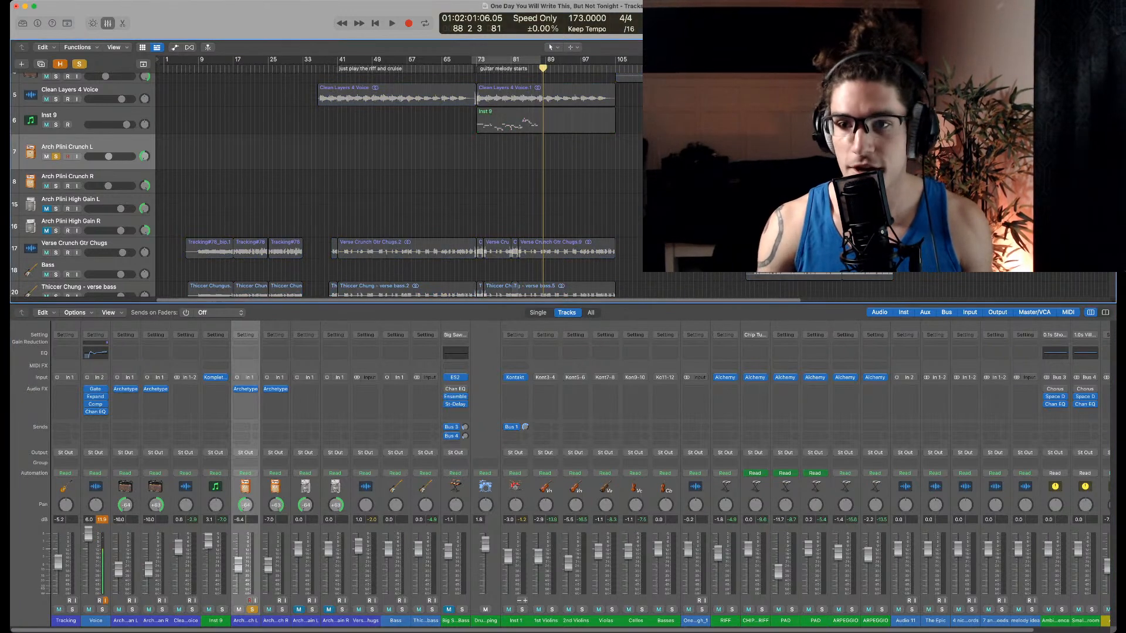
scroll(340, 185, up, 4)
click(55, 112)
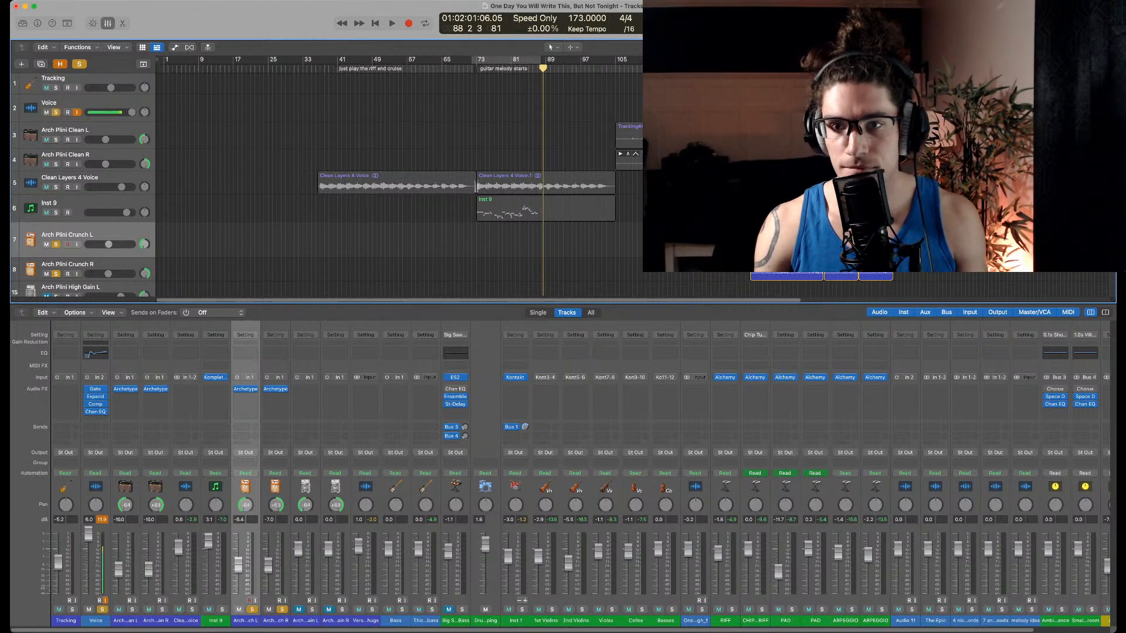
scroll(340, 185, down, 2)
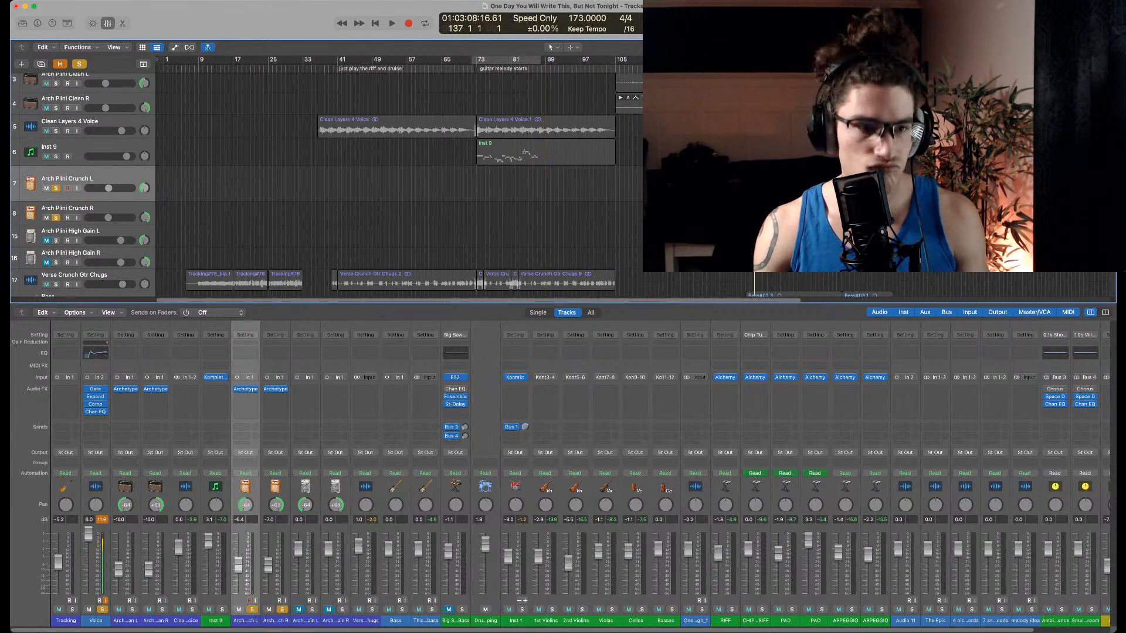
key(space)
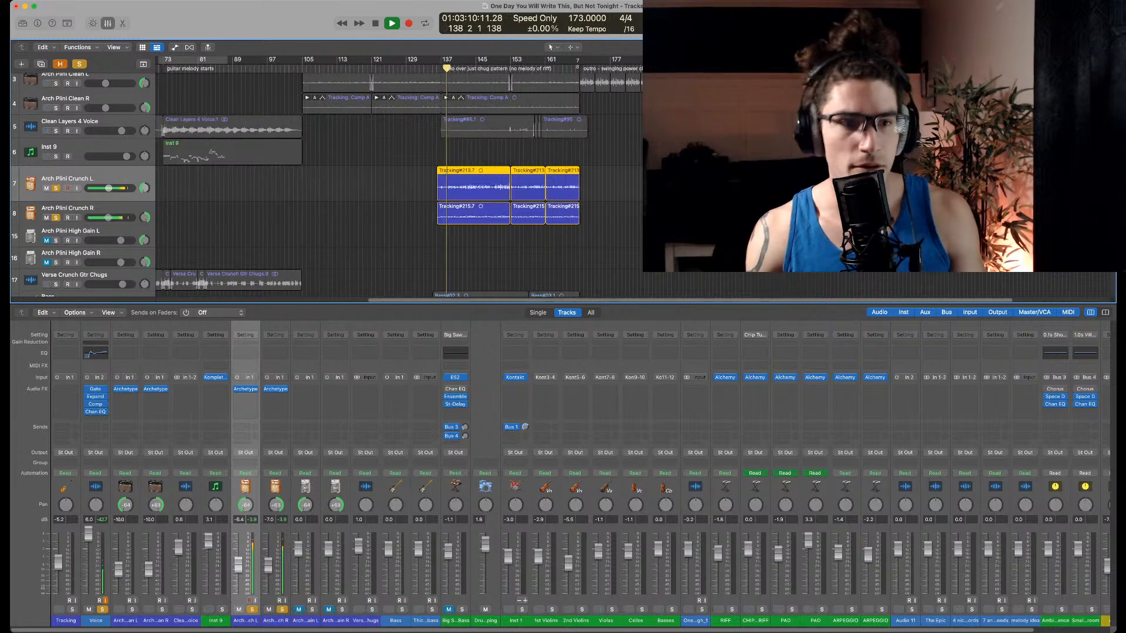
key(space)
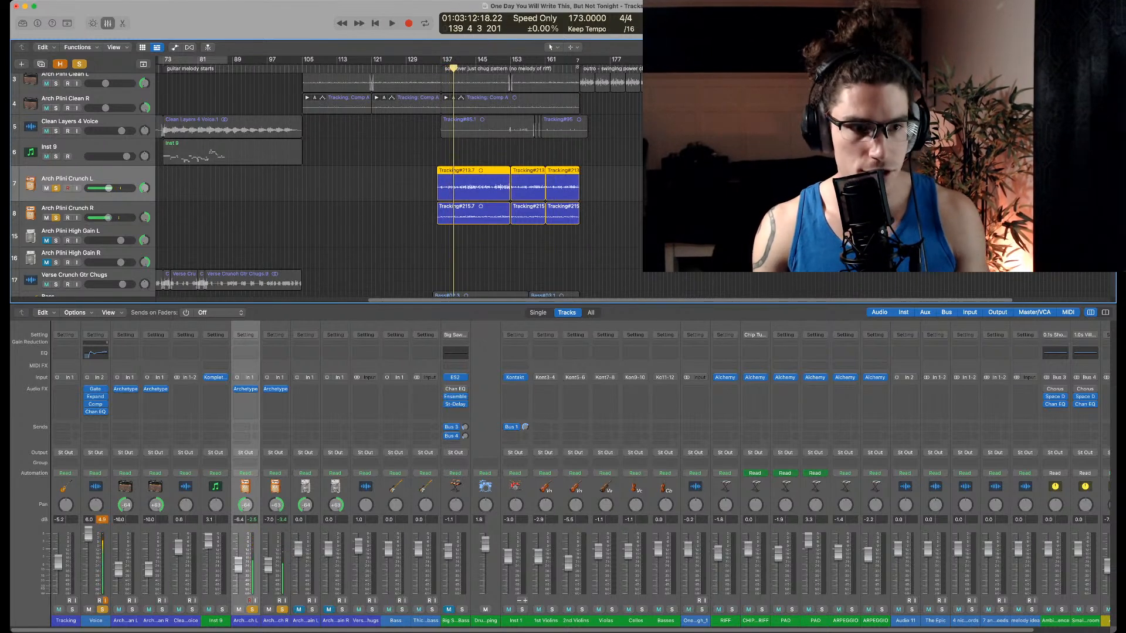
Take Arch Plini Crunch R out of the solo and audition the Crunch L guitar on its own
click(56, 217)
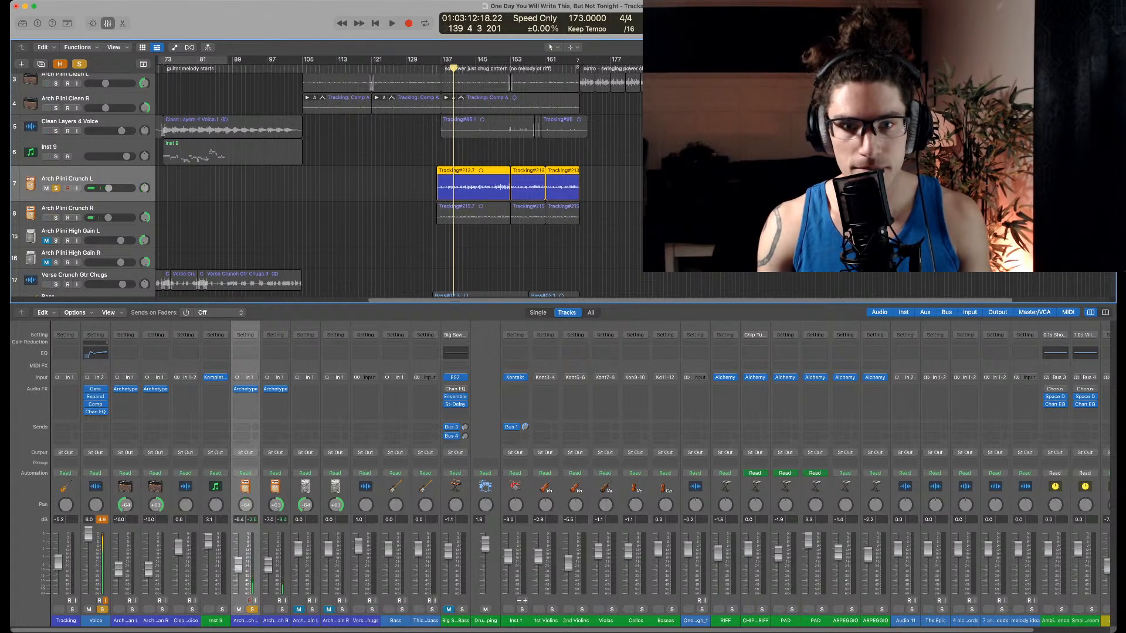
key(space)
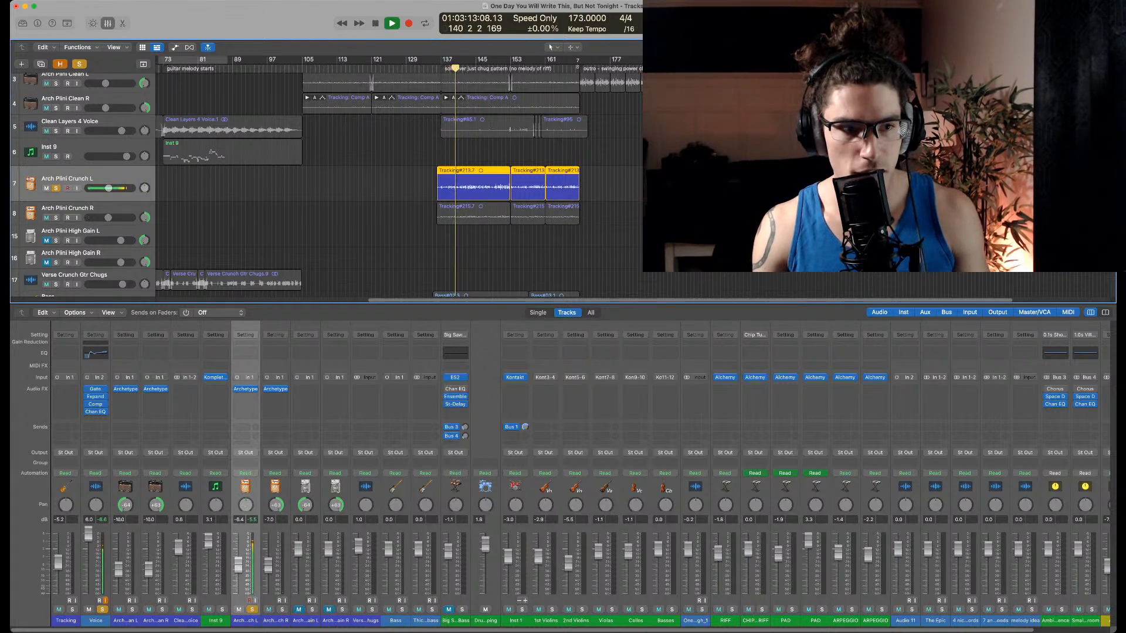
key(space)
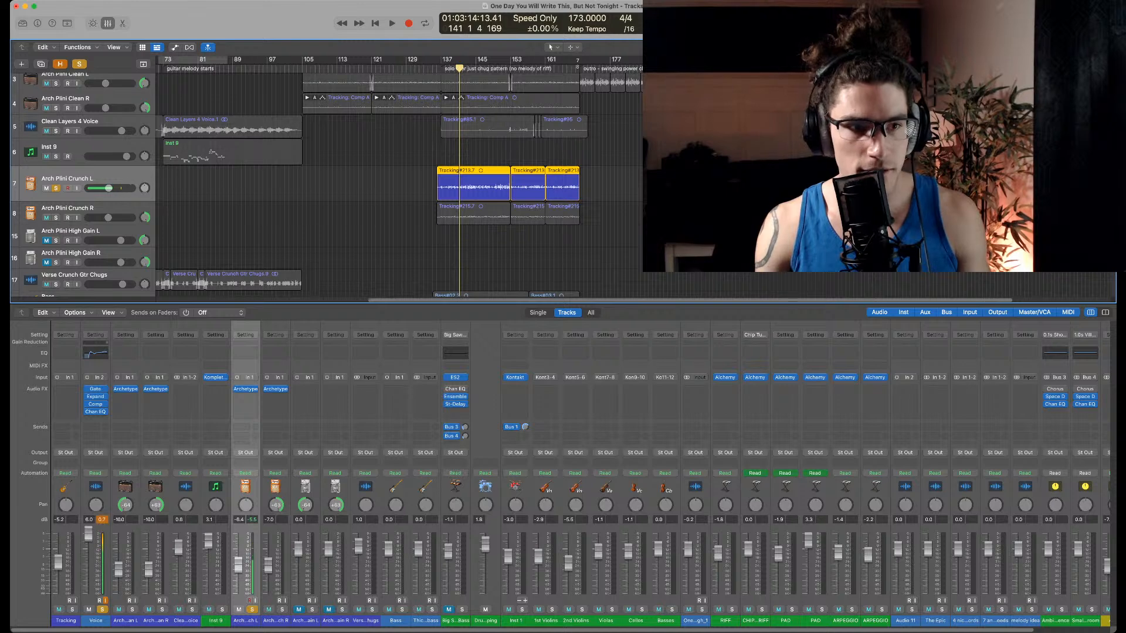
Solo Arch Plini Crunch R again and audition both crunch guitars together
click(56, 217)
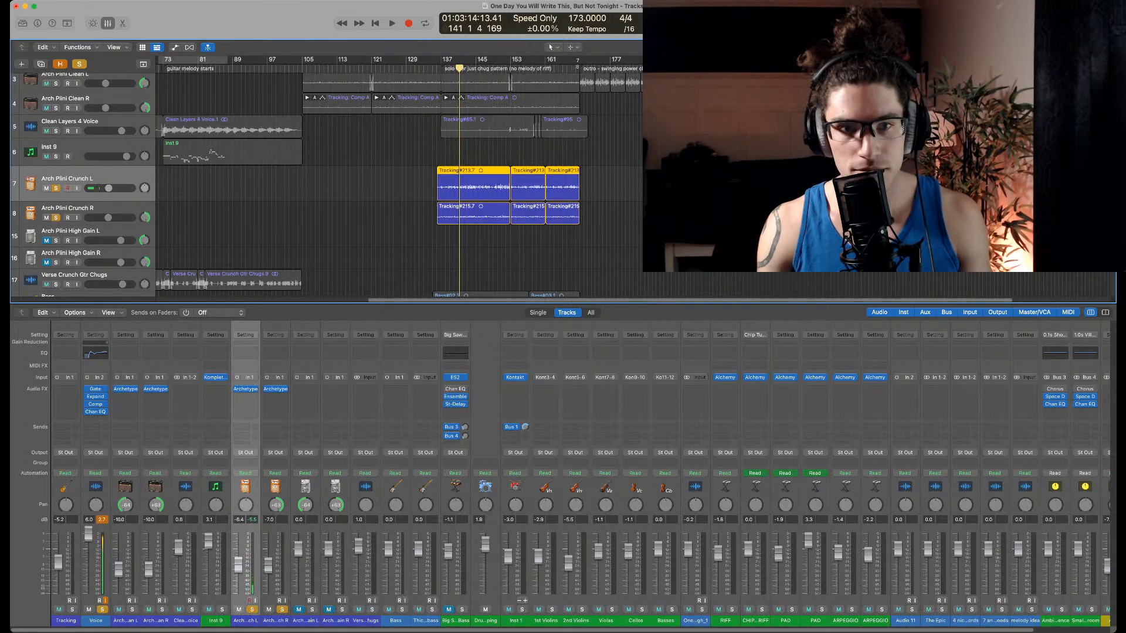
key(space)
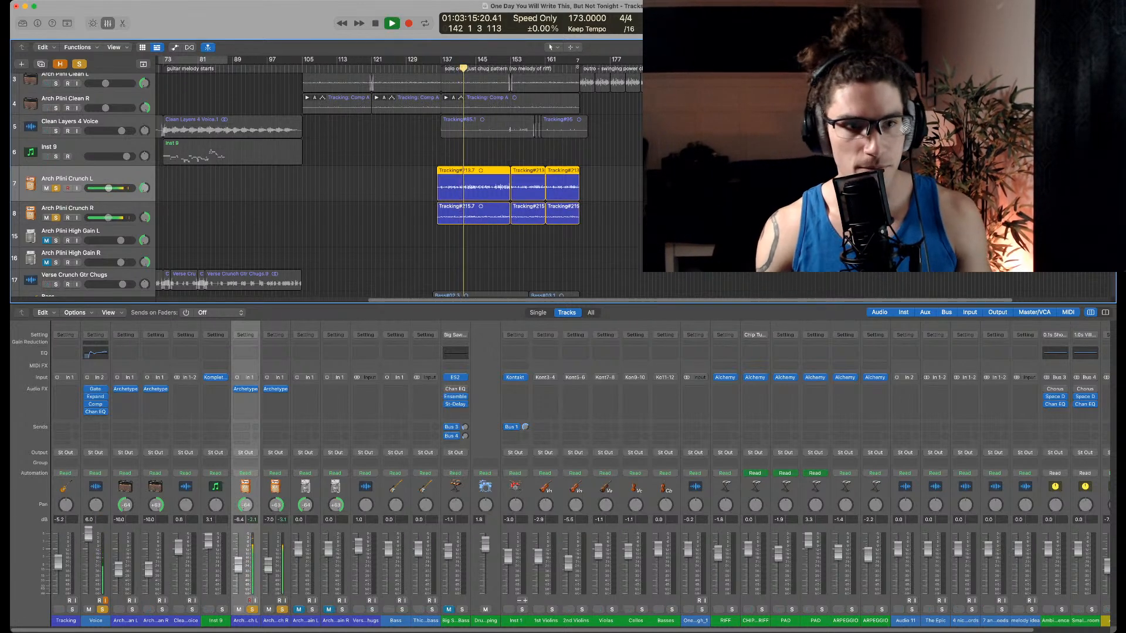
key(space)
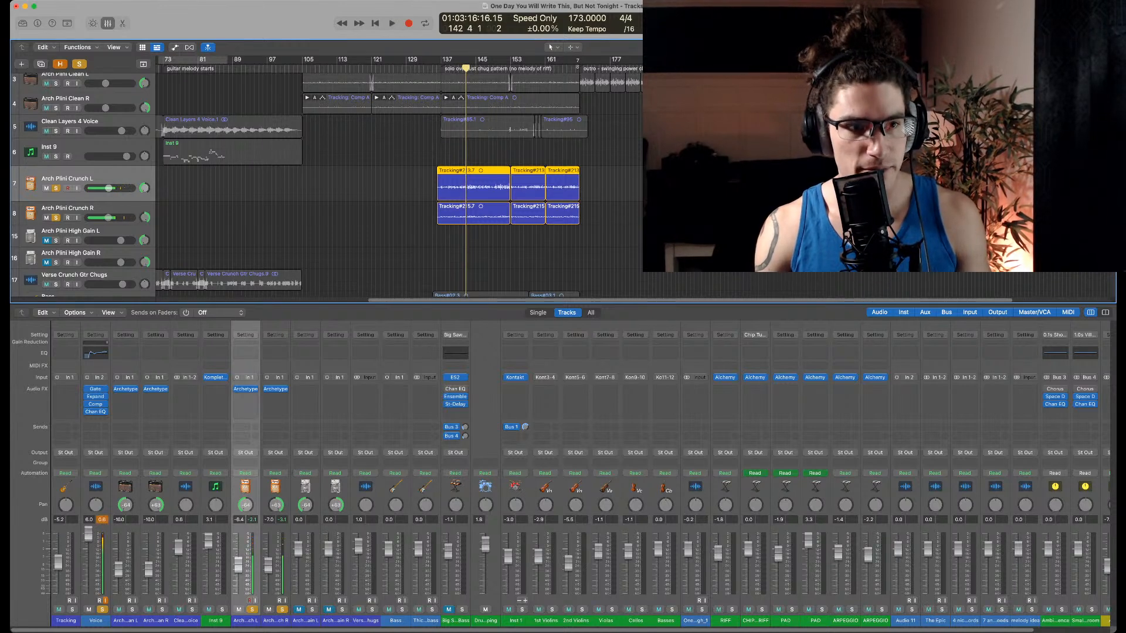
Solo the Clean Layers 4 Voice track and audition it from the start of its first region to about bar 42
scroll(327, 185, down, 5)
scroll(327, 185, left, 5)
scroll(398, 182, up, 5)
scroll(399, 182, left, 2)
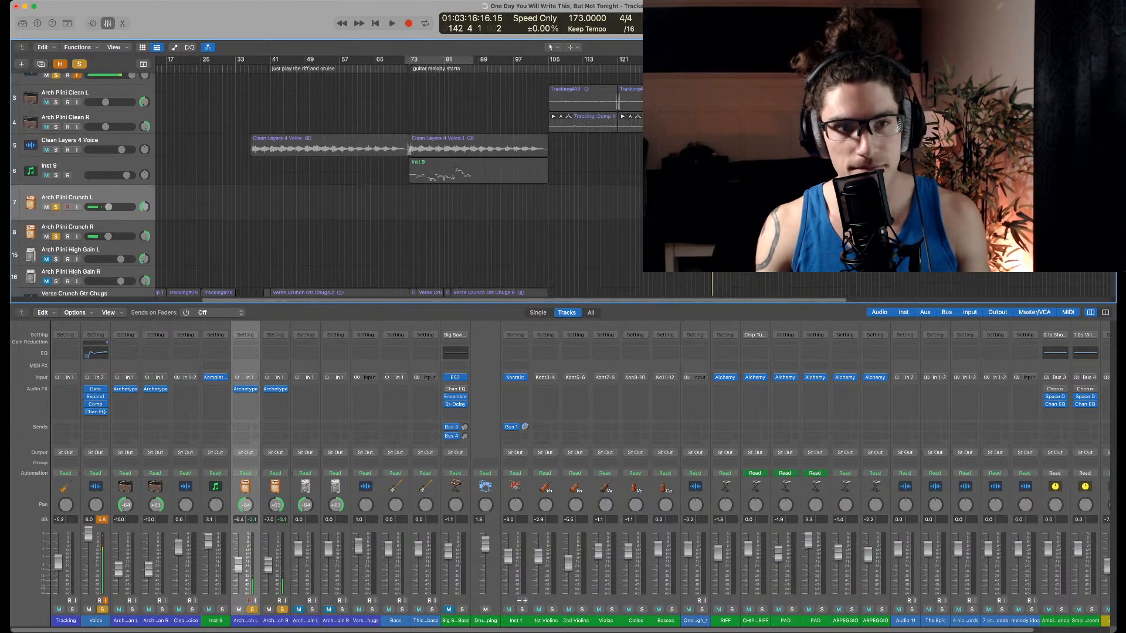
click(55, 150)
double_click(256, 69)
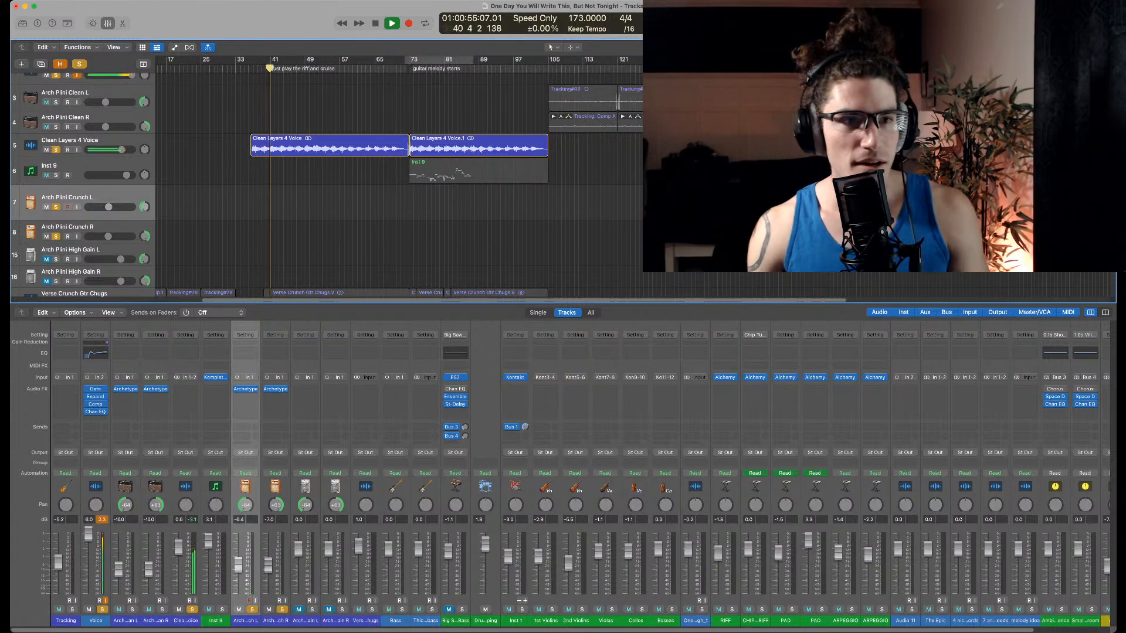
key(space)
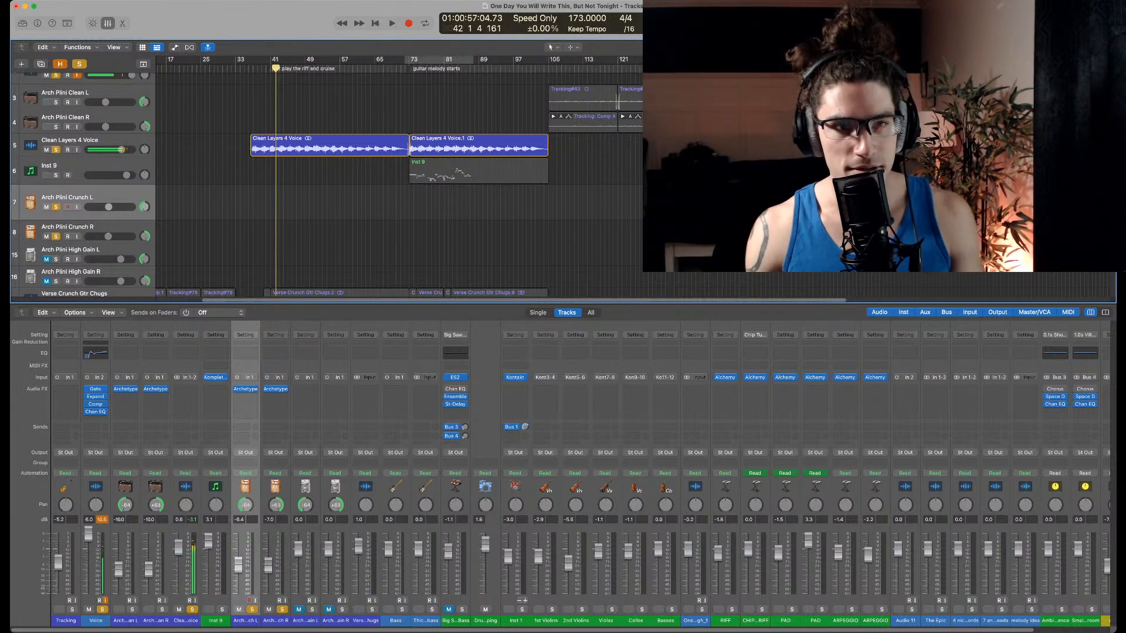
Clear the solos and examine the bass, drum, string, pad and arpeggio tracks along with the mixer channels through to the master
scroll(329, 182, down, 15)
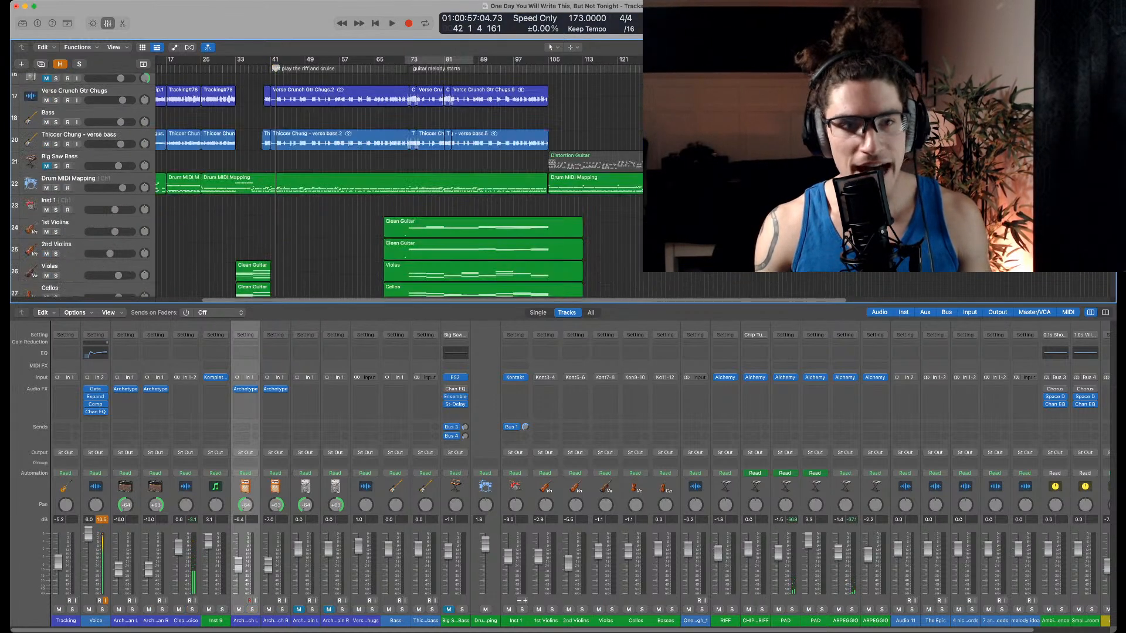
scroll(328, 182, down, 10)
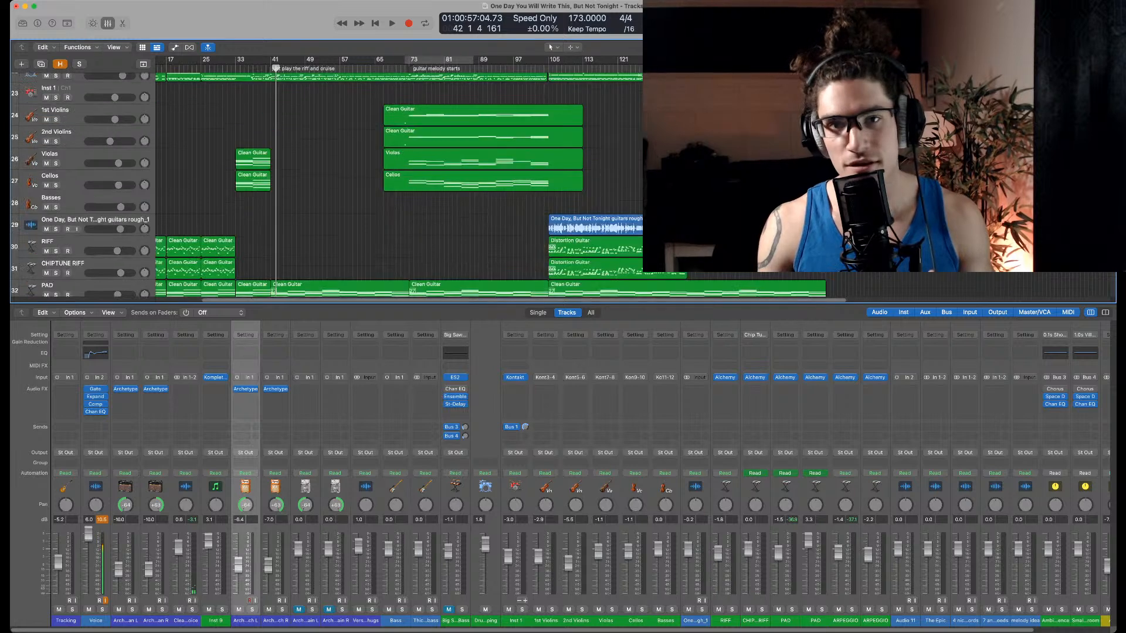
scroll(328, 182, down, 4)
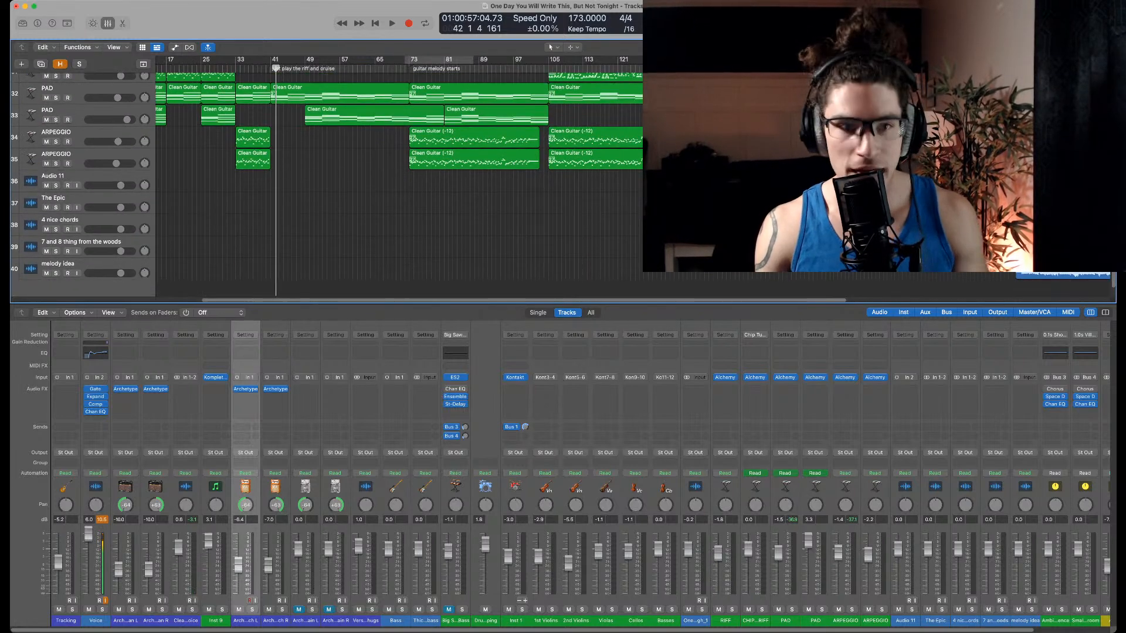
scroll(399, 162, up, 5)
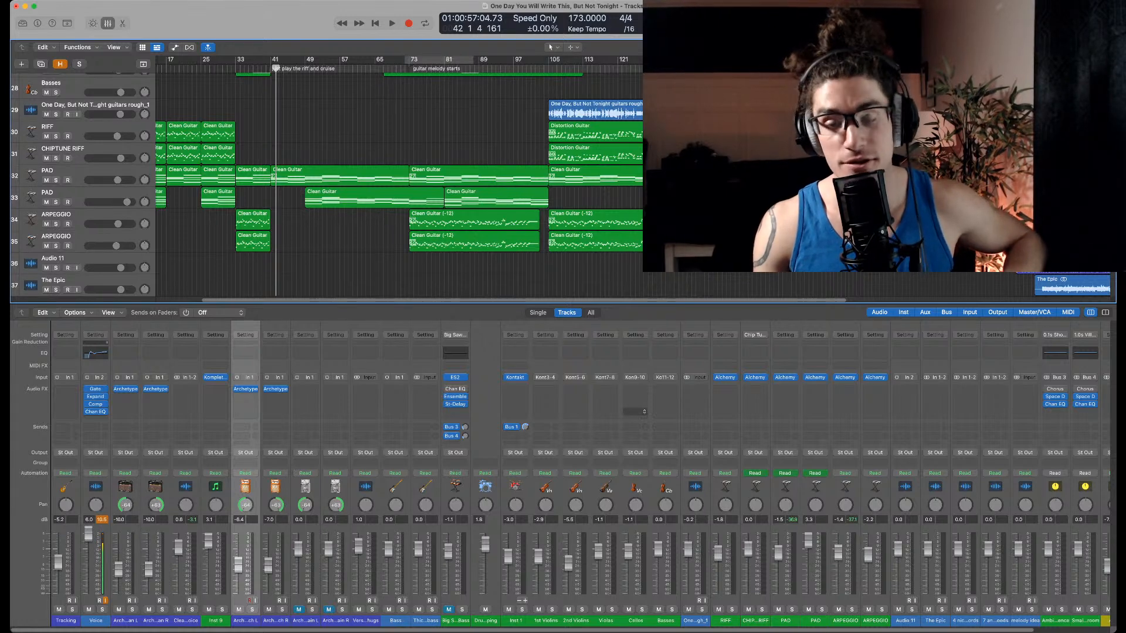
scroll(563, 470, right, 3)
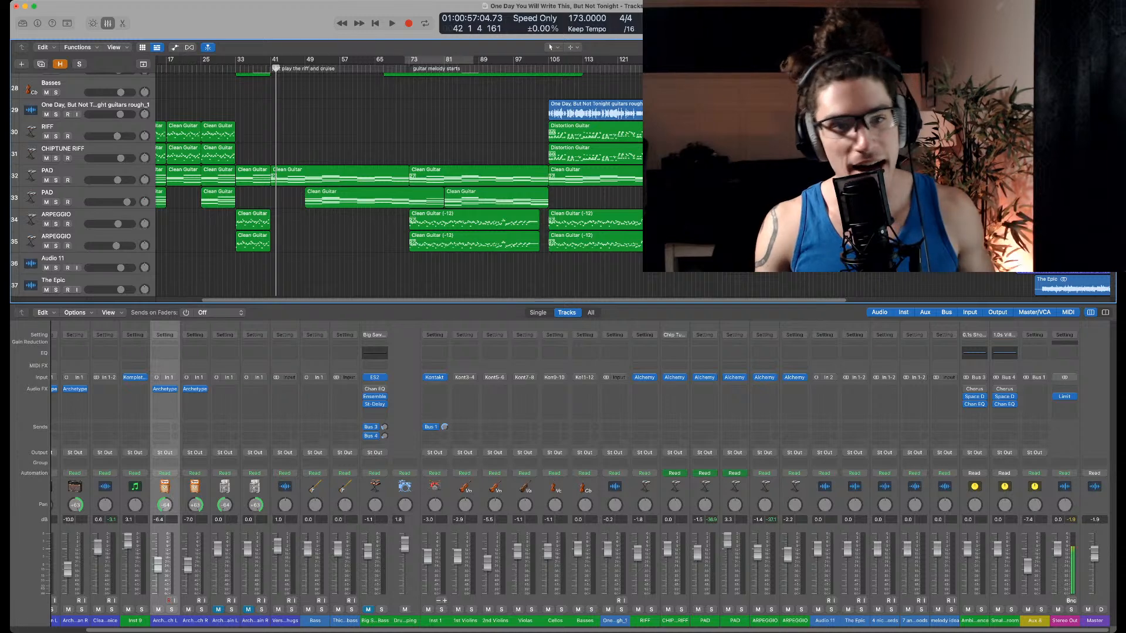
Select the RIFF track, solo the first PAD track and audition the pad from about bar 42
click(645, 621)
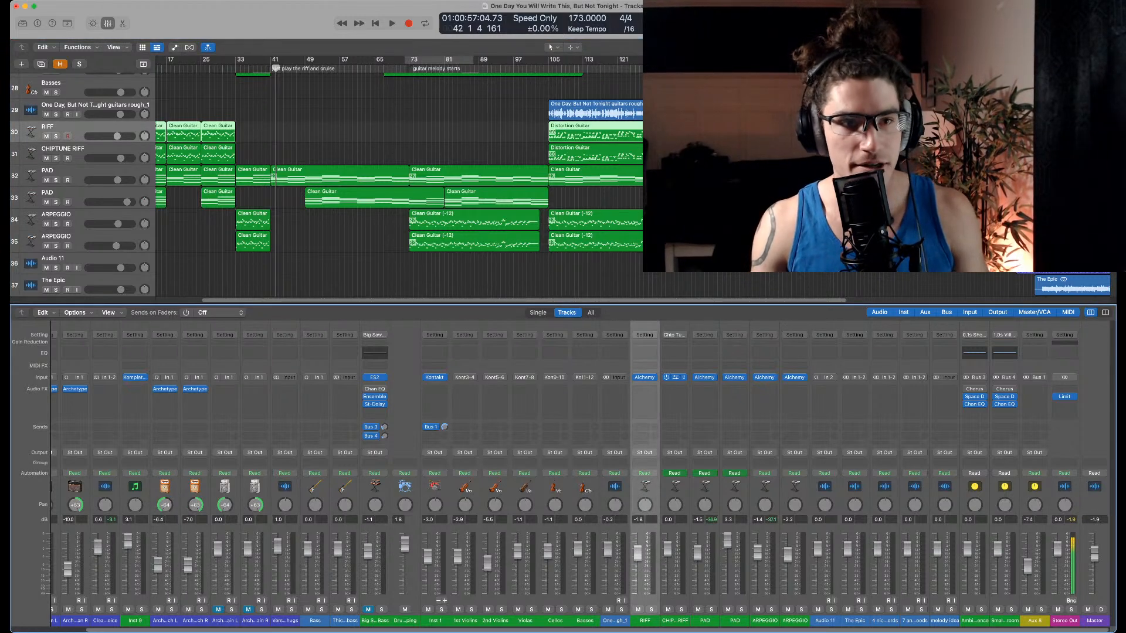
scroll(399, 185, down, 2)
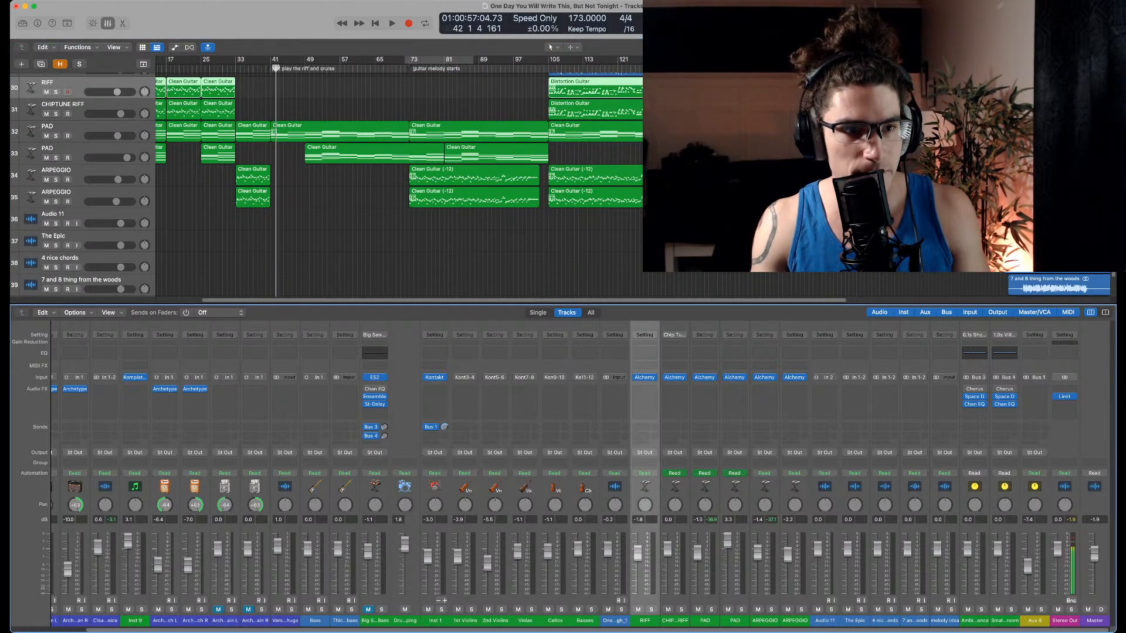
click(56, 136)
scroll(399, 184, up, 15)
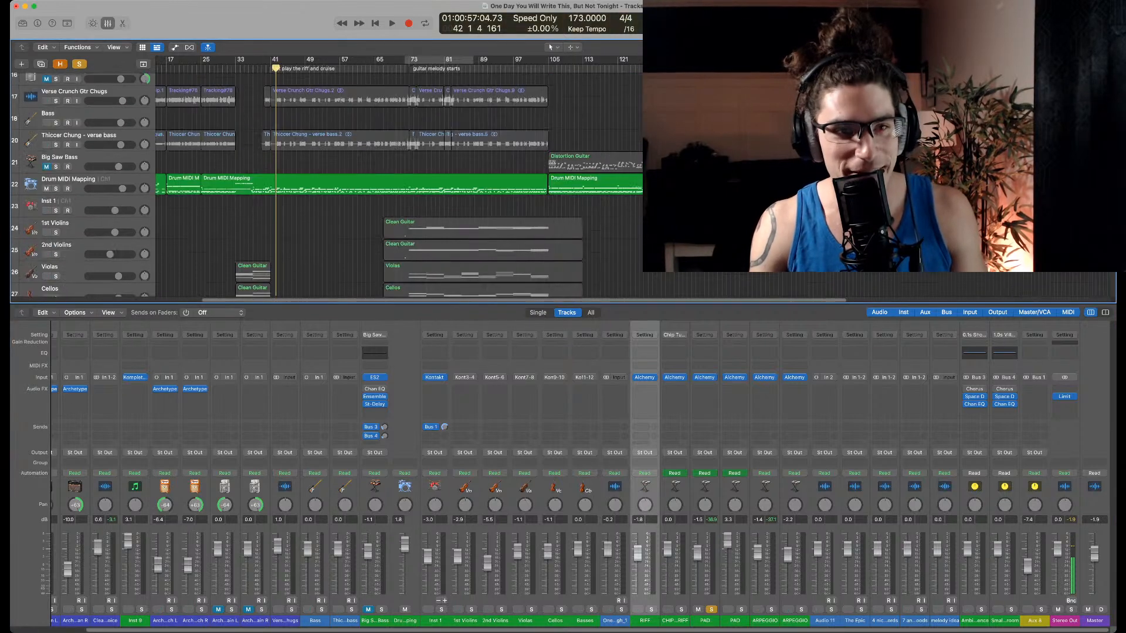
scroll(399, 185, down, 15)
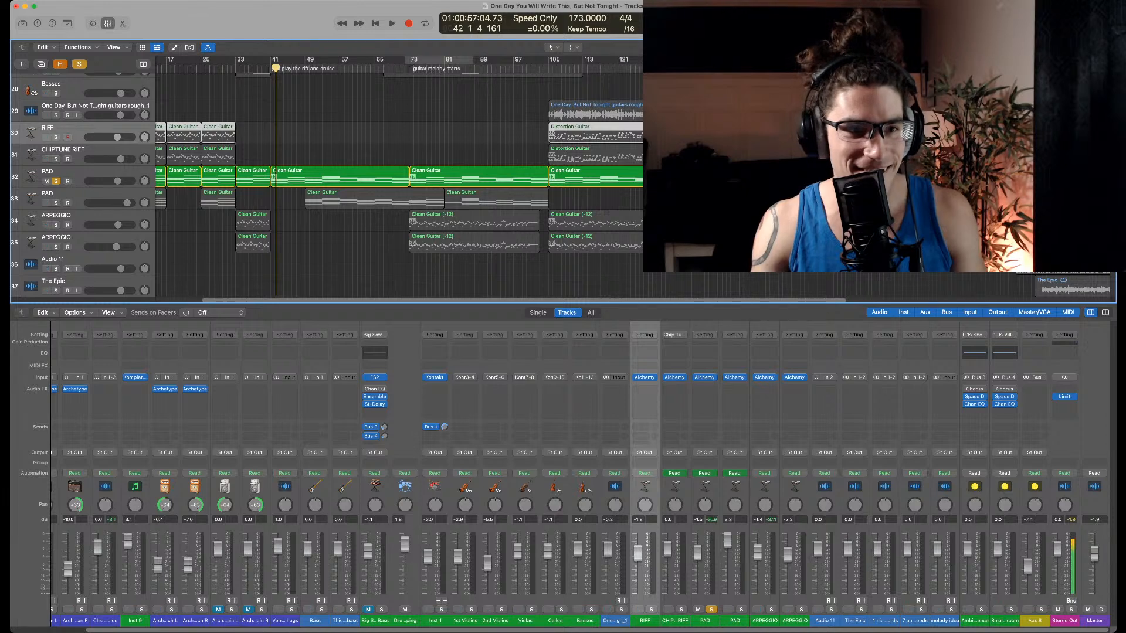
key(space)
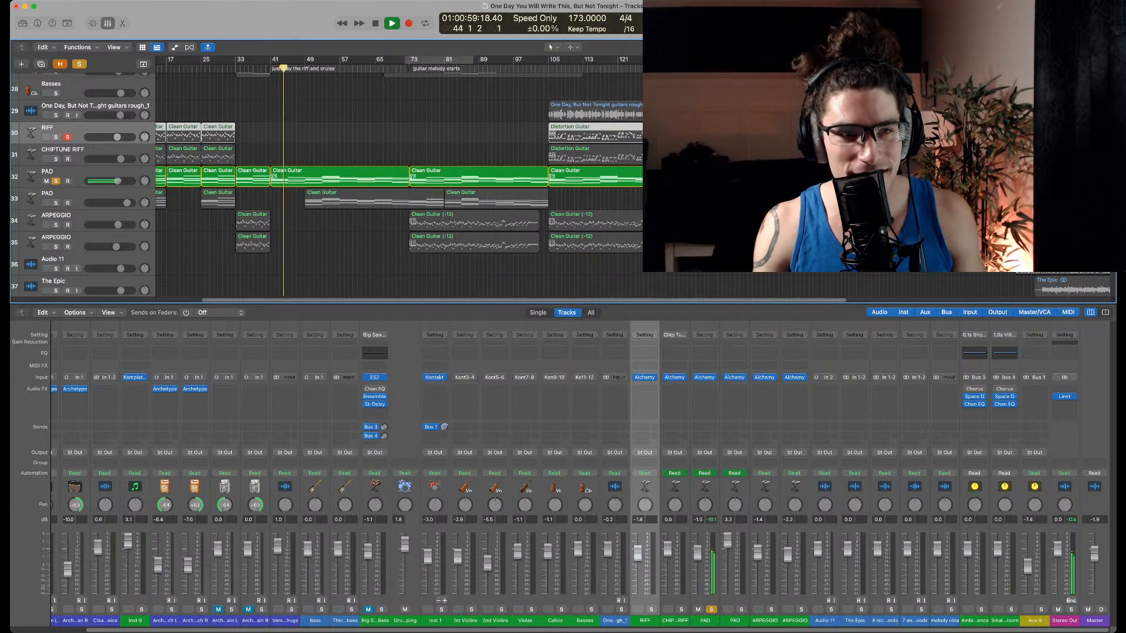
Solo the second PAD track as well, audition both pads together, select the first PAD track and stop playback near bar 68
click(56, 203)
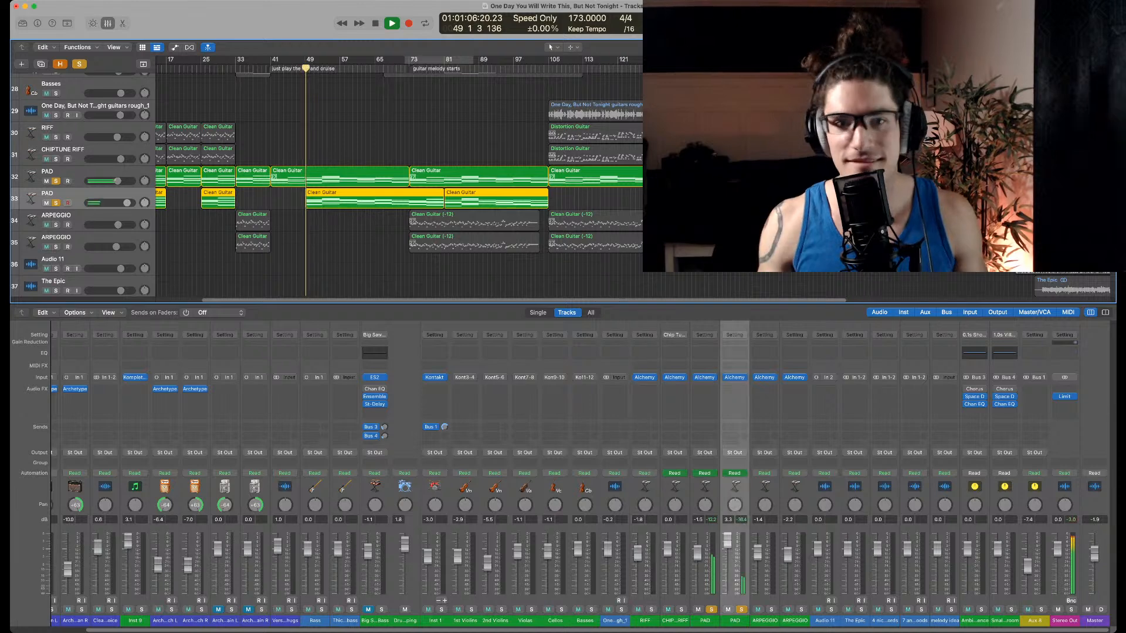
click(735, 377)
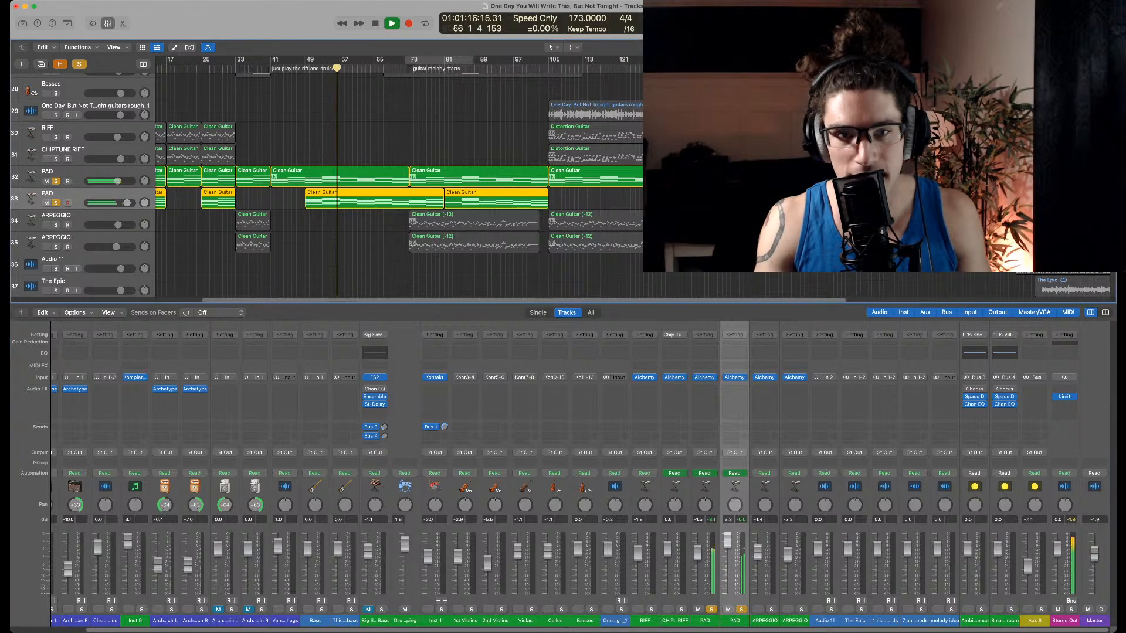
click(64, 171)
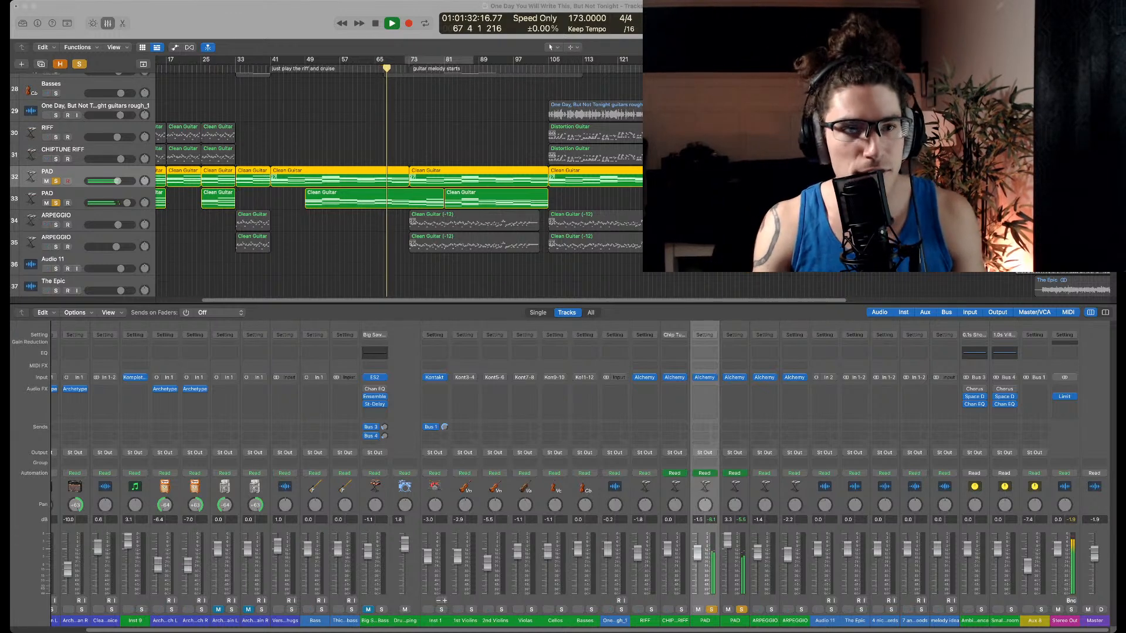
key(space)
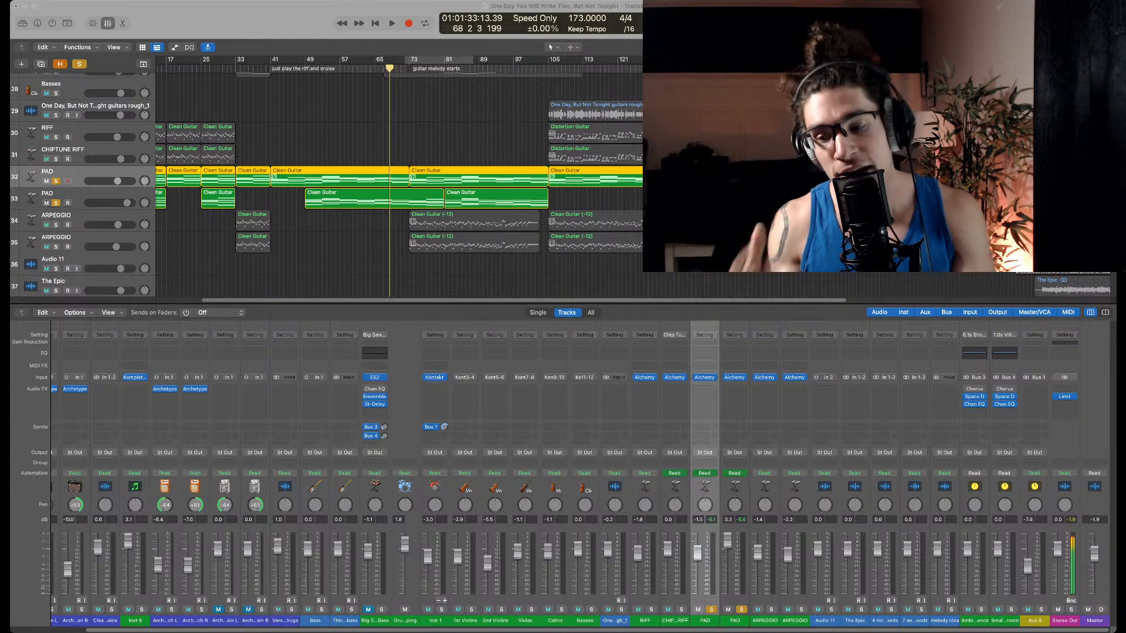
Review the muted and soloed tracks from Arch Plini Crunch R through the drums and strings down to the pads
scroll(398, 182, up, 10)
scroll(398, 182, up, 1)
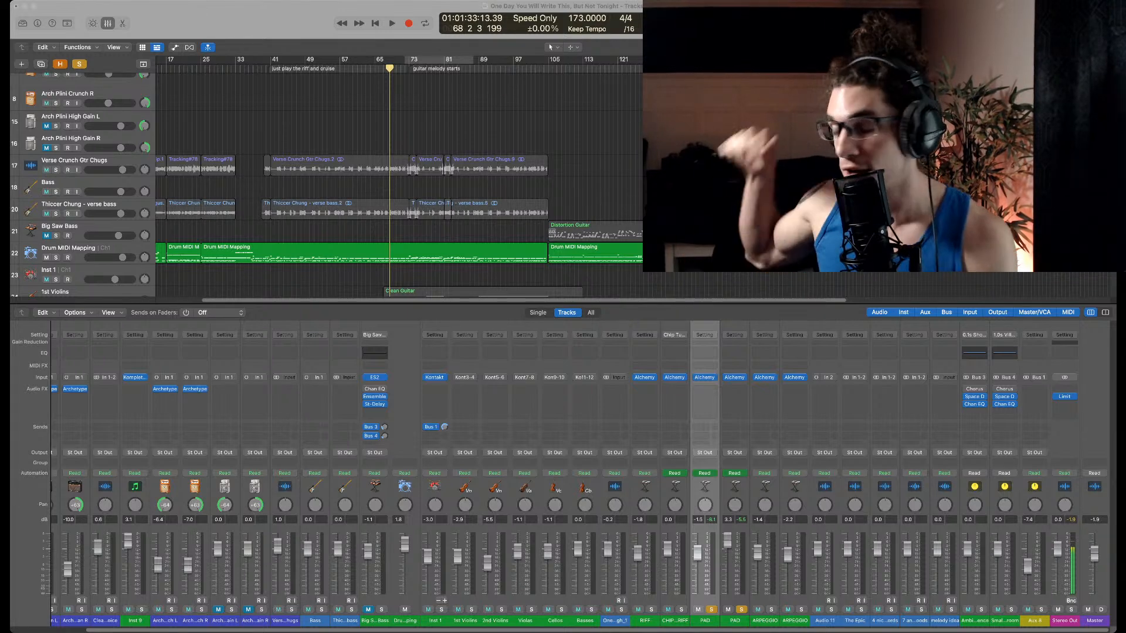
scroll(399, 182, down, 1)
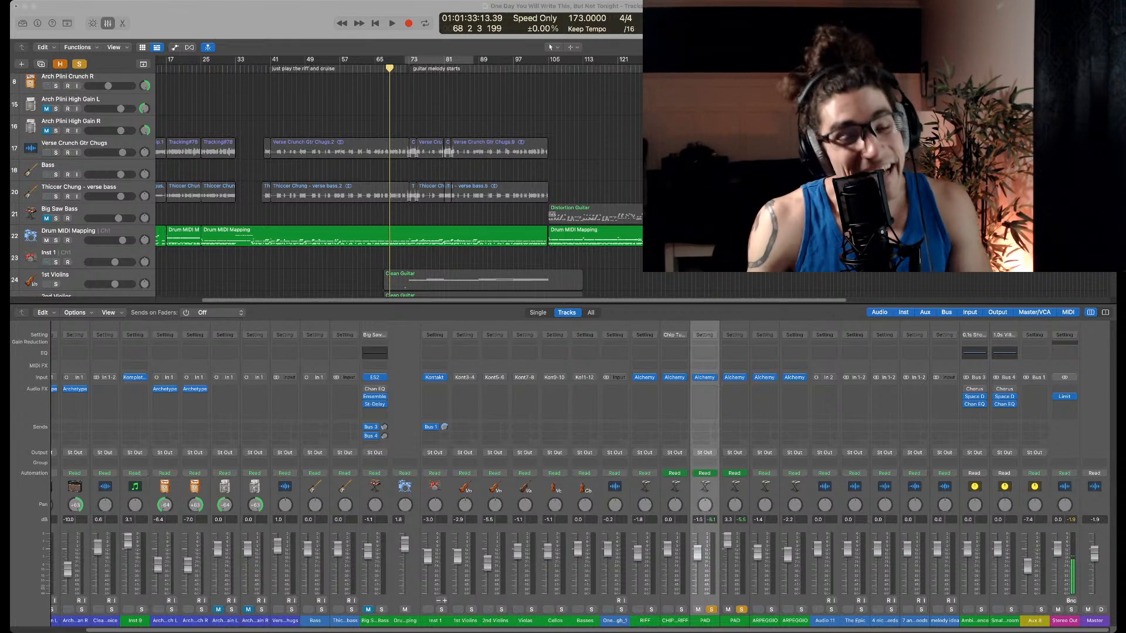
scroll(398, 182, down, 4)
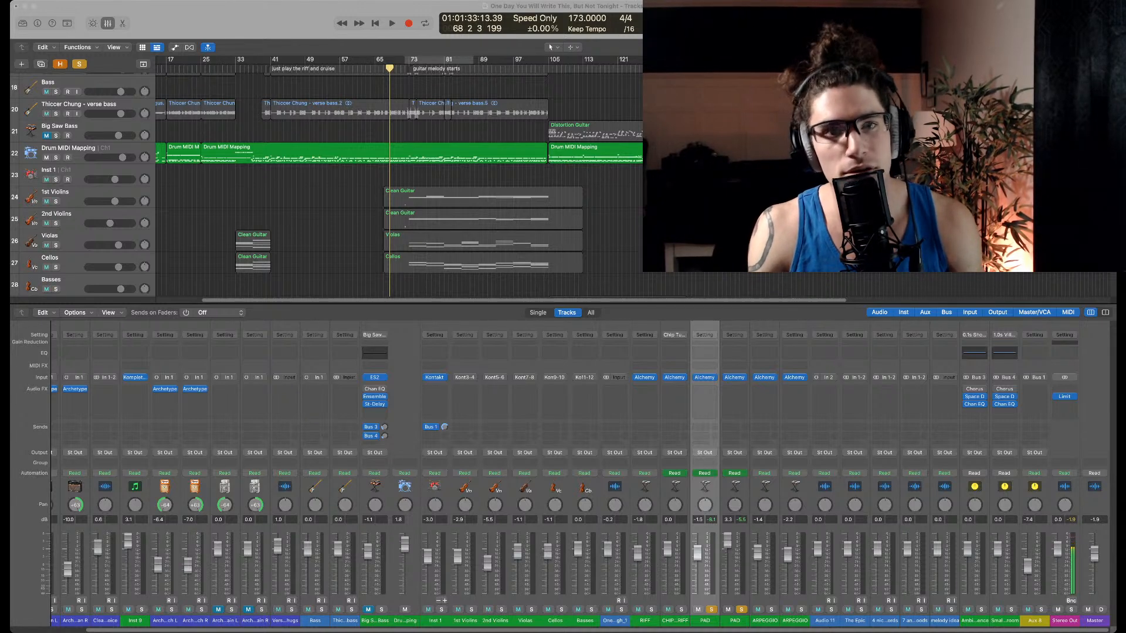
scroll(398, 182, down, 5)
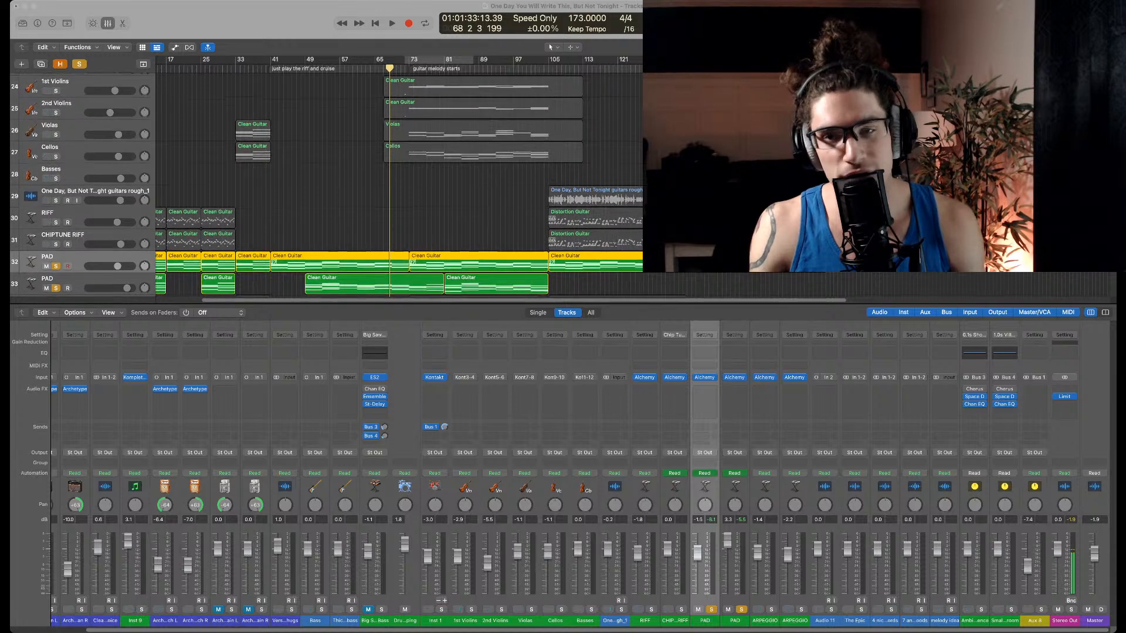
Look through the track list and show the hidden tracks to find the Audio 13 to Audio 20 recordings
scroll(398, 182, down, 2)
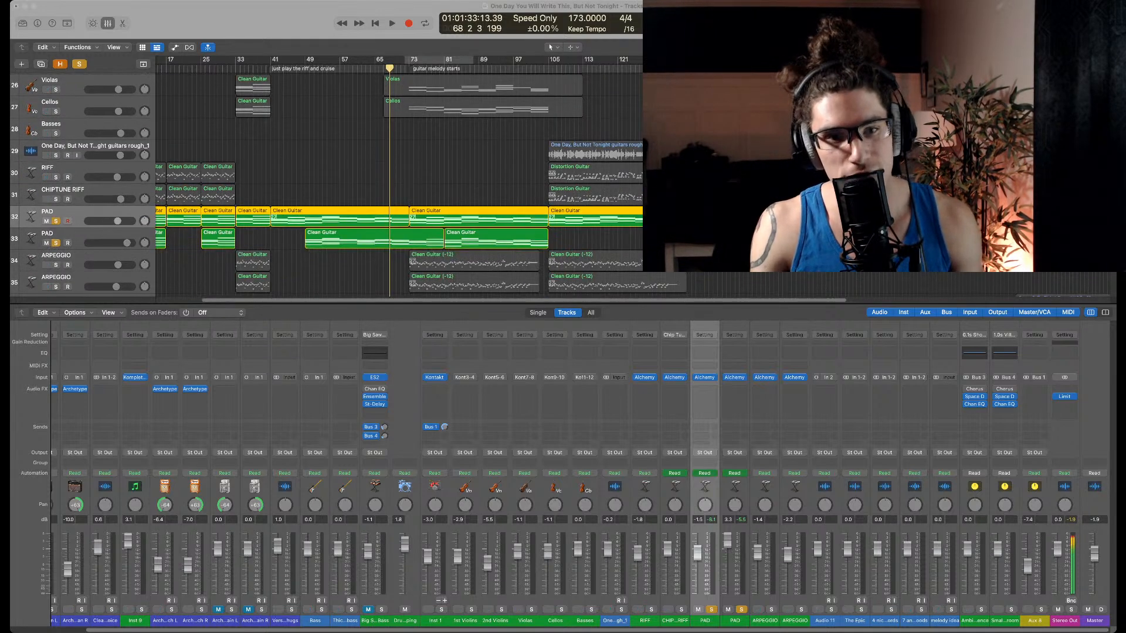
scroll(399, 182, down, 5)
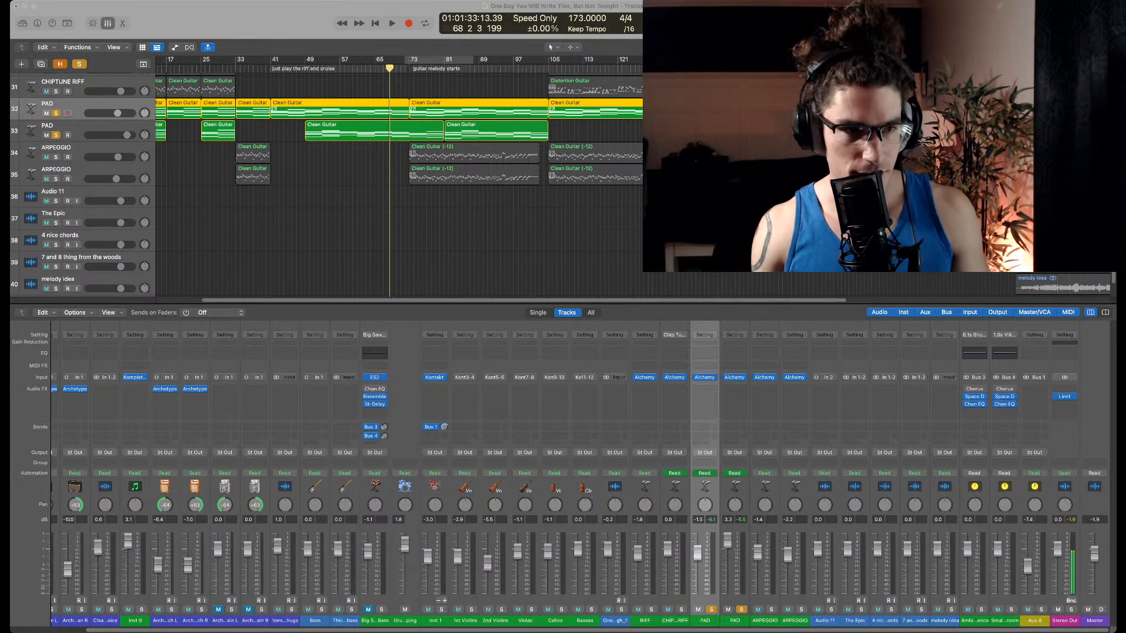
scroll(329, 182, up, 15)
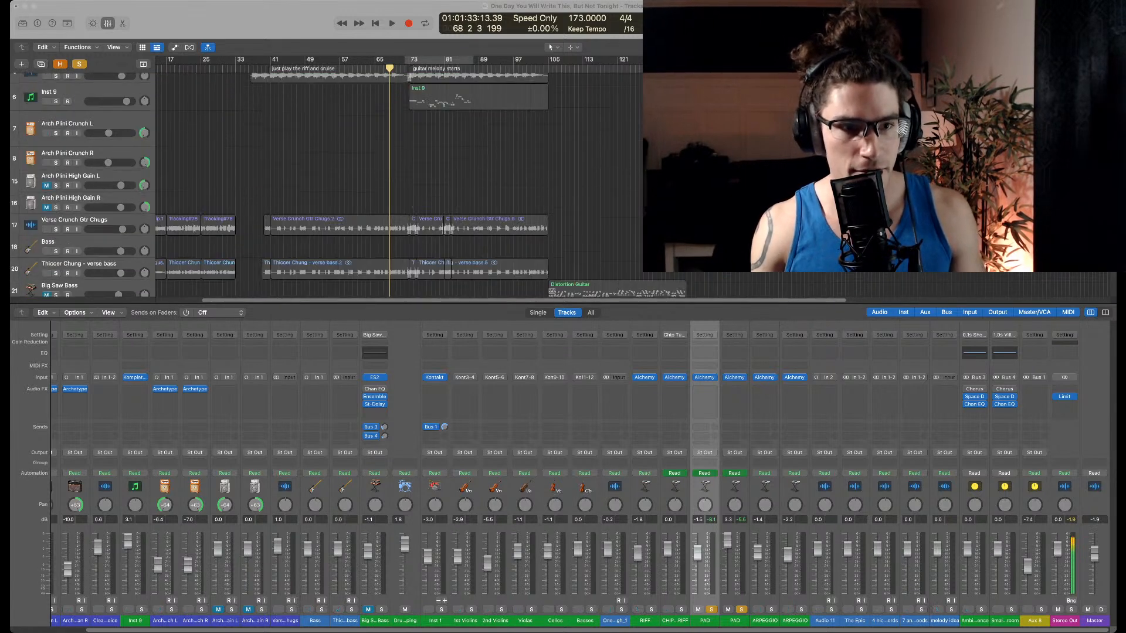
key(h)
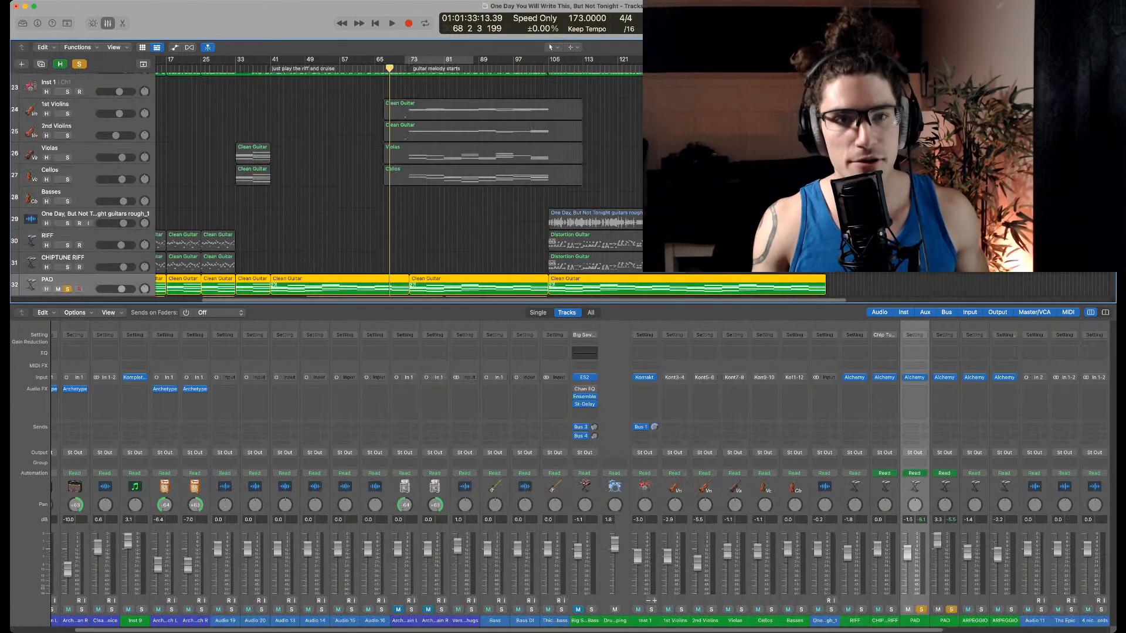
scroll(398, 181, left, 4)
scroll(375, 182, up, 9)
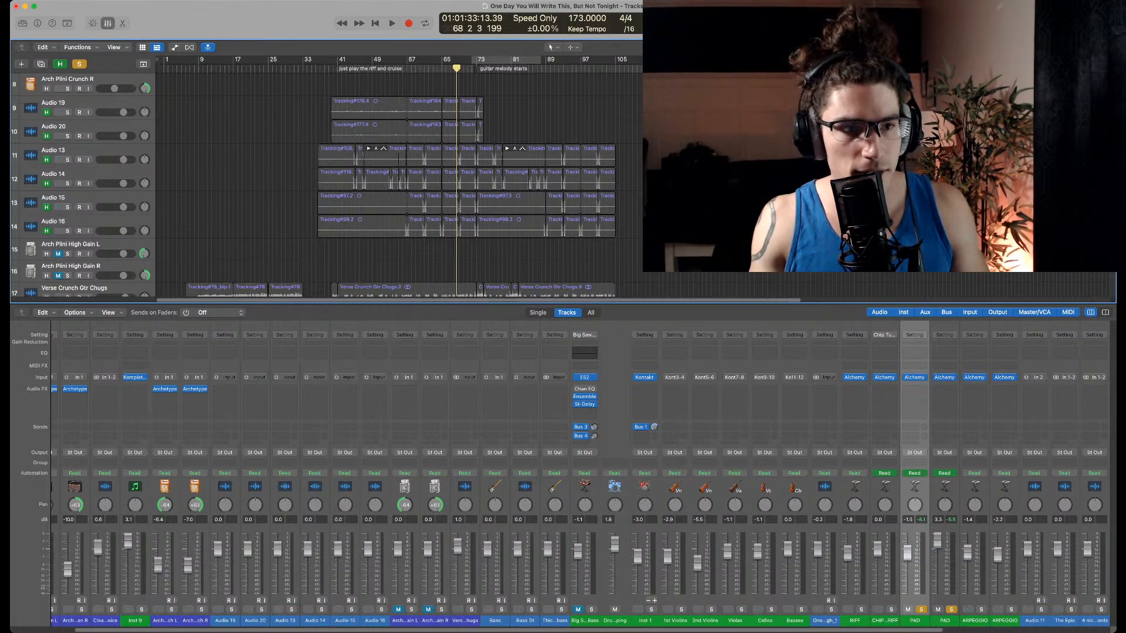
Solo the Audio 19 and Audio 20 tracks, leave Audio 13 unsoloed and place the playhead at bar 42
click(68, 160)
key(space)
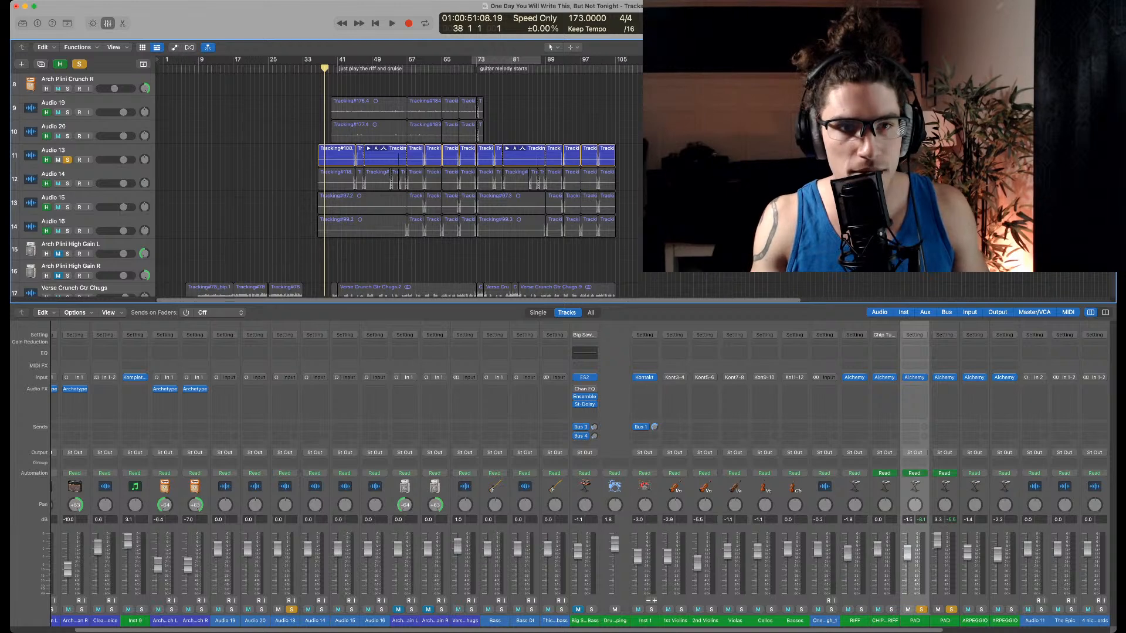
click(67, 136)
click(67, 160)
click(67, 112)
click(341, 69)
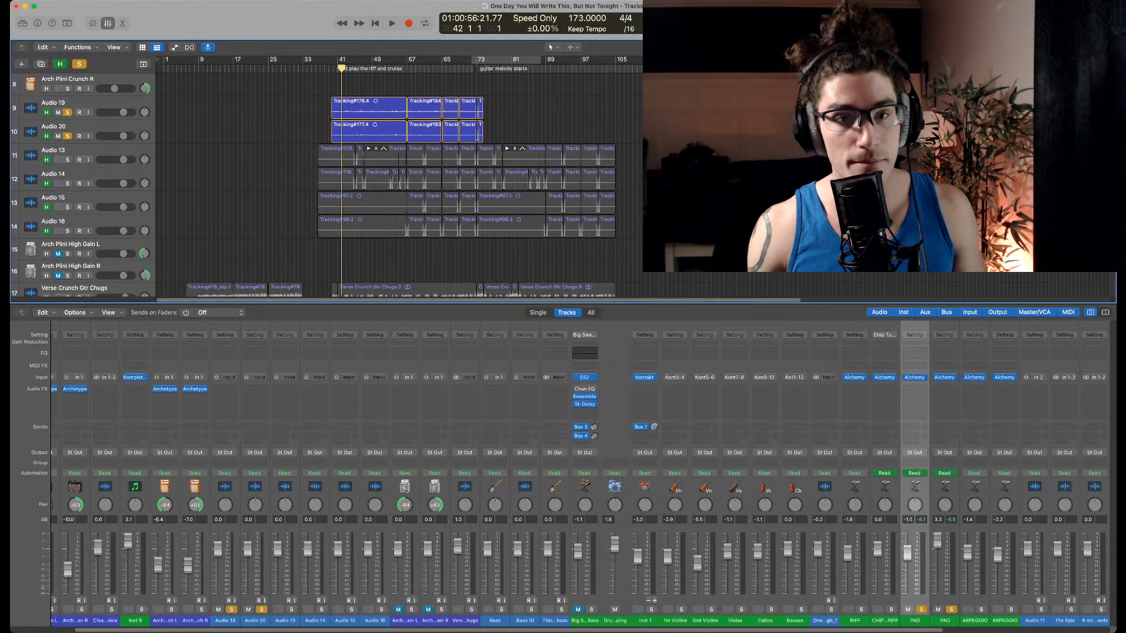
Audition the soloed Audio 19 and Audio 20 tracks with the pads from just before the "just play the riff and cruise" marker
scroll(635, 176, up, 5)
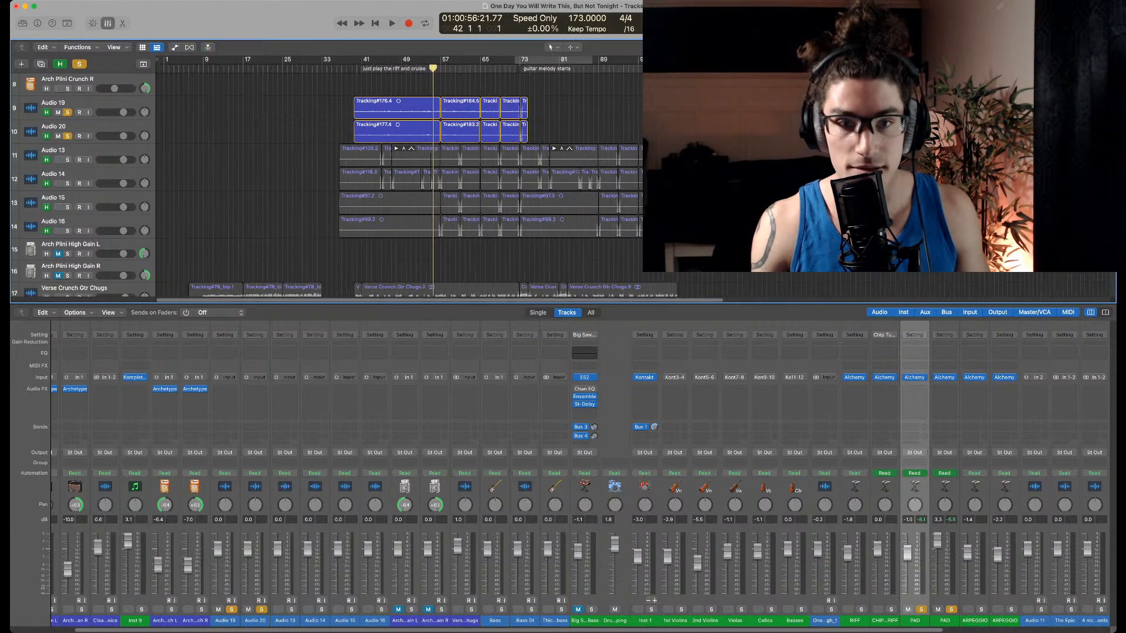
scroll(635, 176, right, 5)
scroll(427, 175, up, 5)
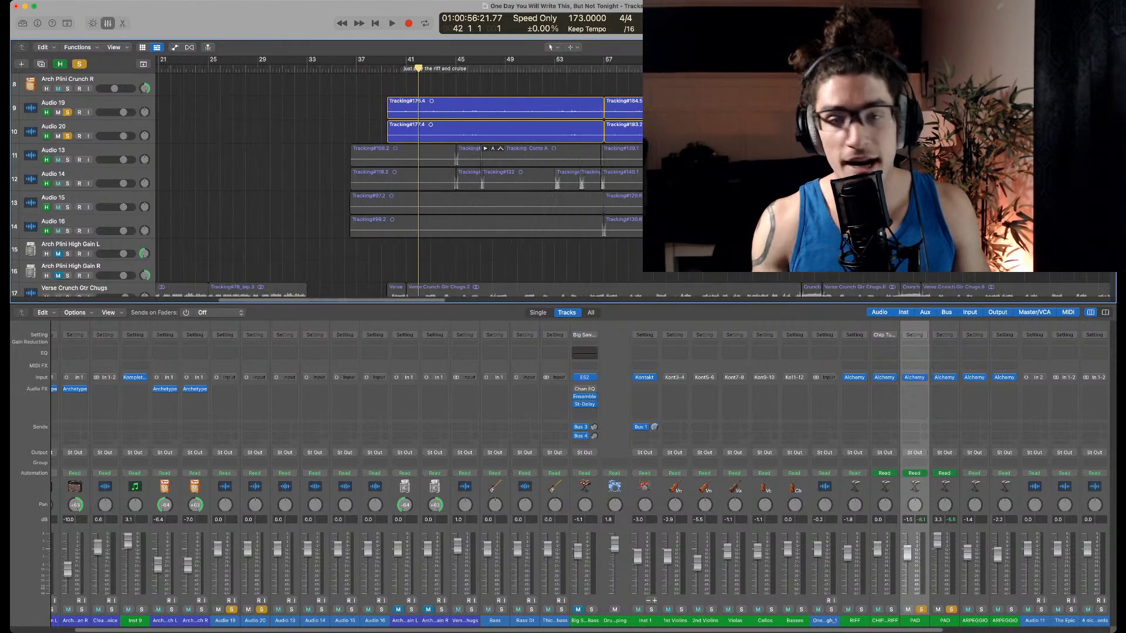
click(372, 69)
key(space)
key(space)
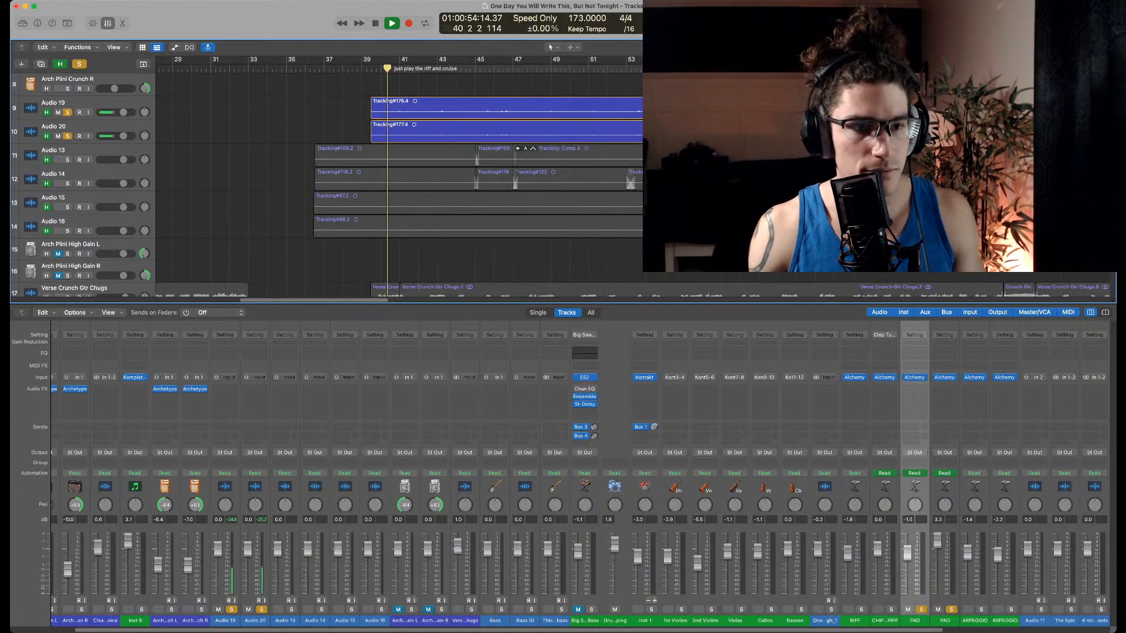
key(space)
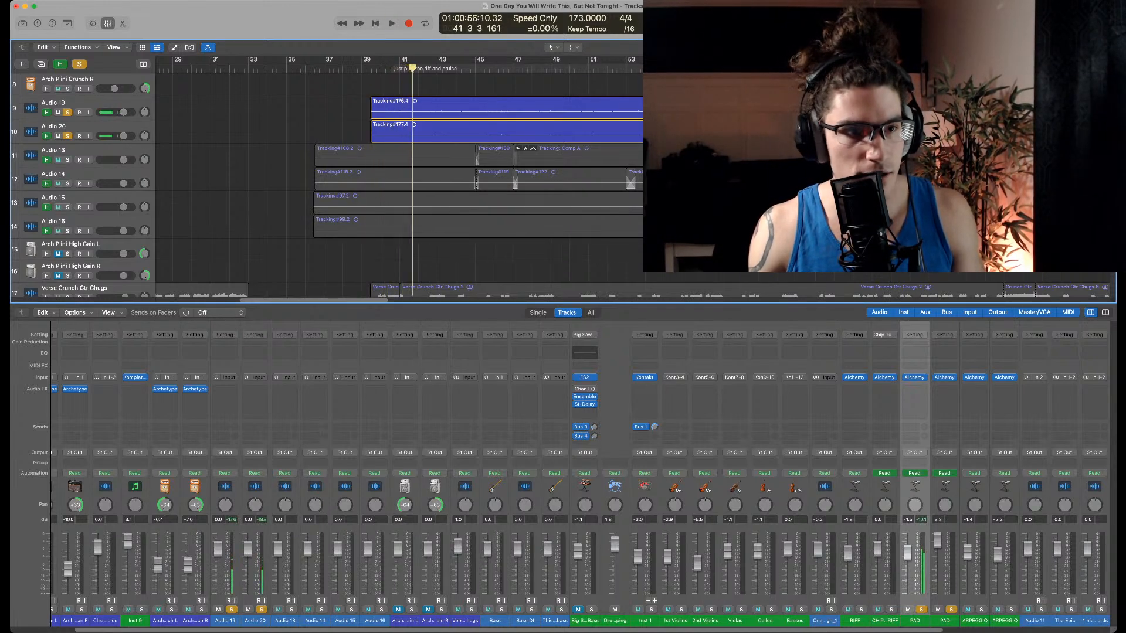
Unsolo both PAD tracks, audition Audio 19 and Audio 20 on their own from bar 41 and stop at bar 47
scroll(399, 181, down, 5)
scroll(399, 182, down, 4)
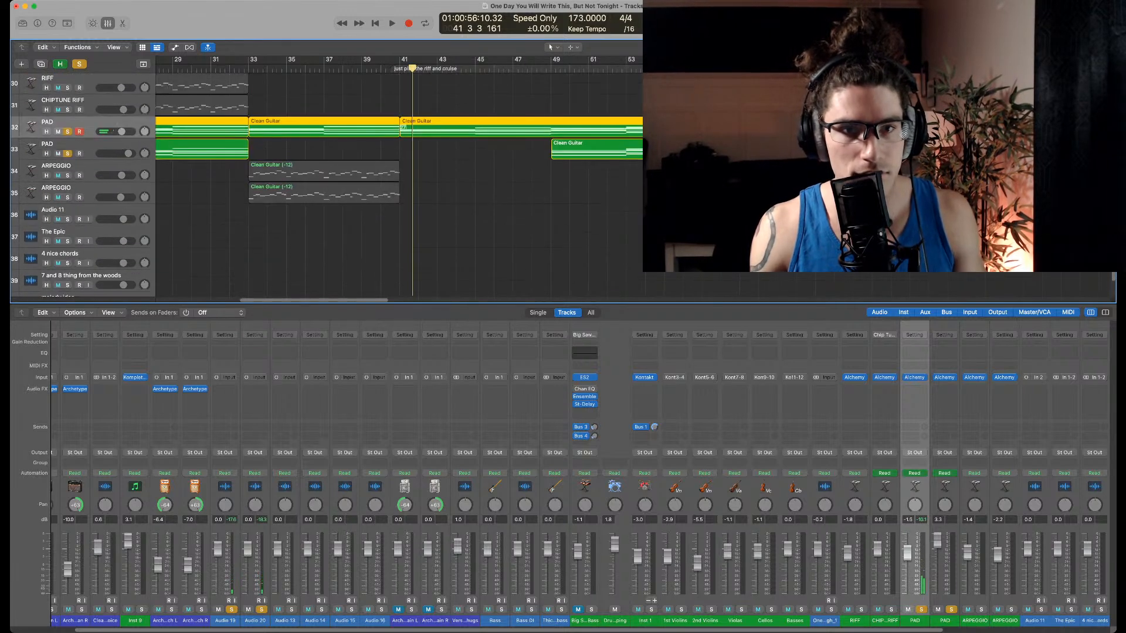
scroll(399, 182, up, 10)
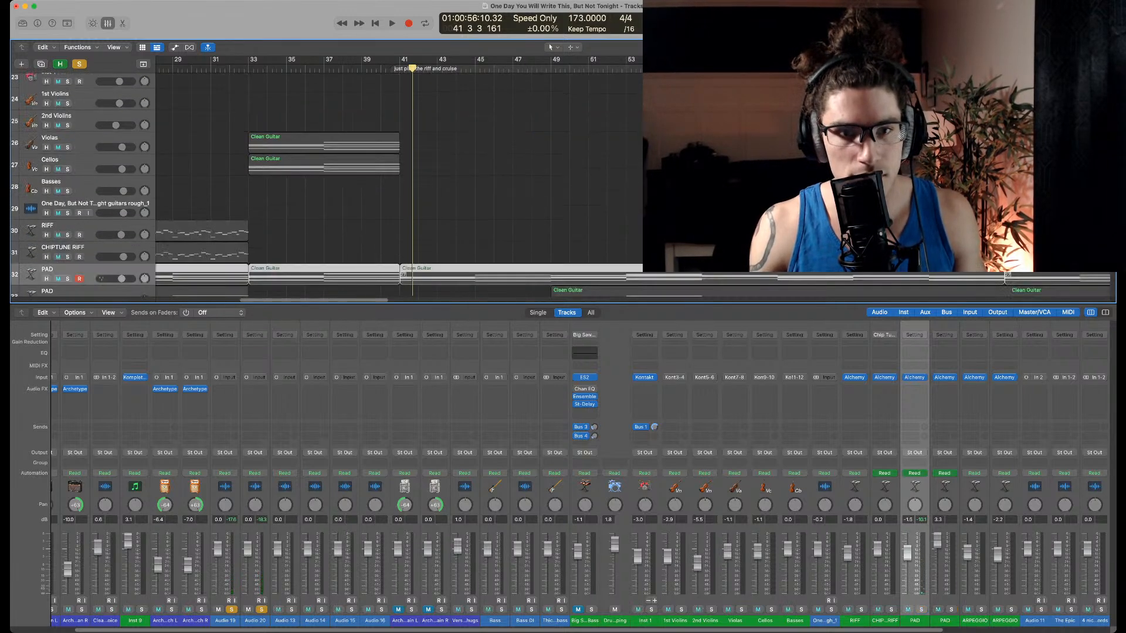
key(space)
scroll(399, 182, up, 2)
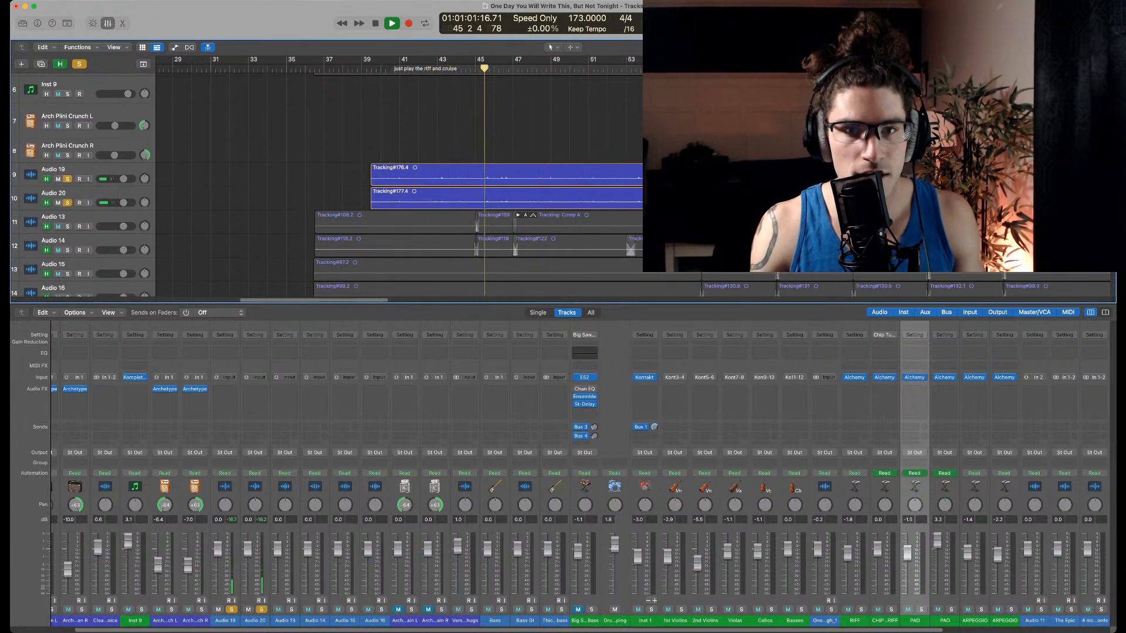
scroll(399, 182, up, 3)
key(space)
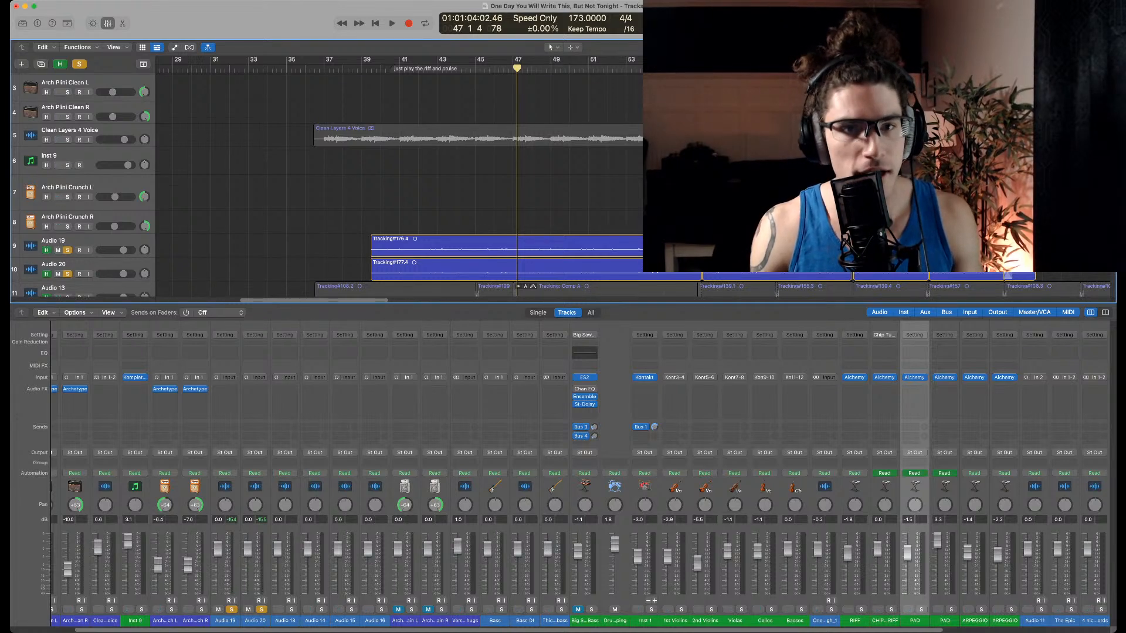
Clear the Audio 19 and Audio 20 solos, hide the extra tracks again and solo Verse Crunch Gtr Chugs
key(s)
key(h)
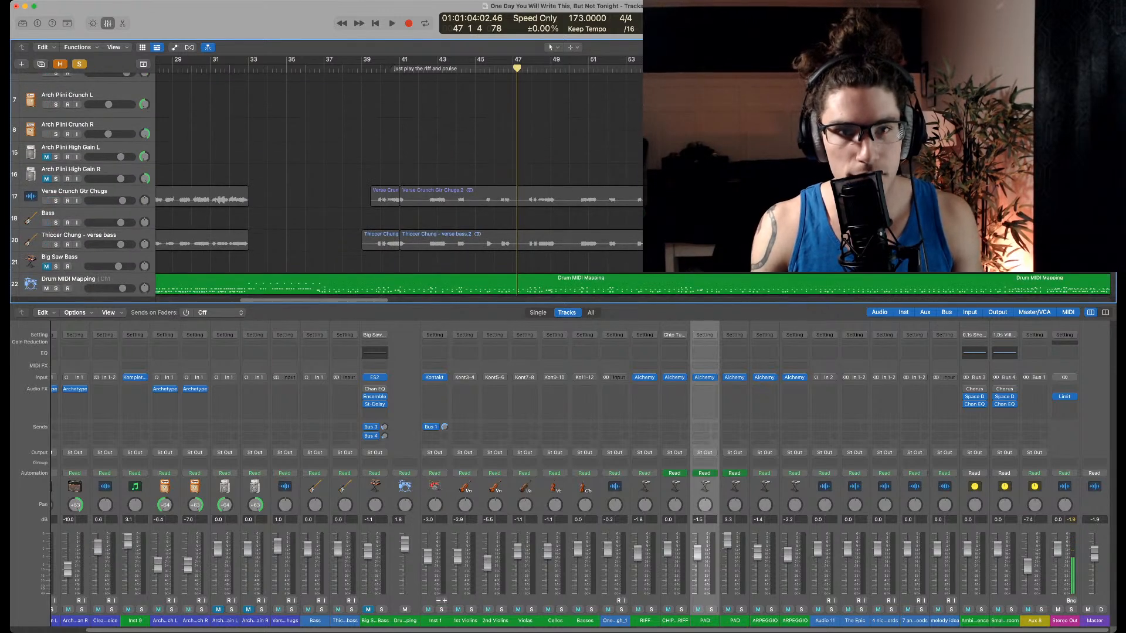
key(s)
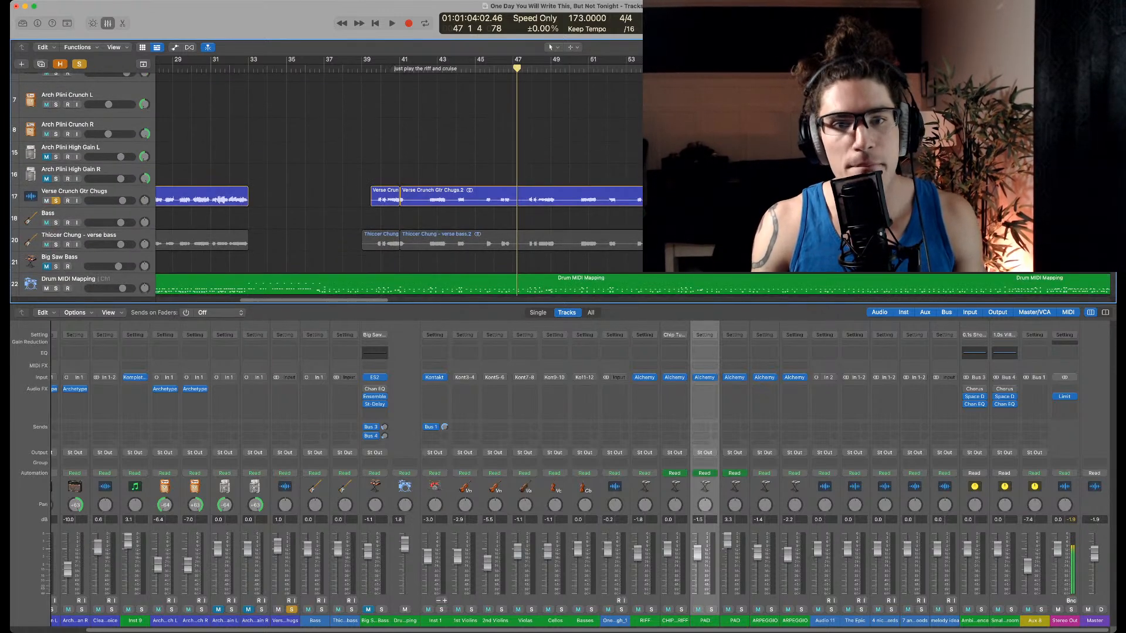
Select the Verse Crunch Gtr Chugs.2 region, play the soloed chugs from bar 42 and stop at bar 47
click(433, 166)
drag(494, 161, 390, 203)
click(388, 171)
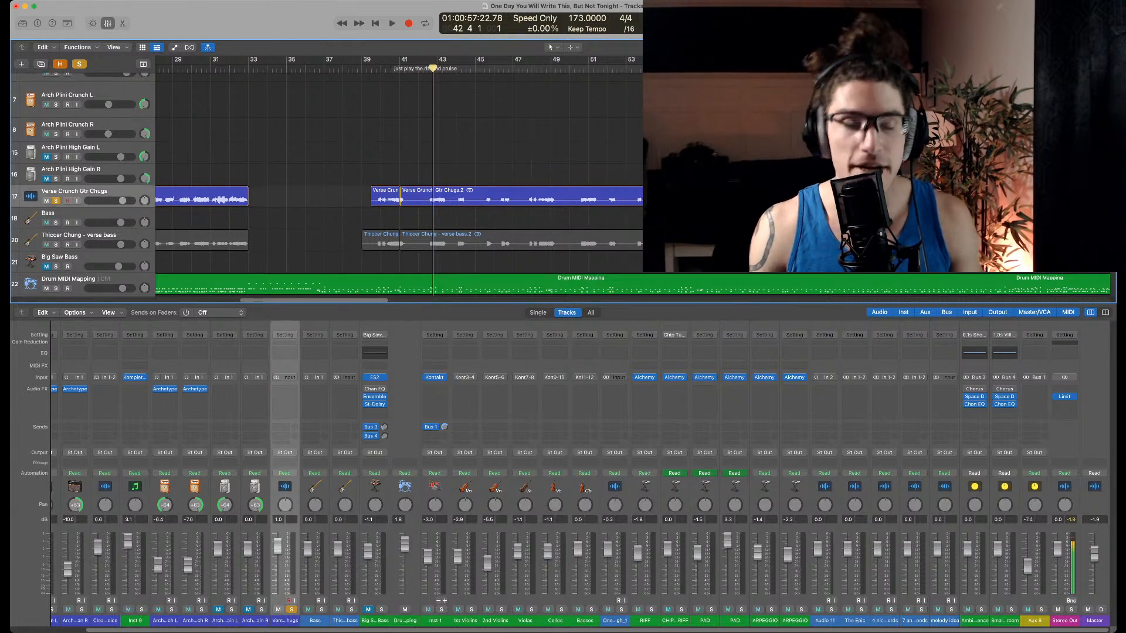
drag(423, 167, 447, 195)
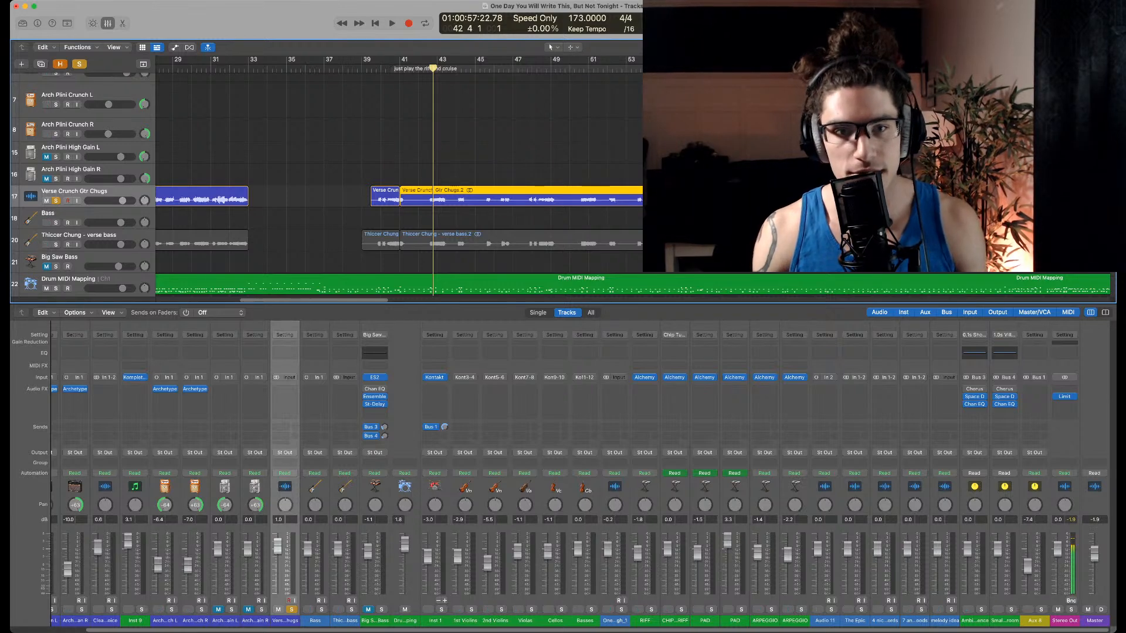
key(space)
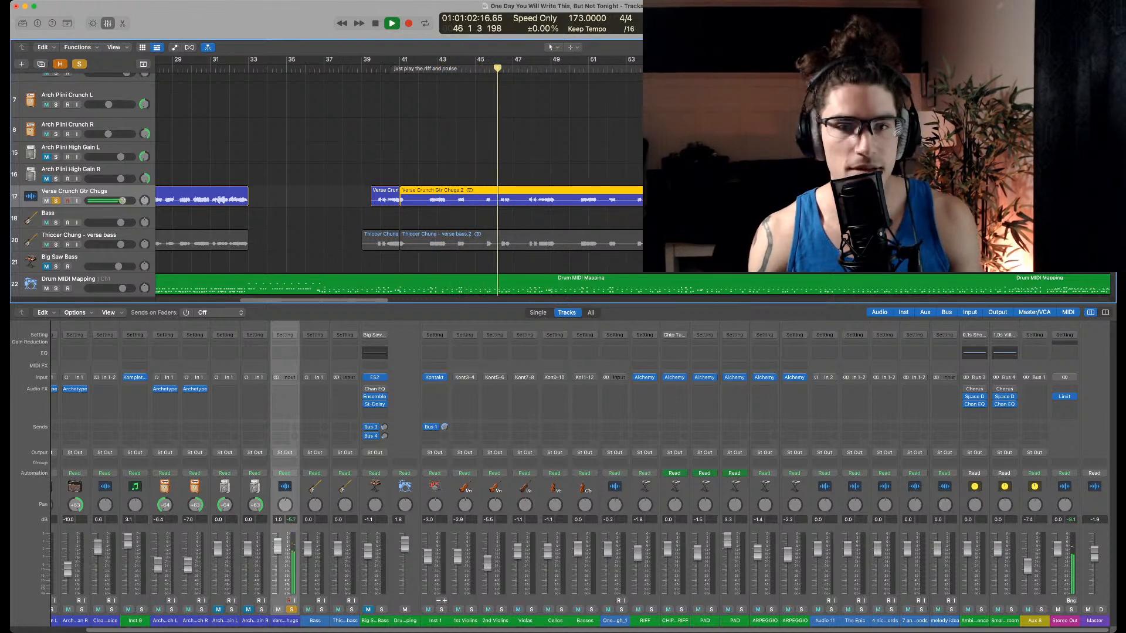
key(space)
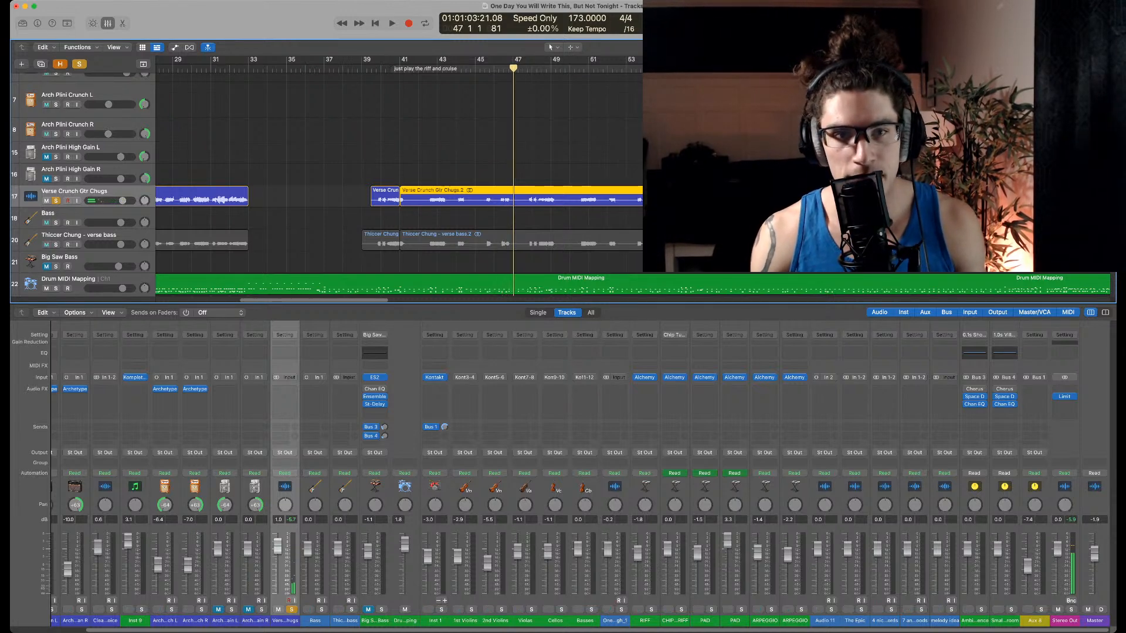
Clear the Verse Crunch Gtr Chugs solo and show a wider stretch of the timeline starting at bar 1
scroll(381, 176, up, 5)
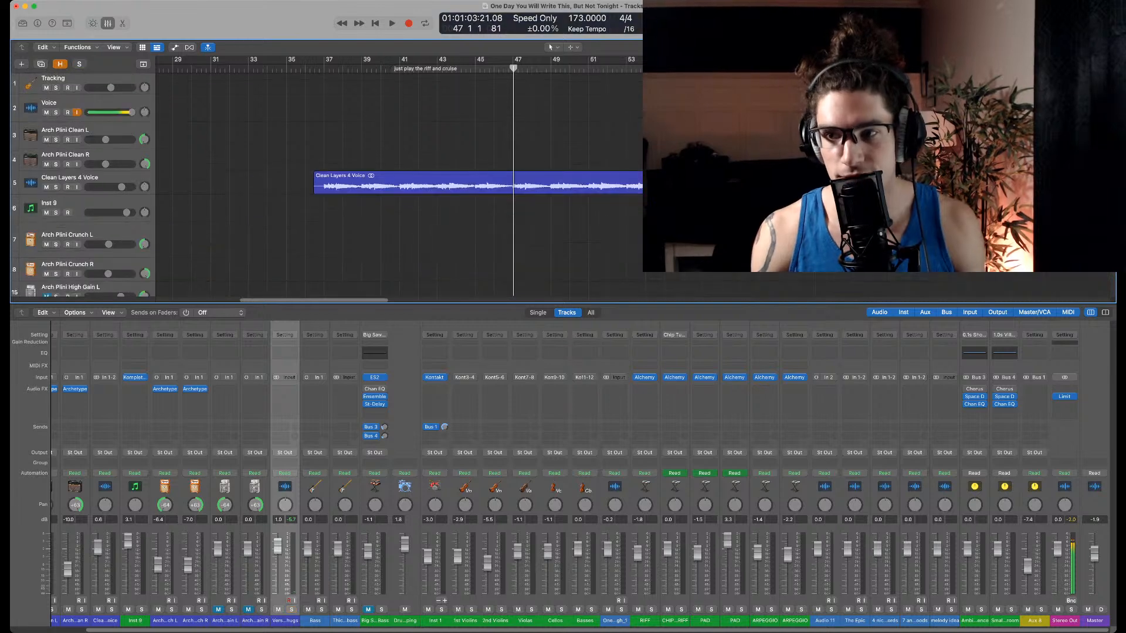
key(super+Tab)
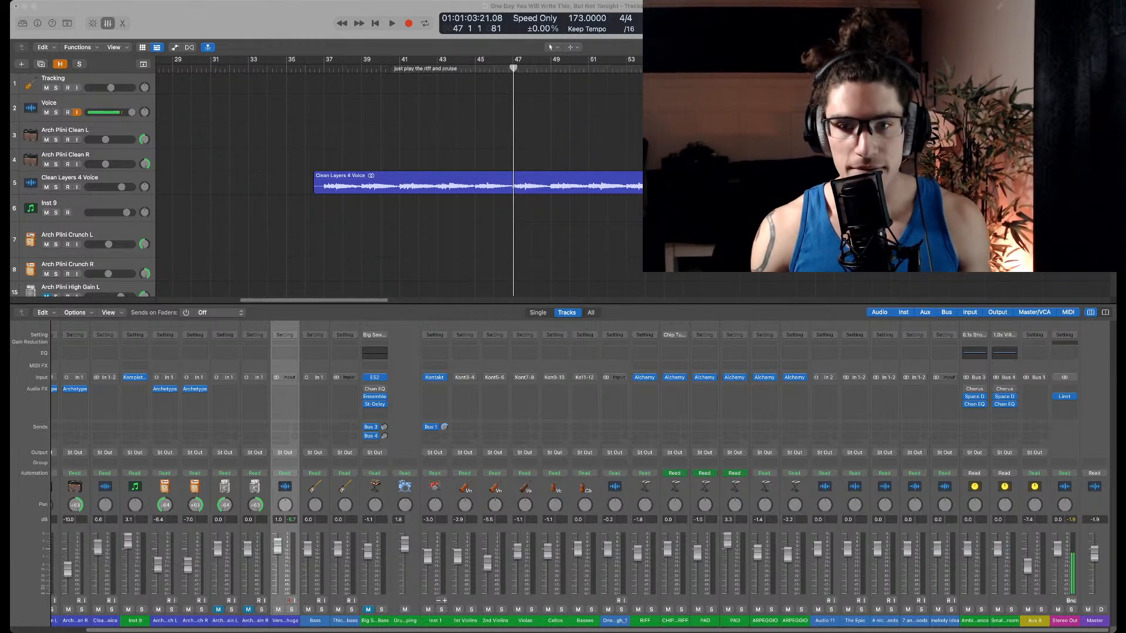
key(super+Tab)
key(super+Left)
key(super+Left)
key(super+Left)
key(super+Left)
key(super+Left)
key(super+Left)
key(super+Left)
key(super+Left)
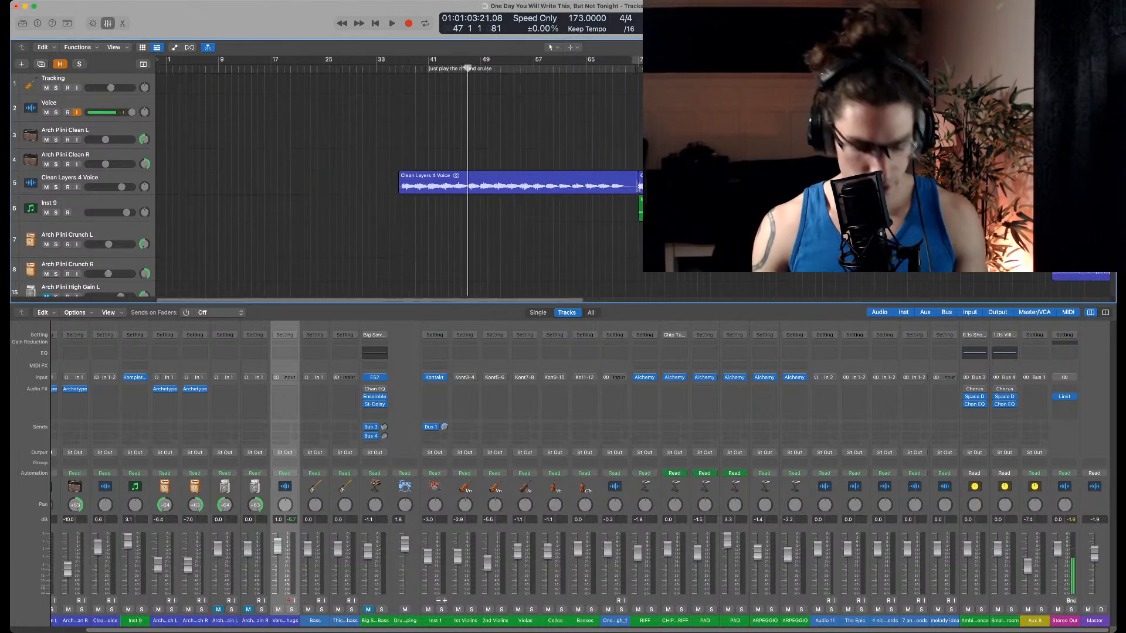
Hide the mixer and review the whole arrangement across all tracks down to melody idea
scroll(399, 182, down, 10)
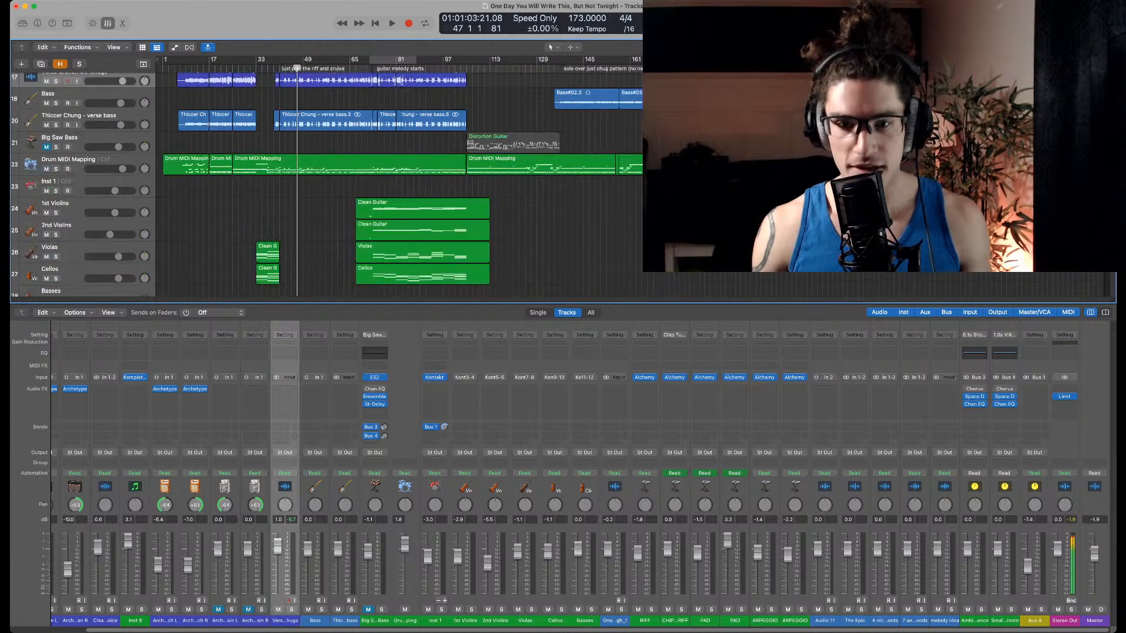
key(x)
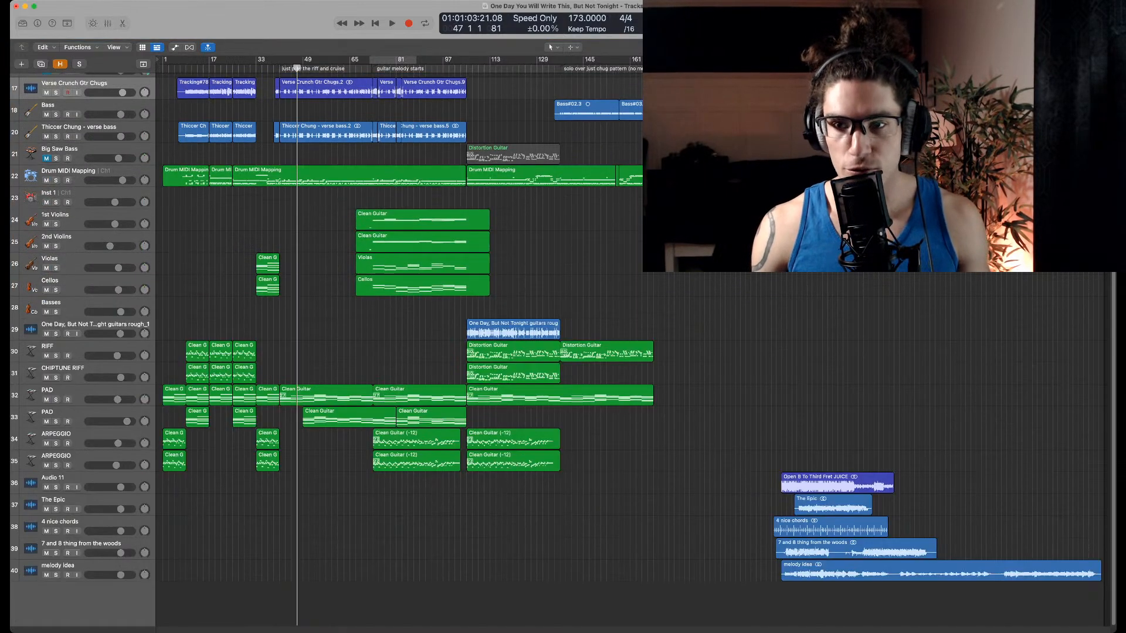
scroll(399, 346, up, 6)
scroll(398, 346, down, 6)
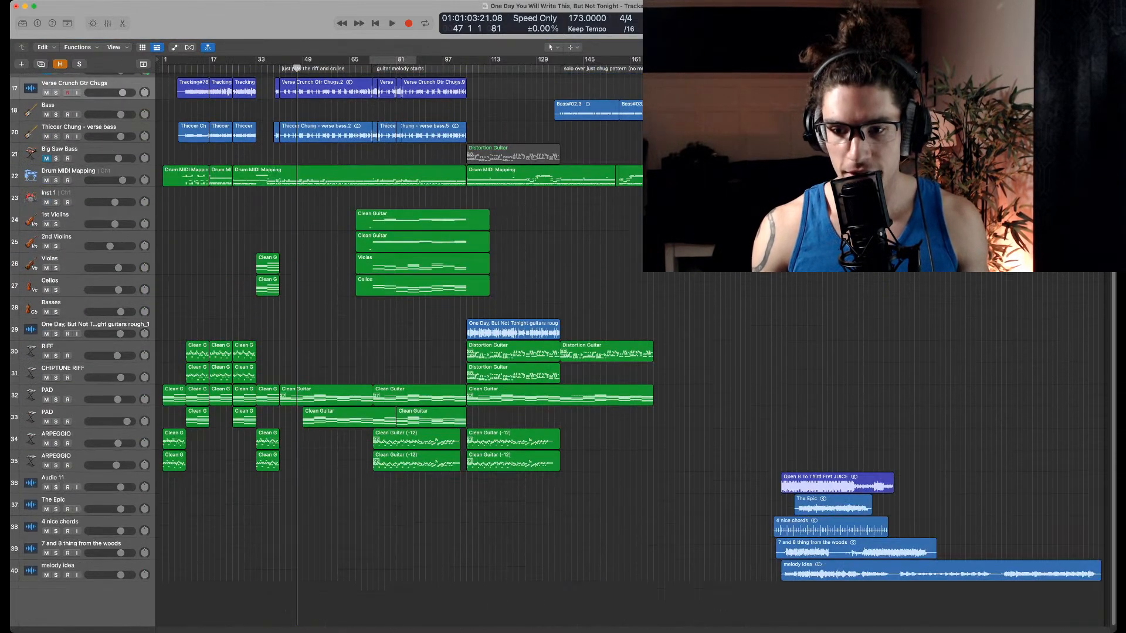
Place the playhead at bar 217 and examine the idea regions past the song's end, from Audio 11 to melody idea
click(776, 69)
key(super+Right)
key(super+Right)
key(super+Right)
key(super+Right)
key(super+Right)
key(super+Right)
key(super+Right)
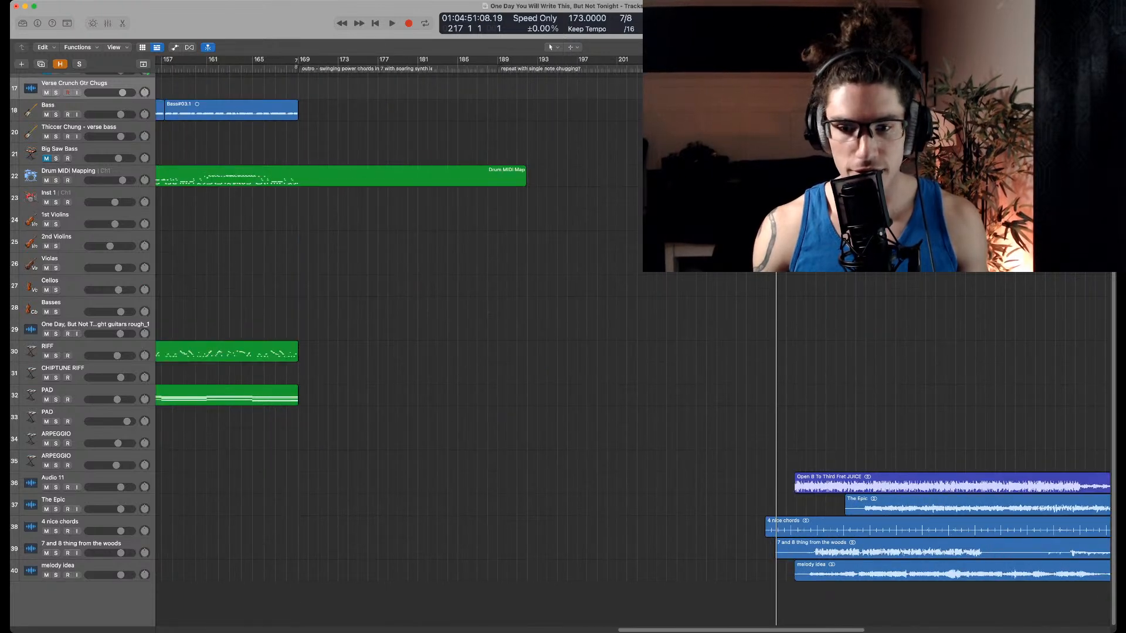
scroll(634, 352, right, 10)
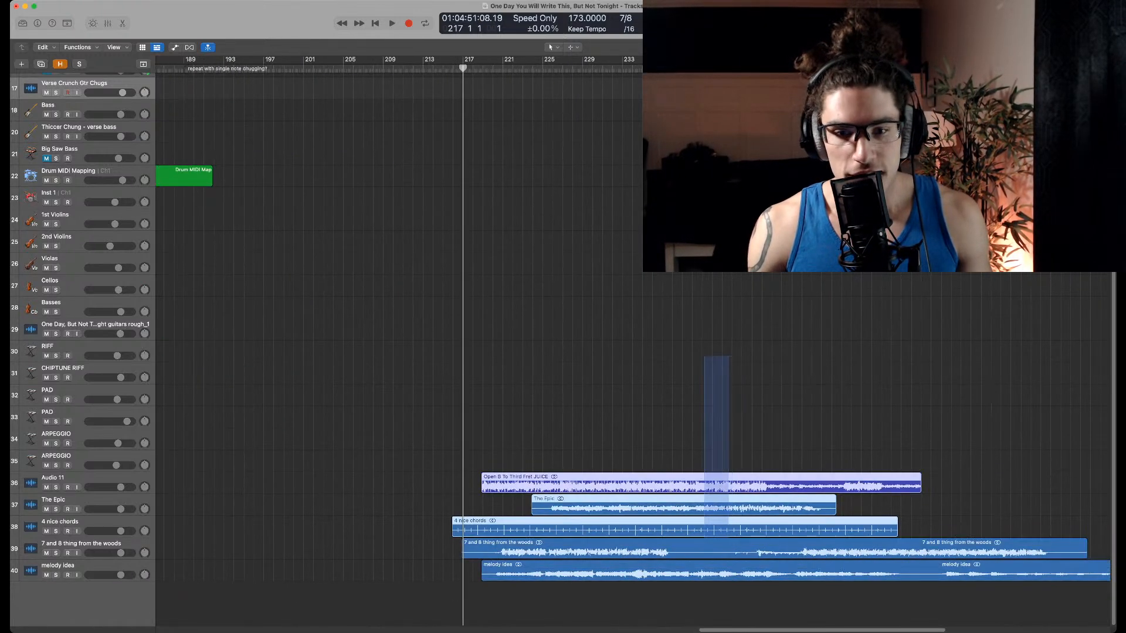
drag(729, 498, 729, 550)
click(729, 599)
key(super+Left)
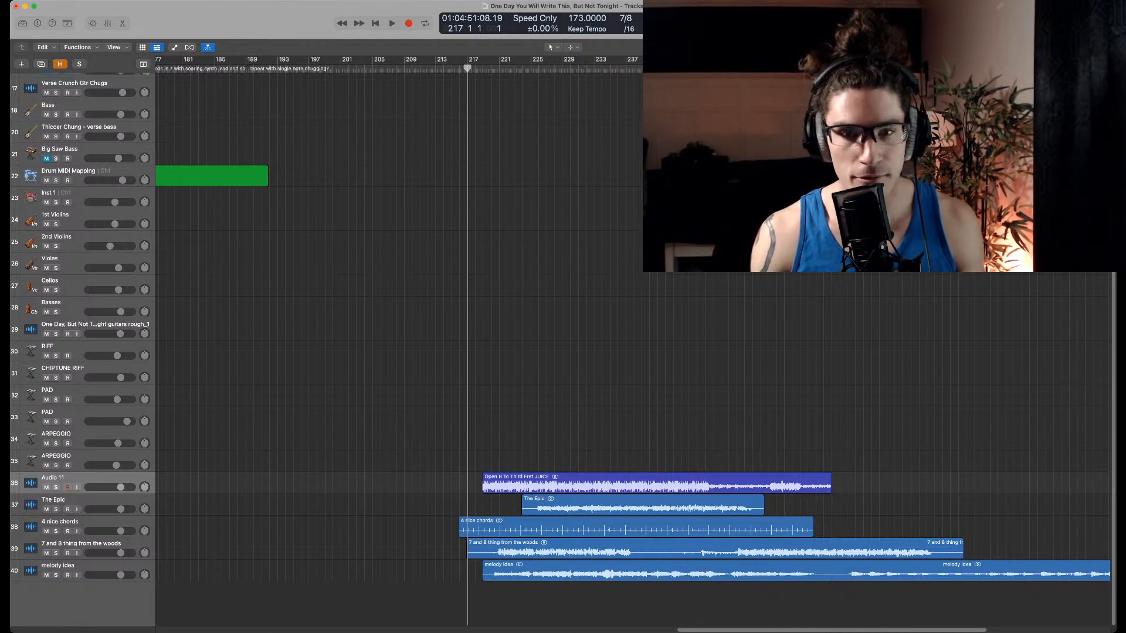
Return to the full arrangement, place the playhead at bar 85 and examine the "guitar melody starts" section
key(z)
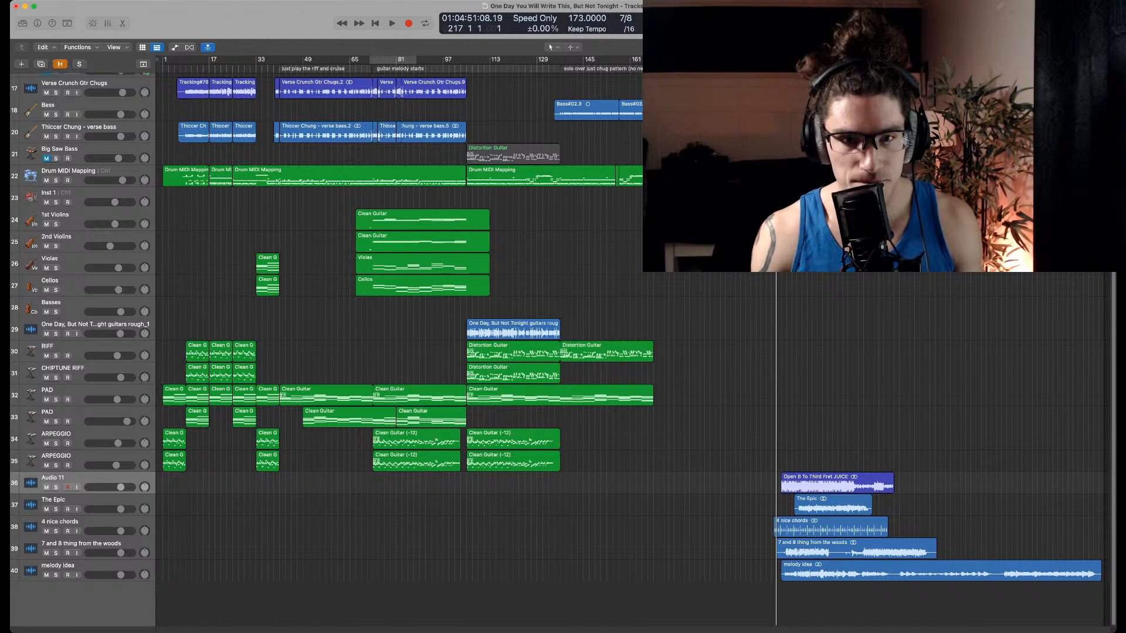
scroll(563, 352, up, 3)
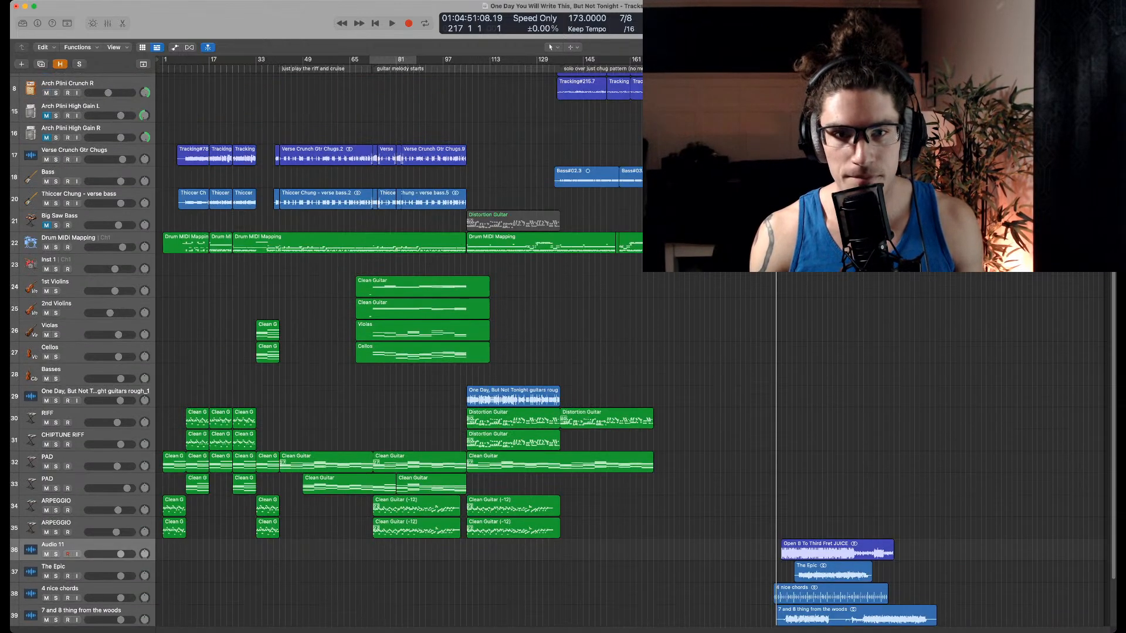
scroll(563, 352, up, 5)
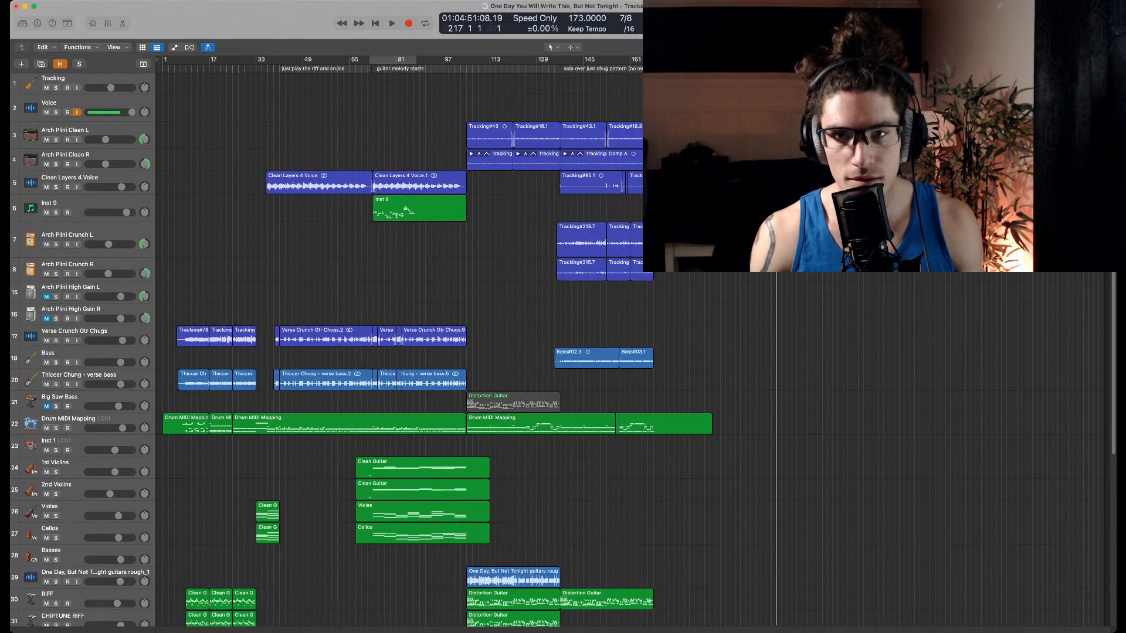
click(407, 64)
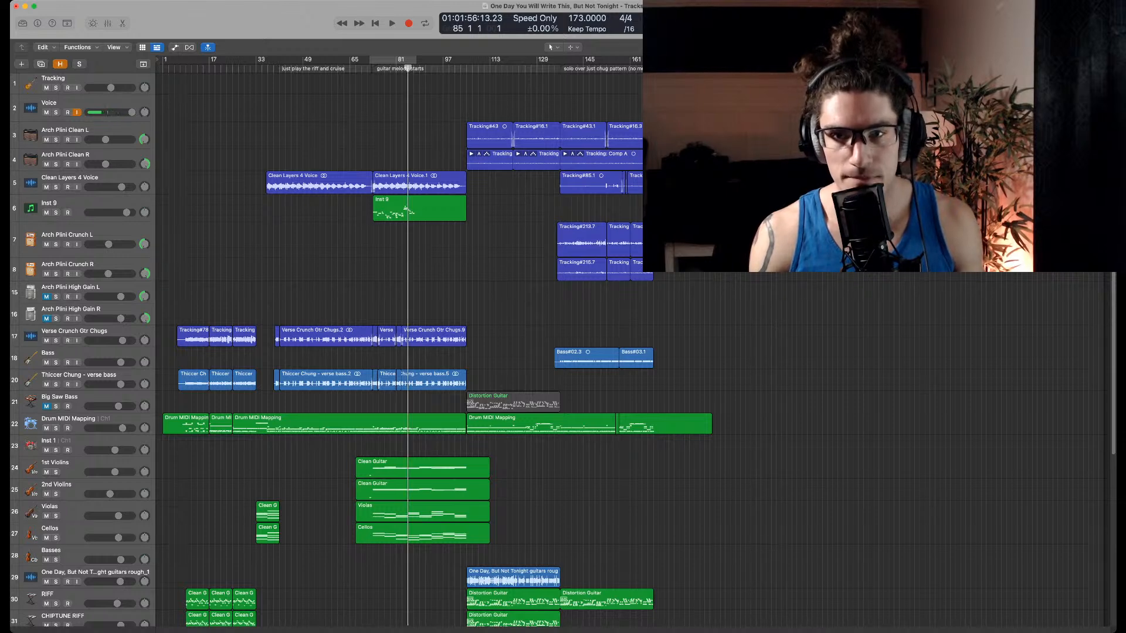
key(super+Right)
key(super+Right)
key(super+Right)
key(super+Right)
key(super+Right)
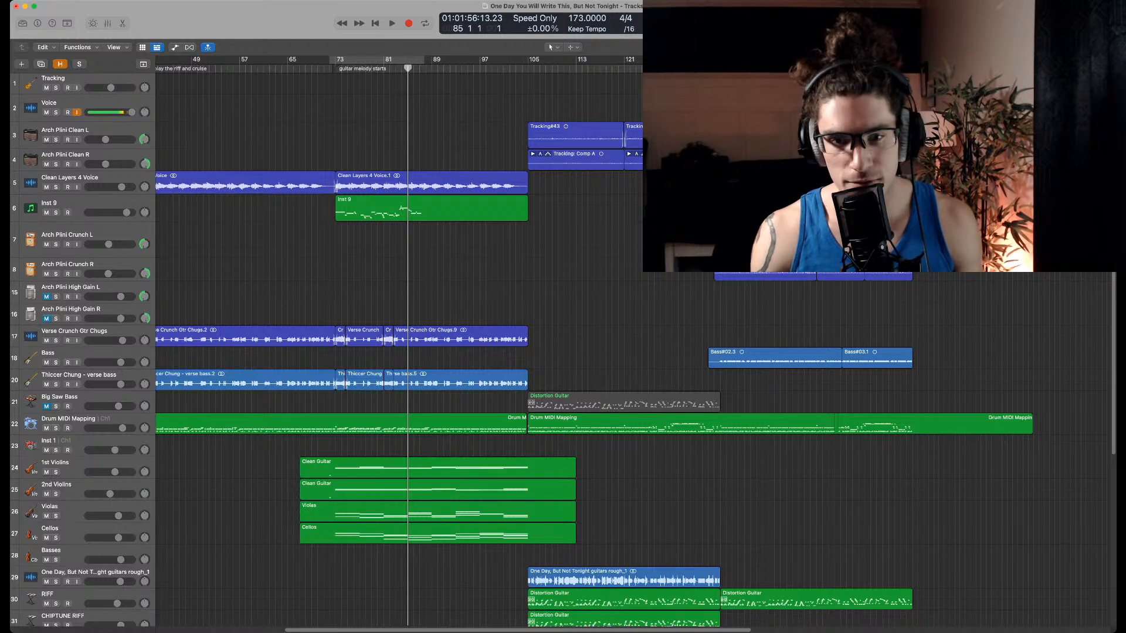
Unmute the Big Saw Bass track, place the playhead at bar 105 and select the track's Distortion Guitar region
key(super+Right)
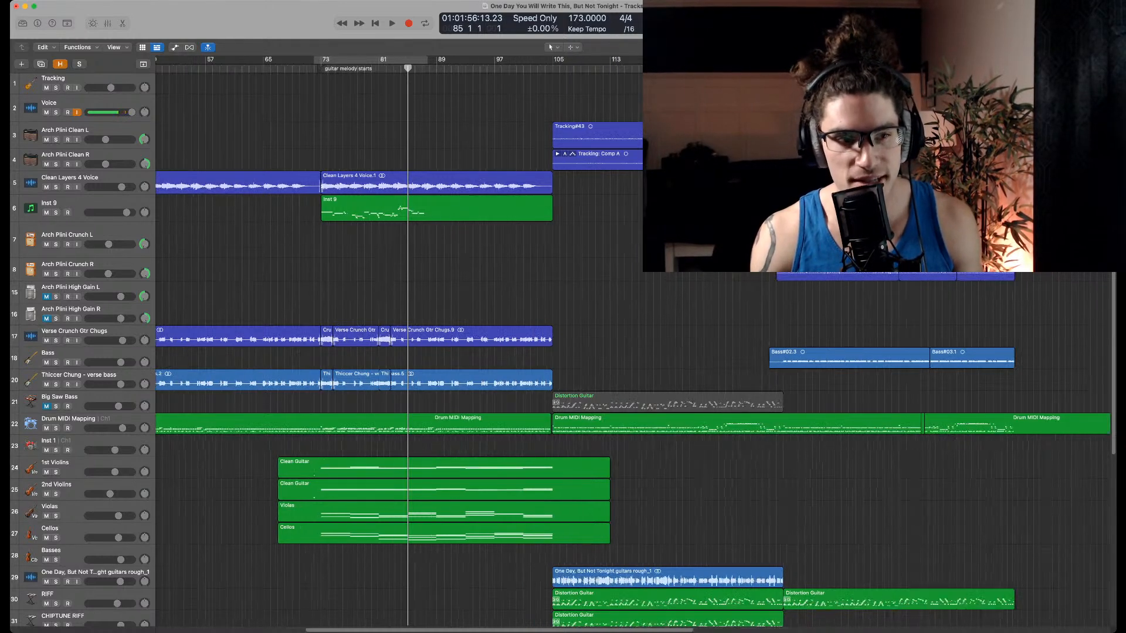
scroll(587, 352, down, 2)
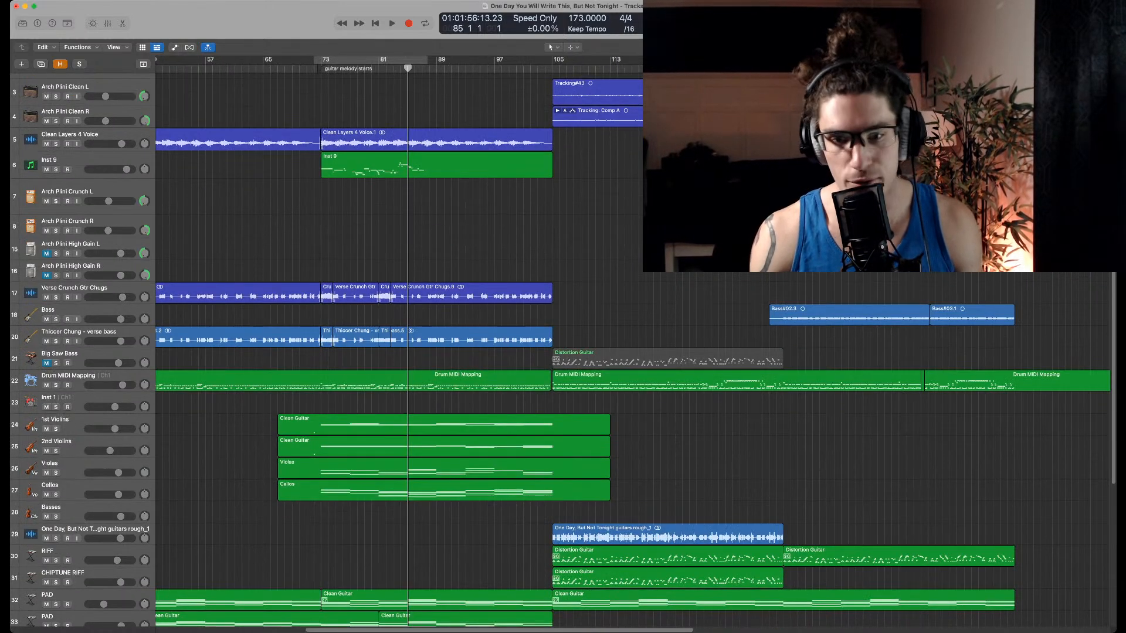
key(m)
click(552, 68)
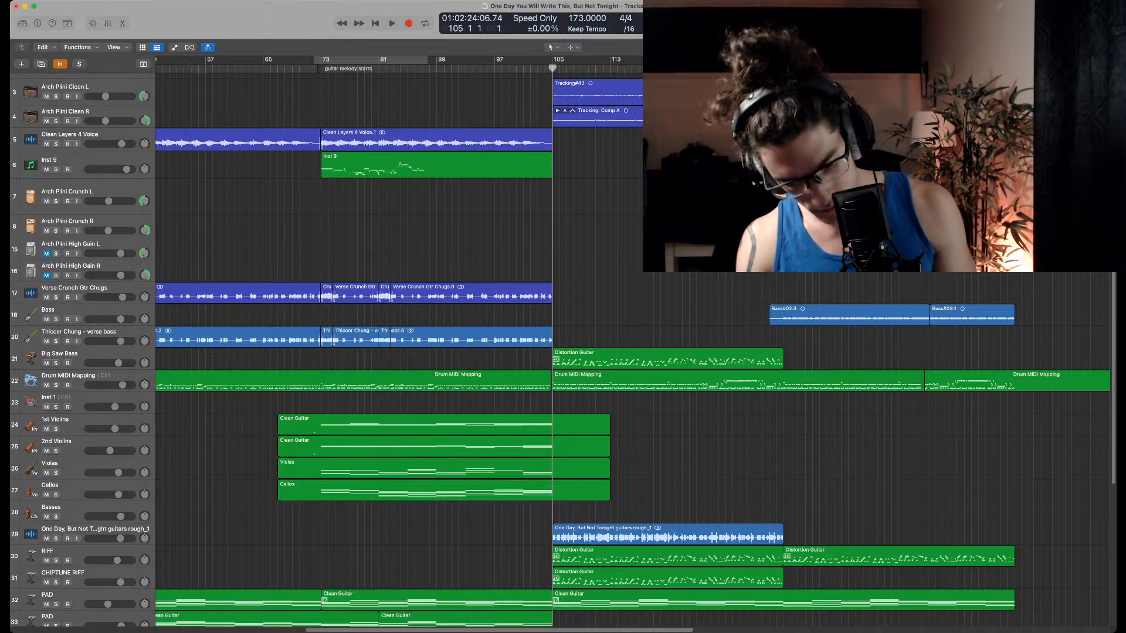
scroll(586, 352, down, 2)
click(610, 319)
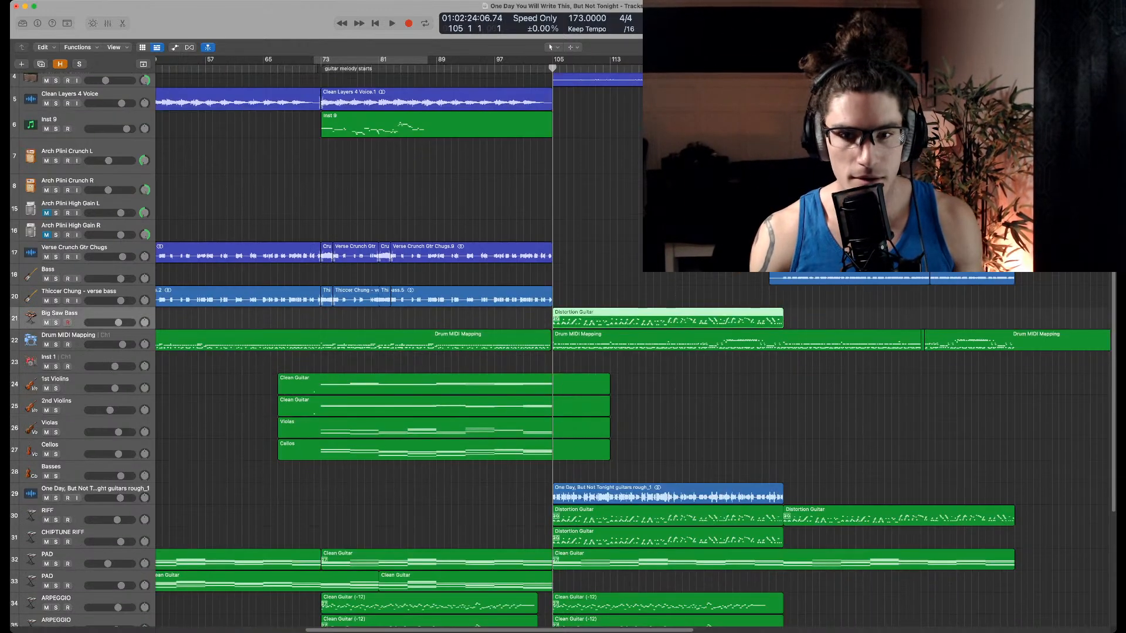
Show the Big Saw Bass Distortion Guitar region's notes in the Piano Roll and listen to the riff from bar 105 to bar 113
key(p)
key(space)
key(super+Right)
key(super+Right)
scroll(484, 412, left, 1)
click(484, 412)
scroll(484, 411, up, 1)
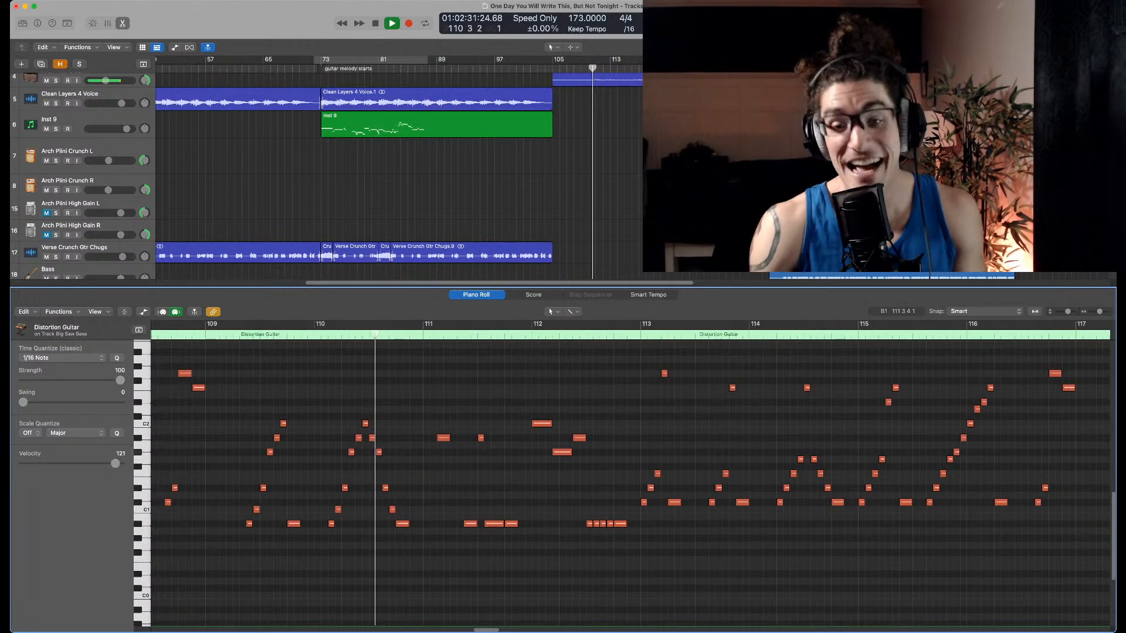
key(space)
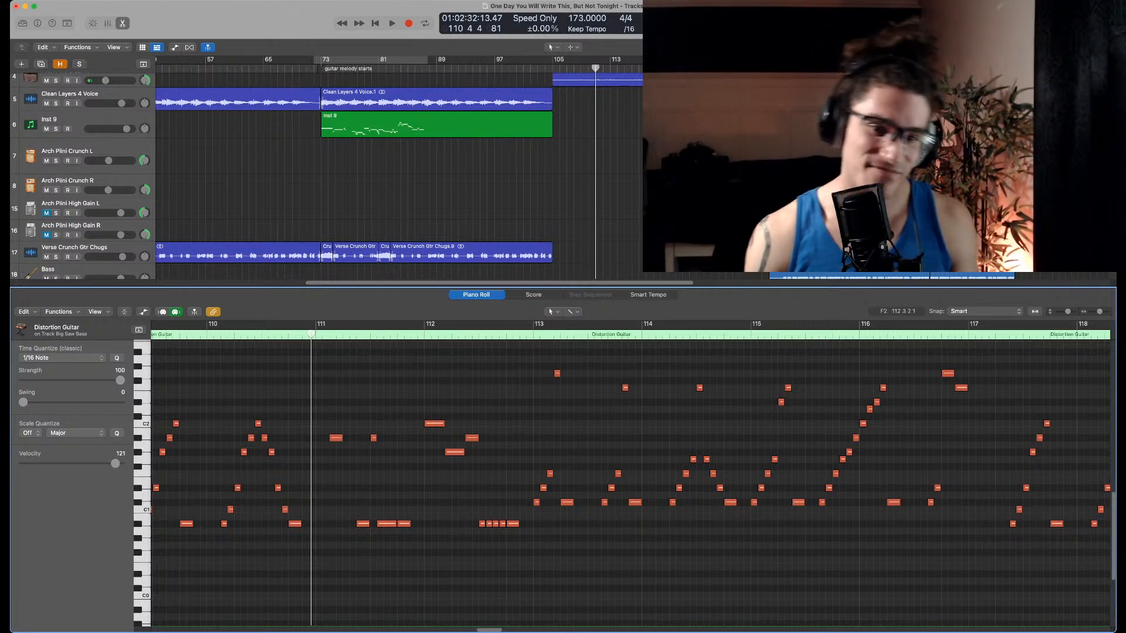
key(space)
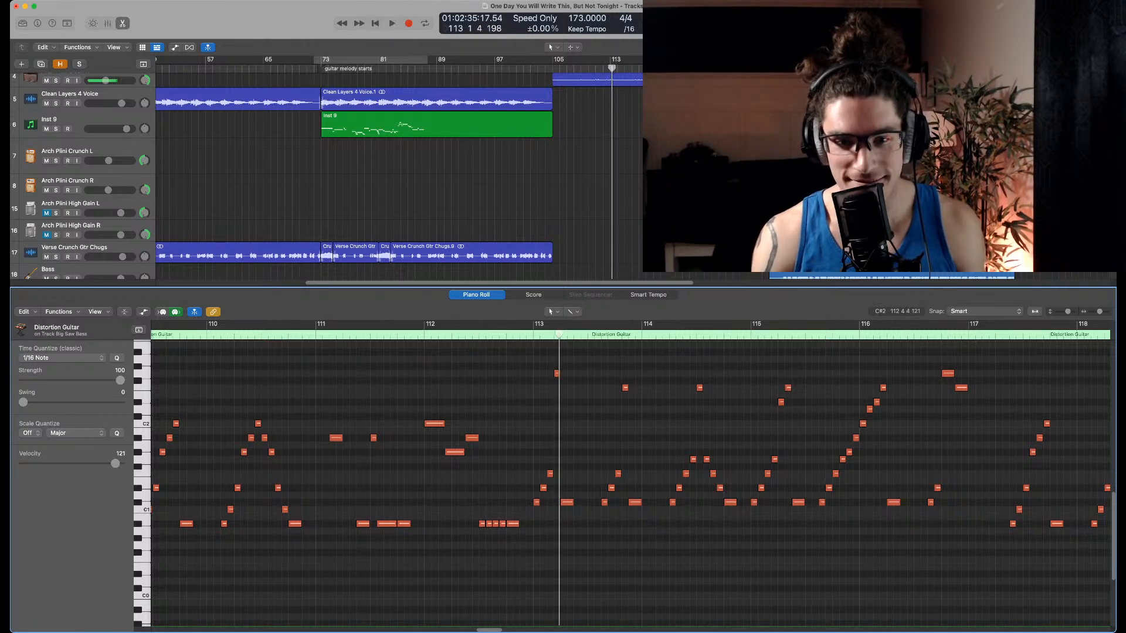
key(space)
Examine the riff's note pattern across bars 107 to 132 and close the note editor
scroll(538, 417, down, 1)
scroll(538, 417, right, 1)
scroll(522, 424, down, 4)
scroll(530, 428, left, 1)
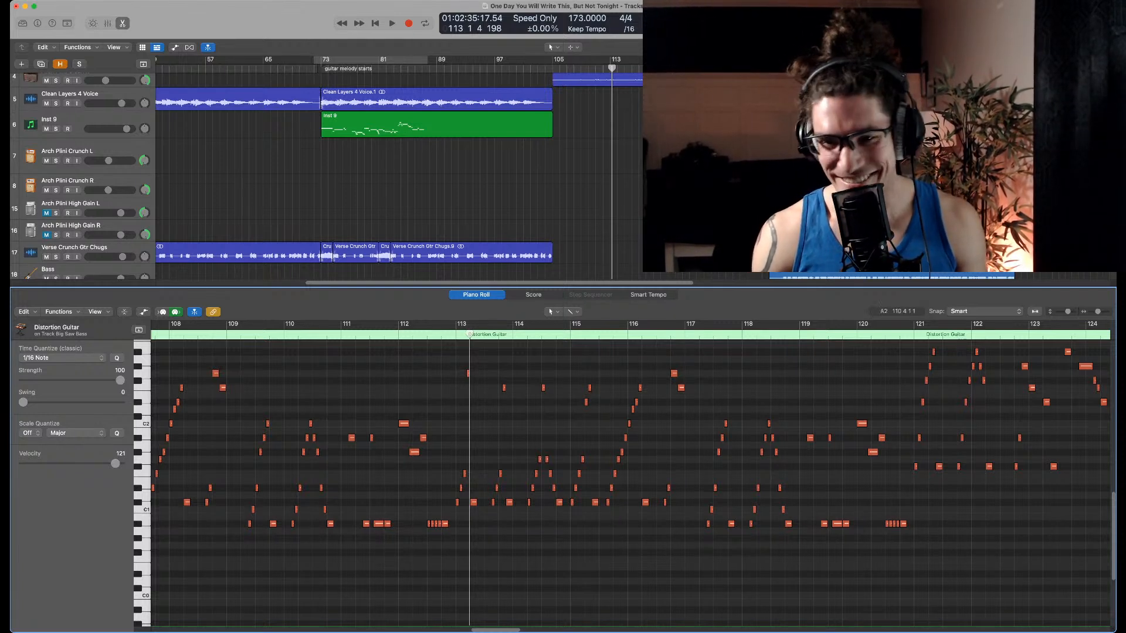
scroll(631, 478, down, 3)
scroll(630, 478, up, 2)
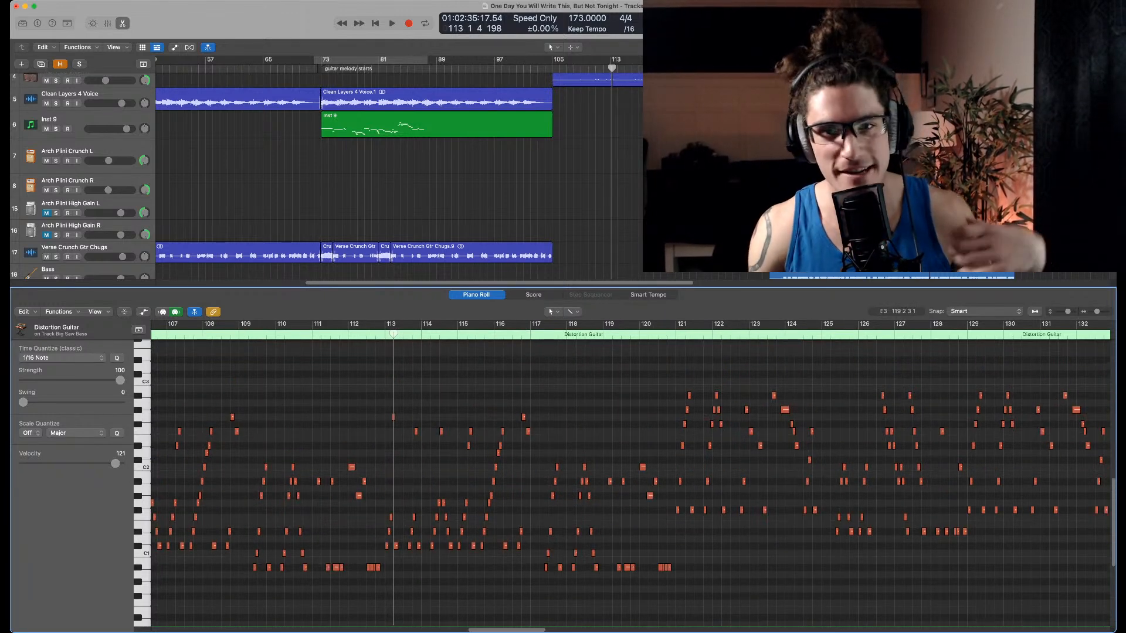
key(e)
click(674, 417)
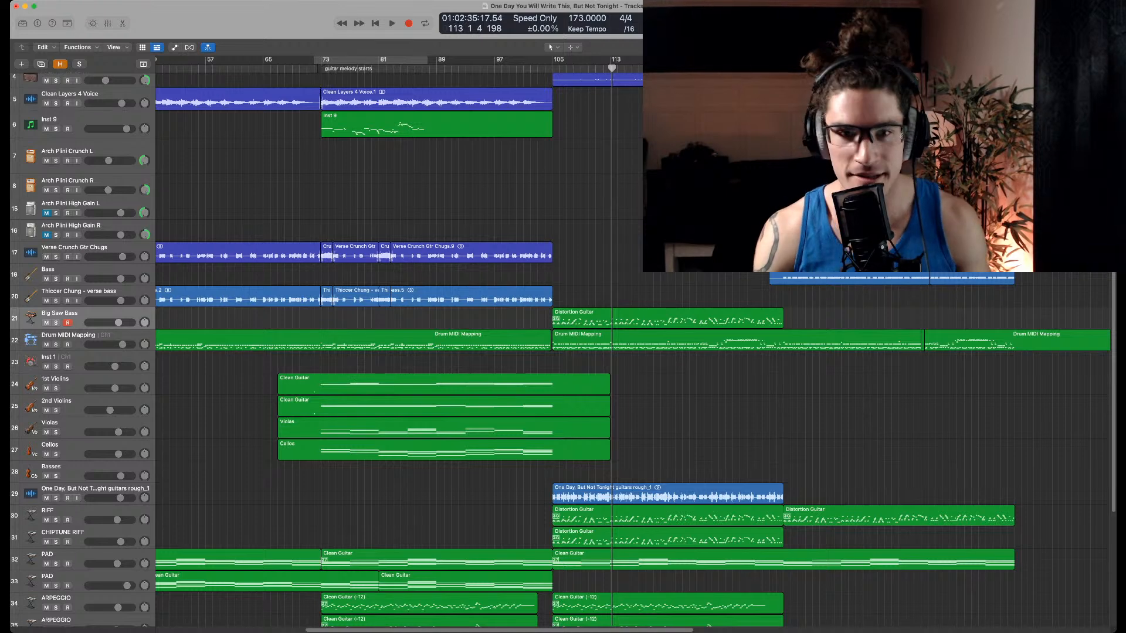
Play from the "guitar melody starts" marker at bar 73 with the Inst 9 region's notes shown in the Piano Roll
scroll(586, 352, up, 3)
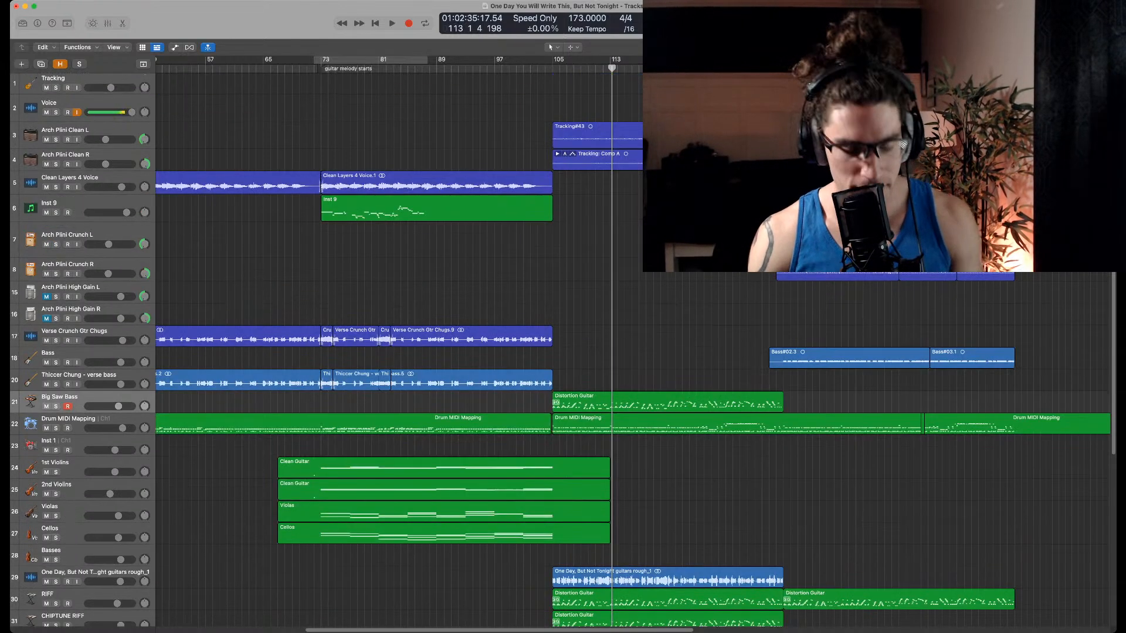
key(alt+comma)
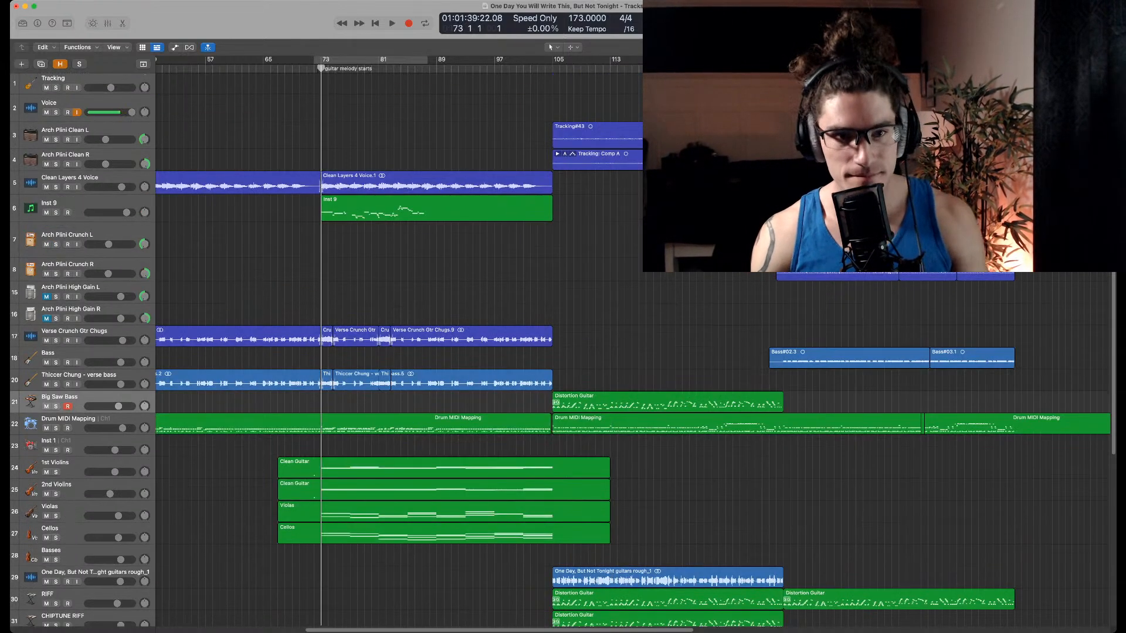
click(437, 209)
key(space)
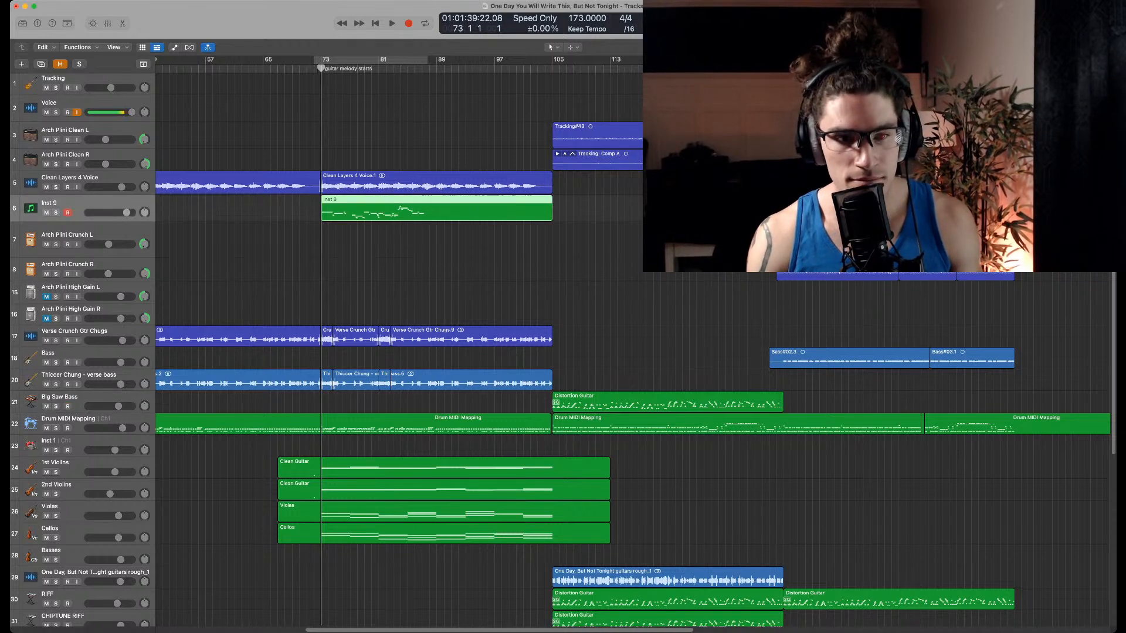
key(e)
scroll(437, 208, down, 1)
scroll(331, 410, up, 3)
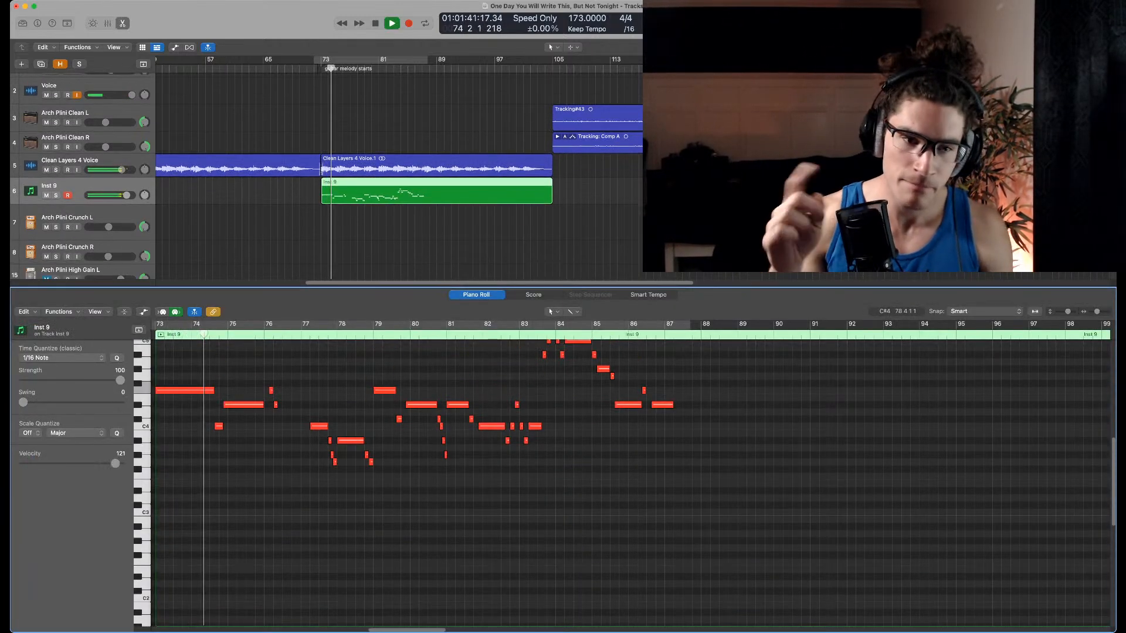
Follow the Inst 9 melody's notes during playback up to its last note in bar 87
key(super+Right)
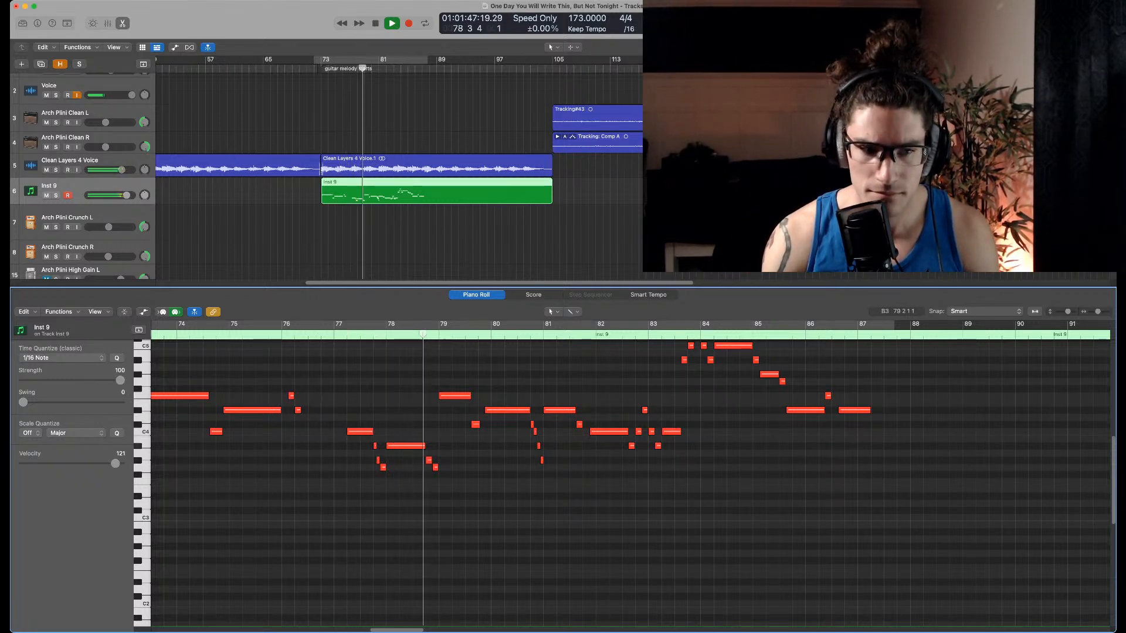
scroll(610, 487, up, 3)
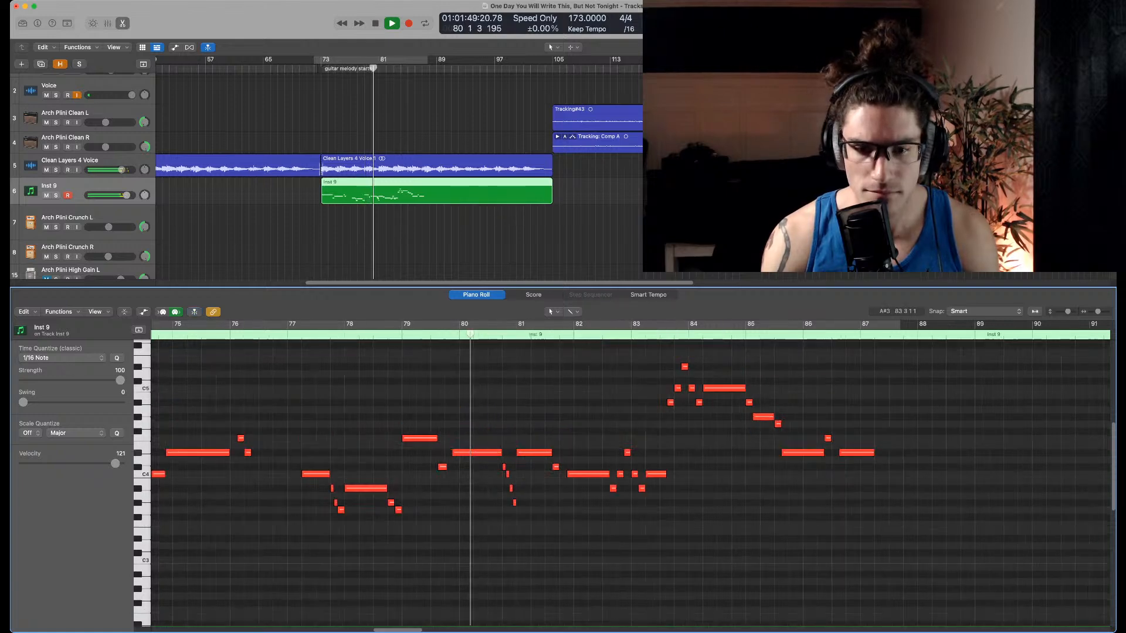
scroll(636, 489, down, 5)
scroll(637, 489, up, 5)
scroll(622, 492, right, 4)
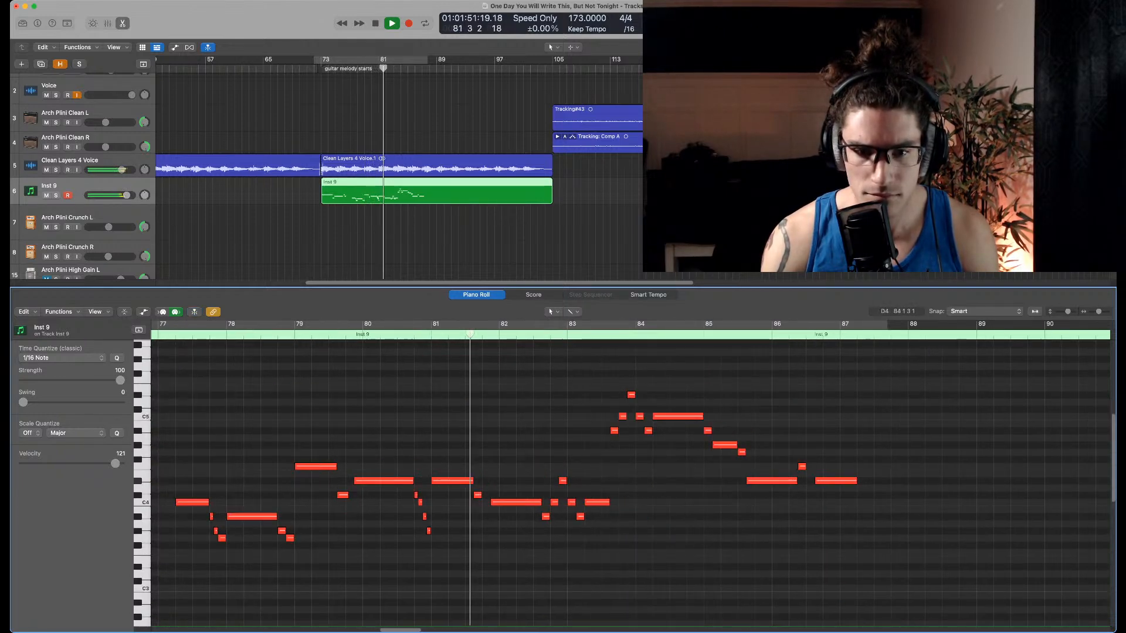
scroll(602, 494, up, 4)
scroll(602, 494, right, 3)
scroll(603, 494, right, 4)
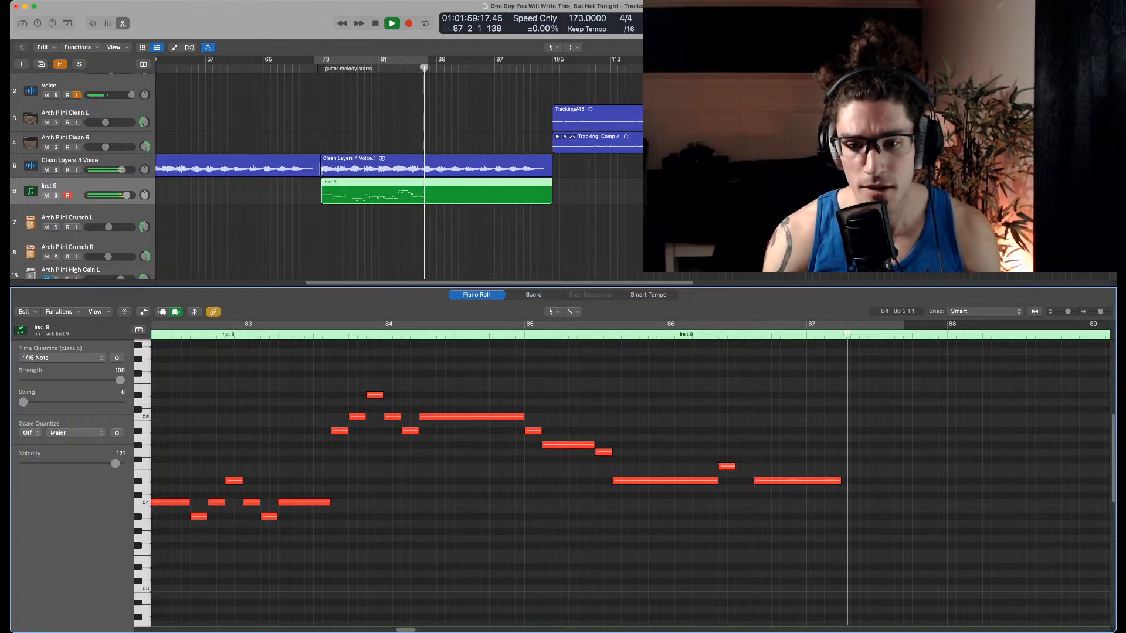
Set a cycle range from bar 86 to bar 89 and listen to the end of the Inst 9 melody
key(space)
click(357, 334)
drag(357, 324, 780, 323)
key(space)
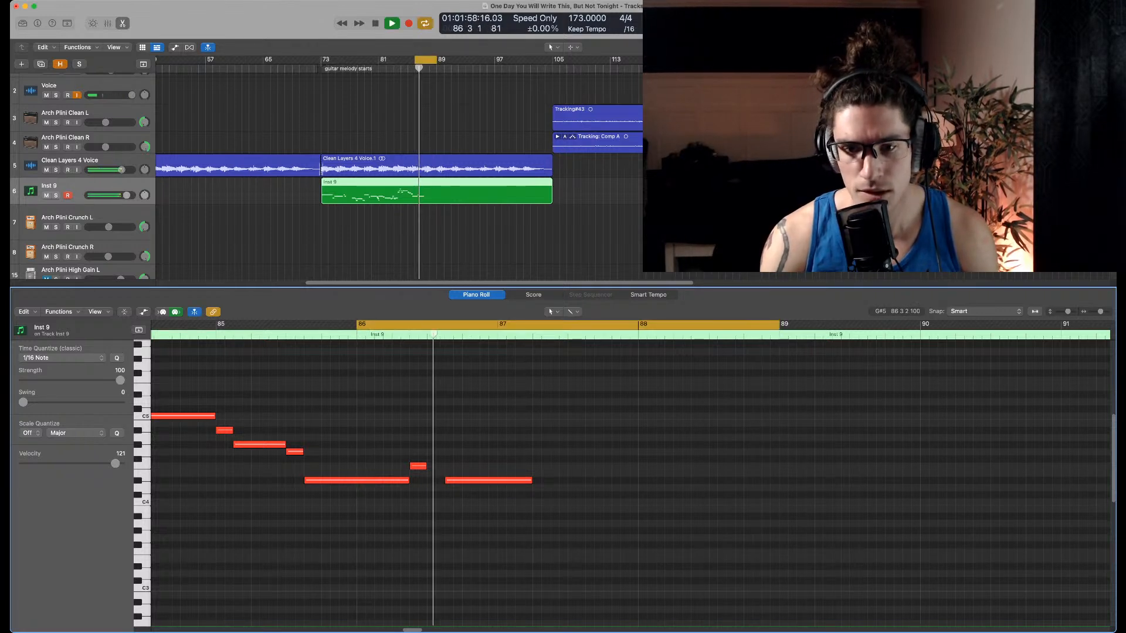
key(space)
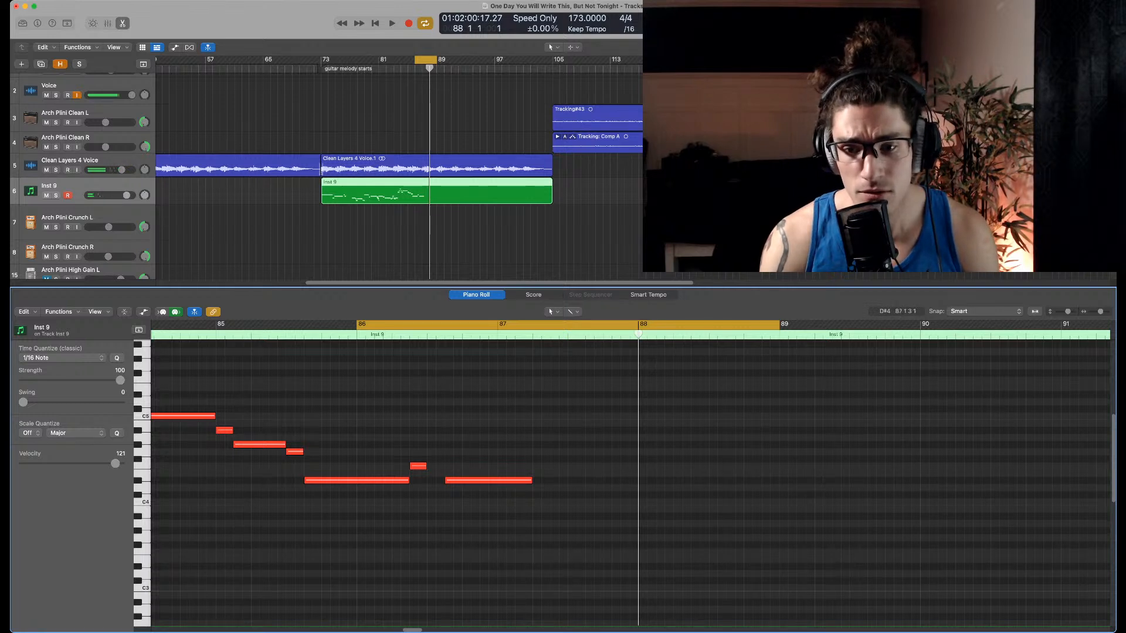
Add three rising eighth notes, C#4, D#4 and G#4, from the start of bar 88 and play them back
click(489, 481)
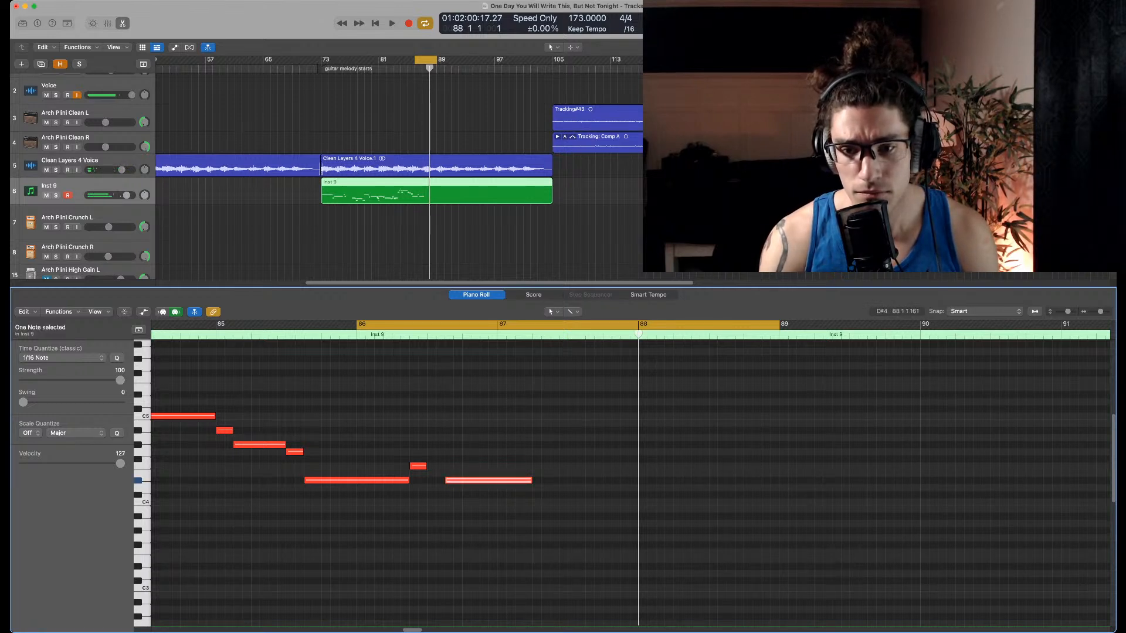
key(super+v)
drag(726, 481, 648, 495)
super+click(661, 481)
super+click(678, 445)
key(space)
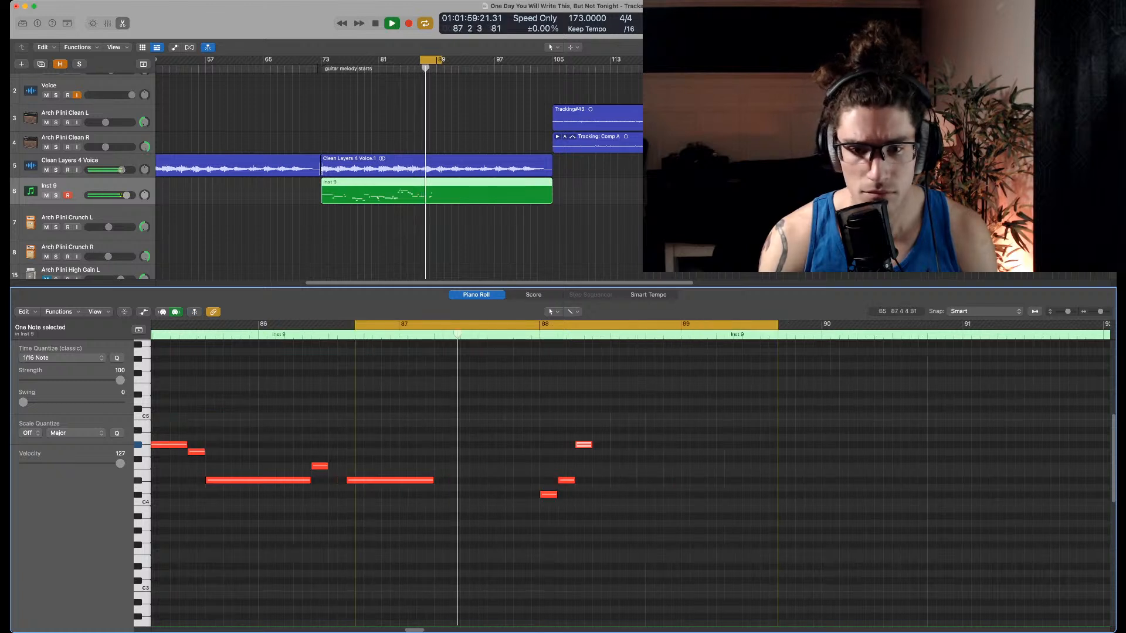
Move the C#4 note an eighth earlier, ahead of bar 88, and shift the cycle range to start just after bar 87 for playback
key(space)
drag(528, 388, 534, 495)
drag(528, 495, 531, 495)
drag(588, 430, 567, 481)
click(503, 346)
drag(509, 324, 552, 324)
key(space)
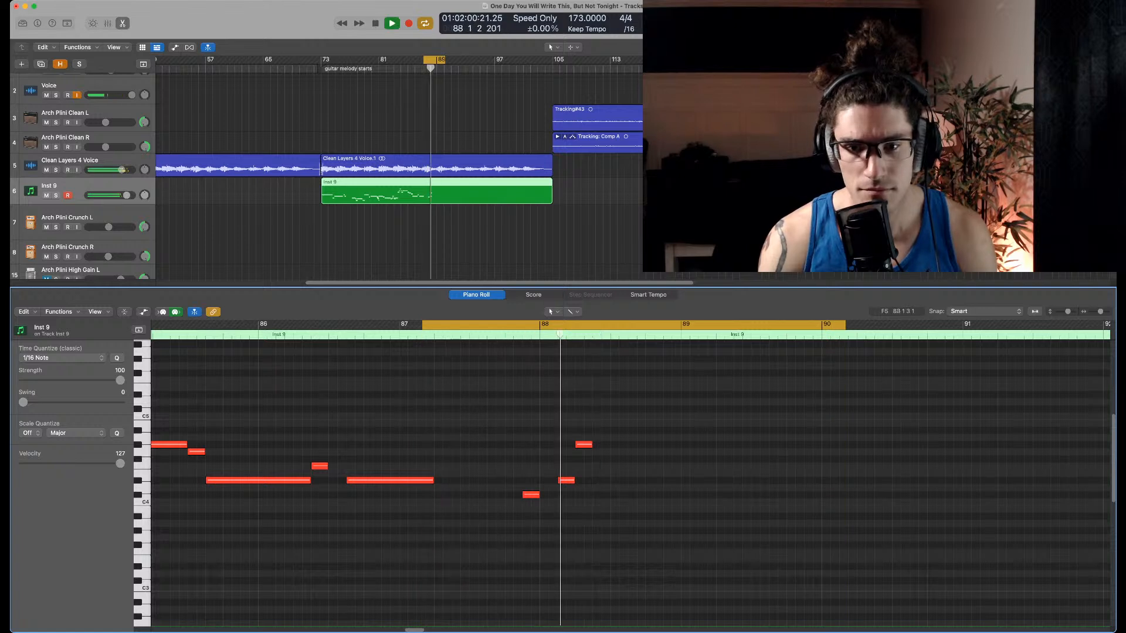
Move the new G#4 note in bar 88 an eighth later, lengthen it to a dotted quarter and audition the phrase
key(space)
drag(584, 444, 601, 444)
key(space)
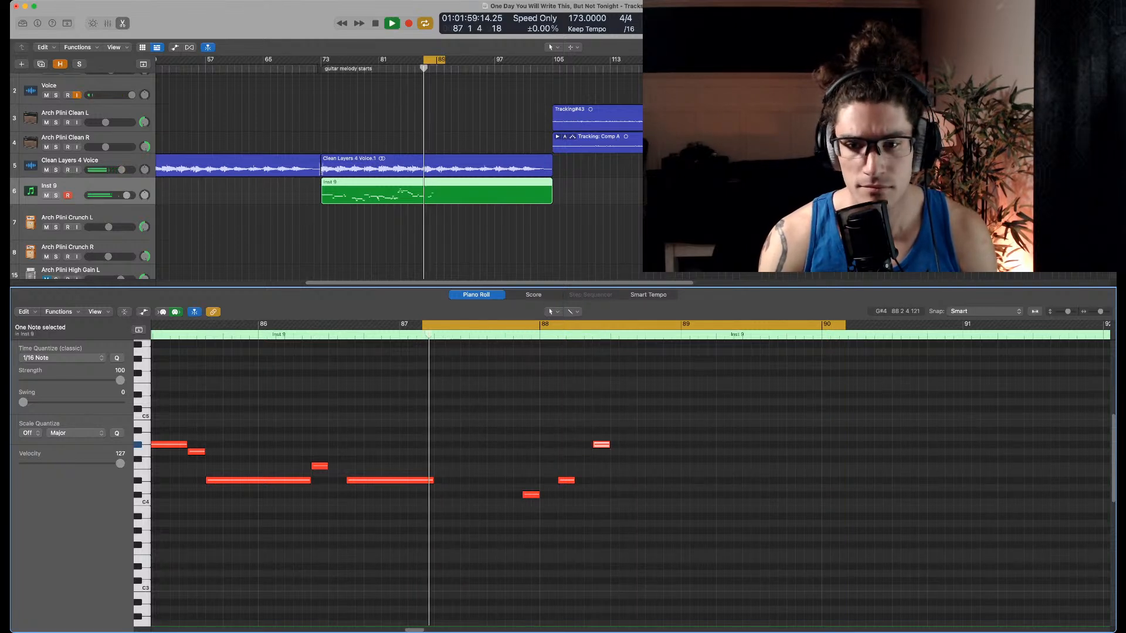
key(space)
drag(608, 445, 645, 445)
key(space)
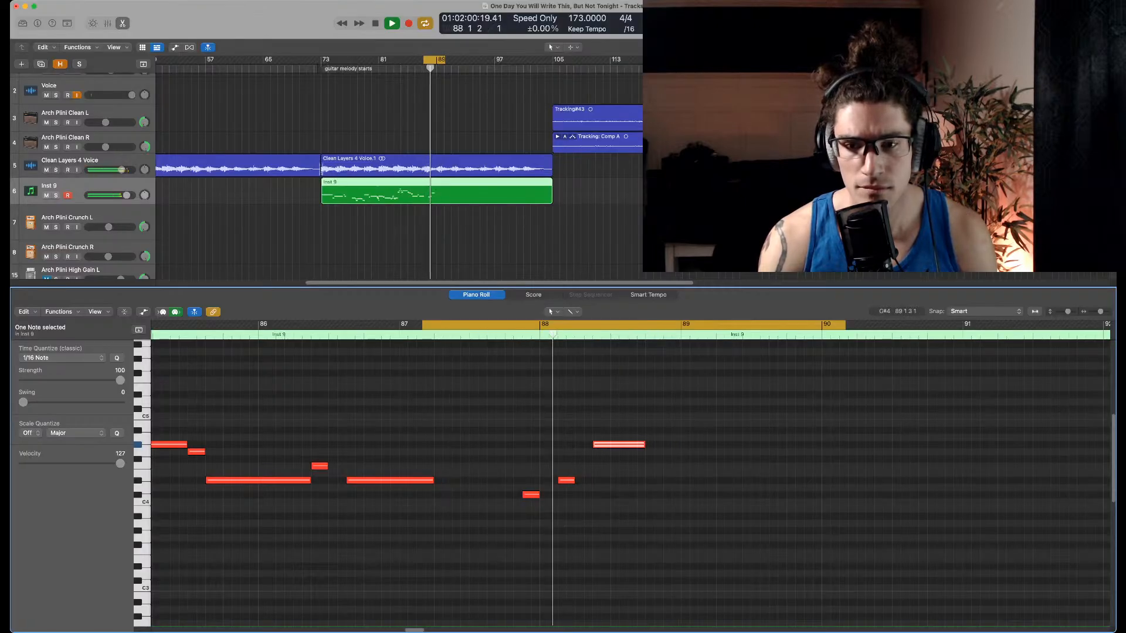
Add a descending run of sixteenth notes, G#4, G4, F4 and D#4, leading into bar 89 and play it back
key(super+shift+a)
key(space)
mouse_move(654, 444)
mouse_down()
mouse_move(686, 444)
mouse_move(657, 453)
mouse_up()
key(super+Right)
click(669, 466)
click(679, 480)
key(space)
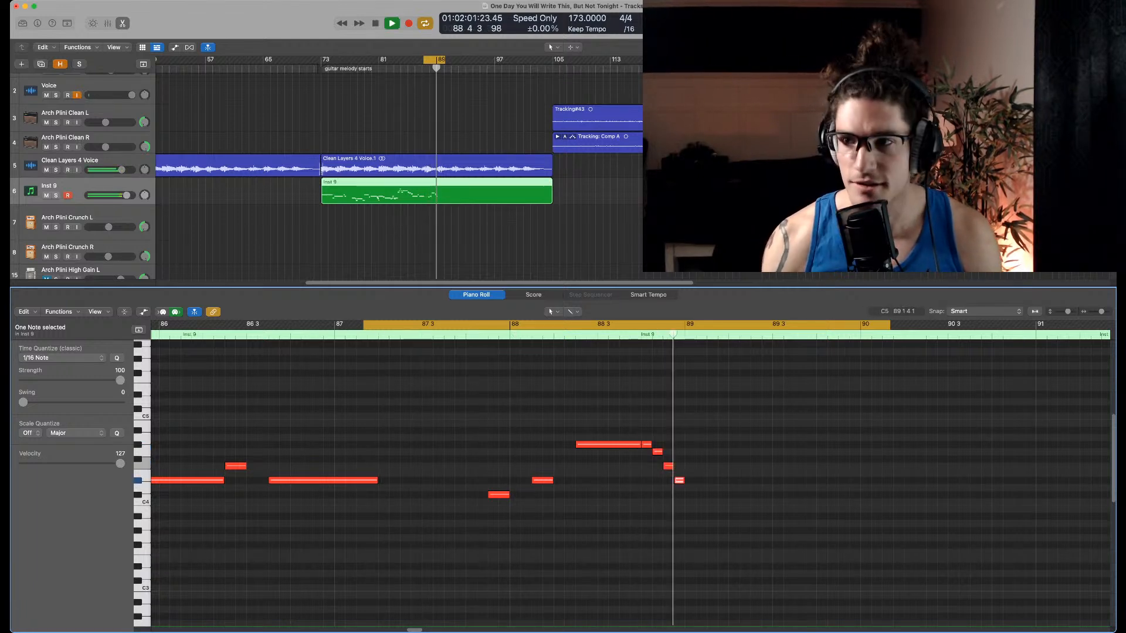
key(space)
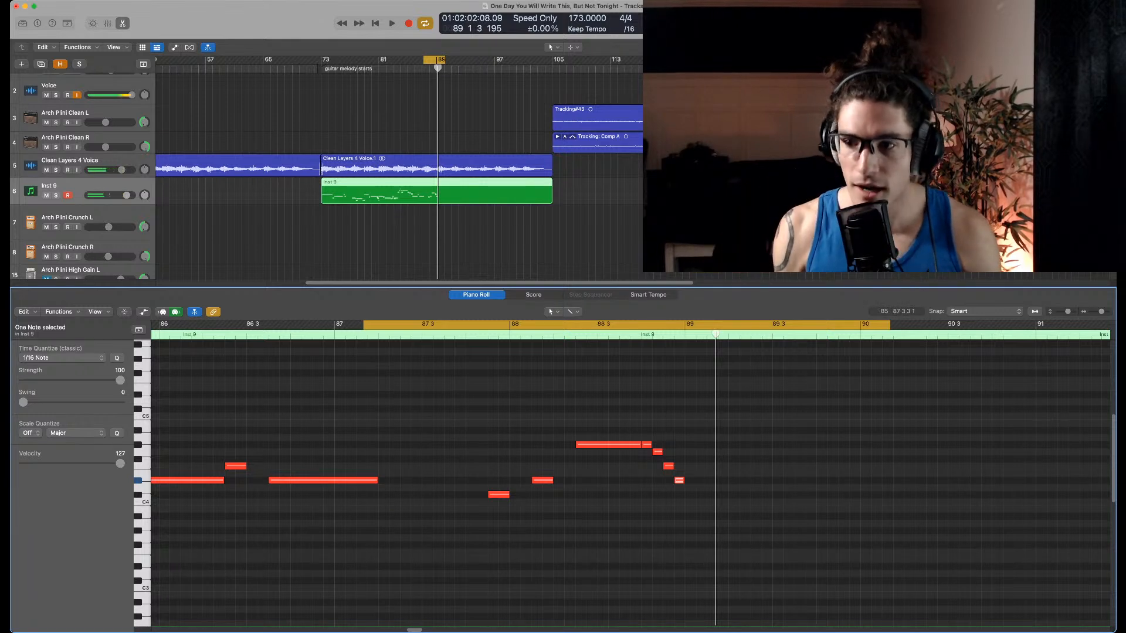
key(super+Tab)
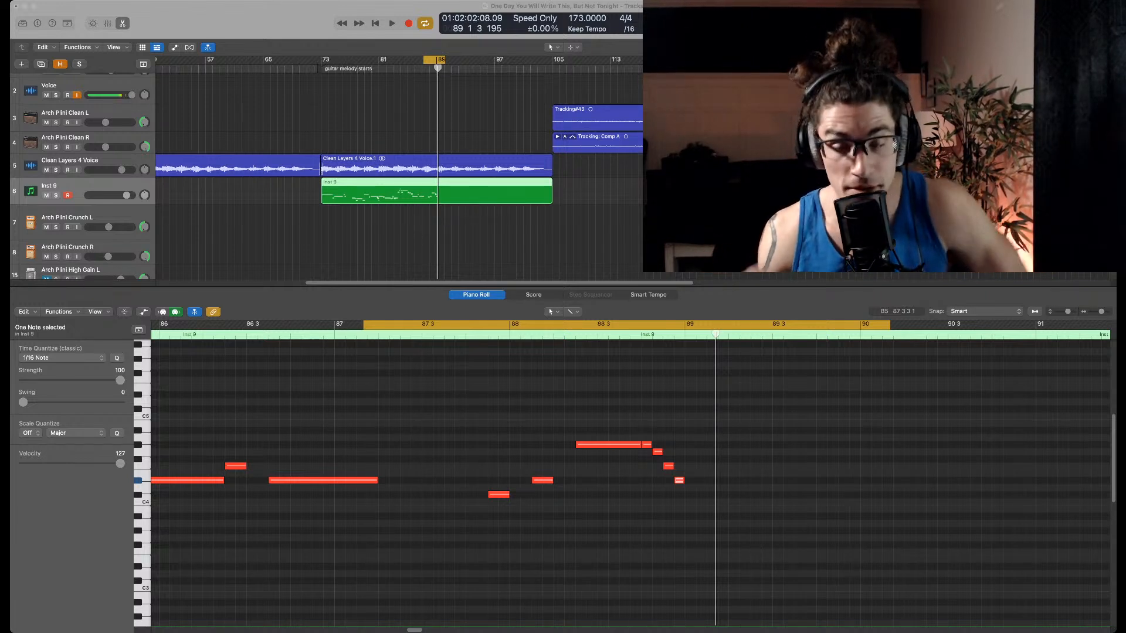
scroll(351, 176, down, 1)
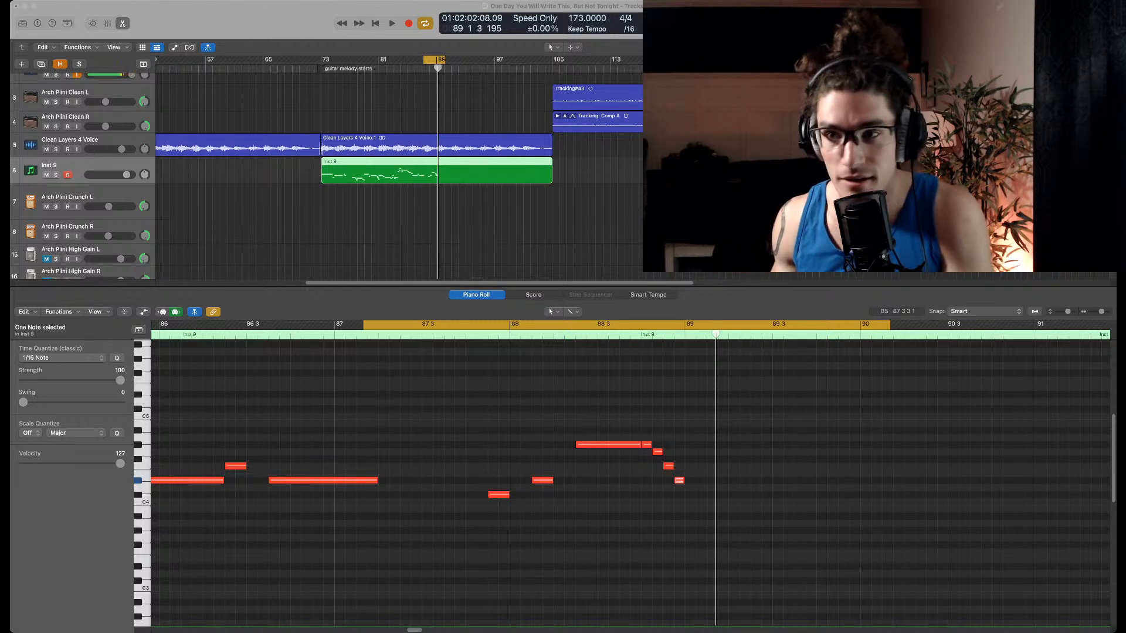
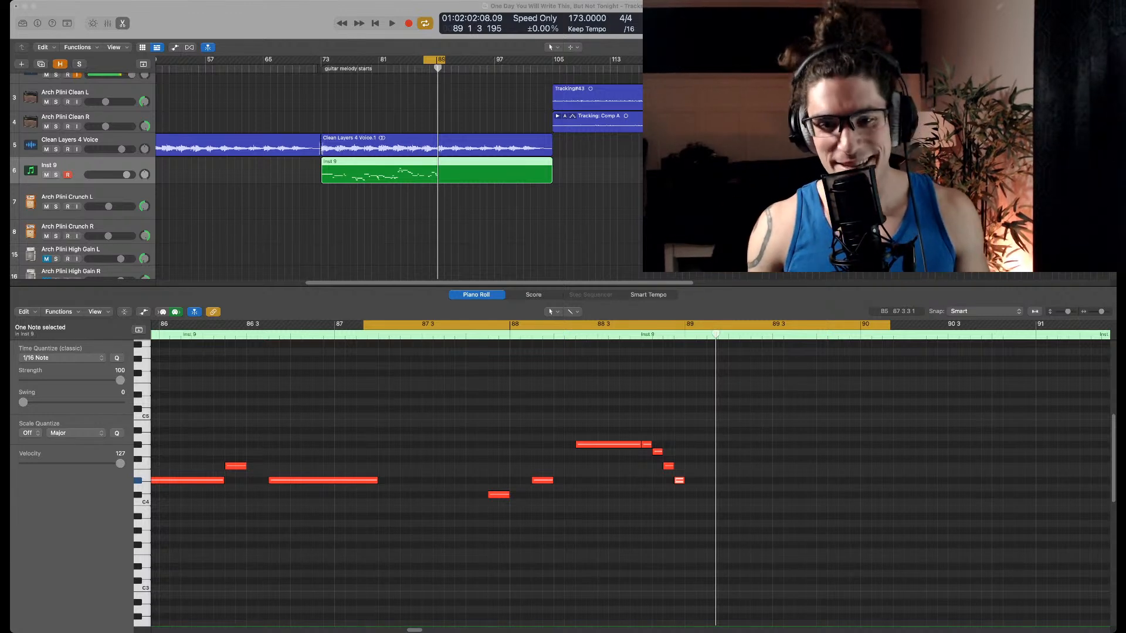
key(super+Tab)
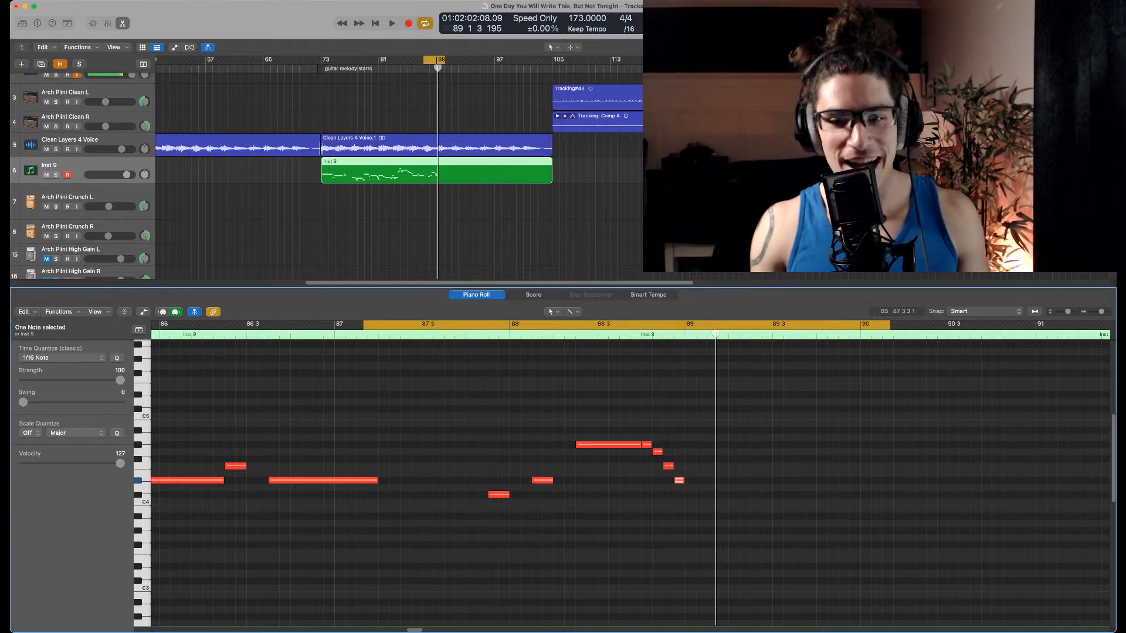
Shorten the cycle range to start at beat 3 of bar 87 and play the newly written phrase
scroll(621, 473, right, 1)
key(super+Right)
key(super+Left)
key(super+Left)
click(627, 415)
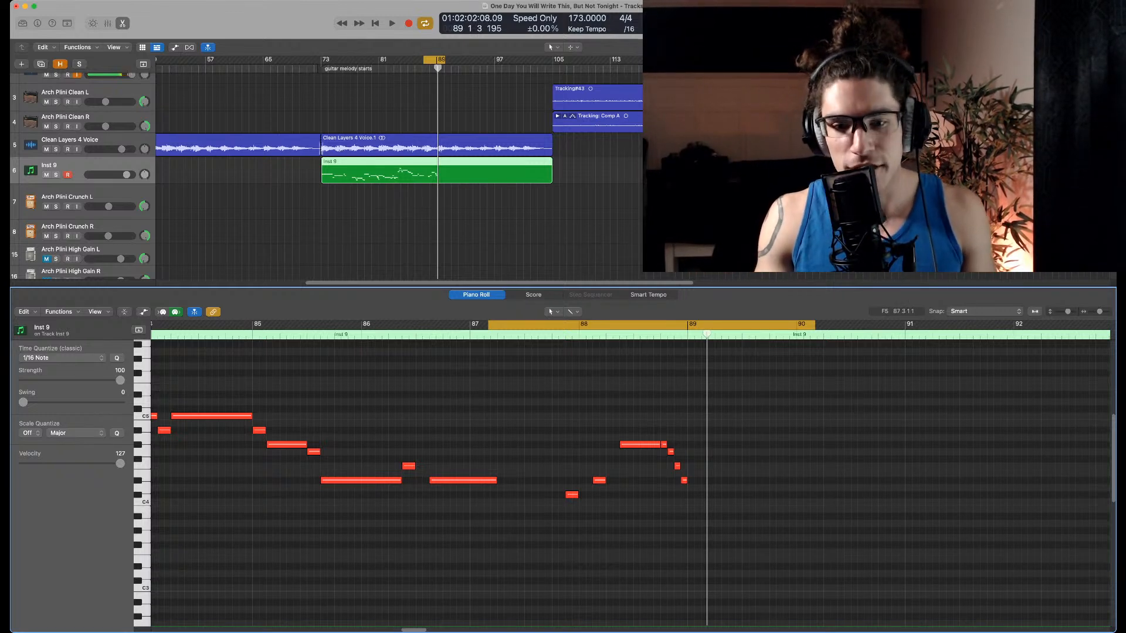
drag(488, 324, 529, 323)
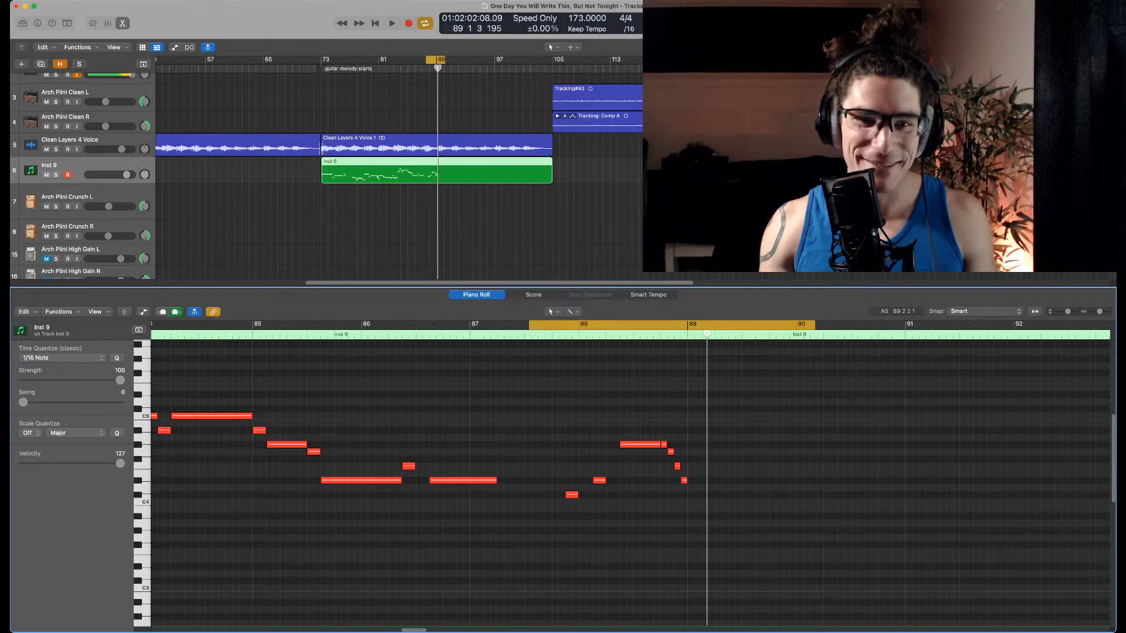
key(super+Right)
key(super+Right)
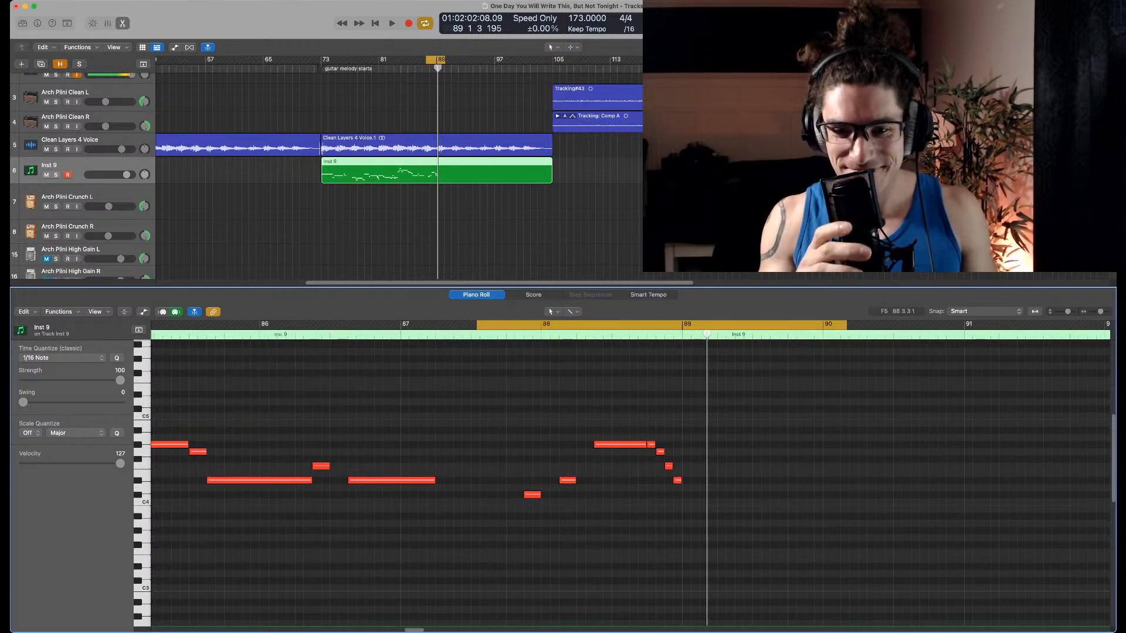
key(space)
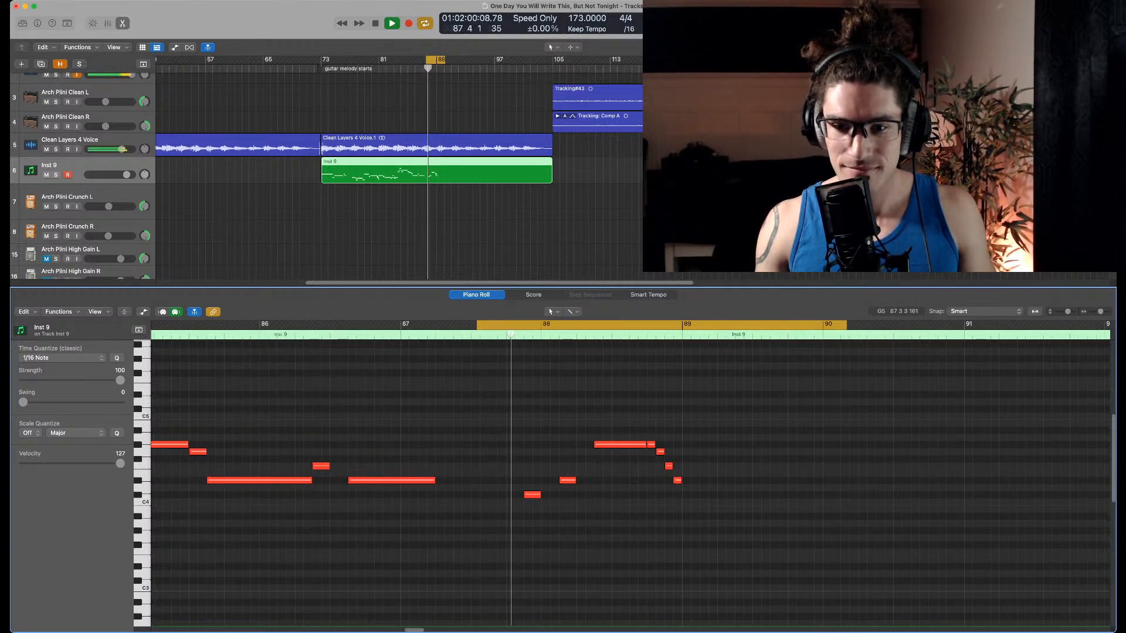
Delete the descending four-note run leading into bar 89 and play the phrase without it
key(space)
drag(653, 428, 689, 513)
key(Delete)
key(space)
key(space)
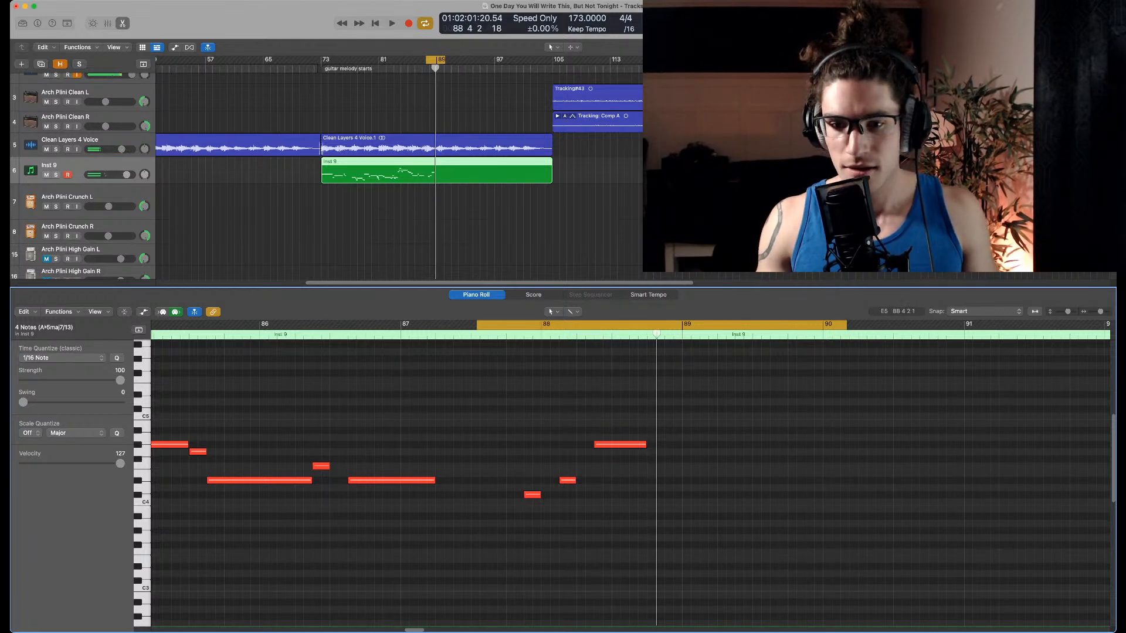
key(space)
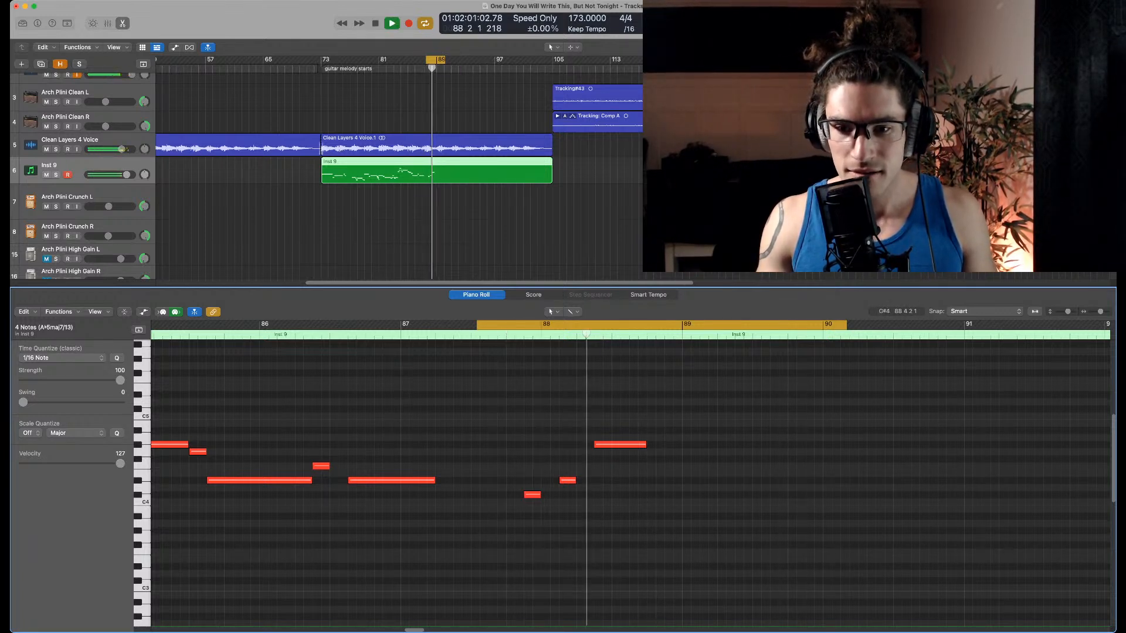
key(space)
Add A#4 and C5 eighth notes leading into bar 89, hold C#5 for the whole bar, and play the phrase
super+click(652, 437)
drag(652, 438, 822, 409)
super+click(671, 415)
super+click(687, 409)
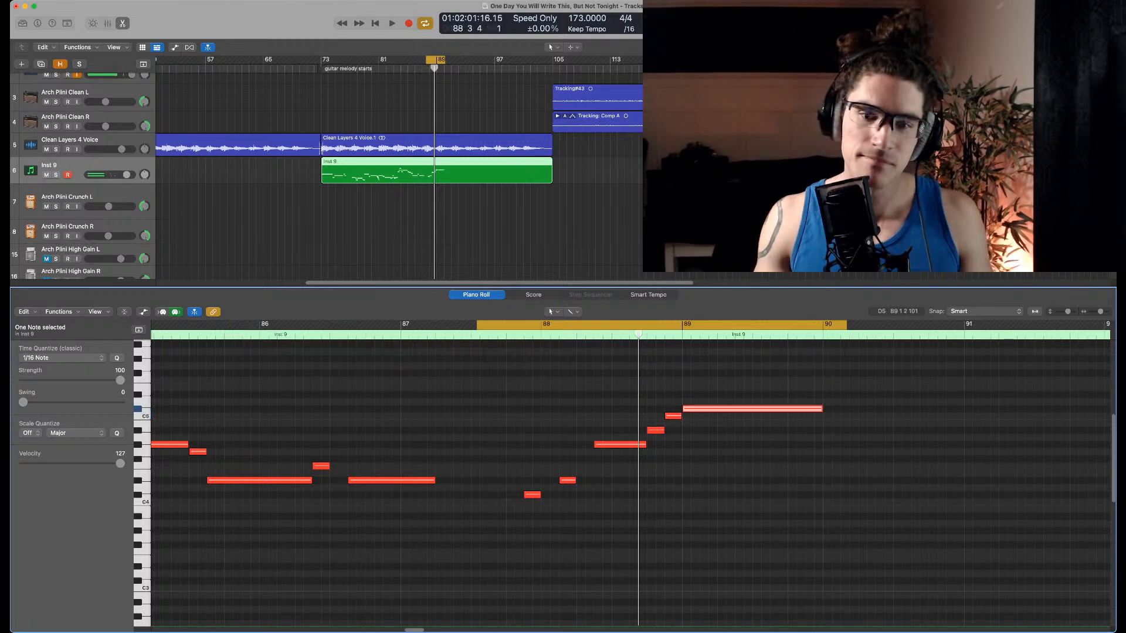
key(space)
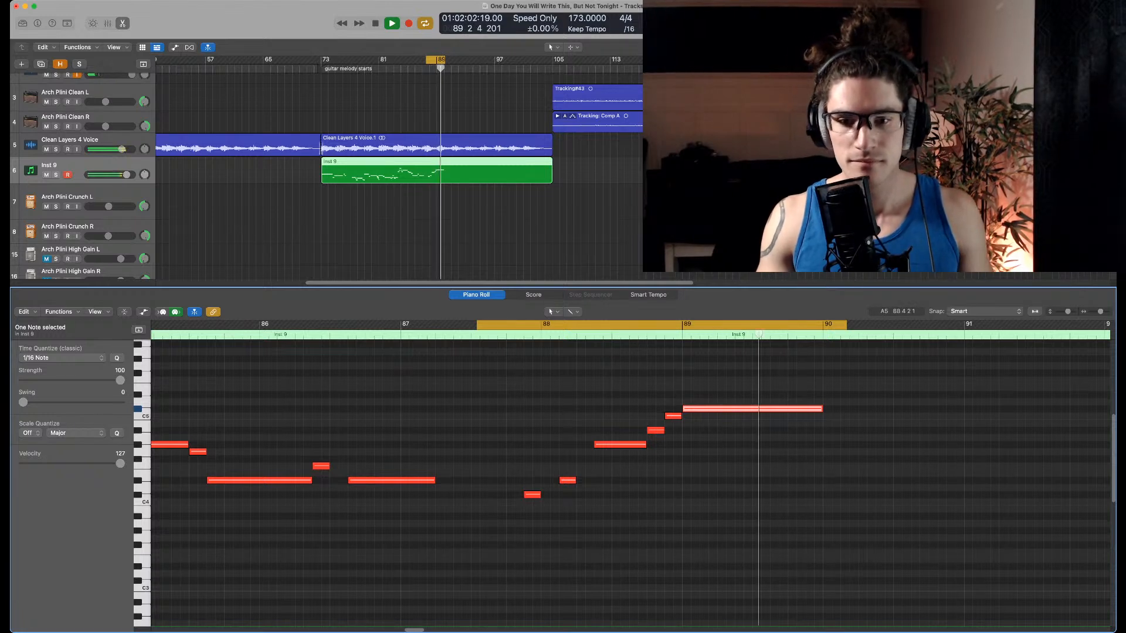
click(655, 351)
key(space)
Shift the cycle range to run from just after beat 2 of bar 88 to about bar 91 and play it
drag(655, 323, 661, 324)
key(space)
scroll(697, 459, right, 3)
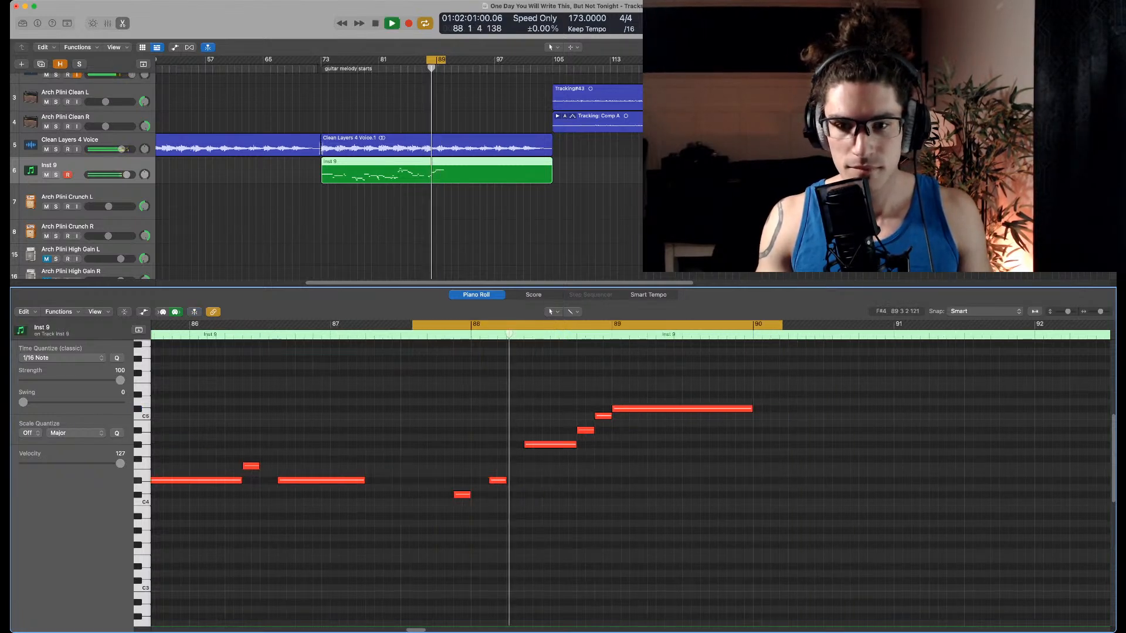
scroll(696, 459, right, 4)
drag(603, 324, 719, 324)
key(space)
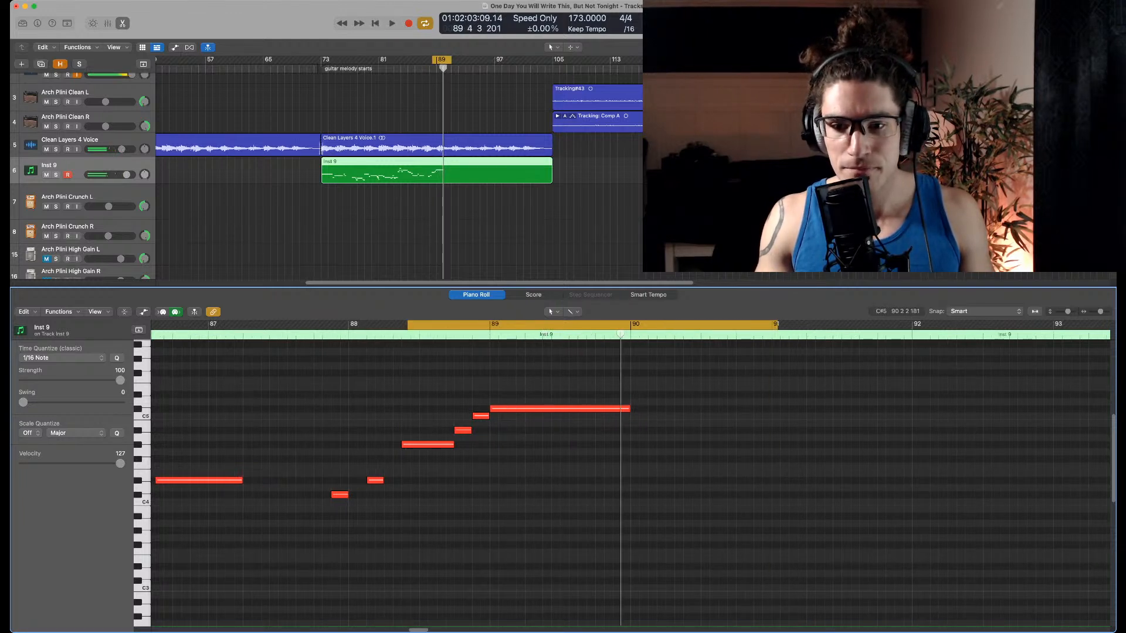
Add a D#5 quarter note at bar 90, followed by C#5, C5 and A#4 eighths and a C5 half note, and play them
drag(638, 394, 665, 395)
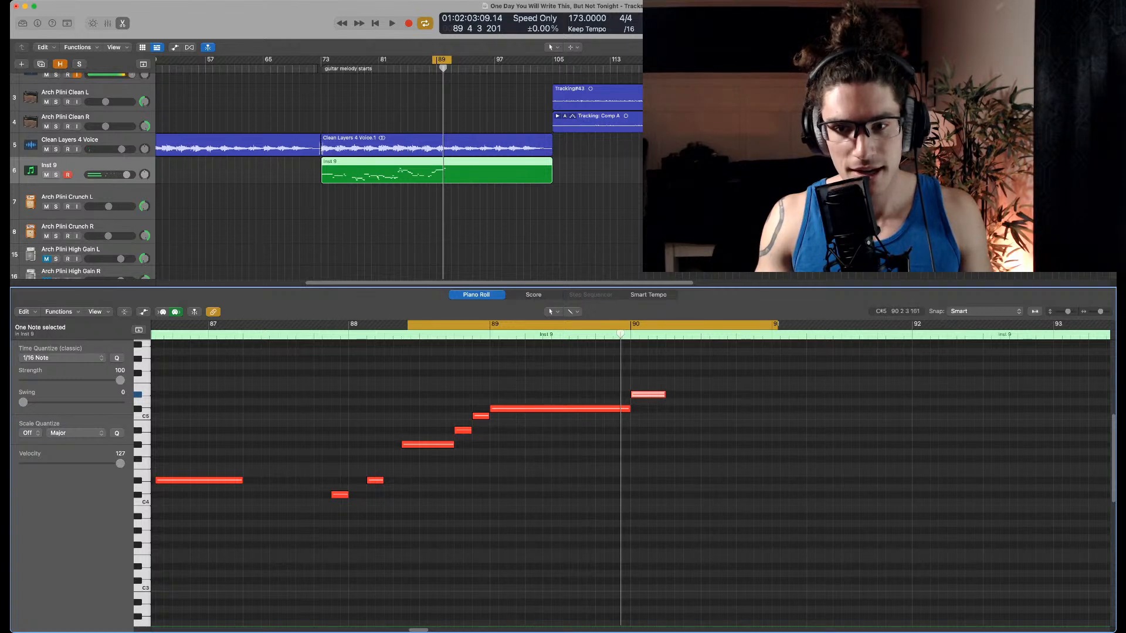
click(686, 409)
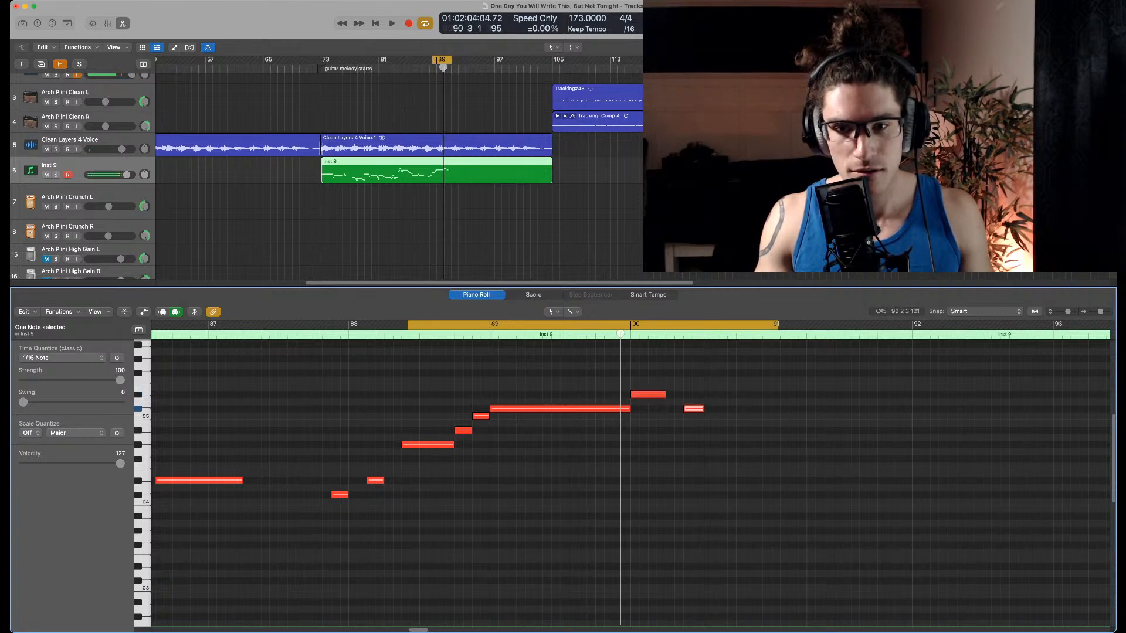
click(704, 423)
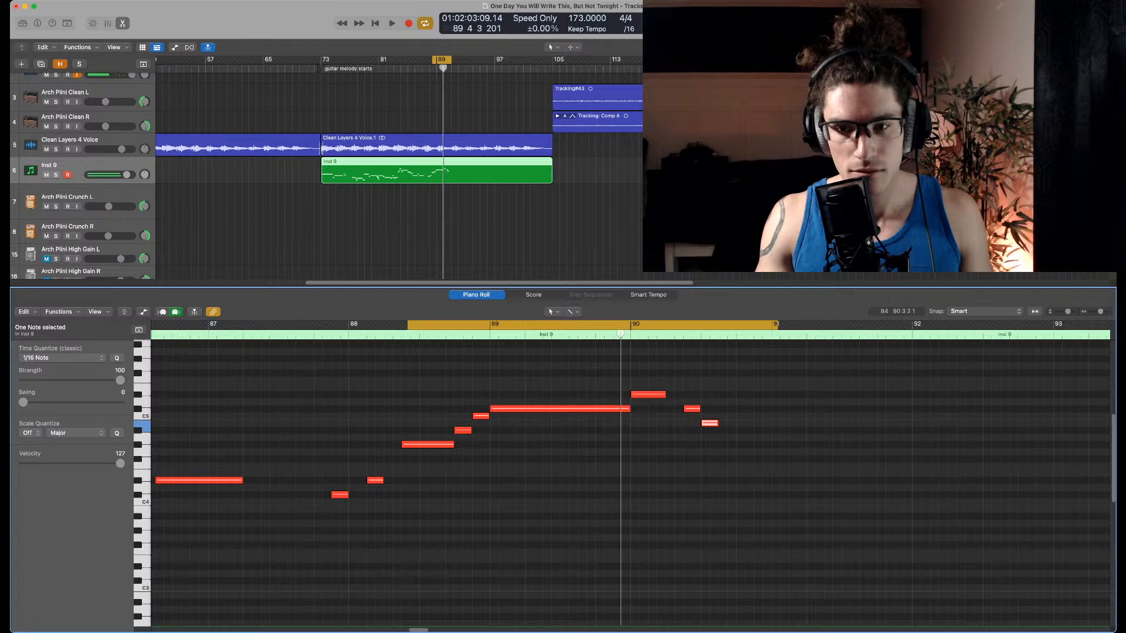
key(alt+Up)
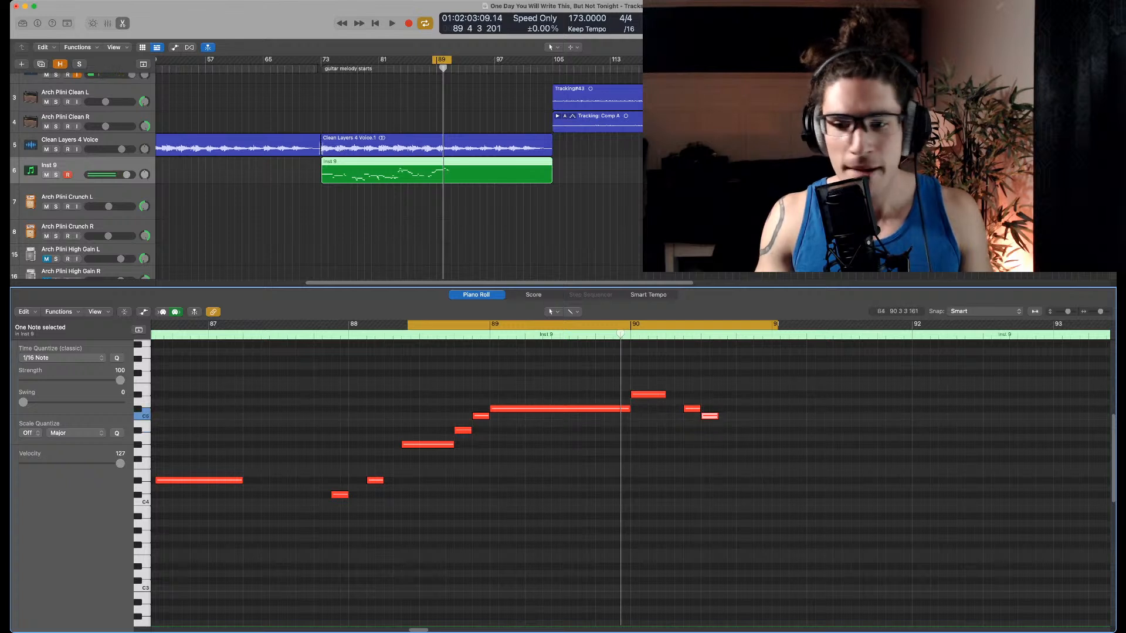
click(727, 430)
drag(740, 416, 806, 415)
key(space)
key(shift+super+a)
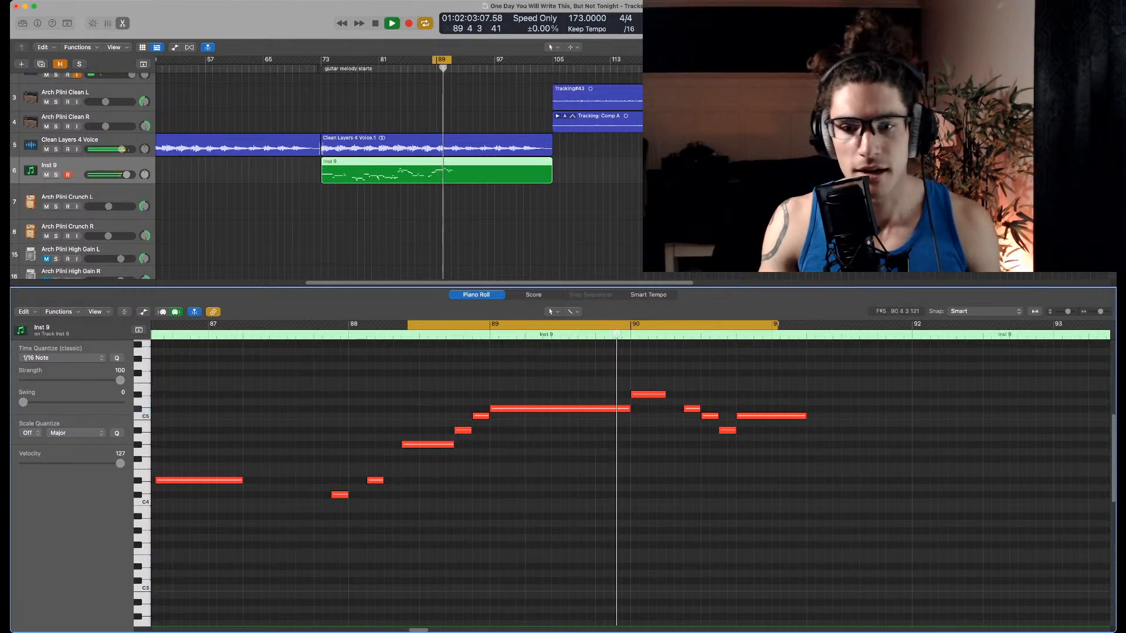
Move the bar 90 notes an eighth earlier, with D#5 shortened to an eighth and the held C#5 trimmed, and play back
key(space)
drag(629, 409, 832, 480)
drag(692, 408, 674, 408)
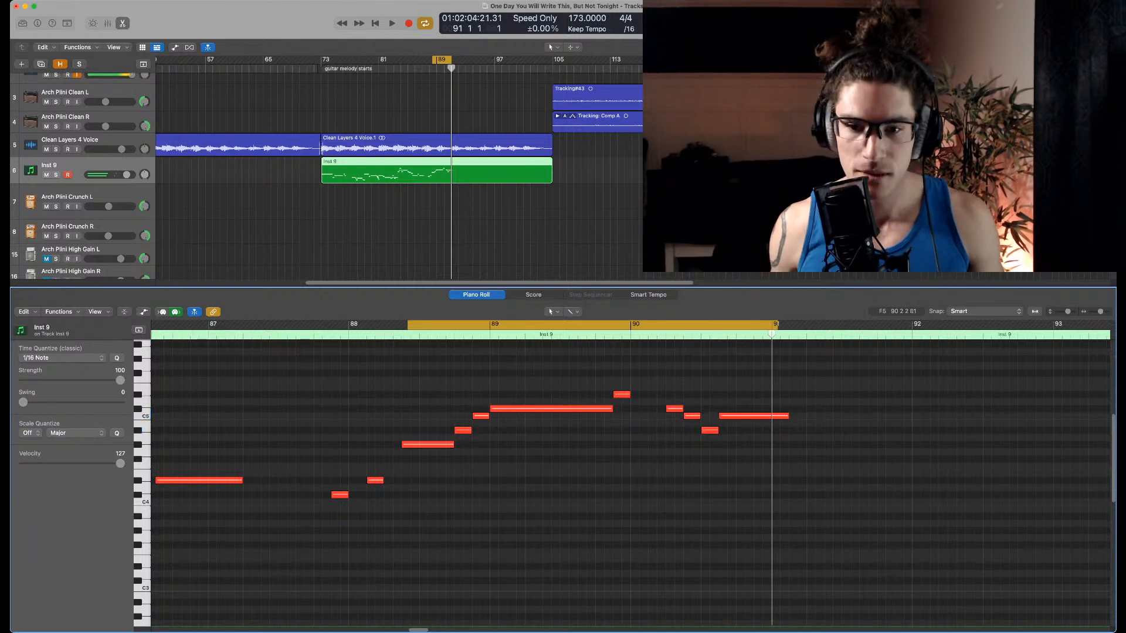
key(space)
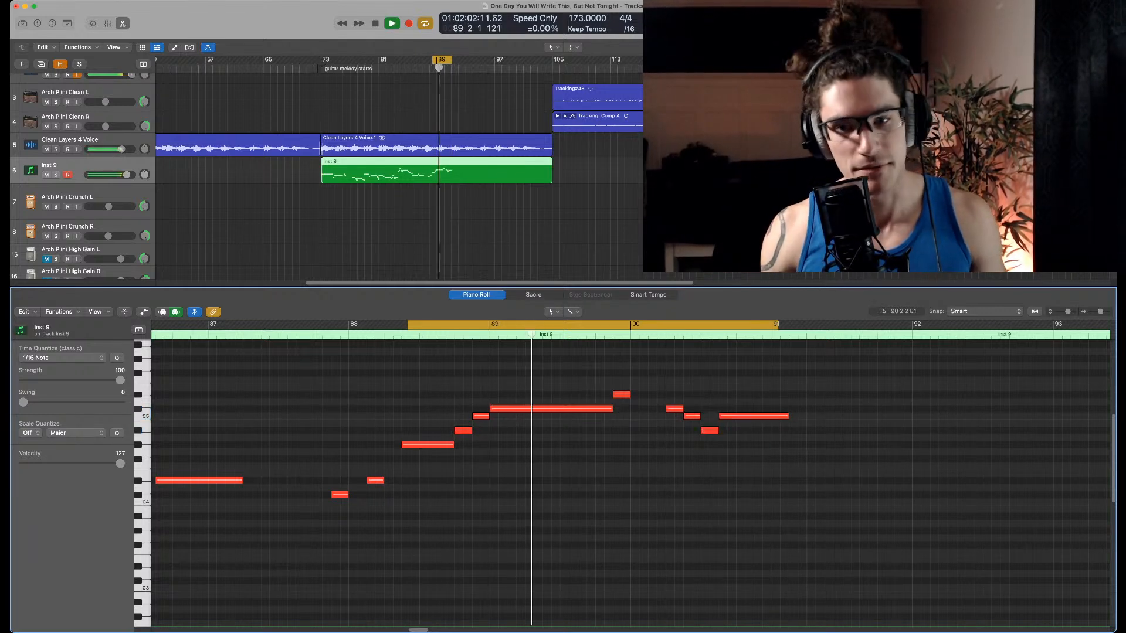
Move the four notes following the D#5 another eighth earlier and audition the result
key(space)
drag(666, 380, 842, 510)
drag(675, 409, 657, 408)
key(space)
click(654, 395)
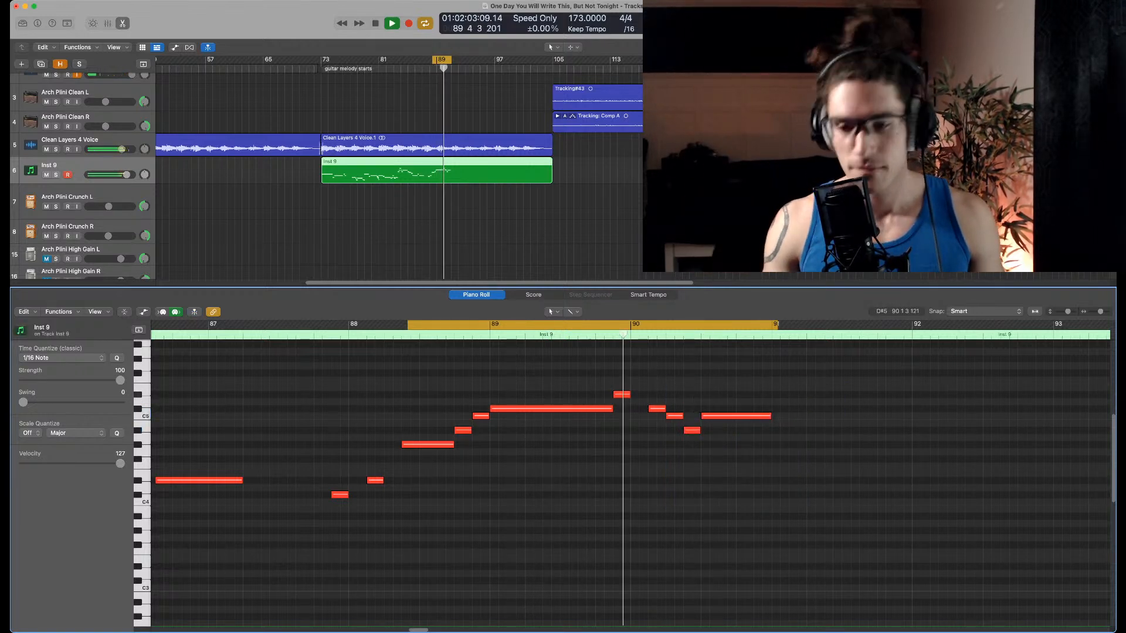
key(space)
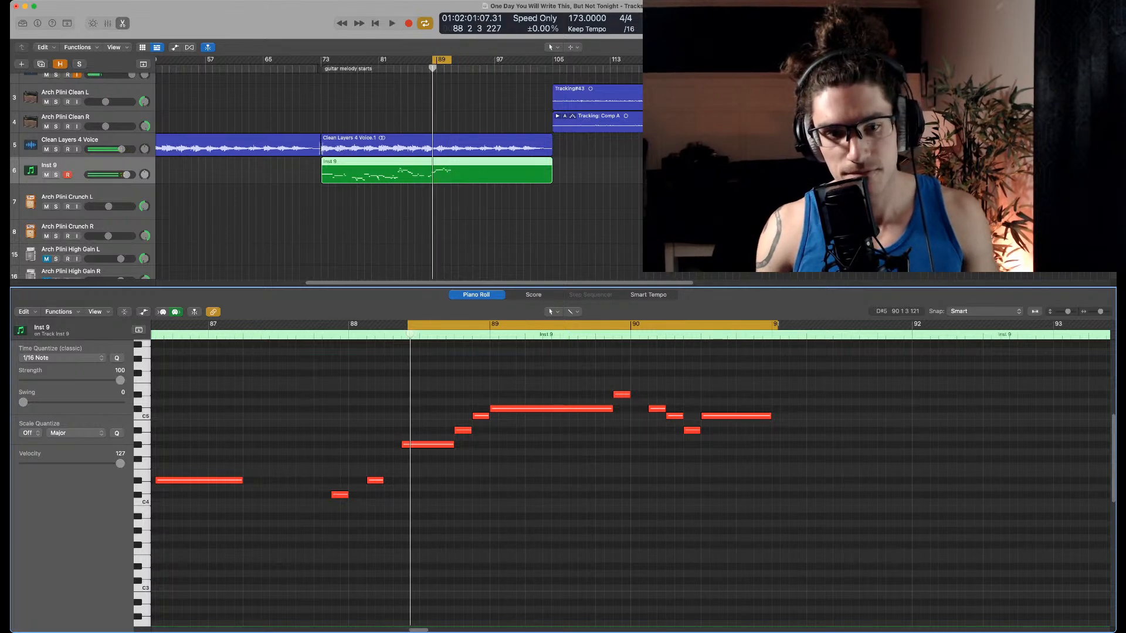
Extend the cycle range back to start at about beat 4 of bar 87 and play the phrase
drag(409, 324, 320, 324)
key(space)
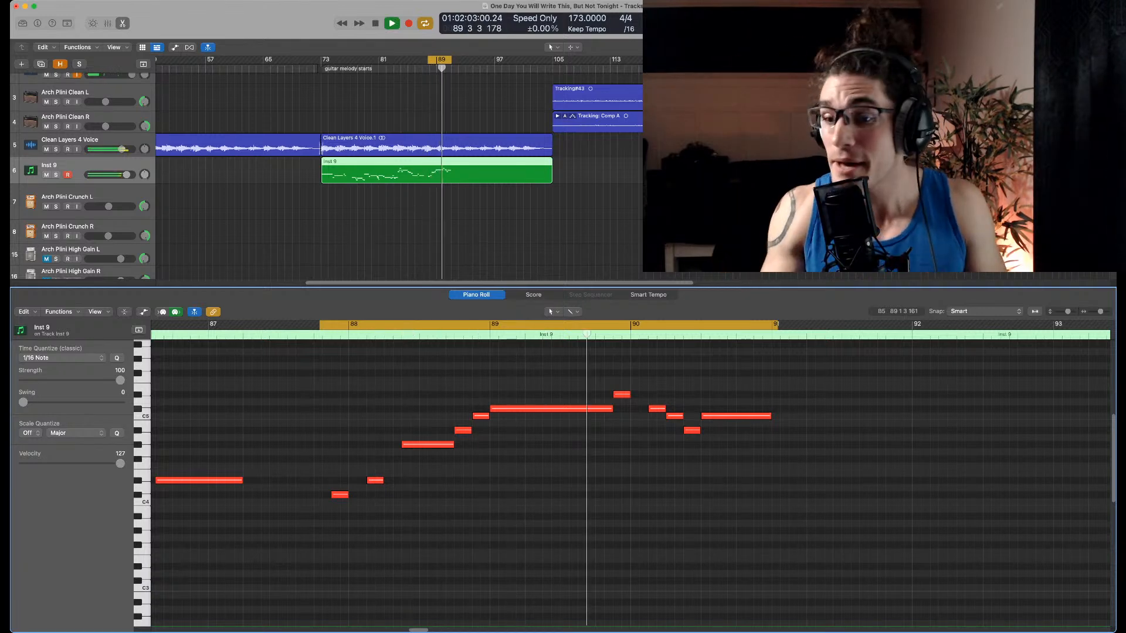
key(space)
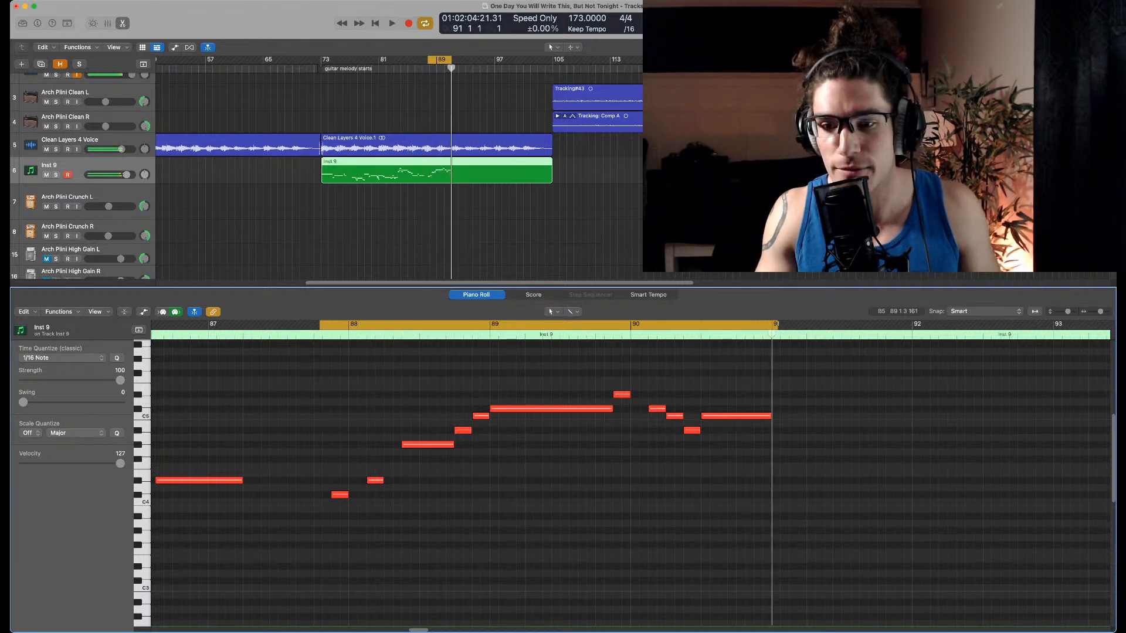
Shorten the held C5 in bar 90 by an eighth and add a C#5 eighth note just before bar 91
drag(770, 415, 754, 415)
scroll(754, 416, right, 3)
key(super+Right)
click(682, 409)
super+click(681, 409)
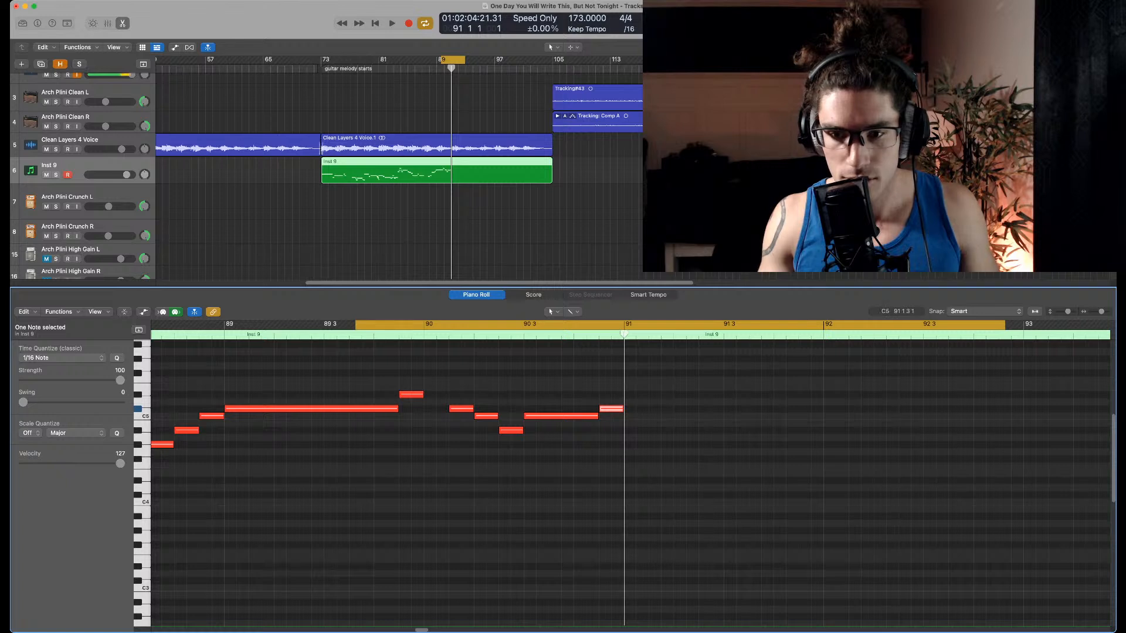
Add C5, A#4 and G#4 eighth notes in bar 91, followed by an A#4 half note up to bar 92, and play them
super+click(655, 416)
super+click(681, 431)
super+click(705, 444)
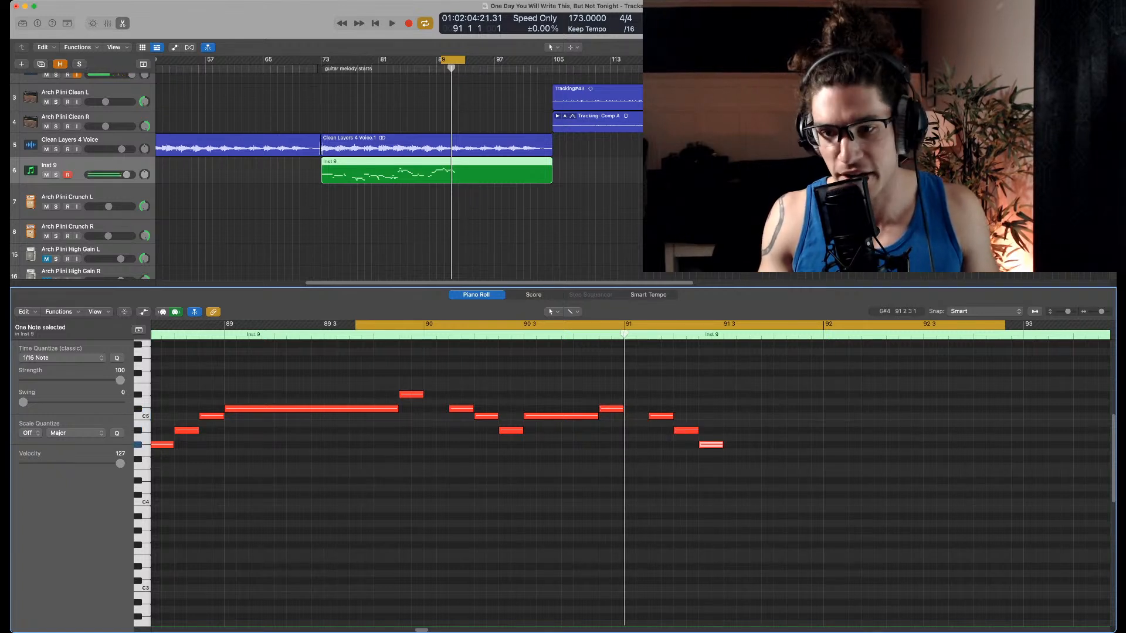
drag(726, 430, 822, 431)
drag(655, 324, 663, 324)
key(space)
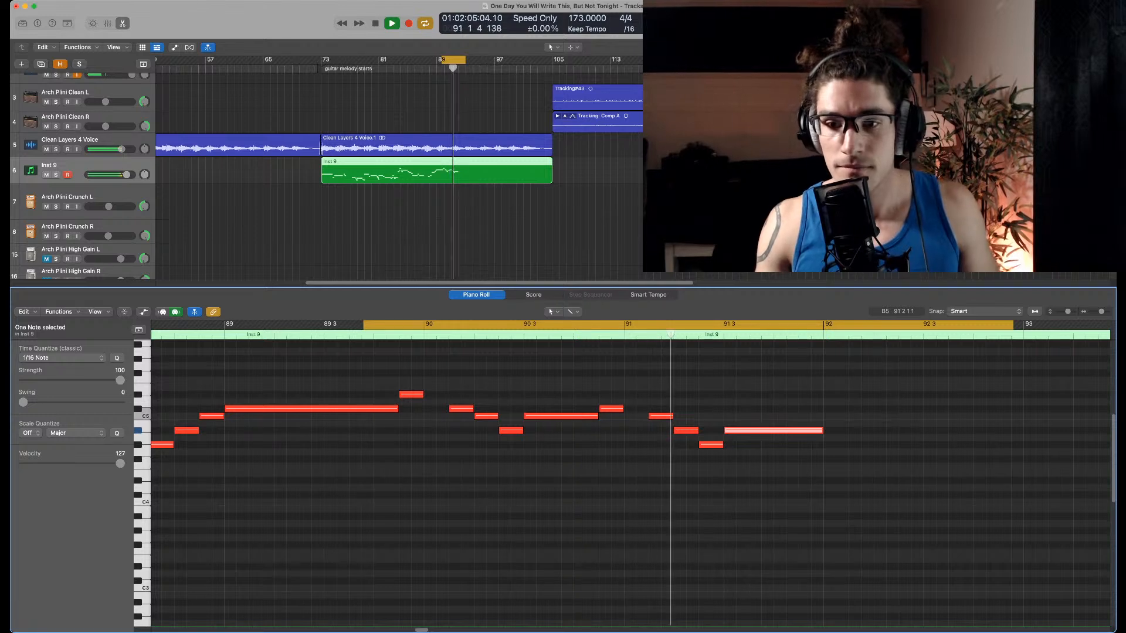
key(space)
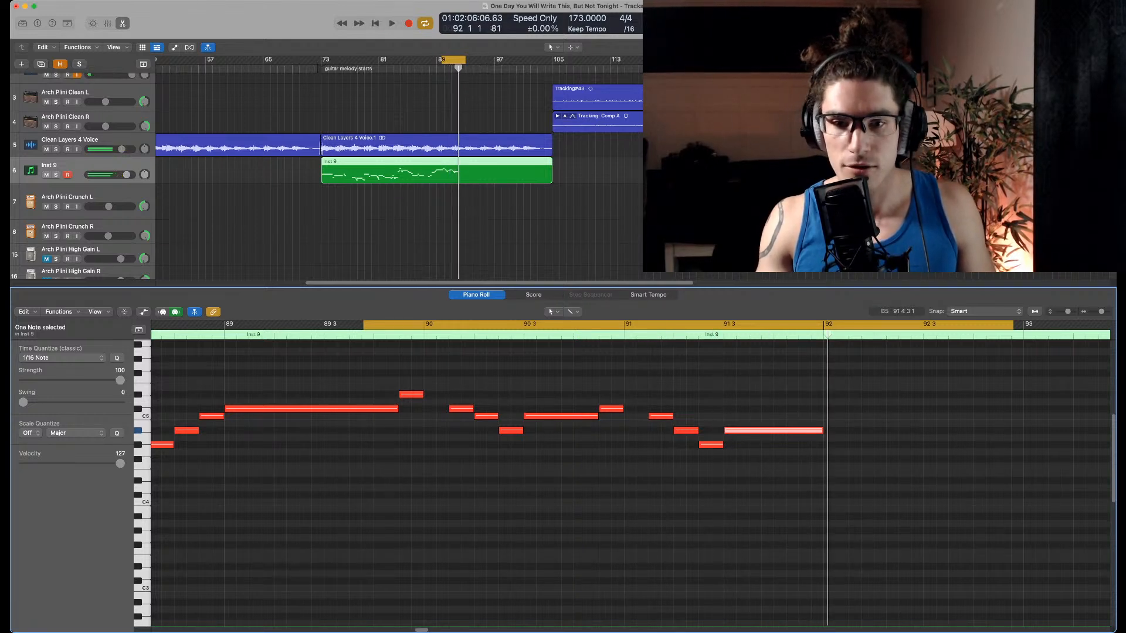
Set the cycle range from the second half of bar 87 to just after bar 93 and play the extended melody
drag(801, 324, 852, 324)
key(super+Left)
key(super+Left)
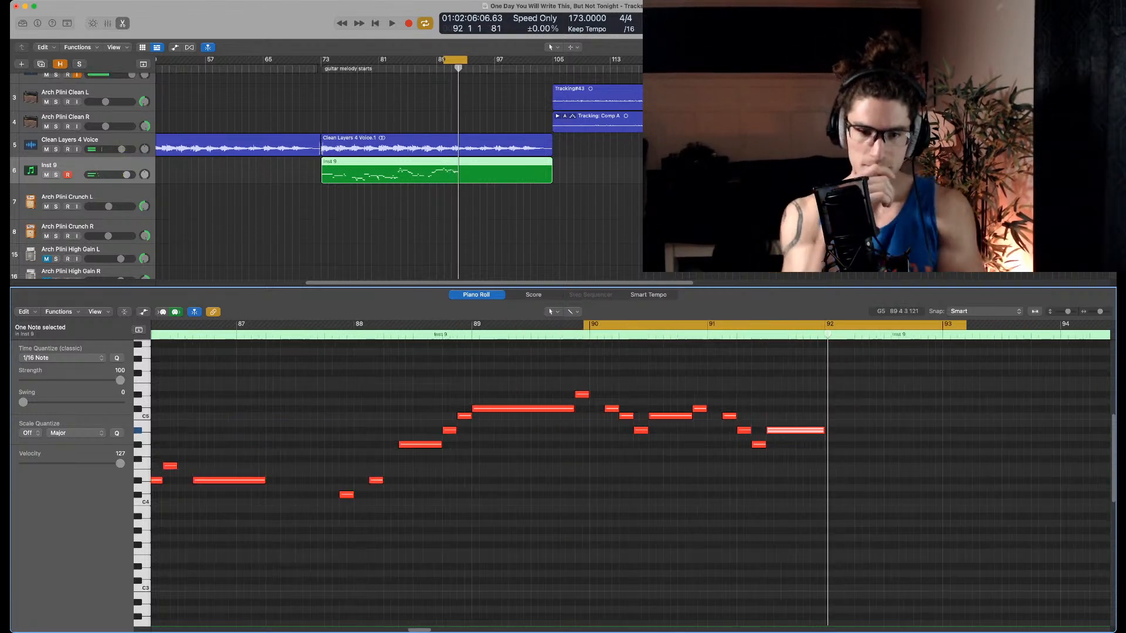
drag(590, 324, 314, 324)
key(space)
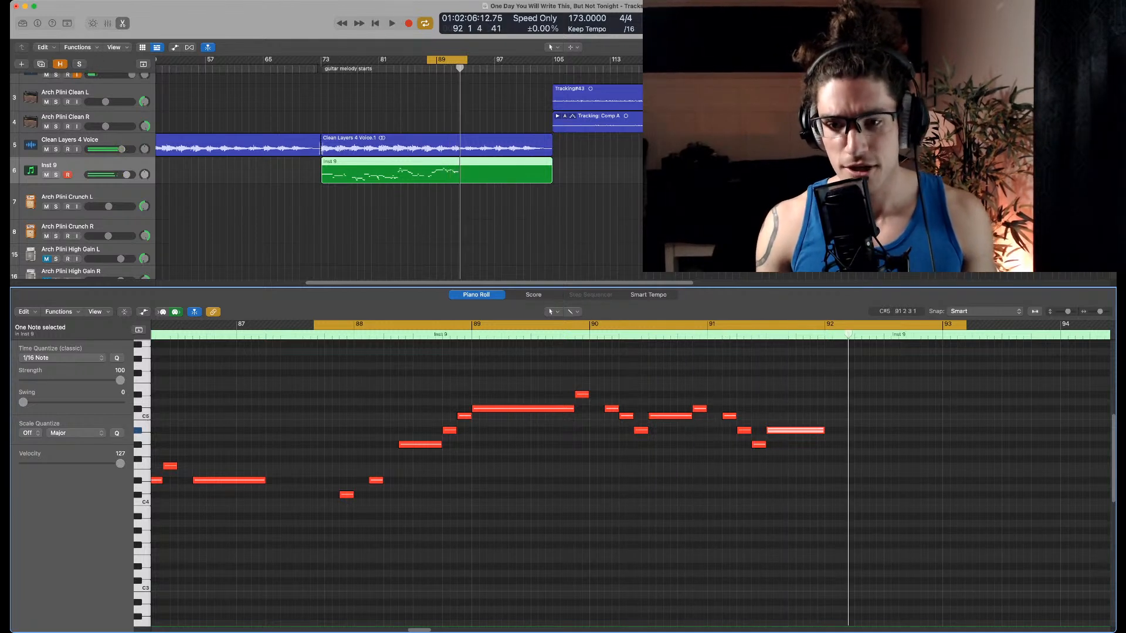
key(space)
Shift the cycle range to run from about beat 3 of bar 89 to bar 95 and play the melody's ending
drag(707, 325, 917, 325)
click(872, 366)
scroll(872, 366, right, 3)
key(super+Right)
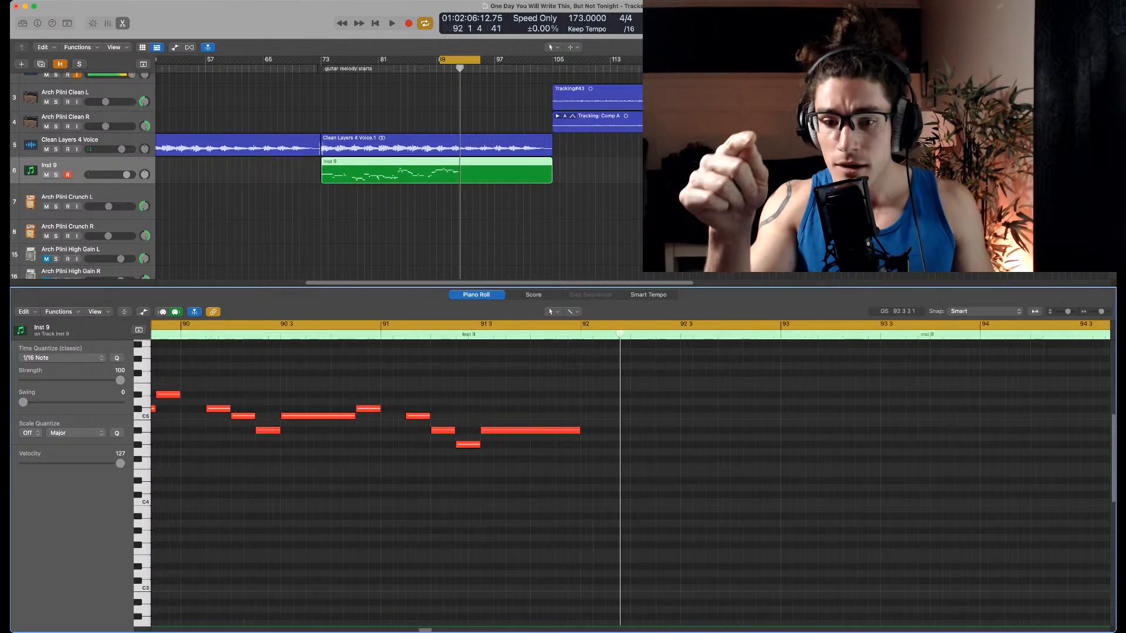
key(space)
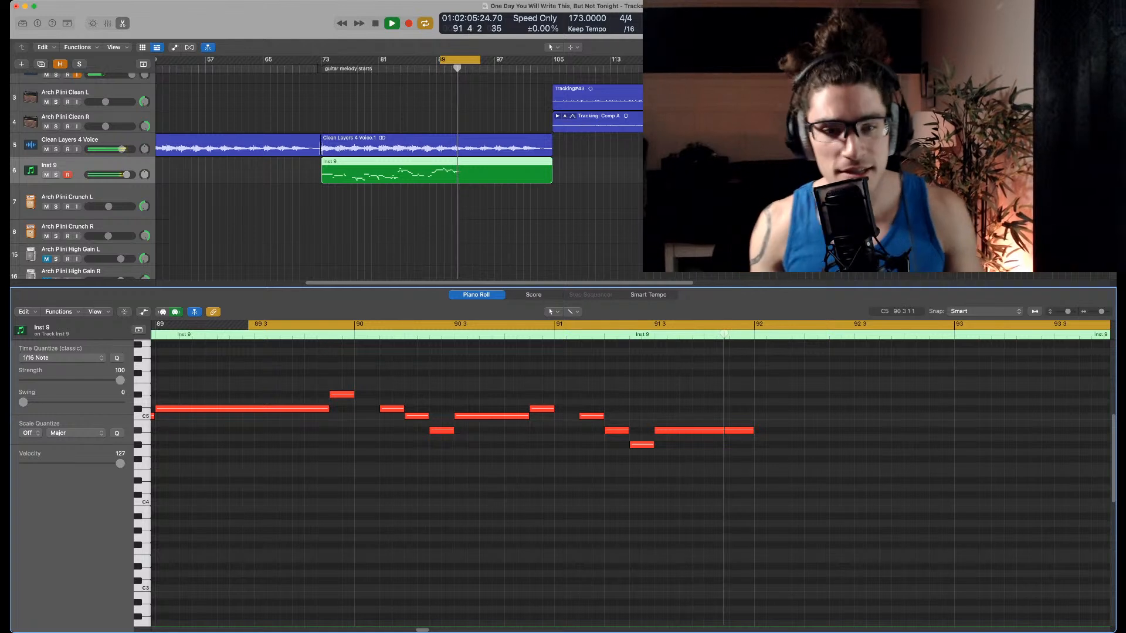
key(space)
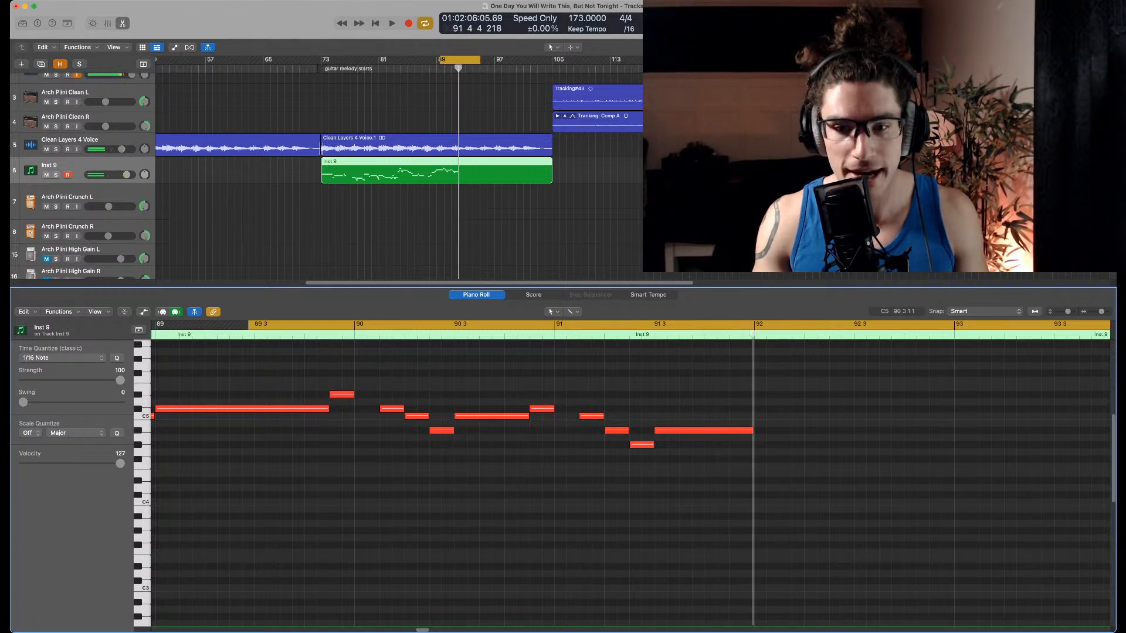
Review the whole Inst 9 melody in the piano roll from its opening bars through bar 92
key(super+Left)
key(super+Left)
key(super+Left)
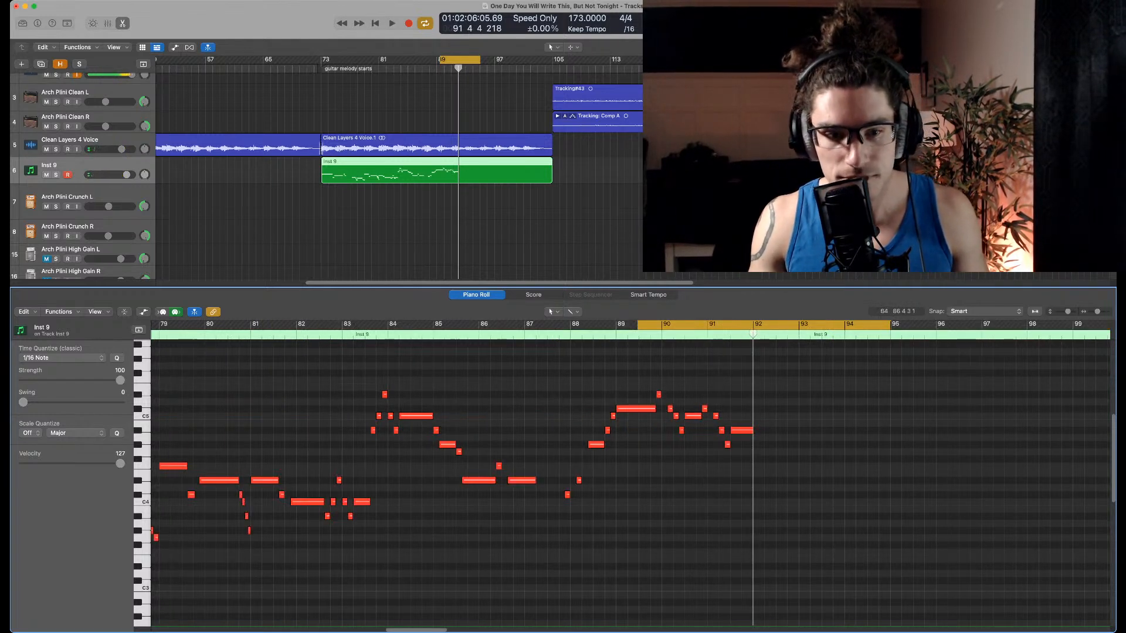
key(c)
scroll(426, 409, left, 3)
scroll(631, 475, left, 8)
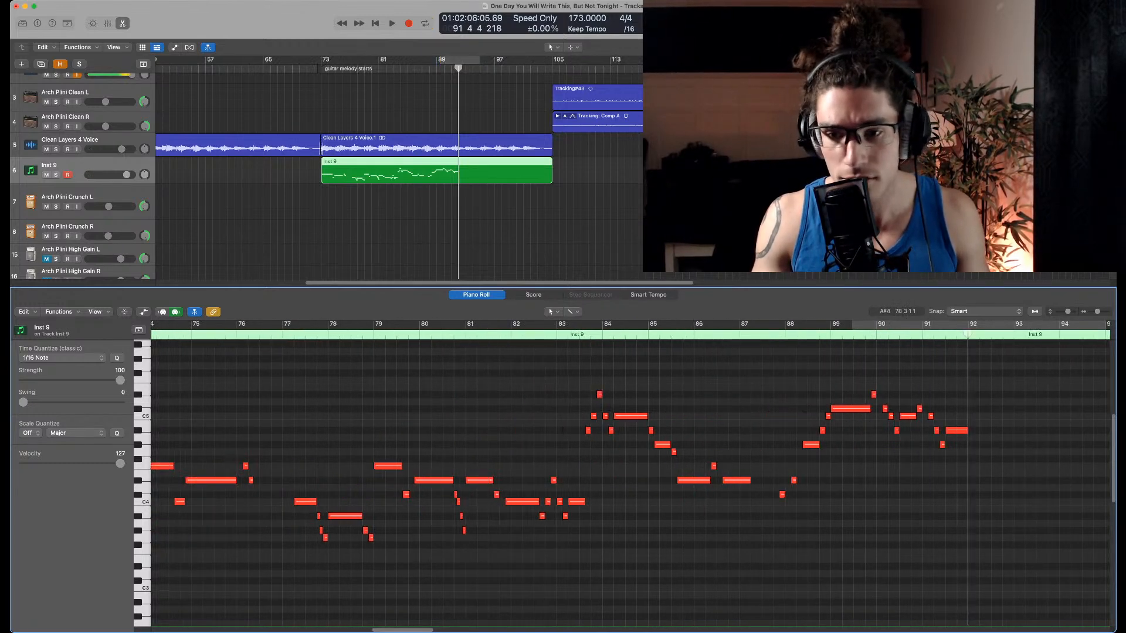
scroll(631, 475, right, 8)
key(super+Right)
scroll(631, 475, right, 5)
key(c)
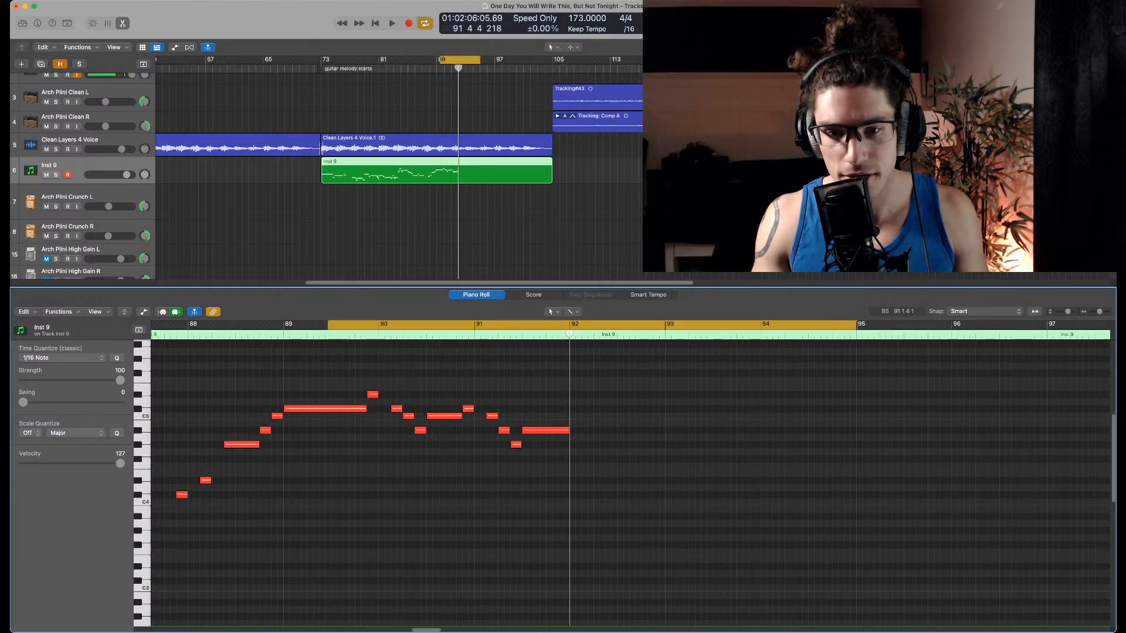
Move the cycle range to run from late in bar 90 to just past bar 96 and play the transition into bar 92
key(super+Right)
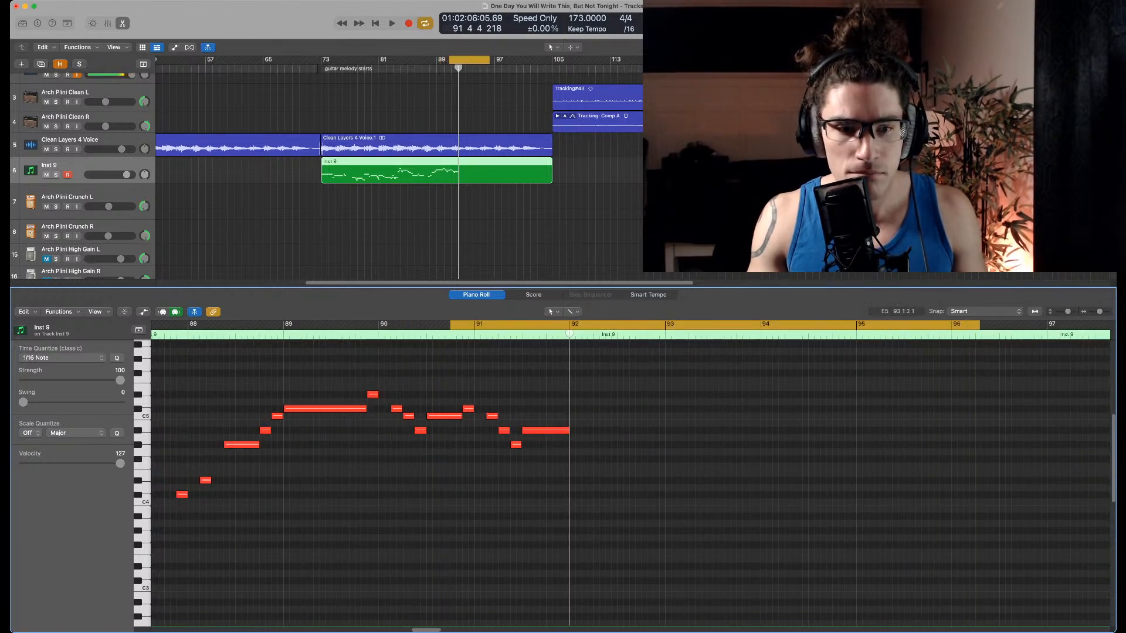
key(space)
key(super+Right)
key(space)
key(super+Right)
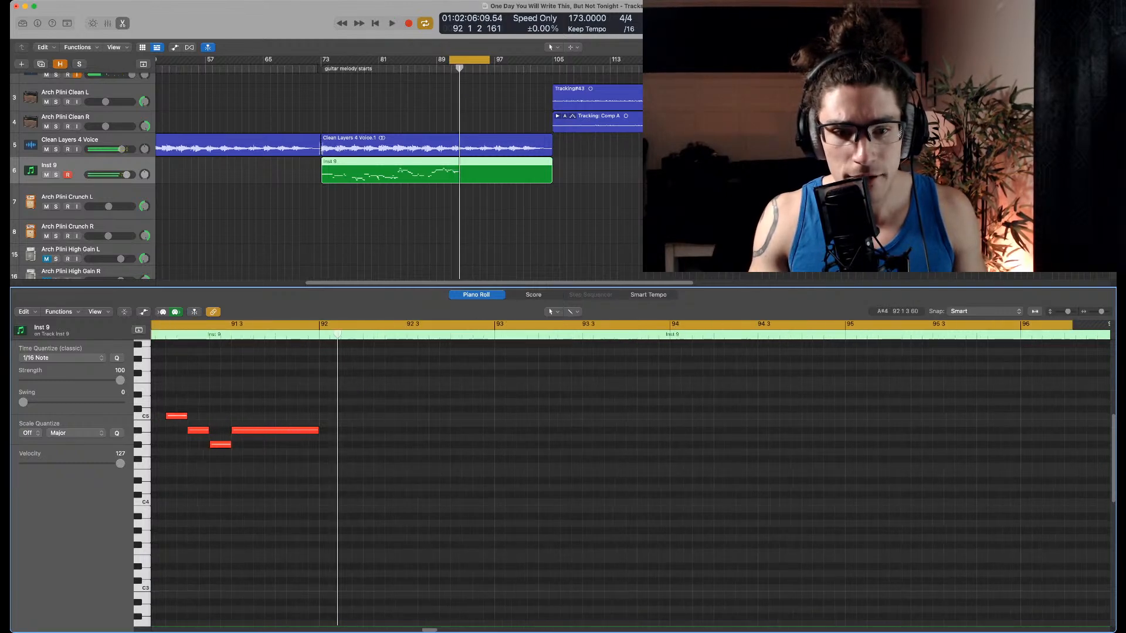
Add two consecutive eighth notes at the start of bar 92 and transpose them down to G#4 and F#4
super+click(323, 430)
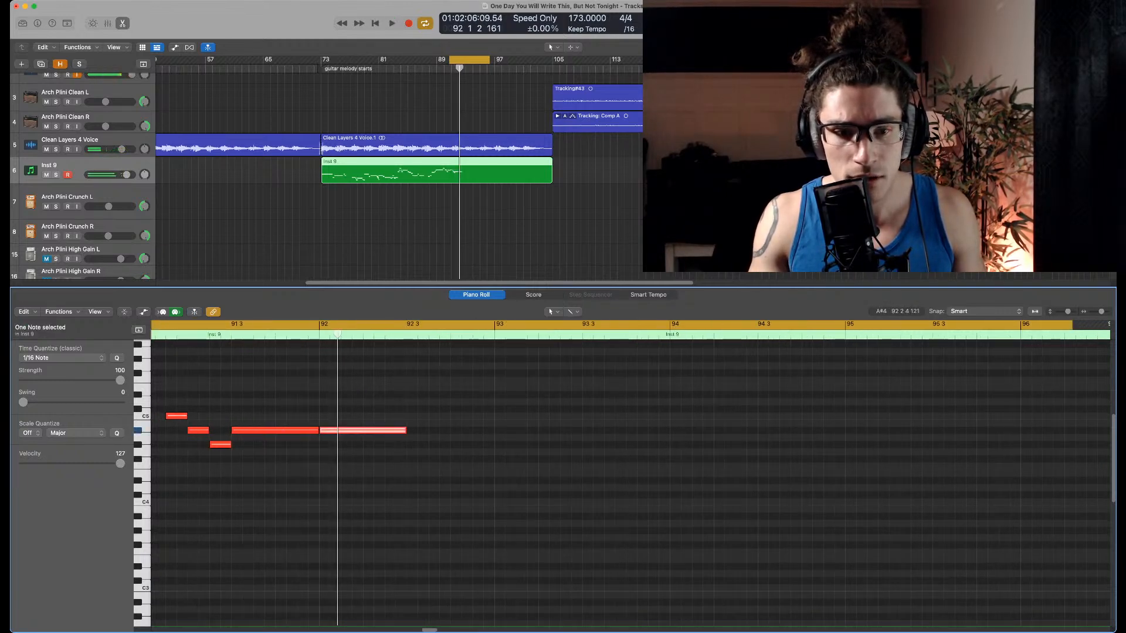
drag(405, 430, 341, 430)
key(super+Right)
scroll(343, 430, left, 3)
super+click(431, 451)
key(alt+Up)
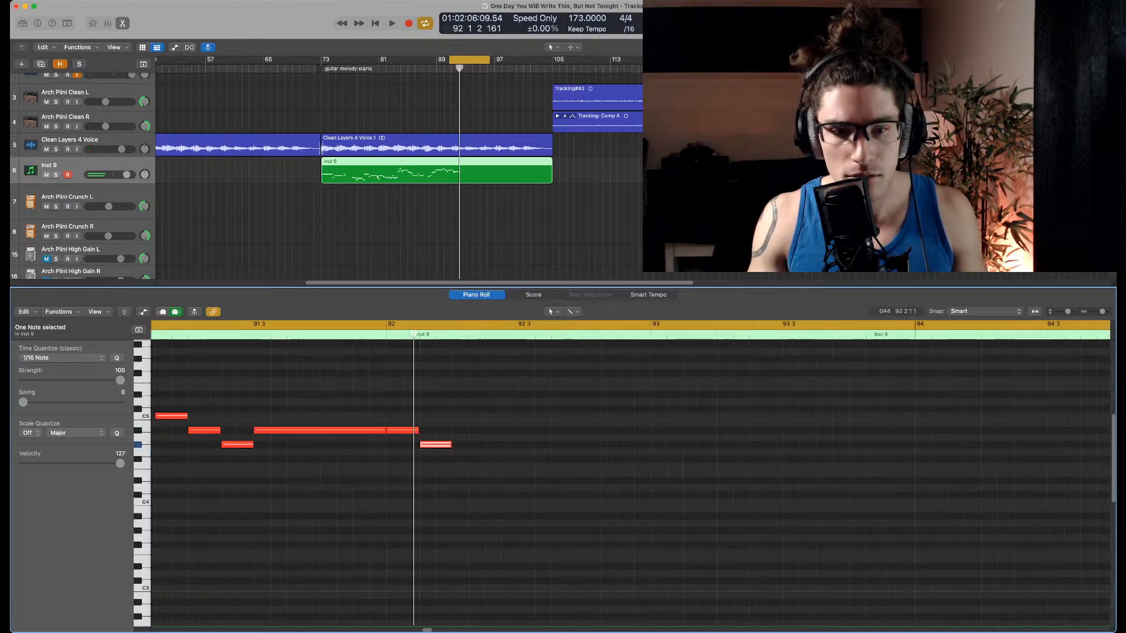
shift+click(409, 430)
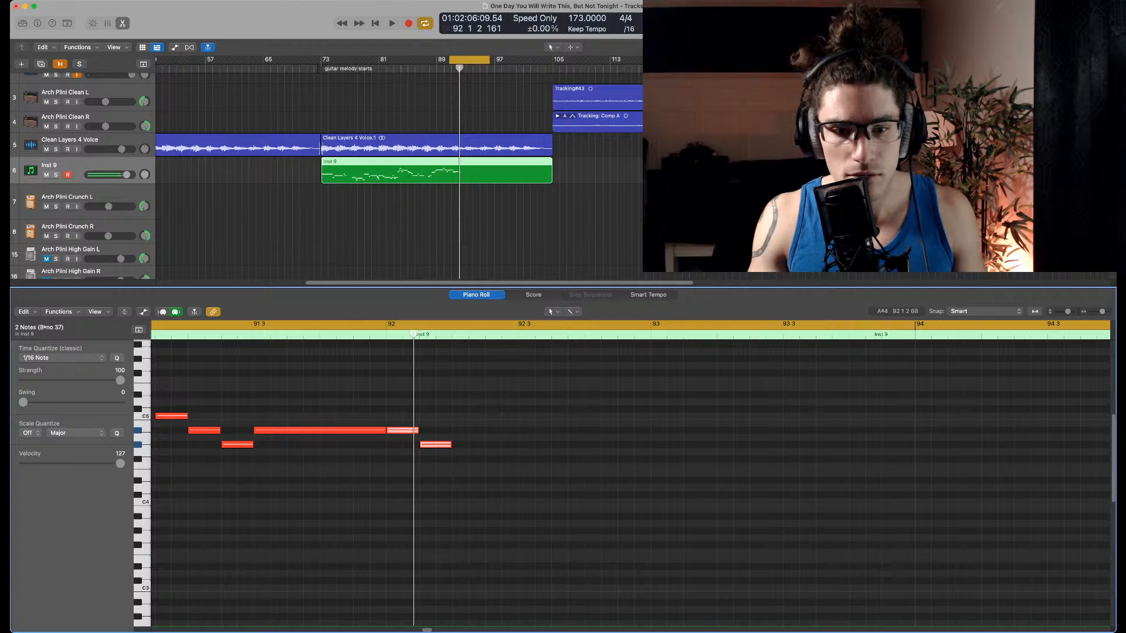
key(alt+Down)
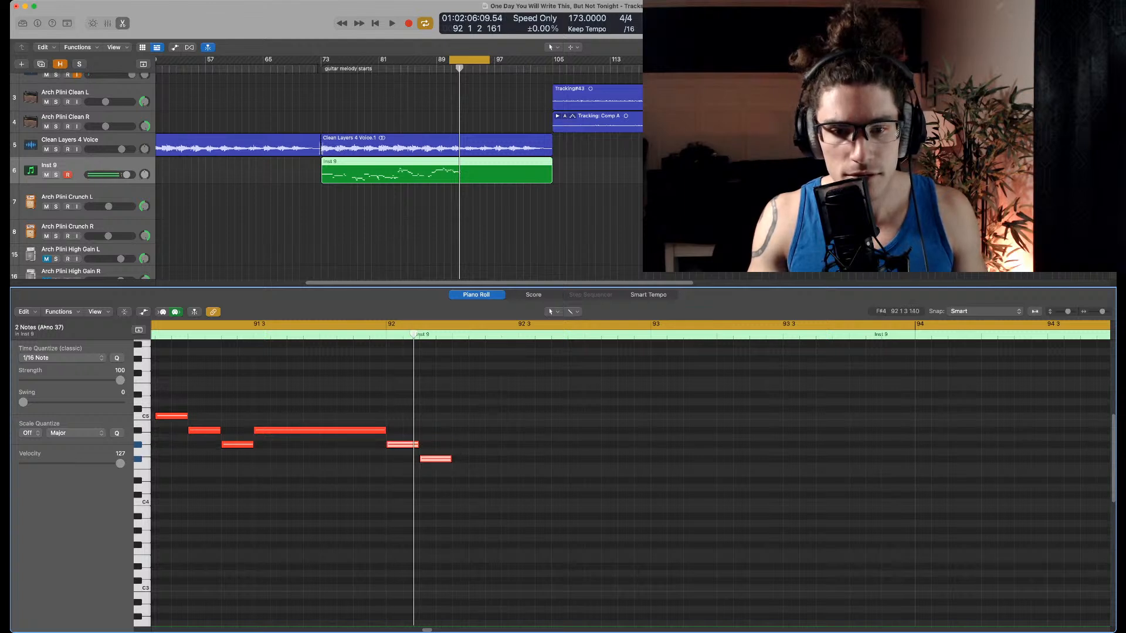
Lower the second note of bar 92 to D#4 and move the cycle range to span beat 3 of bar 91 to bar 97
click(434, 459)
drag(436, 459, 436, 480)
scroll(439, 477, right, 1)
scroll(455, 430, left, 3)
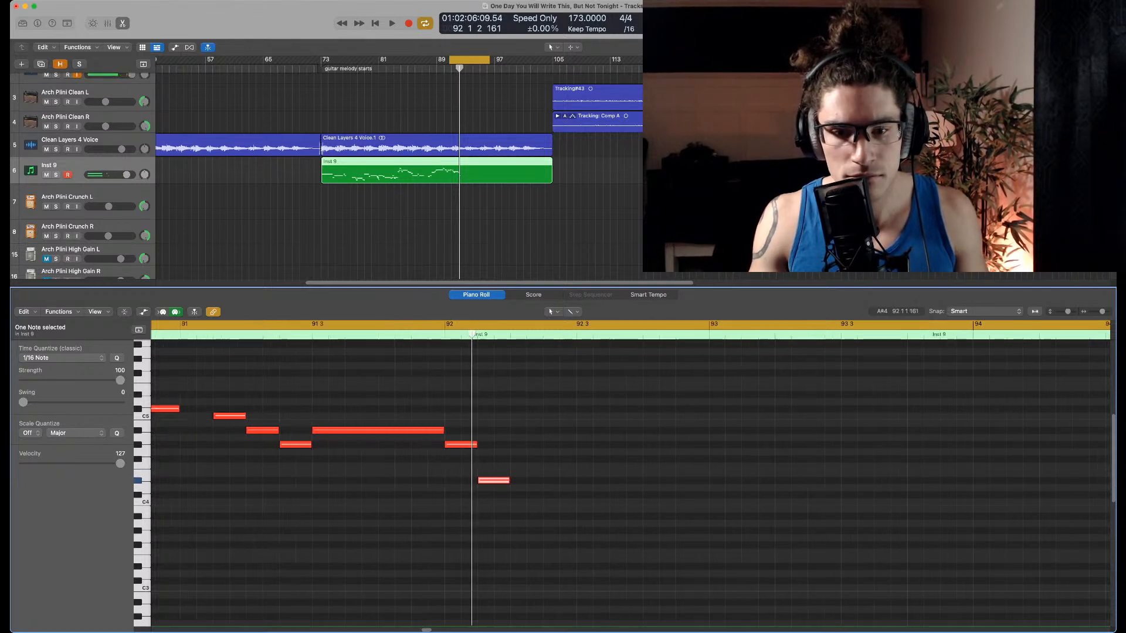
drag(399, 324, 599, 325)
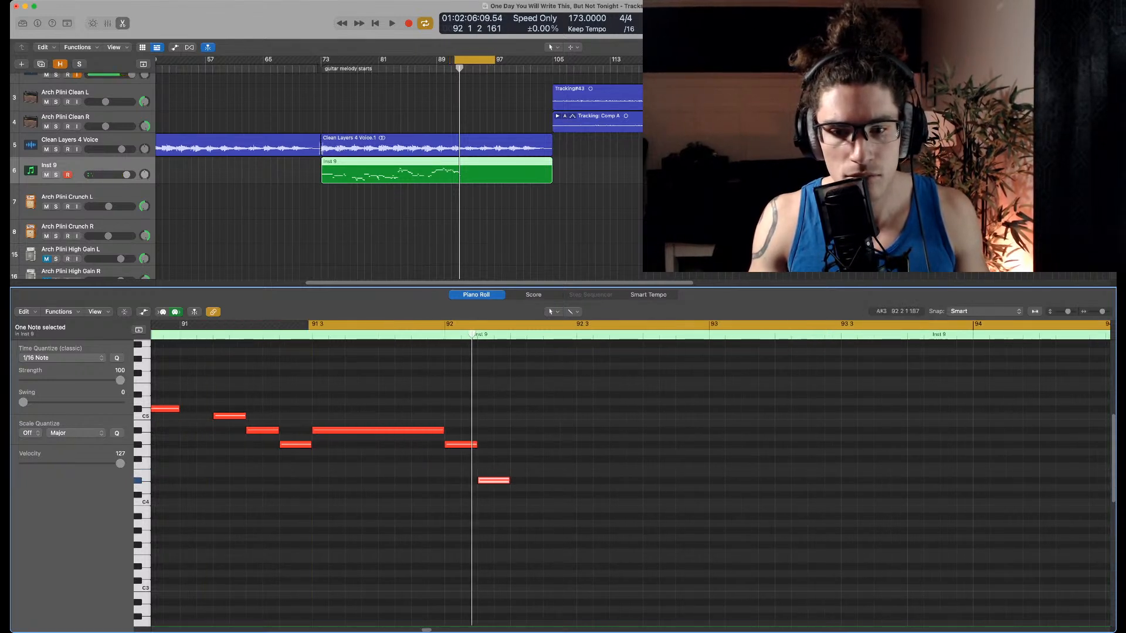
Add descending eighth notes on A#3, G#3 and F#3 after the D#4 in bar 92, deleting the stray G#3 on beat 3
super+click(524, 516)
super+click(558, 545)
drag(558, 545, 592, 531)
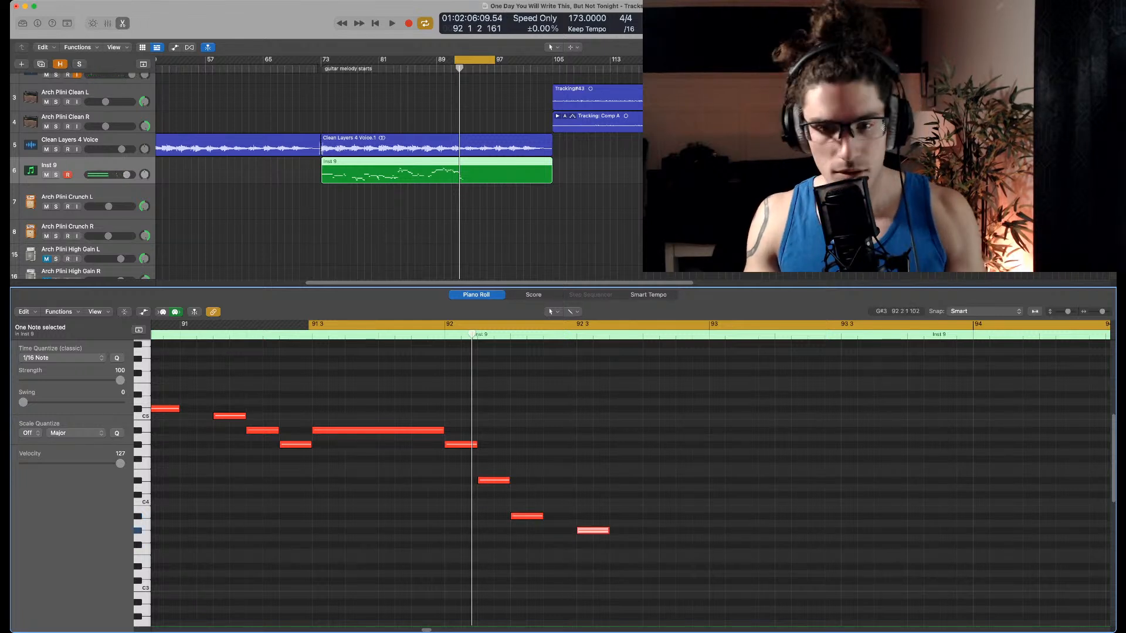
super+click(517, 531)
super+click(551, 545)
click(594, 531)
key(Delete)
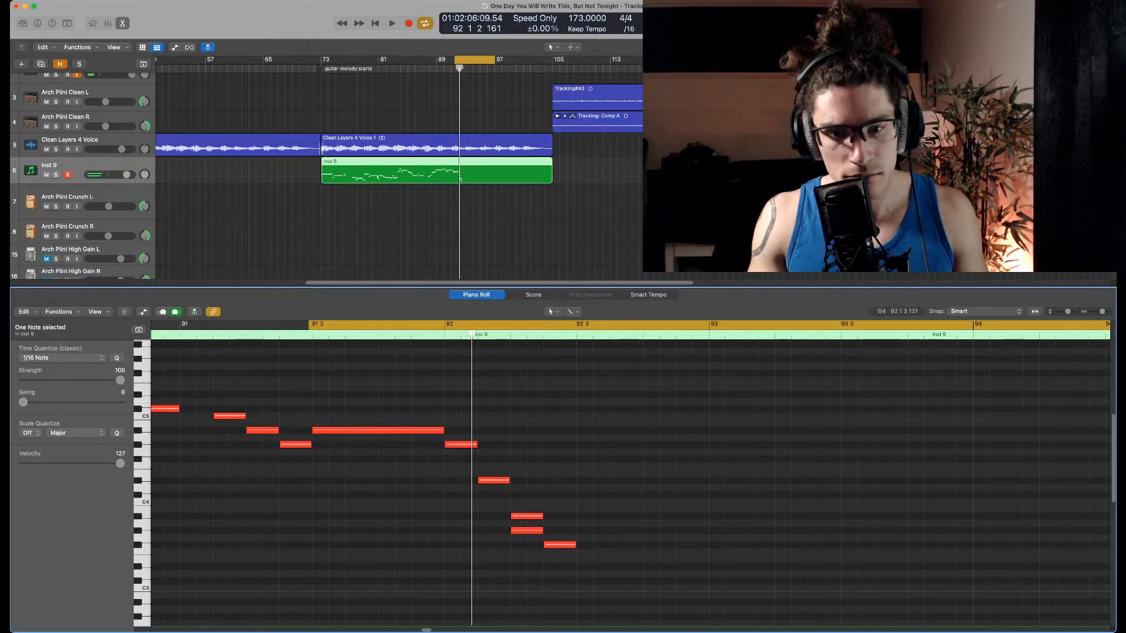
Delete the A#3 note, spread D#4, G#3 and F#3 onto beats 2, 3 and 4 of bar 92, and play the result
drag(494, 481, 659, 545)
click(527, 516)
key(Delete)
click(627, 544)
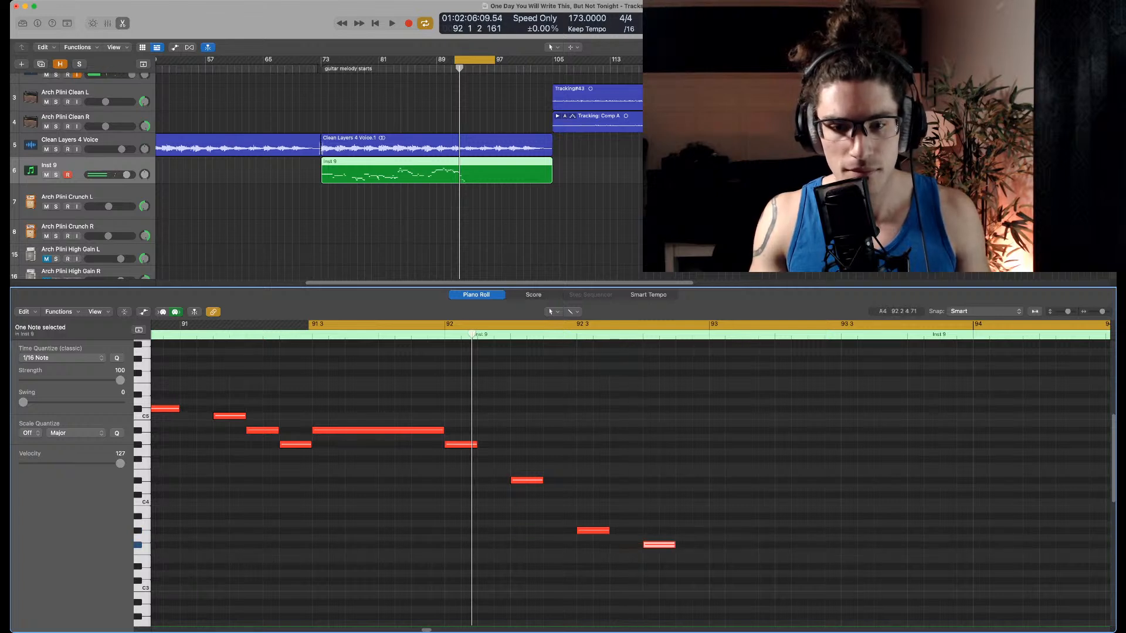
key(space)
key(space)
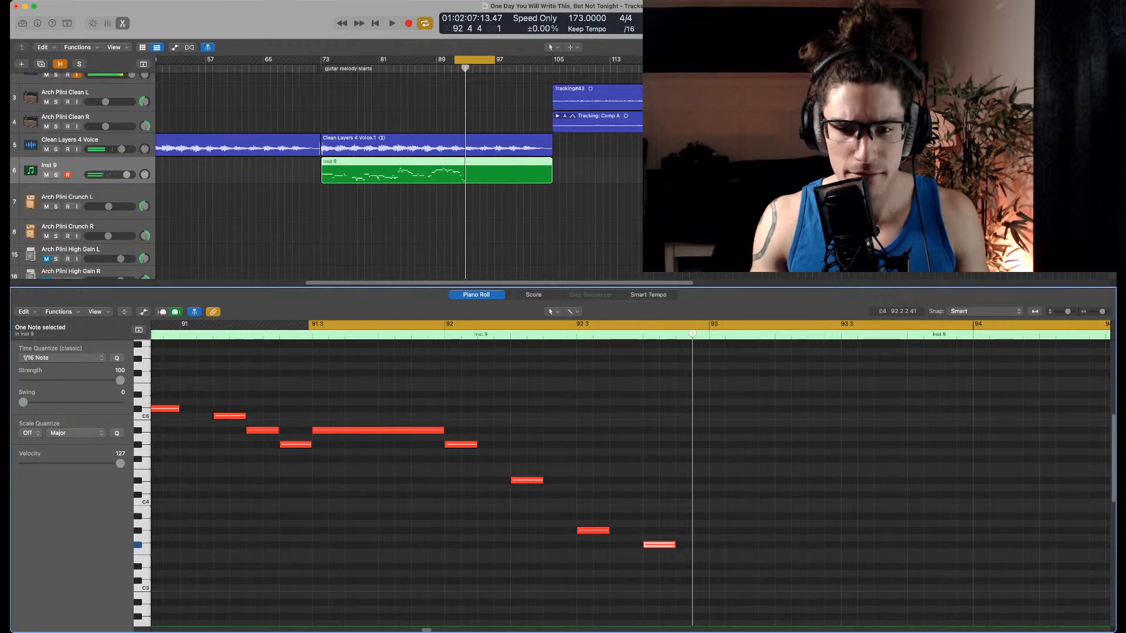
Move D#4, G#3 and F#3 to the off-beats of beats 1, 2 and 3 in bar 92, auditioning the rhythm
drag(527, 480, 495, 480)
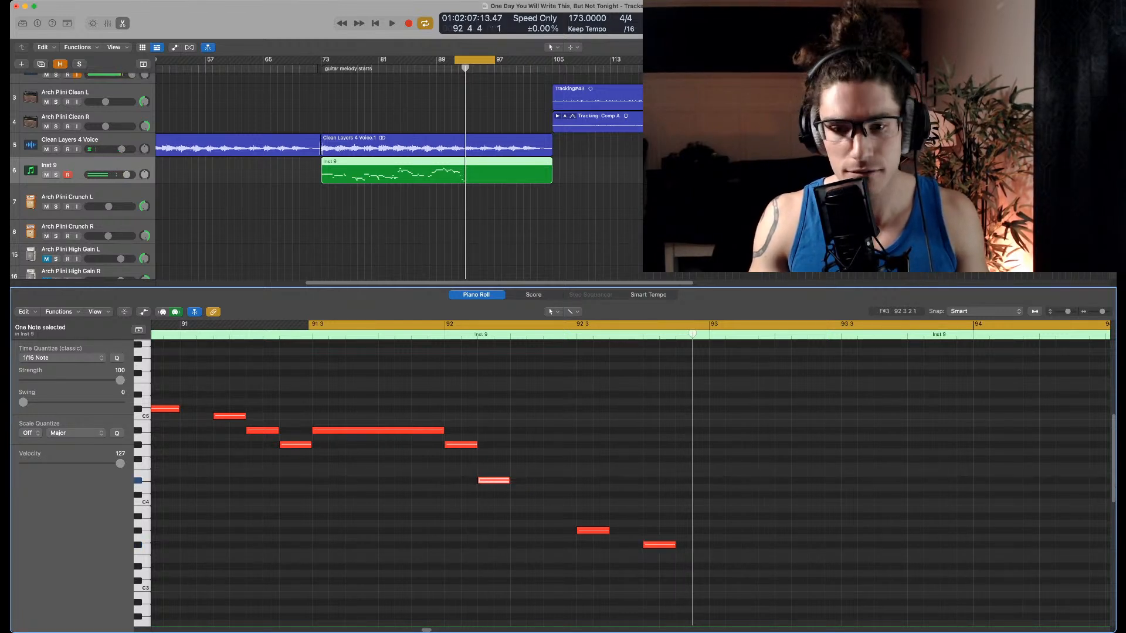
drag(592, 530, 560, 530)
drag(660, 544, 593, 545)
key(space)
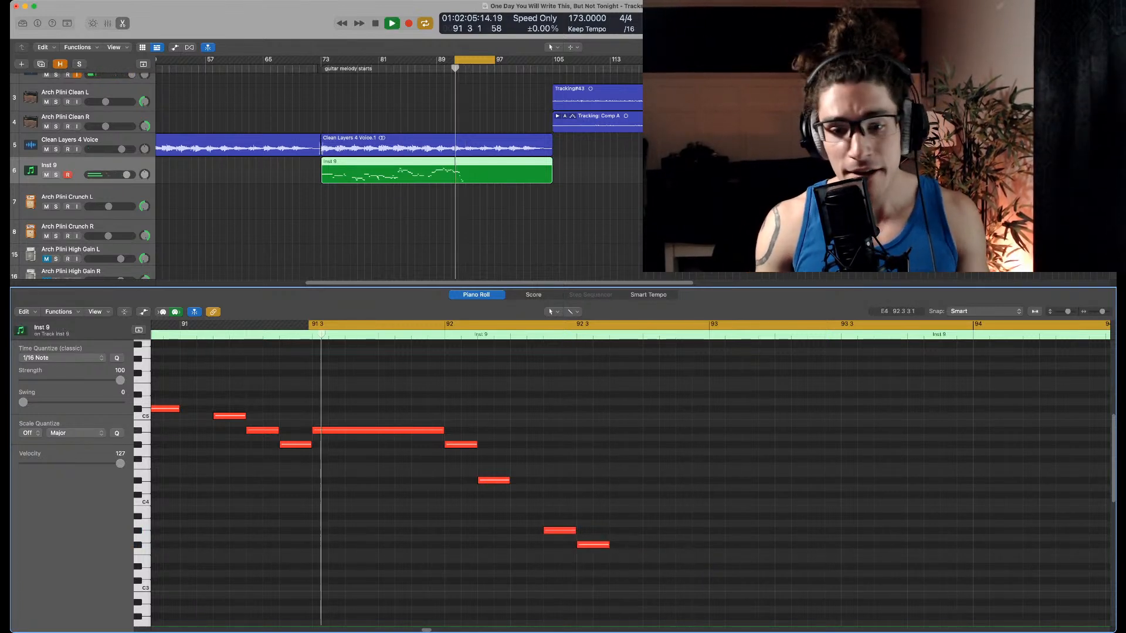
key(space)
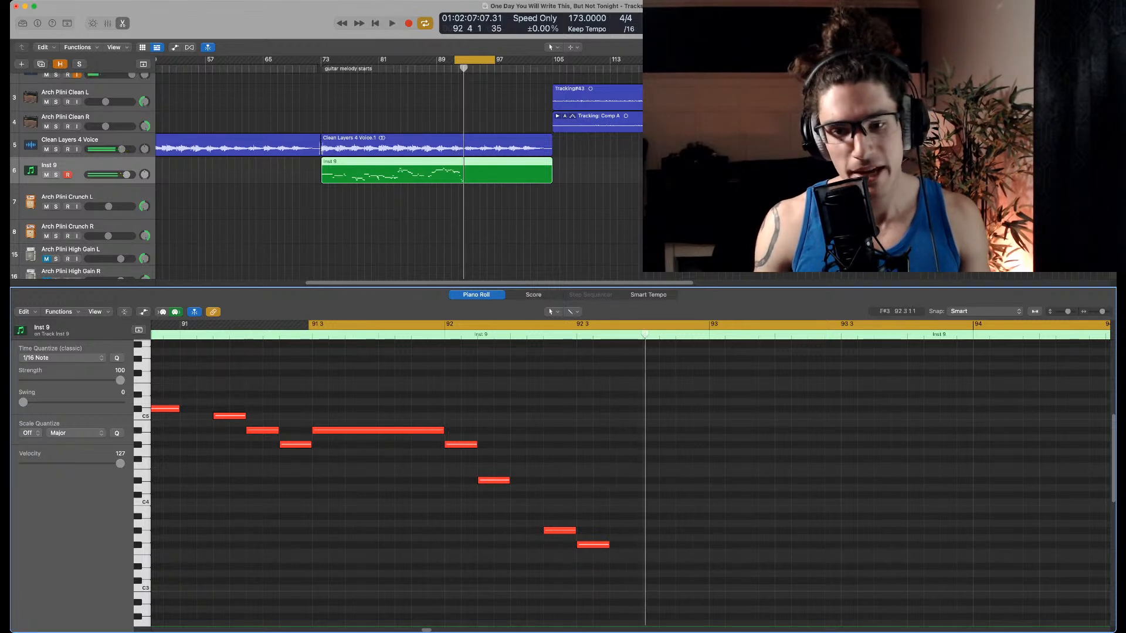
drag(593, 545, 627, 545)
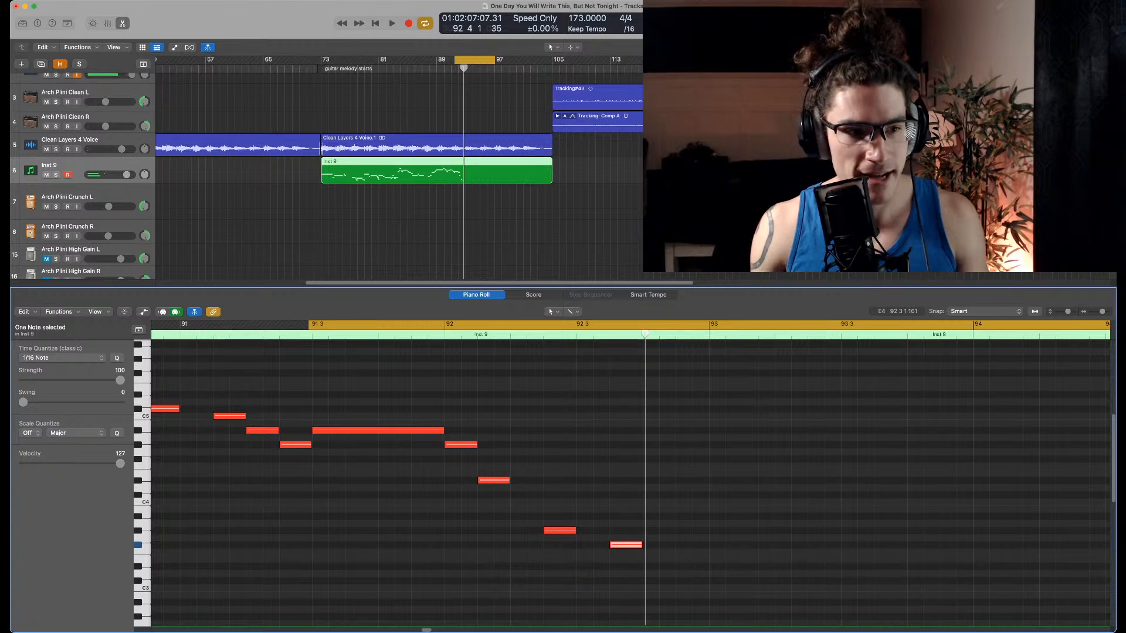
Shorten the cycle range to end at bar 94 and clear the note selection
key(super+Left)
key(super+Left)
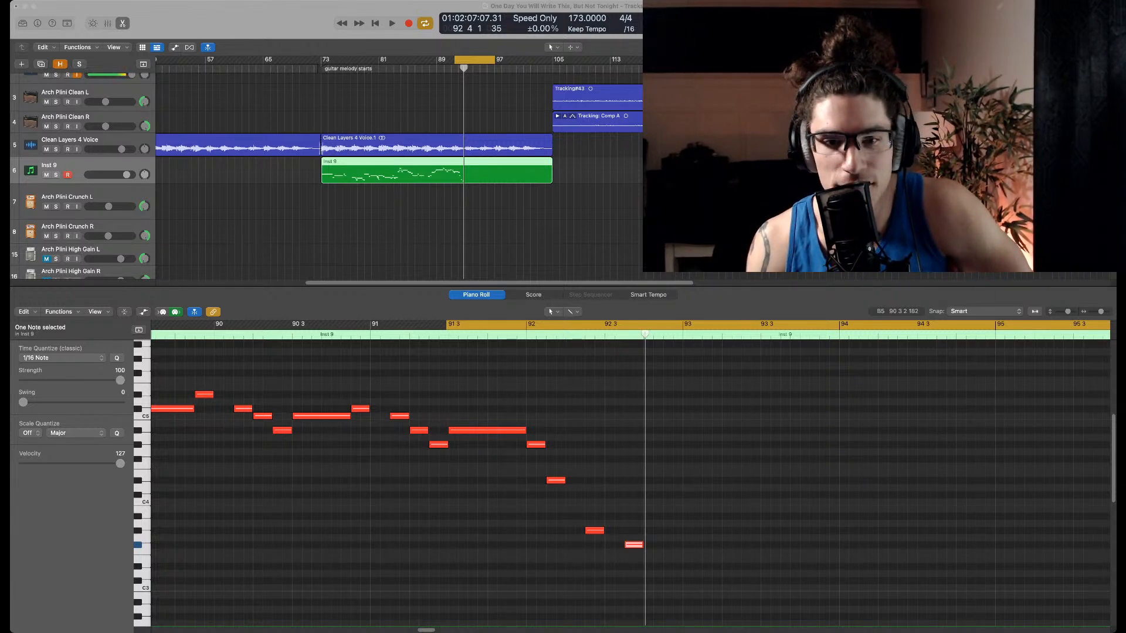
key(super+Tab)
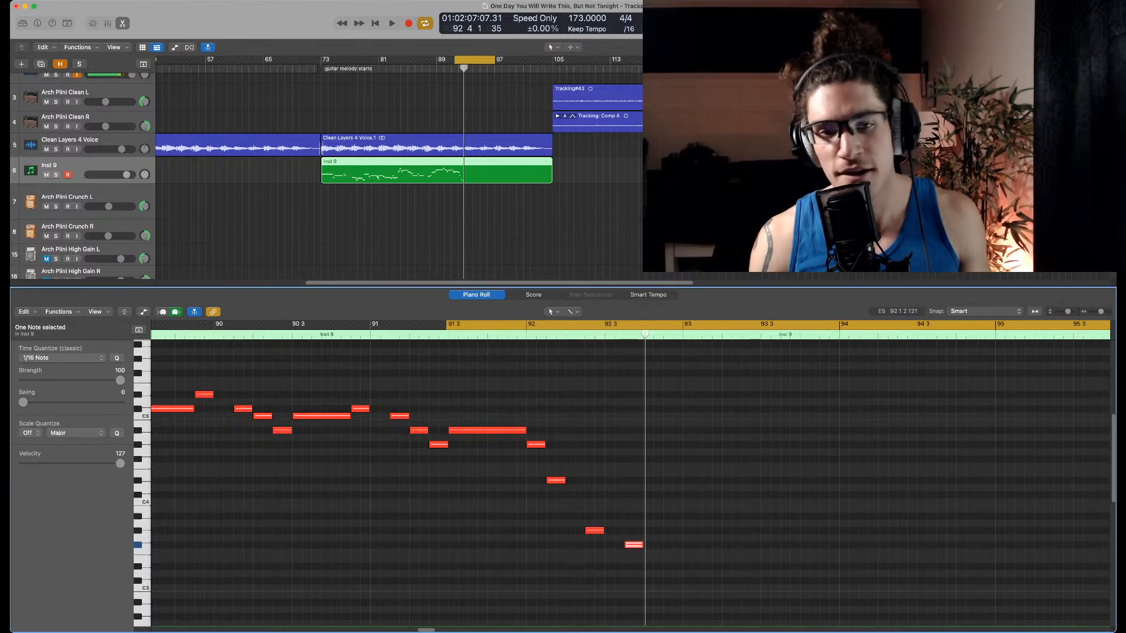
key(super+Left)
key(super+Left)
key(super+Left)
key(super+Left)
key(super+Left)
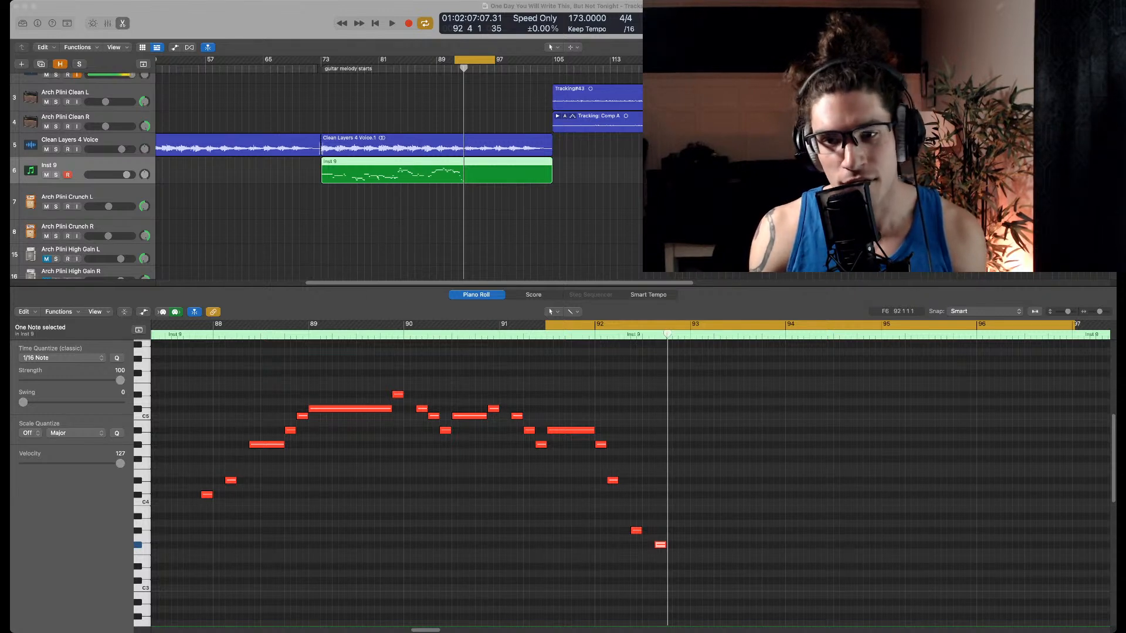
drag(1075, 325, 785, 325)
click(801, 366)
key(space)
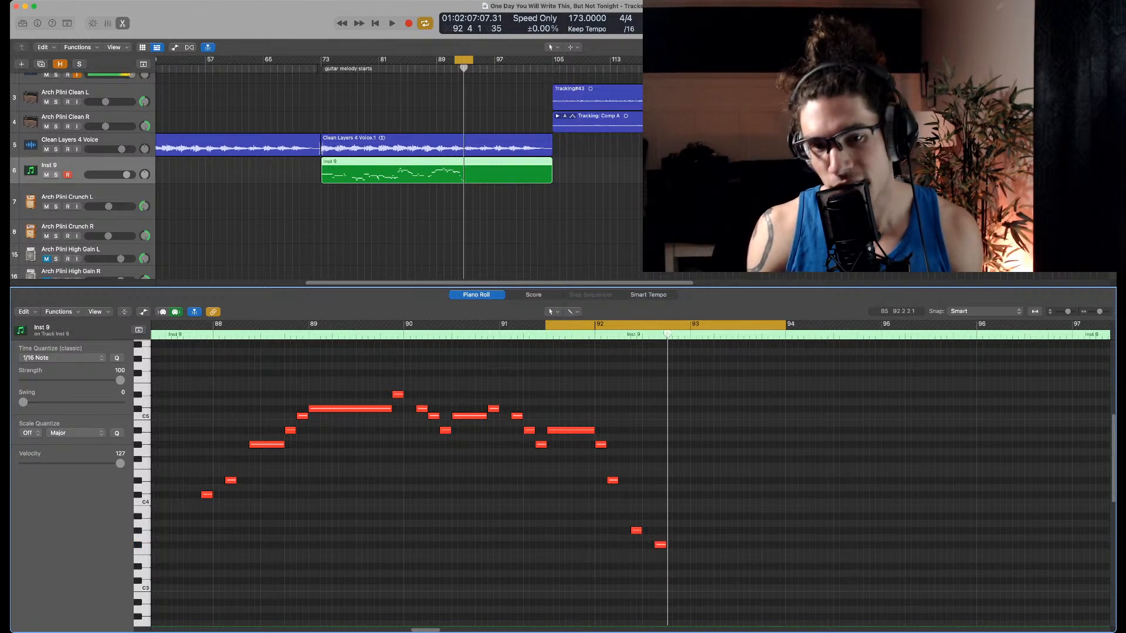
Extend the cycle range back to start at bar 91, with its end at bar 94
drag(545, 324, 523, 325)
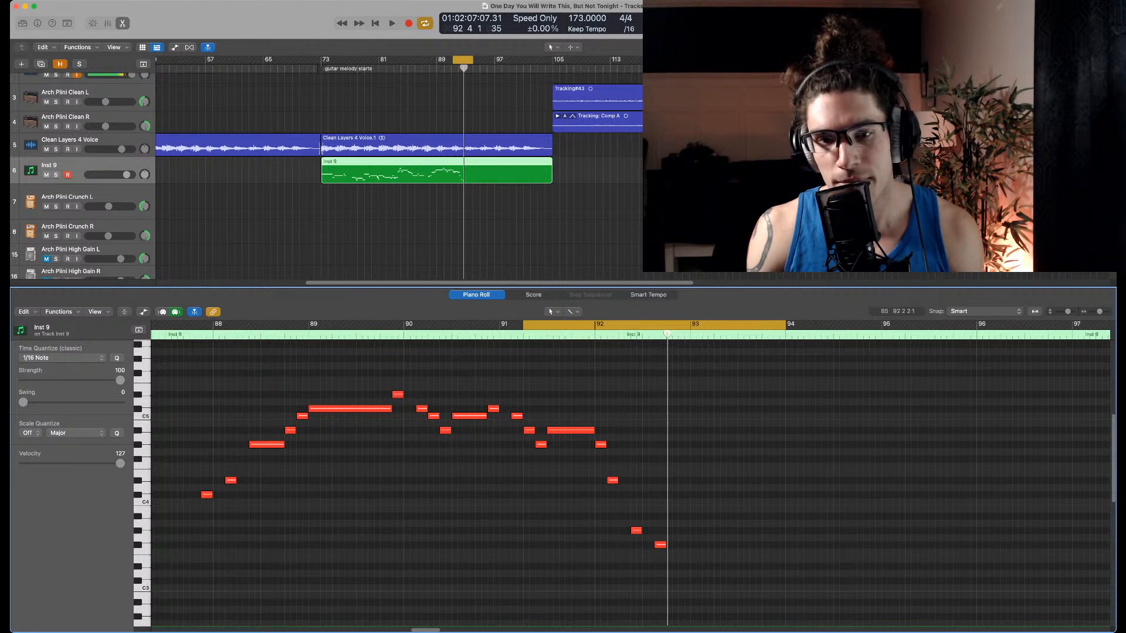
drag(621, 325, 598, 324)
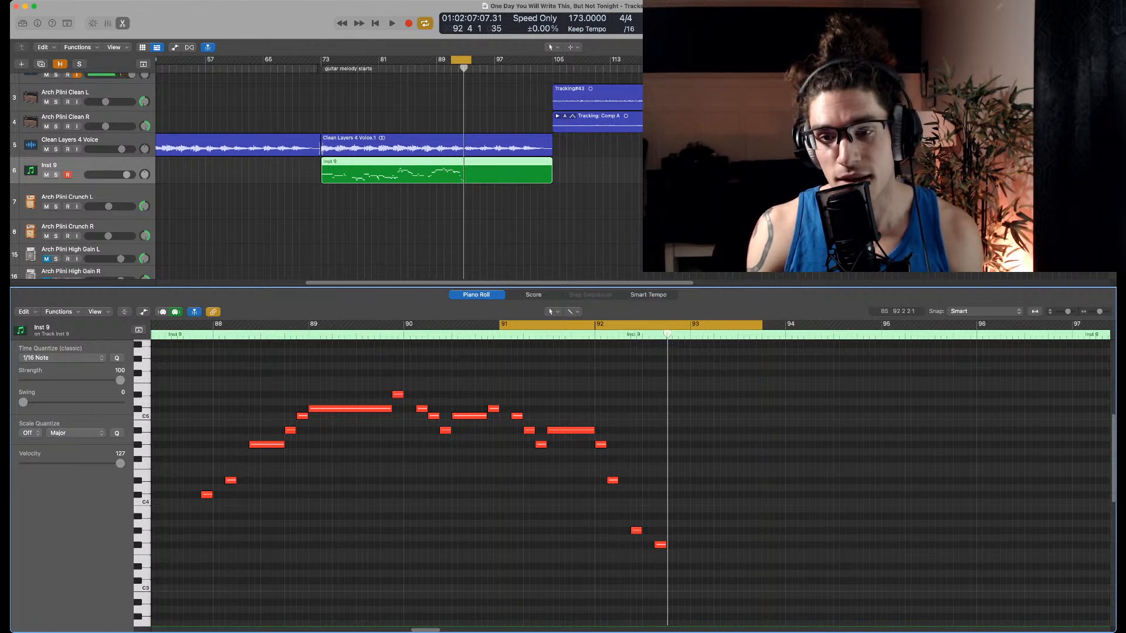
drag(762, 324, 786, 324)
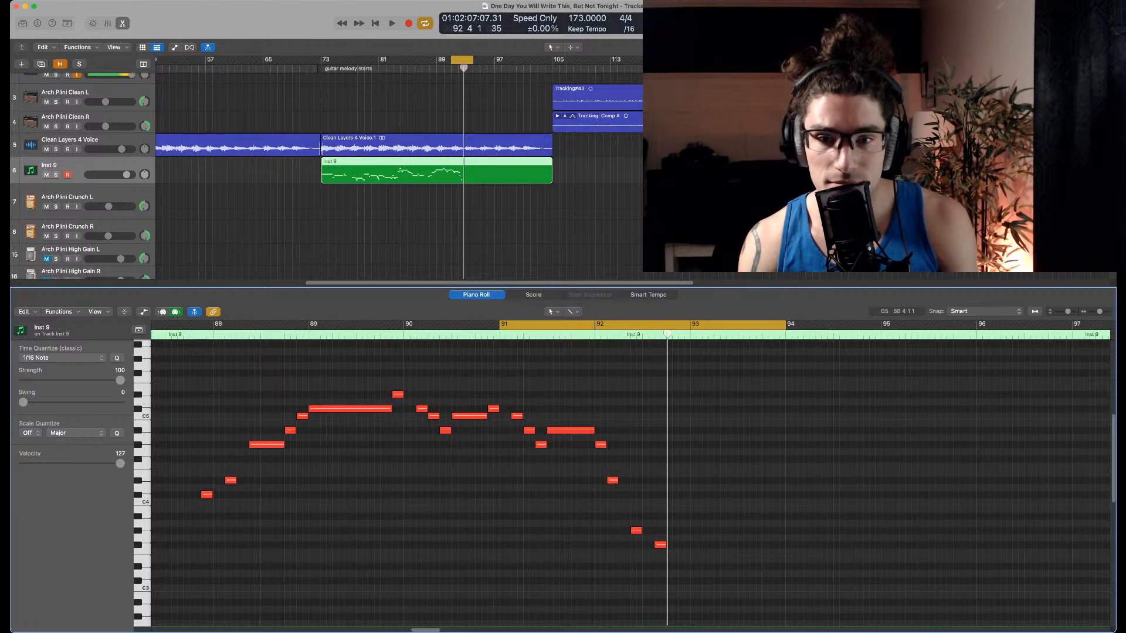
scroll(399, 176, down, 3)
scroll(399, 176, up, 4)
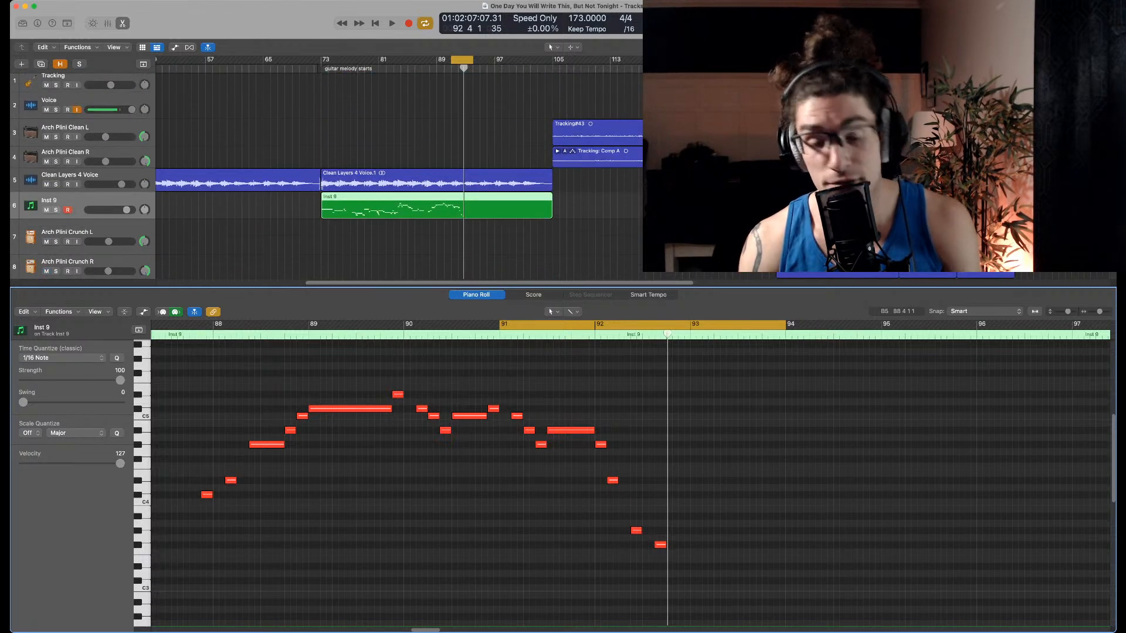
scroll(398, 175, down, 2)
scroll(399, 176, up, 2)
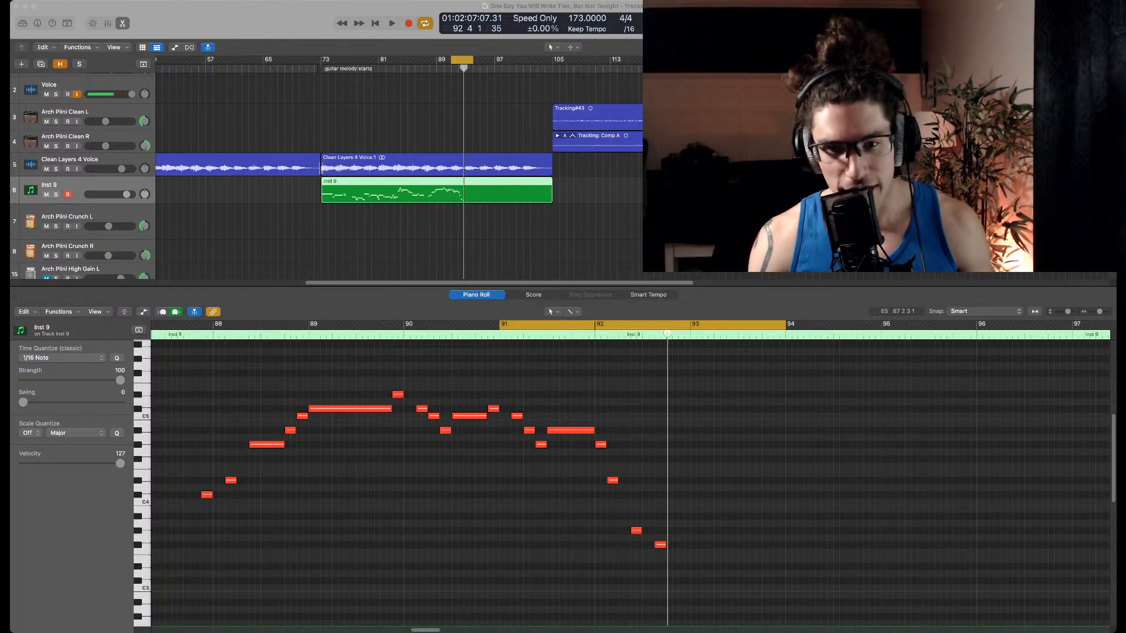
Play the melody from bar 91 repeatedly to audition the descending notes in bar 92
click(789, 474)
key(space)
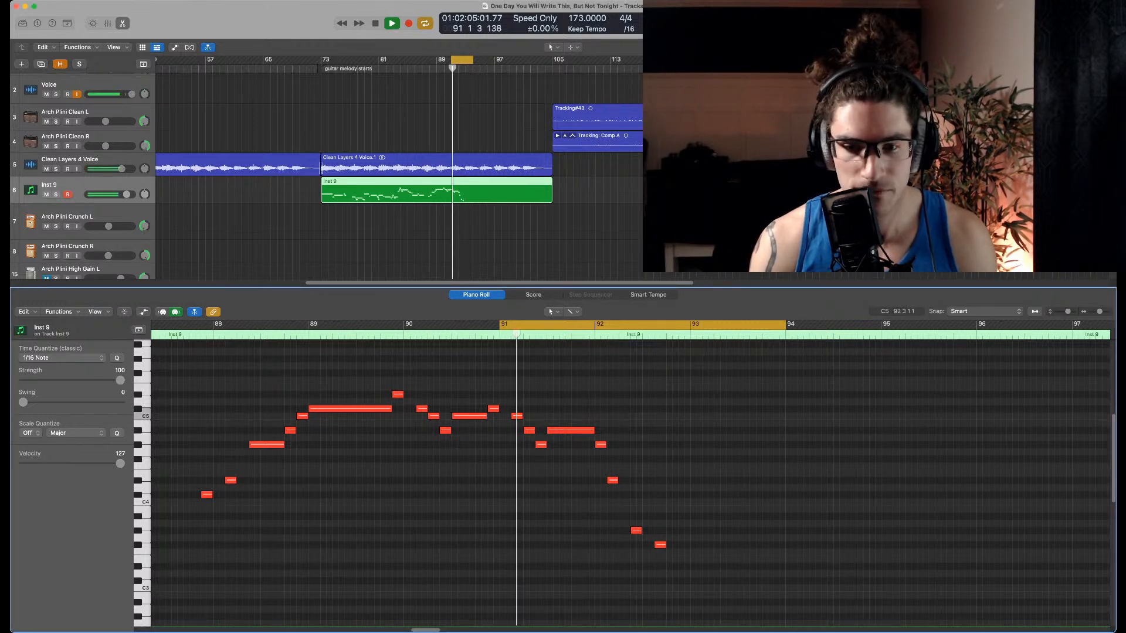
key(space)
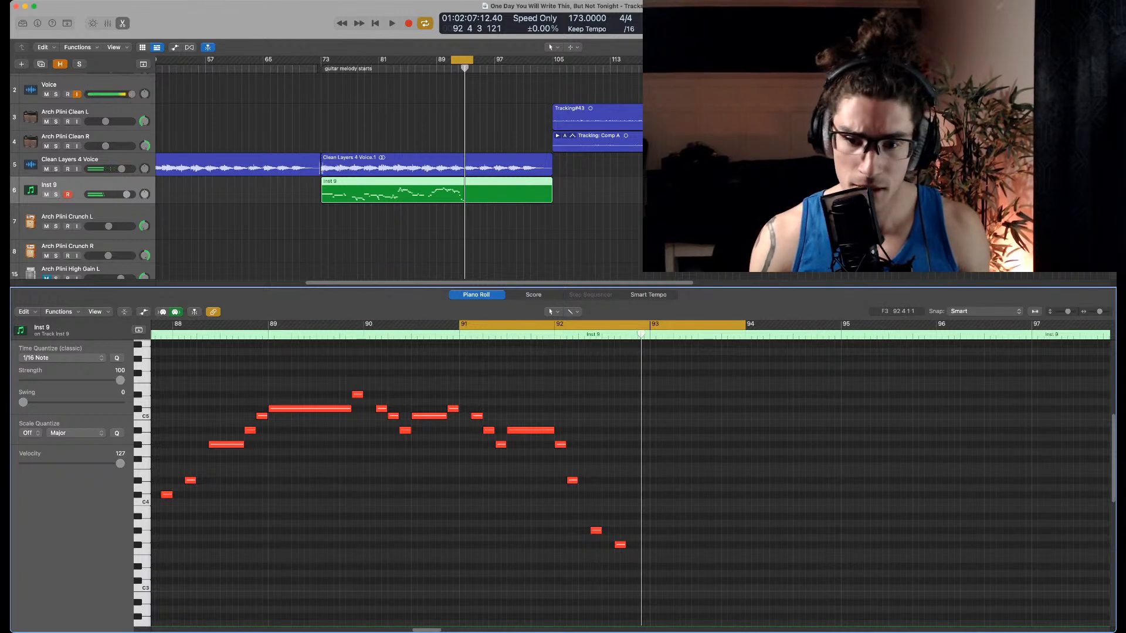
key(space)
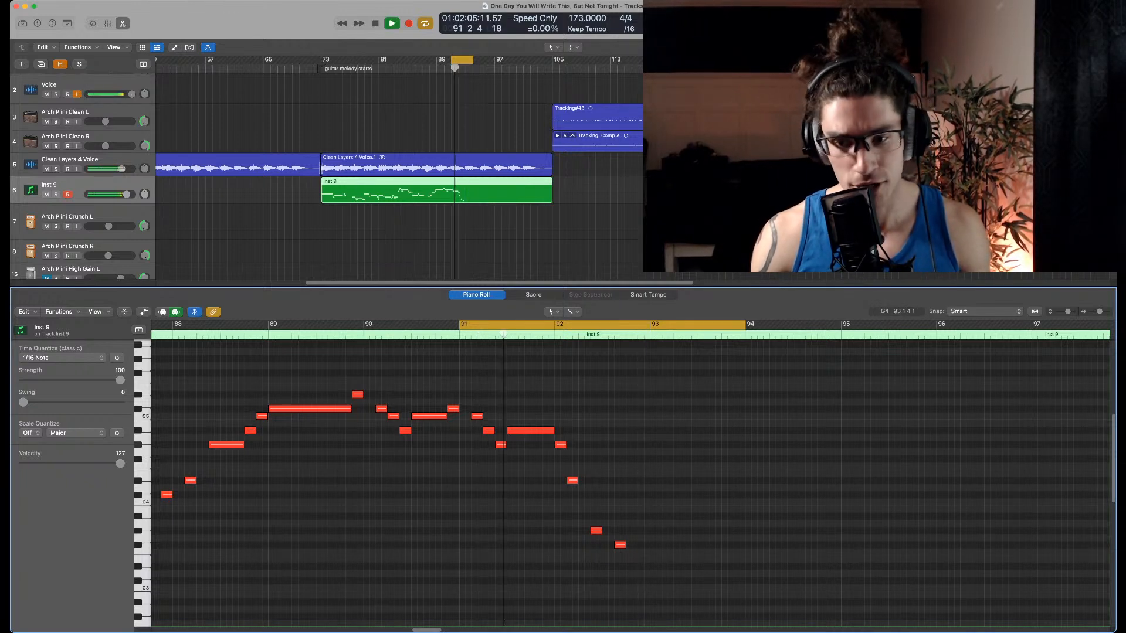
key(super+Right)
key(space)
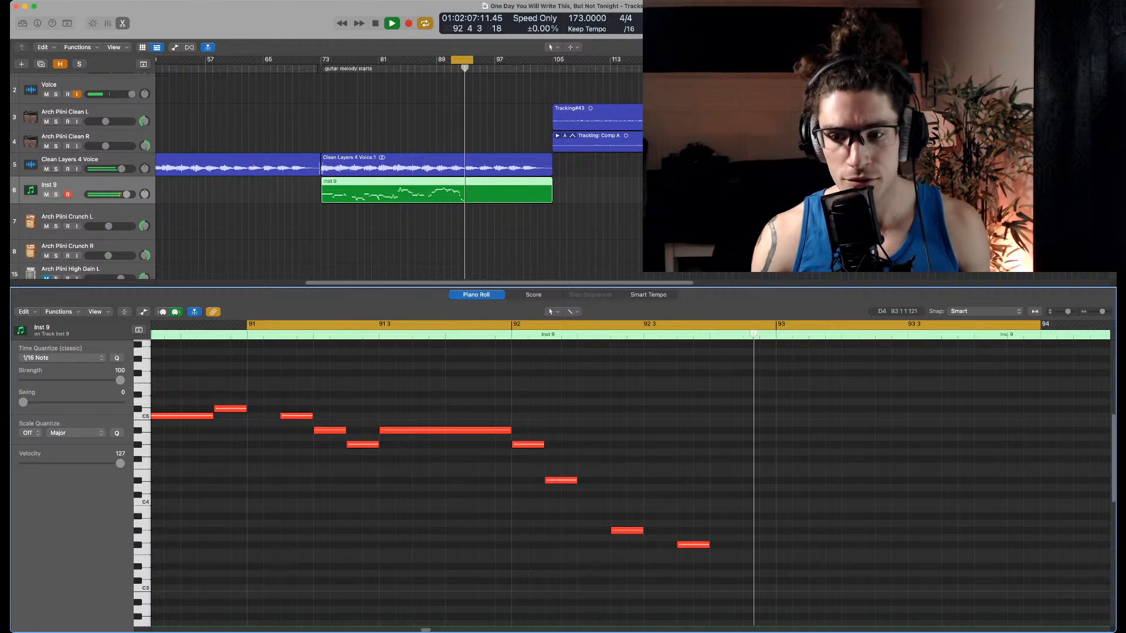
Add an F#3 eighth note at the end of bar 92 and a G#3 sixteenth at the start of bar 93, and audition them
super+click(760, 545)
scroll(767, 540, right, 2)
super+click(754, 538)
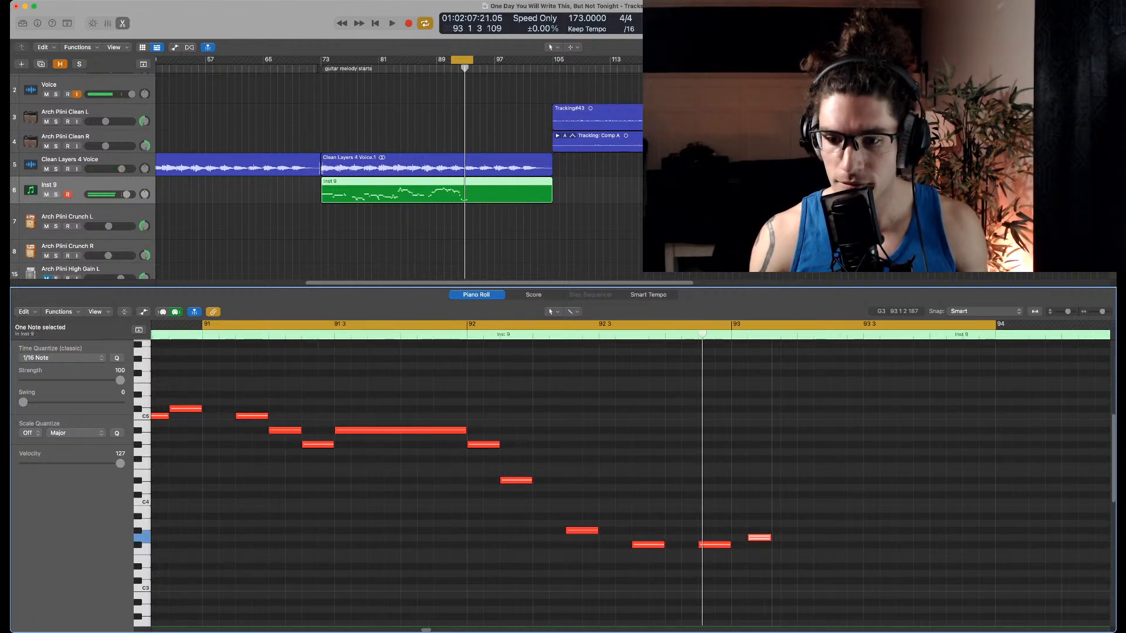
drag(755, 538, 739, 531)
click(759, 539)
click(727, 544)
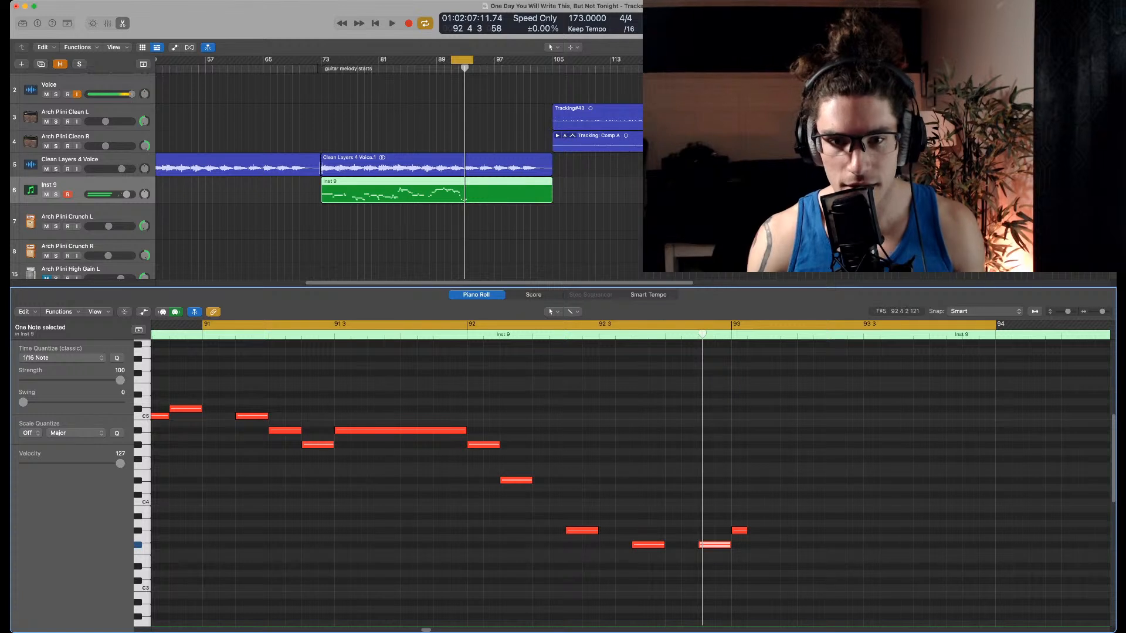
click(734, 504)
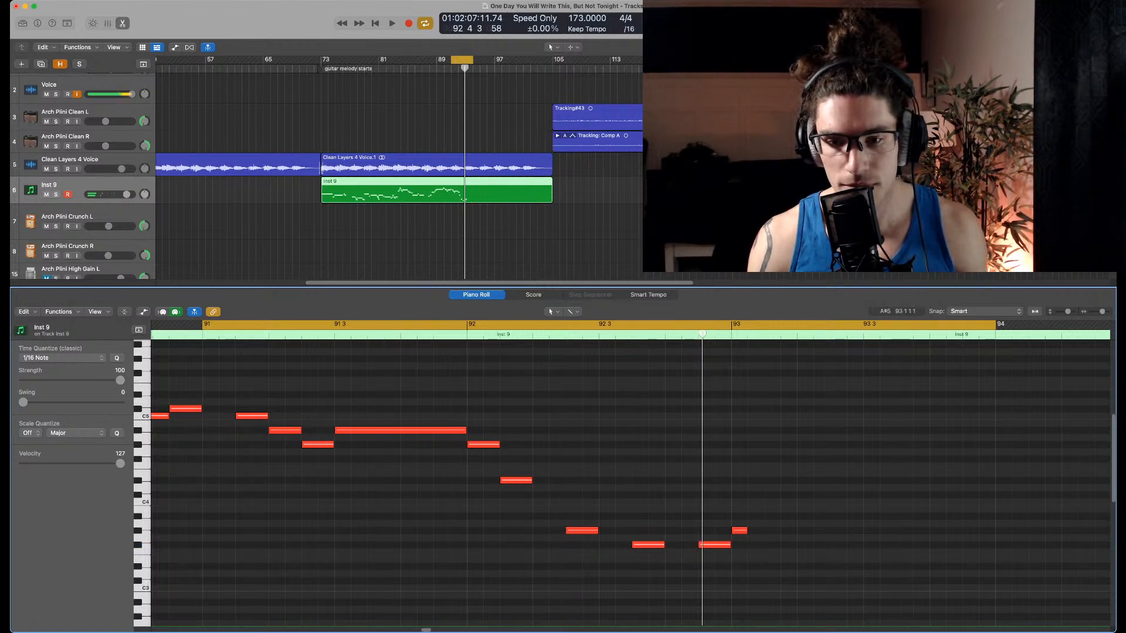
key(space)
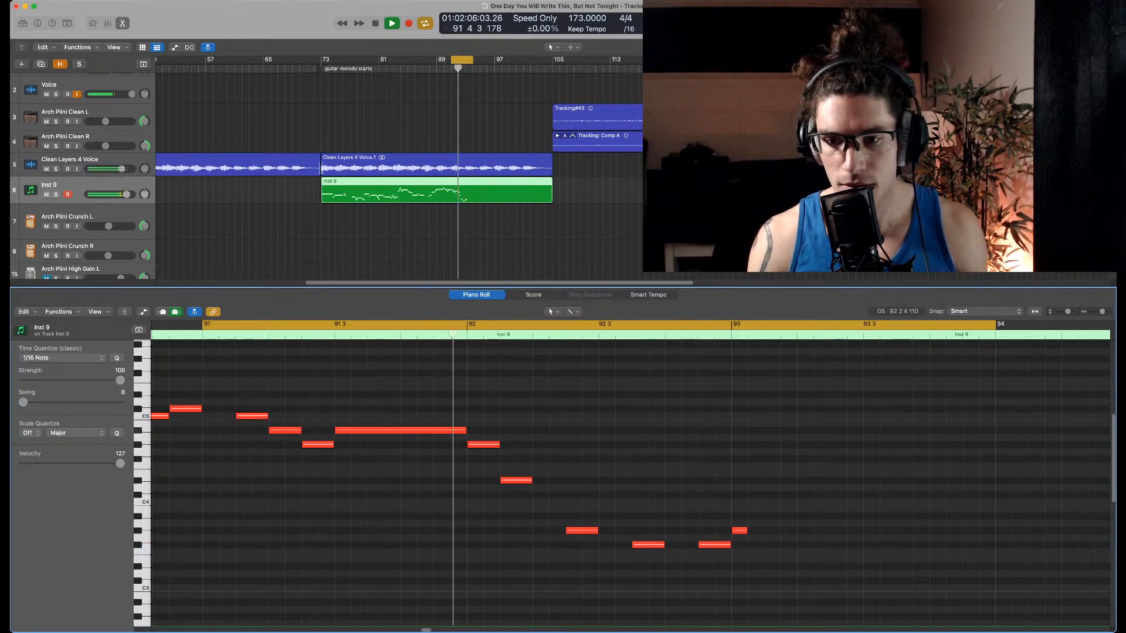
key(space)
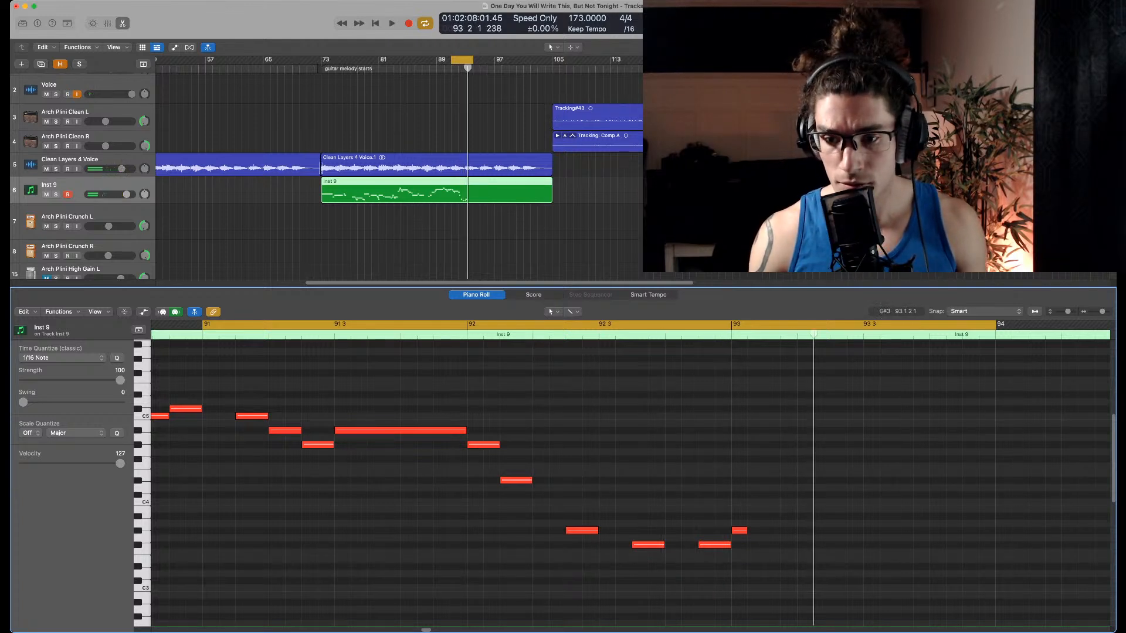
Continue bar 93 with ascending sixteenths A#3, B3 and C#4 and a half-note D#4 starting on beat 2, and play it
super+click(755, 517)
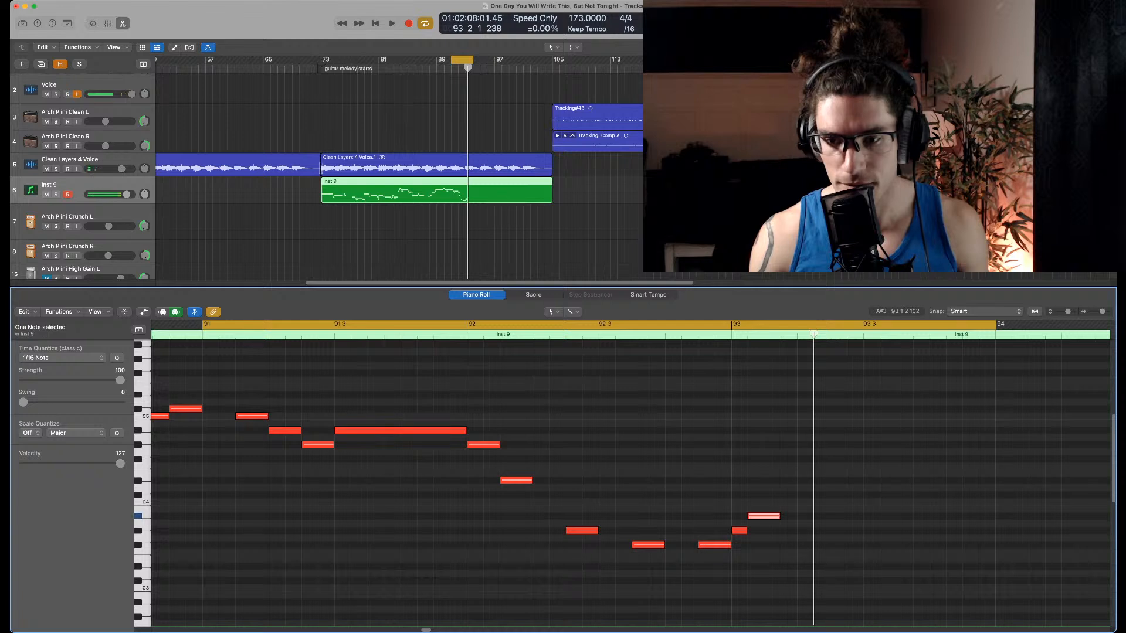
drag(779, 516, 764, 516)
super+click(771, 509)
super+click(789, 495)
drag(801, 480, 929, 480)
key(space)
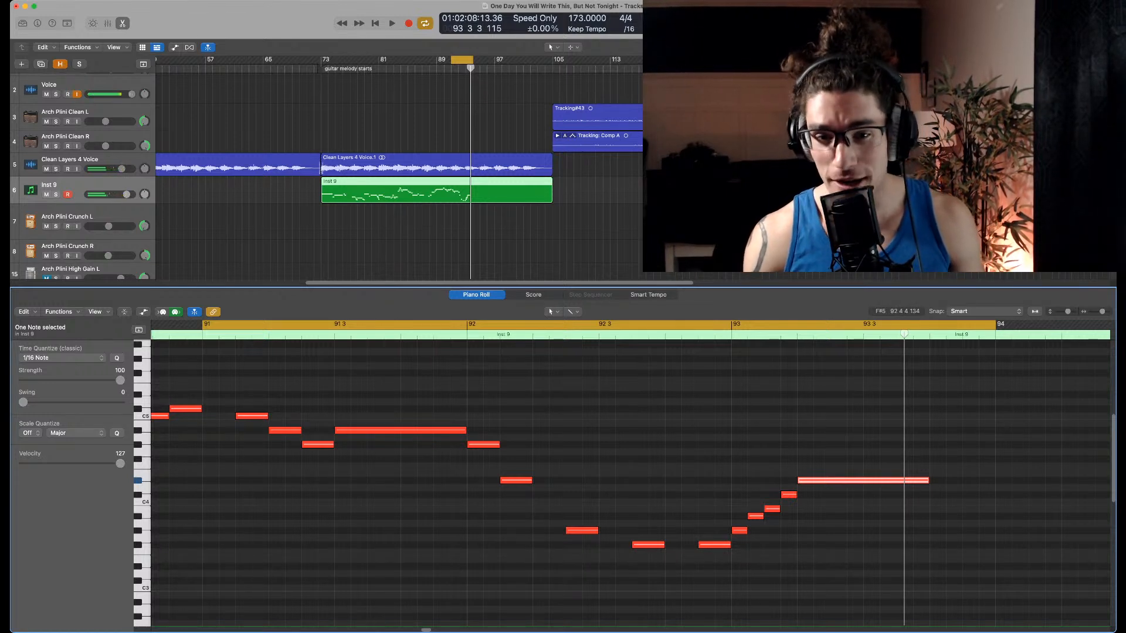
Play the cycle from bar 91 to audition the new ascending run into the held D#4
click(730, 380)
key(super+Left)
key(super+Left)
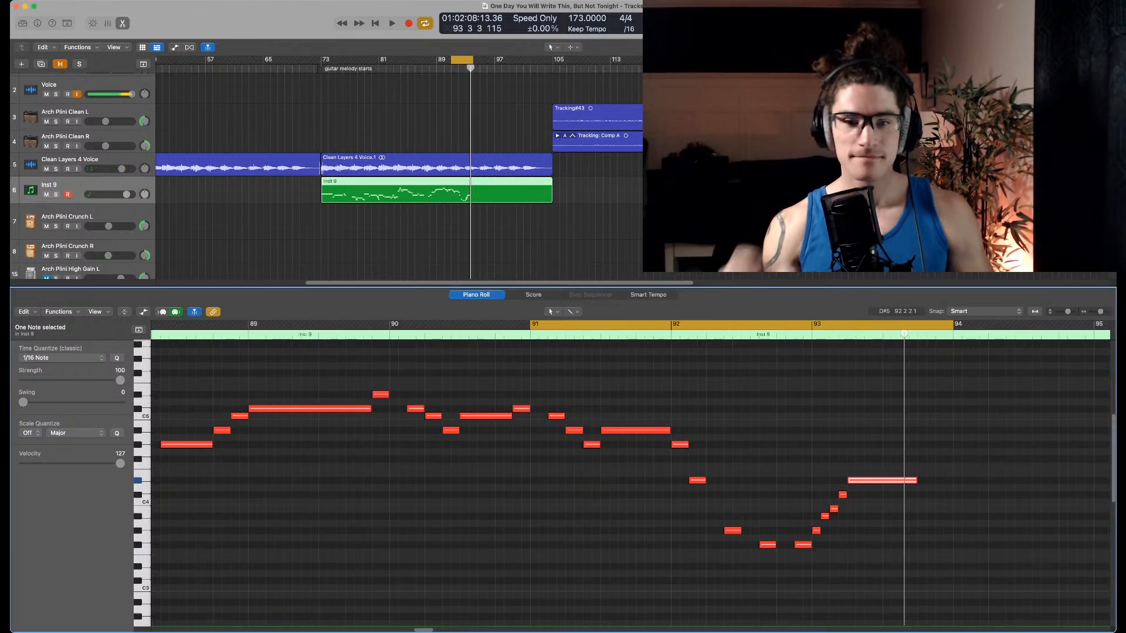
scroll(731, 379, right, 4)
key(space)
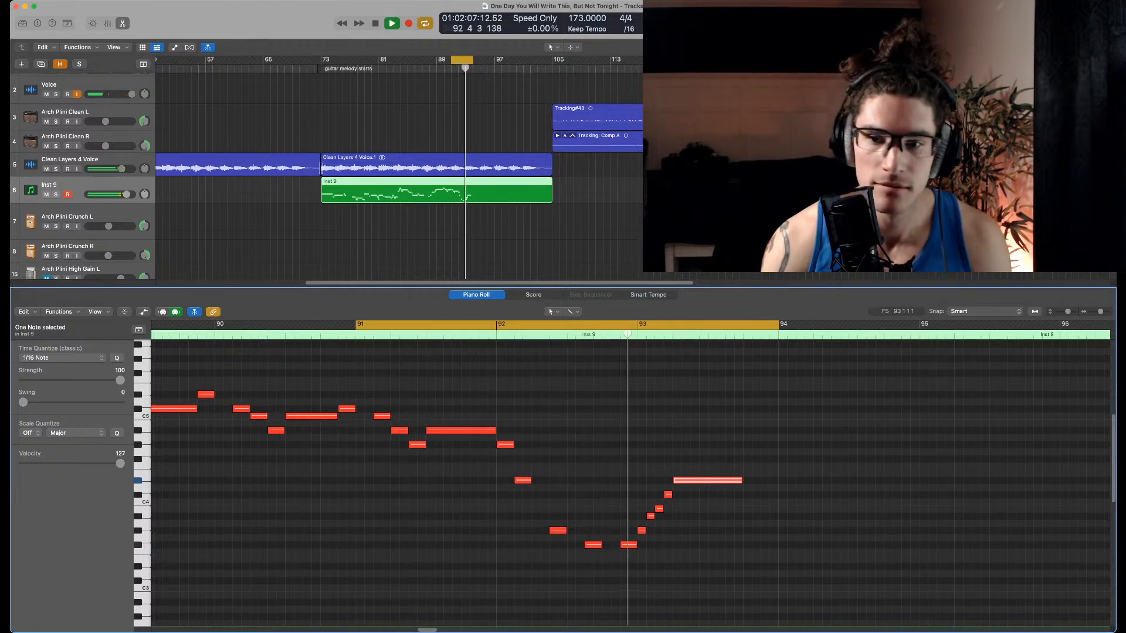
key(space)
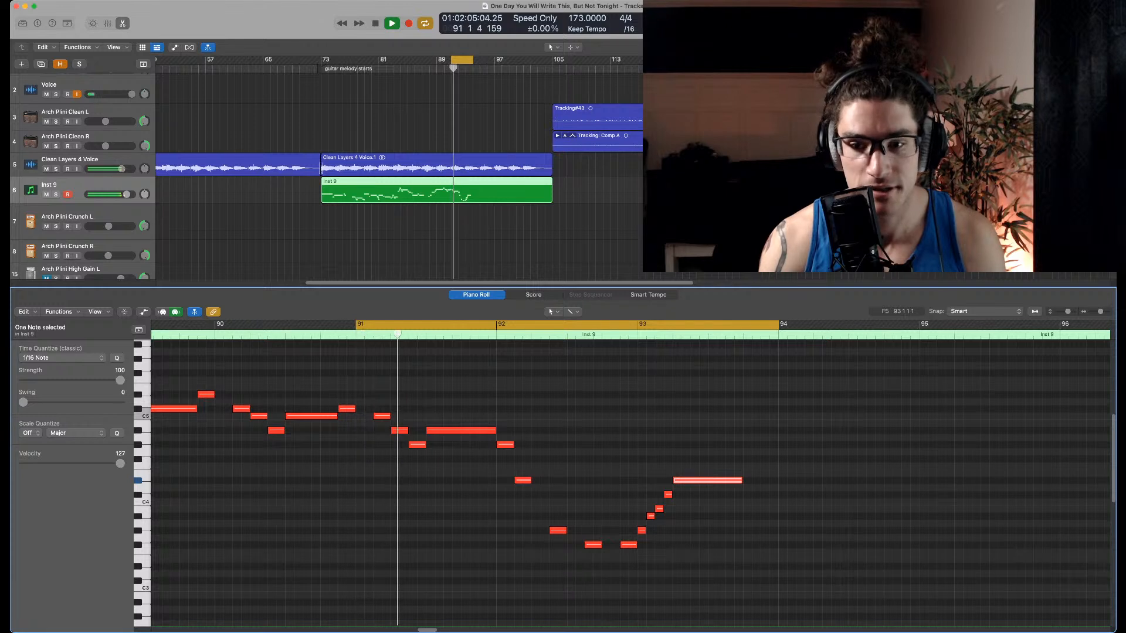
Set the cycle range from about beat 2 of bar 90 to about beat 3 of bar 94 and play it
drag(777, 324, 955, 324)
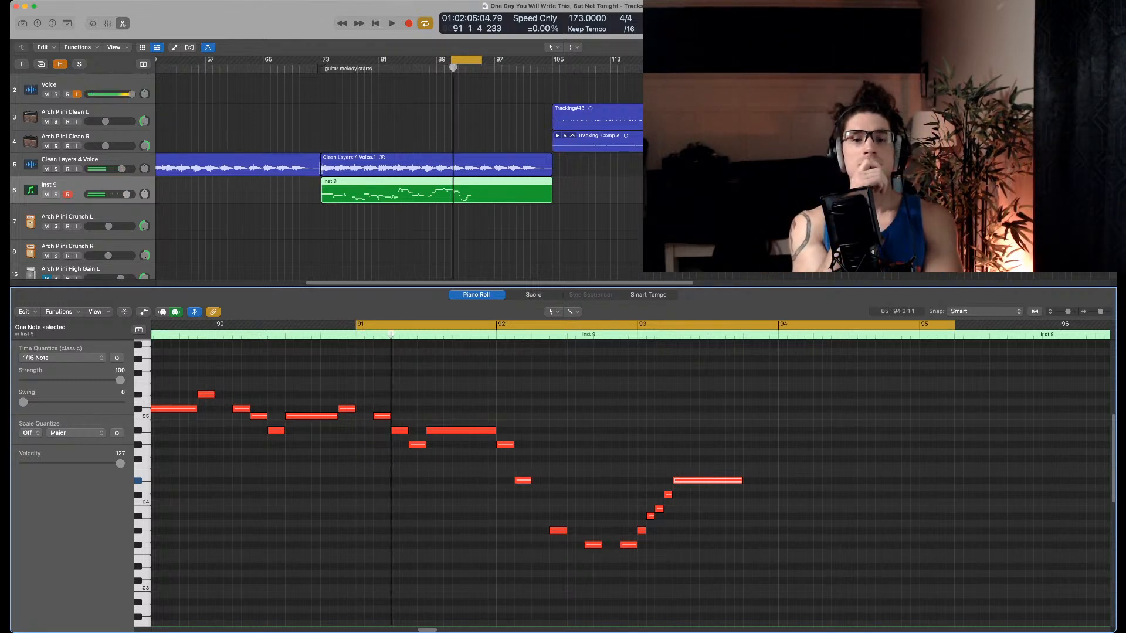
drag(821, 324, 728, 324)
key(space)
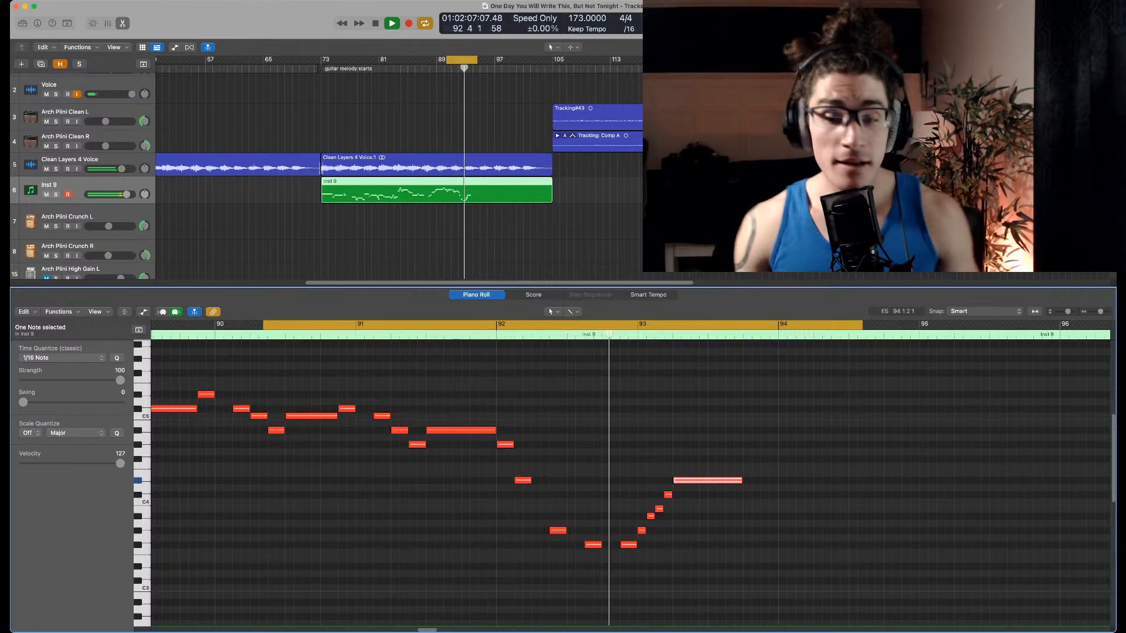
Add two eighth notes closing bar 93, a C#4 on beat 4 followed by a D#4
key(space)
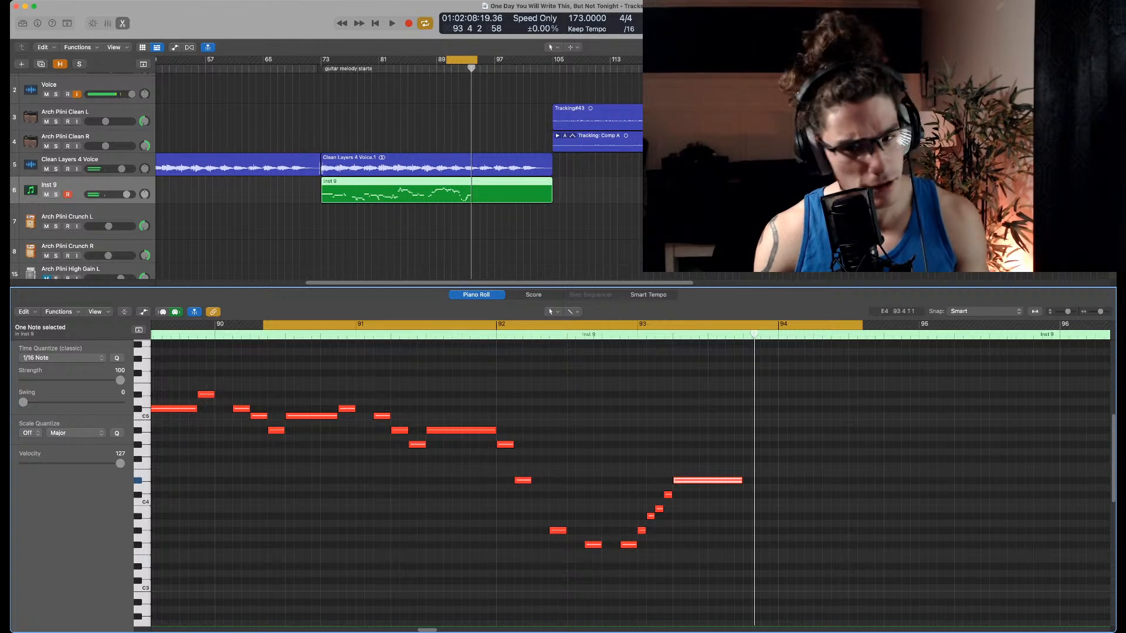
key(super+Right)
scroll(702, 495, right, 2)
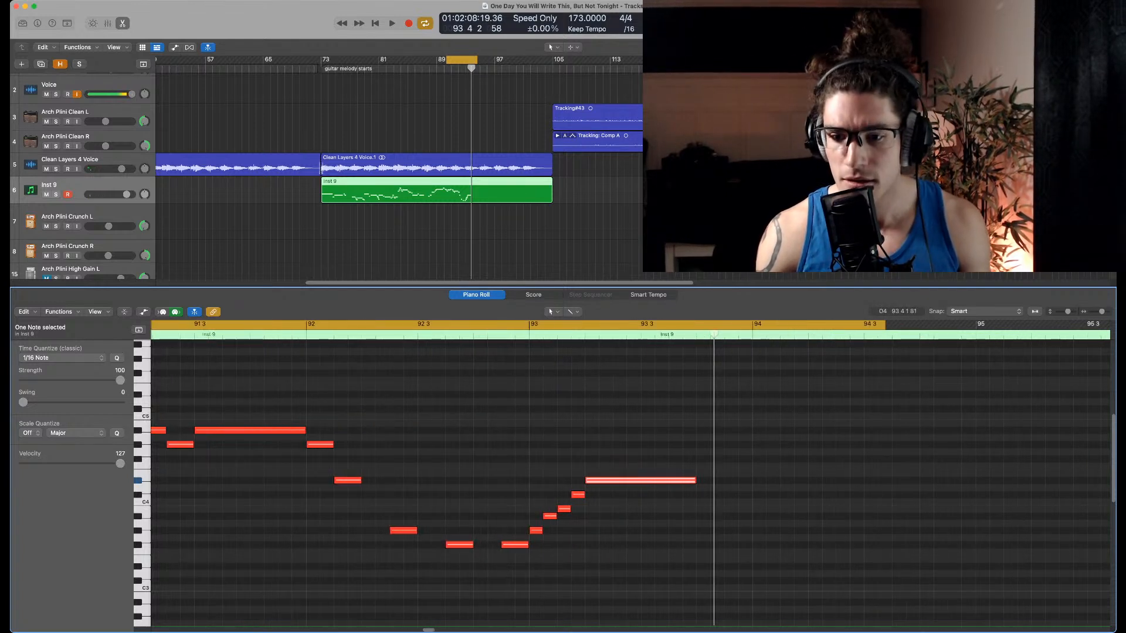
key(space)
key(space)
scroll(703, 488, right, 5)
super+click(716, 495)
mouse_move(827, 495)
mouse_down()
mouse_move(799, 495)
mouse_move(809, 495)
mouse_up()
click(801, 511)
click(739, 495)
drag(738, 495, 725, 495)
drag(793, 495, 729, 495)
super+click(734, 481)
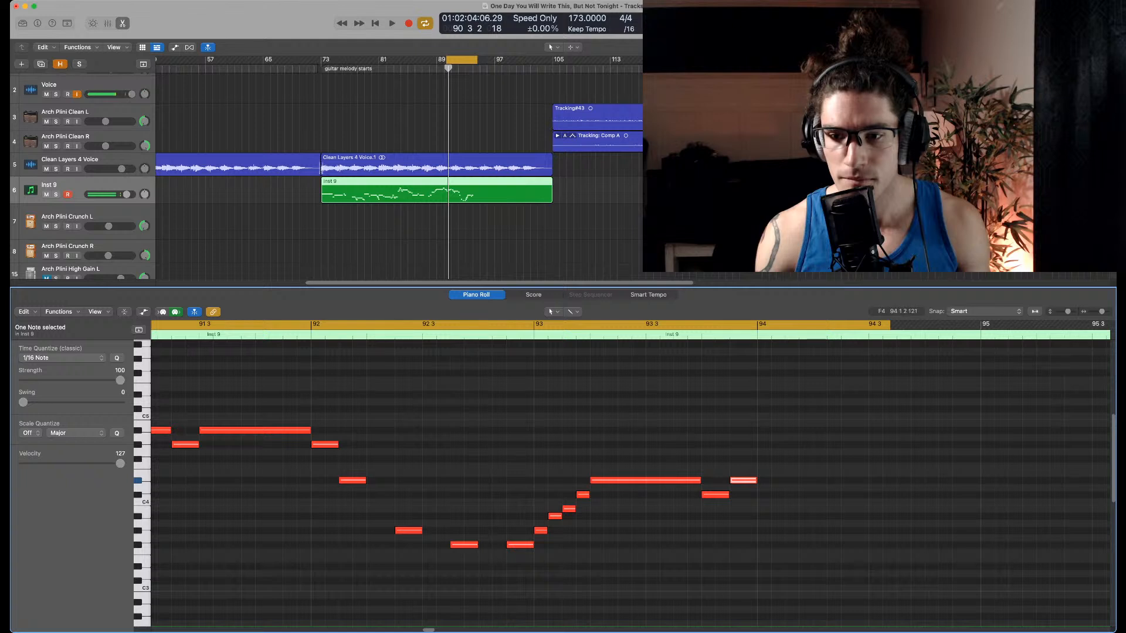
Add a G4 eighth note on the second eighth of bar 94 and a D#4 eighth on beat 2
super+click(799, 458)
drag(799, 458, 798, 451)
super+click(822, 481)
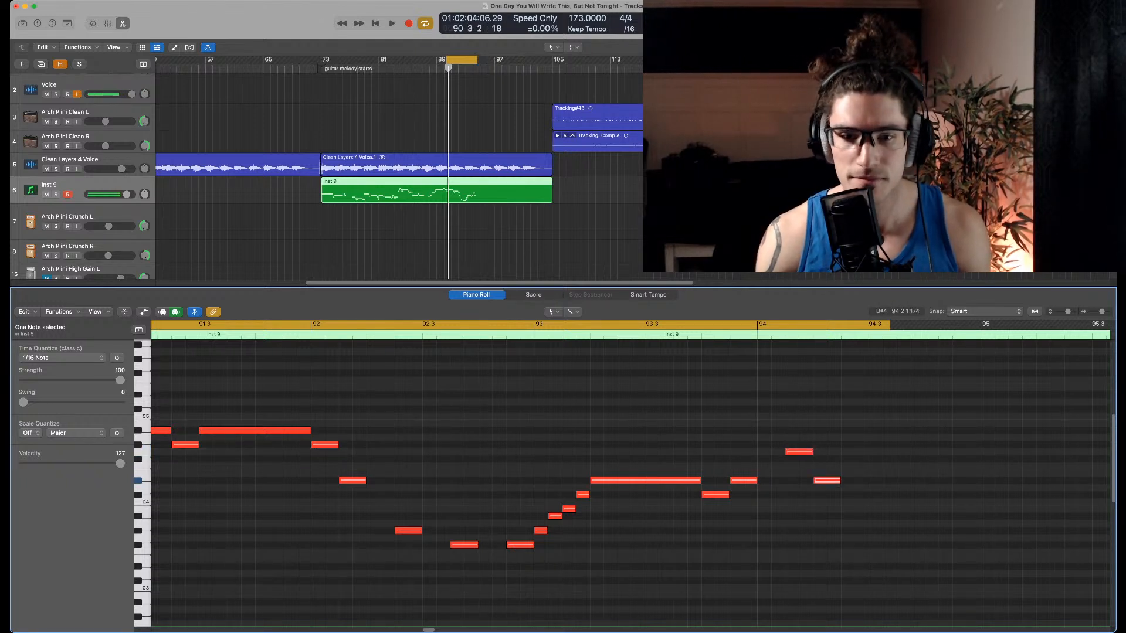
Cycle from about beat 2 of bar 92 to about beat 3 of bar 96 and replay it to audition the new notes
key(space)
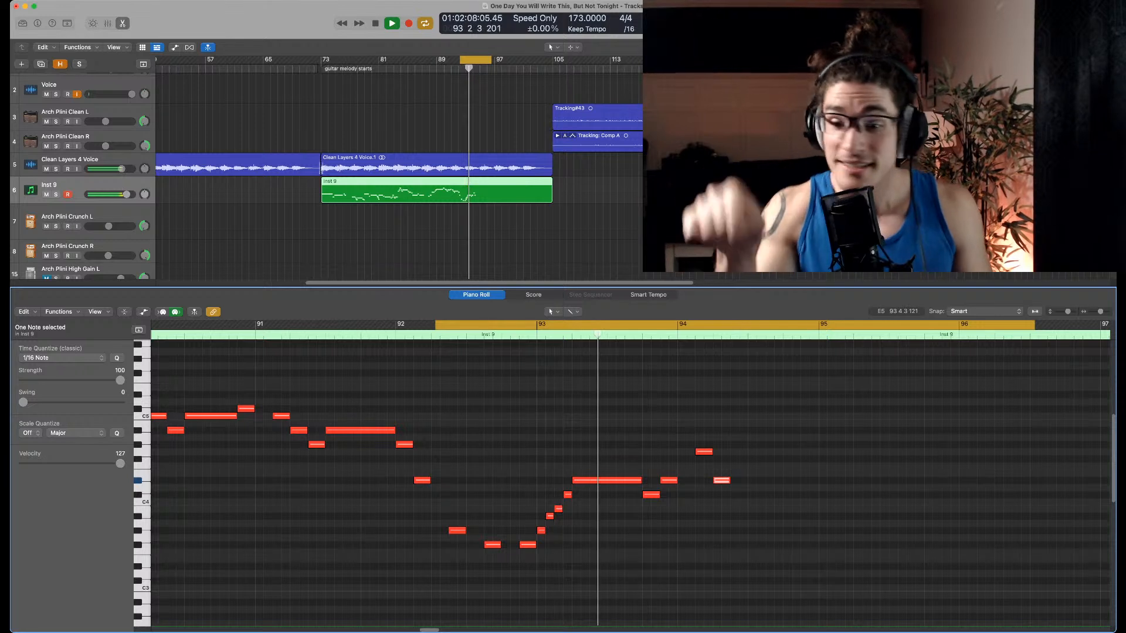
key(space)
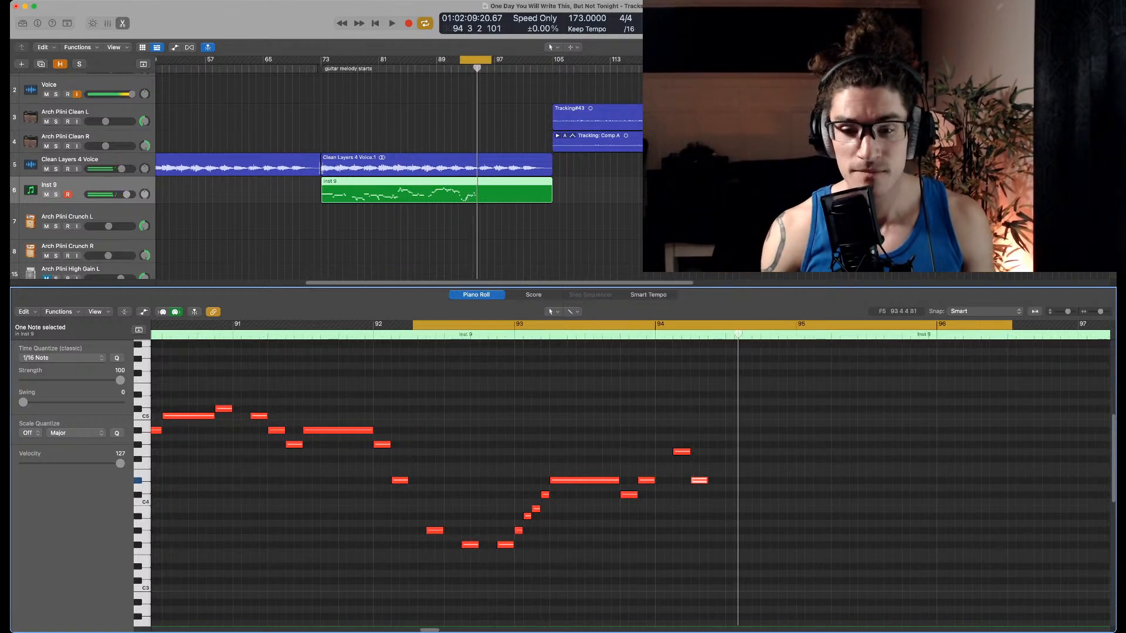
key(space)
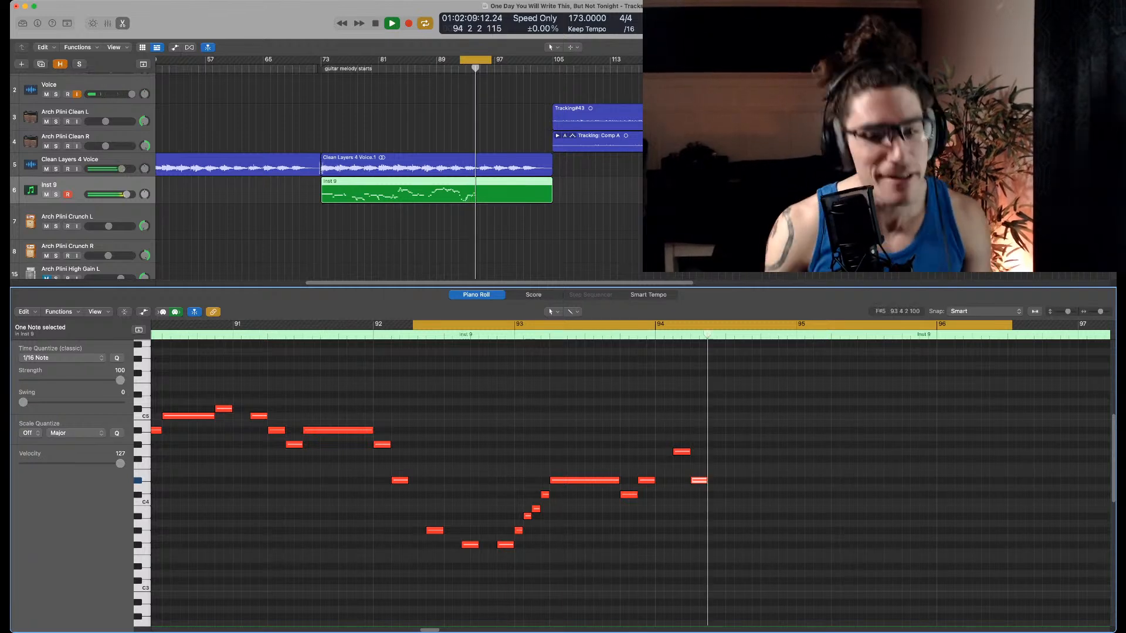
key(space)
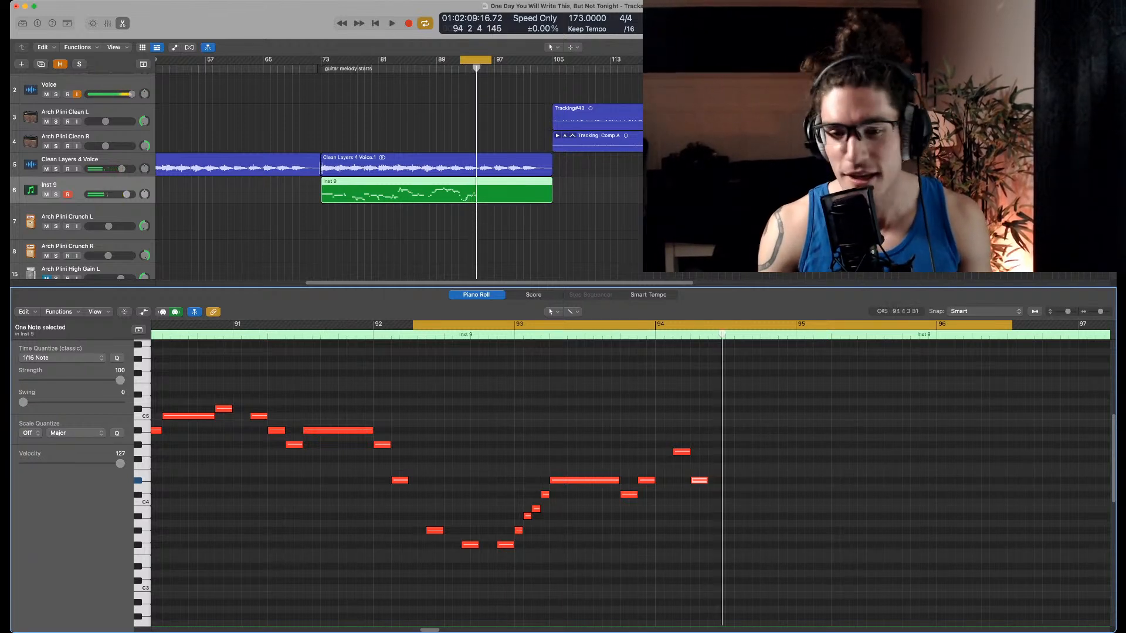
key(super+Right)
key(space)
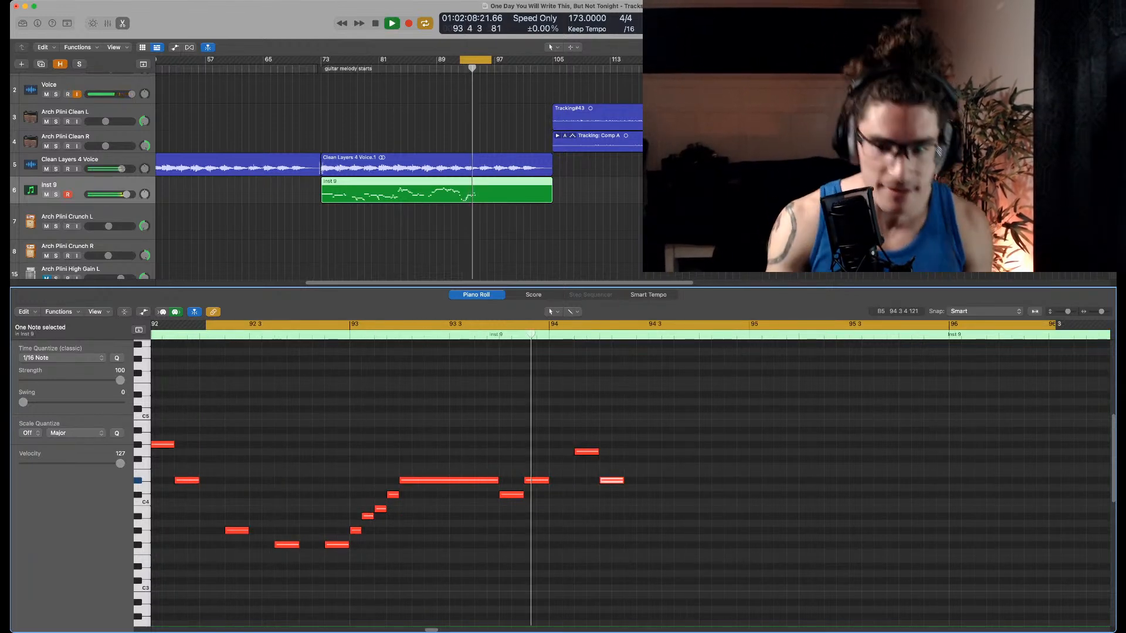
key(space)
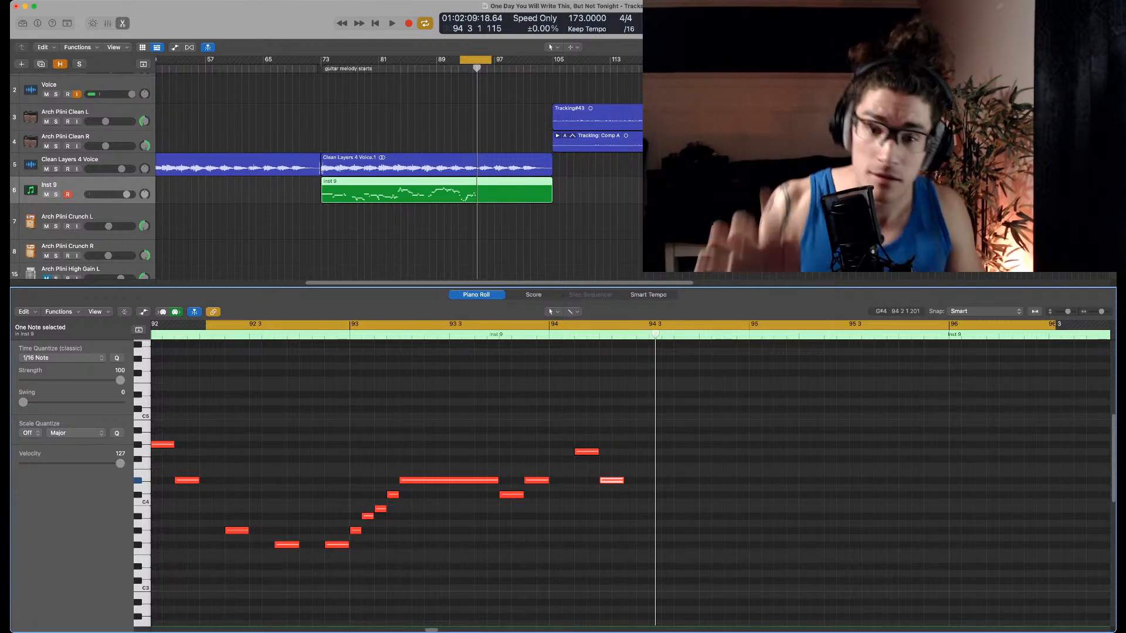
key(space)
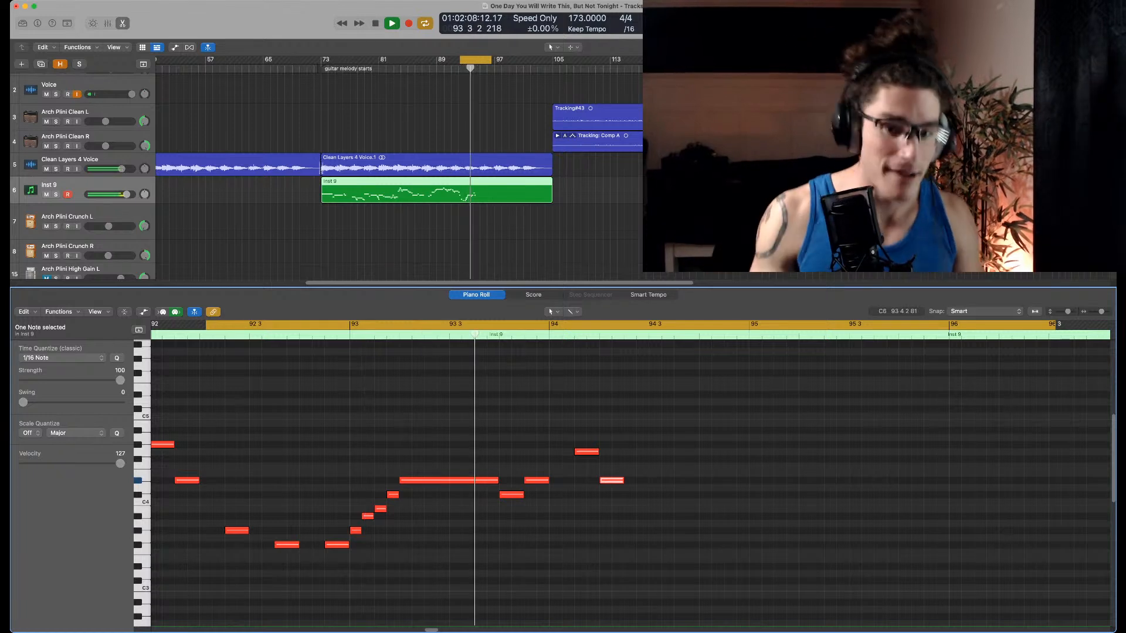
key(space)
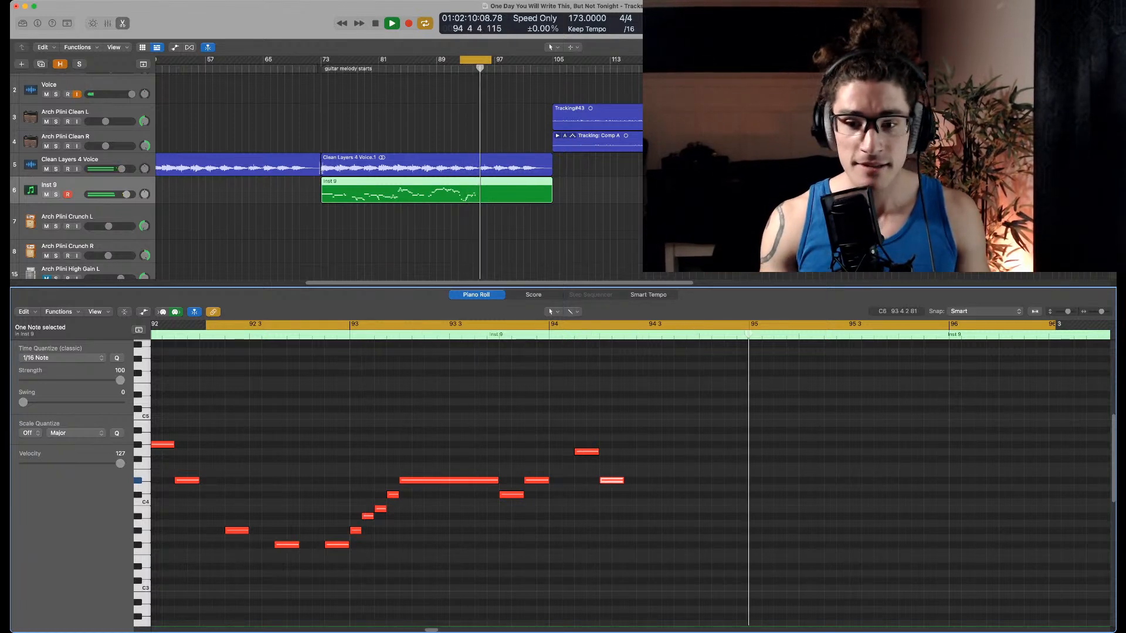
Add four short notes, C#4, D#4, G4 and D#4, from 94.3 into bar 95 of the Inst 9 region and play them back
super+click(661, 495)
super+click(686, 480)
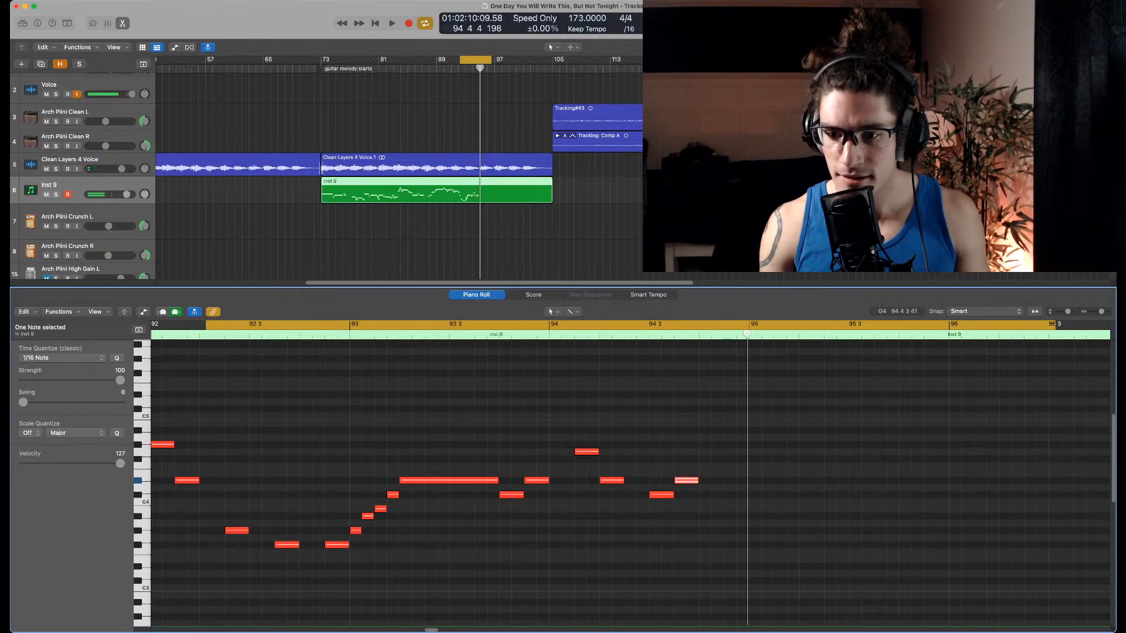
super+click(736, 451)
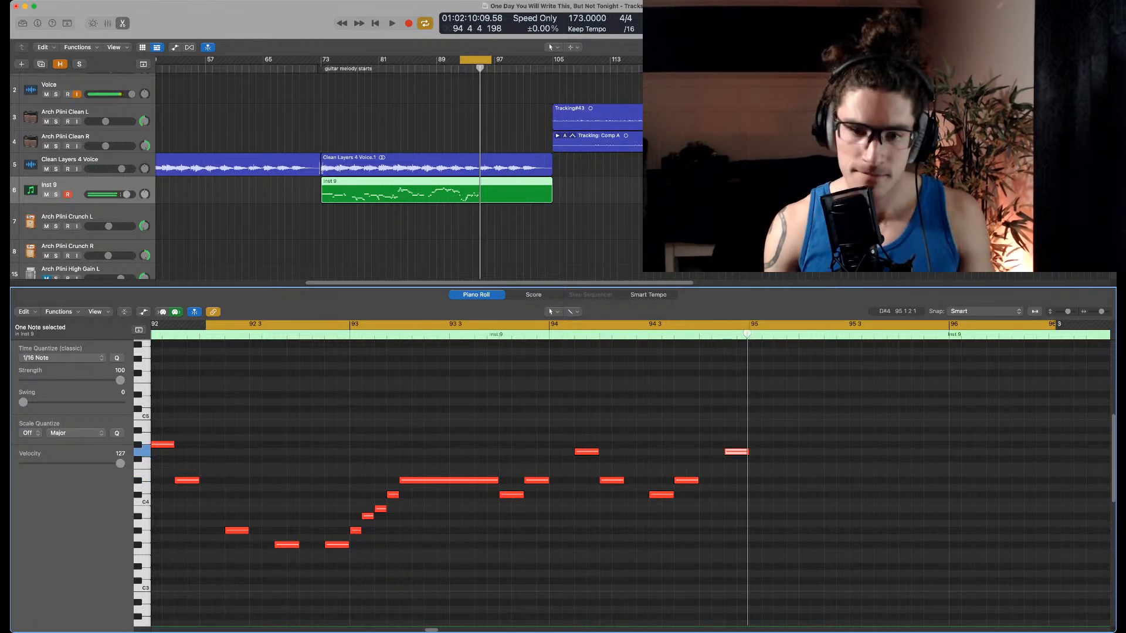
super+click(761, 481)
key(space)
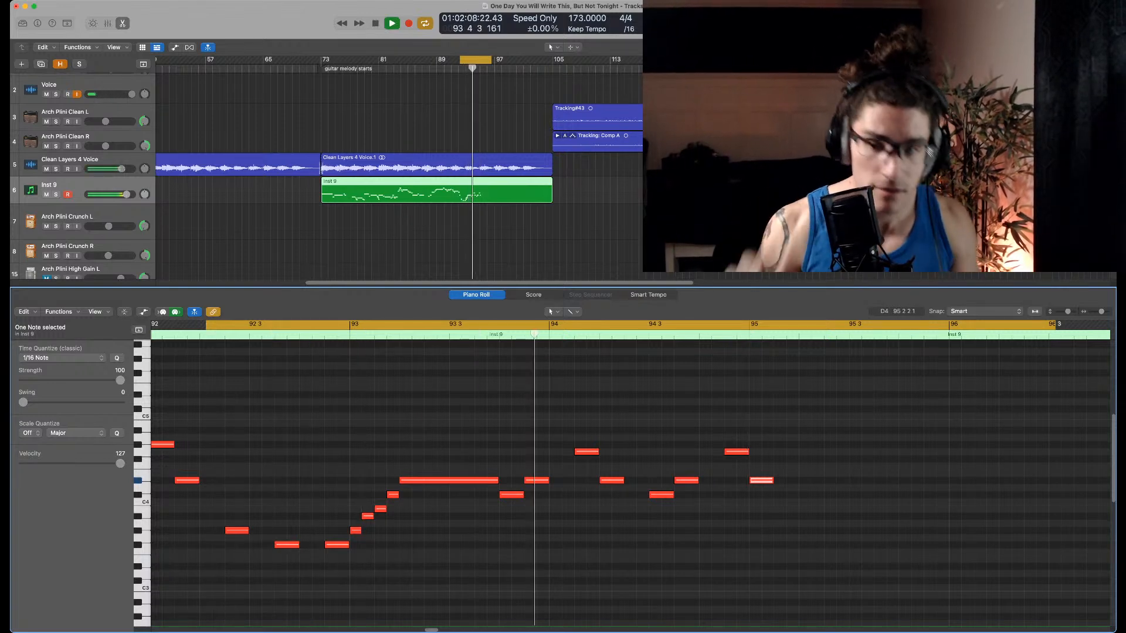
key(space)
Raise the last four notes by one octave, extend the final one to about two beats, and listen to the phrase
mouse_move(771, 479)
mouse_down()
mouse_move(848, 479)
mouse_move(675, 439)
mouse_up()
key(alt+shift+Up)
key(space)
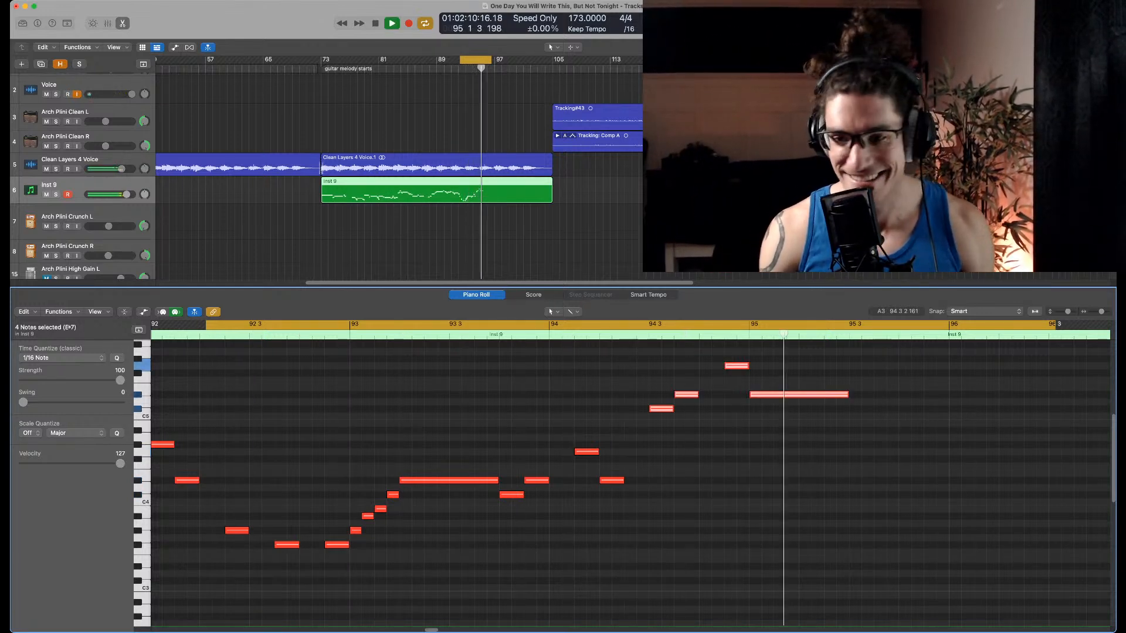
key(space)
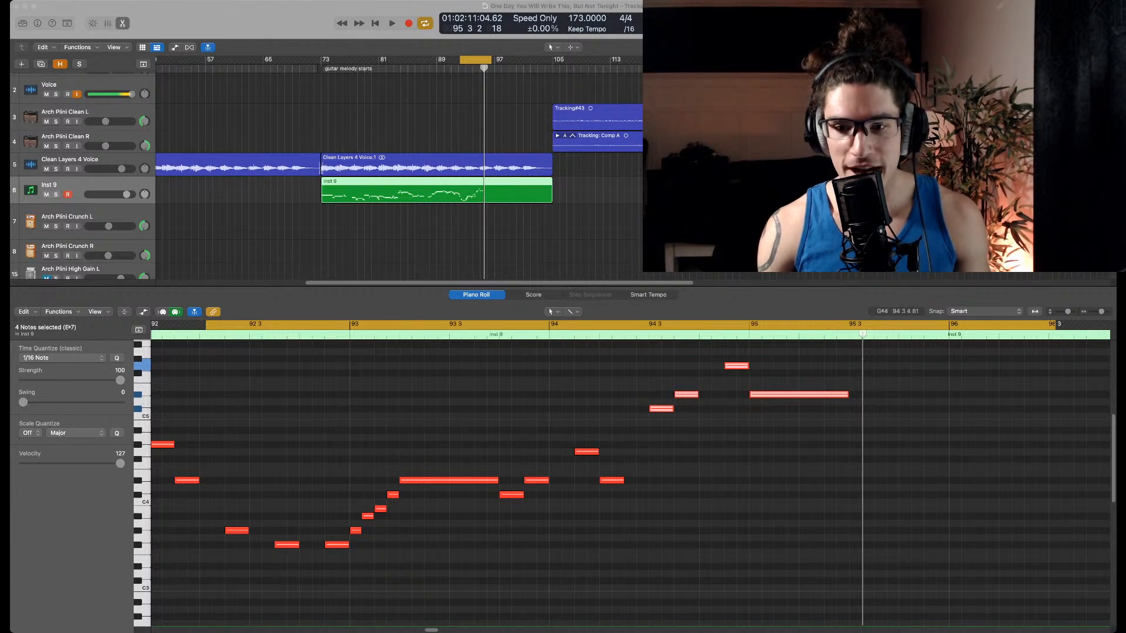
Review the melody from about bar 78 to bar 95 and play the ascending run around bar 93
click(544, 409)
scroll(544, 409, left, 1)
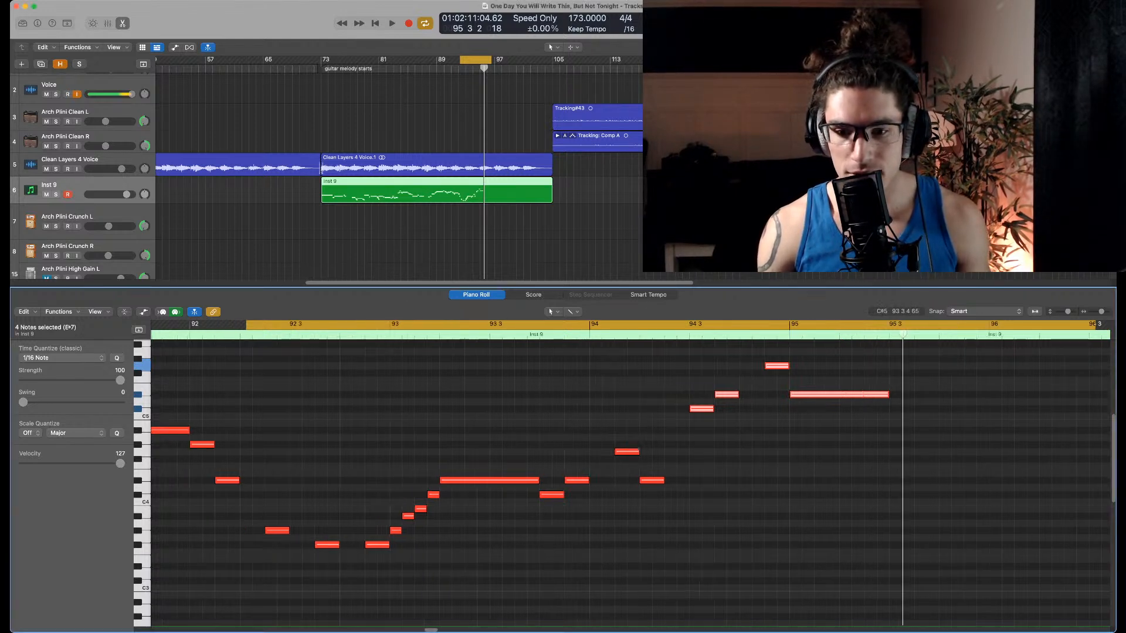
key(super+Left)
key(super+Left)
key(super+Left)
drag(675, 550, 672, 485)
scroll(675, 437, down, 2)
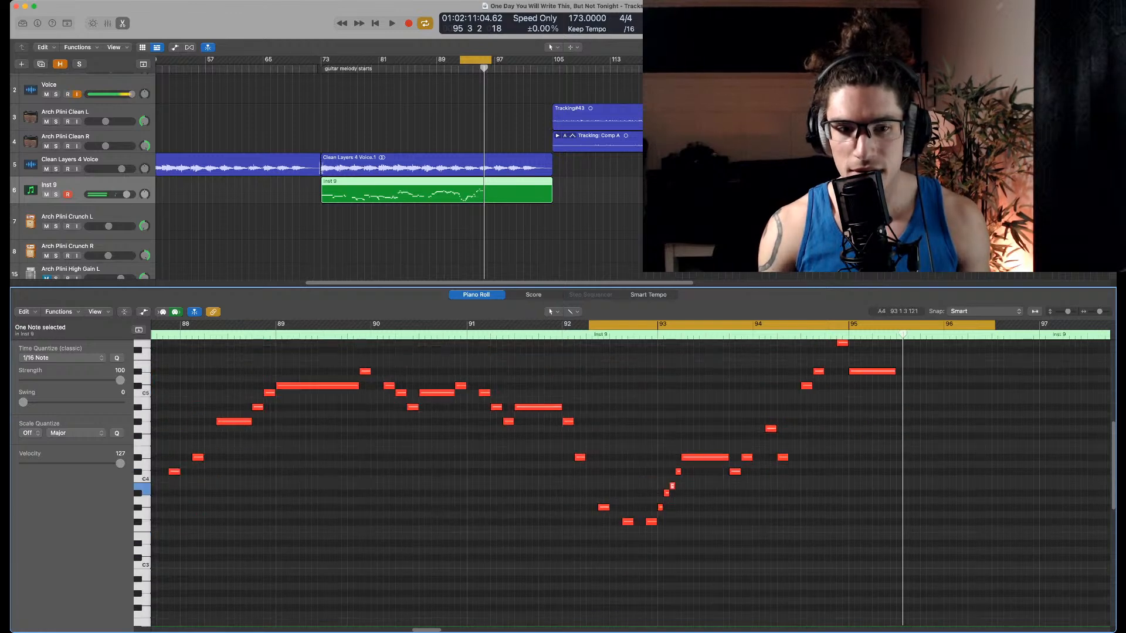
scroll(645, 411, right, 3)
click(622, 390)
key(super+Left)
key(super+Left)
key(super+Left)
key(super+Left)
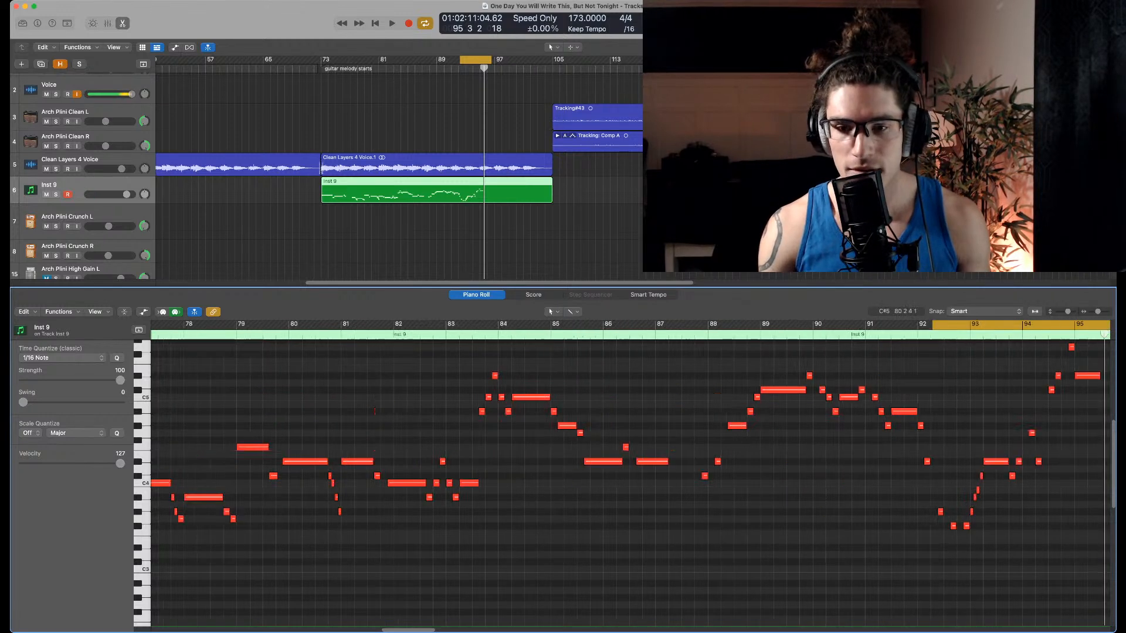
scroll(629, 472, right, 6)
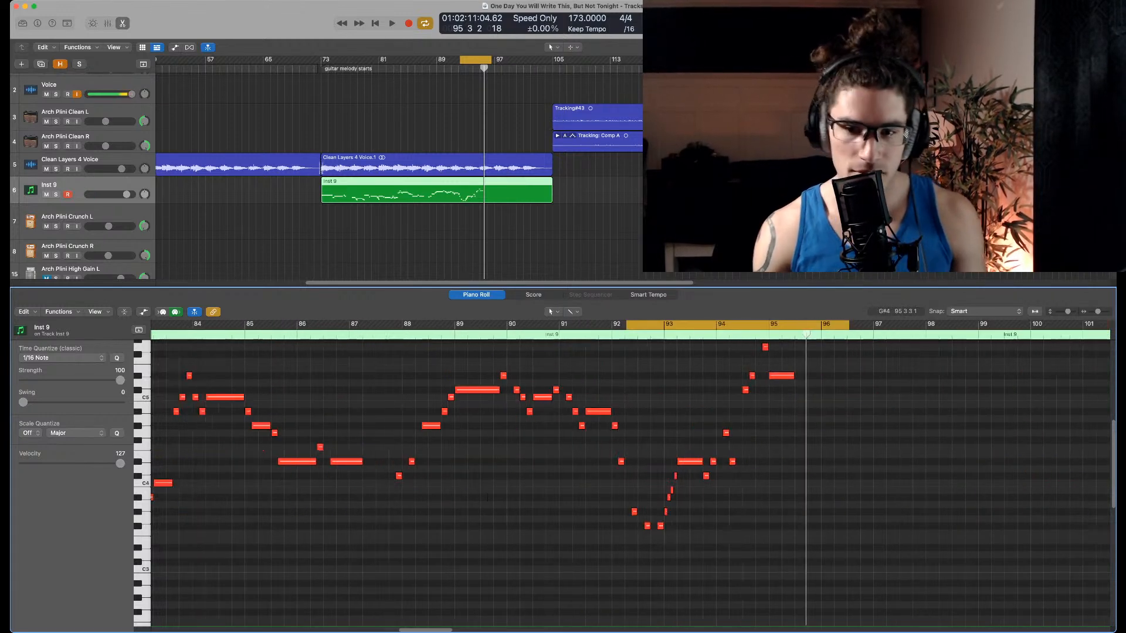
key(space)
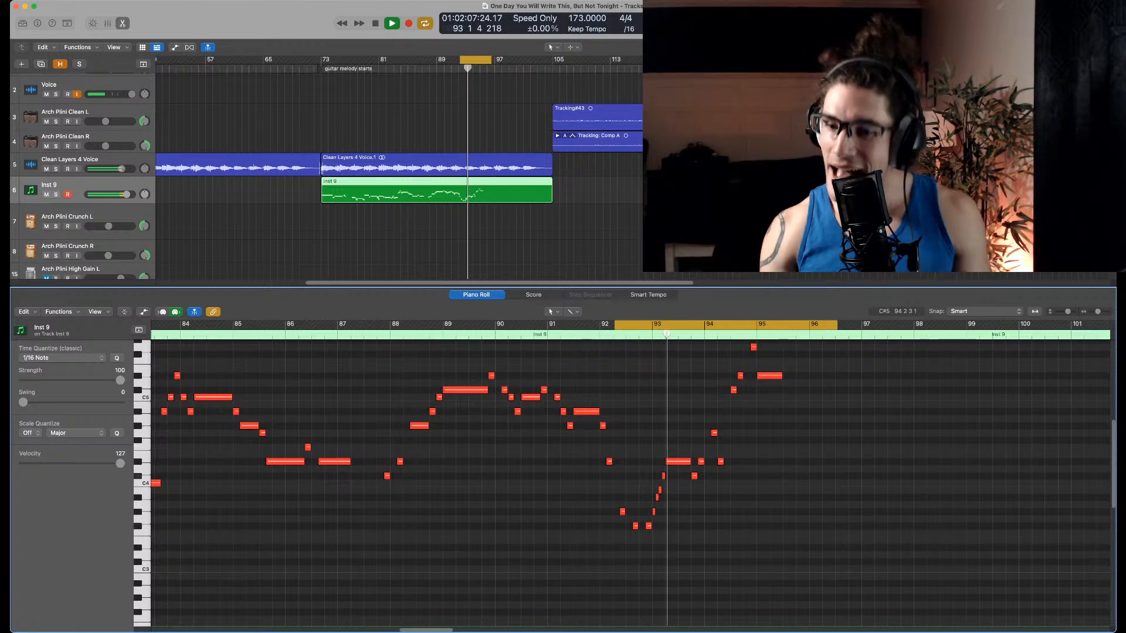
key(space)
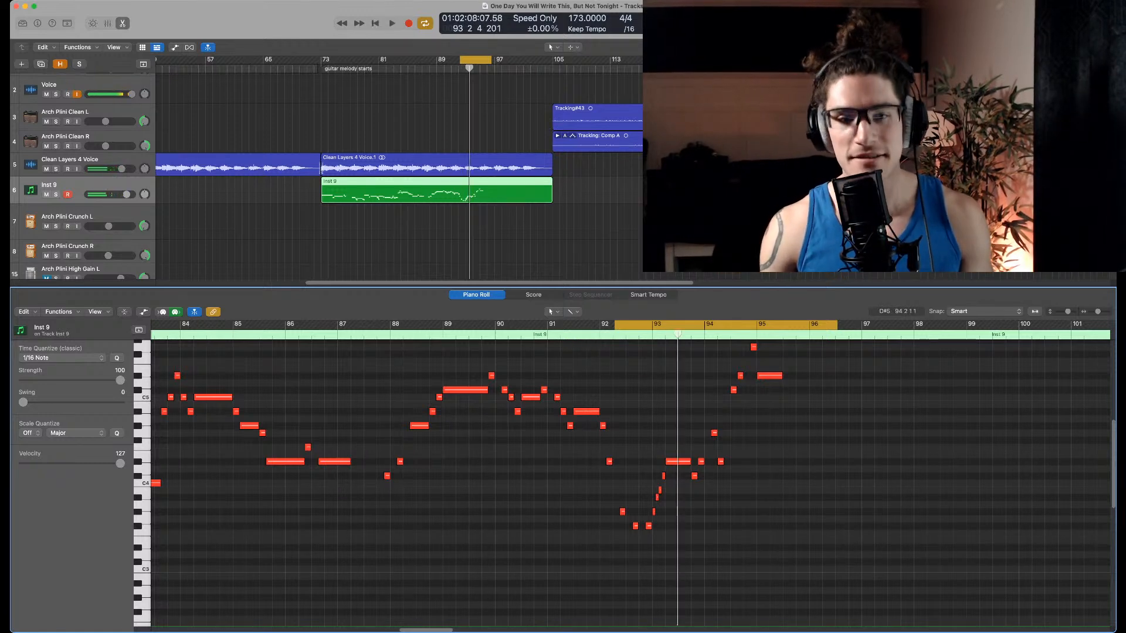
Play back the cycled phrase from bar 92 through bar 96, following the notes up to the held high note
scroll(689, 411, up, 6)
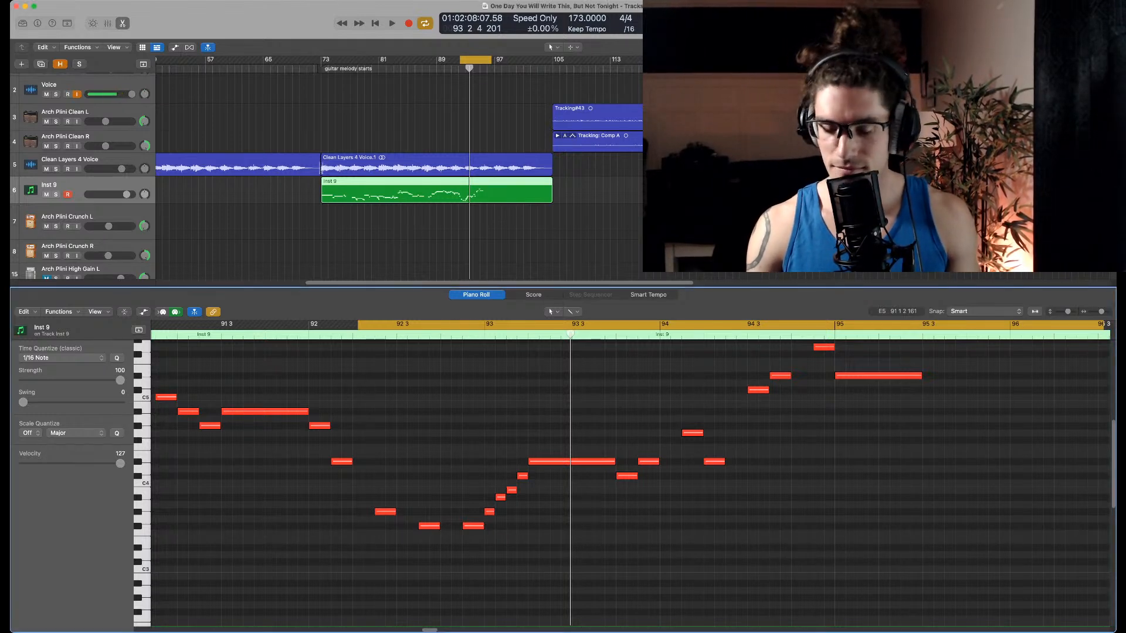
key(space)
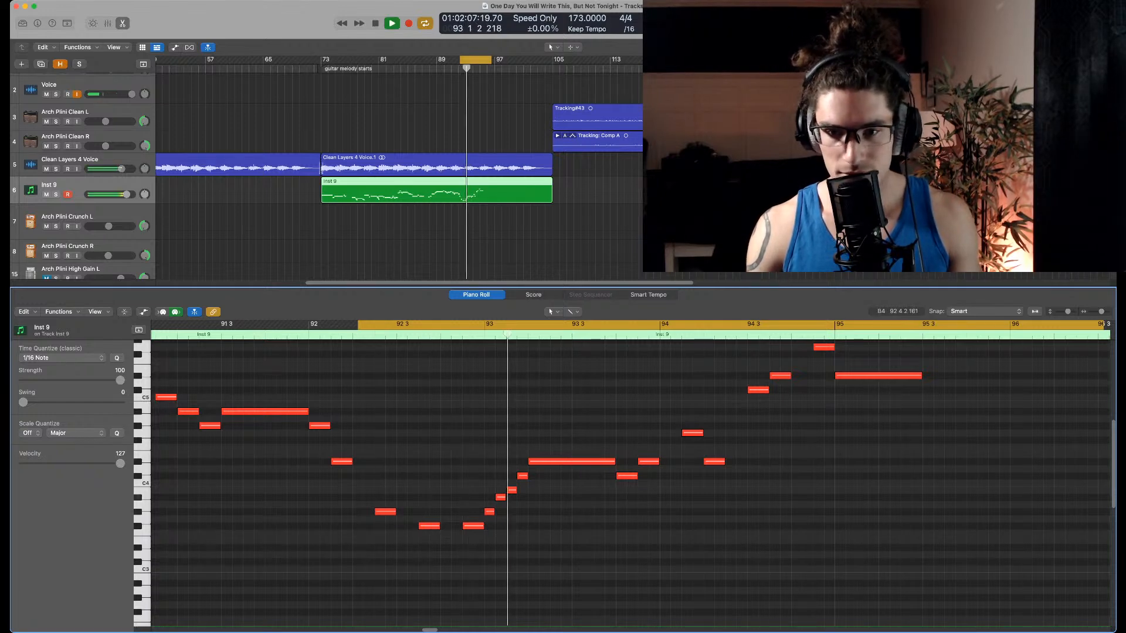
scroll(572, 391, down, 3)
scroll(572, 390, down, 5)
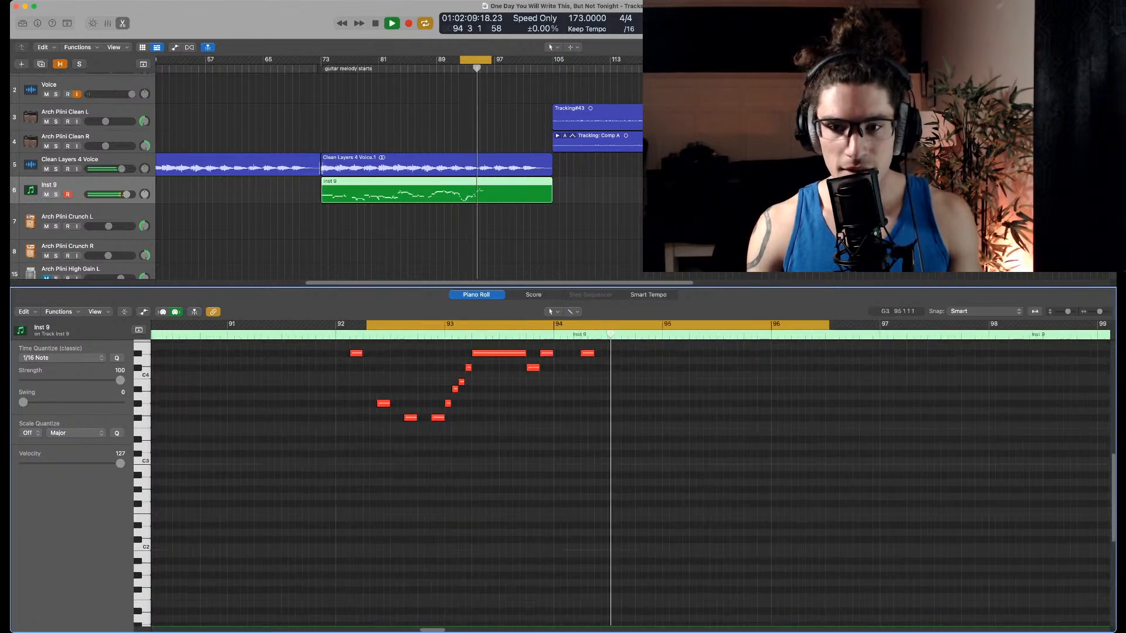
scroll(572, 390, up, 6)
scroll(572, 391, right, 4)
scroll(702, 435, down, 3)
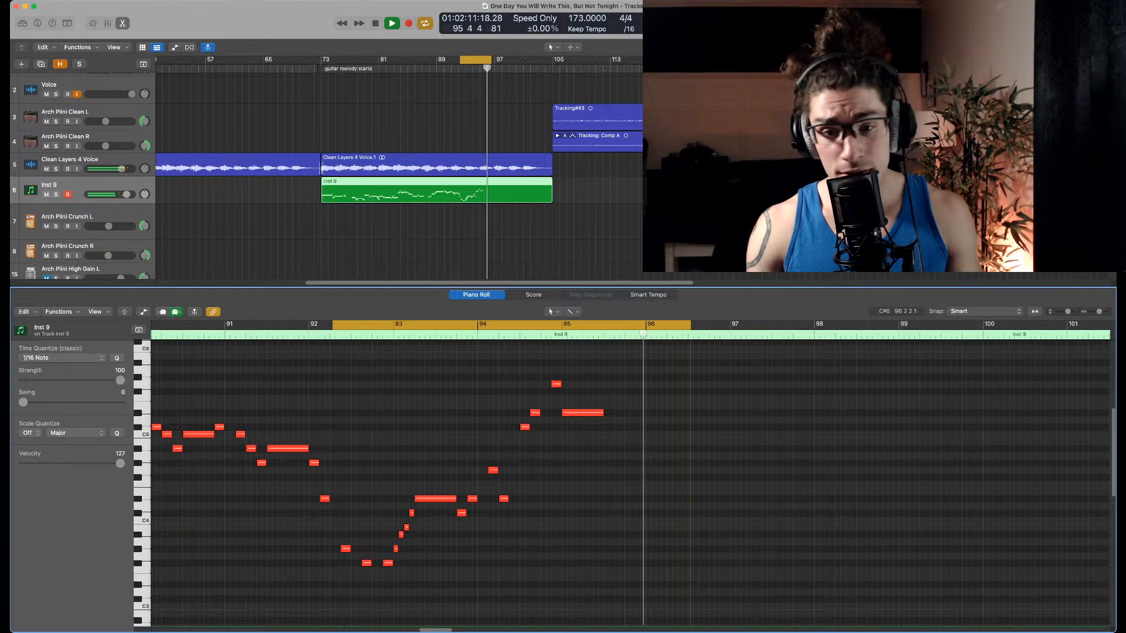
key(space)
Lengthen the cycle range and move it about two bars later, then audition the empty section following the held note
key(super+Right)
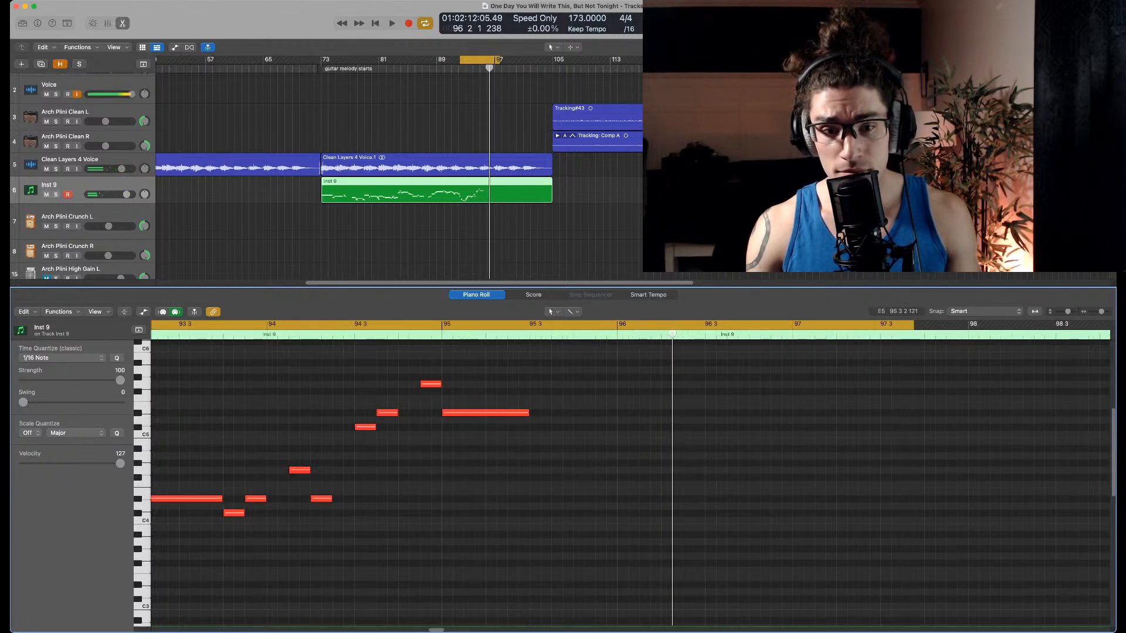
drag(363, 325, 725, 324)
key(space)
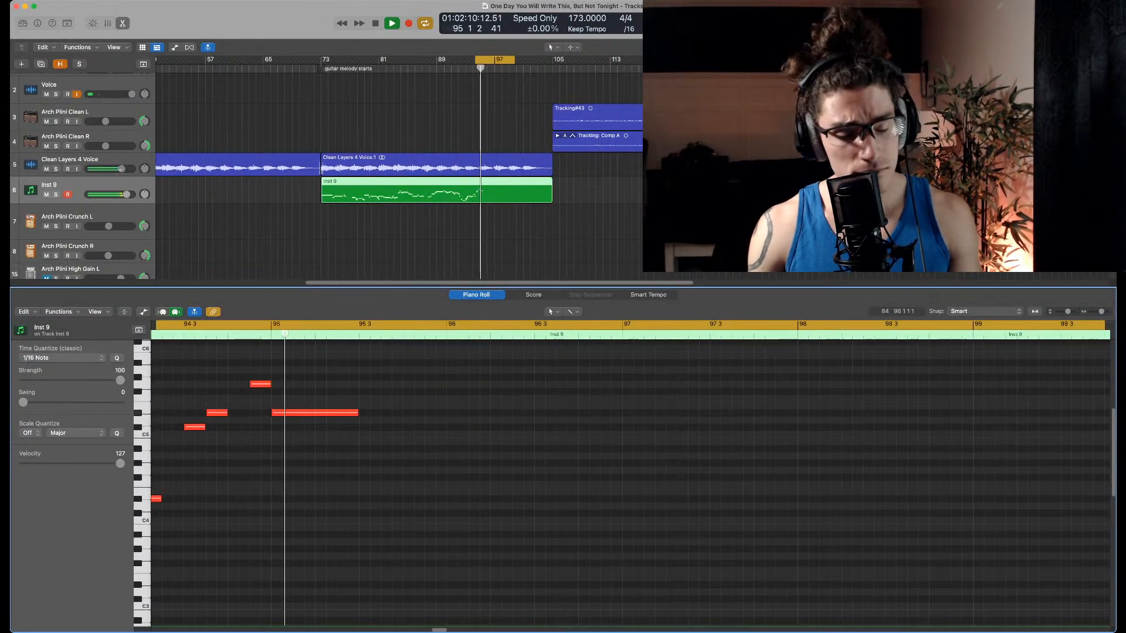
key(space)
key(space)
key(space)
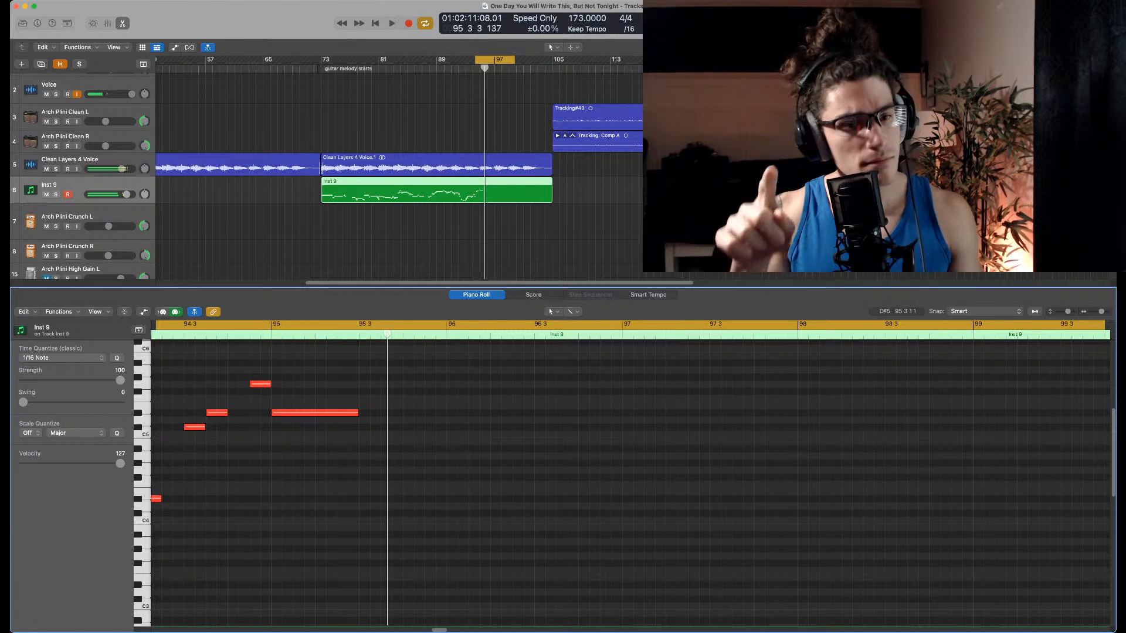
Extend the held D#5 note at bar 95 by an eighth note and play it back
drag(358, 412, 380, 413)
key(space)
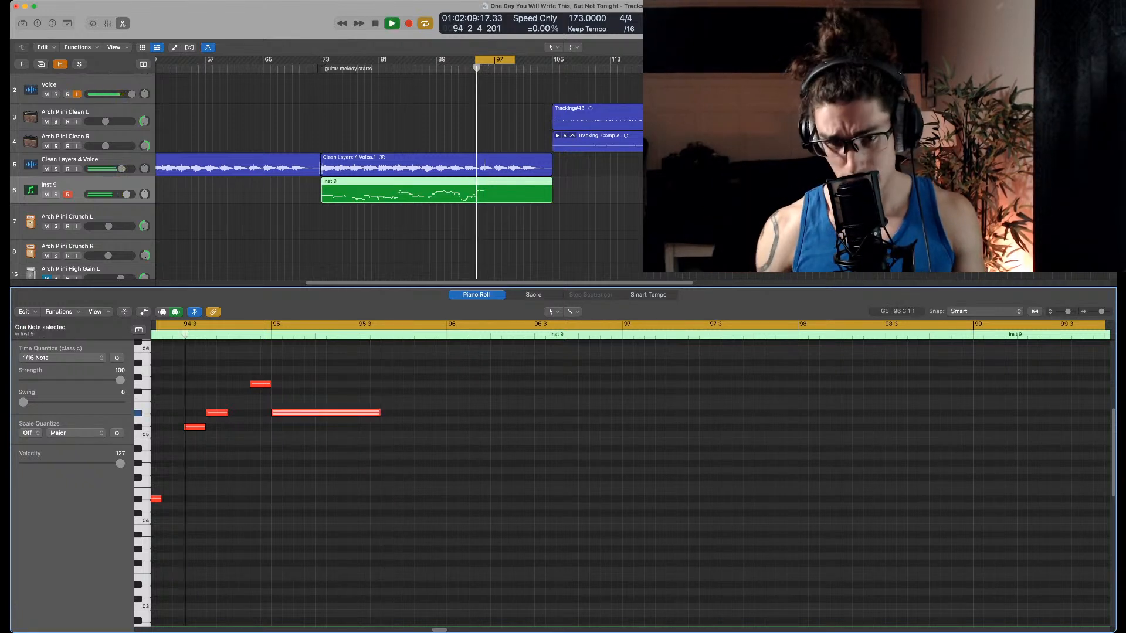
key(space)
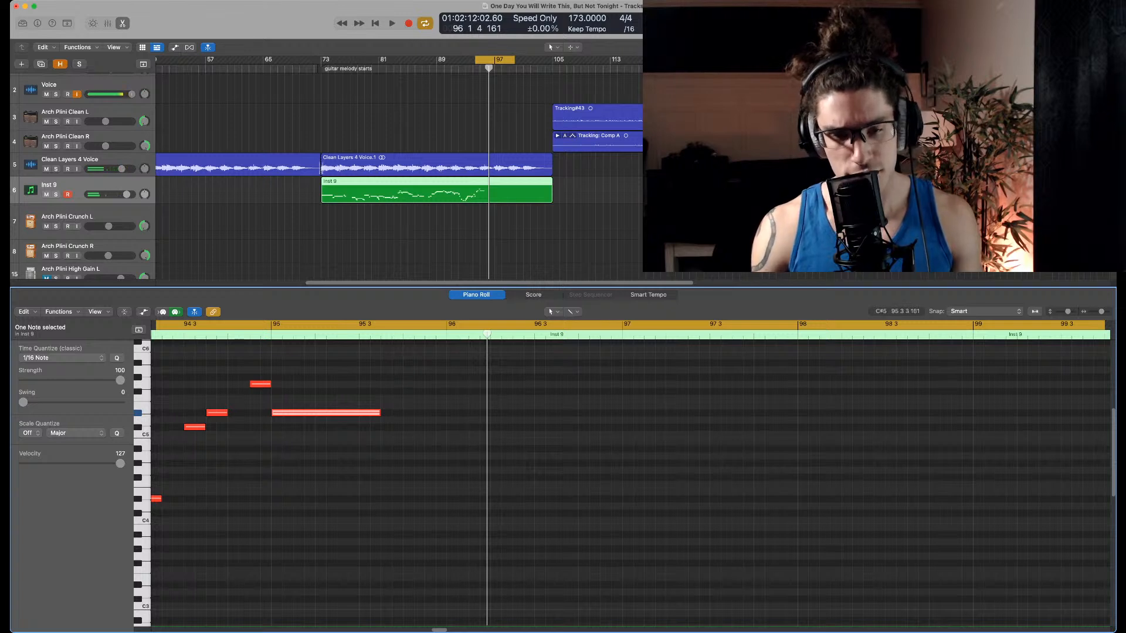
Add descending notes C#5, C5 and B4 as eighths following the held note, ending on a one-beat A#4 at bar 96
click(381, 427)
drag(488, 427, 402, 427)
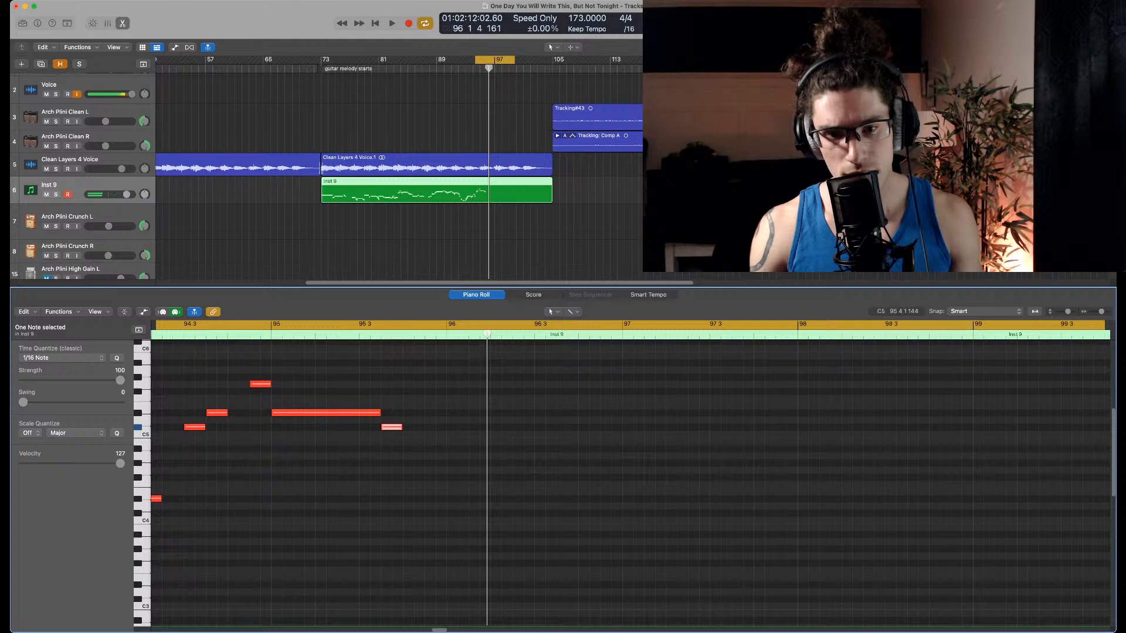
super+click(407, 434)
super+click(429, 441)
super+click(450, 448)
drag(467, 449, 490, 448)
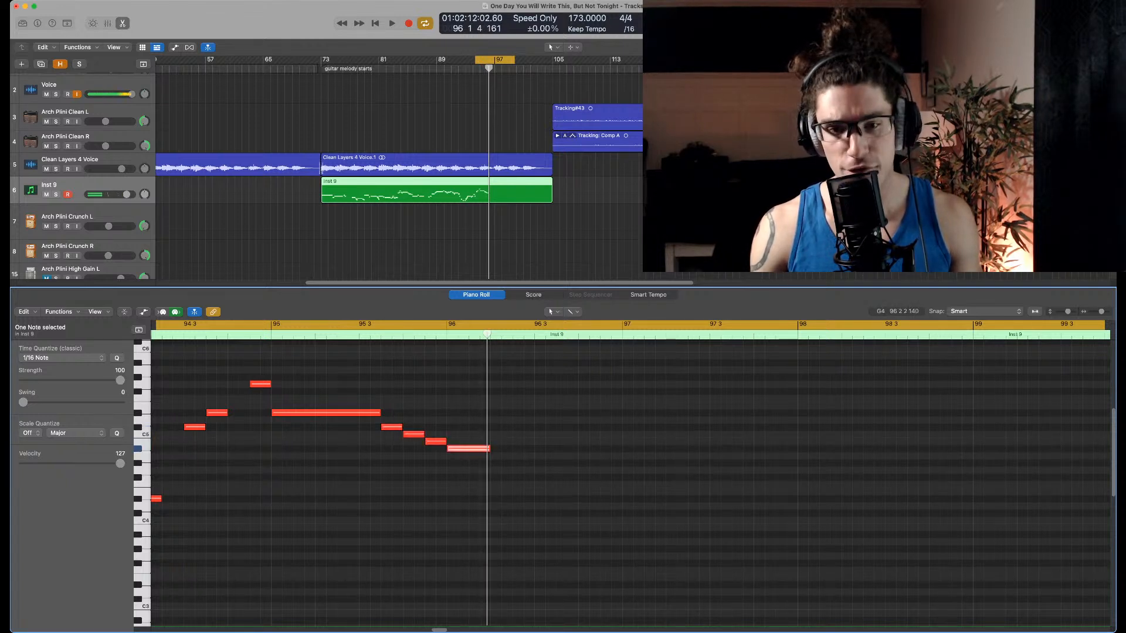
Continue the descent before bar 97 with eighth notes G#4, G4 and F#4 and a two-beat F4, then play the phrase
mouse_move(498, 463)
mouse_down()
mouse_move(476, 463)
mouse_move(587, 485)
mouse_move(666, 485)
mouse_up()
super+click(541, 470)
super+click(563, 477)
key(space)
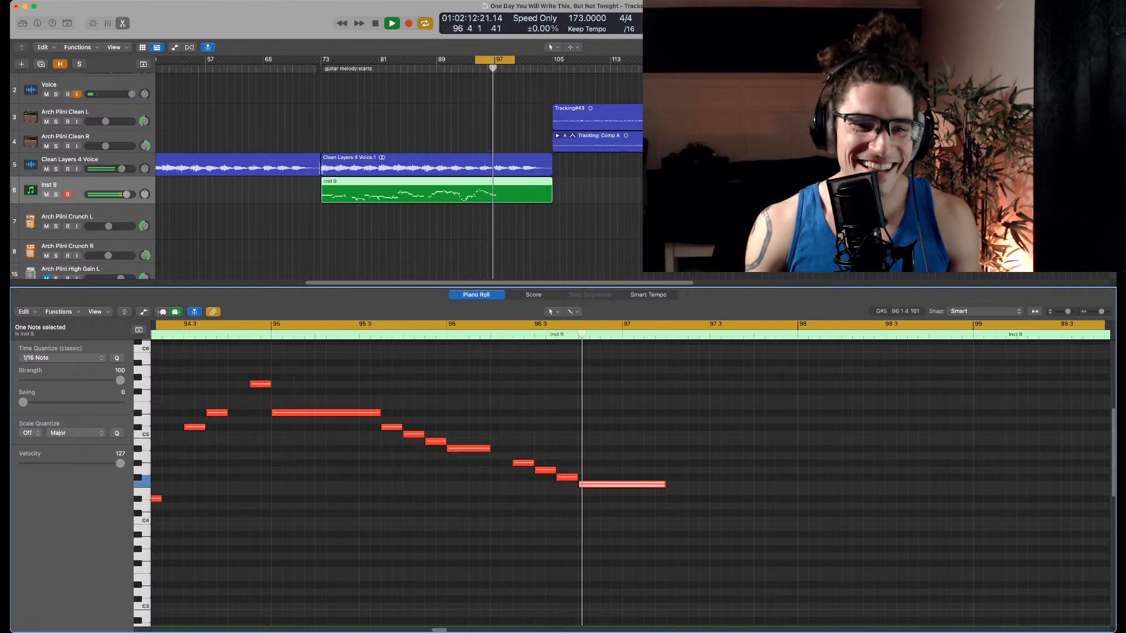
key(space)
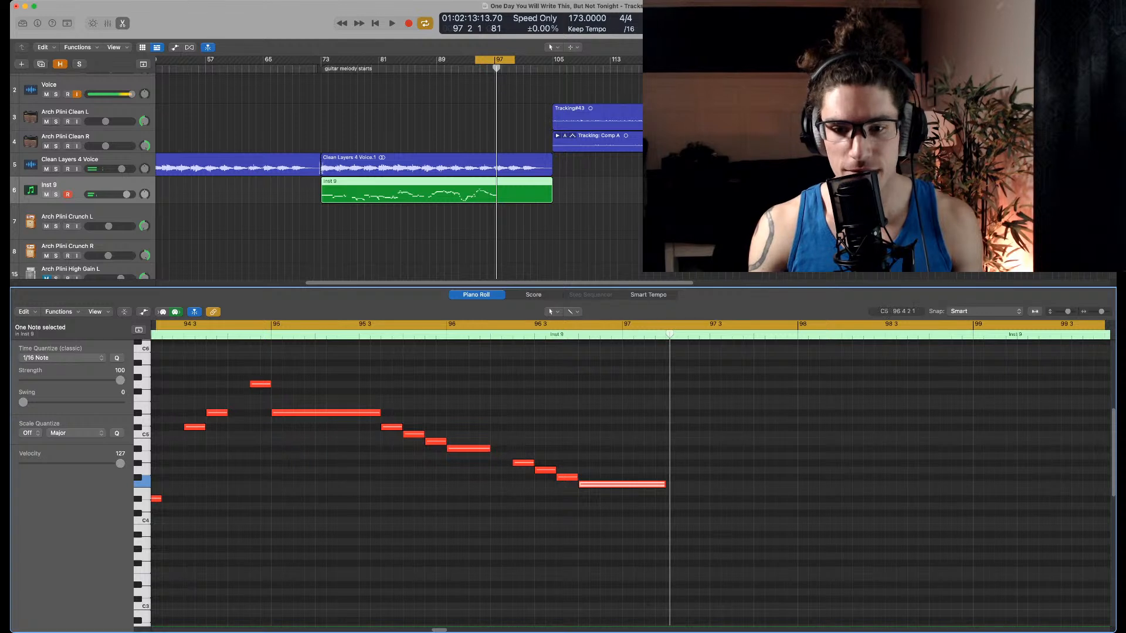
Shift the final F4 note an eighth later and add an eighth-note A4 ahead of the G#4, then play back
drag(596, 484, 619, 484)
key(Delete)
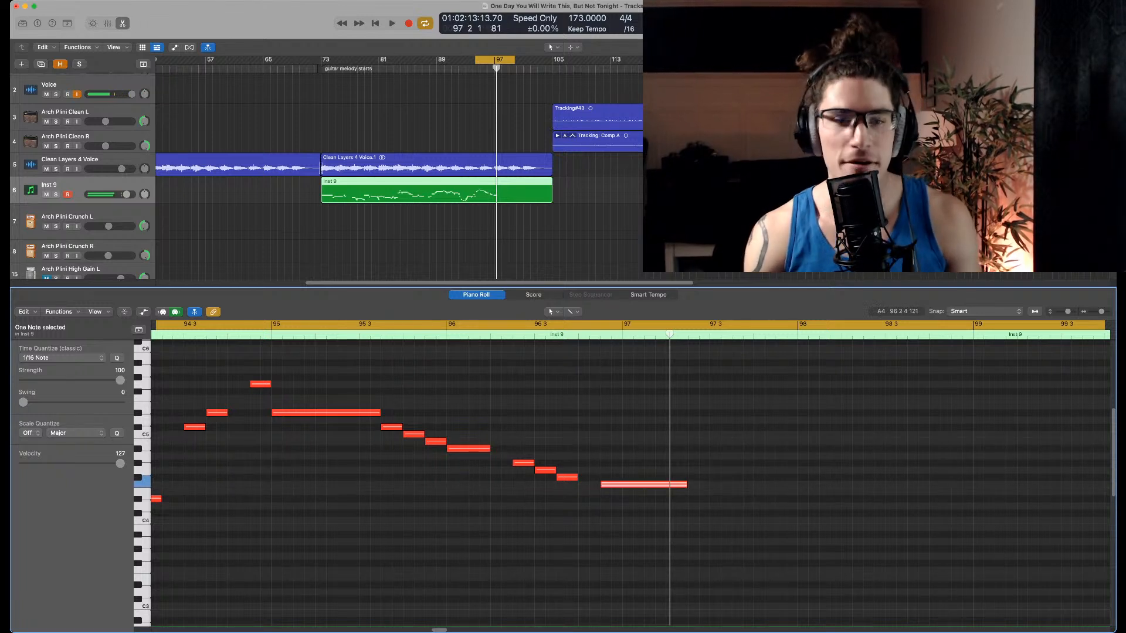
click(523, 463)
drag(523, 462, 502, 455)
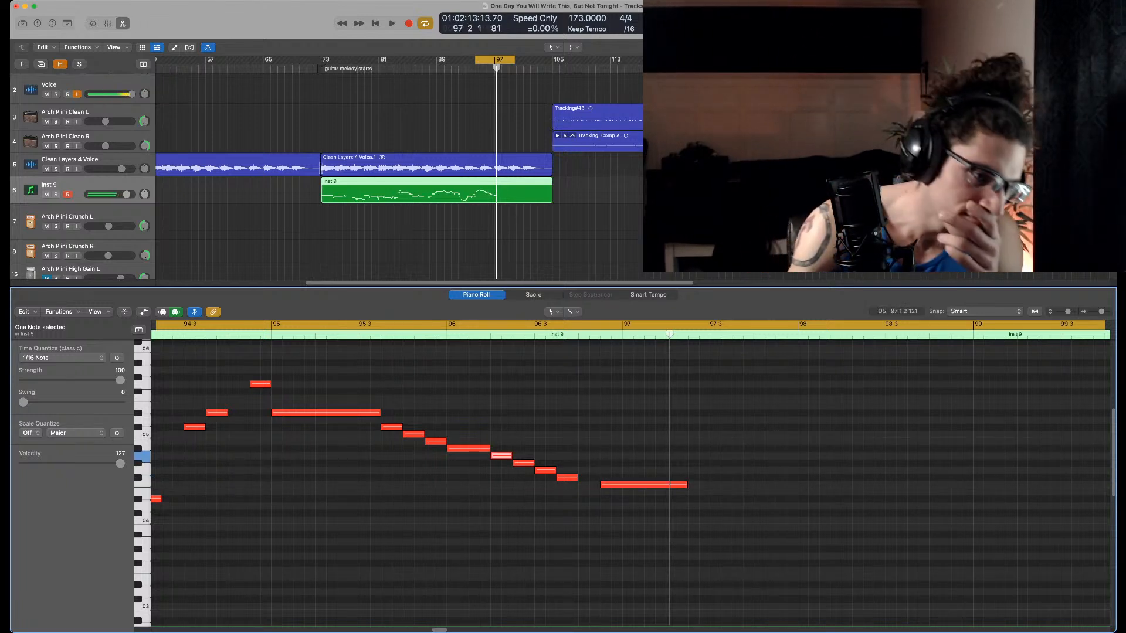
key(space)
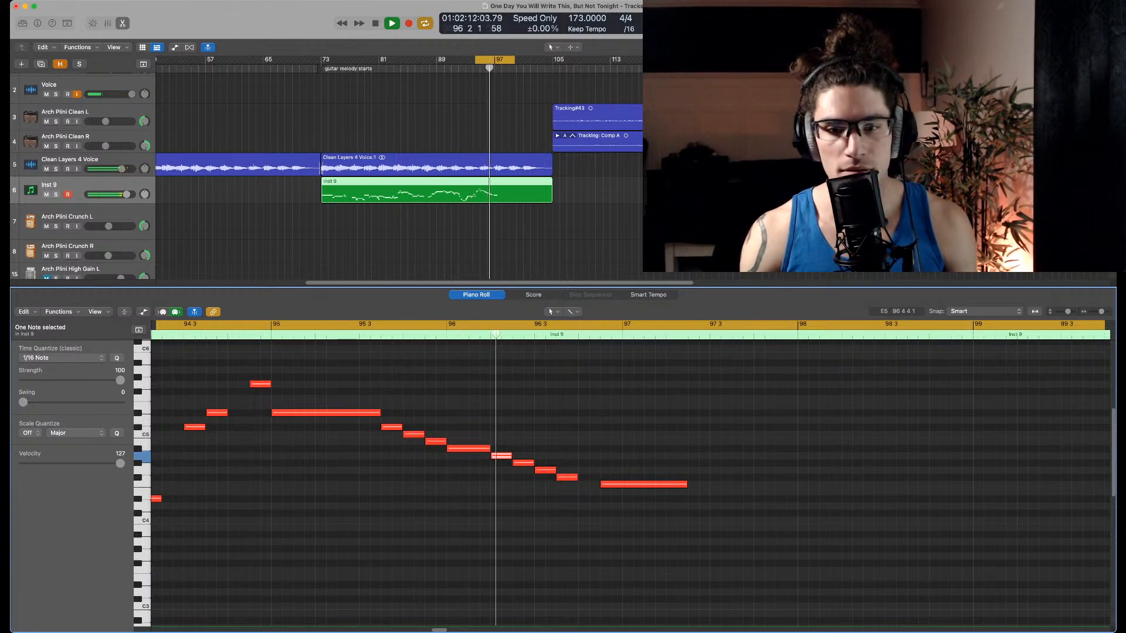
key(space)
Shift the four short descending notes from A4 to F#4 an eighth later to meet the final held note, and audition the change
drag(506, 437, 568, 481)
drag(504, 456, 524, 456)
click(549, 434)
key(space)
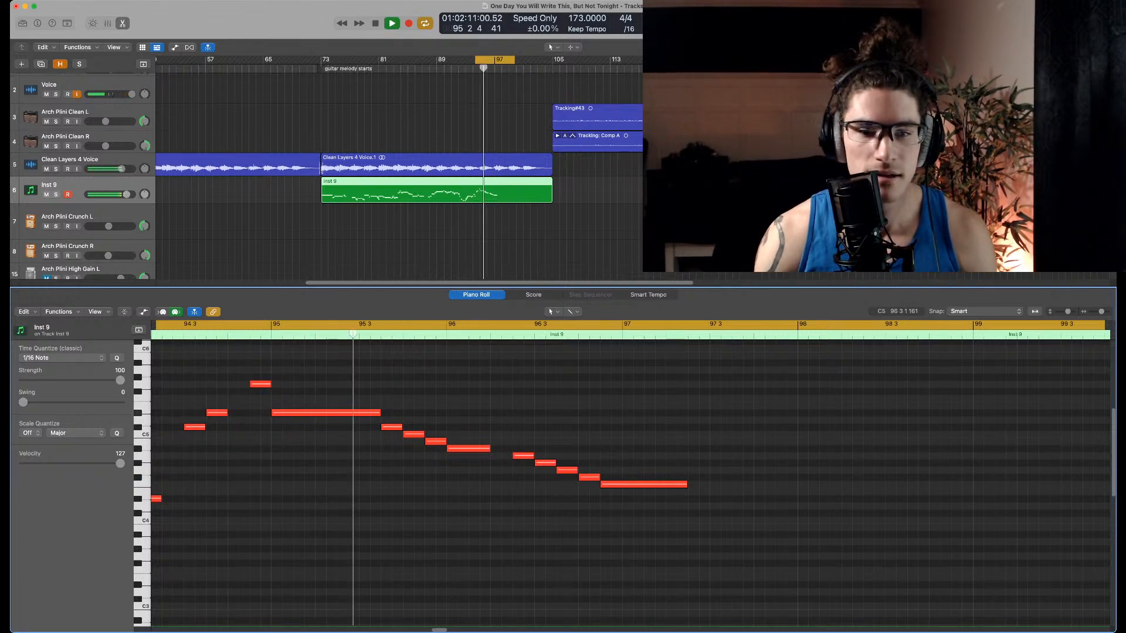
key(space)
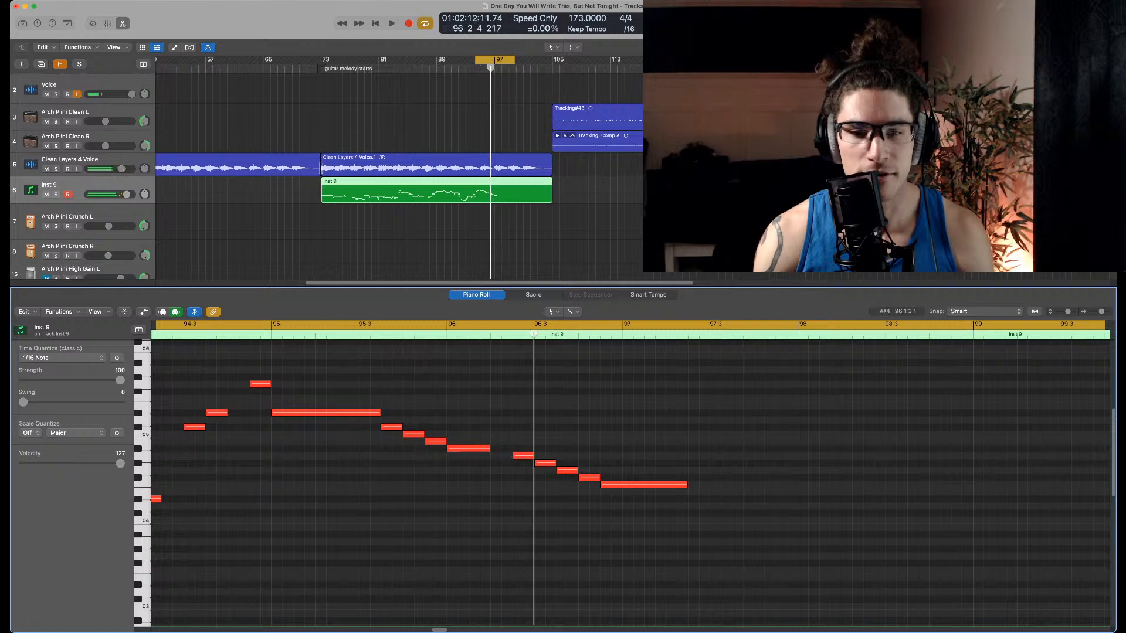
Try lowering the one-beat note at bar 96 to A4 and G#4, auditioning each pitch
click(469, 449)
key(alt+Down)
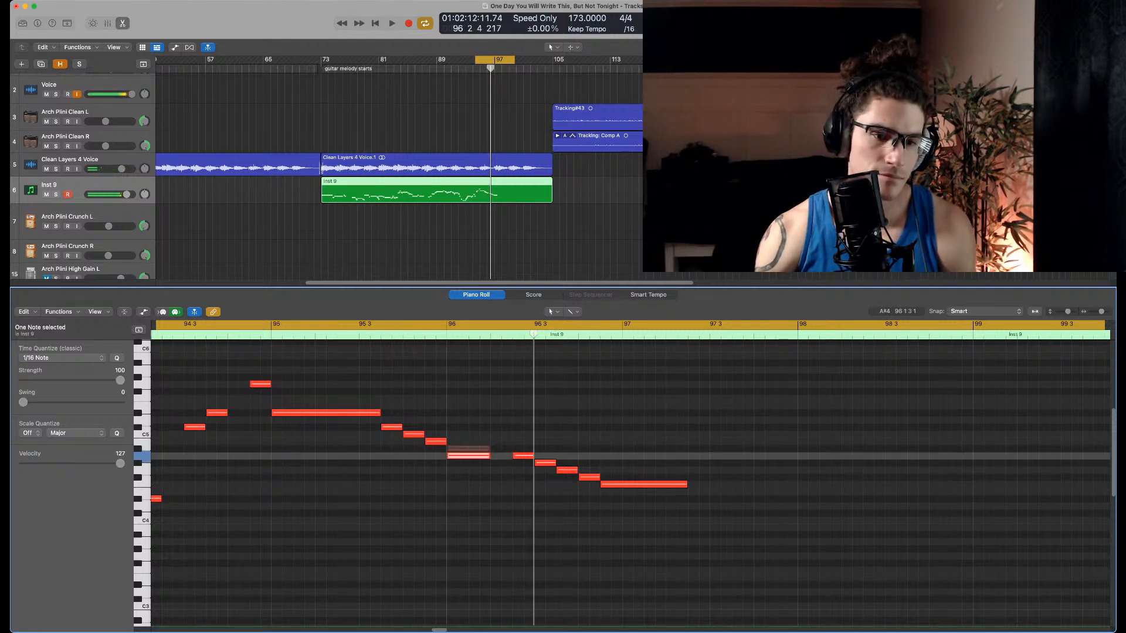
key(space)
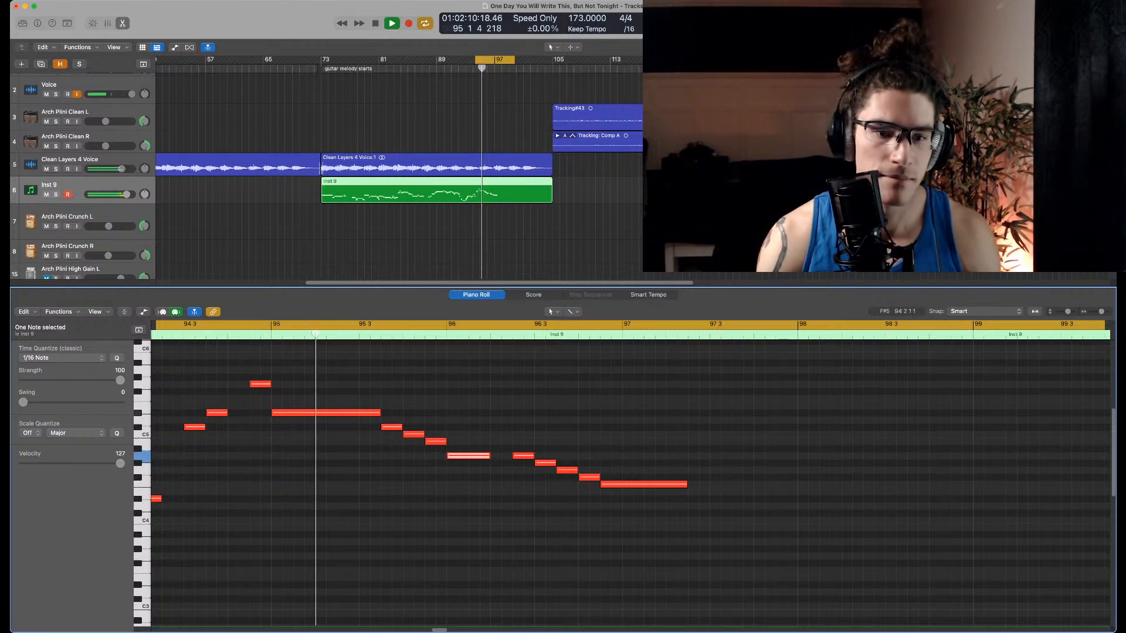
key(space)
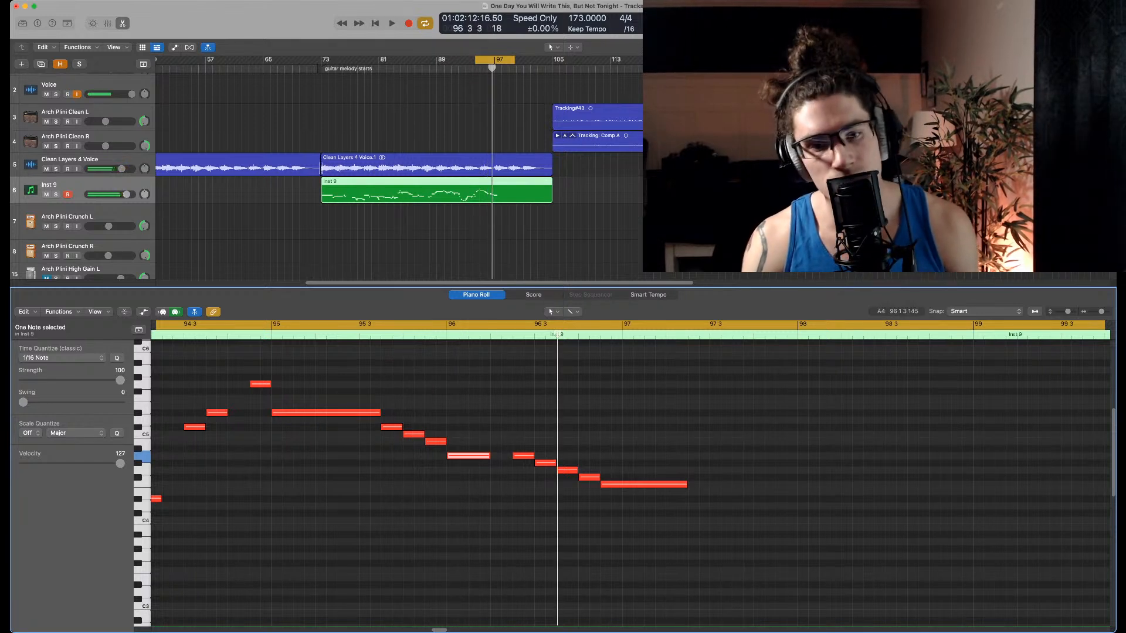
key(alt+Down)
key(space)
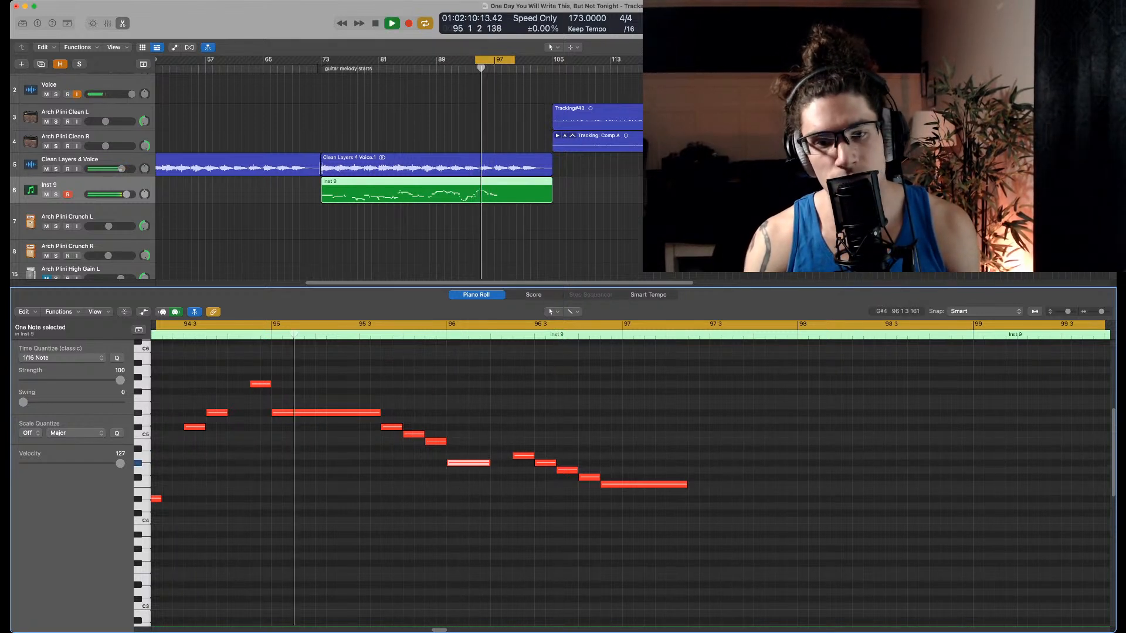
key(space)
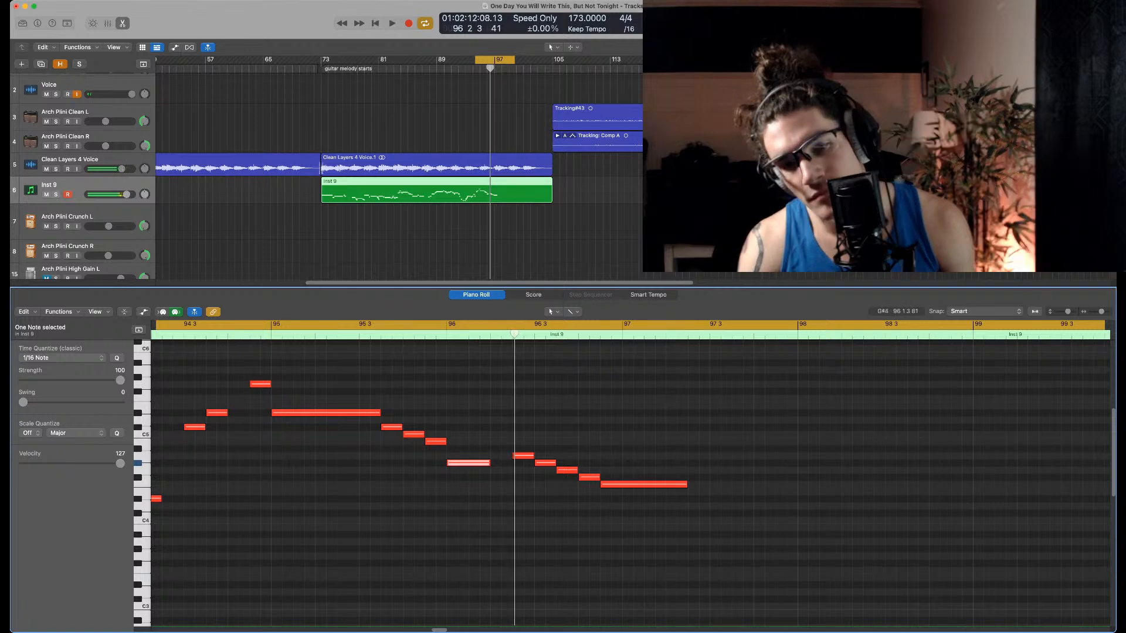
Raise the one-beat note at bar 96 to C5 and play back the descending line
key(alt+Up)
key(alt+Up)
key(alt+Up)
key(alt+Up)
key(alt+Up)
key(alt+Up)
key(alt+Up)
key(space)
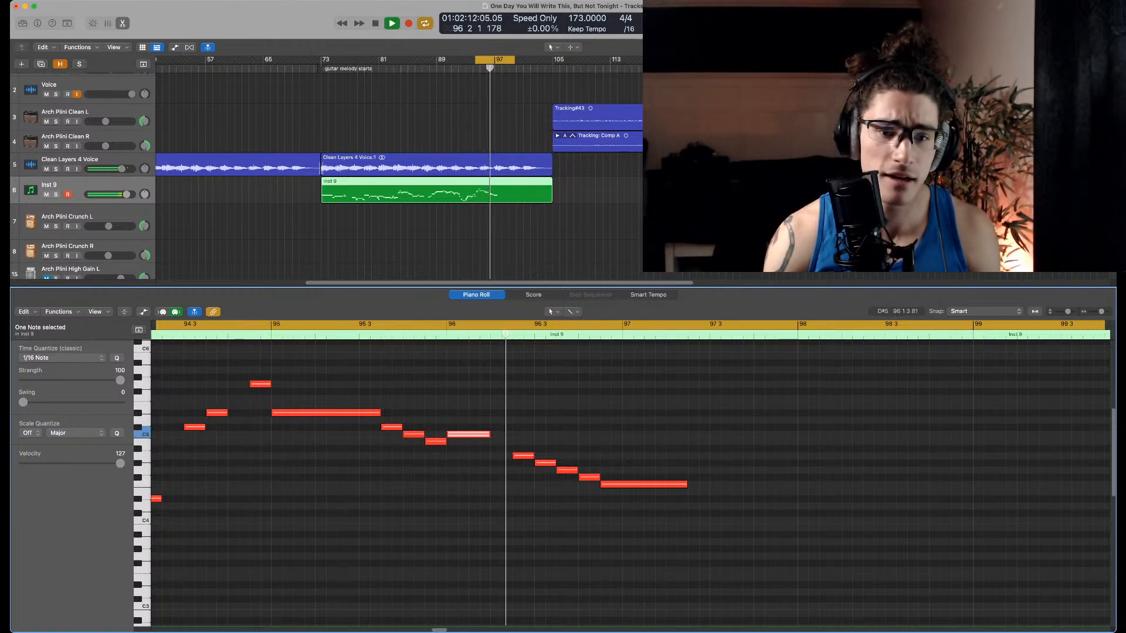
Extend the C5 note at bar 96 by an eighth, raise the first short note of the preceding descent to D5, and play back
key(space)
drag(500, 434, 512, 435)
click(503, 413)
drag(395, 427, 395, 419)
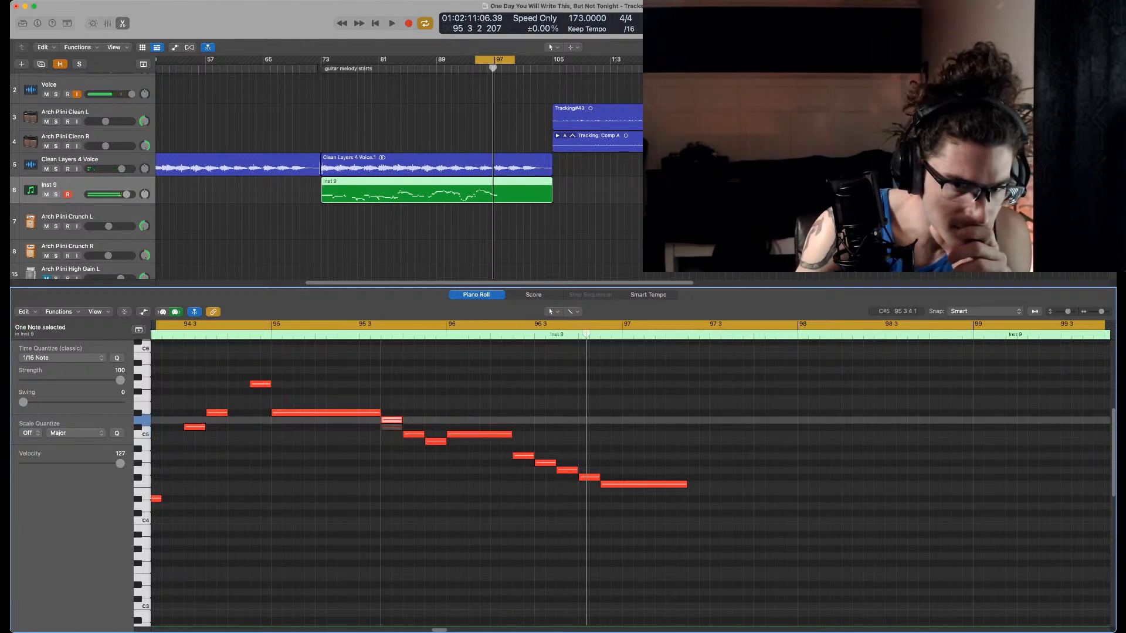
key(space)
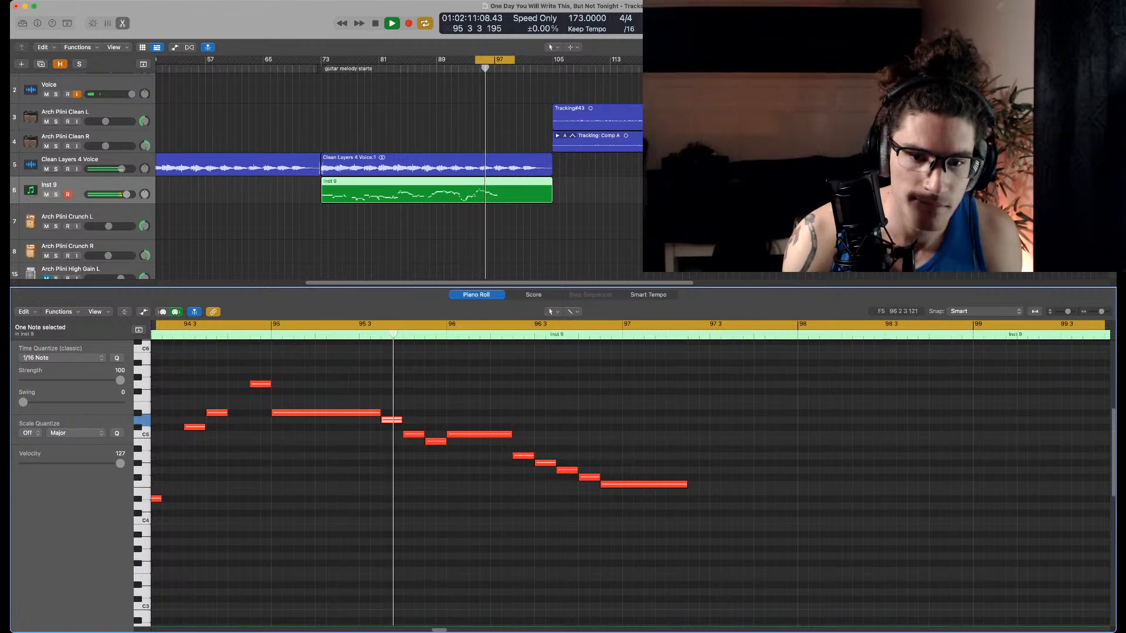
key(space)
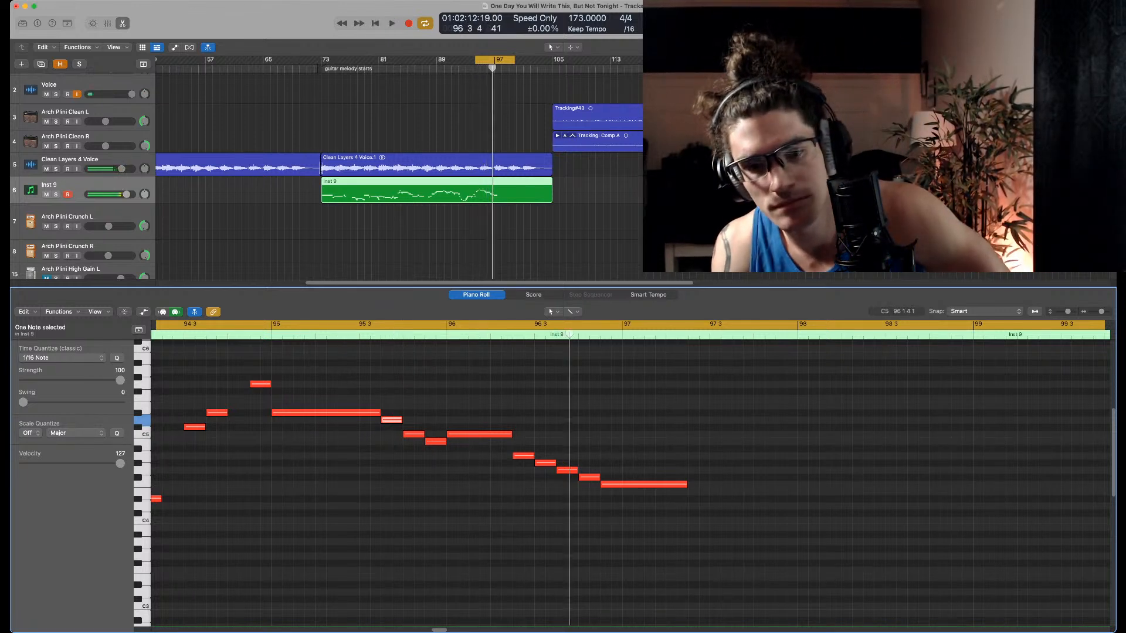
Try raising the long note at bar 96 to D5 and audition the phrase
drag(482, 434, 482, 420)
key(space)
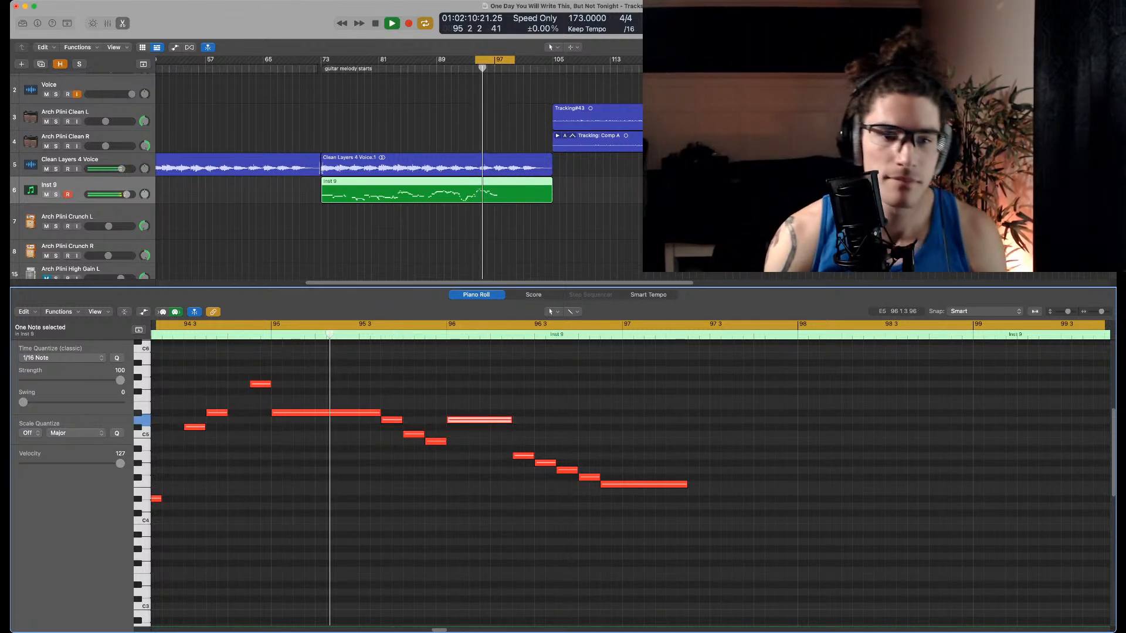
key(space)
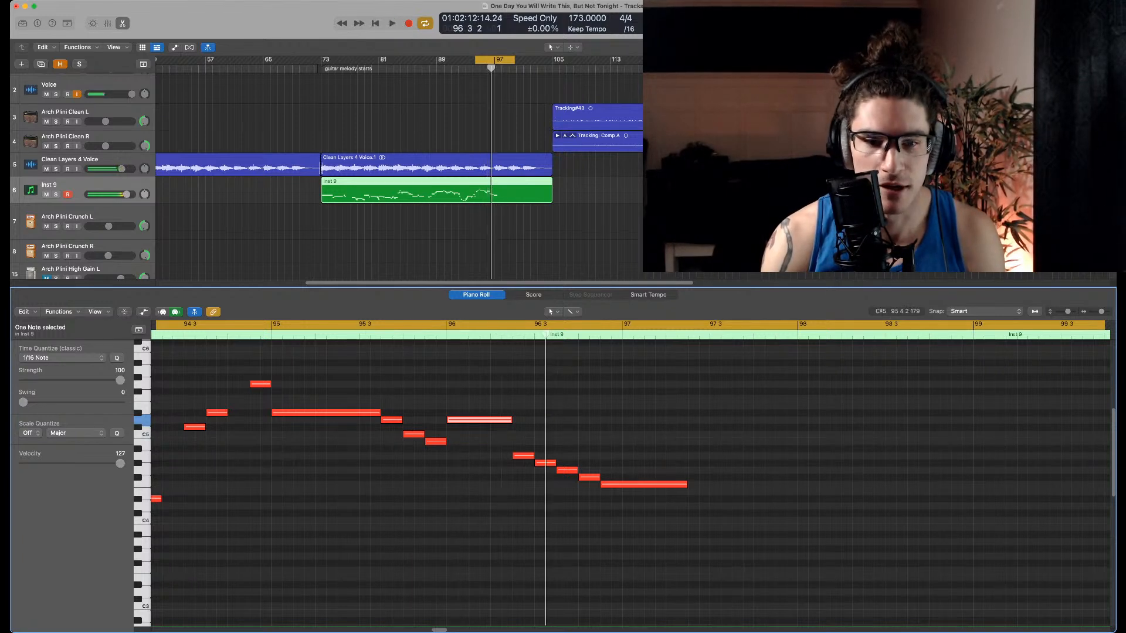
Try lowering the long note at bar 96 to A#4 with the second short note before it at C#5, and play back
drag(480, 420, 479, 448)
drag(412, 434, 412, 428)
key(space)
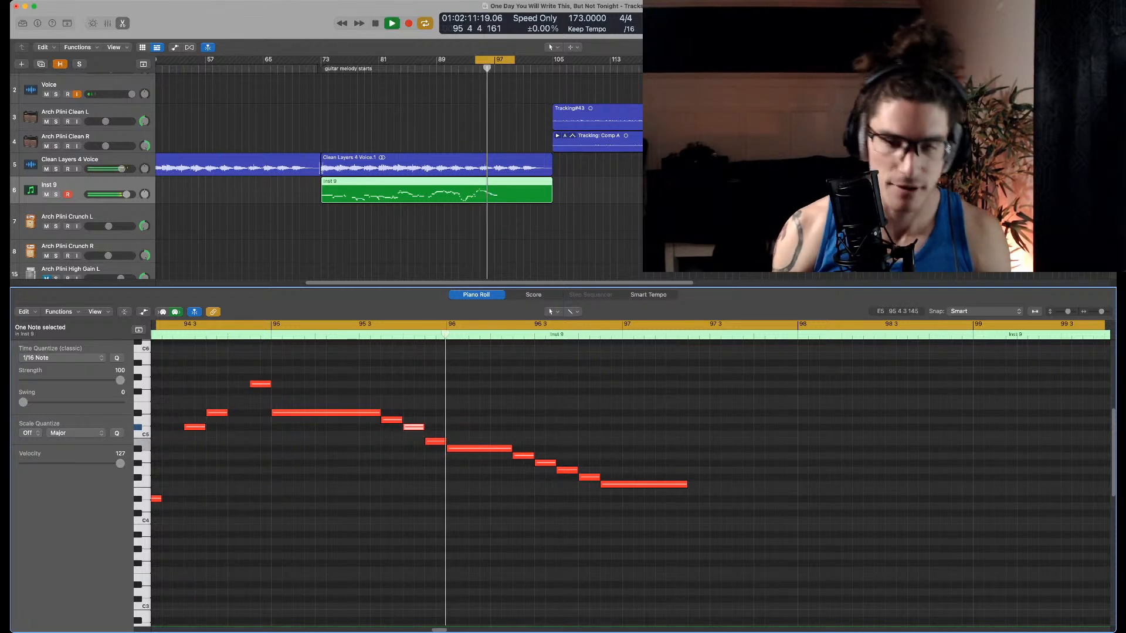
key(space)
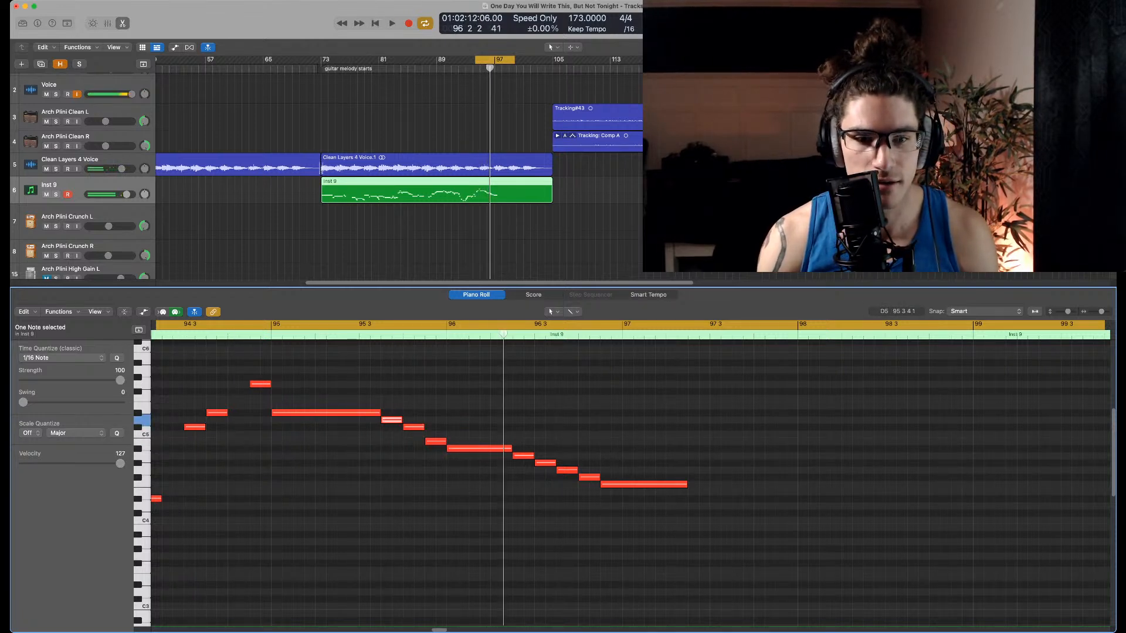
Try lowering the three short notes before bar 96 to C#5, B4 and A#4 and the long note to A4, then audition
drag(412, 427, 471, 455)
super+click(429, 448)
key(space)
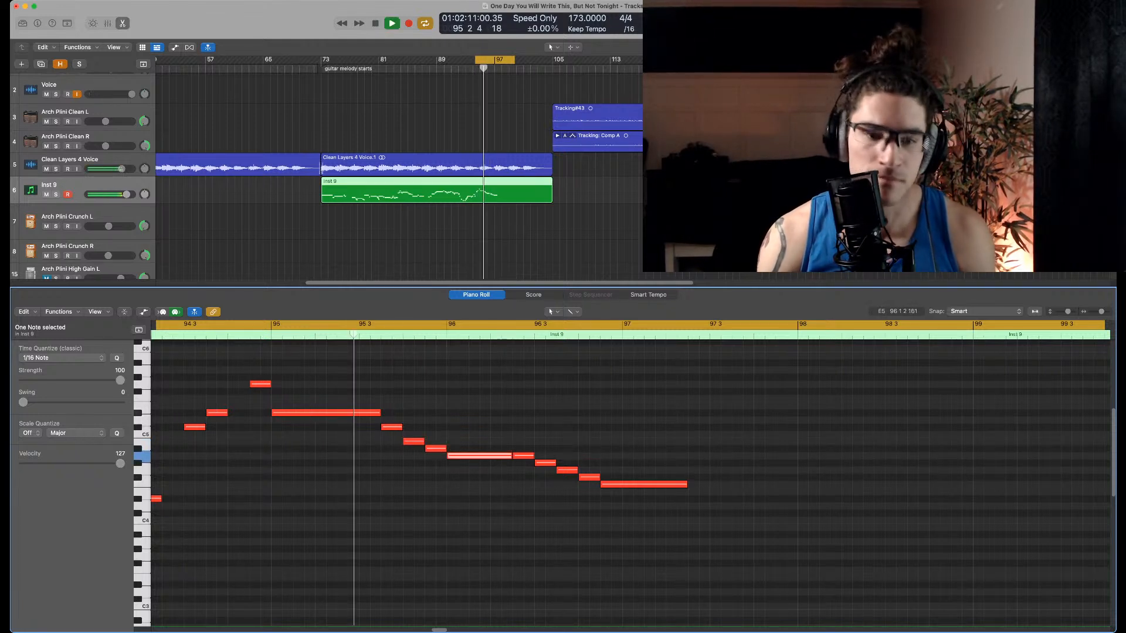
key(space)
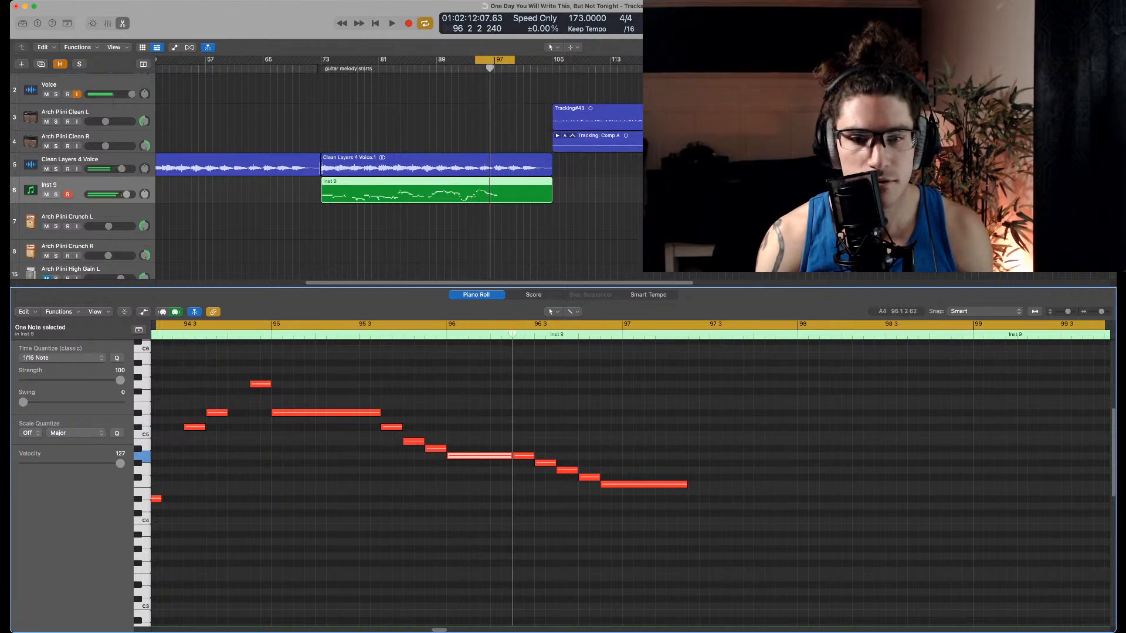
Return the three short notes to D5, C#5 and B4 and the long note at bar 96 to A#4, then play back
drag(460, 456, 414, 427)
super+click(436, 448)
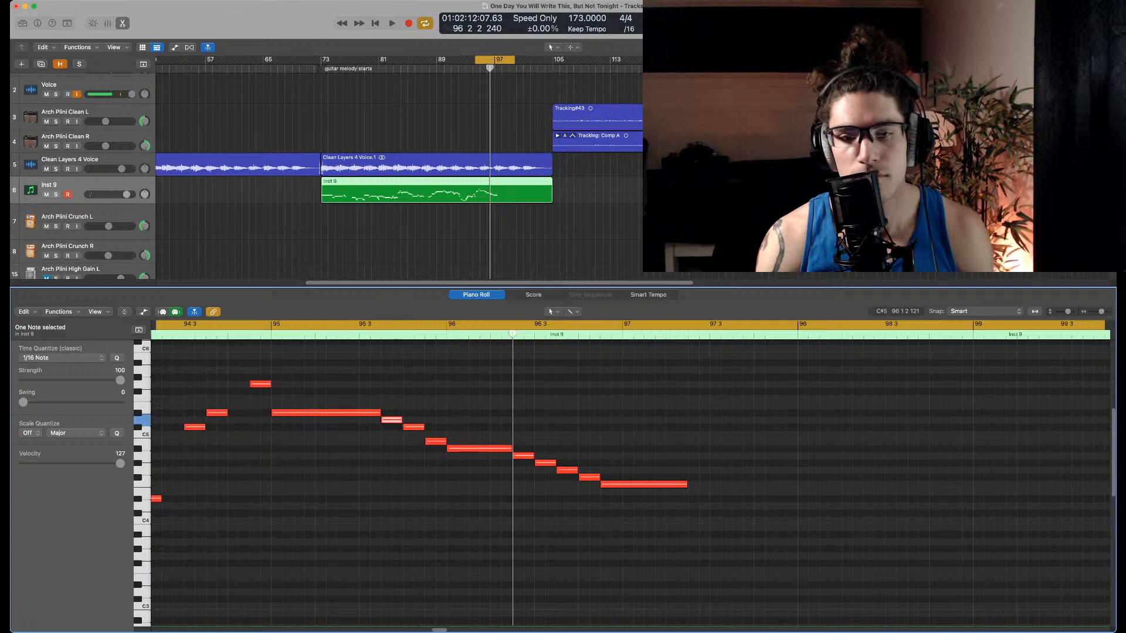
key(space)
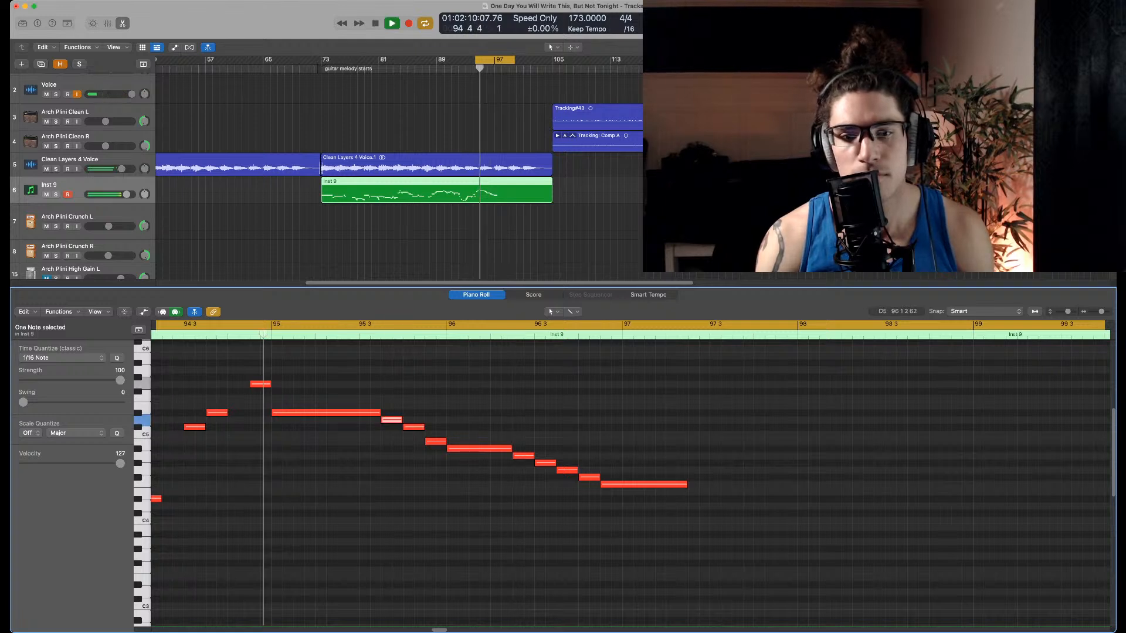
key(space)
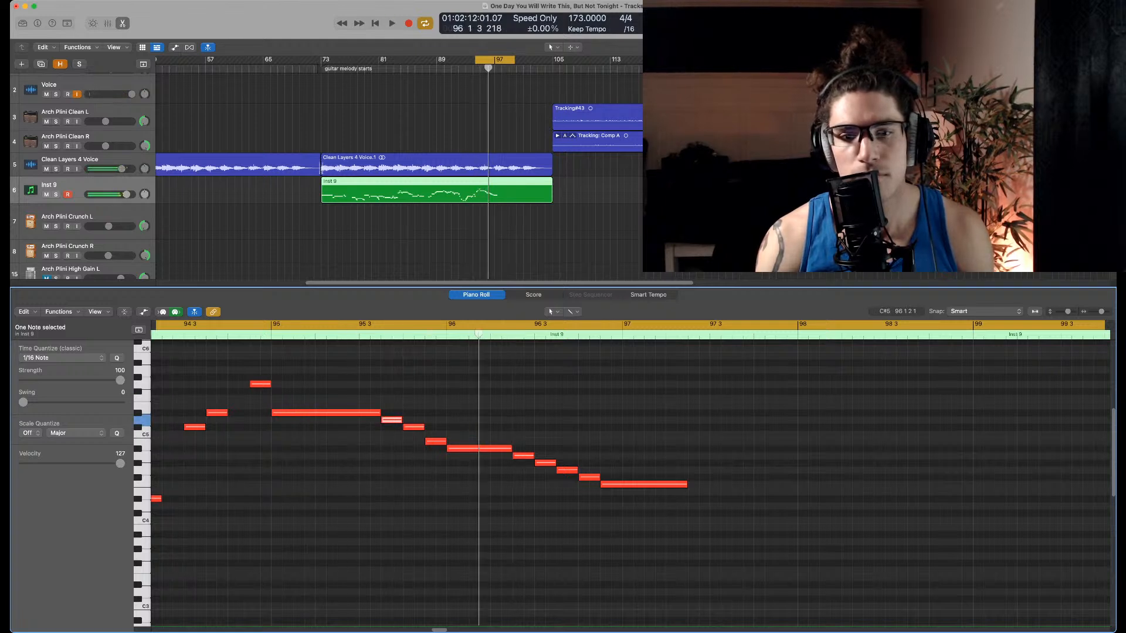
Set the second short note of the descent and the long note at bar 96 to C5, then play back the phrase
drag(463, 449, 463, 421)
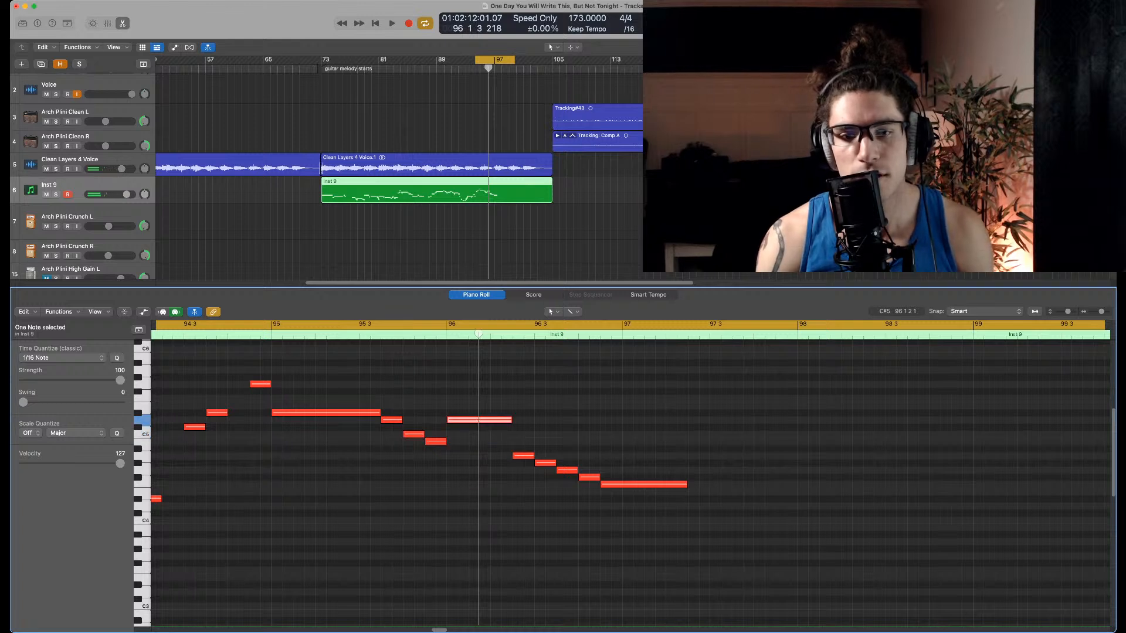
key(super+z)
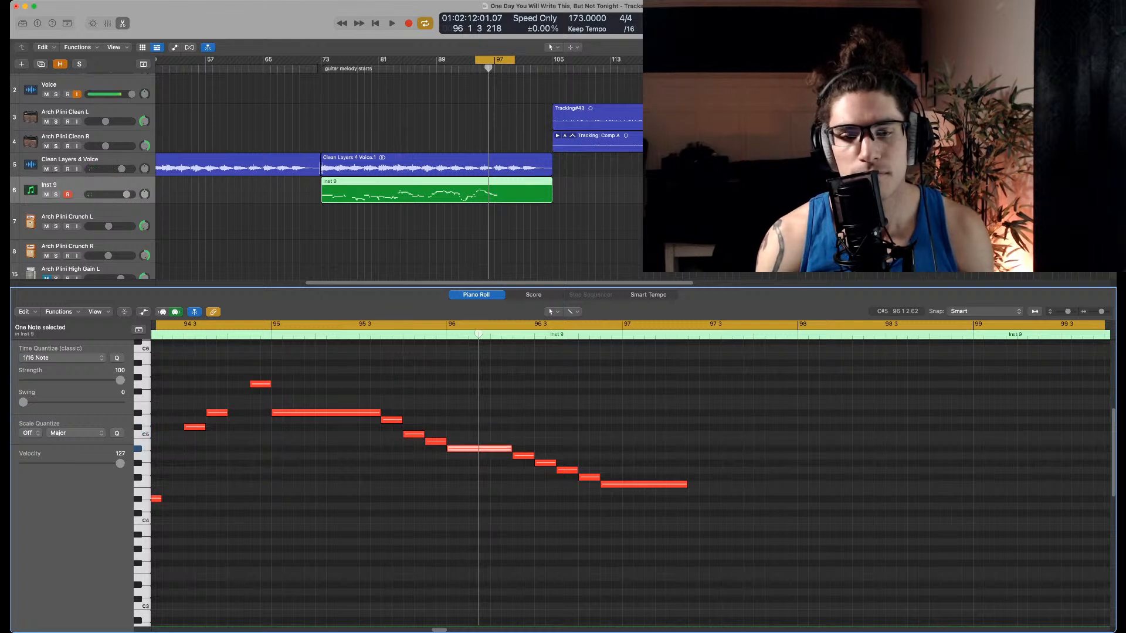
drag(462, 449, 462, 434)
key(space)
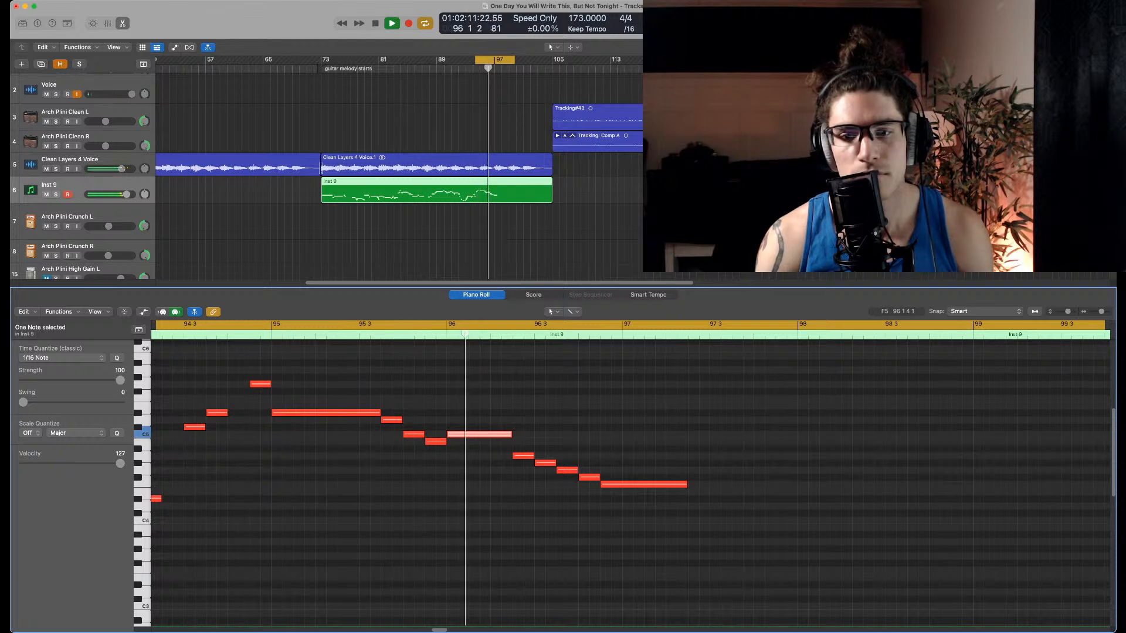
key(space)
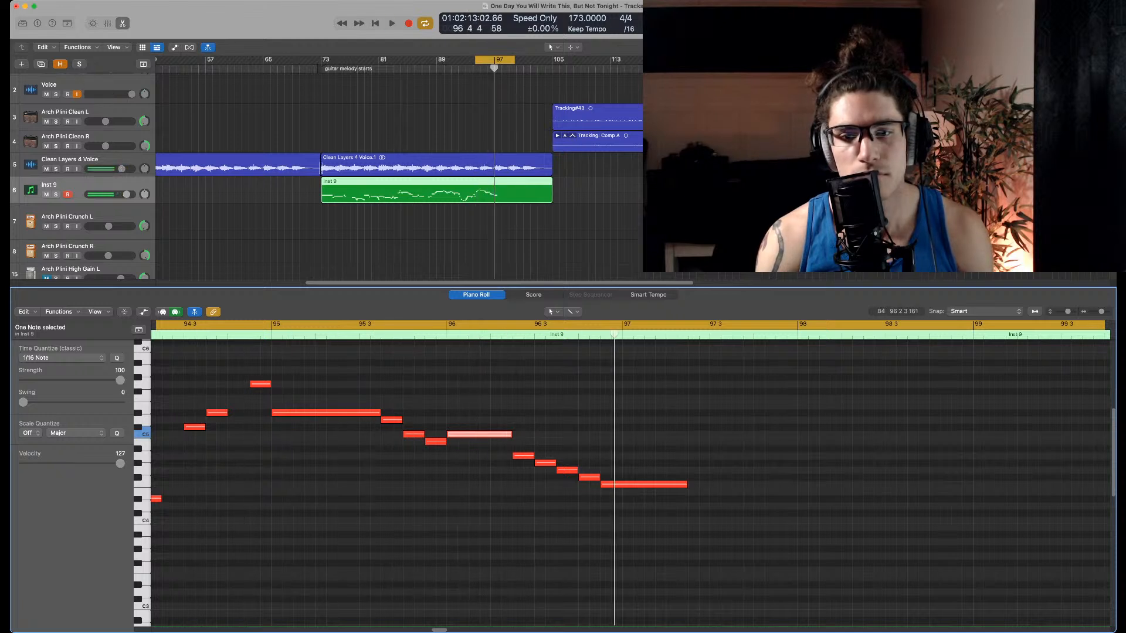
Raise the first three short notes after the long bar 96 note to B4, A4 and G#4, and audition the descent
drag(524, 455, 568, 463)
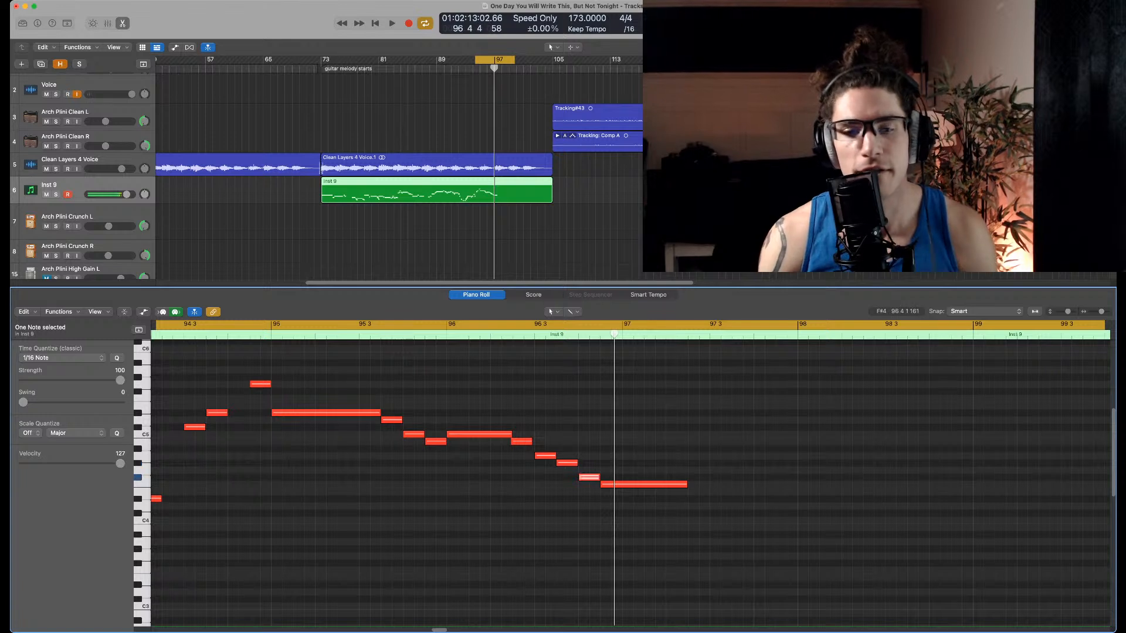
key(Right)
key(space)
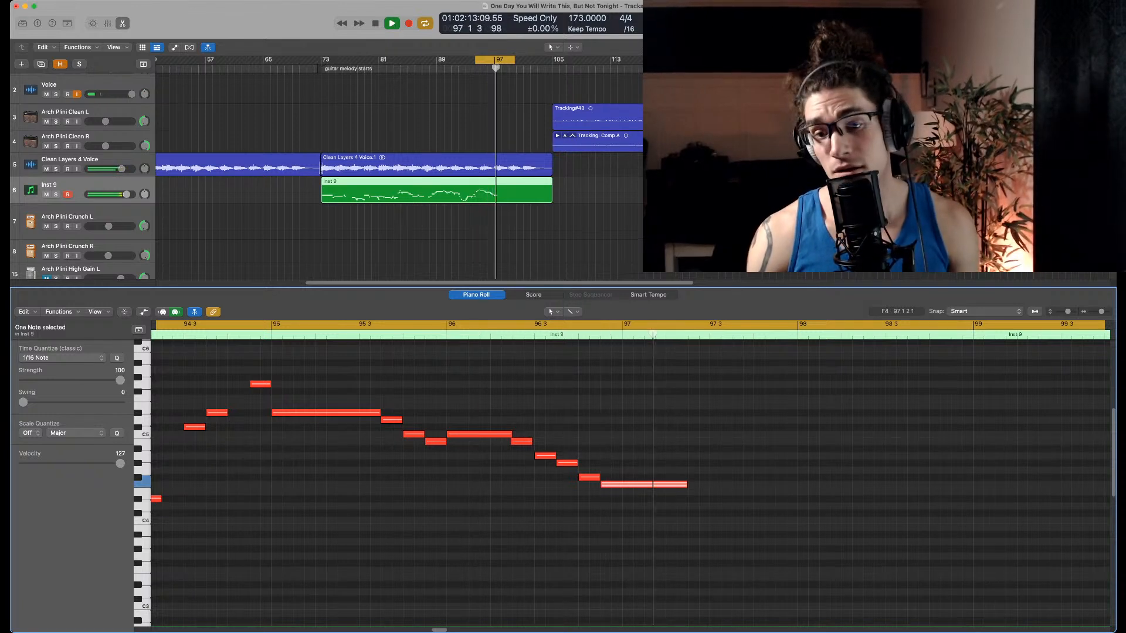
key(space)
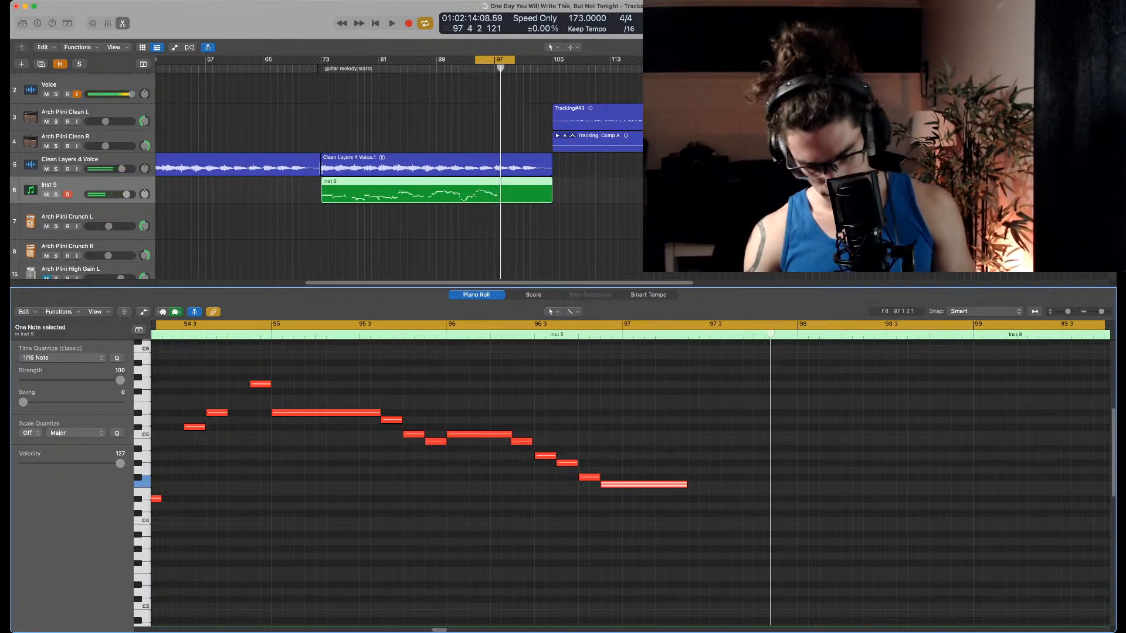
Extend the final F4 note to the start of bar 98 and play back the cycled section
drag(686, 484, 797, 484)
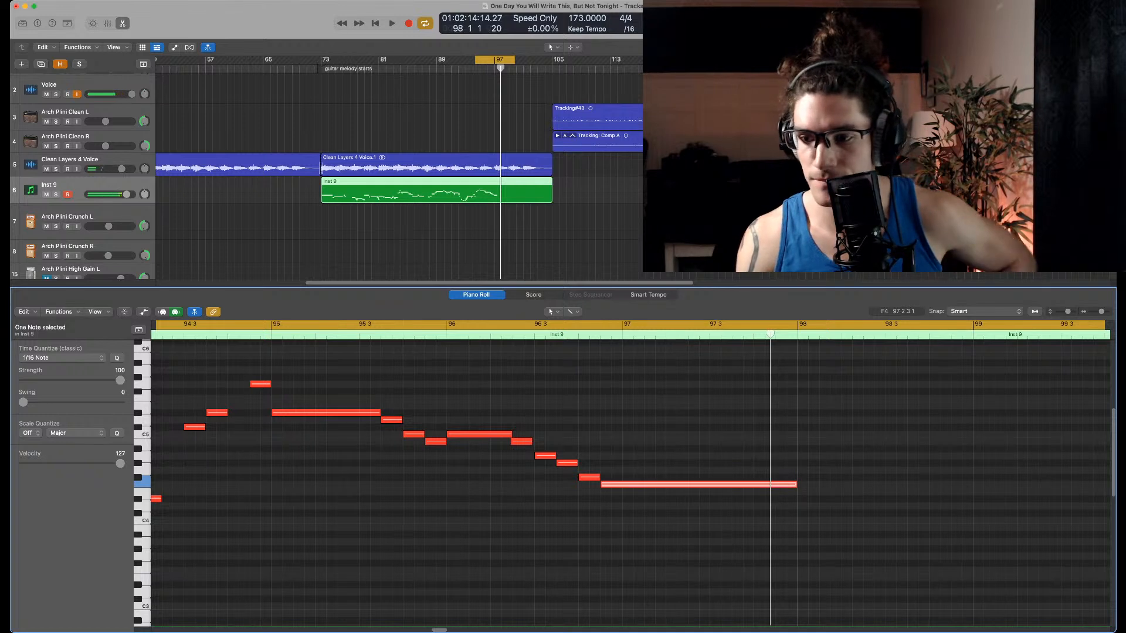
key(super+Tab)
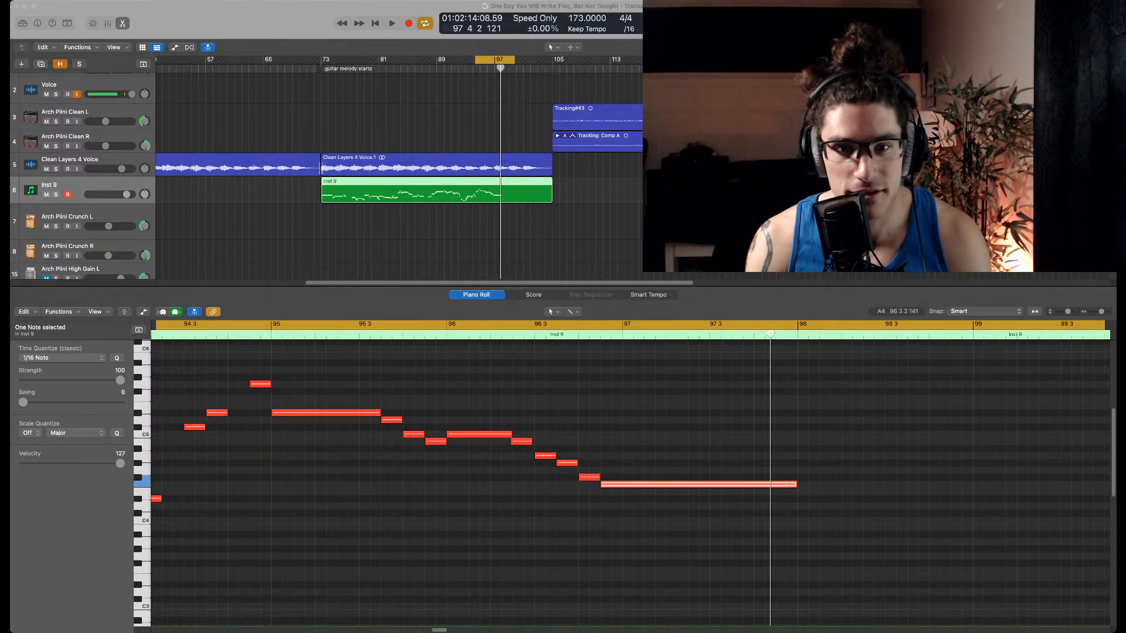
click(675, 234)
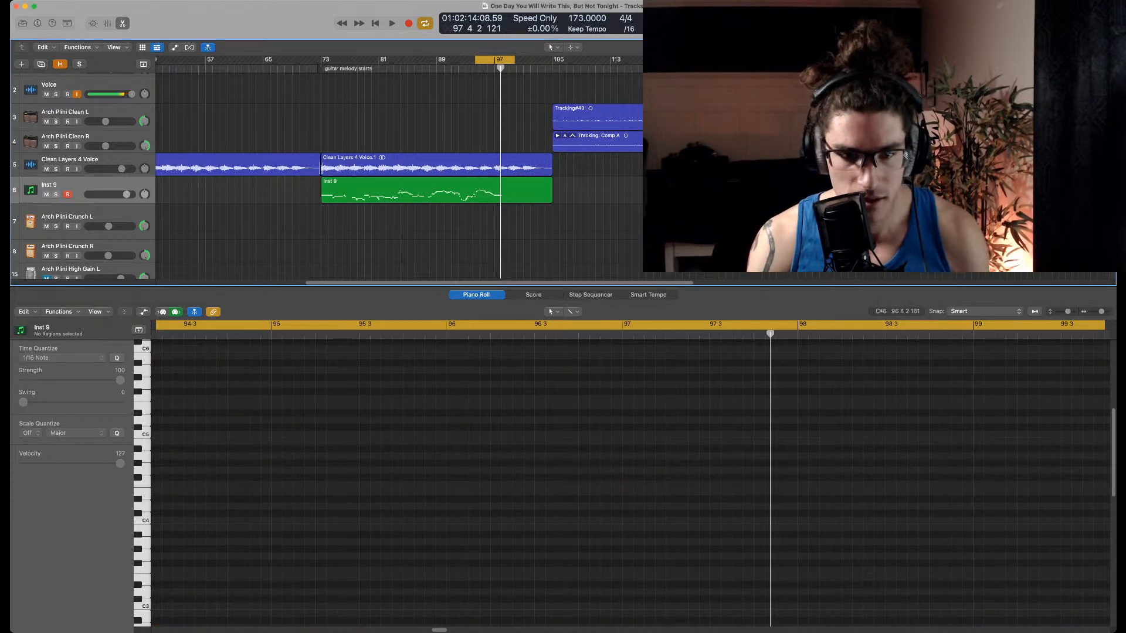
click(469, 190)
key(space)
scroll(450, 406, down, 5)
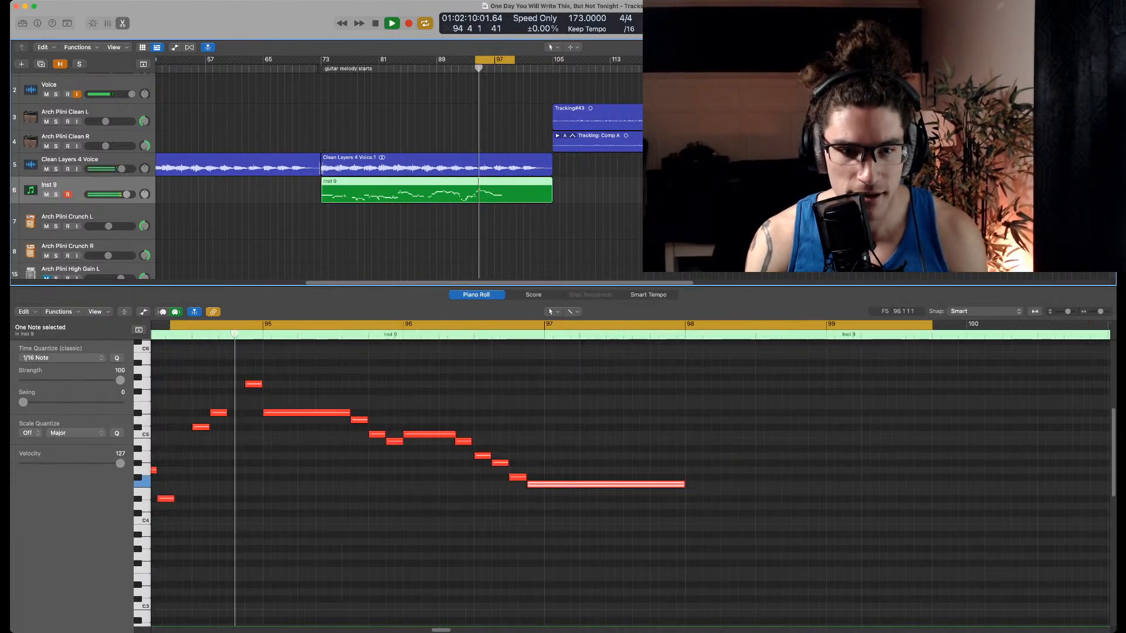
key(space)
Turn off the cycle range and move the playhead to the guitar melody's start at bar 73
scroll(449, 406, left, 4)
click(404, 324)
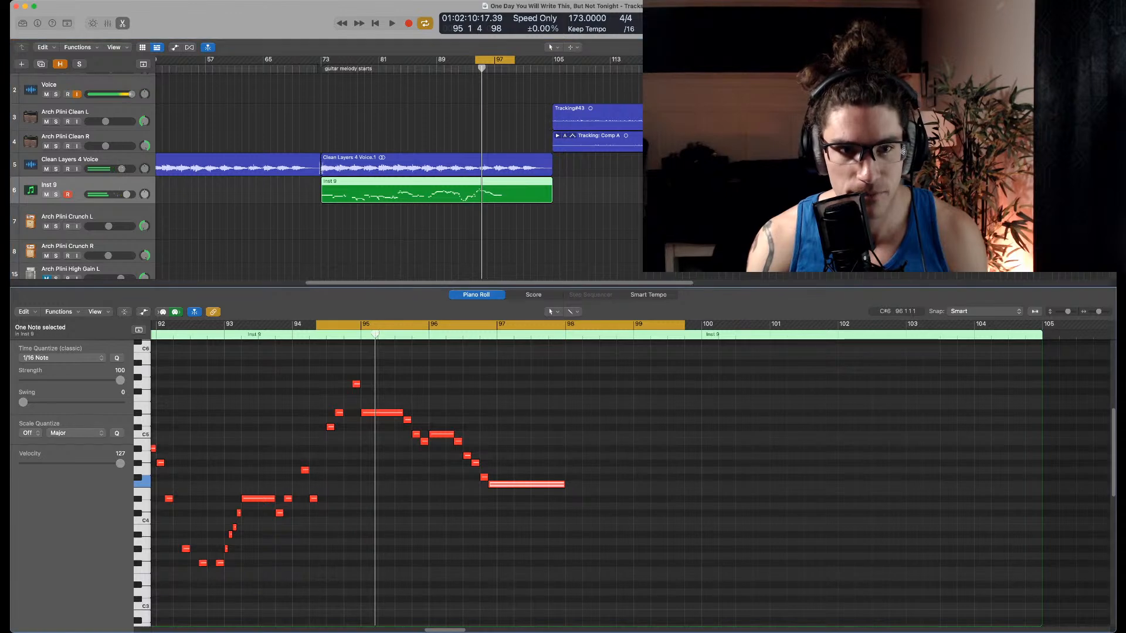
scroll(372, 399, left, 5)
scroll(372, 398, left, 1)
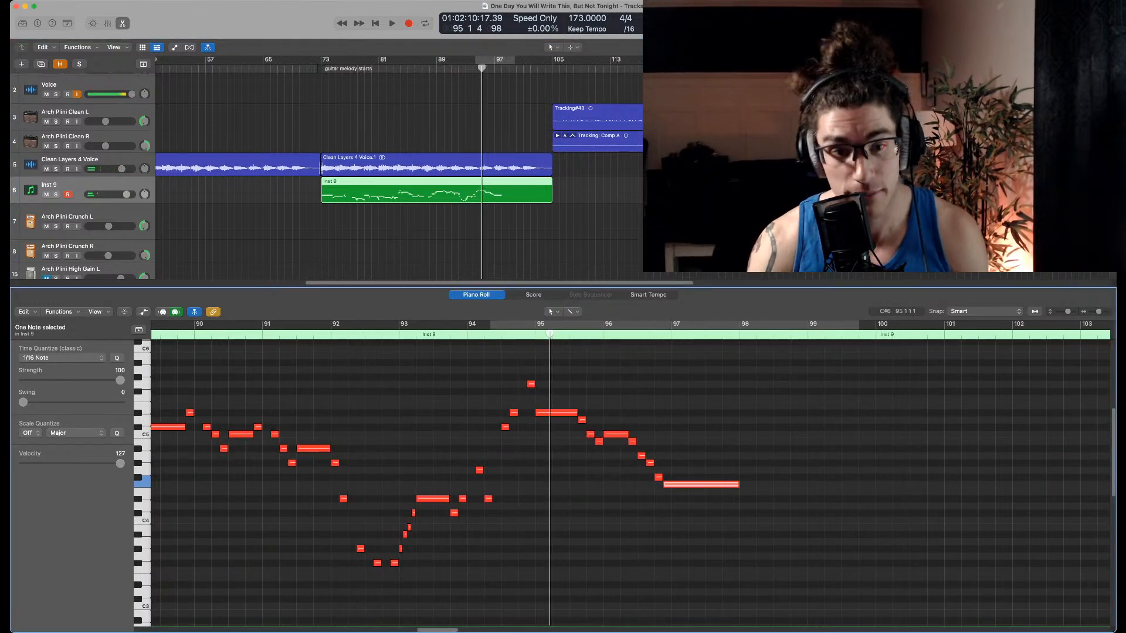
click(321, 68)
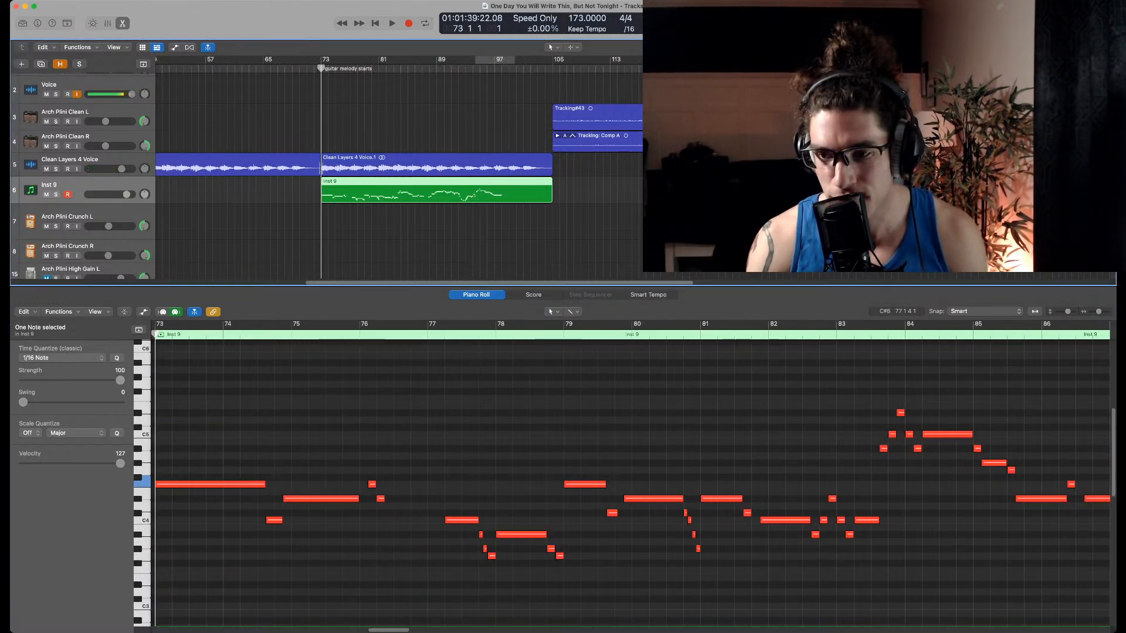
Display the whole Inst 9 melody and play it back from bar 72 to review it
key(super+Left)
key(super+Left)
key(super+Left)
key(super+Left)
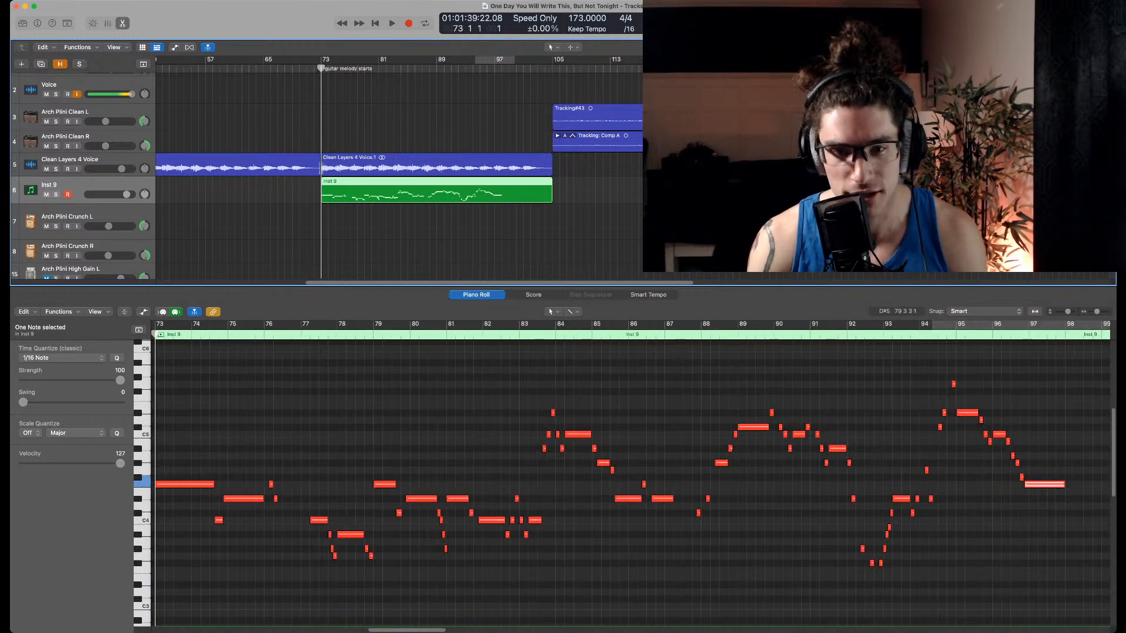
click(413, 406)
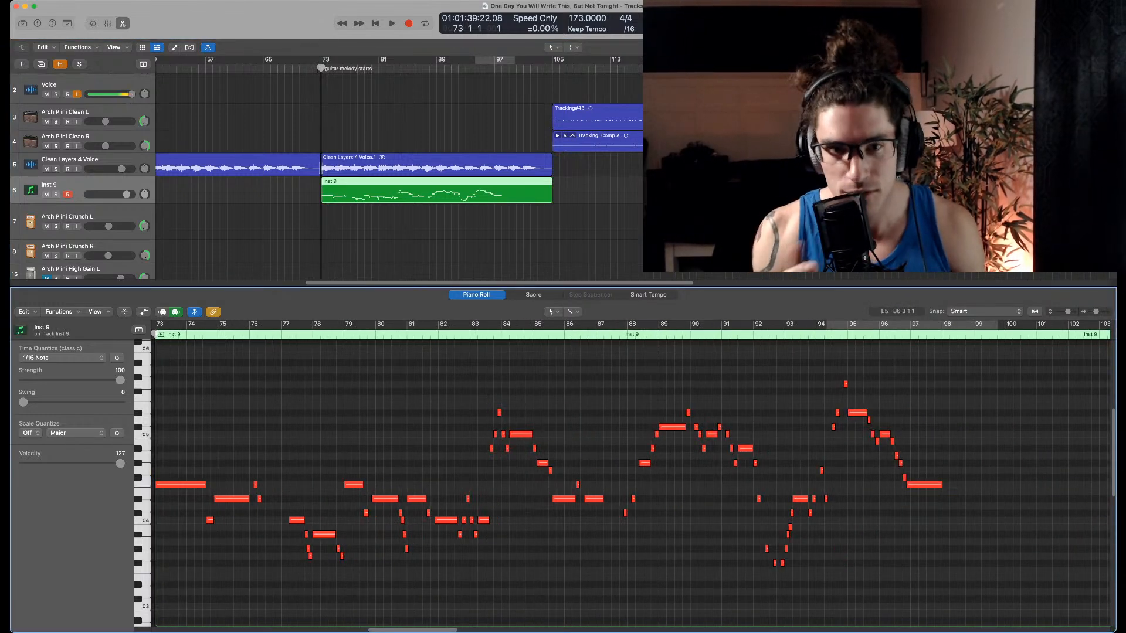
scroll(571, 413, left, 1)
scroll(572, 413, left, 4)
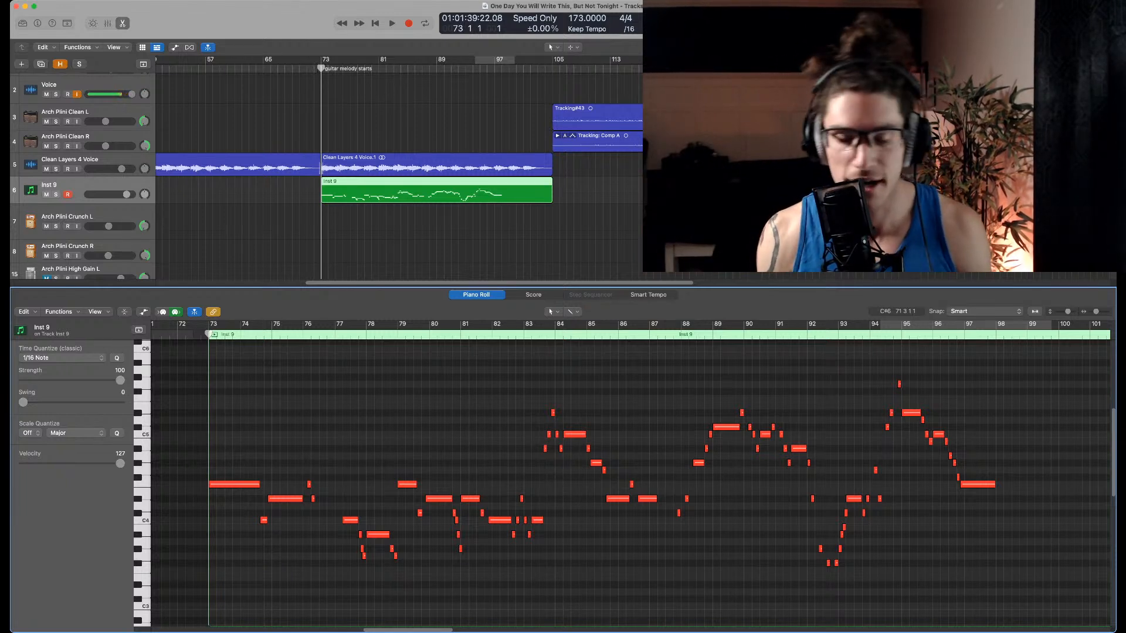
click(180, 334)
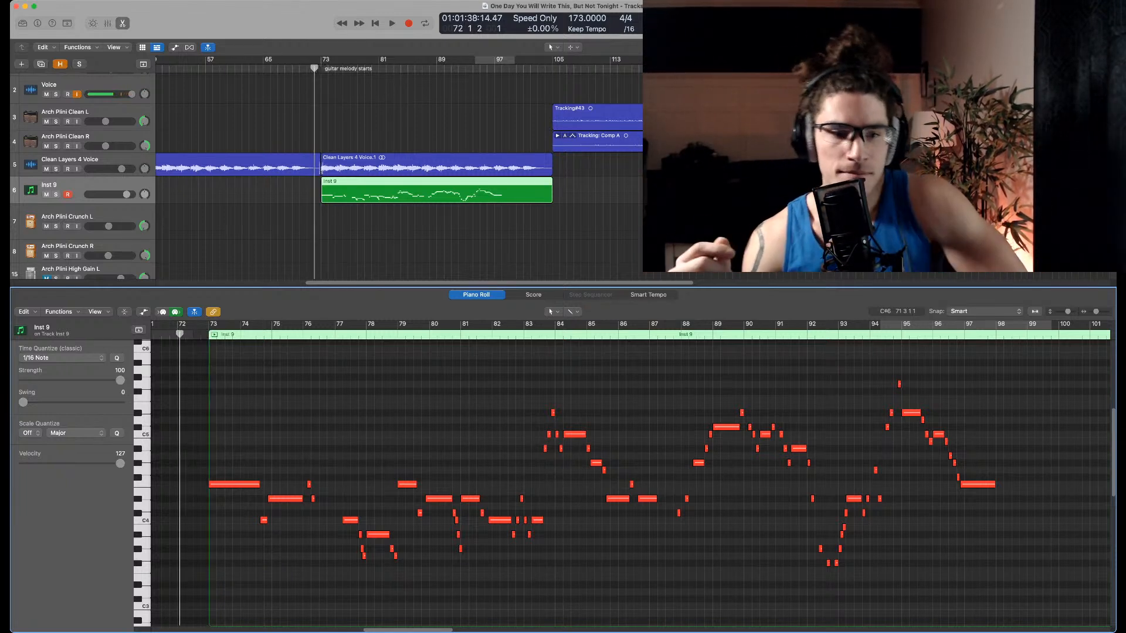
key(space)
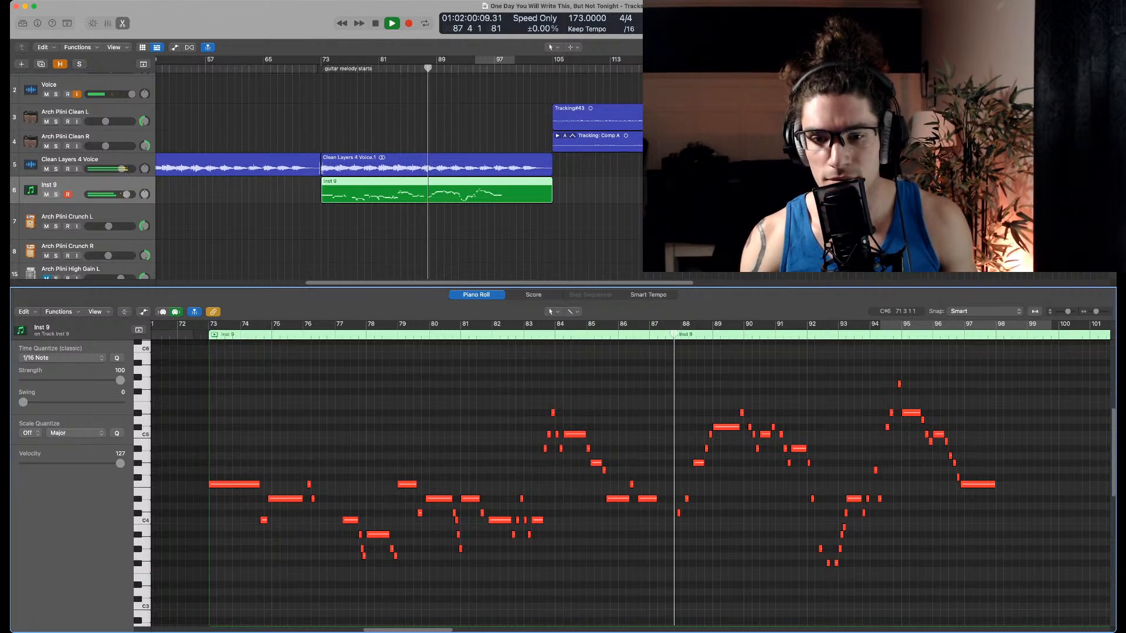
key(space)
Lengthen the D#4 note running from bar 86 into bar 87 by about one beat
key(super+Right)
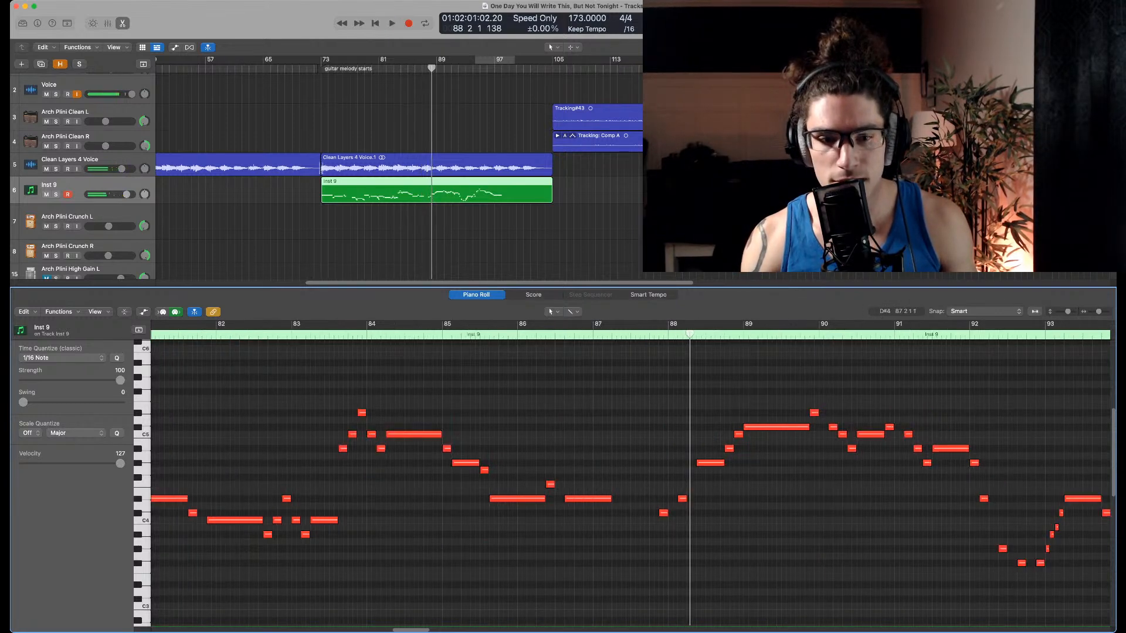
drag(610, 499, 629, 498)
scroll(629, 498, left, 2)
scroll(630, 498, down, 2)
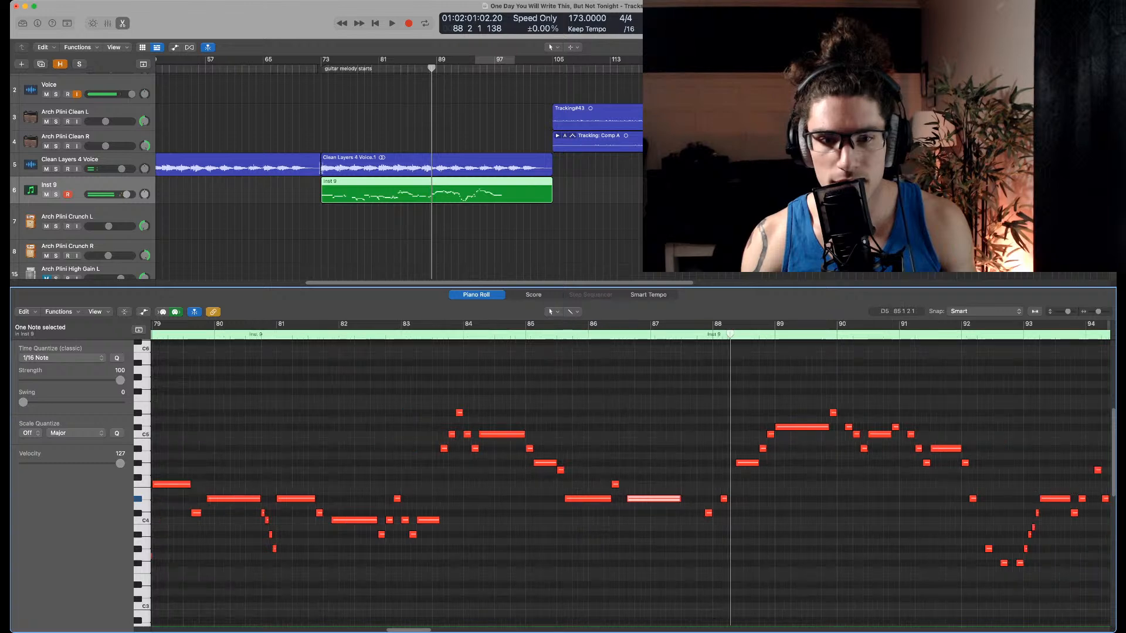
Play the melody back from bar 76
scroll(428, 420, left, 5)
scroll(630, 480, left, 3)
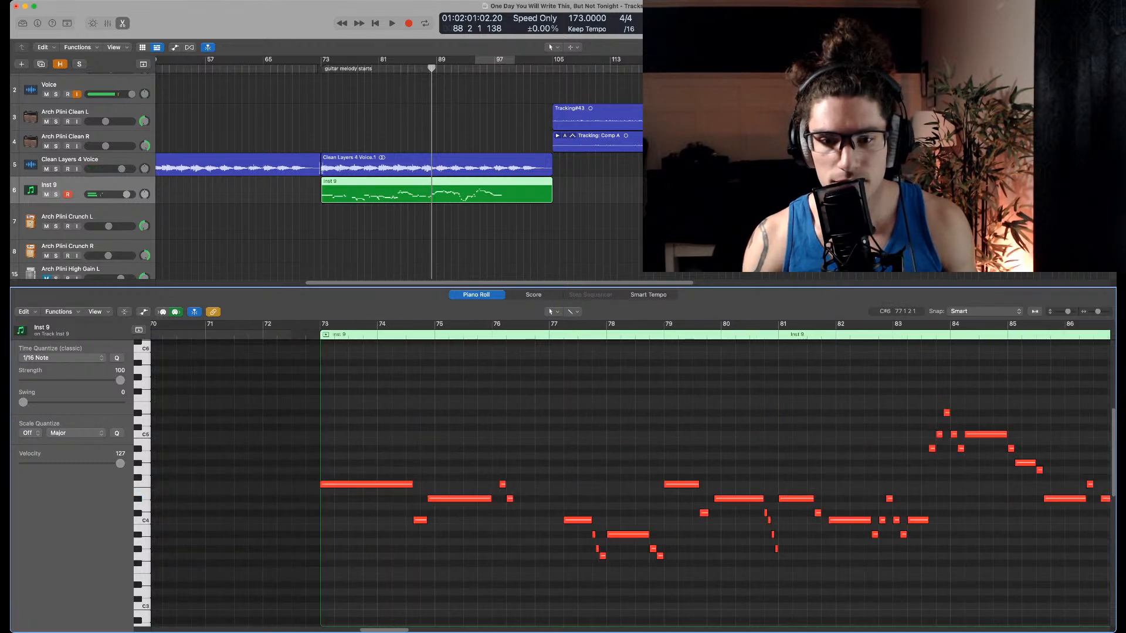
double_click(503, 335)
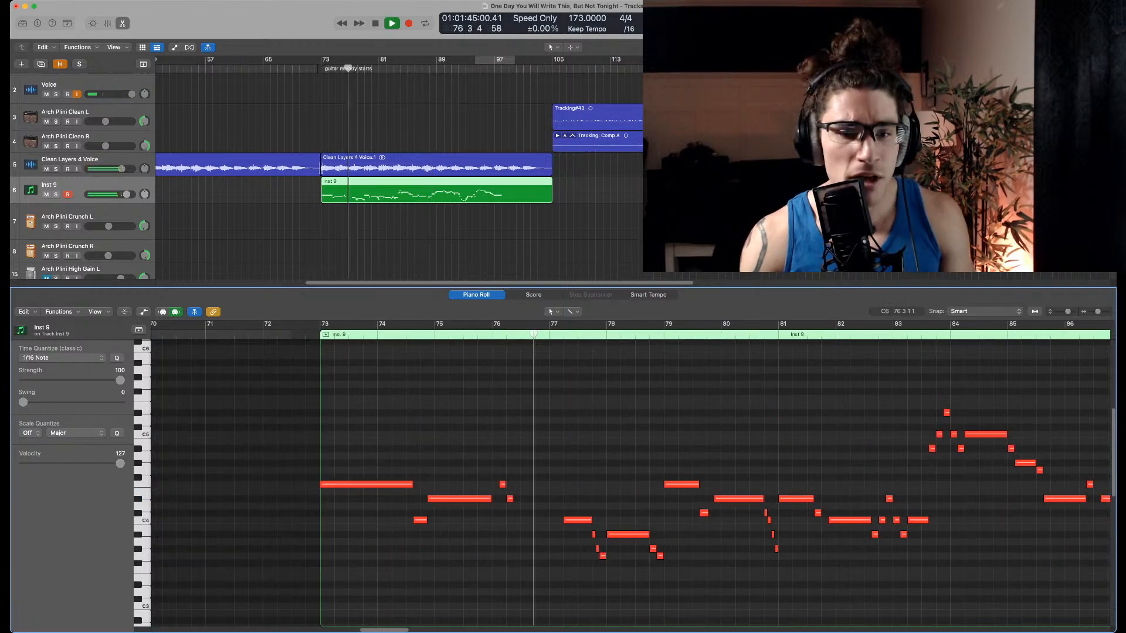
Trim about half a beat off the start of the C4 note in bar 77
key(super+Right)
key(super+Right)
key(space)
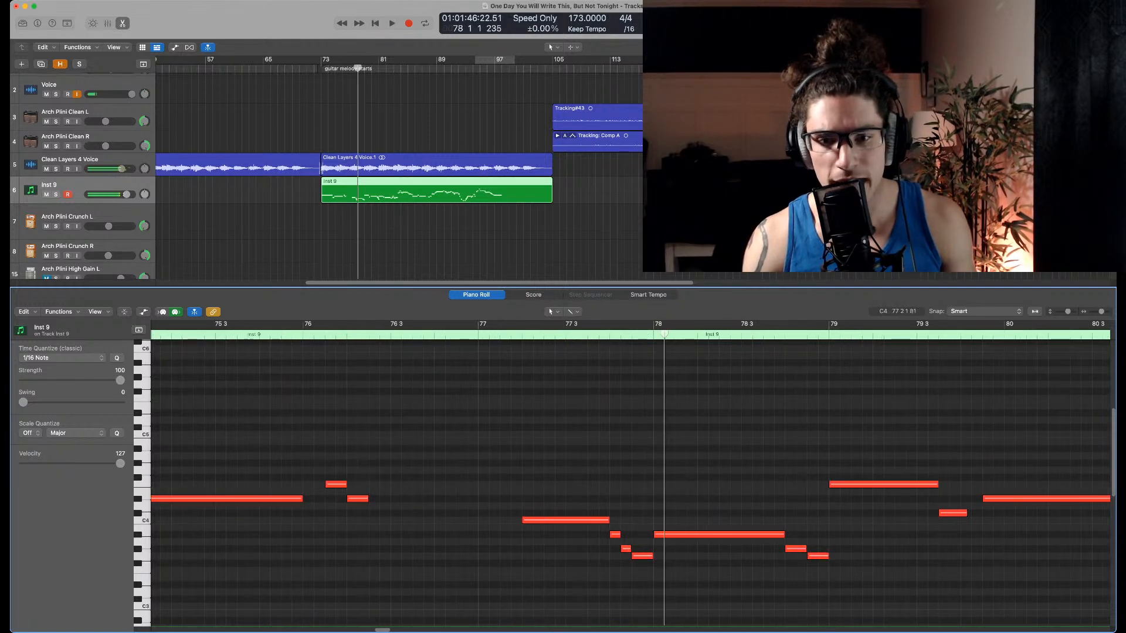
drag(523, 520, 544, 520)
Play the melody from the trimmed bar 77 note through to its last note in bar 97
key(super+Left)
key(super+Left)
key(space)
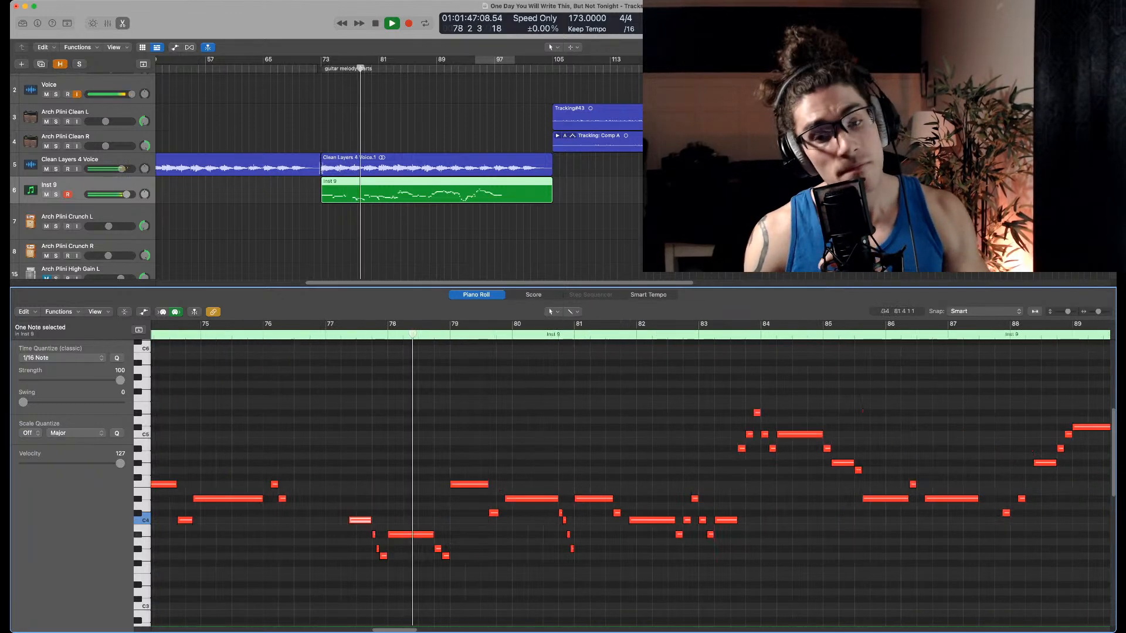
key(super+Left)
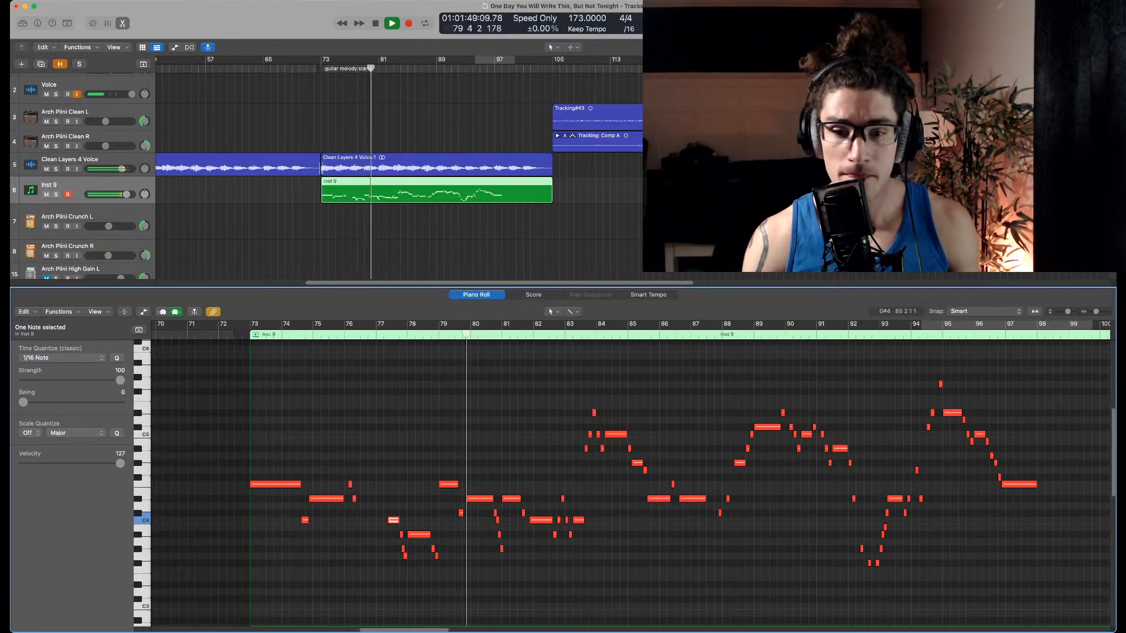
key(super+Left)
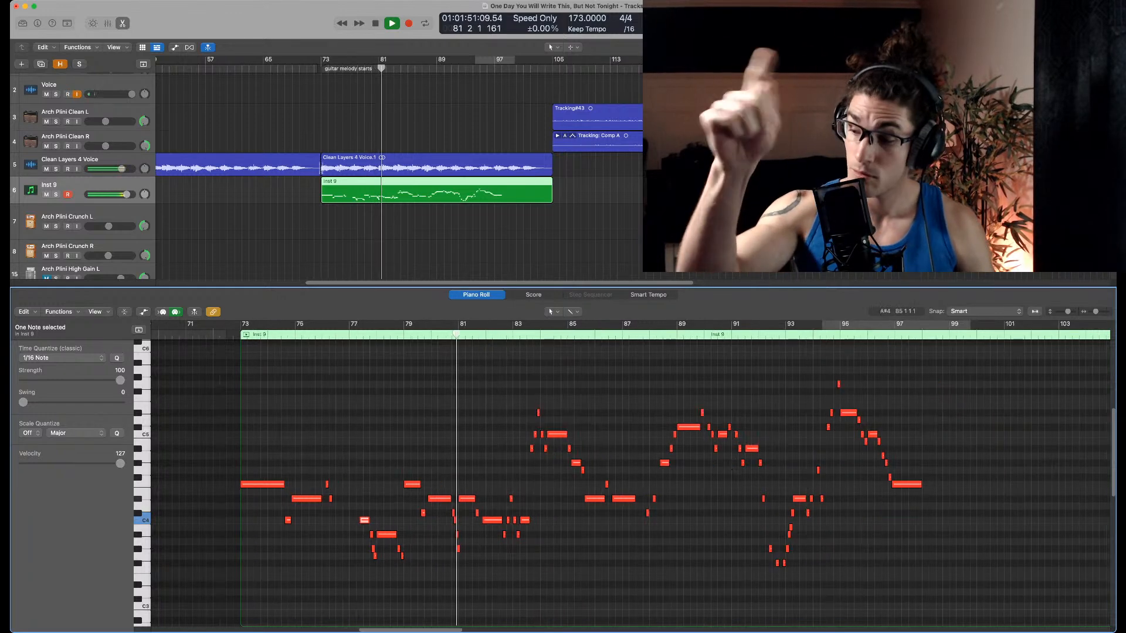
scroll(568, 448, right, 4)
click(524, 413)
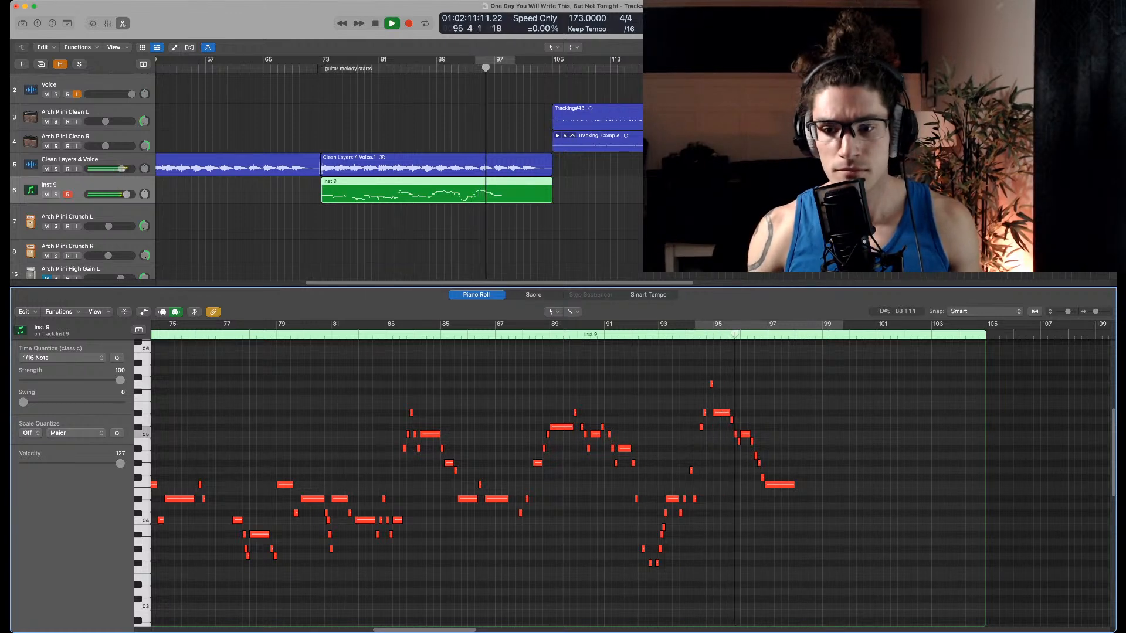
key(super+Right)
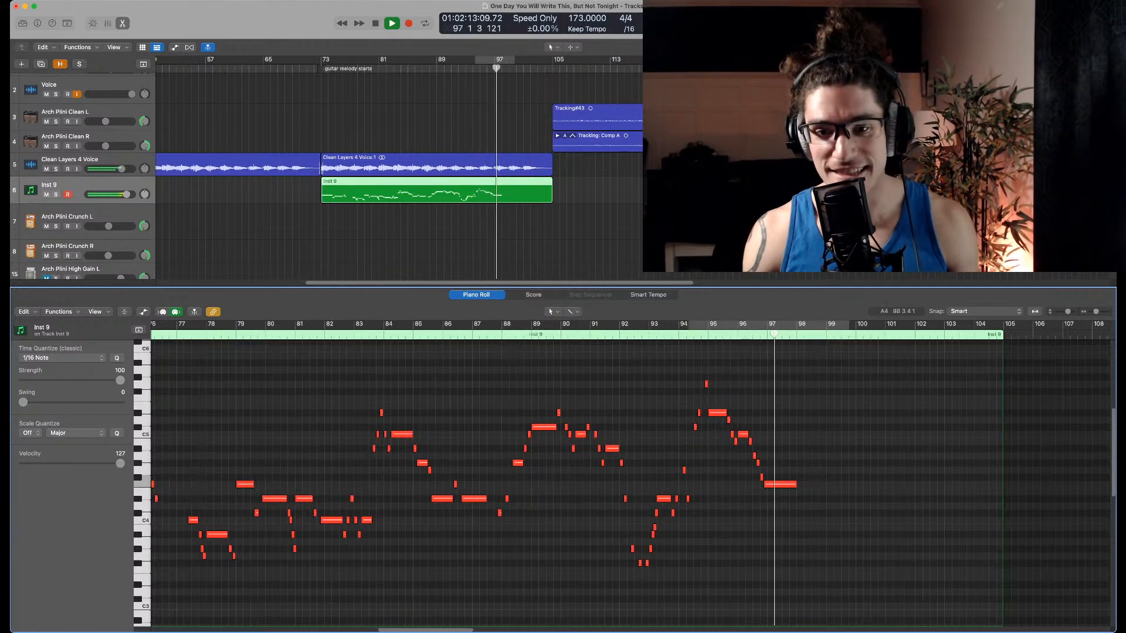
key(super+Right)
key(super+Right)
key(space)
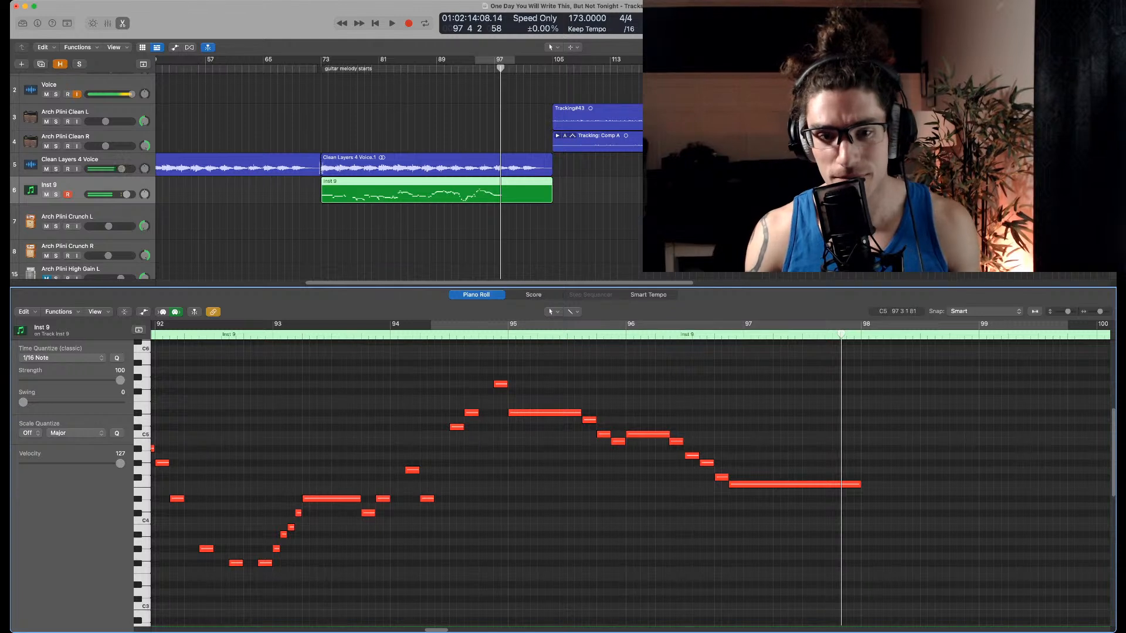
Replay the melody's descending final phrase from around bar 95 into bar 97
scroll(630, 481, right, 3)
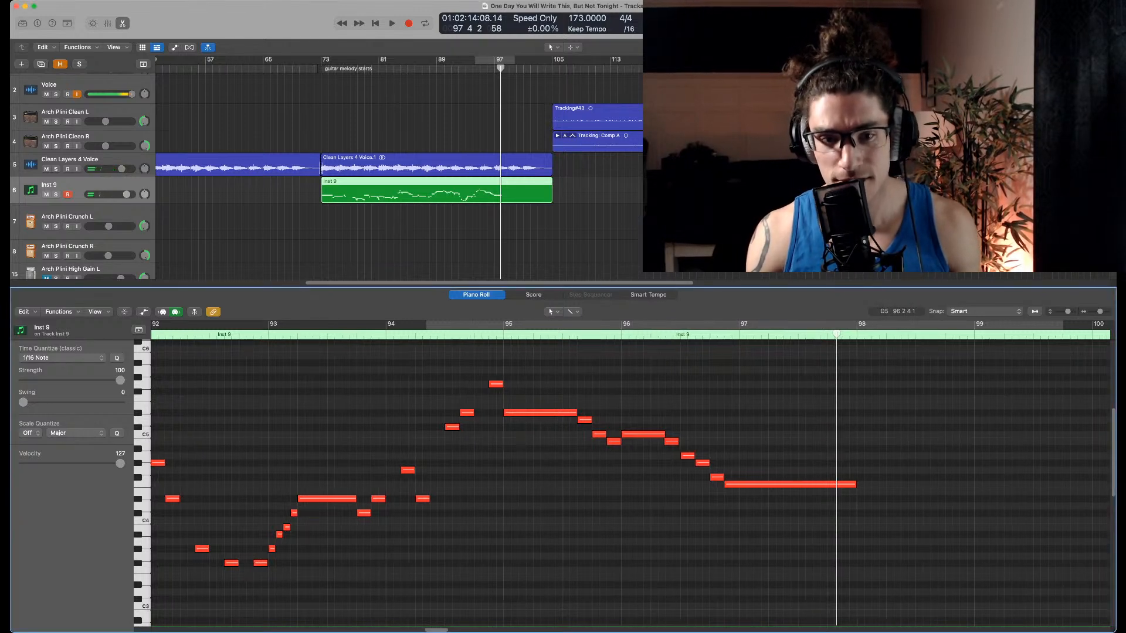
click(348, 334)
key(space)
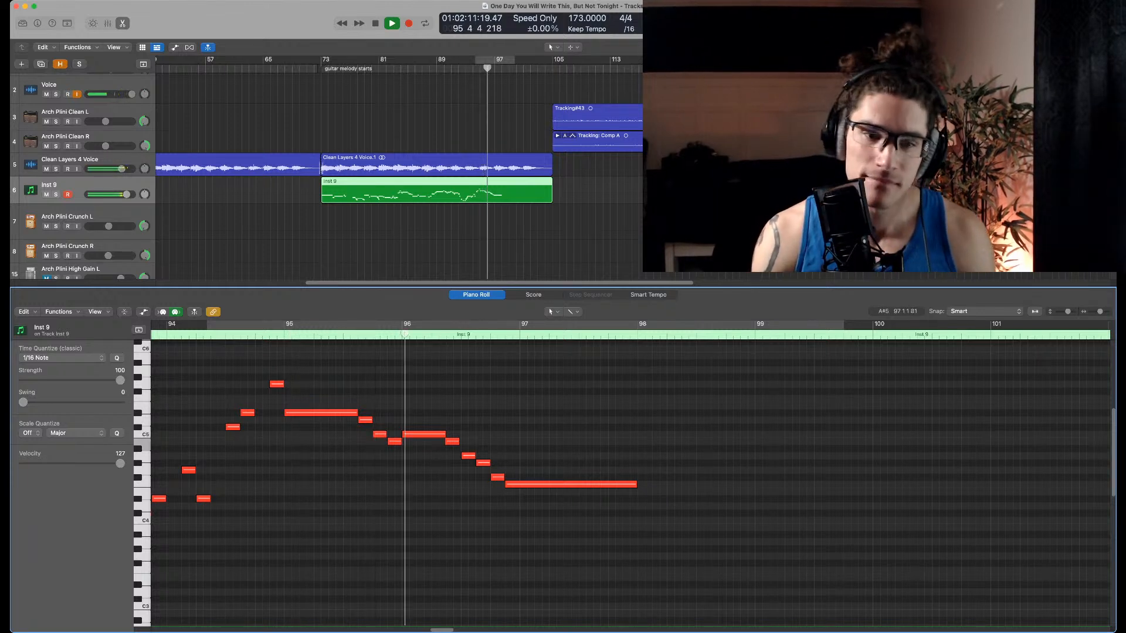
key(space)
Turn on the cycle range and extend its end into bar 102
scroll(477, 399, right, 1)
scroll(478, 399, down, 2)
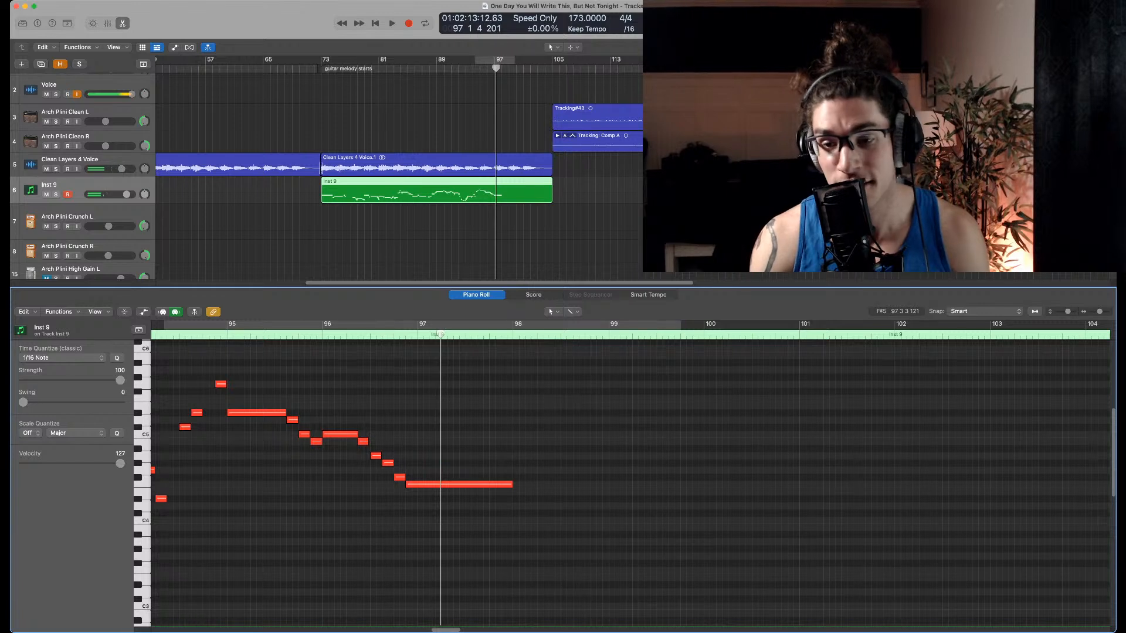
key(c)
drag(679, 324, 928, 324)
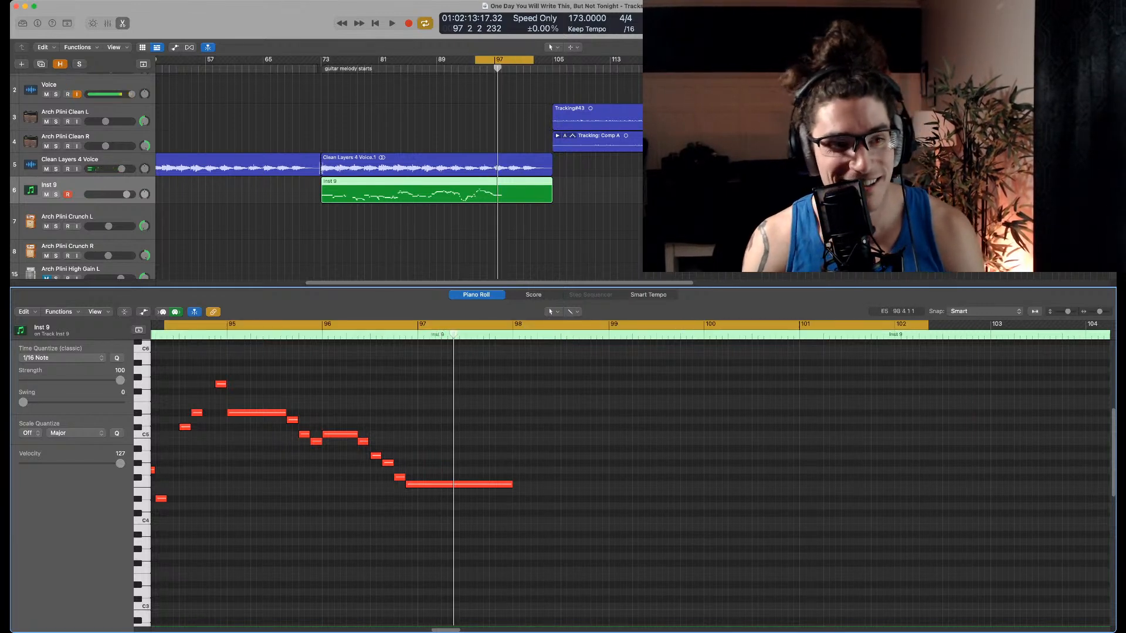
Play on from bar 97 with the cycle turned off, listening through the empty bars into bar 106
key(space)
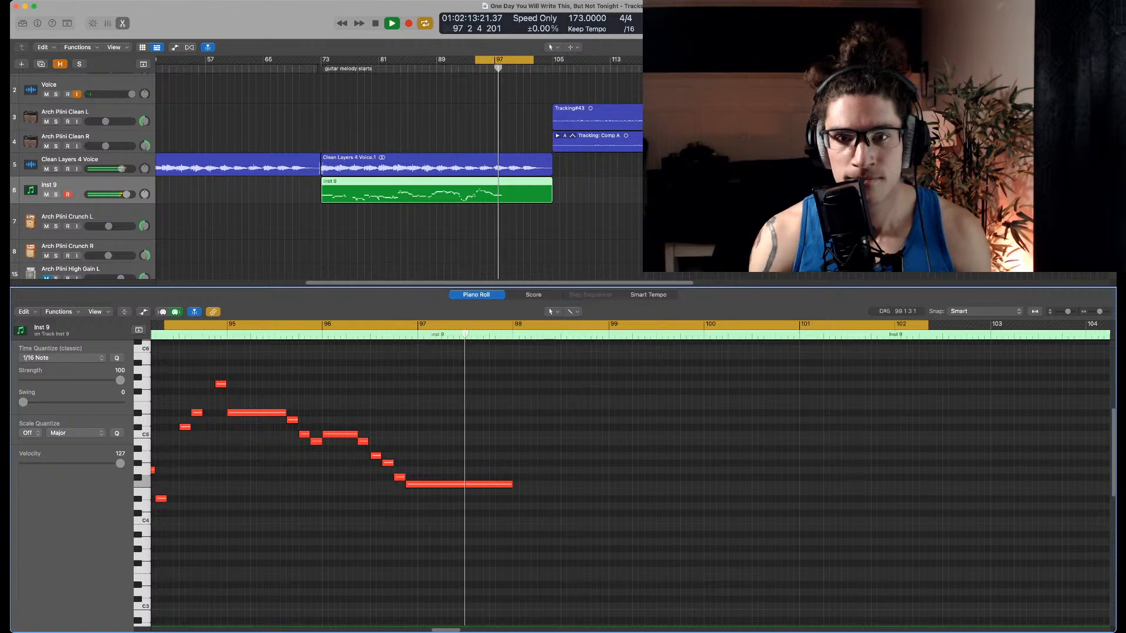
key(space)
key(super+Right)
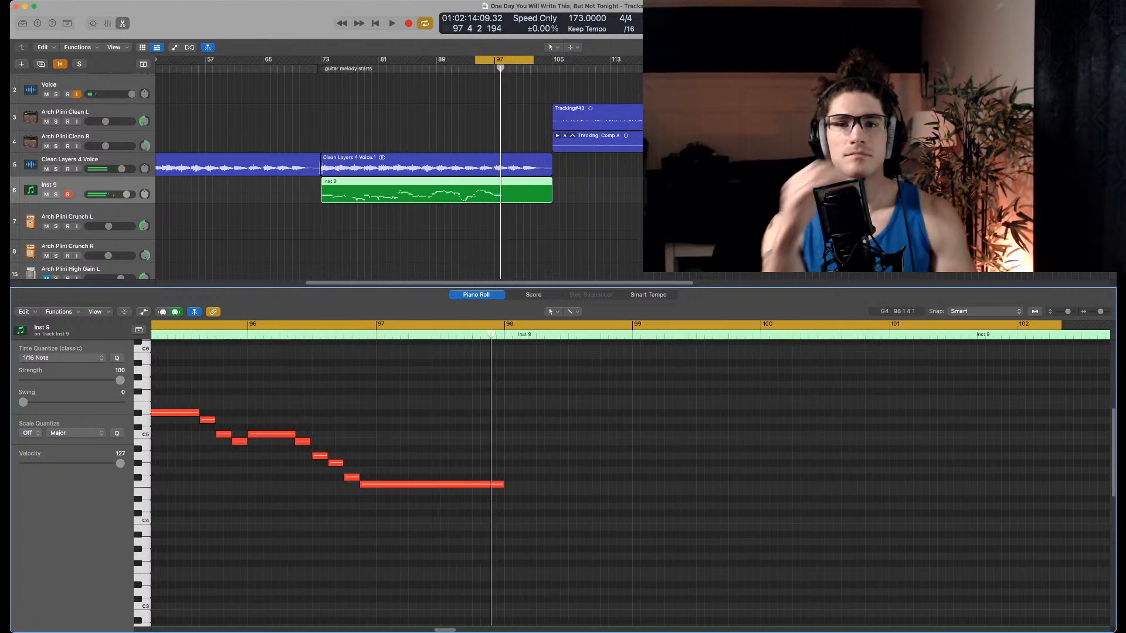
key(space)
key(c)
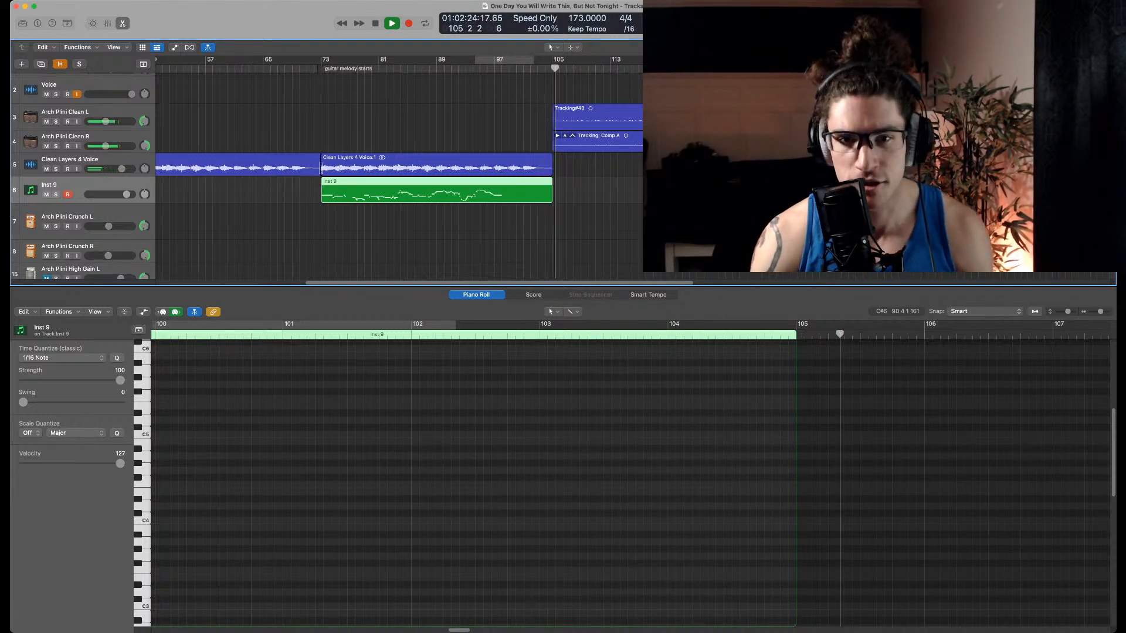
key(space)
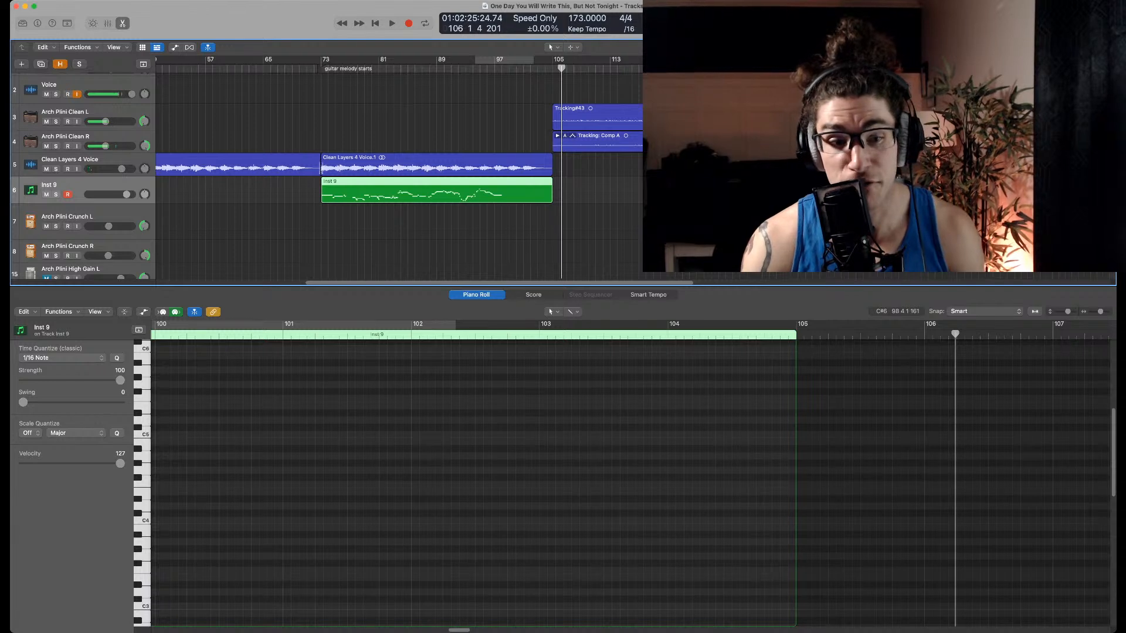
Return the playhead to bar 96 and play the melody's ending into bar 98
key(shift+comma)
key(shift+comma)
scroll(631, 481, left, 5)
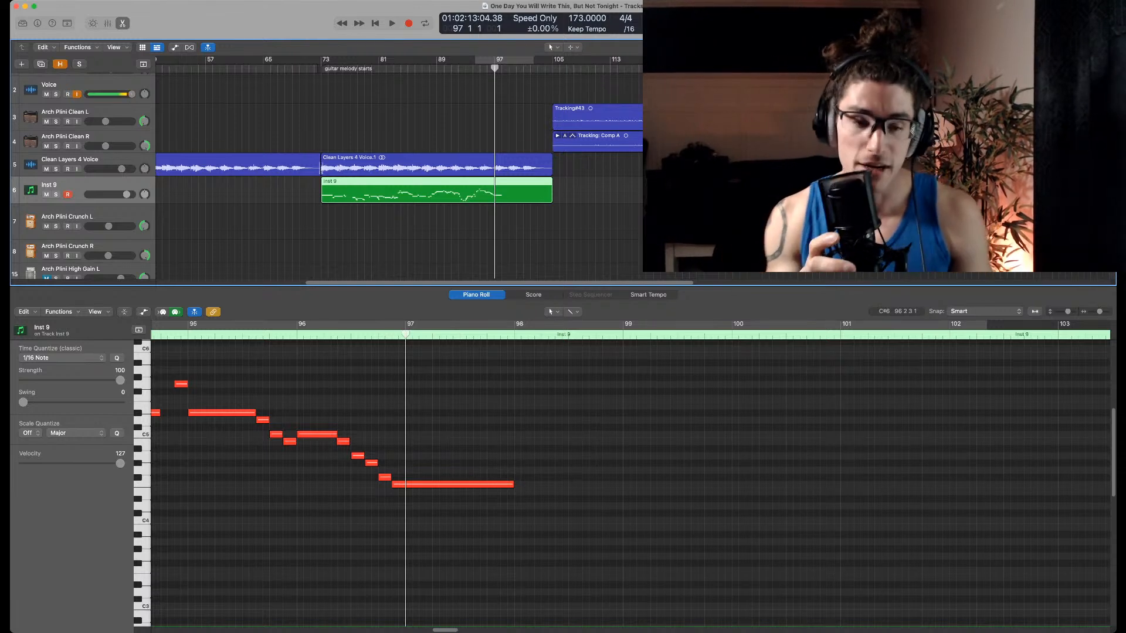
key(comma)
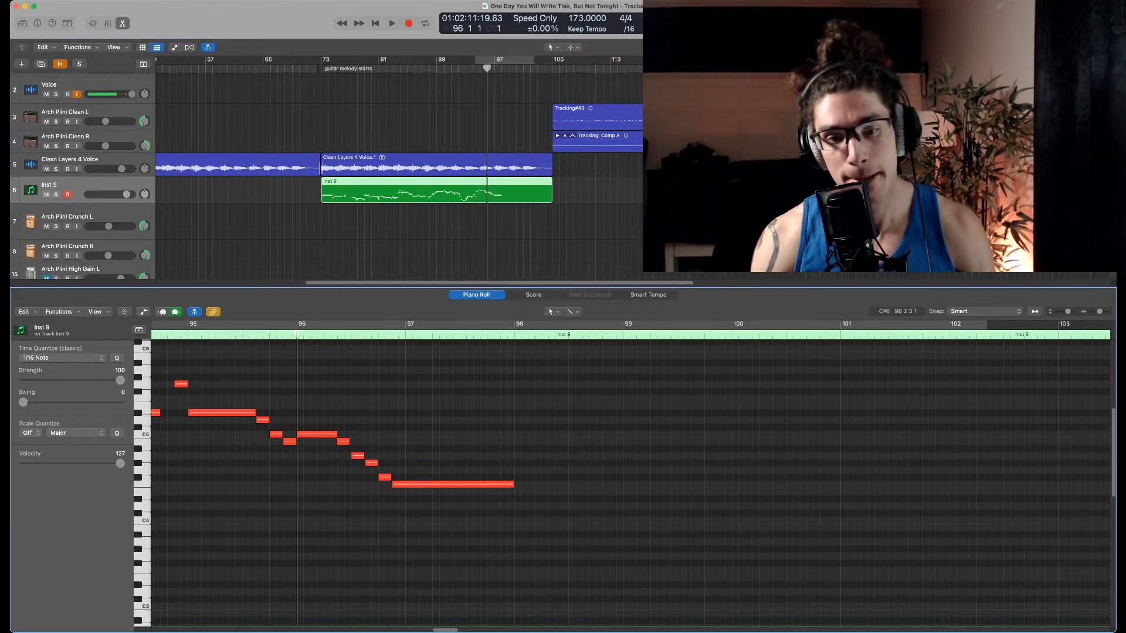
key(space)
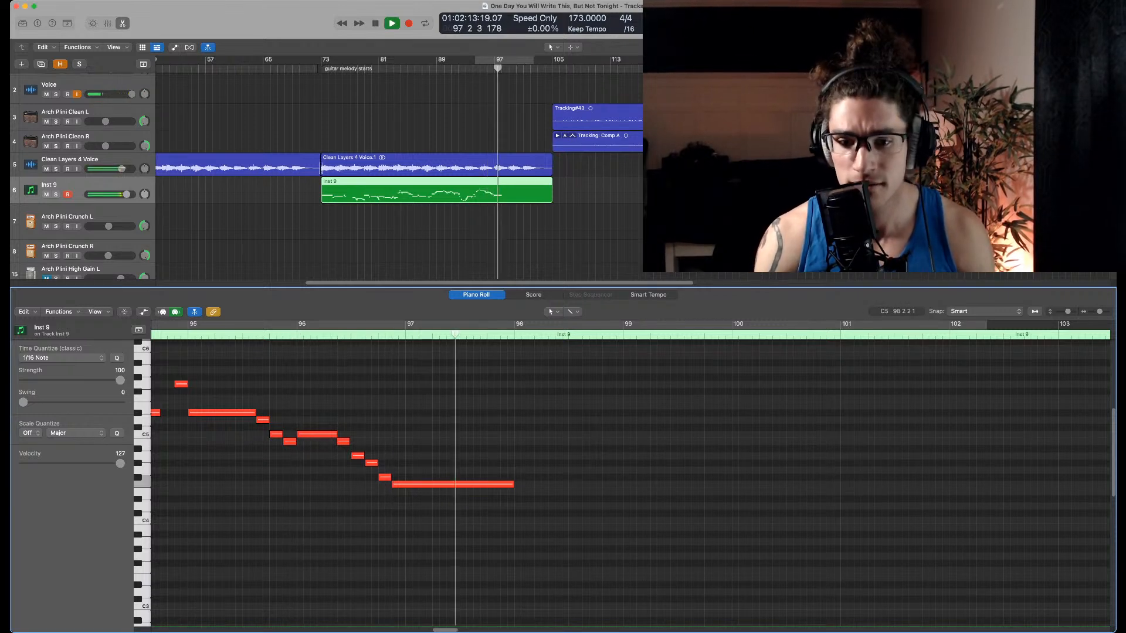
key(space)
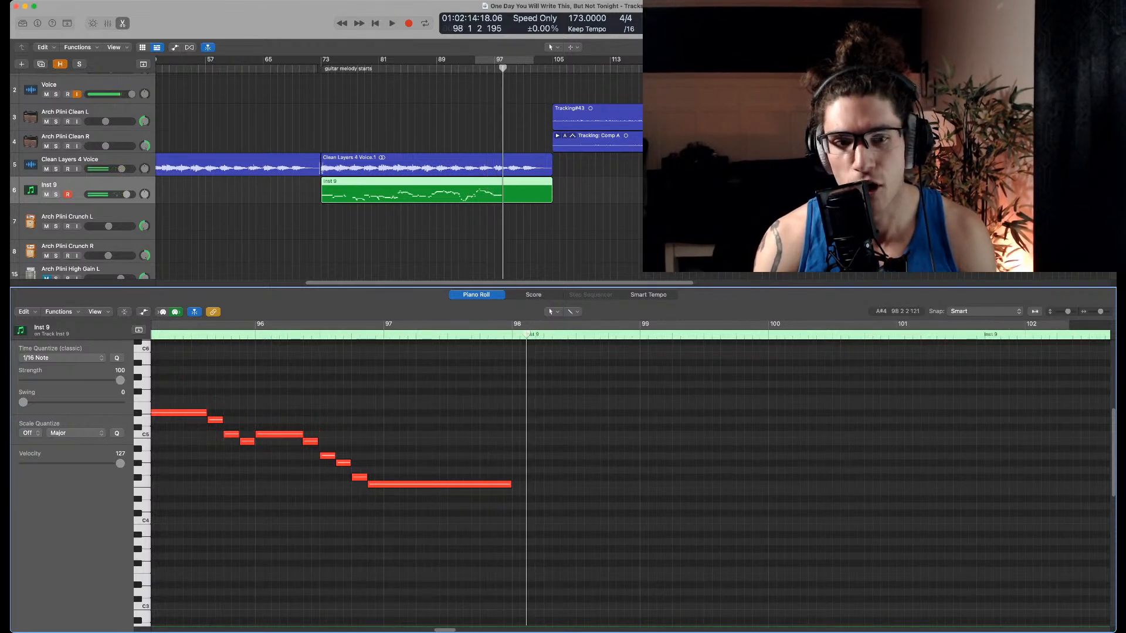
key(space)
key(space)
Turn on the cycle and set its range from bar 96 to bar 105
key(c)
drag(865, 324, 844, 324)
drag(527, 60, 552, 60)
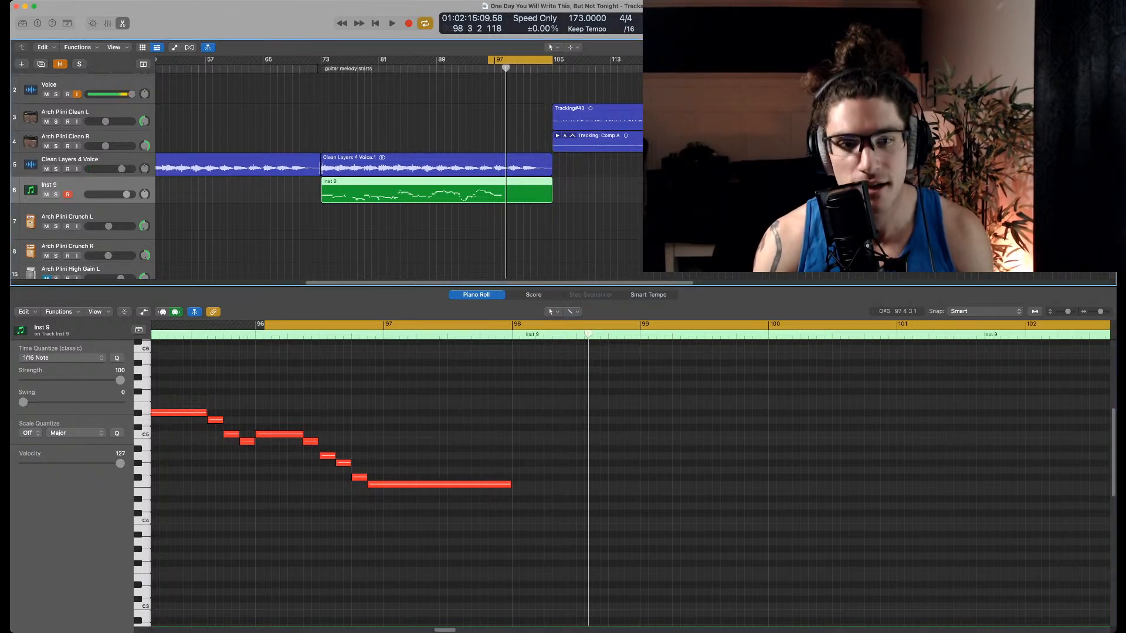
scroll(469, 349, down, 2)
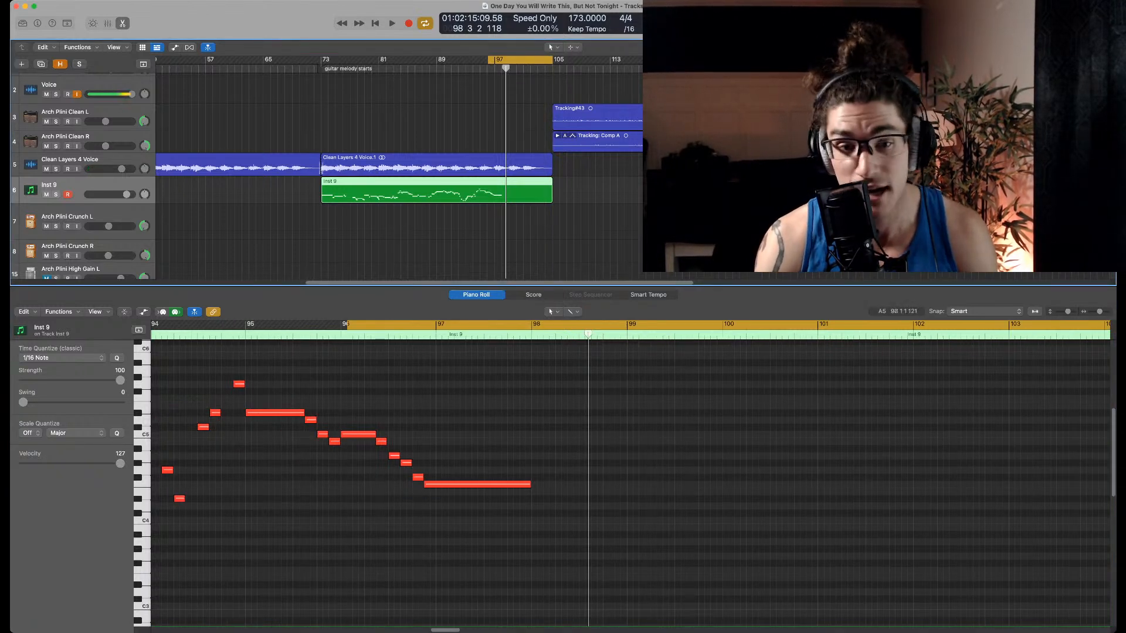
drag(348, 324, 341, 325)
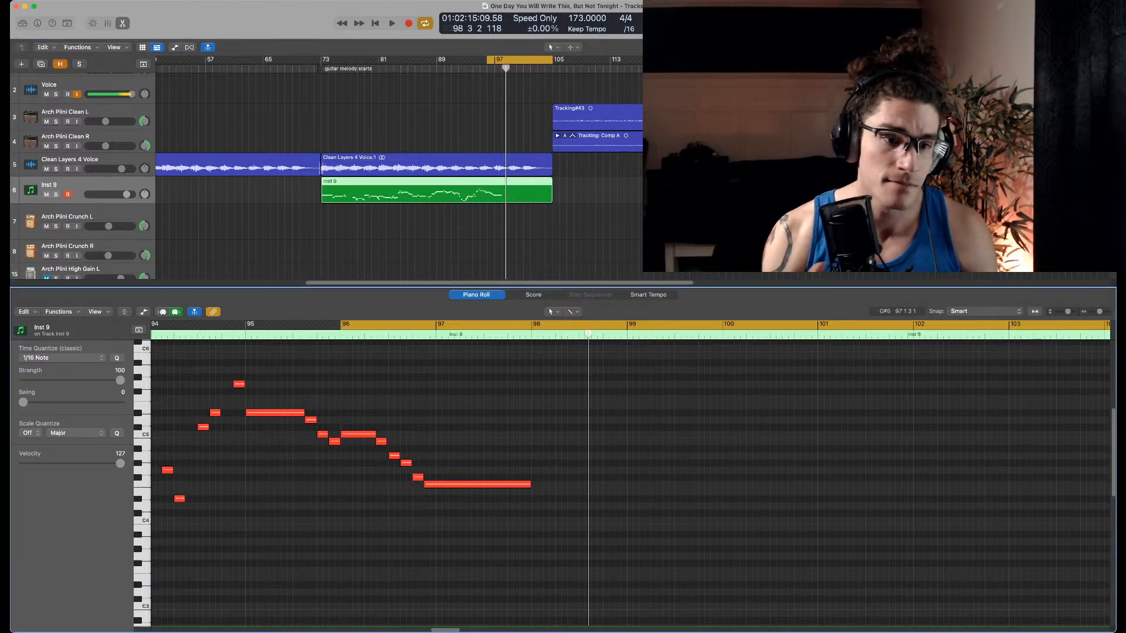
Play the cycled section from bar 96 several times to work out how the melody continues after its last note
scroll(445, 381, right, 2)
scroll(446, 382, right, 2)
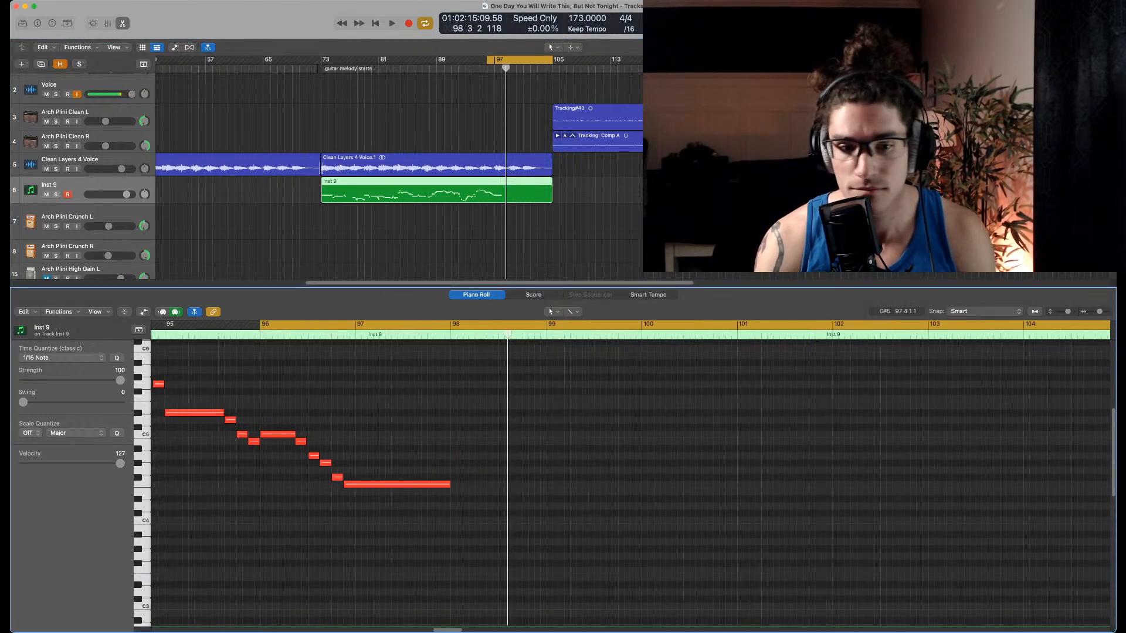
key(space)
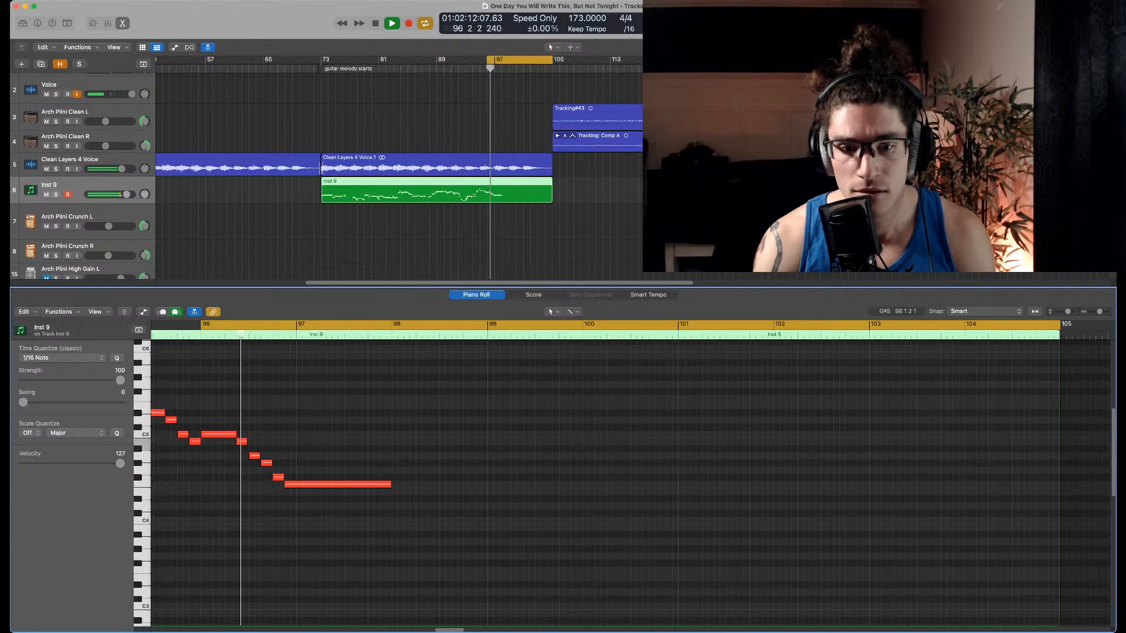
key(super+Right)
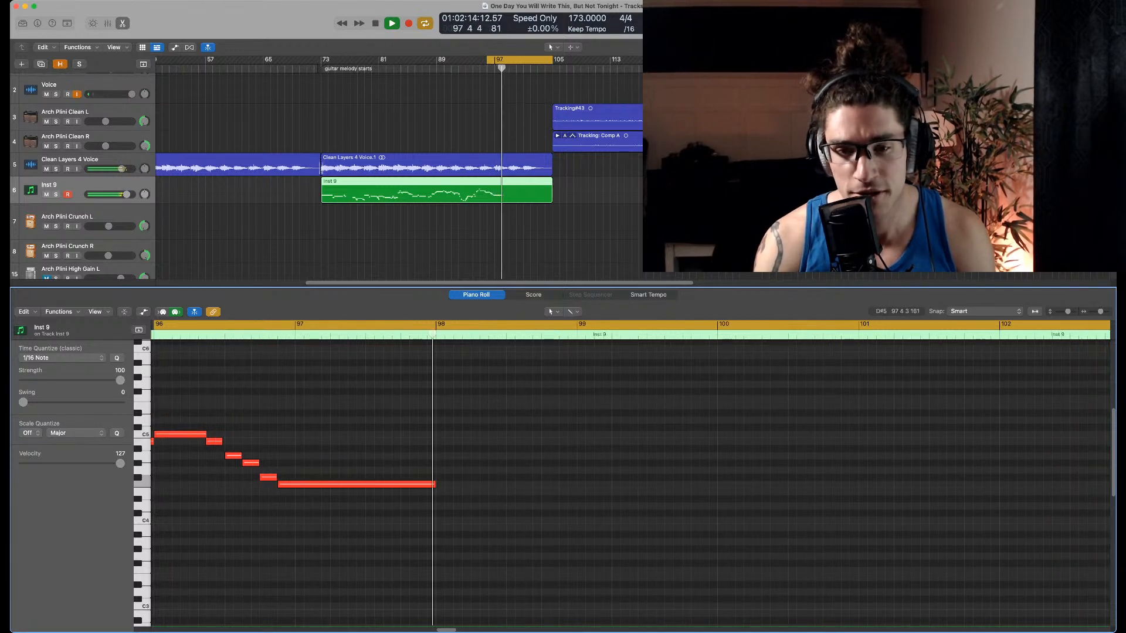
key(space)
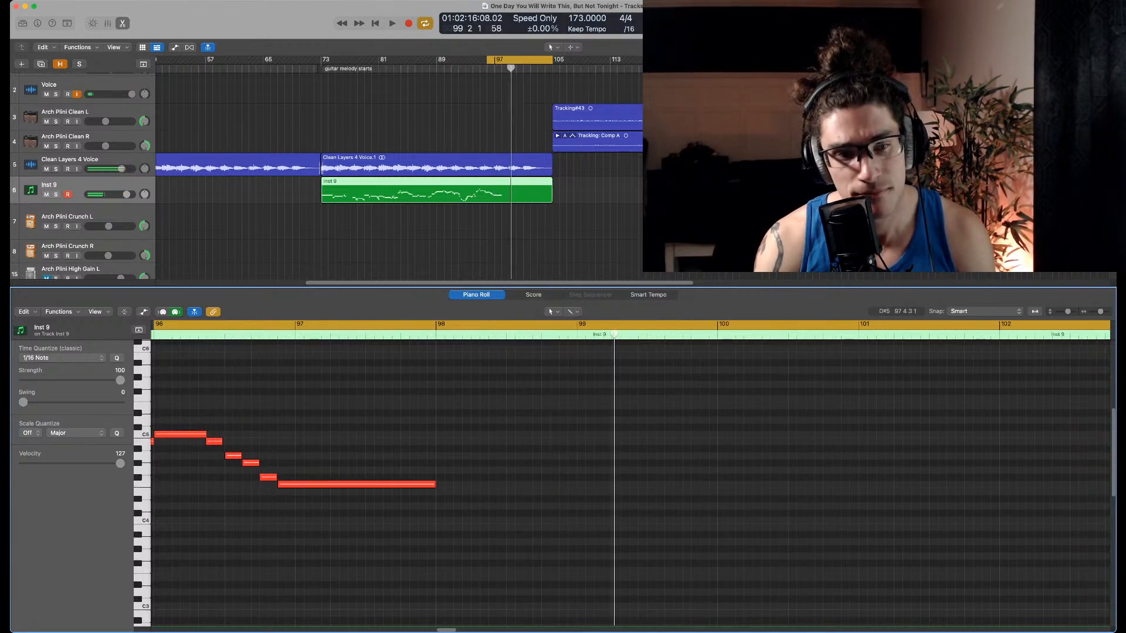
key(space)
key(super+Left)
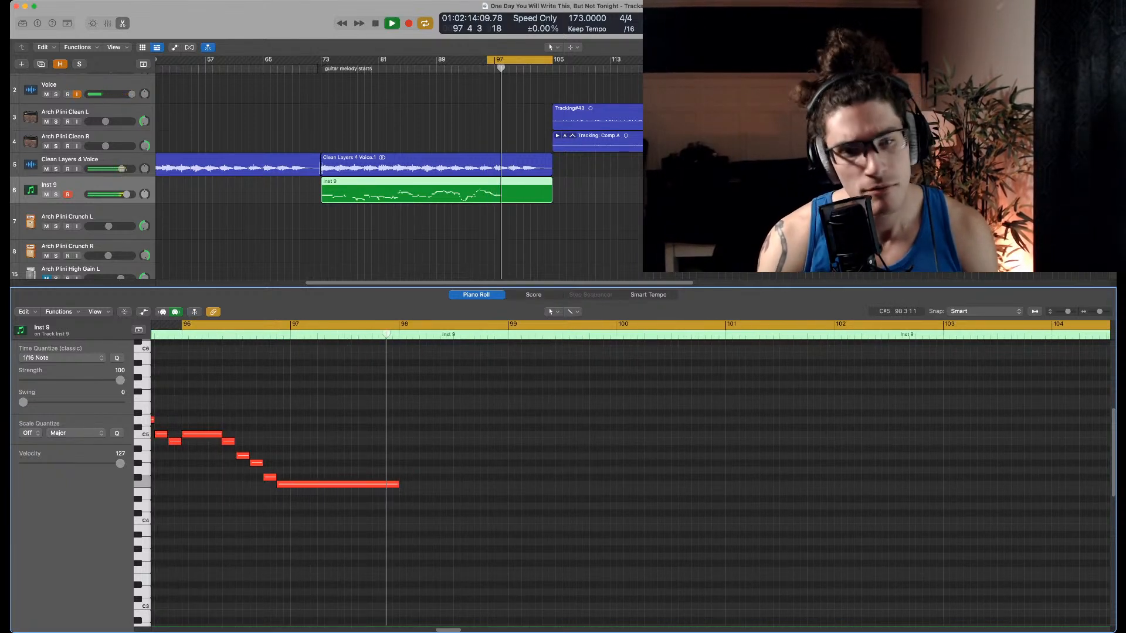
key(space)
key(space)
key(space)
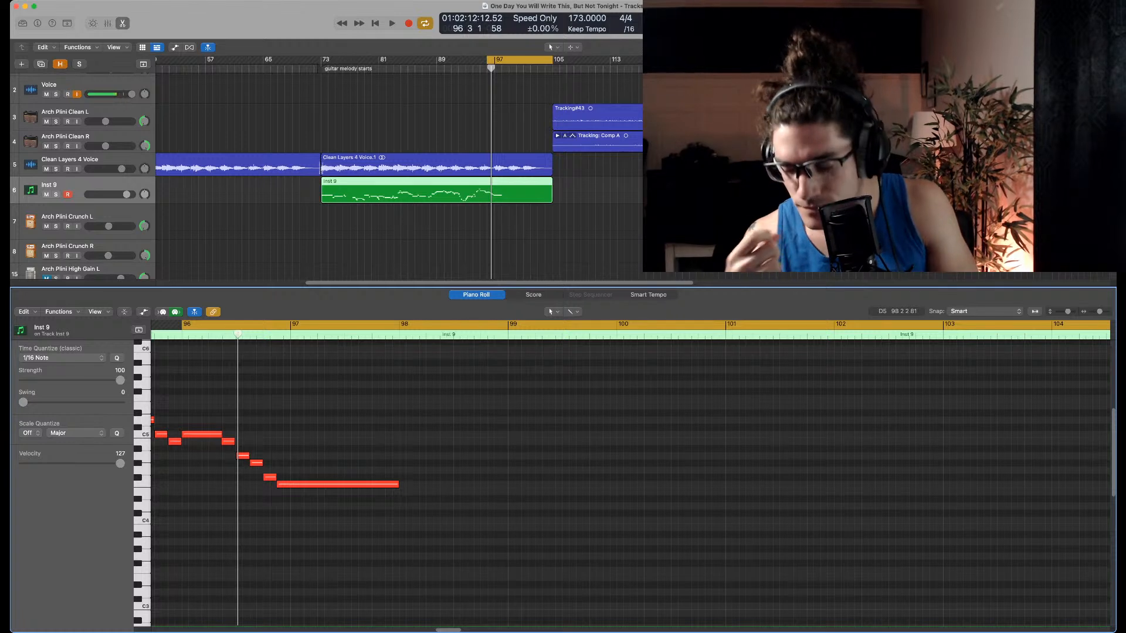
key(space)
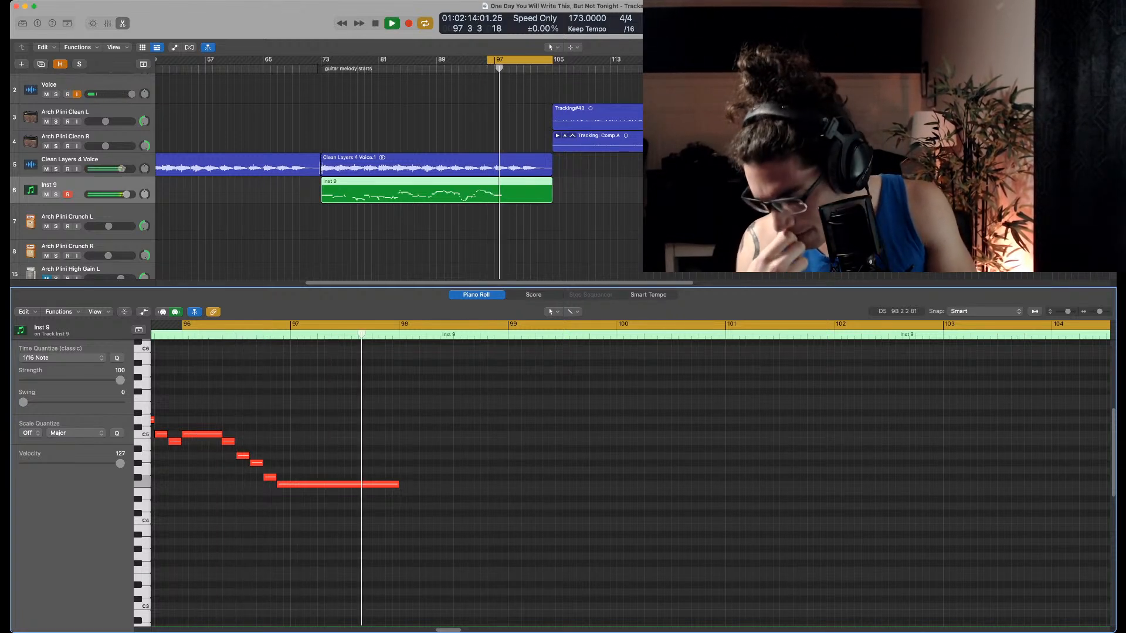
key(space)
key(space)
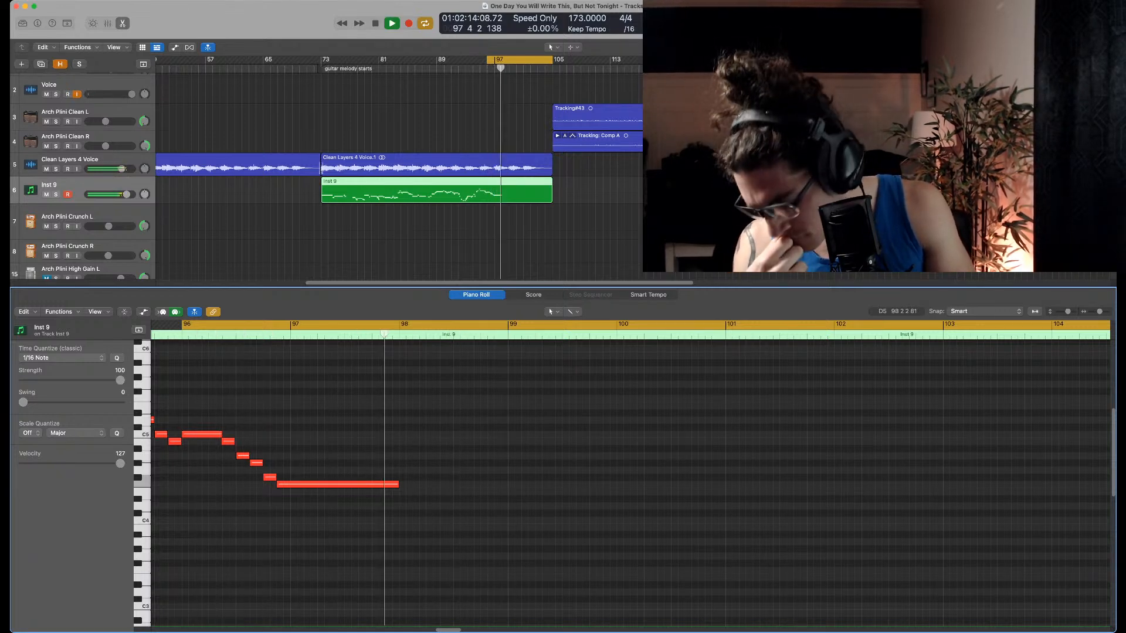
key(space)
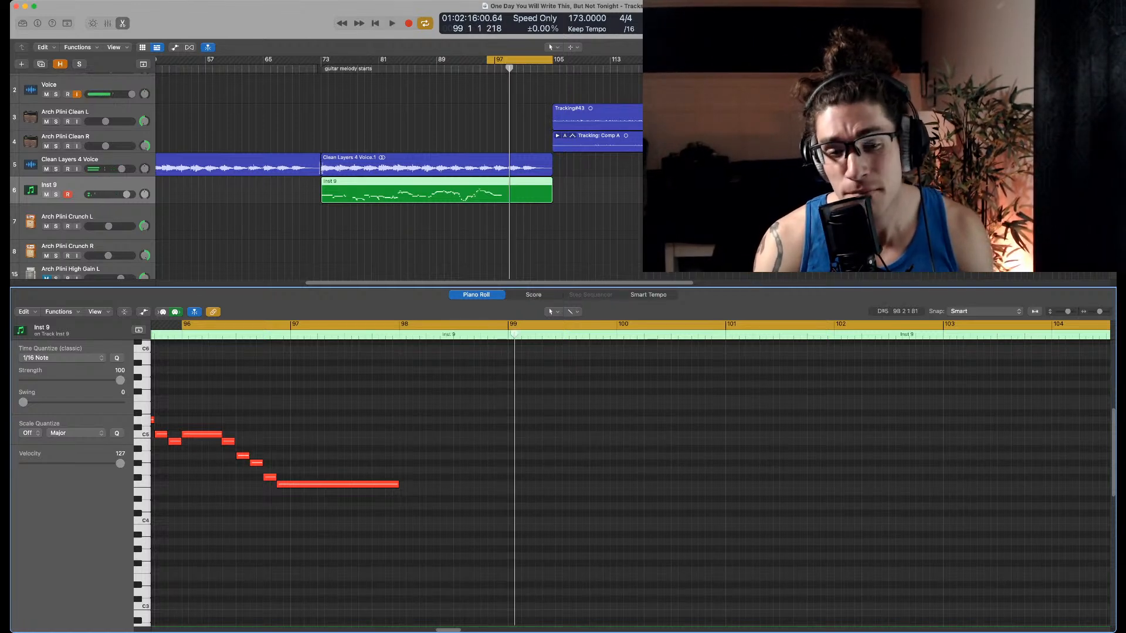
Add a short C5 note at the start of bar 98 and a short B4 note on its second beat
scroll(441, 399, up, 5)
scroll(441, 399, down, 5)
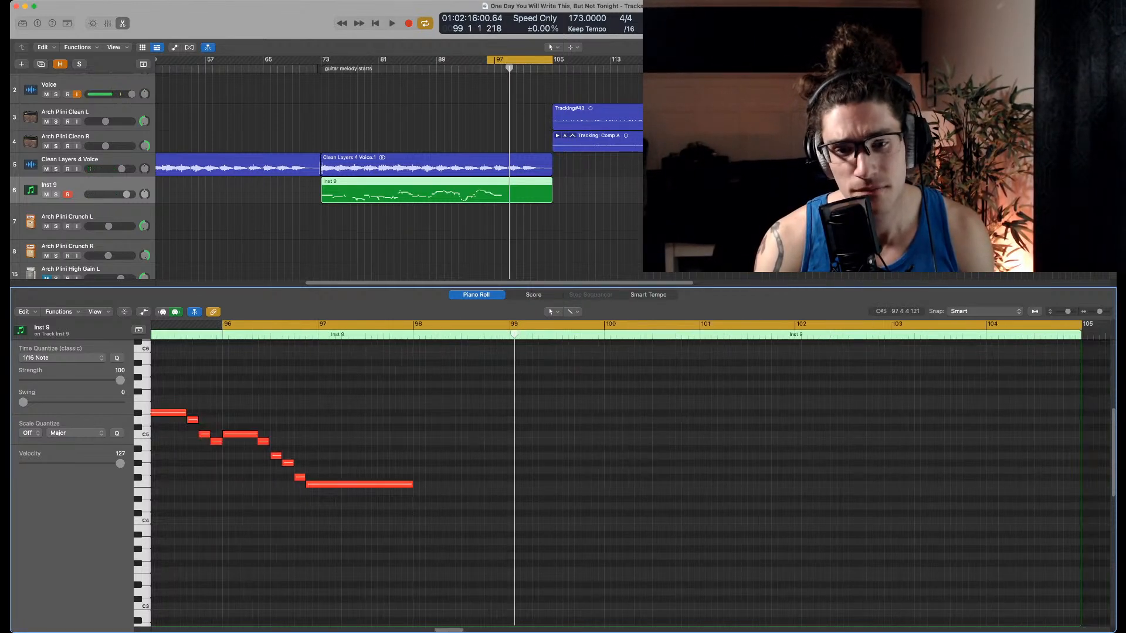
scroll(454, 427, left, 2)
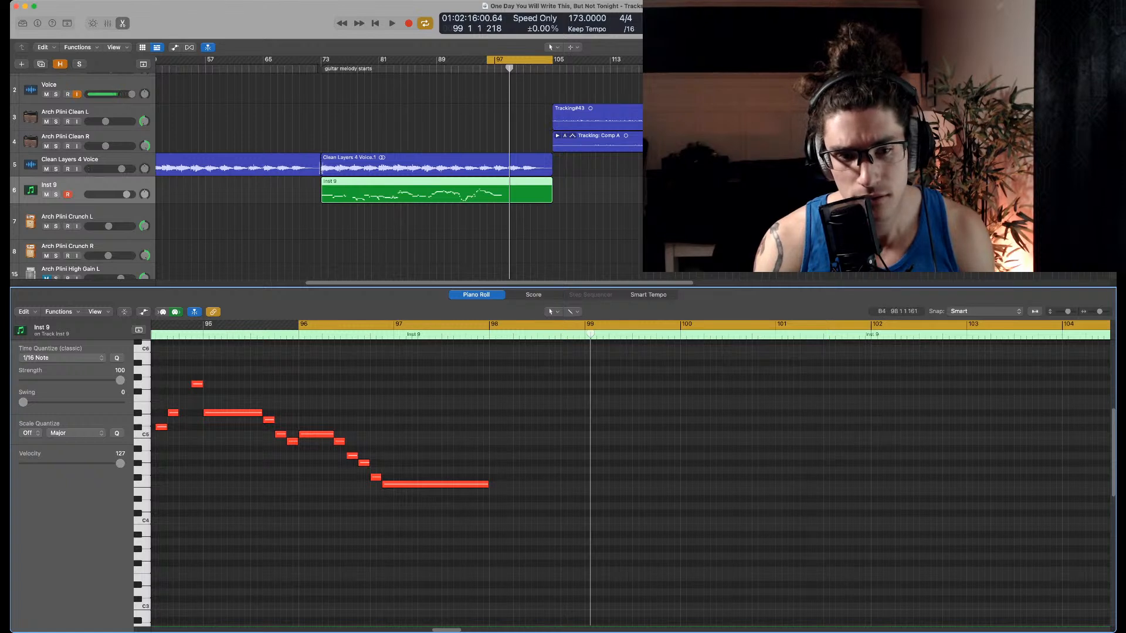
scroll(494, 442, up, 2)
super+click(496, 442)
drag(516, 441, 482, 435)
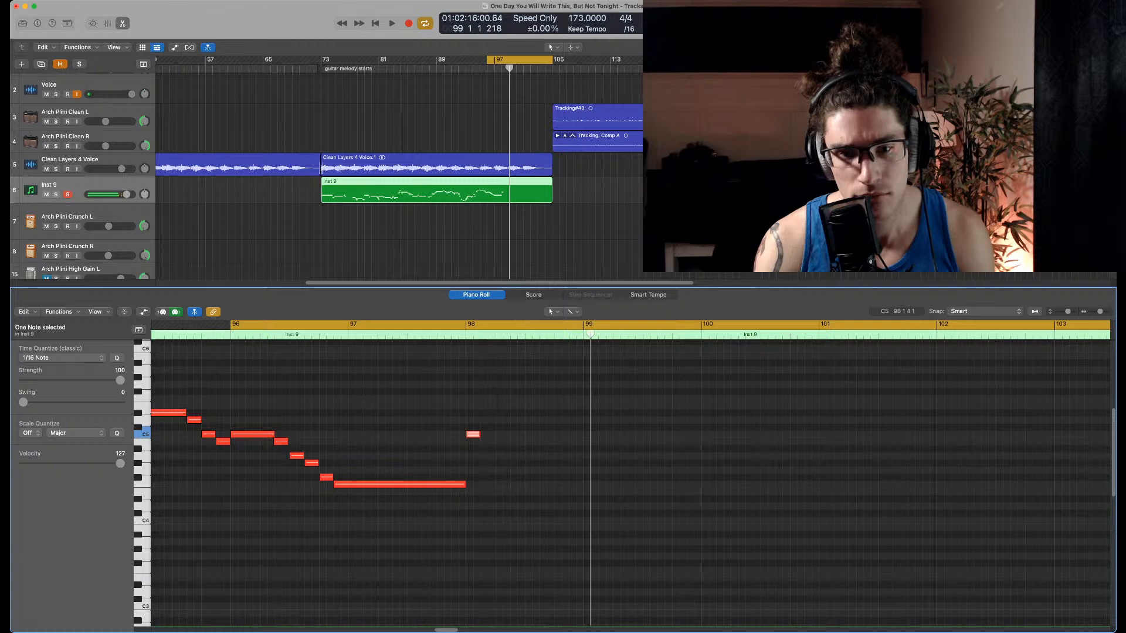
key(super+Right)
super+click(474, 442)
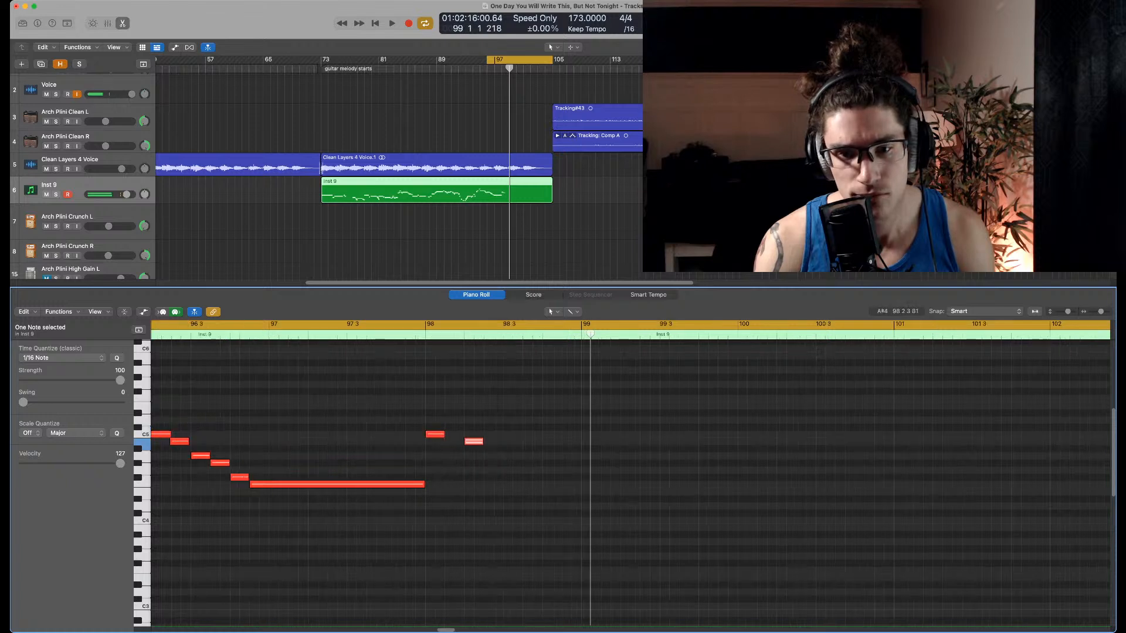
Continue the melody after the B4 in bar 98 with six eighth notes: A#4, G#4, A#4, B4, A#4 and G#4
super+click(494, 449)
super+click(513, 463)
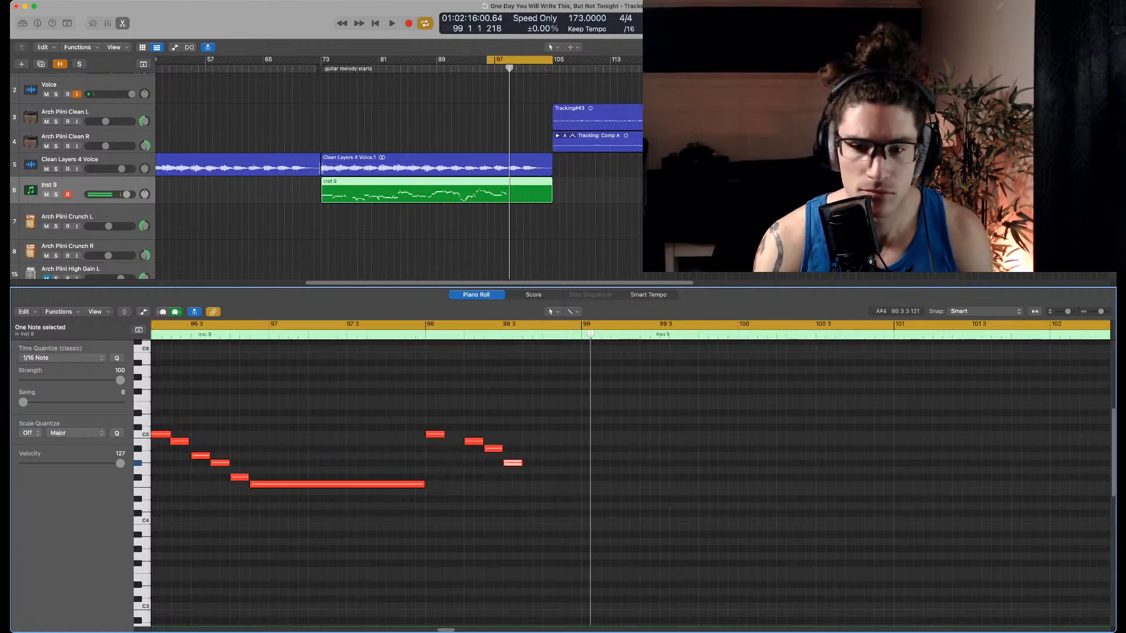
super+click(531, 449)
super+click(552, 442)
super+click(572, 449)
super+click(590, 463)
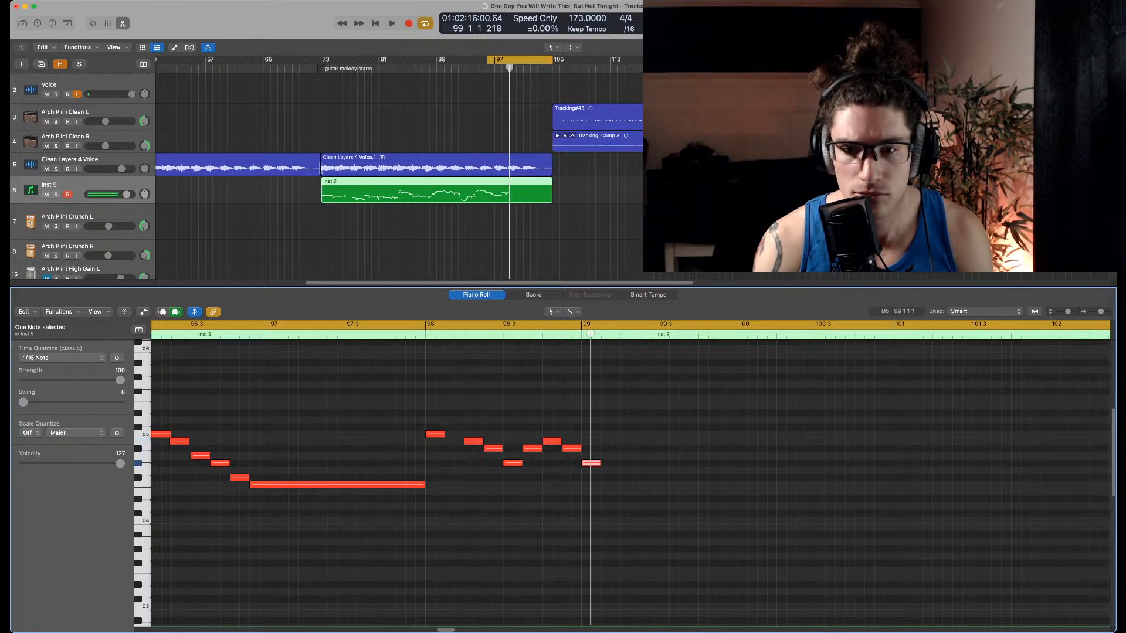
Shorten the long F4 note by an eighth note and shift the eight notes after it an eighth note earlier
key(space)
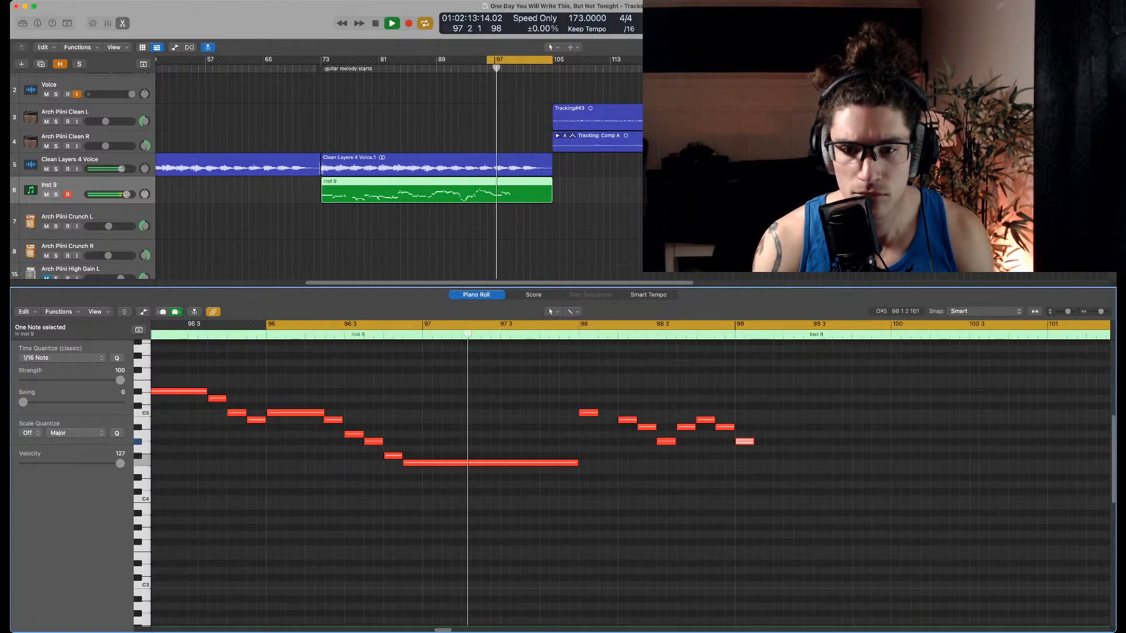
scroll(598, 457, left, 1)
scroll(599, 457, up, 2)
scroll(598, 456, right, 2)
key(space)
drag(554, 505, 535, 506)
drag(779, 525, 550, 456)
Play the cycled section from bar 96 into bar 99 to hear the shifted phrase
key(space)
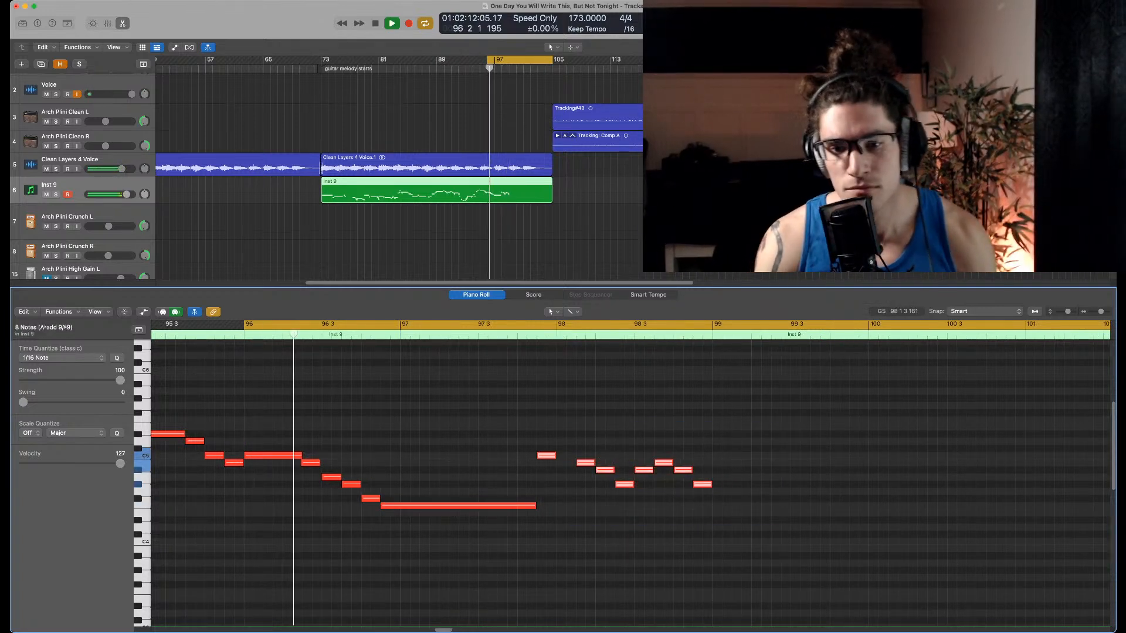
click(607, 384)
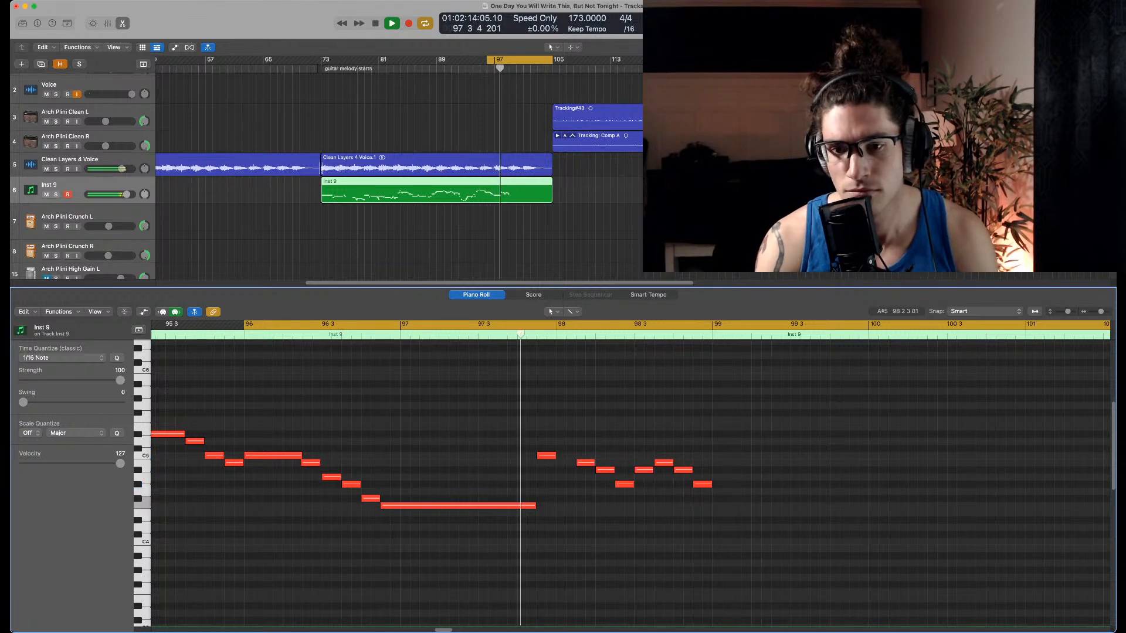
key(space)
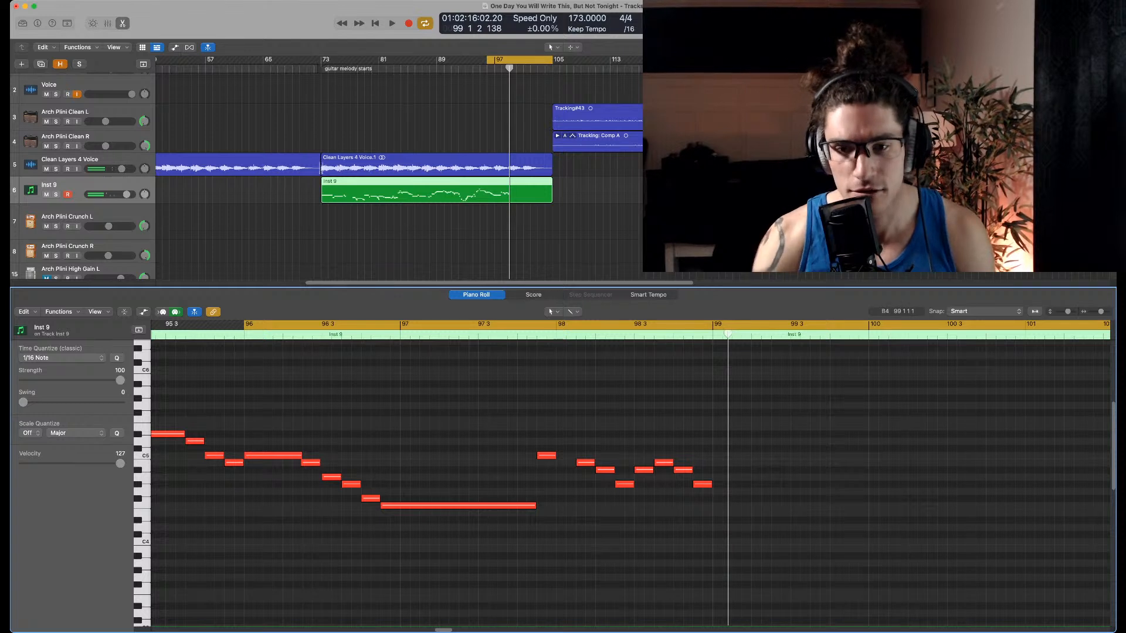
Add three short ascending notes, F4, F#4 and G#4, from the start of bar 99
key(super+Right)
key(super+Right)
key(super+Left)
scroll(765, 491, right, 2)
scroll(765, 491, right, 2)
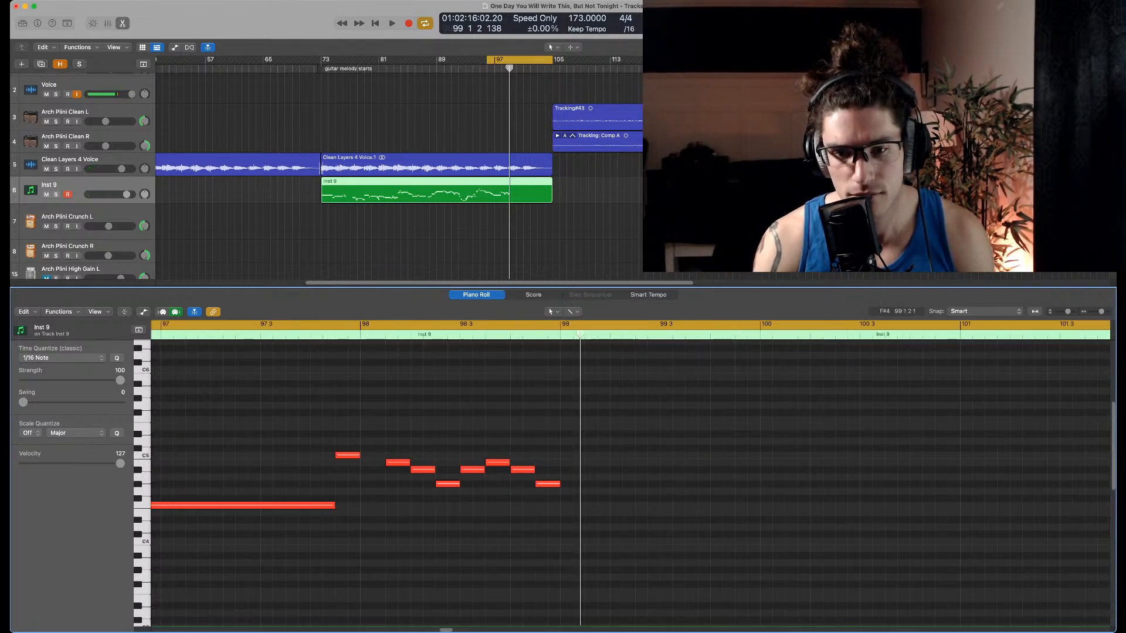
super+click(566, 499)
drag(583, 499, 568, 505)
super+click(576, 499)
super+click(589, 484)
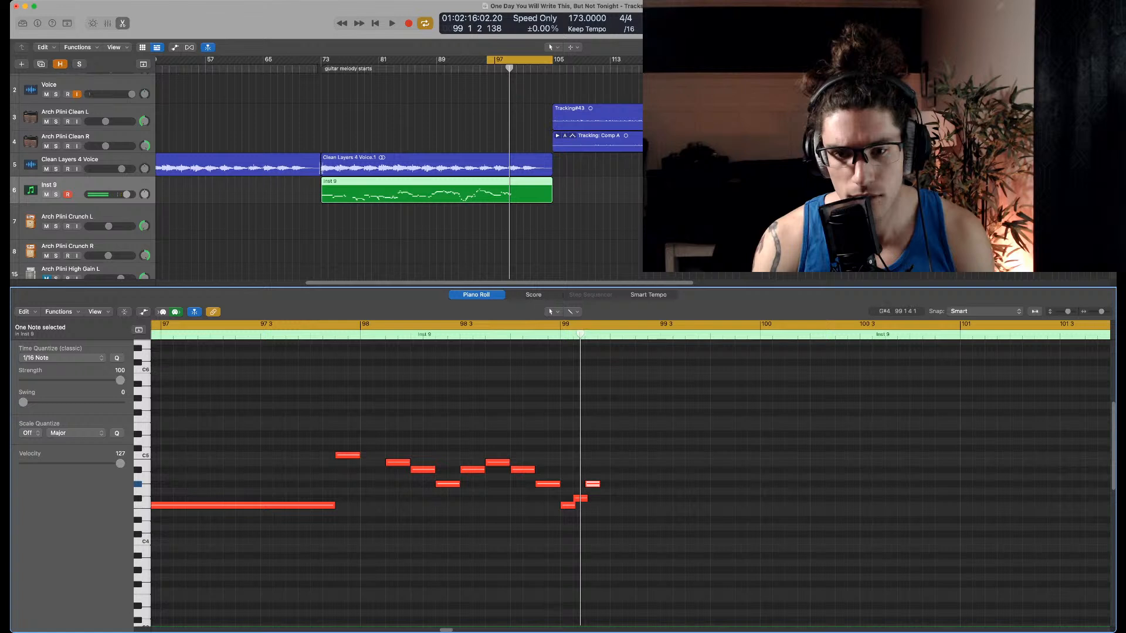
Trim the three new notes in bar 99 to sixteenths and complete the first beat with a sixteenth-note A#4
key(super+Right)
key(super+Right)
drag(600, 498, 567, 506)
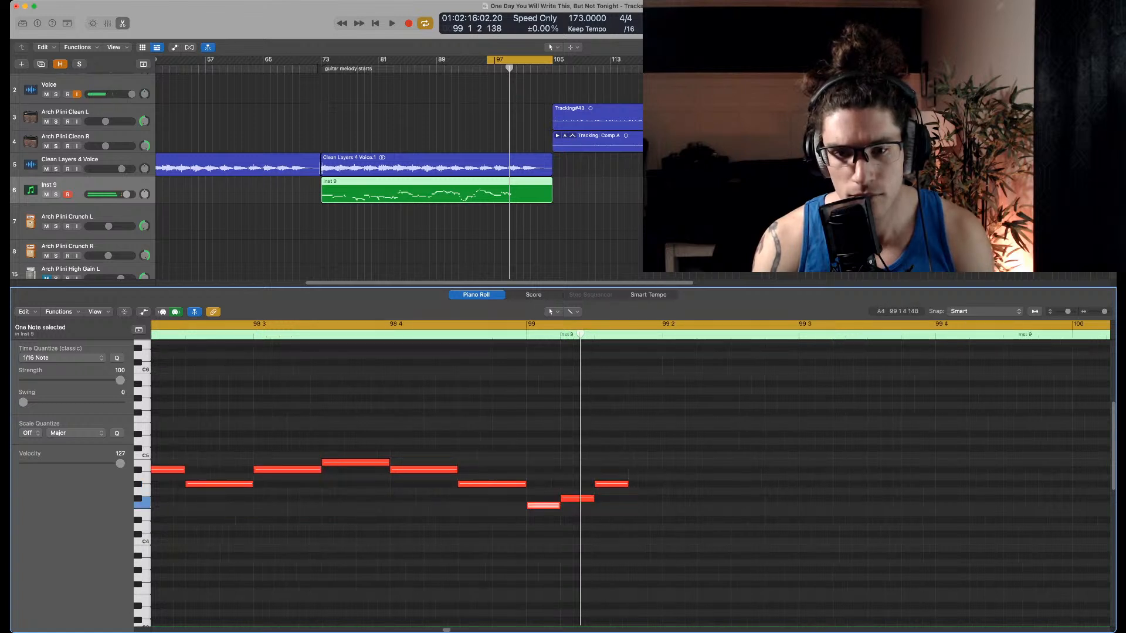
scroll(639, 477, right, 2)
super+click(580, 470)
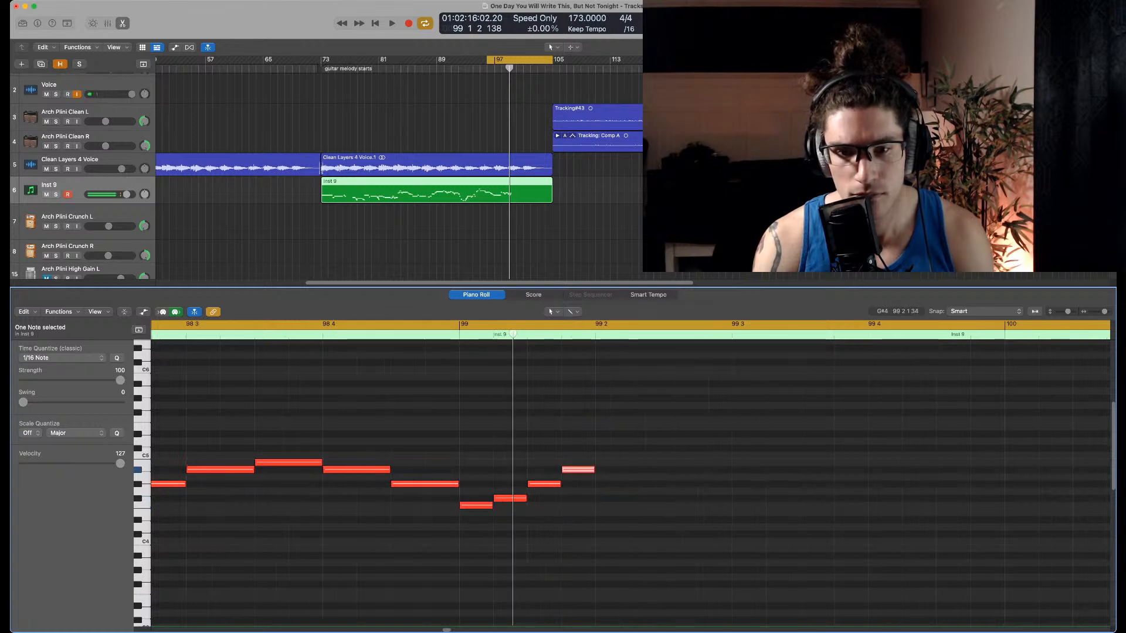
Play the phrase from bar 96 and move the cycle range two bars later so it starts at bar 98
key(space)
key(space)
key(super+Left)
key(super+Left)
key(space)
scroll(693, 413, right, 1)
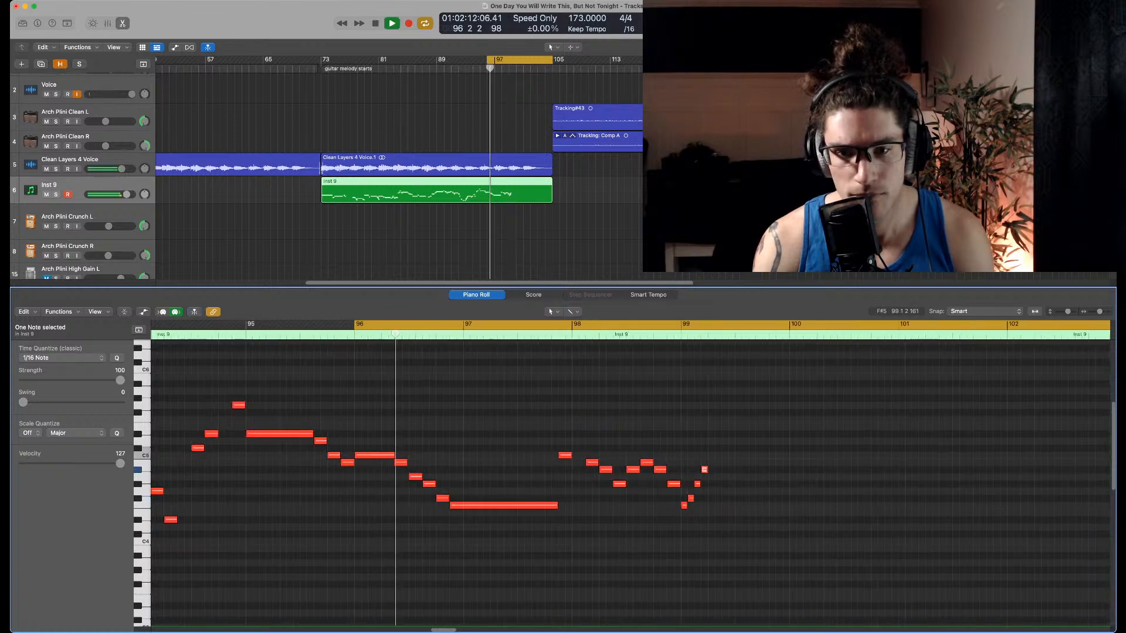
key(super+Right)
drag(528, 324, 837, 324)
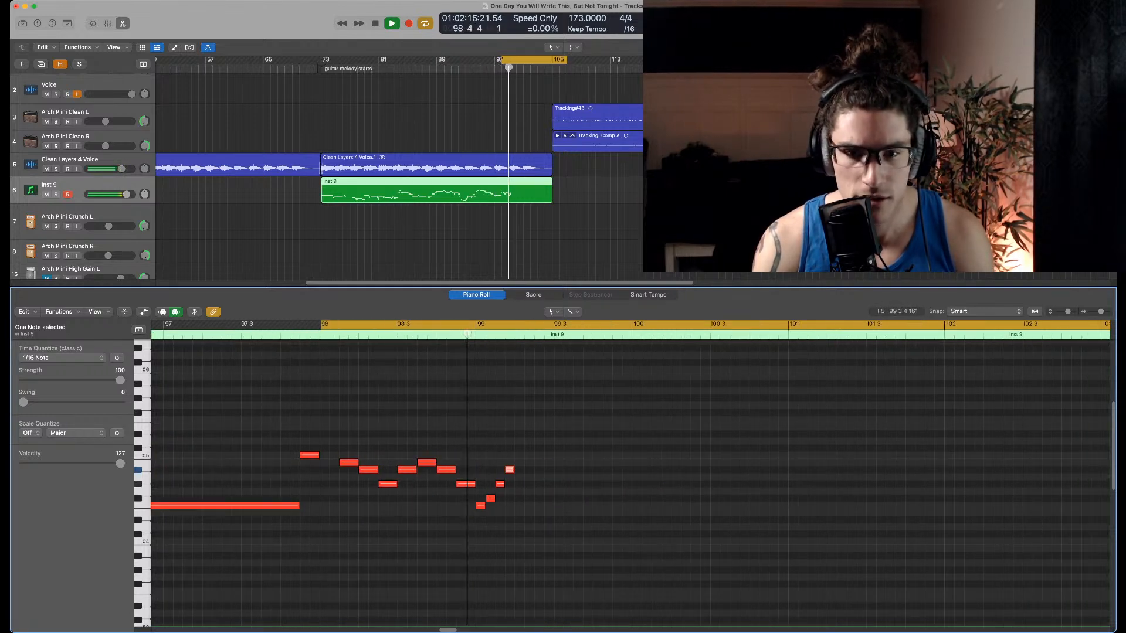
key(space)
Add ascending sixteenth notes F#4, G#4, A#4 and B4 on the second beat of bar 99
key(super+Right)
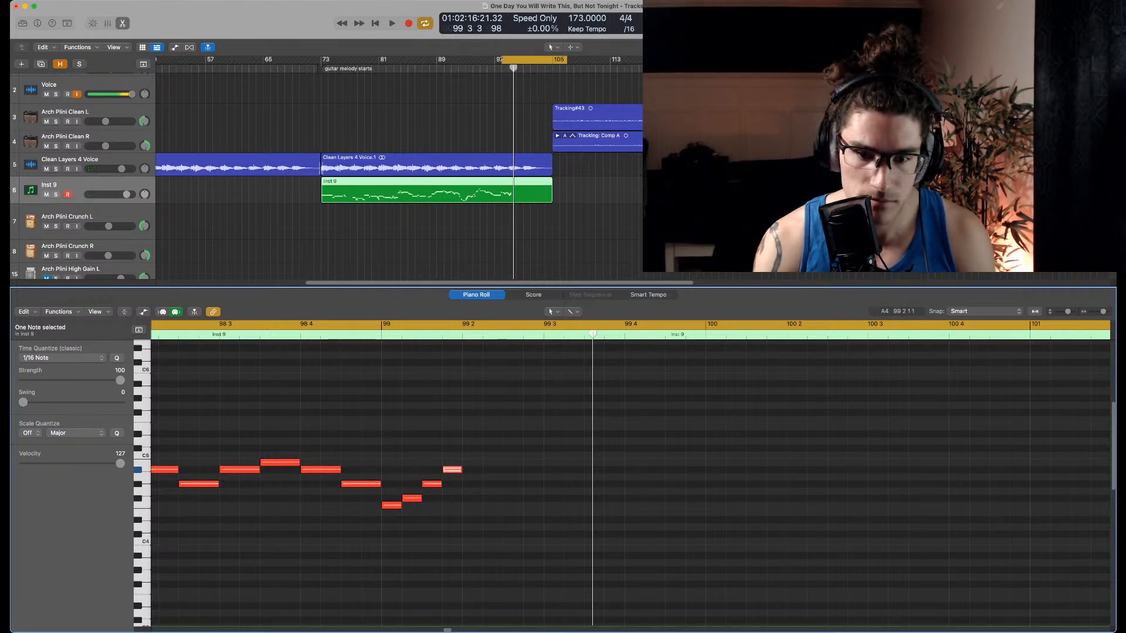
super+click(466, 498)
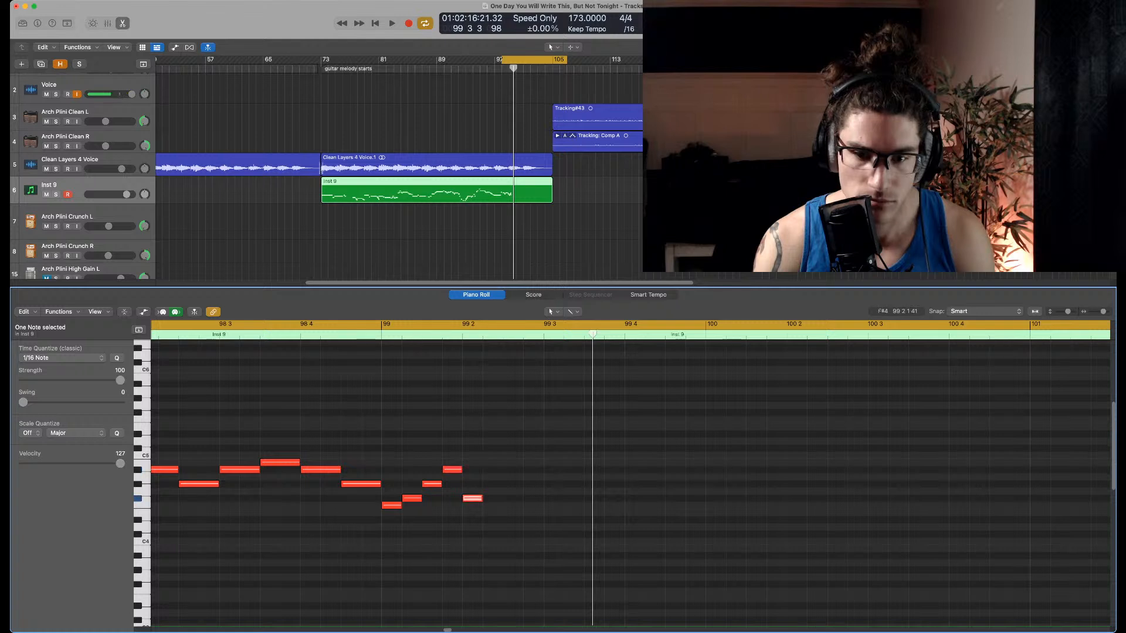
super+click(486, 484)
super+click(508, 470)
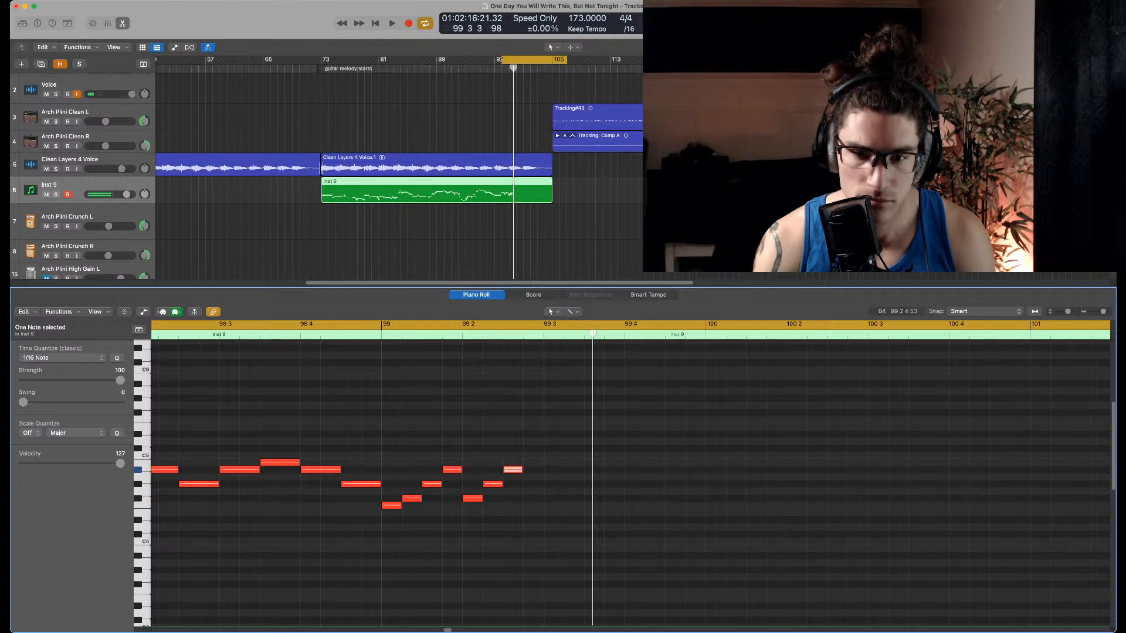
super+click(528, 463)
Add sixteenth notes G#4, A#4, B4 and C5 on beat 3 of bar 99 and a C#5 on beat 4 lasting to bar 100
super+click(553, 484)
super+click(574, 470)
super+click(594, 463)
super+click(614, 456)
drag(611, 455, 696, 448)
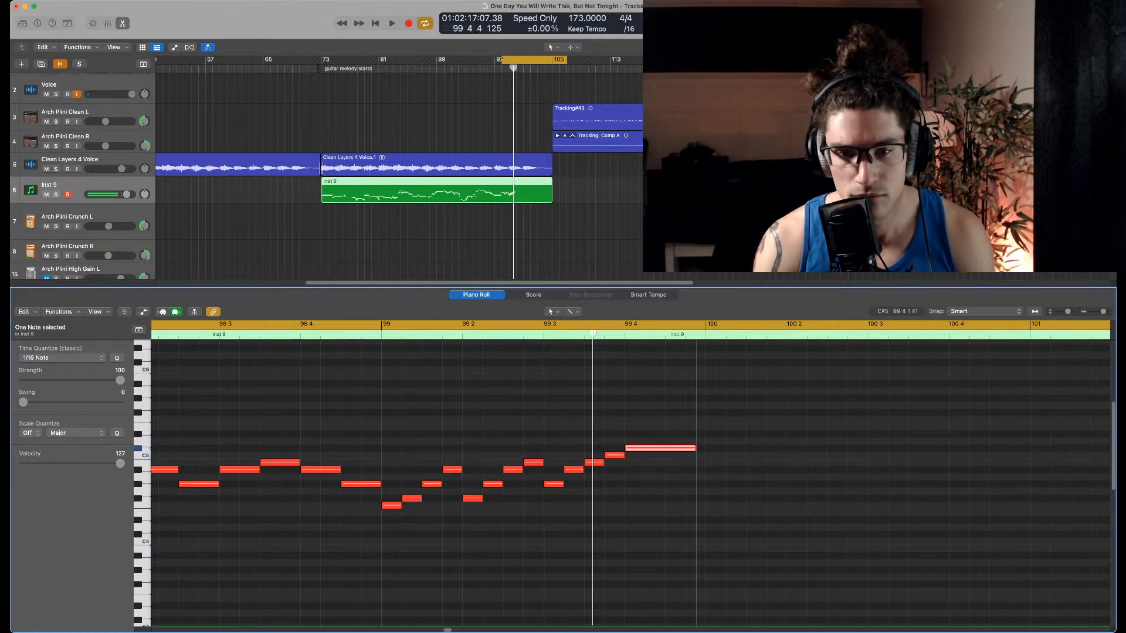
Play the new run in bar 99 and shift the cycle range to start about midway through bar 97
key(space)
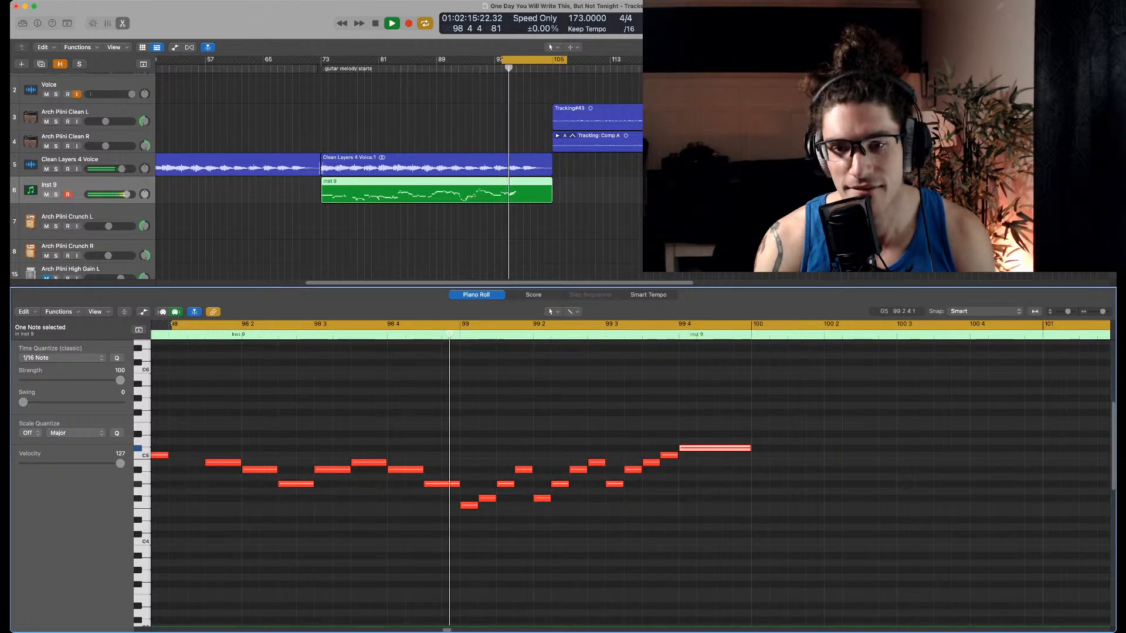
key(space)
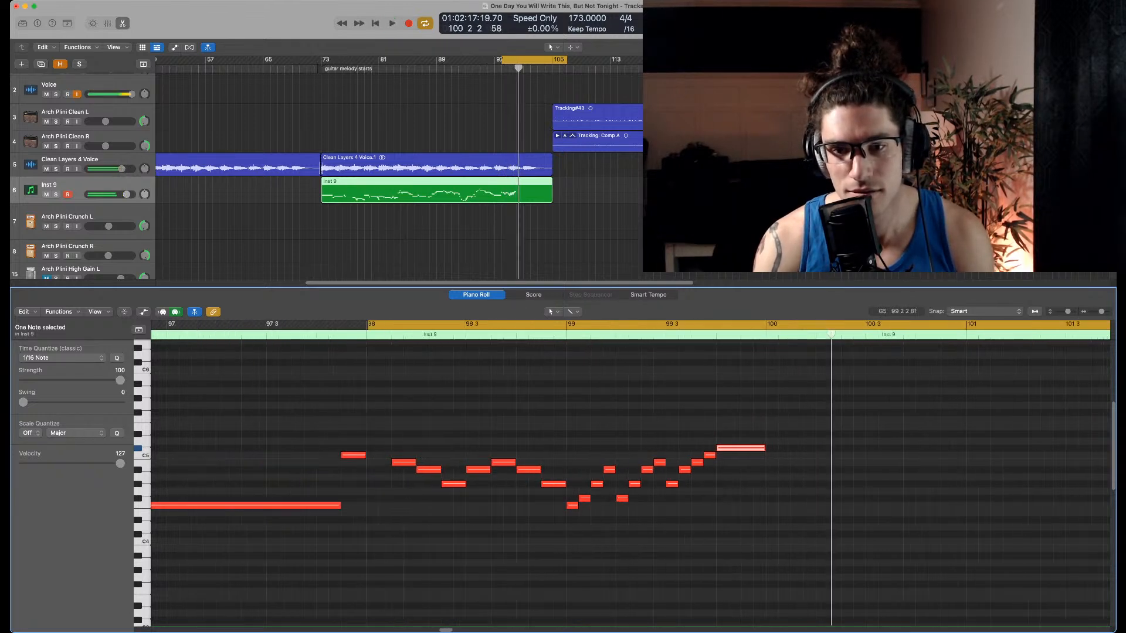
scroll(662, 399, right, 4)
key(super+Left)
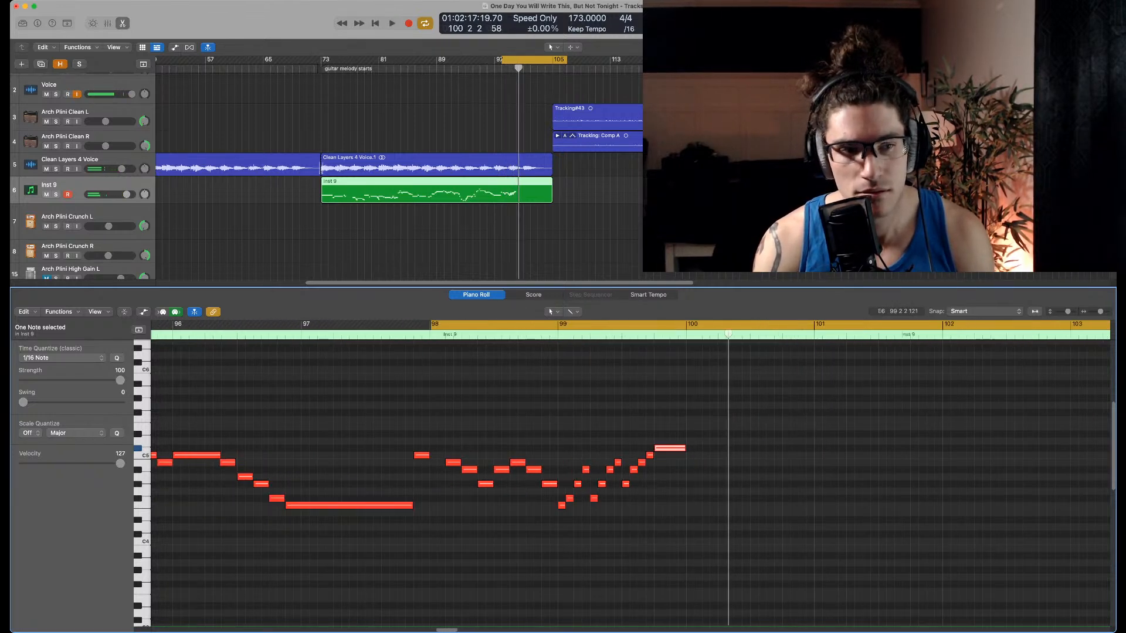
key(space)
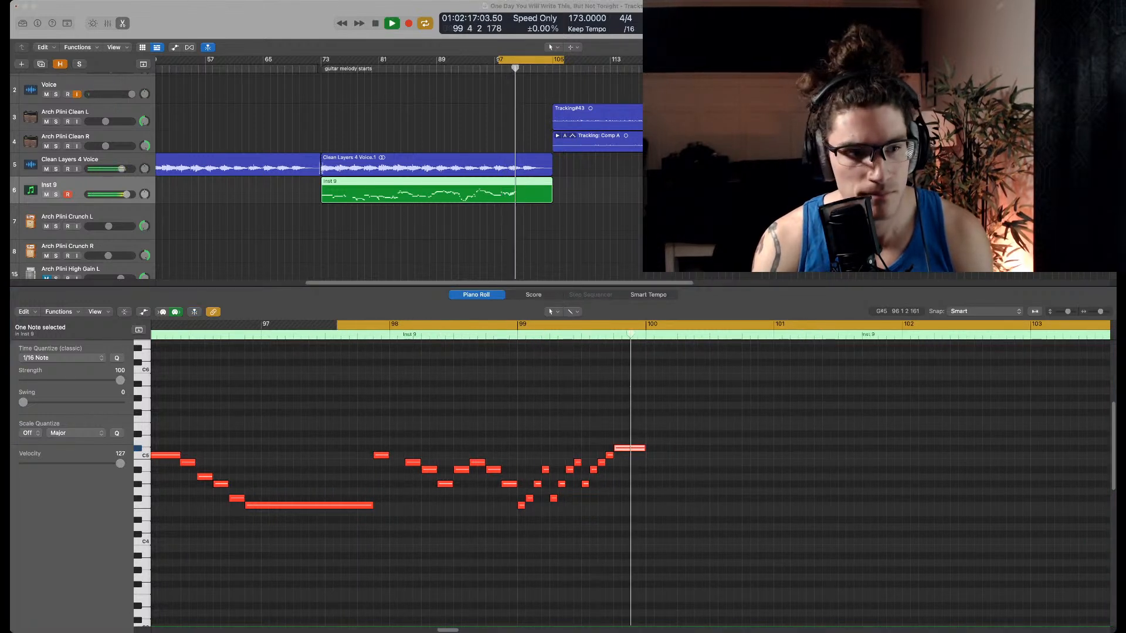
key(space)
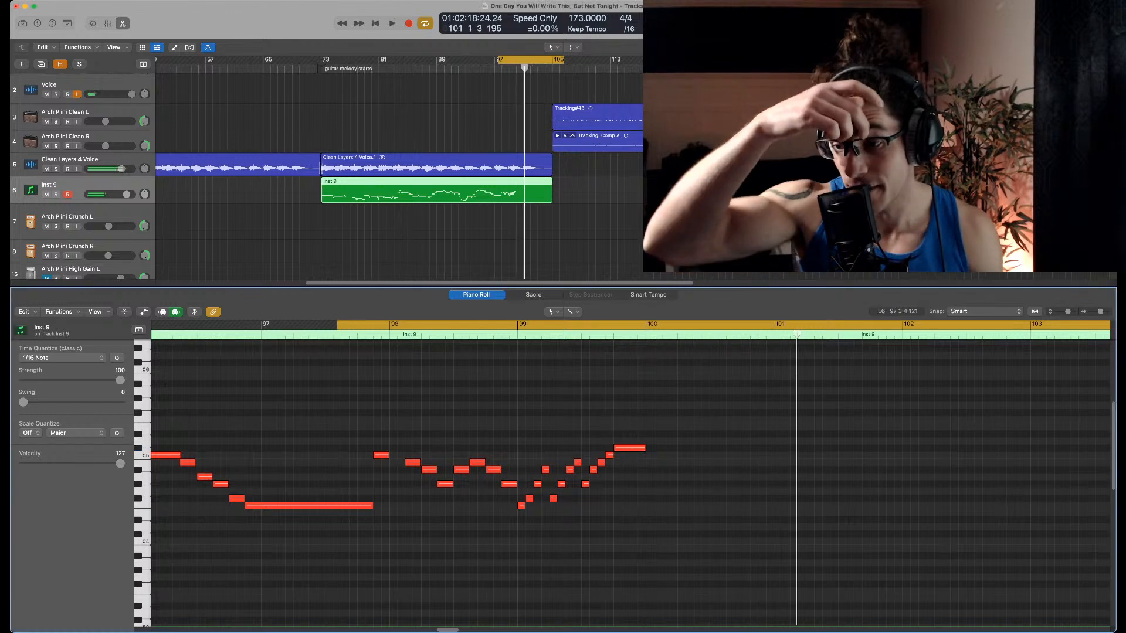
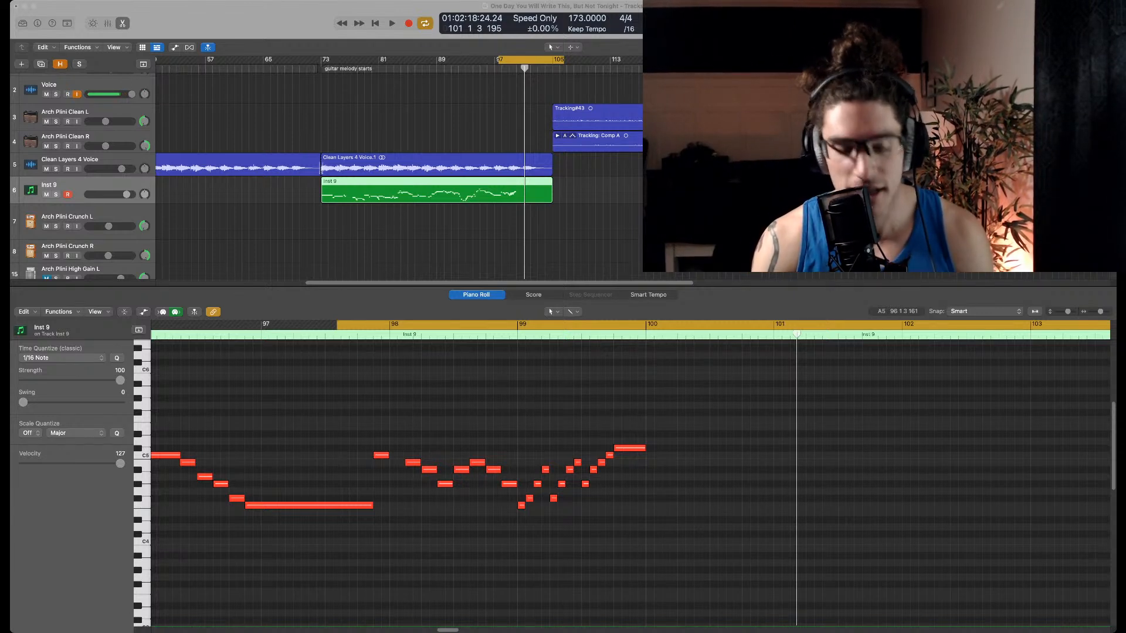
Open the mixer to inspect the Inst 9 track's instrument plug-in and return to the Piano Roll
click(409, 370)
scroll(409, 370, left, 1)
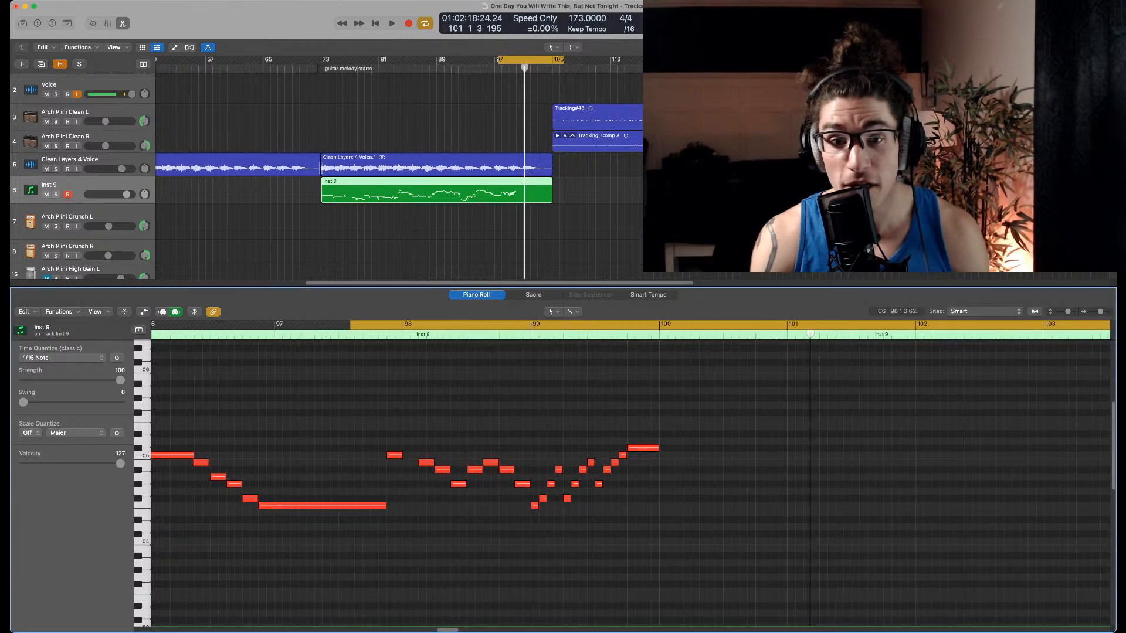
scroll(427, 370, left, 1)
key(super+Left)
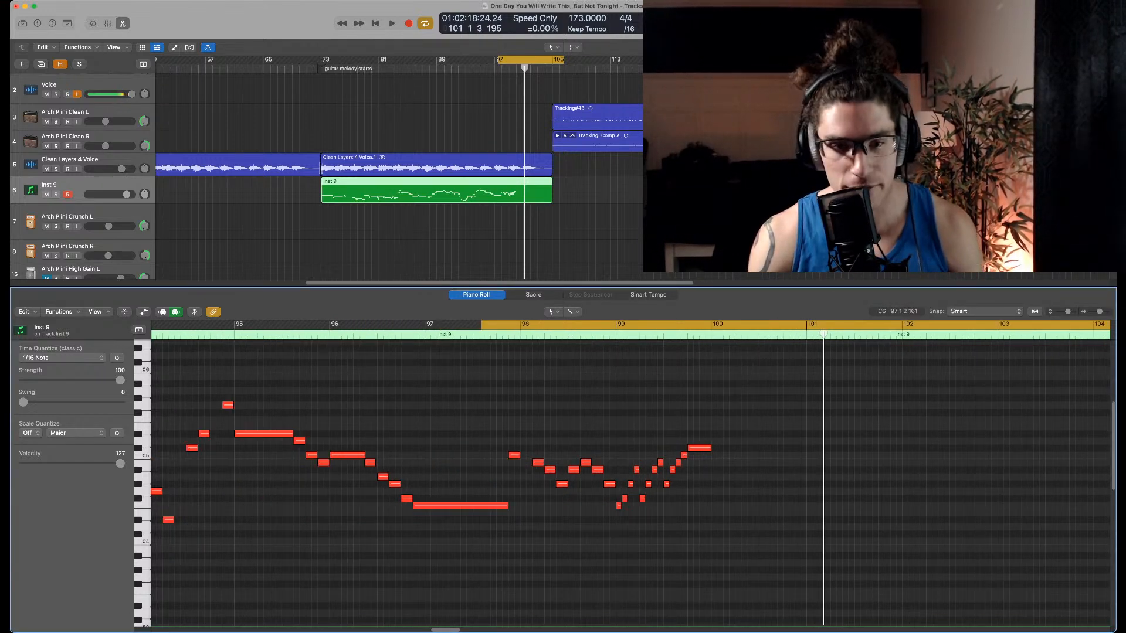
key(super+Left)
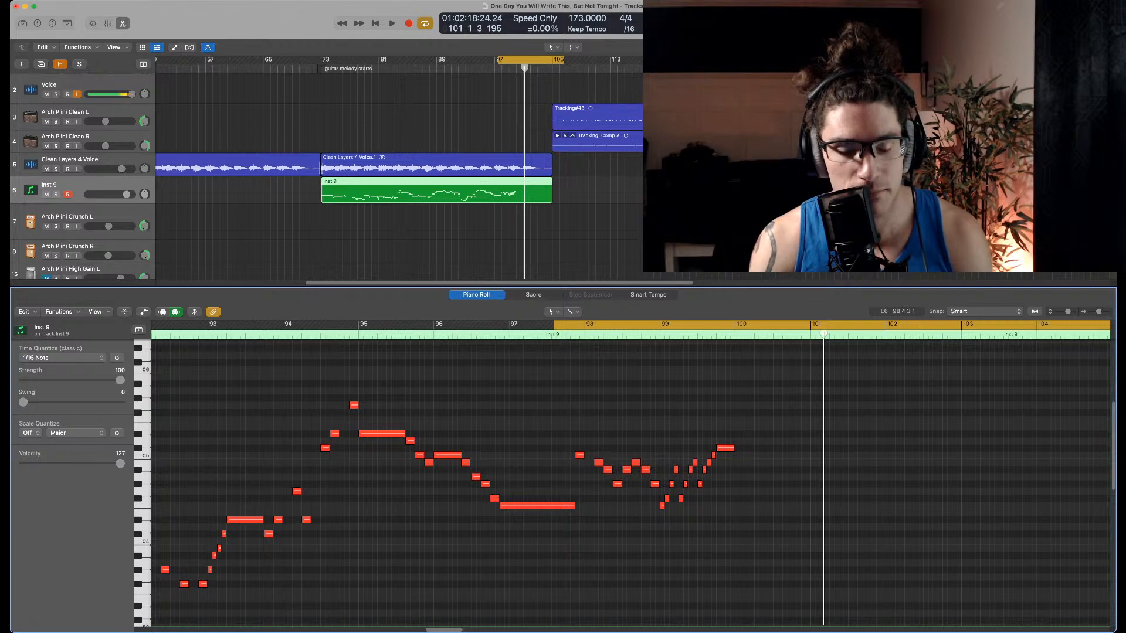
key(x)
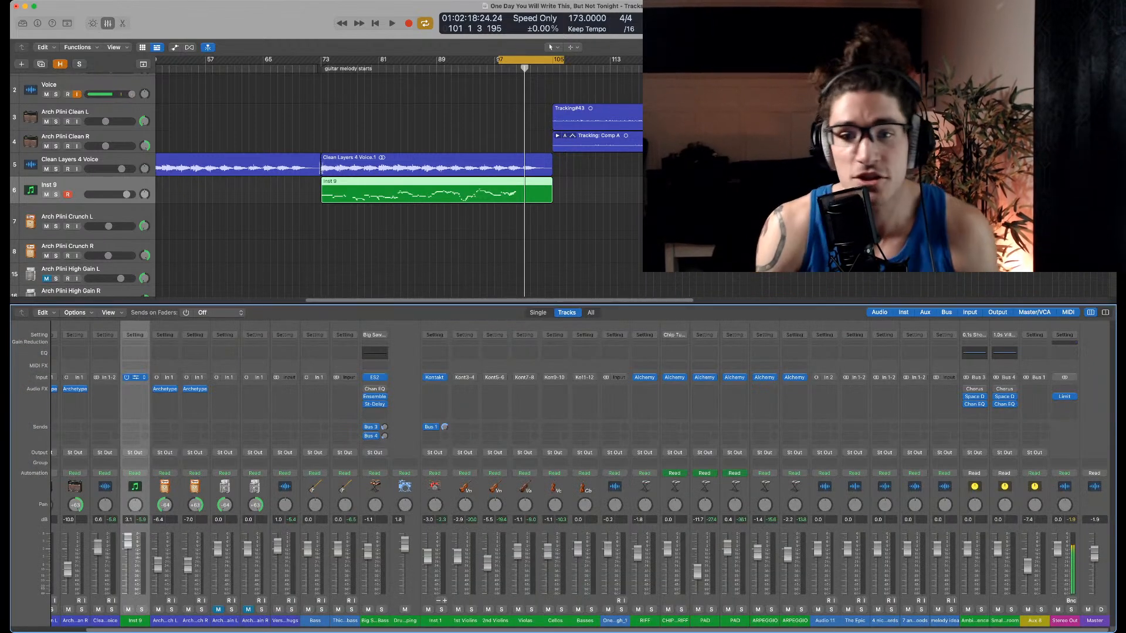
click(136, 377)
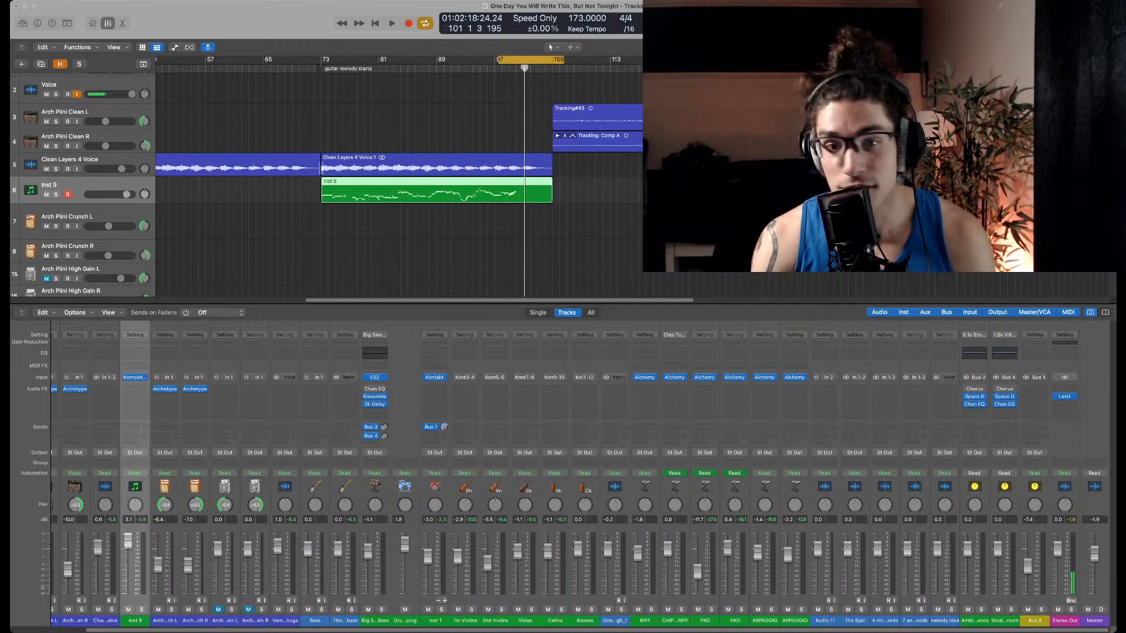
key(super+Tab)
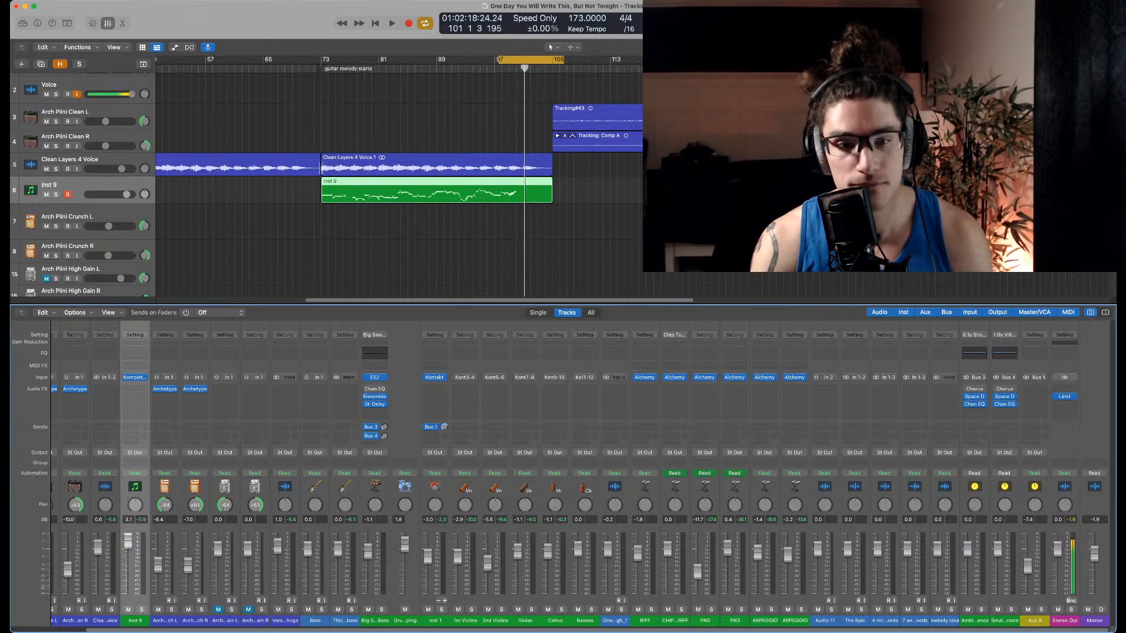
key(Tab)
key(p)
Play the phrase and extend the final C#5 note to the second beat of bar 100
key(space)
scroll(544, 459, right, 2)
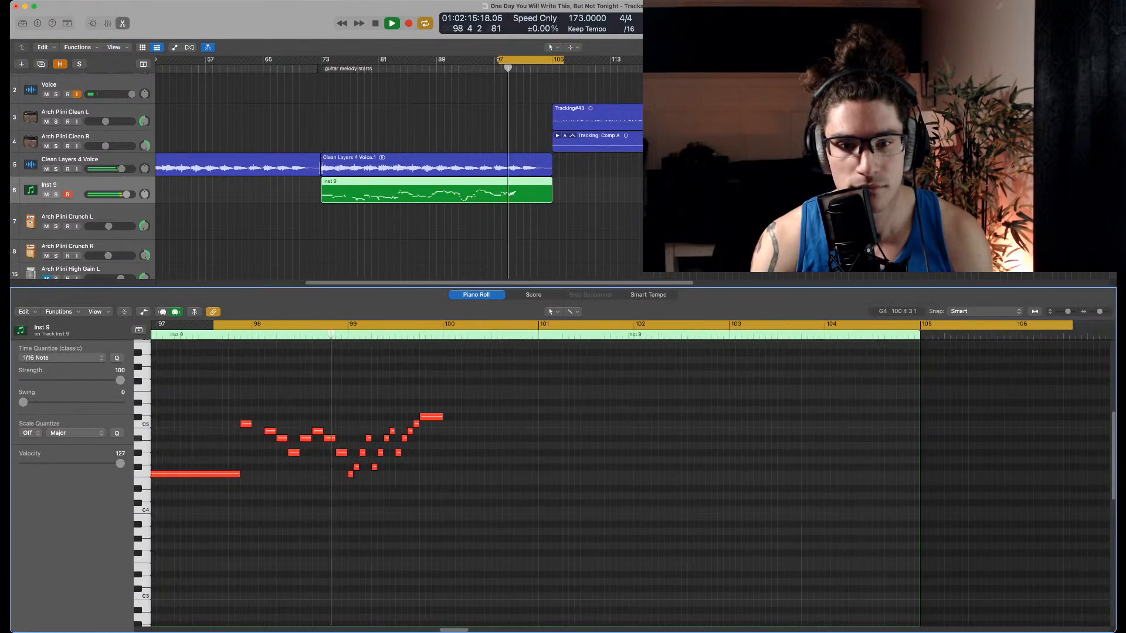
key(super+Right)
scroll(518, 453, right, 1)
key(space)
drag(443, 418, 479, 420)
Replay the cycled phrase from bar 97 into bar 100 to hear the lengthened C#5 note
key(space)
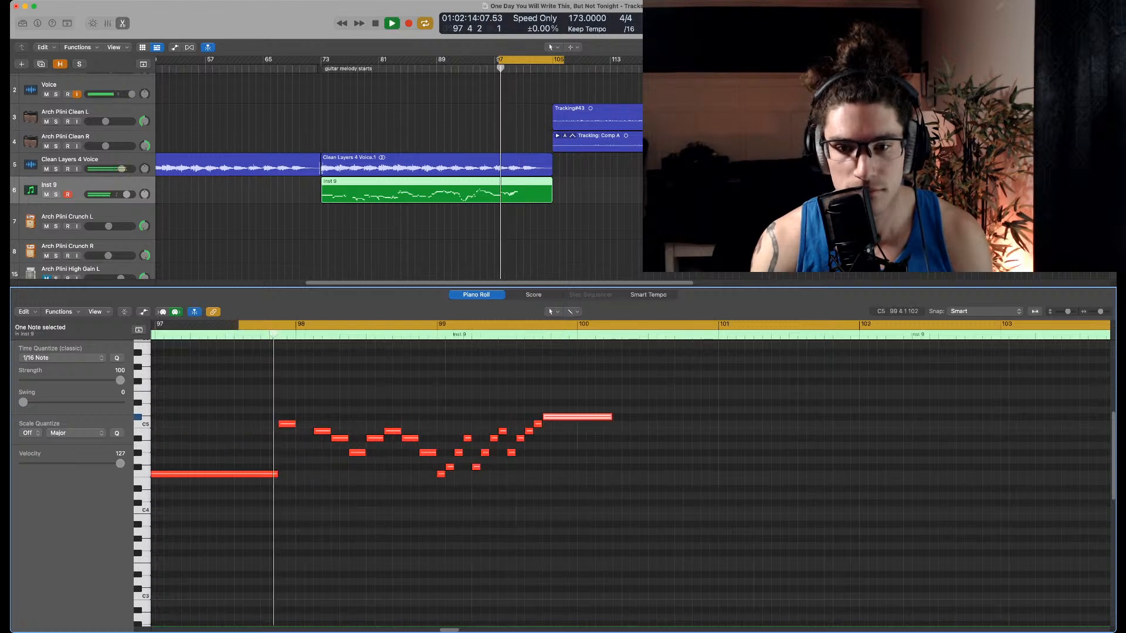
key(super+Right)
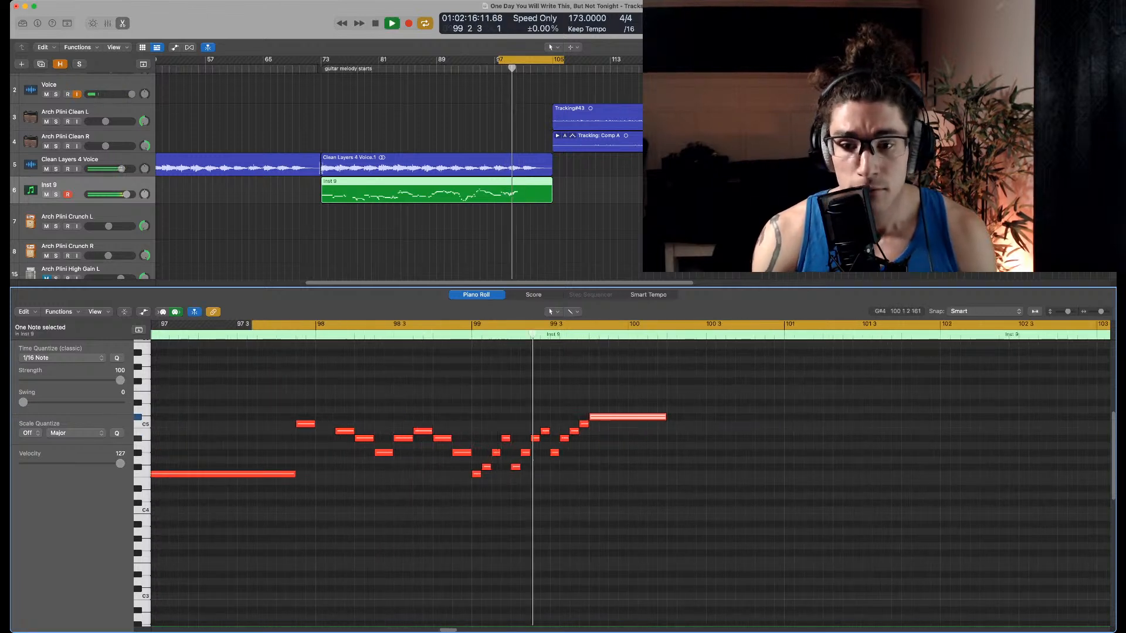
scroll(651, 451, right, 1)
click(661, 438)
key(space)
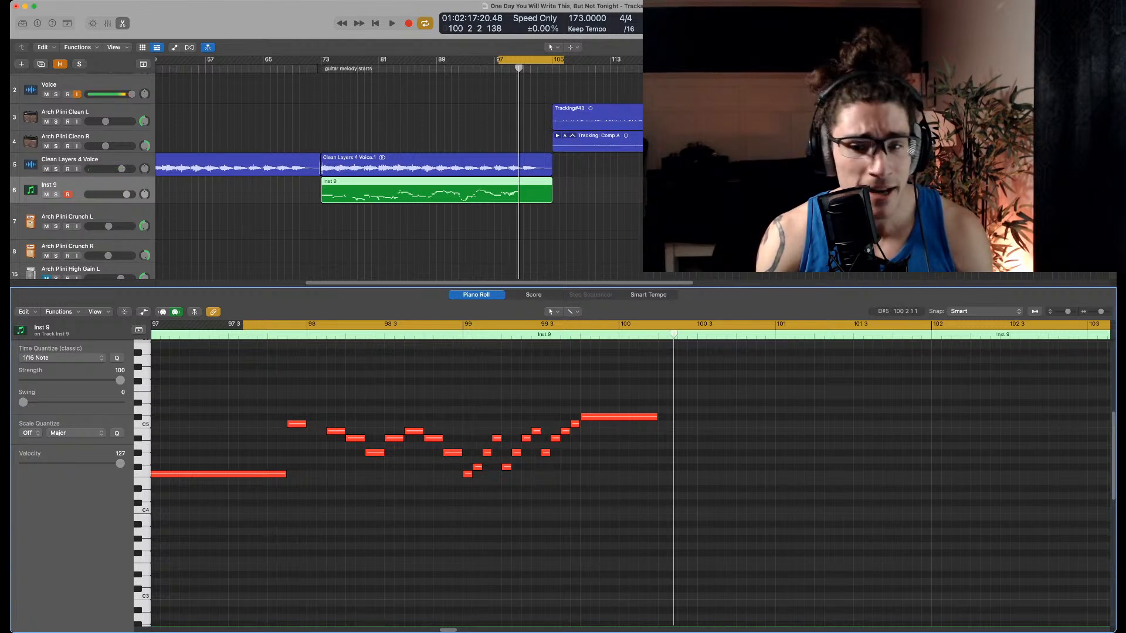
Add eighth notes D#5 and F5 on beat 2 of bar 100 and a quarter-note F#5 on beat 3
super+click(661, 403)
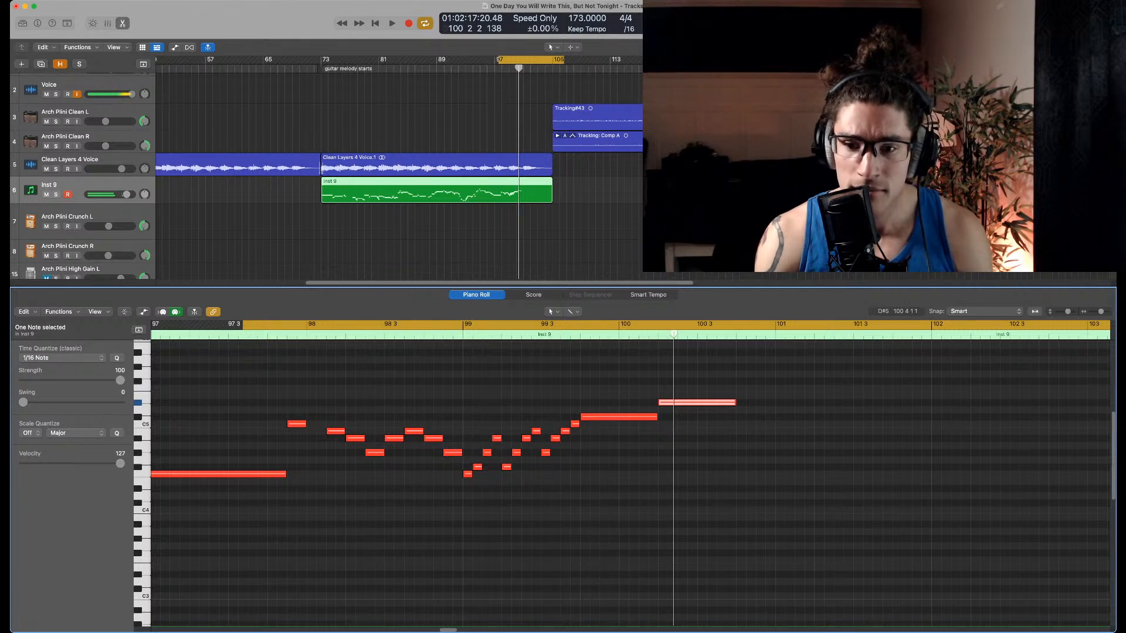
drag(735, 403, 677, 402)
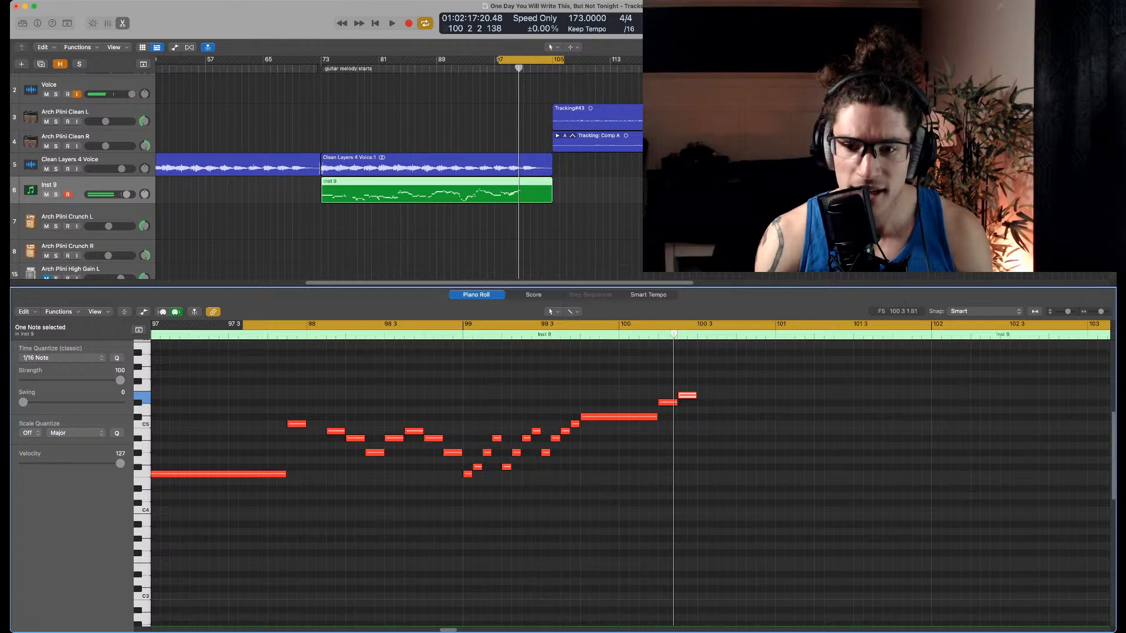
super+click(703, 389)
key(alt+Up)
drag(705, 388, 735, 381)
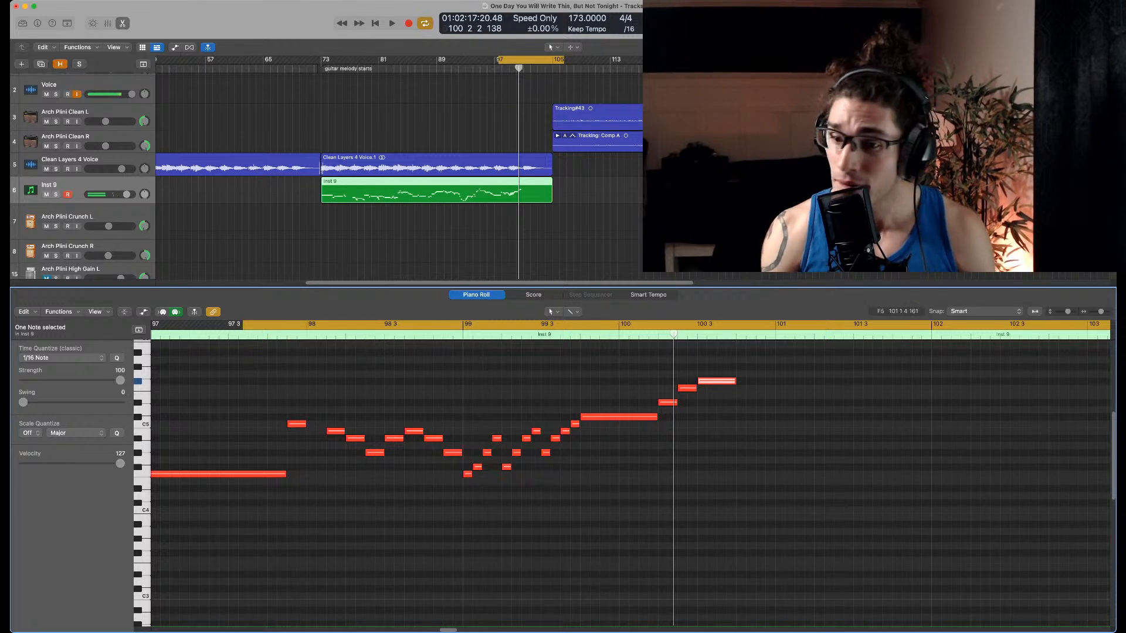
Build a sixteenth-note run from D#5 on beat 4 of bar 100 up to G#5, ending with a long A#5 on beat 2 of bar 101
key(super+Right)
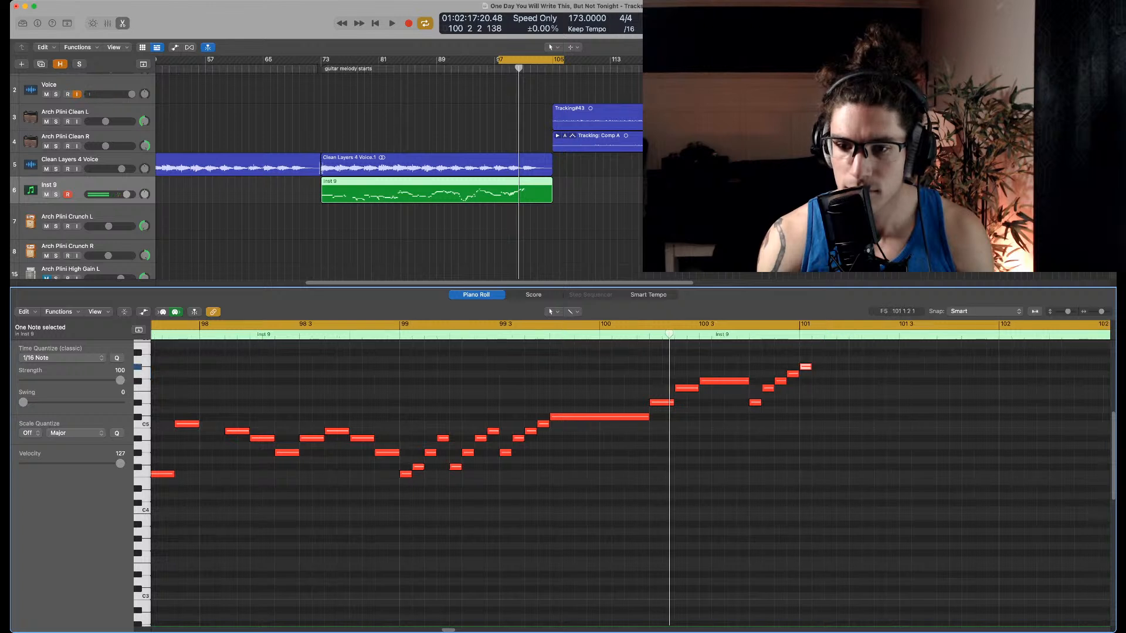
scroll(630, 481, right, 2)
key(alt+Down)
key(alt+Down)
key(alt+Down)
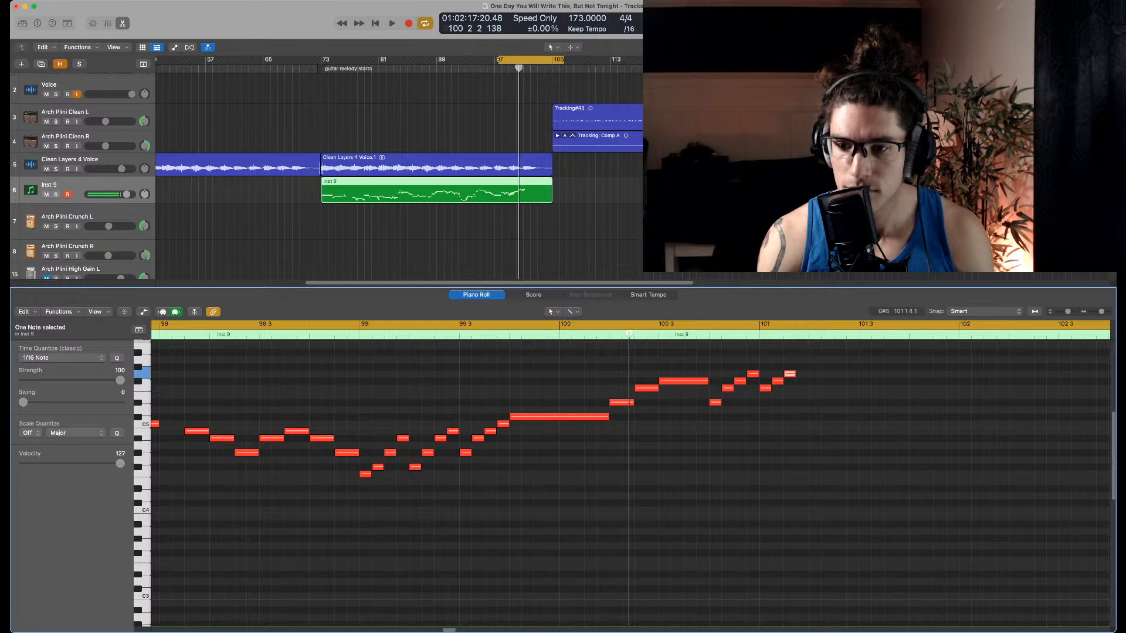
drag(812, 360, 945, 352)
Play the cycled phrase from bar 97 through bar 101 twice to hear the new run into the held A#5
key(space)
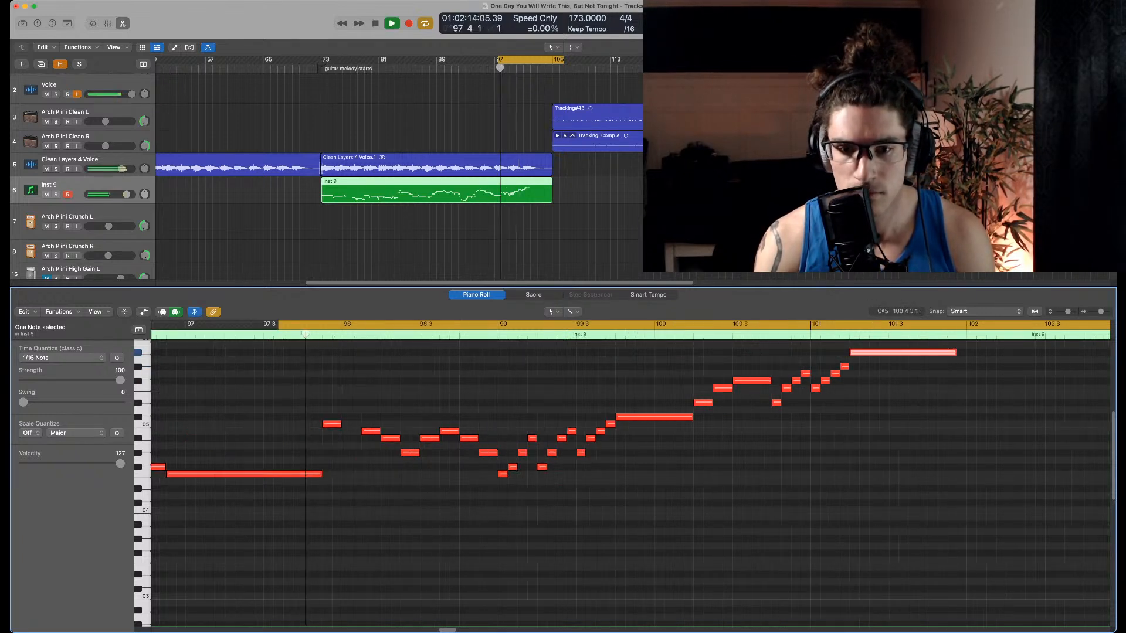
key(super+Left)
scroll(696, 499, up, 3)
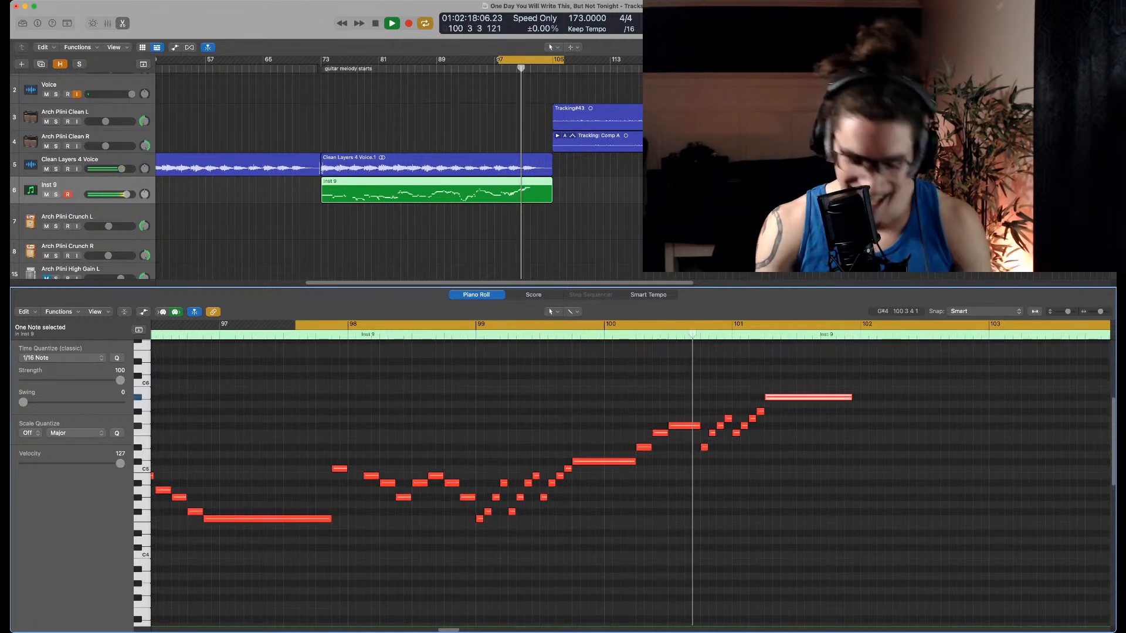
key(space)
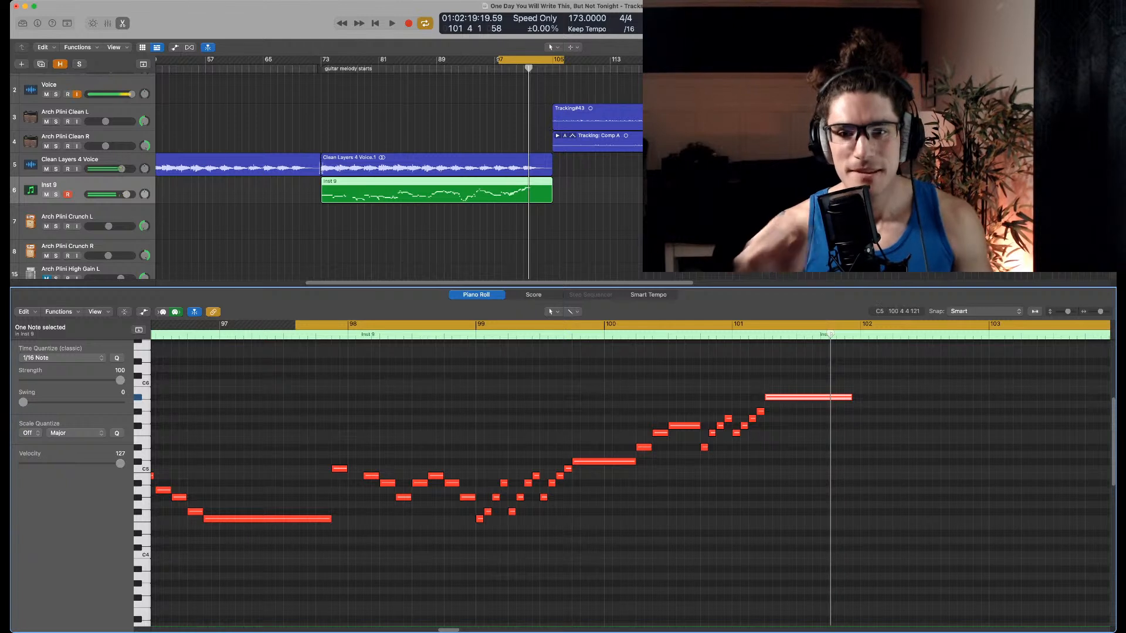
key(super+Tab)
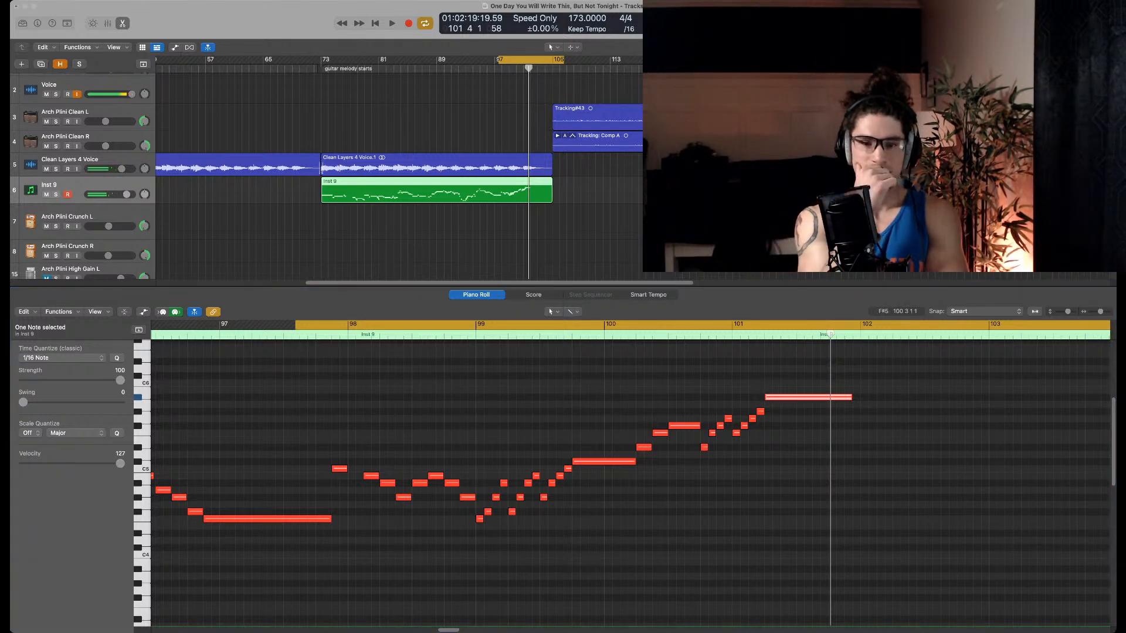
key(super+Tab)
key(space)
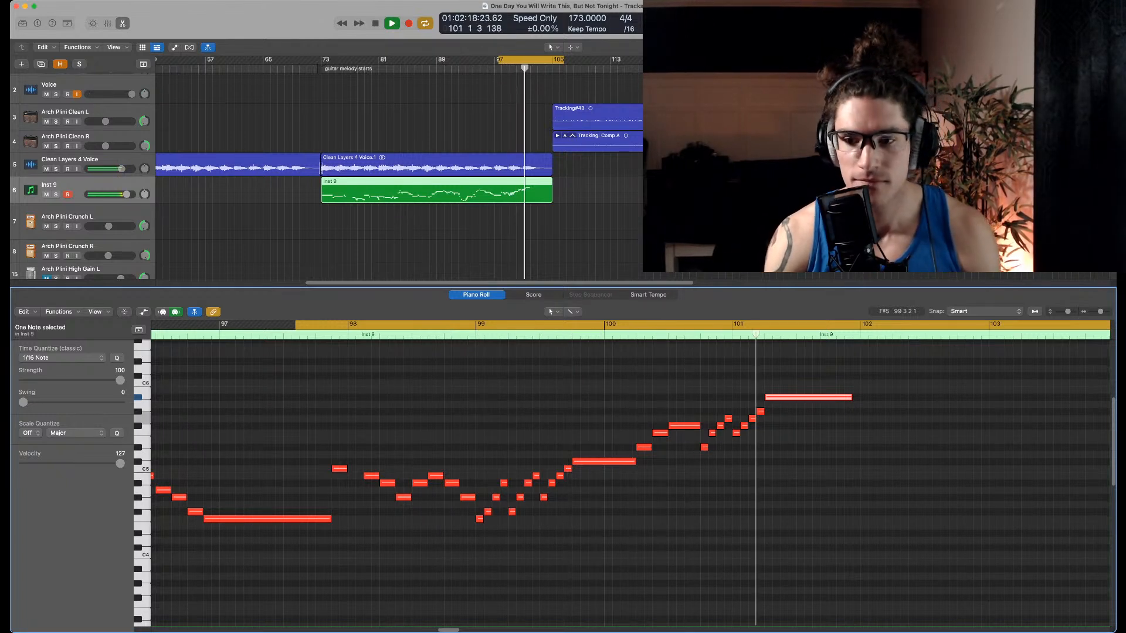
key(space)
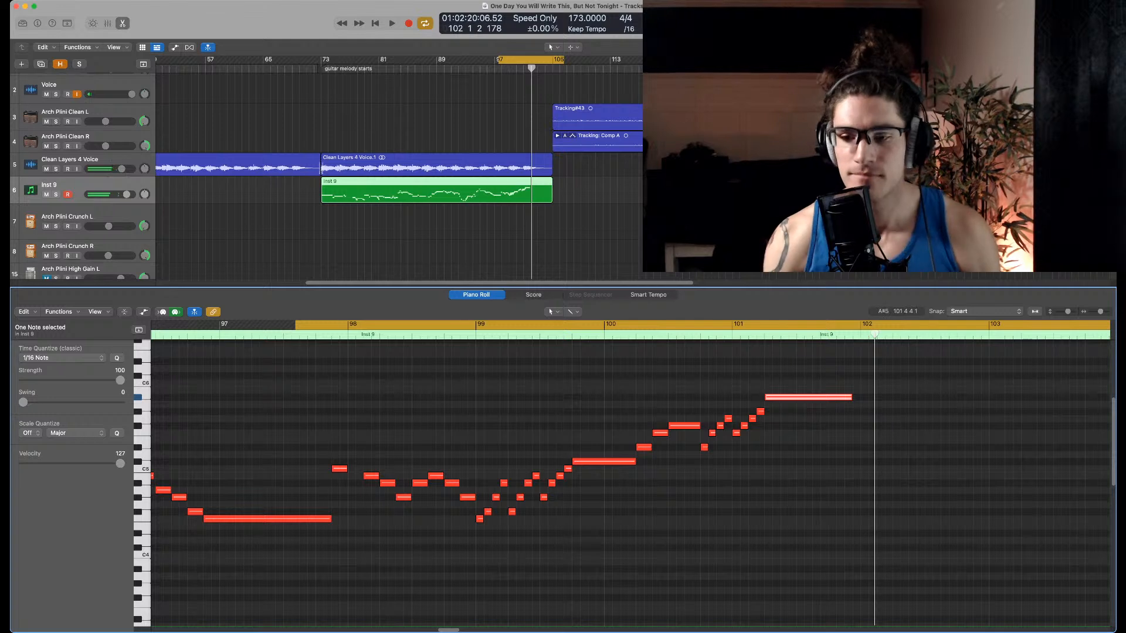
Extend the long A#5 to the start of bar 102 and add a three-beat A5 directly after it
drag(852, 397, 860, 398)
super+click(880, 405)
key(space)
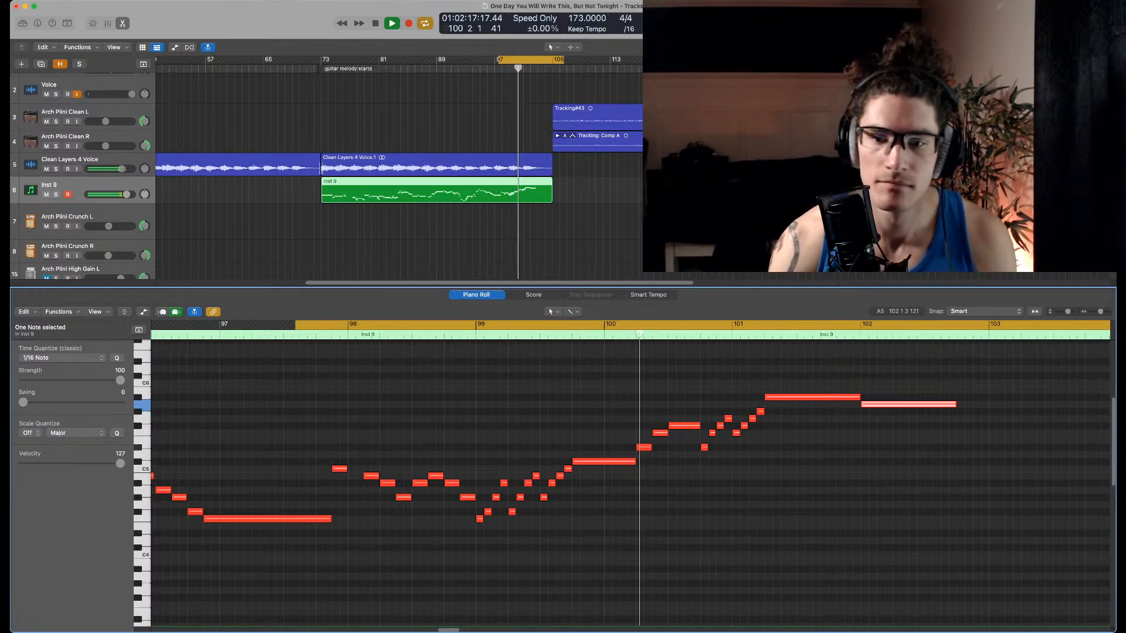
key(space)
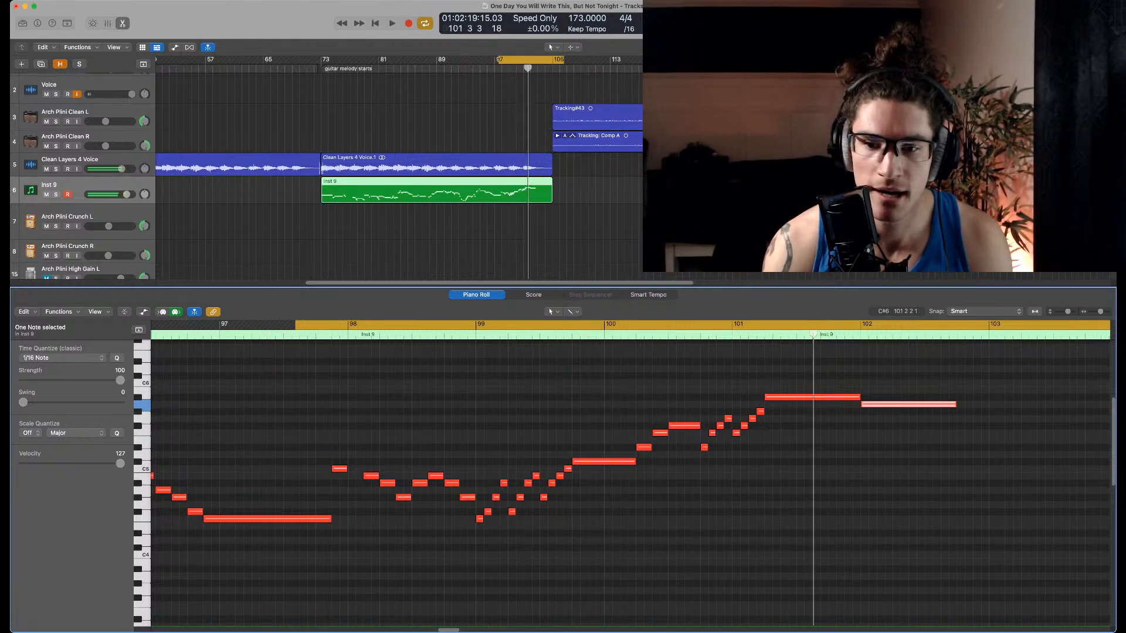
Move the sixteenth-note run and both long notes one beat later, and extend the preceding F#5 to bar 101
drag(704, 362, 975, 552)
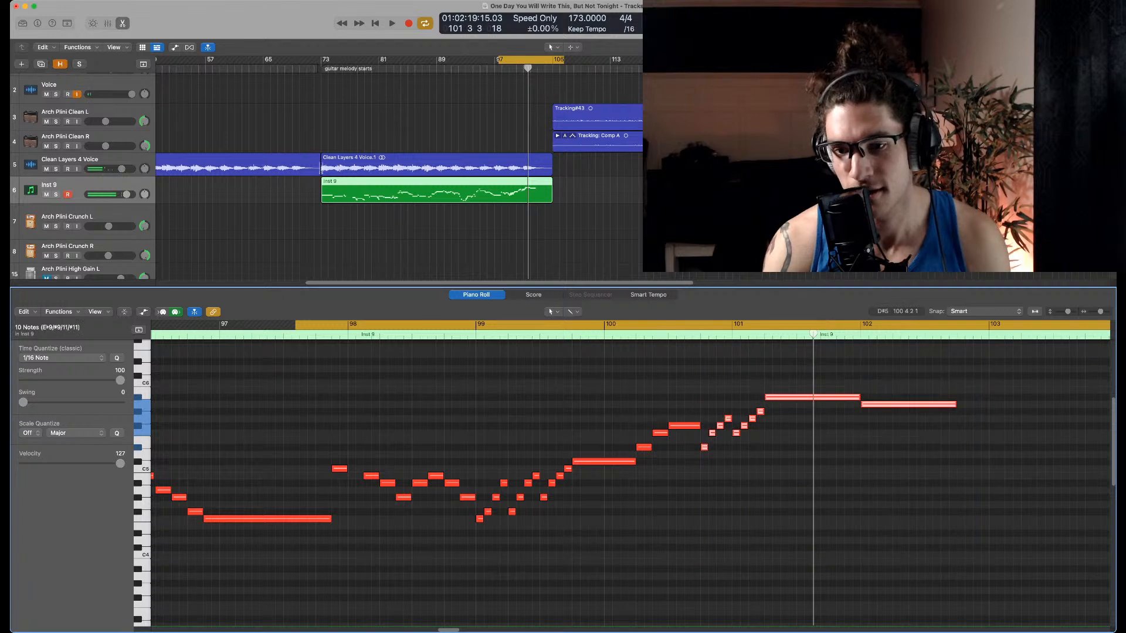
drag(704, 447, 737, 447)
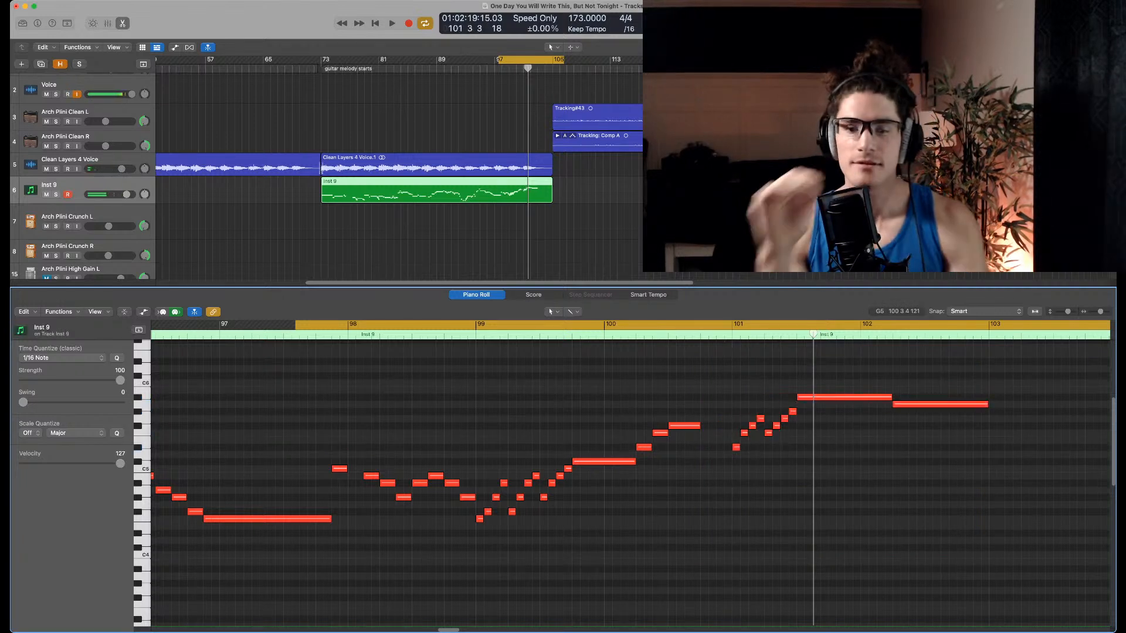
drag(698, 426, 731, 426)
key(space)
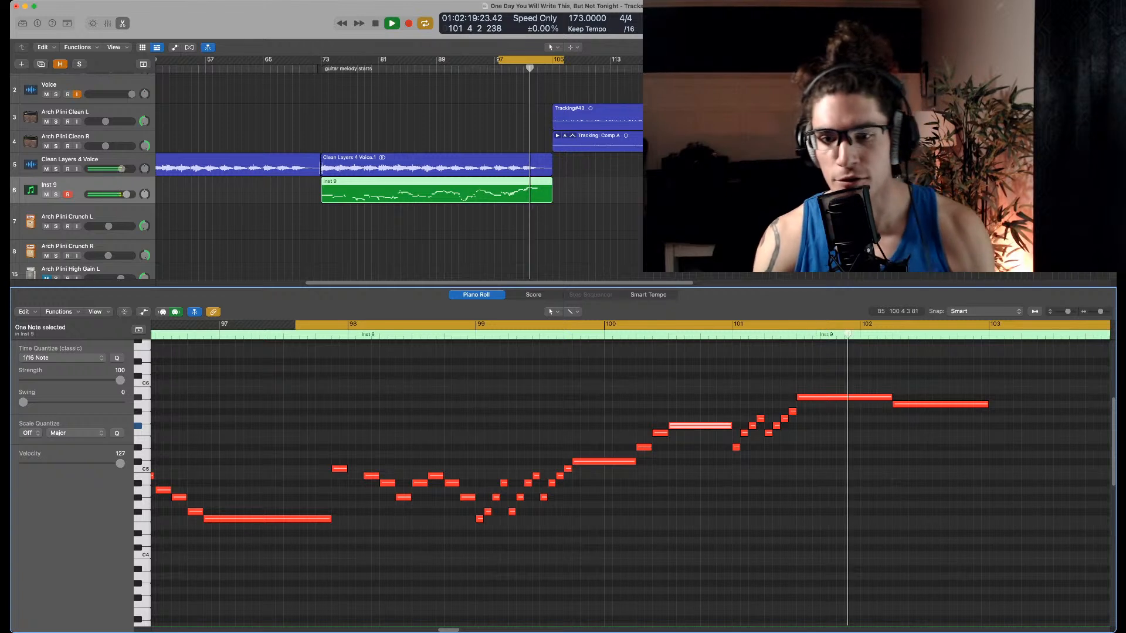
key(space)
key(super+Right)
key(super+Right)
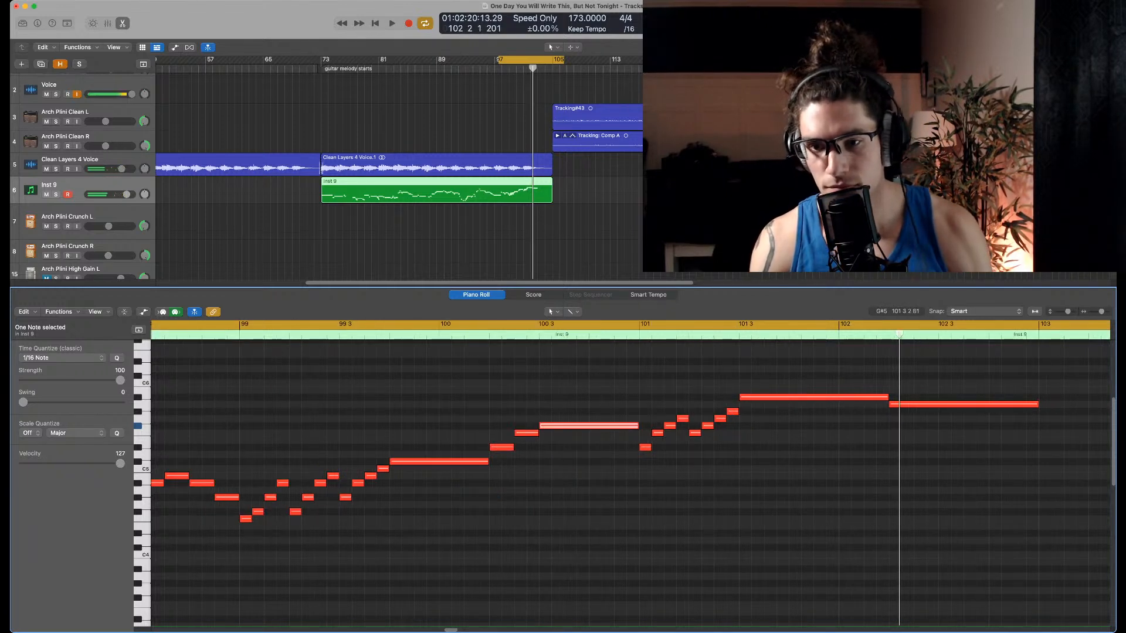
drag(755, 412, 696, 446)
key(Delete)
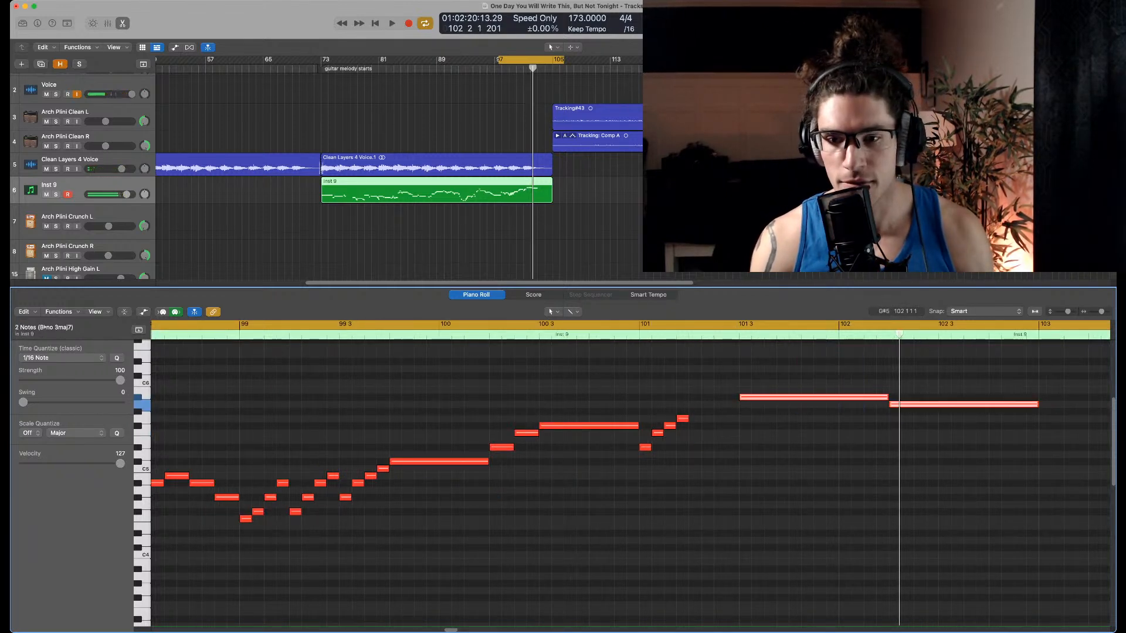
key(super+z)
Delete the first four sixteenth notes of bar 101 and move the remaining run and long notes one beat earlier
drag(679, 386, 642, 460)
key(Delete)
drag(694, 367, 895, 499)
drag(692, 433, 643, 433)
Lower the first sixteenth note of bar 101 to E5 and play the phrase to hear the change
drag(644, 447, 644, 419)
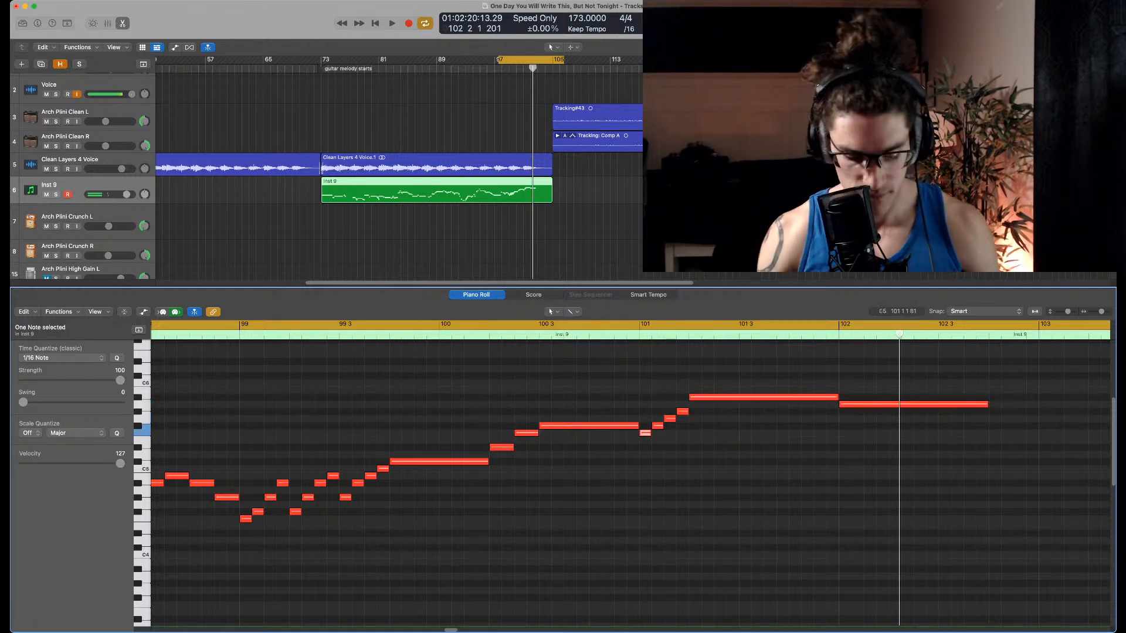
key(space)
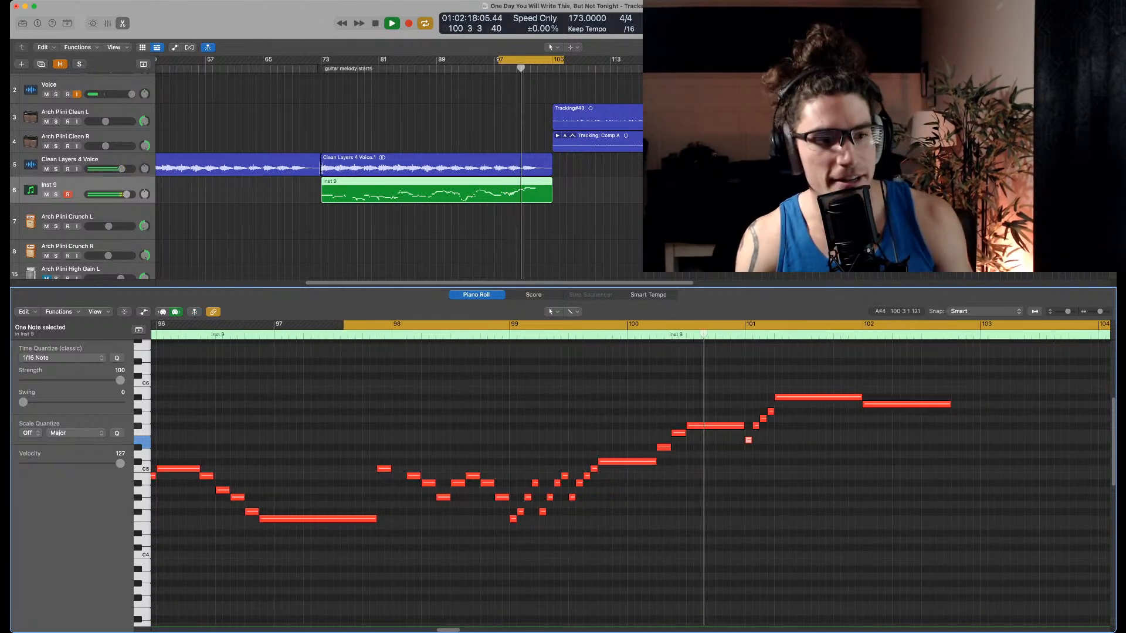
key(space)
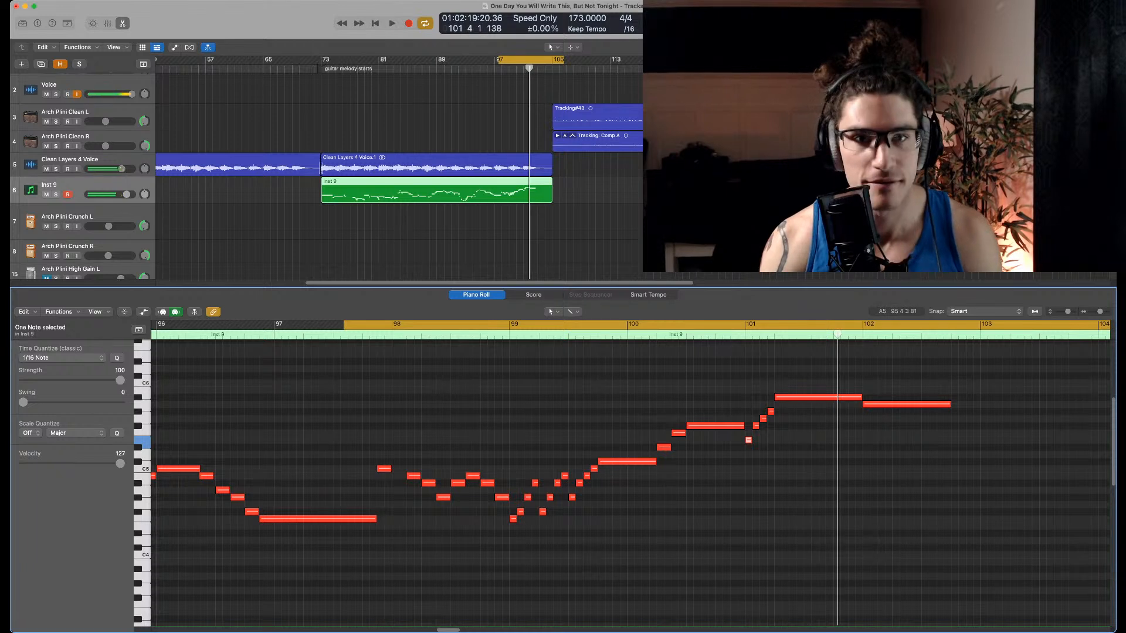
Replay the cycled phrase through bar 102, following the shortened run and the two long notes after it
key(super+Tab)
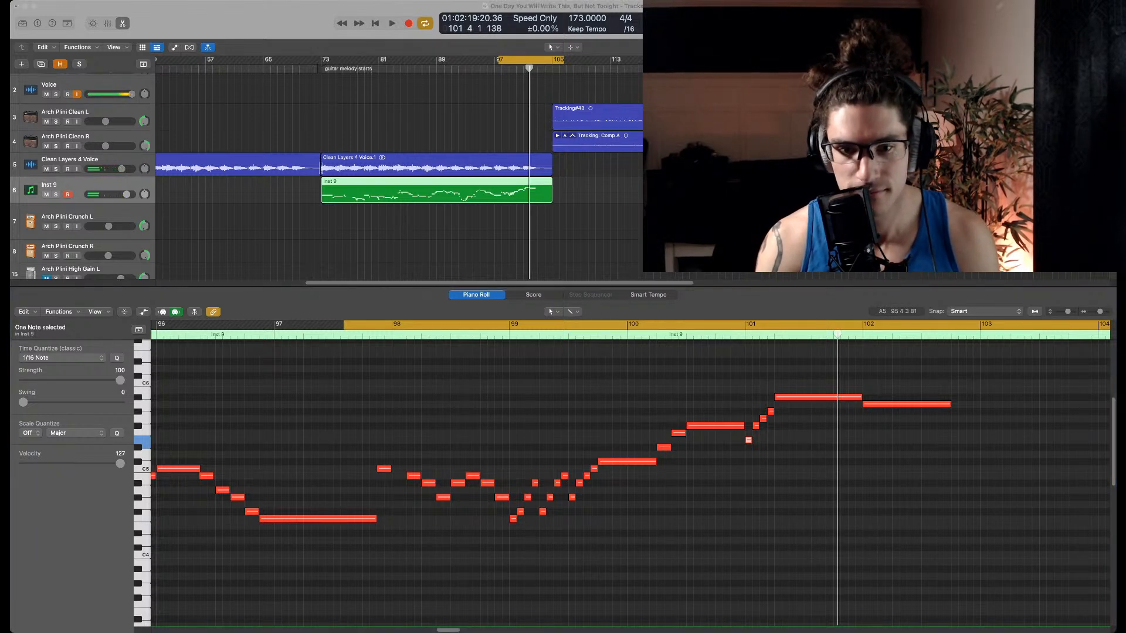
key(super+Tab)
key(space)
click(734, 405)
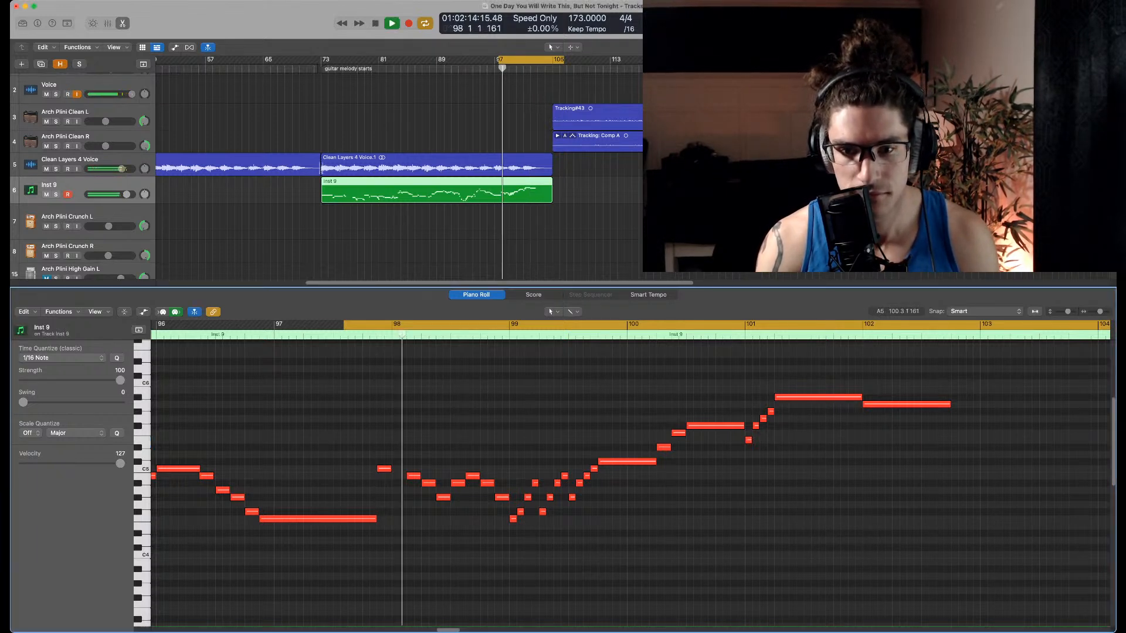
scroll(735, 405, right, 1)
key(super+Right)
key(super+Right)
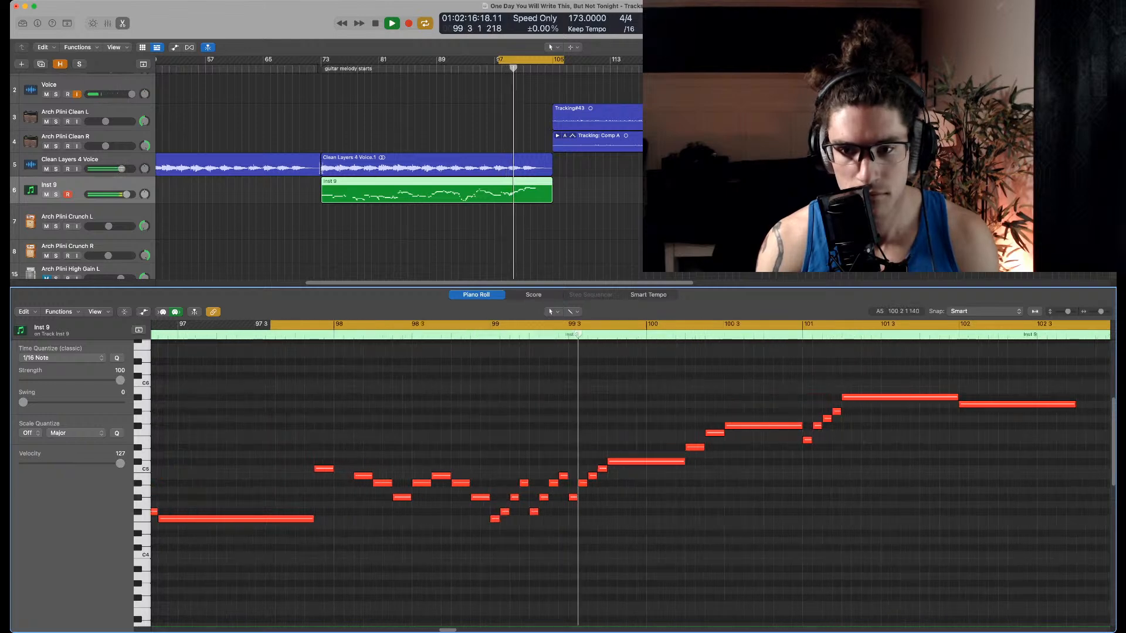
scroll(724, 405, right, 1)
key(super+Left)
key(super+Left)
scroll(694, 404, right, 1)
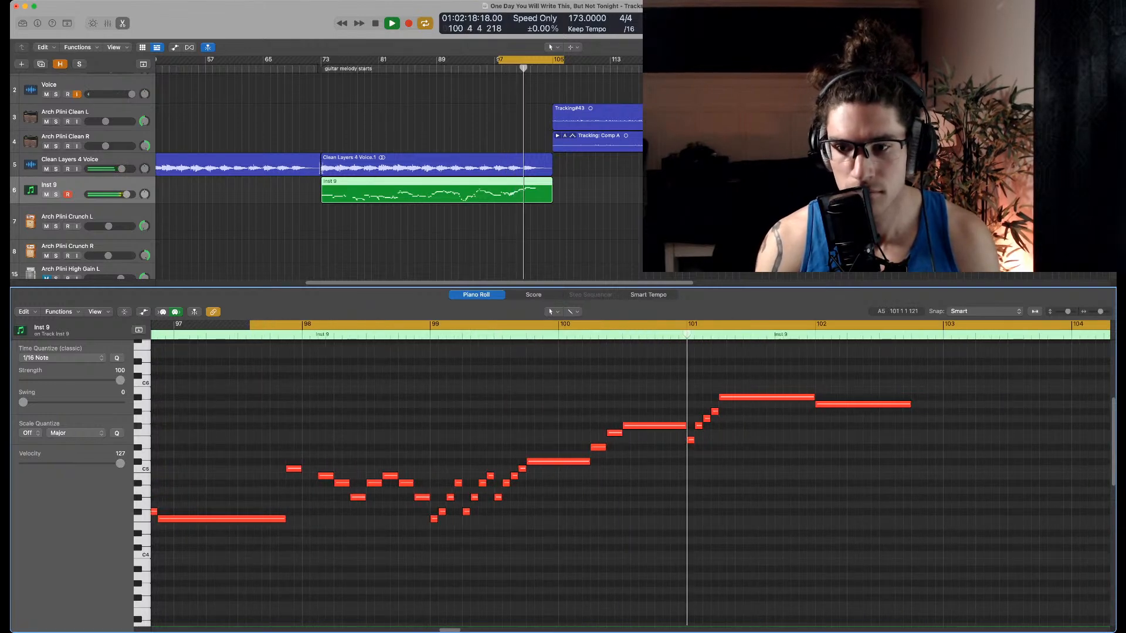
scroll(695, 404, right, 1)
scroll(692, 404, right, 1)
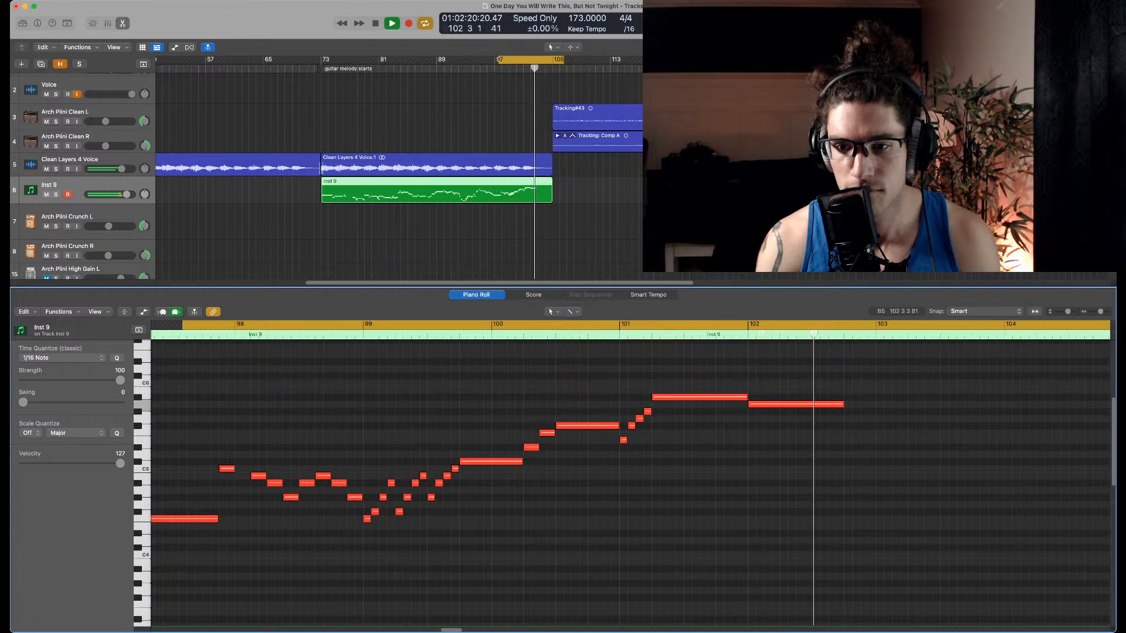
key(space)
Shorten the A#5 in bar 101 to a beat and a half and place the A5 directly after it, ending at beat 2 of bar 102
click(800, 404)
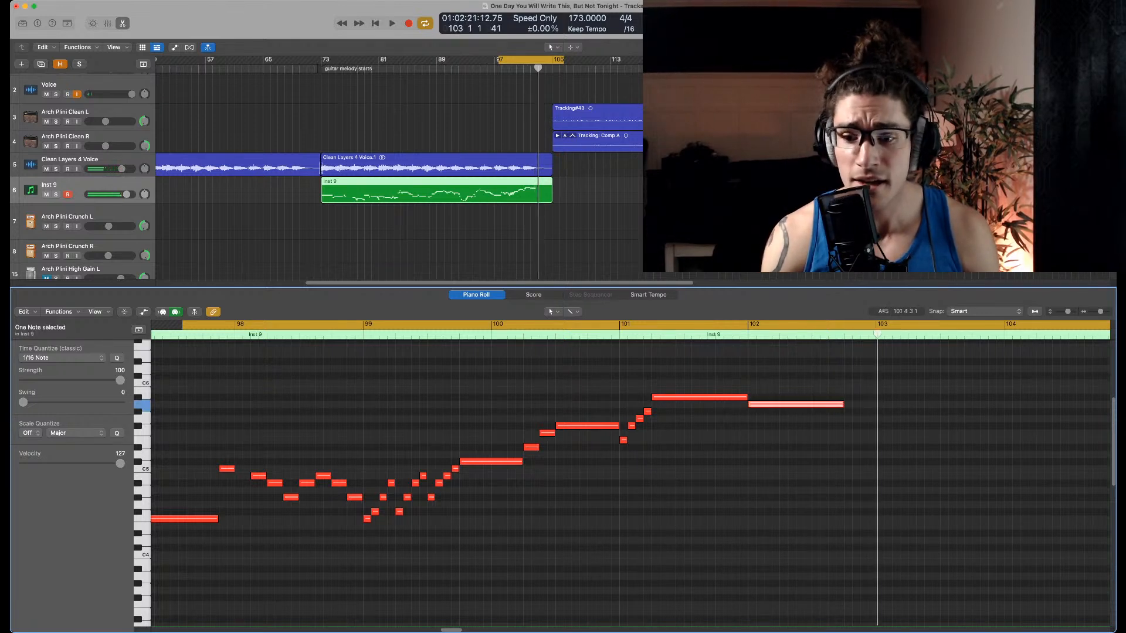
drag(746, 397, 703, 404)
drag(794, 405, 778, 405)
click(777, 390)
key(space)
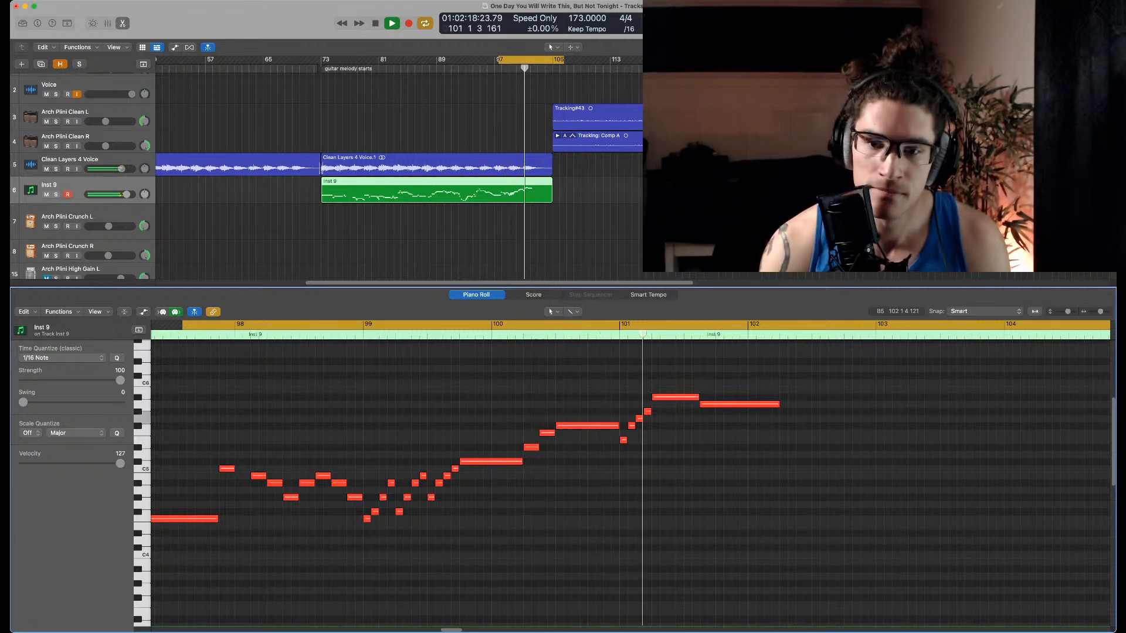
key(space)
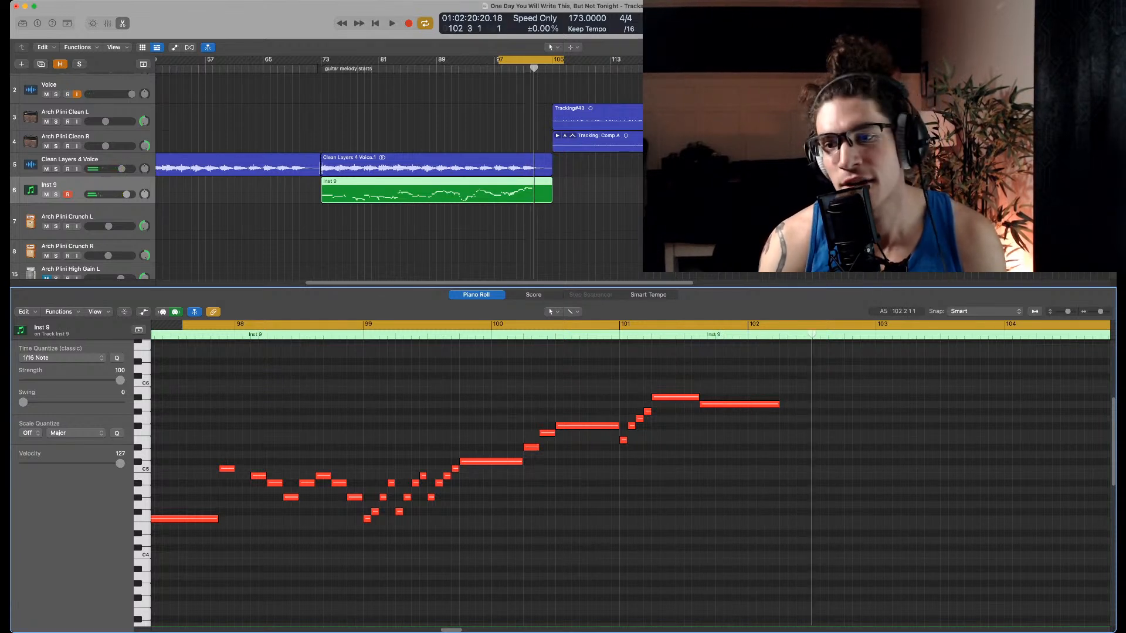
Shorten the cycle area to end at beat 3 of bar 105 and replay the phrase
scroll(805, 403, right, 4)
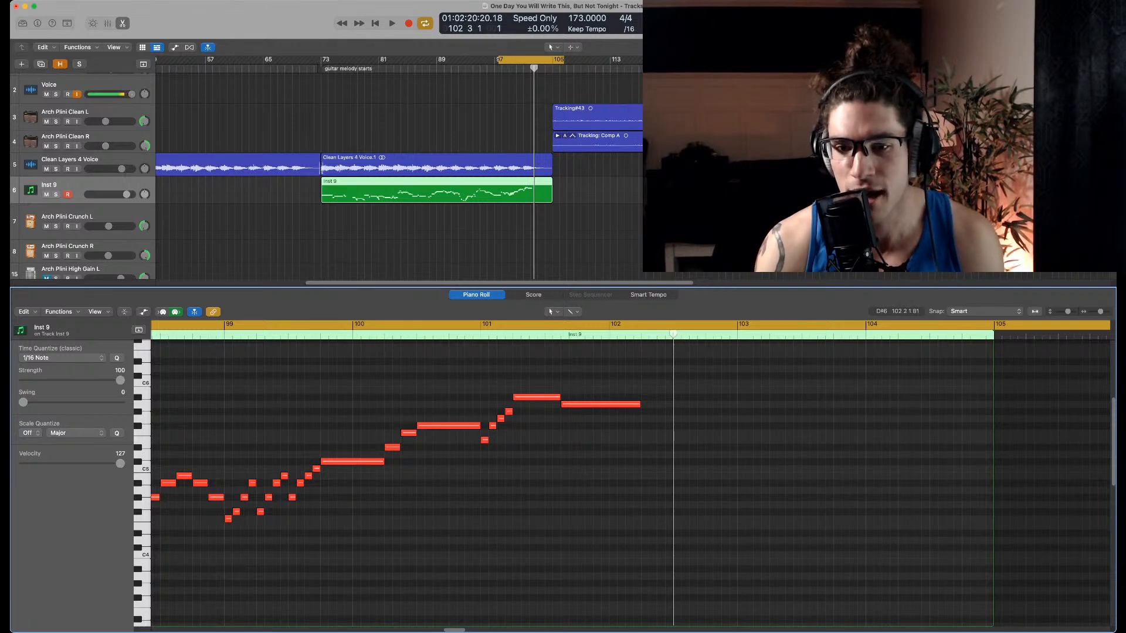
scroll(647, 354, left, 2)
scroll(647, 354, down, 3)
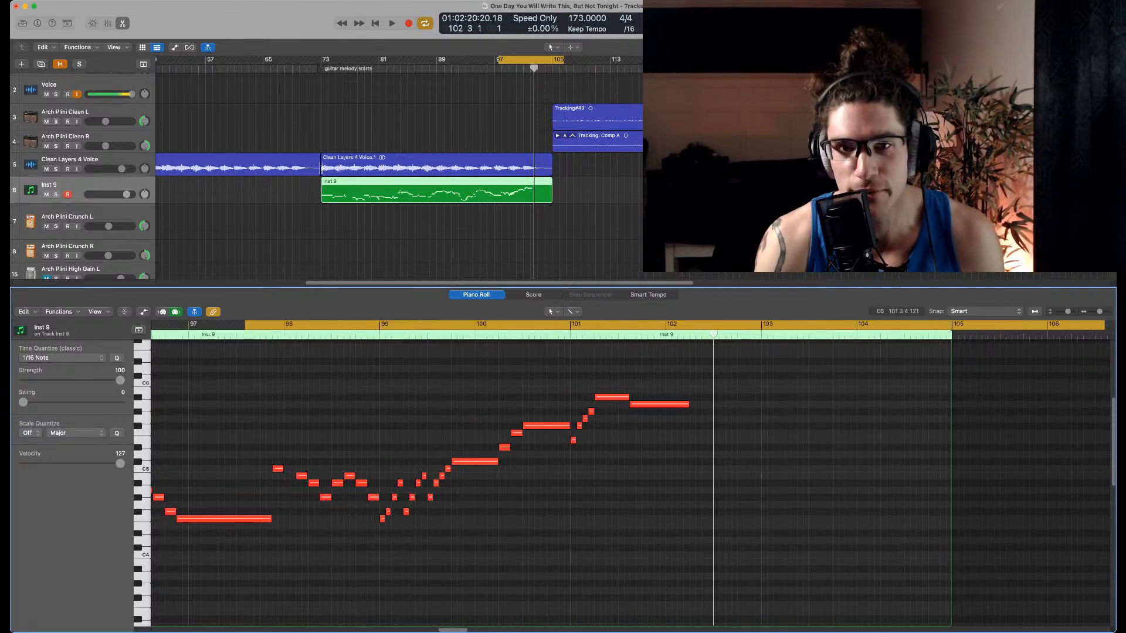
scroll(642, 355, up, 2)
scroll(641, 354, left, 1)
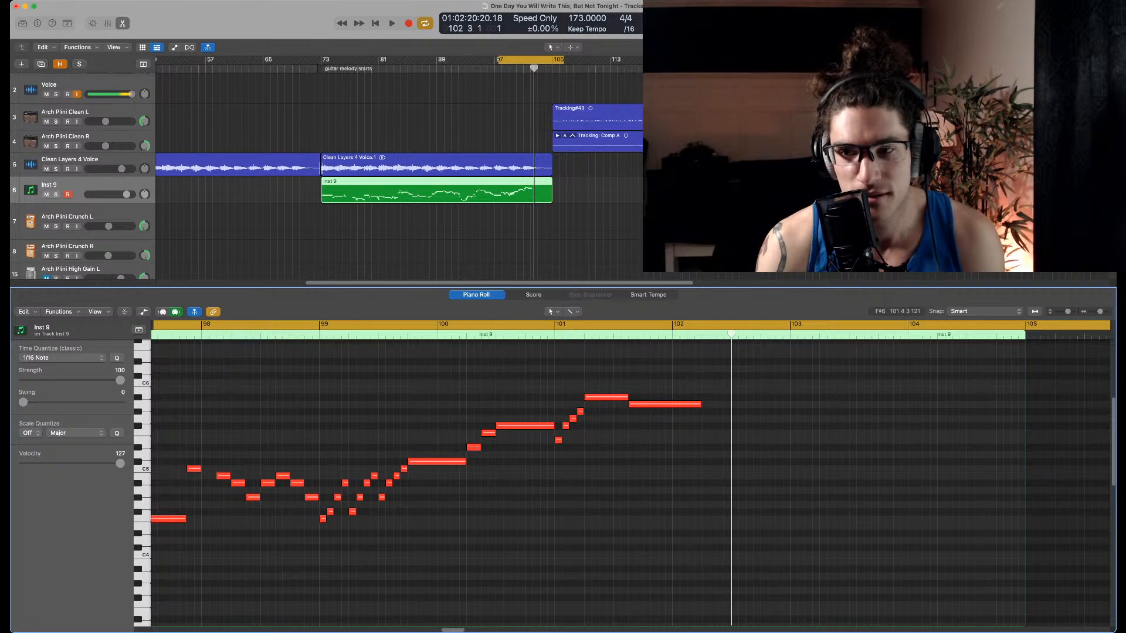
drag(564, 60, 556, 60)
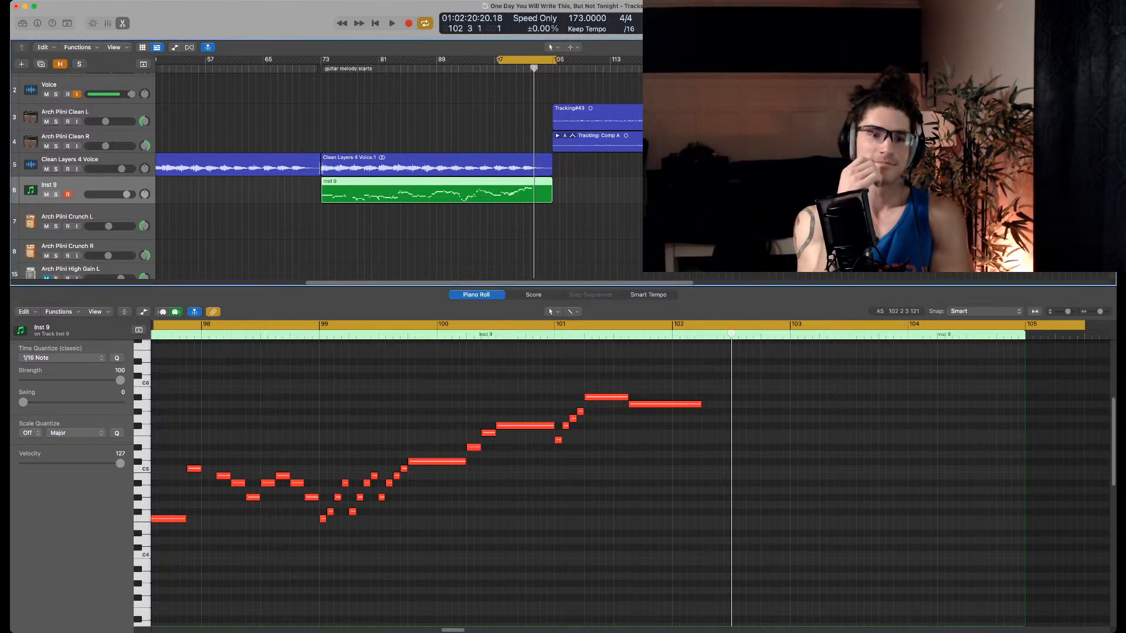
scroll(704, 404, left, 1)
key(space)
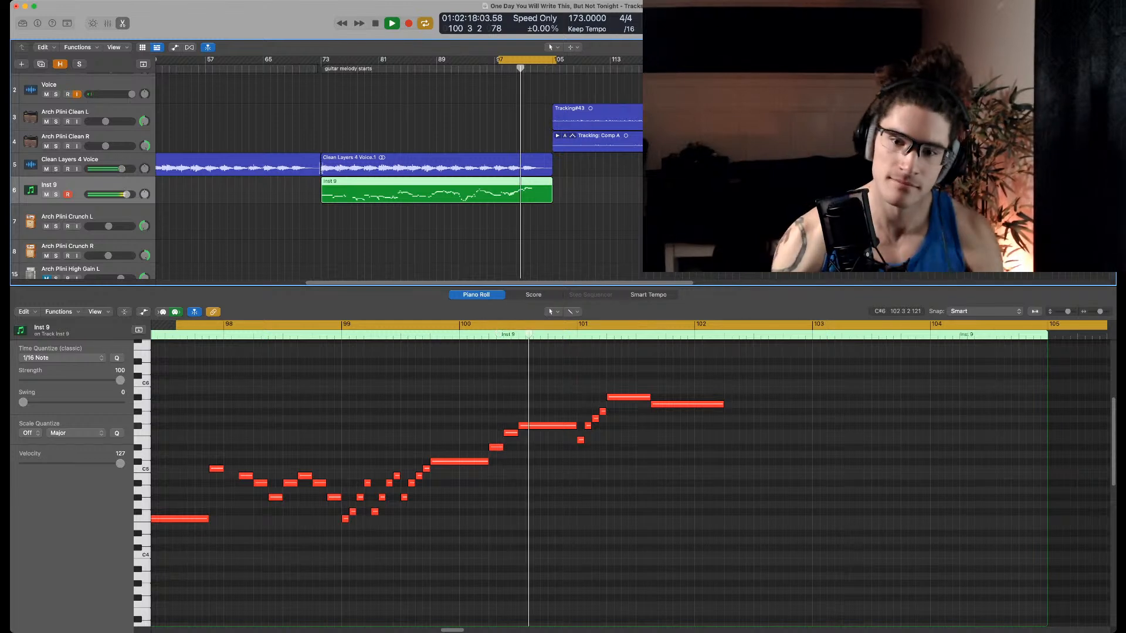
key(space)
Try a G#5 note after the A5, and delete it together with the long A5 across bars 101 and 102
super+click(736, 412)
drag(737, 411, 699, 412)
drag(768, 388, 688, 428)
key(Delete)
Add descending A5, G#5 and G5 notes of a beat and a half each, followed by an F#5 held until bar 105
click(636, 398)
super+click(654, 405)
super+click(698, 412)
super+click(741, 419)
super+click(787, 426)
drag(825, 425, 1045, 426)
key(space)
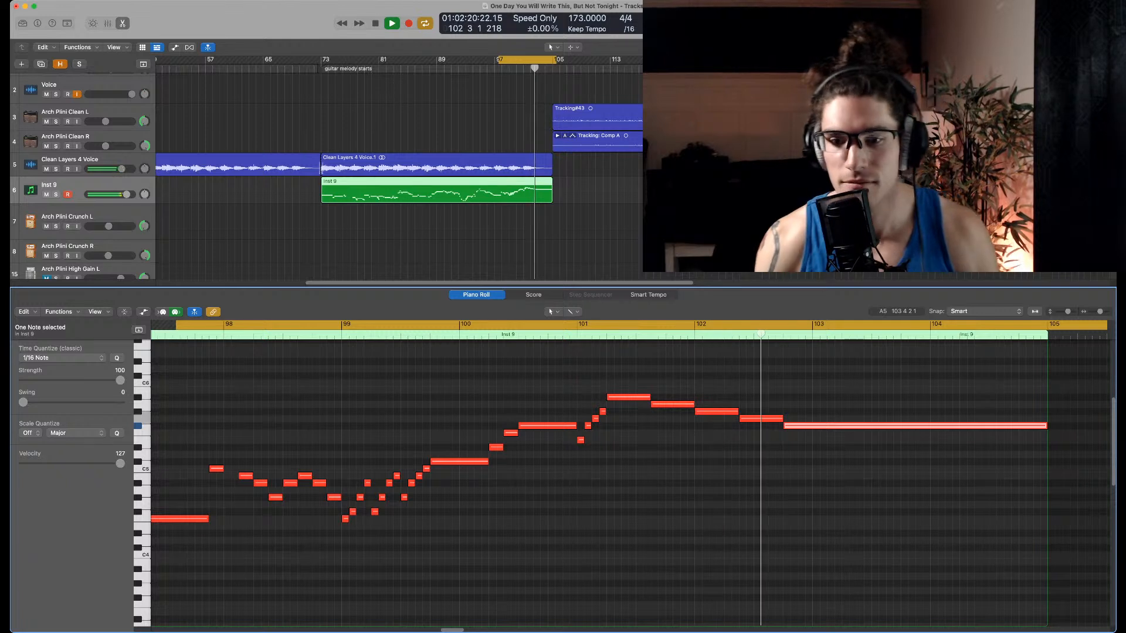
key(space)
Replay the descending ending through bar 104 and lower its final held note to F5
key(space)
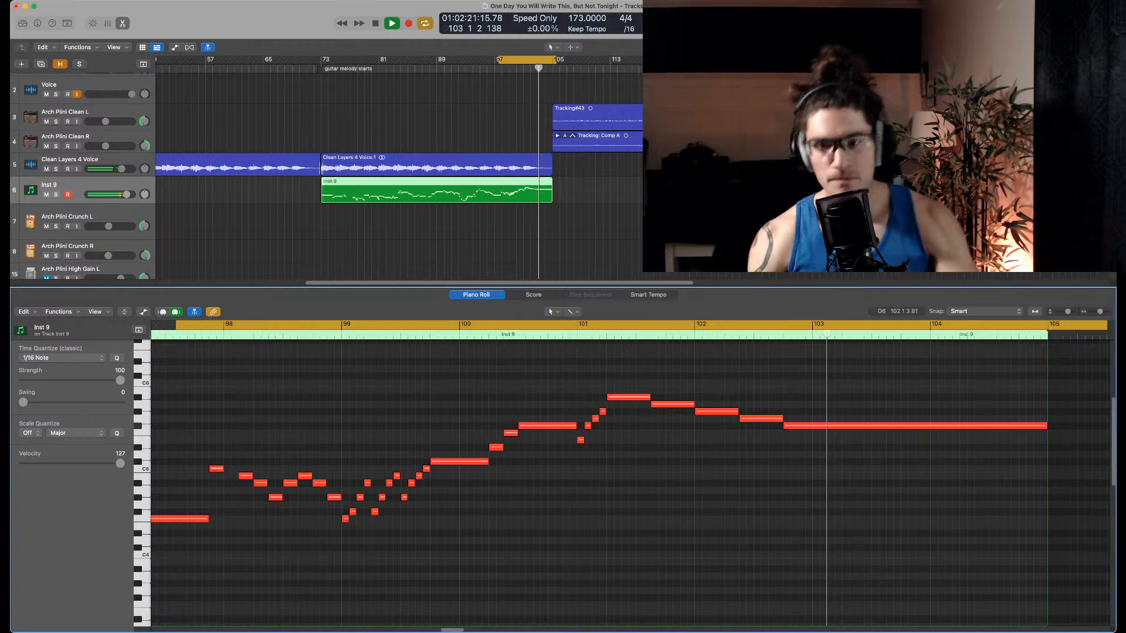
key(space)
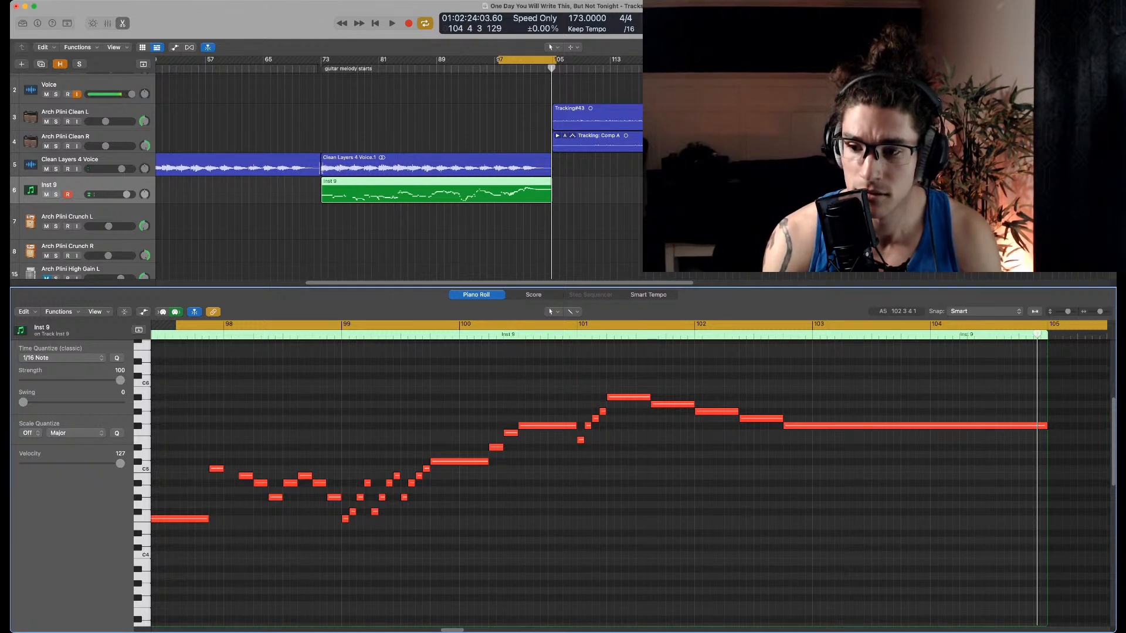
click(778, 418)
drag(793, 426, 793, 434)
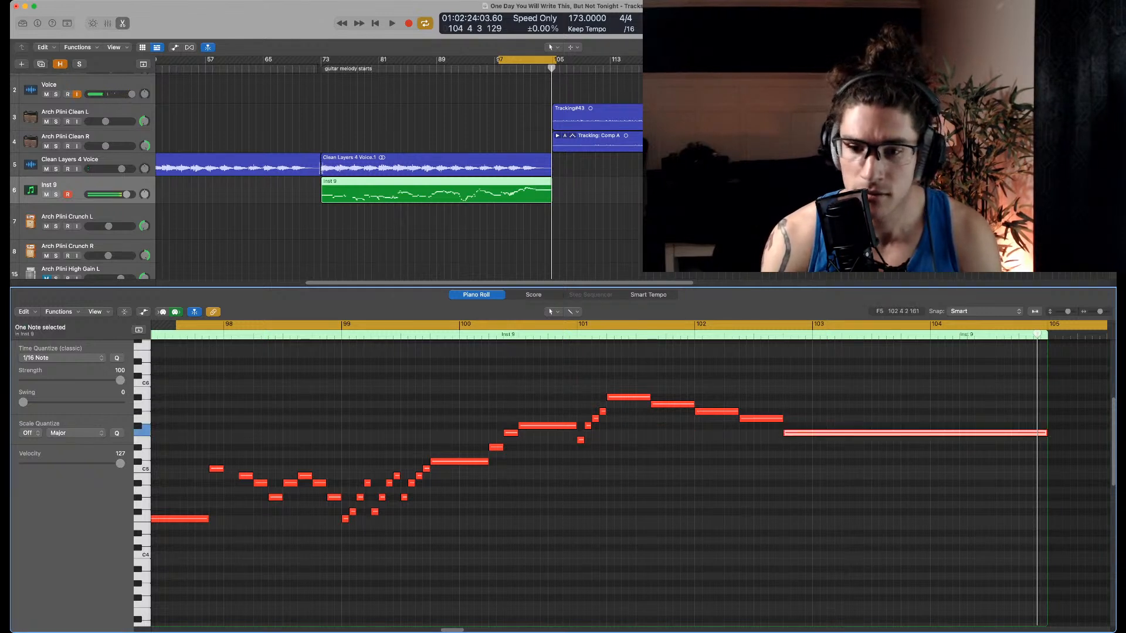
Turn off the cycle and play the earlier melody phrase from bar 84 into bar 86
click(779, 419)
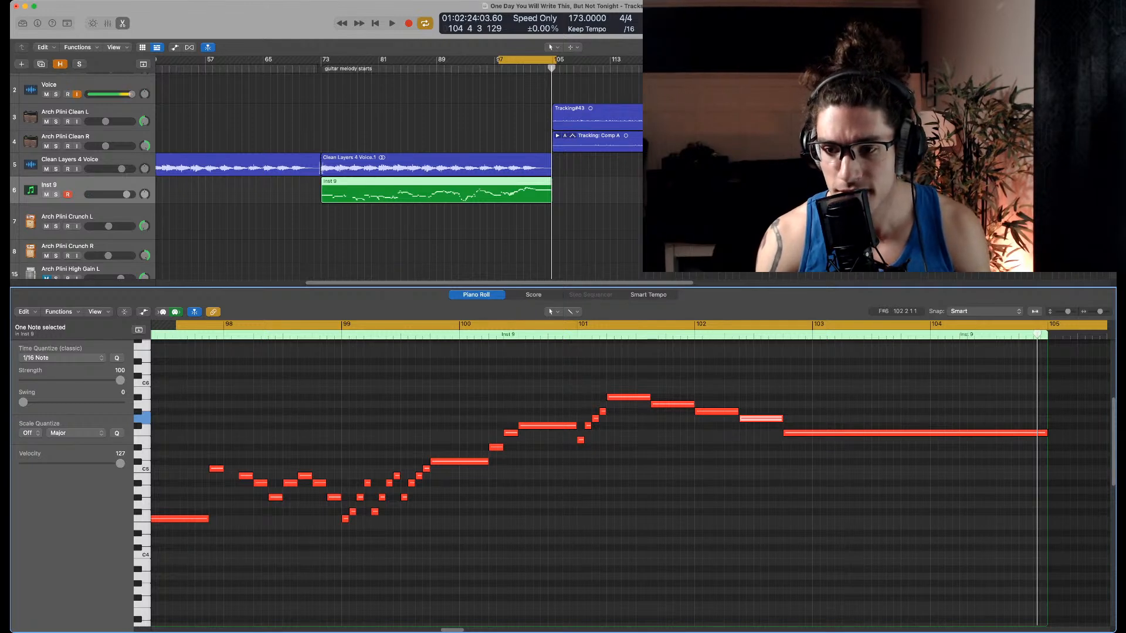
key(super+Left)
key(super+Left)
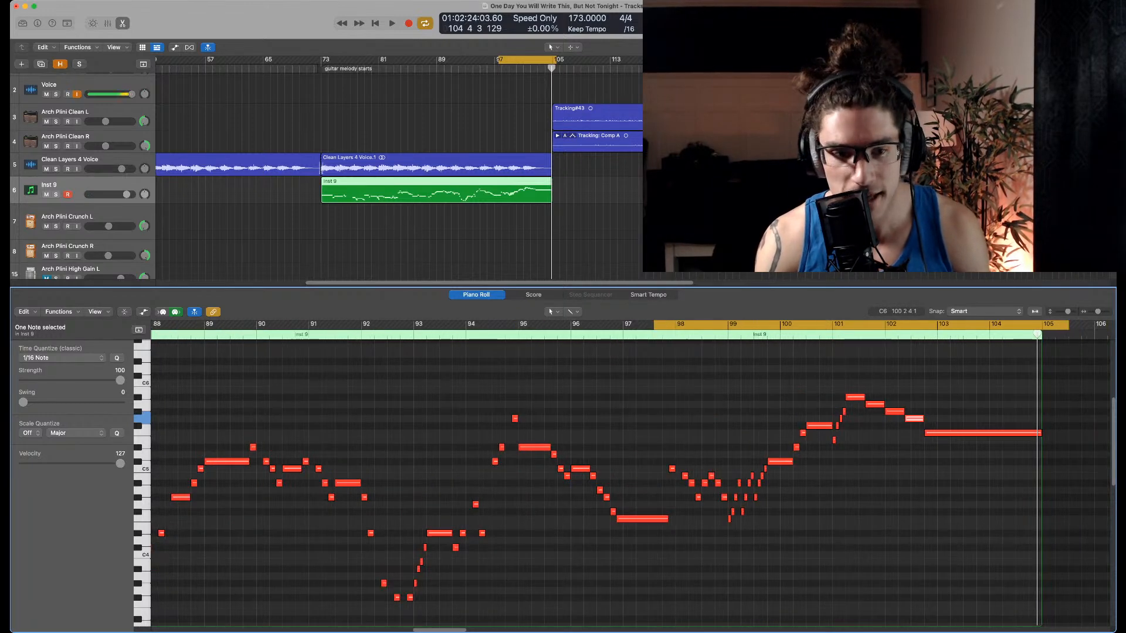
key(super+Left)
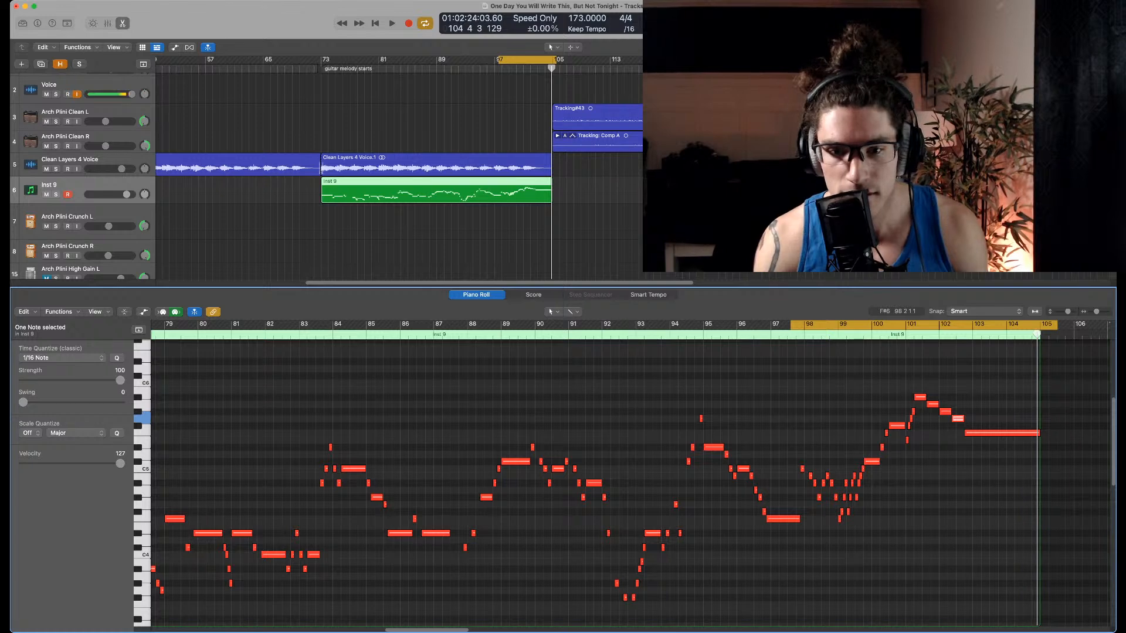
key(c)
scroll(631, 481, left, 10)
scroll(630, 481, down, 3)
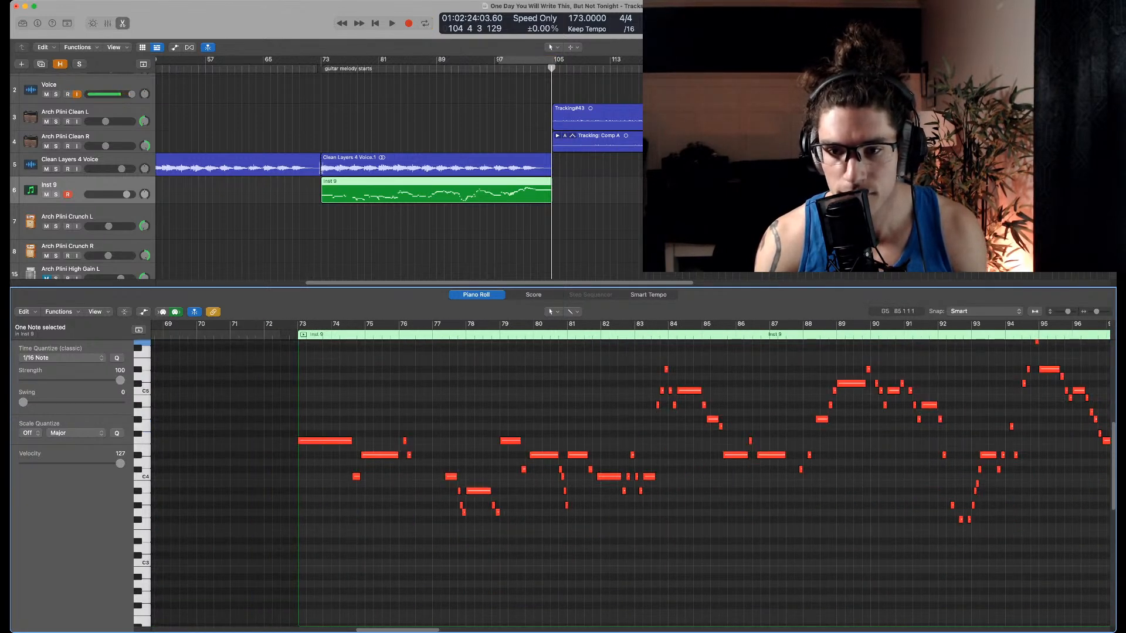
double_click(672, 325)
scroll(758, 441, up, 3)
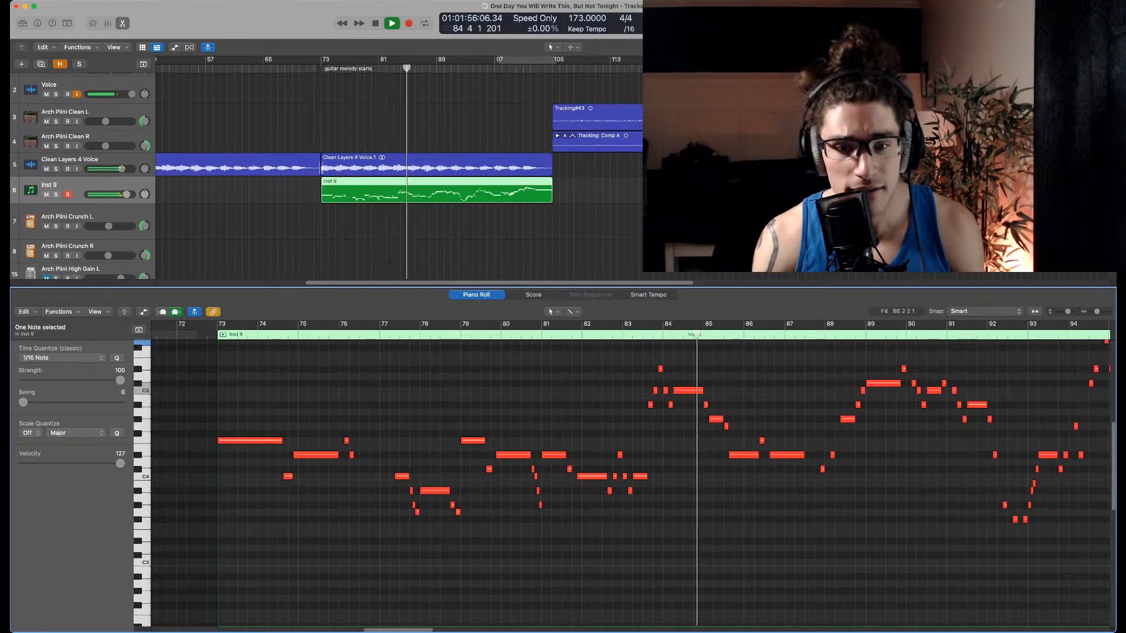
scroll(655, 391, right, 3)
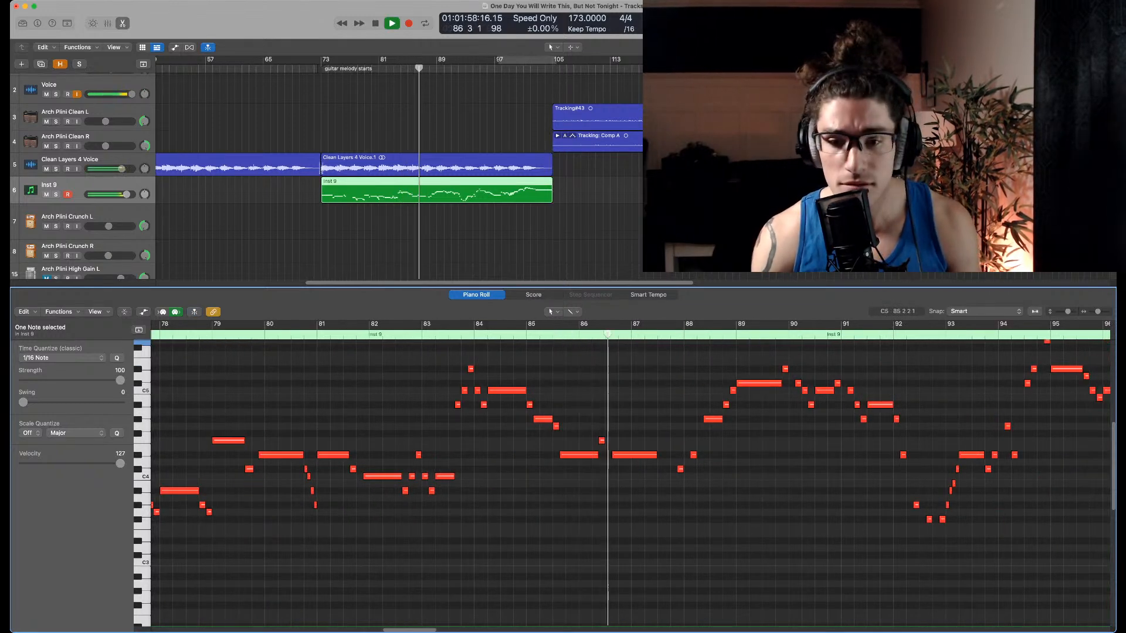
key(space)
Copy the six descending notes across bars 85 to 87 and paste them at the start of the held F5 in bar 102
drag(530, 390, 655, 492)
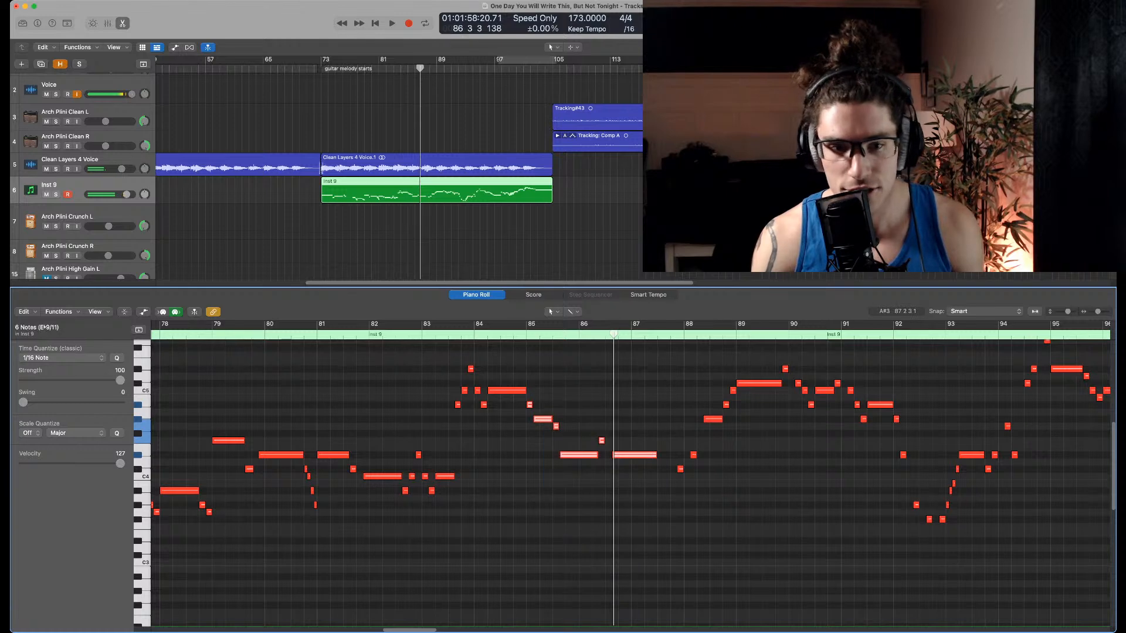
scroll(745, 434, right, 5)
key(super+Left)
scroll(762, 428, left, 1)
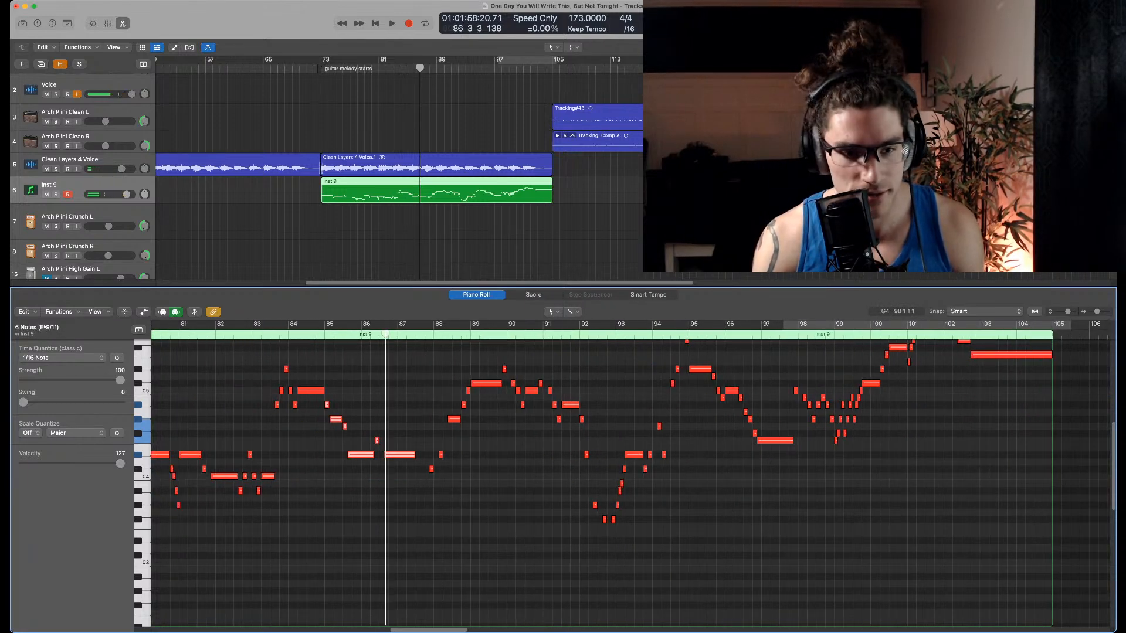
scroll(630, 481, up, 3)
scroll(631, 480, right, 1)
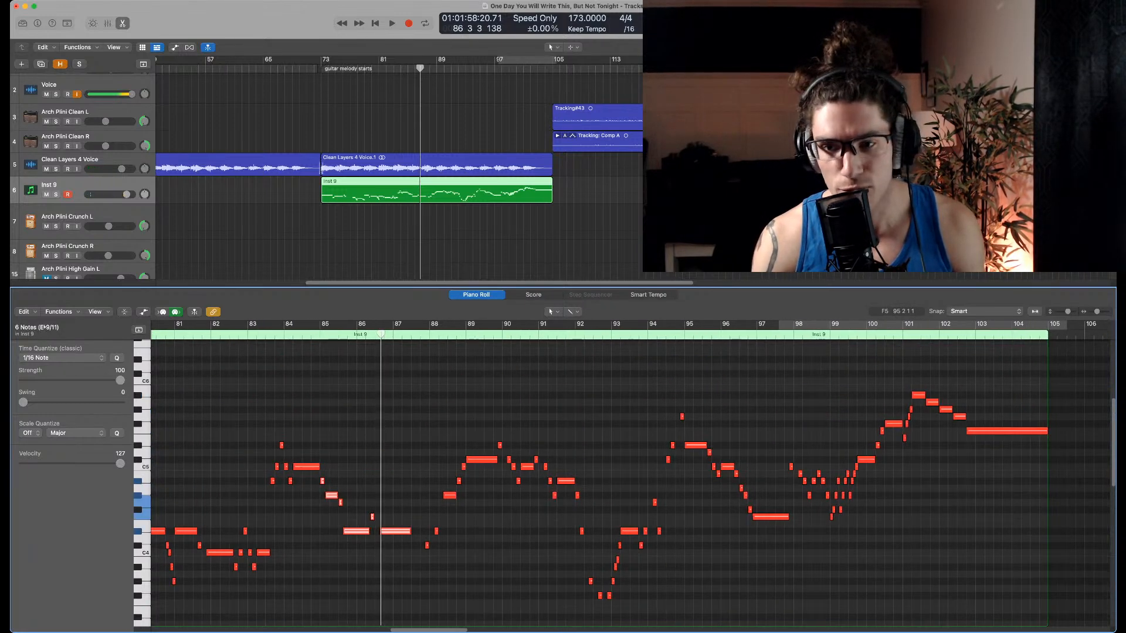
scroll(631, 480, right, 5)
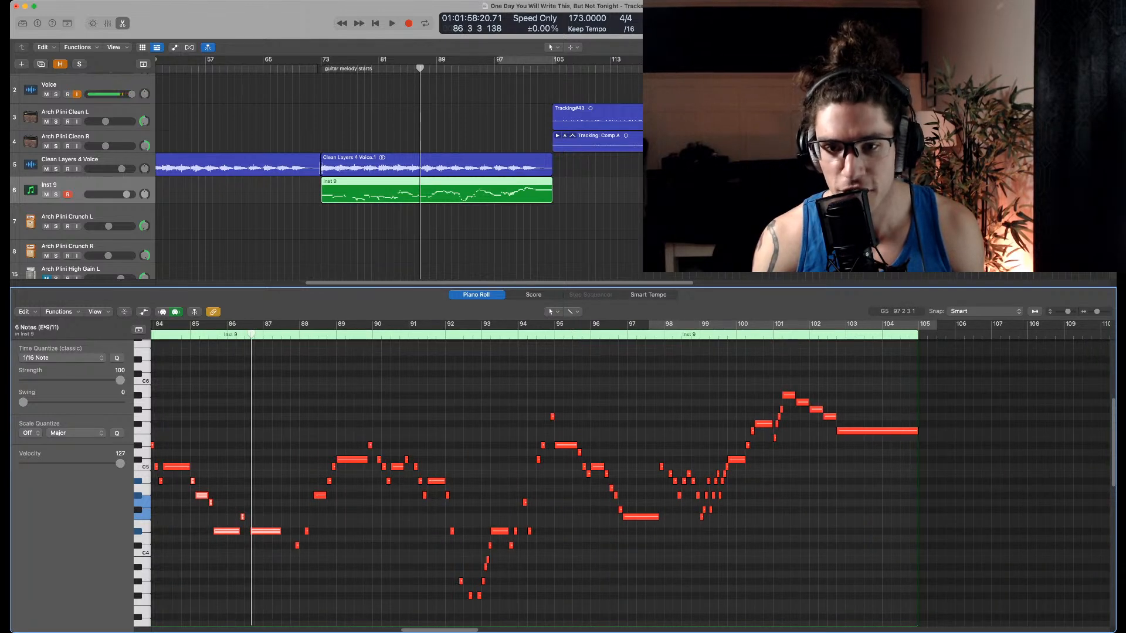
scroll(645, 417, right, 3)
key(super+Right)
scroll(645, 417, right, 6)
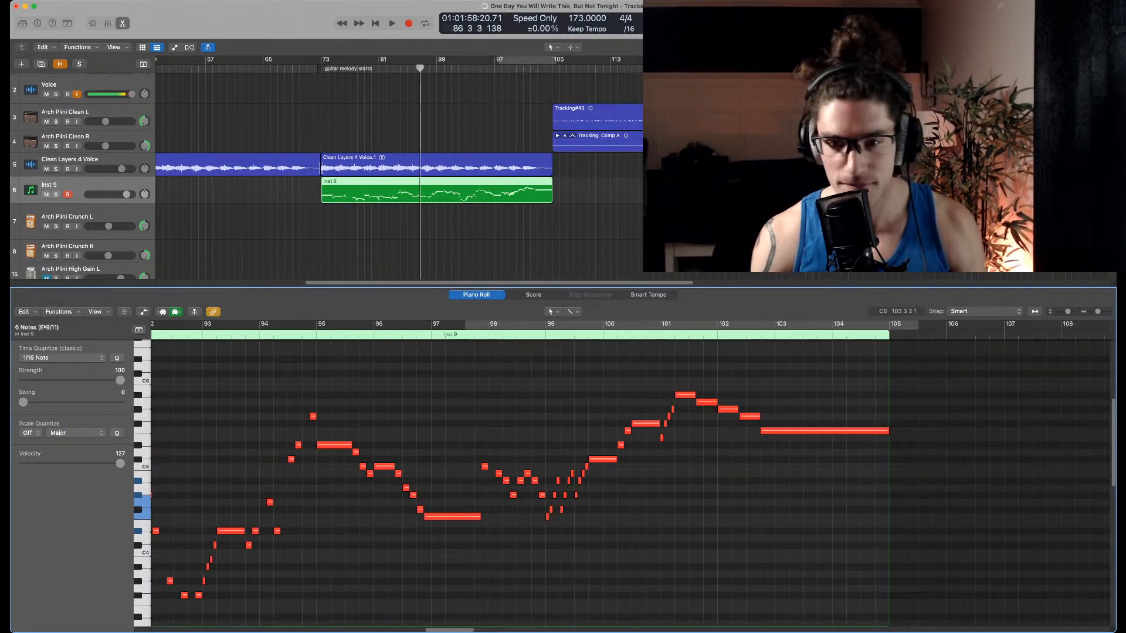
scroll(808, 381, right, 4)
click(595, 335)
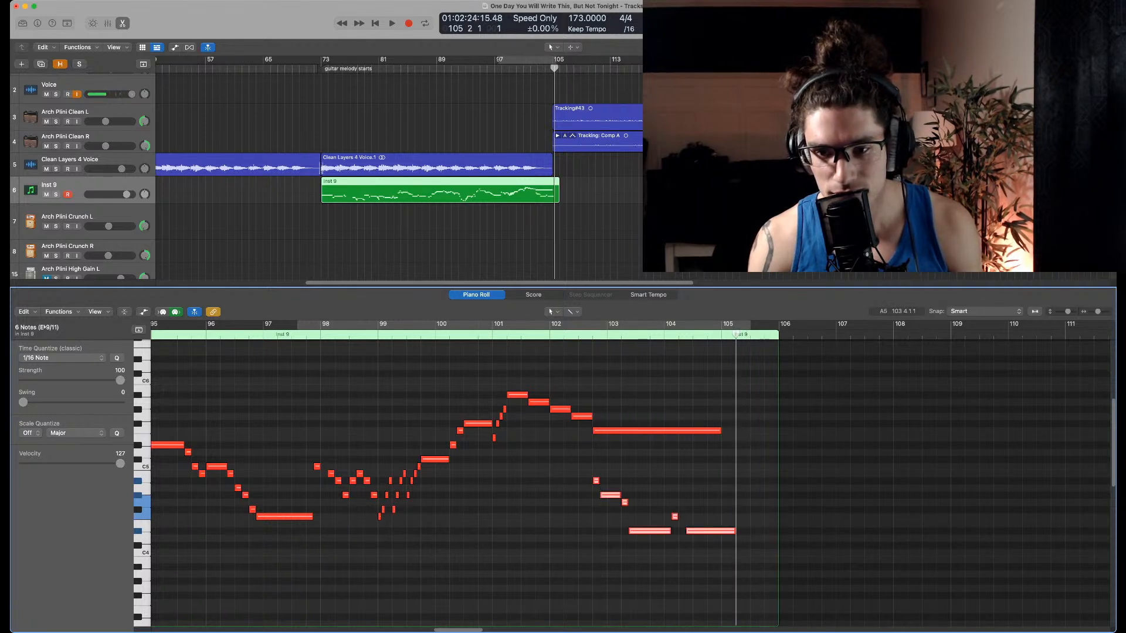
Move the six pasted notes to start around the middle of bar 103 and delete the last two of them
click(652, 431)
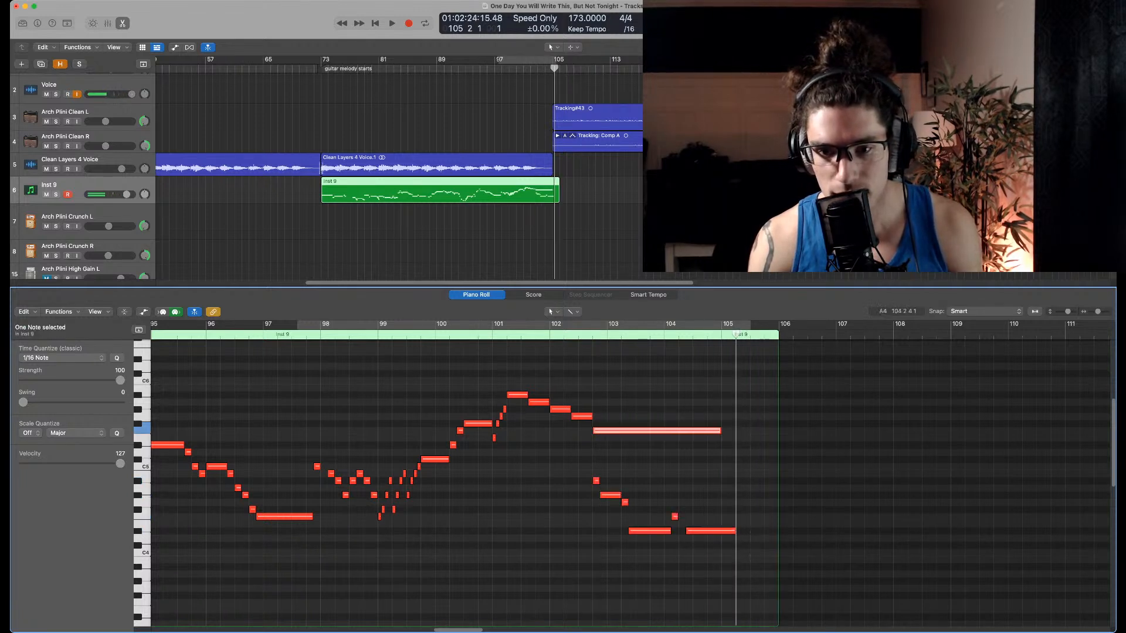
drag(708, 474, 584, 598)
drag(596, 481, 646, 481)
click(787, 488)
drag(726, 490, 756, 546)
key(Delete)
Trim the held F5 to meet the four remaining pasted notes and raise those notes an octave, replaying the ending from bar 100
drag(720, 431, 751, 560)
key(alt+shift+Up)
key(space)
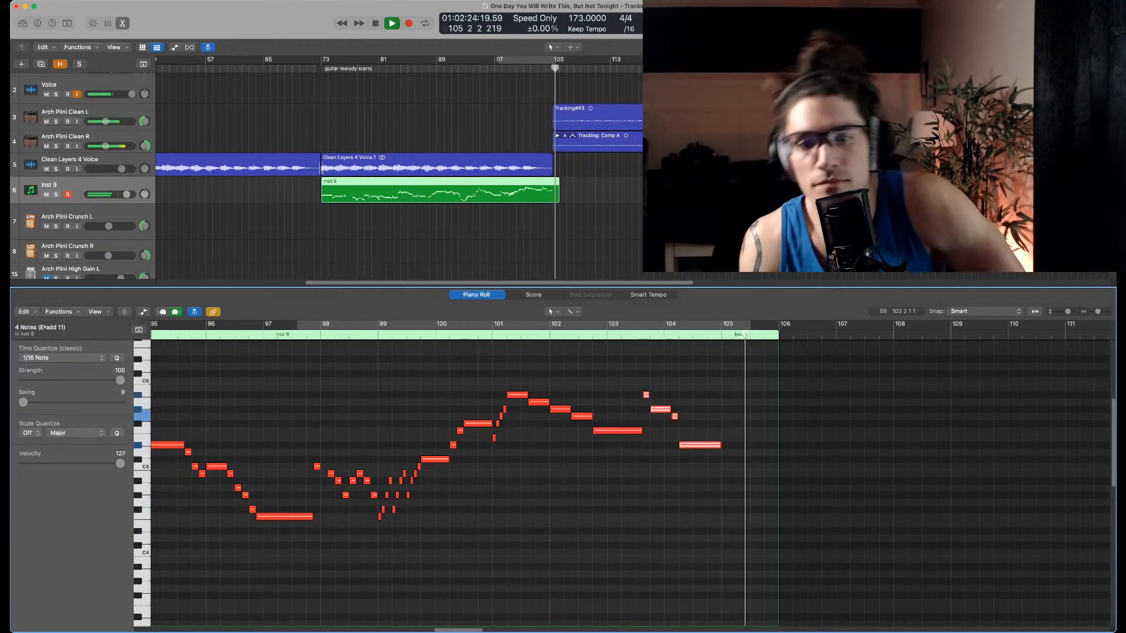
key(space)
click(463, 334)
key(space)
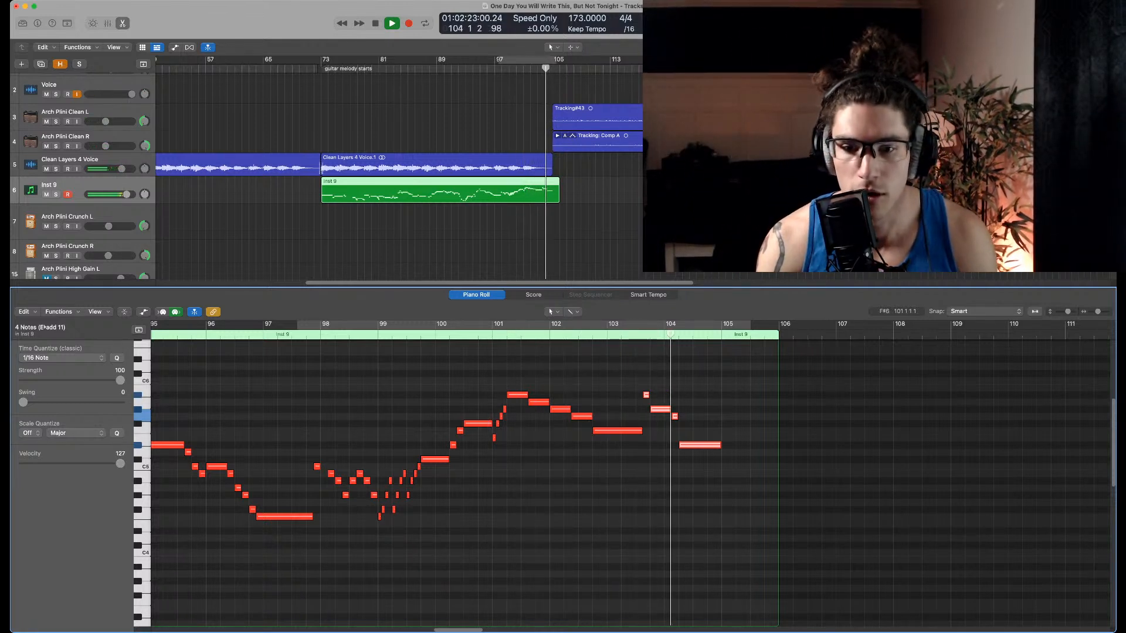
key(space)
Shorten the held F5 to end at beat 3 of bar 103 and shift the four notes after it earlier to close the gap
key(super+Right)
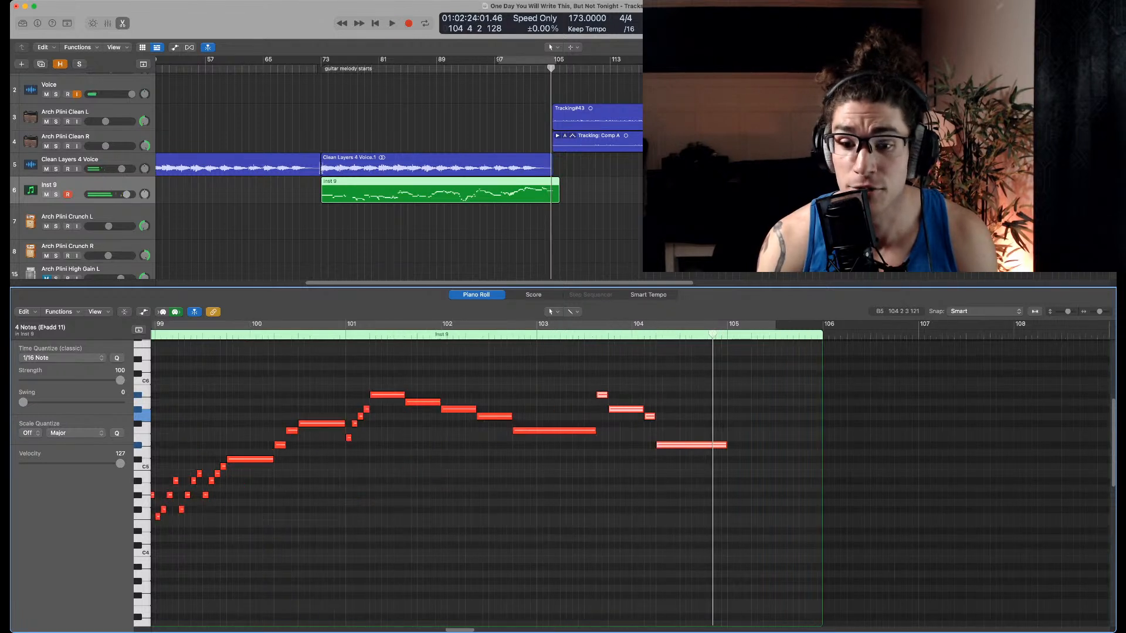
drag(594, 431, 584, 431)
drag(598, 375, 730, 483)
drag(601, 395, 588, 395)
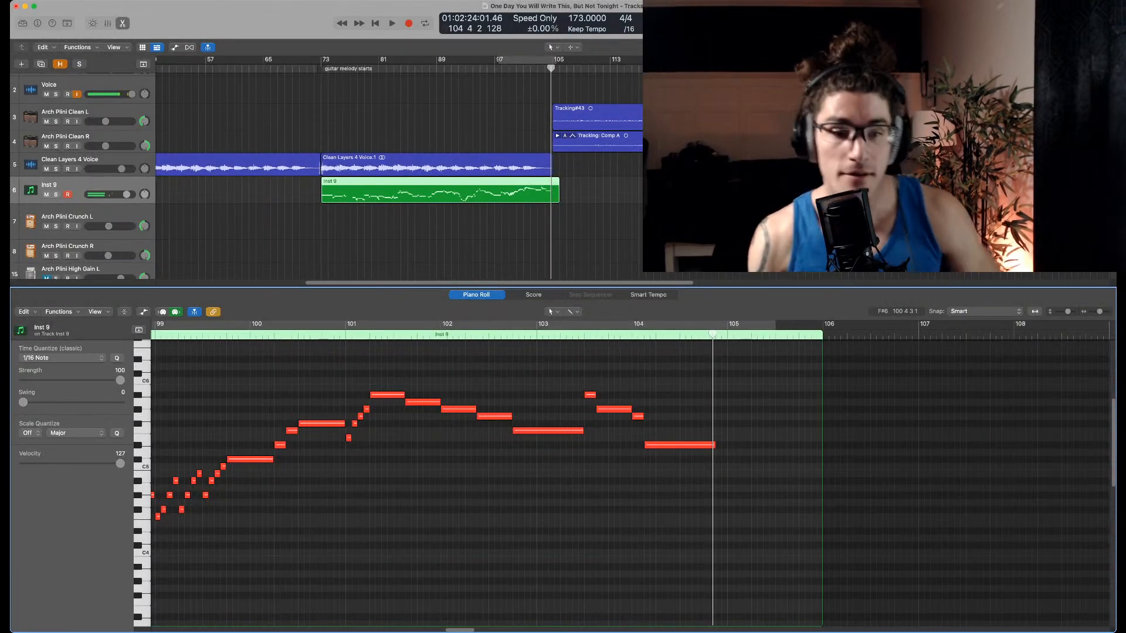
Set a cycle area from about the middle of bar 100 to the middle of bar 106 and replay the new ending
drag(328, 324, 919, 325)
drag(737, 325, 700, 325)
key(space)
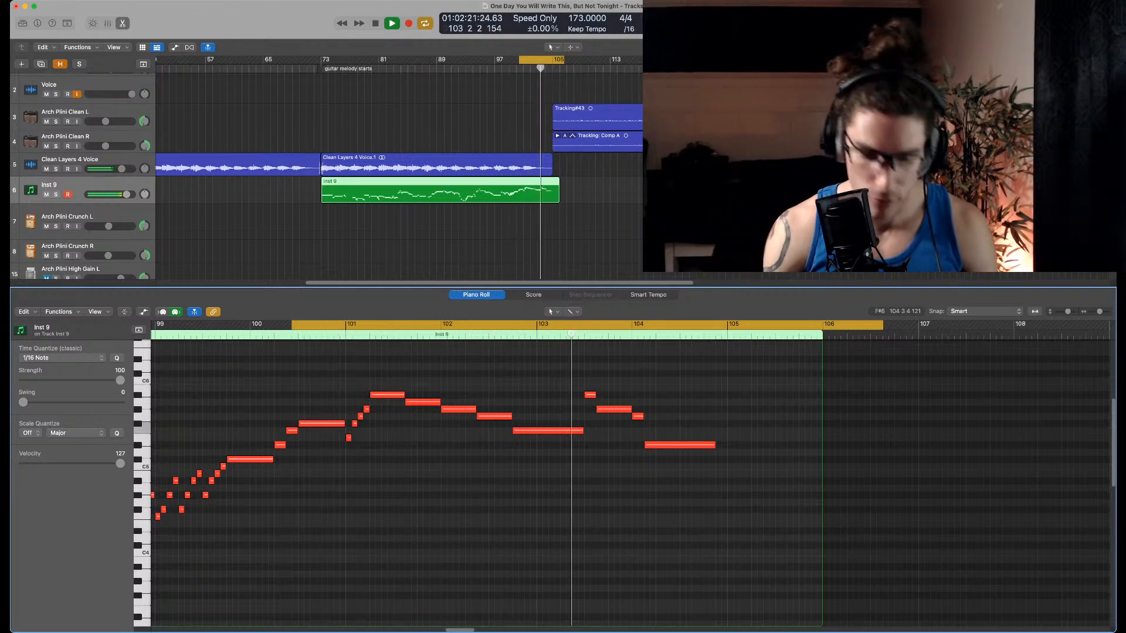
key(space)
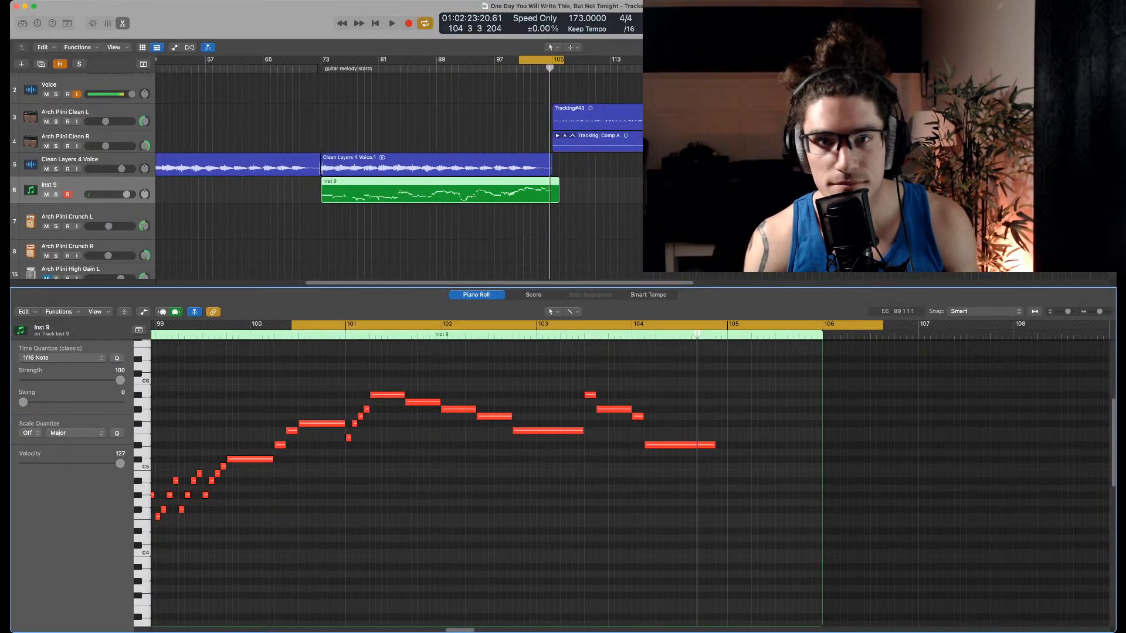
key(super+Tab)
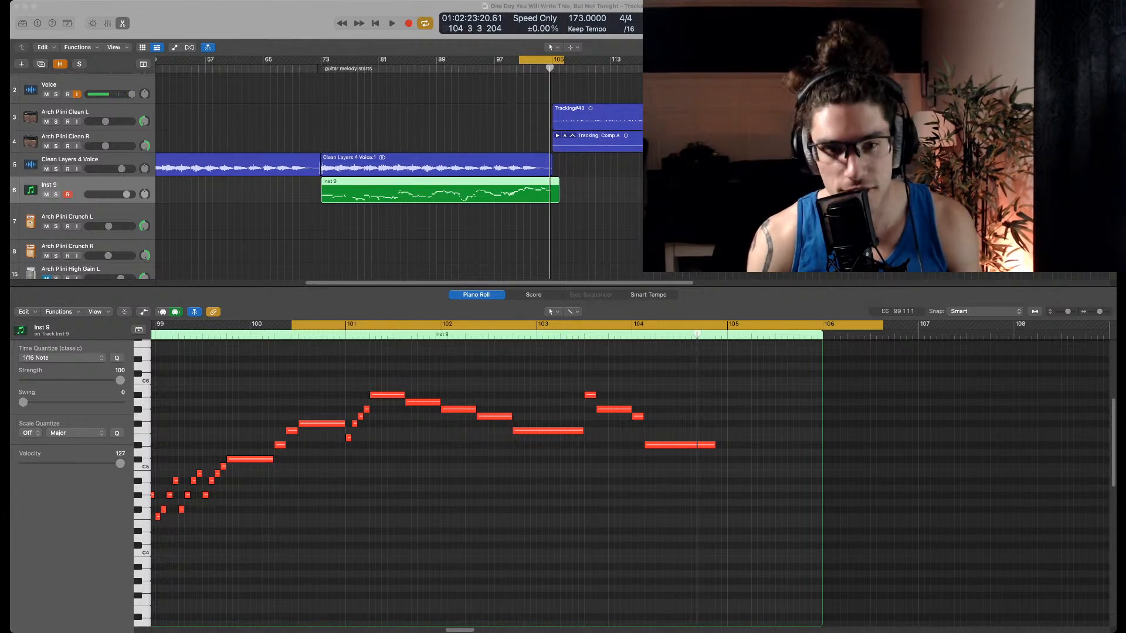
key(super+Tab)
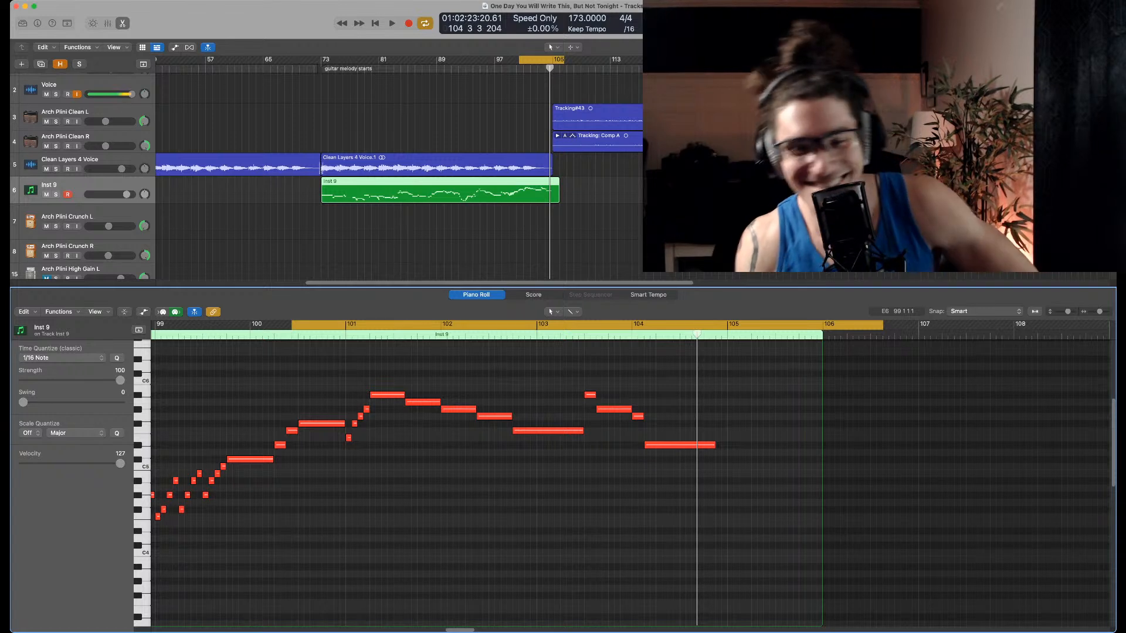
Replay the cycled ending and extend its final D#5 to the start of bar 105
key(space)
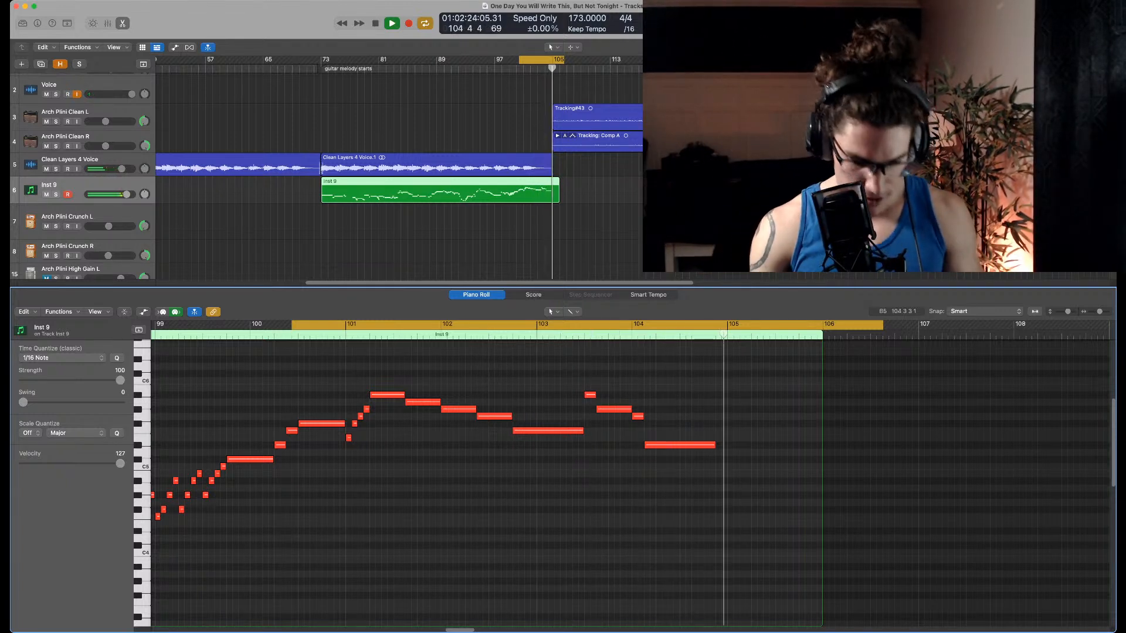
key(space)
click(712, 445)
drag(712, 445, 724, 445)
click(713, 423)
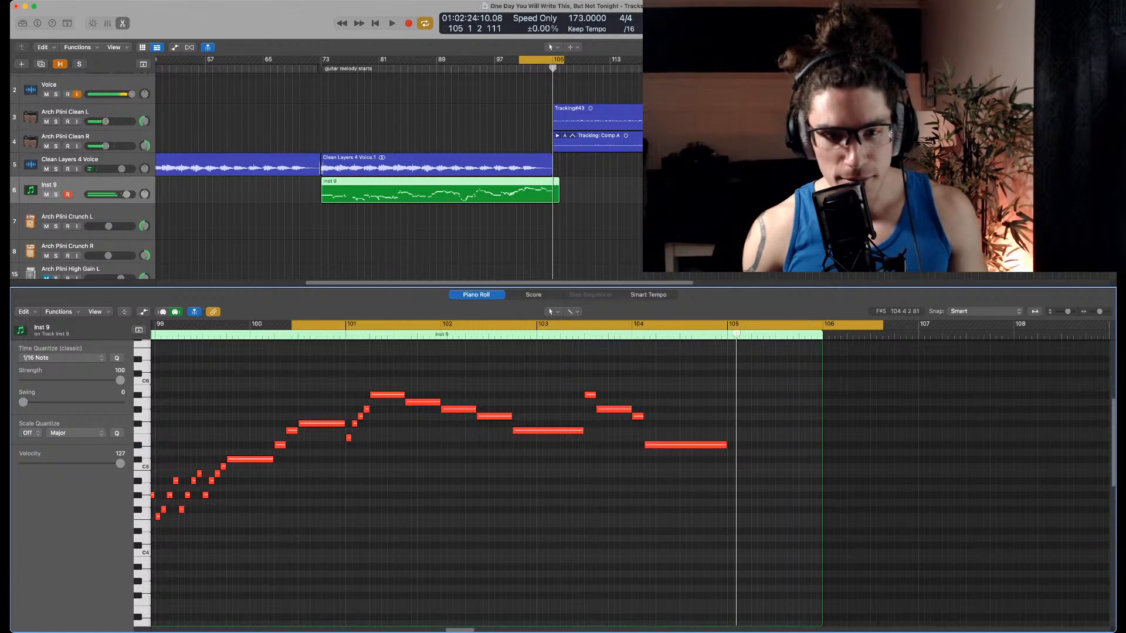
key(super+Tab)
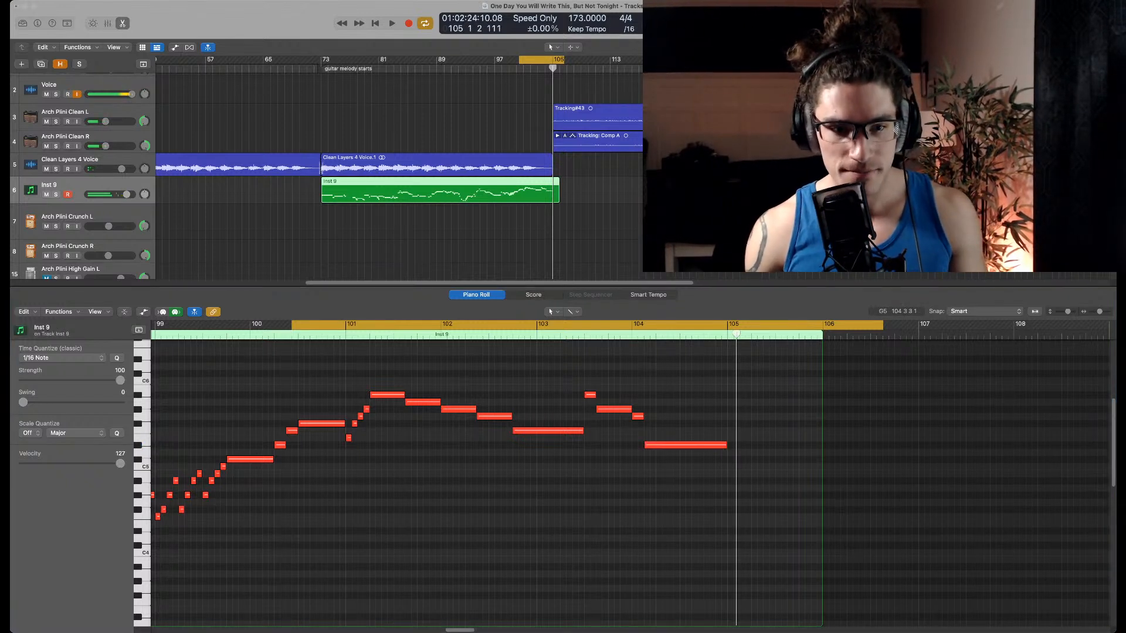
key(super+Tab)
Replay the cycled ending up to the start of bar 103
key(super+Right)
scroll(375, 353, left, 1)
key(space)
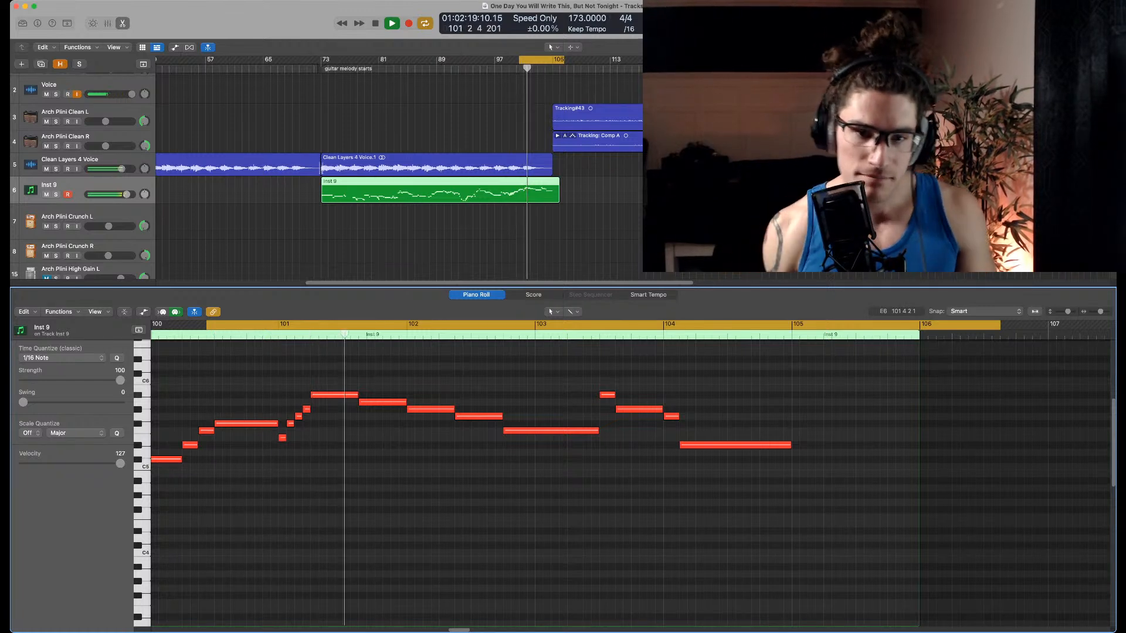
key(space)
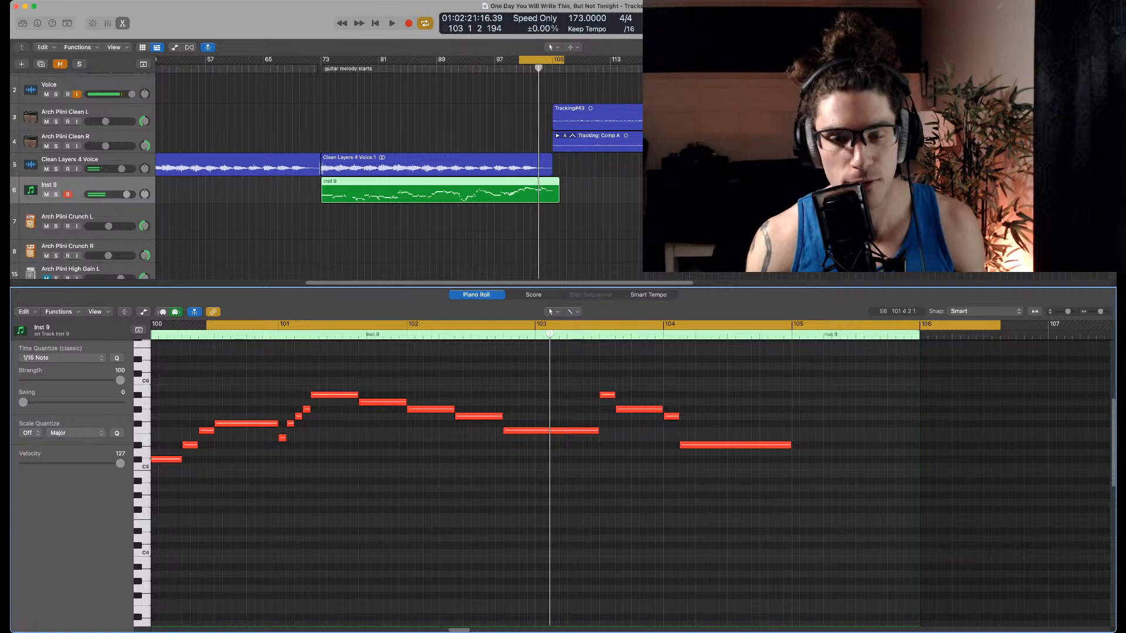
Open the Drum MIDI Mapping region and examine its kick and snare pattern while playing bars 100 and 101
scroll(387, 176, down, 8)
click(387, 173)
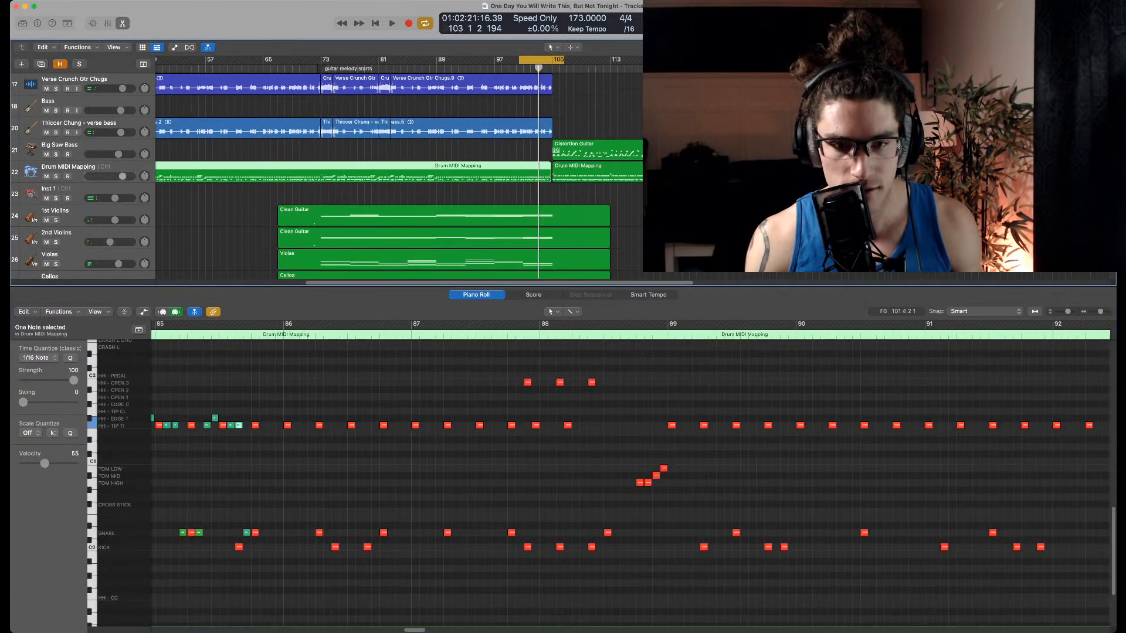
key(space)
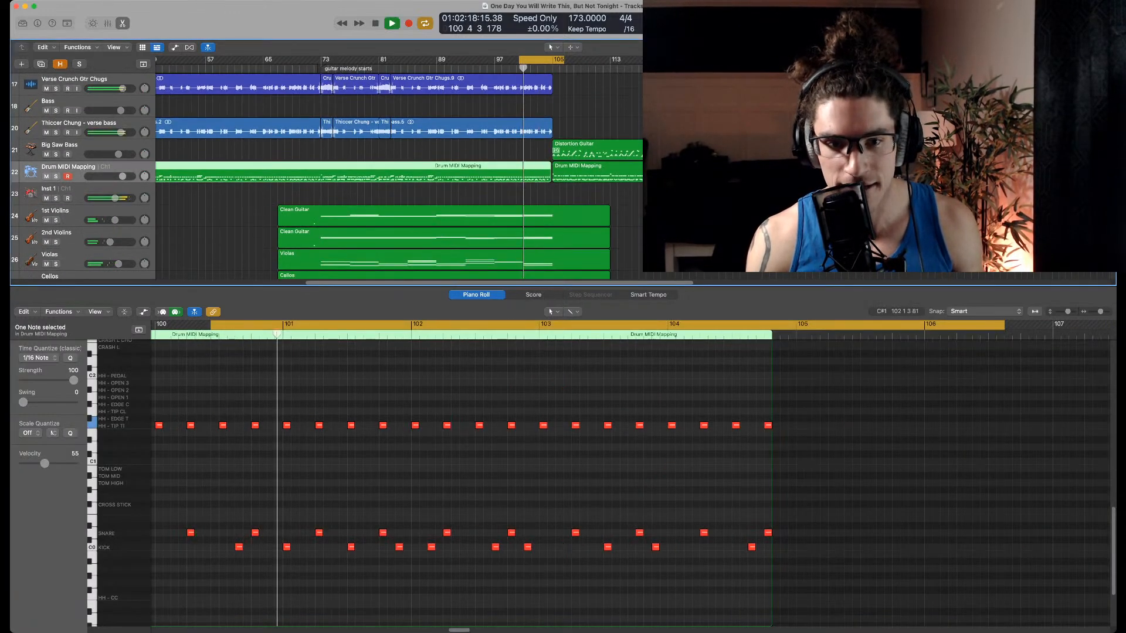
key(space)
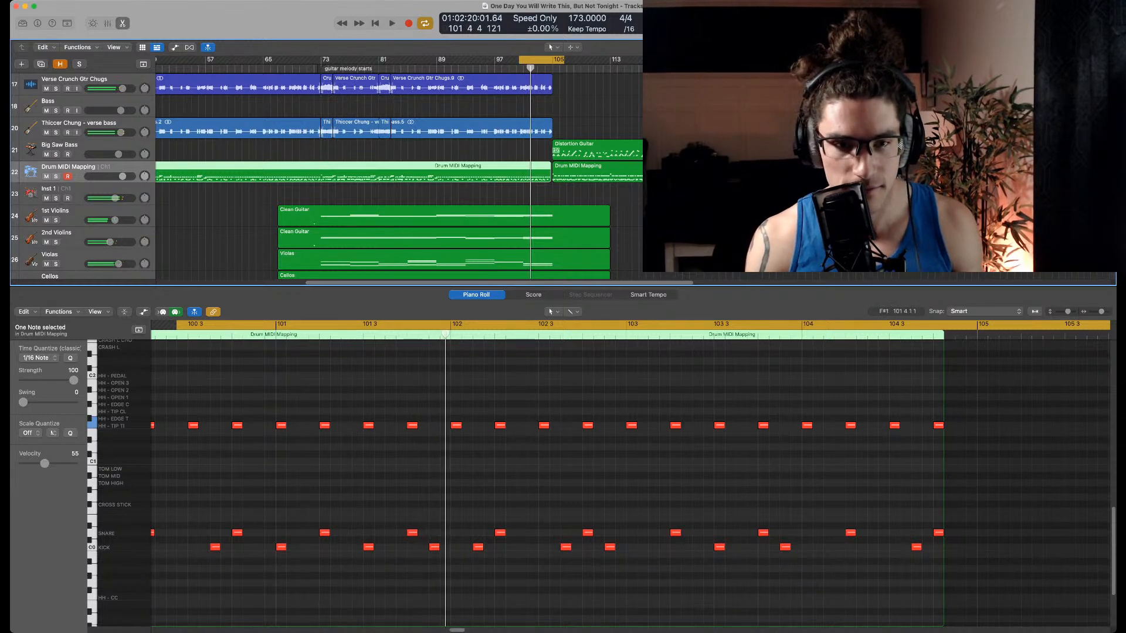
scroll(409, 411, down, 2)
drag(406, 395, 436, 404)
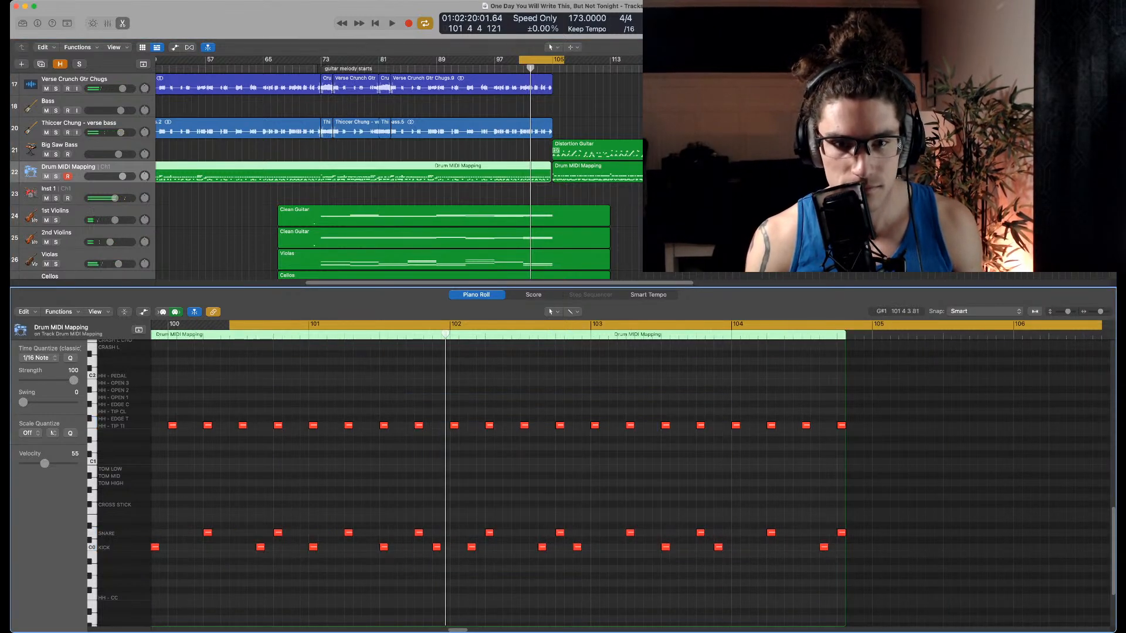
key(space)
key(super+Right)
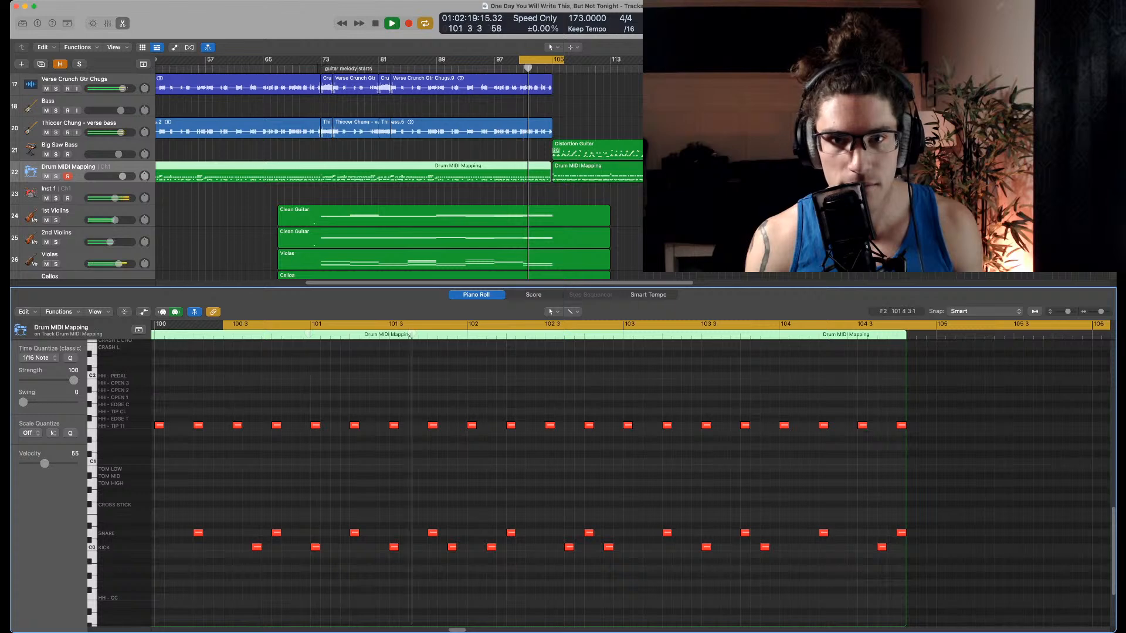
key(space)
Copy the last nine notes of the Inst 9 melody and place the playhead at their start, 101 2 1
scroll(381, 176, up, 5)
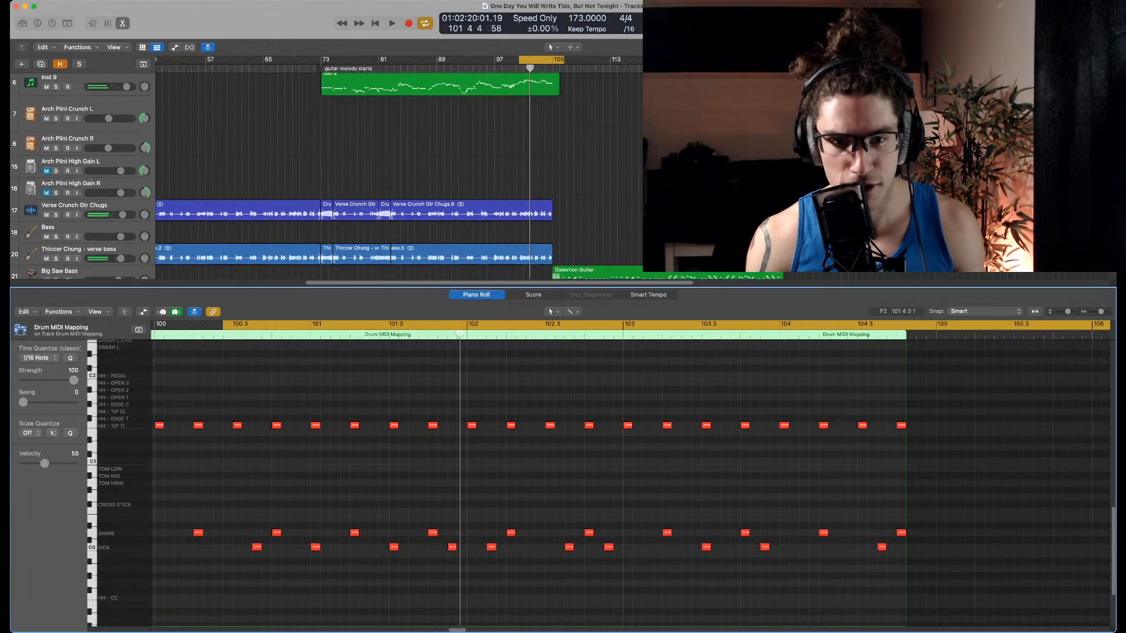
scroll(381, 176, up, 2)
click(440, 100)
scroll(444, 404, up, 5)
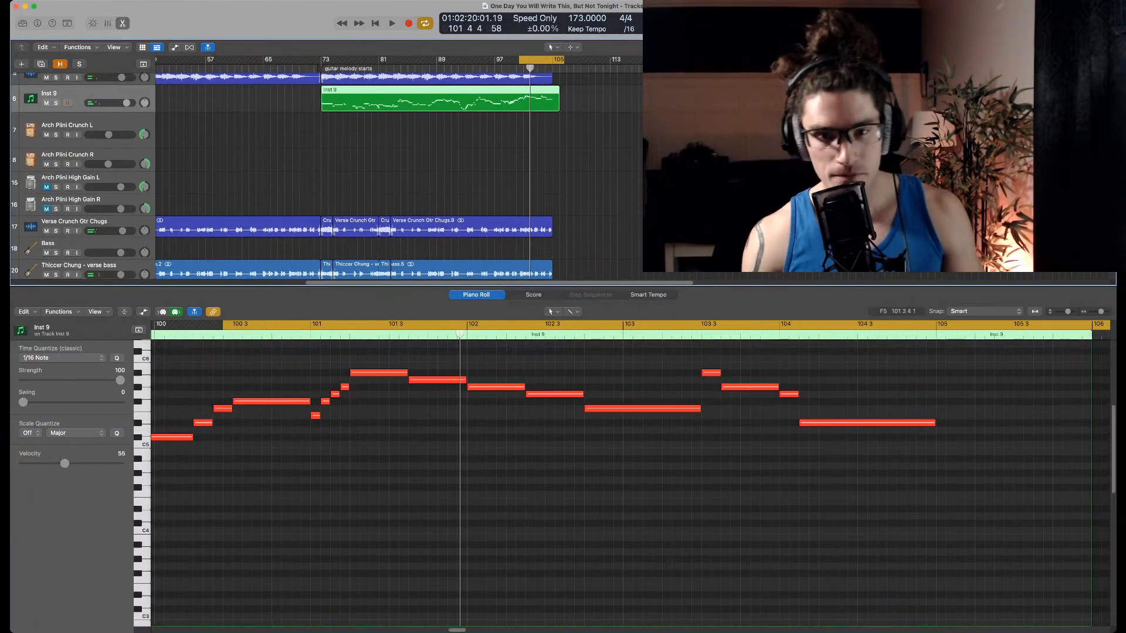
drag(445, 405, 385, 366)
key(super+a)
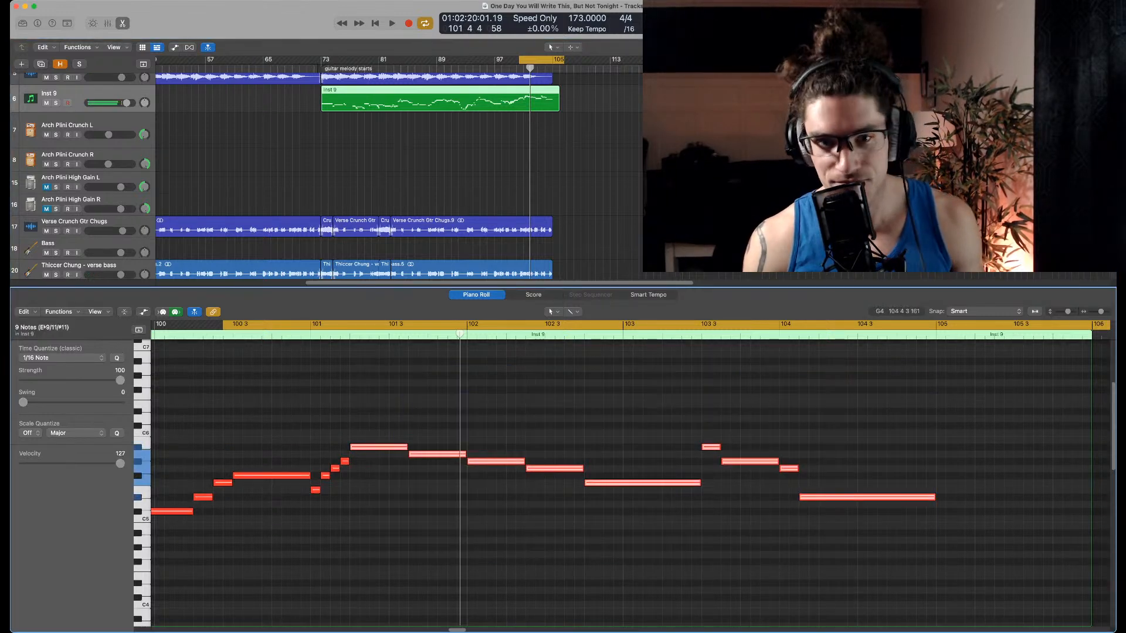
click(350, 327)
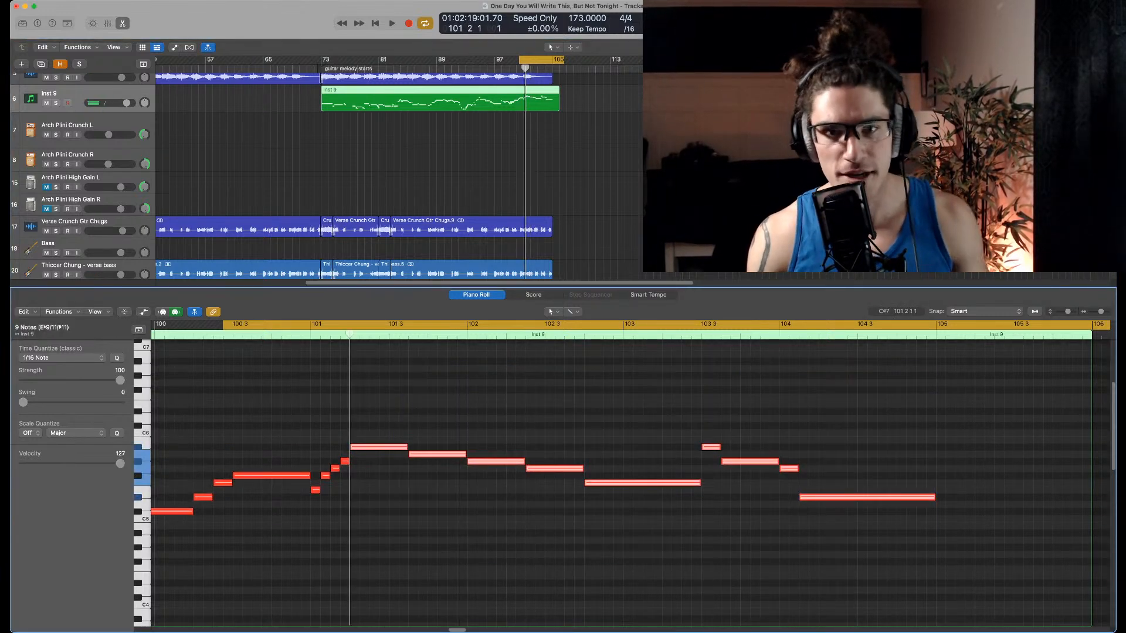
Paste the copied melody notes into the Drum MIDI Mapping region at 101 2 1
scroll(375, 182, down, 6)
scroll(375, 182, down, 1)
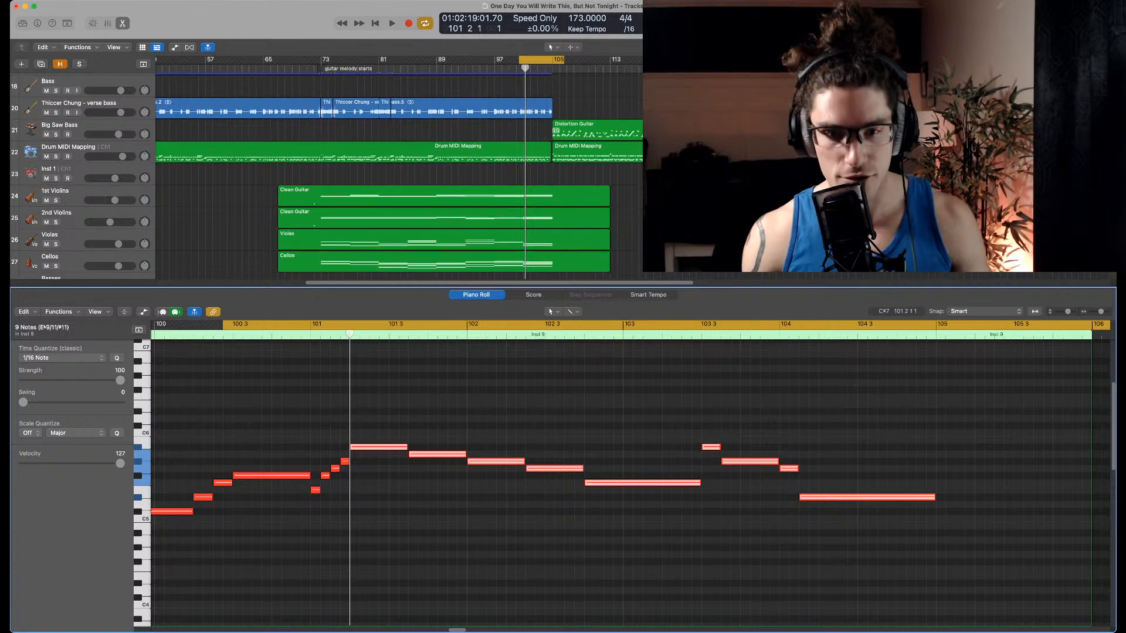
click(469, 152)
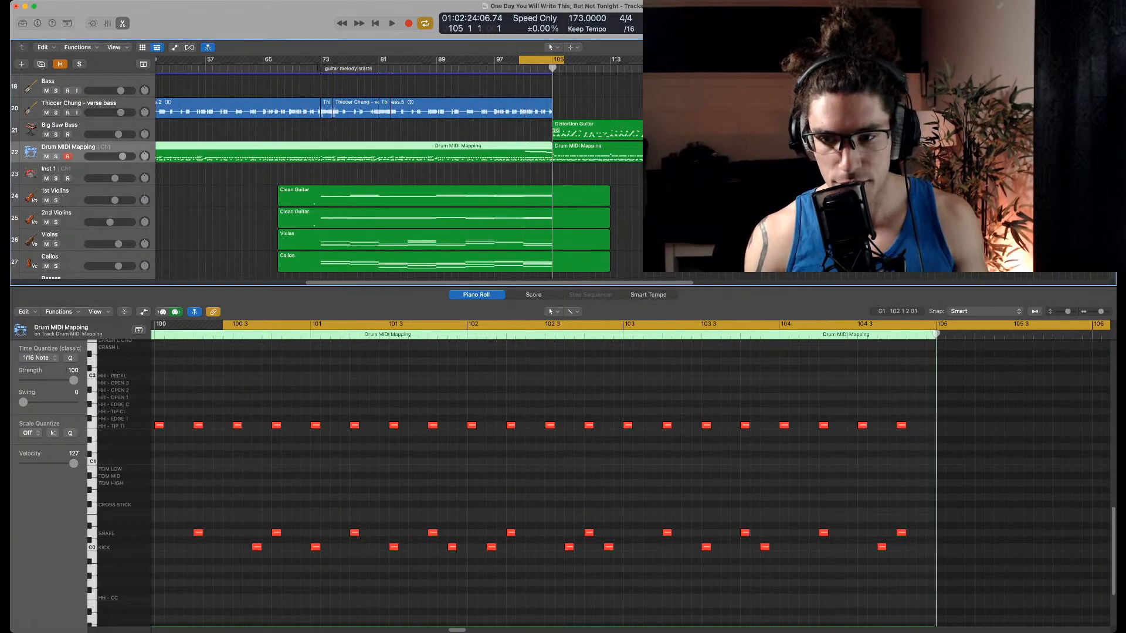
scroll(634, 480, up, 10)
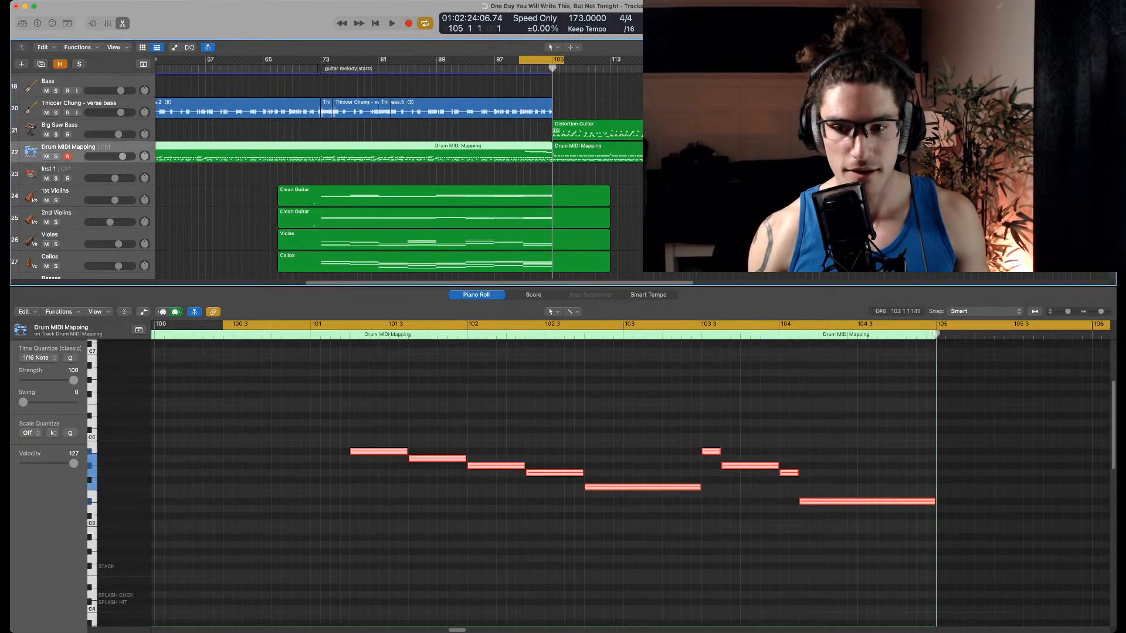
Transpose the nine pasted notes down three octaves so they sit just above the hi-hat lanes
drag(361, 392, 889, 541)
key(alt+shift+Down)
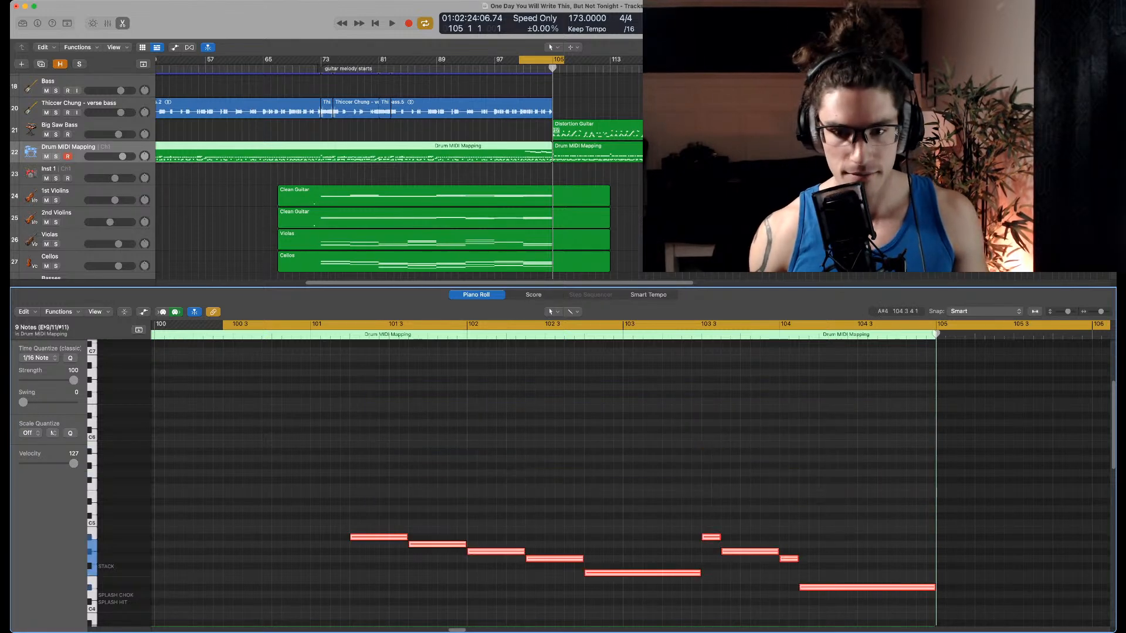
scroll(633, 481, down, 6)
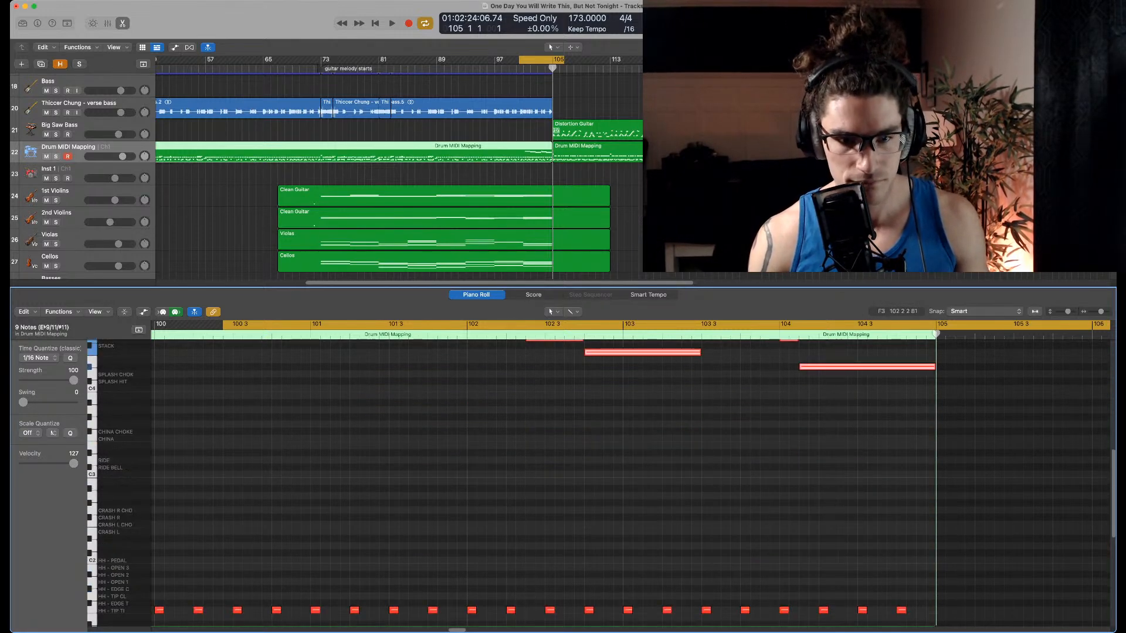
key(alt+shift+Down)
key(alt+shift+Down)
scroll(493, 438, down, 3)
Play the cycled ending to compare the drum pattern with the rhythm of the pasted melody notes
key(space)
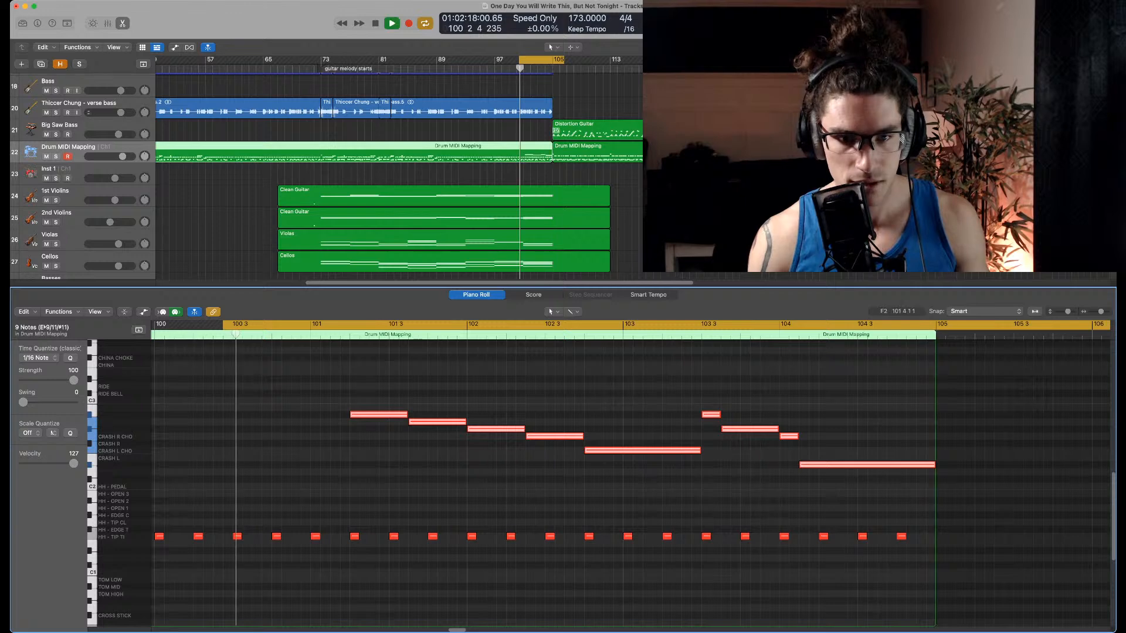
scroll(427, 464, down, 4)
click(427, 443)
scroll(422, 444, up, 3)
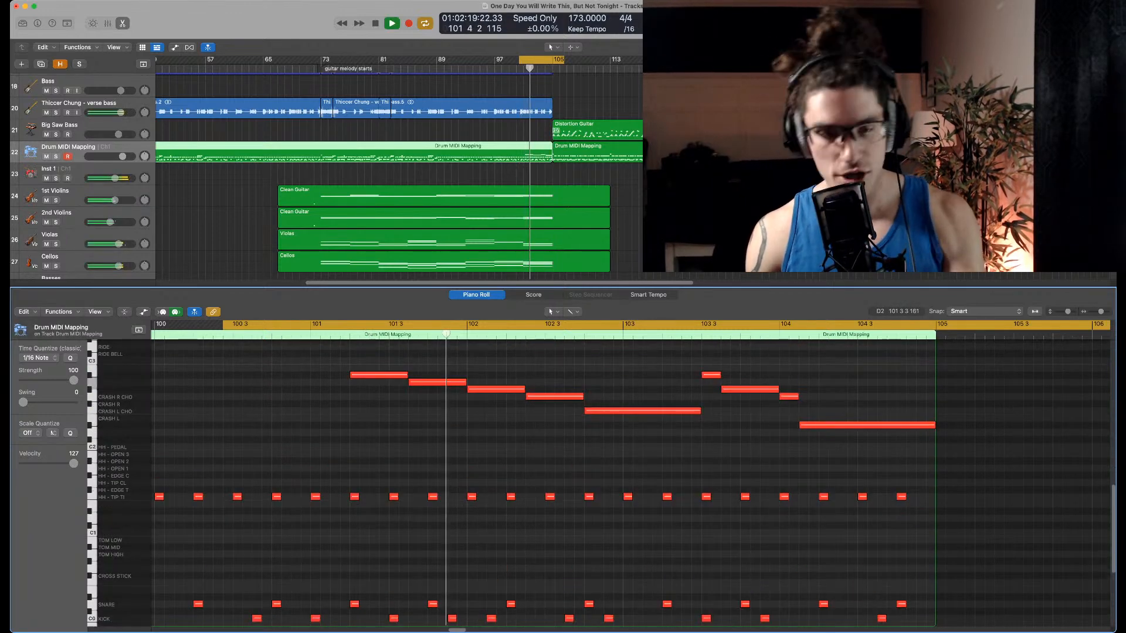
key(space)
Delete the hi-hat and kick at 101 3 1 and shift the following hi-hat, snare and kick an eighth note earlier
scroll(403, 434, down, 1)
drag(403, 428, 393, 613)
scroll(404, 545, down, 1)
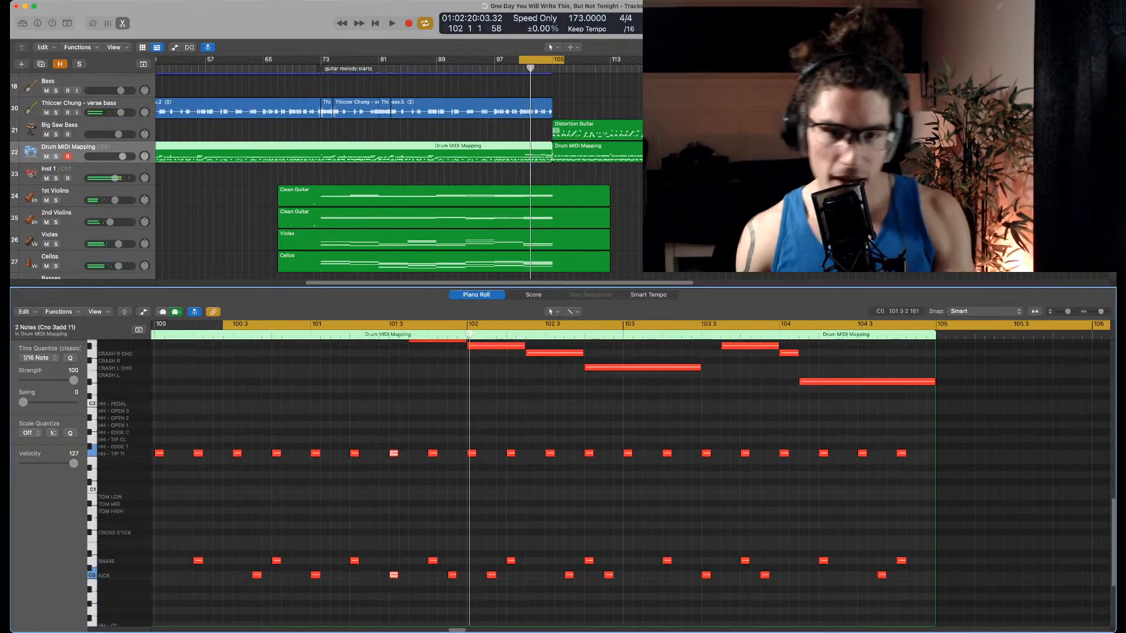
scroll(405, 546, up, 1)
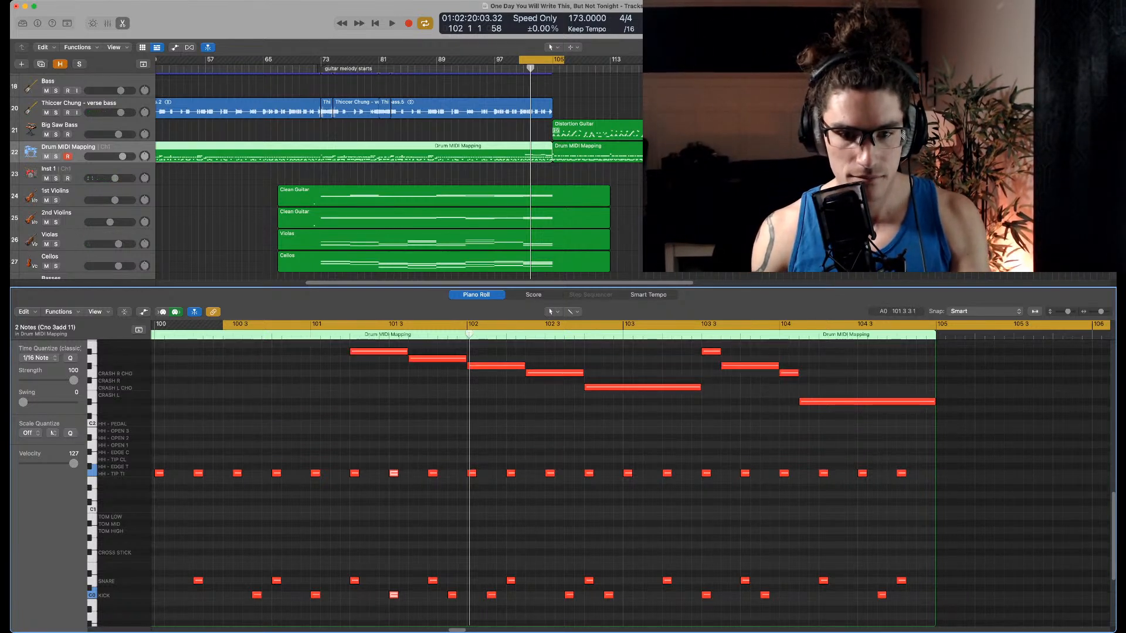
drag(414, 443, 433, 595)
Deselect the drum notes and replay the cycled ending to check the shifted hits in bar 101
key(space)
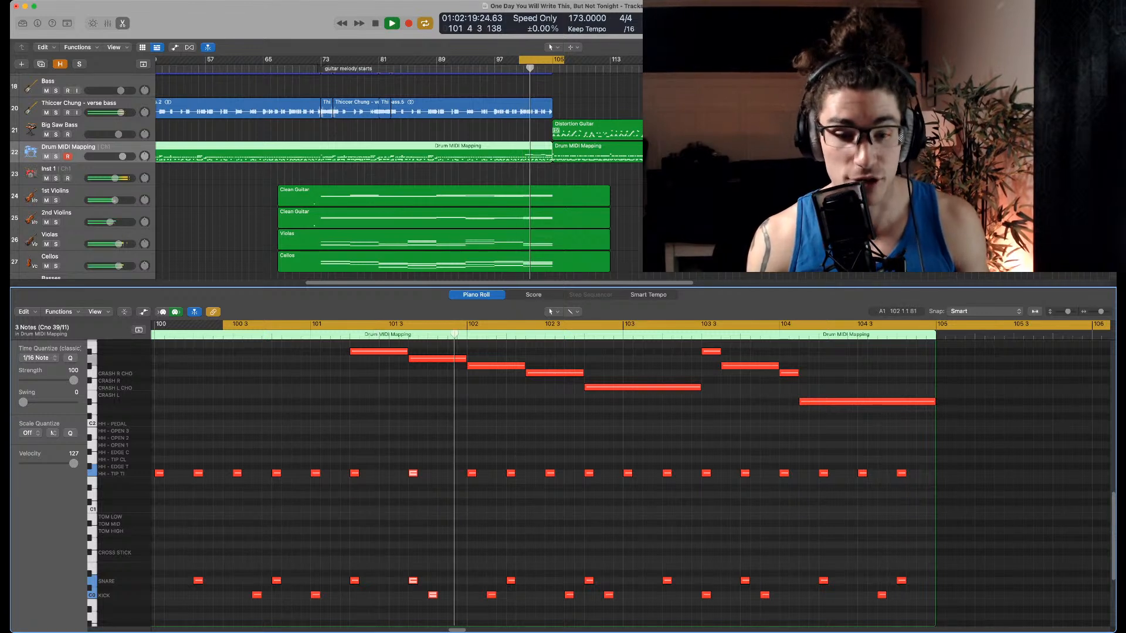
key(space)
key(super+shift+a)
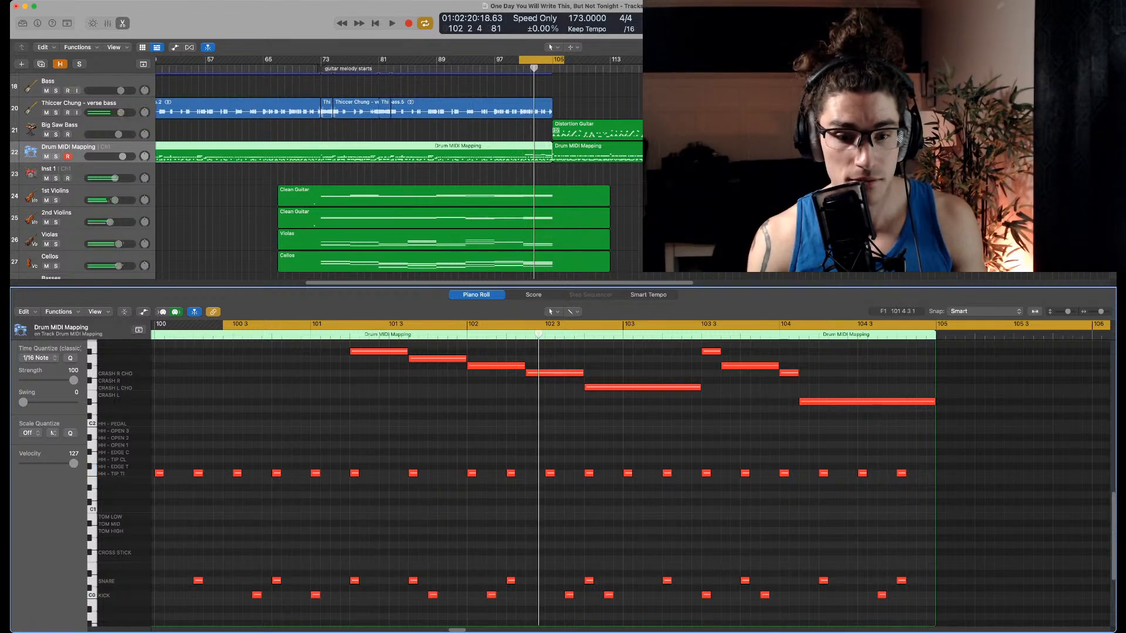
key(space)
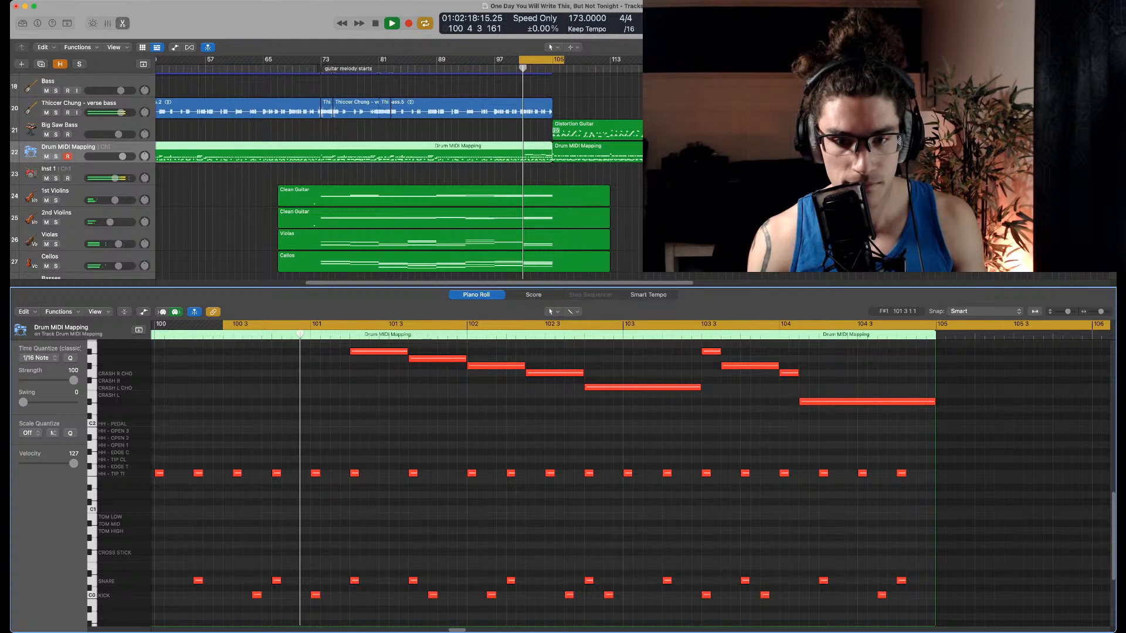
key(space)
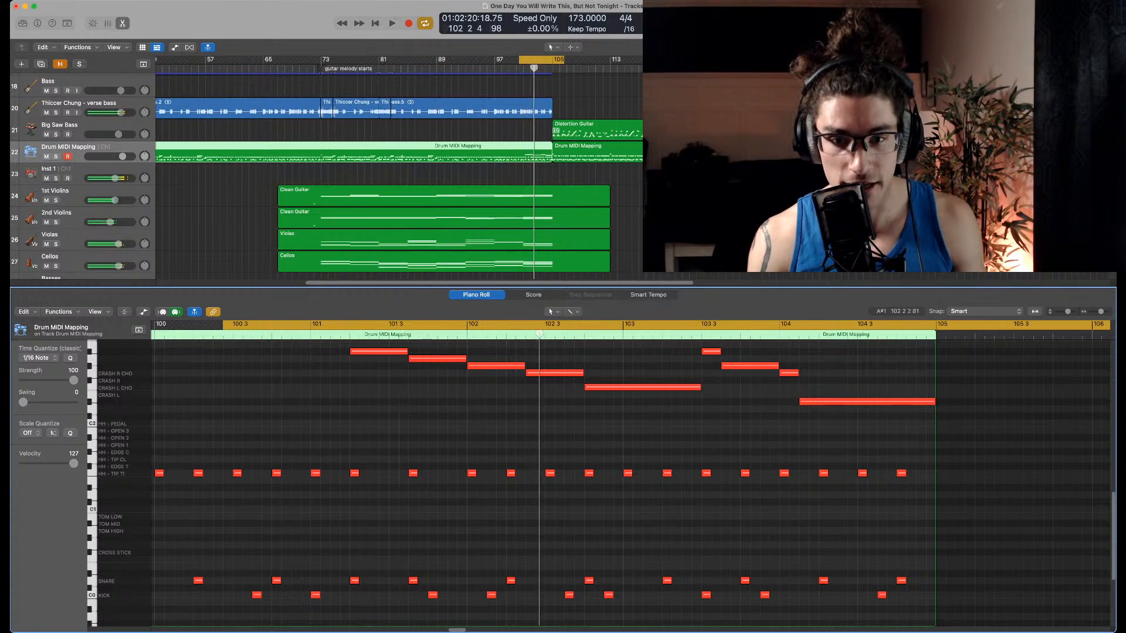
Move the kick, snare and hi-hat around 102 2 1 one beat later and delete the snare at 102 3 1
drag(484, 441, 528, 619)
drag(510, 447, 549, 446)
click(555, 475)
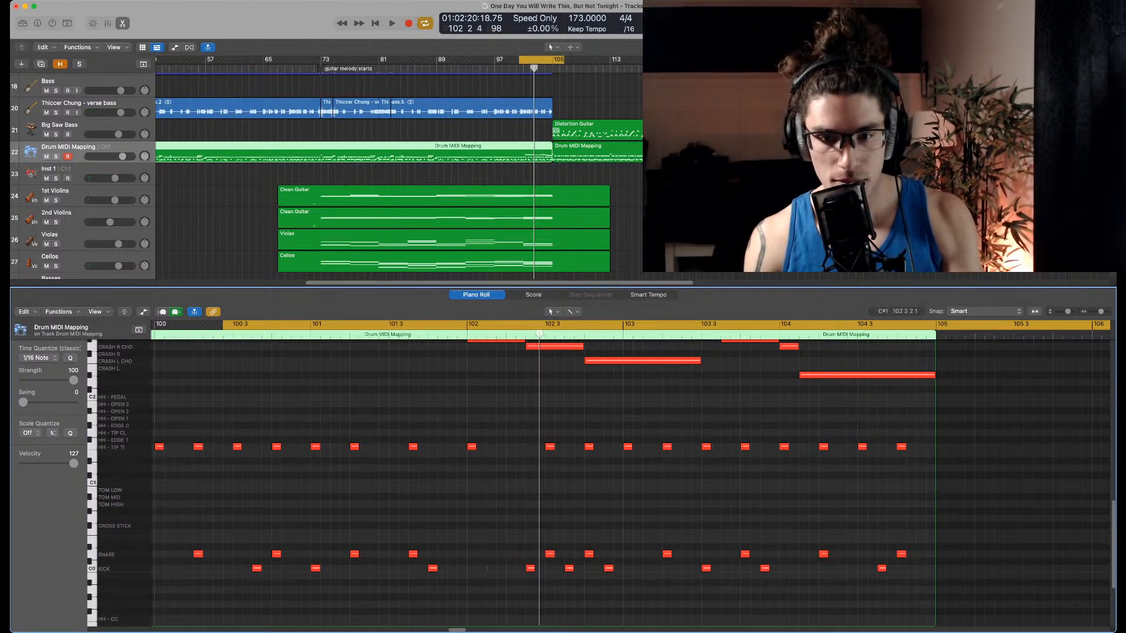
click(553, 447)
click(549, 554)
key(Delete)
Replay the cycled ending into bar 102 to check the thinned-out drum hits
scroll(523, 444, up, 3)
key(space)
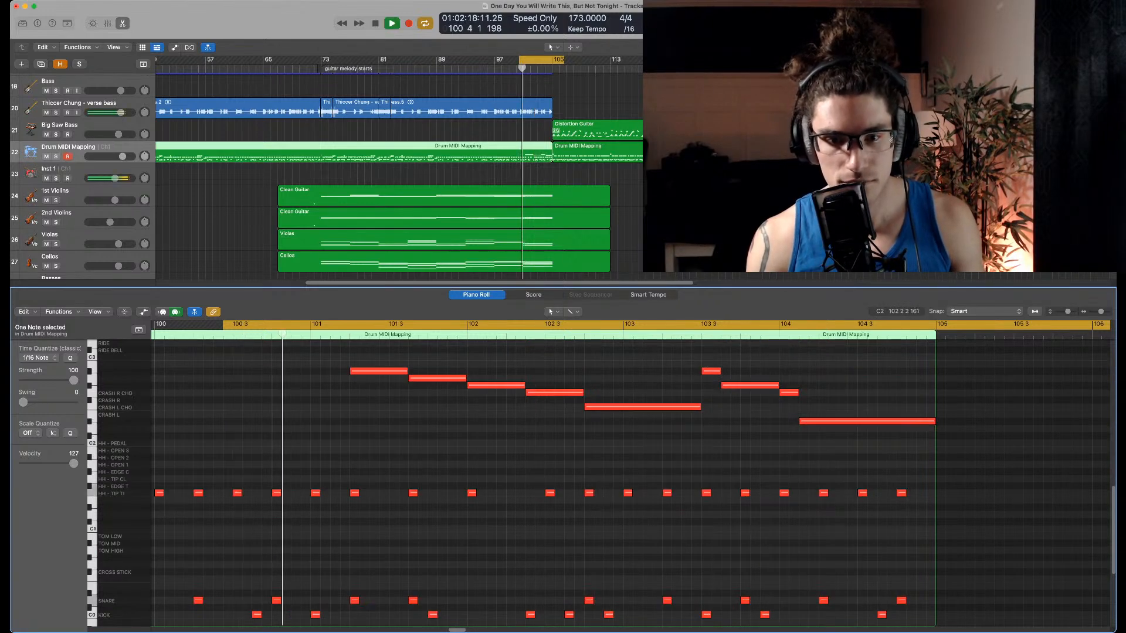
scroll(544, 481, down, 1)
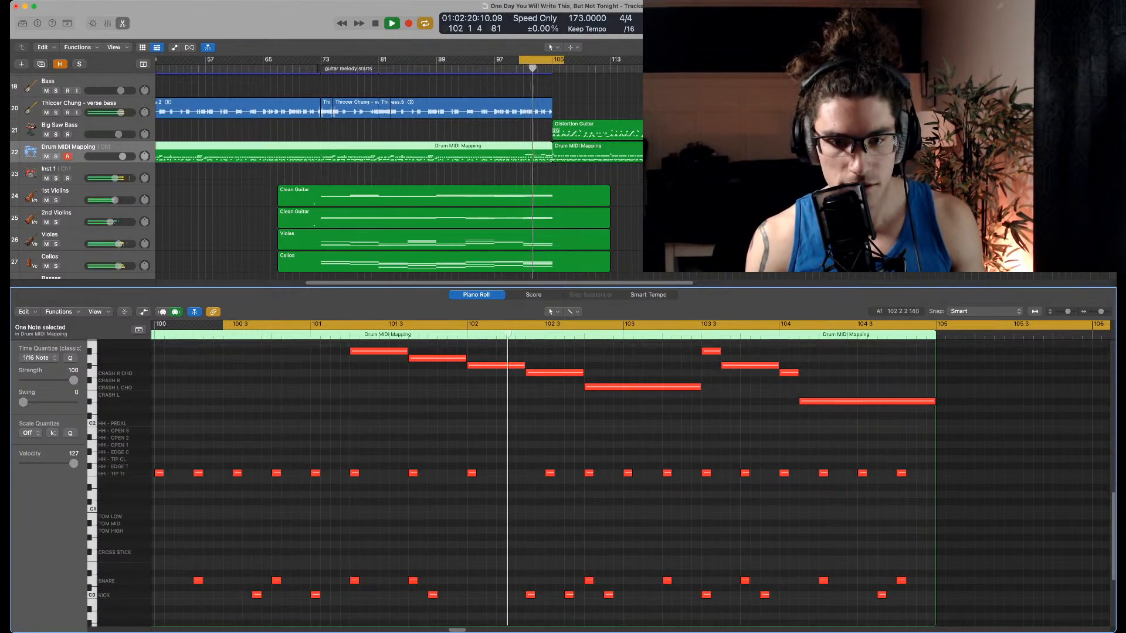
key(space)
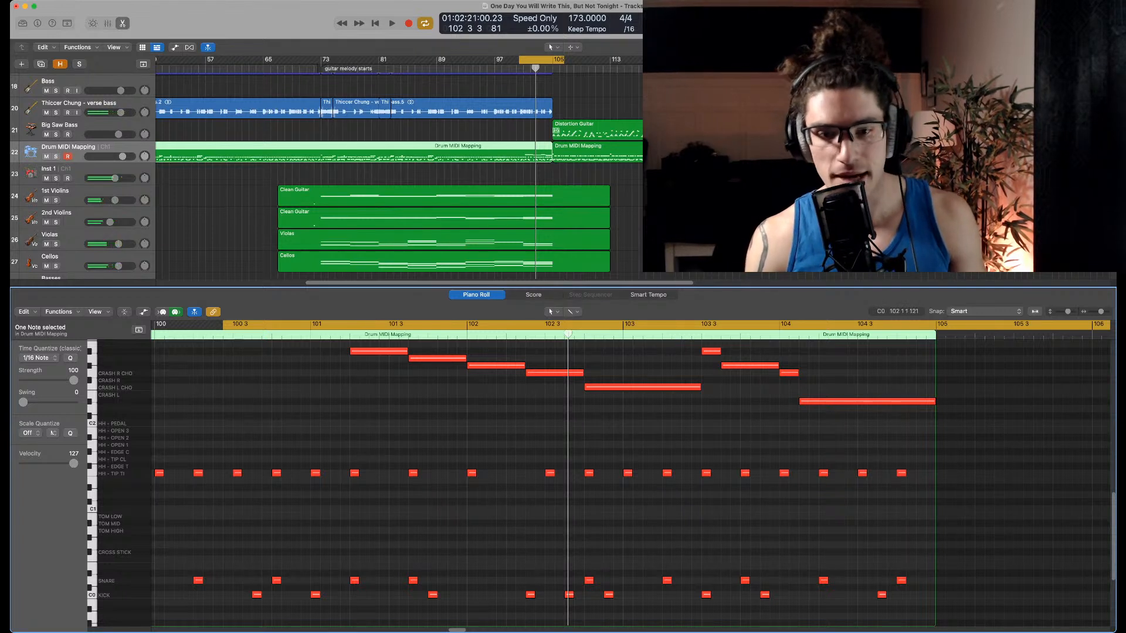
Add a kick at 102 1 3 and a snare at 102 2 1
click(481, 594)
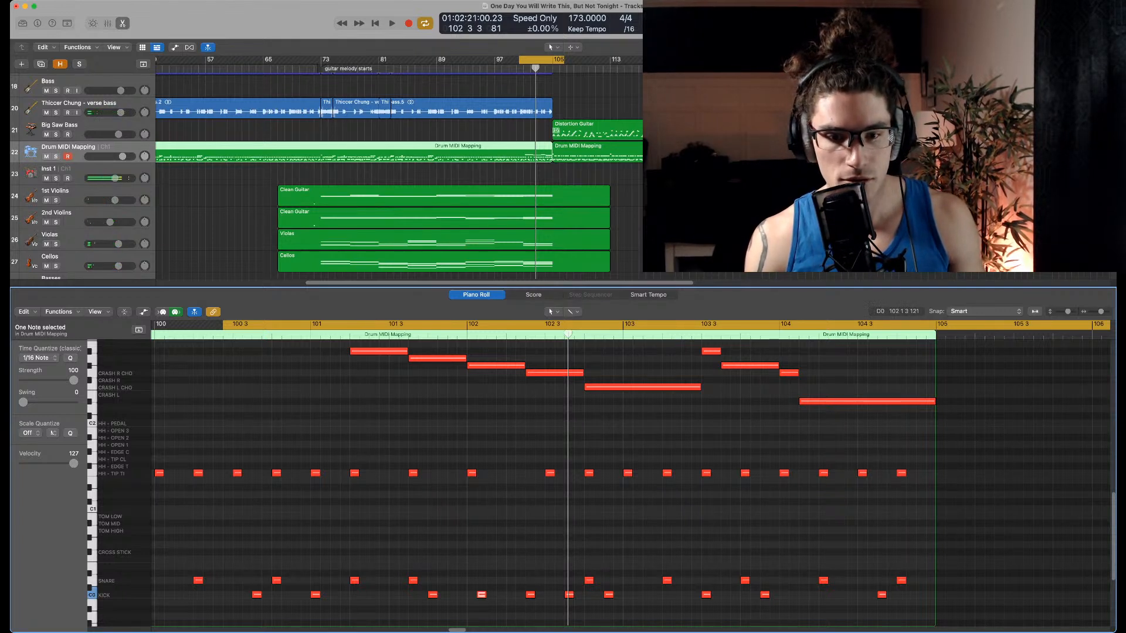
super+click(491, 581)
drag(495, 550, 511, 581)
click(502, 564)
Move the hi-hats at 101 2 1, 101 3 3 and 102 1 1 up to the HH - OPEN 2 lane
drag(413, 473, 413, 452)
click(550, 481)
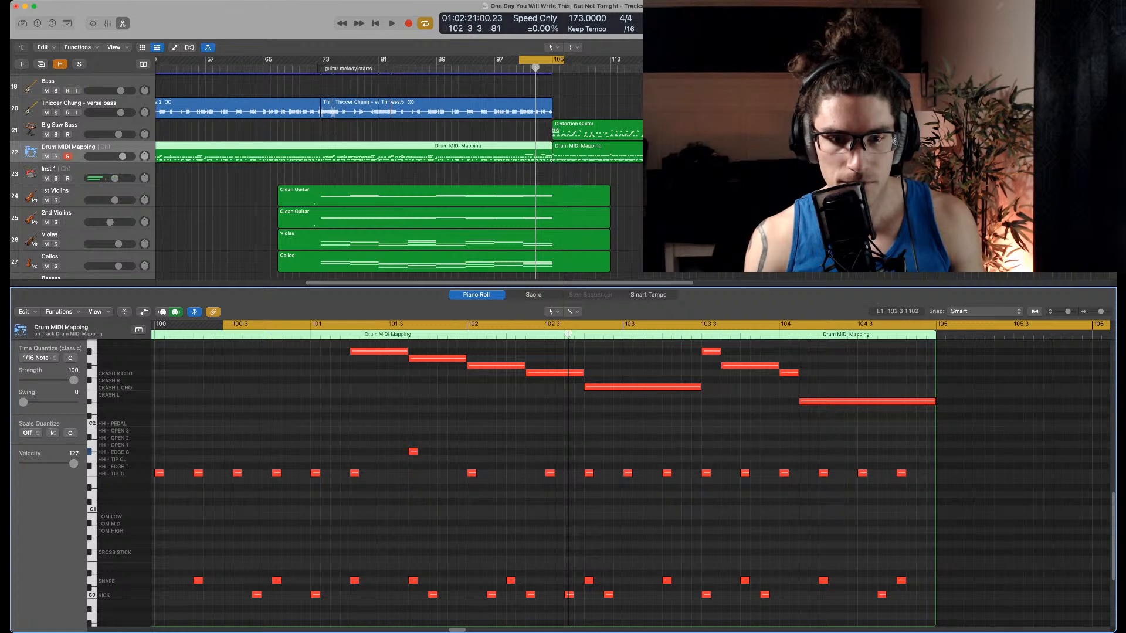
drag(471, 473, 472, 452)
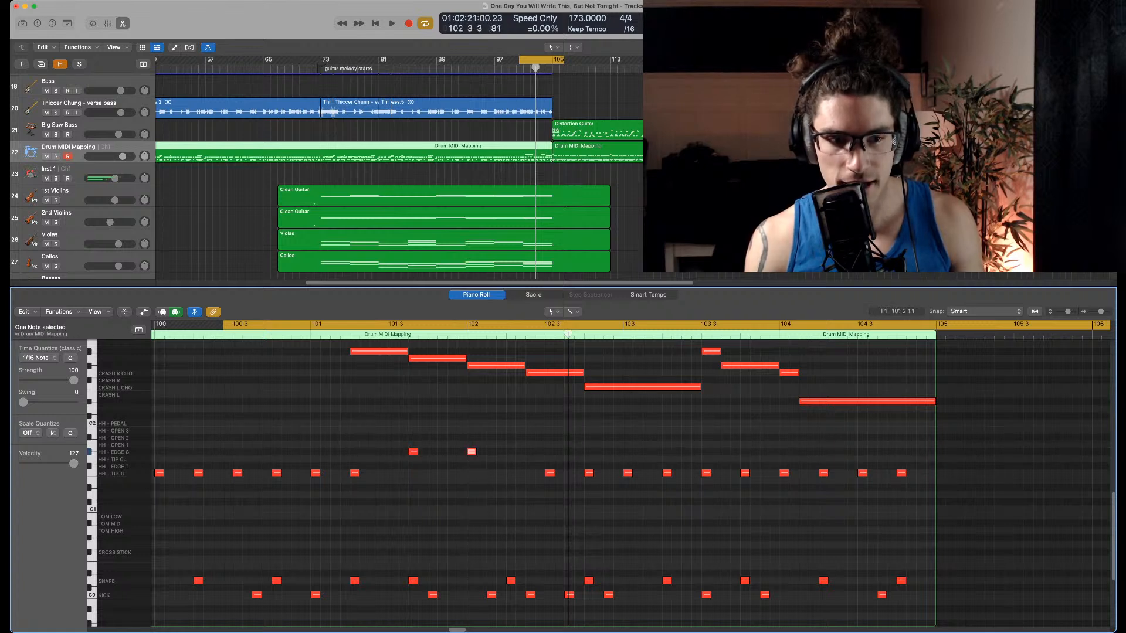
click(354, 473)
drag(354, 472, 464, 463)
drag(355, 452, 355, 437)
Raise the ten hi-hats from 102 3 1 through bar 104 to the HH - OPEN 2 lane
drag(519, 465, 957, 497)
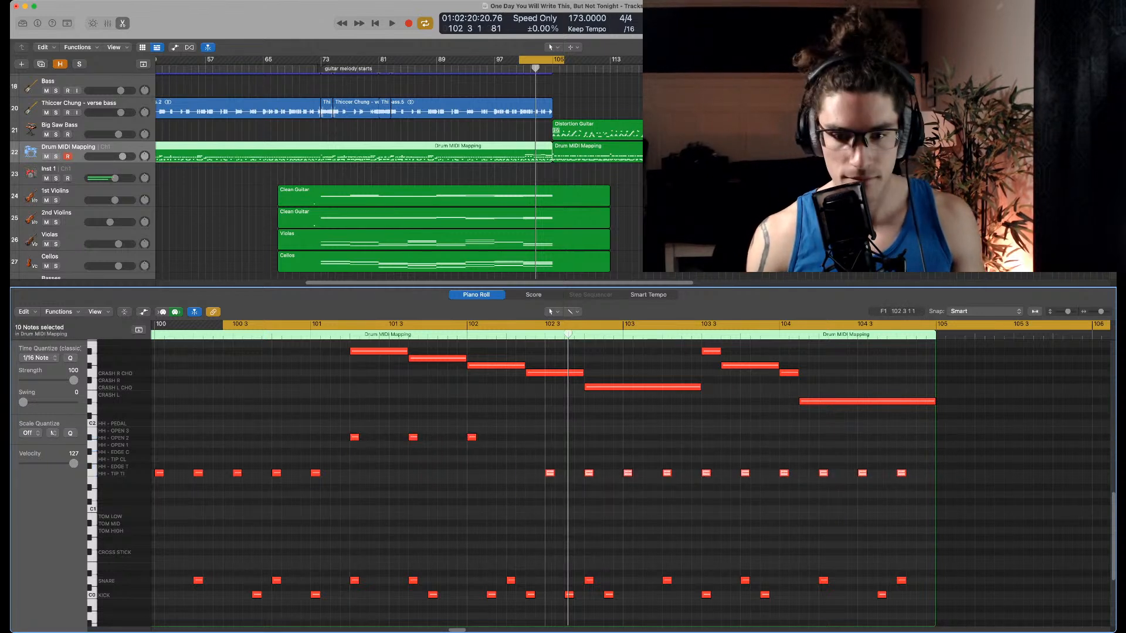
click(550, 466)
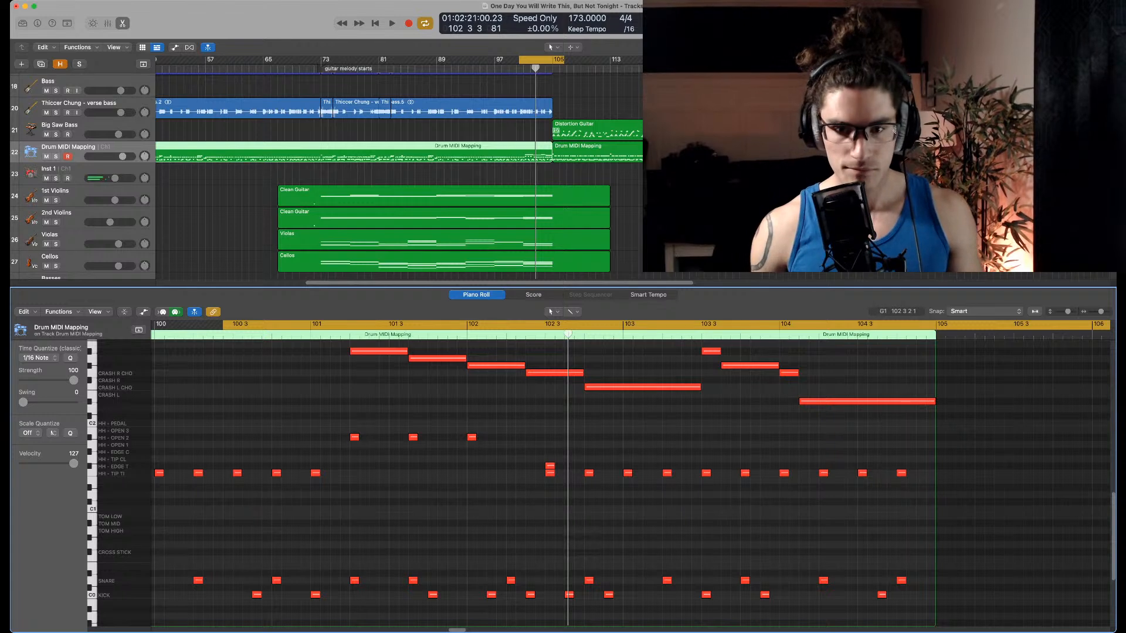
drag(545, 464, 929, 507)
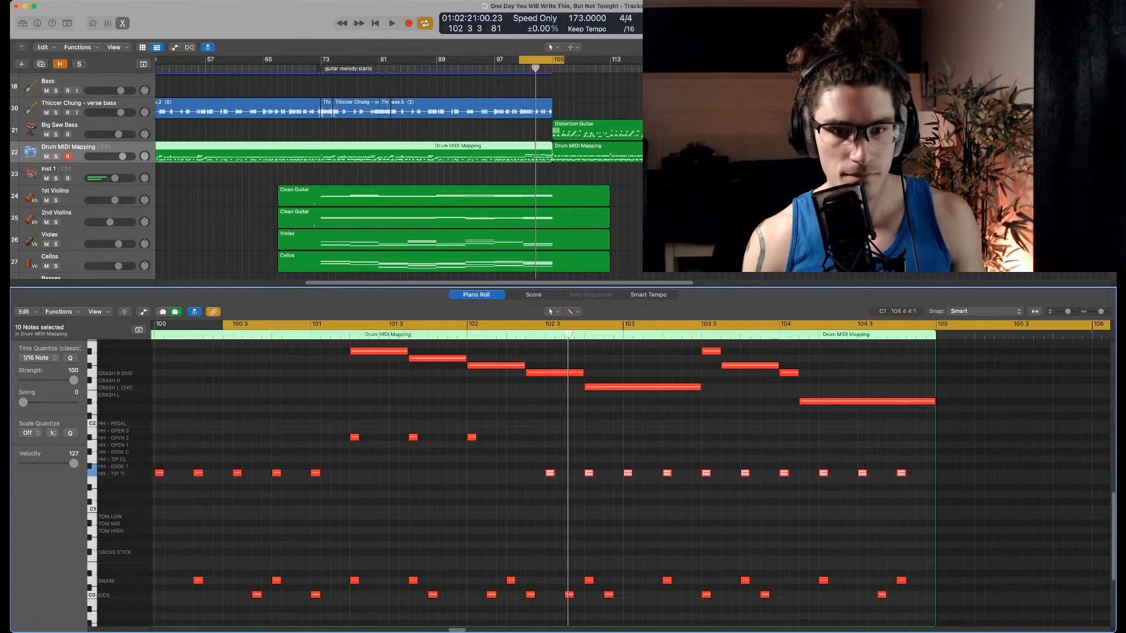
key(alt+Up)
key(alt+Up)
key(alt+Up)
key(alt+Up)
key(alt+Up)
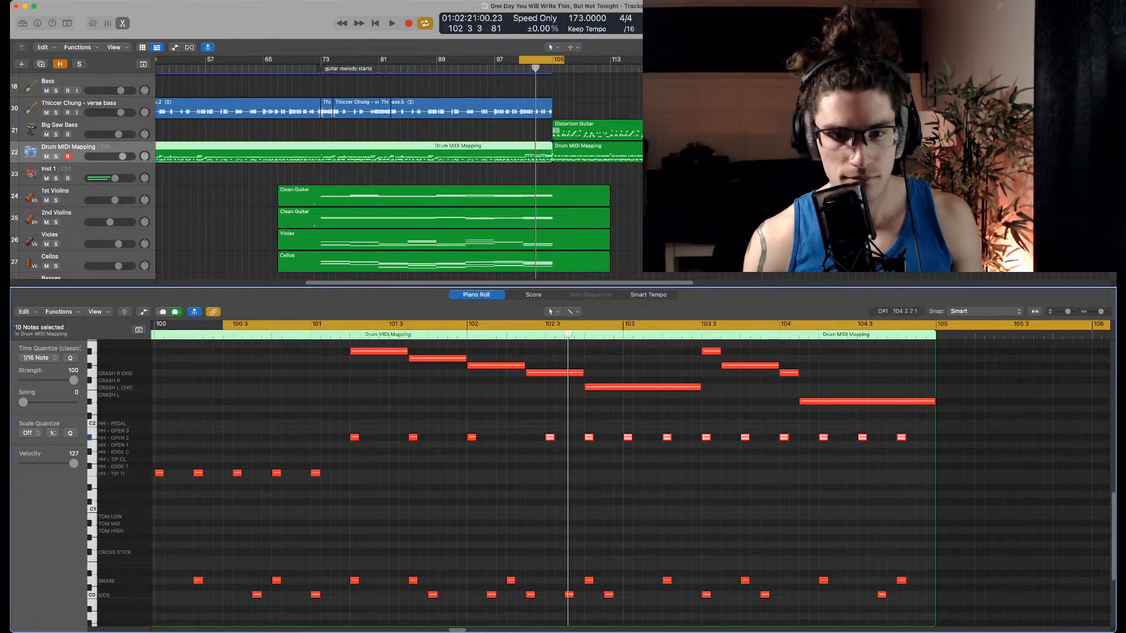
Replay the ending, move the open hi-hat at 102 3 1 to 102 2 3, and add snares at 102 3 1 and 103 1 1
key(space)
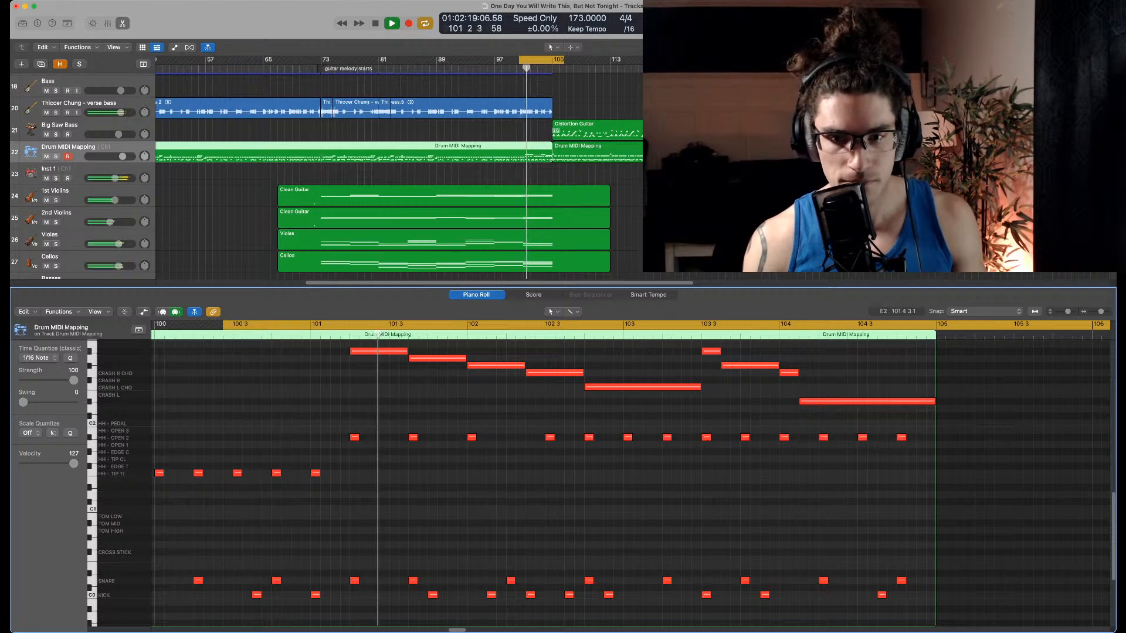
key(space)
drag(550, 437, 530, 437)
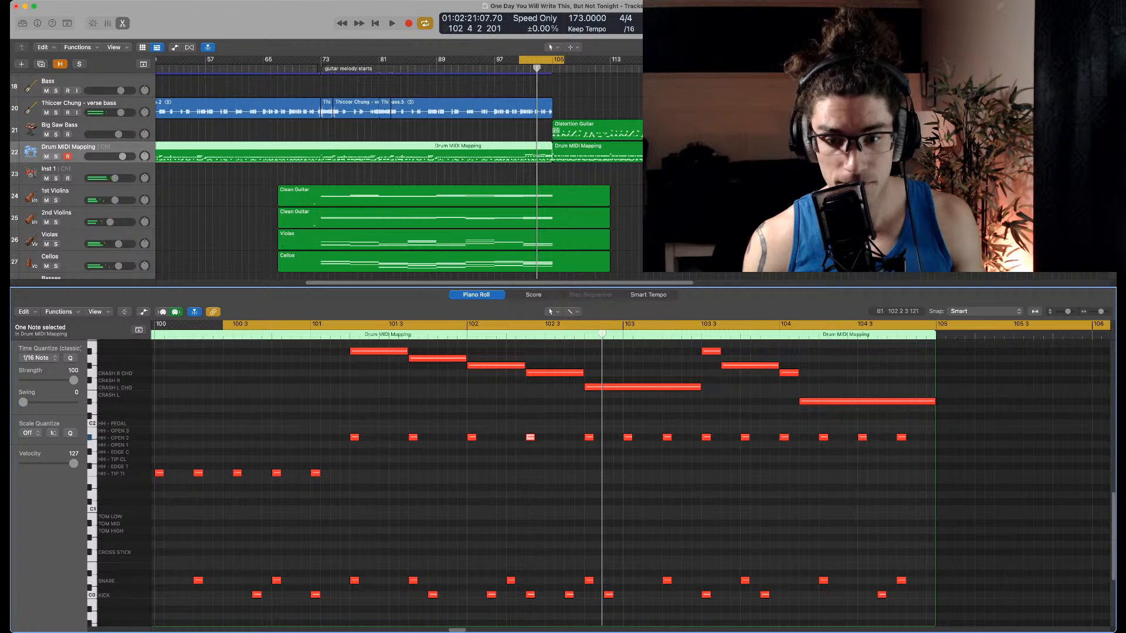
super+click(551, 581)
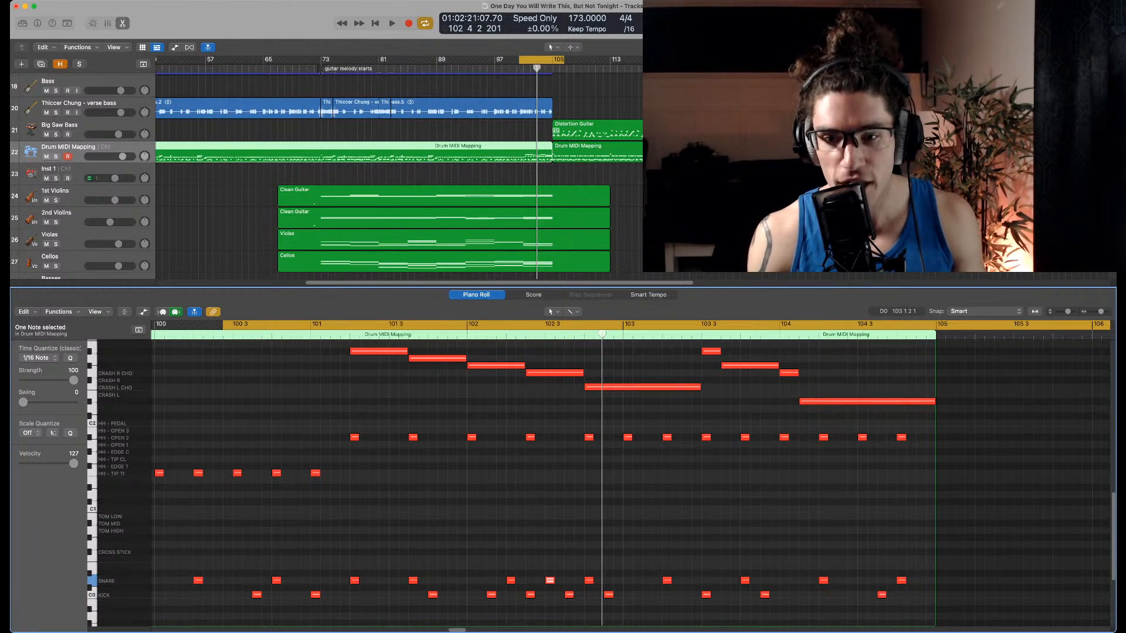
super+click(628, 580)
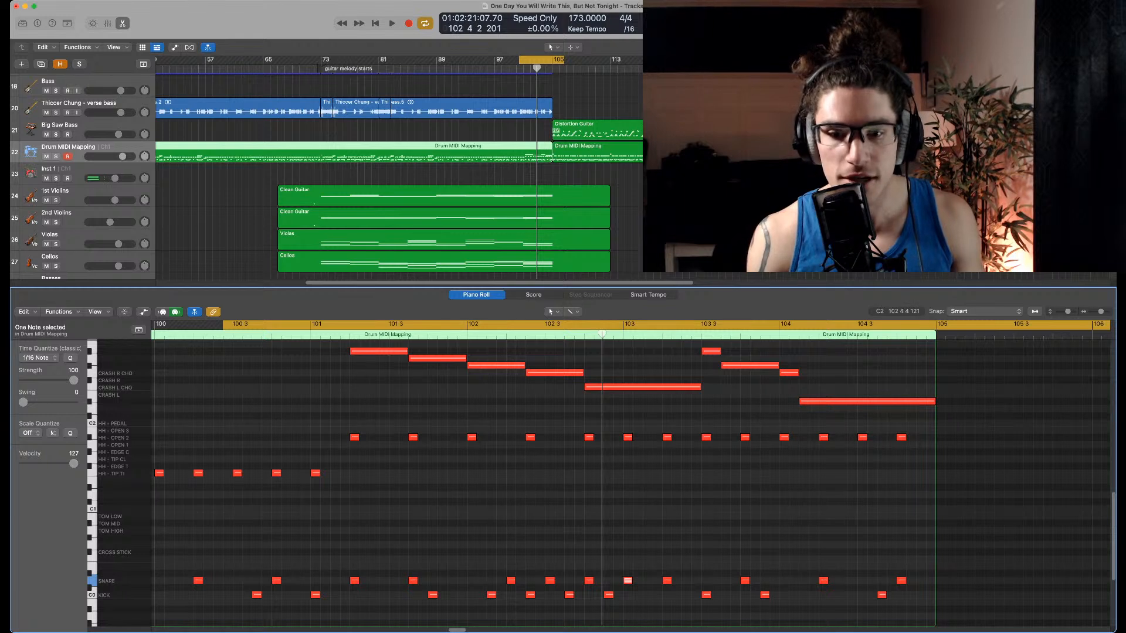
Shift the open hi-hats at 102 4 1, 103 1 1 and 103 2 1 an eighth note later and add one at 102 3 3
mouse_move(629, 437)
mouse_down()
mouse_move(649, 437)
mouse_move(593, 438)
mouse_move(607, 437)
mouse_up()
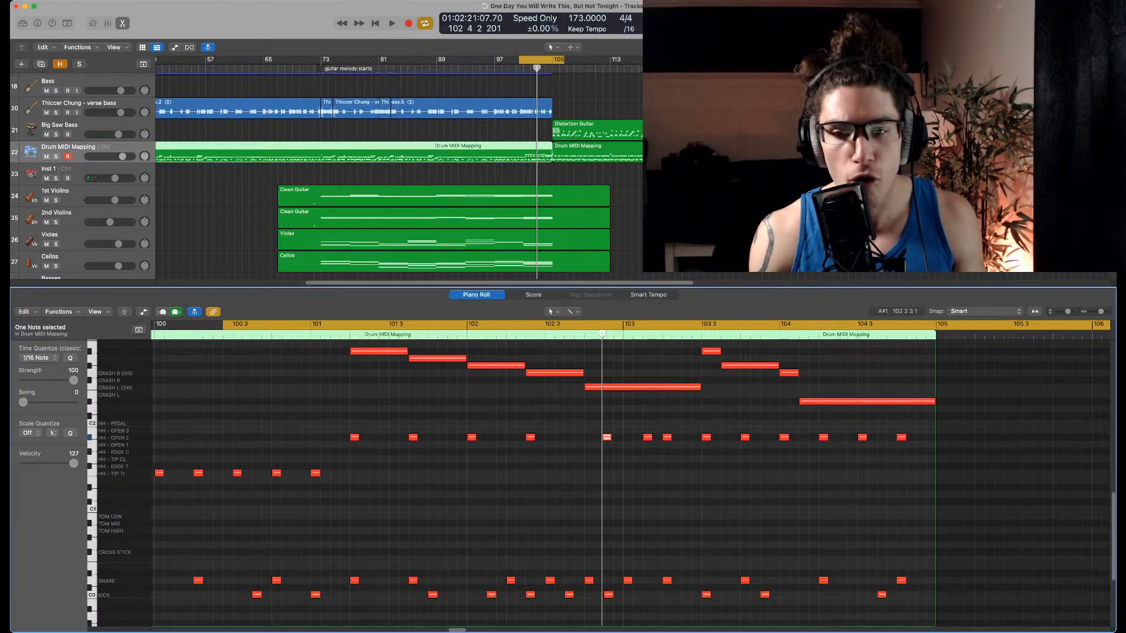
super+click(568, 437)
key(super+Right)
scroll(651, 443, right, 2)
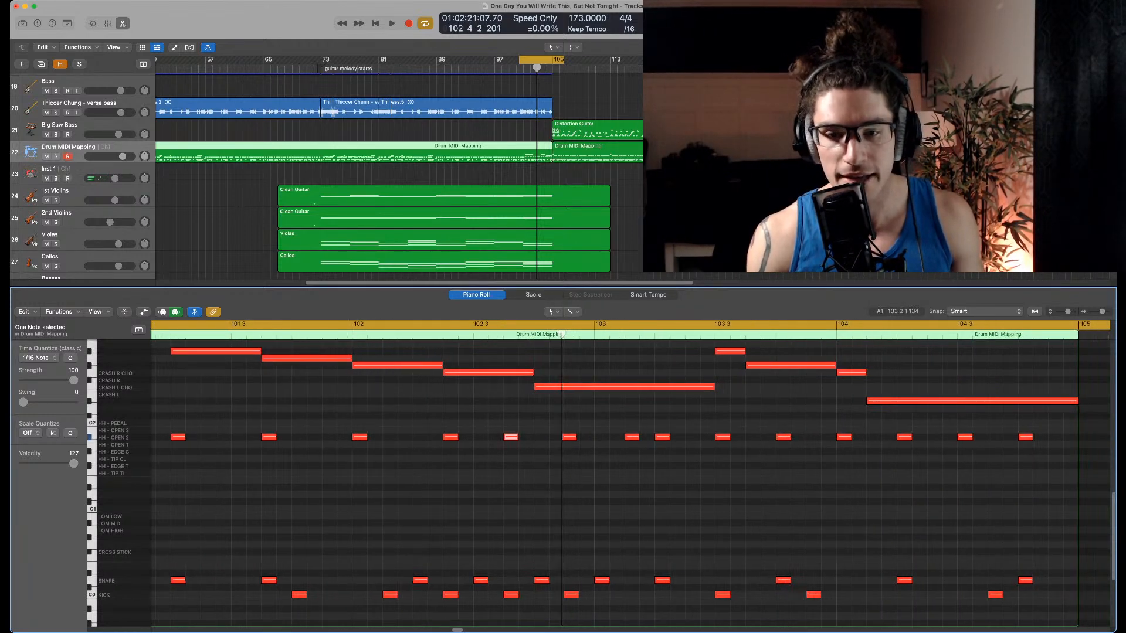
drag(662, 438, 692, 437)
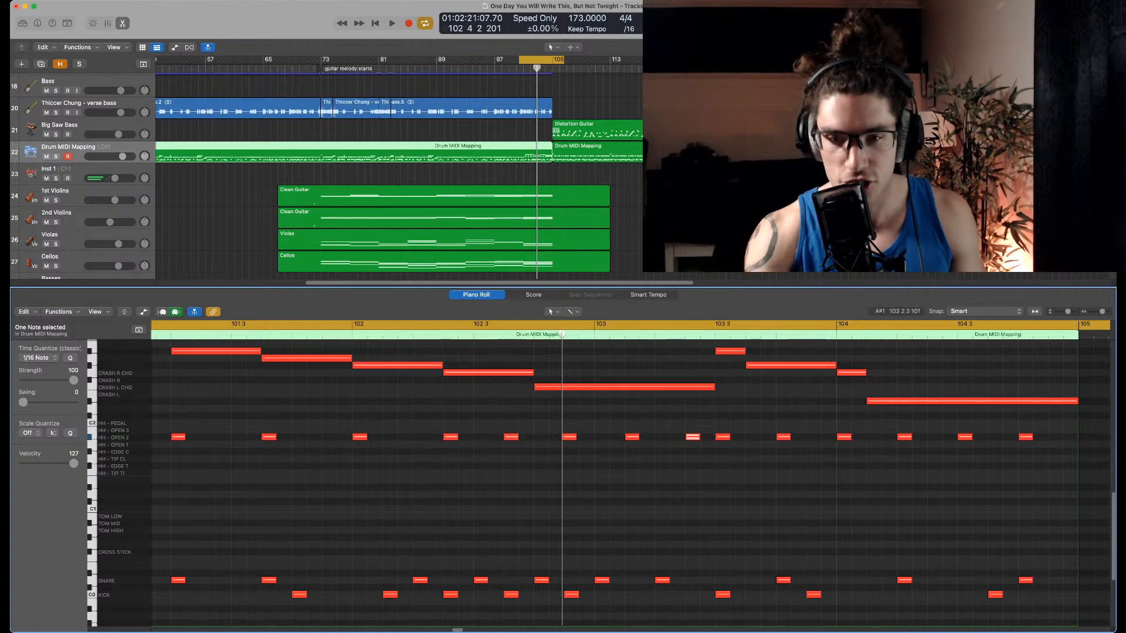
Delete the snare at 102 4 1, move the kick from 102 3 3 into its place, and shift the snare at 103 1 1 to 103 1 3
key(super+Left)
key(super+Left)
click(591, 466)
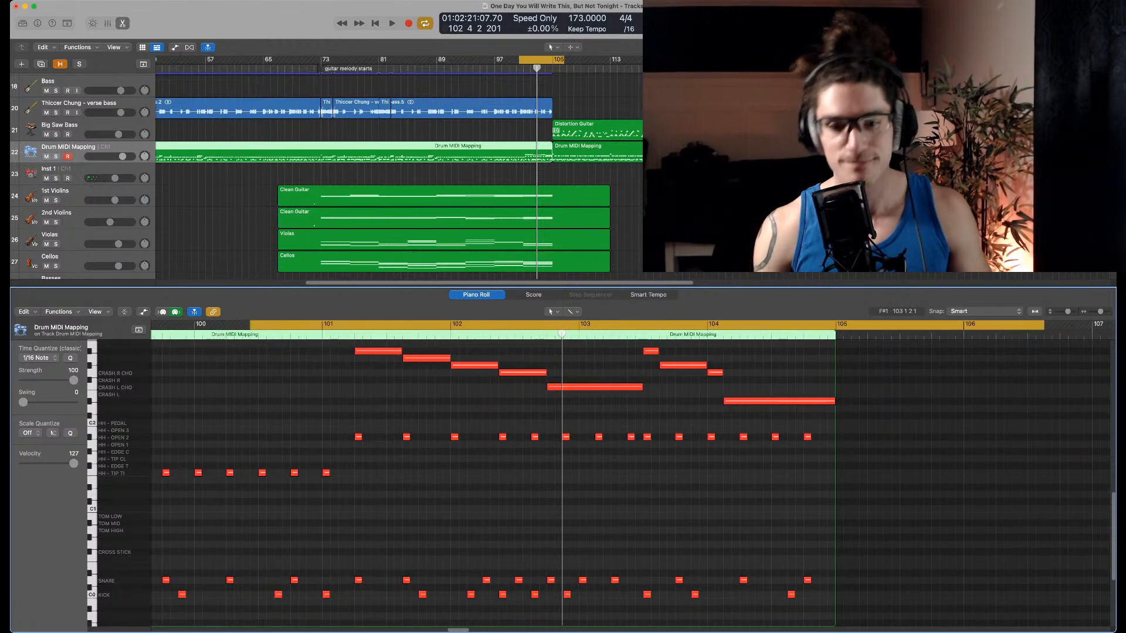
key(space)
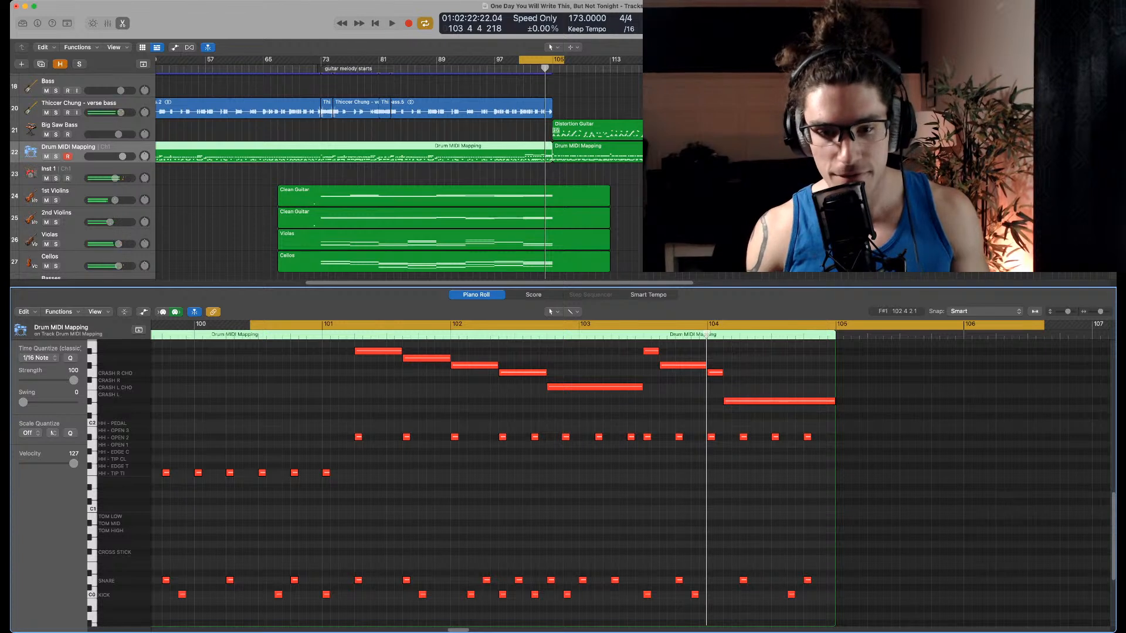
key(super+Right)
key(super+Right)
drag(566, 552, 576, 580)
click(516, 581)
key(Delete)
drag(502, 595, 517, 595)
click(493, 566)
key(space)
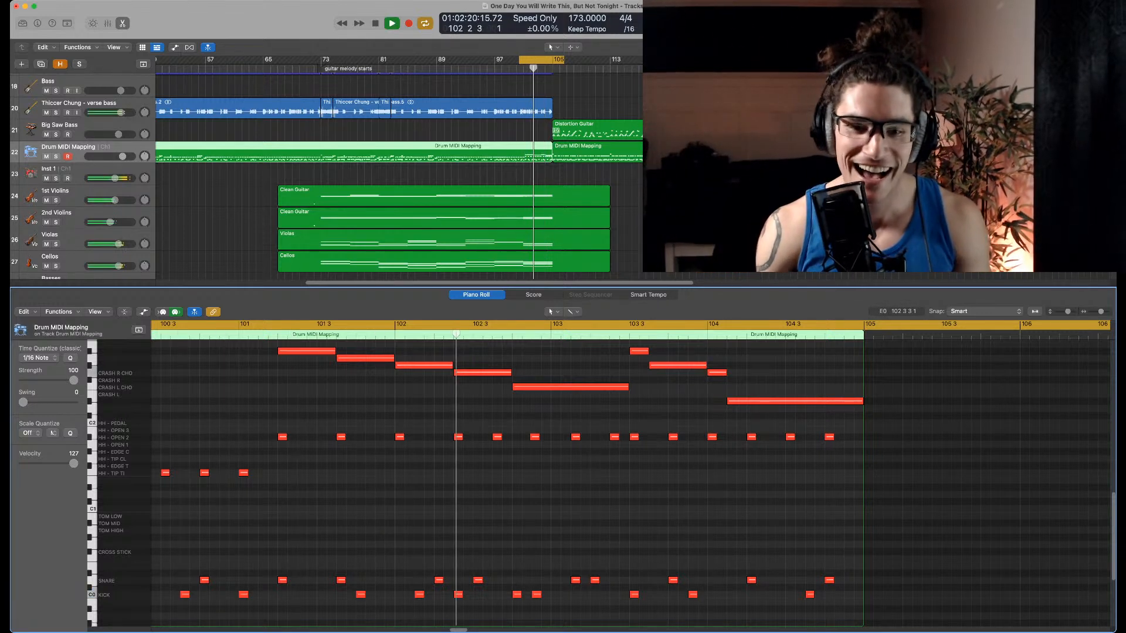
key(space)
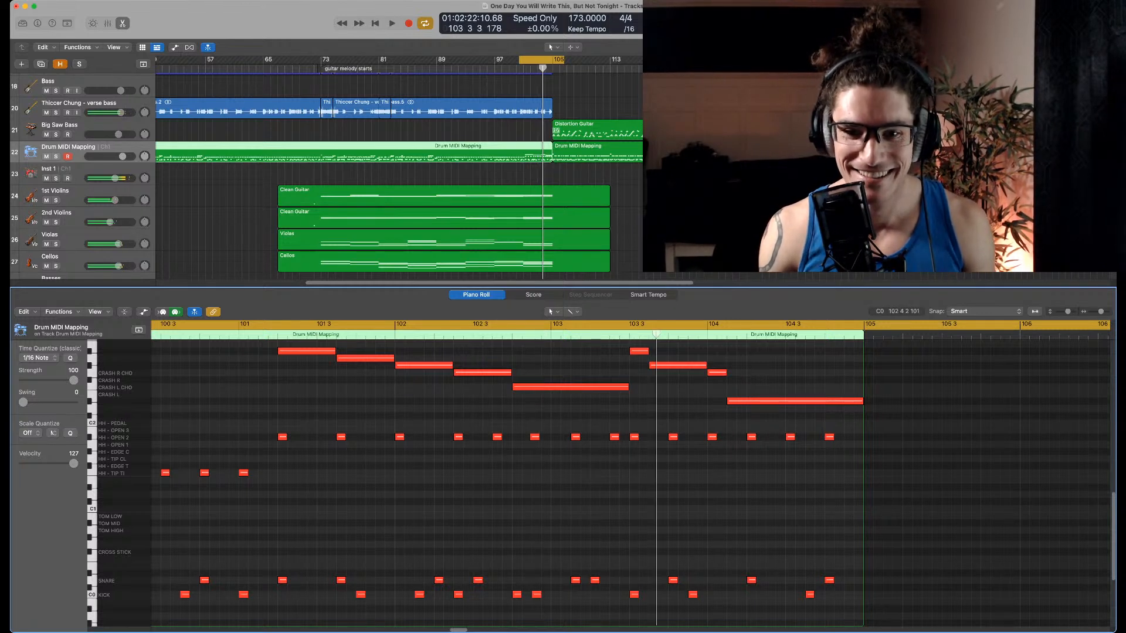
Move the kick at 102 4 1 up to the SNARE lane and replay the ending
click(516, 594)
drag(517, 594, 517, 580)
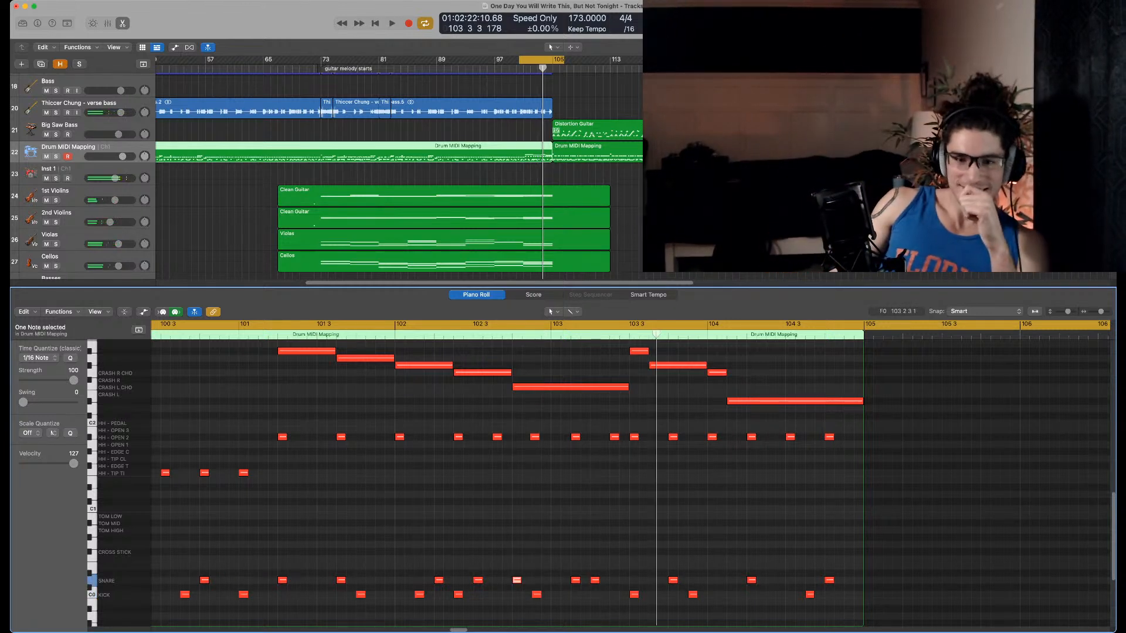
key(space)
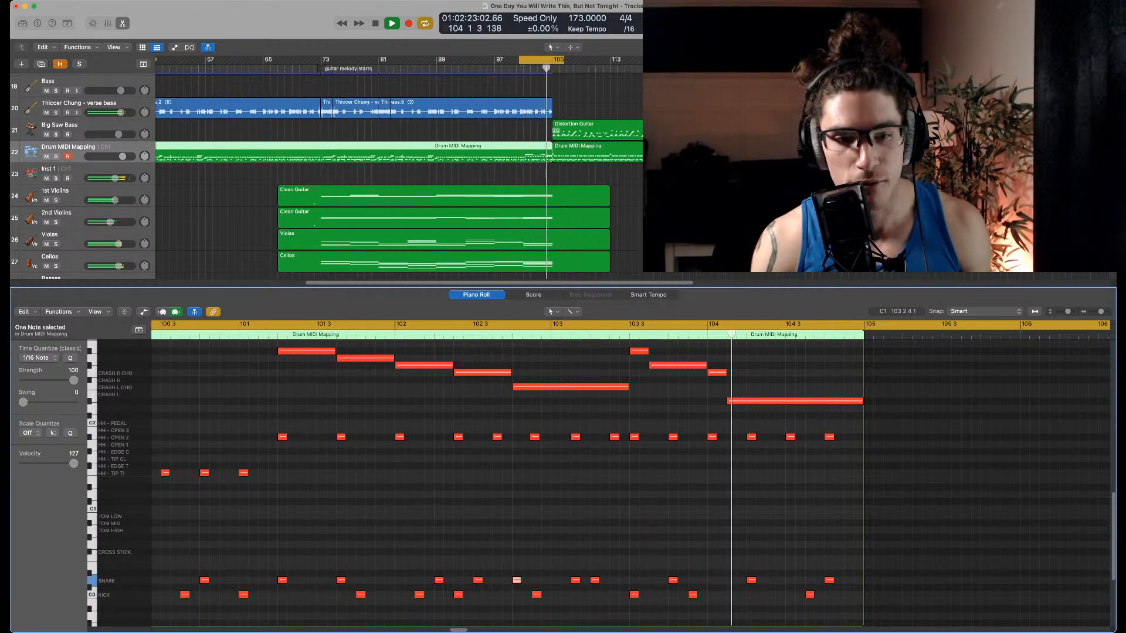
key(space)
Add open hi-hats at 103 1 1 and 103 2 1 on the HH - OPEN 2 lane
scroll(630, 480, up, 3)
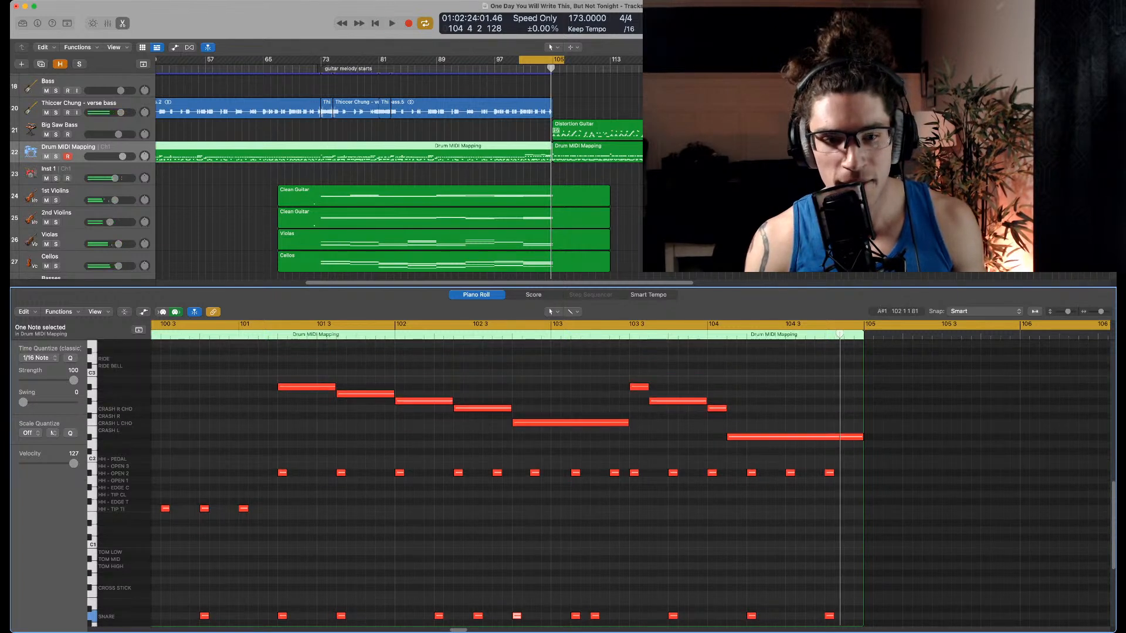
scroll(630, 481, up, 3)
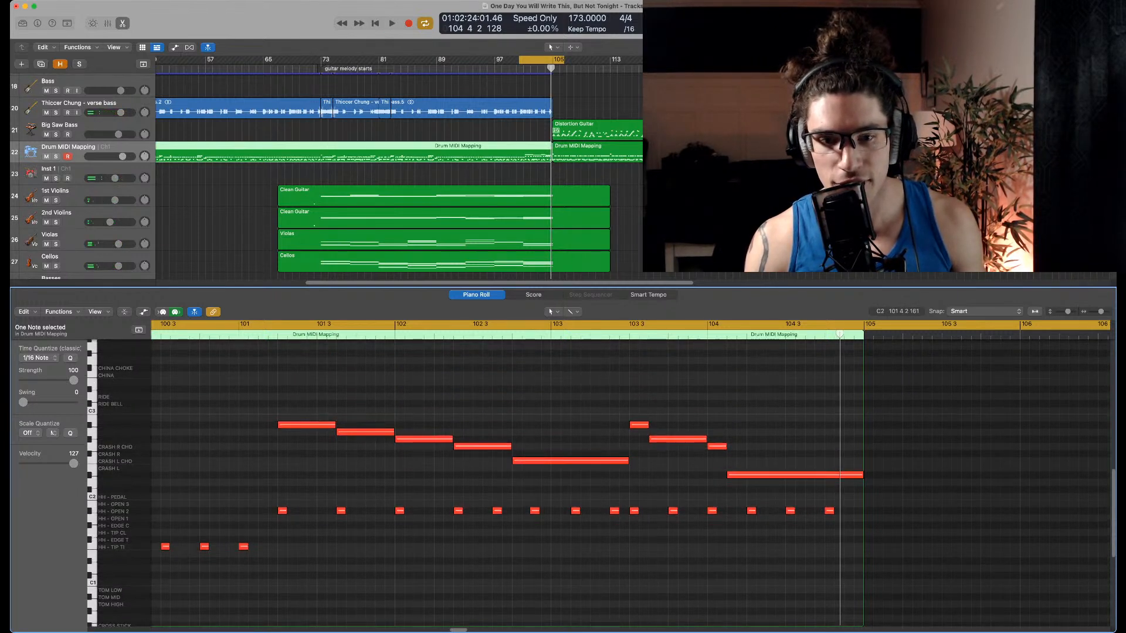
drag(264, 496, 859, 530)
click(451, 518)
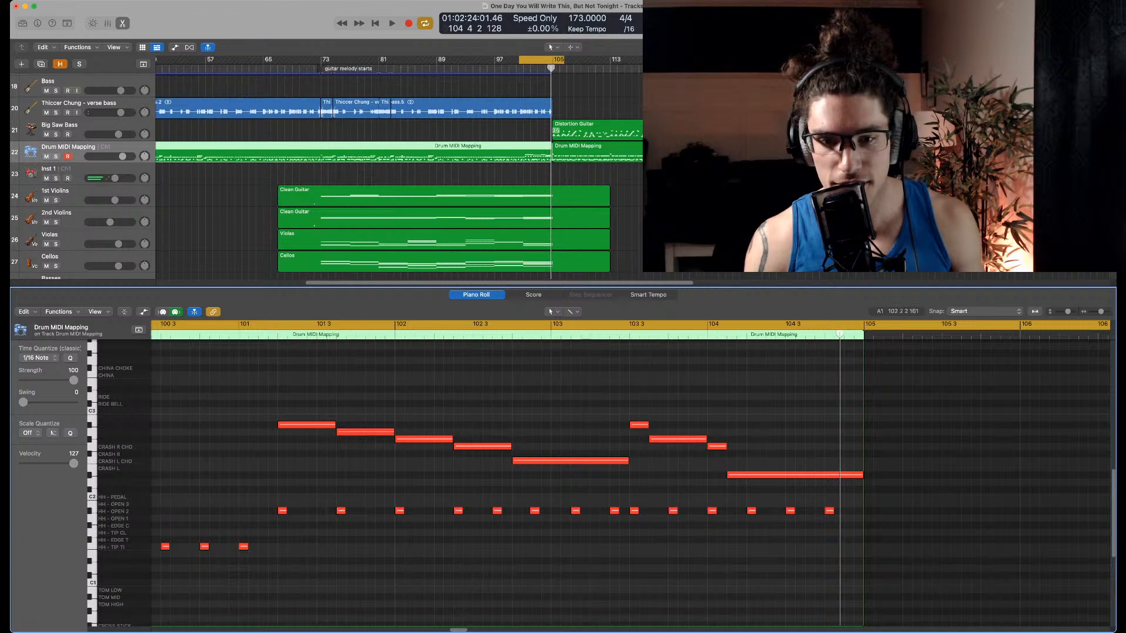
key(super+Right)
super+click(522, 511)
drag(522, 511, 567, 511)
Raise the on-beat hi-hats in bars 103 and 104 to HH - OPEN 3 and fill the off-beats from 103 3 3 to 104 3 3 on HH - OPEN 2
click(608, 511)
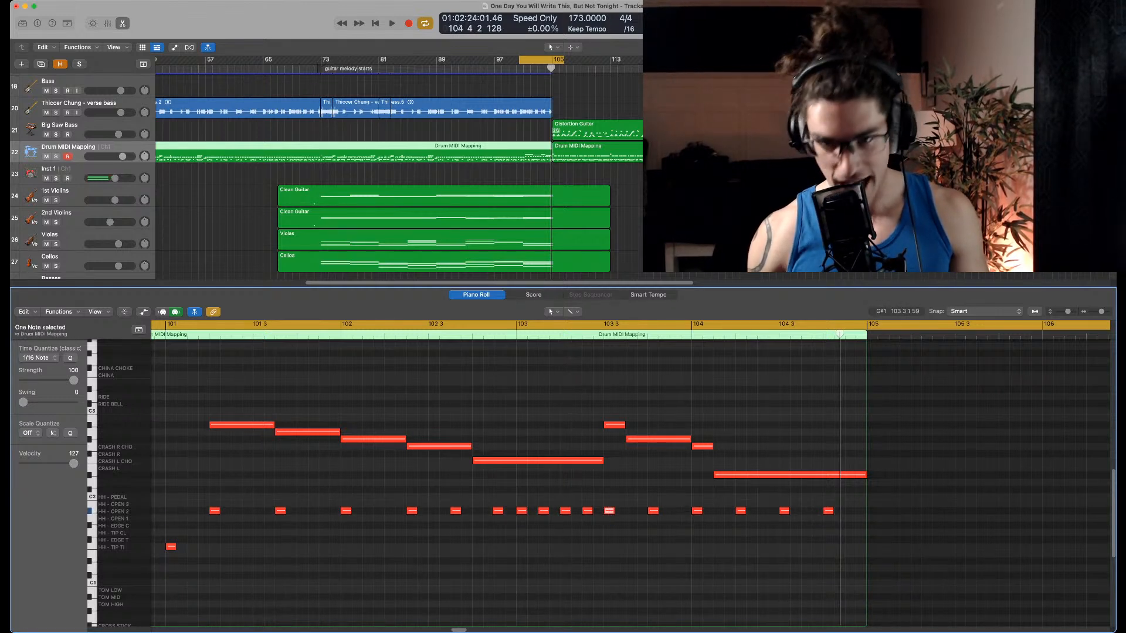
click(564, 512)
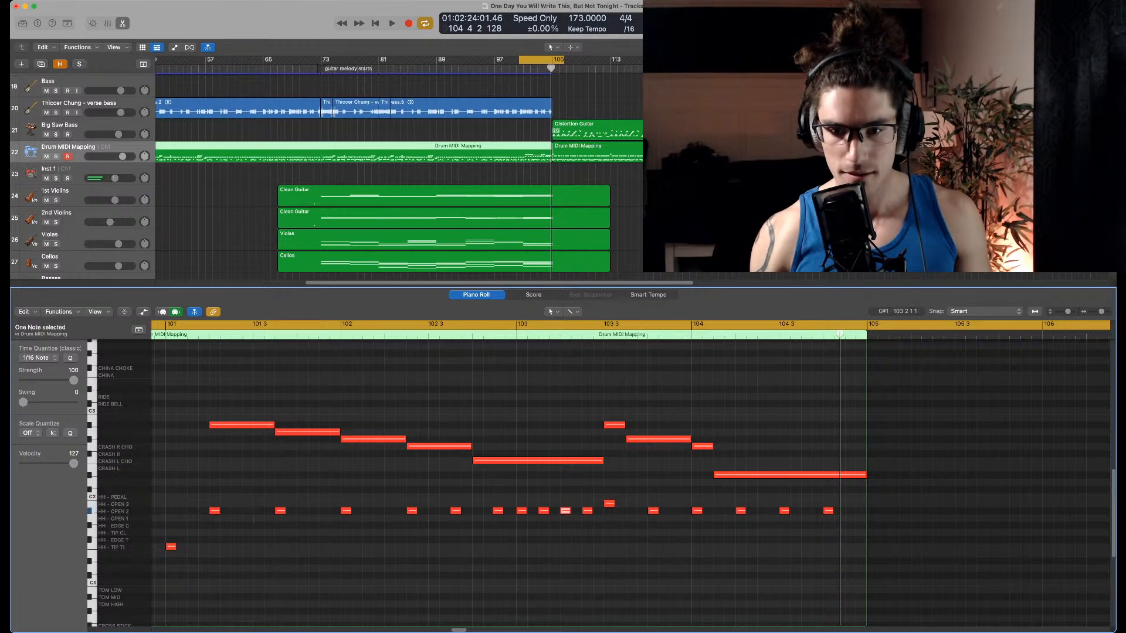
key(alt+Up)
drag(513, 496, 525, 522)
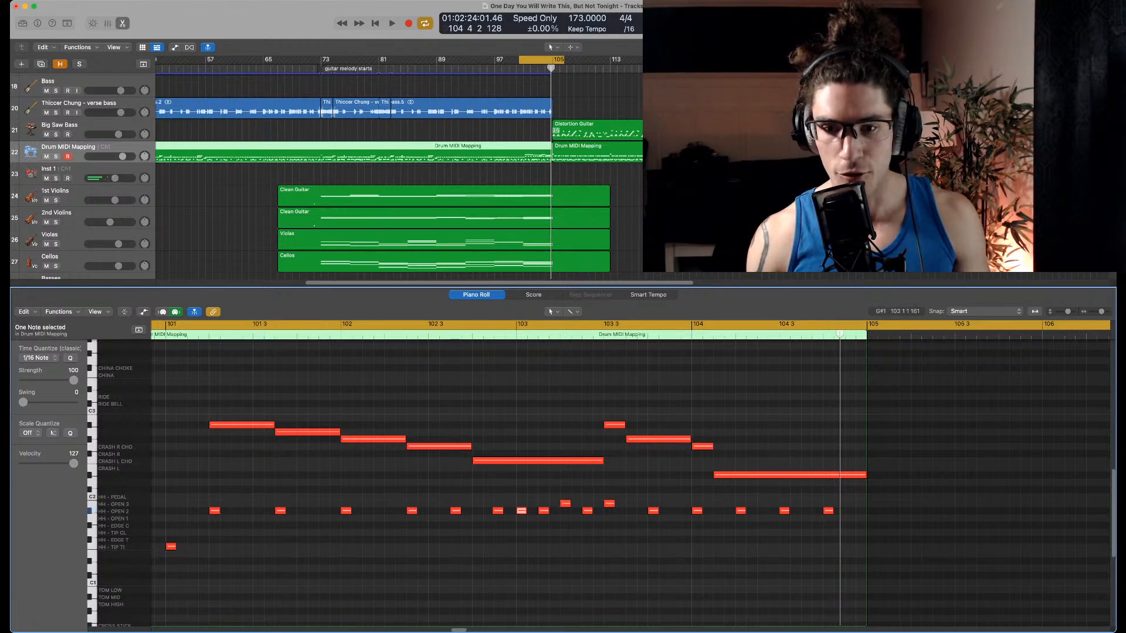
drag(652, 511, 630, 511)
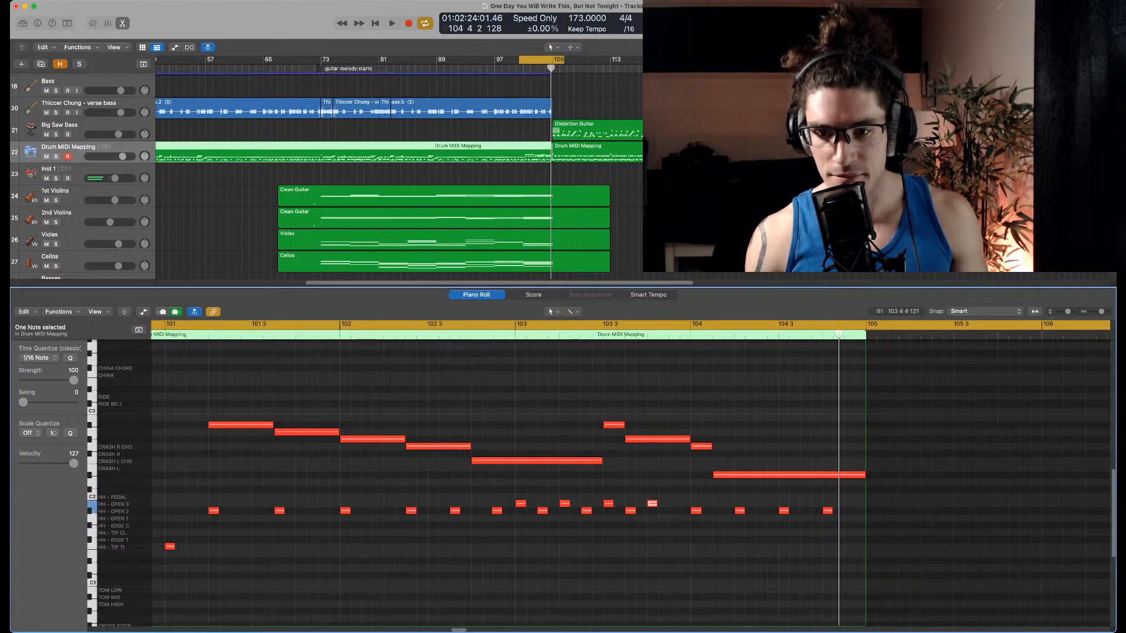
drag(696, 511, 805, 510)
alt+drag(717, 511, 739, 504)
Move the eight on-beat HH - OPEN 3 hits in bars 103 and 104 up to the STACK lane
drag(516, 492, 838, 507)
key(alt+shift+Up)
key(alt+shift+Up)
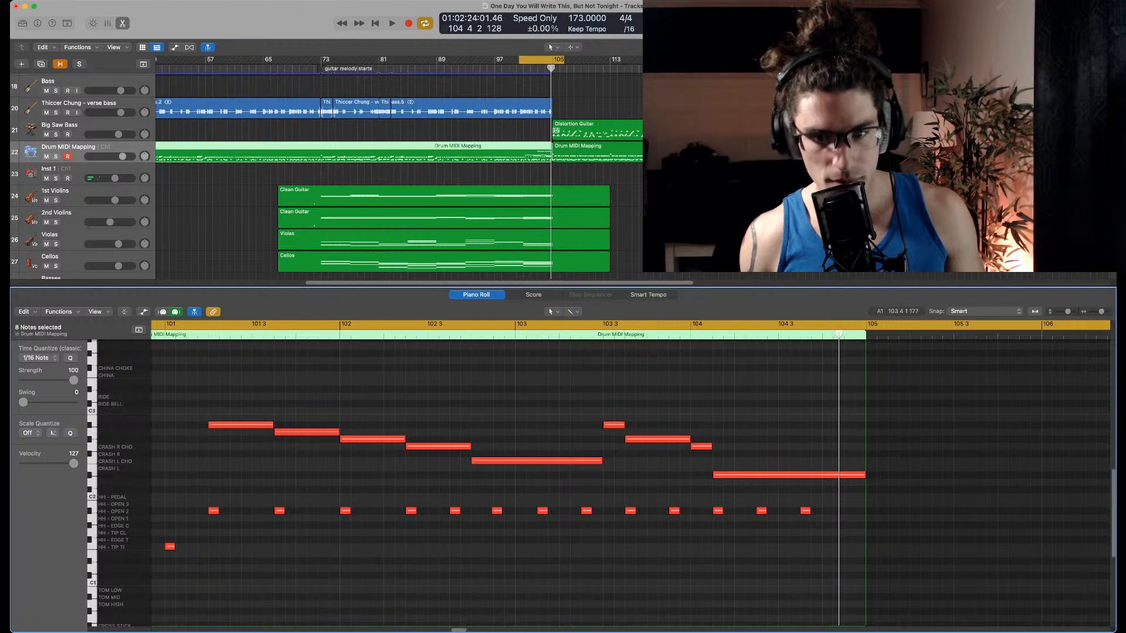
scroll(655, 518, up, 5)
key(alt+Down)
key(alt+Down)
key(alt+Down)
key(alt+Down)
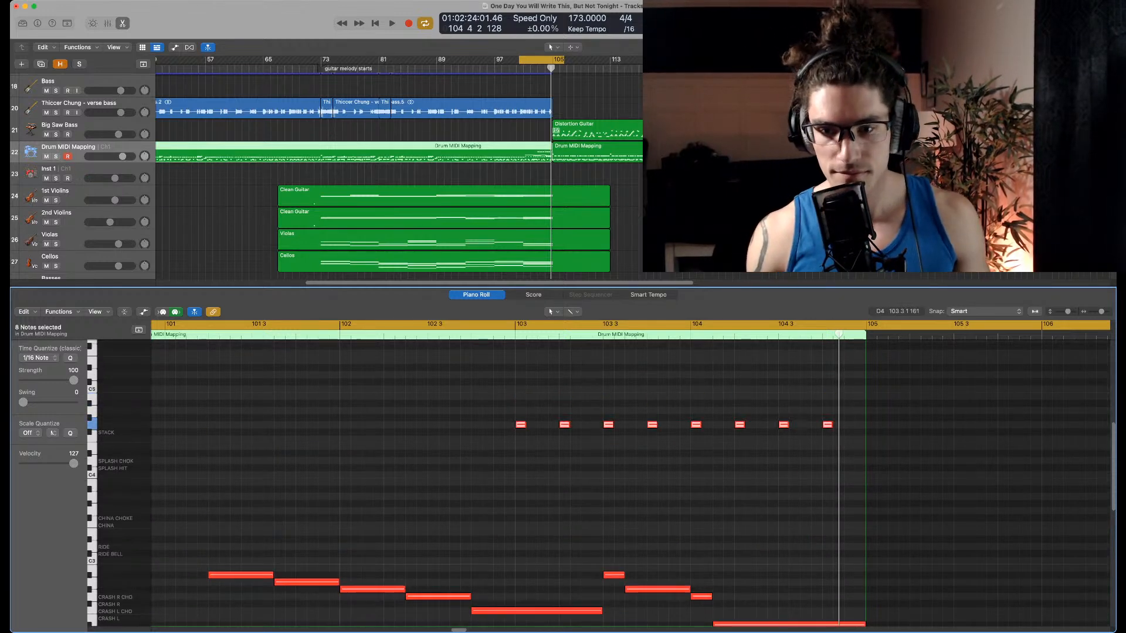
Play back bars 101 to 104 to check the stack hits against the melody and open hi-hats
scroll(655, 519, down, 3)
key(space)
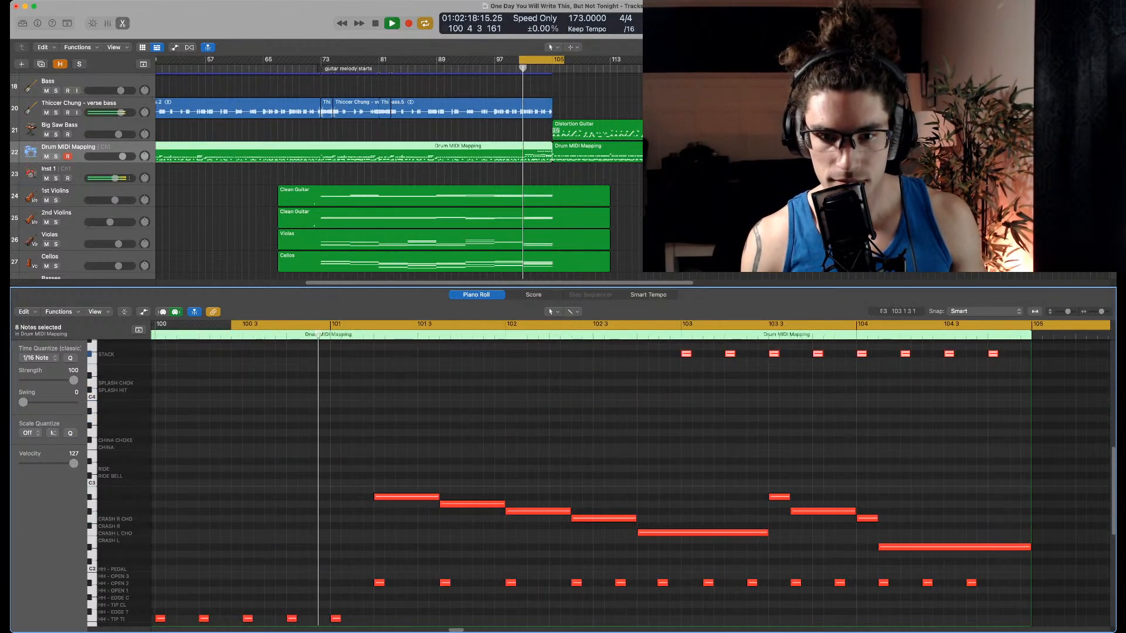
scroll(669, 461, down, 2)
key(super+Left)
scroll(668, 460, down, 2)
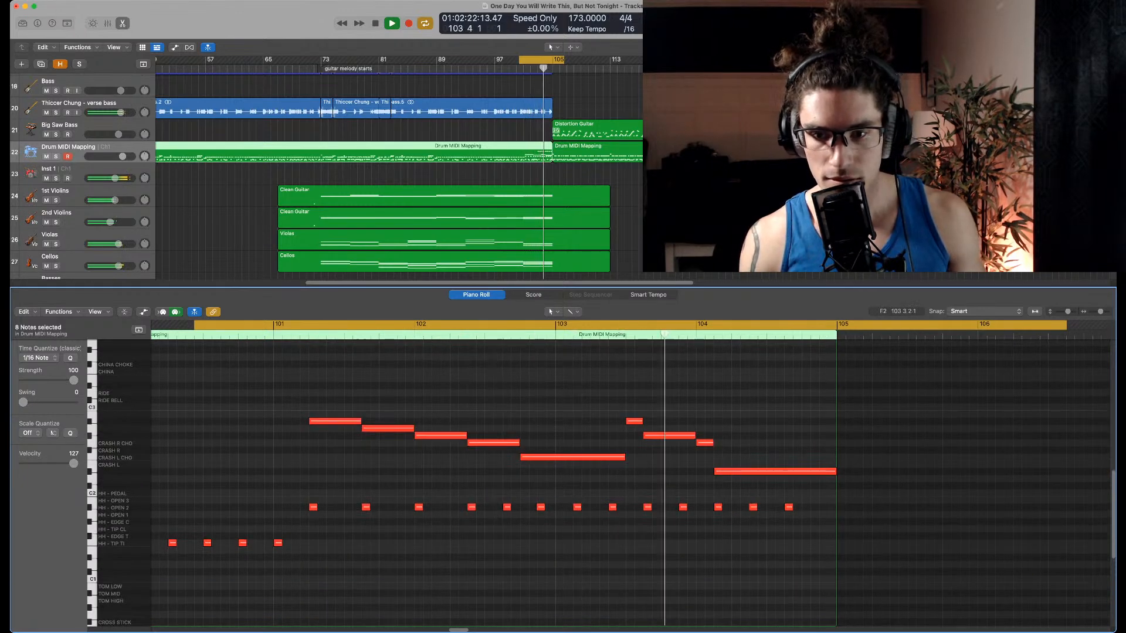
scroll(632, 478, up, 4)
key(space)
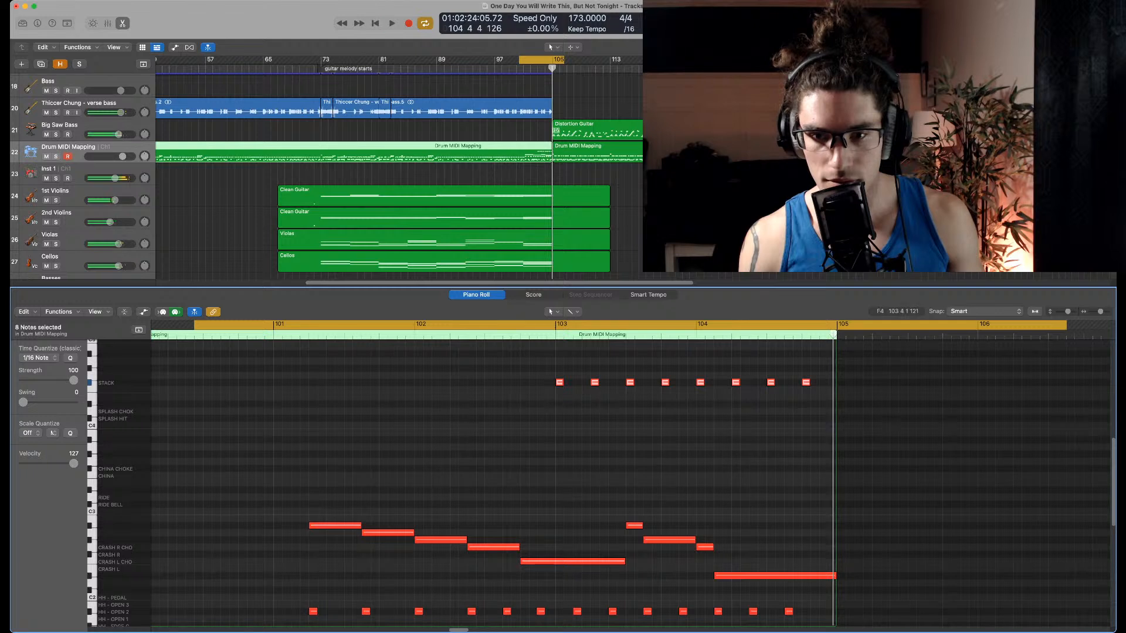
Try a copy of the long melody note at 103 3 3 on the CHINA lane, remove it, and replay the lead-in
click(666, 391)
mouse_move(665, 383)
mouse_down()
mouse_move(648, 383)
mouse_move(665, 383)
mouse_up()
scroll(663, 492, down, 1)
click(662, 519)
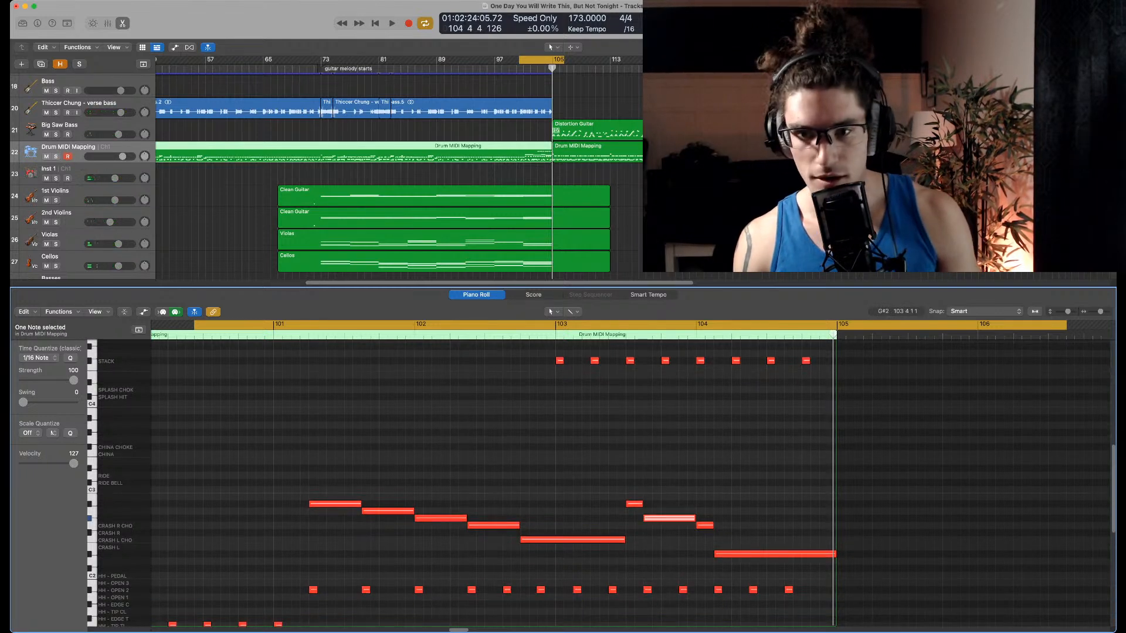
drag(662, 518, 662, 454)
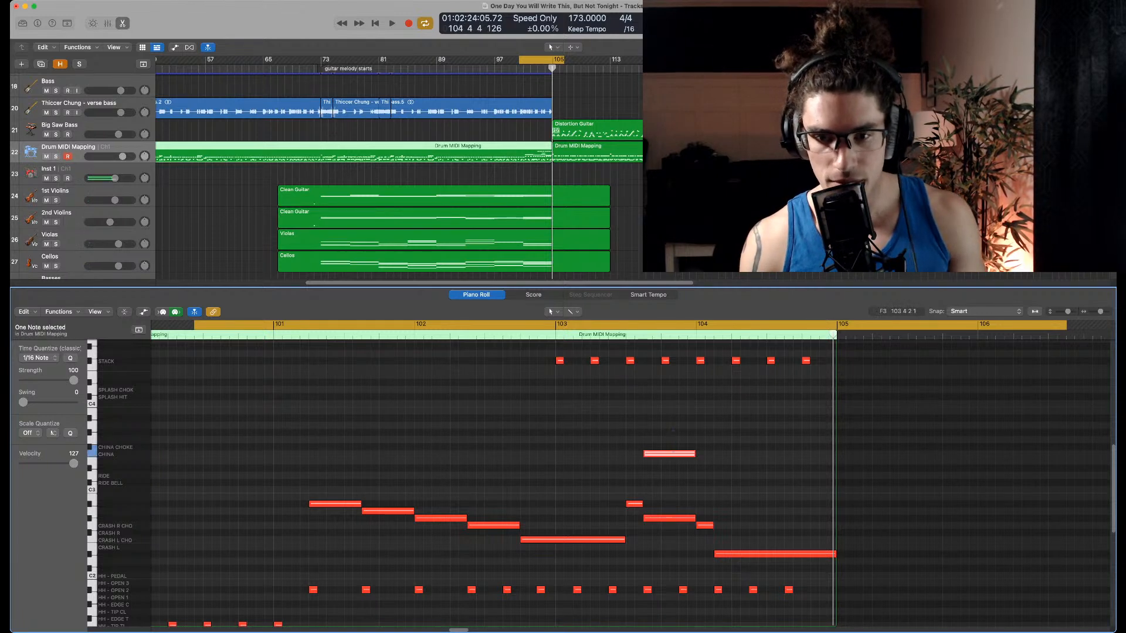
key(Delete)
key(space)
key(space)
key(space)
key(space)
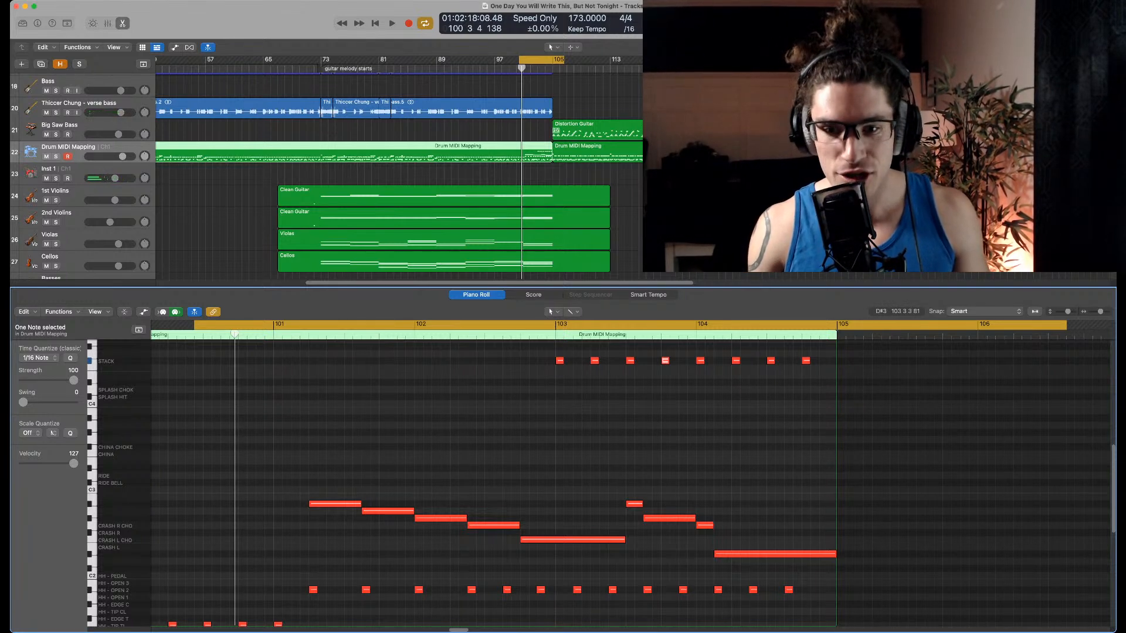
Add short CRASH R hits at 103 3 3, 104 1 1 and 104 1 3, matching the melody notes' starts
scroll(625, 480, down, 3)
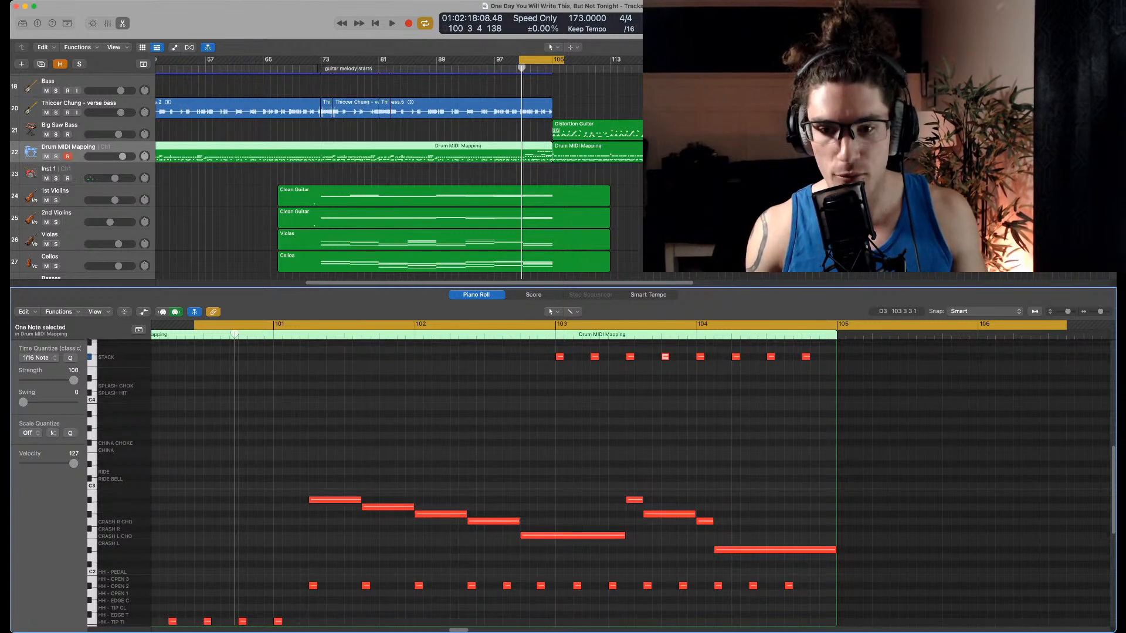
scroll(624, 481, down, 1)
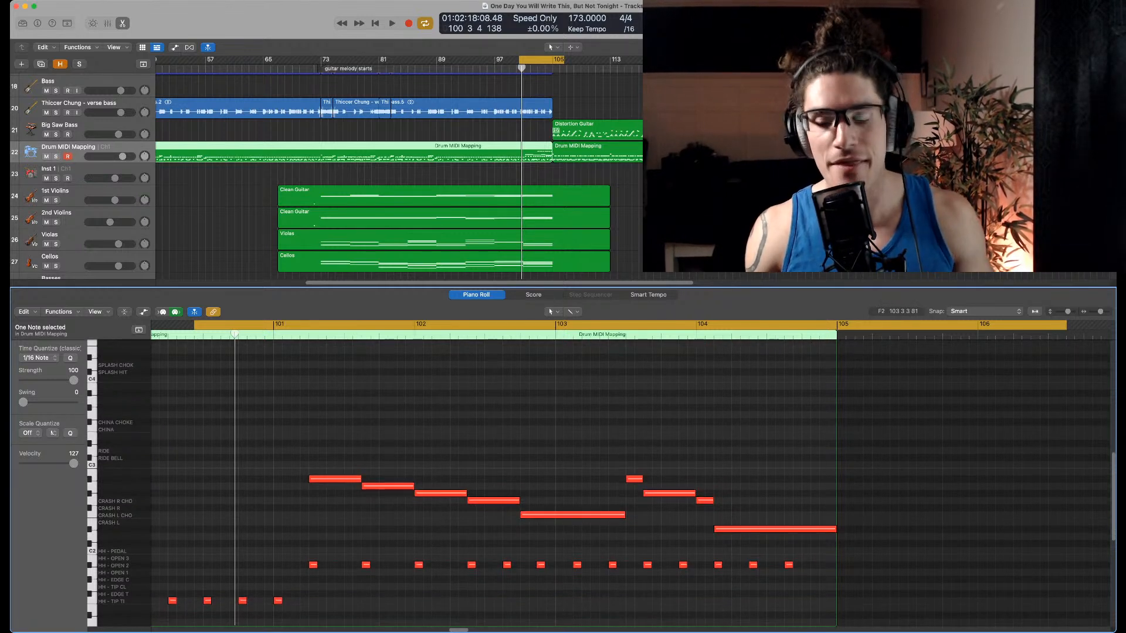
scroll(596, 484, down, 2)
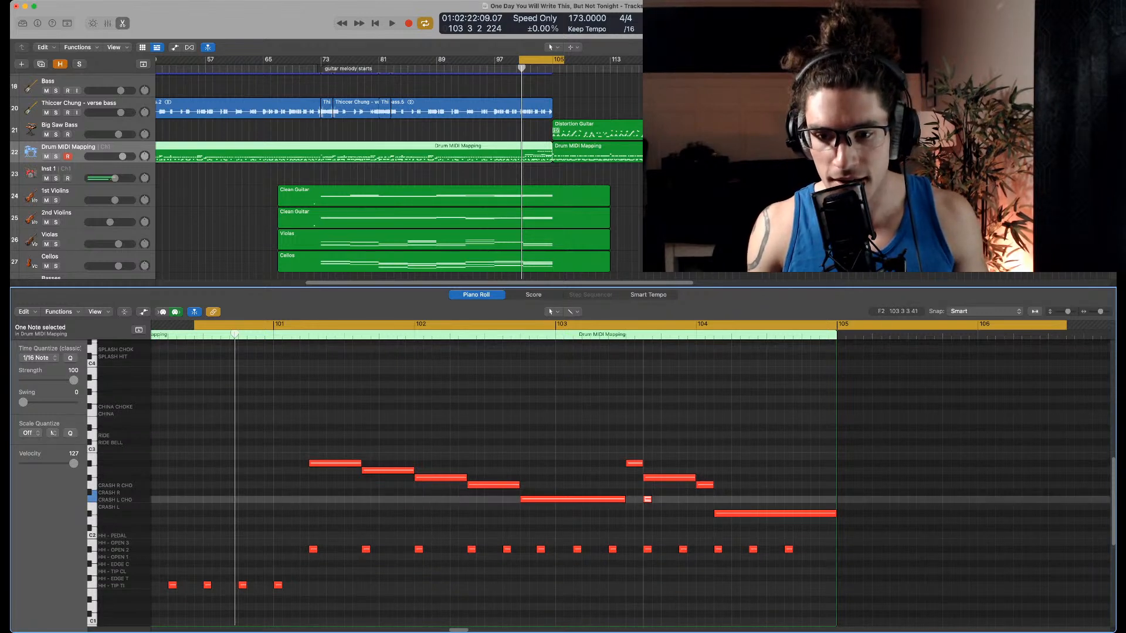
scroll(625, 487, down, 1)
scroll(598, 484, up, 2)
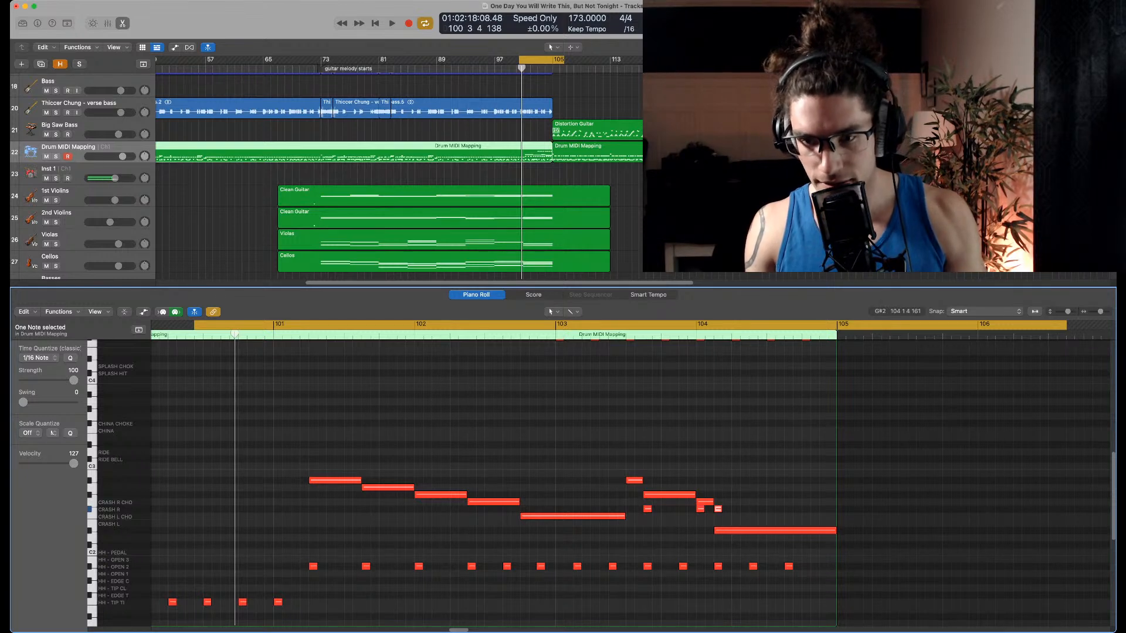
Delete the four long melody guide notes from 103 3 1 onward and copy a CRASH R hit to 103 3 1
drag(699, 492, 747, 536)
key(Delete)
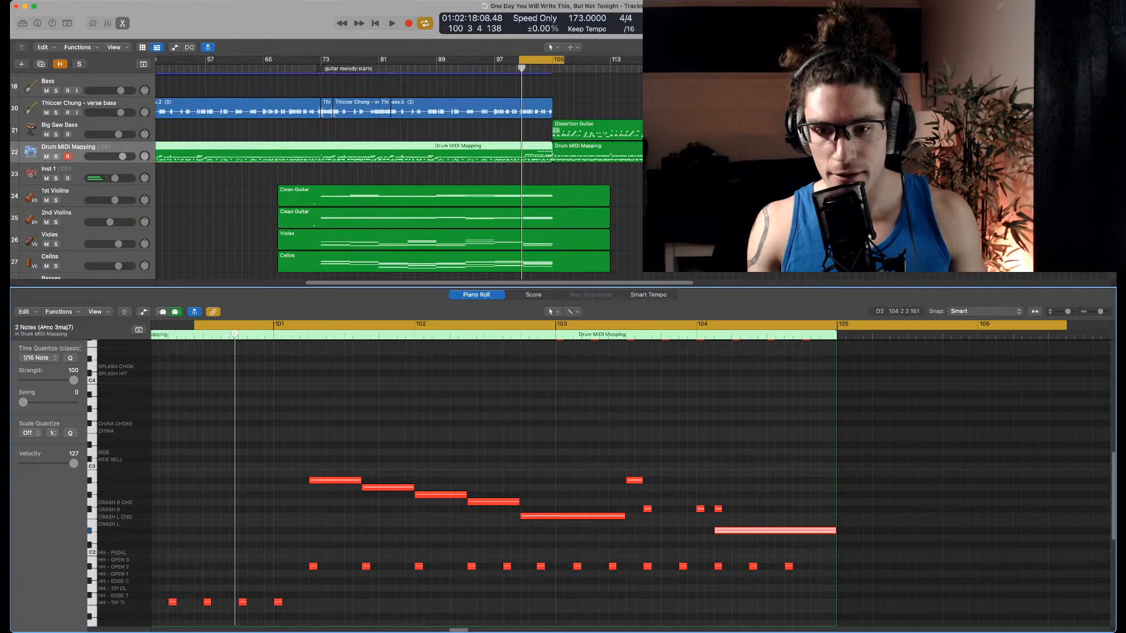
key(Delete)
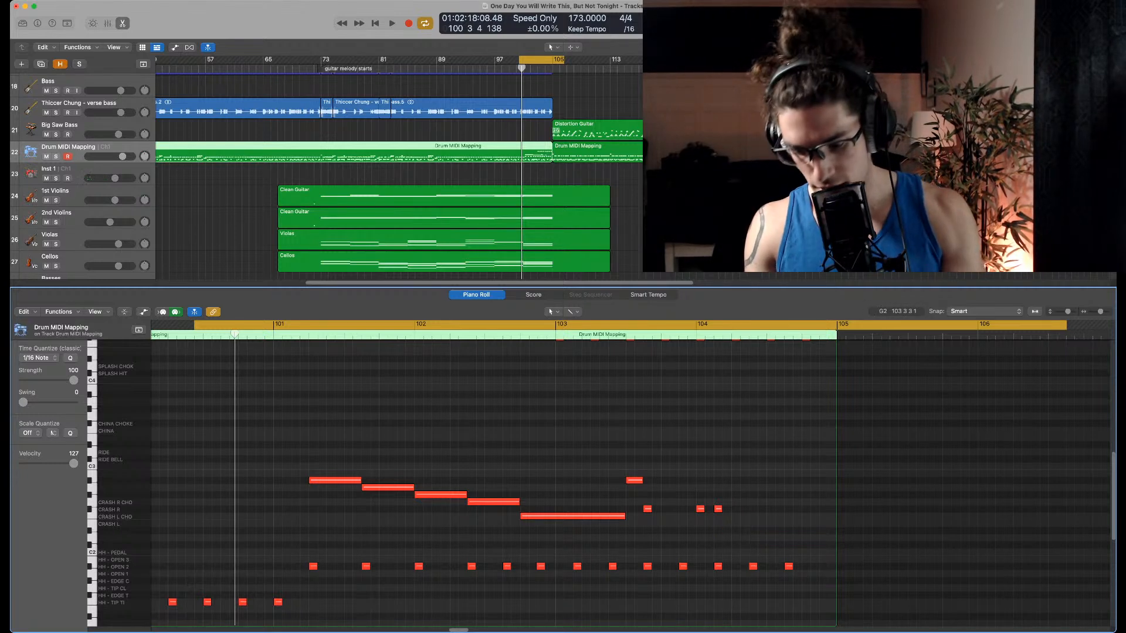
drag(653, 502, 630, 510)
drag(637, 466, 628, 480)
key(Delete)
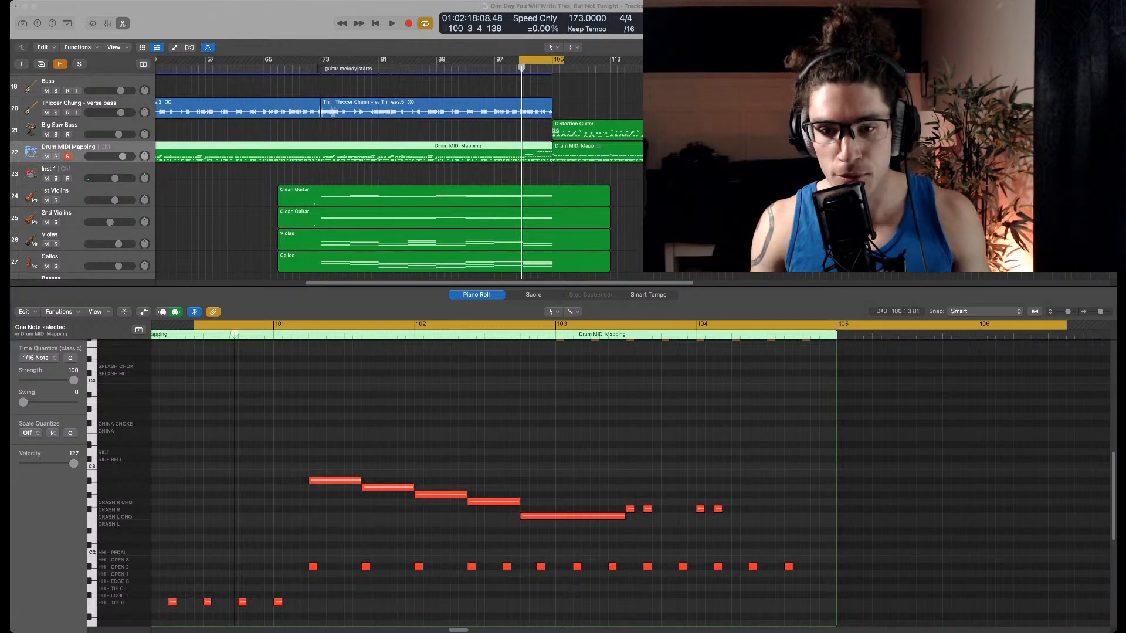
Examine the crash, open hi-hat, snare and kick hits from 103 3 1 to the end of bar 104
scroll(598, 484, down, 5)
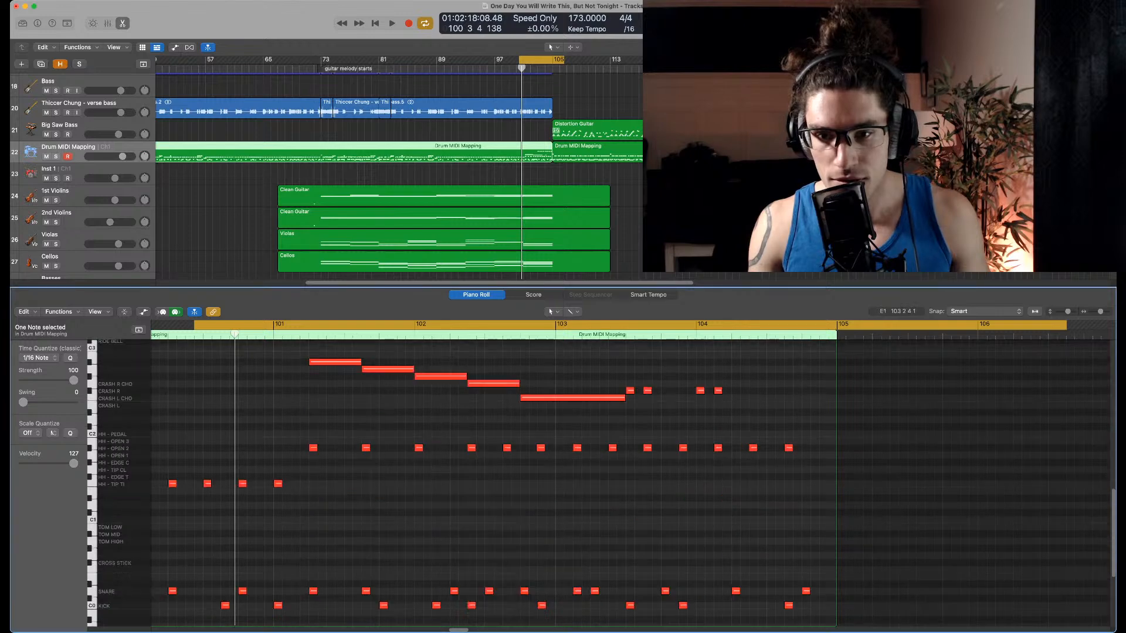
scroll(646, 433, up, 1)
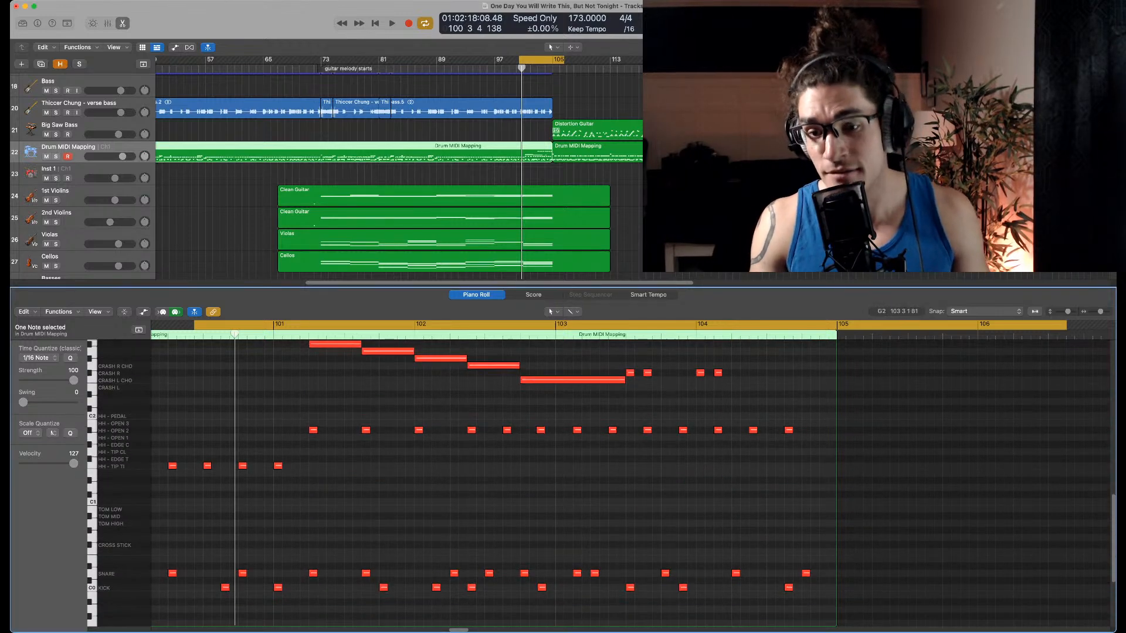
drag(633, 368, 827, 576)
click(638, 457)
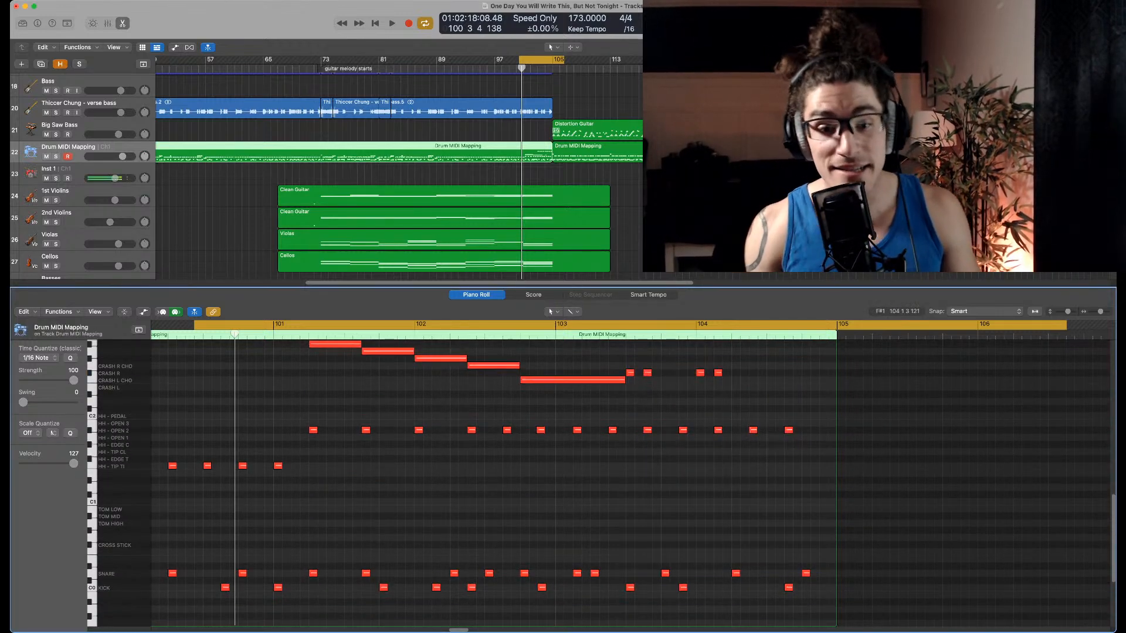
scroll(637, 457, up, 1)
scroll(637, 458, up, 3)
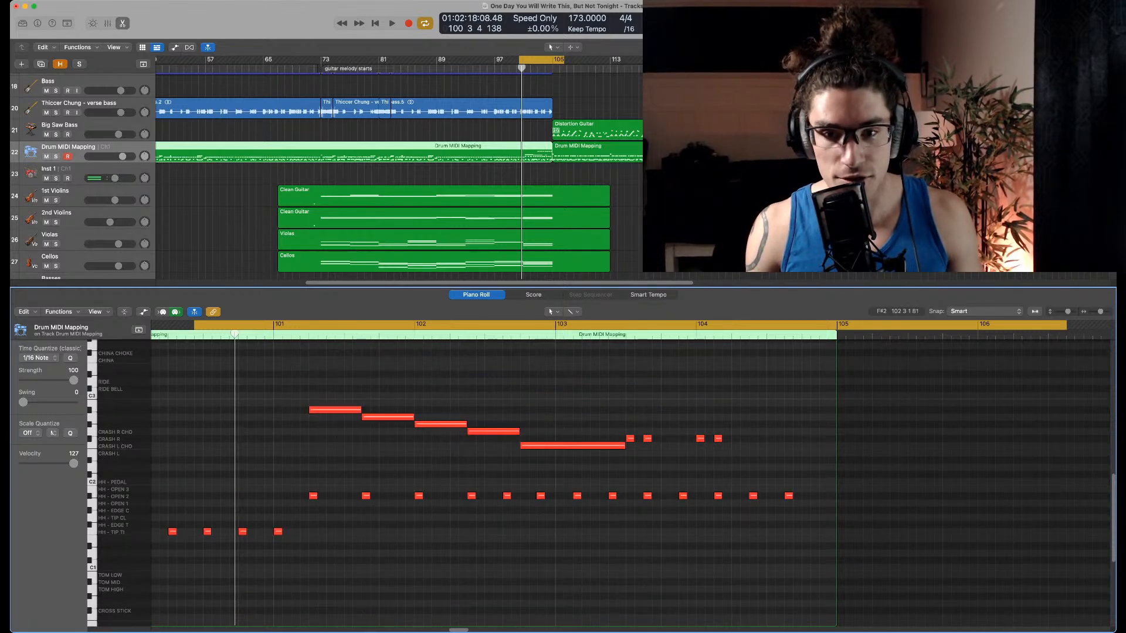
scroll(637, 457, down, 3)
scroll(637, 458, up, 10)
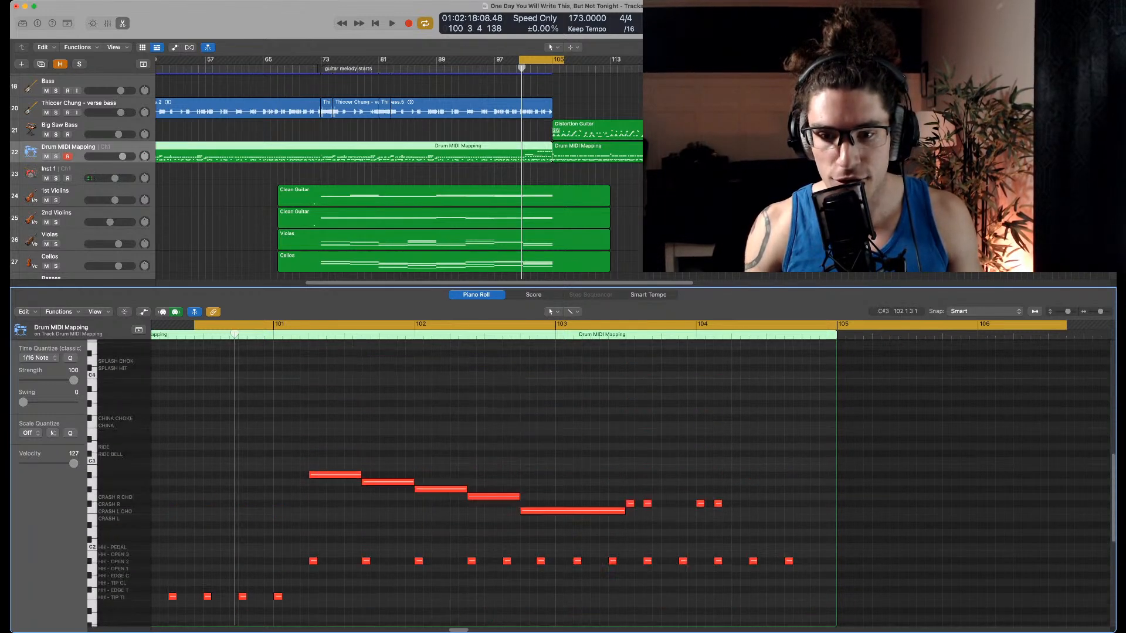
scroll(637, 457, down, 6)
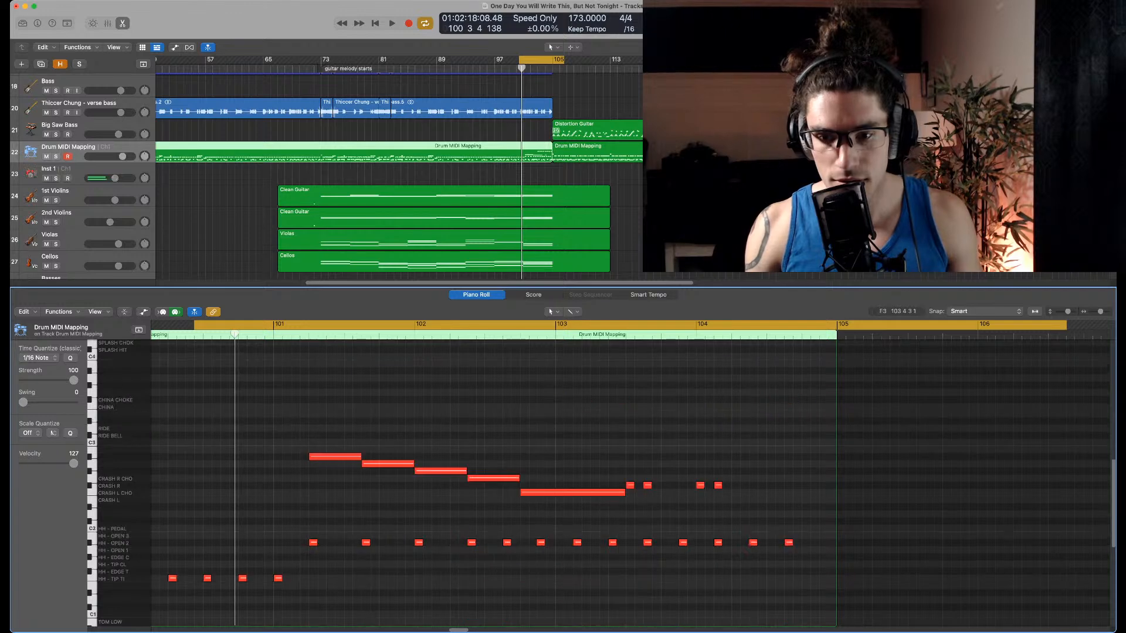
Enlarge the piano roll to show all drum lanes and play back bars 101 to 104 to review the snare, kick and cymbal hits
scroll(637, 457, up, 5)
drag(614, 354, 839, 625)
scroll(637, 457, down, 4)
scroll(636, 458, down, 7)
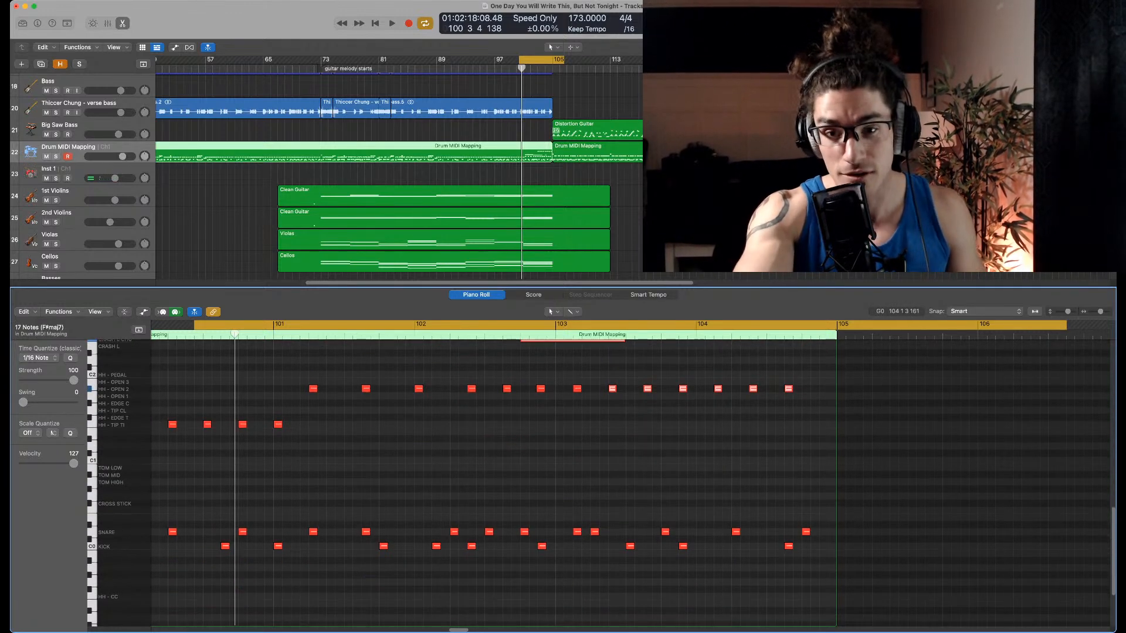
scroll(637, 457, up, 1)
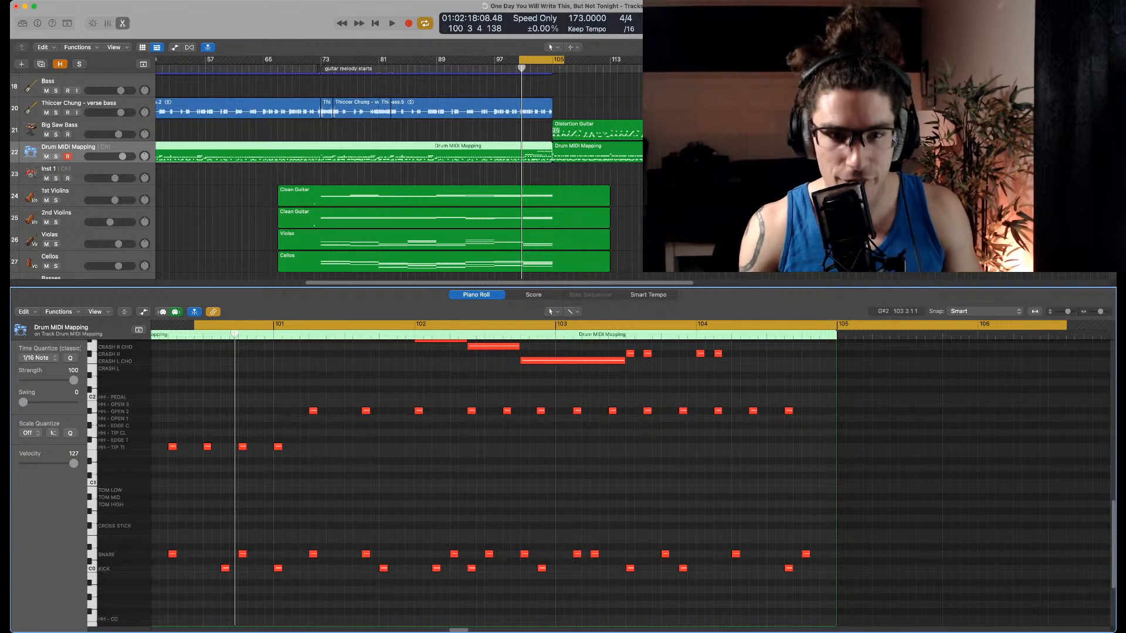
drag(563, 287, 562, 171)
scroll(492, 422, up, 4)
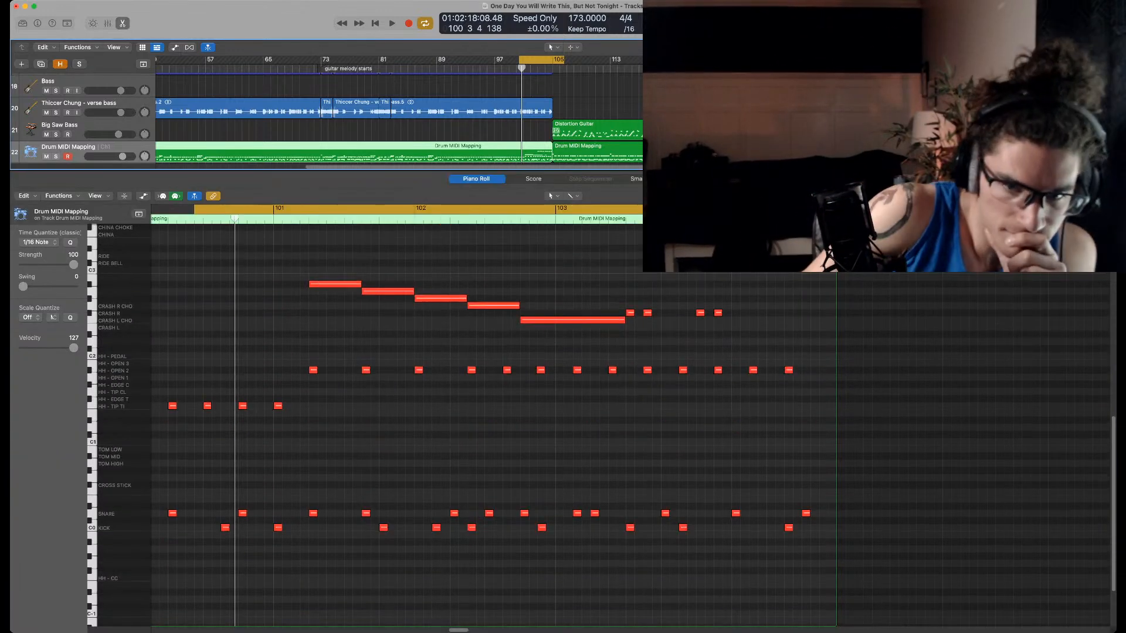
key(space)
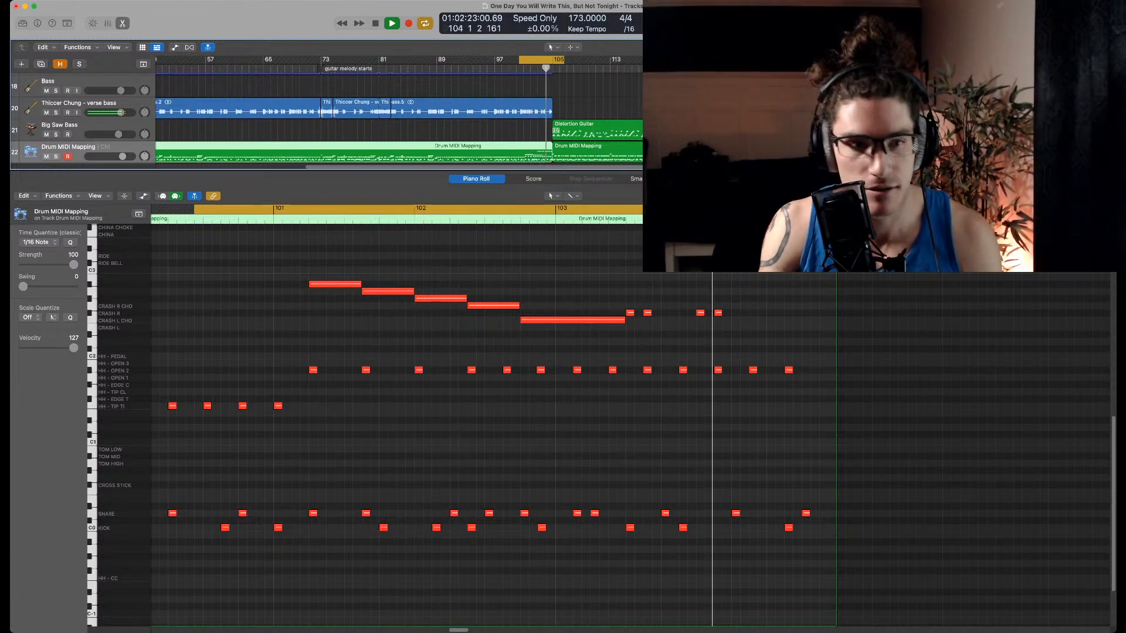
Shorten the long guide note at 102 4 1 to a short hit and place it on the CRASH L lane
key(space)
click(572, 320)
drag(623, 320, 524, 327)
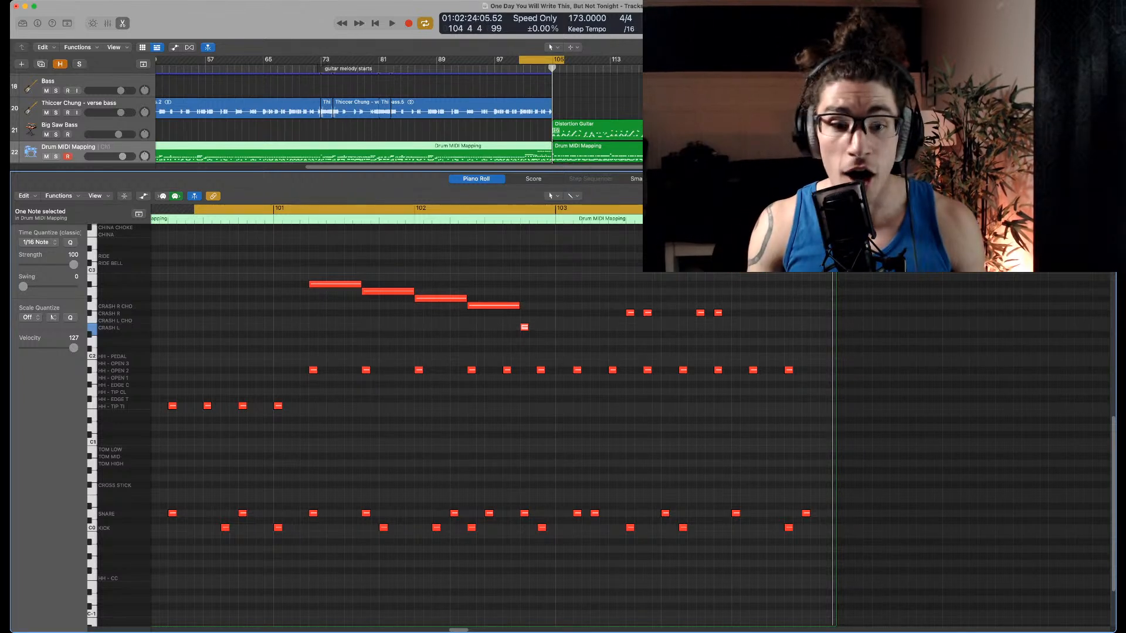
Try deleting the four remaining long melody guide notes, and restore them
drag(507, 262, 316, 307)
key(Delete)
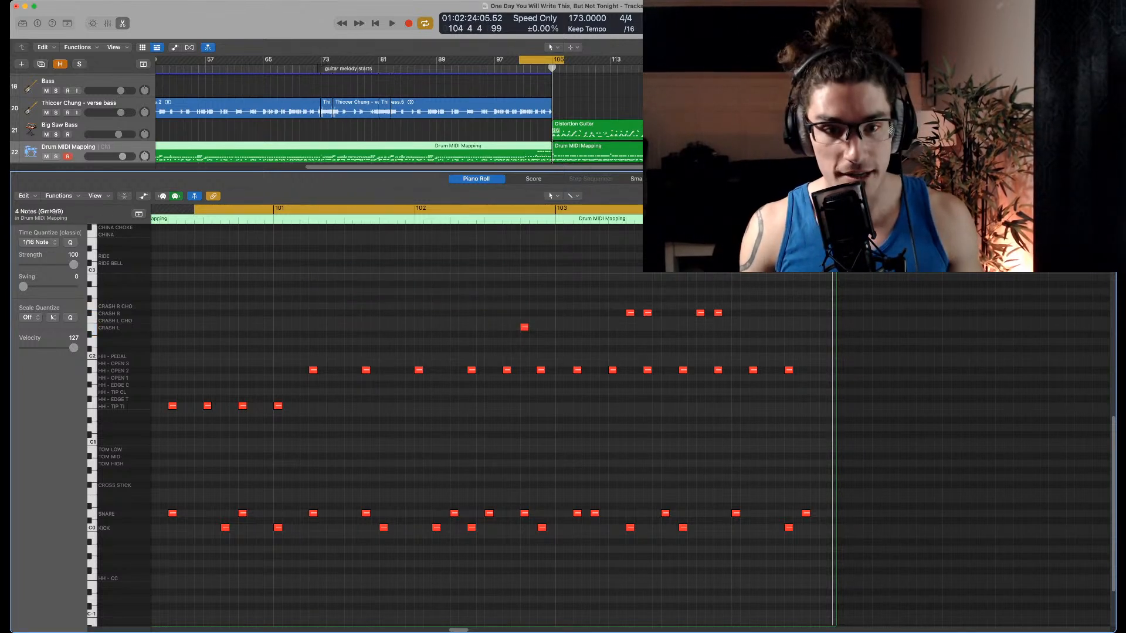
mouse_move(294, 344)
mouse_down()
mouse_move(478, 386)
mouse_move(282, 360)
mouse_up()
key(super+z)
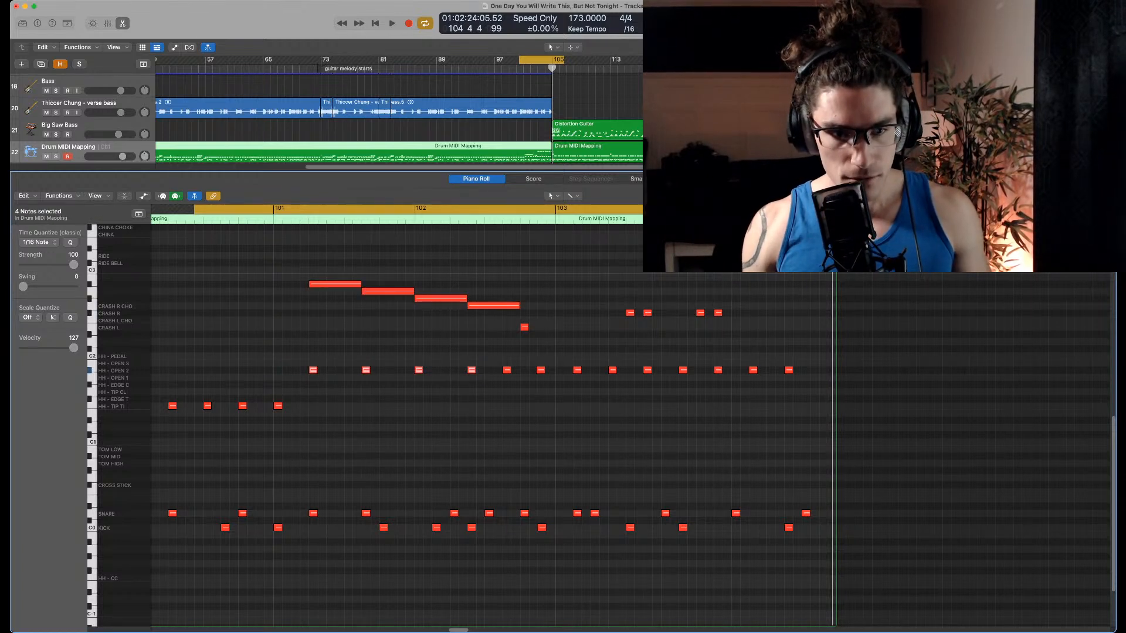
Raise the four open hi-hats from 101 2 1 to 102 2 3 to HH - OPEN 3 and copy them a sixteenth later onto HH - TIP CL
key(alt+Up)
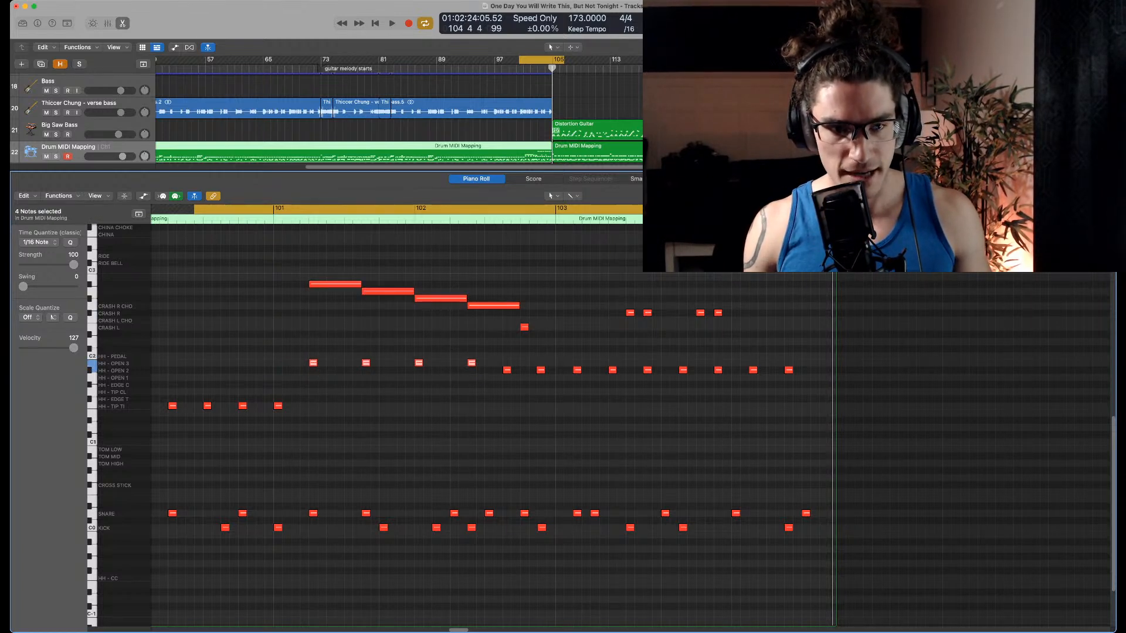
drag(313, 363, 321, 392)
click(329, 409)
key(space)
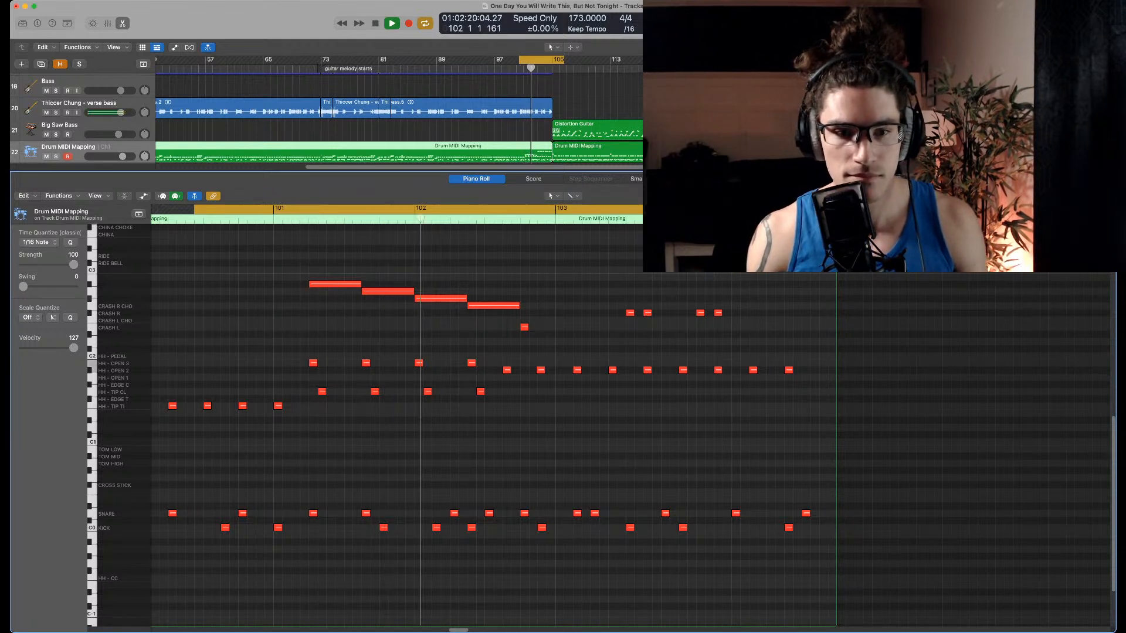
key(space)
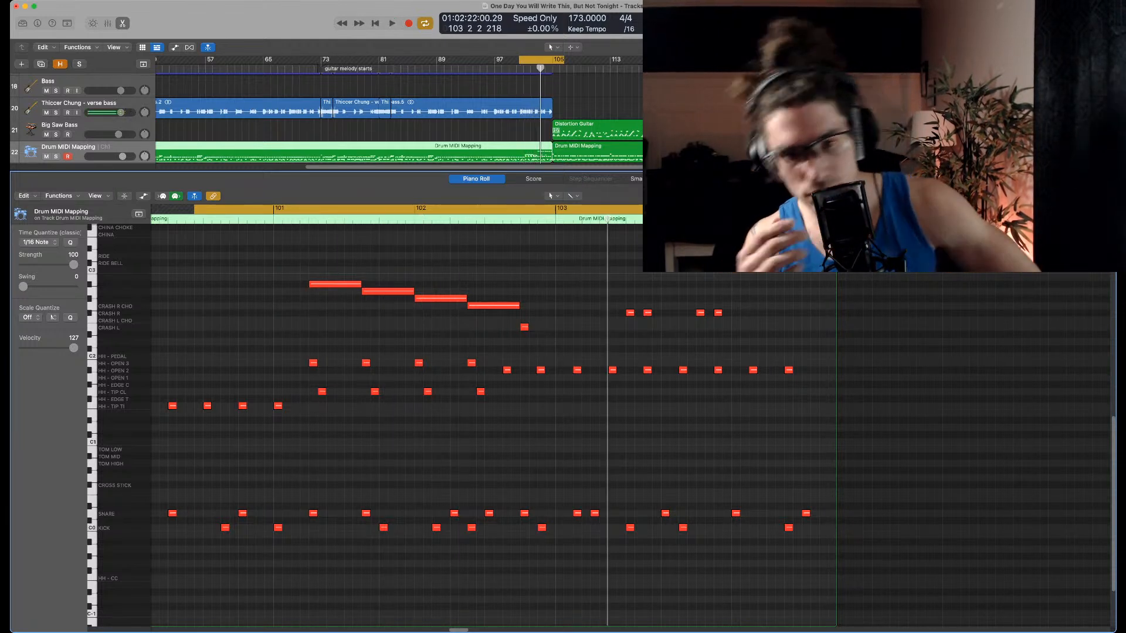
Delete the four copied hi-hat hits on the HH - TIP CL lane and replay the passage
drag(314, 378, 488, 422)
key(space)
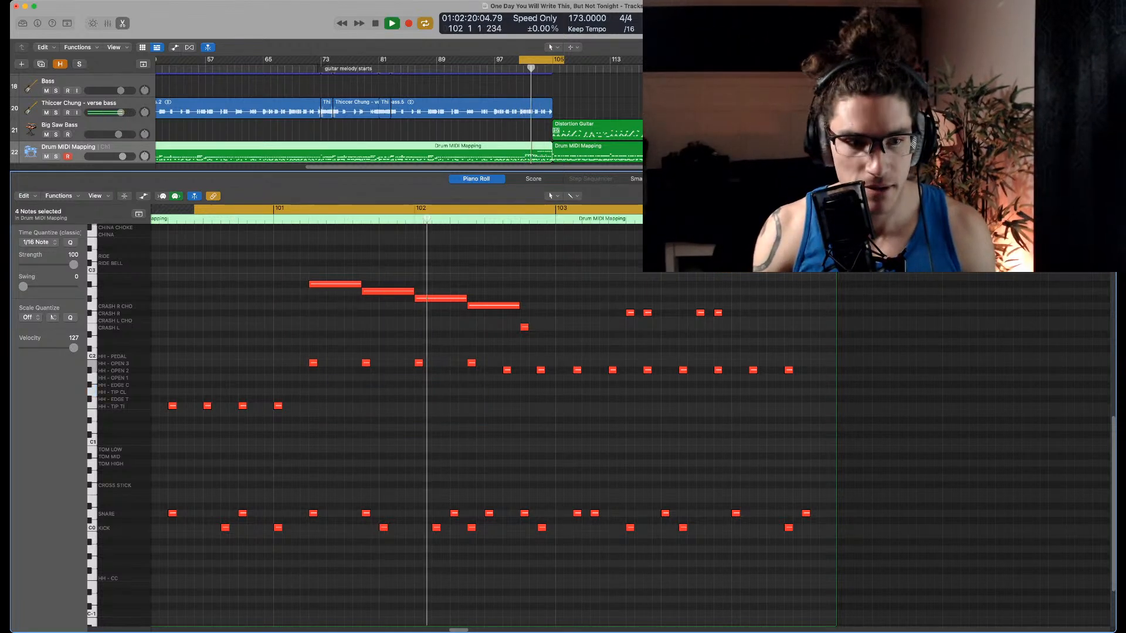
key(space)
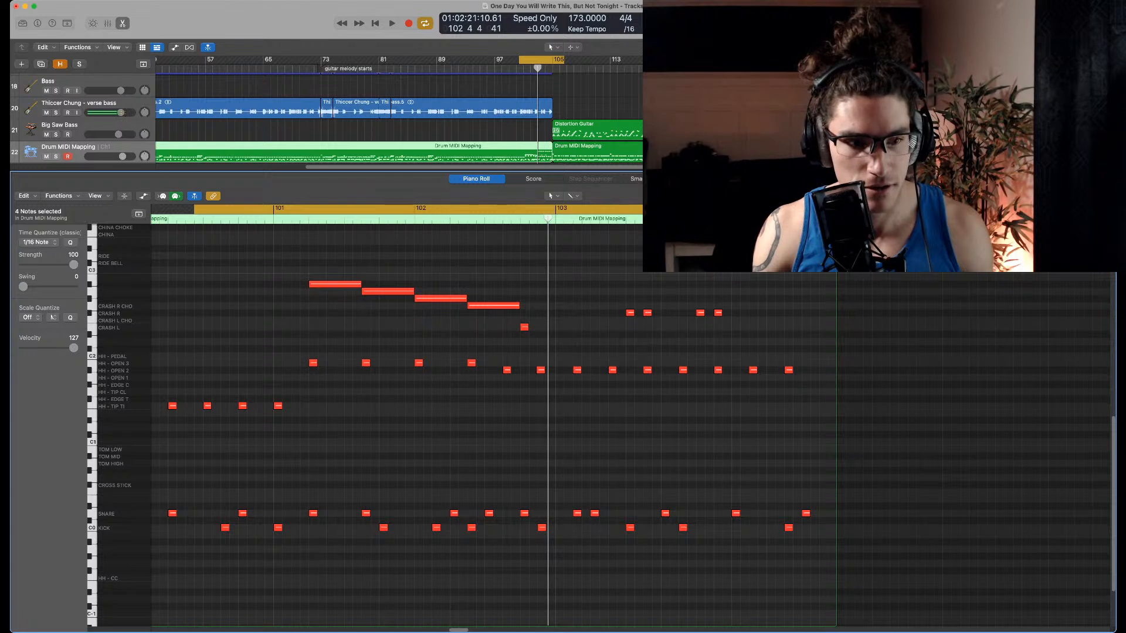
Return the open hi-hat at 102 2 3 to HH - OPEN 2, add an HH - EDGE T hit a sixteenth later, and play it back
drag(472, 363, 480, 399)
super+click(480, 392)
key(space)
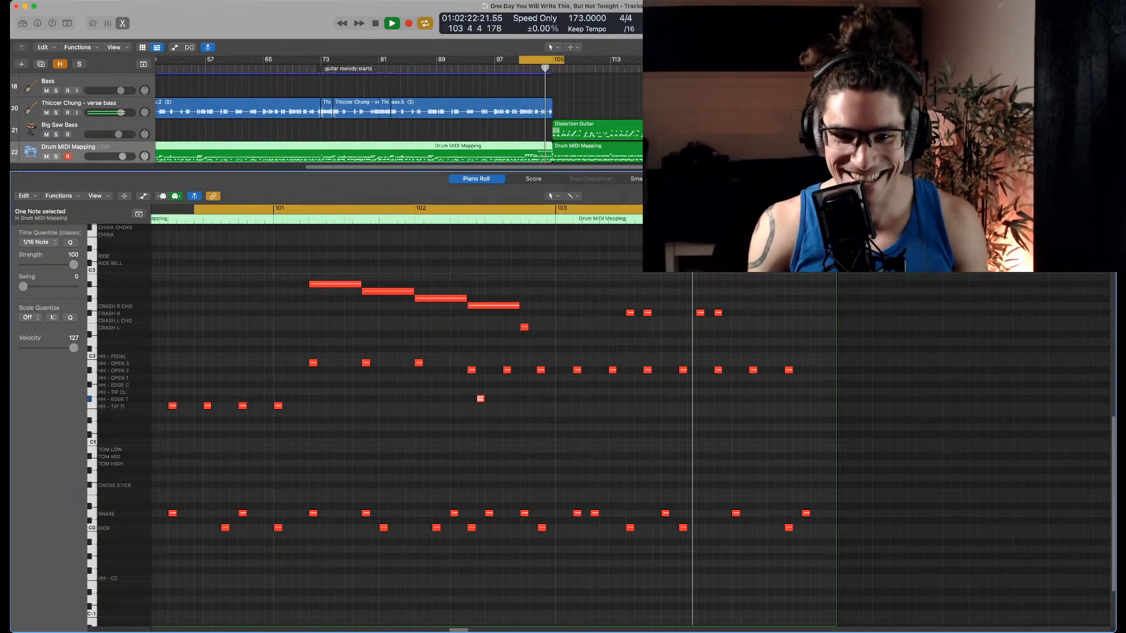
key(space)
Delete the four remaining long melody guide notes between 101 2 1 and 102 4 1 and replay the passage
drag(334, 267, 501, 327)
key(Delete)
scroll(586, 422, up, 3)
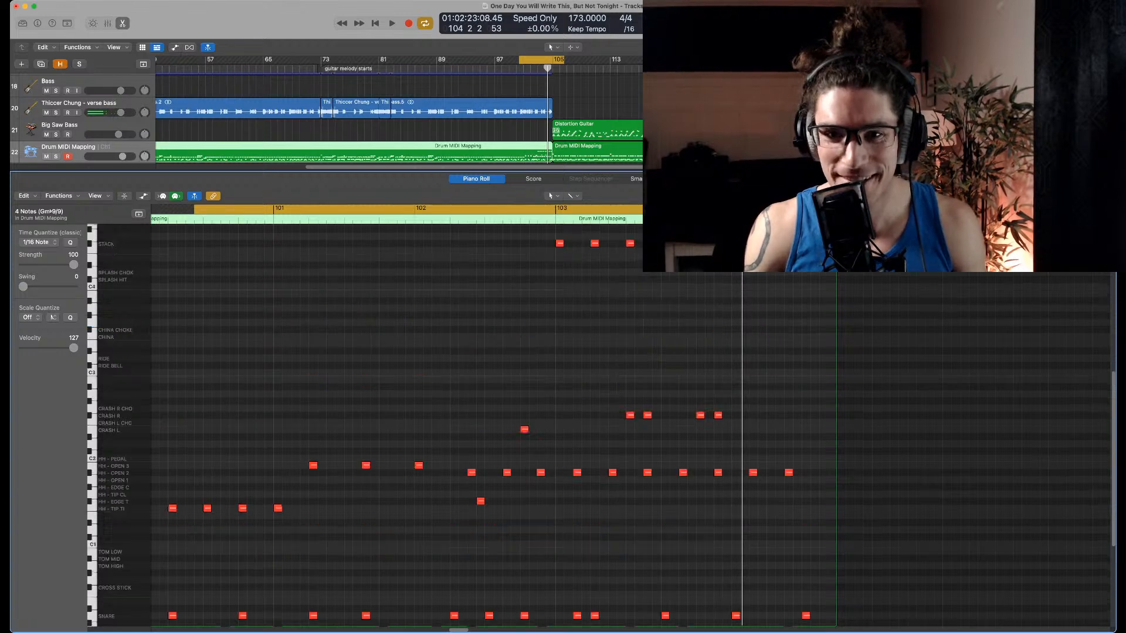
key(space)
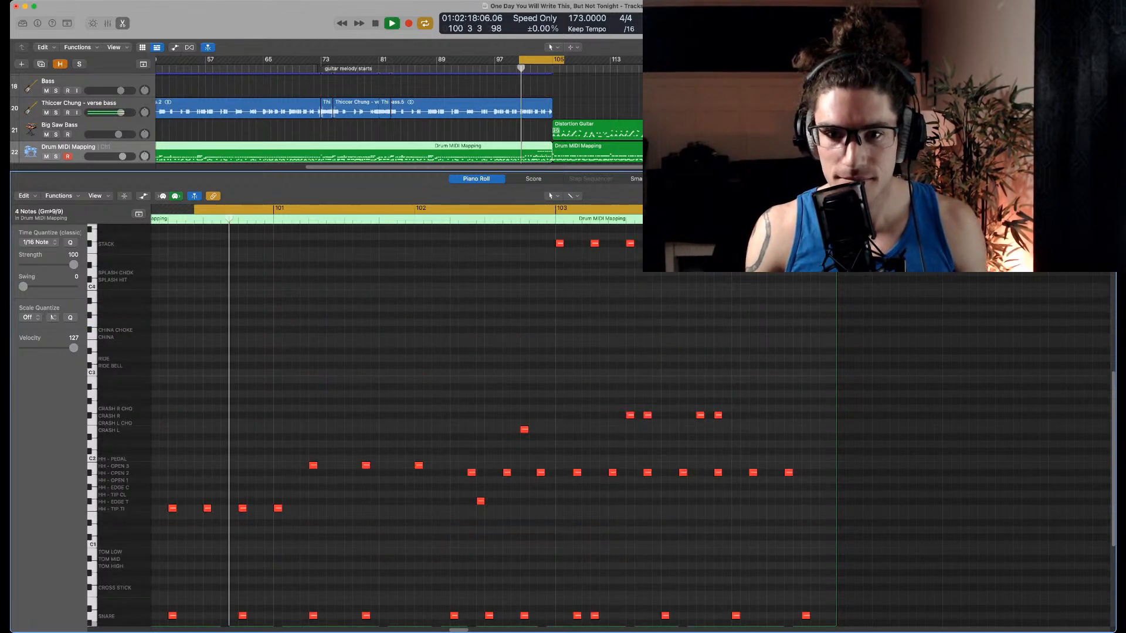
Delete the STACK hits at 103 3 1 and 104 1 1 and the HH - OPEN 2 hits at 103 3 3 and 104 1 3 that coincide with crashes
drag(562, 173, 563, 120)
scroll(587, 411, down, 1)
key(space)
key(Delete)
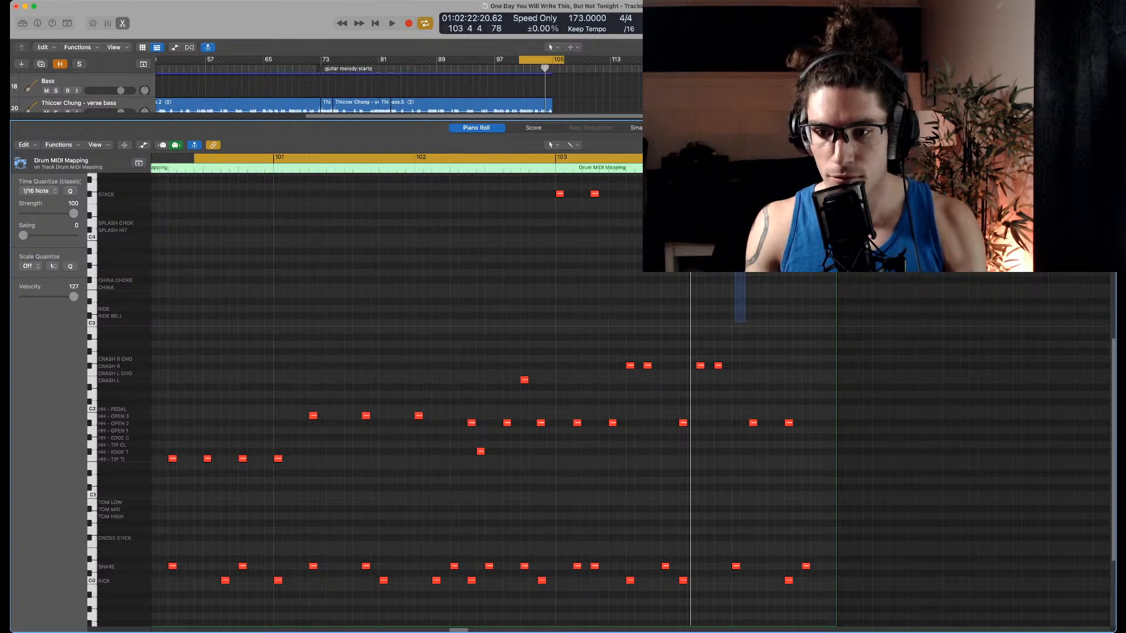
Check the closing hi-hat, kick and snare hits in bars 103 and 104, and listen to the passage
click(753, 422)
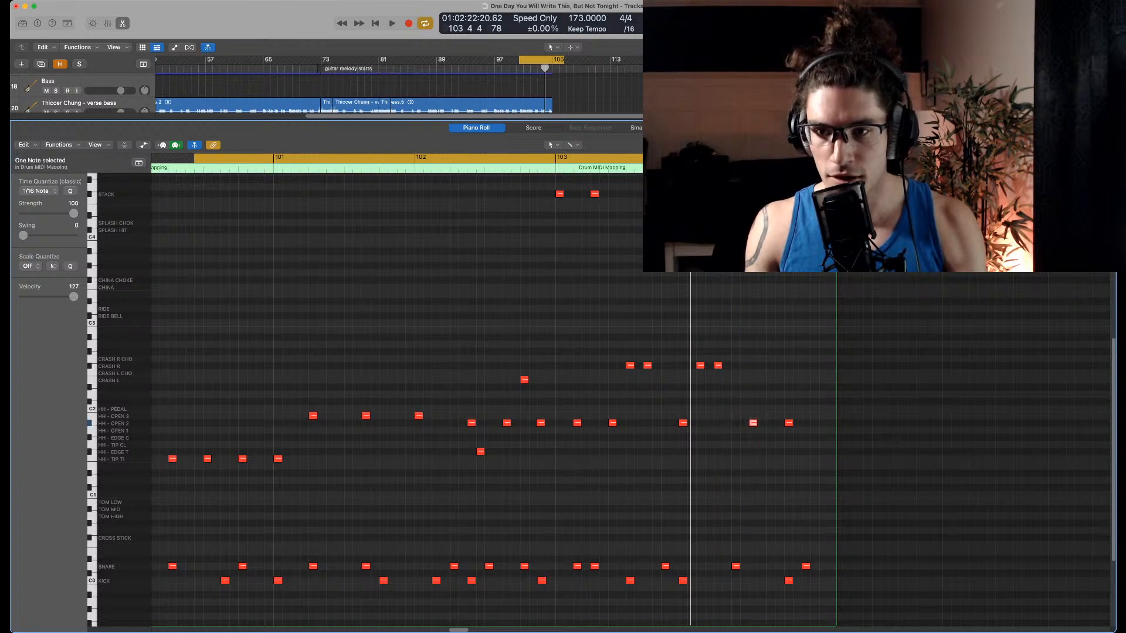
drag(772, 300, 798, 585)
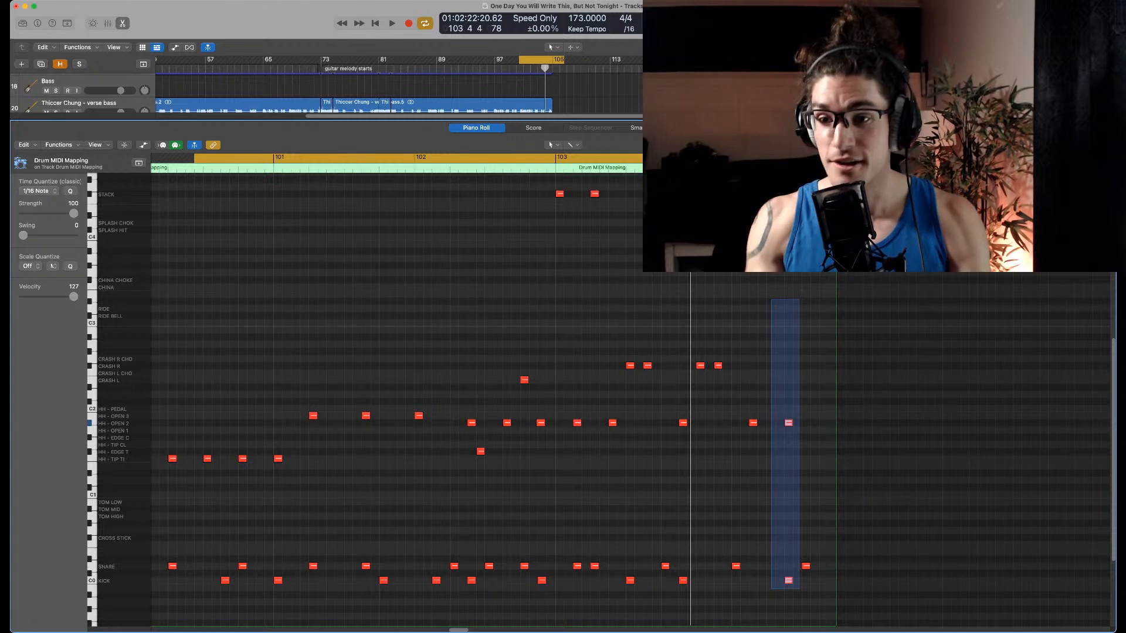
drag(800, 281, 820, 583)
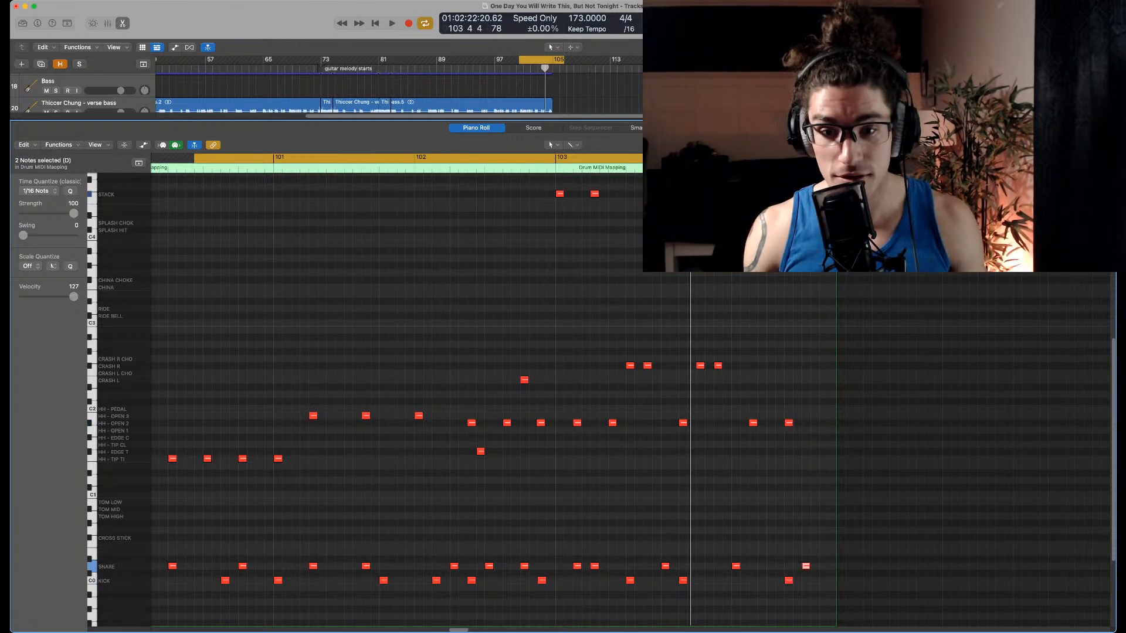
click(819, 582)
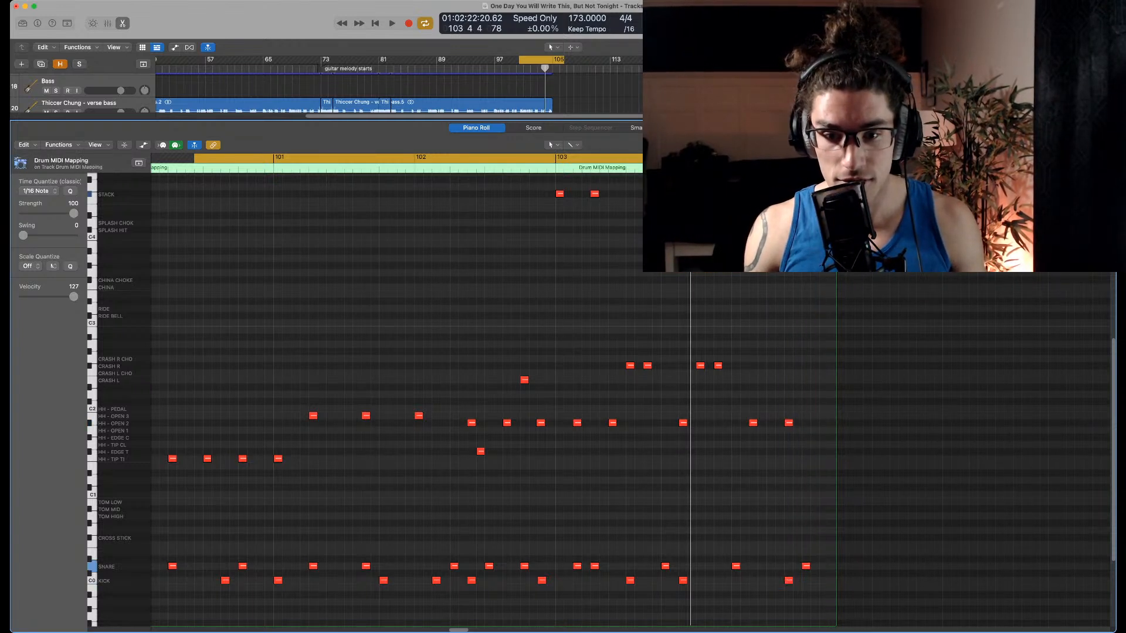
drag(561, 180, 663, 610)
click(663, 610)
scroll(663, 610, up, 2)
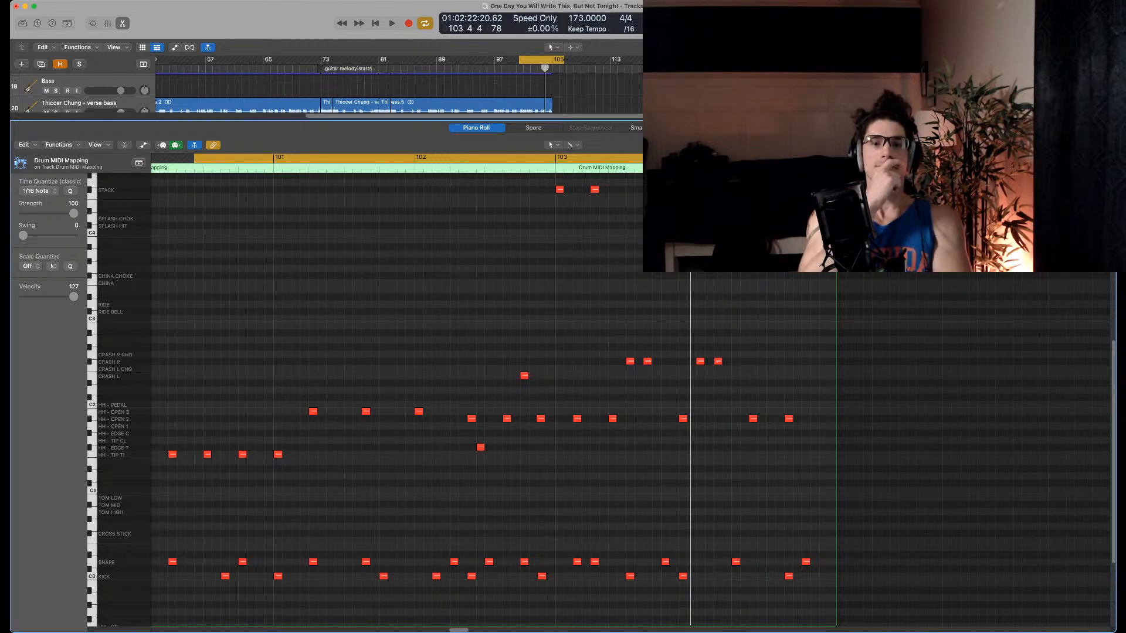
key(space)
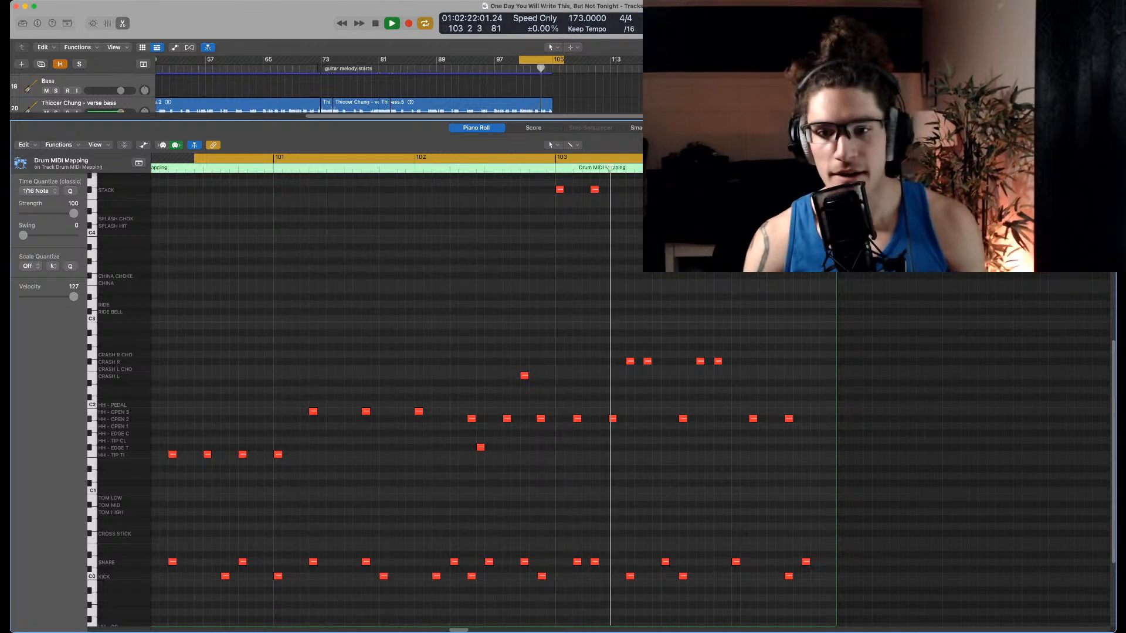
key(space)
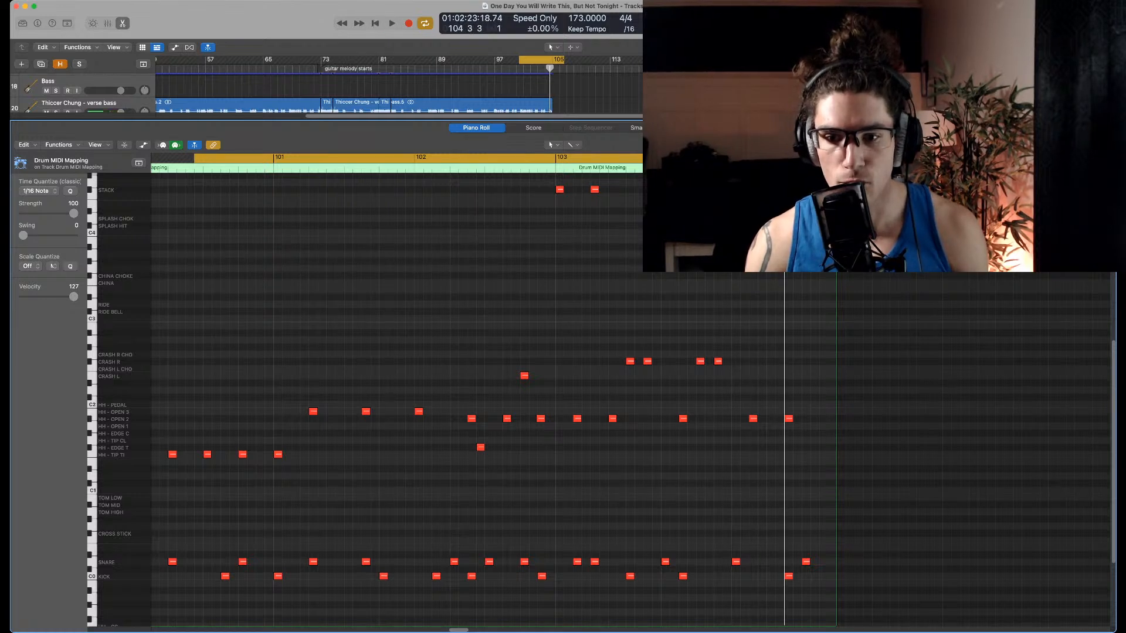
Try the CRASH R hits at 103 3 1 and 104 1 1 on the STACK lane, listen, and return them to CRASH R
drag(630, 362, 629, 345)
scroll(630, 361, up, 5)
drag(700, 517, 701, 345)
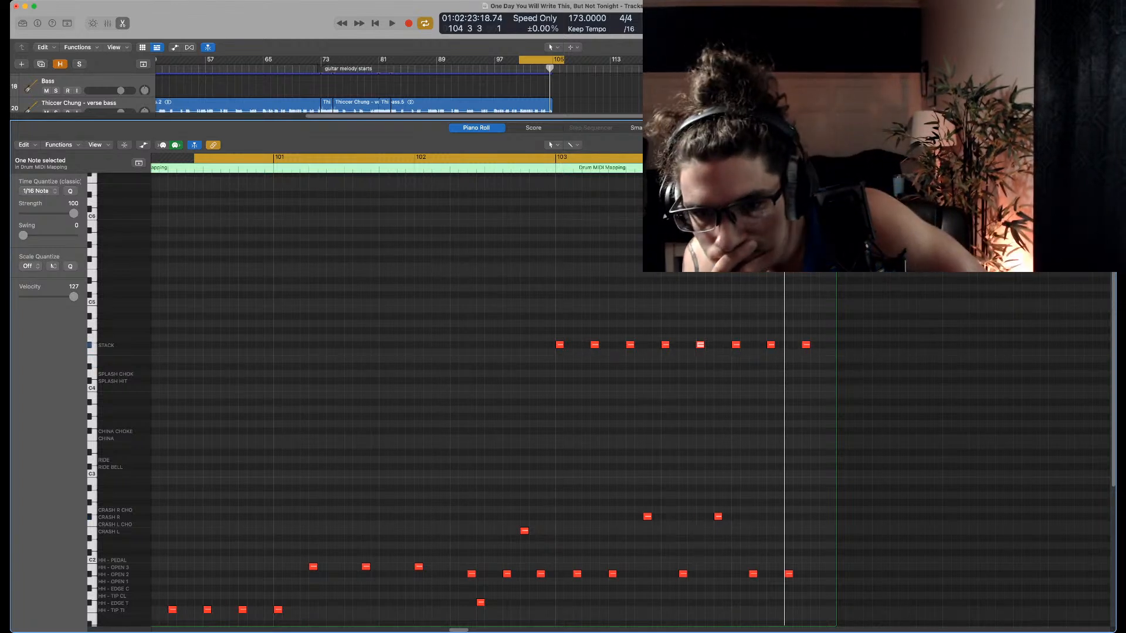
key(space)
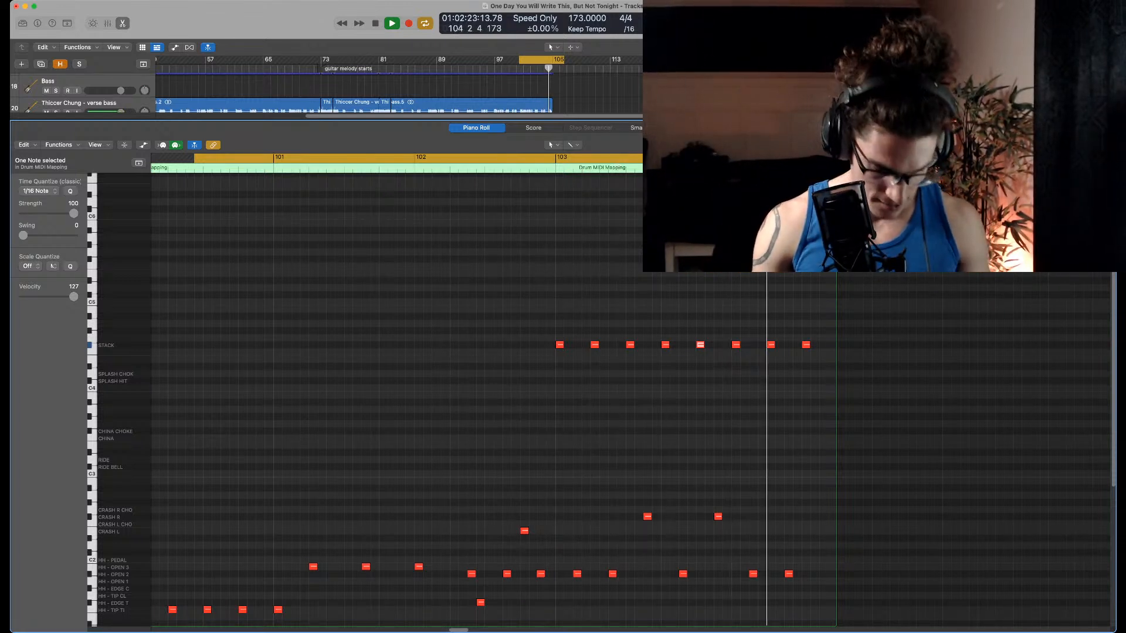
key(space)
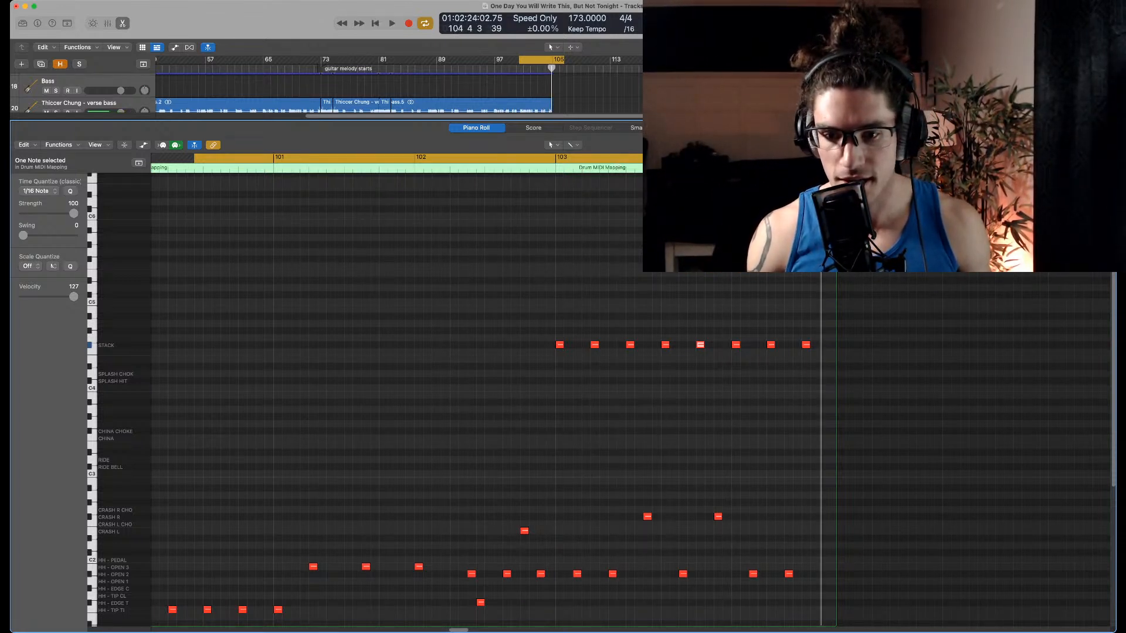
key(alt+shift+Down)
key(alt+shift+Down)
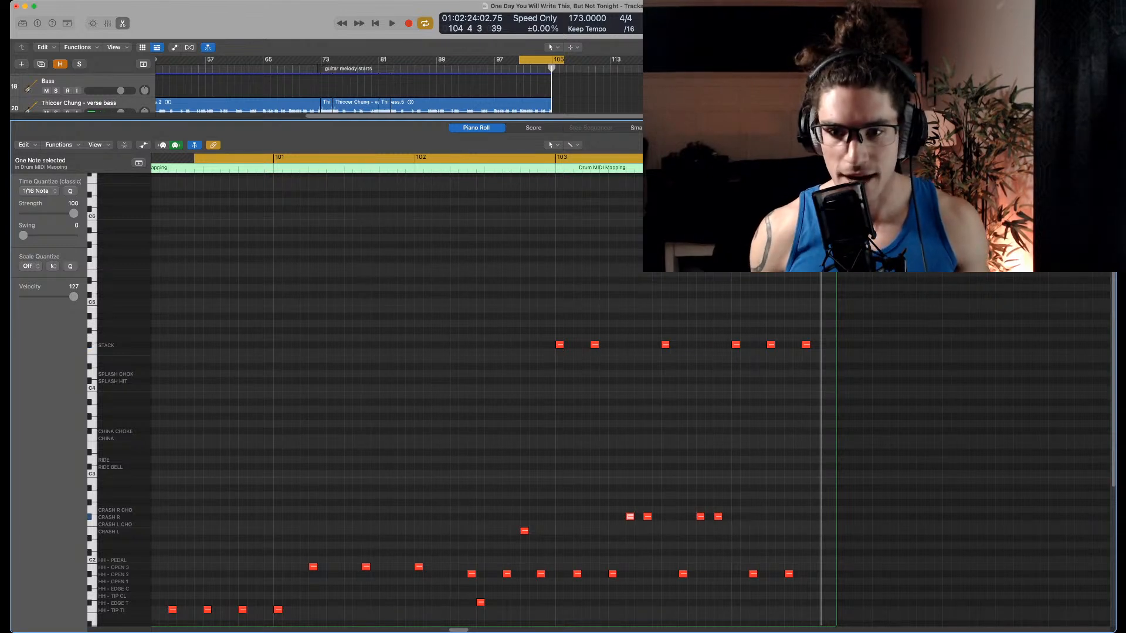
Move the CRASH R hits at 103 3 3 and 104 1 3 up to the STACK lane
click(647, 517)
key(alt+shift+Up)
key(alt+shift+Up)
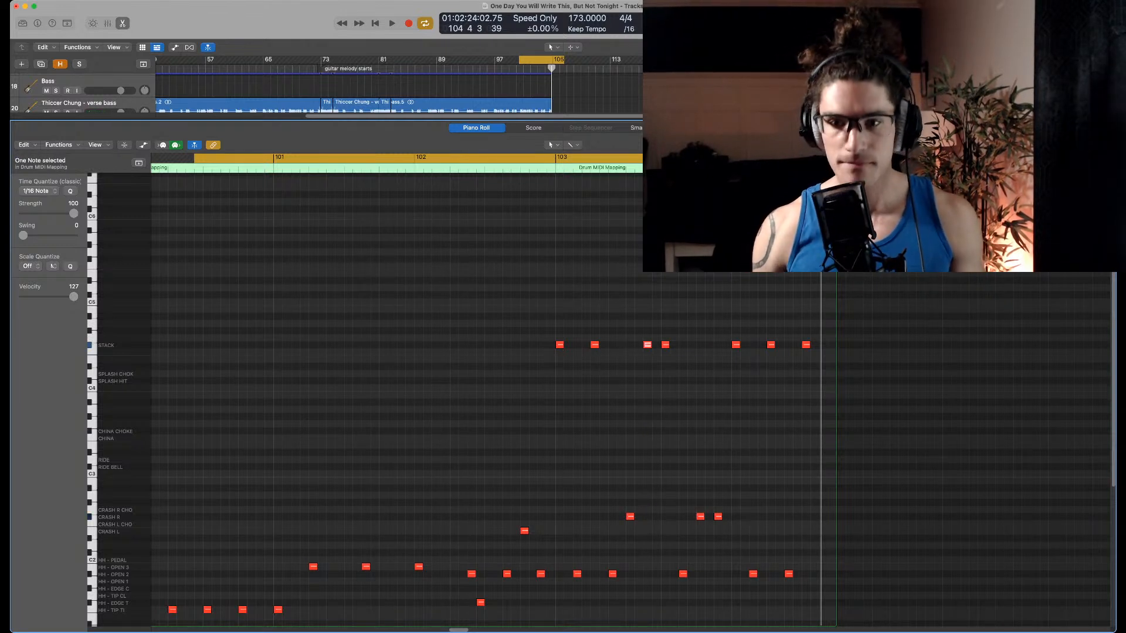
drag(746, 485, 717, 532)
key(alt+shift+Up)
key(alt+shift+Up)
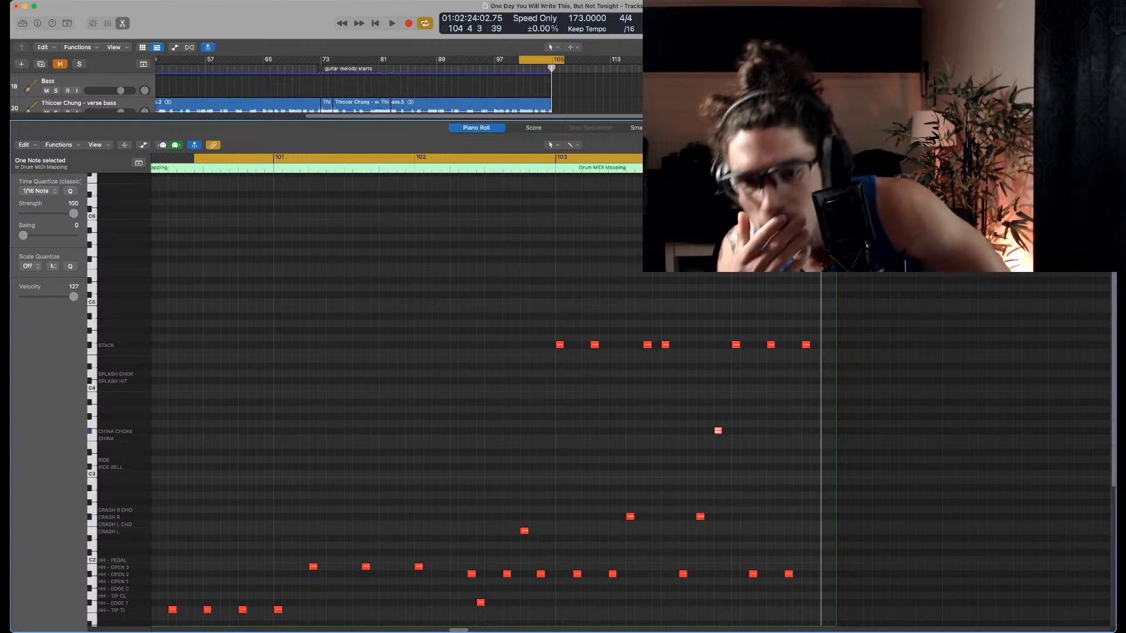
Play back bars 101 to 104 repeatedly and review how the stack, crash and hi-hat hits line up with the snares and kicks
key(space)
scroll(492, 399, down, 4)
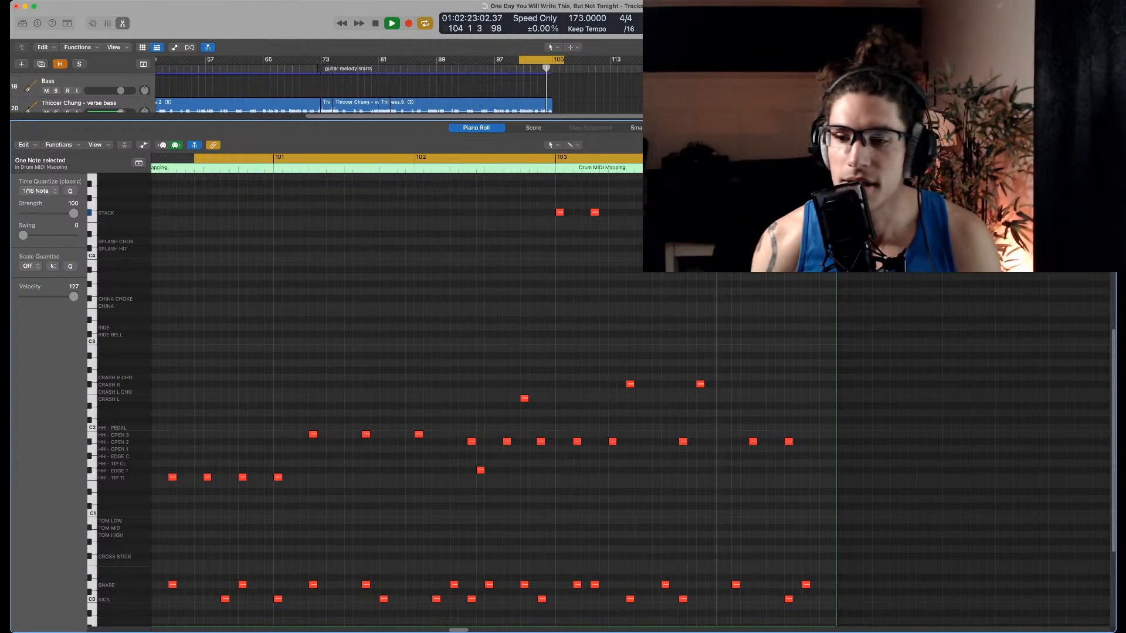
key(space)
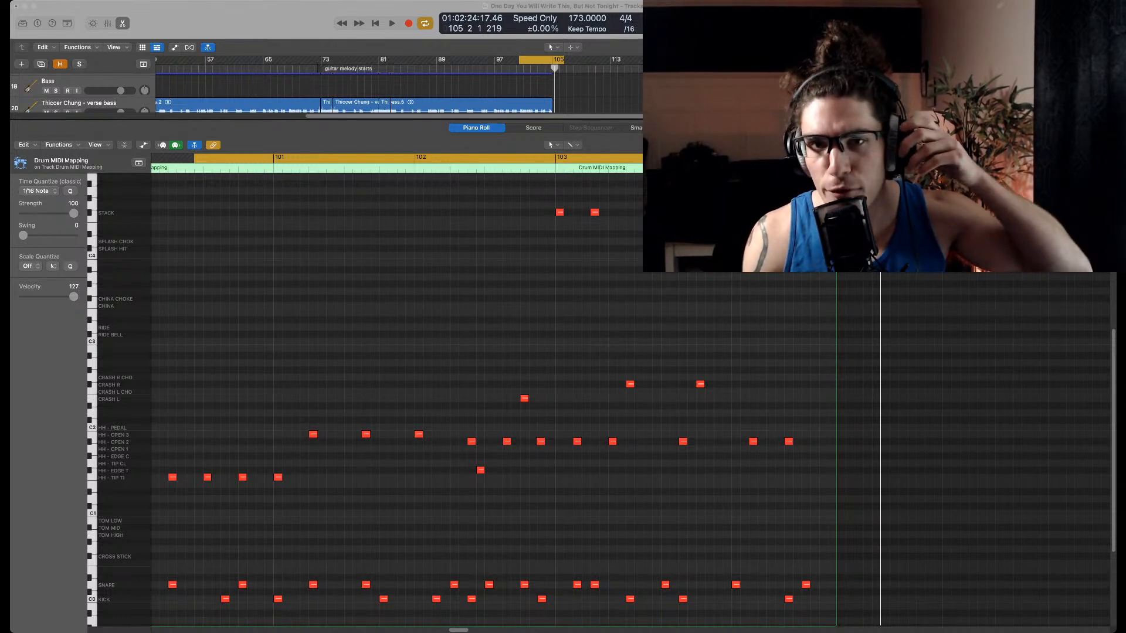
key(super+Tab)
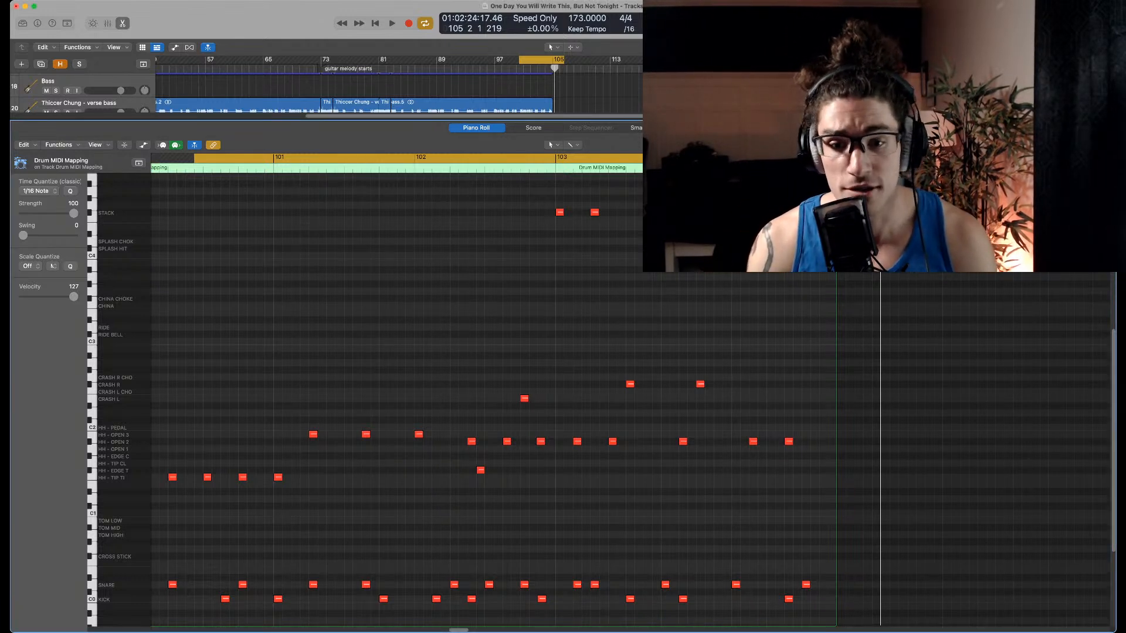
scroll(493, 399, down, 3)
scroll(492, 399, up, 2)
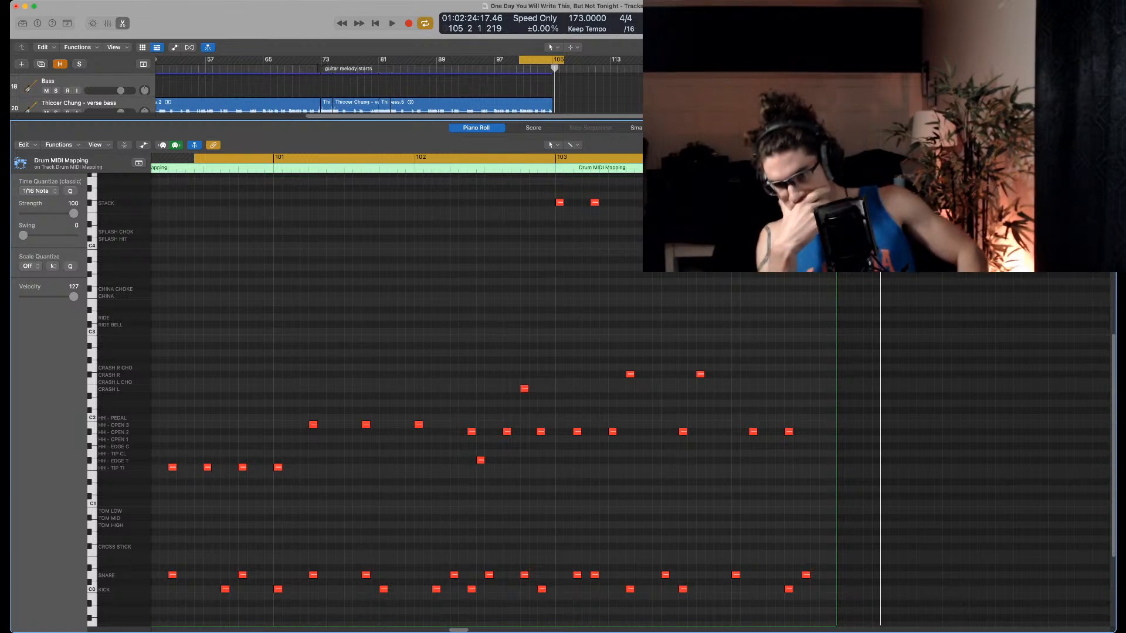
key(space)
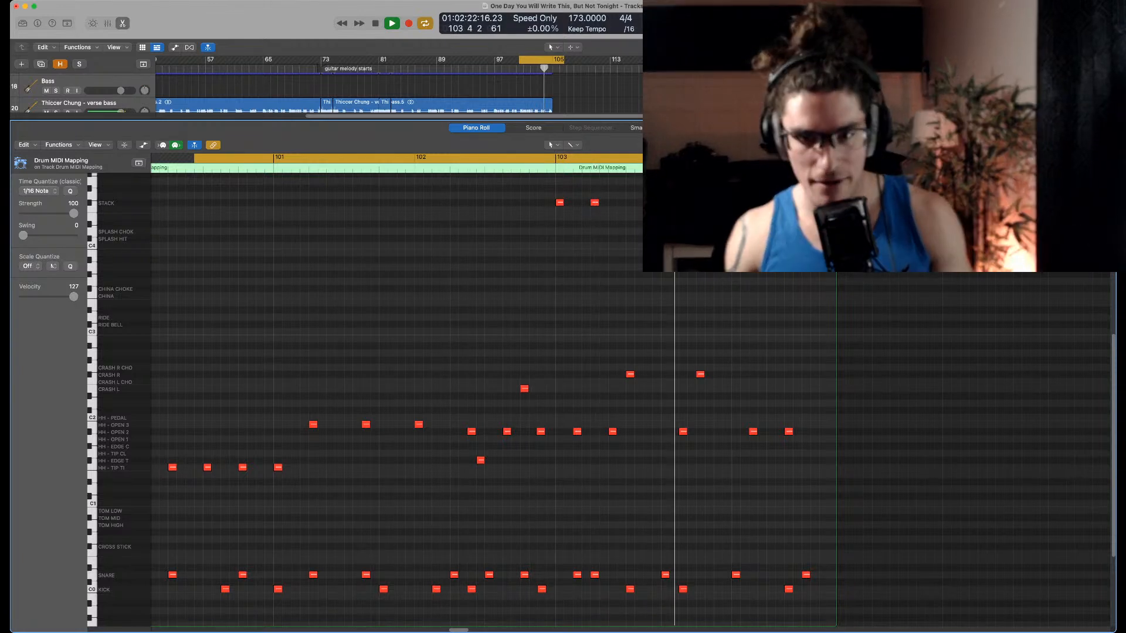
Delete the STACK hit at 103 1 1 and the HH - OPEN 2 hit at 103 1 3, and listen to the passage
key(space)
drag(579, 414, 588, 448)
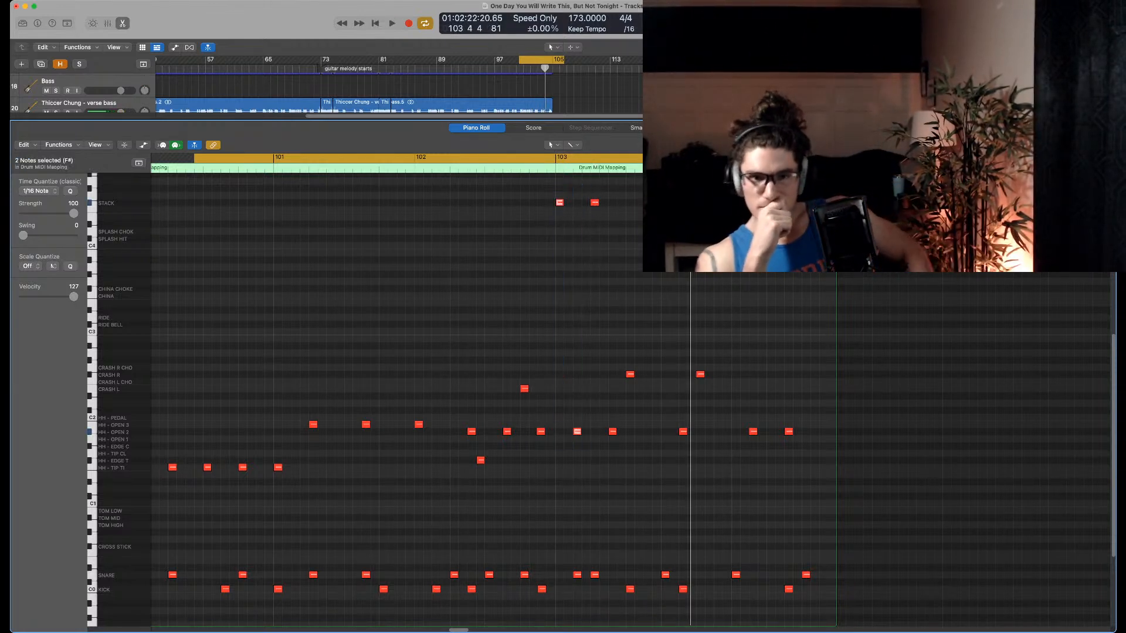
key(Delete)
key(space)
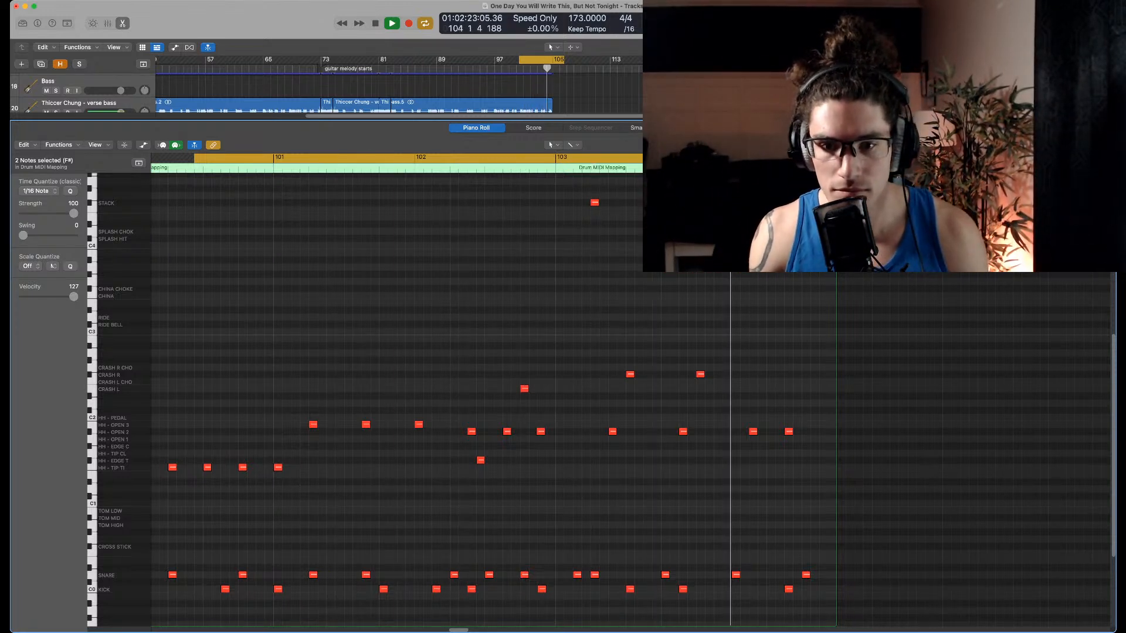
Move the STACK hit in bar 103 to 103 2 3, and delete the HH - OPEN 2 hit there
key(space)
drag(594, 202, 612, 202)
drag(613, 394, 620, 460)
key(Delete)
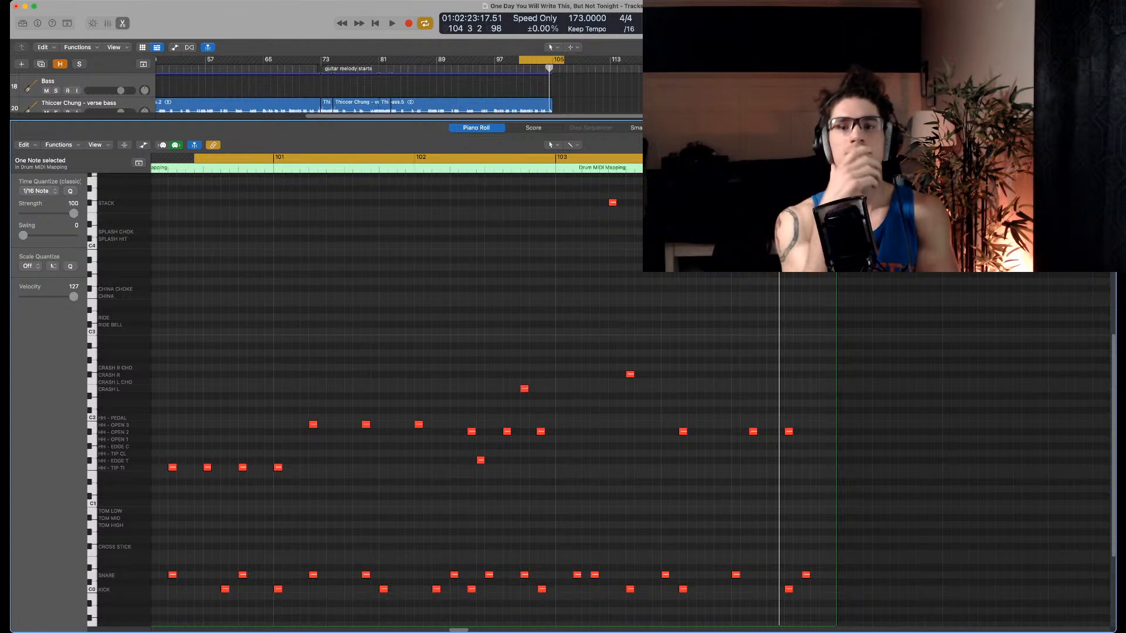
key(space)
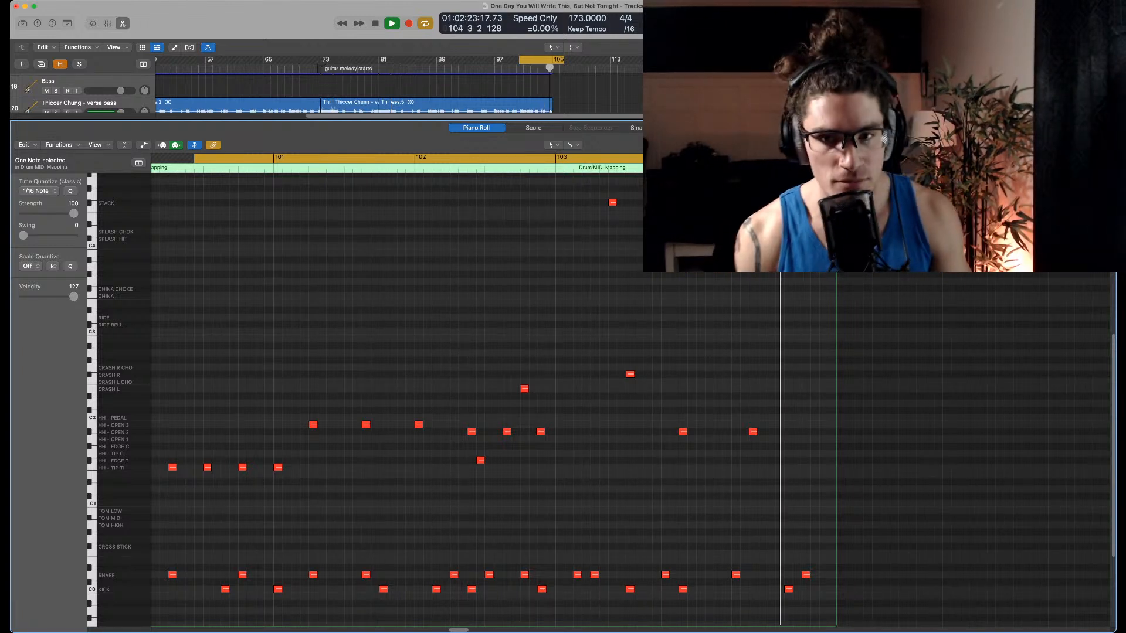
Play back bars 101 to 104 several times and review the thinned-out stack, crash and hi-hat hits against the kicks and snares
key(space)
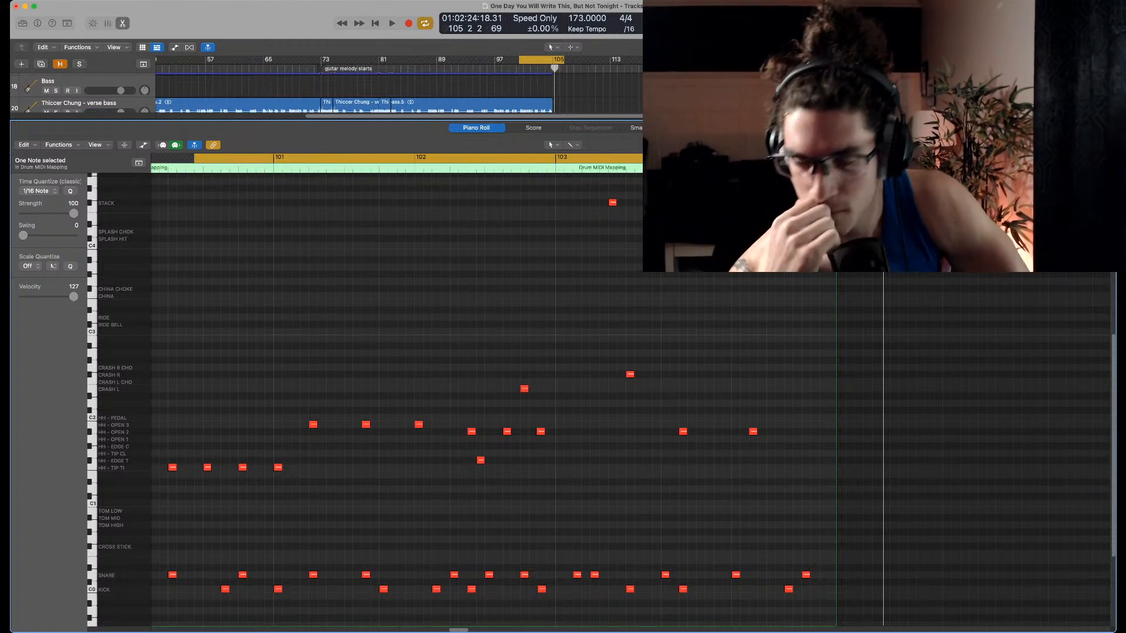
key(space)
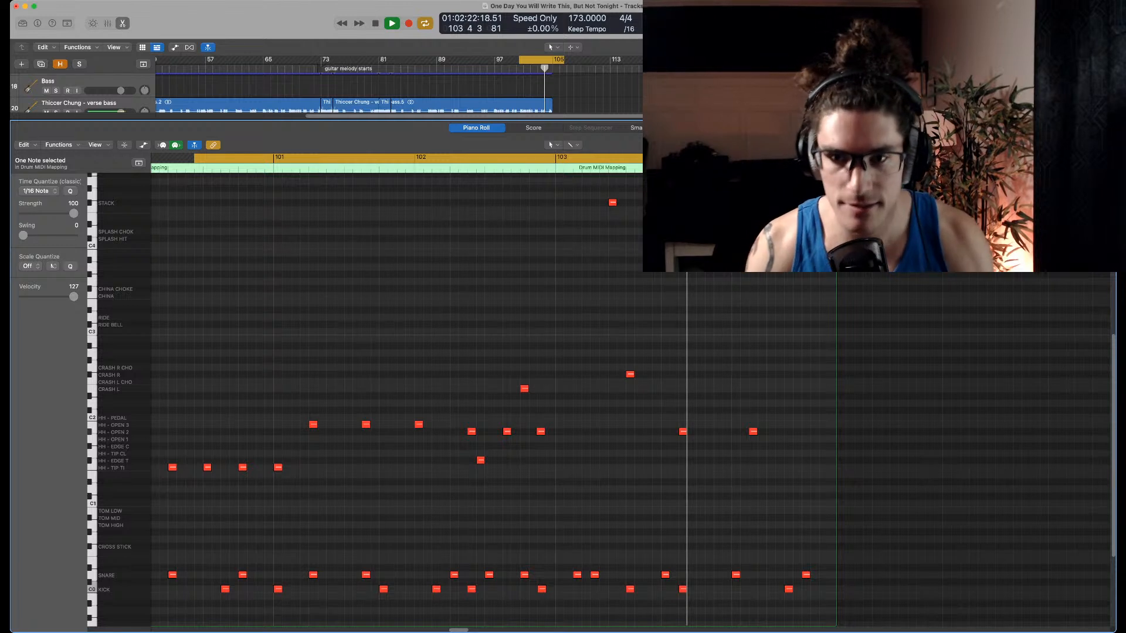
key(space)
key(space)
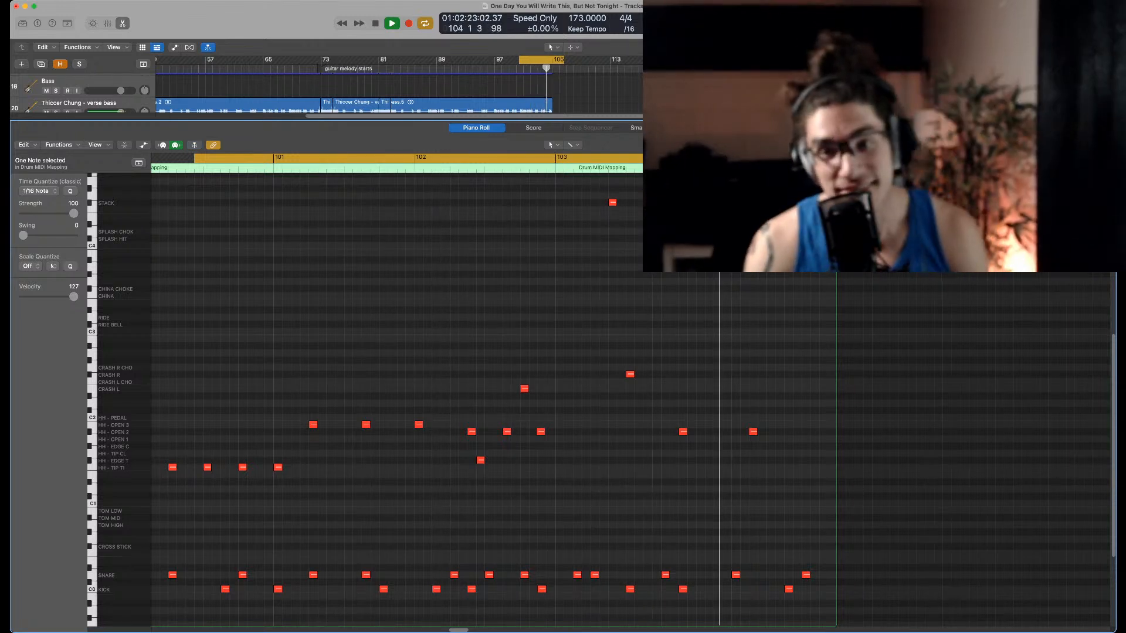
key(space)
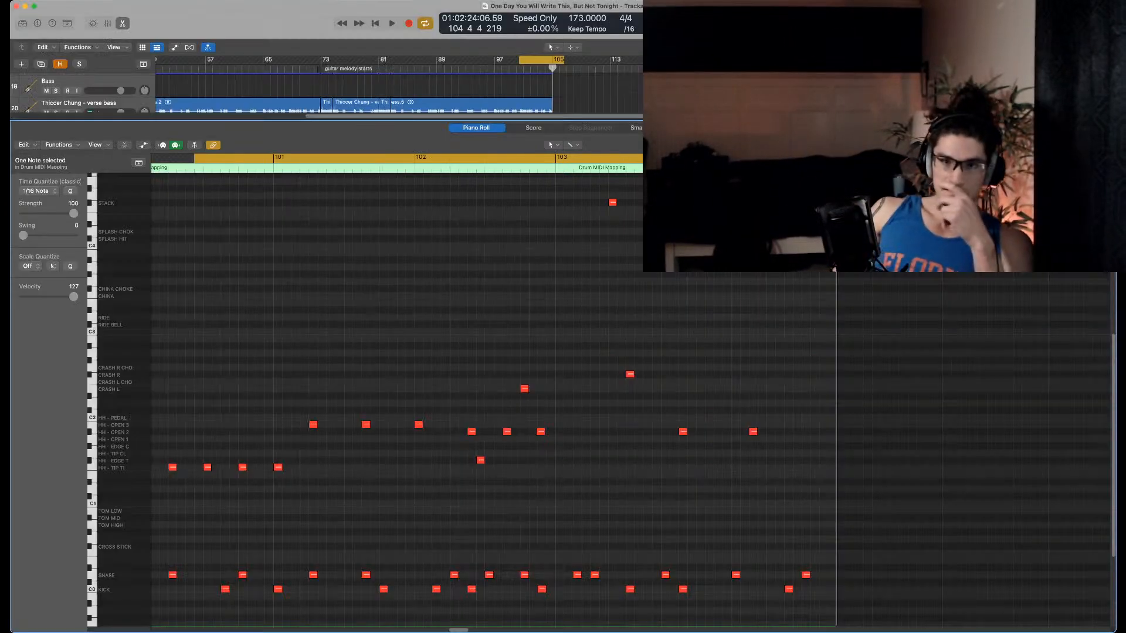
key(space)
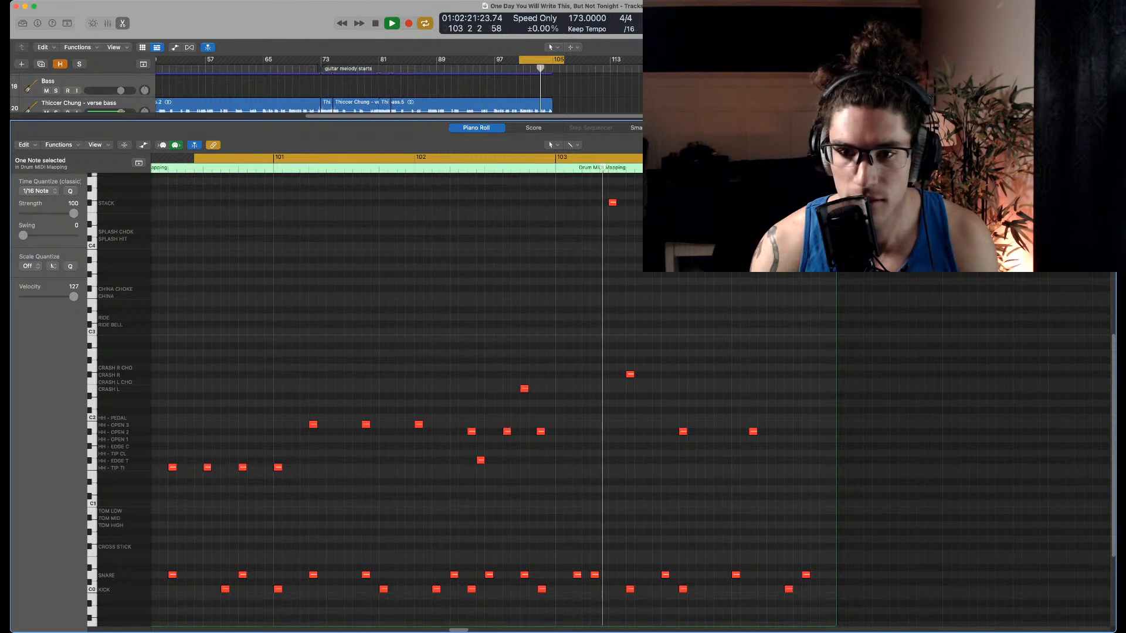
Add snare hits at 103 3 1 and 104 1 3 and kick hits at 103 3 3 and 104 1 1, and listen
key(space)
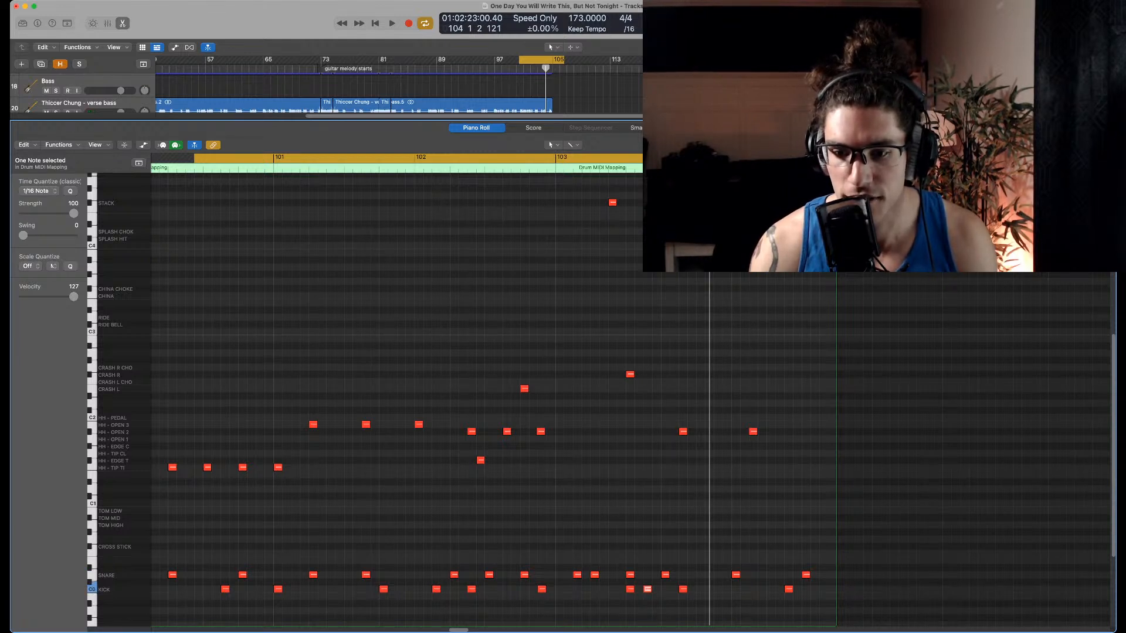
super+click(700, 589)
super+click(717, 575)
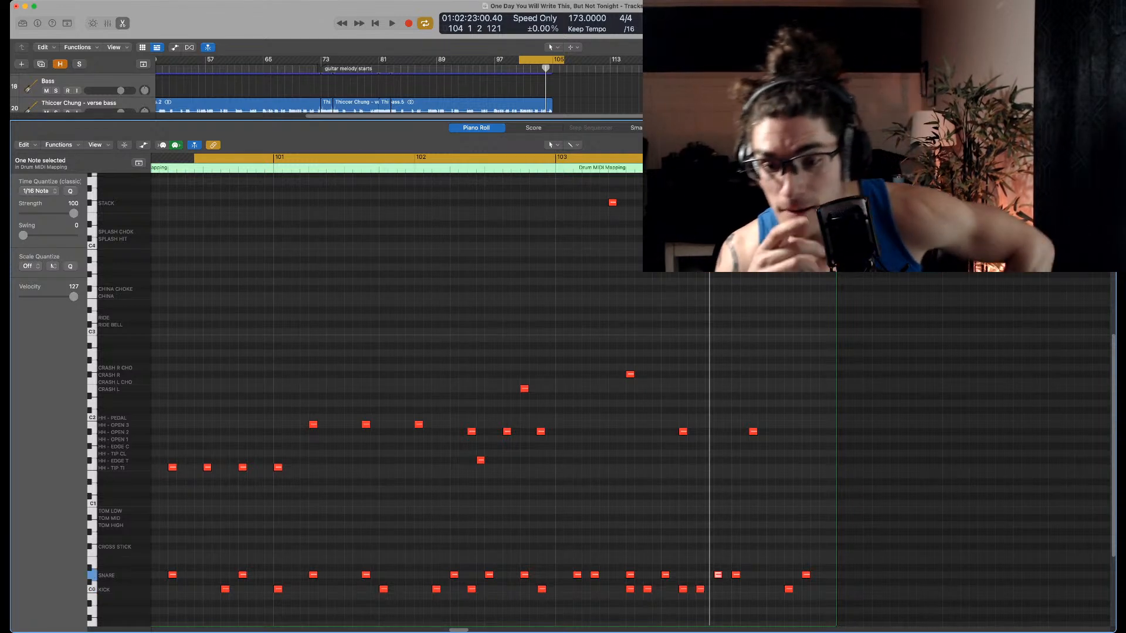
key(space)
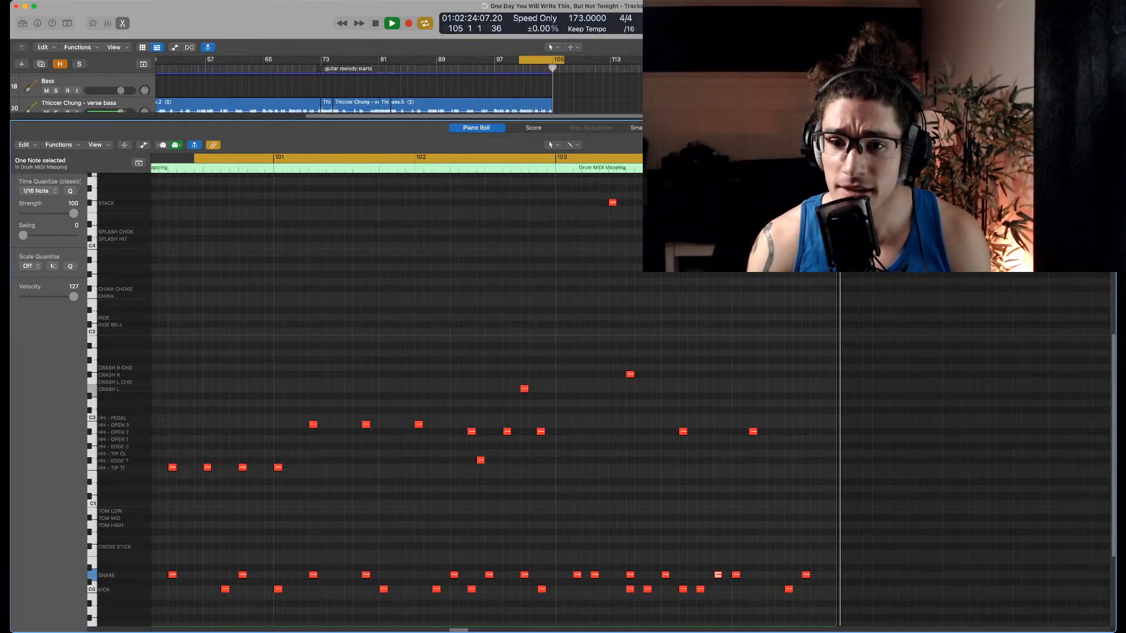
Delete the snare at 104 1 3, the kick at 104 1 1 and the HH - OPEN 2 hit at 103 4 3, and listen
key(Delete)
key(space)
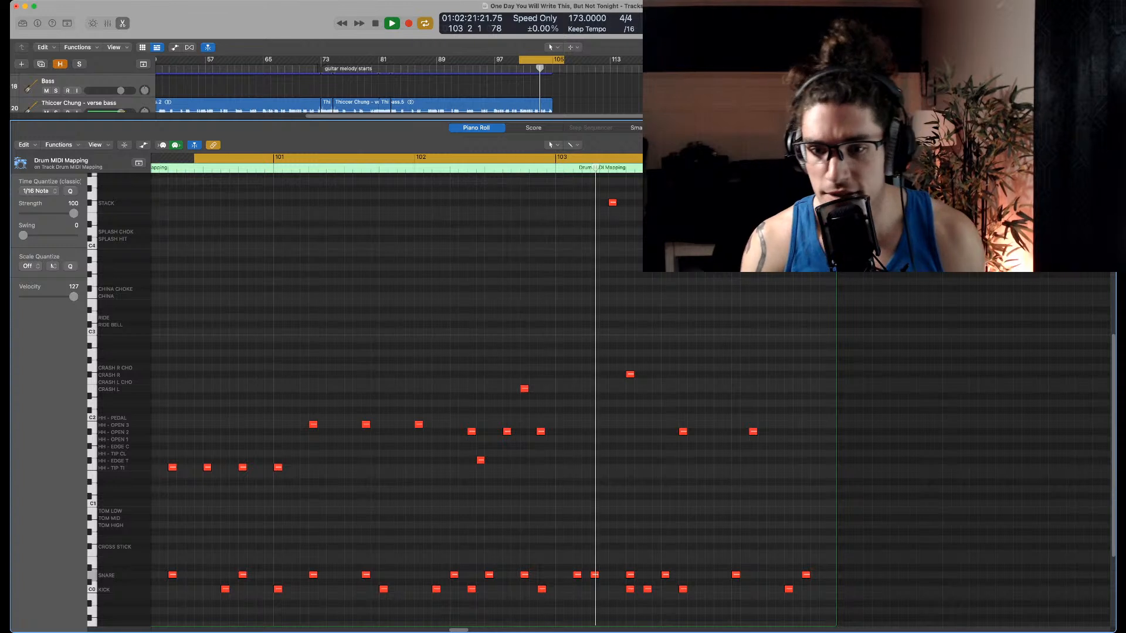
key(space)
click(684, 431)
key(Delete)
key(space)
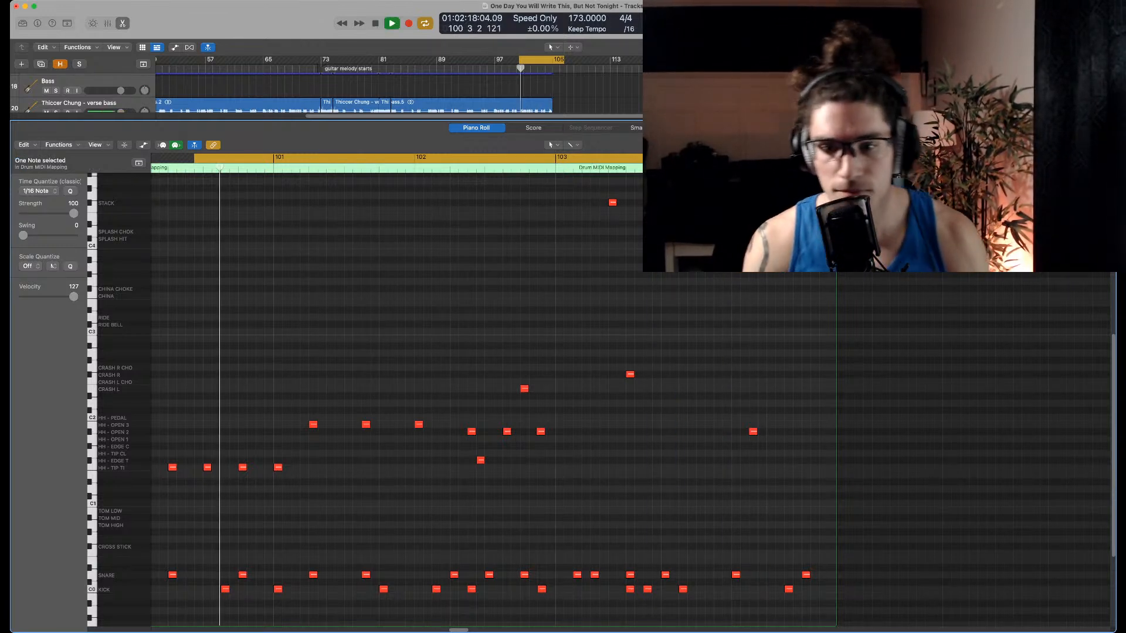
Delete the kick hit at 103 4 3 and the snare hit at 103 3 1, and save the project
scroll(680, 446, down, 5)
drag(677, 456, 688, 572)
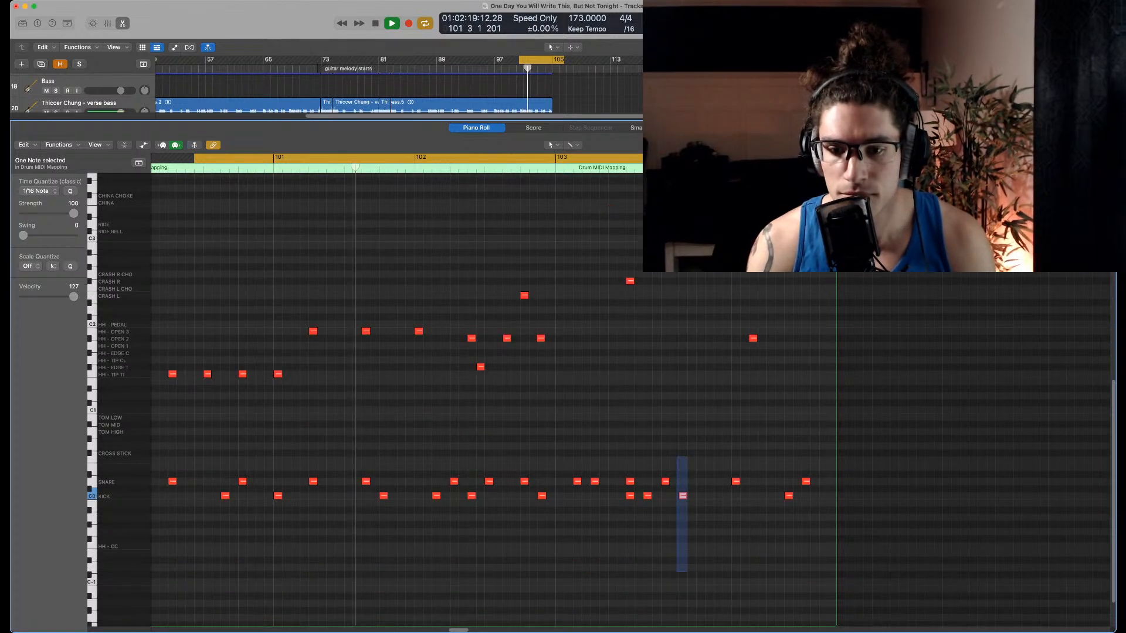
key(Delete)
scroll(683, 446, up, 5)
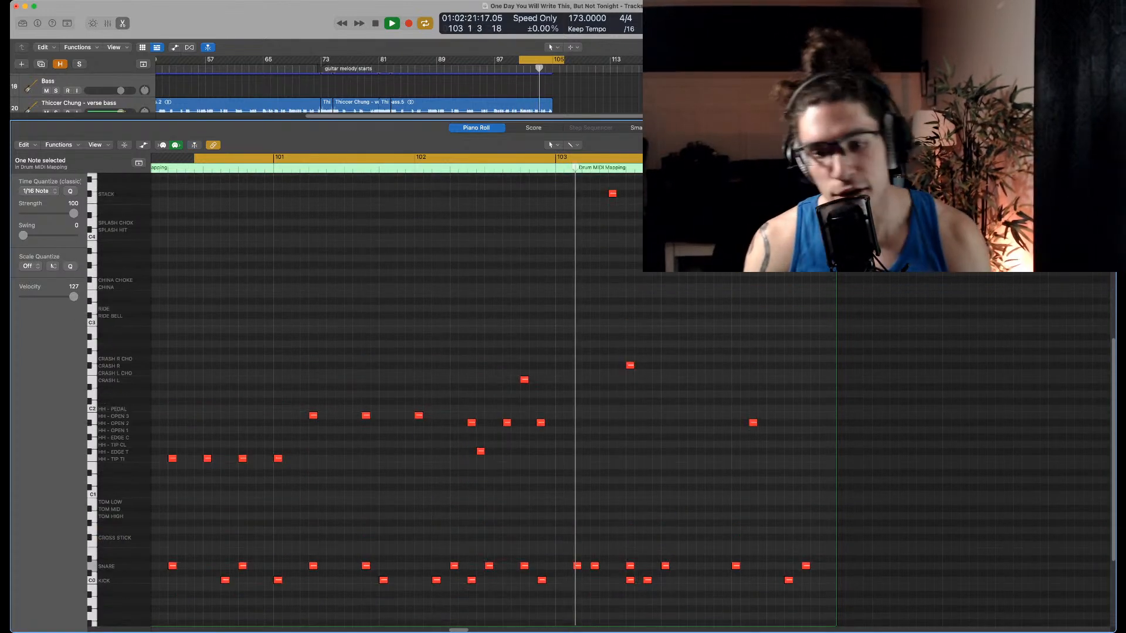
key(space)
click(629, 566)
key(Delete)
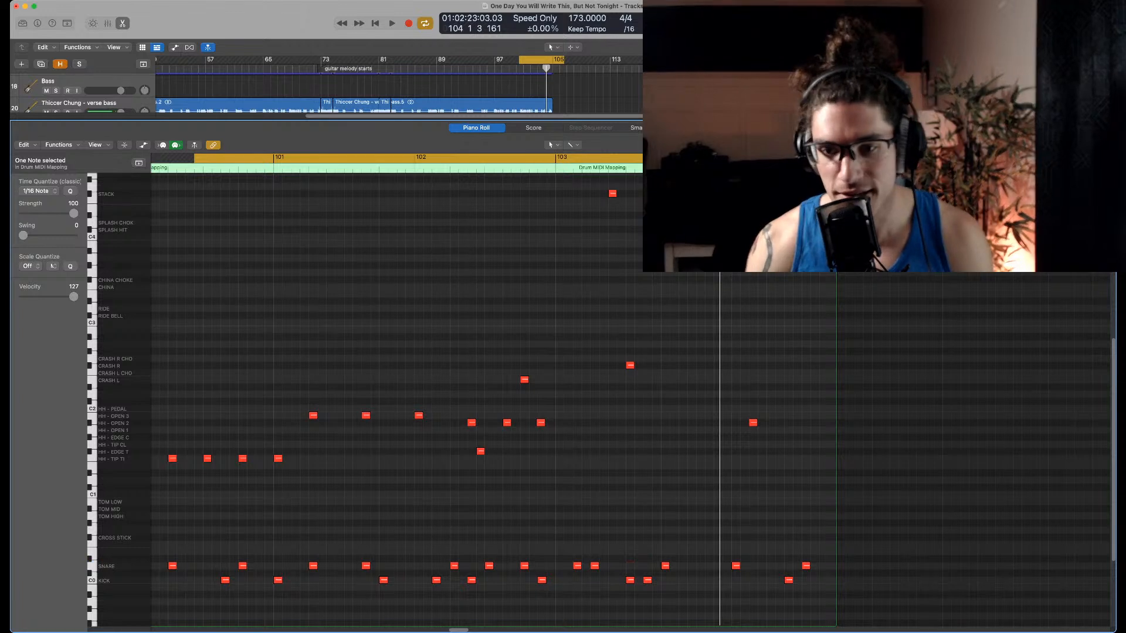
key(super+s)
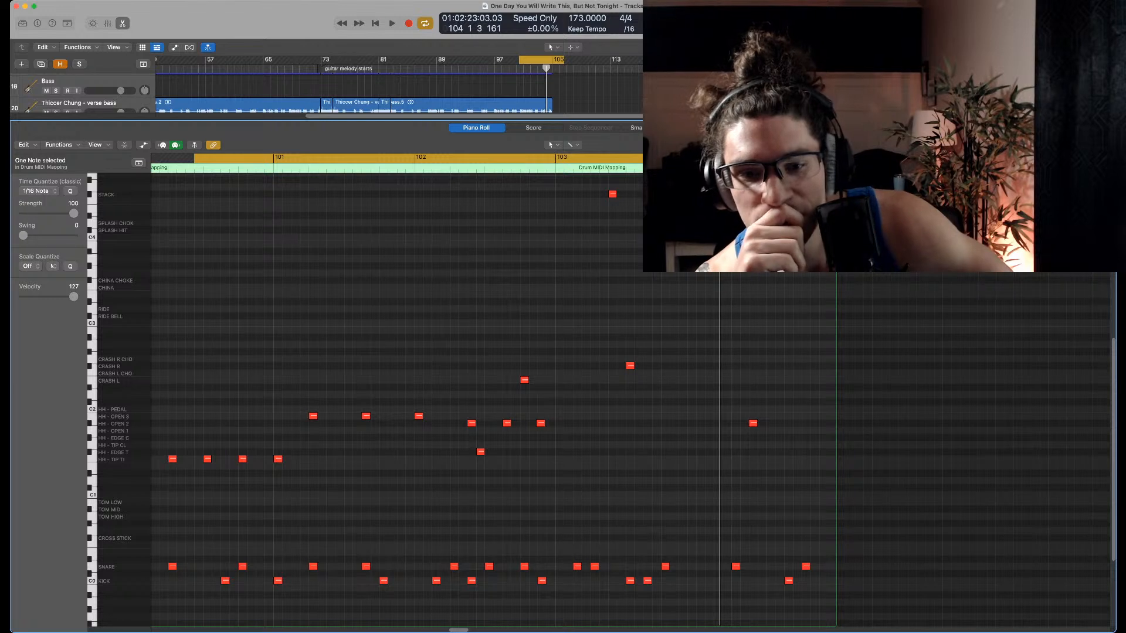
Add a snare hit at 104 1 1, listen to it, and move it down to the KICK lane
key(space)
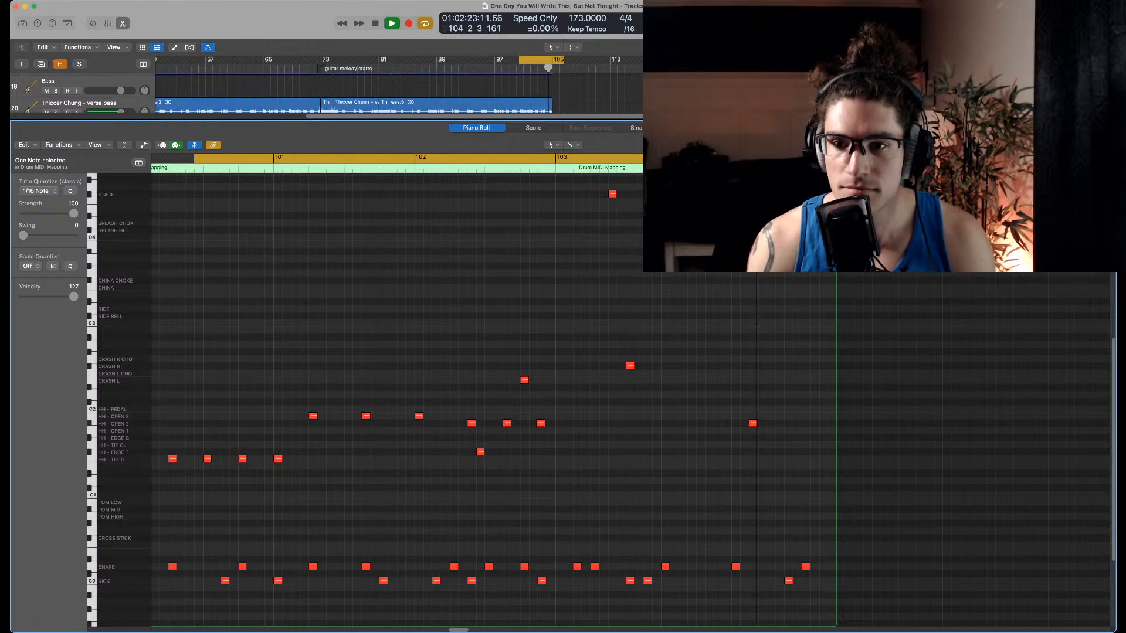
key(space)
super+click(701, 566)
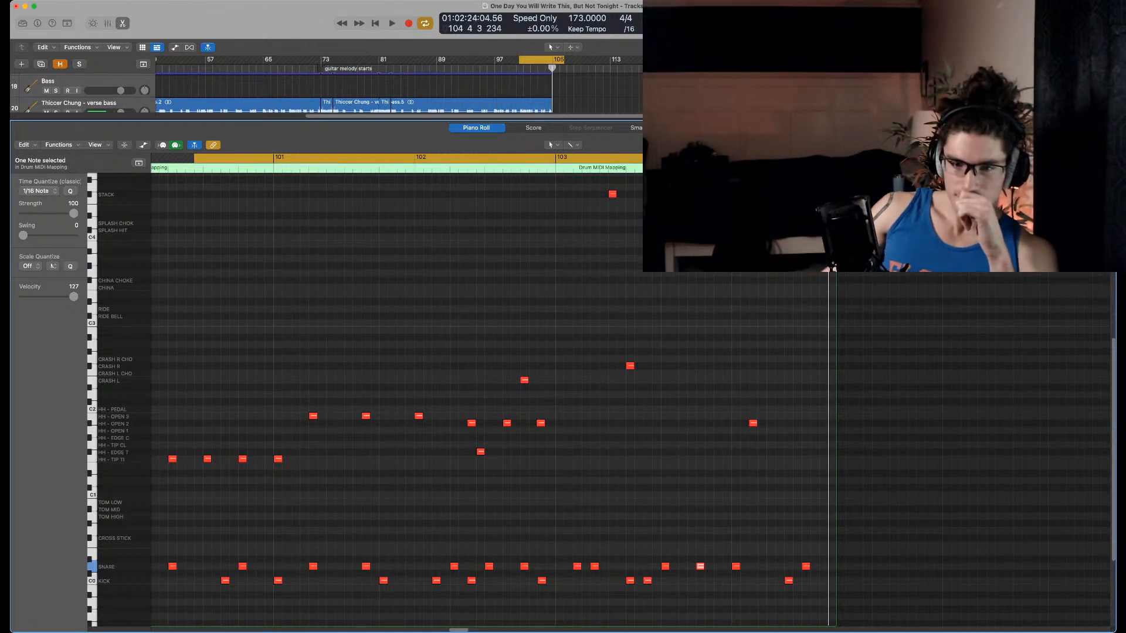
key(space)
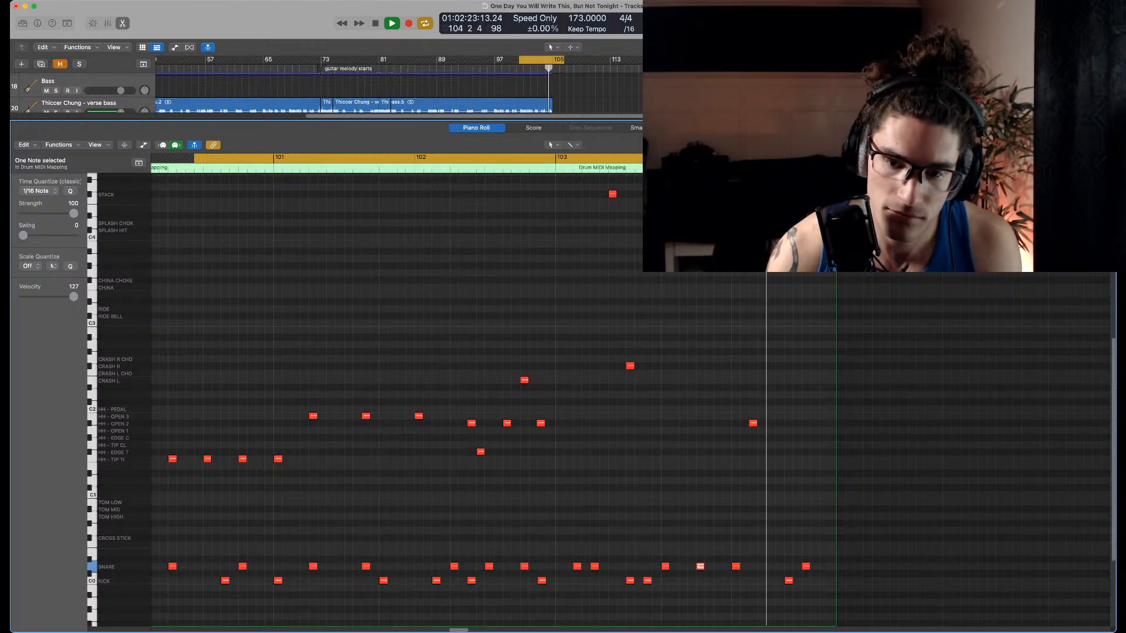
key(space)
key(alt+Down)
key(alt+Down)
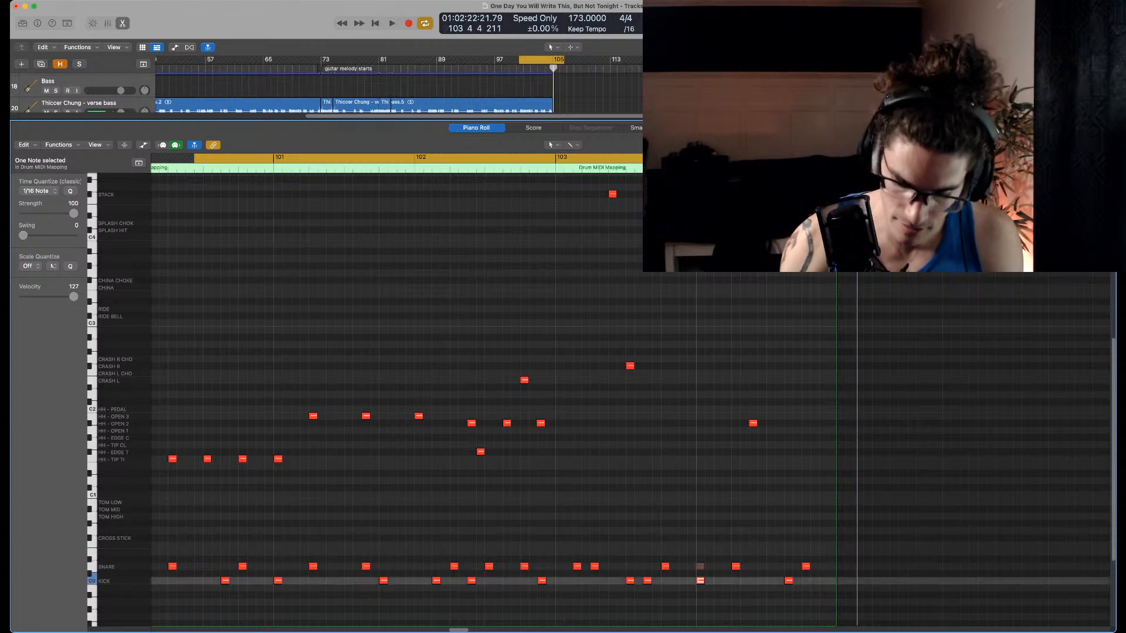
Add a snare hit at 104 1 3, delete the one at 104 2 1, and listen to the passage
super+click(718, 566)
click(736, 567)
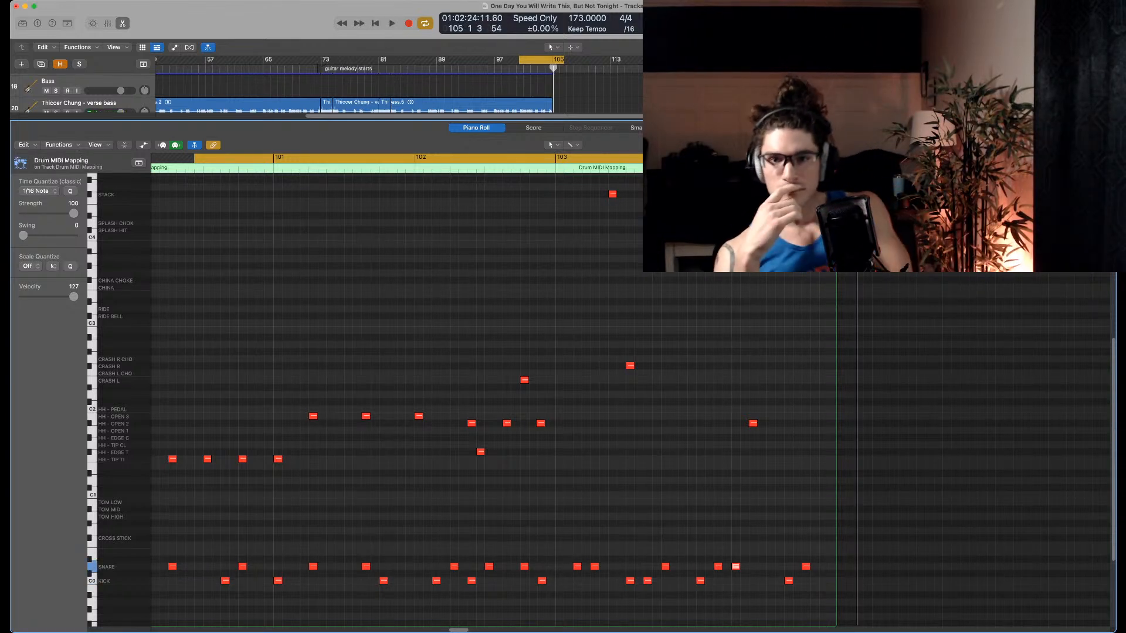
key(Delete)
key(space)
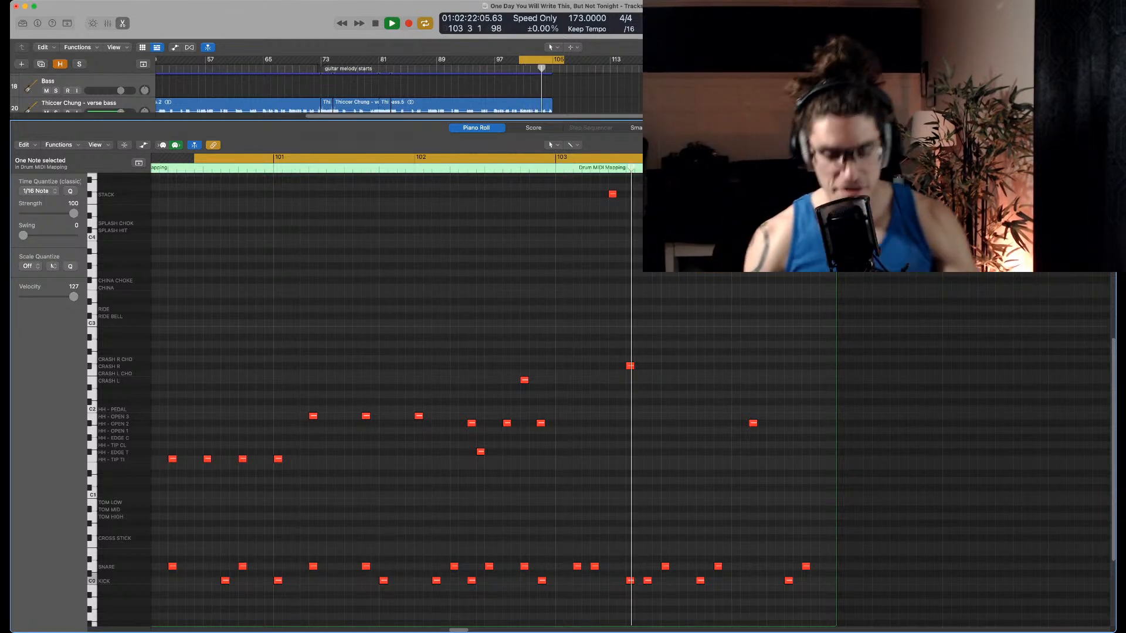
key(space)
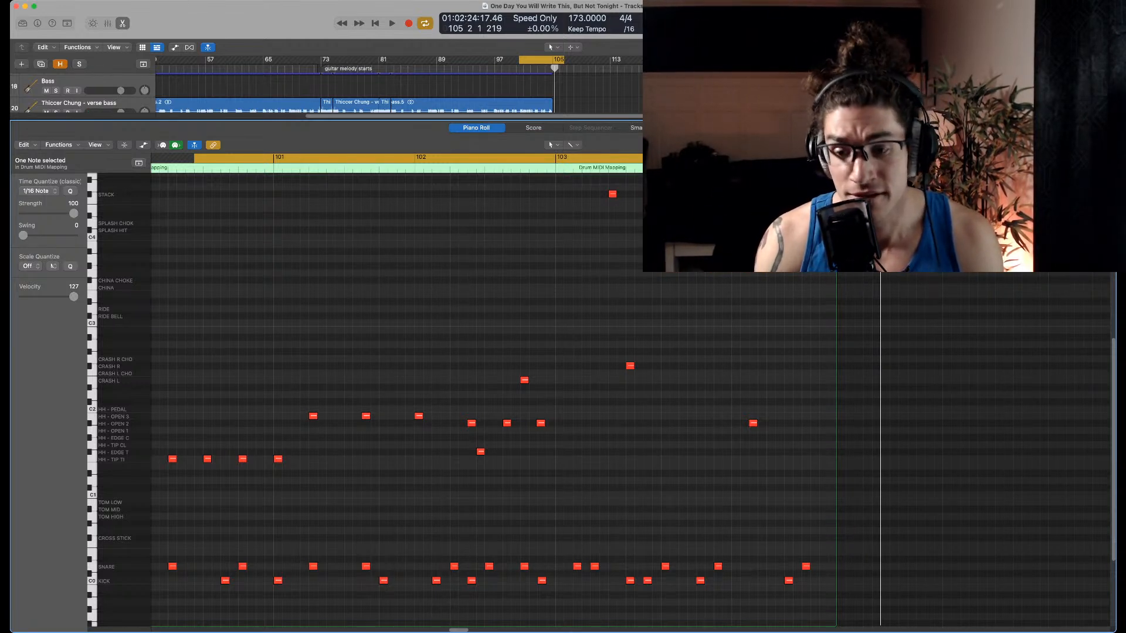
Play back bars 101 to 104 again and review the revised kick and snare rhythm in bars 103 and 104
drag(823, 188, 553, 609)
click(552, 609)
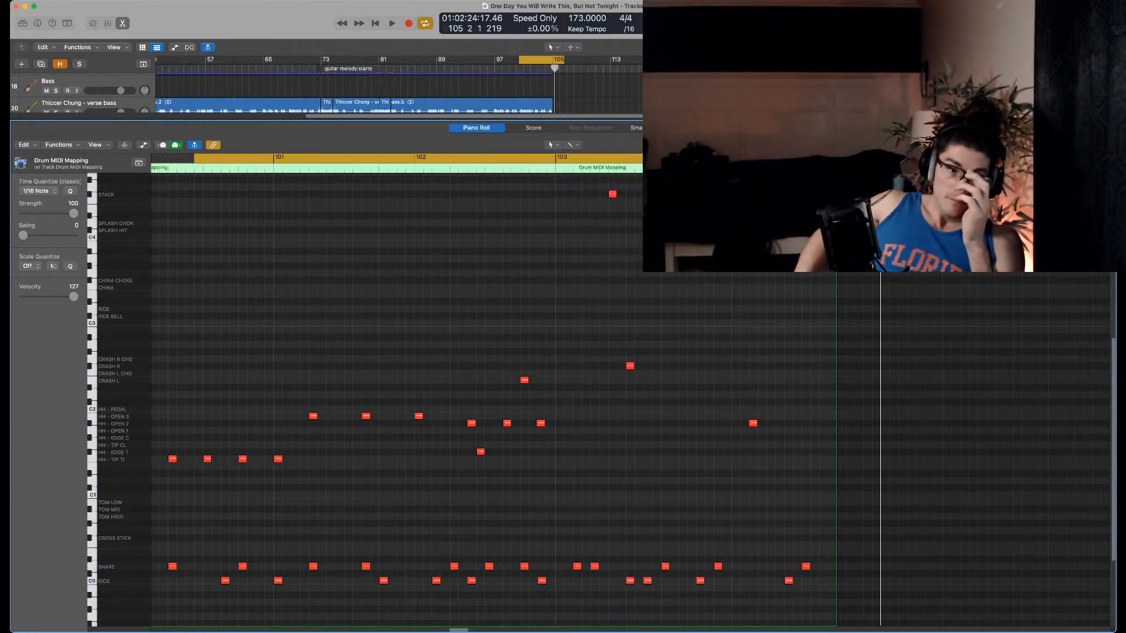
key(space)
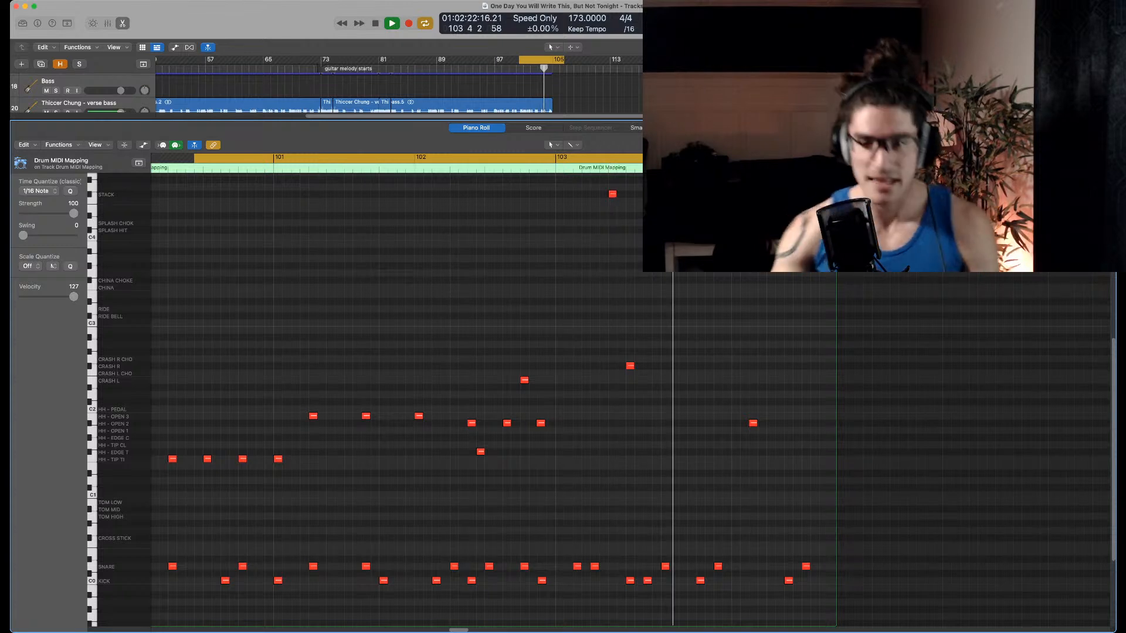
key(space)
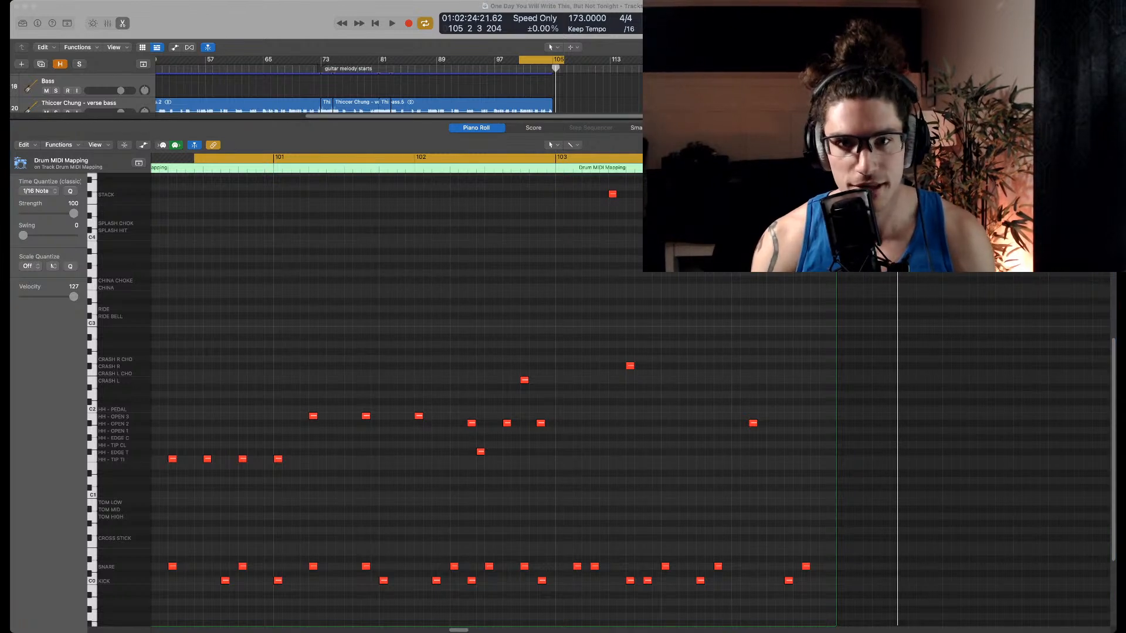
Enlarge the arrangement view above the Piano Roll and look over the guitar, bass, drum and string tracks around bar 105
key(super+Tab)
scroll(493, 405, up, 2)
scroll(492, 405, down, 2)
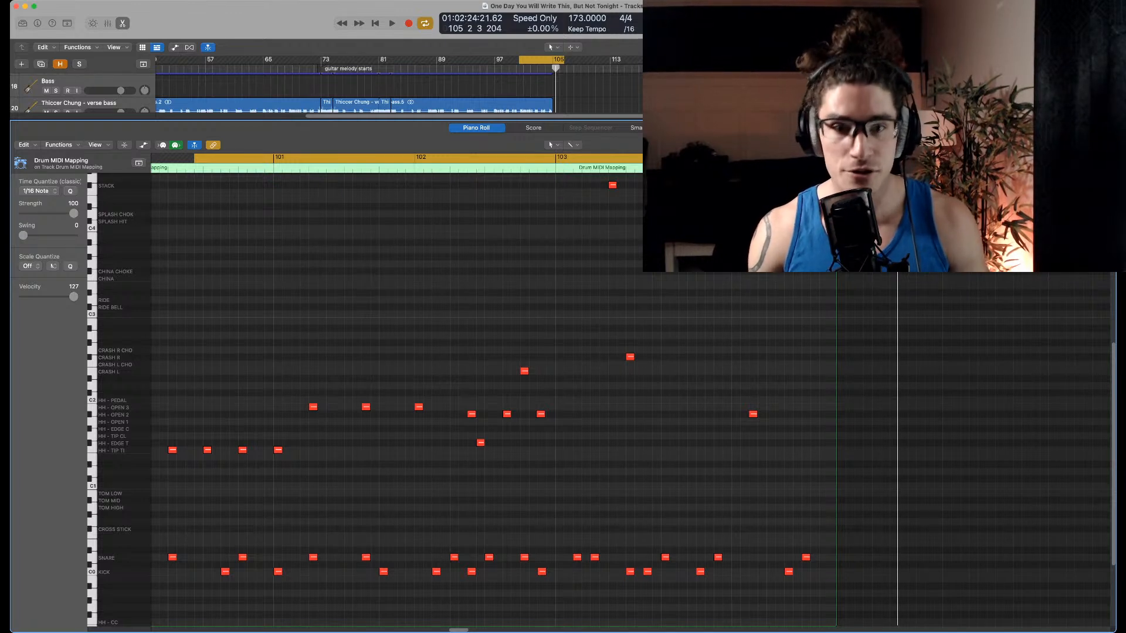
drag(630, 121, 631, 300)
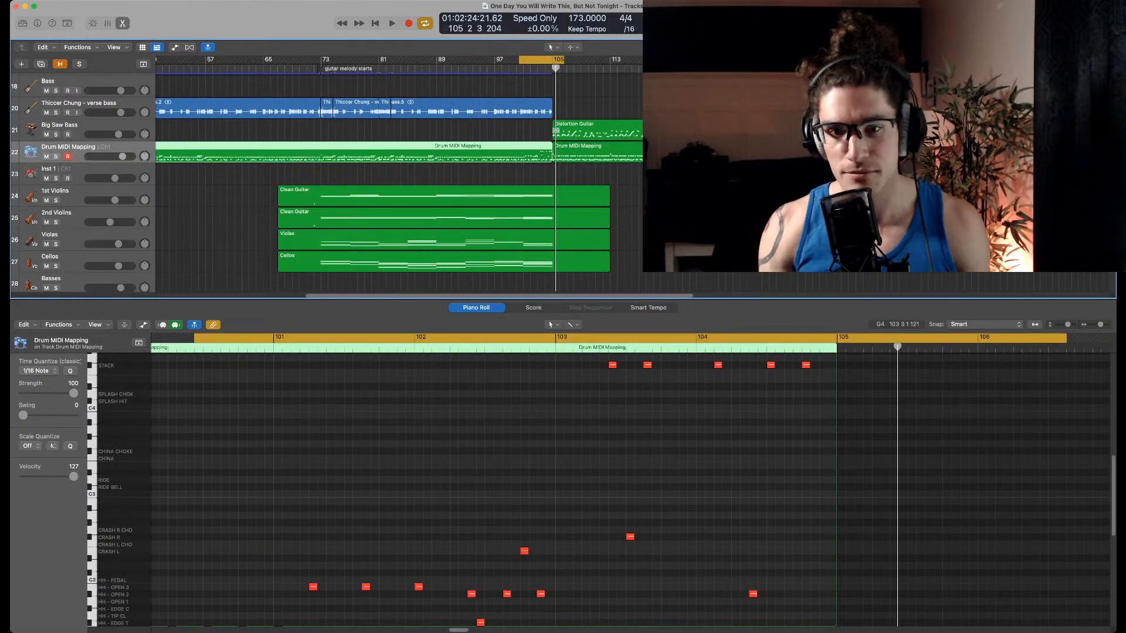
scroll(352, 176, up, 3)
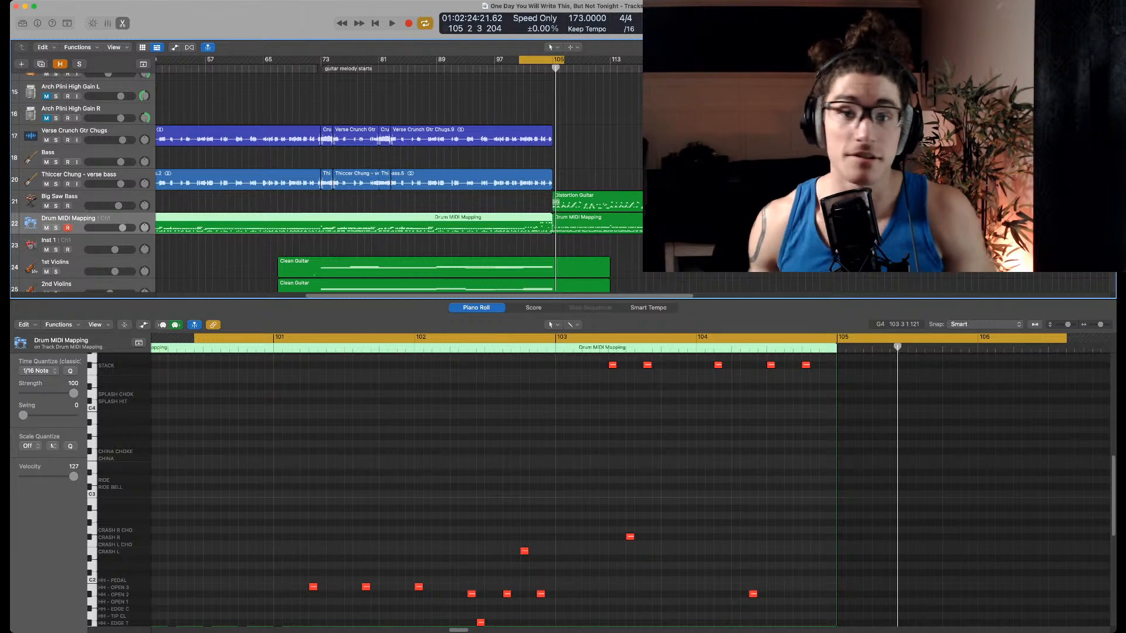
scroll(352, 176, up, 1)
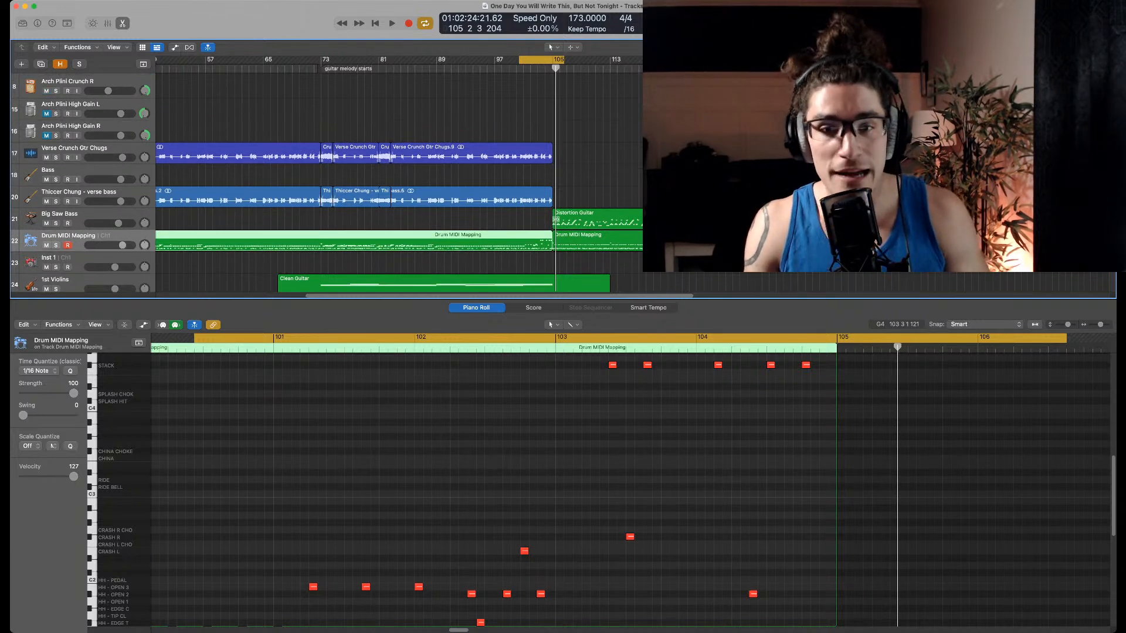
scroll(351, 176, up, 3)
scroll(352, 176, up, 4)
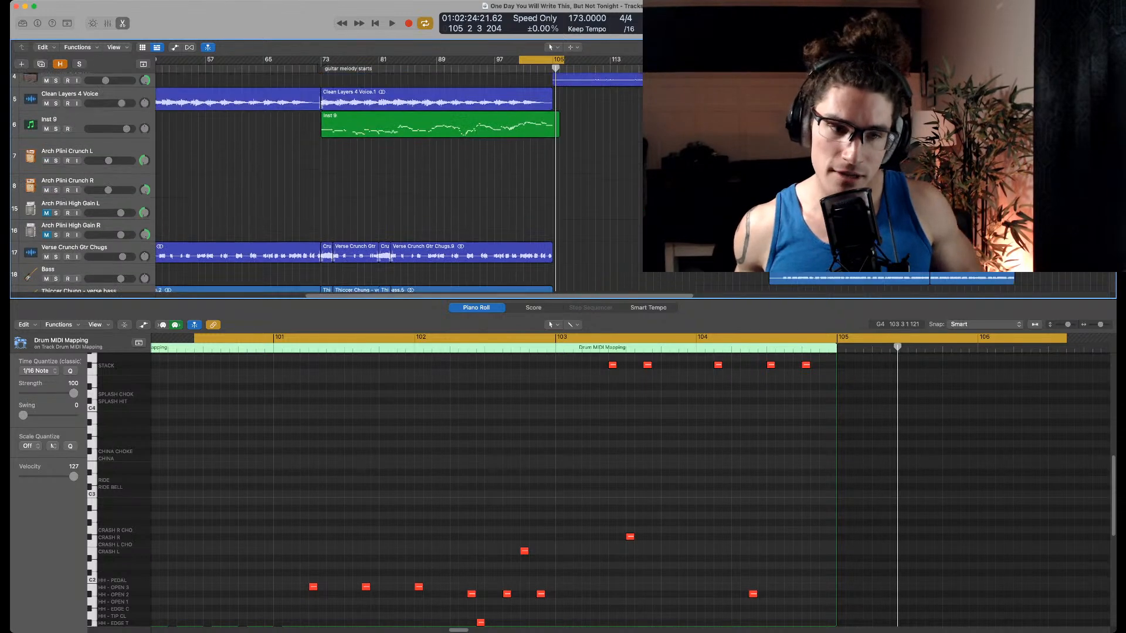
scroll(352, 176, down, 4)
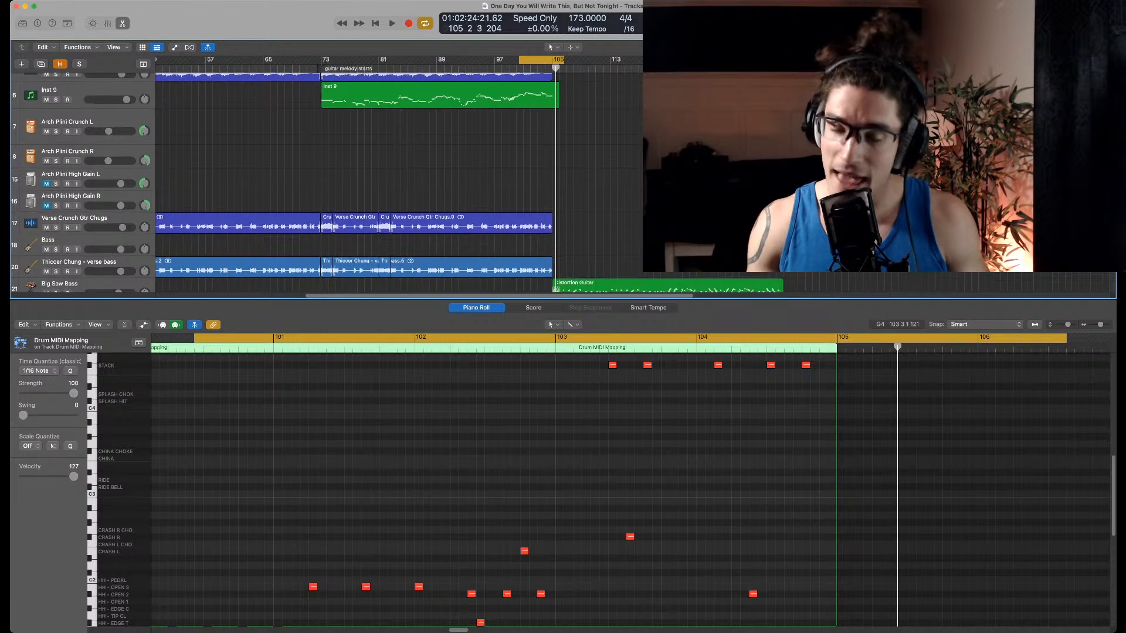
scroll(352, 176, down, 6)
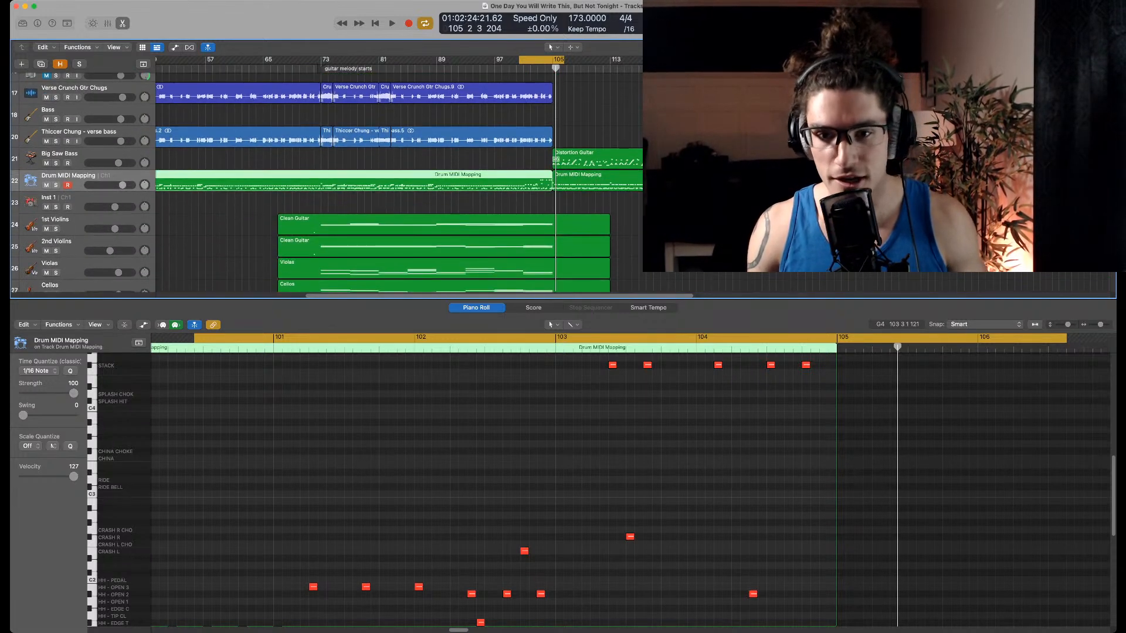
Enlarge the Piano Roll until the snare and kick lanes are in view, and listen to the looped drum passage through bar 104
scroll(493, 490, down, 1)
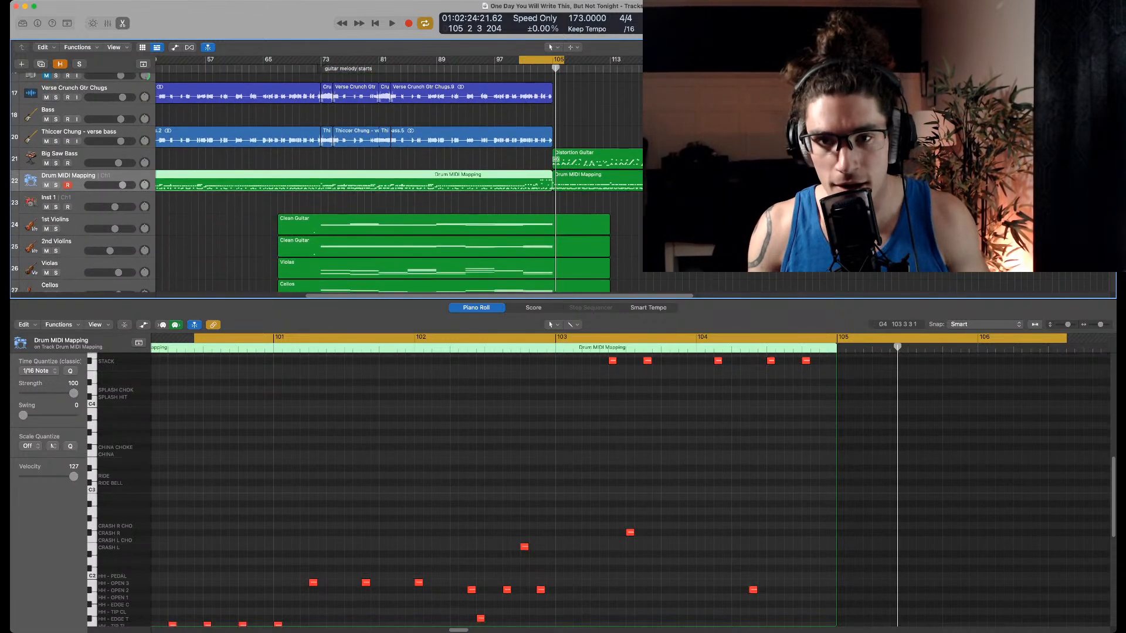
drag(492, 300, 492, 157)
scroll(492, 425, down, 1)
scroll(492, 425, down, 2)
scroll(493, 425, up, 3)
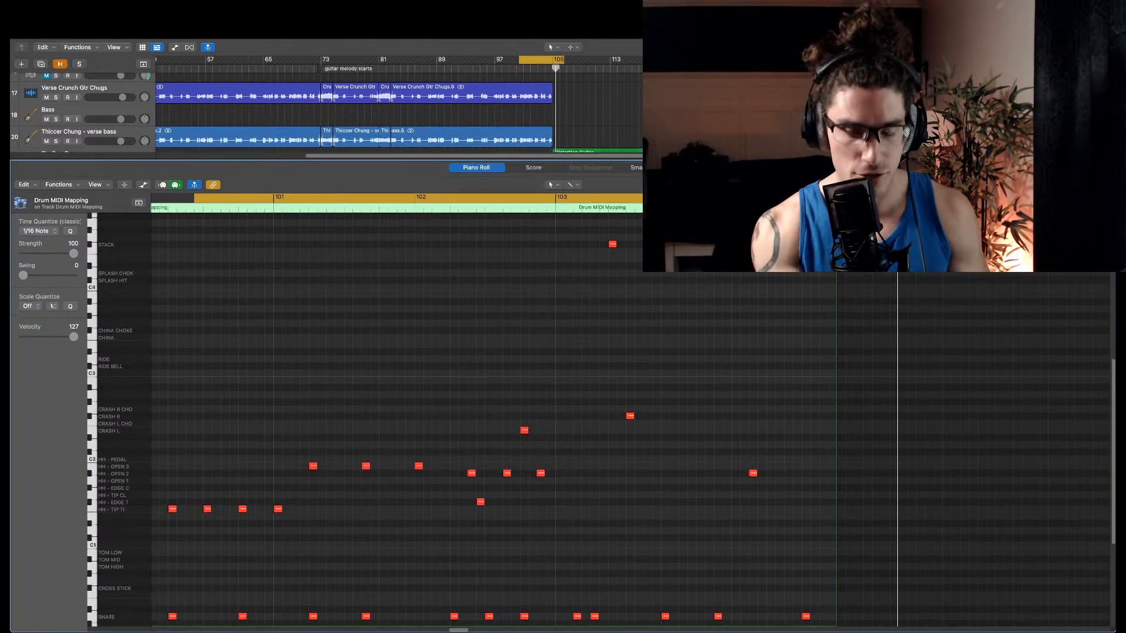
drag(352, 157, 352, 118)
scroll(492, 410, down, 1)
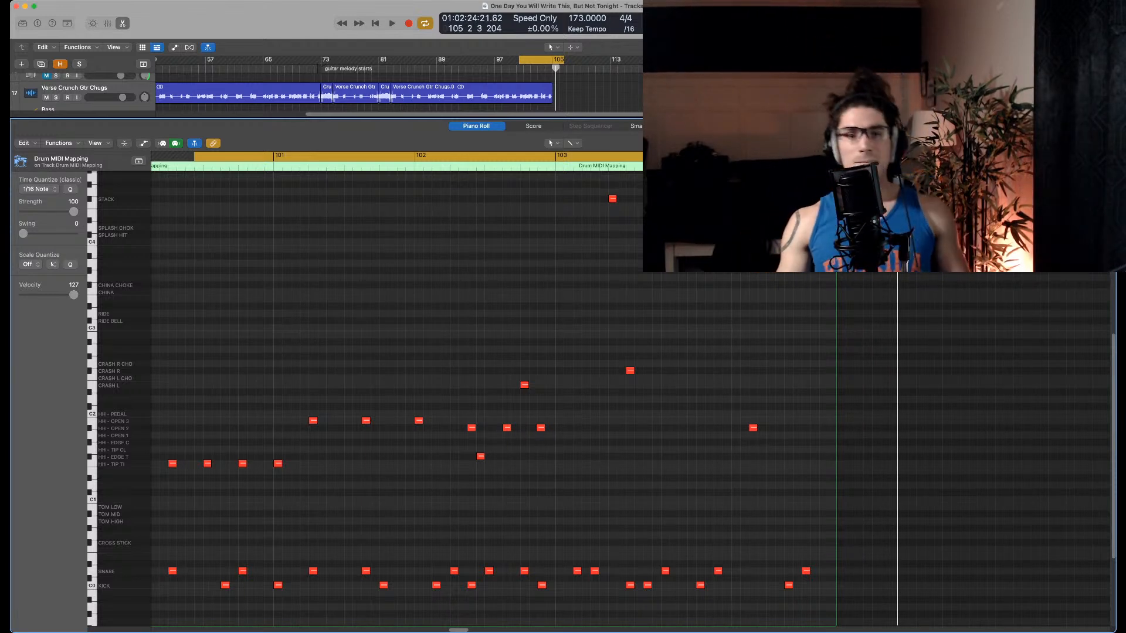
key(space)
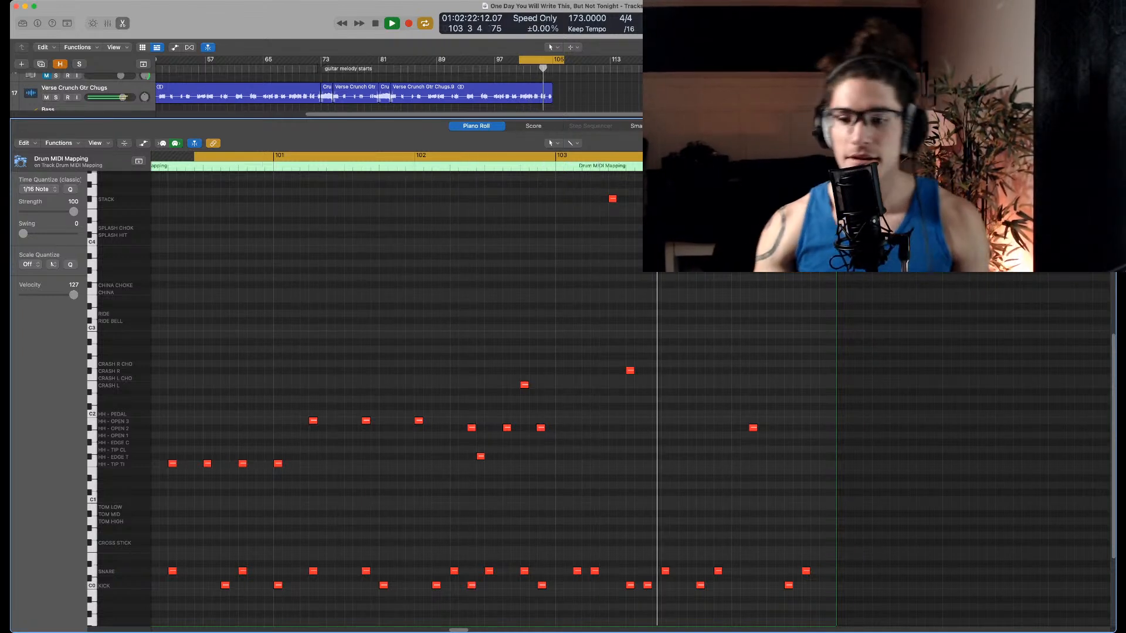
key(space)
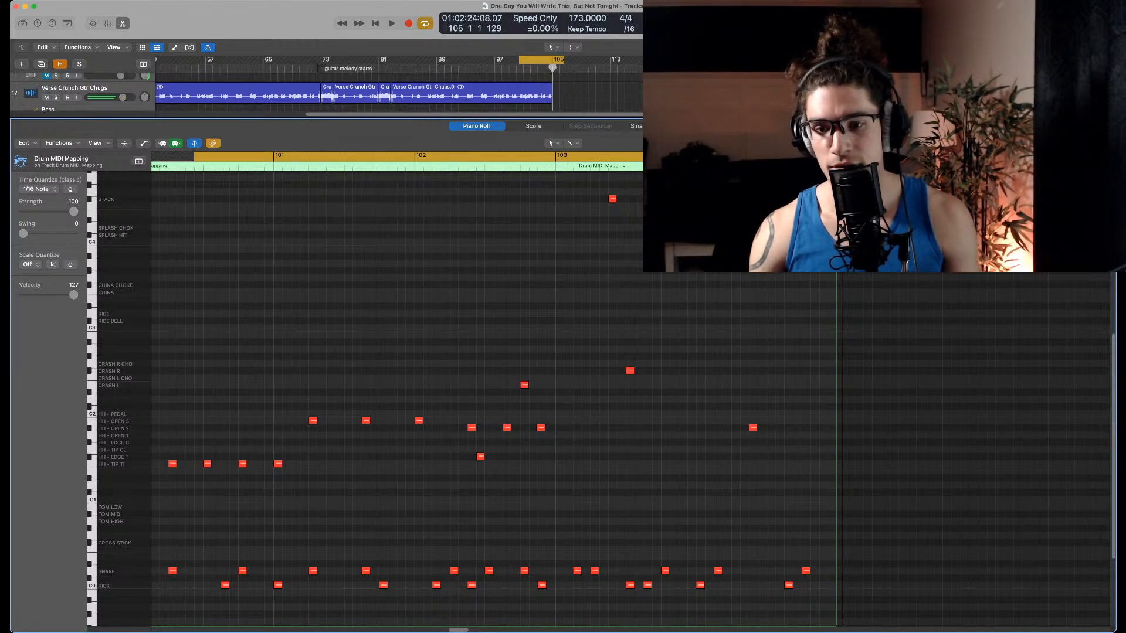
Box-select the kick and snare pairs in bar 104, ending with the last pair, and play the passage again to check their rhythm
drag(782, 536, 831, 602)
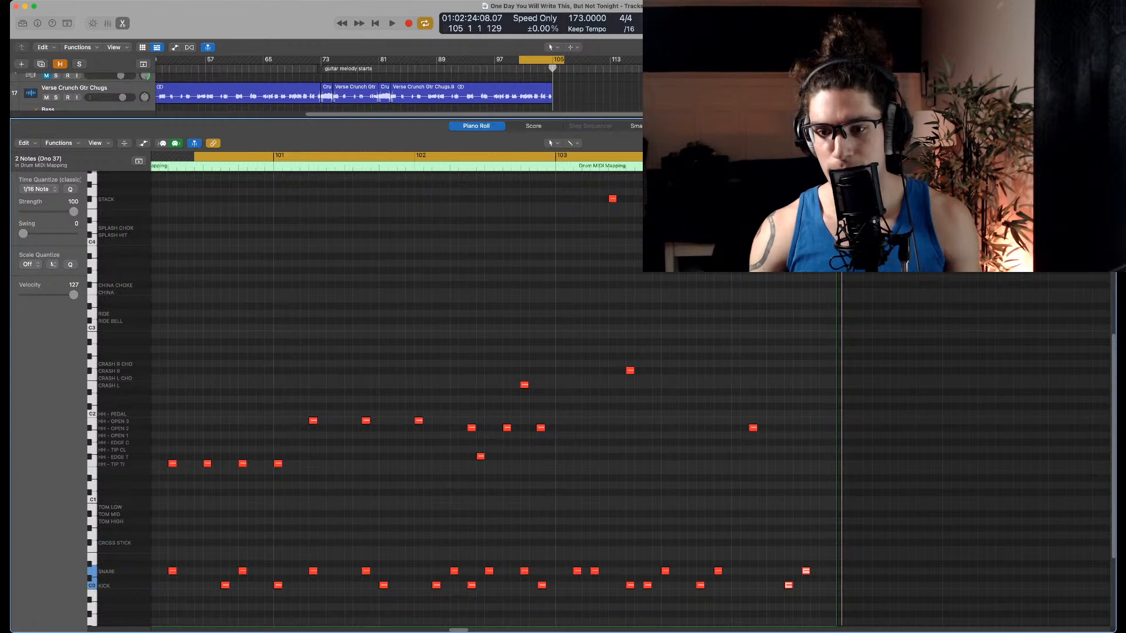
click(702, 600)
drag(703, 600, 748, 576)
scroll(748, 575, down, 10)
drag(696, 608, 721, 573)
drag(705, 474, 763, 206)
drag(784, 610, 823, 569)
key(space)
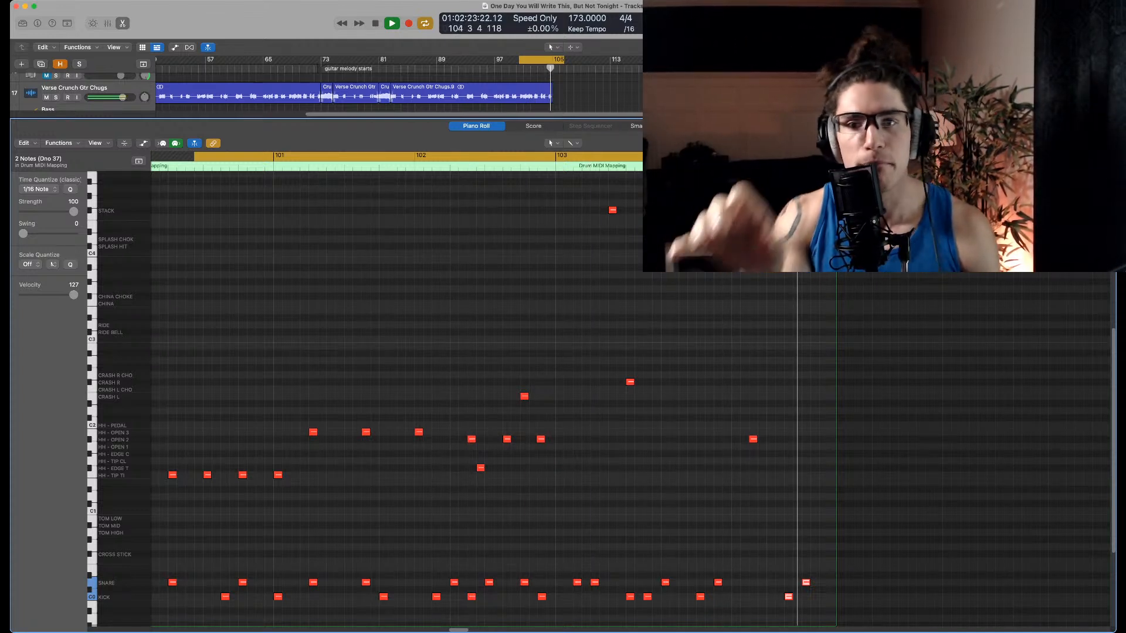
key(space)
Enlarge the arrangement area and select the Verse Crunch Gtr Chugs and Thiccer Chung - verse bass regions from about bar 39 onward
key(alt+shift+d)
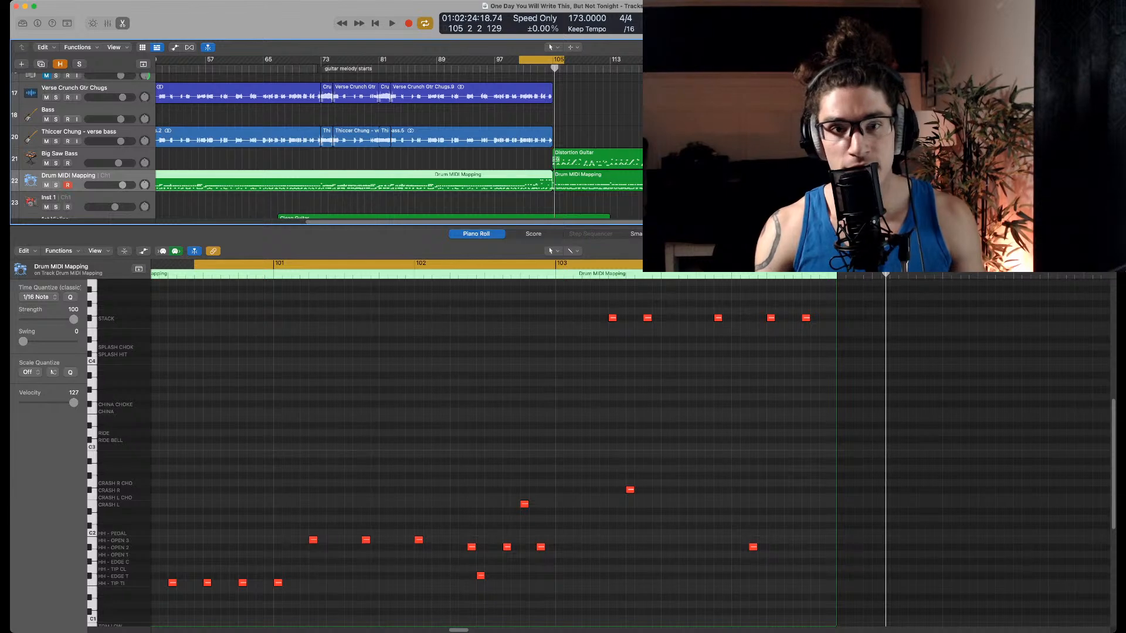
scroll(399, 141, down, 1)
scroll(399, 141, left, 4)
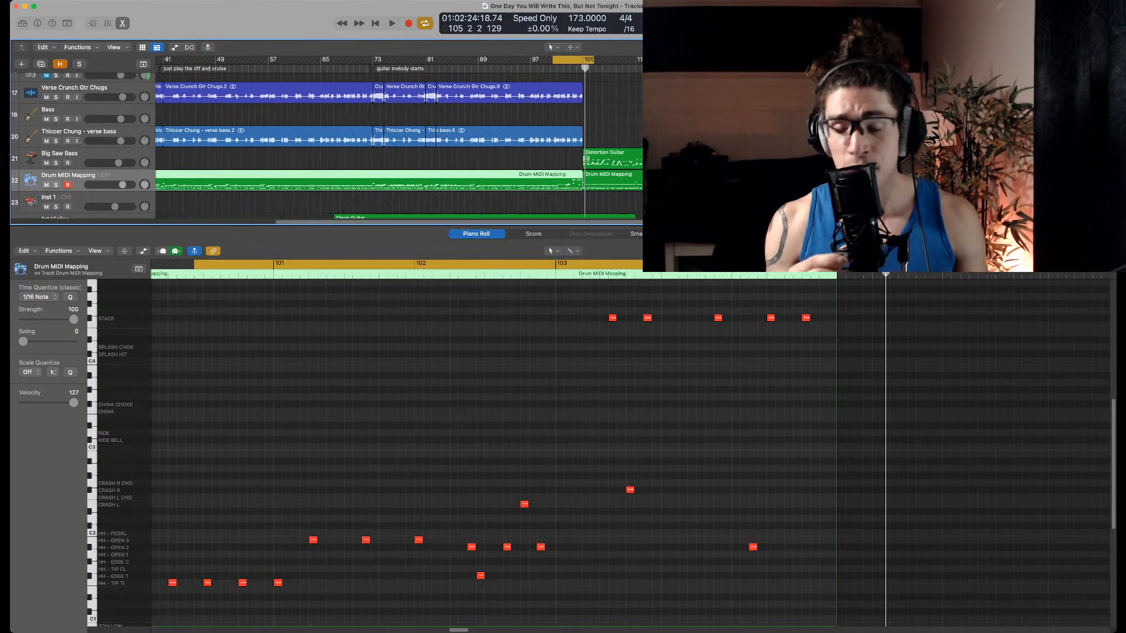
scroll(398, 141, left, 2)
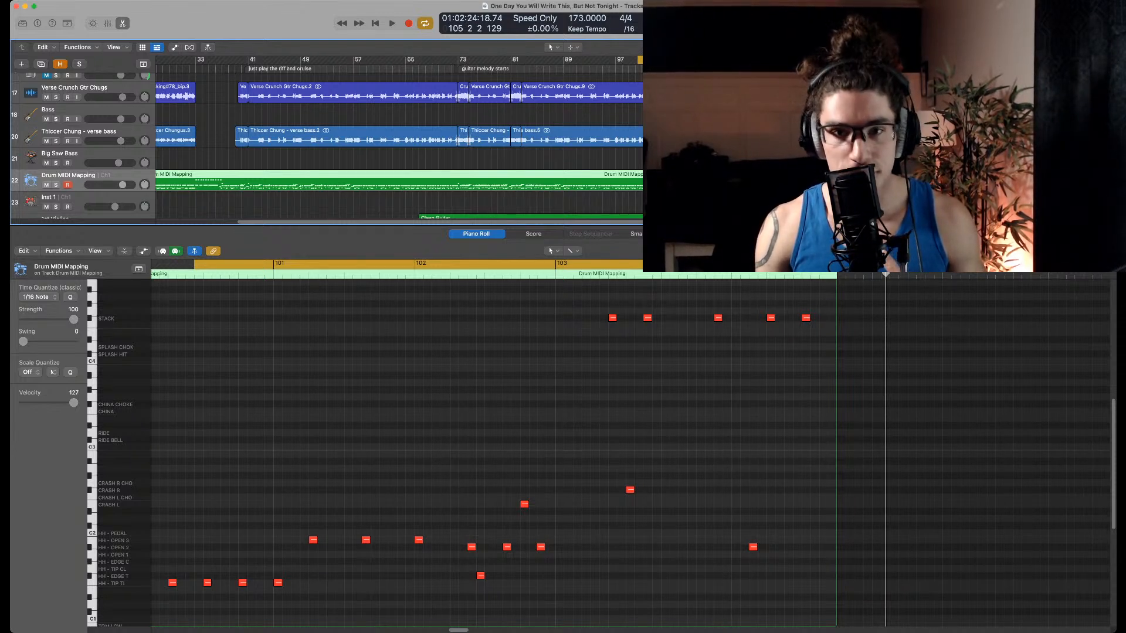
drag(226, 90, 624, 156)
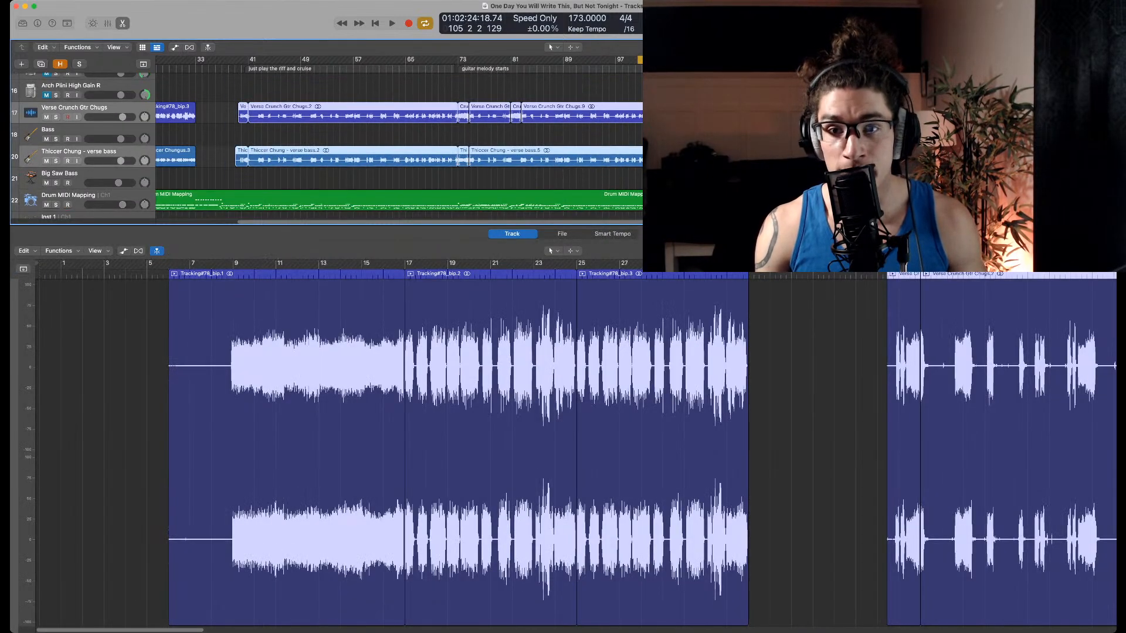
key(space)
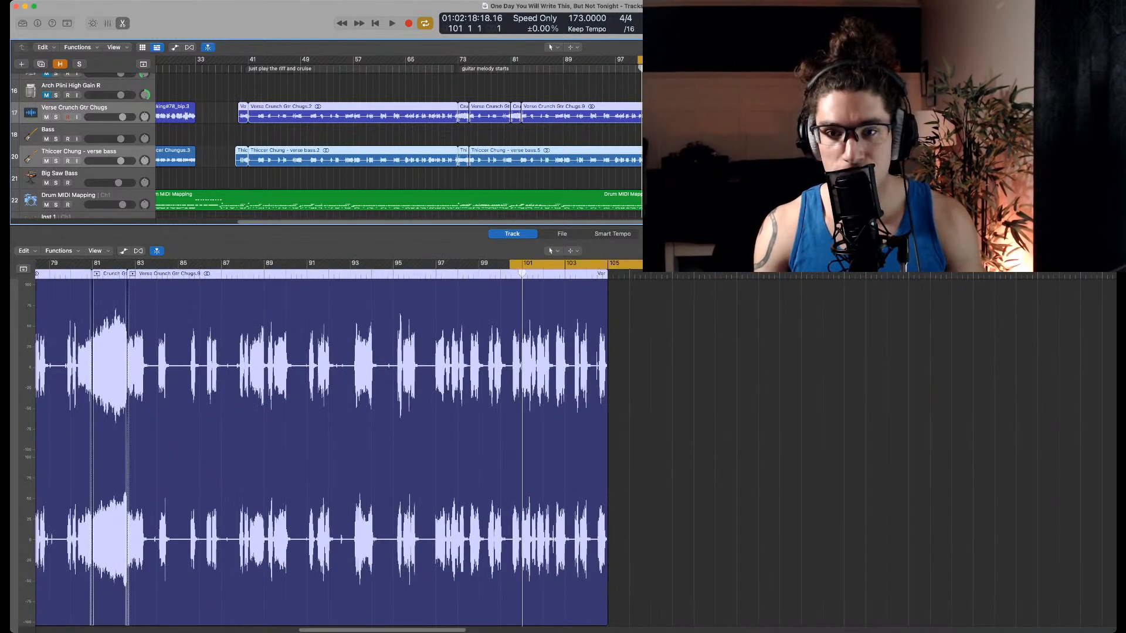
Undo the last changes around the guitar chug and verse bass regions, and reopen the Drum MIDI Mapping region
key(super+z)
key(super+z)
key(super+z)
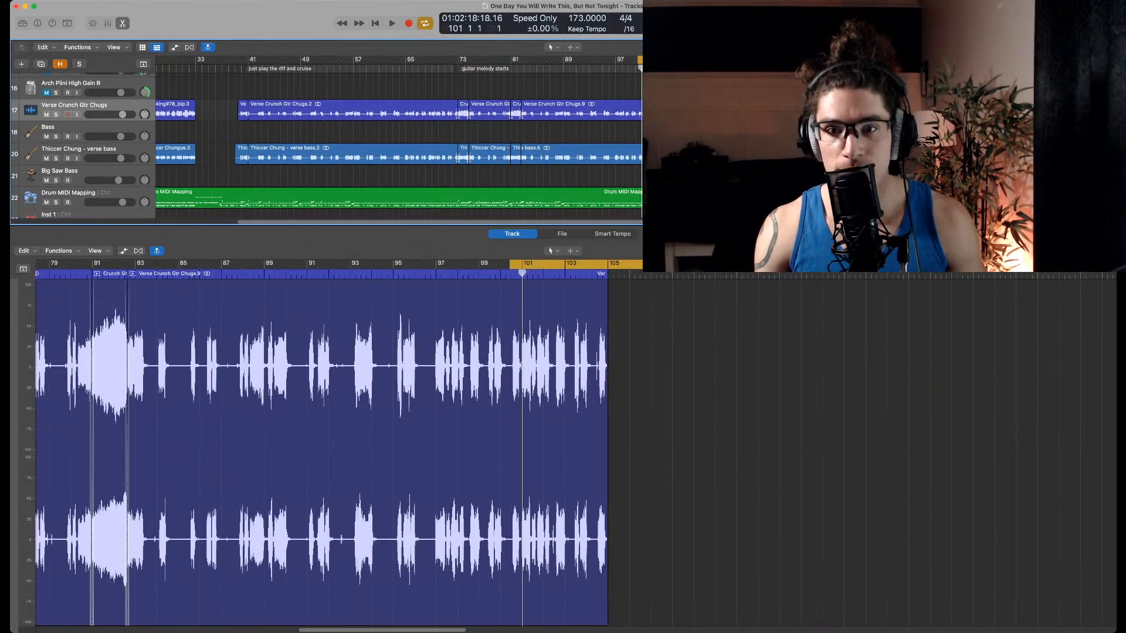
click(654, 200)
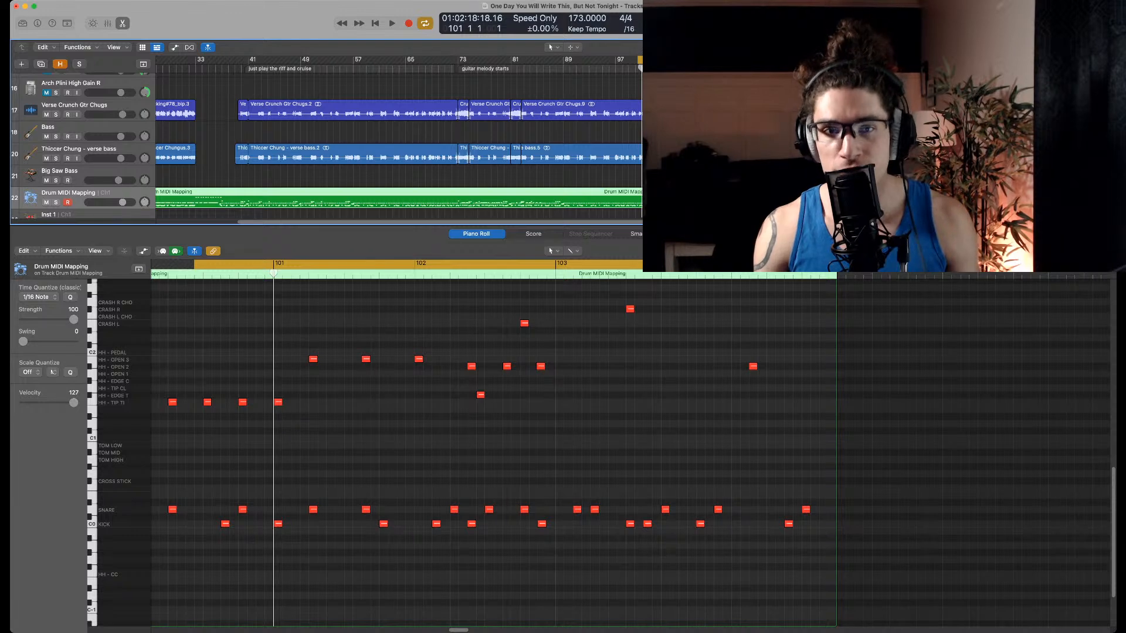
View the waveform of the Verse Crunch Gtr Chugs.2 region, and return to the crash, hi-hat, snare and kick notes of Drum MIDI Mapping
click(449, 106)
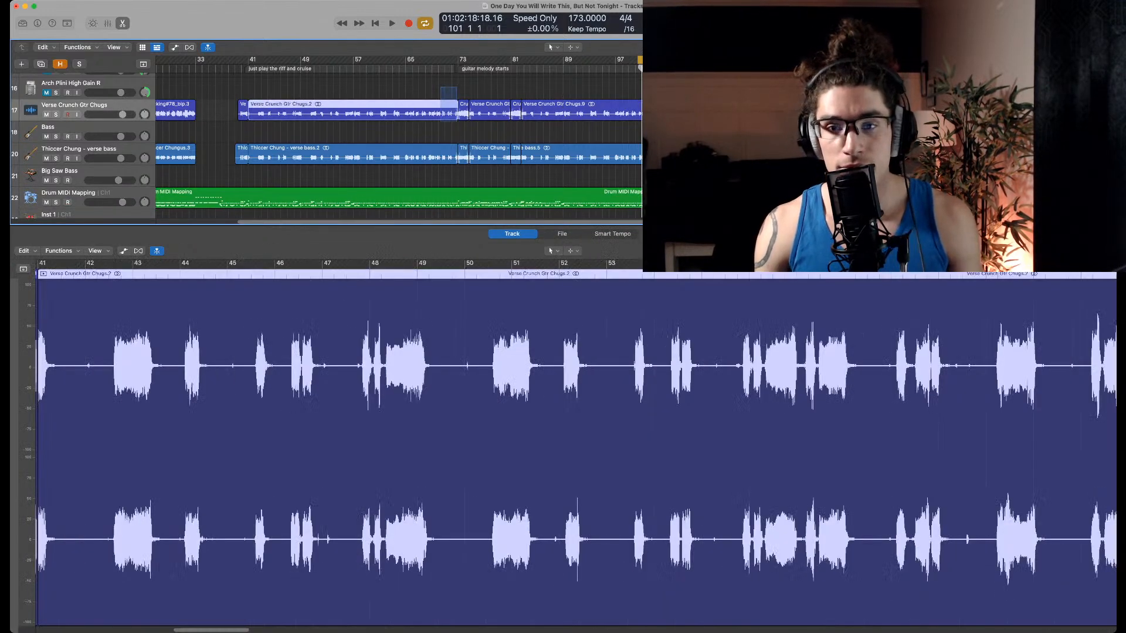
drag(456, 122, 455, 122)
click(455, 123)
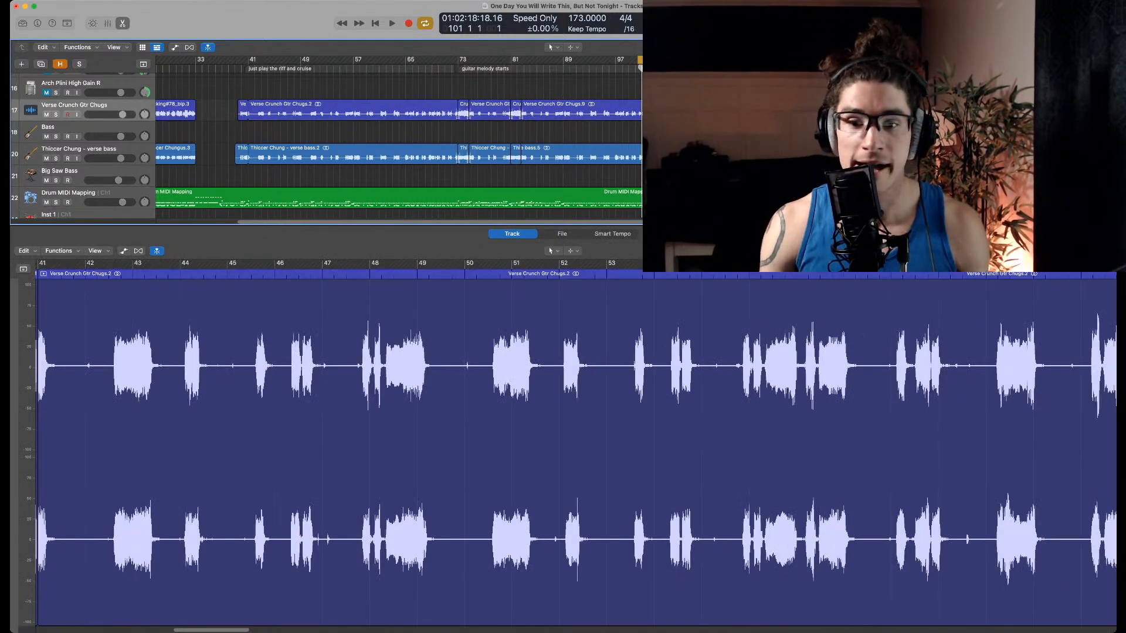
click(654, 200)
scroll(632, 452, up, 3)
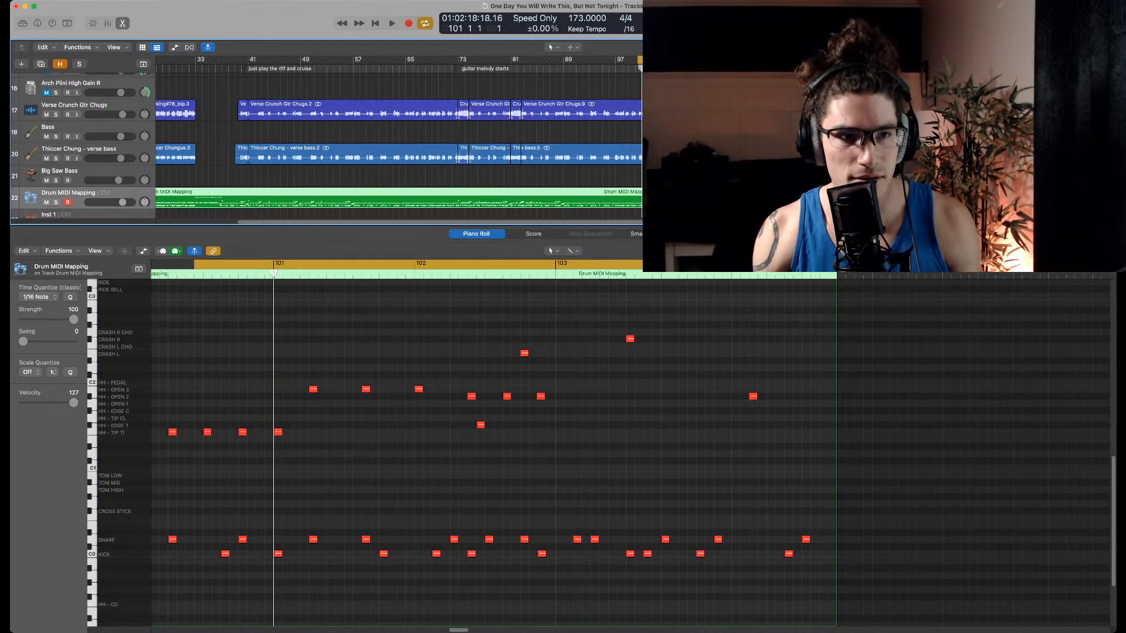
Show the global Arrangement, Marker, Signature and Tempo tracks above the track list, with the markers around bar 41 in view
scroll(328, 146, up, 10)
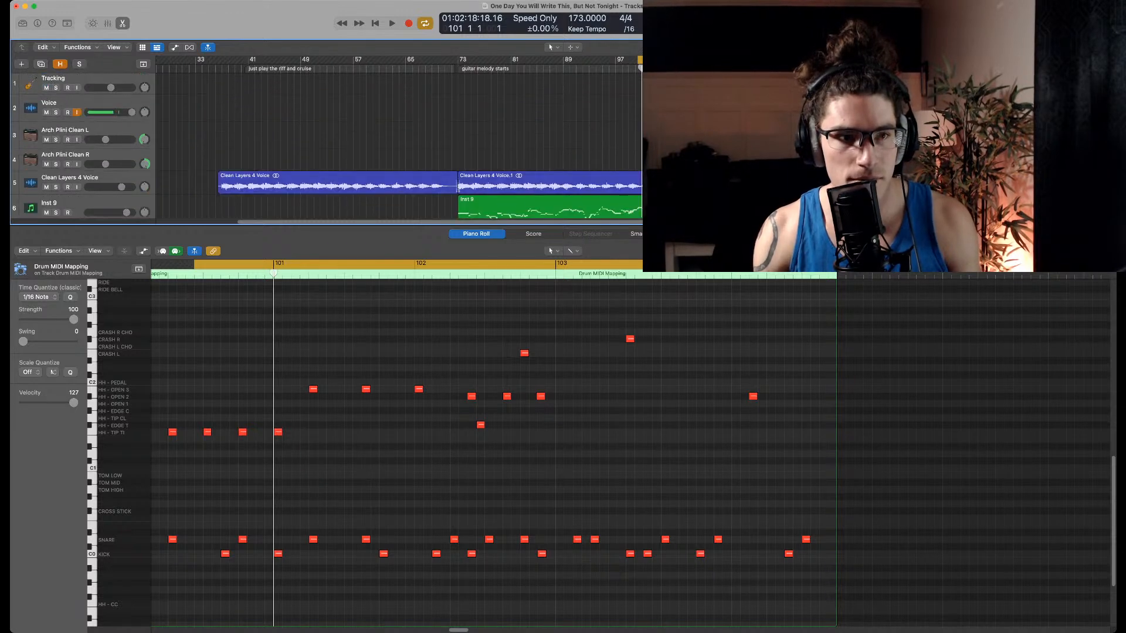
key(g)
scroll(399, 141, left, 5)
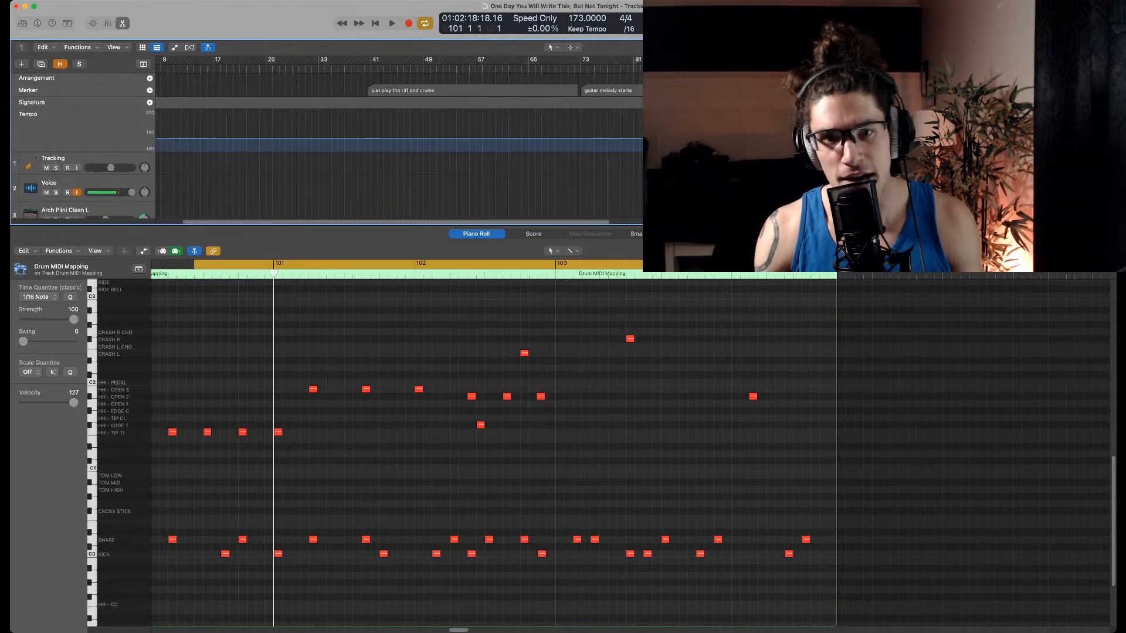
Move the cycle range's start slightly later before bar 101 and play the drum part through the cycled section
scroll(398, 141, right, 5)
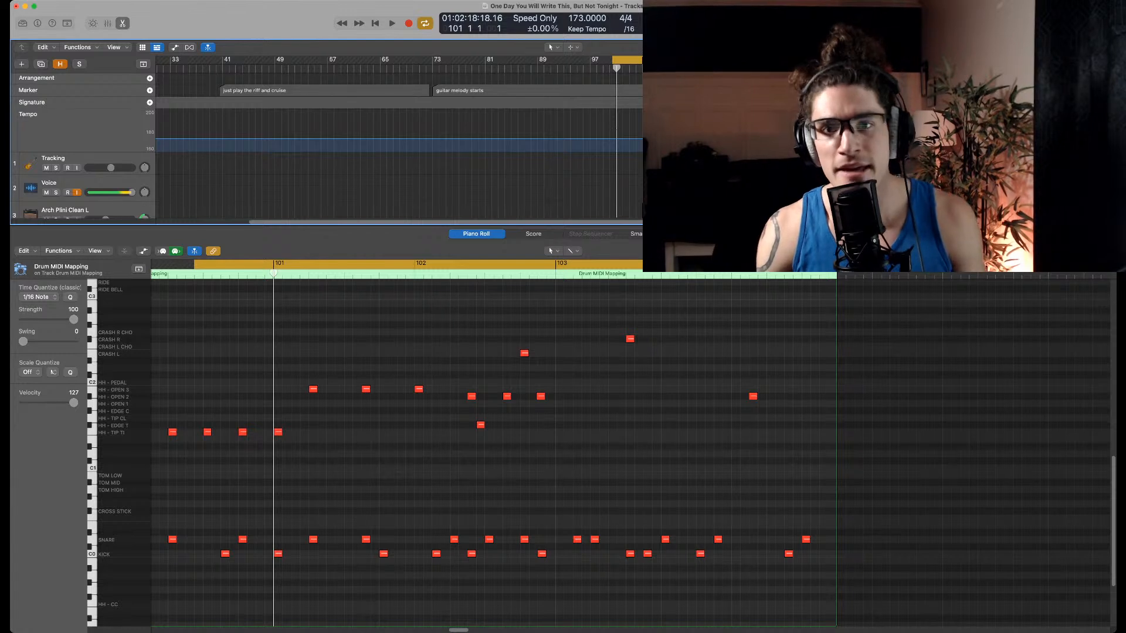
key(g)
scroll(328, 147, down, 15)
scroll(399, 141, up, 2)
scroll(399, 141, right, 5)
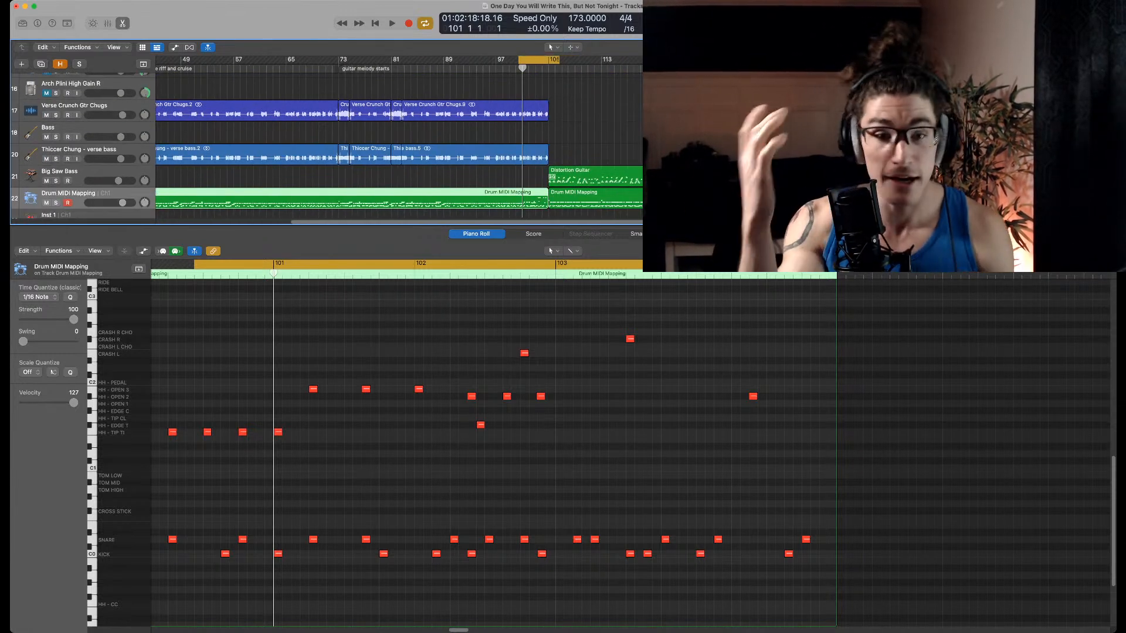
key(Tab)
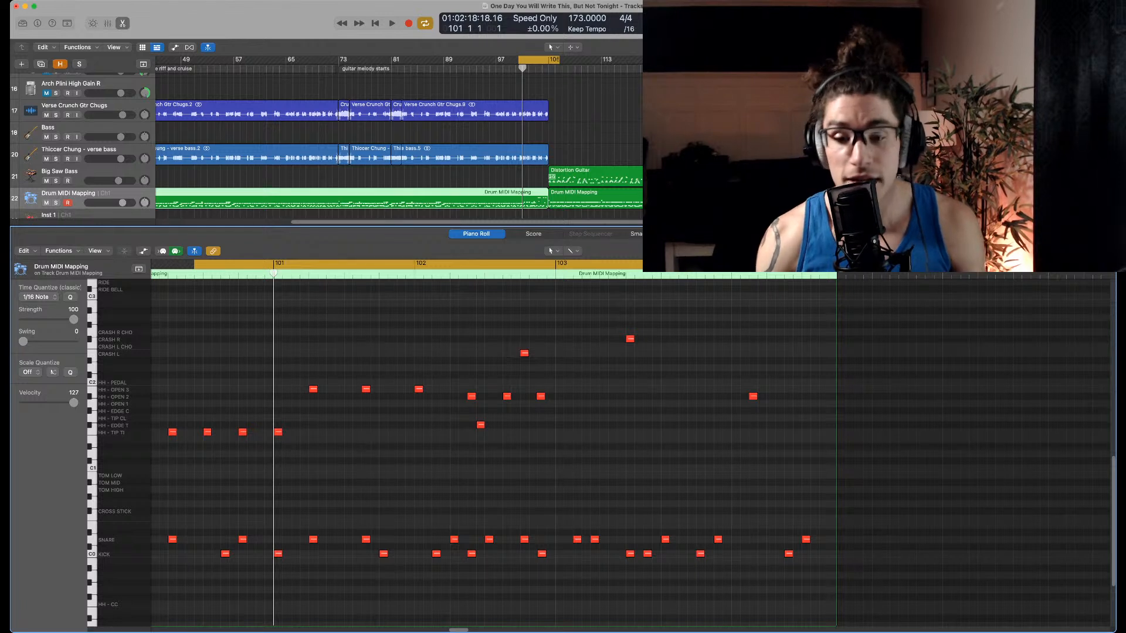
drag(195, 264, 203, 264)
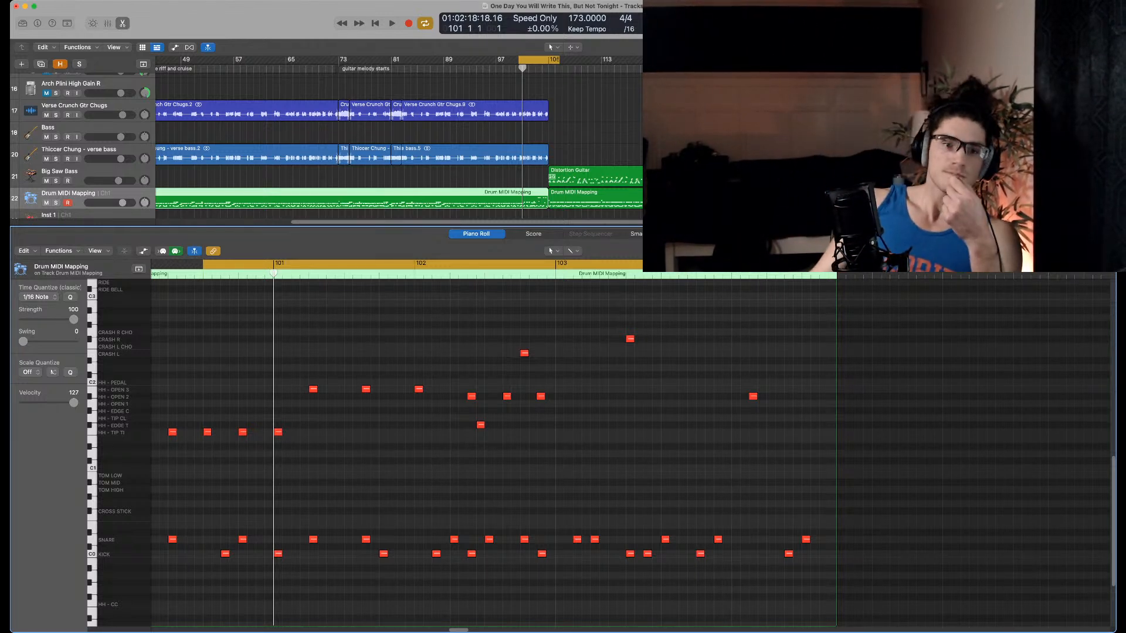
key(space)
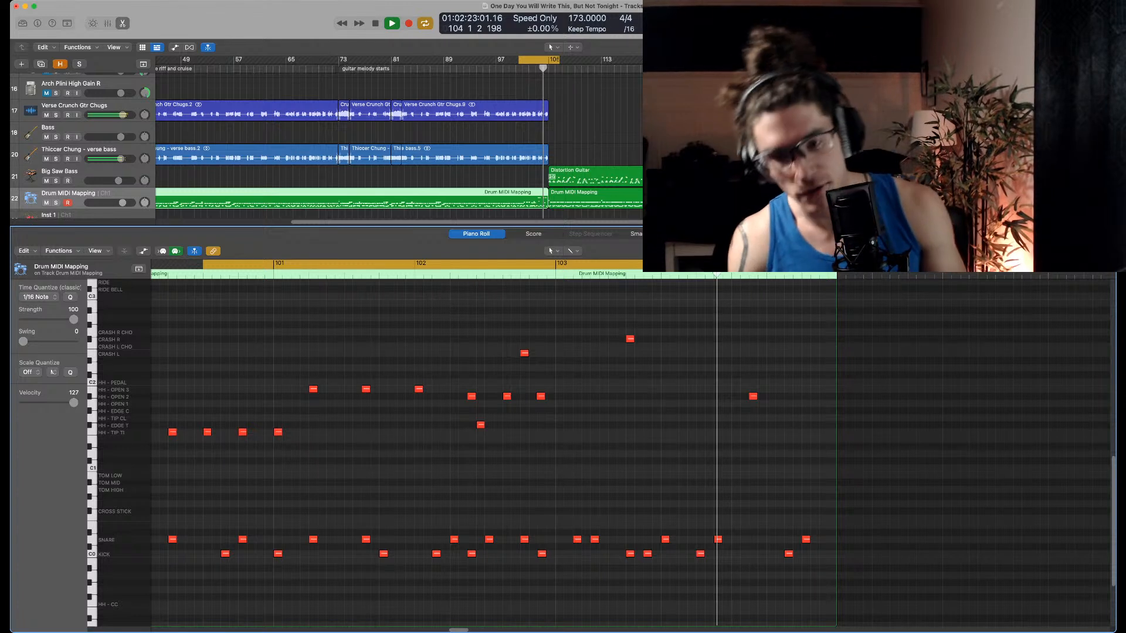
key(space)
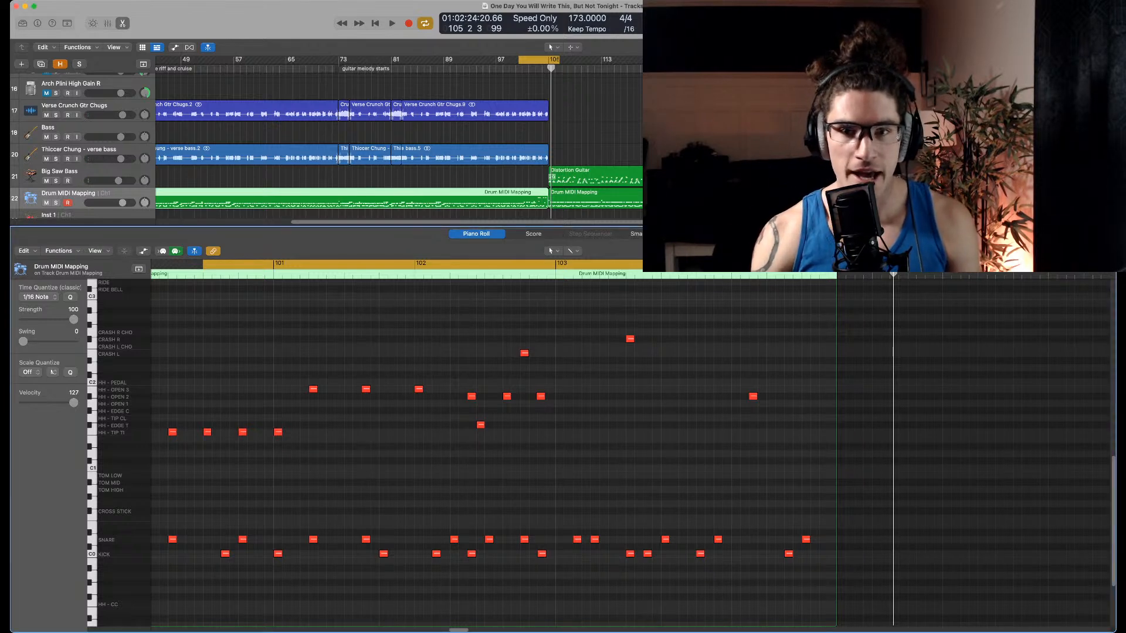
Open the Inst 9 melody region in the Piano Roll and mark out its closing phrase after bar 103
scroll(399, 146, up, 10)
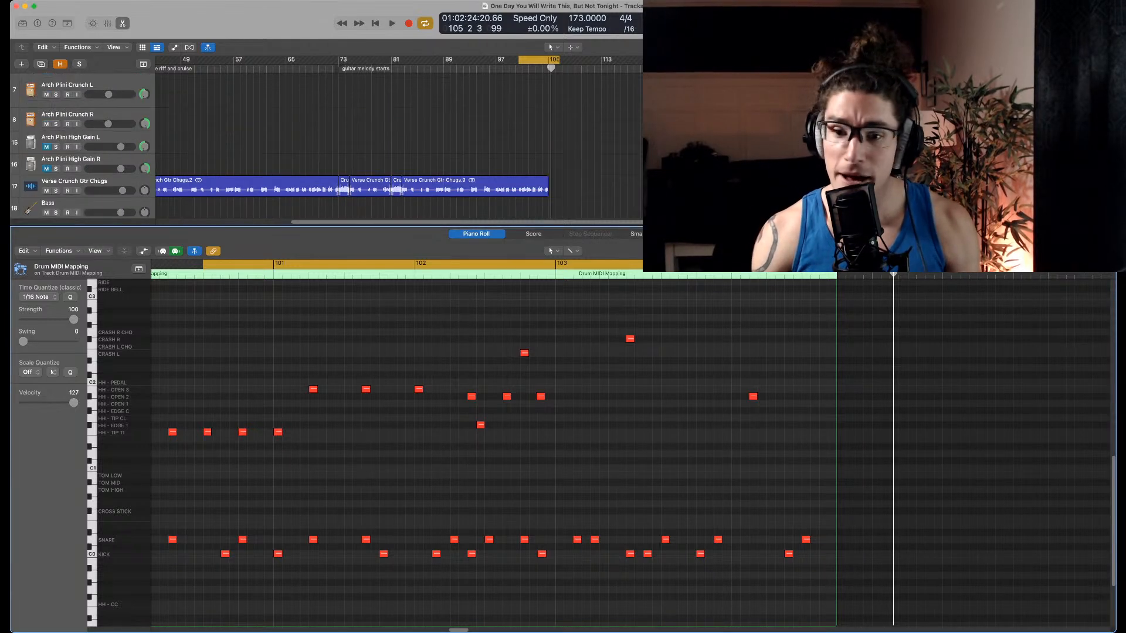
click(446, 171)
drag(608, 299, 746, 391)
click(746, 410)
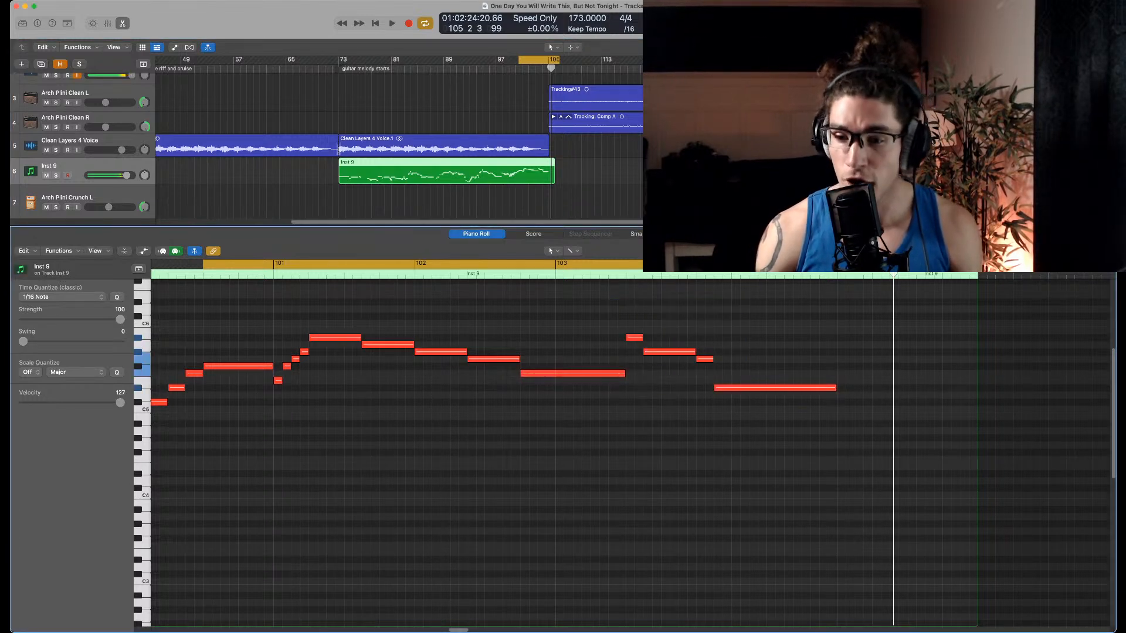
drag(636, 313, 742, 413)
click(742, 412)
drag(641, 314, 695, 381)
click(695, 382)
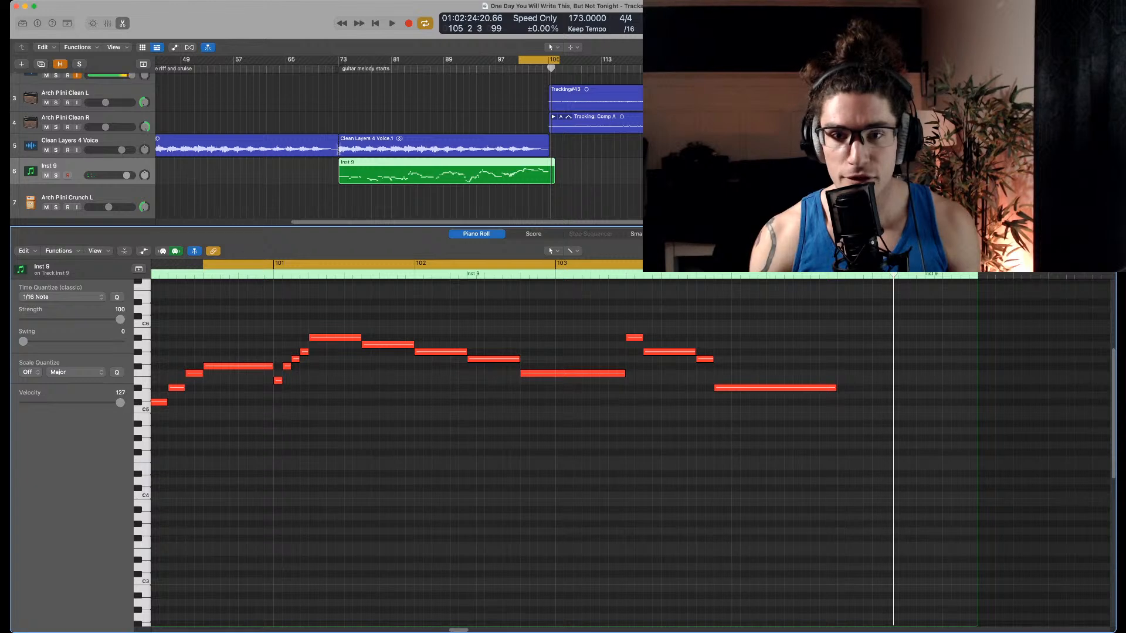
Play the cycled section to hear the Inst 9 melody with the guitar and bass tracks up to its closing phrase
scroll(630, 452, down, 2)
scroll(398, 146, down, 5)
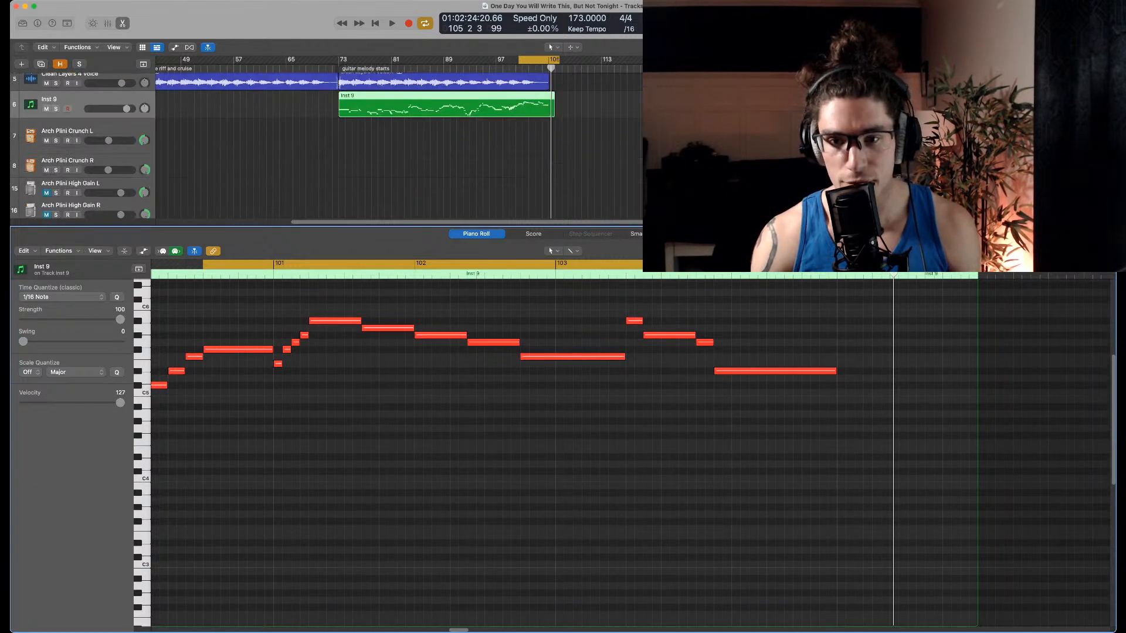
key(space)
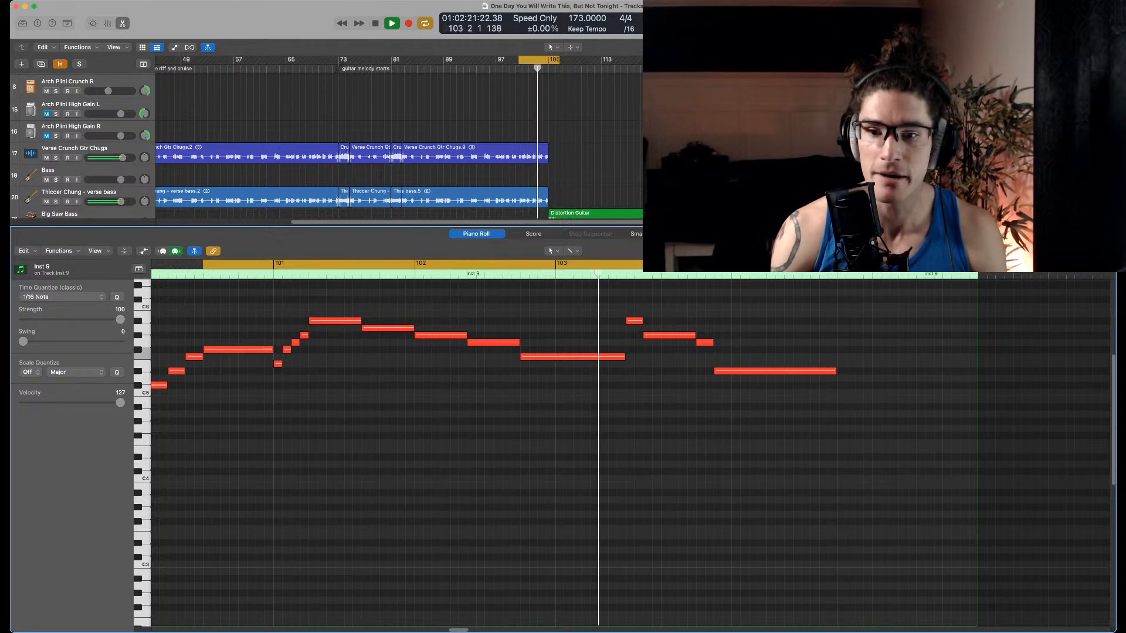
key(space)
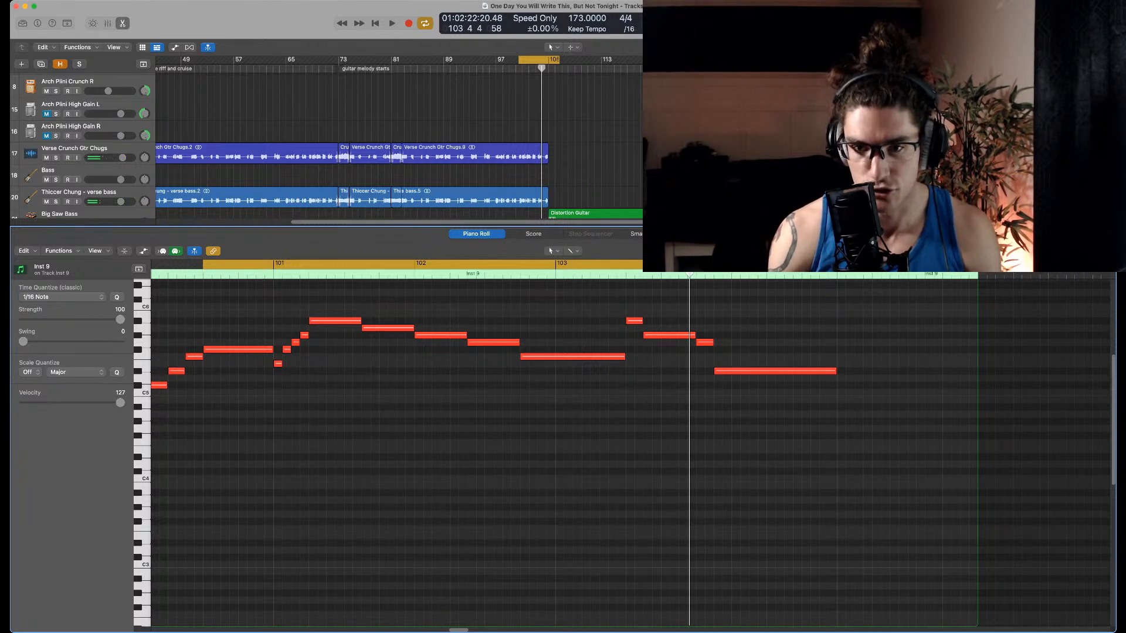
Sketch three evenly spaced short C6 notes above the melody's closing phrase in bar 103, and delete them again
super+click(630, 306)
super+click(665, 306)
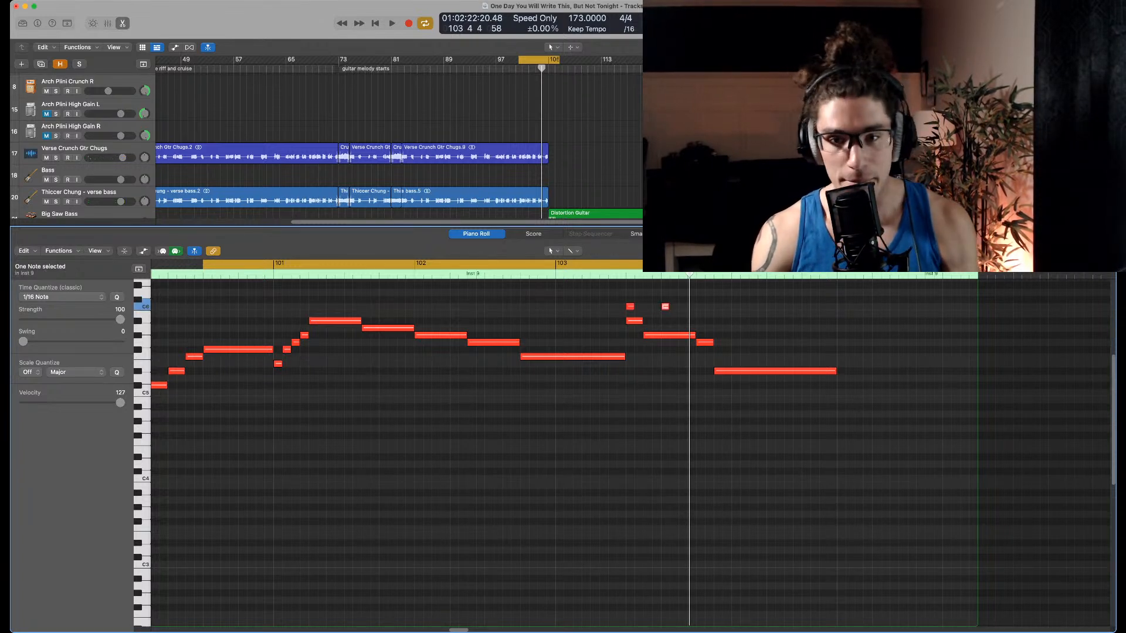
super+click(700, 307)
mouse_move(733, 311)
mouse_down()
mouse_move(616, 302)
mouse_move(721, 311)
mouse_up()
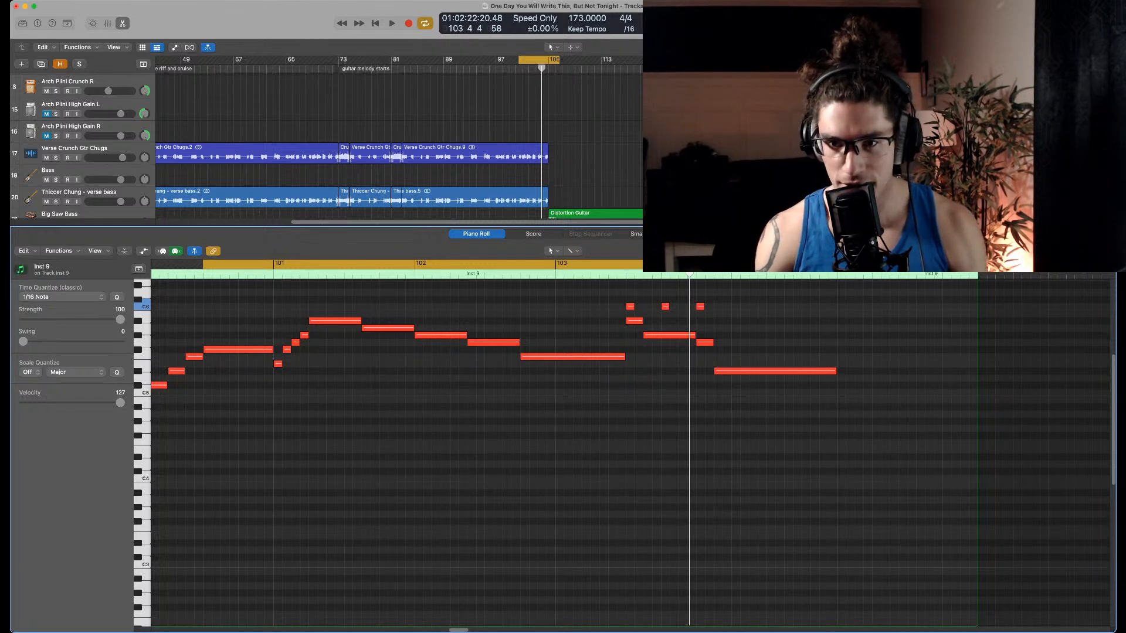
key(Delete)
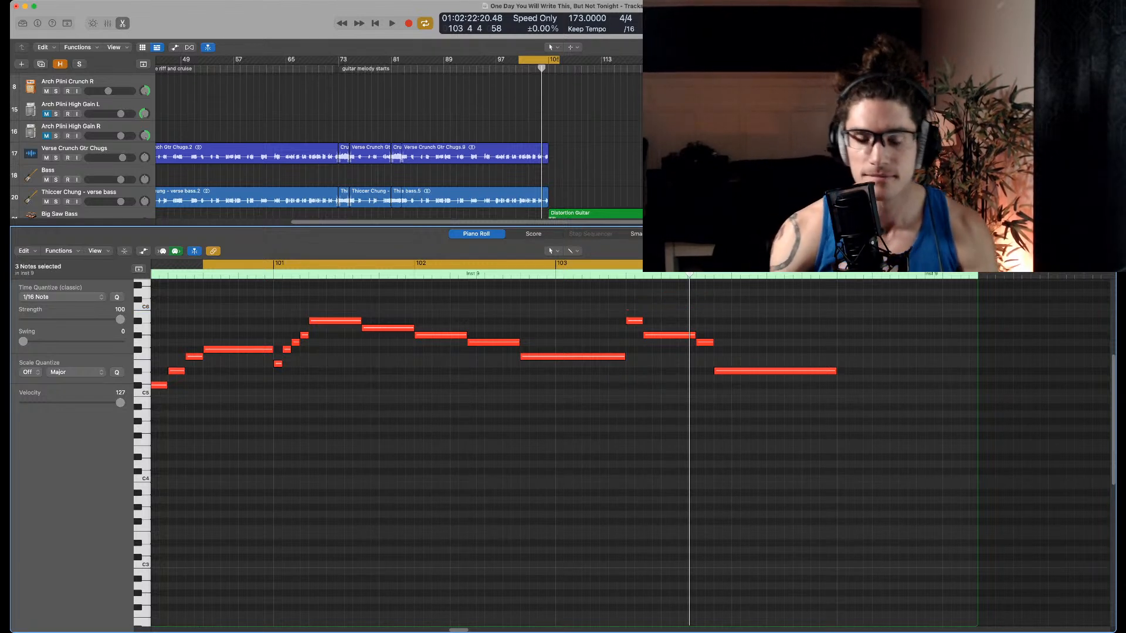
Replay the closing phrase, sketch three short B5 accent notes above it, compare them with the melody notes, and delete them
key(space)
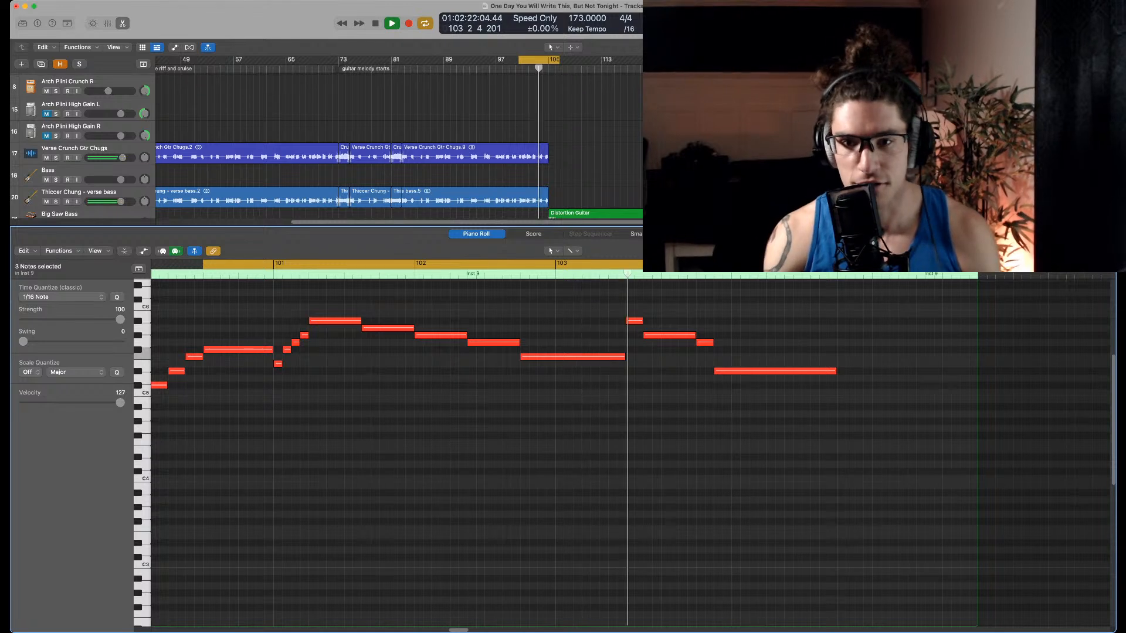
key(space)
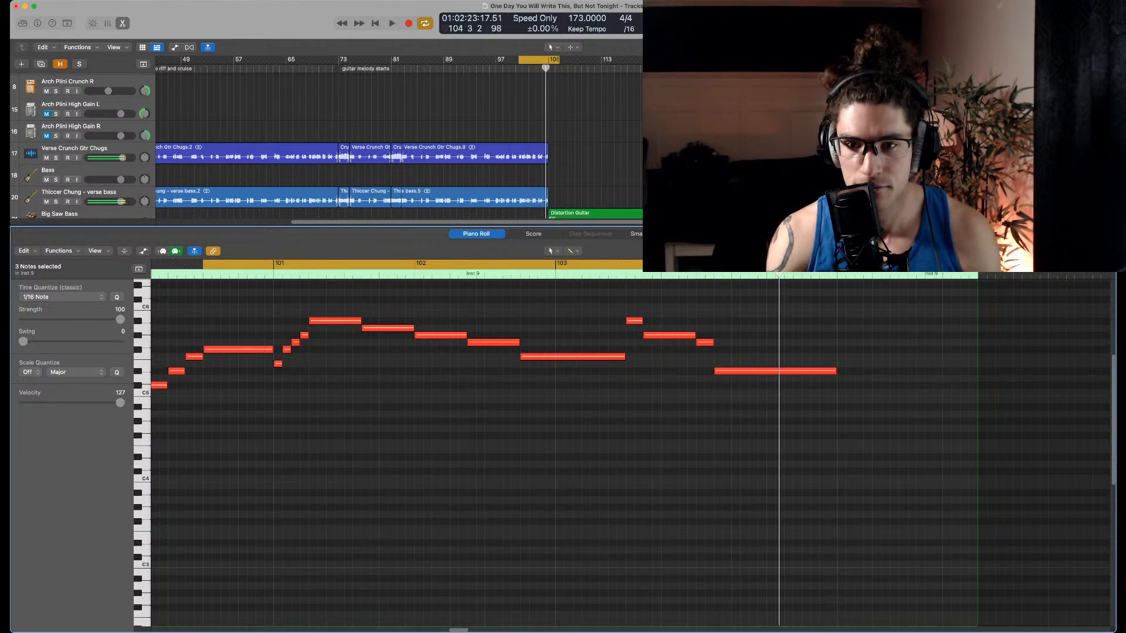
click(630, 313)
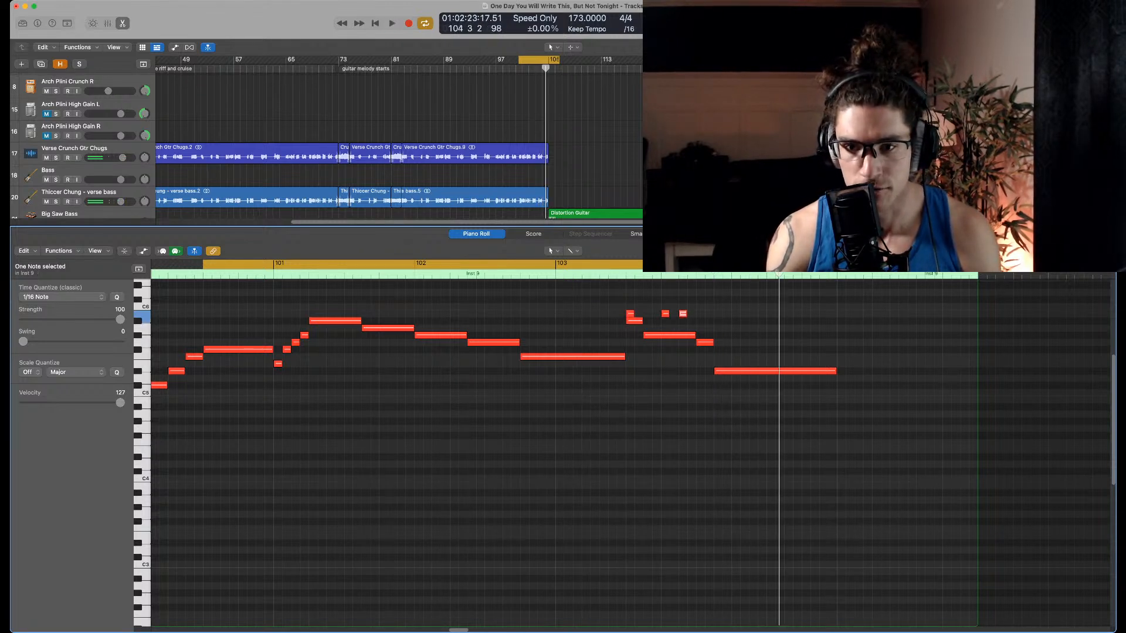
scroll(622, 451, up, 1)
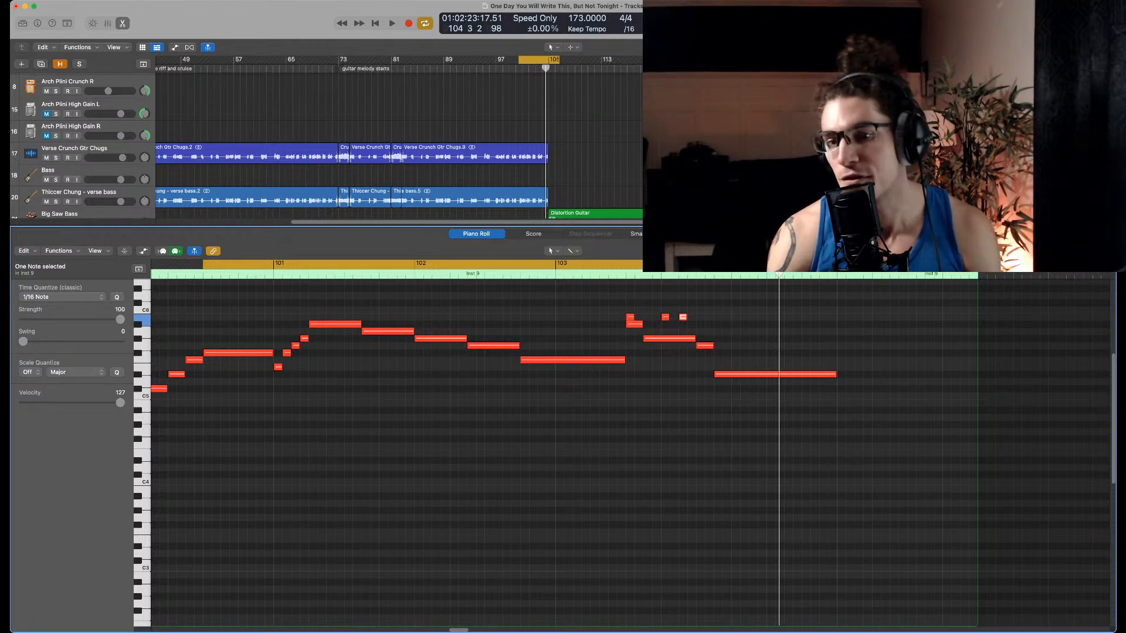
drag(626, 306, 725, 387)
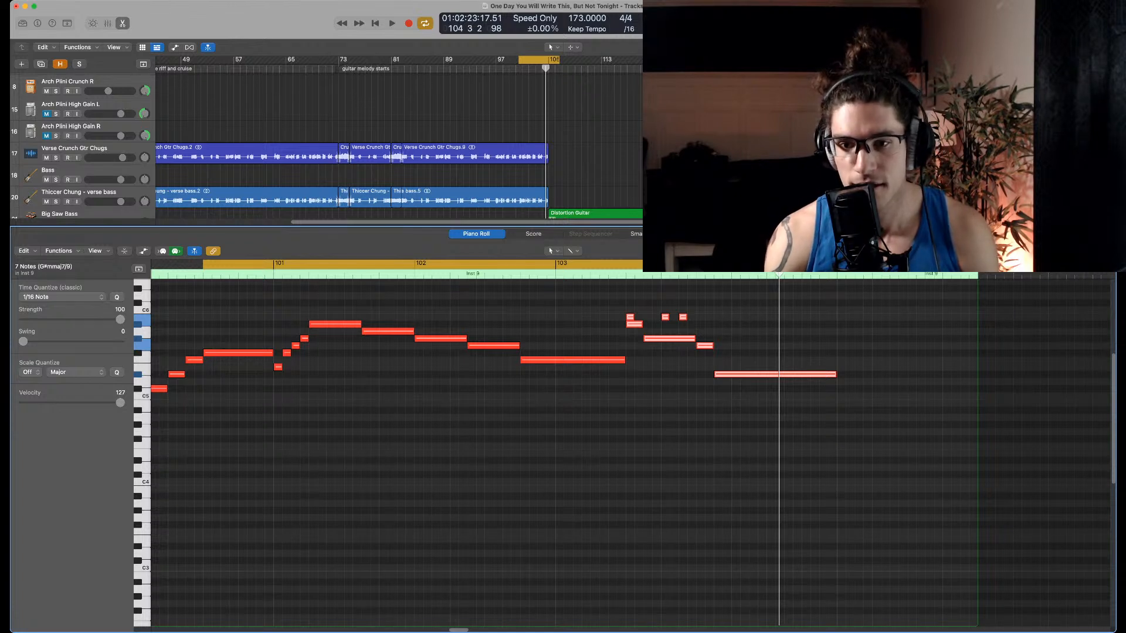
click(775, 422)
click(775, 375)
click(775, 423)
drag(627, 302, 702, 320)
key(Delete)
Play the cycled section from before bar 101 twice to check the closing melody against the guitar and bass accents
key(space)
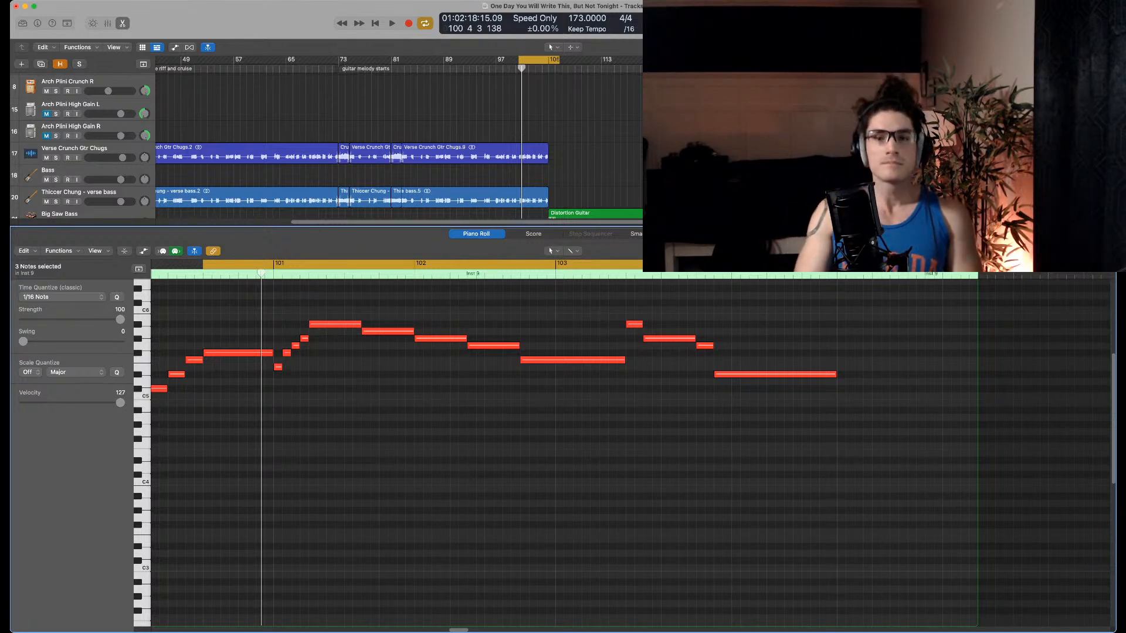
key(space)
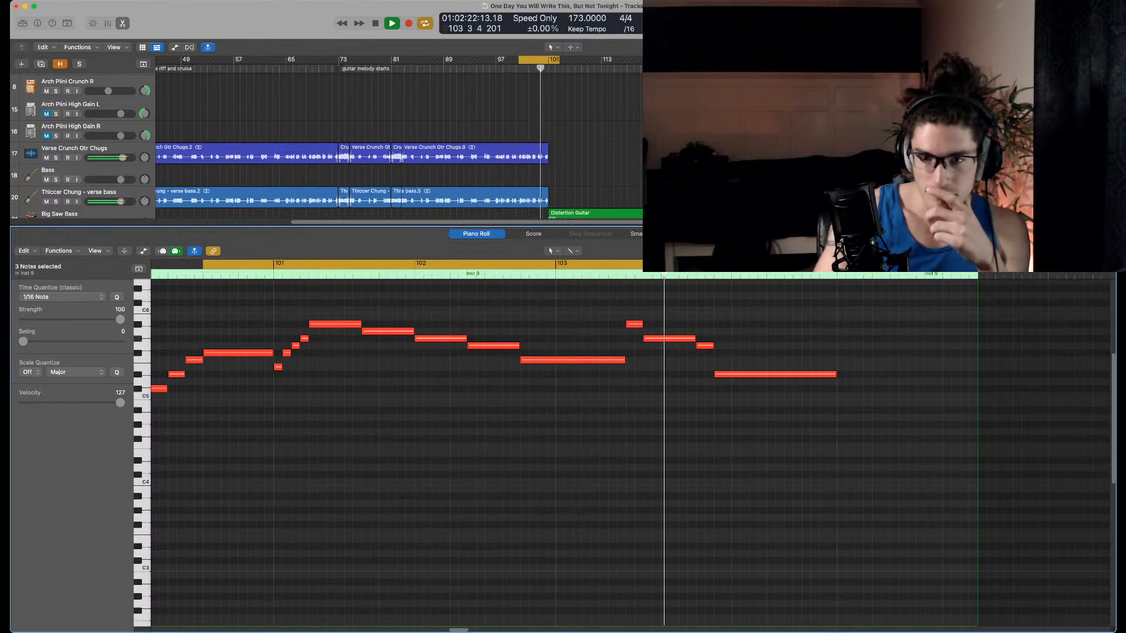
key(space)
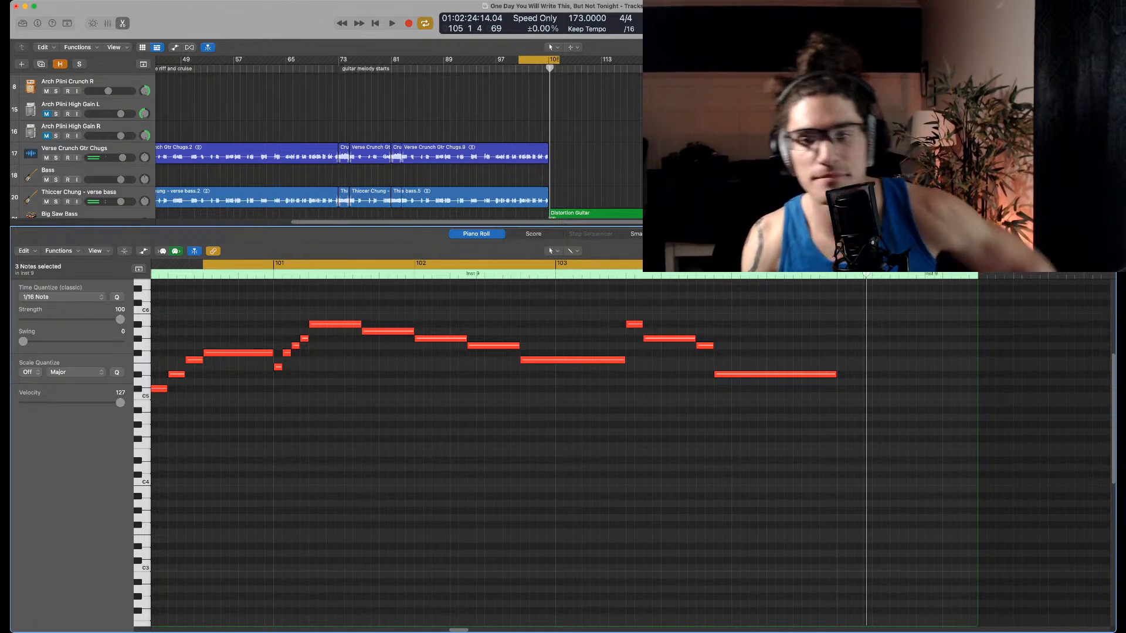
key(space)
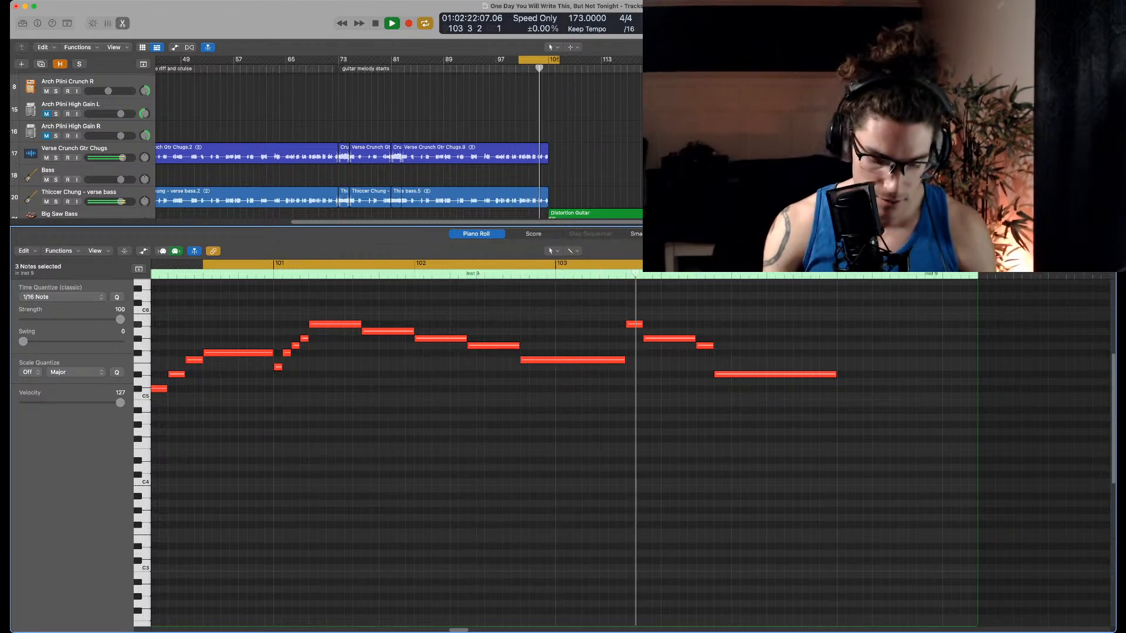
key(space)
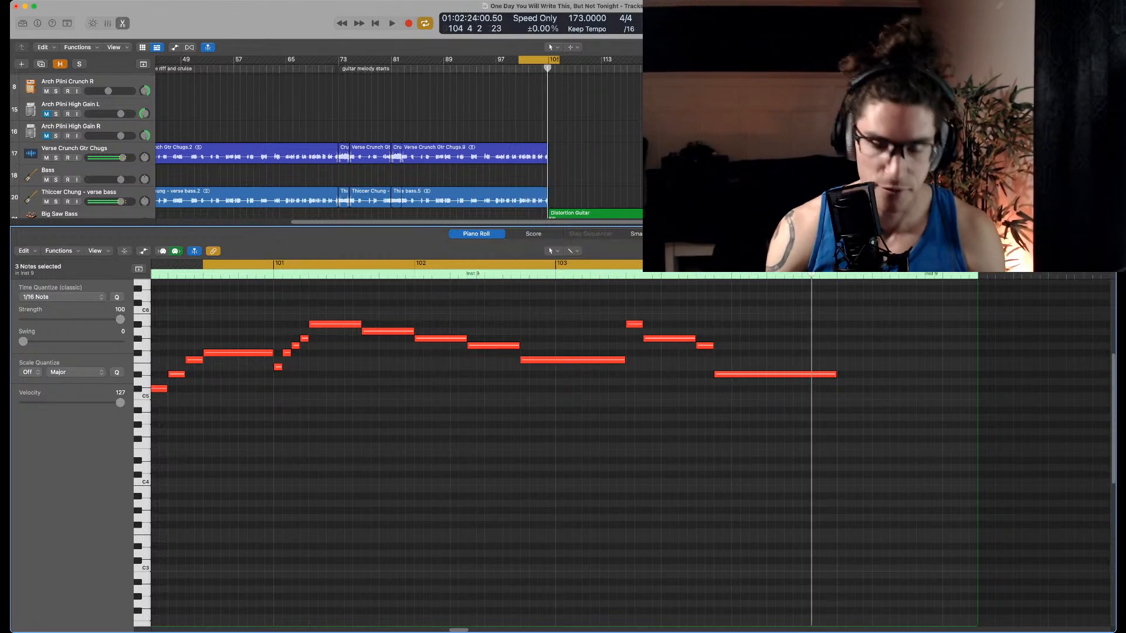
Close the Piano Roll to show the full arrangement around the Inst 9 region, and turn off cycle playback
key(super+Tab)
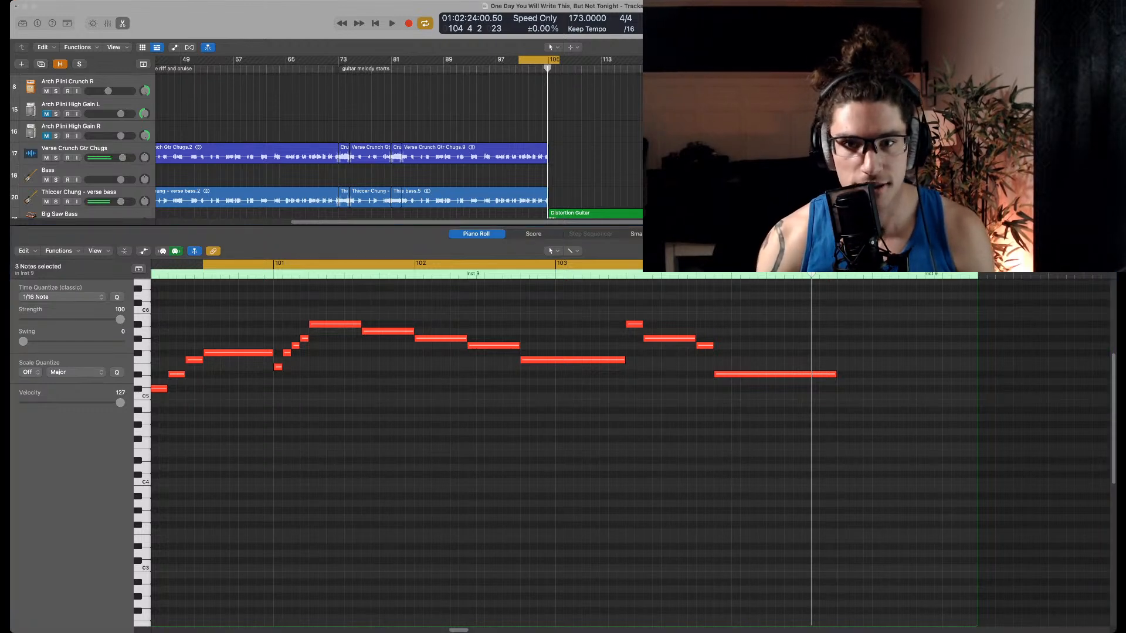
key(super+Tab)
scroll(399, 146, down, 10)
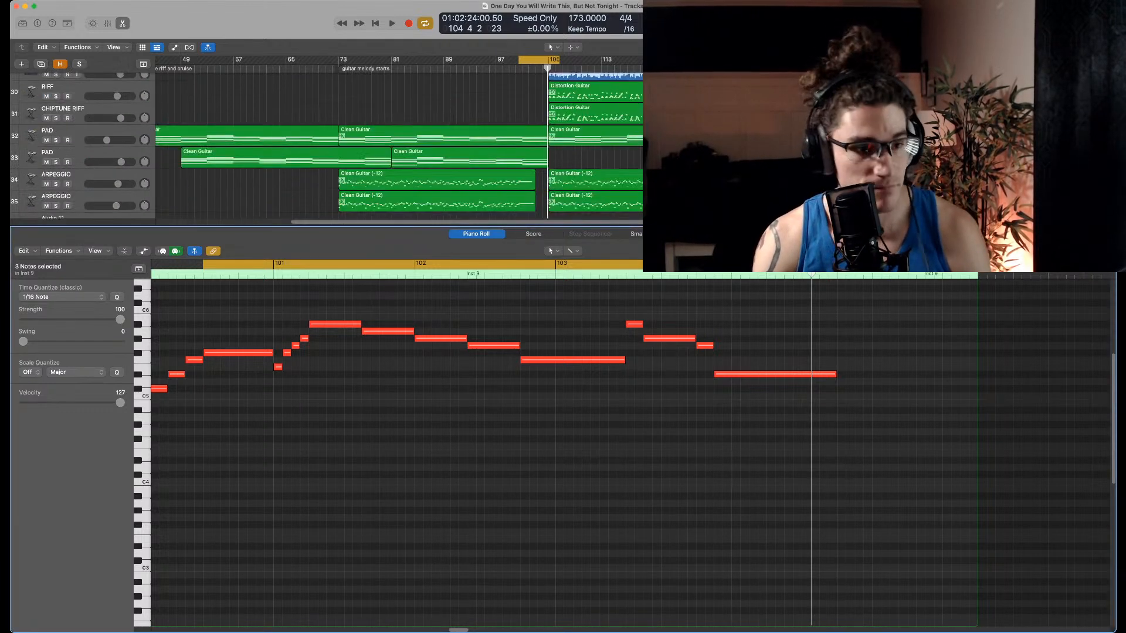
key(e)
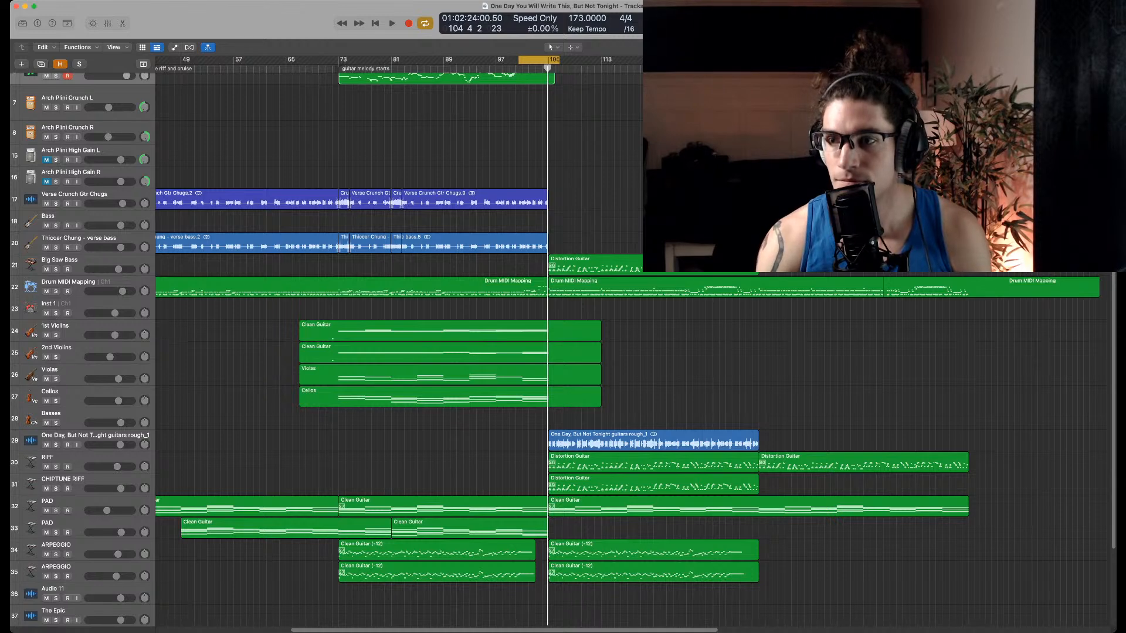
key(super+Tab)
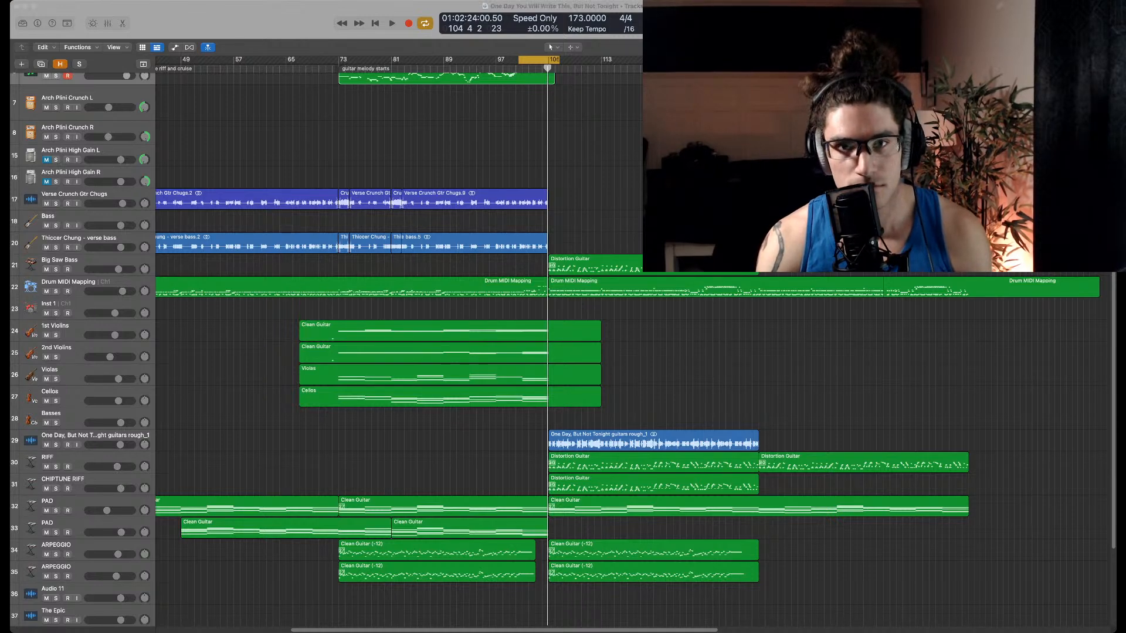
key(super+Tab)
scroll(399, 351, up, 3)
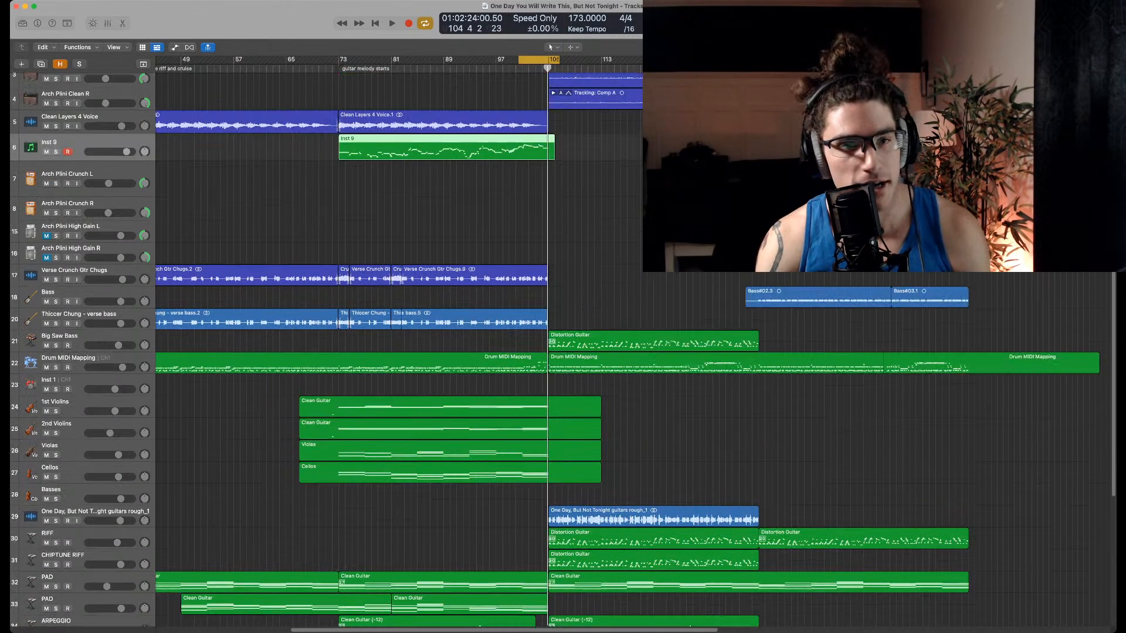
key(super+Right)
key(c)
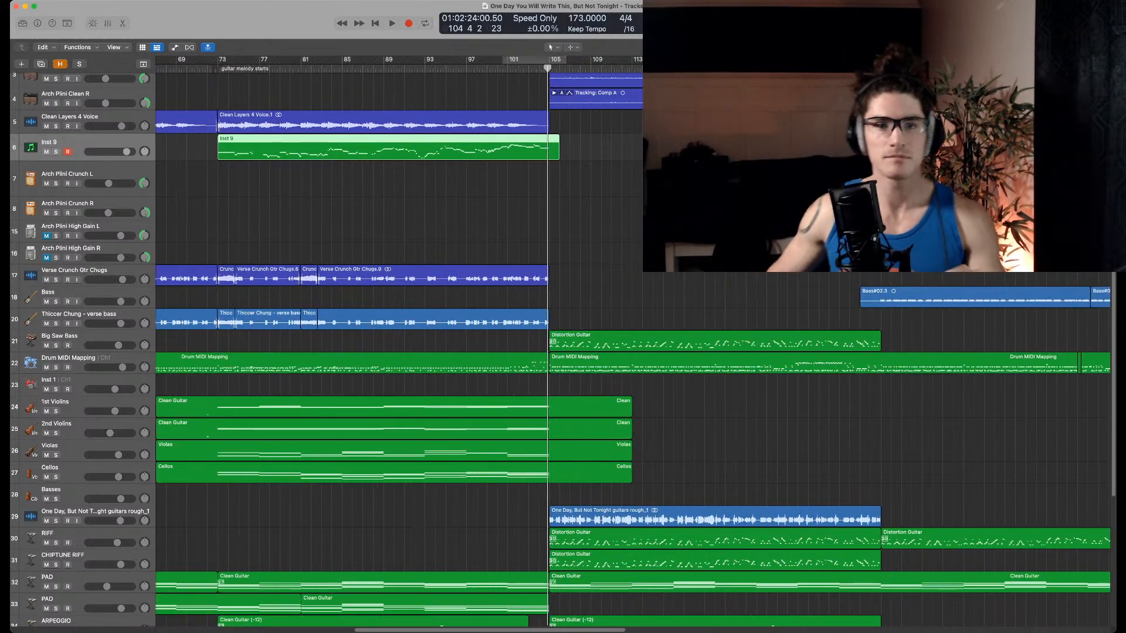
Play the arrangement from just before the guitar melody marker to bar 105, reopening the Inst 9 notes in the Piano Roll along the way
scroll(398, 352, left, 3)
click(284, 69)
key(space)
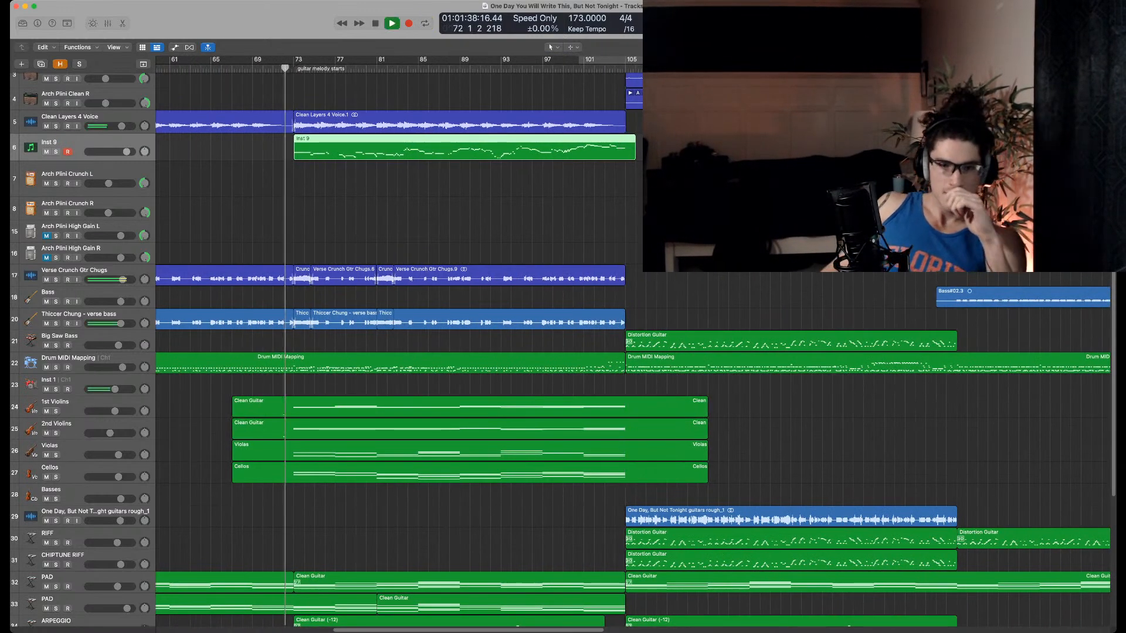
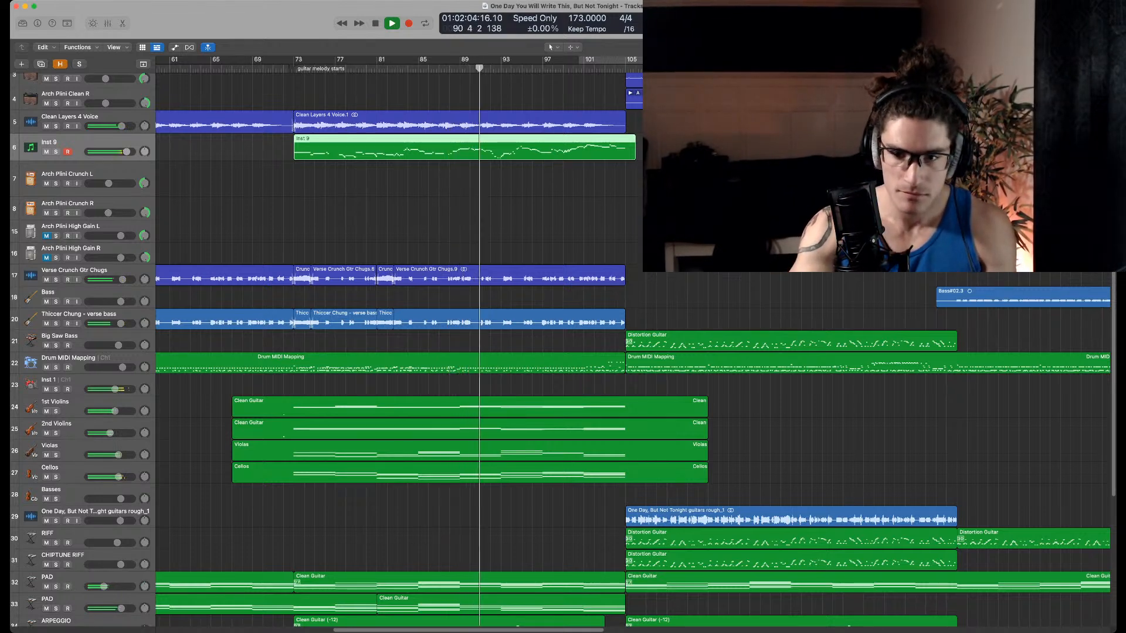
key(e)
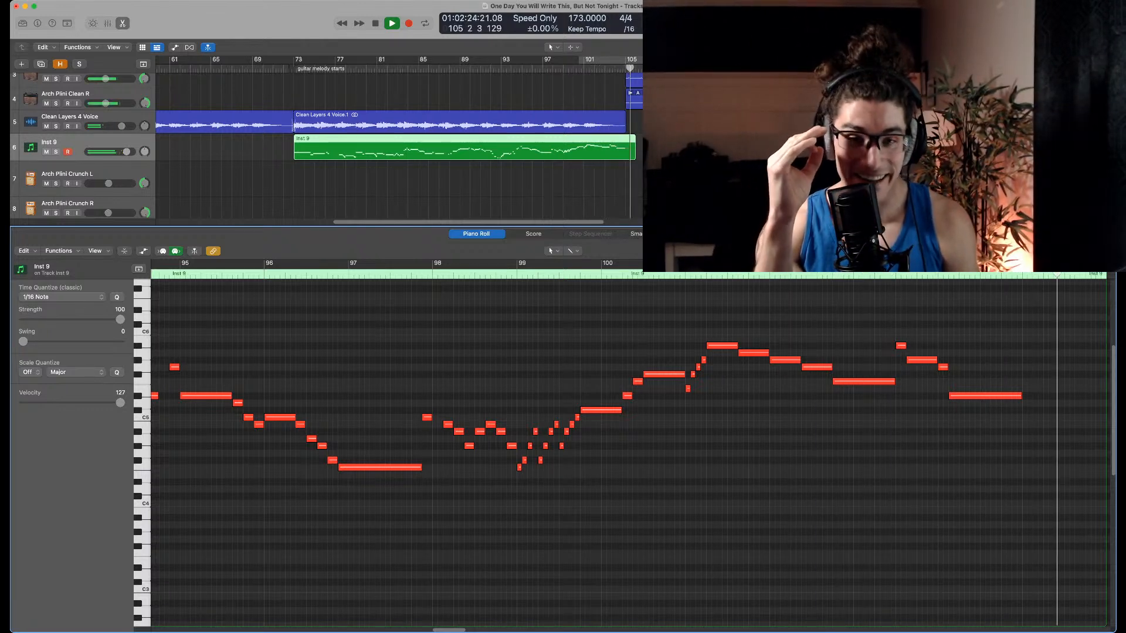
key(space)
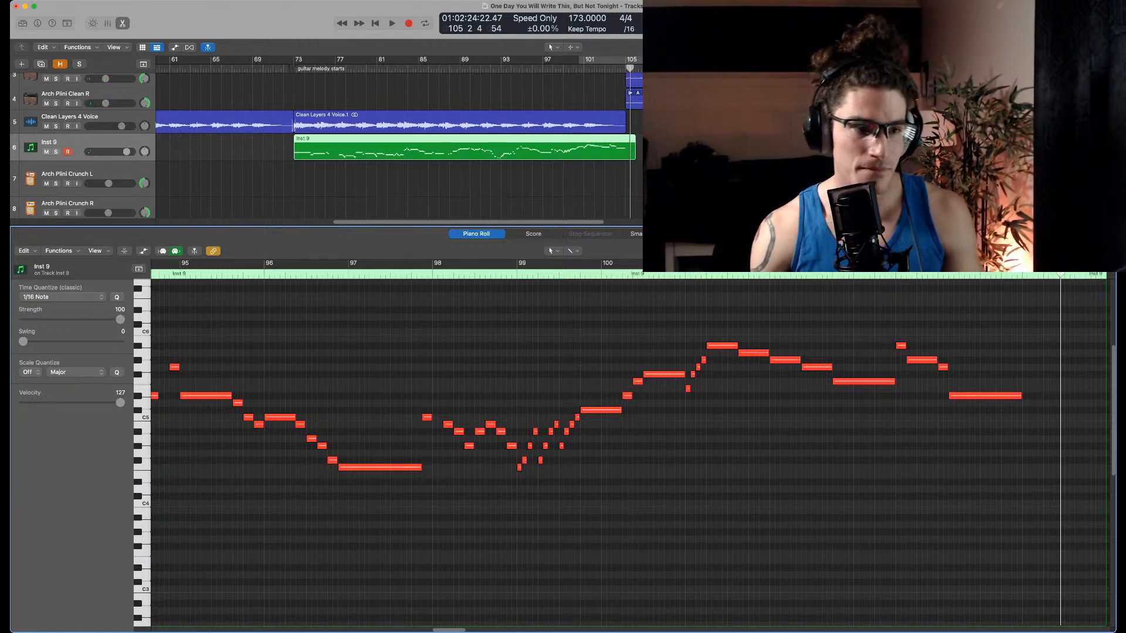
Close the Piano Roll, highlight the Verse Crunch Gtr Chugs and verse bass regions ending at bar 105, and deselect them
key(e)
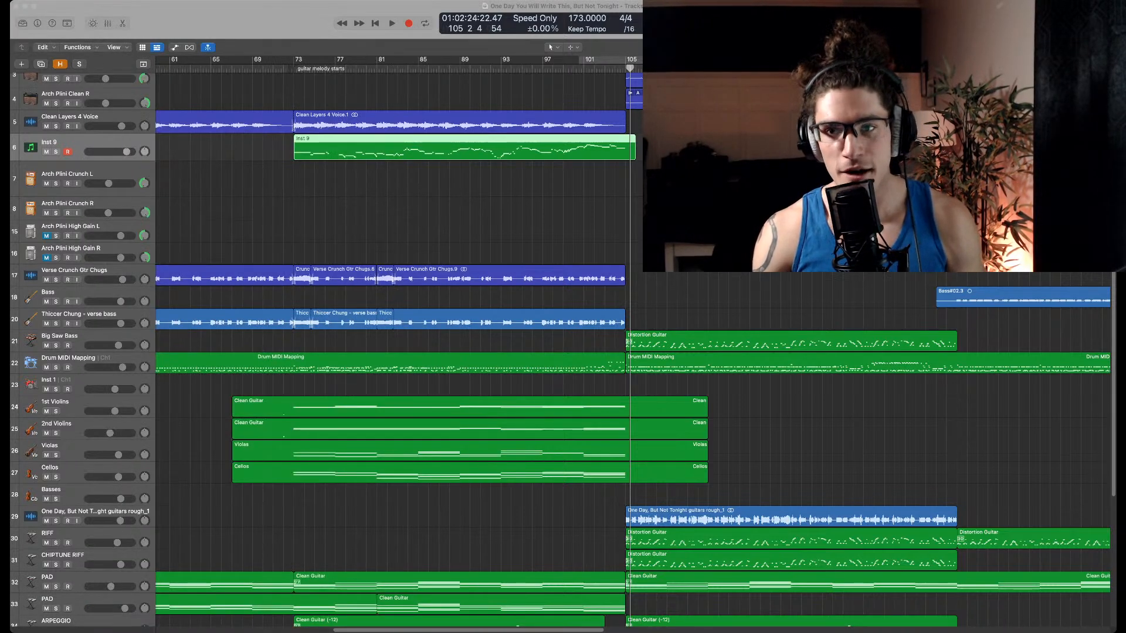
key(super+Tab)
drag(620, 234, 595, 317)
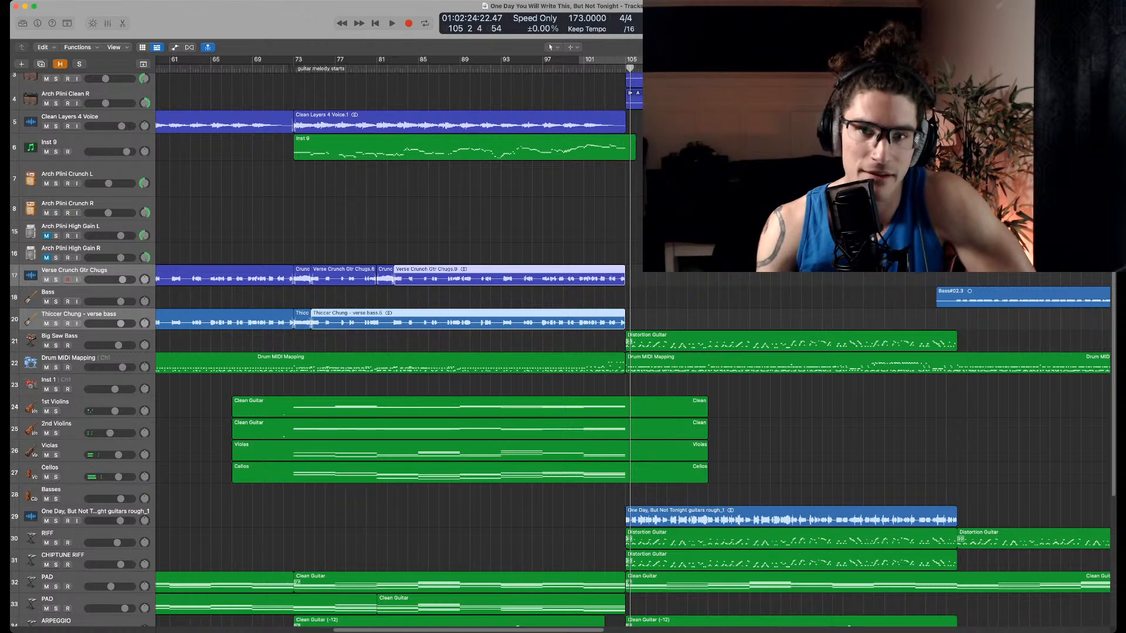
key(alt+shift+d)
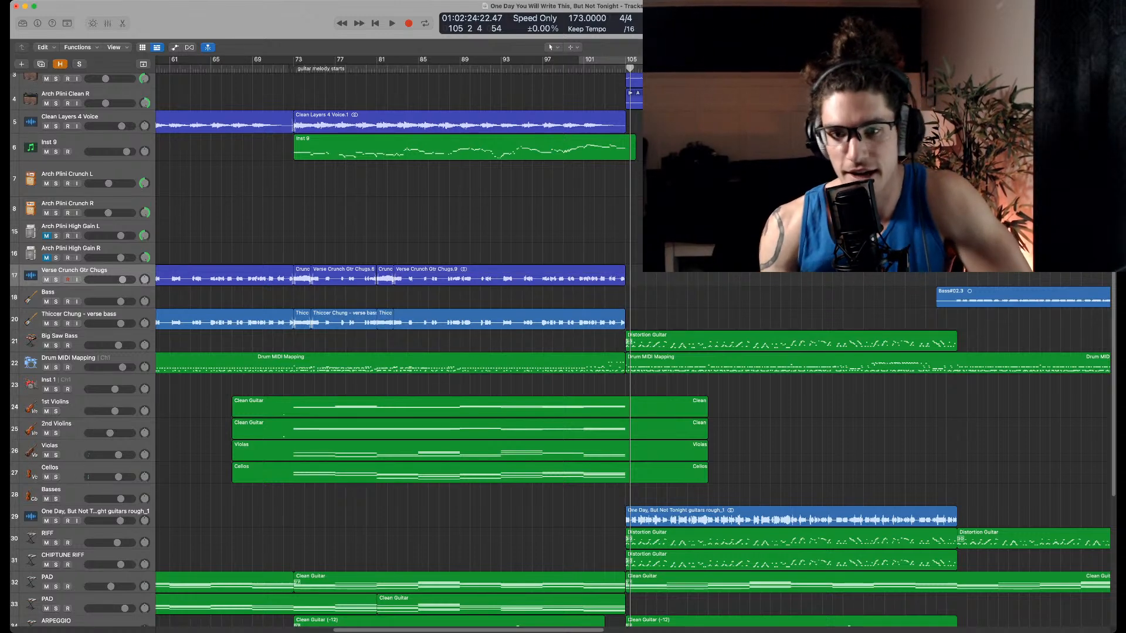
Find the audio idea recordings on Audio 11 through the melody idea track and place the playhead at bar 218
scroll(633, 346, down, 1)
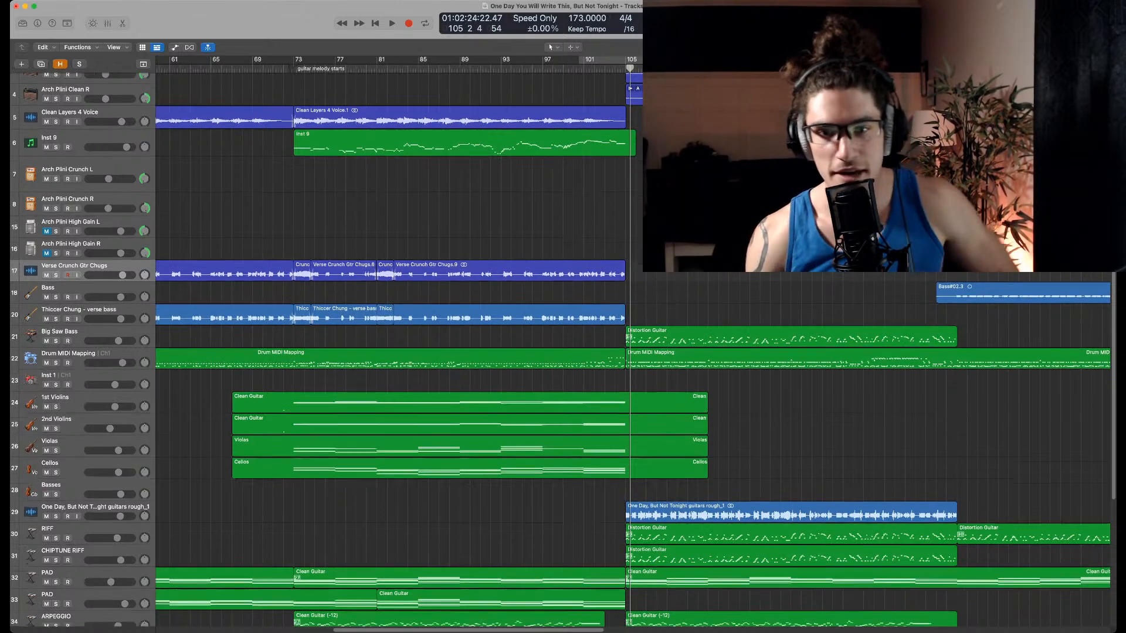
scroll(633, 346, down, 5)
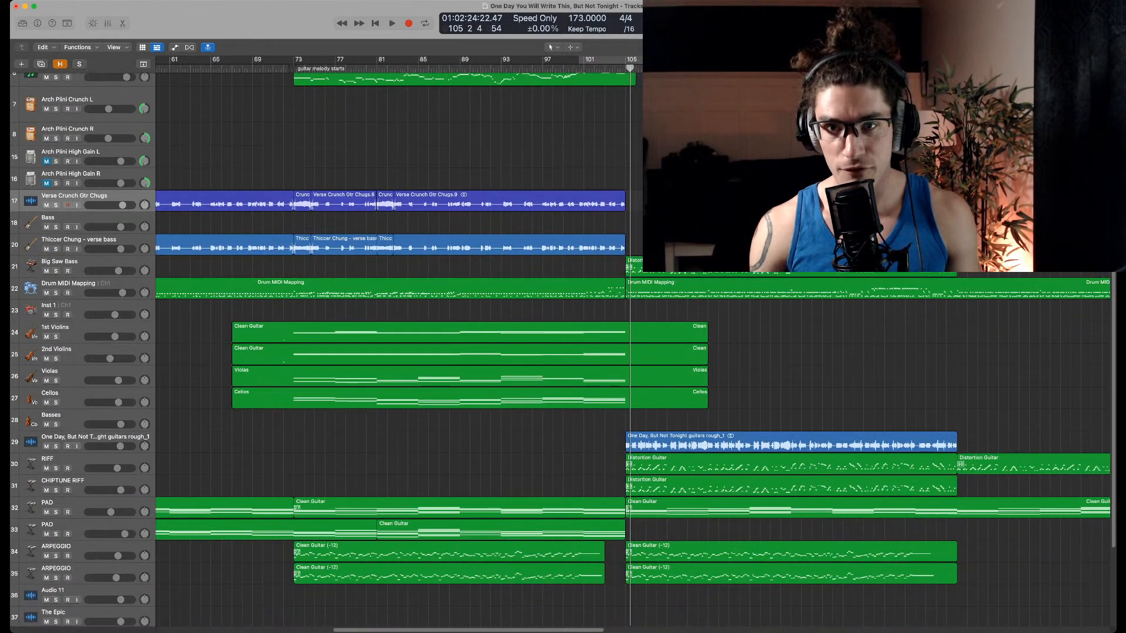
scroll(633, 346, right, 15)
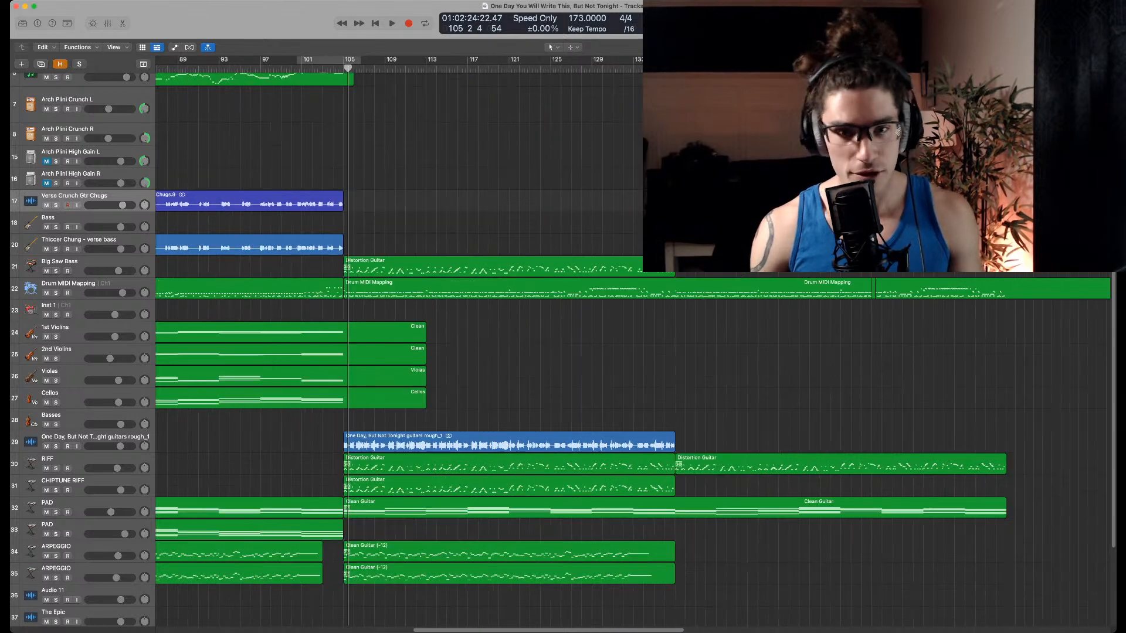
scroll(634, 346, right, 8)
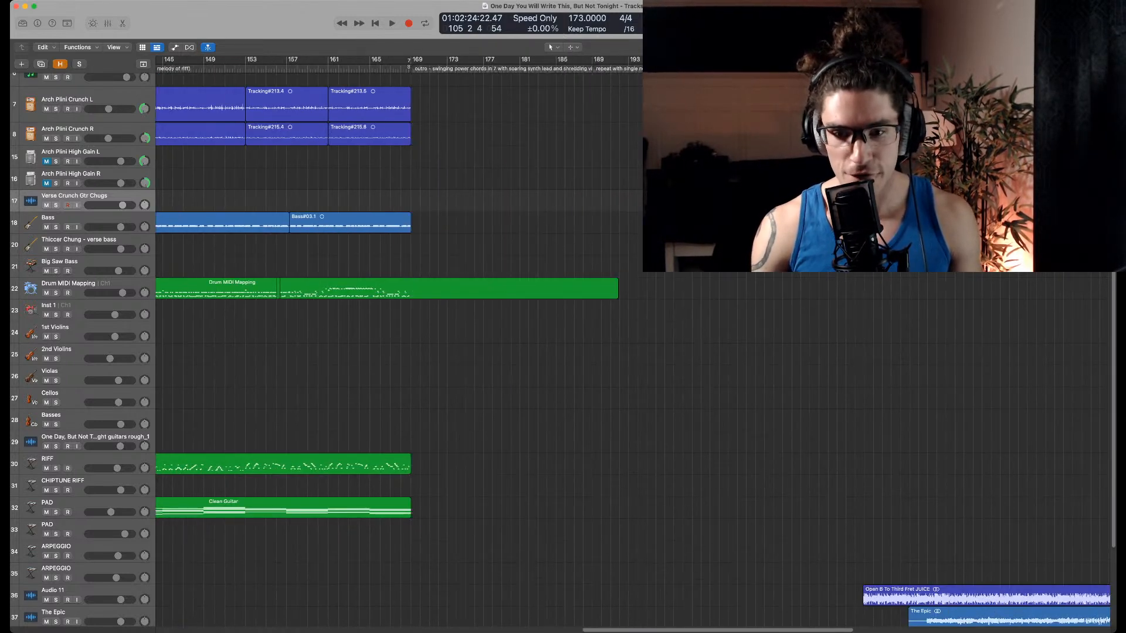
scroll(634, 346, down, 4)
scroll(634, 346, down, 5)
drag(595, 335, 665, 571)
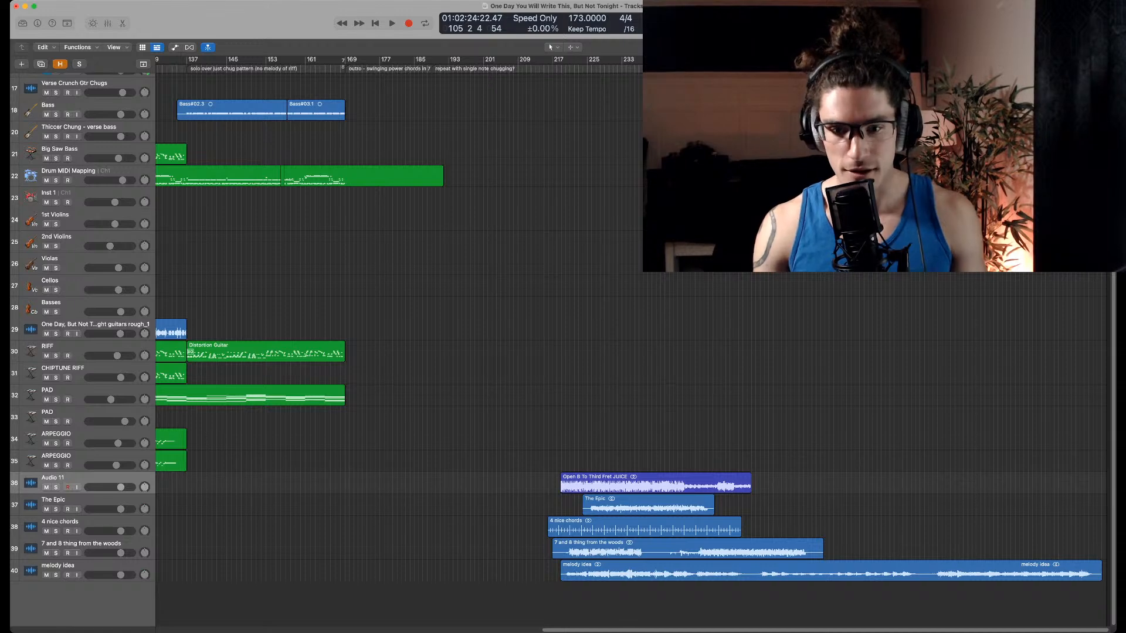
click(556, 68)
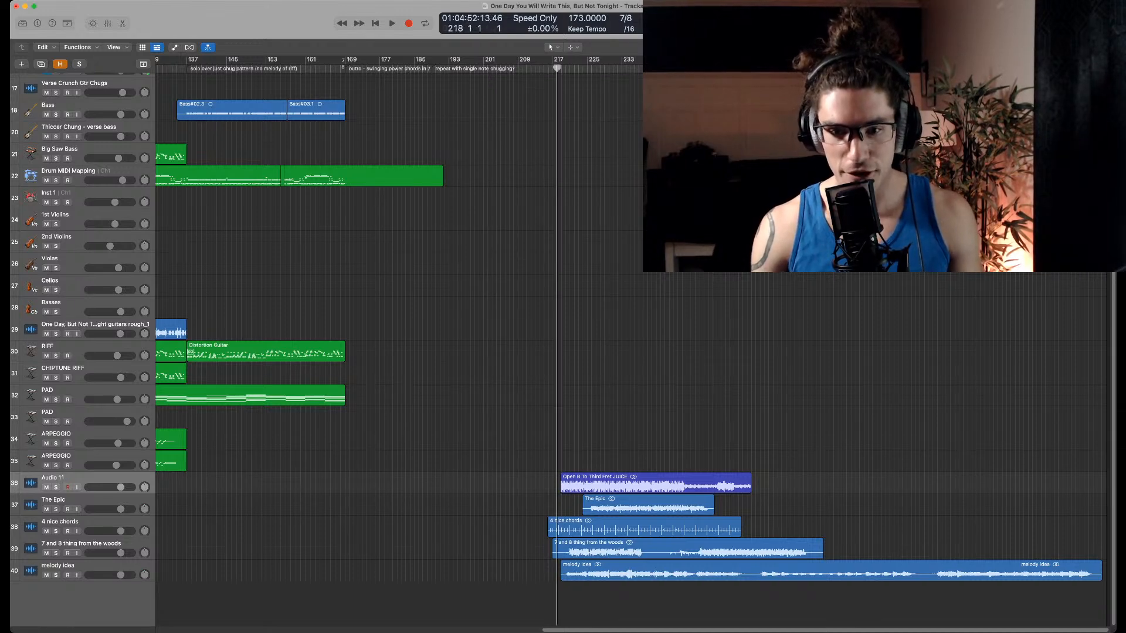
Zoom in on the audio ideas around bar 218 and solo the Open B To Third Fret JUICE region on Audio 11
key(super+Right)
key(super+Right)
key(super+Right)
key(super+Right)
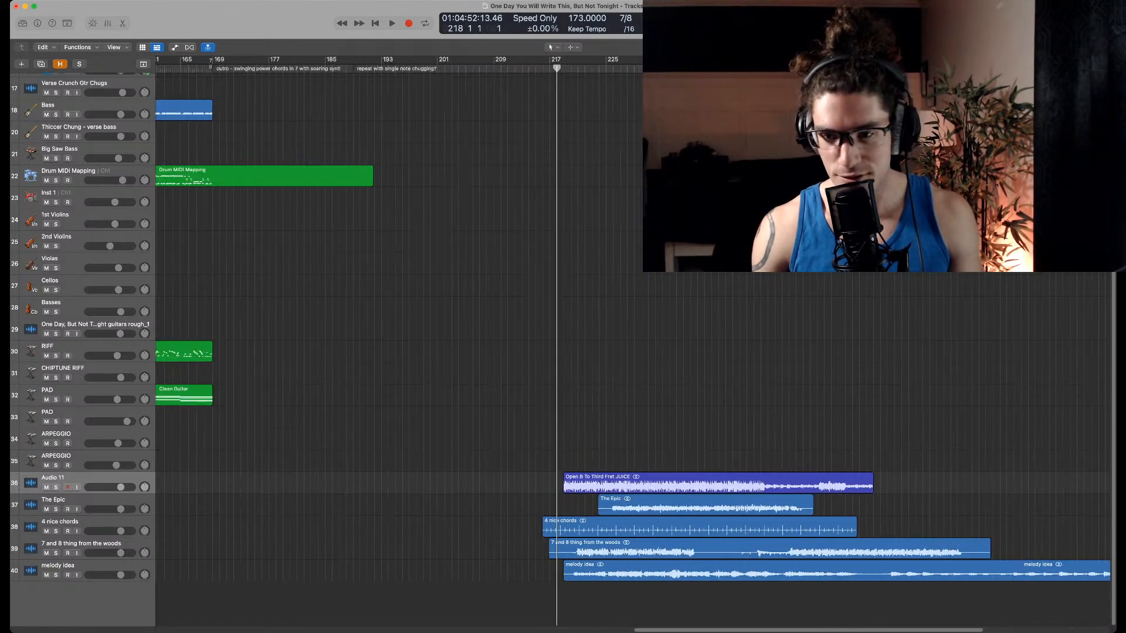
scroll(632, 346, right, 1)
key(super+Right)
key(super+Right)
key(super+Right)
scroll(632, 346, right, 3)
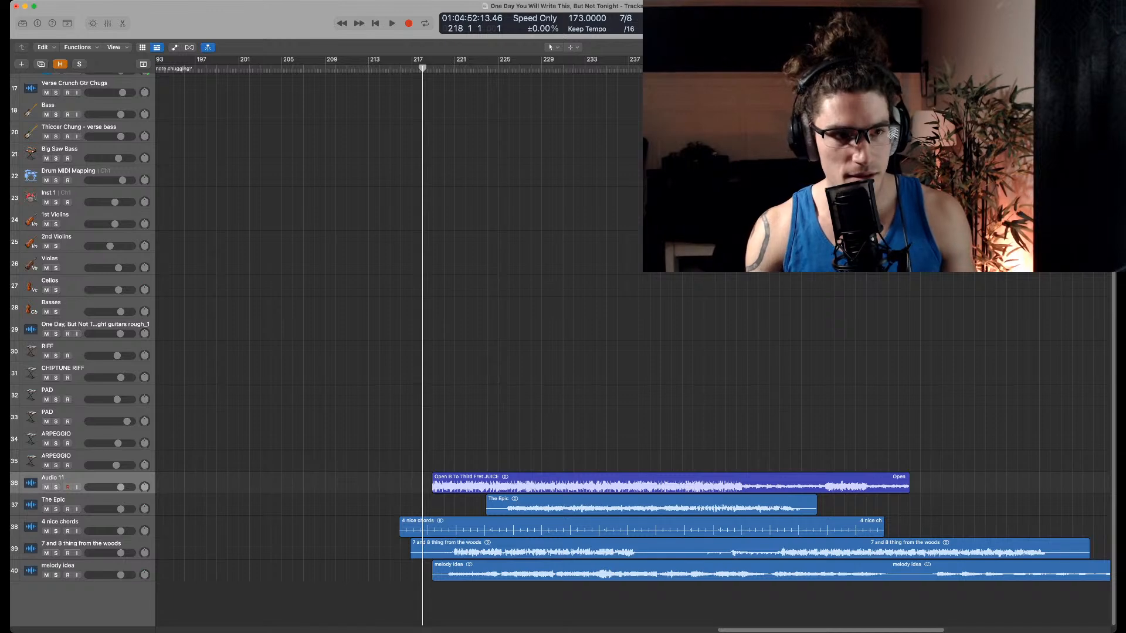
scroll(633, 346, up, 8)
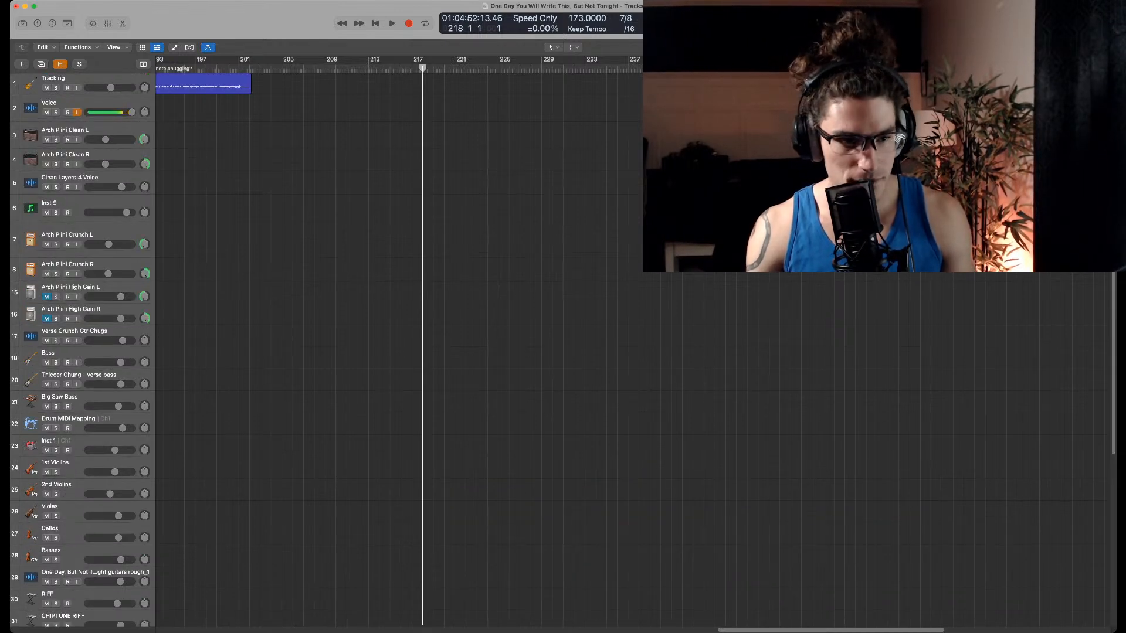
scroll(632, 346, down, 8)
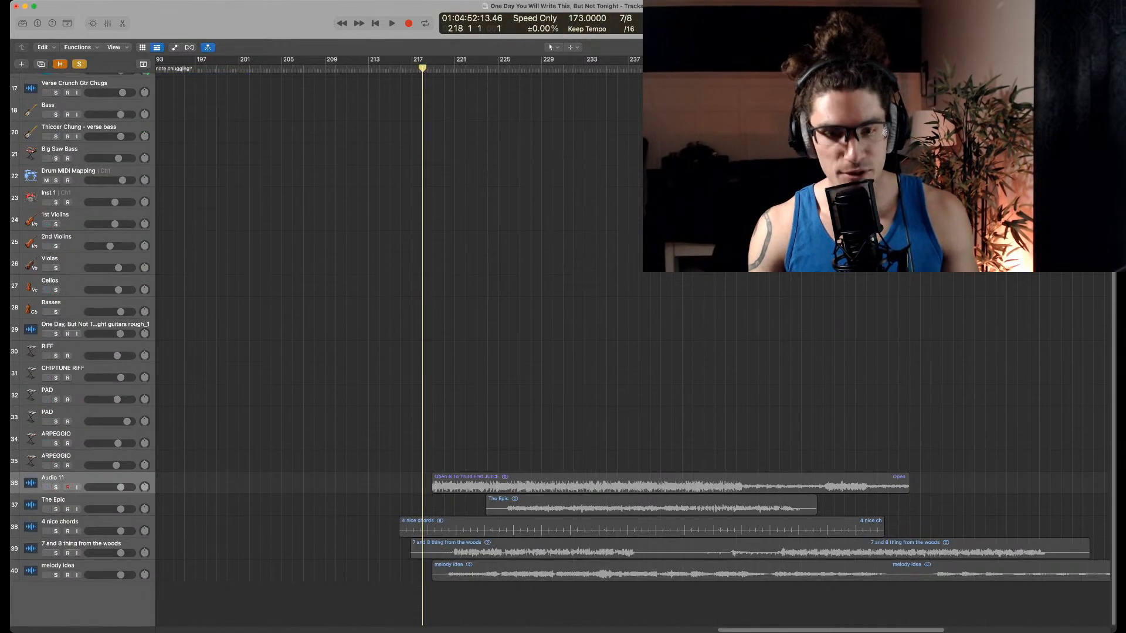
key(s)
scroll(632, 346, right, 2)
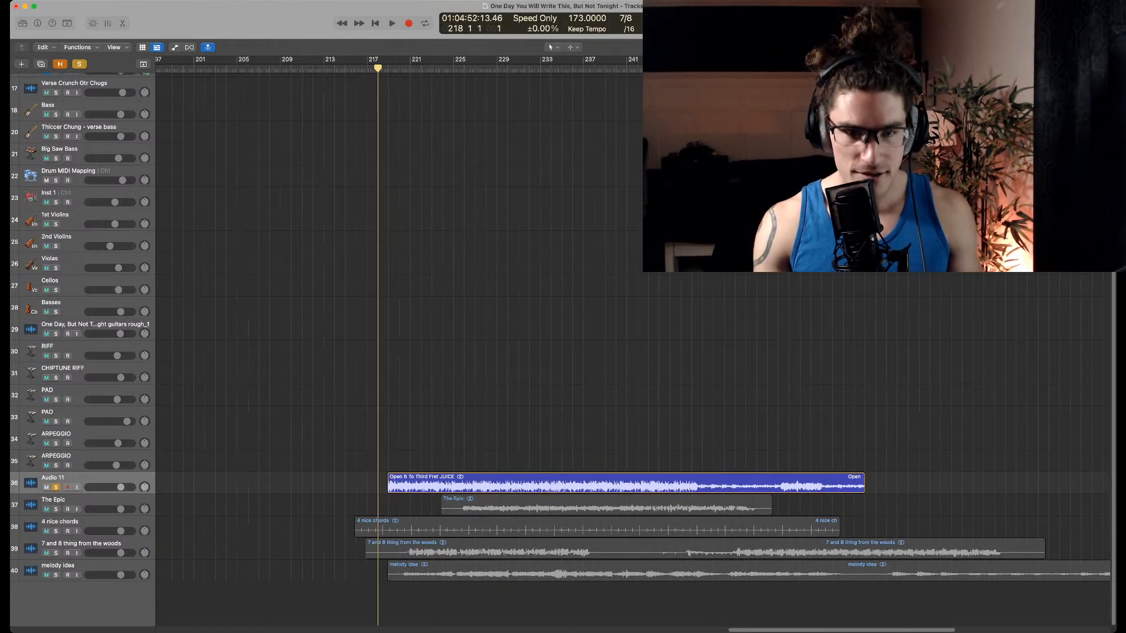
Show the whole arrangement from bar 1 and move the playhead to bar 169, where the main song regions end
key(super+Left)
key(super+Left)
key(super+Left)
key(super+Left)
key(super+Left)
key(super+Left)
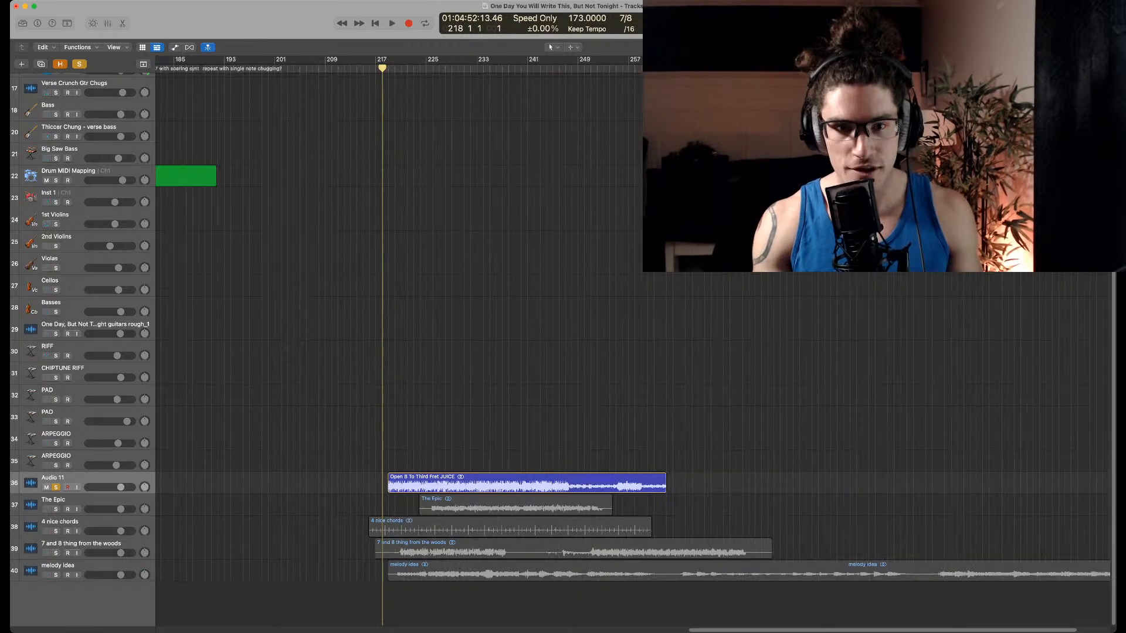
key(super+Left)
key(super+Left)
key(super+Left)
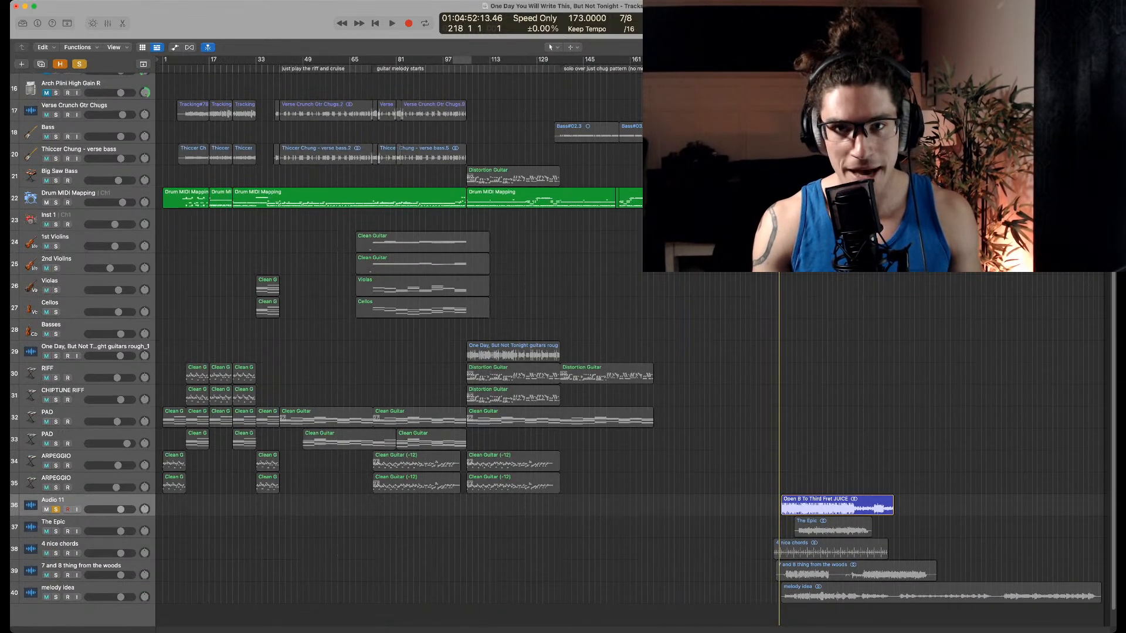
scroll(398, 352, up, 4)
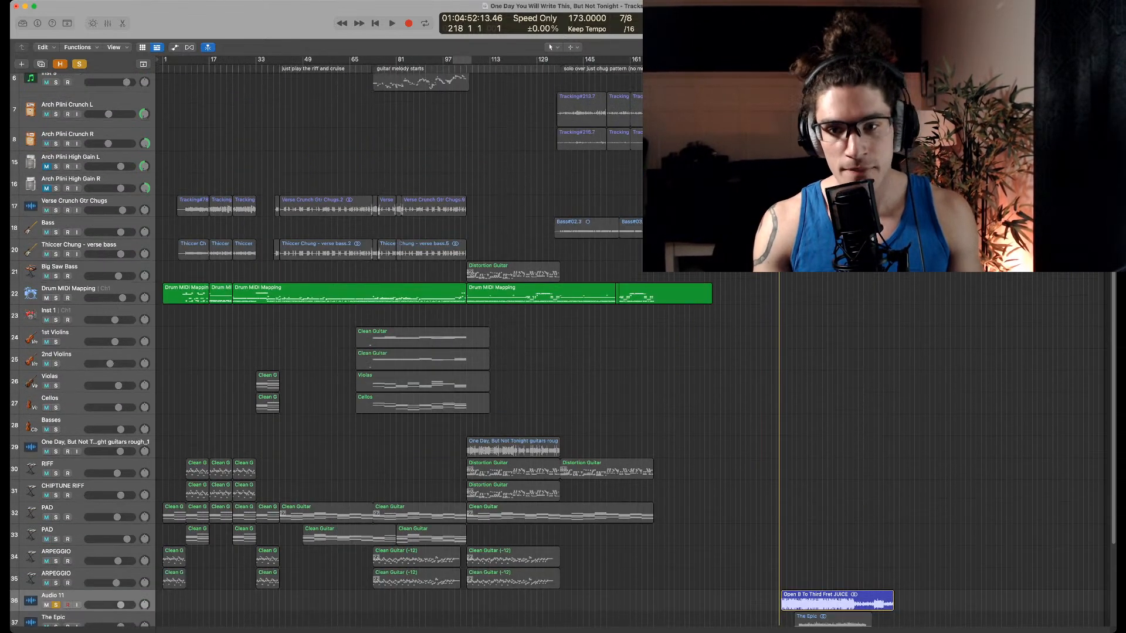
scroll(561, 350, up, 2)
mouse_move(651, 64)
mouse_down()
mouse_move(699, 64)
mouse_move(619, 64)
mouse_move(704, 65)
mouse_move(653, 65)
mouse_up()
scroll(398, 352, up, 4)
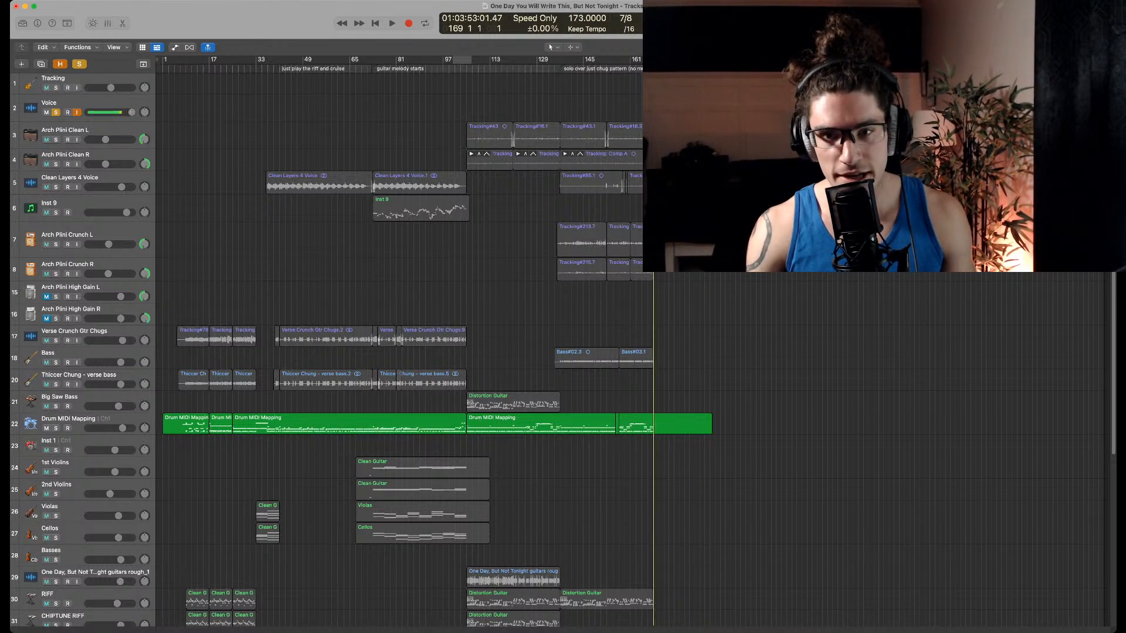
Highlight the section following bar 105 and the verse section before the guitar melody marker, clearing the selection again
drag(486, 96, 634, 399)
drag(537, 366, 524, 399)
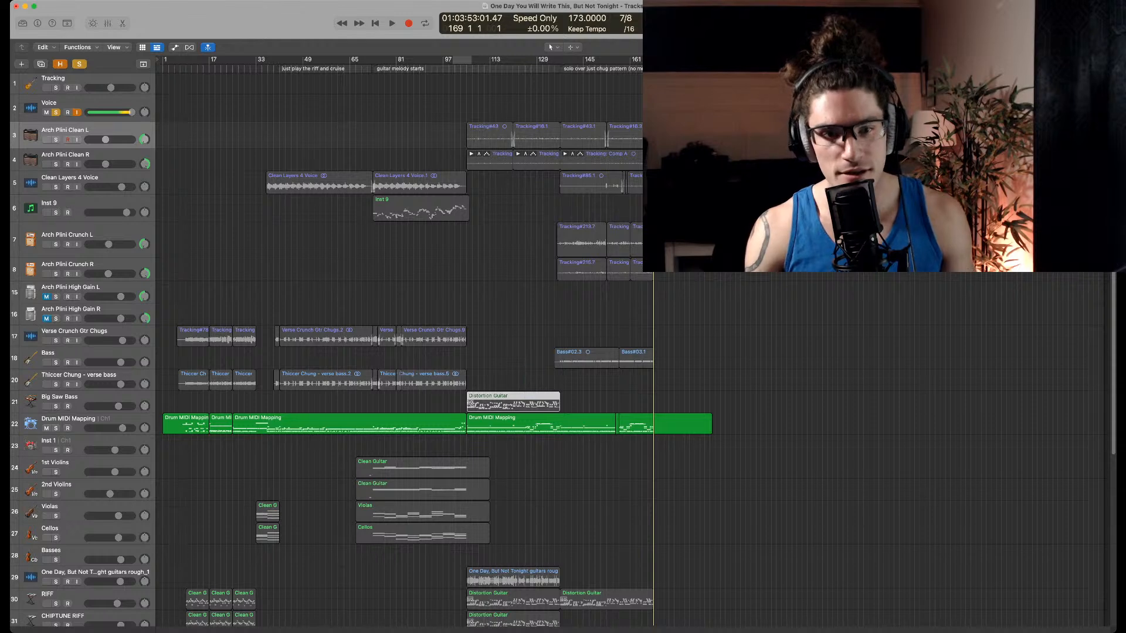
click(528, 378)
drag(307, 137, 350, 275)
click(351, 275)
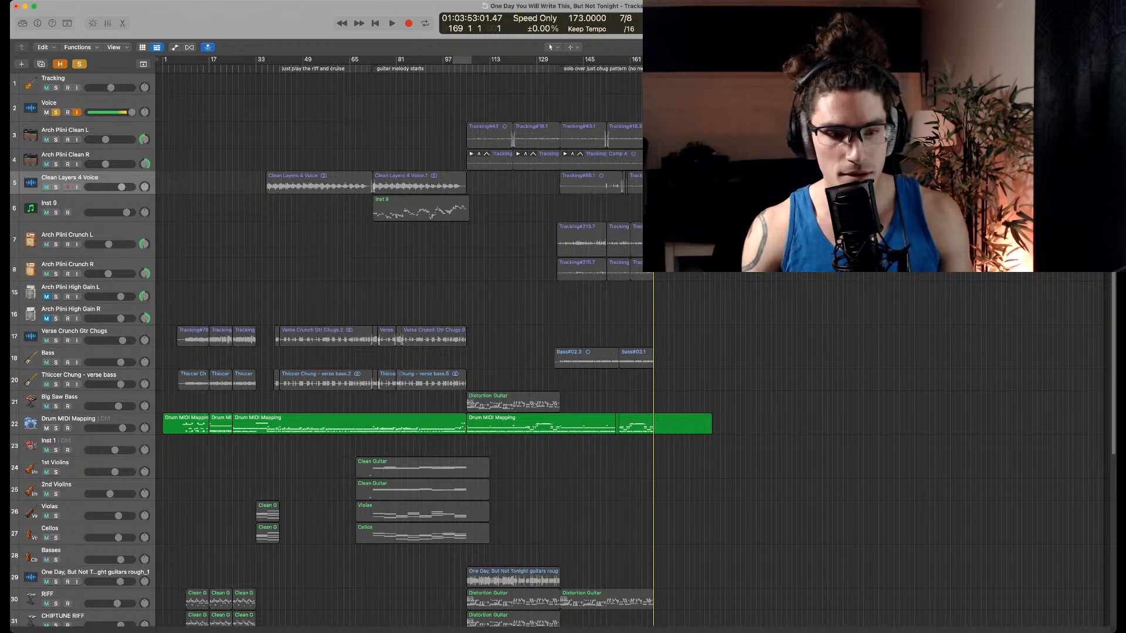
Clear all solos and play the arrangement from the beginning to bar 34, following the playhead through the intro
key(ctrl+alt+super+s)
key(Return)
key(space)
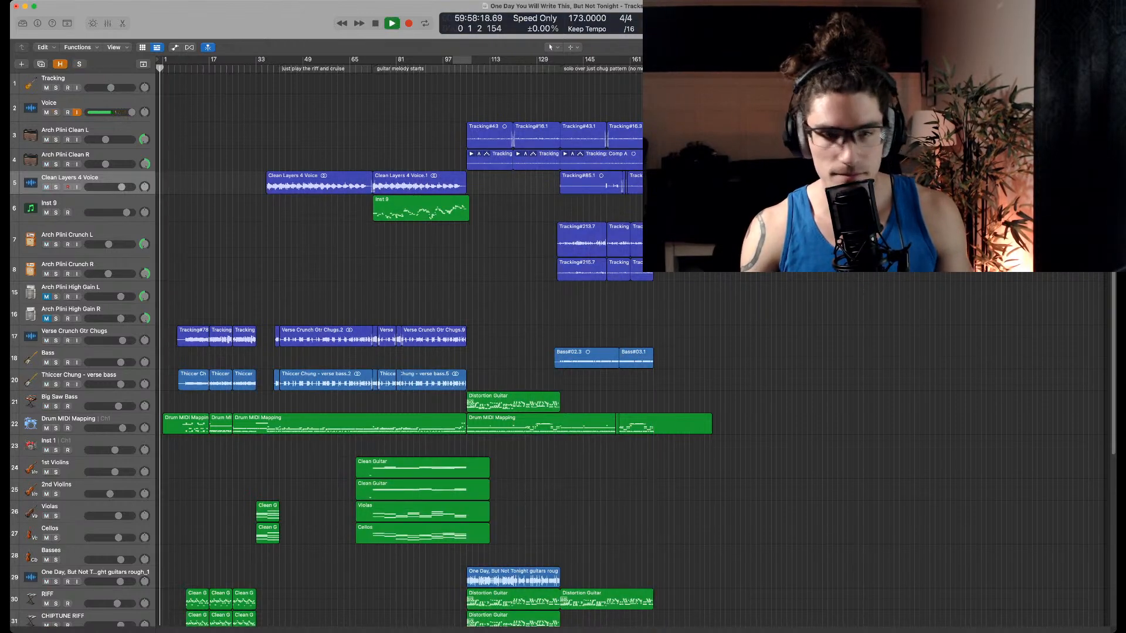
scroll(411, 352, down, 5)
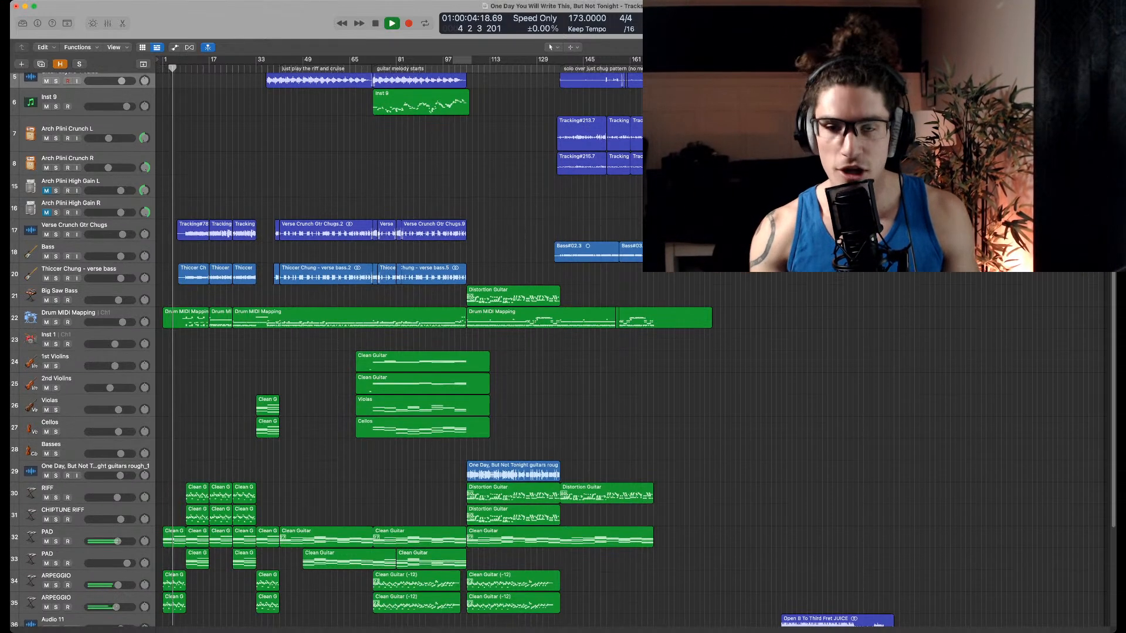
scroll(387, 352, up, 3)
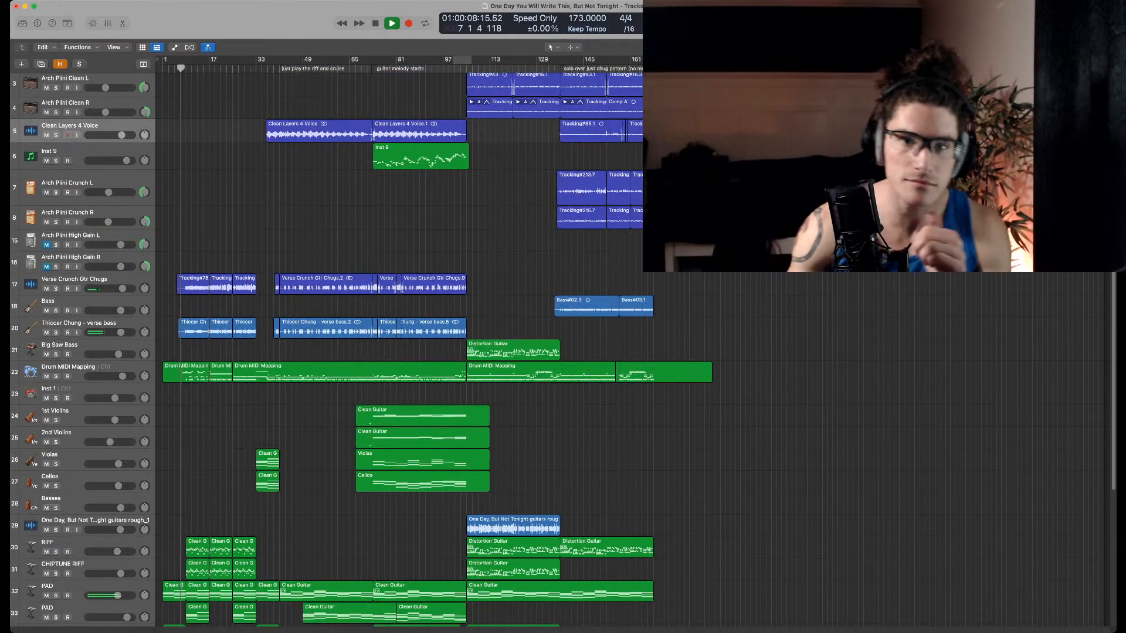
key(super+Right)
key(super+Right)
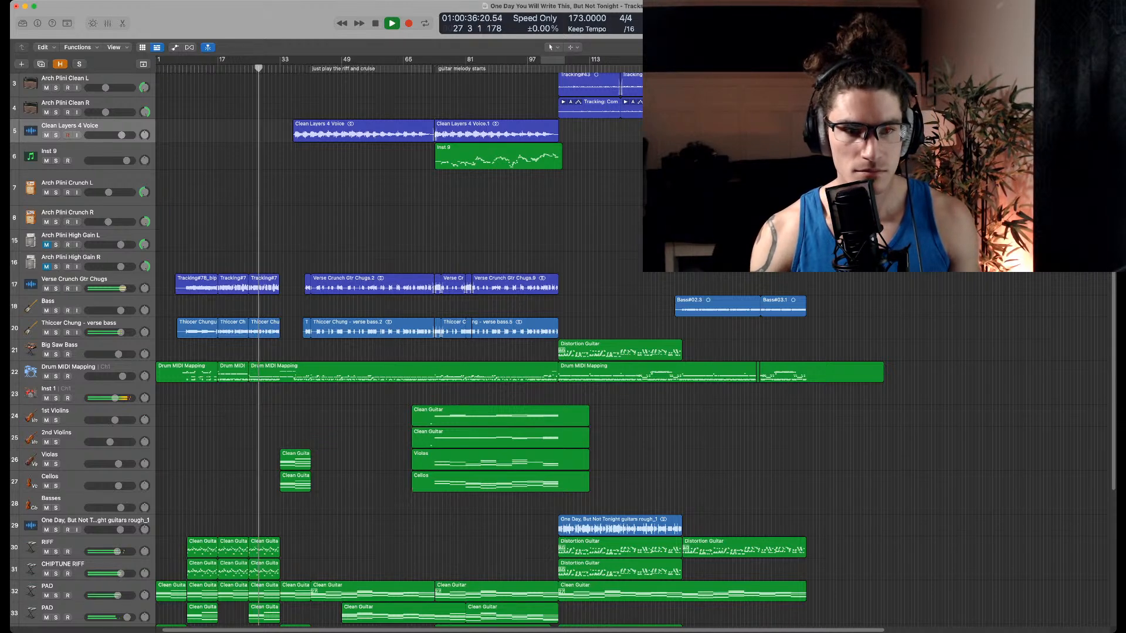
scroll(399, 346, up, 3)
scroll(399, 346, right, 3)
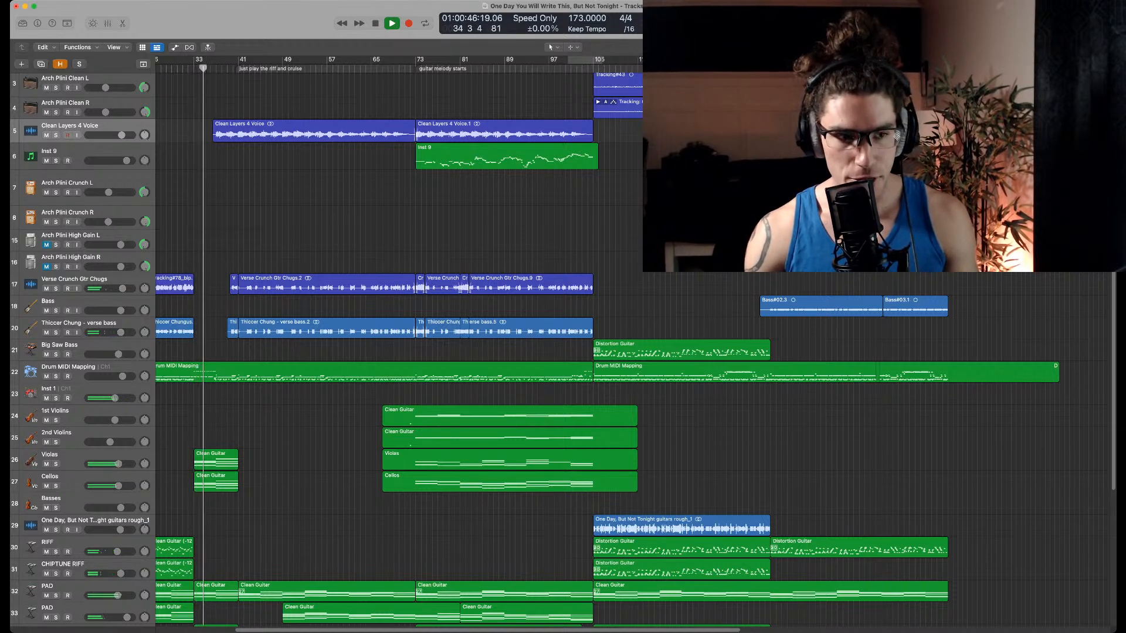
key(space)
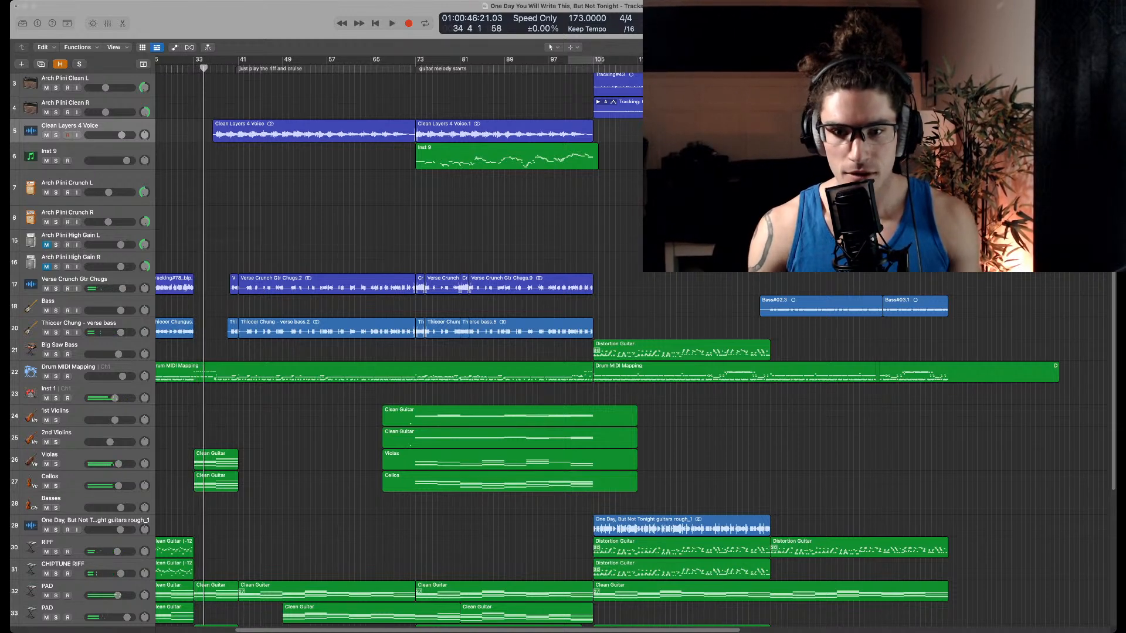
Highlight the verse regions and the guitar melody regions in turn, deselect them, and place the playhead in bar 37
key(super+Left)
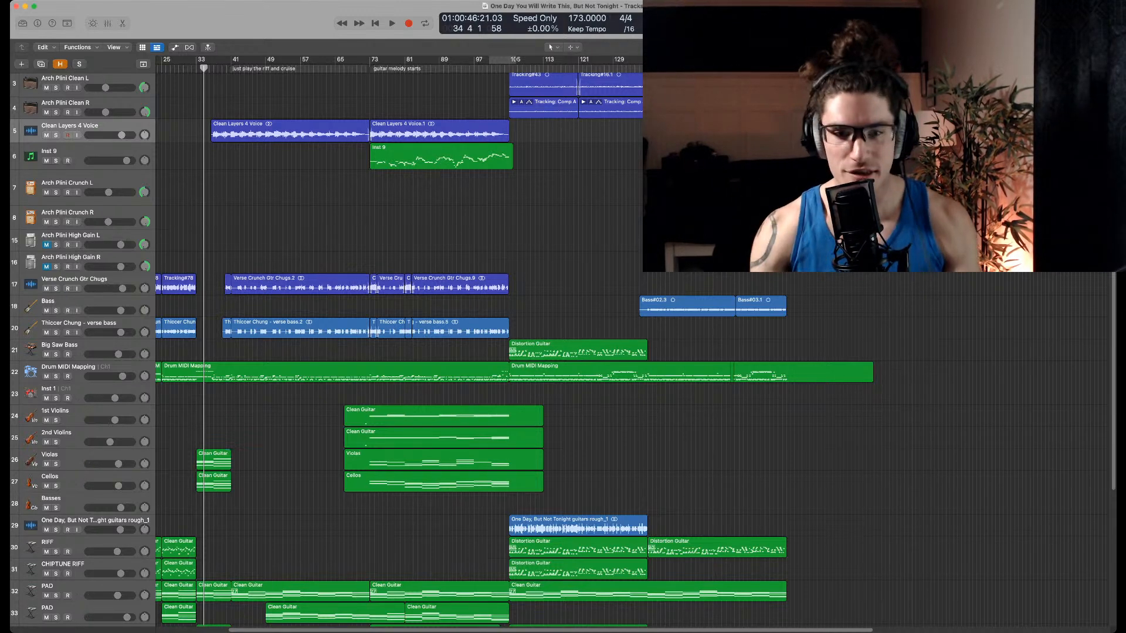
scroll(398, 352, left, 3)
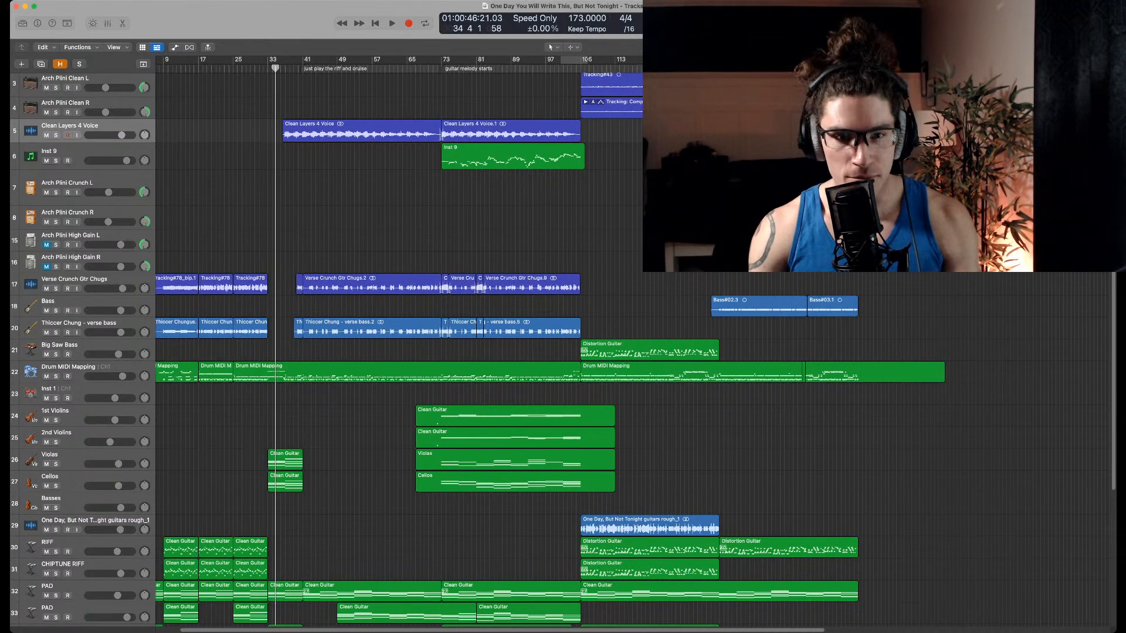
scroll(399, 352, up, 2)
drag(352, 114, 366, 420)
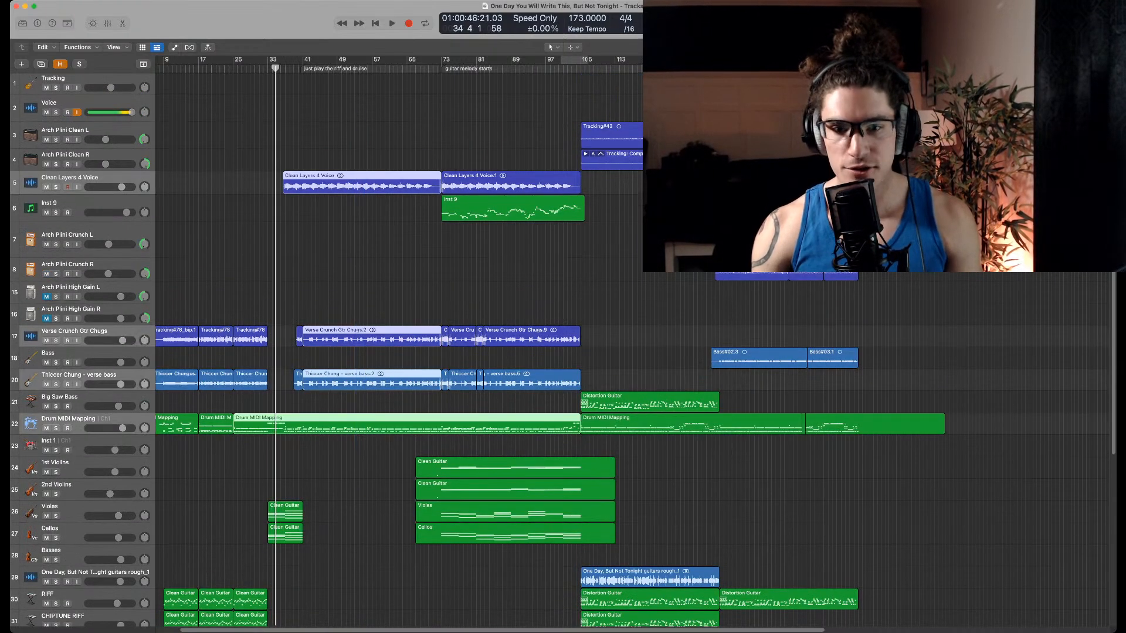
drag(466, 151, 538, 469)
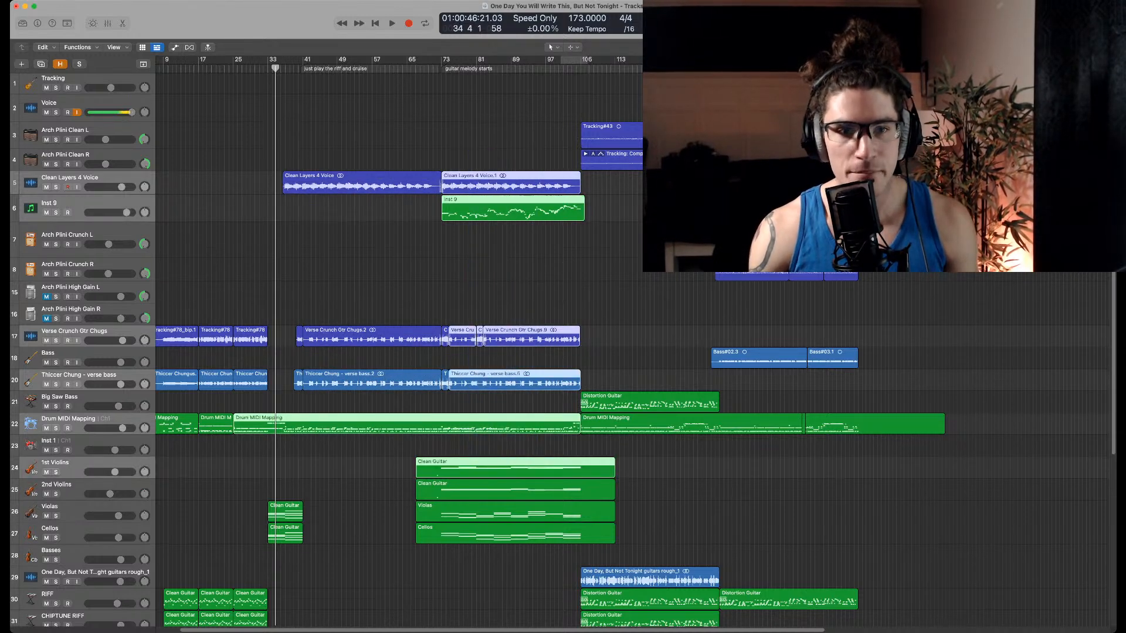
click(381, 252)
click(288, 67)
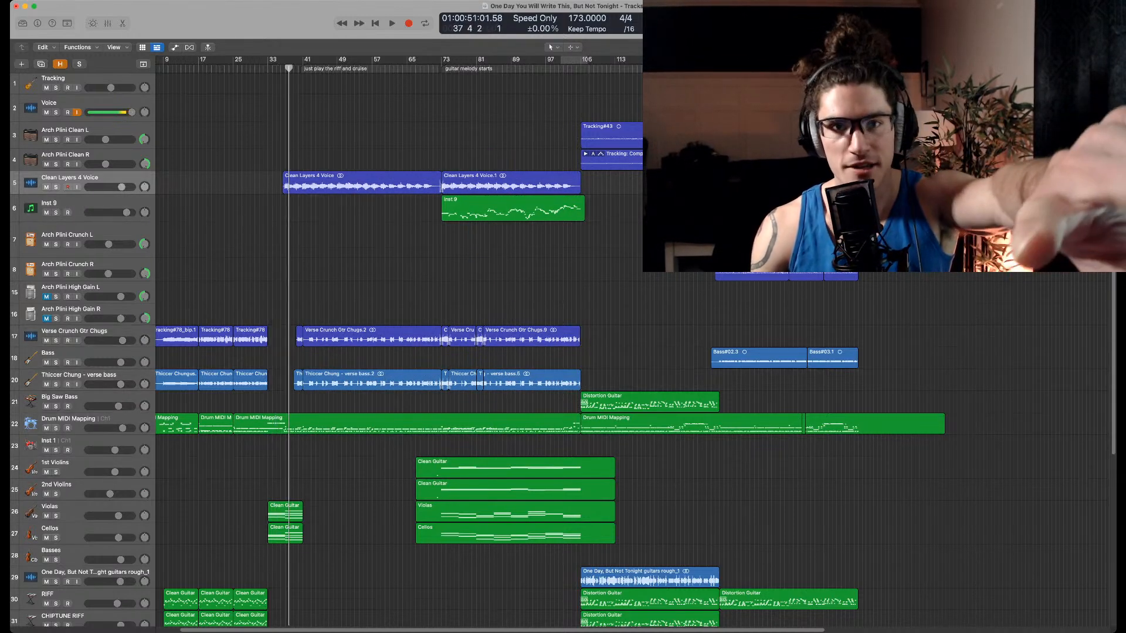
Step the playhead bar by bar back through the intro and forward again to bar 36, just before the Clean Layers 4 Voice region
key(comma)
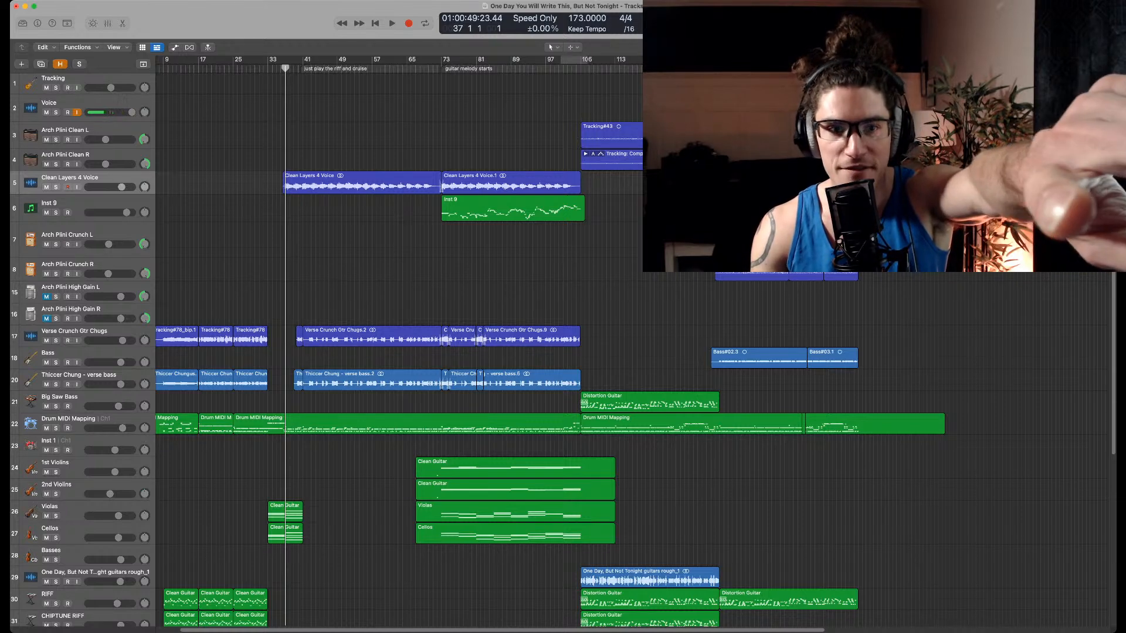
key(period)
key(comma)
key(comma)
key(comma)
key(period)
key(comma)
key(comma)
key(comma)
key(comma)
key(comma)
key(comma)
key(comma)
key(comma)
key(comma)
key(comma)
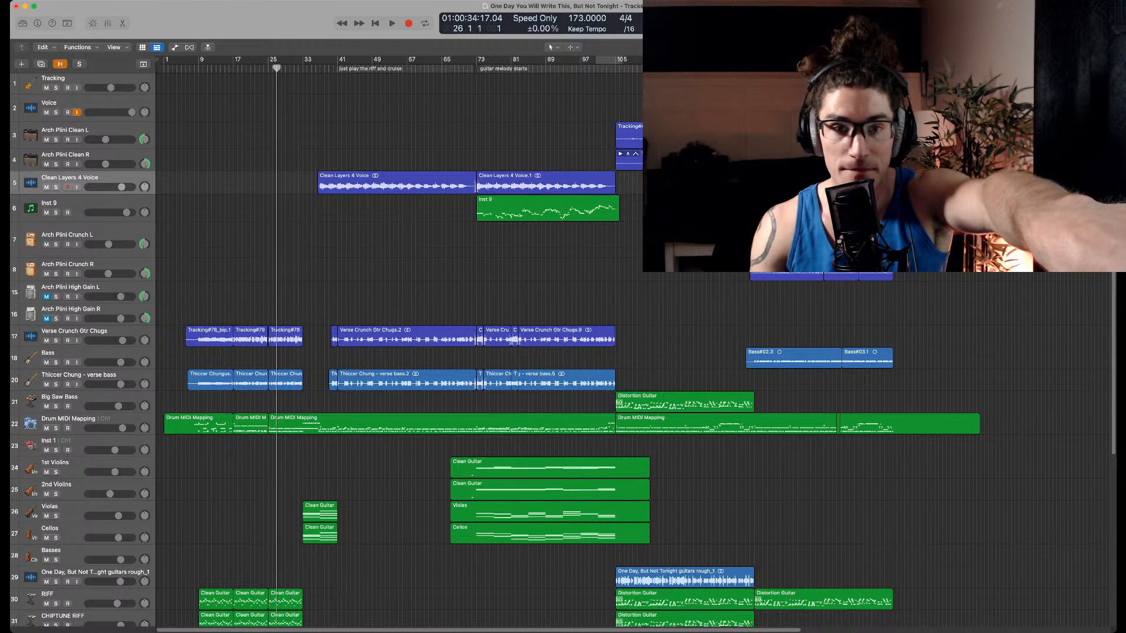
key(comma)
key(comma)
key(comma)
key(comma)
key(comma)
key(comma)
key(comma)
key(comma)
key(comma)
key(comma)
key(comma)
key(comma)
key(comma)
key(comma)
key(period)
key(period)
key(period)
key(period)
key(period)
key(period)
key(period)
key(period)
key(period)
key(period)
key(period)
key(period)
key(period)
key(period)
key(period)
key(period)
key(period)
key(period)
key(period)
key(period)
key(period)
key(period)
key(period)
key(period)
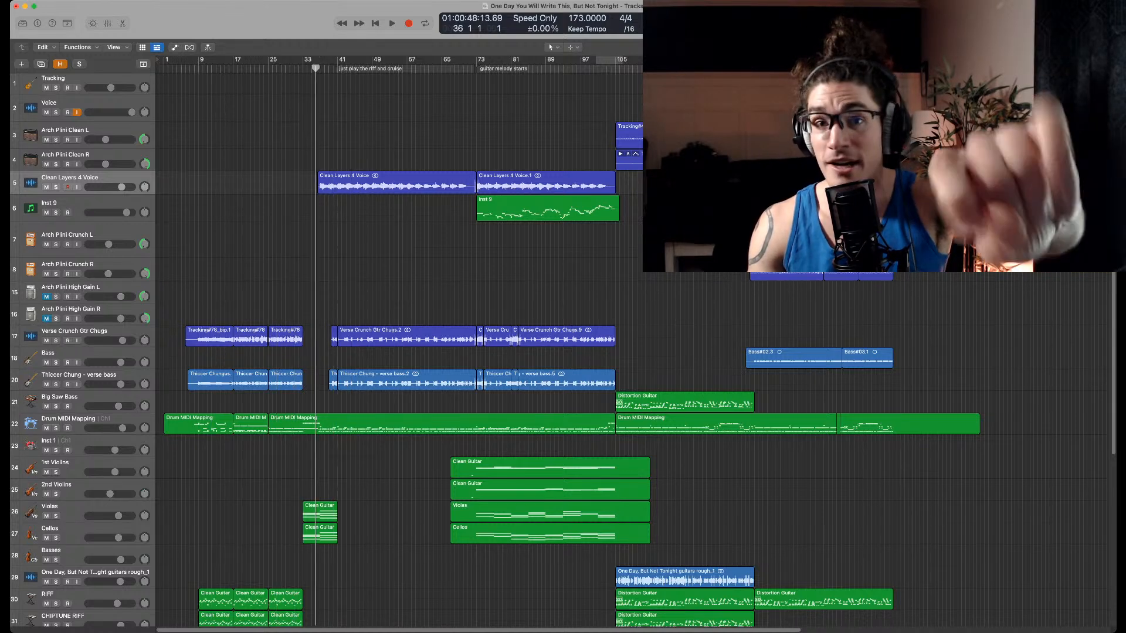
Advance the playhead through the verse and guitar melody sections to bar 104
key(period)
key(period)
key(comma)
key(period)
key(shift+period)
key(shift+period)
key(shift+period)
key(shift+period)
key(shift+period)
key(shift+period)
key(shift+period)
key(shift+period)
key(period)
key(period)
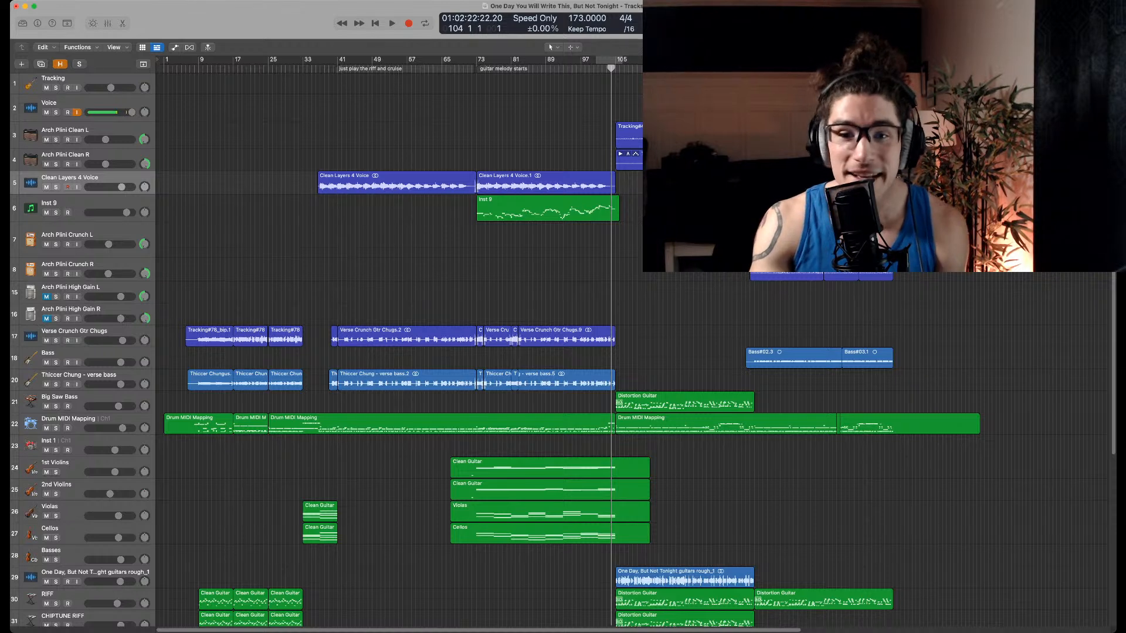
Move the playhead back to bar 65 and split the Drum MIDI Mapping region at bars 73 and 41
drag(611, 68, 442, 68)
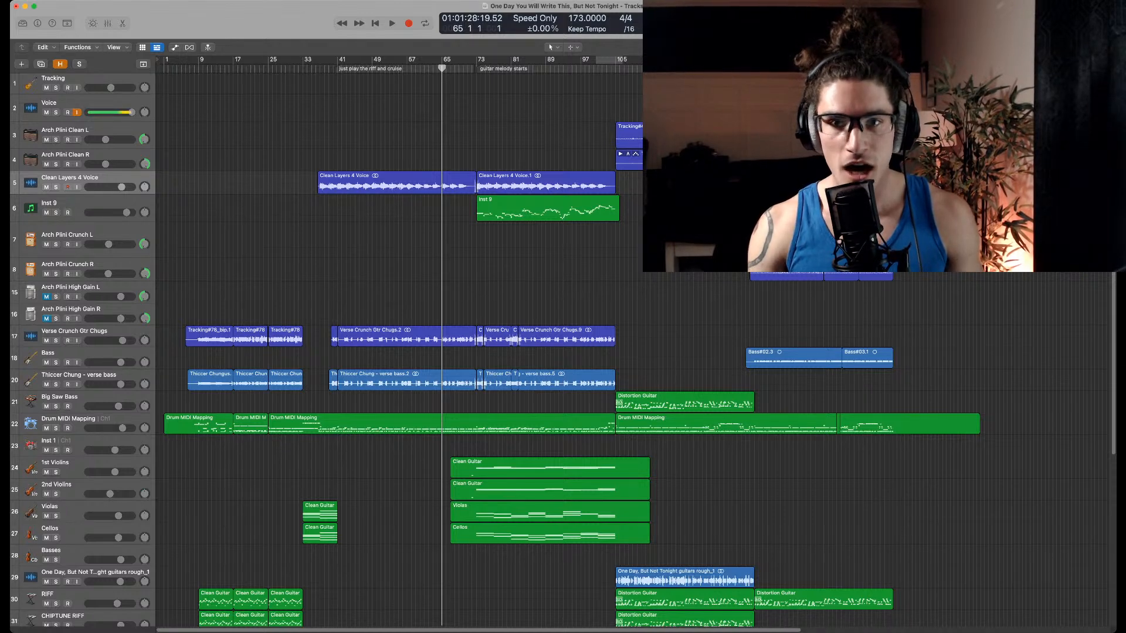
key(super+Right)
key(super+Right)
scroll(632, 345, left, 2)
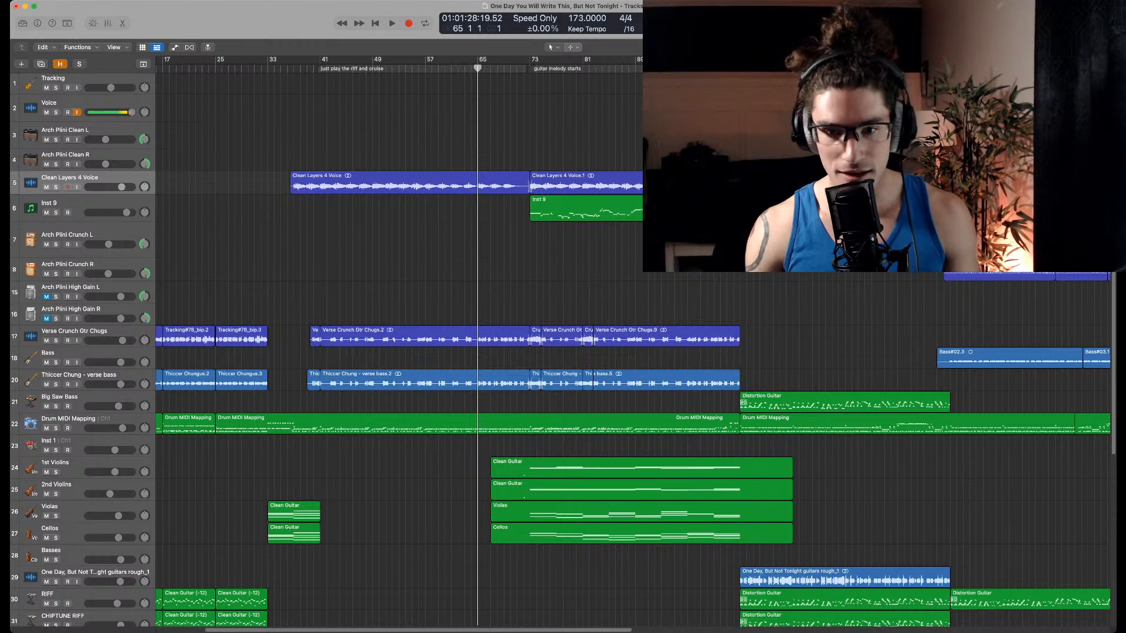
key(super+Right)
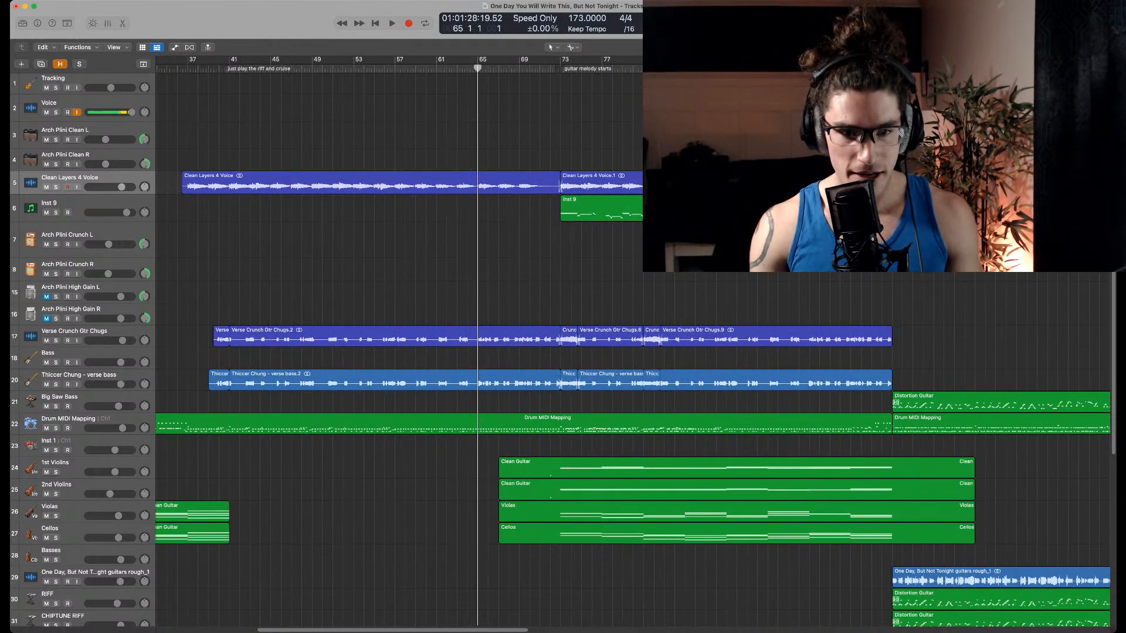
super+click(561, 424)
scroll(560, 424, left, 5)
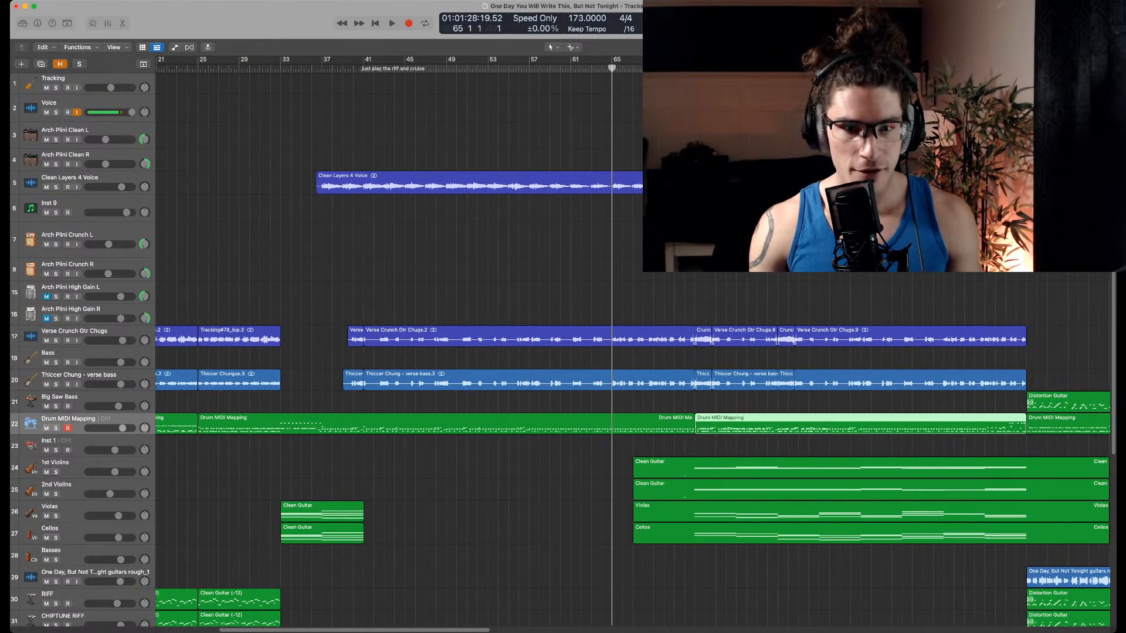
super+click(364, 424)
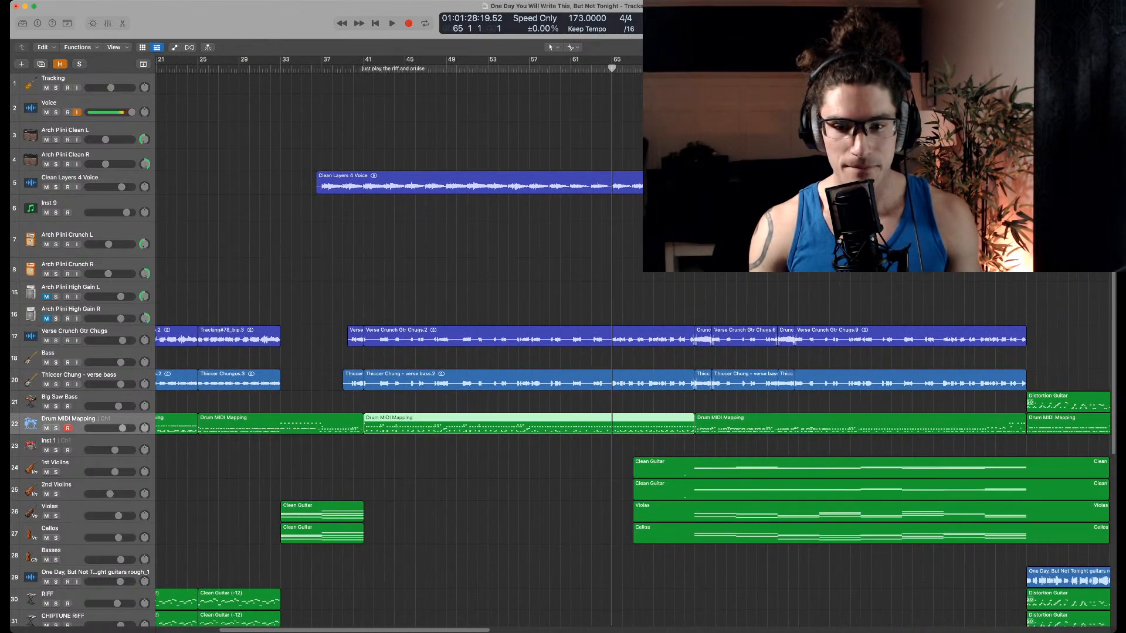
Split the Clean Layers 4 Voice region at bar 41 and the track 33 PAD region at bar 73
super+click(363, 183)
scroll(363, 182, right, 4)
scroll(364, 182, down, 5)
scroll(634, 345, down, 2)
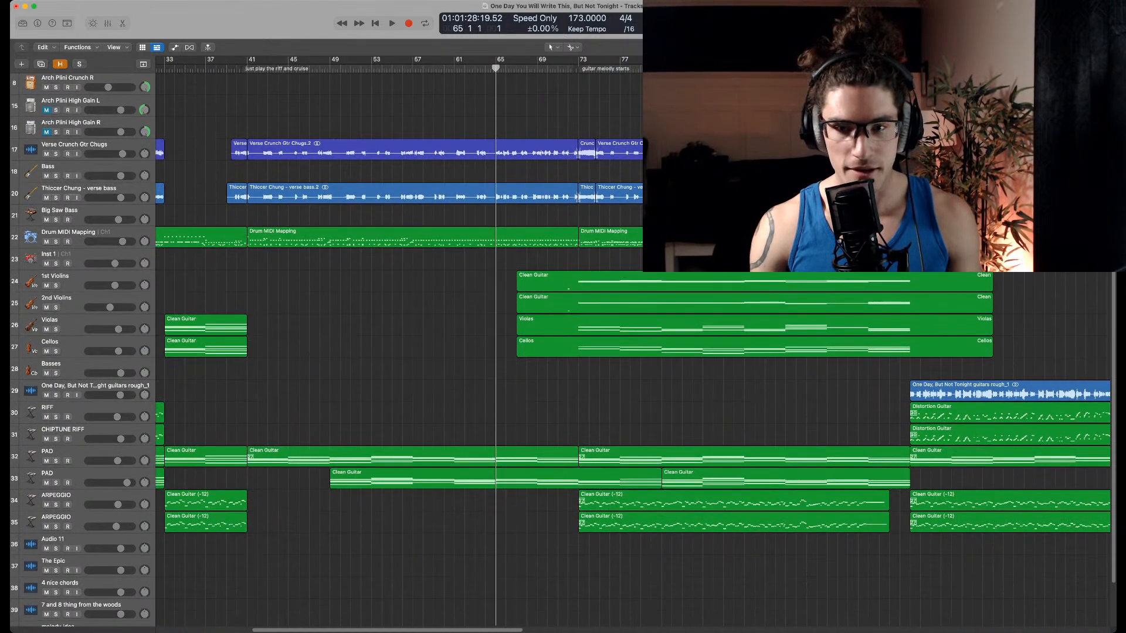
super+click(580, 479)
Try deleting every region between bars 41 and 73 across the tracks, and undo the deletion
scroll(579, 479, left, 4)
scroll(579, 479, down, 3)
scroll(581, 352, up, 6)
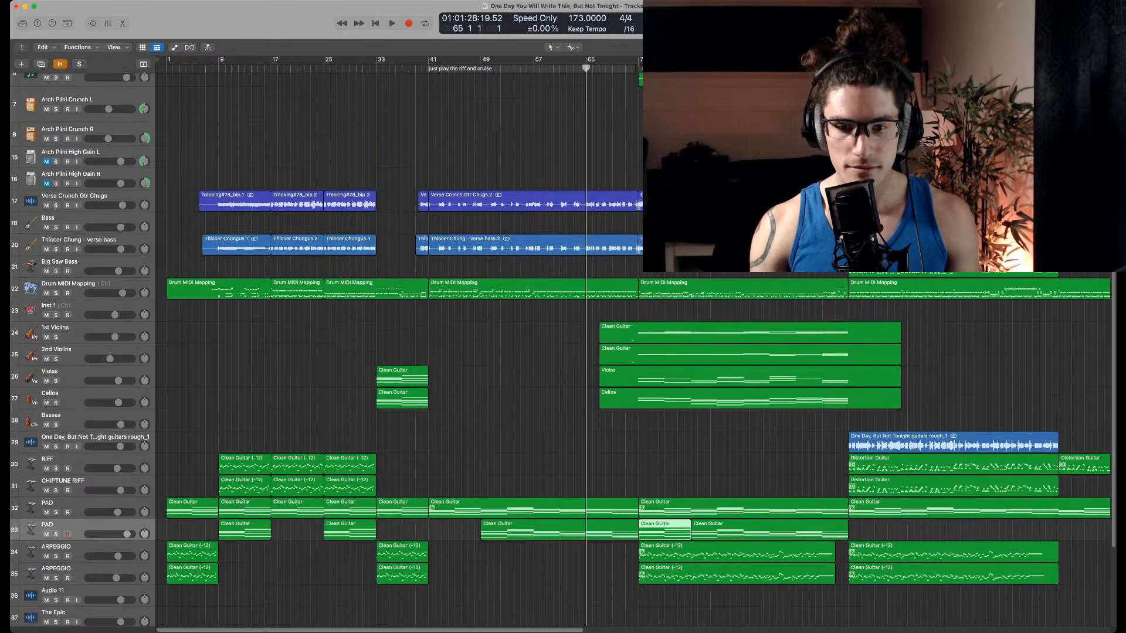
mouse_move(523, 108)
mouse_down()
mouse_move(549, 502)
mouse_move(528, 630)
mouse_up()
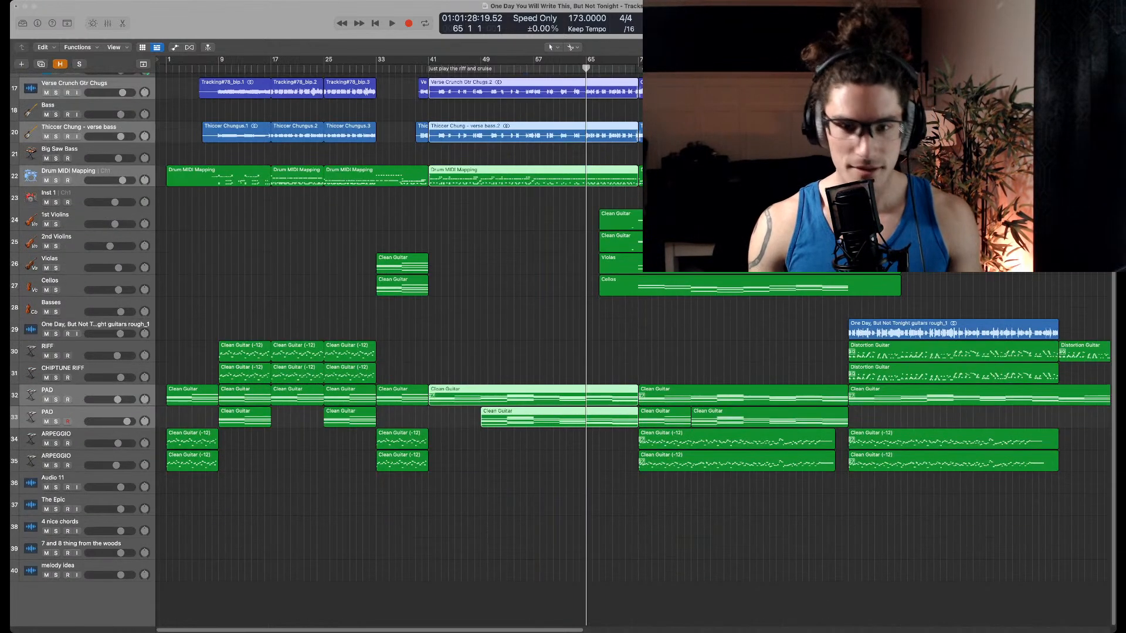
key(Delete)
scroll(586, 352, up, 3)
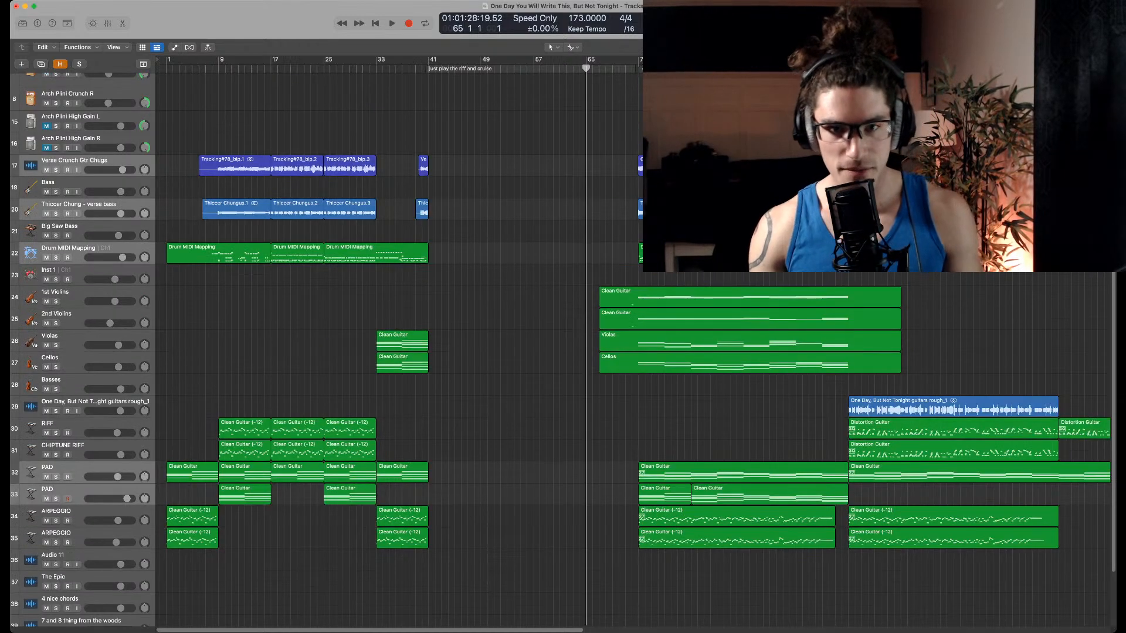
key(super+z)
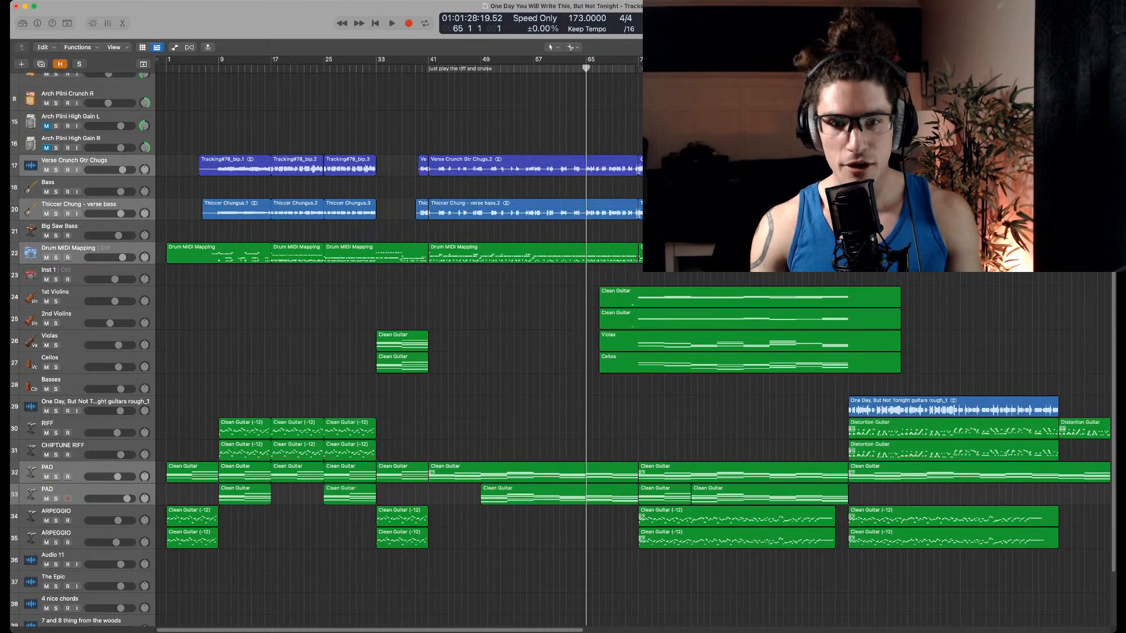
Play the start of the guitar melody from bar 73 to bar 74 and select the drum region spanning bars 41 to 73
click(416, 69)
key(space)
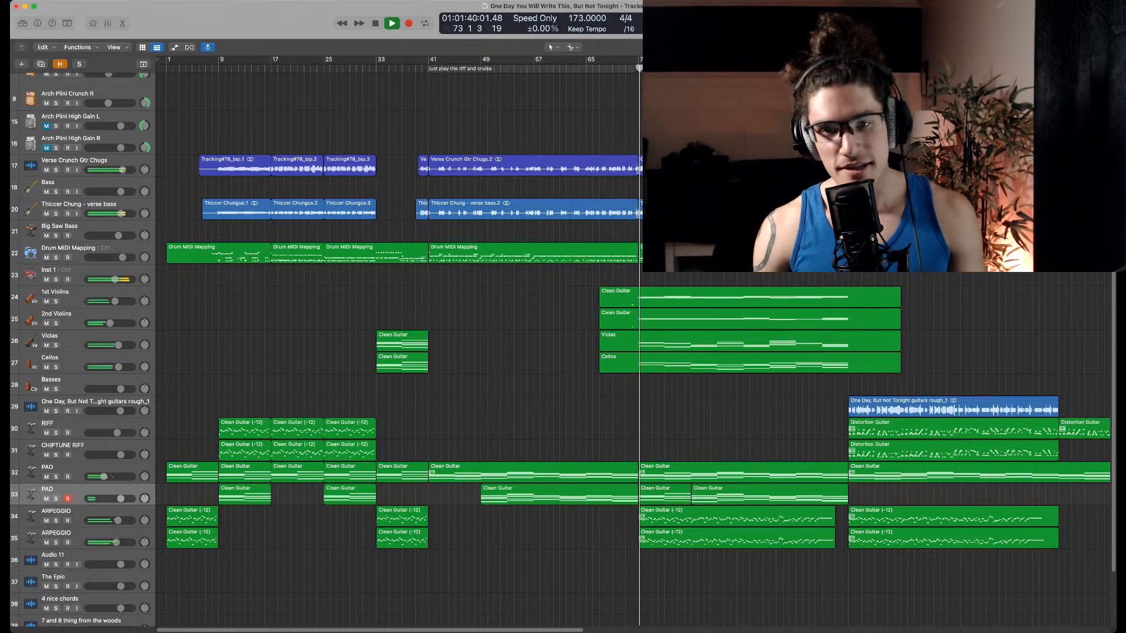
key(space)
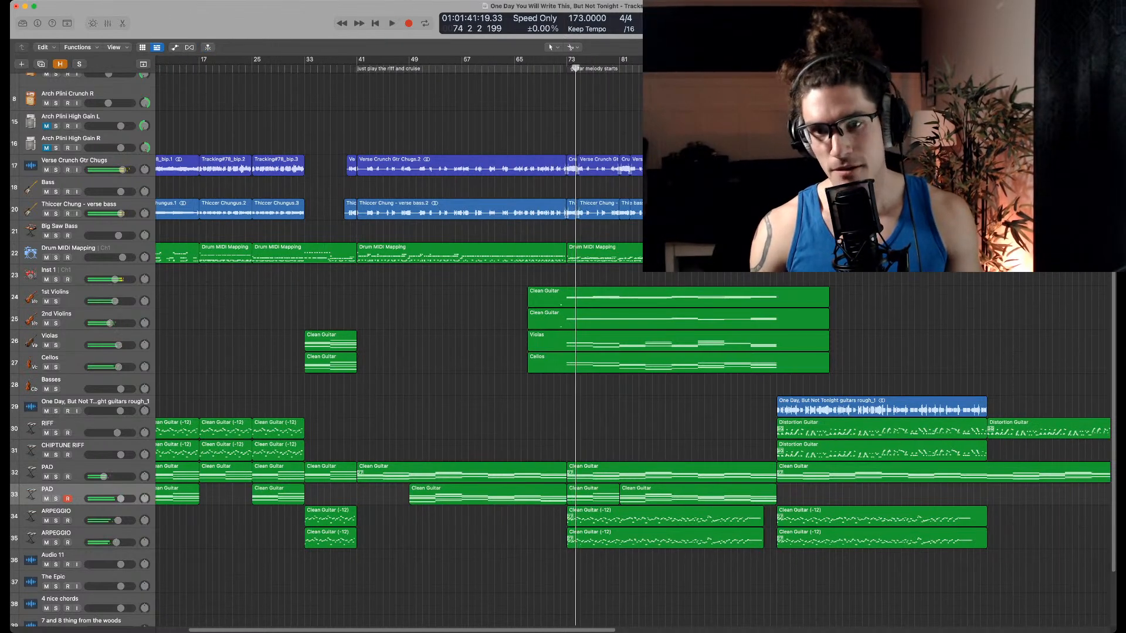
click(604, 253)
click(461, 254)
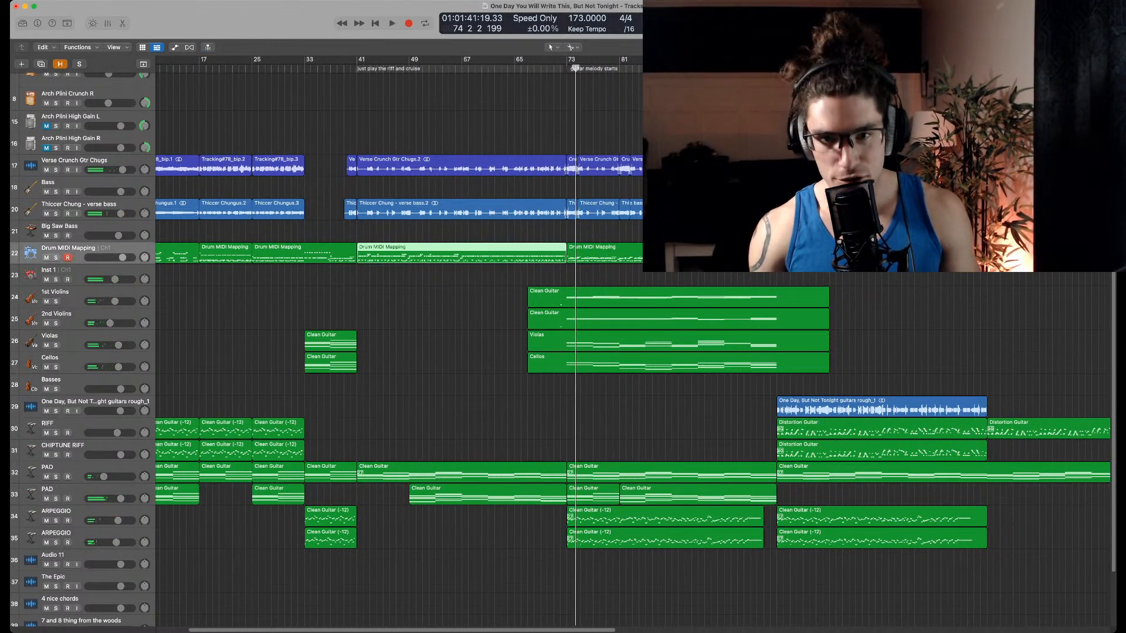
Place the playhead at bar 105 and play the following section up to bar 109
scroll(399, 346, right, 3)
scroll(399, 346, right, 2)
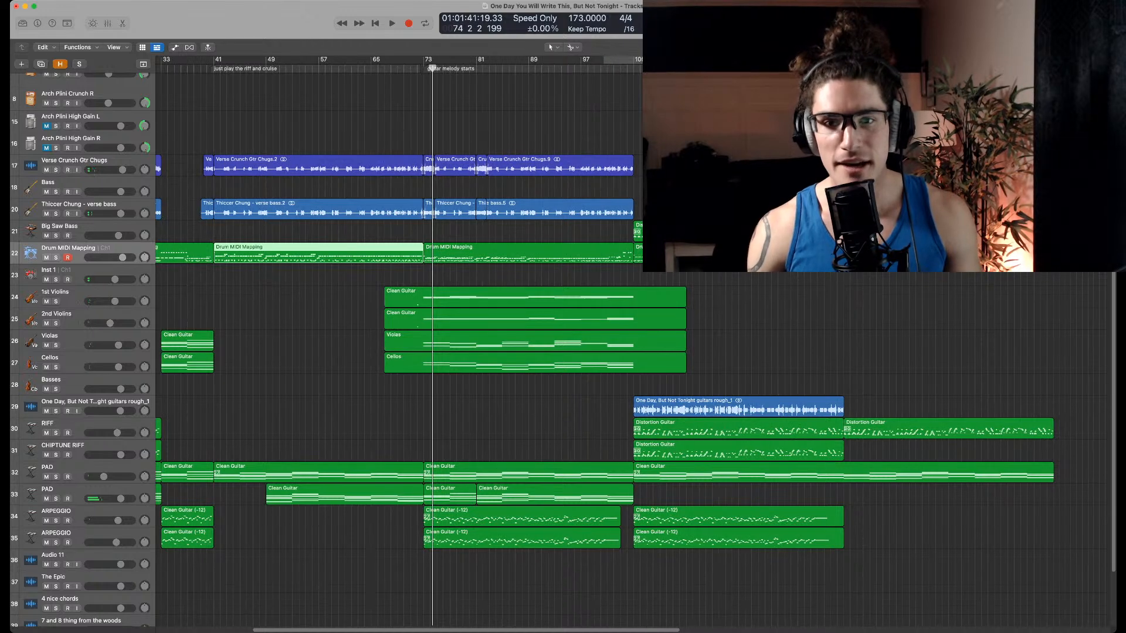
scroll(399, 346, right, 3)
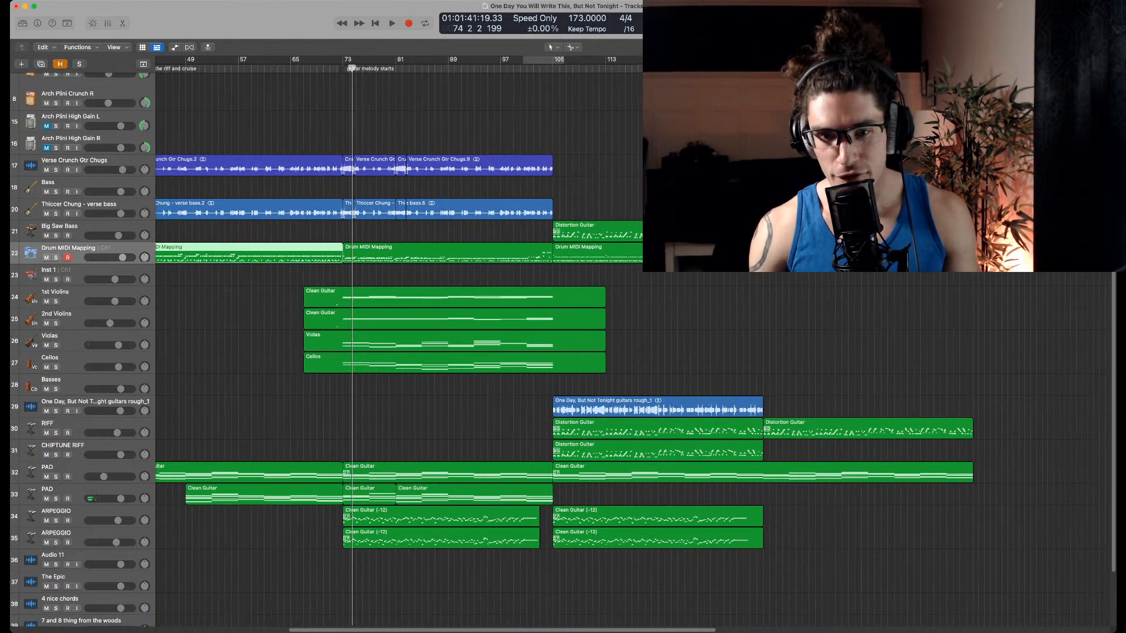
scroll(399, 346, down, 1)
scroll(399, 346, right, 3)
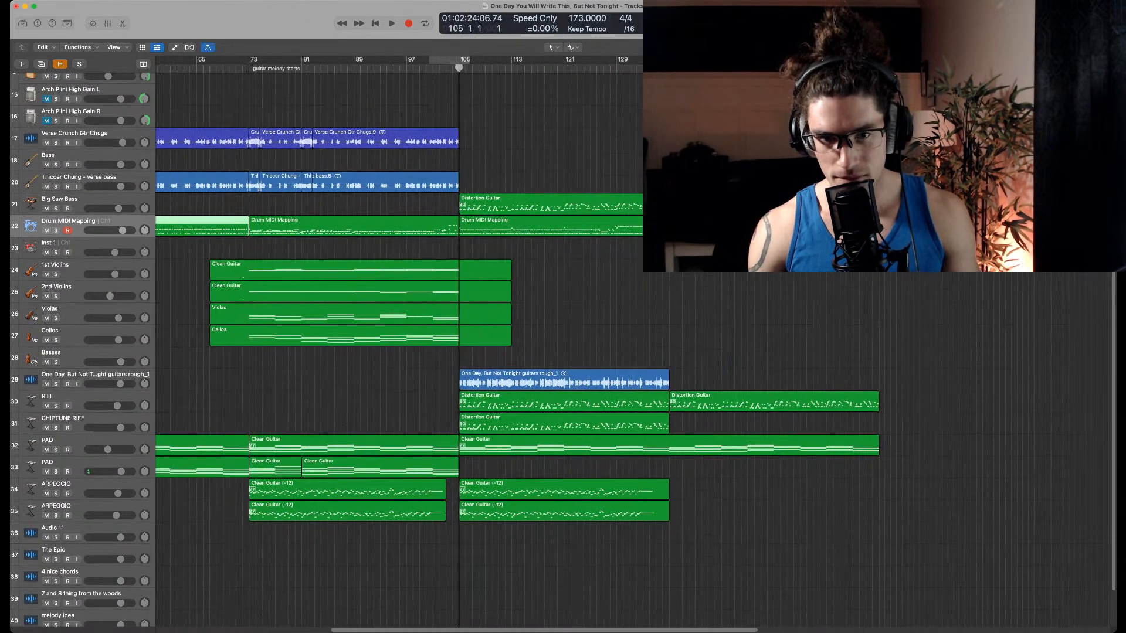
scroll(398, 346, up, 5)
key(space)
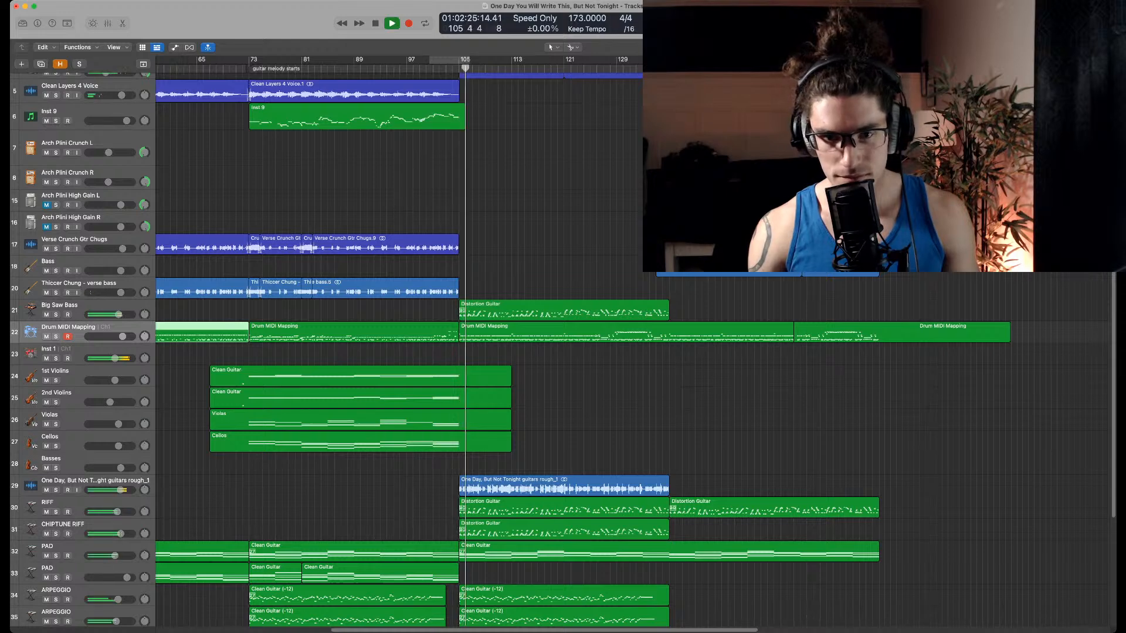
scroll(399, 346, right, 2)
key(super+Left)
key(super+Left)
scroll(399, 346, down, 4)
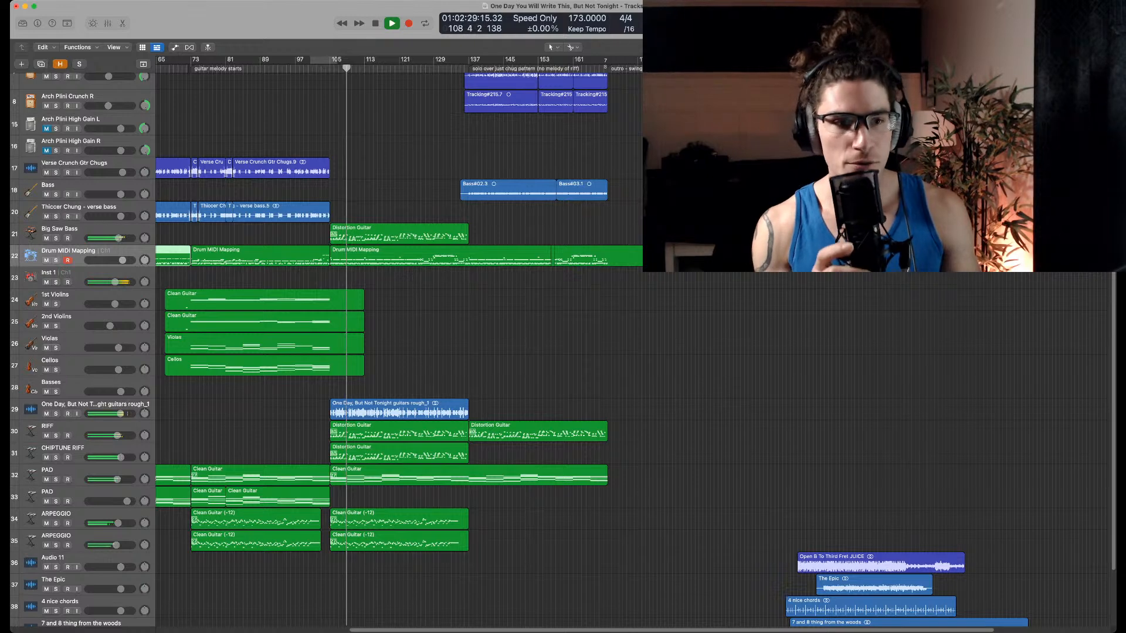
key(space)
scroll(399, 346, up, 2)
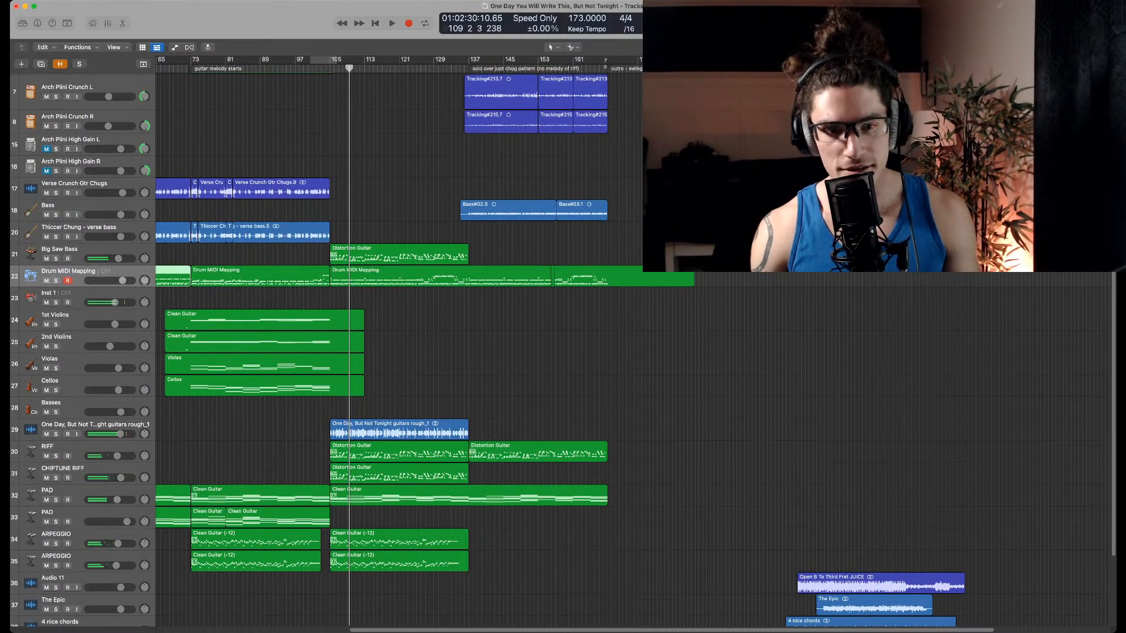
Solo the One Day, But Not Tonight guitars rough_1 region, listen from bar 109 to bar 113, and turn solo off
drag(312, 420, 466, 433)
key(ctrl+s)
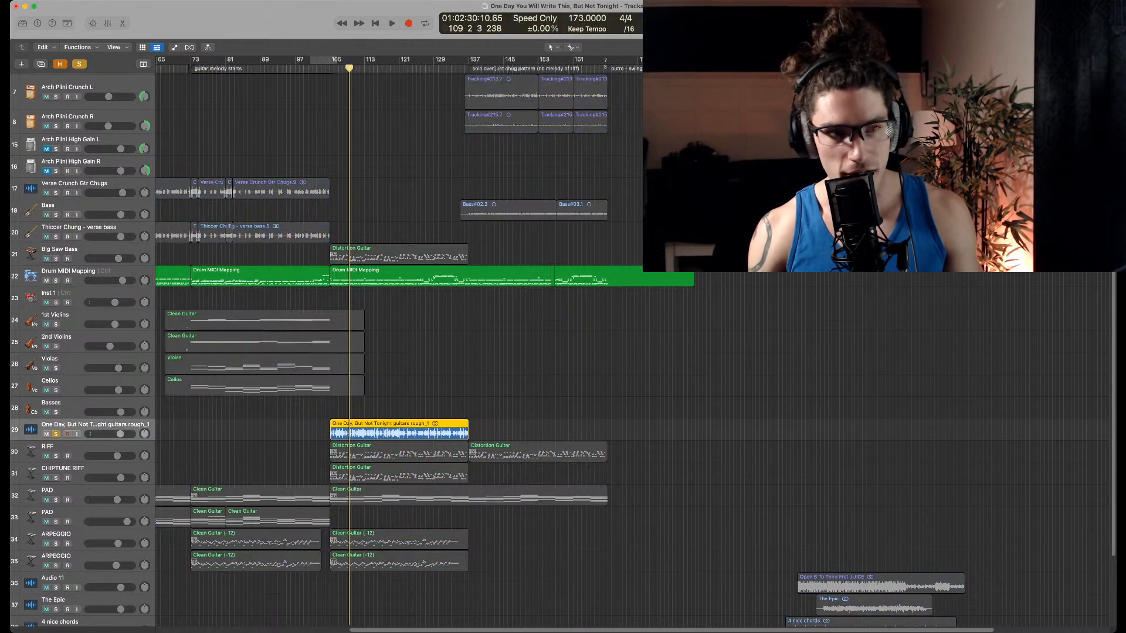
scroll(398, 346, up, 5)
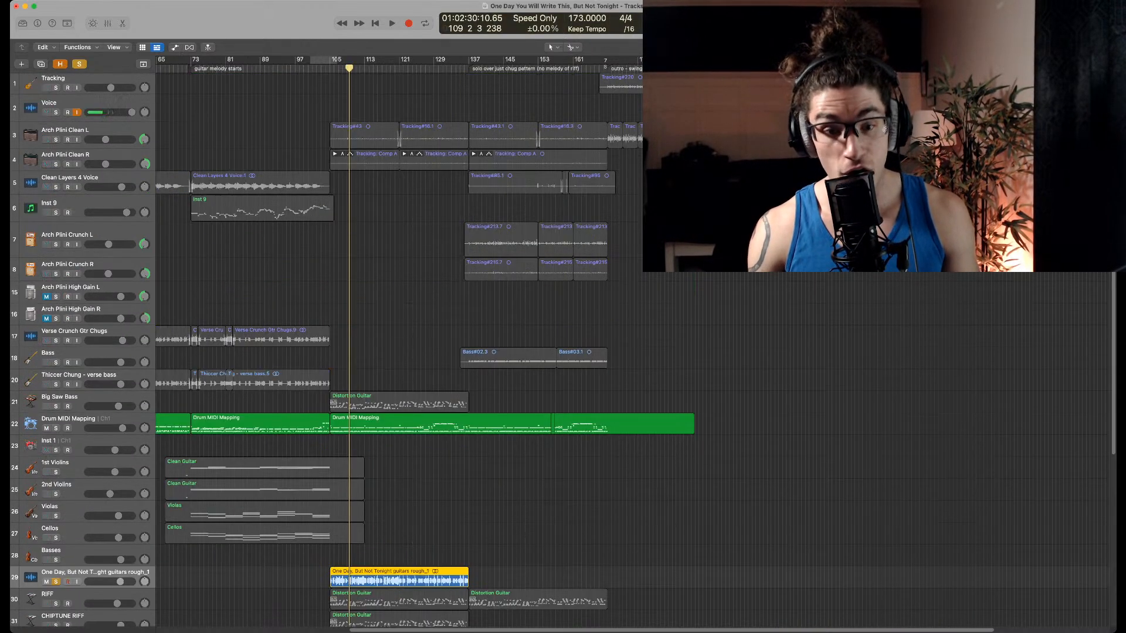
scroll(399, 346, down, 5)
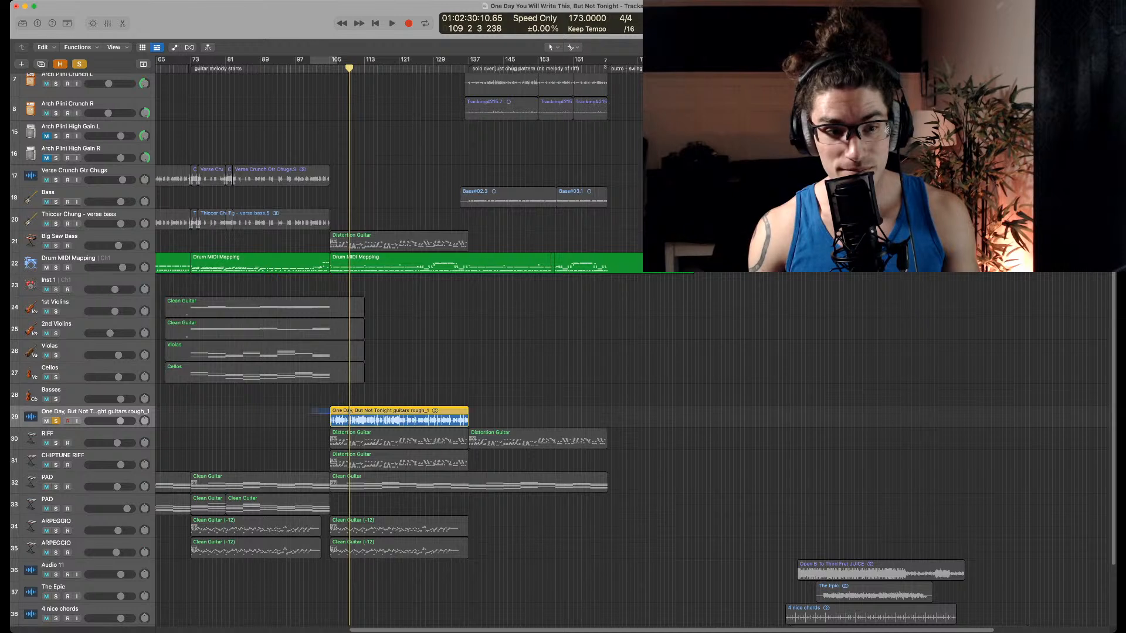
key(space)
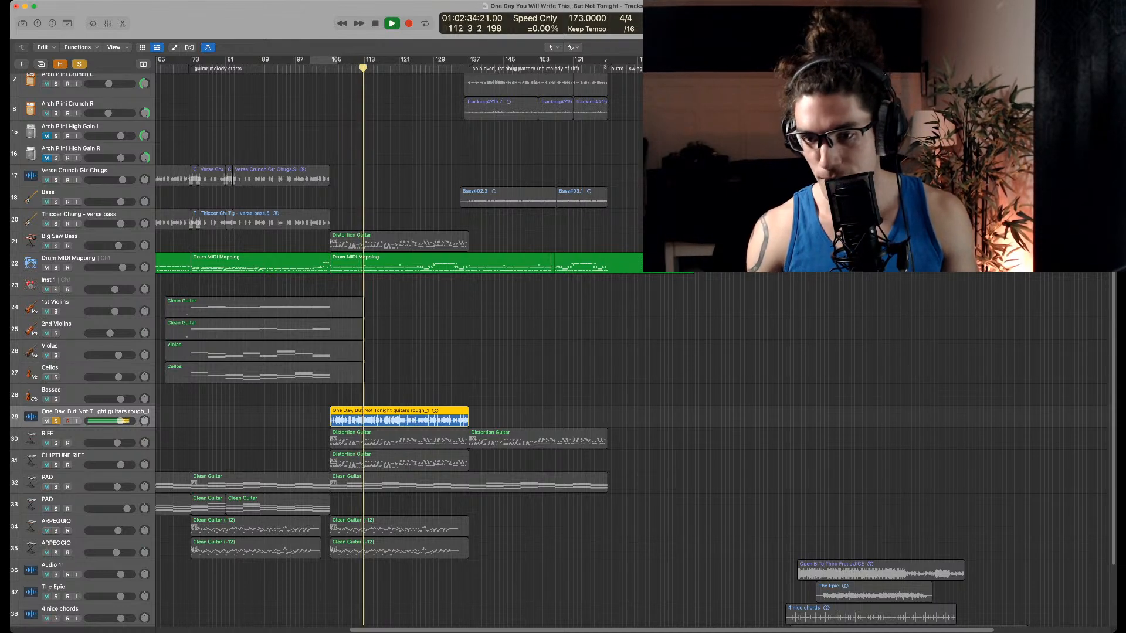
key(space)
key(s)
Highlight the five audio idea regions parked after the ending, from Open B To Third Fret JUICE to melody idea, and deselect them
scroll(399, 375, down, 3)
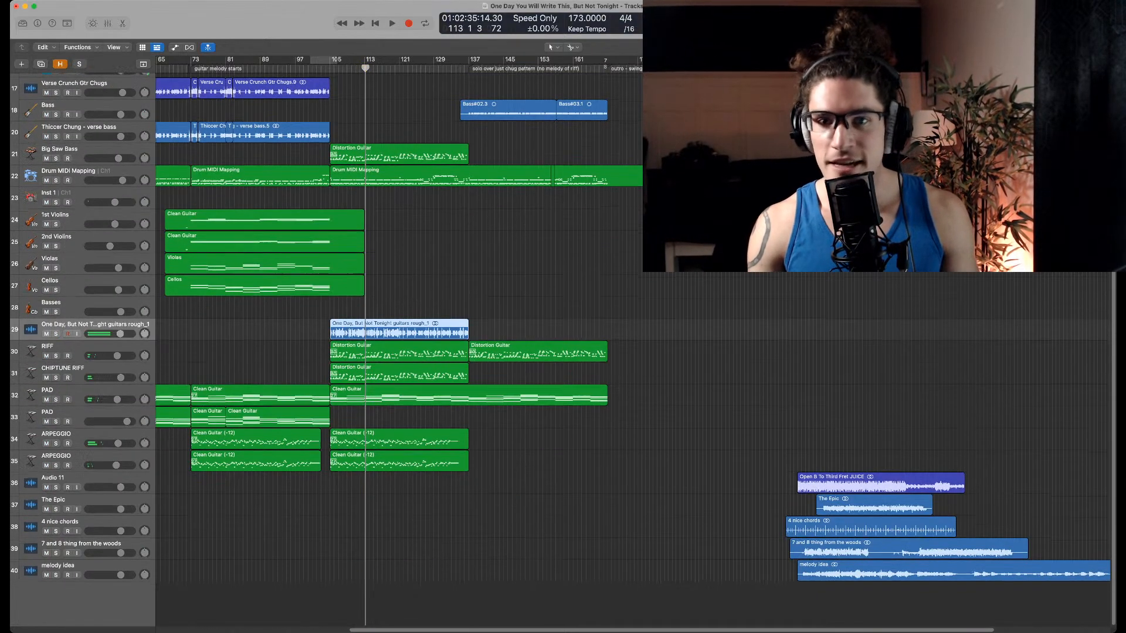
scroll(399, 351, up, 5)
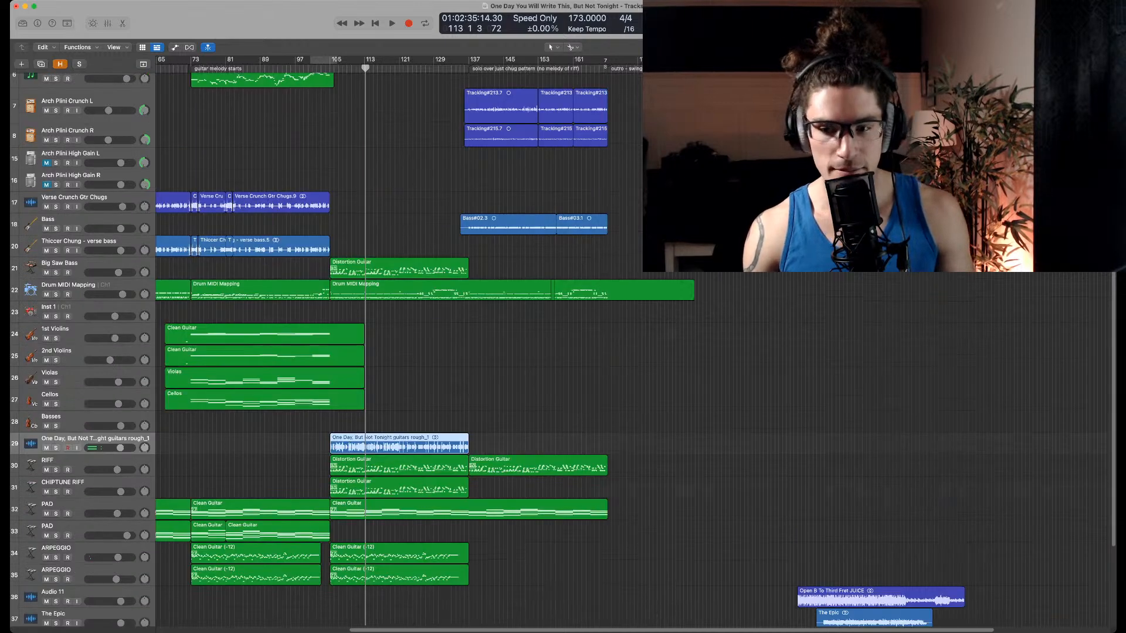
scroll(399, 352, down, 4)
drag(829, 428, 845, 588)
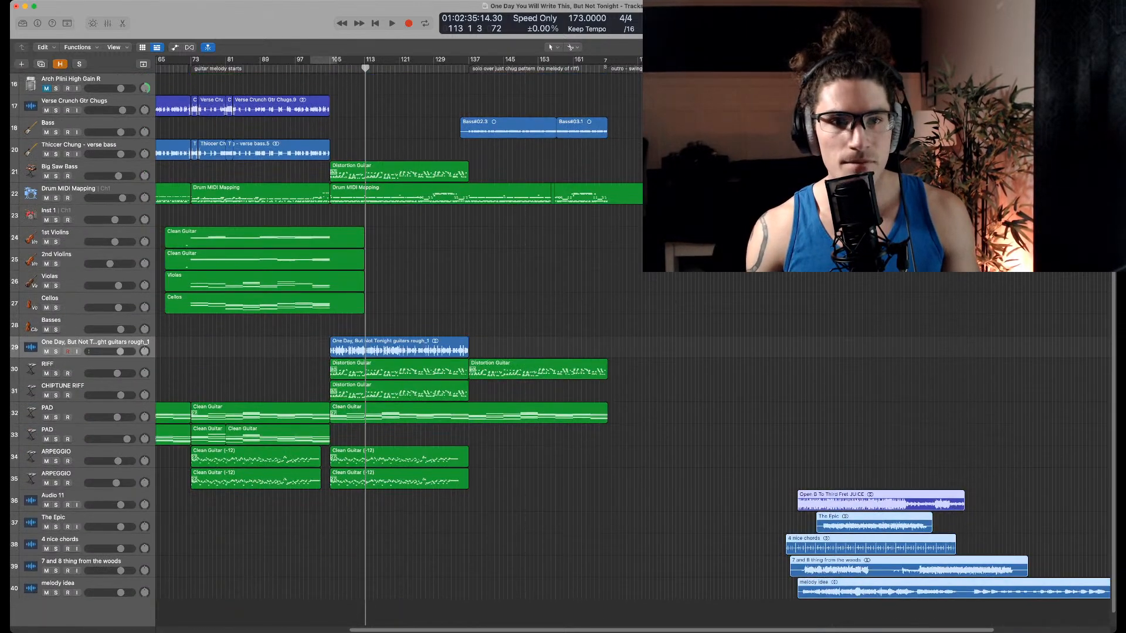
click(762, 502)
Place the playhead at bar 137, where the solo section starts, and advance it to bar 145
scroll(399, 352, up, 4)
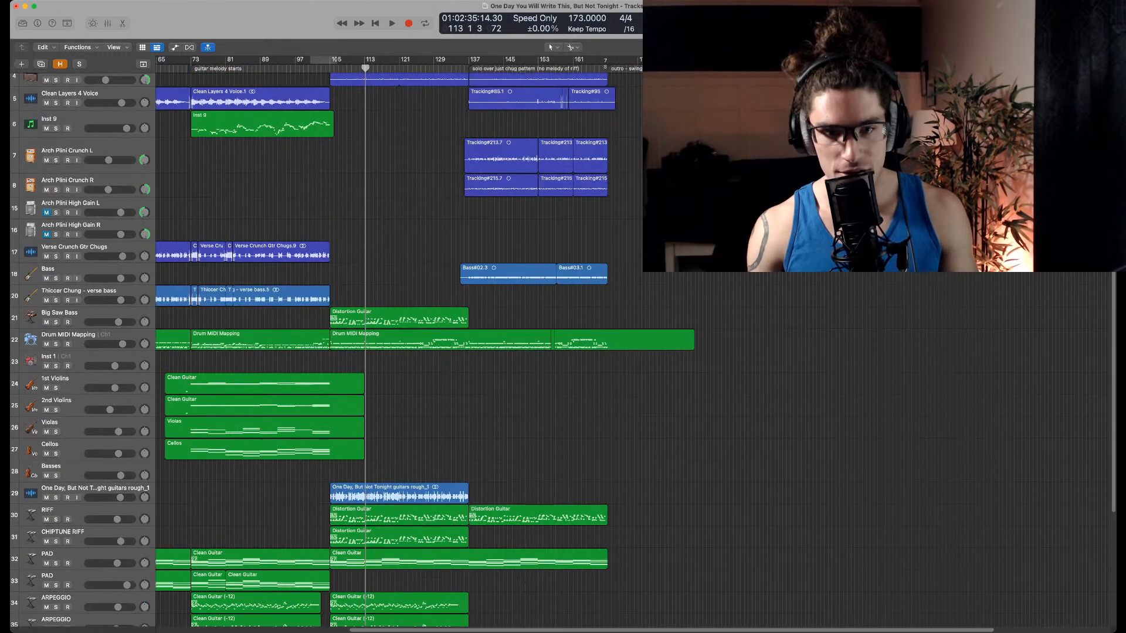
scroll(399, 352, up, 2)
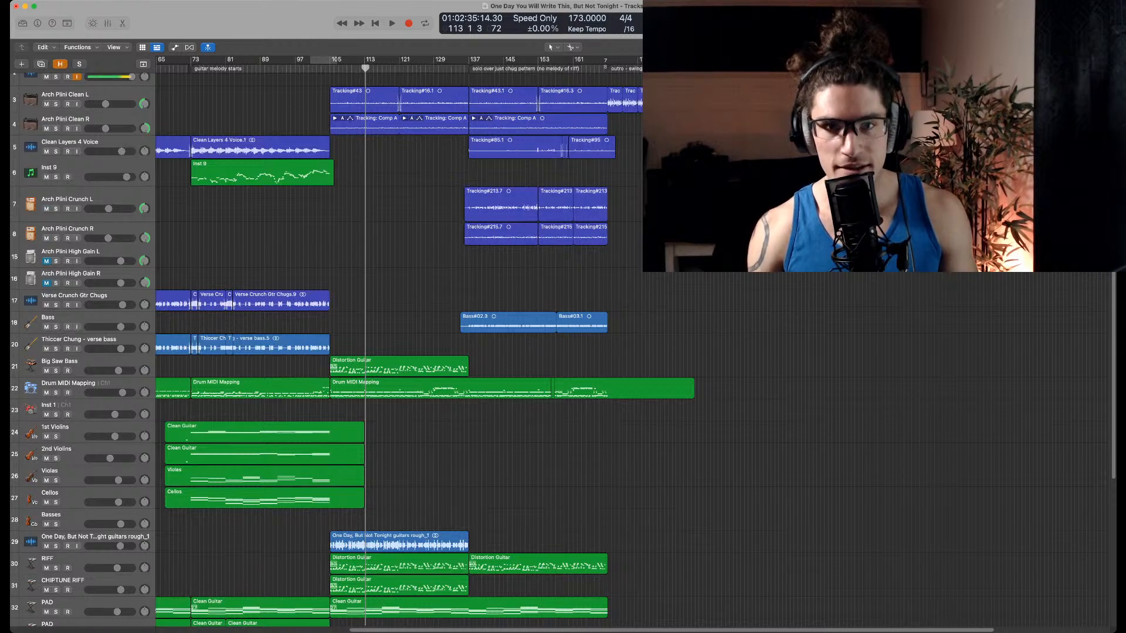
click(469, 68)
key(super+Right)
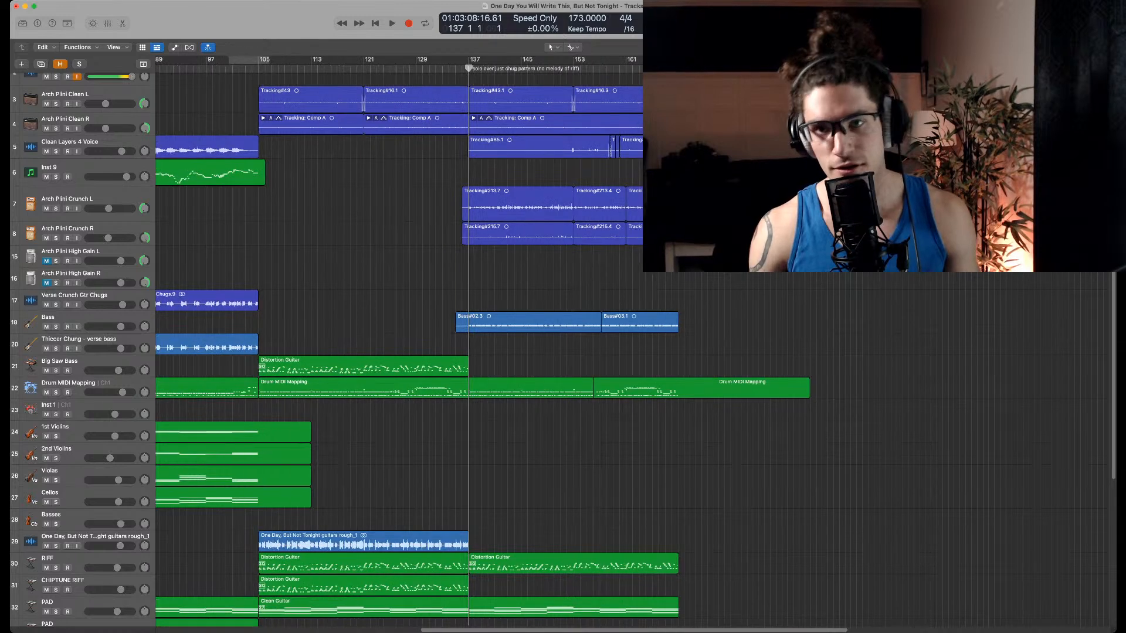
drag(468, 69, 521, 68)
scroll(521, 69, right, 2)
key(super+Left)
scroll(399, 352, down, 3)
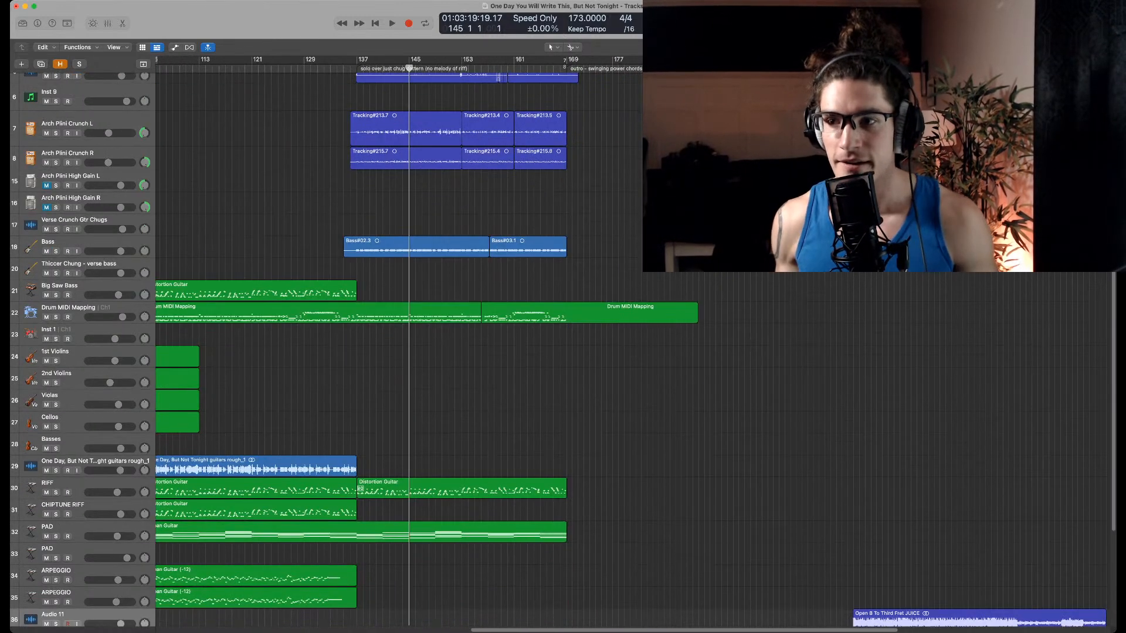
key(super+Tab)
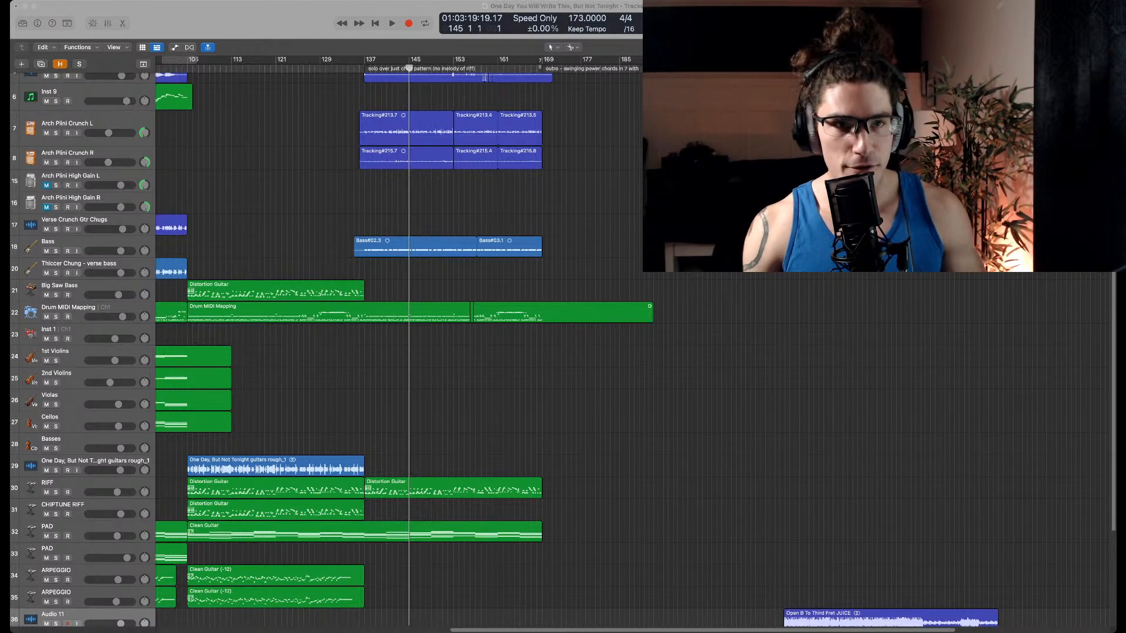
key(super+Tab)
scroll(398, 352, down, 5)
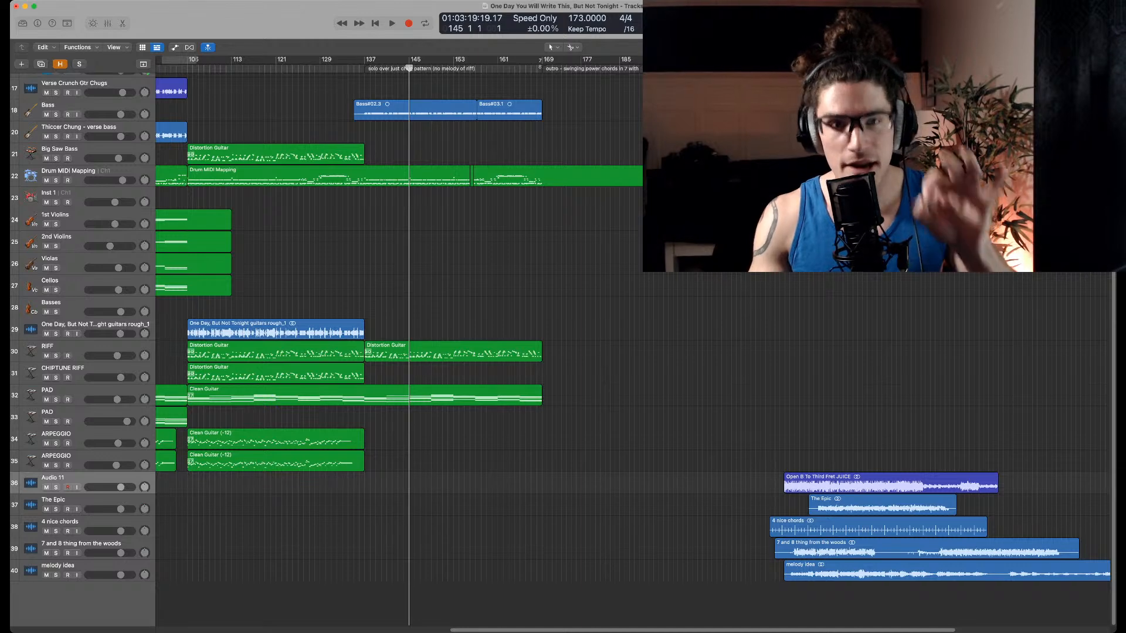
scroll(563, 352, up, 6)
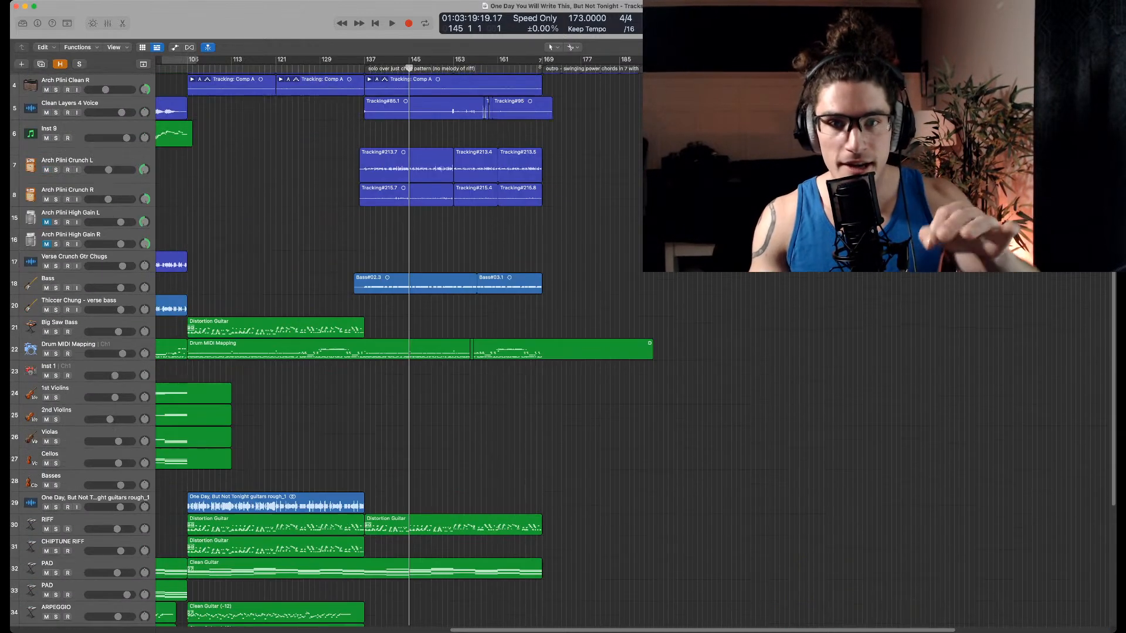
scroll(563, 352, down, 5)
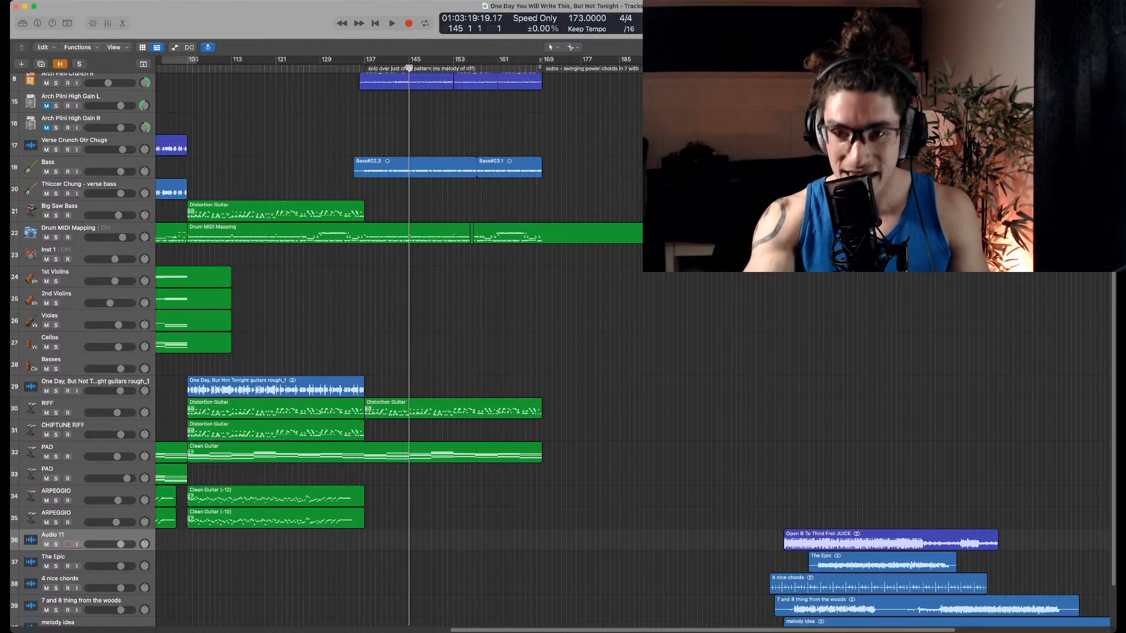
scroll(387, 346, down, 3)
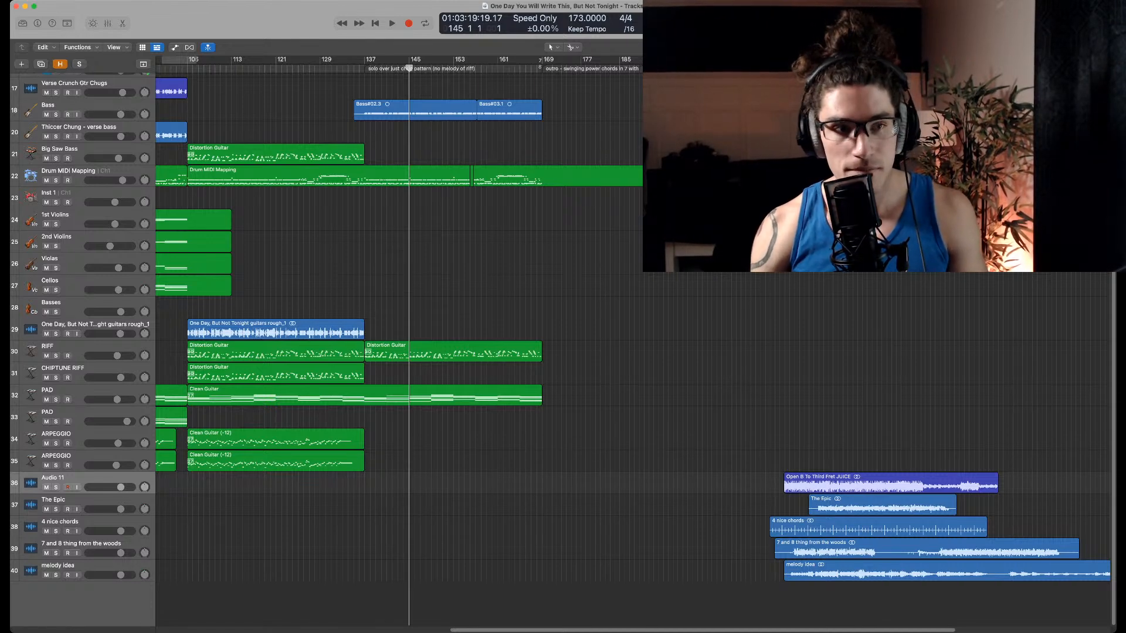
Solo the Audio 11 track and play its Open B To Third Fret JUICE region from the start
key(s)
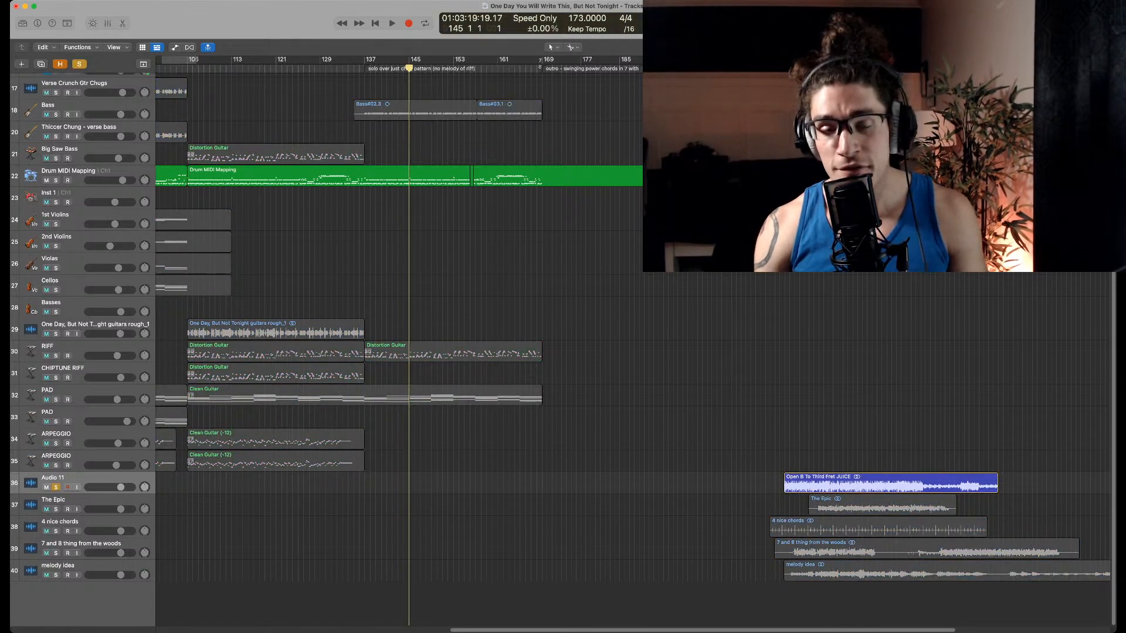
scroll(399, 348, up, 9)
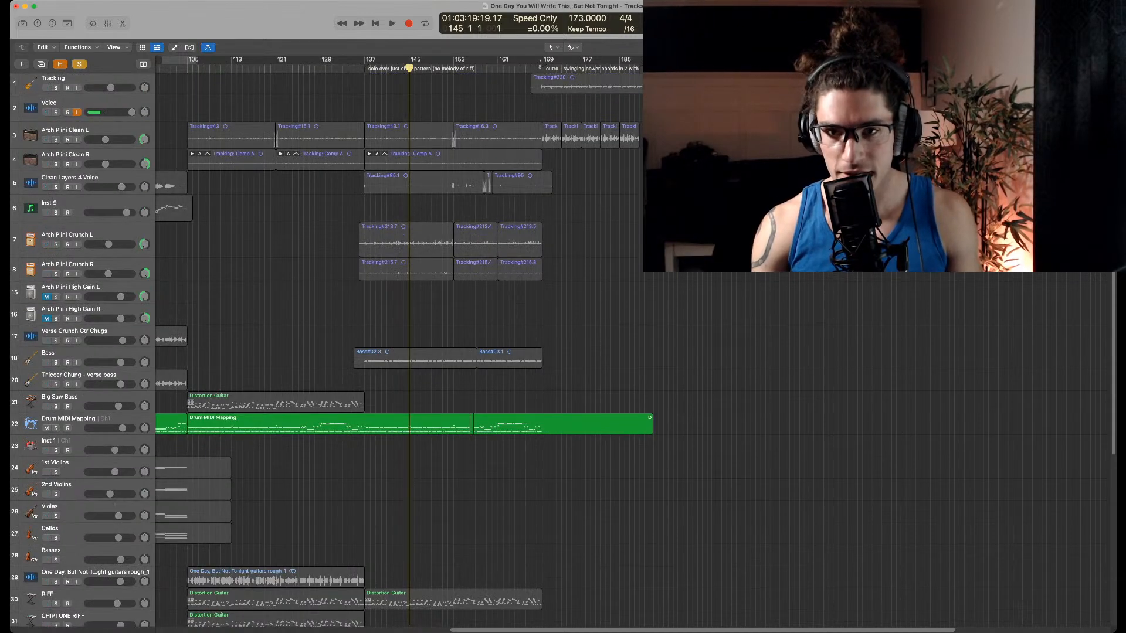
scroll(398, 349, down, 9)
scroll(398, 349, right, 5)
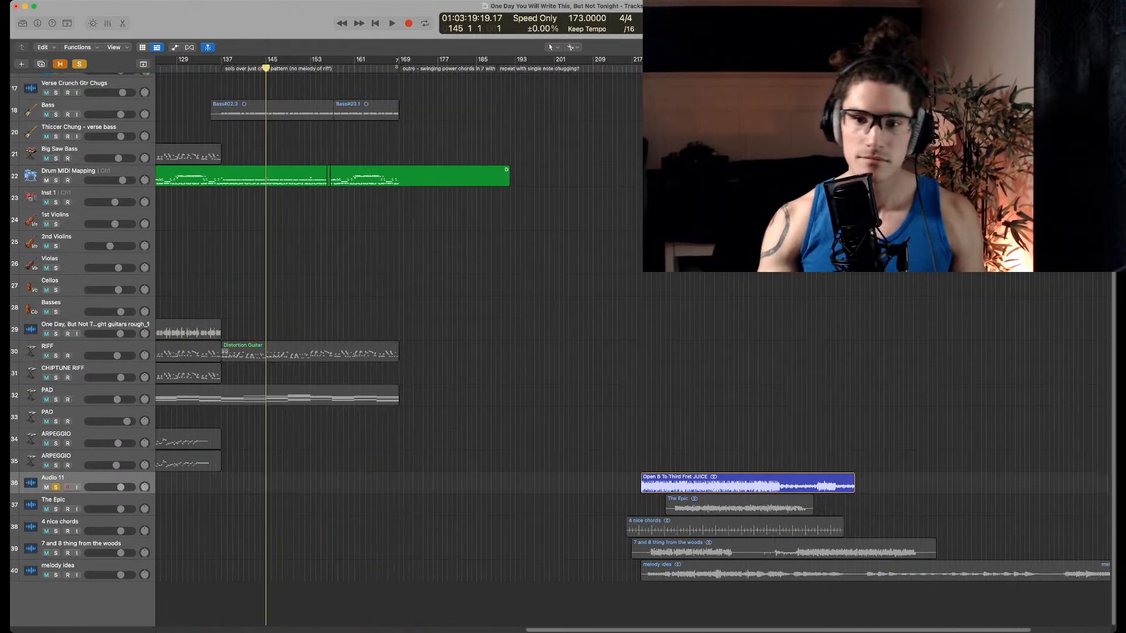
click(641, 69)
key(space)
scroll(633, 340, right, 5)
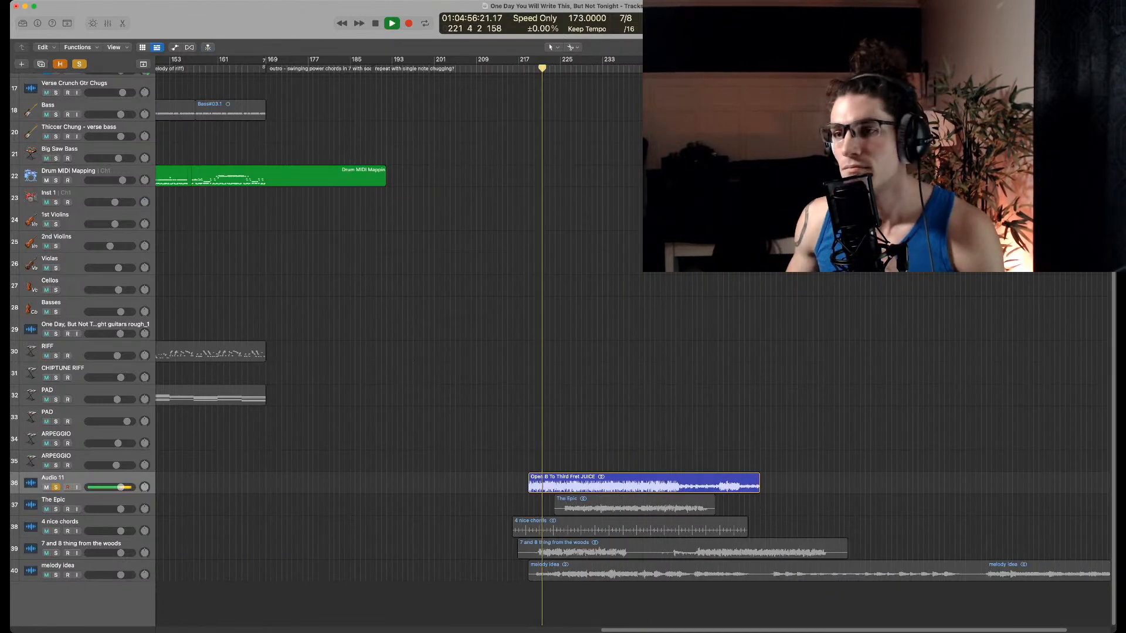
click(523, 69)
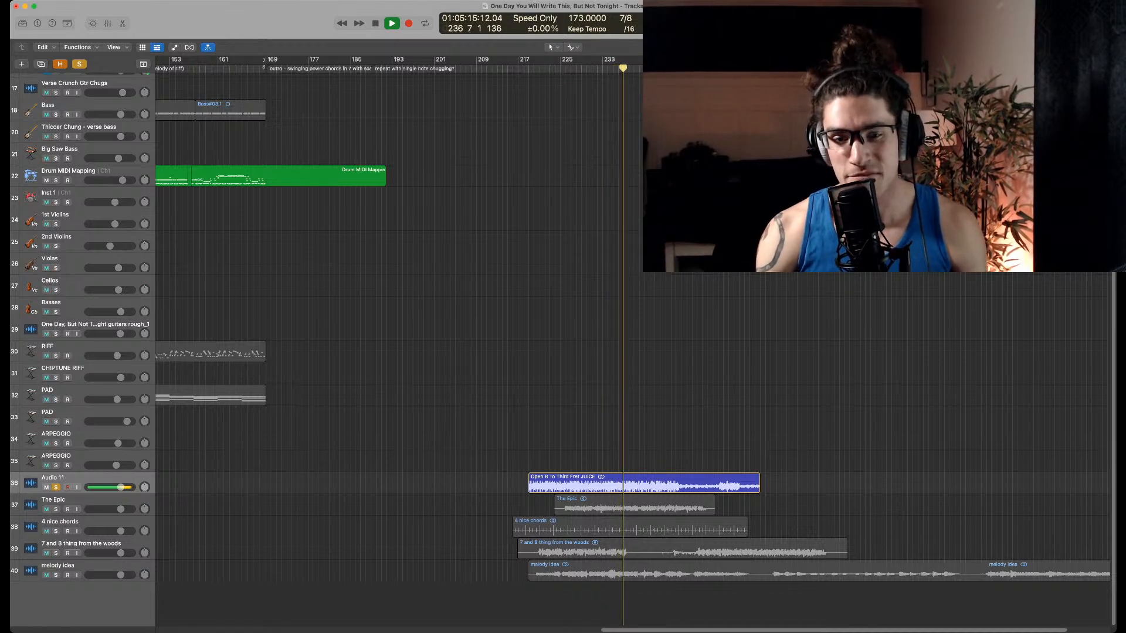
Pause the Open B To Third Fret JUICE audition at bar 237, resume listening toward bar 259, and select the region
key(super+Right)
key(space)
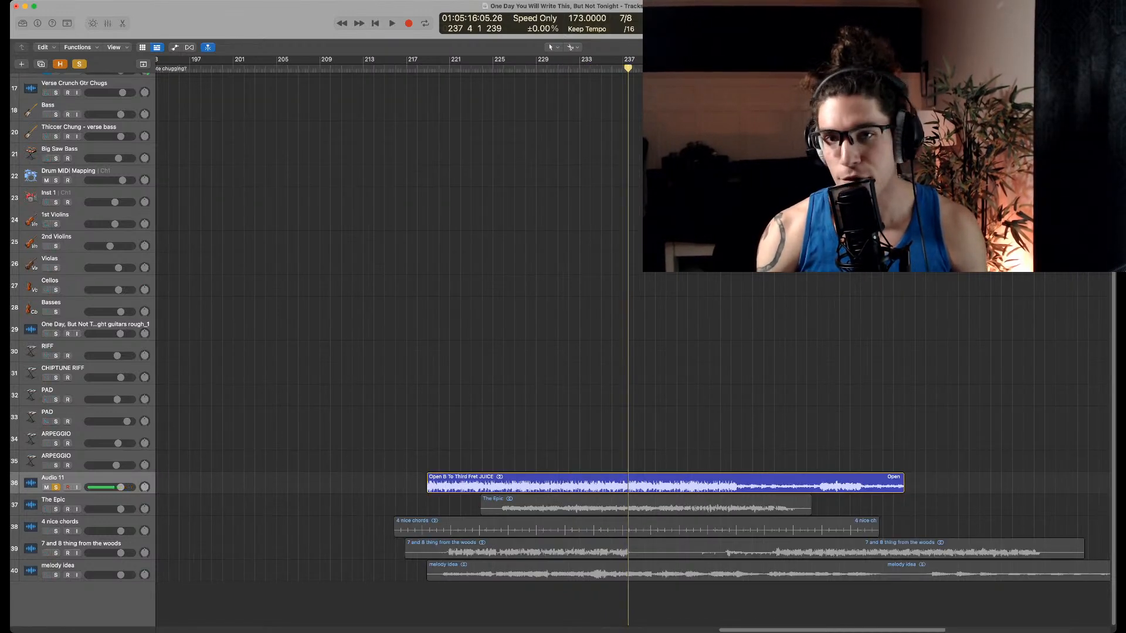
drag(555, 398, 613, 567)
click(612, 484)
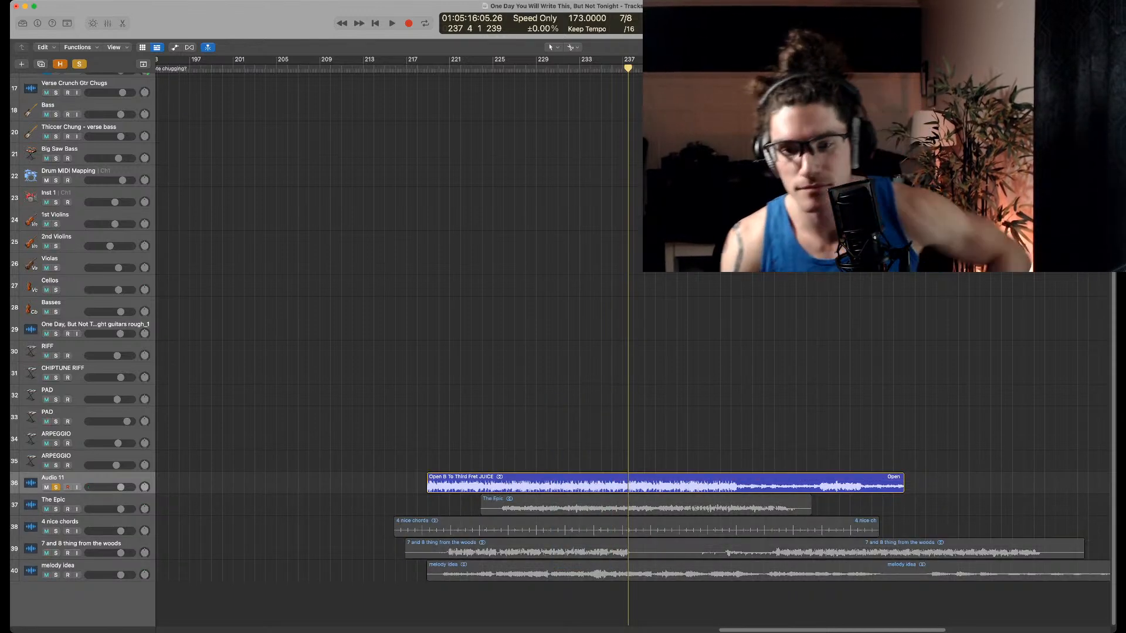
key(space)
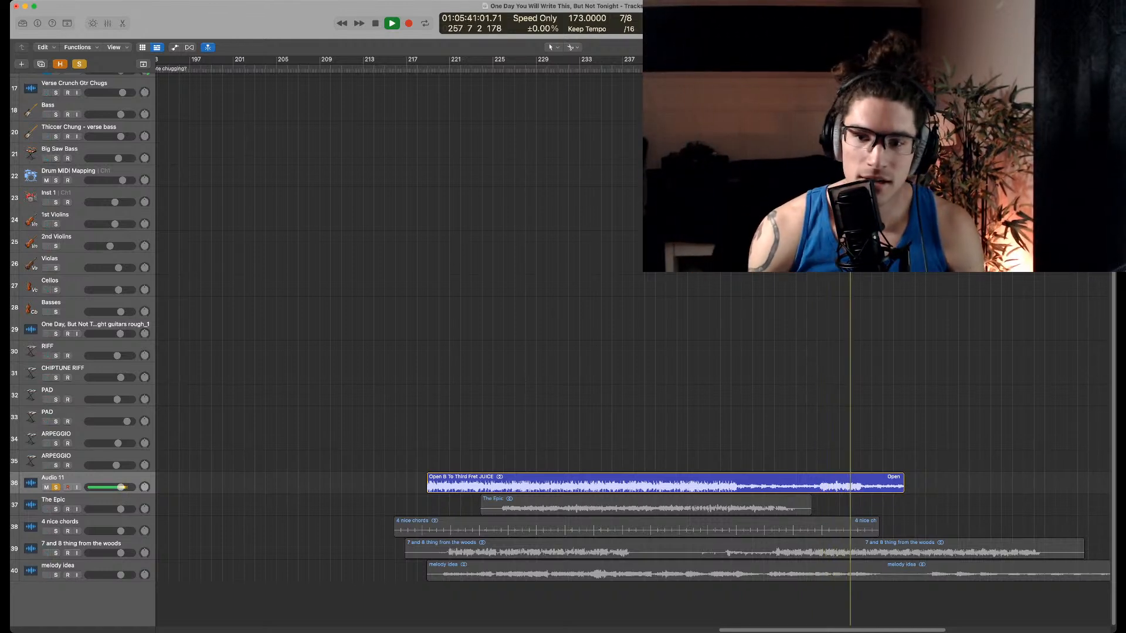
key(space)
drag(764, 68, 866, 68)
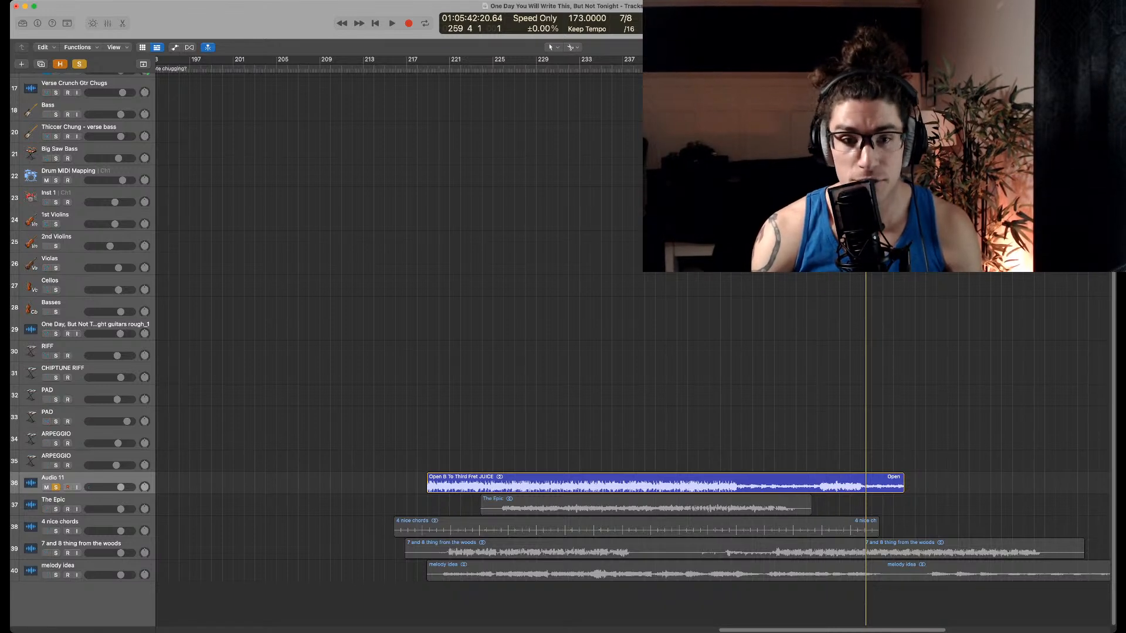
drag(395, 476, 510, 488)
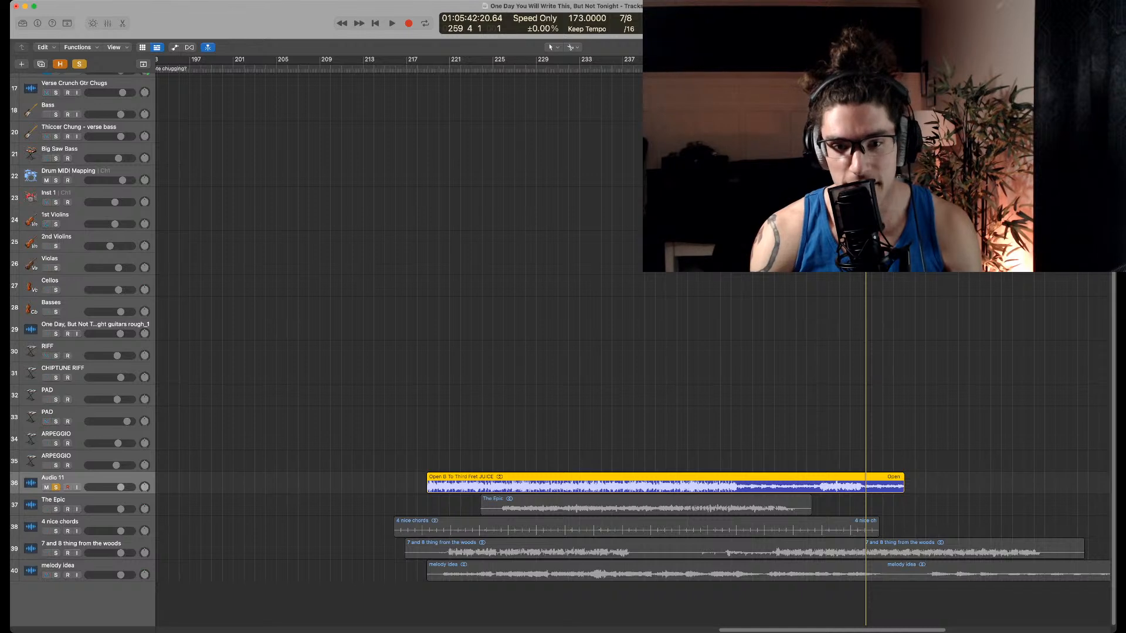
Solo The Epic instead of Audio 11 and listen from bar 225 to bar 234
click(55, 509)
click(56, 488)
click(492, 68)
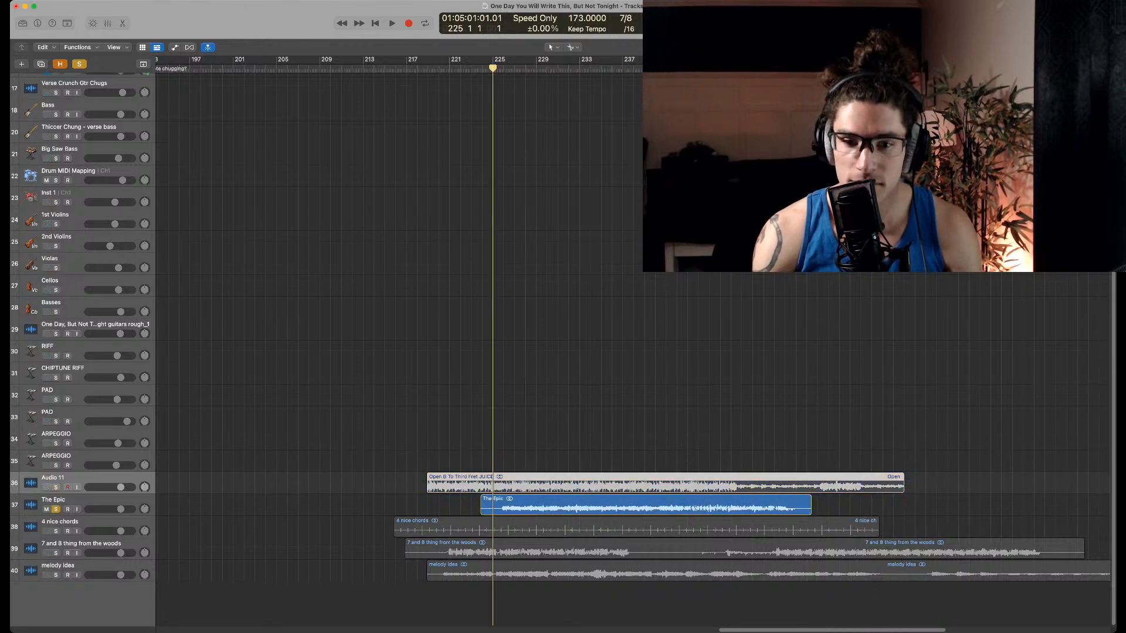
key(space)
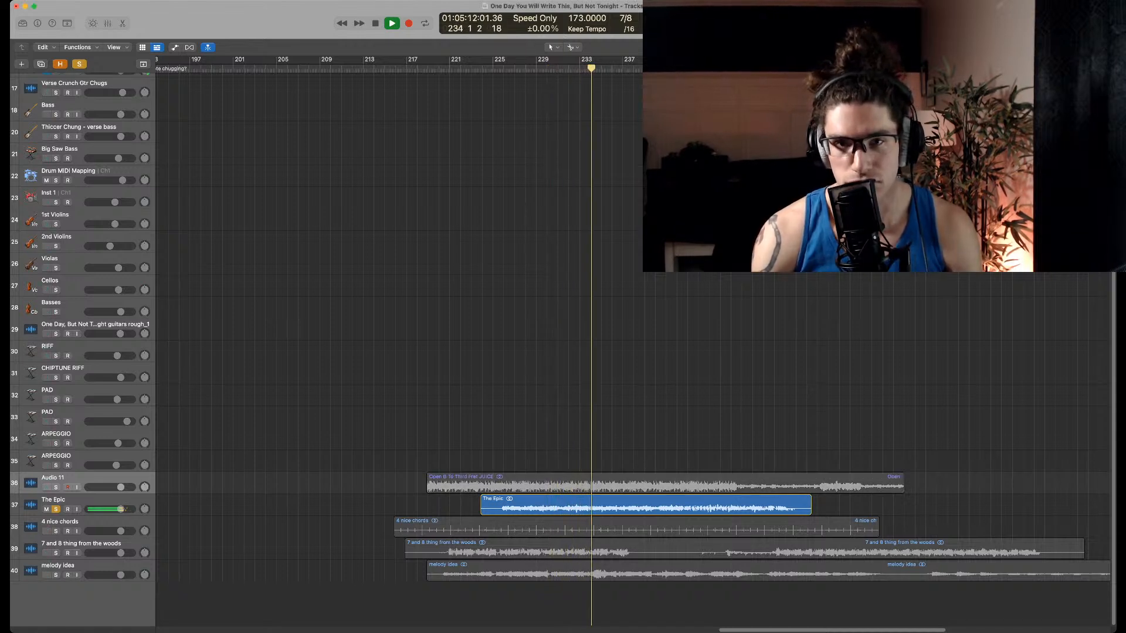
key(space)
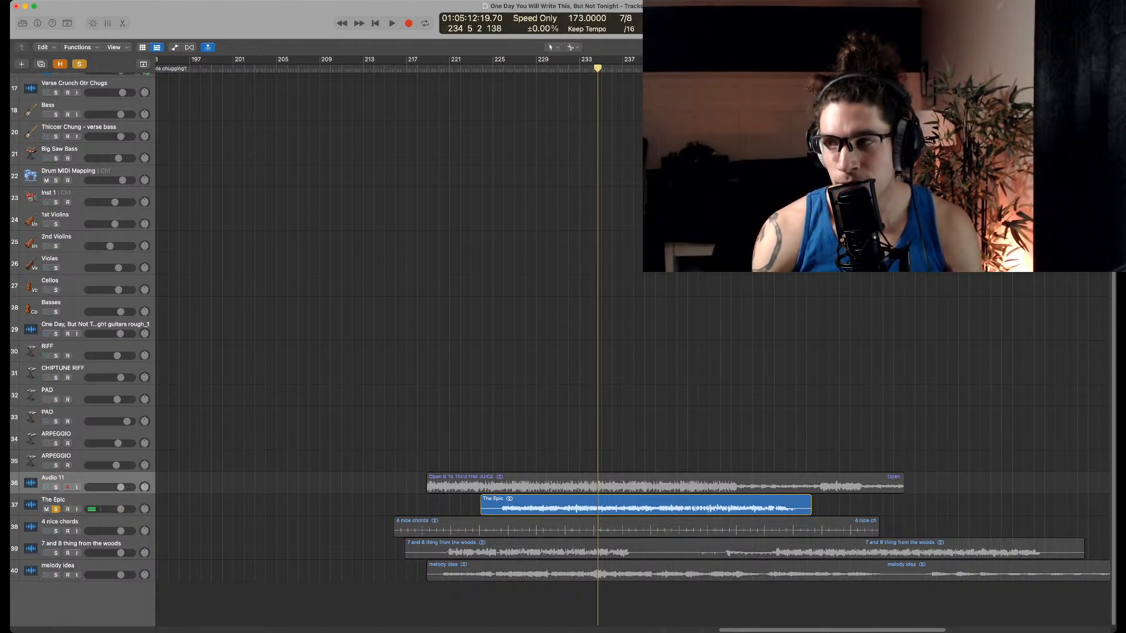
Replay The Epic from bar 226 to bar 248 and trim off the final part of its region
key(shift+comma)
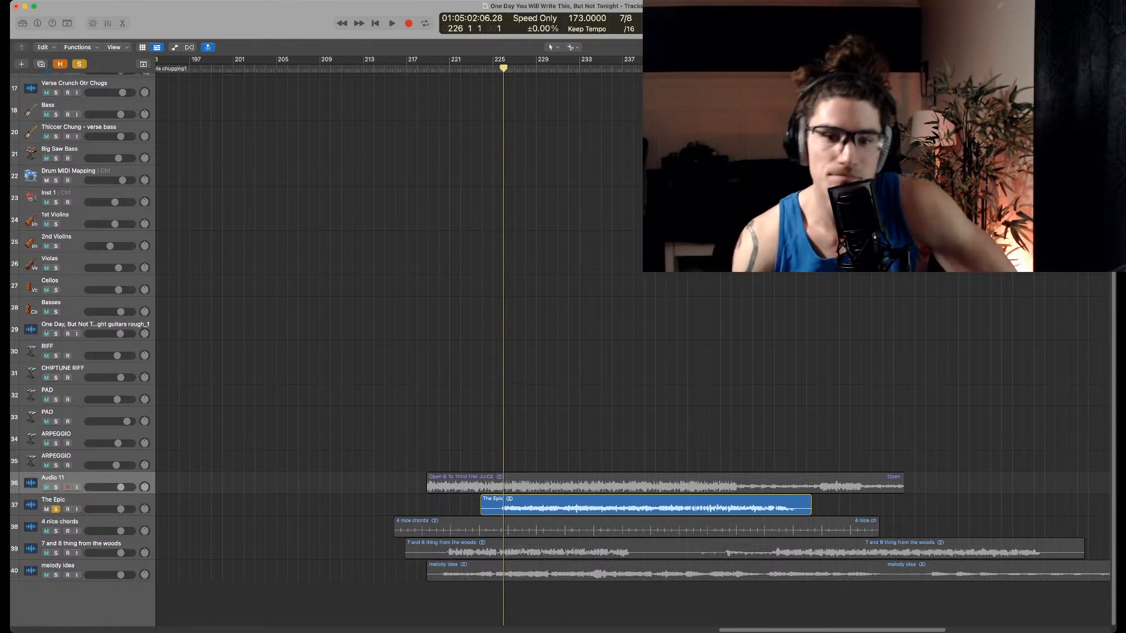
key(space)
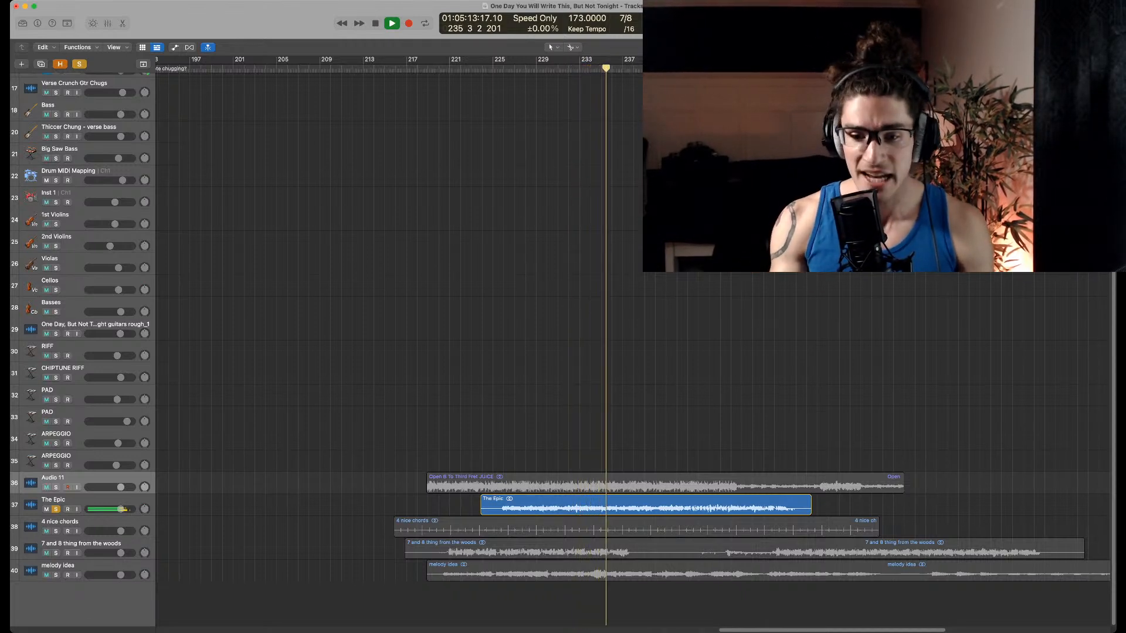
key(space)
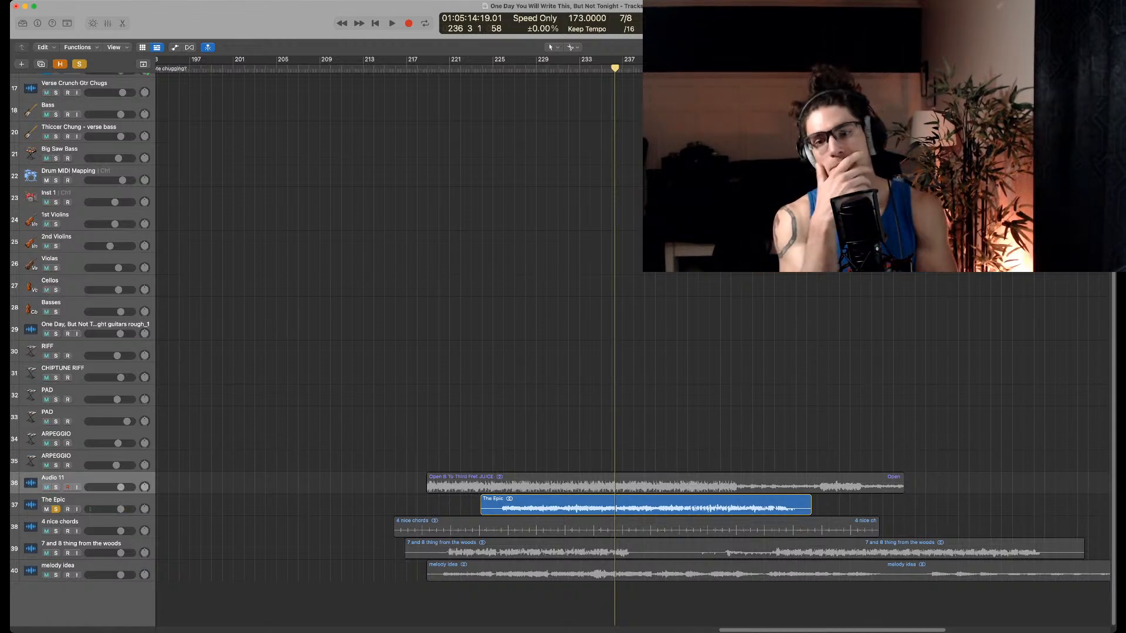
key(space)
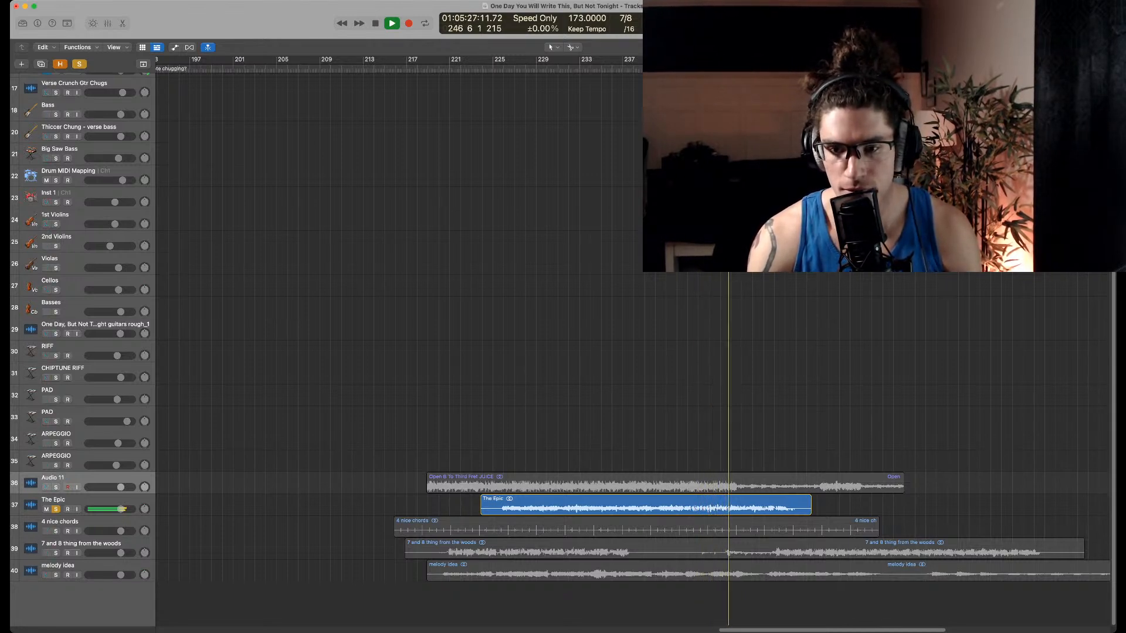
key(space)
drag(810, 511, 691, 512)
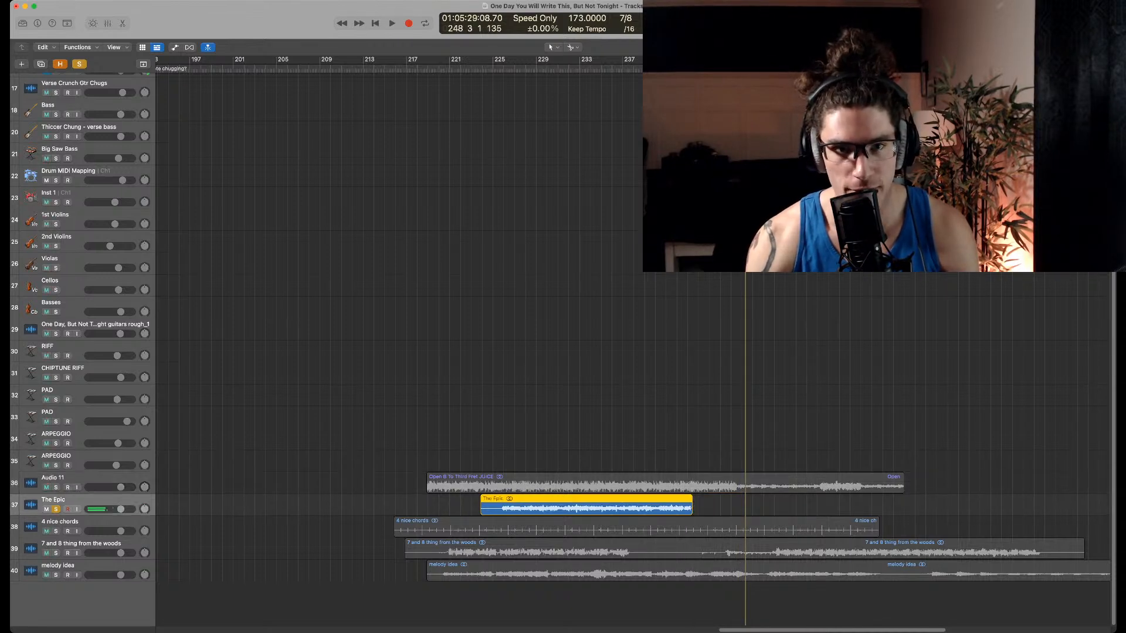
Solo 4 nice chords instead of The Epic, listen from the region's start to bar 247, and select the region
click(56, 532)
click(55, 509)
click(396, 69)
key(space)
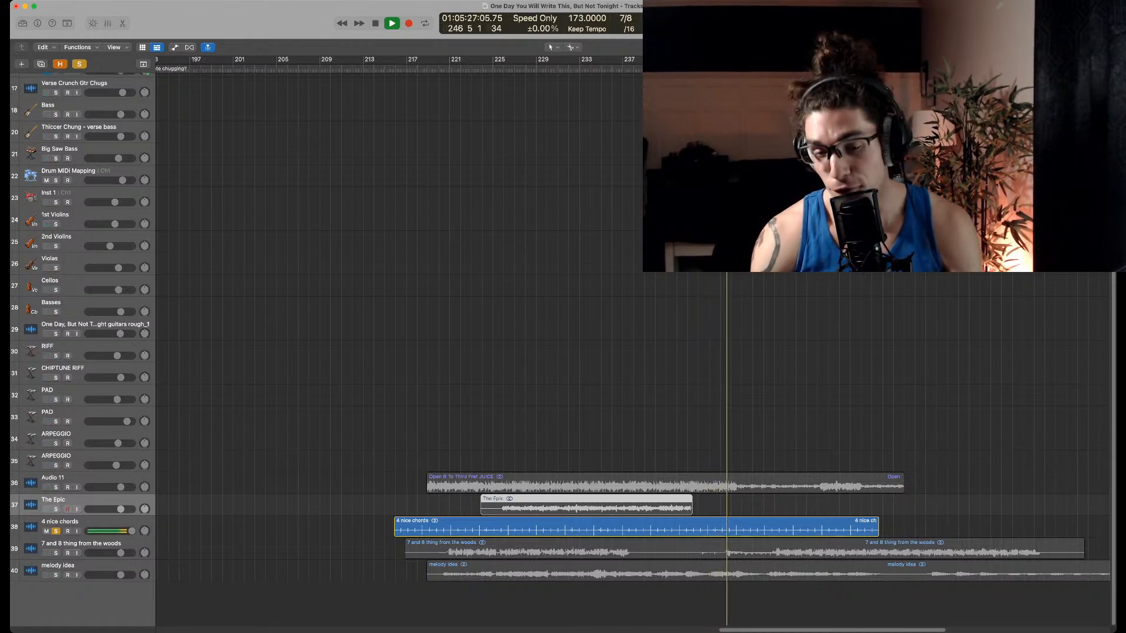
key(space)
drag(380, 498, 406, 527)
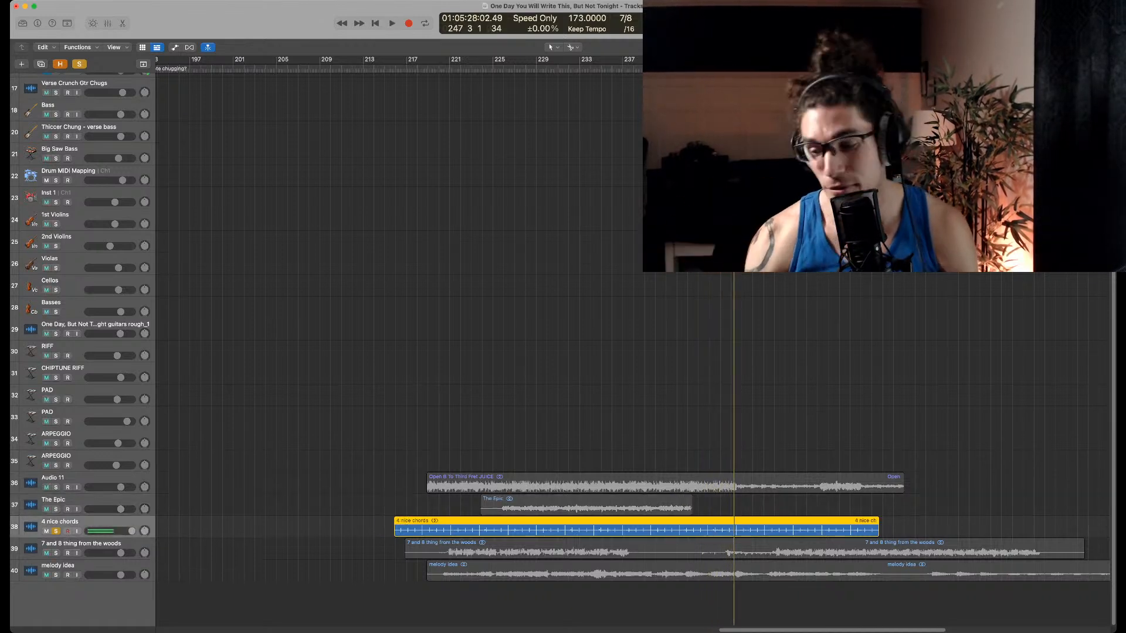
click(383, 511)
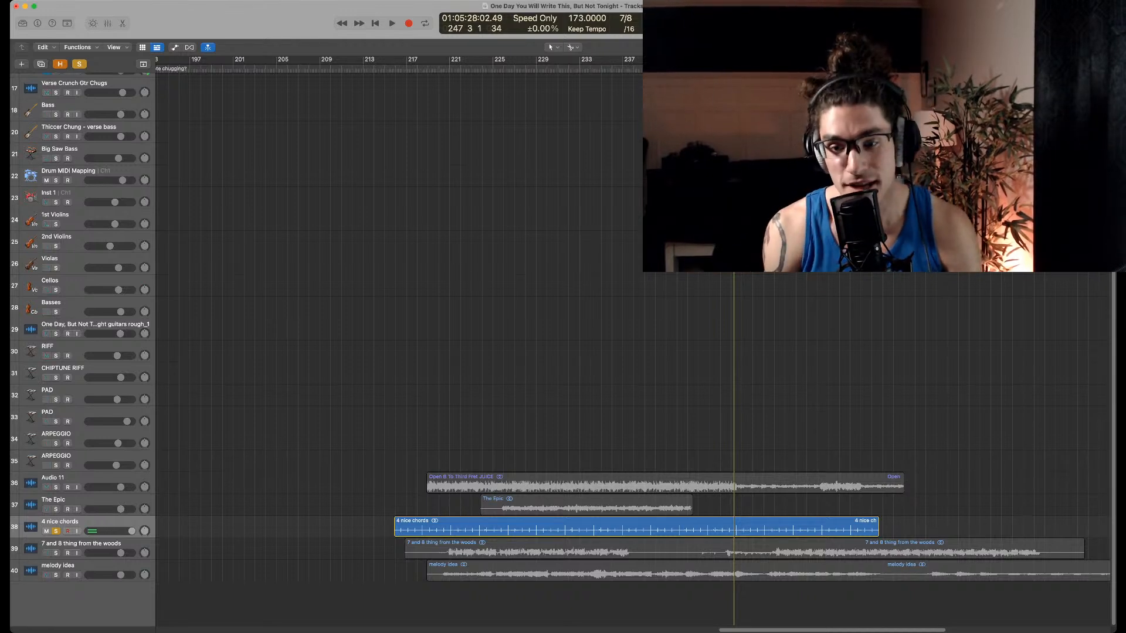
Continue listening to the soloed 4 nice chords region from bar 247 to bar 260
key(space)
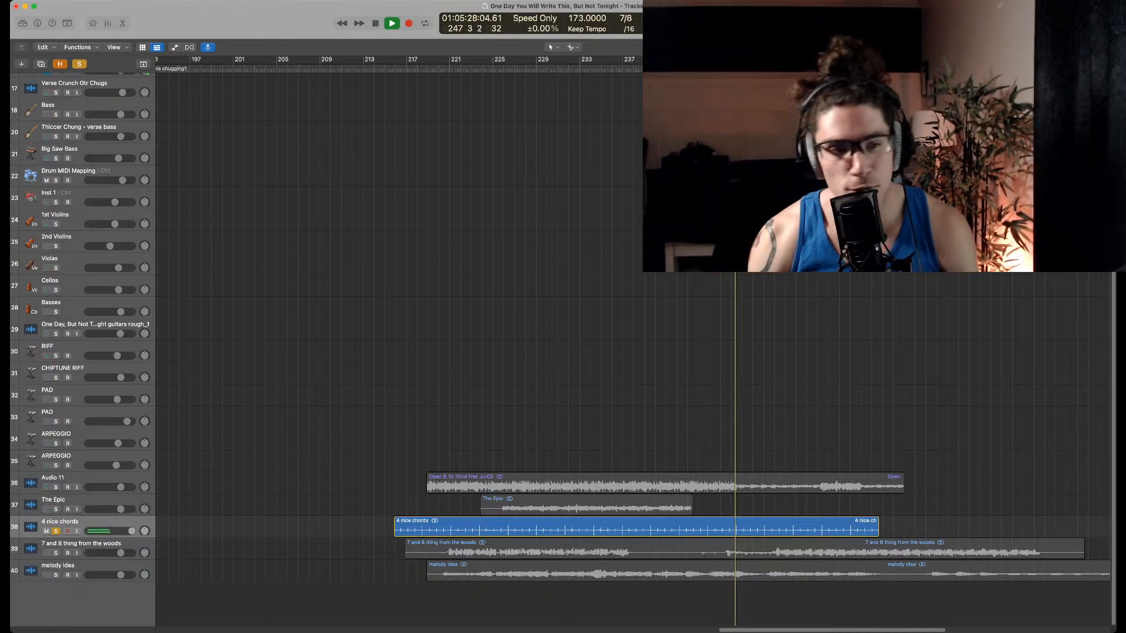
key(space)
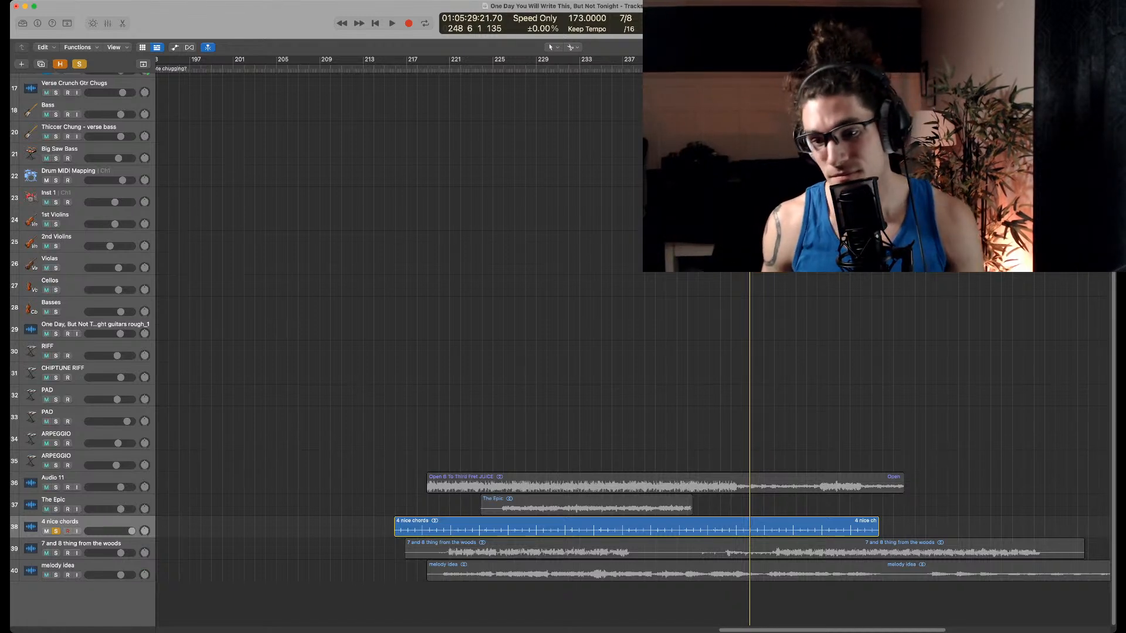
key(space)
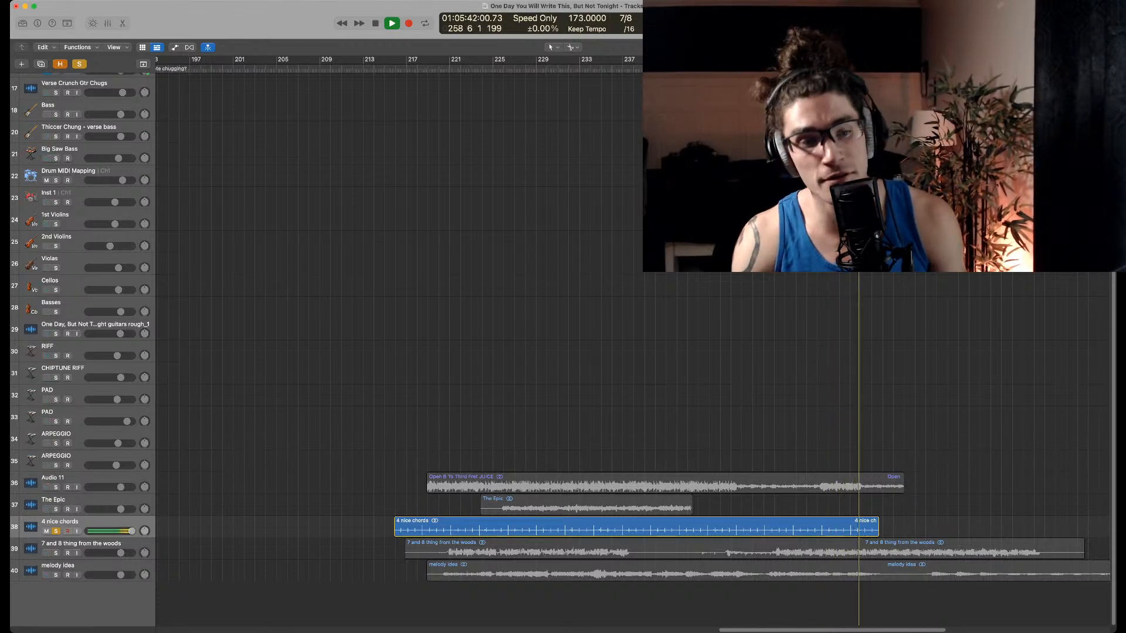
key(space)
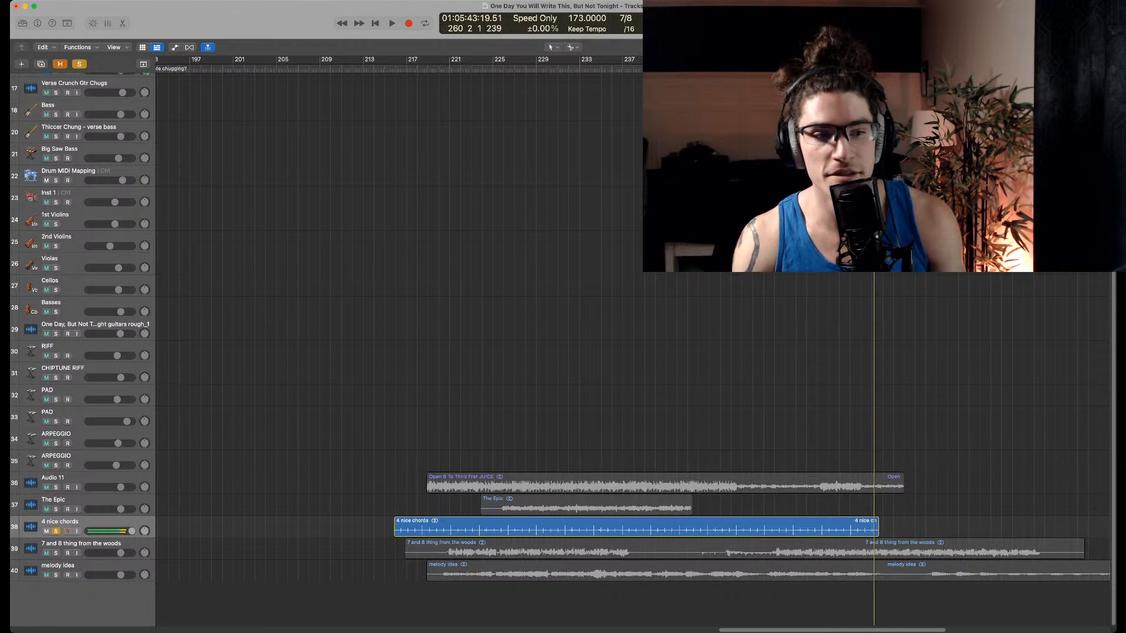
Audition 7 and 8 thing from the woods in solo from bar 220 to bar 259, and delete its region
key(Down)
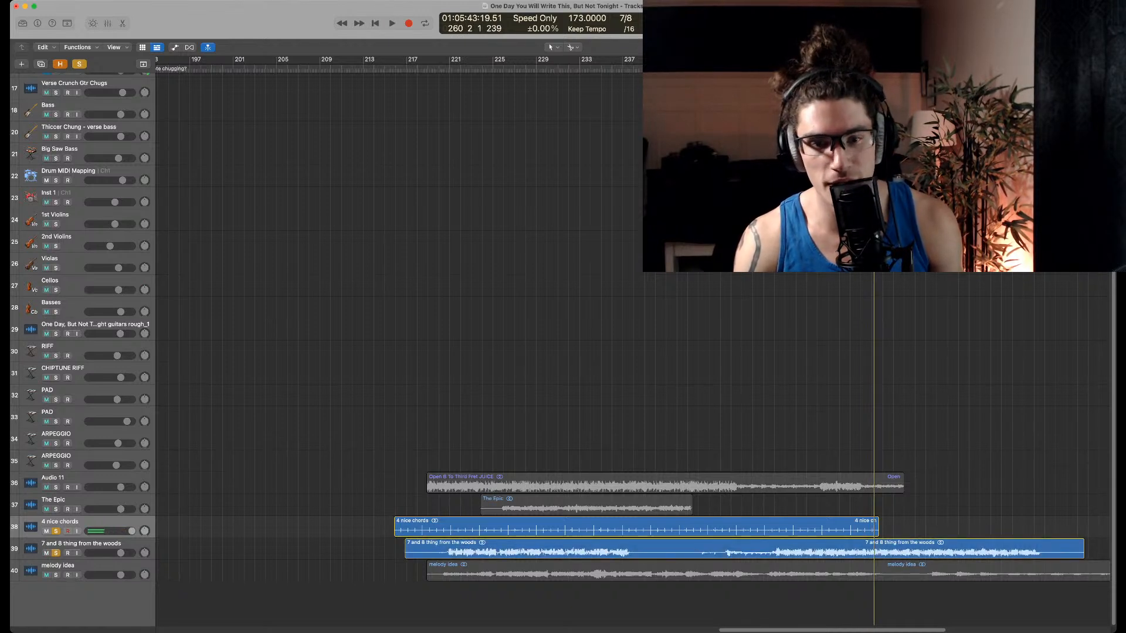
drag(450, 68, 439, 68)
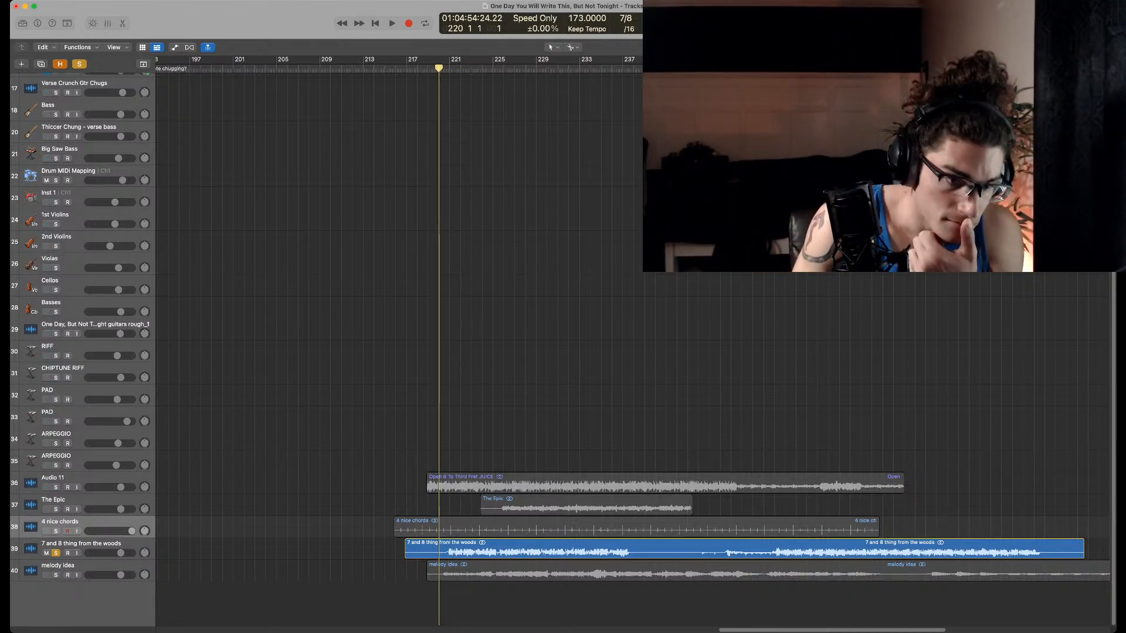
key(space)
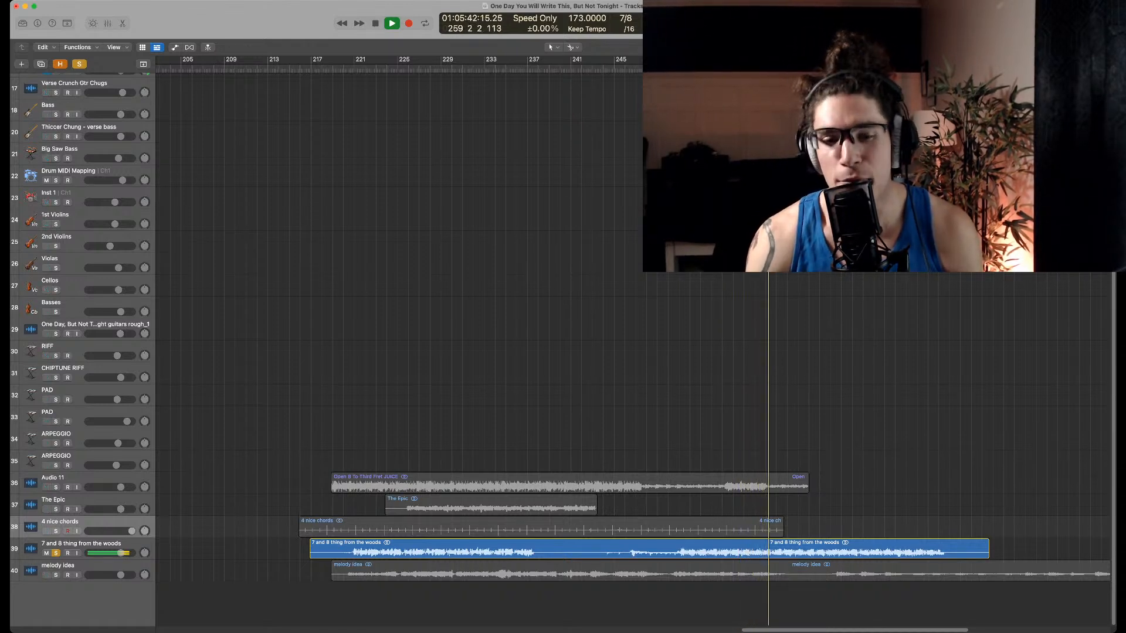
key(space)
key(Delete)
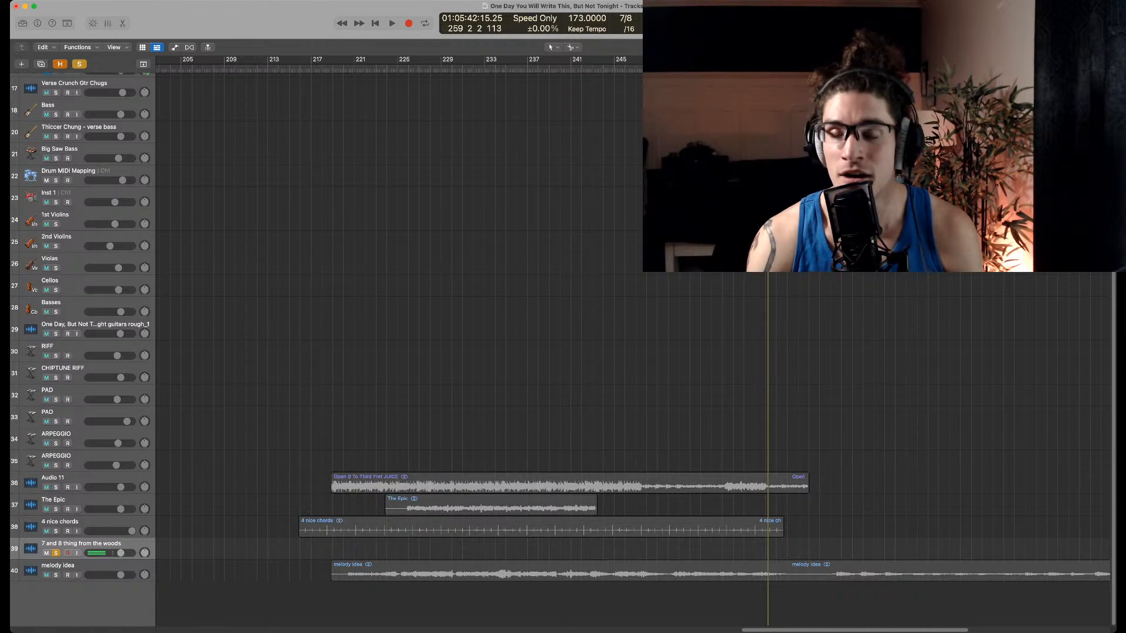
Solo melody idea instead of 7 and 8 thing from the woods and play it from bar 220
click(56, 576)
click(55, 553)
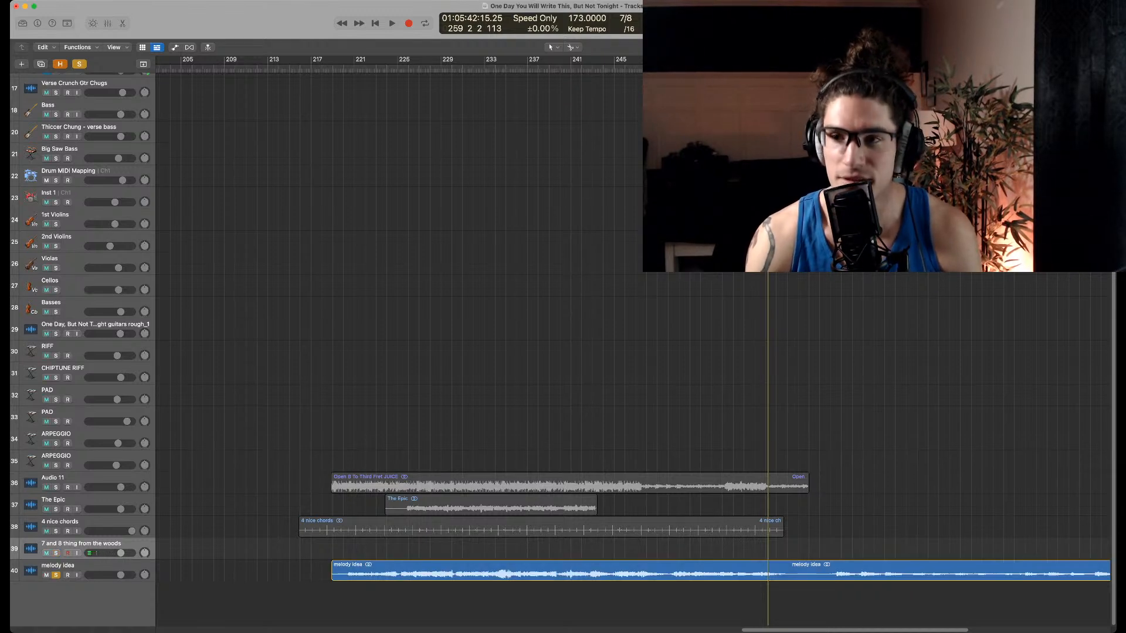
click(343, 68)
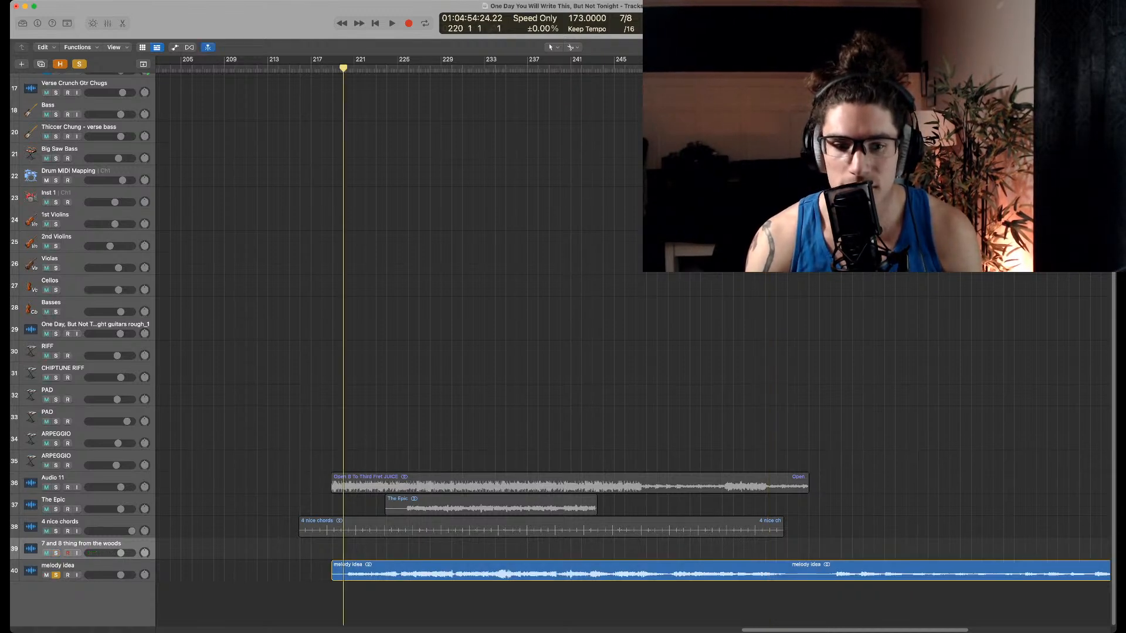
key(space)
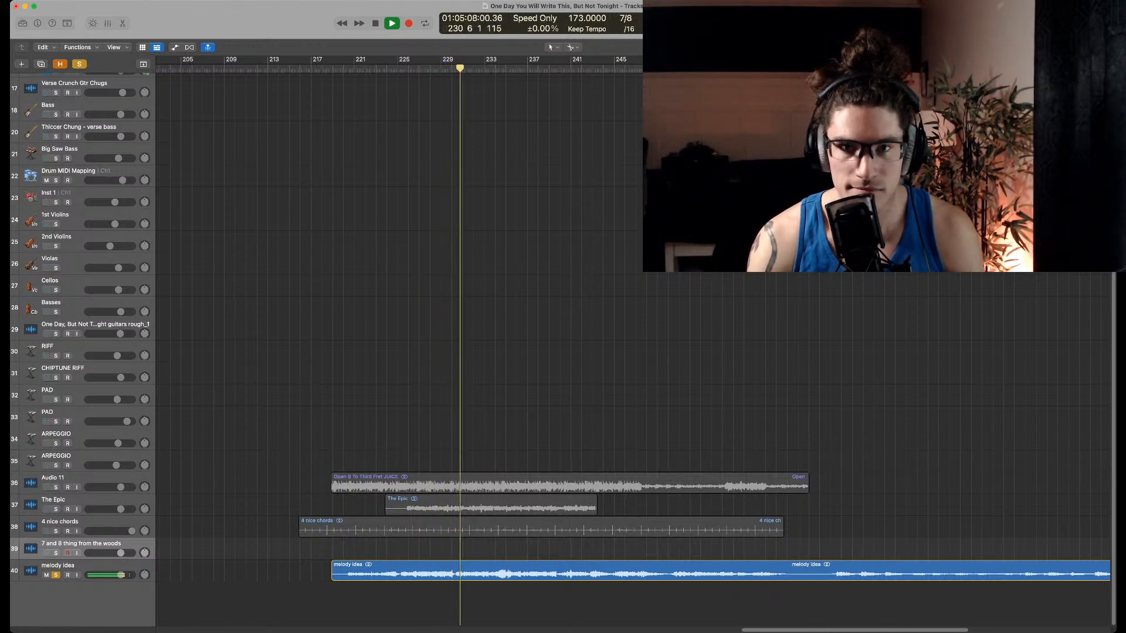
Survey the melody idea region alongside the rest of the arrangement and restart its playback near bar 235
key(super+Left)
key(super+Left)
key(super+Left)
key(super+Left)
key(super+Left)
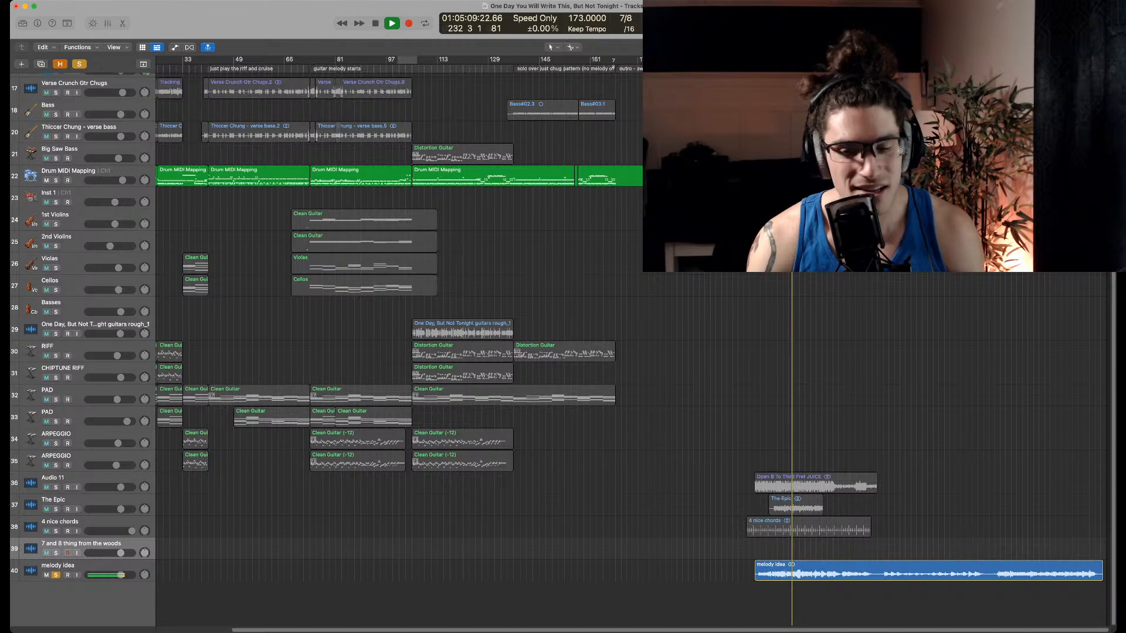
scroll(388, 352, up, 1)
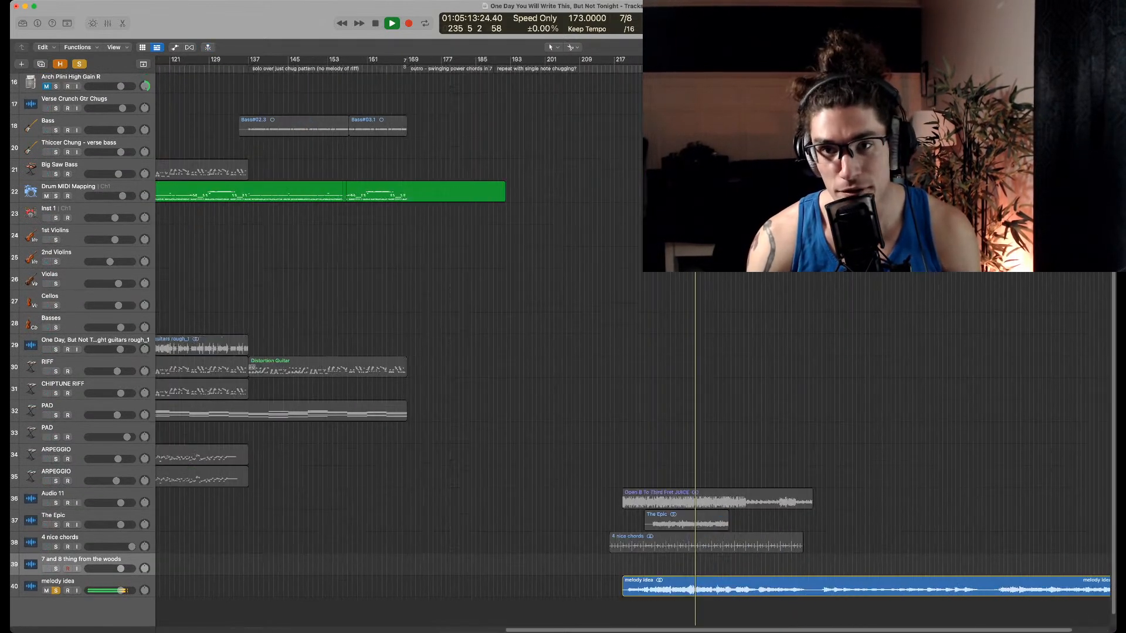
key(space)
click(690, 67)
key(super+Tab)
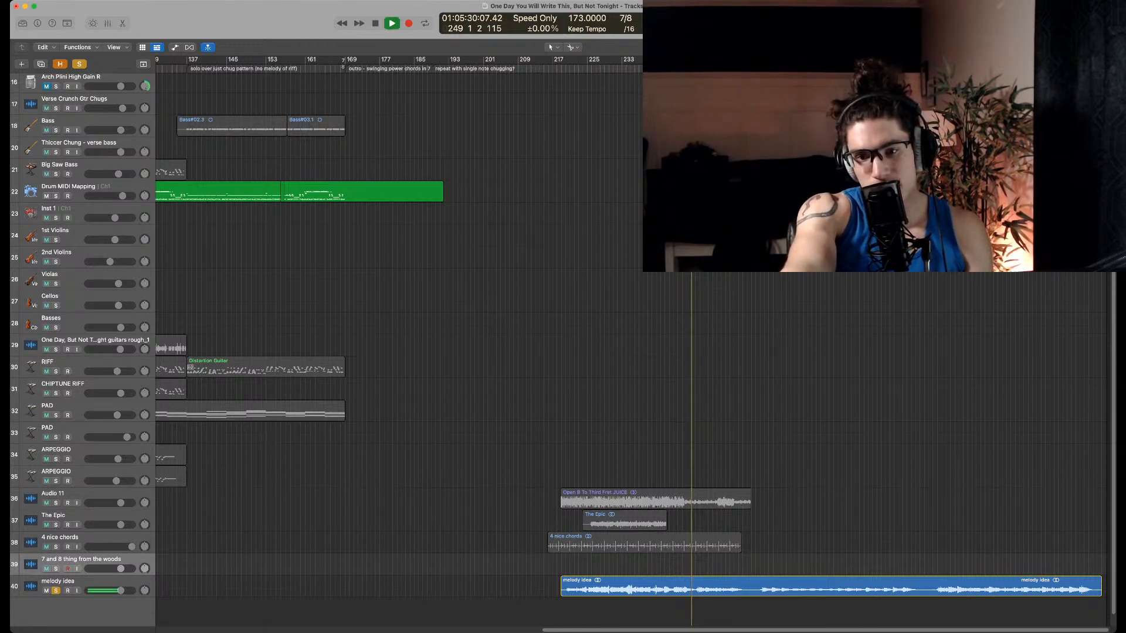
Listen to the soloed melody idea region until bar 272, stop playback, and look over the rest of the arrangement
key(space)
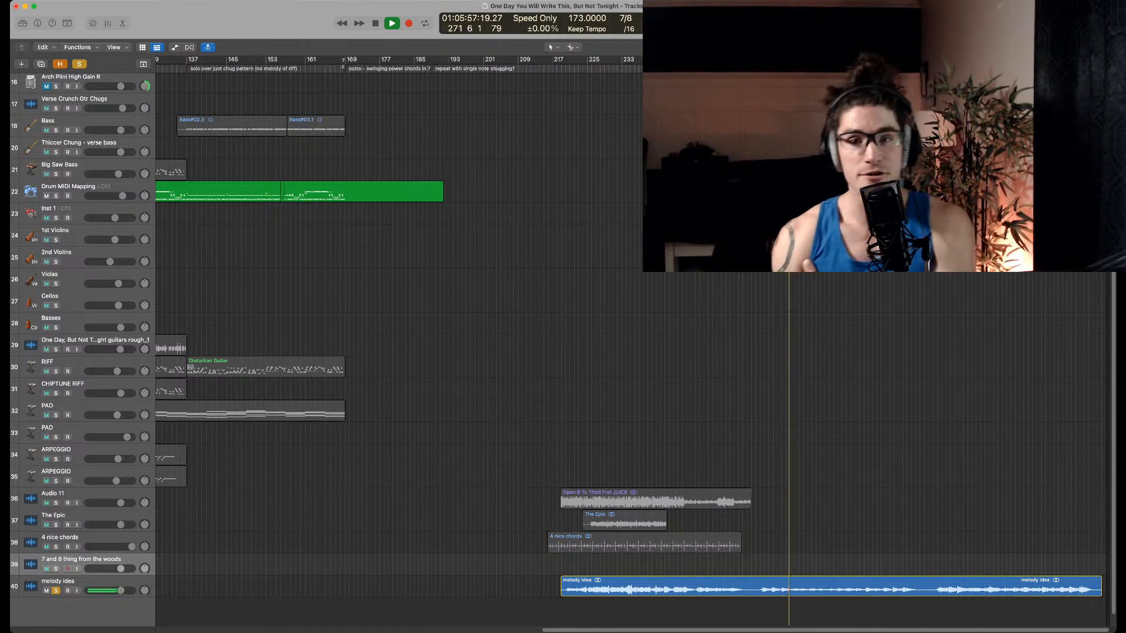
key(space)
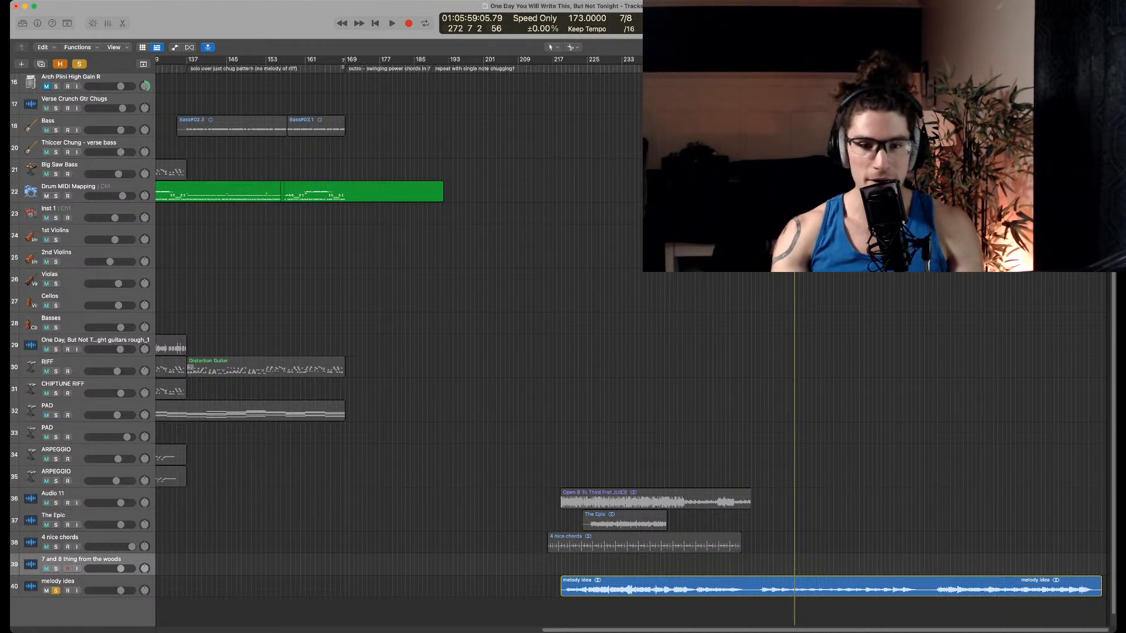
key(super+Tab)
scroll(633, 334, left, 5)
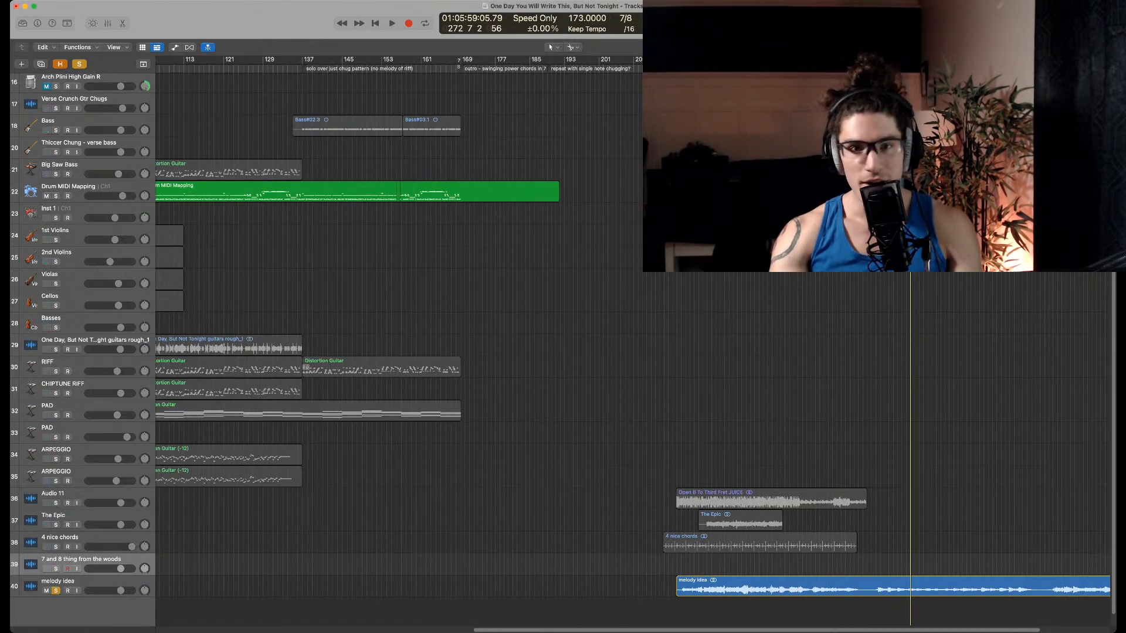
key(super+Left)
scroll(633, 334, up, 5)
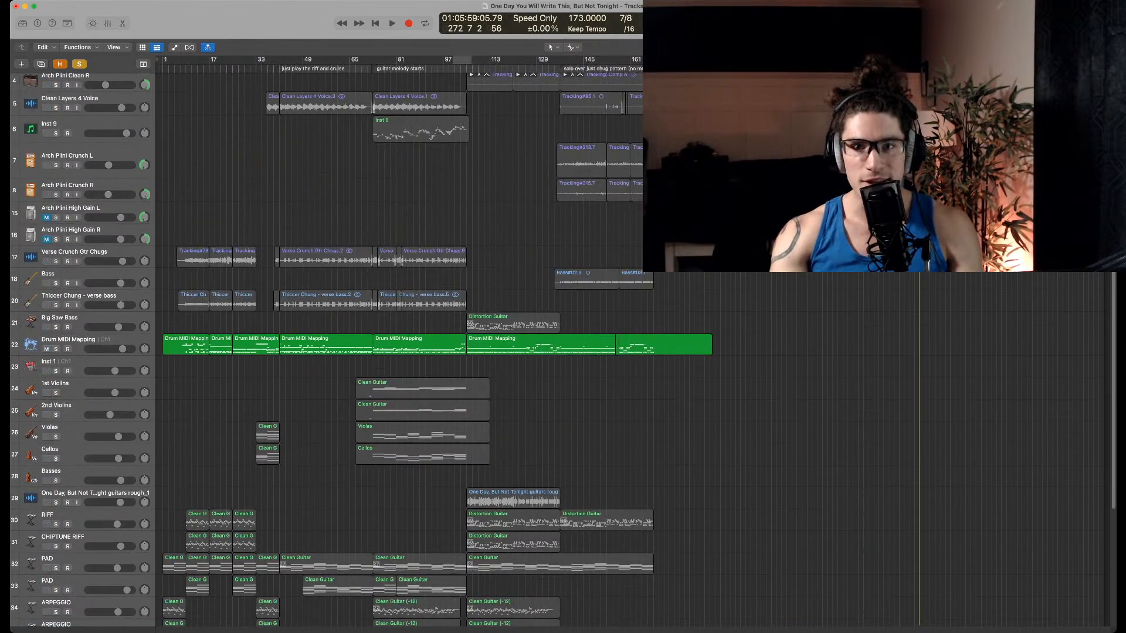
scroll(399, 352, up, 3)
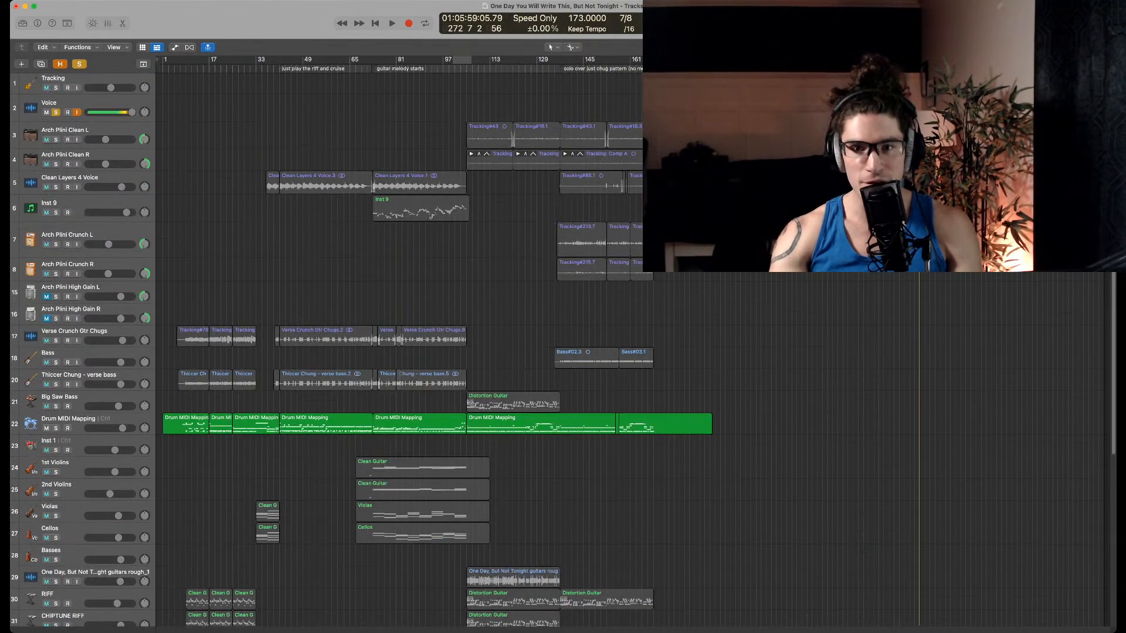
scroll(399, 352, down, 8)
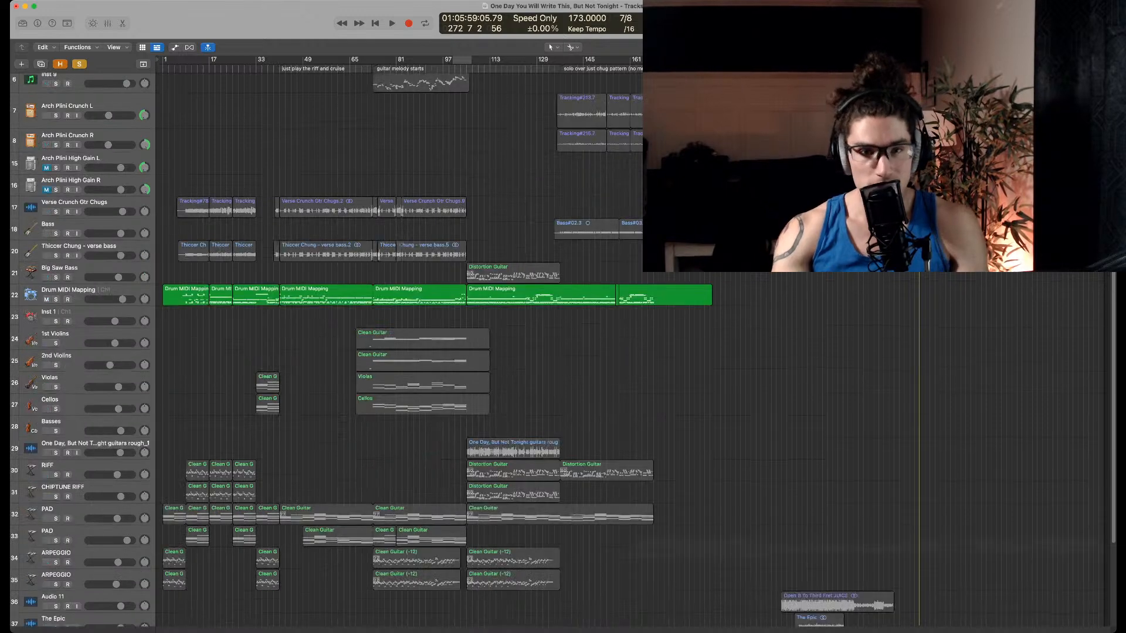
scroll(399, 352, right, 3)
scroll(399, 352, right, 3)
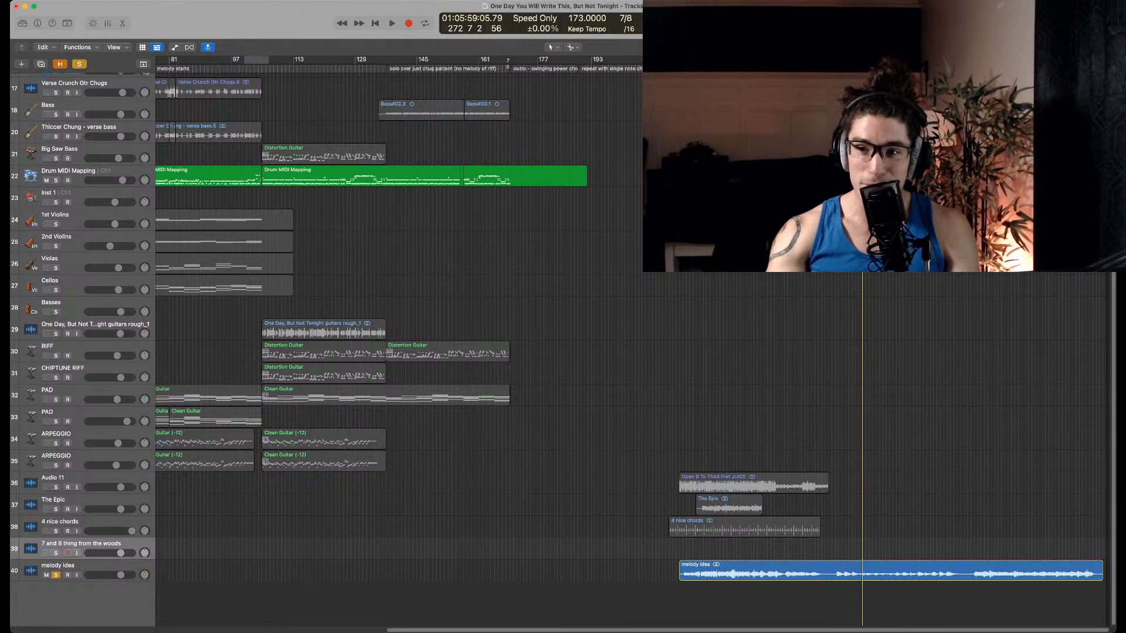
Rewind the stopped playhead to bar 265 within the melody idea region
key(comma)
key(comma)
key(comma)
key(comma)
key(comma)
key(comma)
key(comma)
key(comma)
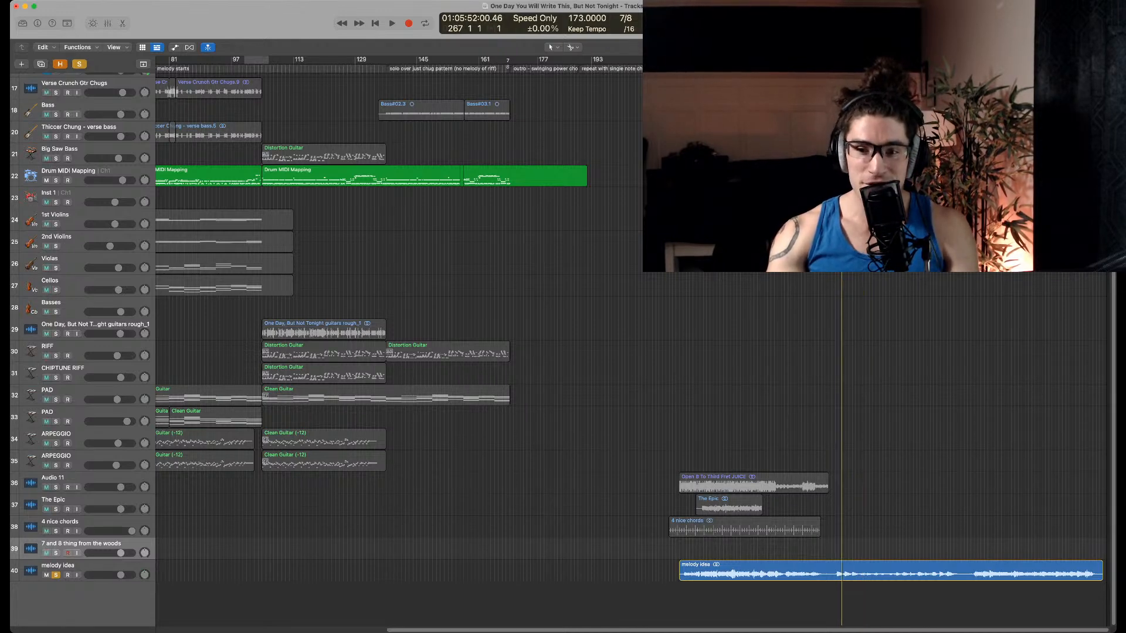
scroll(399, 352, right, 3)
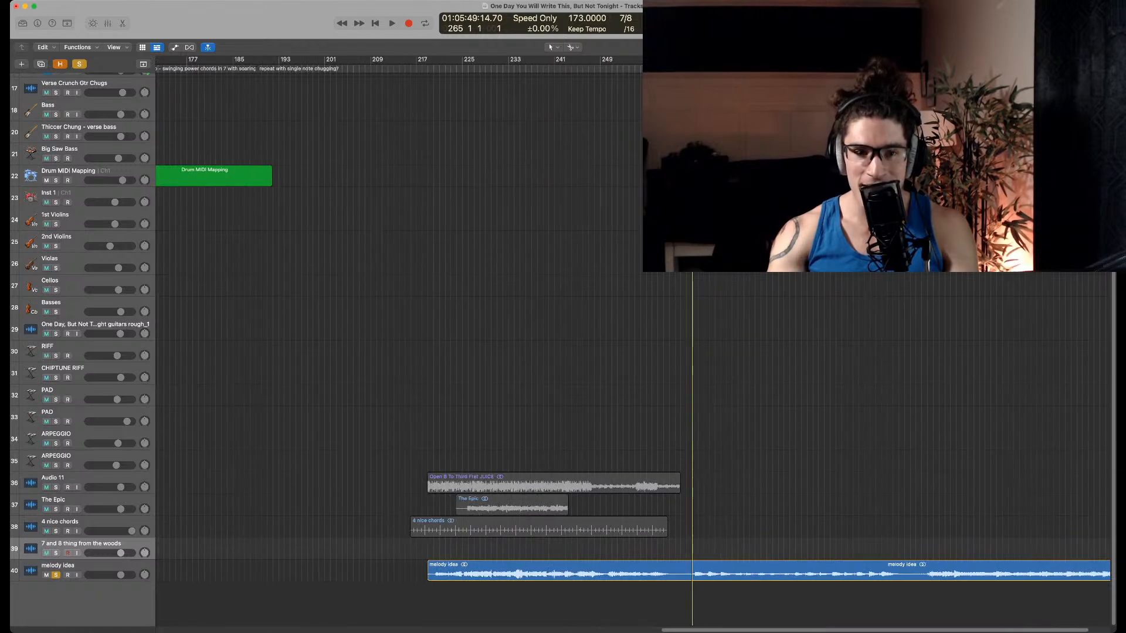
Check the main song sections, rewind two more bars, and play the soloed melody idea until bar 285
scroll(399, 351, up, 4)
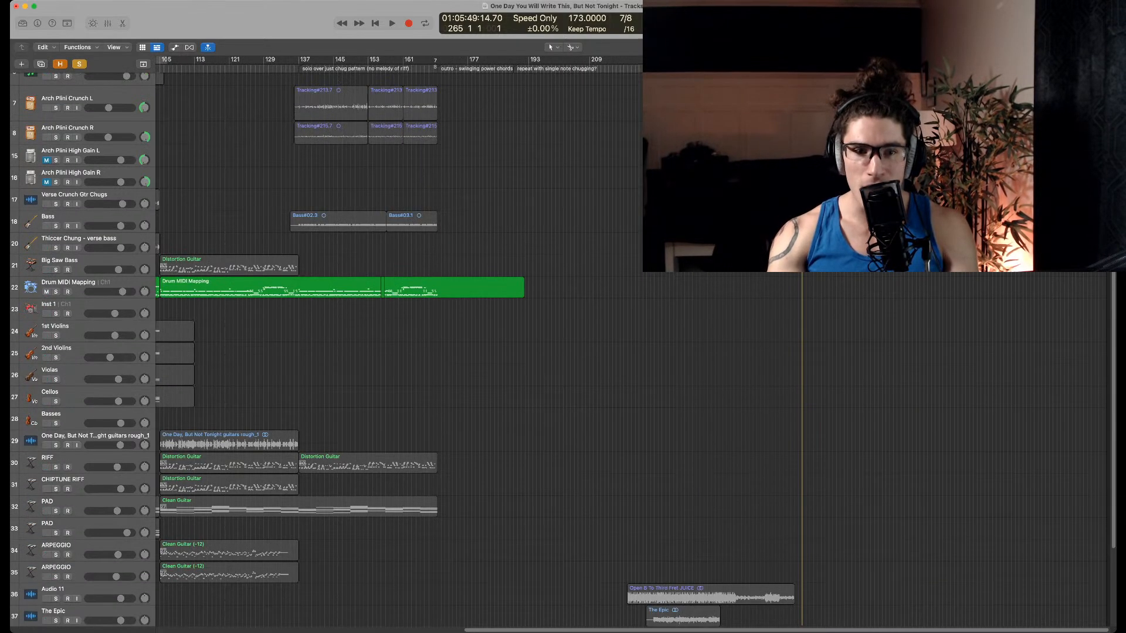
scroll(398, 352, left, 3)
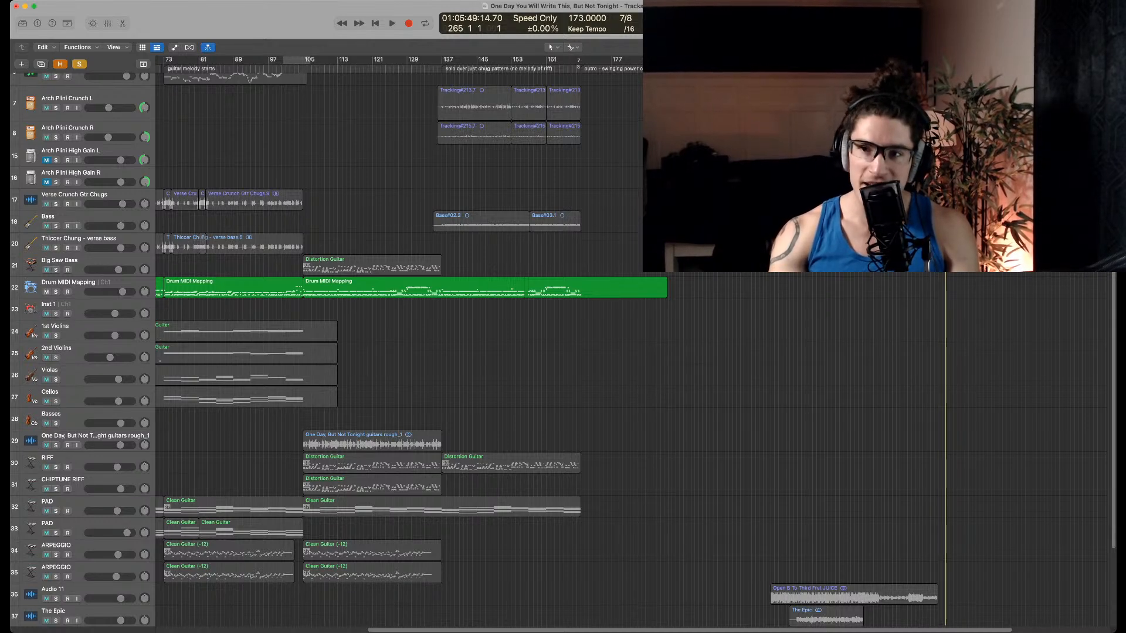
scroll(399, 352, right, 4)
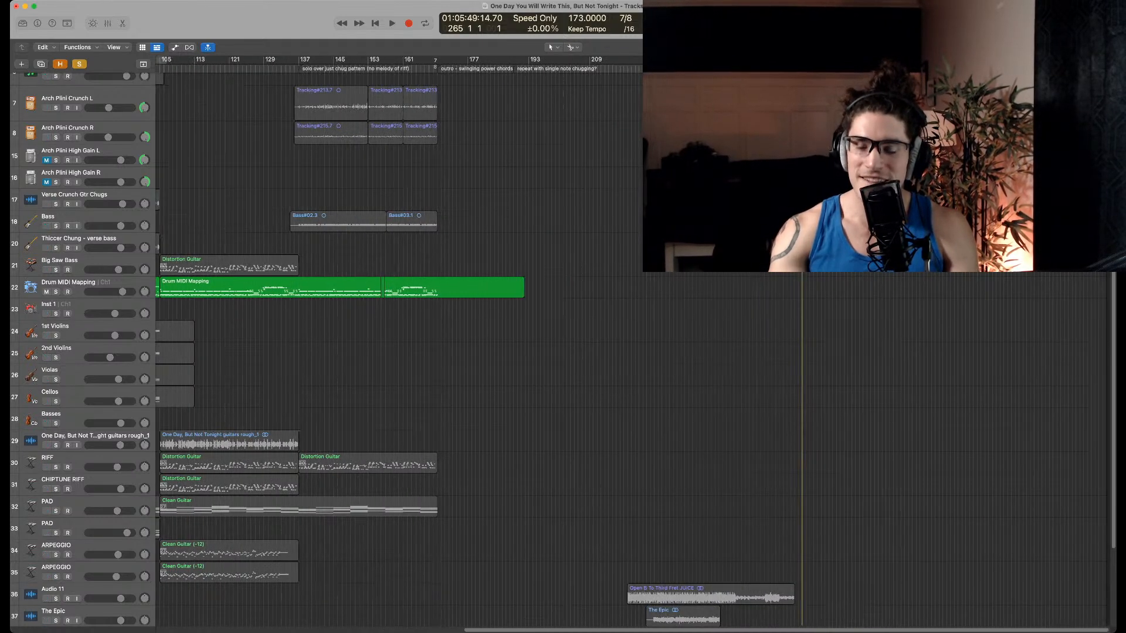
scroll(399, 351, down, 4)
key(super+Right)
scroll(633, 352, right, 3)
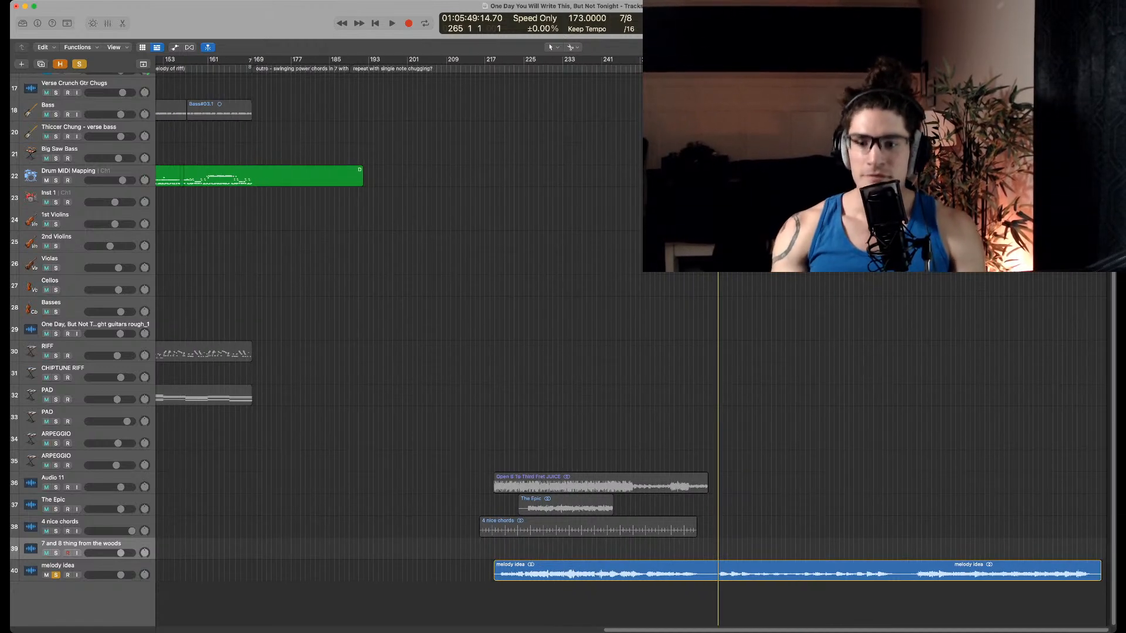
key(comma)
key(comma)
key(space)
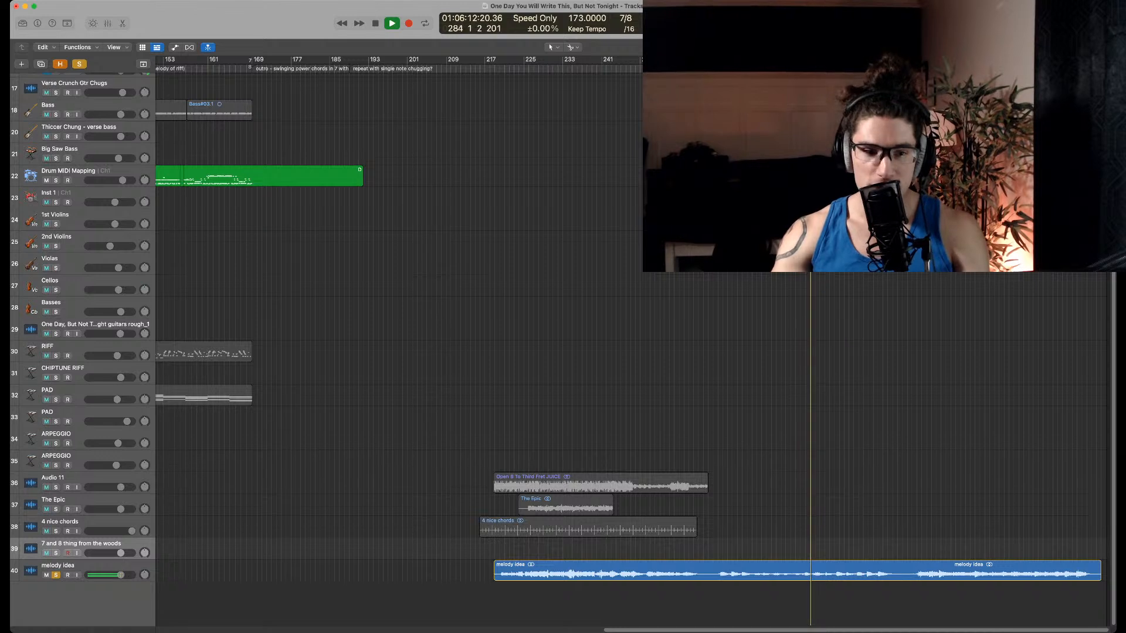
key(space)
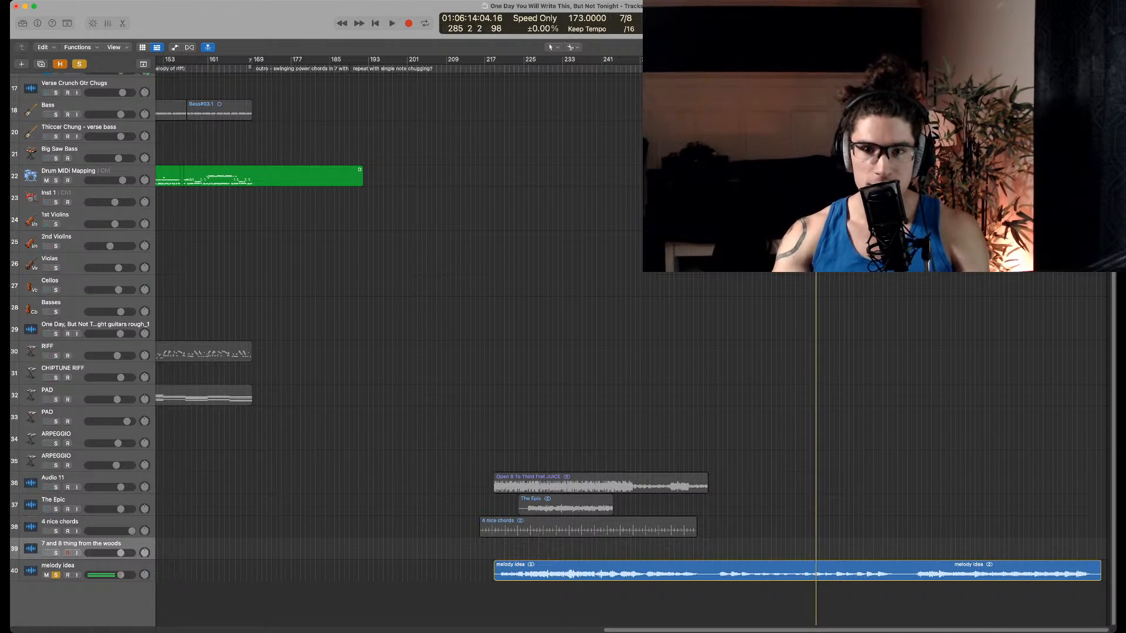
Solo 4 nice chords instead of melody idea and play it from about bar 223 to bar 230
click(56, 532)
click(56, 575)
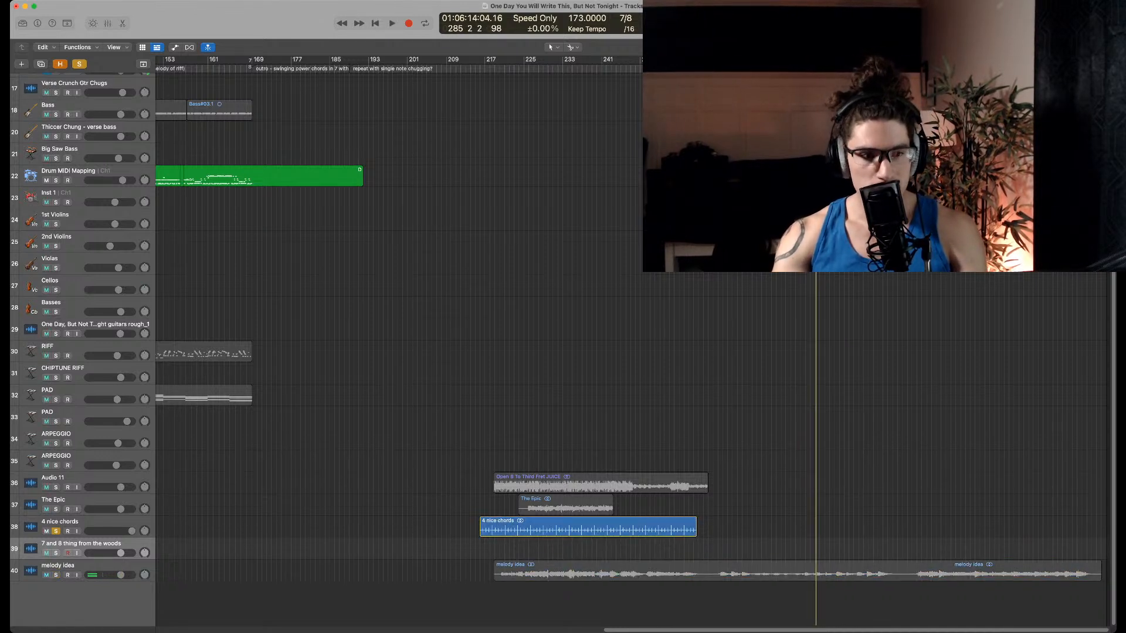
click(519, 61)
key(space)
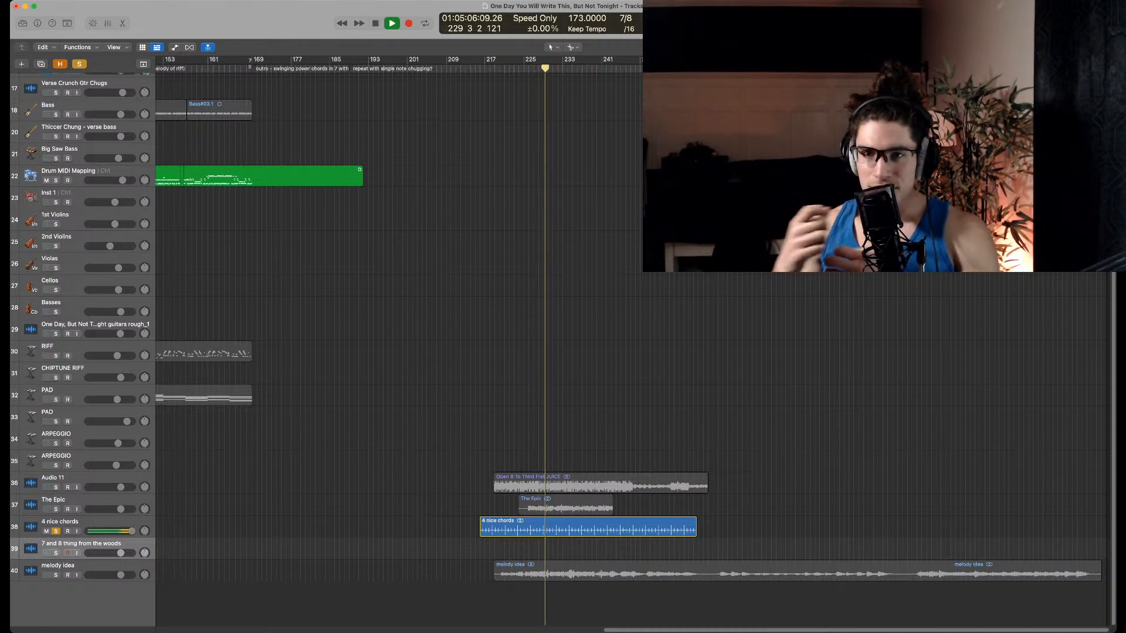
key(space)
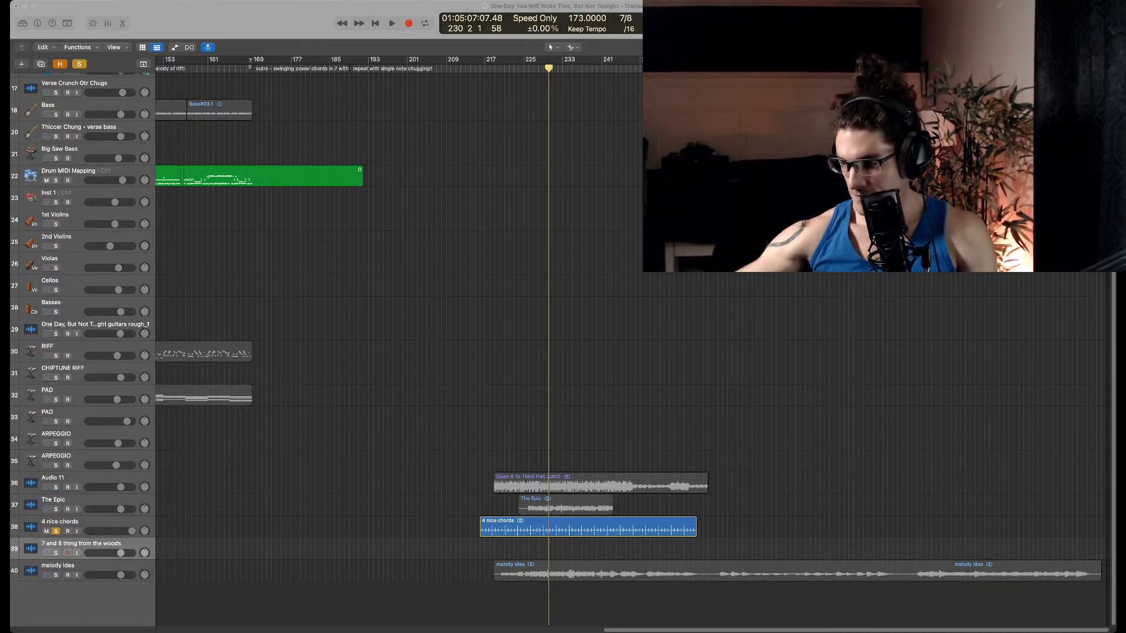
Resume playback of the soloed 4 nice chords from bar 230 while surveying the whole arrangement
key(super+Tab)
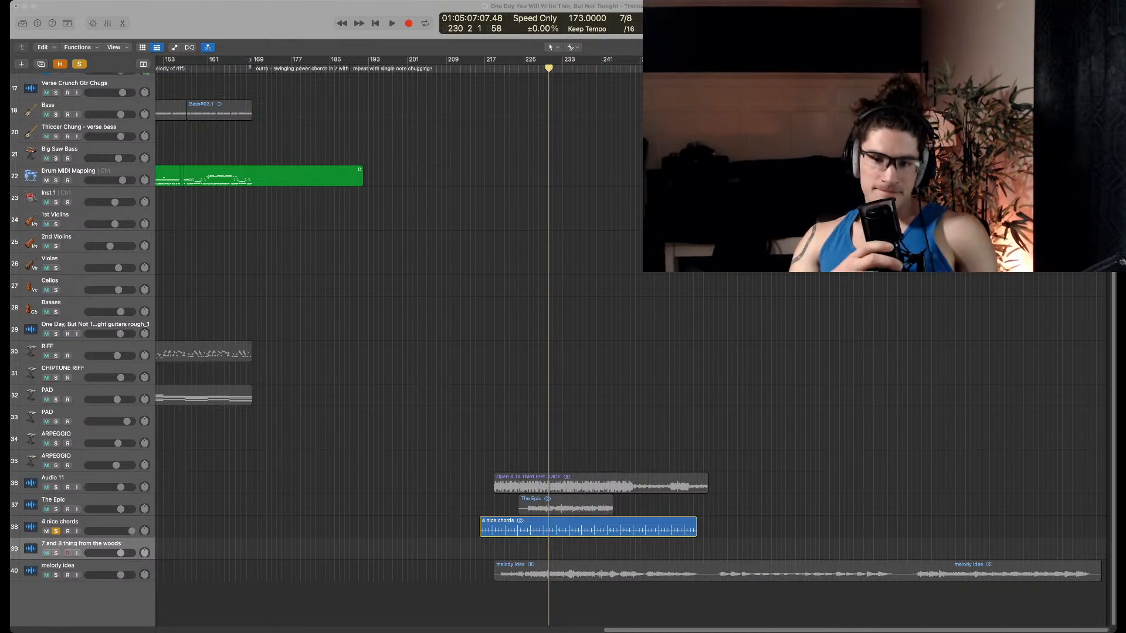
key(super+Tab)
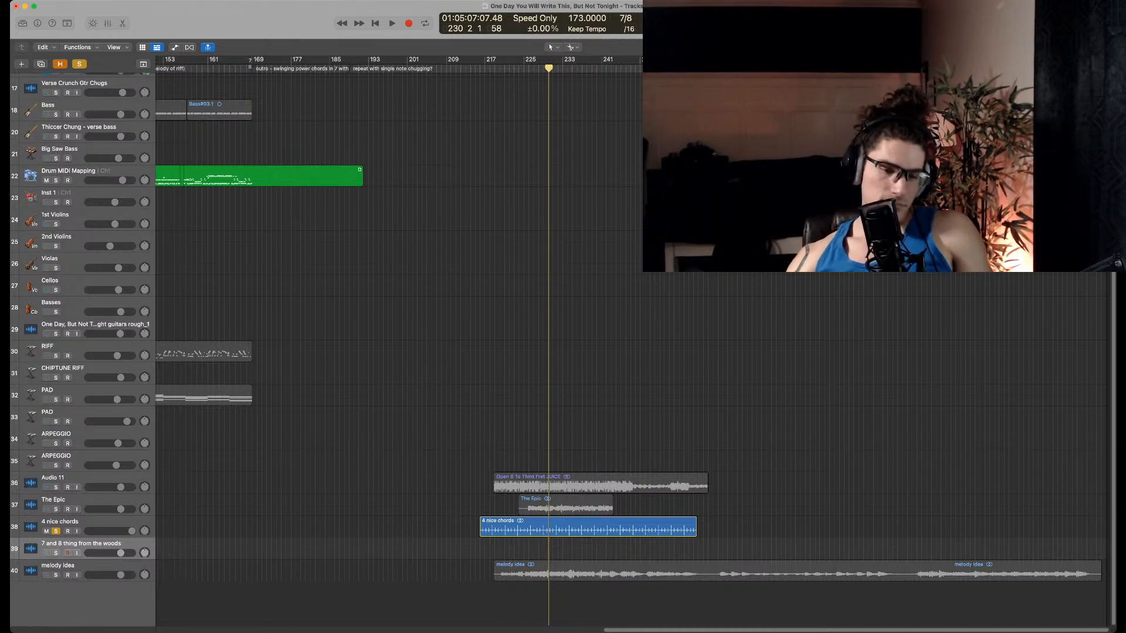
key(space)
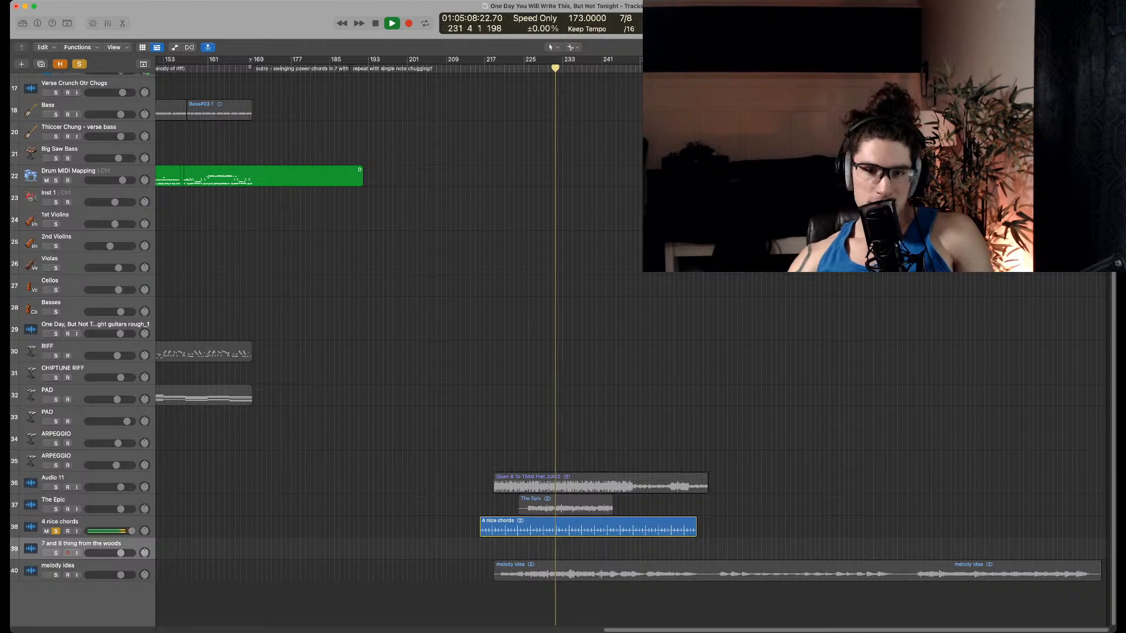
key(super+Left)
key(super+Left)
key(super+Left)
scroll(586, 352, up, 5)
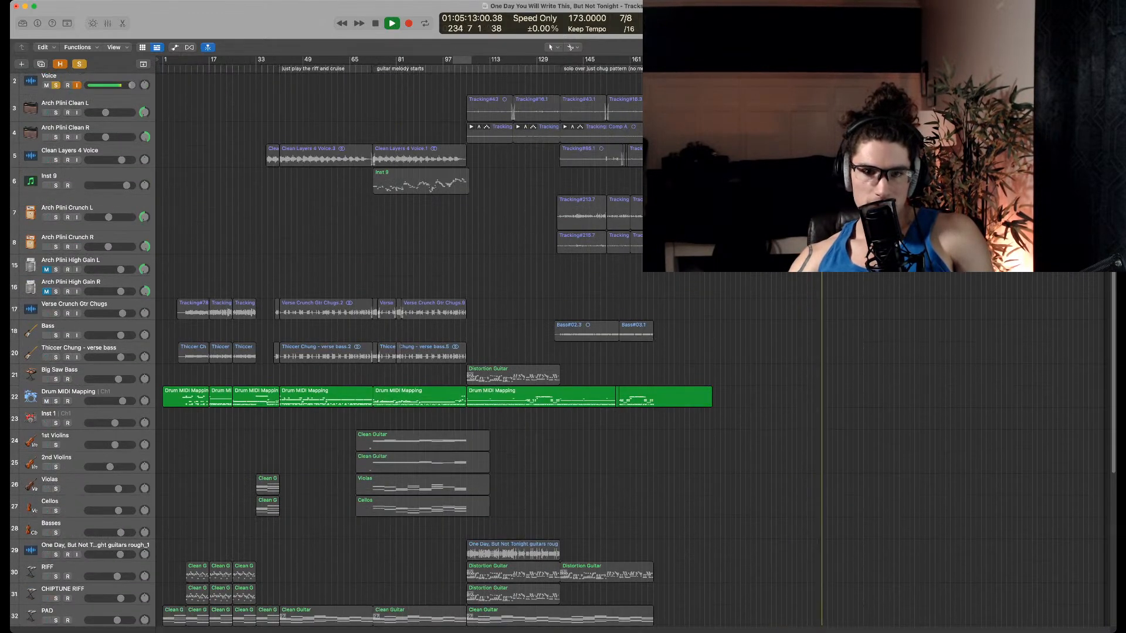
Turn off the solo and play the full arrangement from around bar 105
key(s)
key(space)
click(376, 68)
key(space)
scroll(563, 345, up, 1)
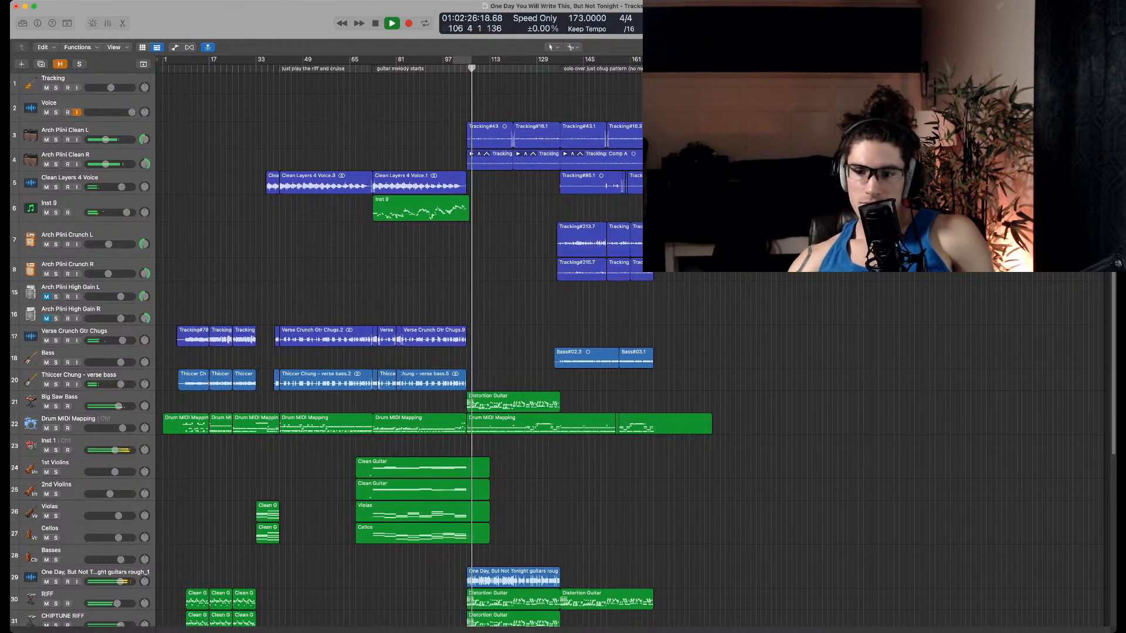
Stagger the Open B To Third Fret JUICE, The Epic, 4 nice chords and melody idea regions one after another past the ending
scroll(405, 351, down, 8)
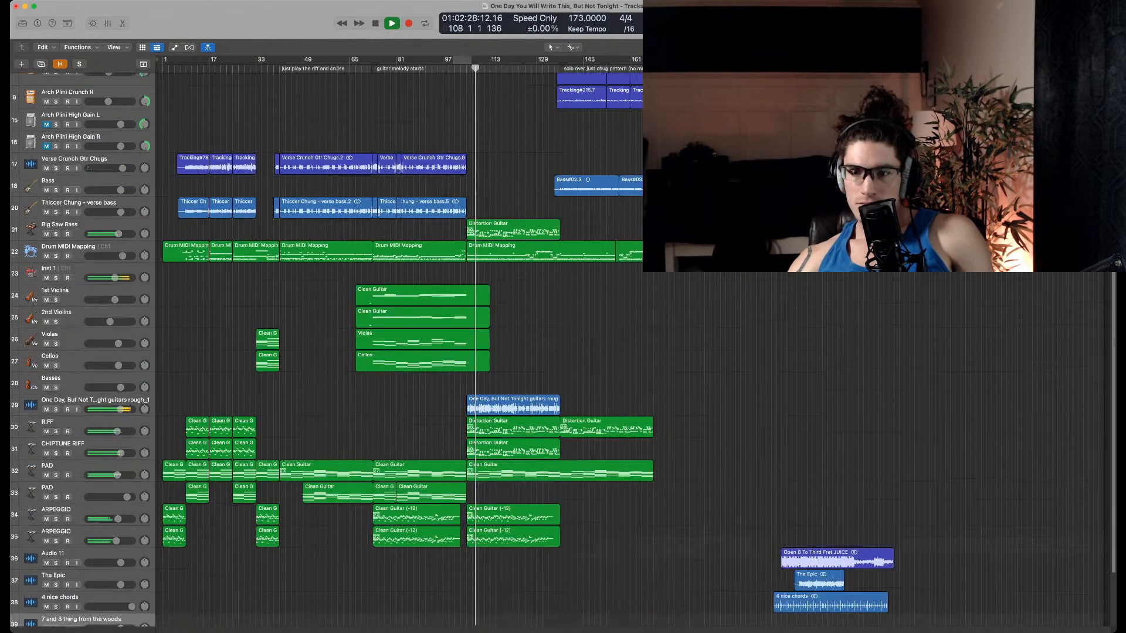
scroll(405, 352, up, 4)
scroll(404, 352, up, 5)
scroll(405, 352, down, 10)
drag(821, 483, 1035, 526)
click(997, 571)
drag(821, 571, 1089, 571)
key(super+Left)
key(super+Left)
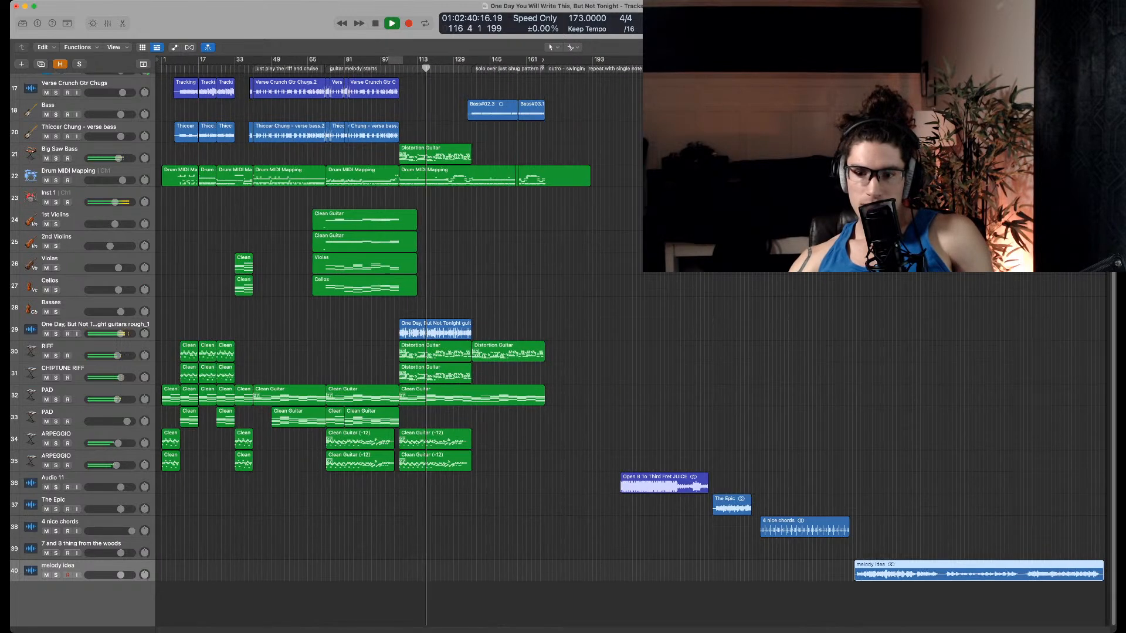
Play the opening of the Open B To Third Fret JUICE region and bring it into closer view
scroll(633, 351, up, 3)
click(618, 69)
key(super+Right)
key(super+Right)
key(super+Right)
key(super+Right)
key(super+Right)
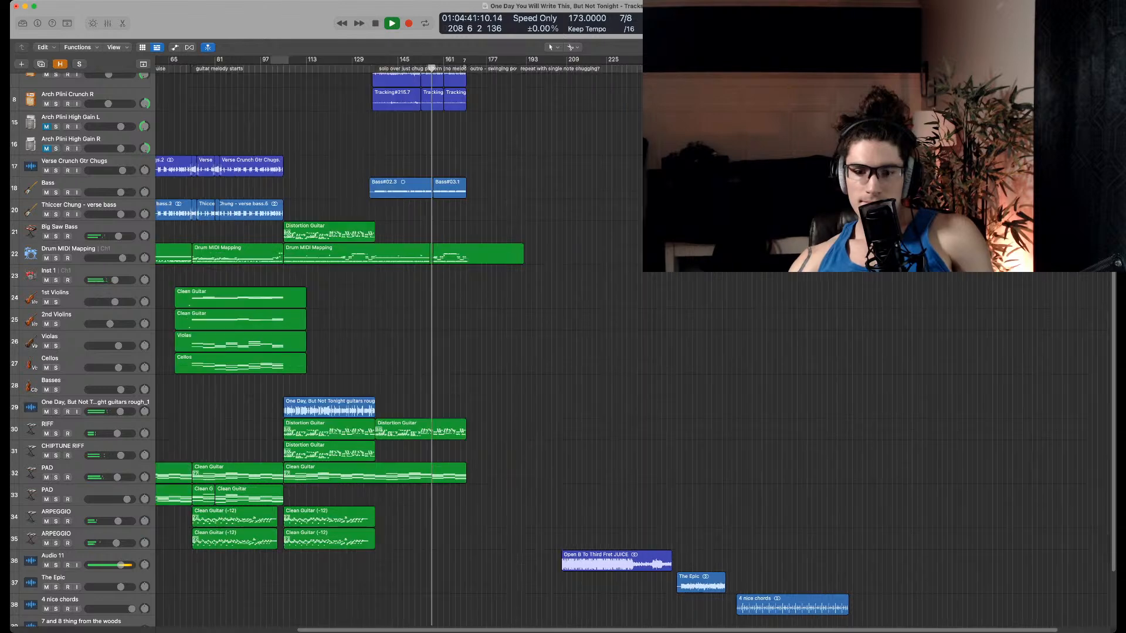
scroll(618, 351, left, 5)
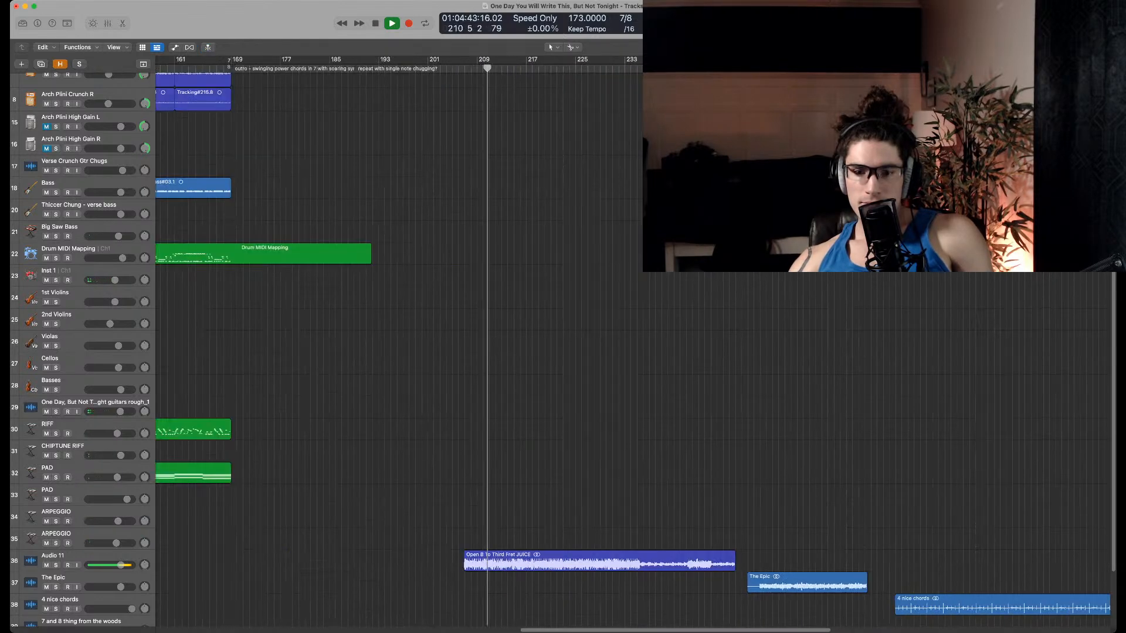
Trim the start of the Open B To Third Fret JUICE region to about bar 211 and resume playback
key(space)
drag(465, 566, 496, 567)
key(space)
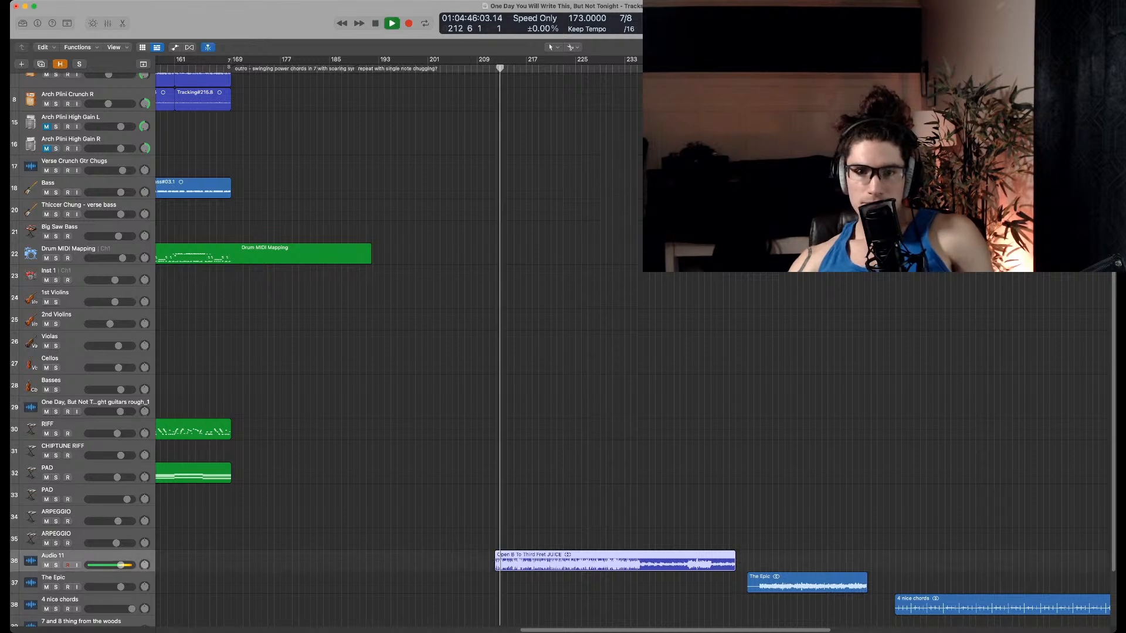
Return to the main song and play the full arrangement from about bar 135 to bar 138
key(super+Left)
key(super+Left)
key(super+Left)
key(super+Left)
key(super+Left)
scroll(498, 352, up, 3)
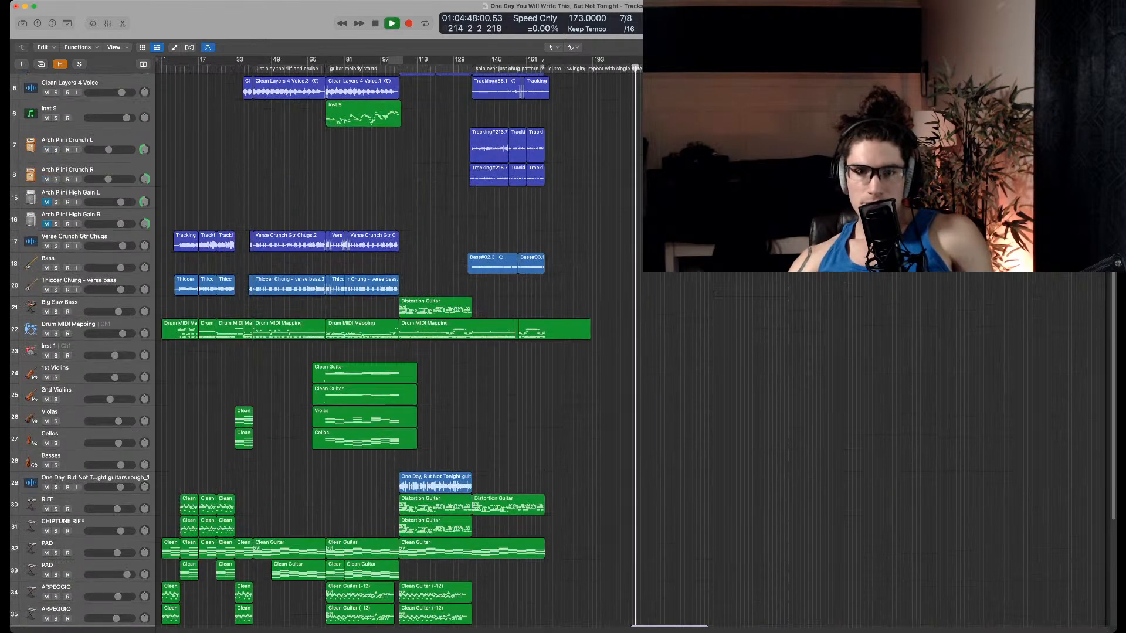
scroll(399, 352, up, 3)
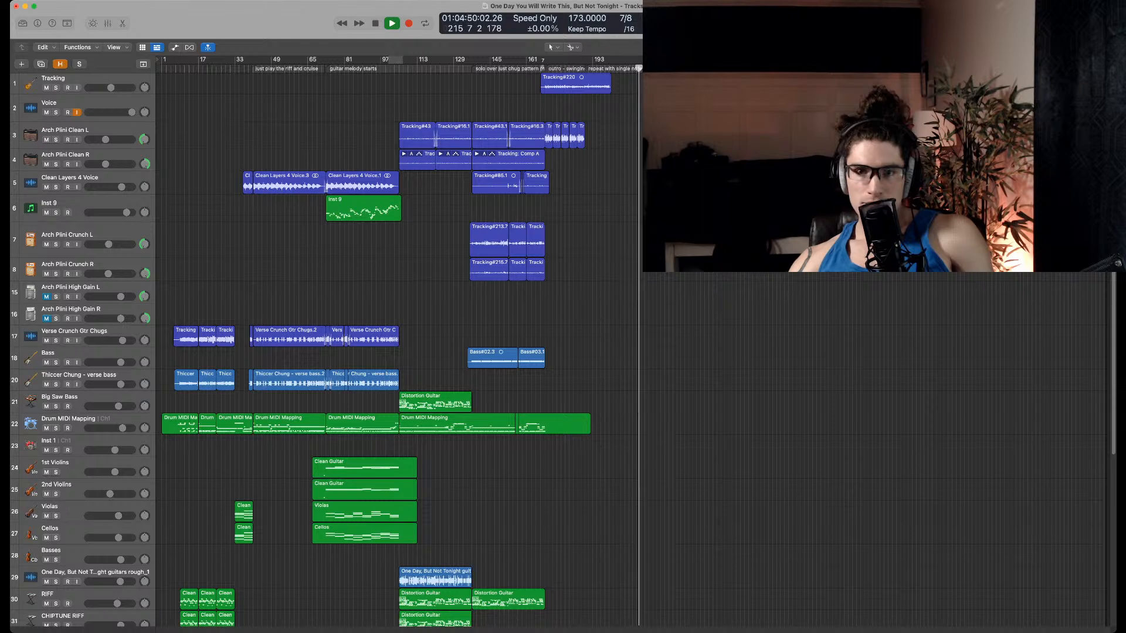
click(469, 68)
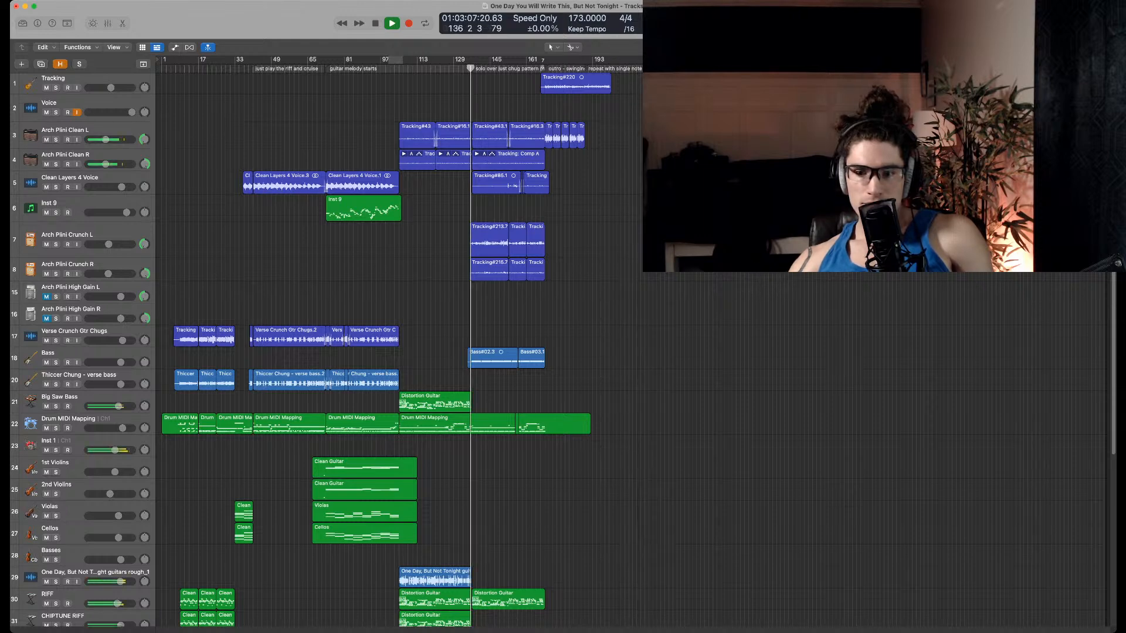
scroll(385, 346, down, 6)
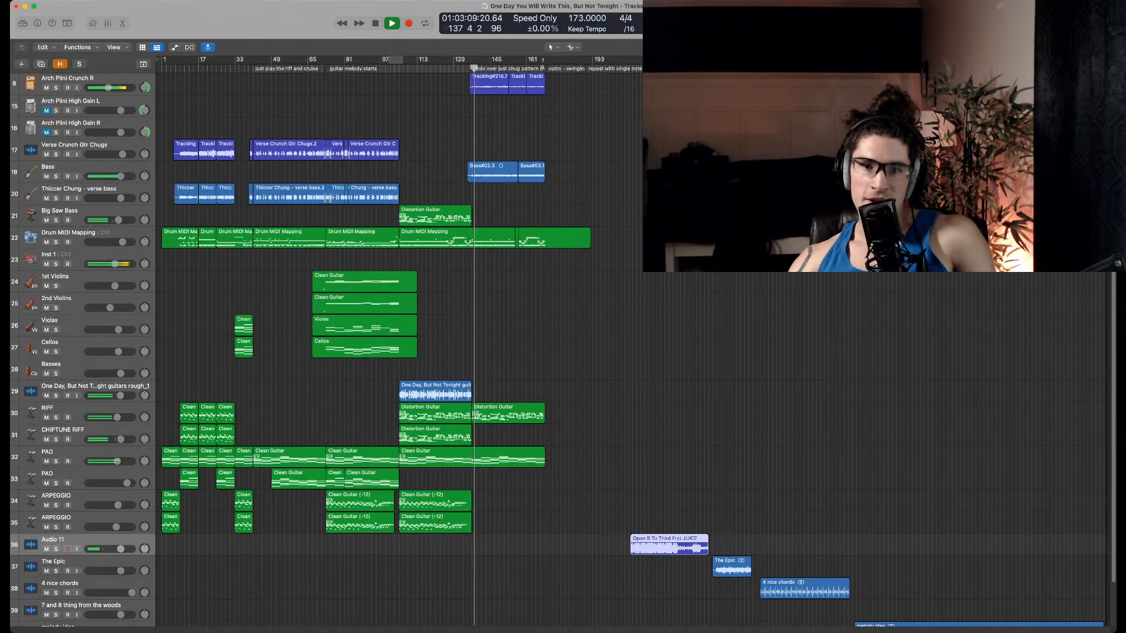
key(space)
Examine the guitar regions over the solo section and the idea regions staggered after the ending
scroll(385, 346, up, 6)
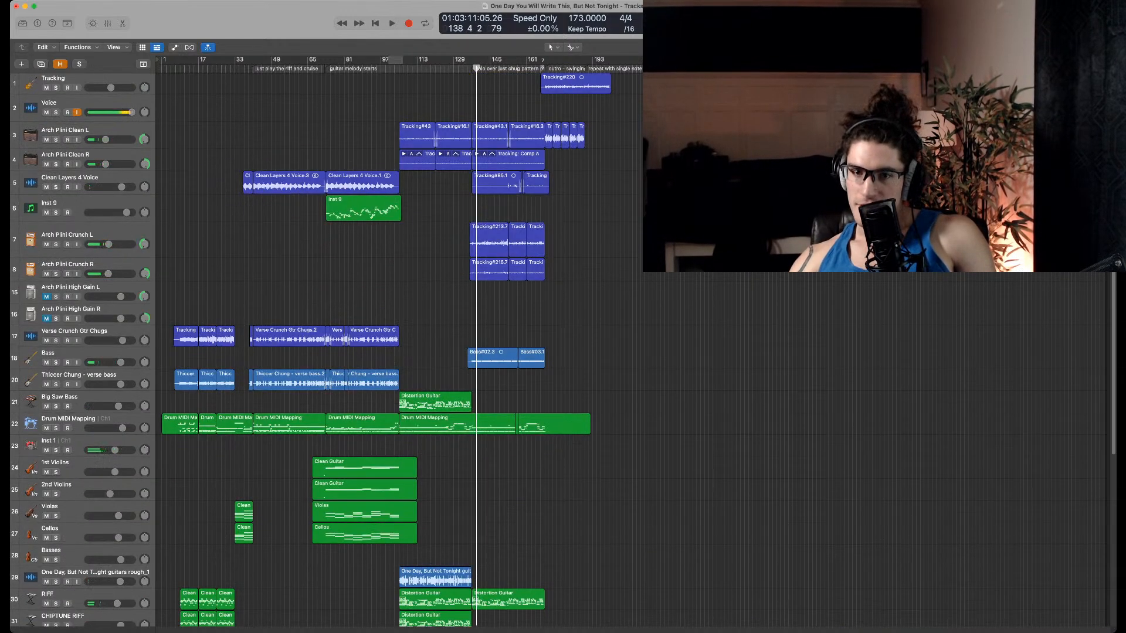
drag(498, 96, 536, 276)
click(604, 136)
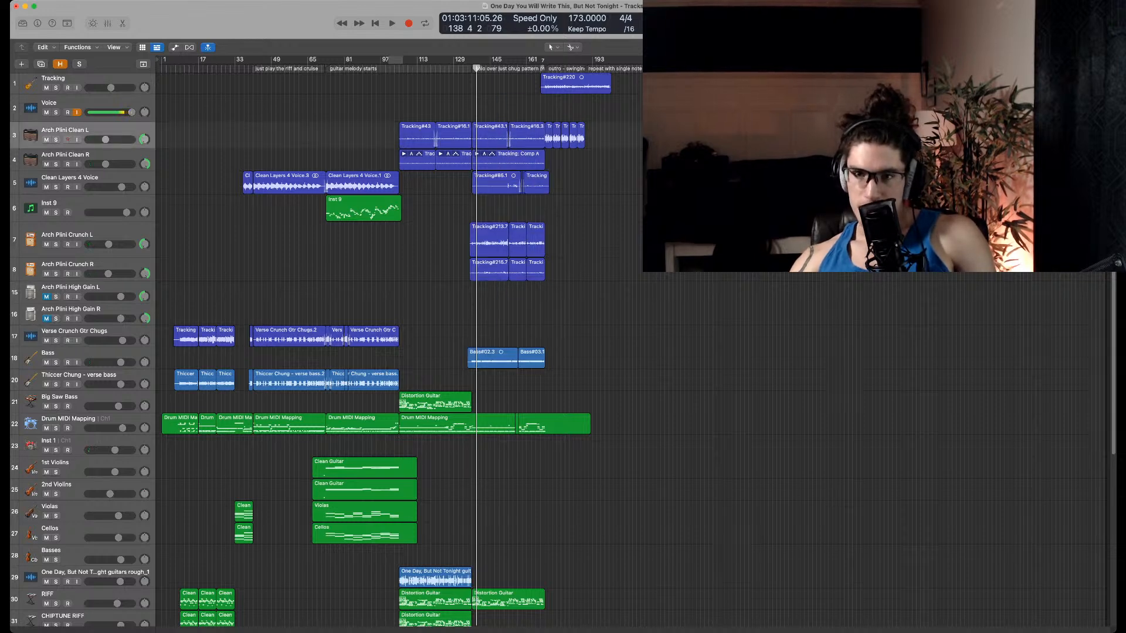
scroll(385, 346, down, 8)
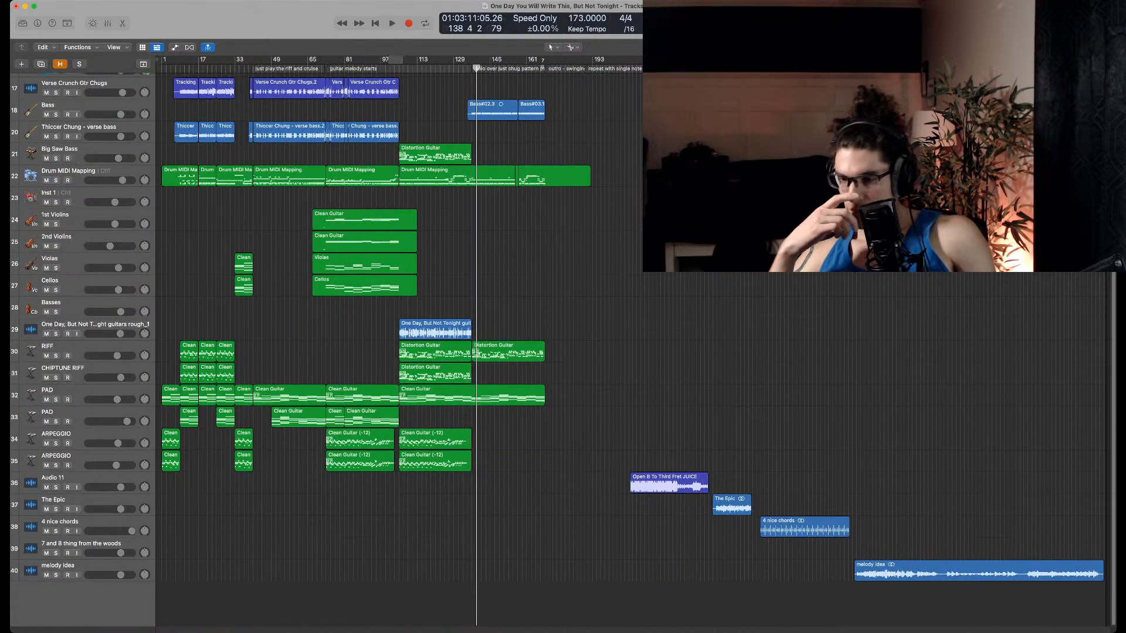
Play The Epic idea region from about bar 257 and stop playback around bar 263
key(space)
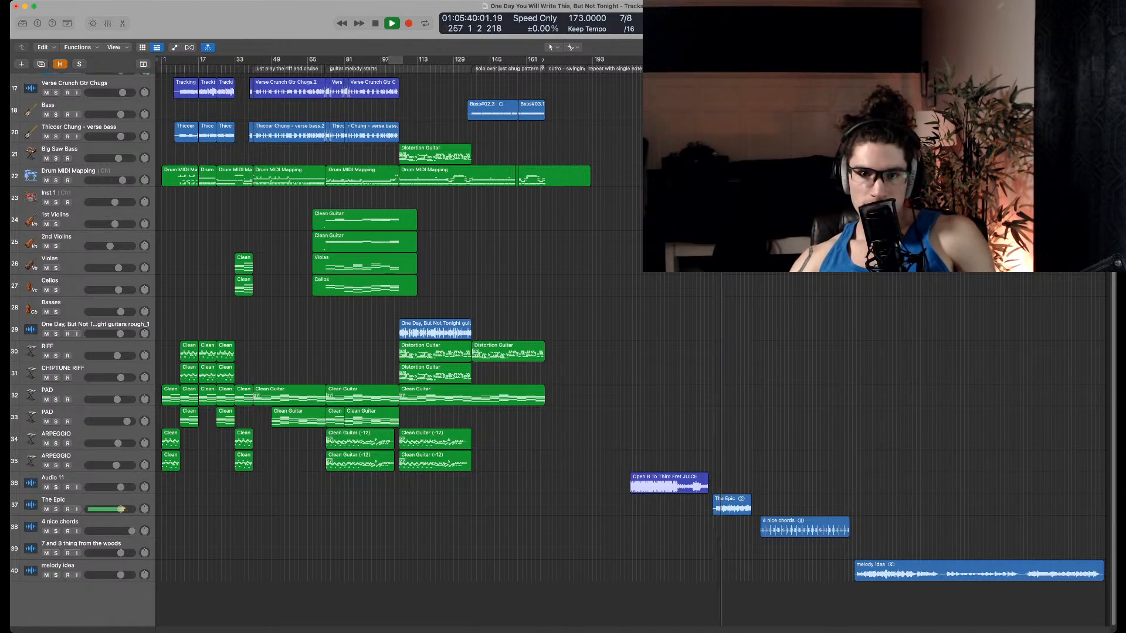
scroll(385, 346, up, 4)
scroll(385, 346, up, 5)
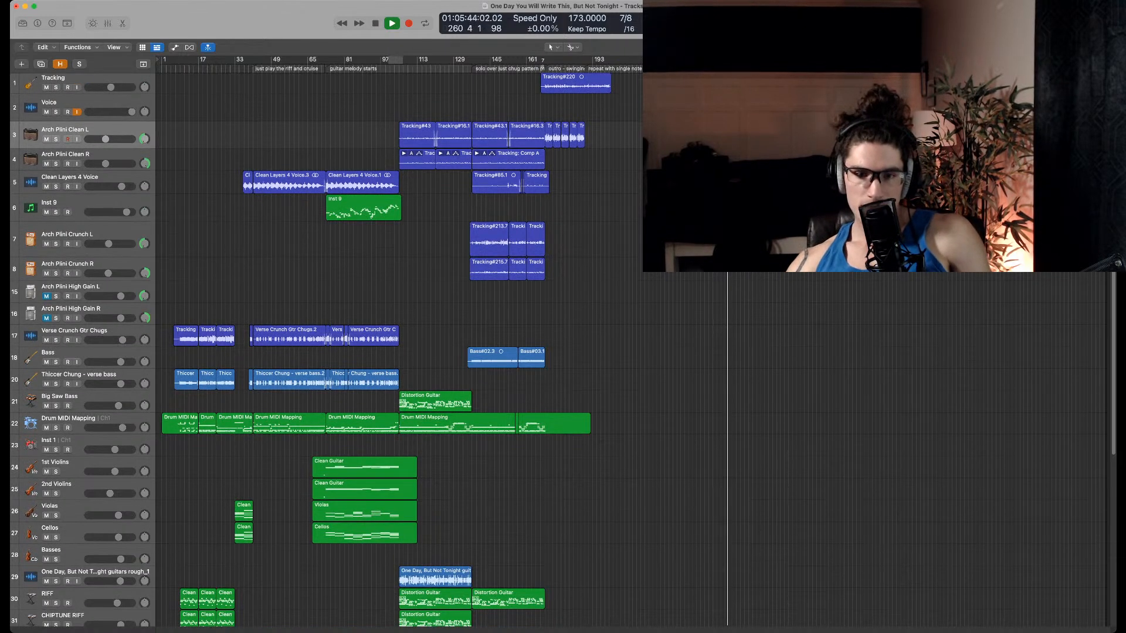
key(super+Right)
key(super+Right)
key(super+Right)
key(super+Right)
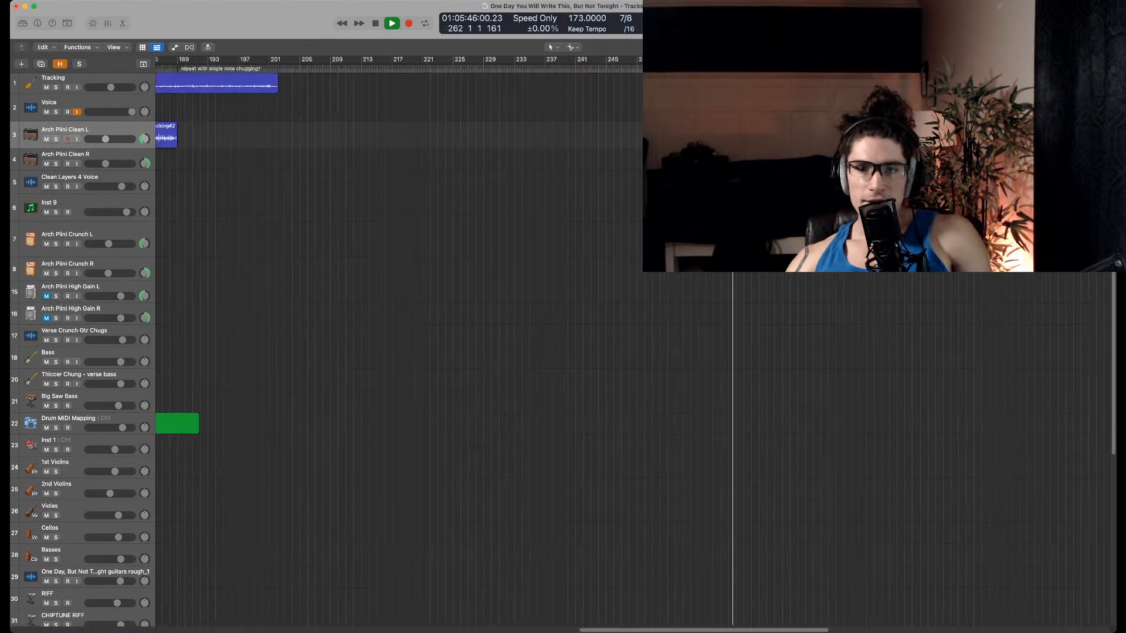
scroll(630, 346, left, 12)
scroll(399, 346, left, 4)
key(space)
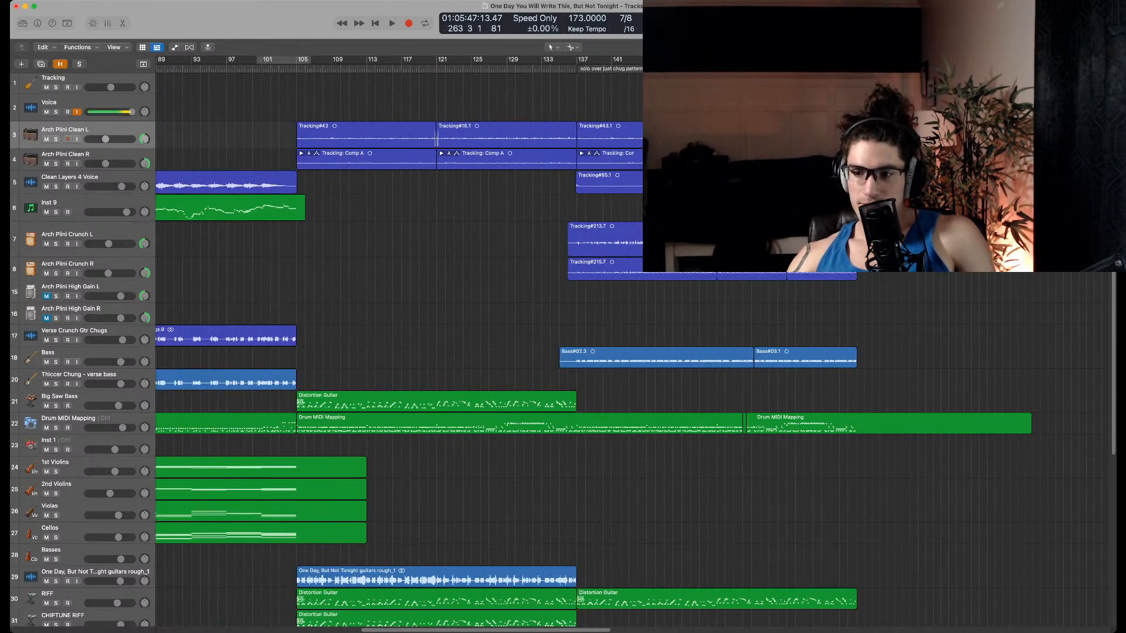
key(super+Tab)
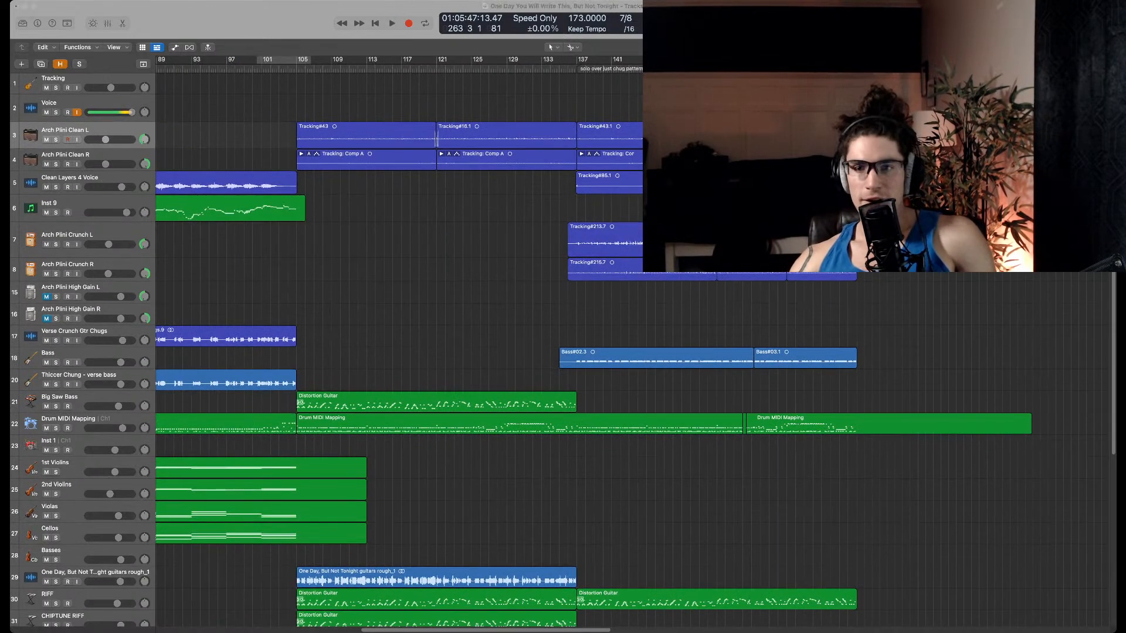
key(super+Tab)
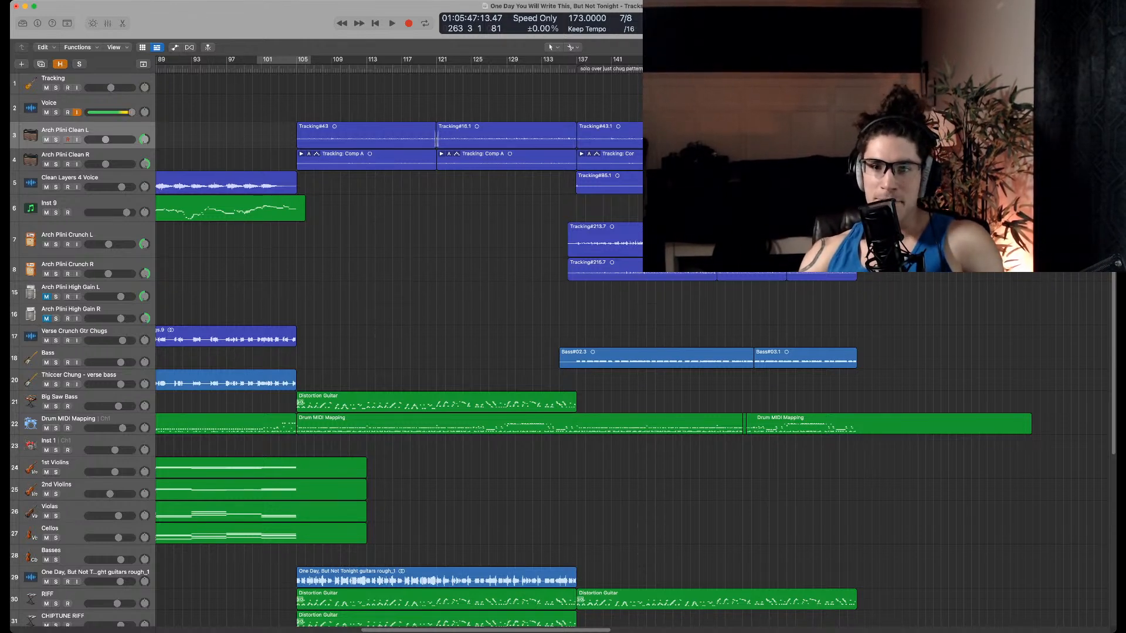
Play the transition into the bar 137 section and stop the playhead right at the boundary
scroll(387, 352, down, 5)
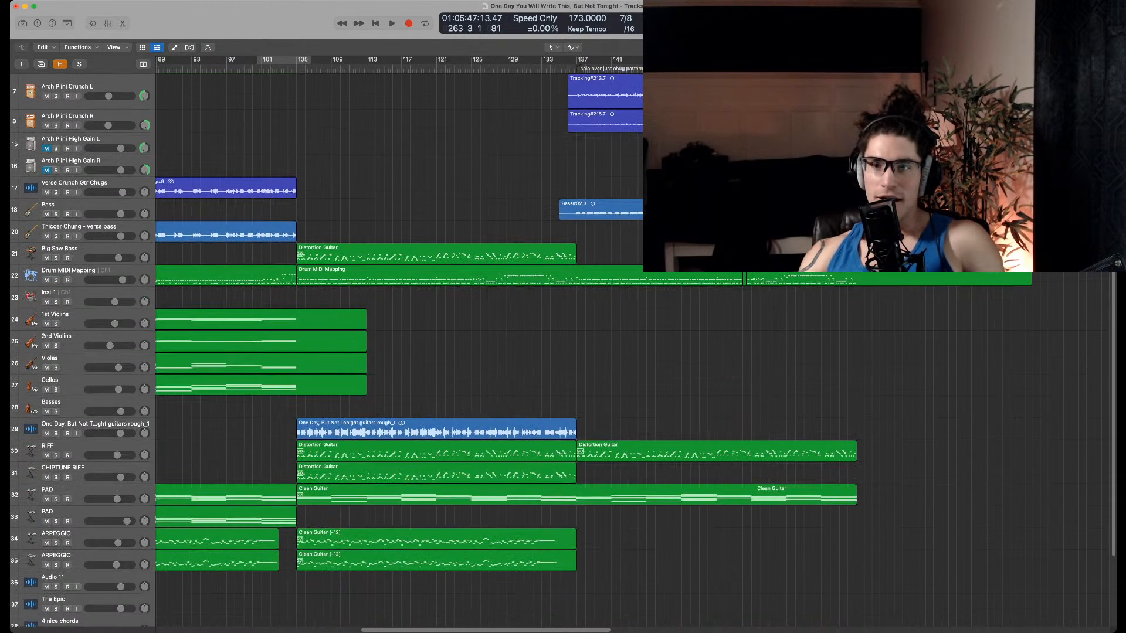
key(super+Right)
key(super+Right)
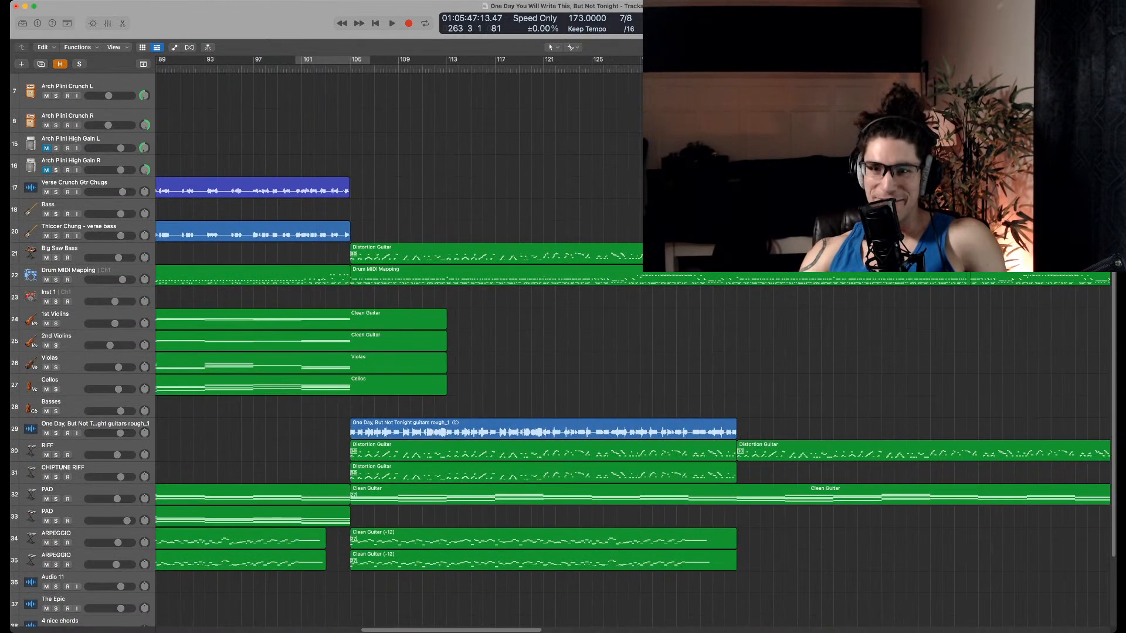
click(67, 116)
click(737, 68)
key(super+Right)
key(super+Right)
key(super+Right)
key(super+Right)
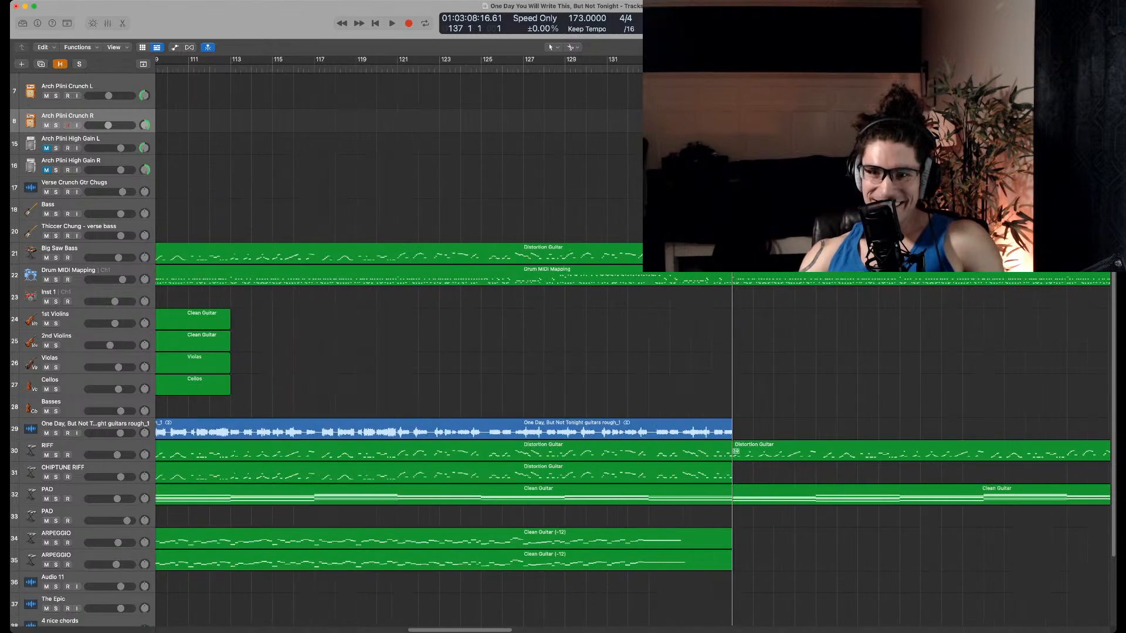
click(701, 68)
key(space)
key(super+Right)
key(super+Right)
key(space)
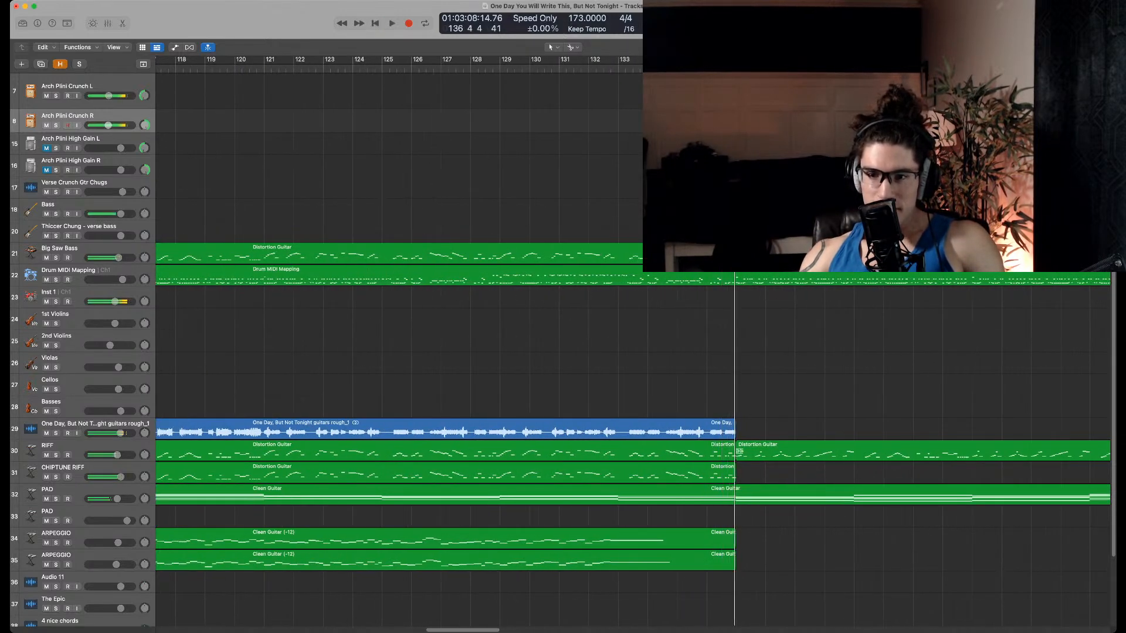
Split the Drum MIDI Mapping region and the first PAD track's Clean Guitar region at about bar 137
click(76, 275)
scroll(587, 376, down, 3)
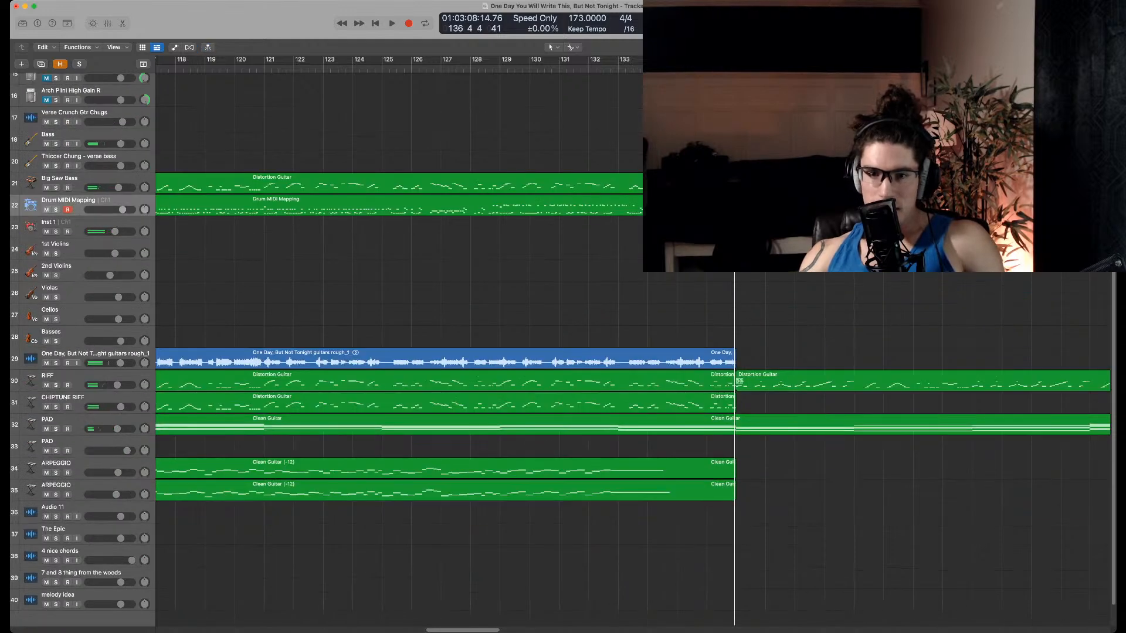
click(850, 425)
scroll(851, 424, down, 1)
key(super+Left)
key(super+Left)
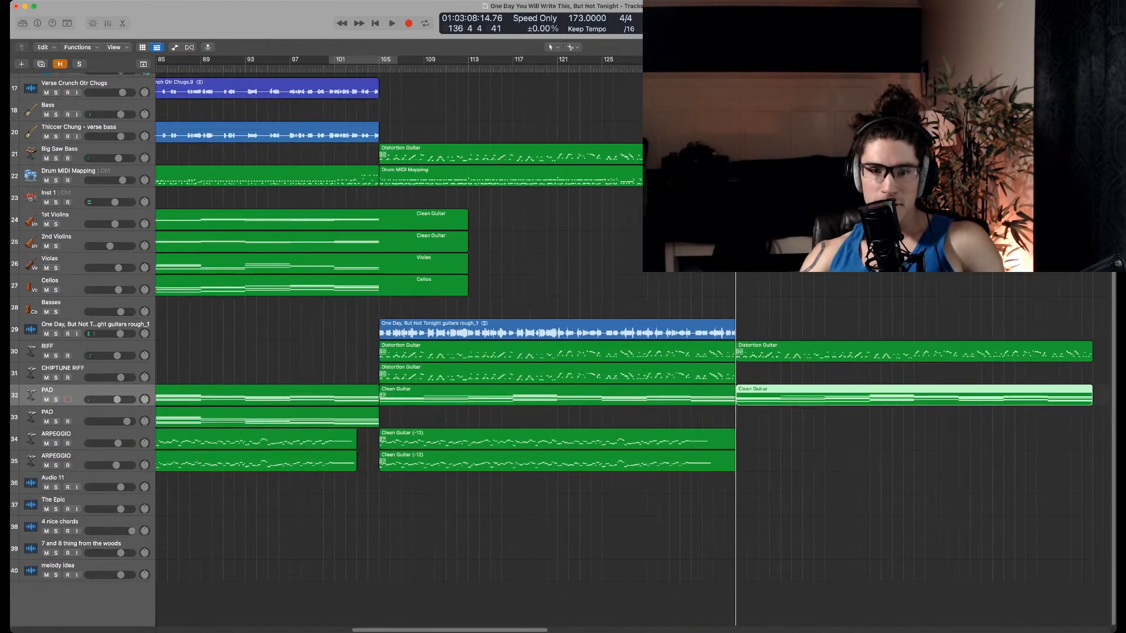
Separate the Arch Plini Clean guitar regions at the bar 137 boundary
scroll(850, 424, right, 6)
scroll(586, 352, up, 10)
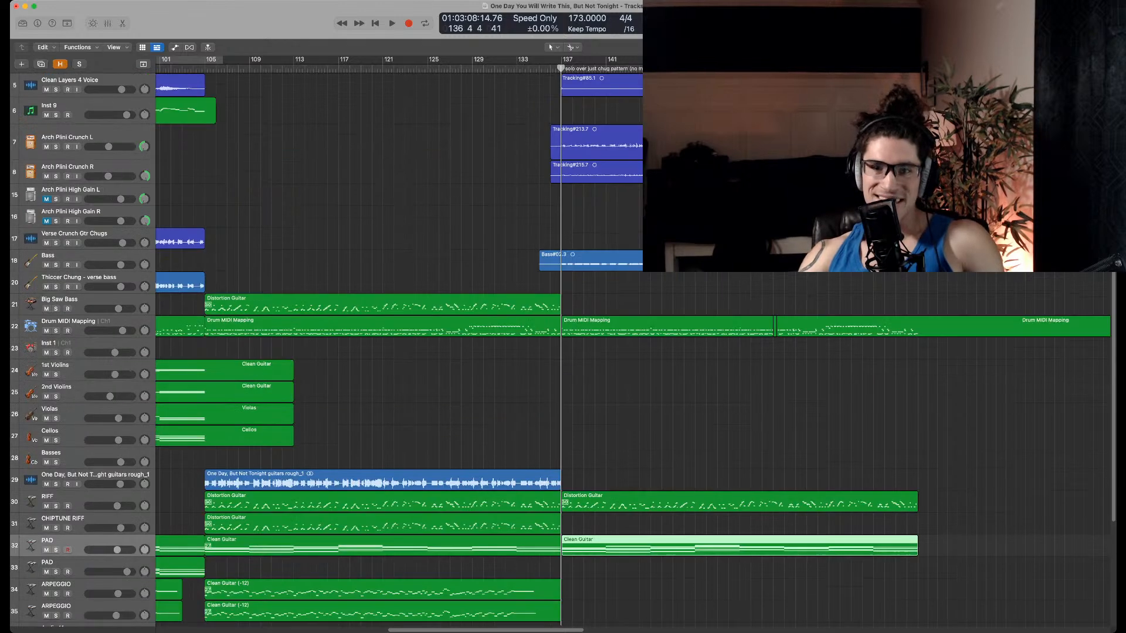
scroll(612, 341, right, 2)
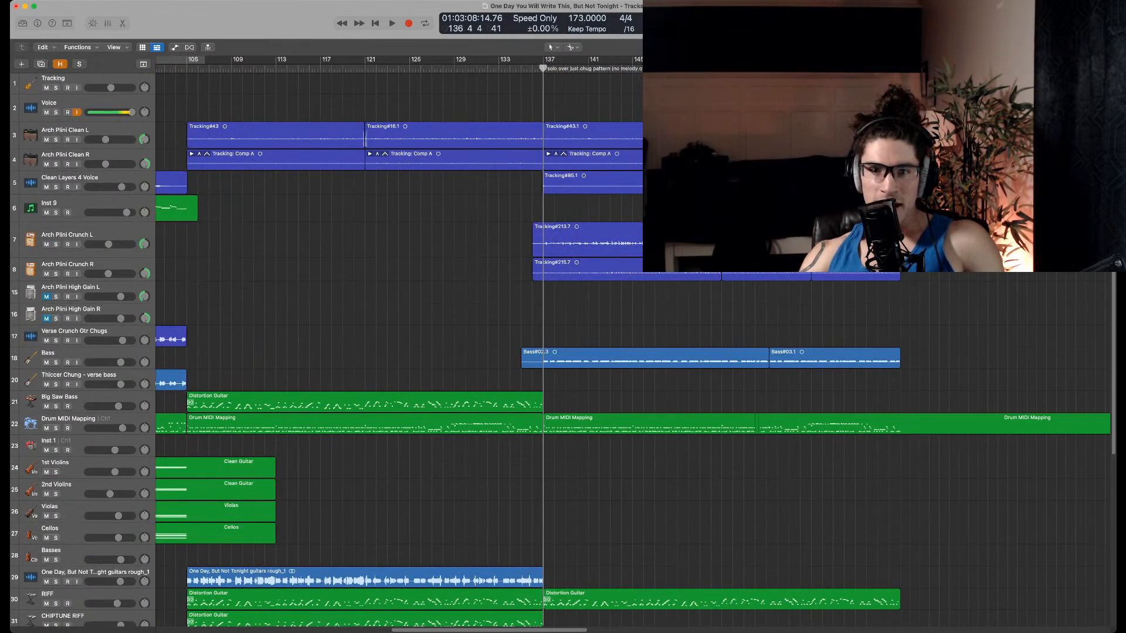
key(super+Right)
key(super+Right)
key(super+Right)
click(610, 135)
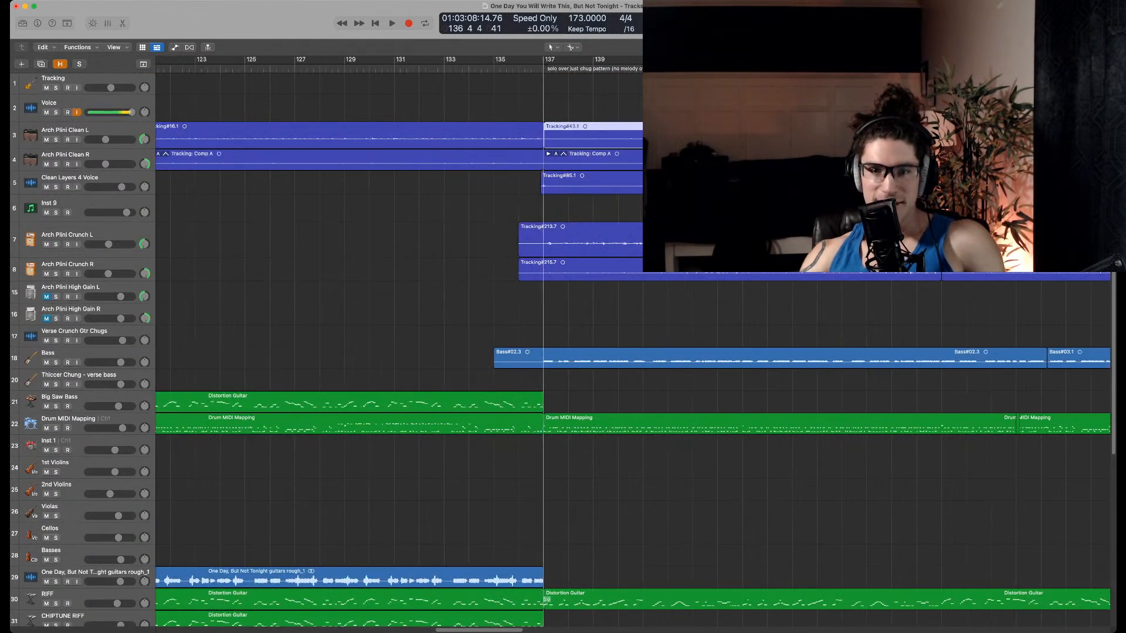
click(530, 160)
click(516, 202)
scroll(516, 203, right, 4)
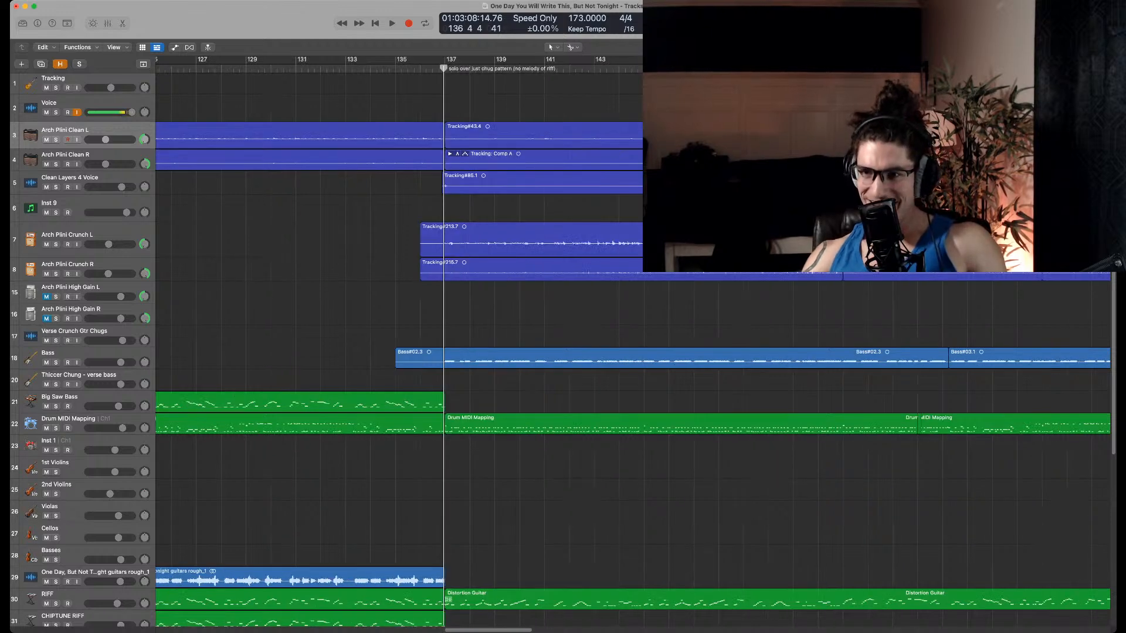
scroll(634, 345, right, 5)
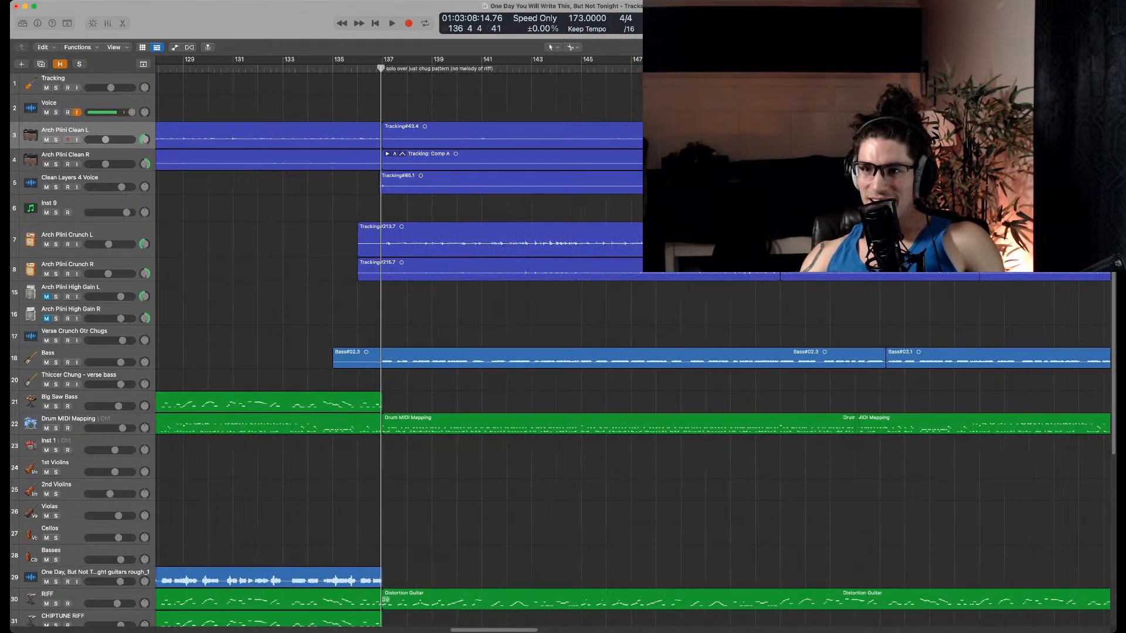
Move all song regions from bar 137 onward to bar 248, leaving the parked idea regions in place
key(super+Left)
key(super+Left)
key(super+Left)
key(super+Left)
key(super+Left)
scroll(633, 345, right, 10)
key(super+Left)
key(space)
key(space)
drag(674, 80, 492, 578)
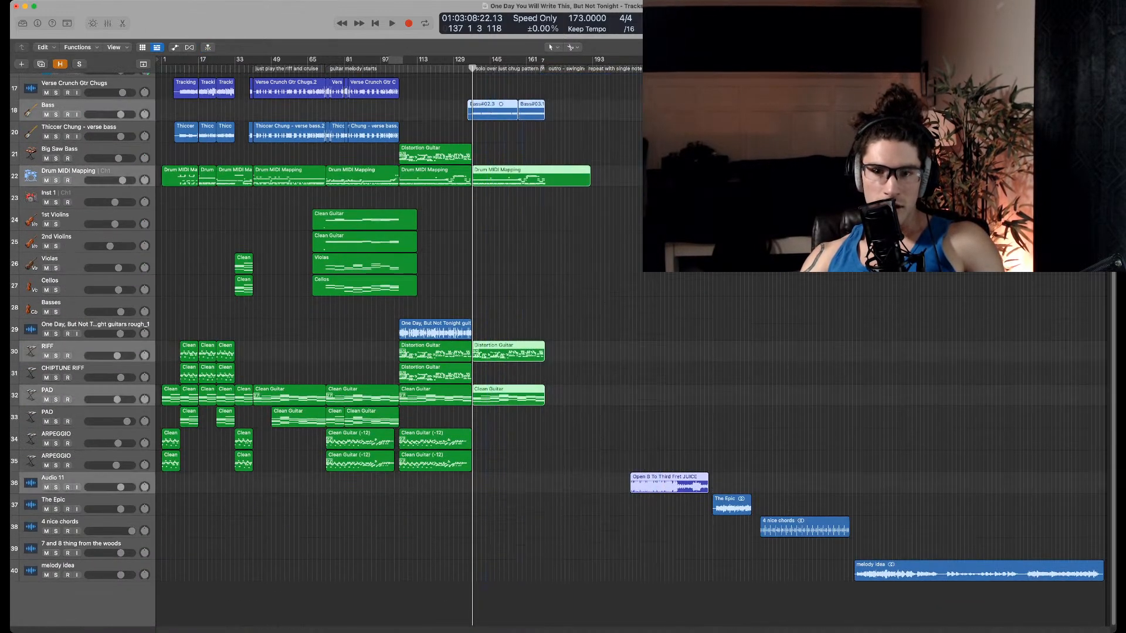
drag(659, 461, 484, 74)
drag(490, 136, 721, 136)
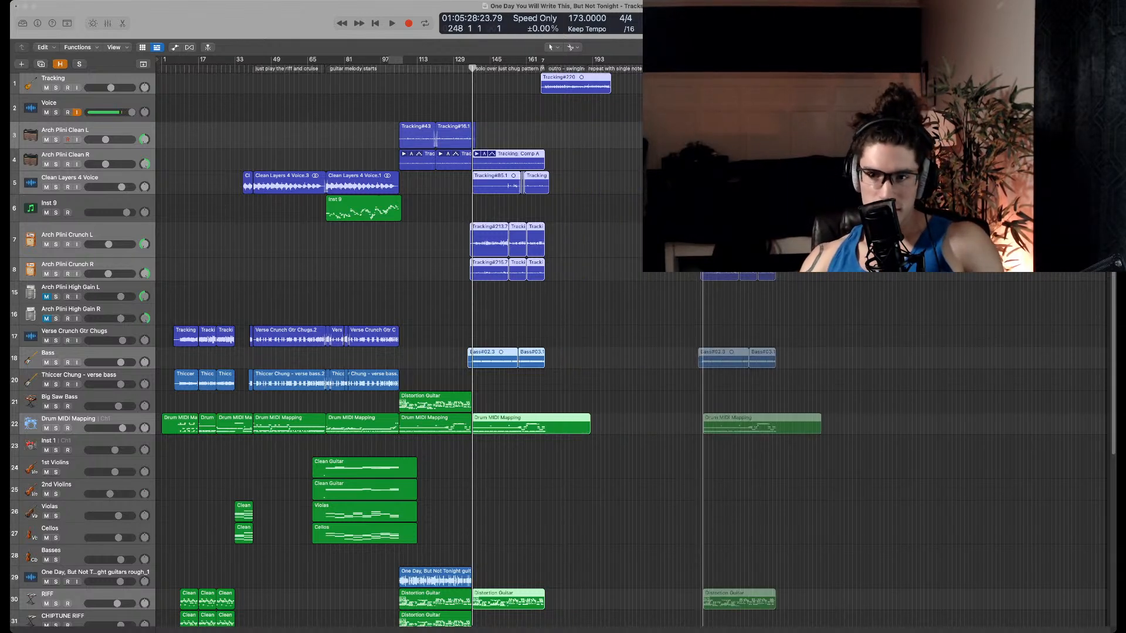
key(Return)
Examine the volume automation on the riff and pad tracks, then hide the automation
key(a)
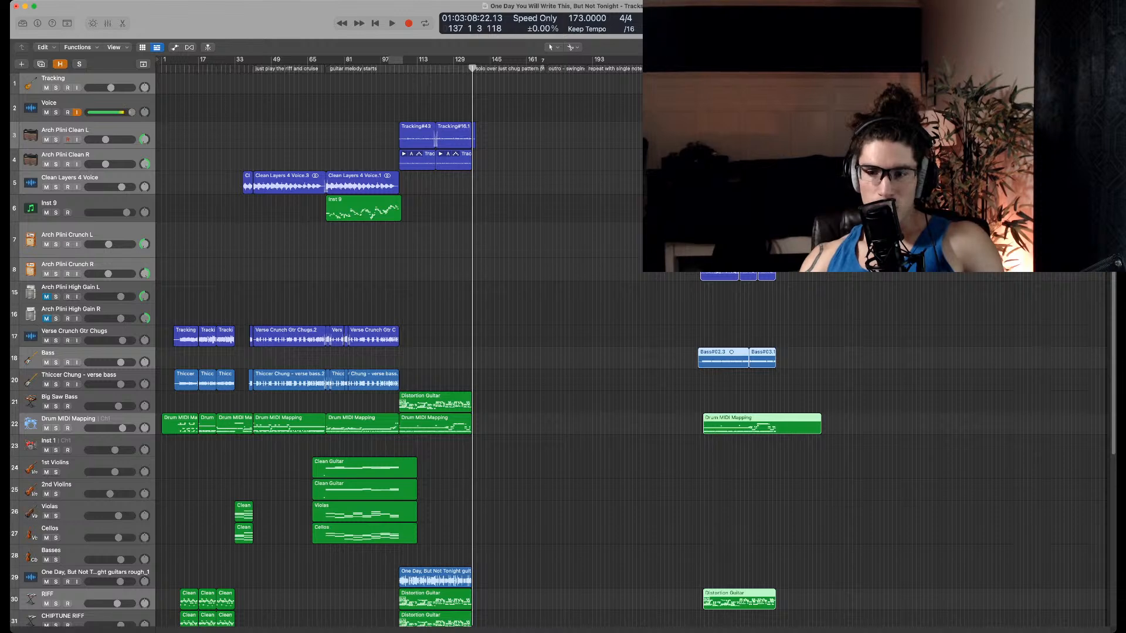
scroll(469, 351, down, 15)
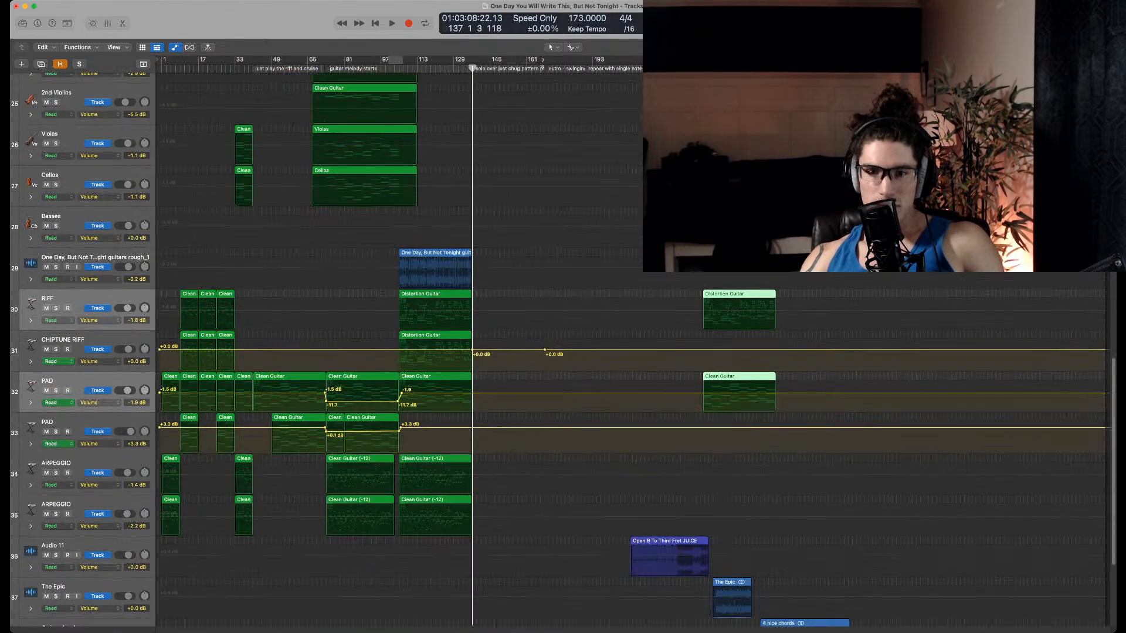
scroll(469, 351, down, 3)
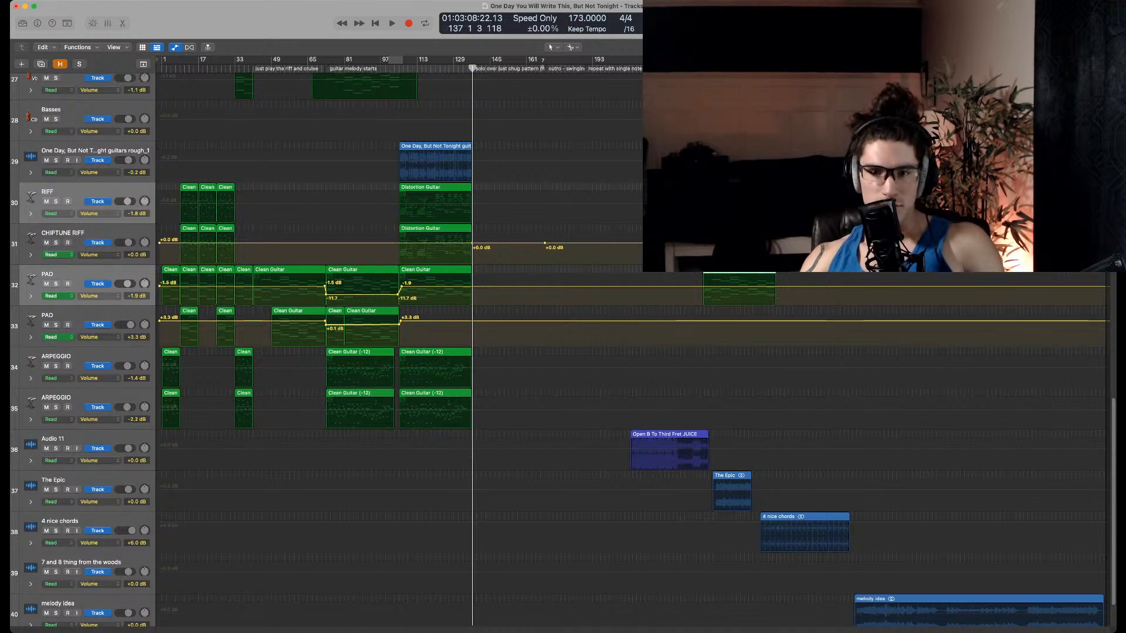
key(alt+shift+d)
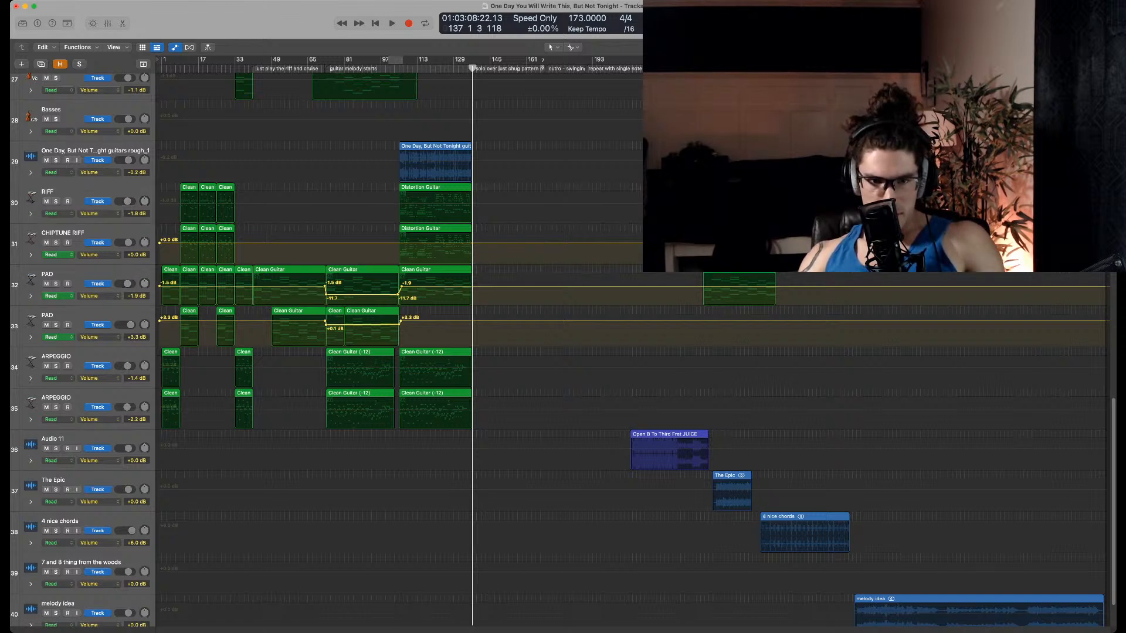
key(super+z)
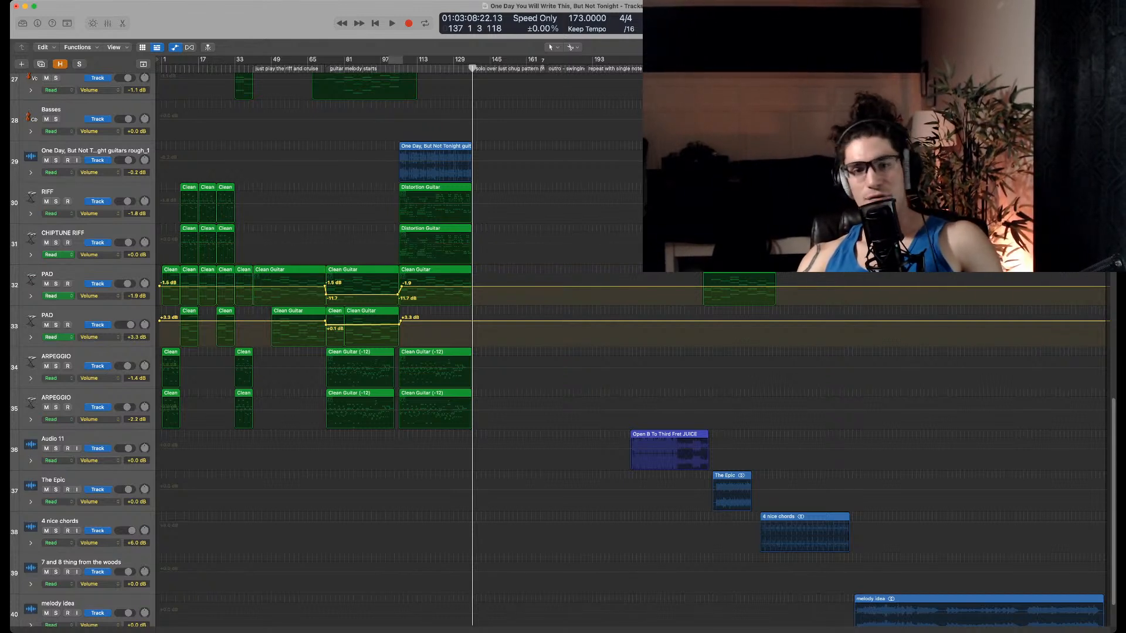
key(a)
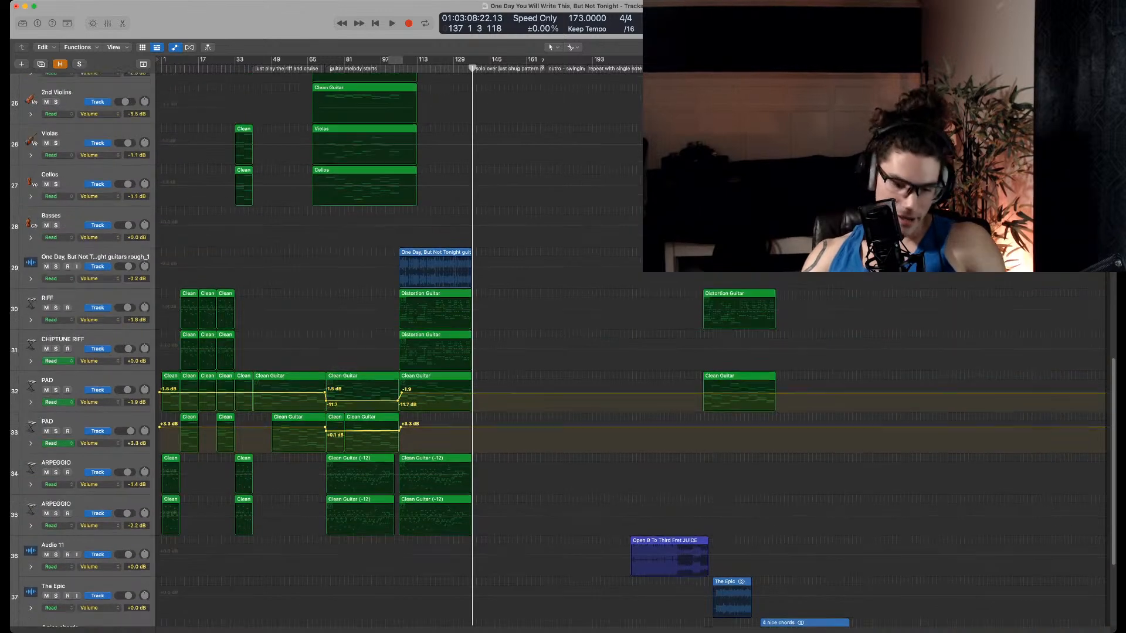
key(super+Up)
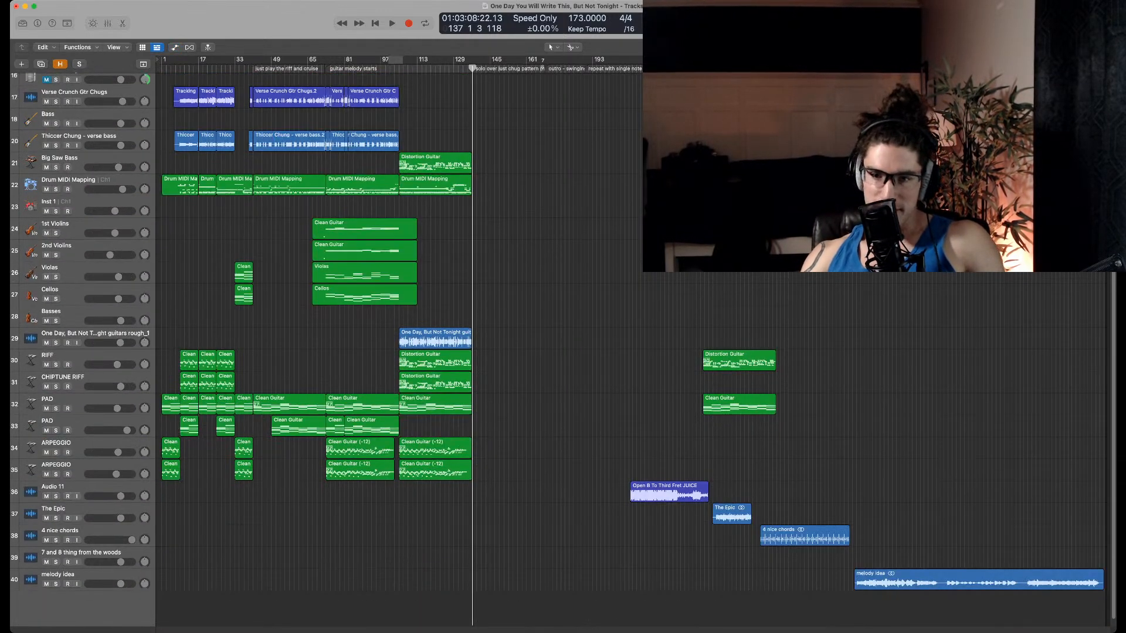
key(super+Tab)
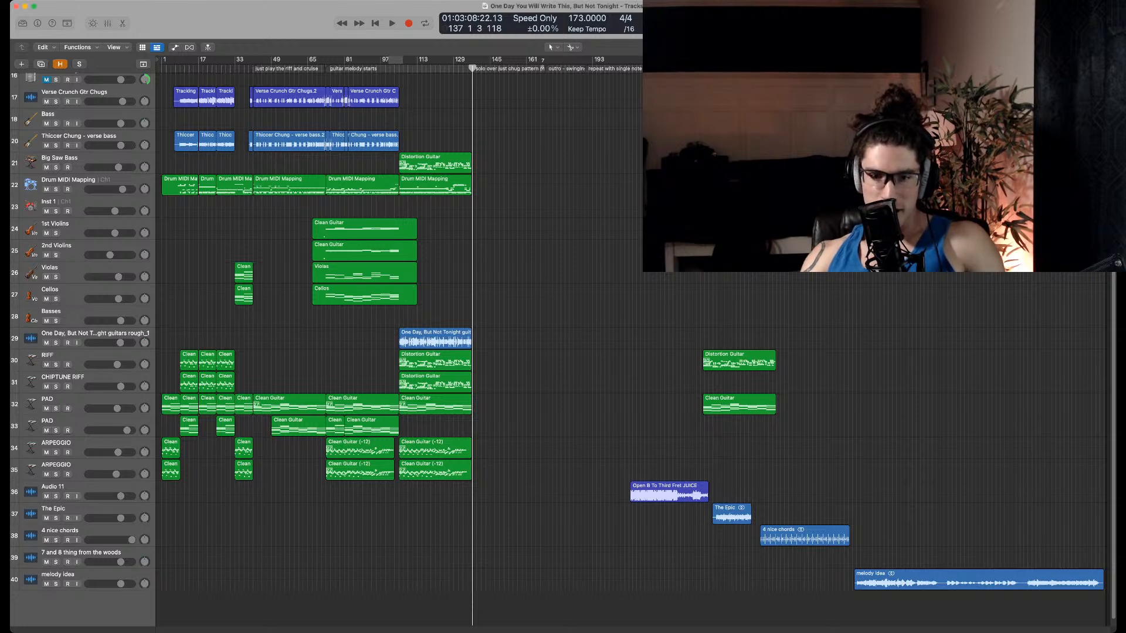
Move the Open B To Third Fret JUICE, The Epic, 4 nice chords and melody idea regions to about bar 137
scroll(633, 329, down, 3)
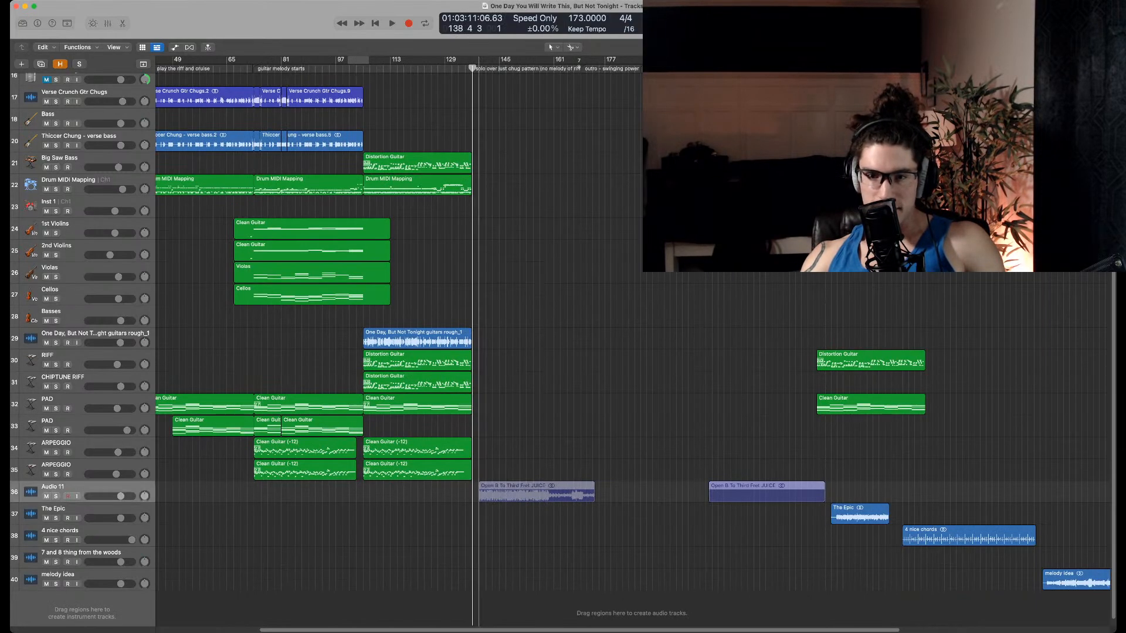
drag(537, 493, 533, 493)
drag(859, 516, 501, 516)
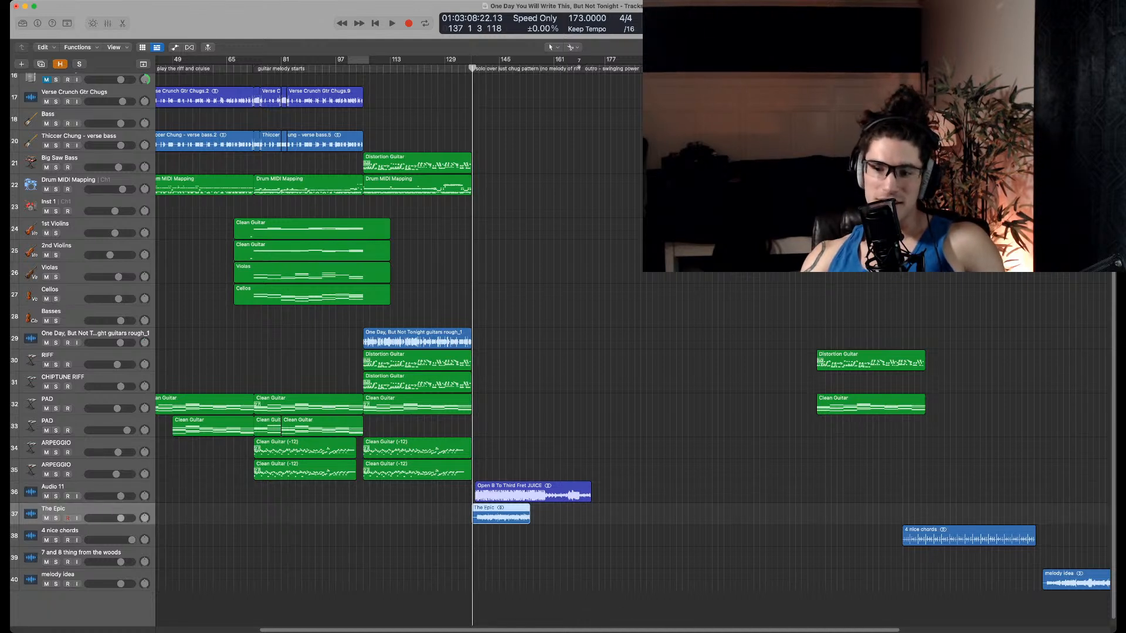
drag(1022, 504, 504, 582)
click(645, 537)
Delete the empty 7 and 8 thing from the woods track
key(super+Left)
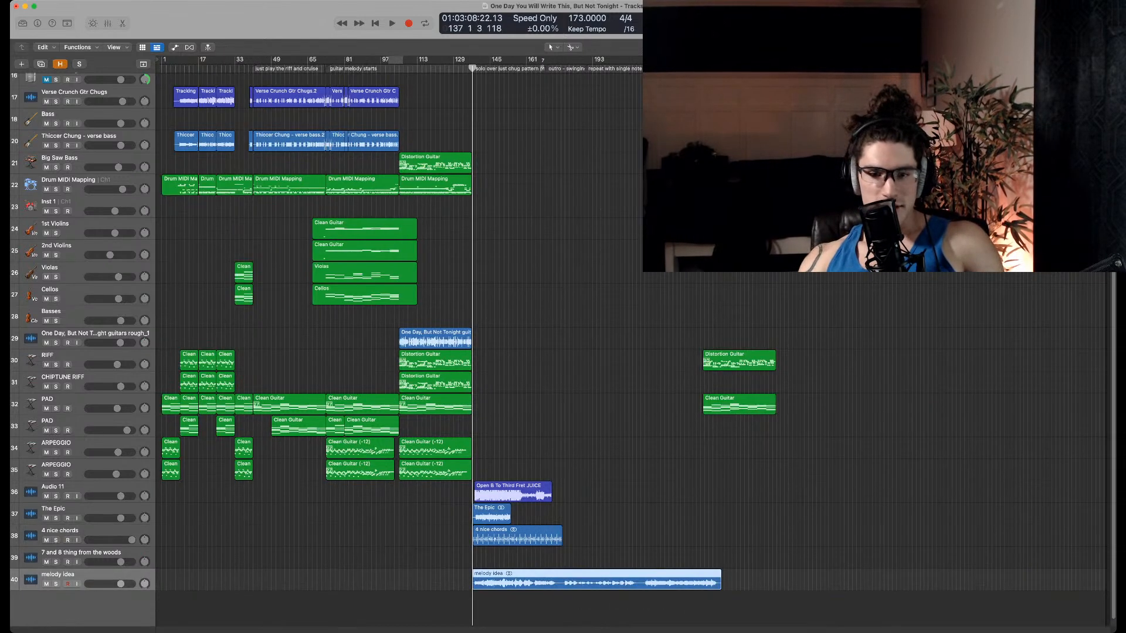
click(504, 558)
key(super+BackSpace)
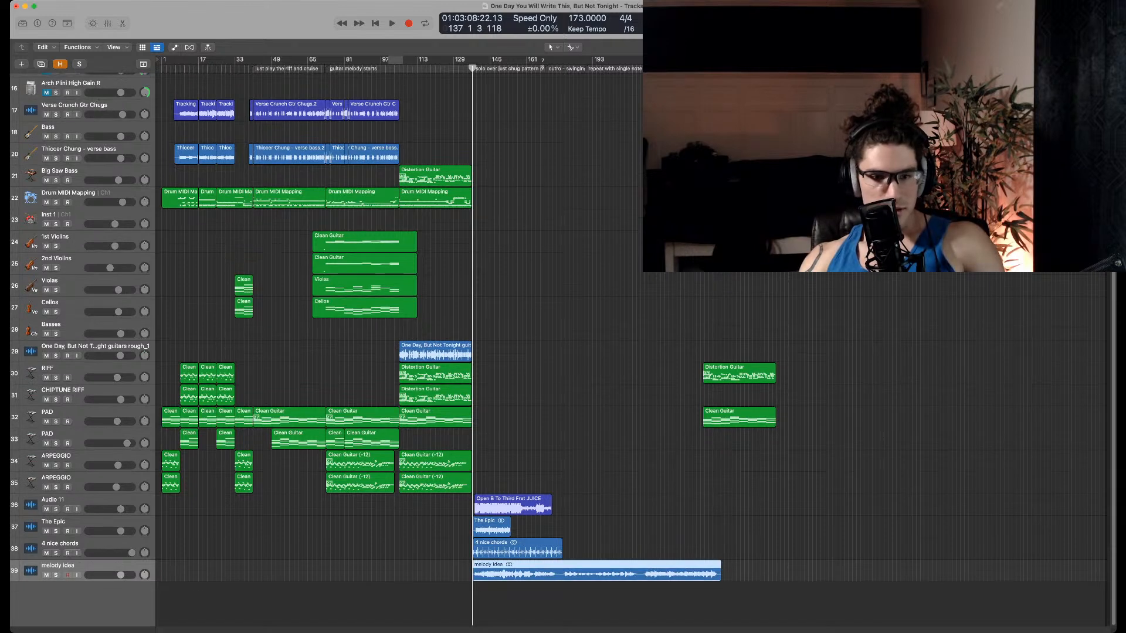
Mute the melody idea, 4 nice chords and The Epic tracks, leaving the Open B To Third Fret JUICE idea unmuted
click(46, 575)
click(47, 553)
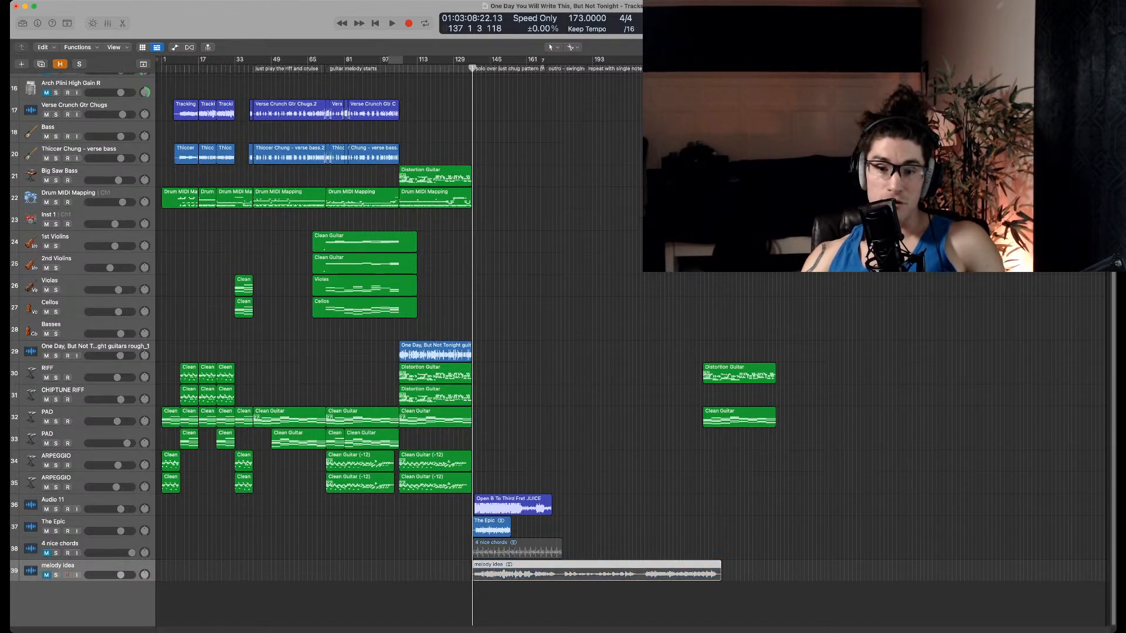
click(46, 531)
key(super+Right)
key(super+Right)
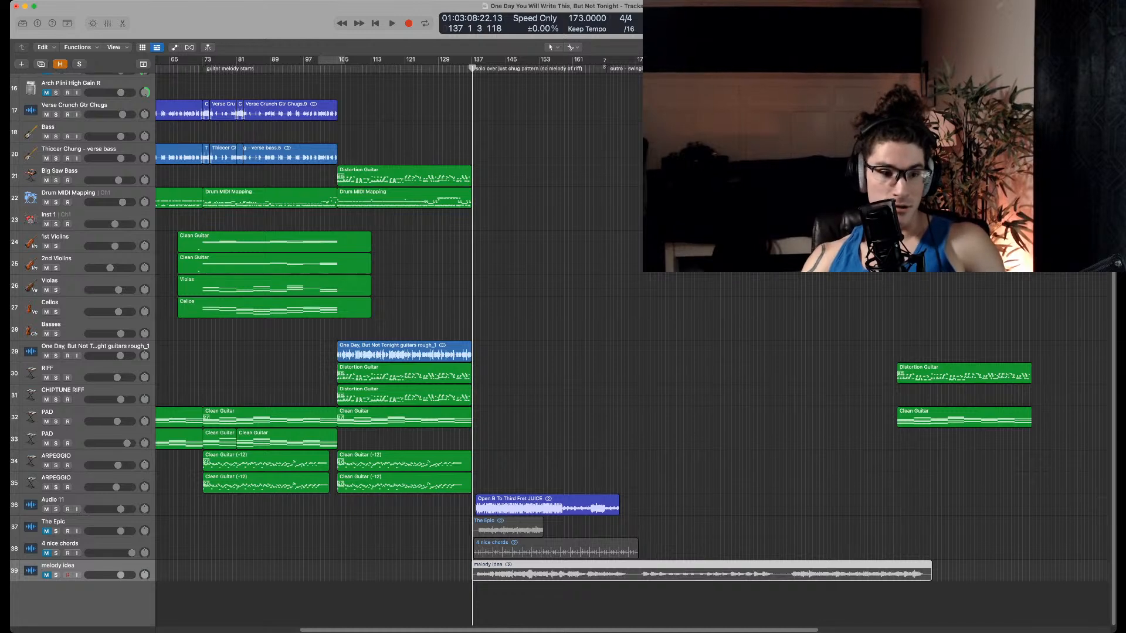
key(super+Right)
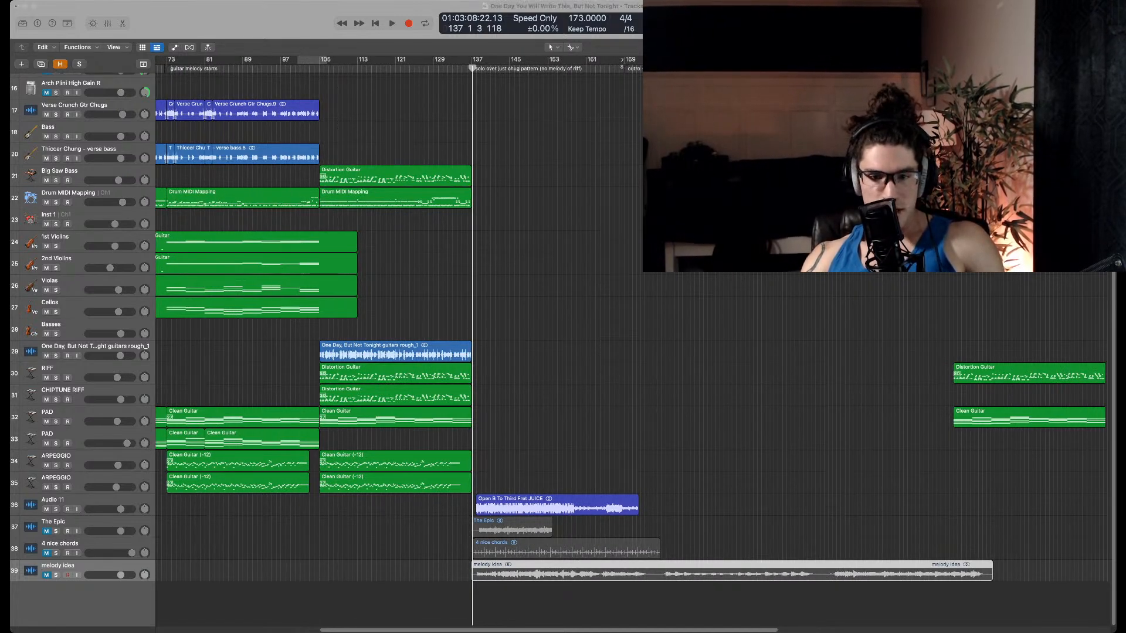
key(super+Tab)
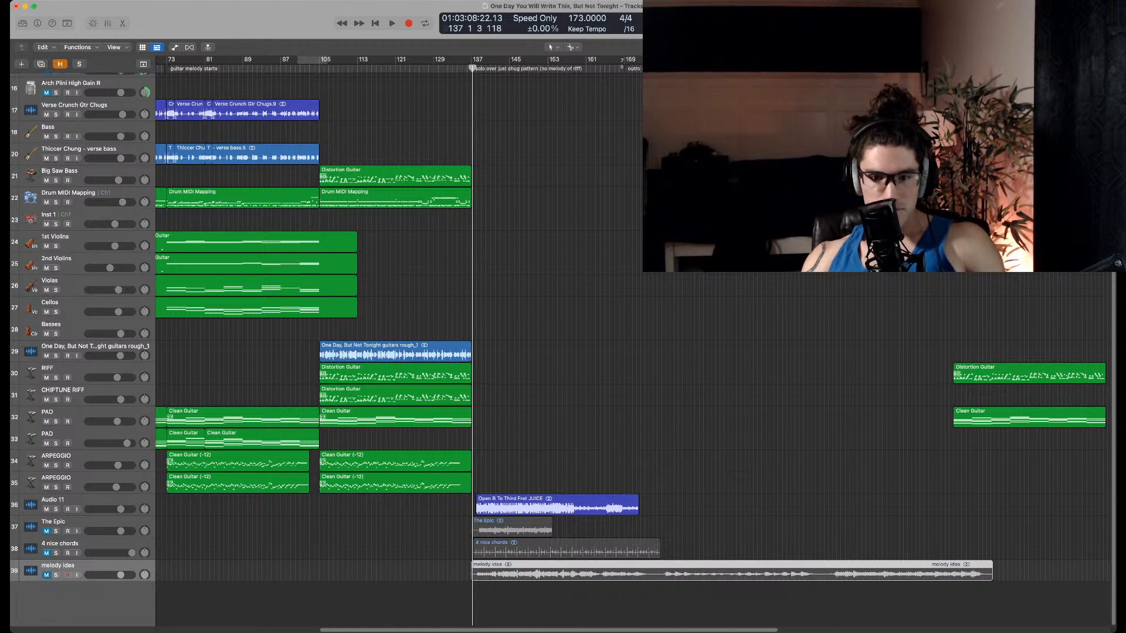
Nudge Open B To Third Fret JUICE earlier to bar 137 and The Epic to about bar 136, and play the transition
key(super+Right)
drag(587, 505, 566, 528)
key(space)
key(comma)
key(comma)
key(comma)
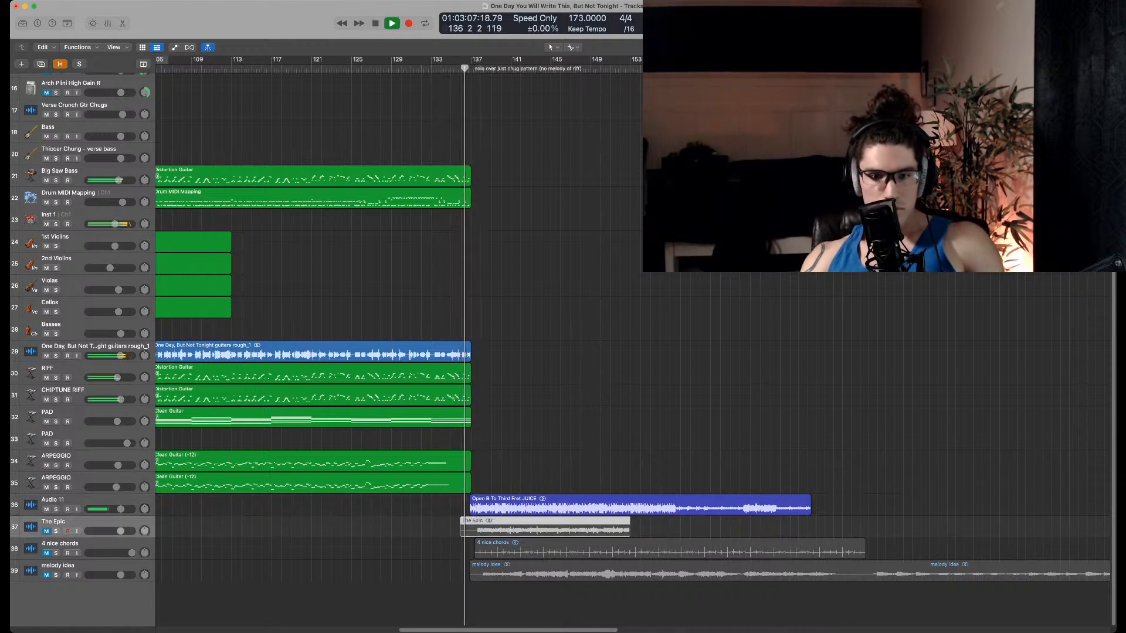
key(super+Right)
key(super+Right)
key(super+Right)
key(super+Right)
key(super+Right)
key(super+Right)
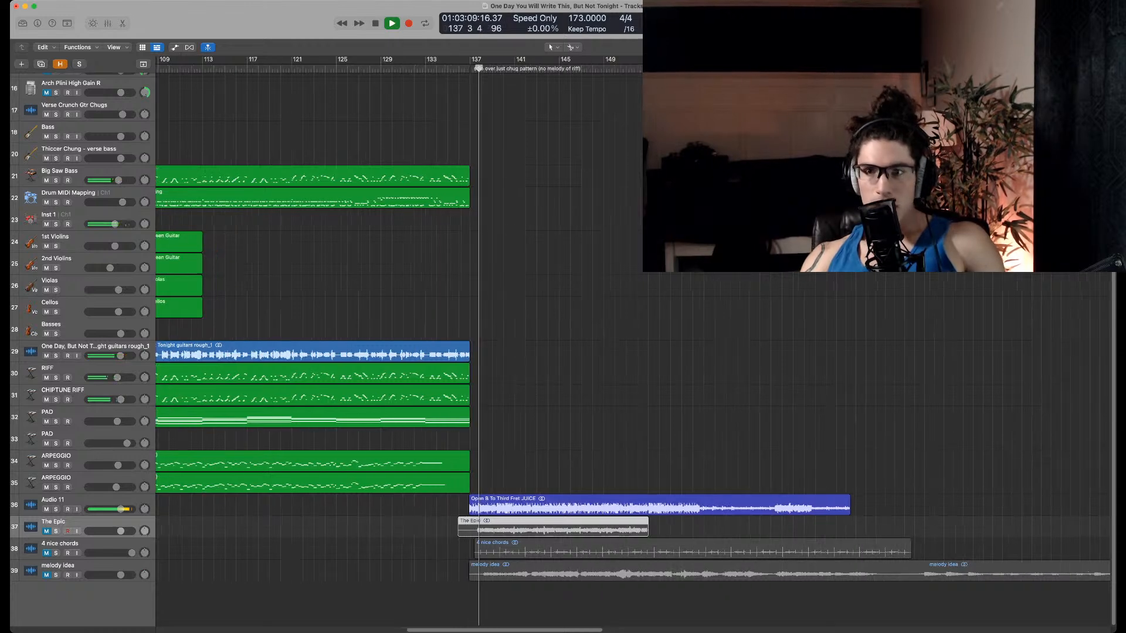
key(space)
Nudge the Open B To Third Fret JUICE region slightly later than bar 137 and play the transition from about bar 135
click(621, 505)
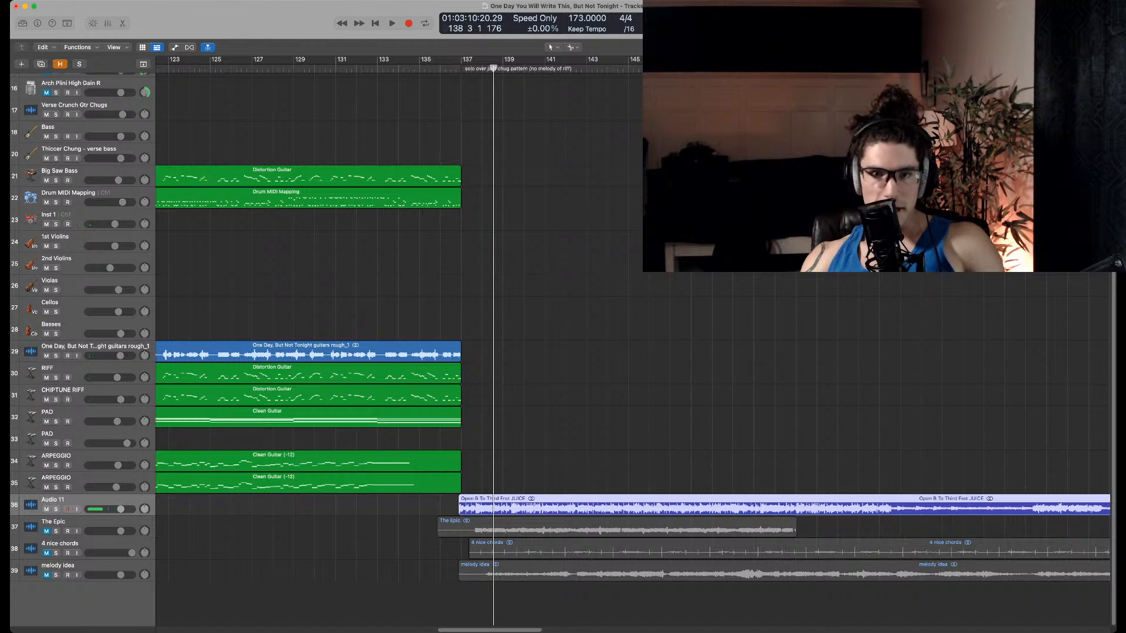
drag(621, 505, 626, 505)
click(429, 69)
key(space)
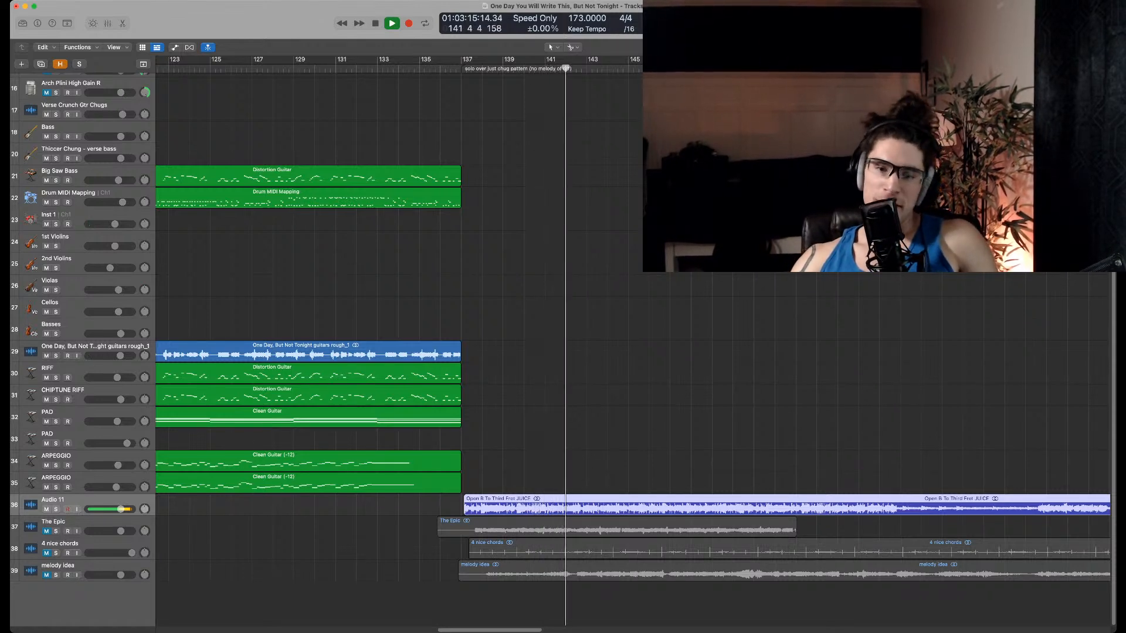
key(space)
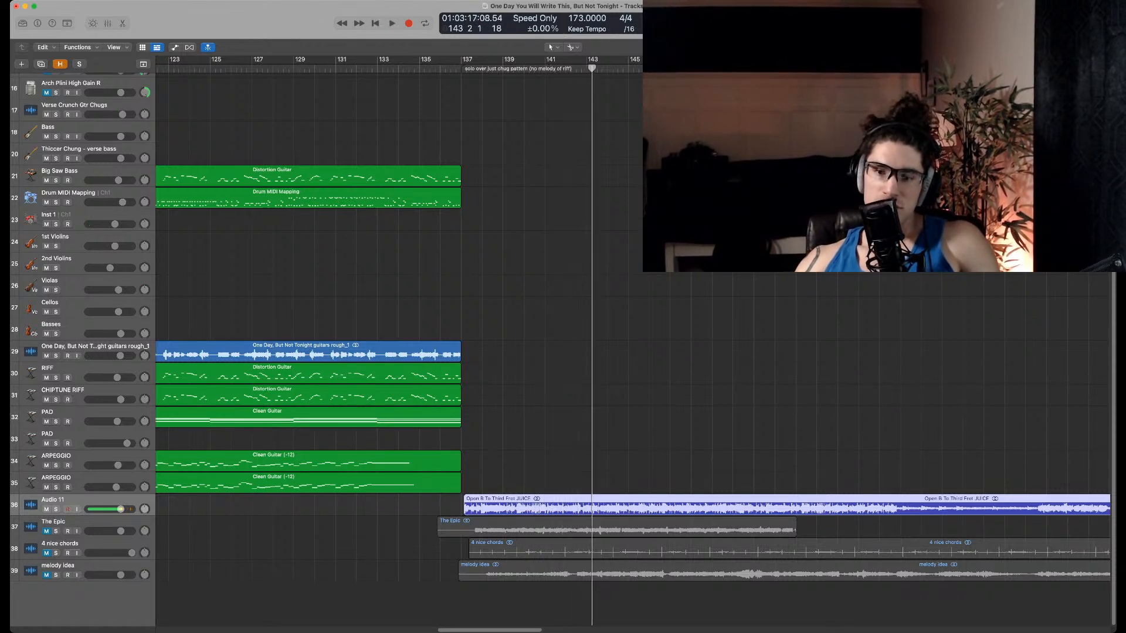
Mute the Open B To Third Fret JUICE track, unmute The Epic, and set a cycle range from bar 135 to about bar 155
drag(567, 463, 641, 513)
scroll(642, 513, up, 1)
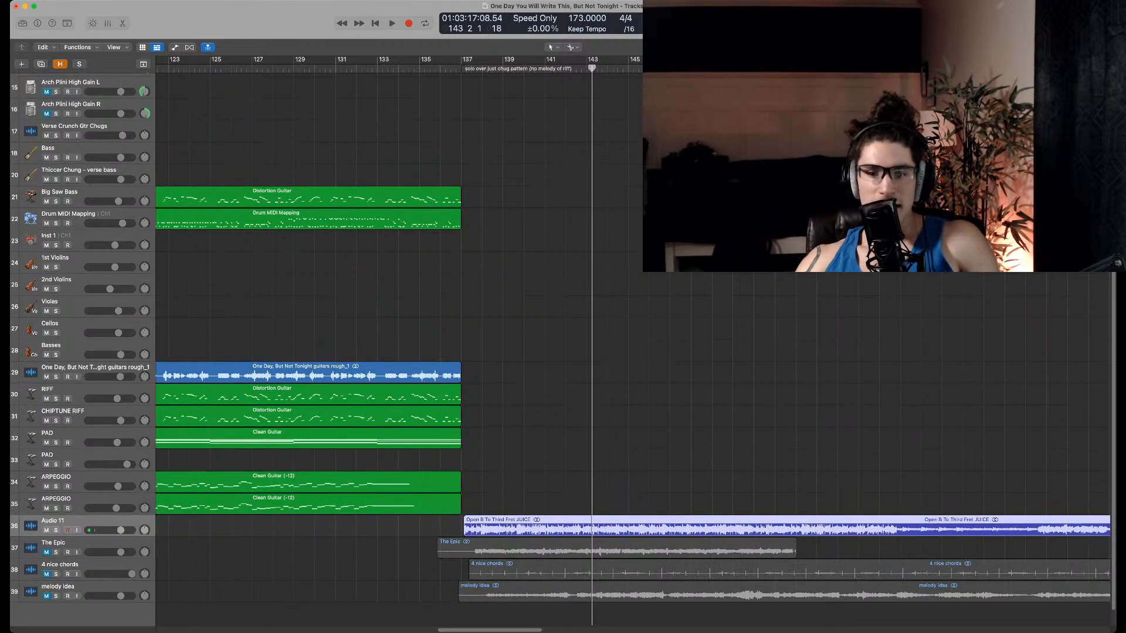
key(super+Left)
scroll(587, 411, left, 2)
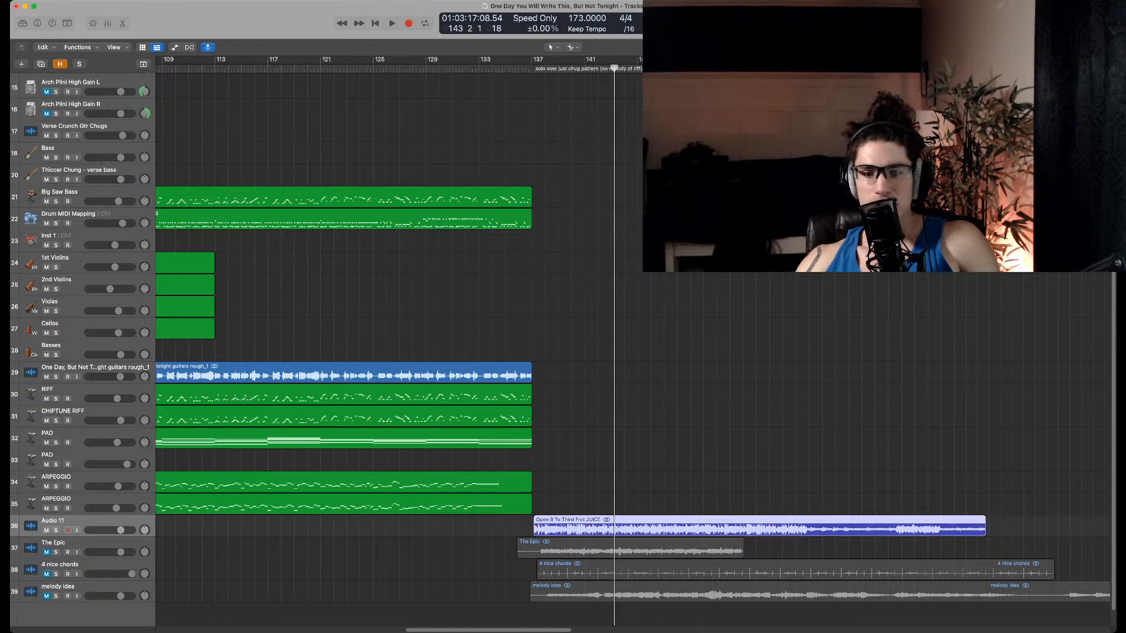
click(46, 531)
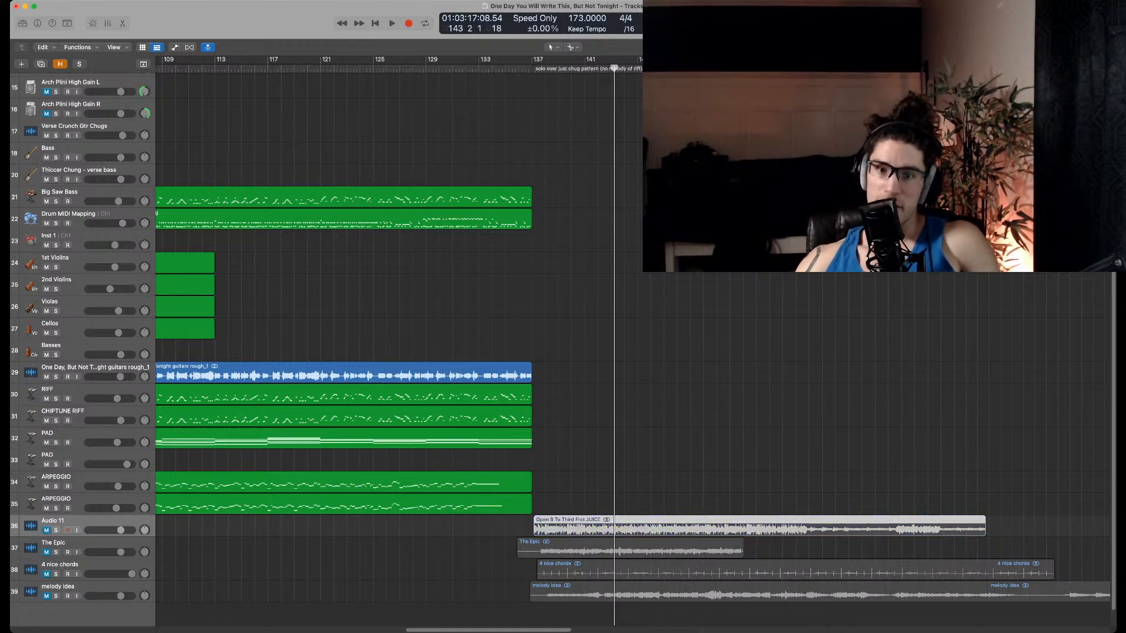
click(46, 553)
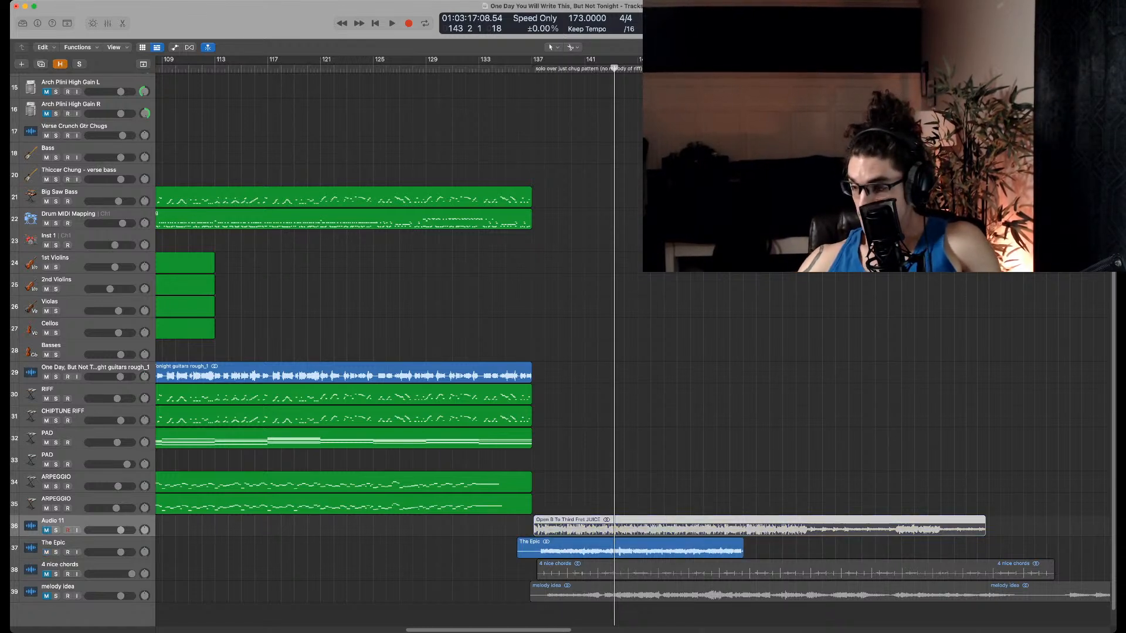
drag(509, 59, 777, 59)
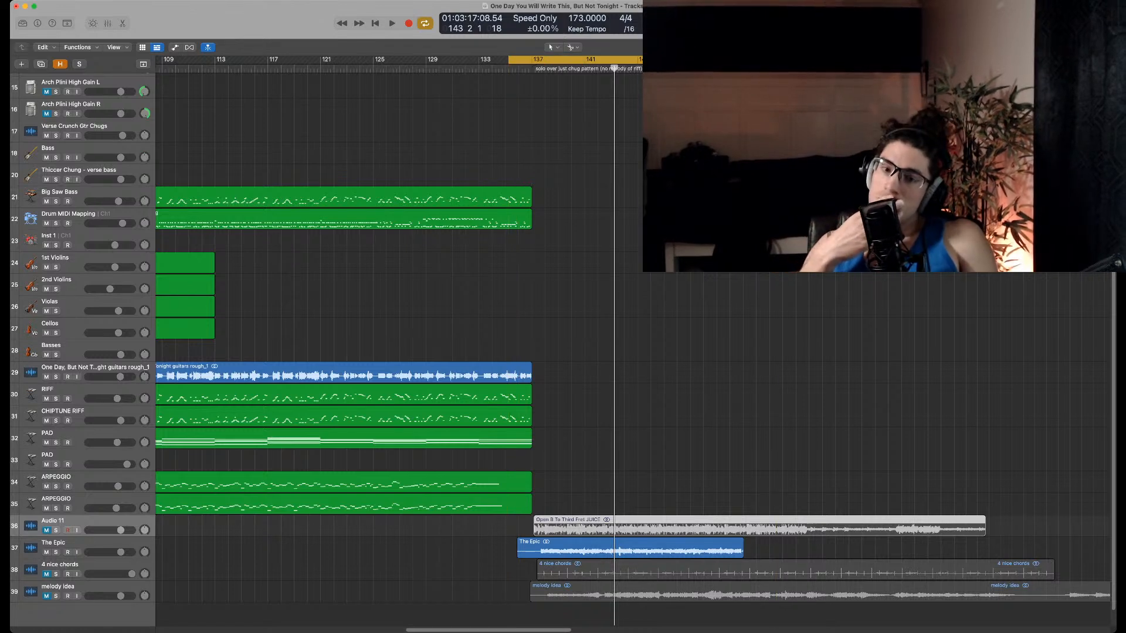
Play The Epic after the bar 137 transition, trim the silence at its start and shift the region slightly earlier
key(space)
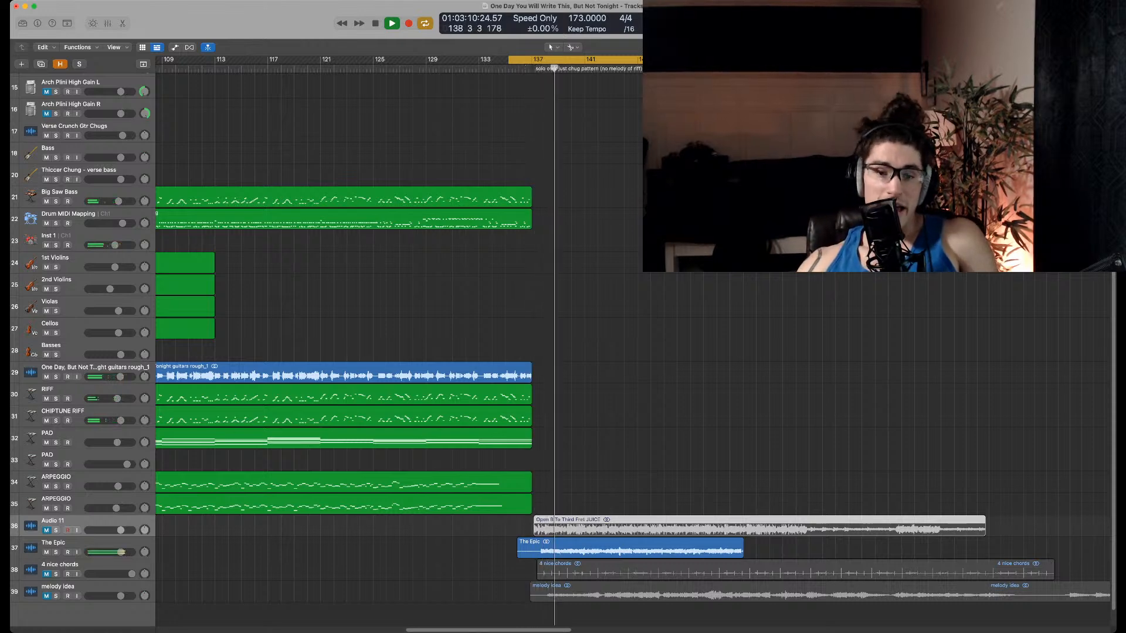
key(super+Right)
key(super+Right)
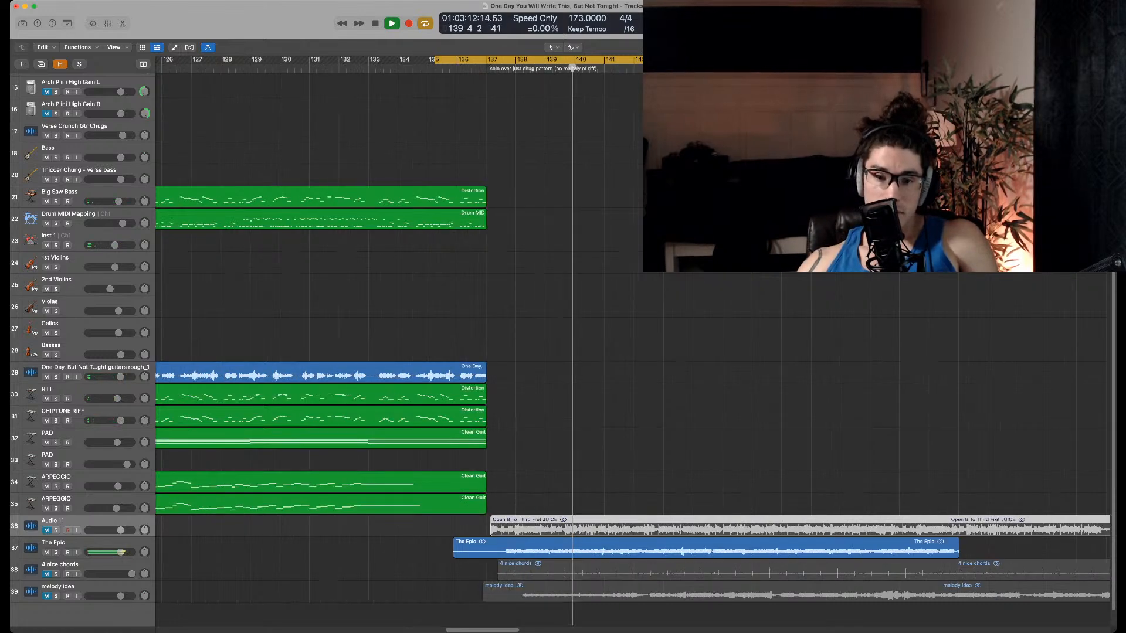
key(space)
drag(455, 553, 523, 547)
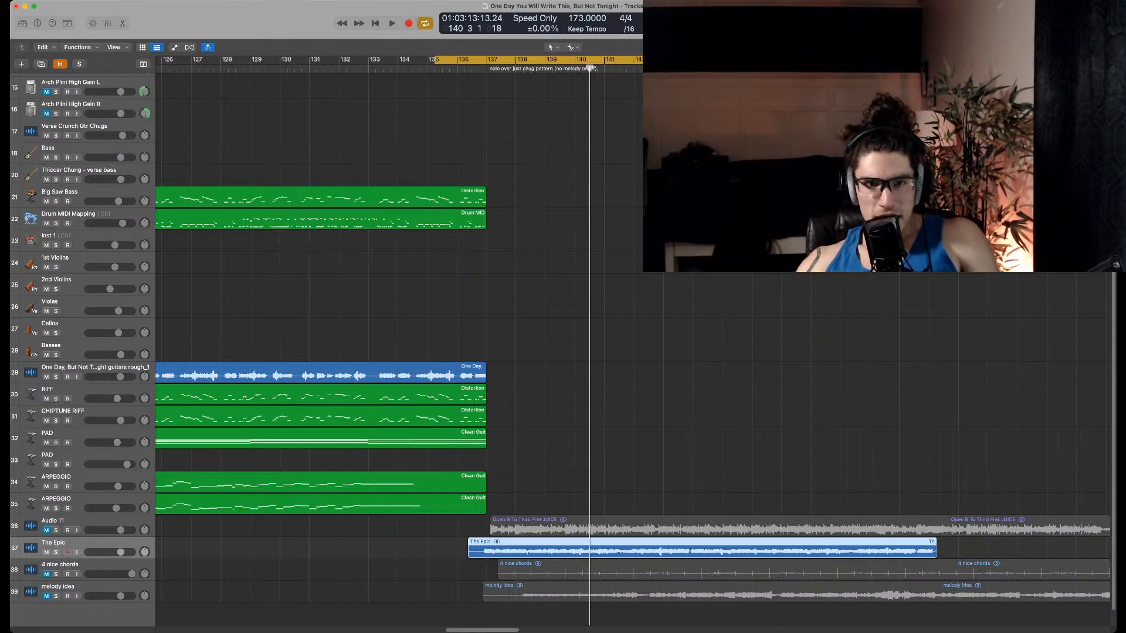
Examine the arrangement of the earlier sections and the layout of the idea tracks around bar 137
scroll(590, 376, left, 8)
scroll(589, 375, left, 5)
scroll(589, 375, up, 3)
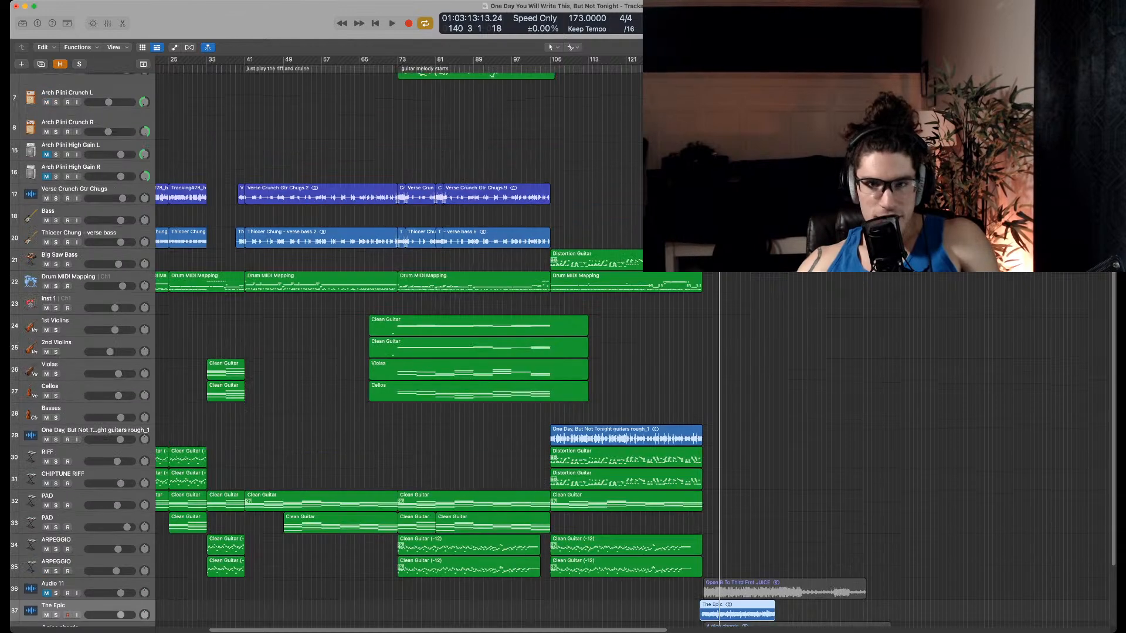
scroll(411, 352, up, 2)
scroll(633, 352, down, 2)
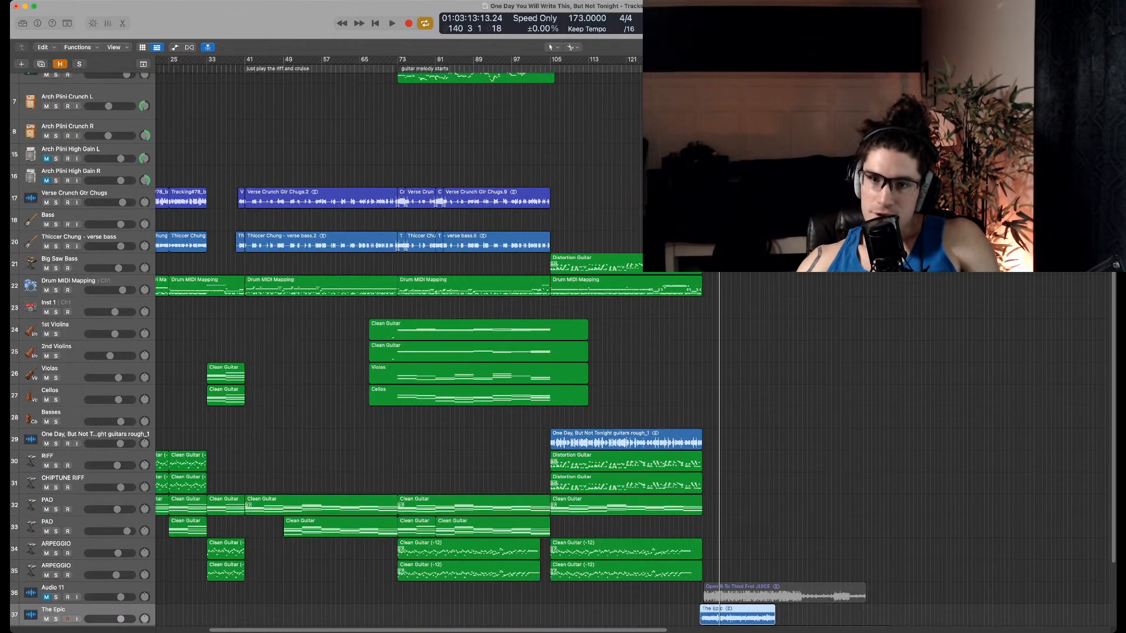
scroll(589, 375, right, 10)
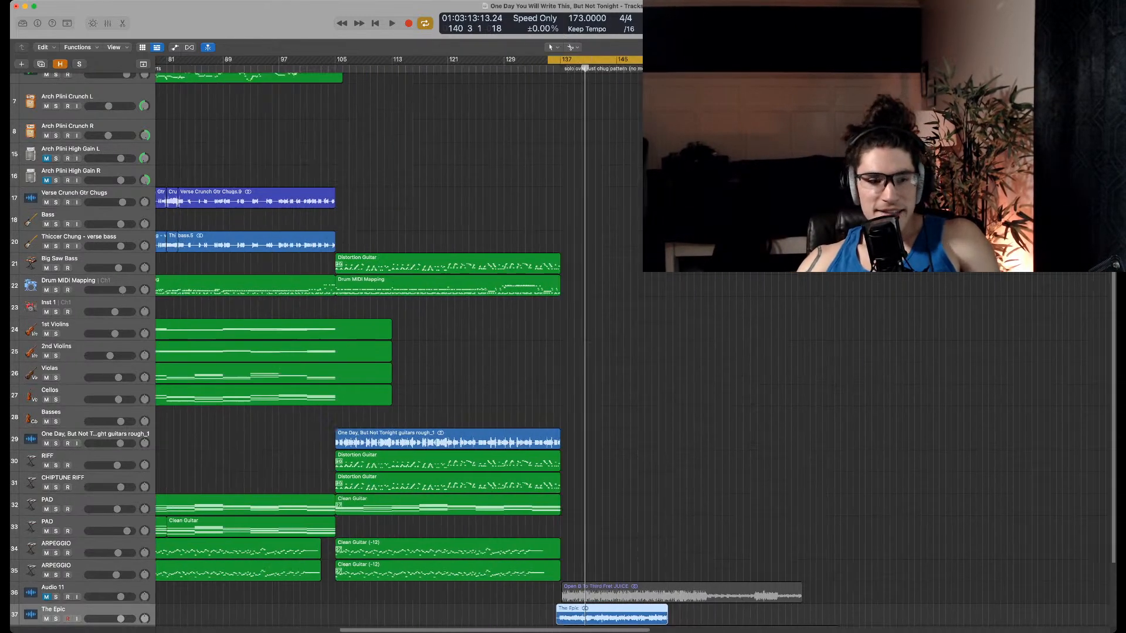
scroll(589, 375, down, 4)
scroll(590, 375, right, 8)
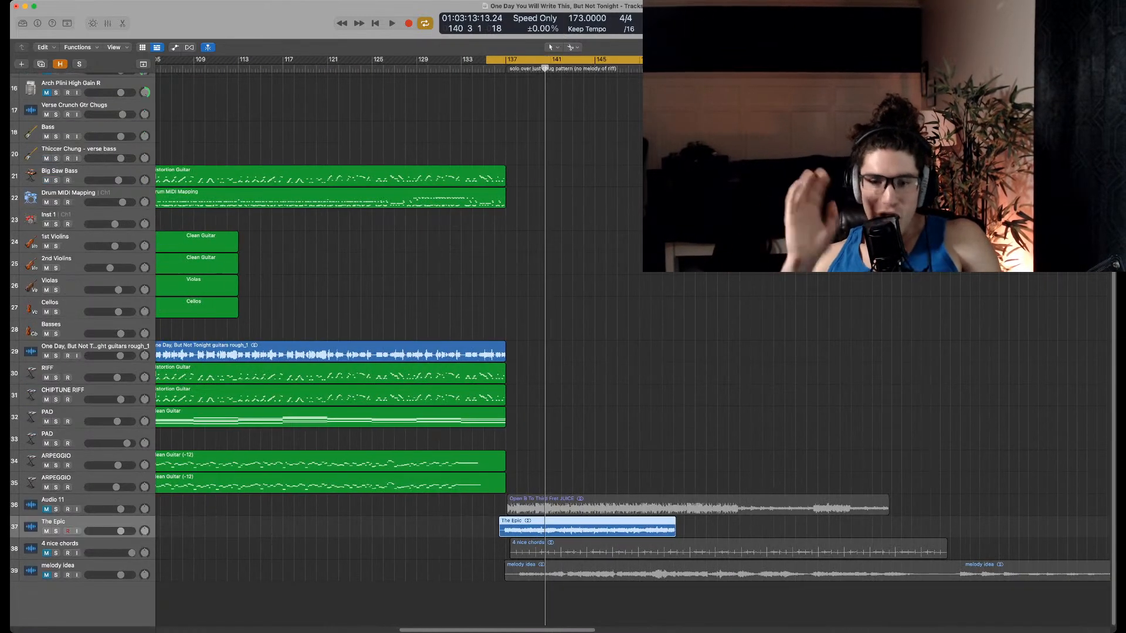
Unmute the Open B To Third Fret JUICE track, mute The Epic, and play the transition in the cycle range
click(46, 509)
click(47, 531)
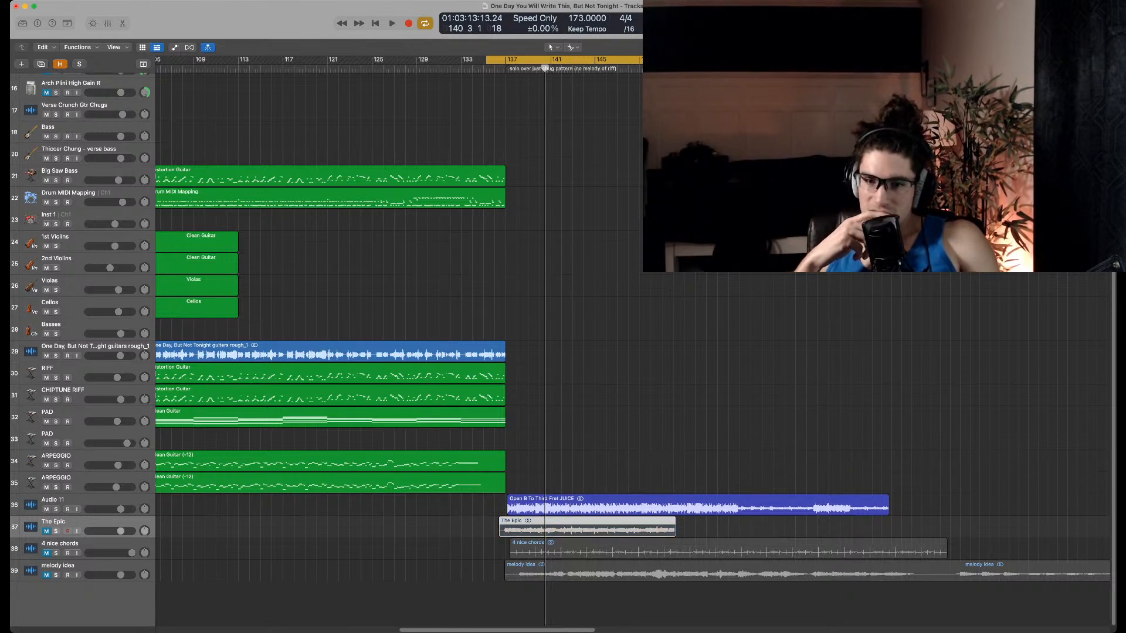
key(Return)
key(space)
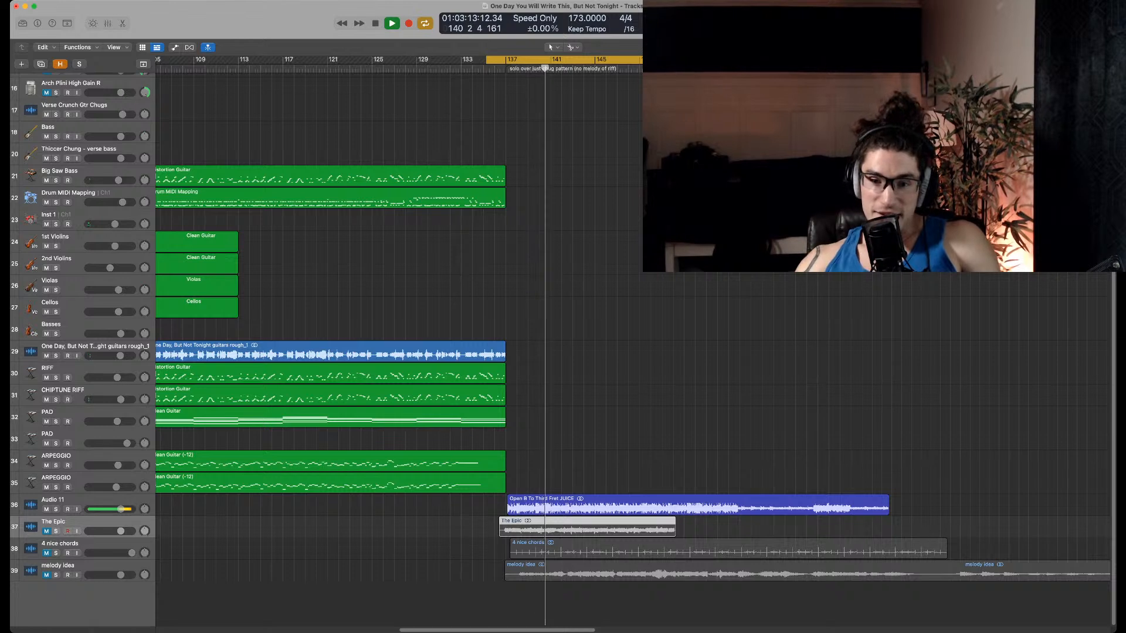
key(space)
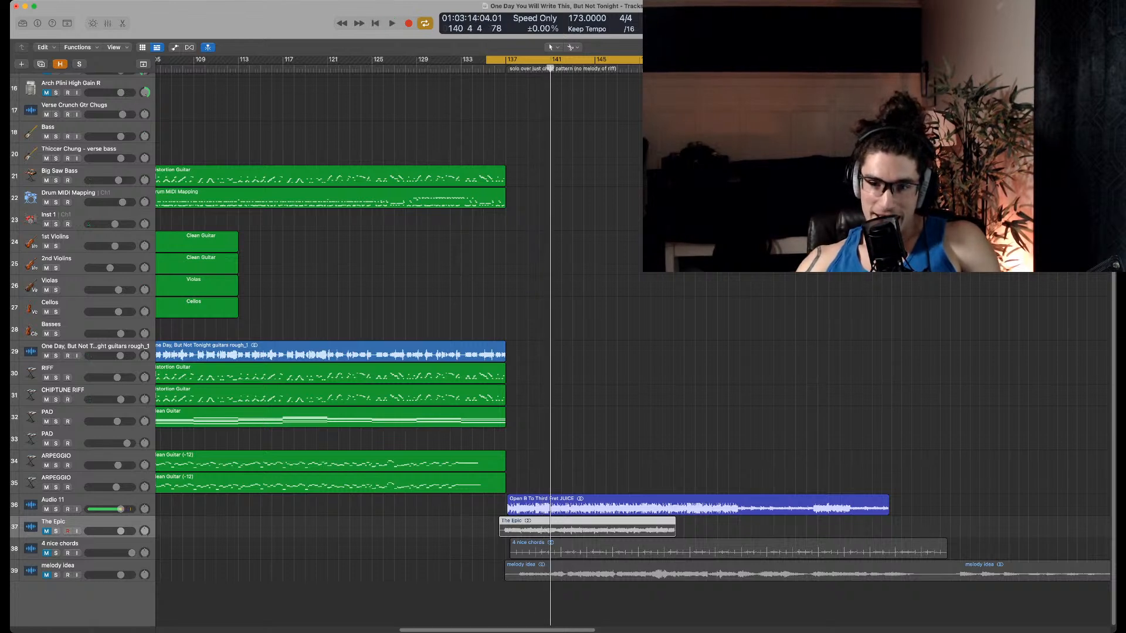
Move The Epic onto the Audio 11 track at about bar 137, with Open B To Third Fret JUICE directly after it at about bar 152
drag(586, 502, 756, 502)
drag(626, 524, 627, 504)
drag(691, 457, 708, 502)
click(707, 473)
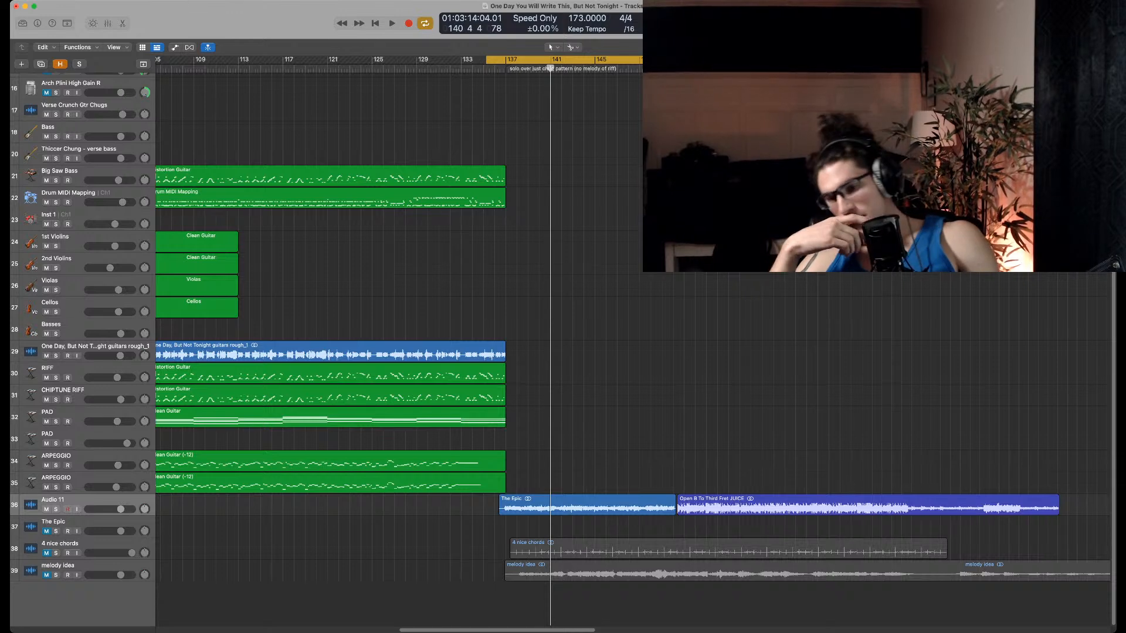
Play the cycle range to hear how The Epic follows the section ending at bar 137, checking the surrounding arrangement
key(space)
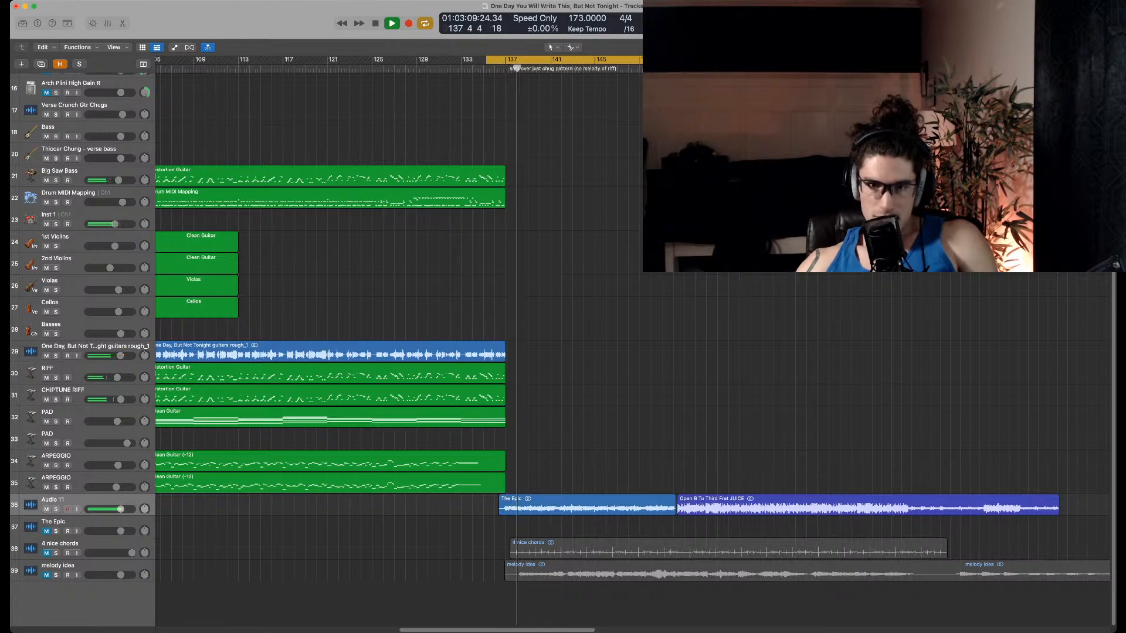
key(super+Right)
key(super+Right)
key(super+Left)
key(super+Left)
key(super+Left)
key(super+Left)
key(super+Left)
scroll(528, 352, up, 5)
scroll(528, 352, up, 5)
scroll(528, 352, down, 10)
key(super+Right)
key(super+Right)
key(super+Right)
key(super+Right)
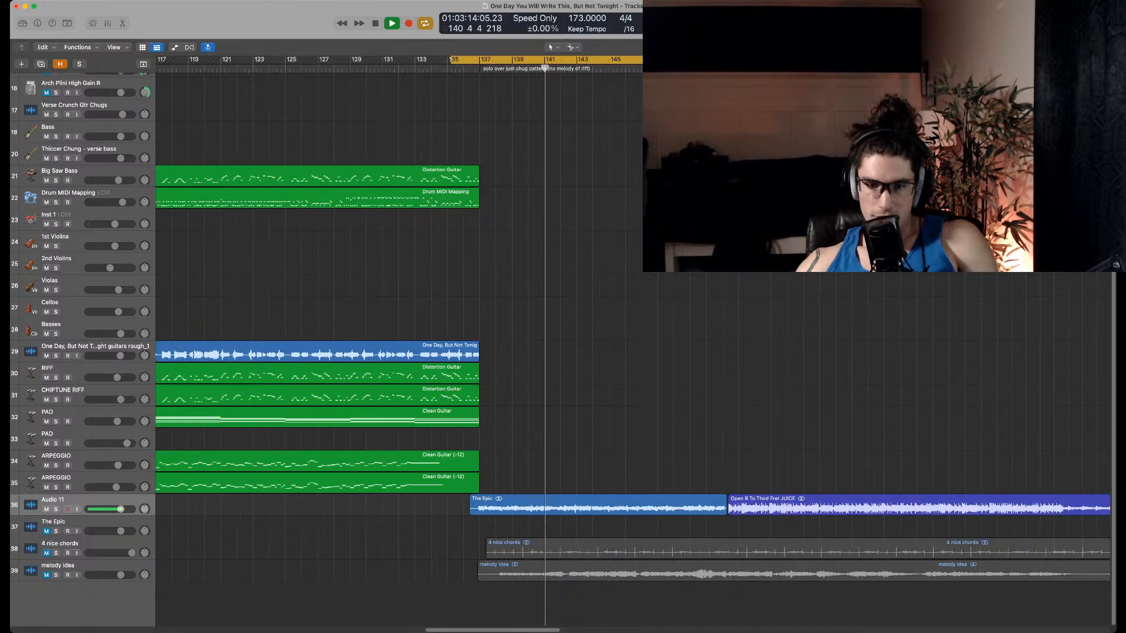
Play the change into Open B To Third Fret JUICE, shift both Audio 11 regions slightly later together, and replay from the cycle start
click(771, 68)
drag(782, 469, 591, 508)
key(space)
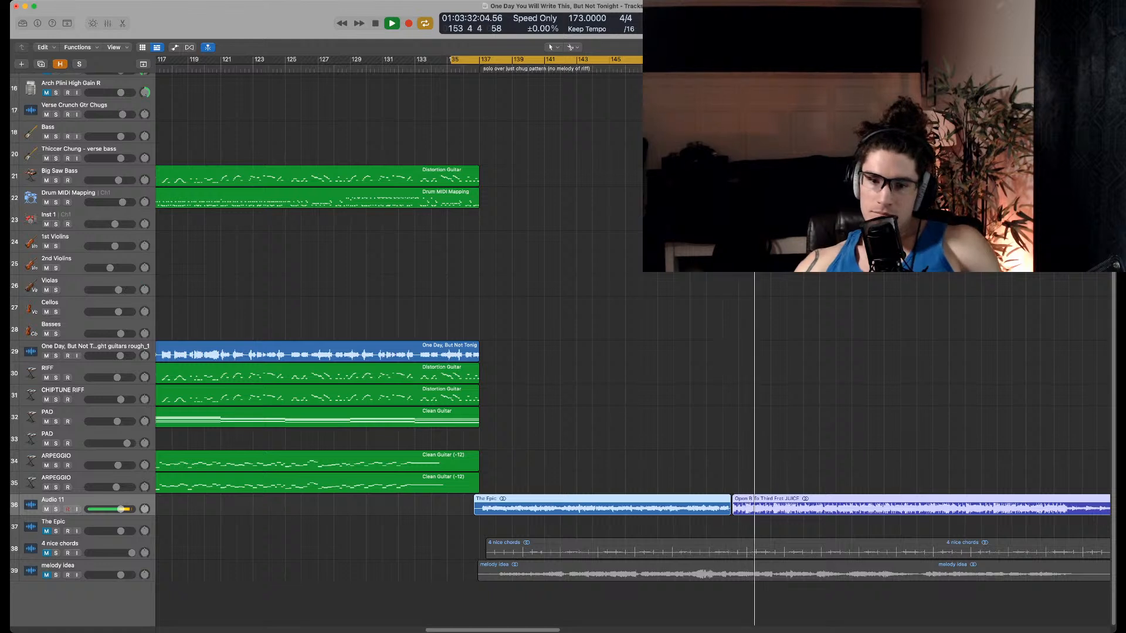
key(alt+shift+d)
key(space)
key(space)
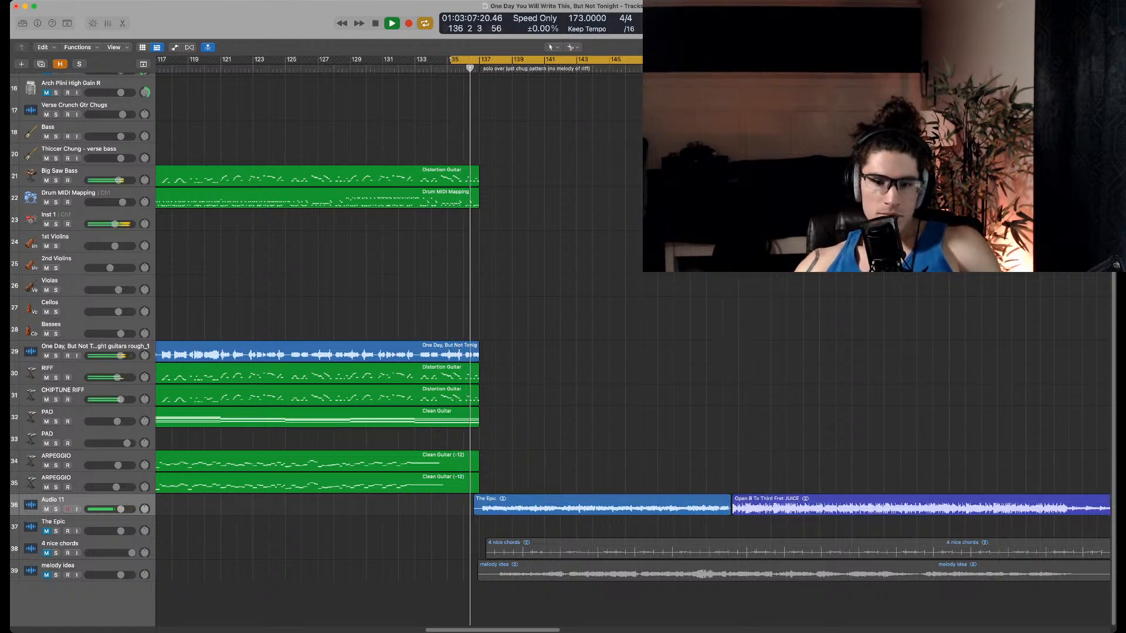
Mute the Audio 11 track, unmute 4 nice chords, and move its region earlier to about bar 135 during playback
click(46, 509)
click(46, 553)
drag(528, 549, 495, 549)
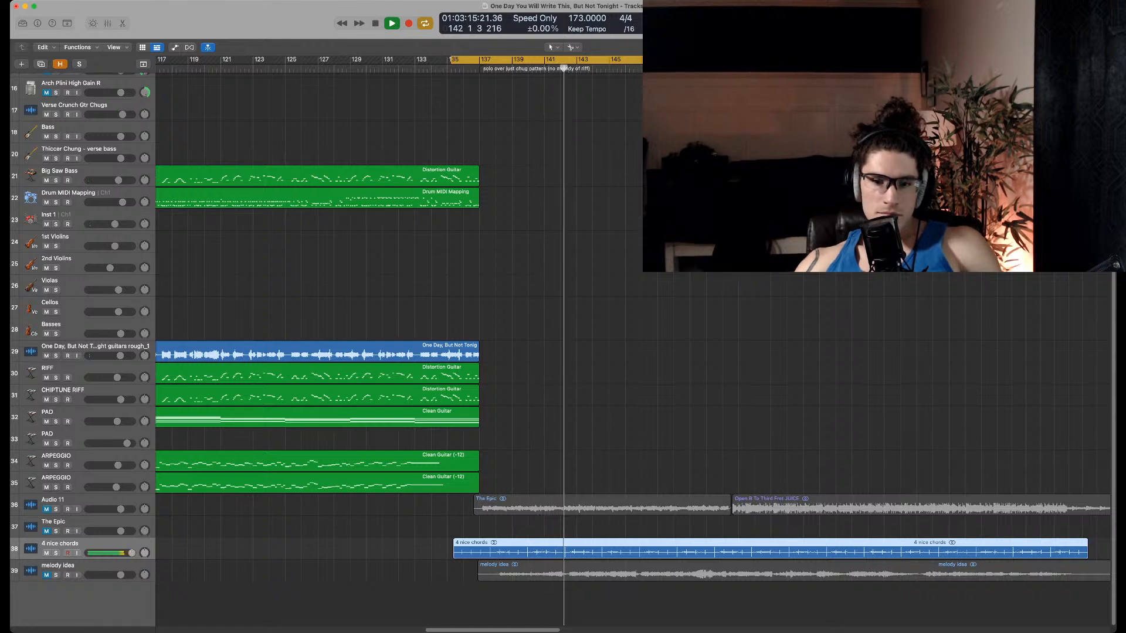
Mute 4 nice chords, unmute melody idea, and move its region earlier to about bar 136 while playing the transition
click(47, 553)
click(46, 575)
key(space)
key(space)
drag(528, 573, 515, 574)
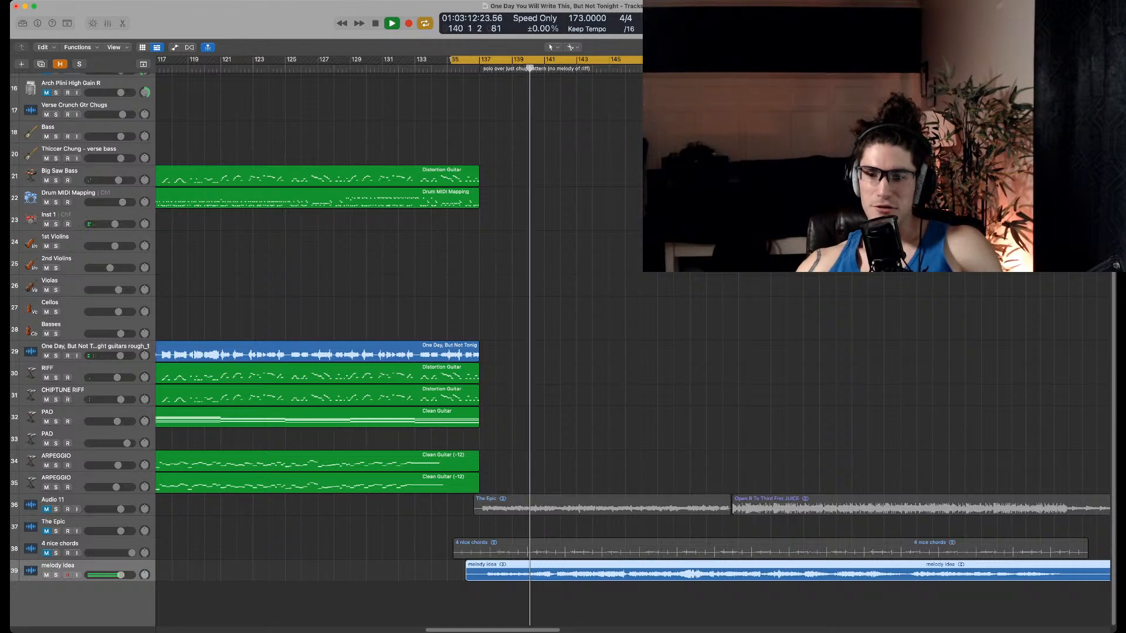
key(space)
Turn the cycle off and listen to later parts of the melody idea region from about bar 163 and about bar 177
key(super+Left)
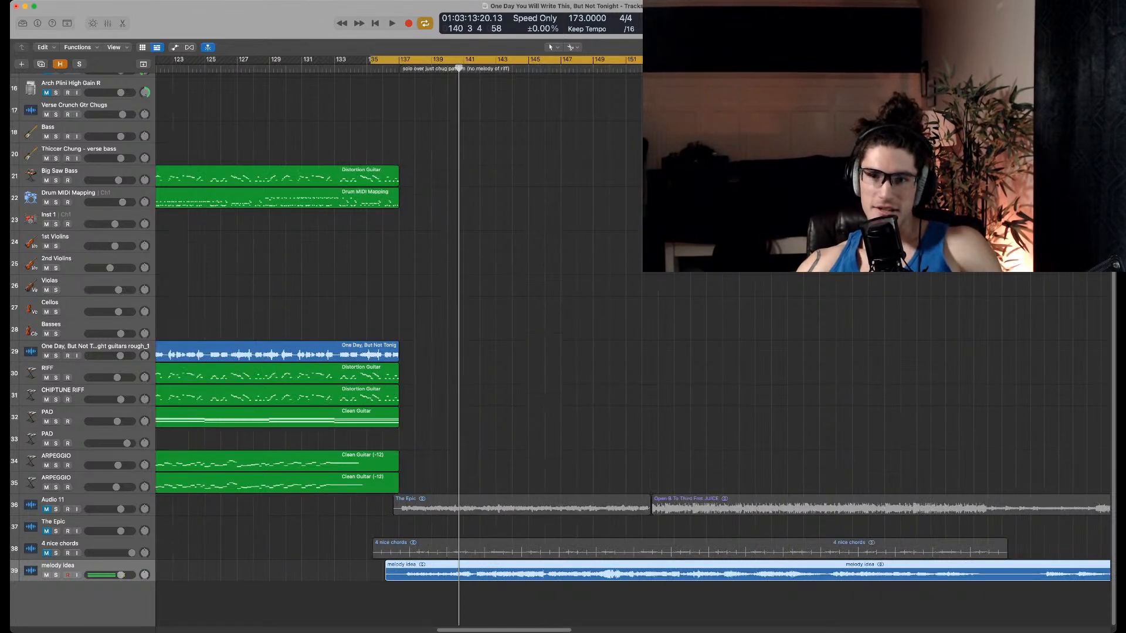
key(super+Left)
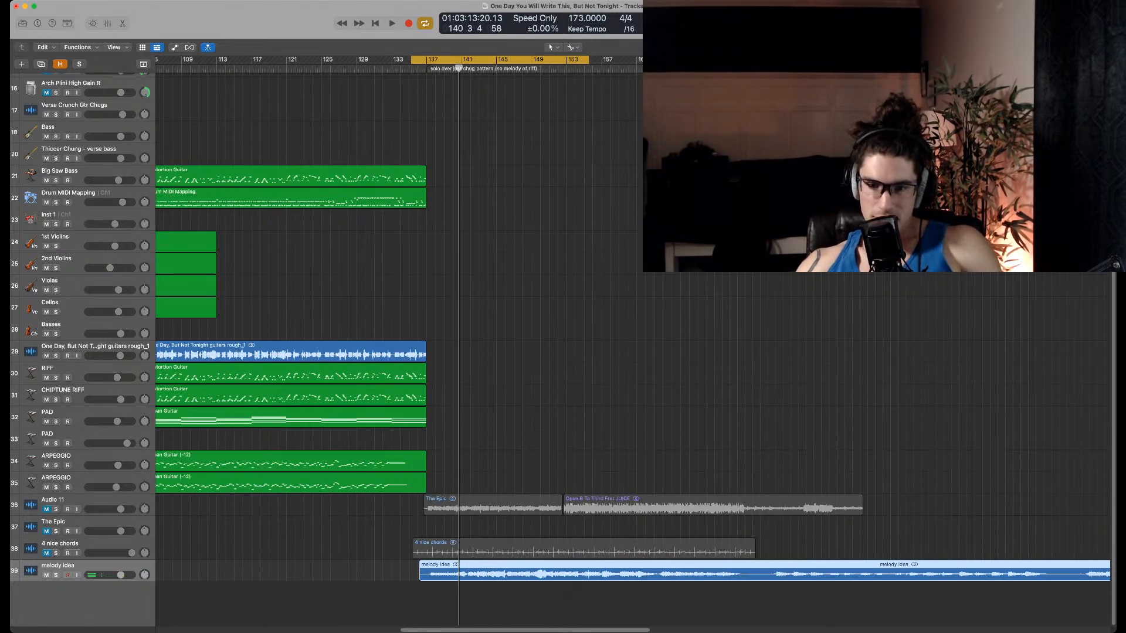
key(c)
click(654, 68)
key(space)
scroll(633, 351, right, 2)
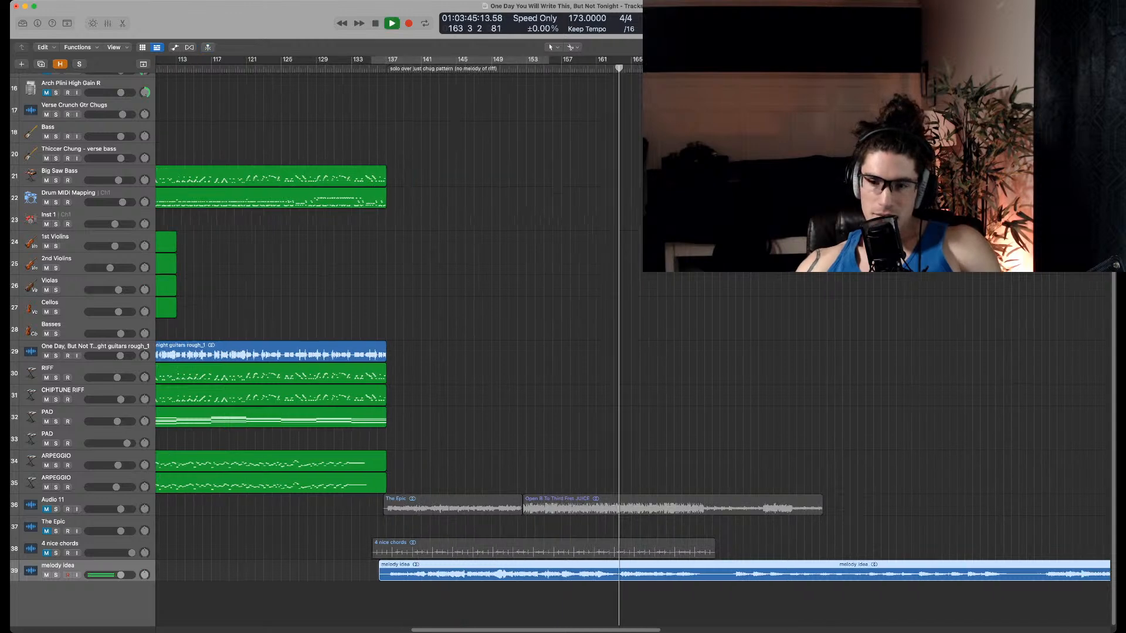
click(727, 69)
scroll(633, 399, up, 8)
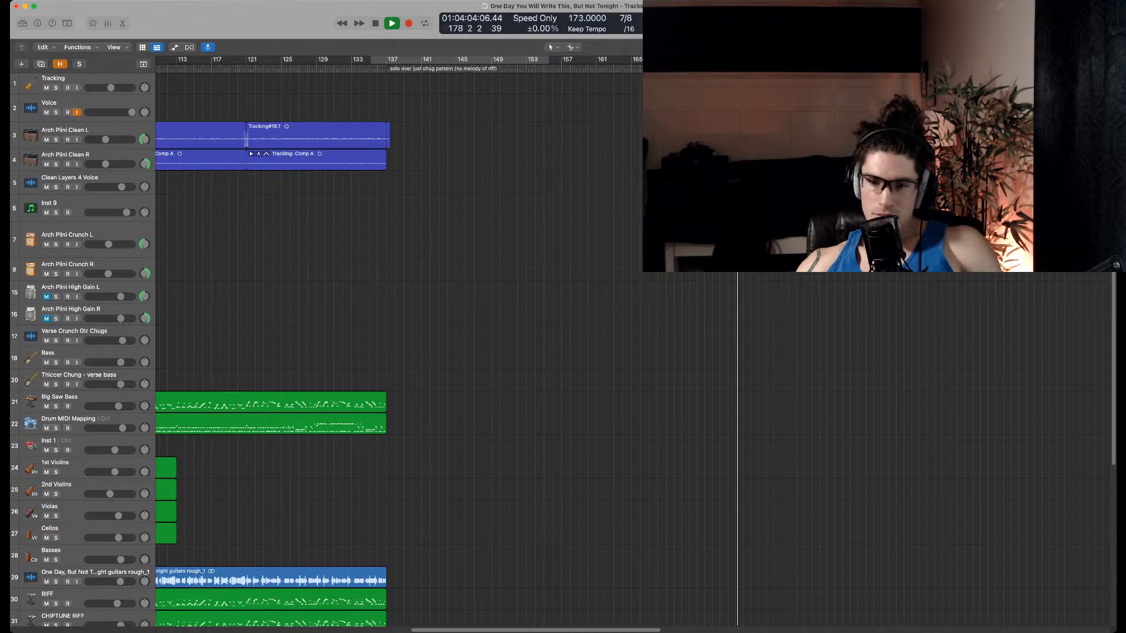
scroll(633, 448, down, 6)
key(super+Left)
key(super+Left)
key(super+Left)
key(super+Left)
key(super+Right)
key(super+Right)
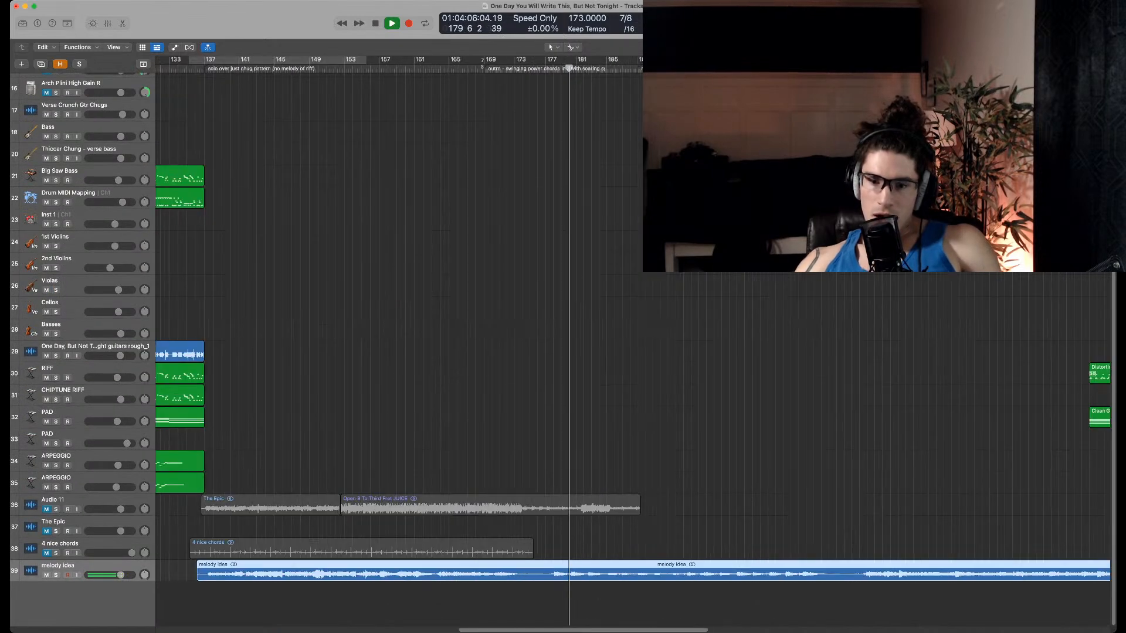
key(super+Left)
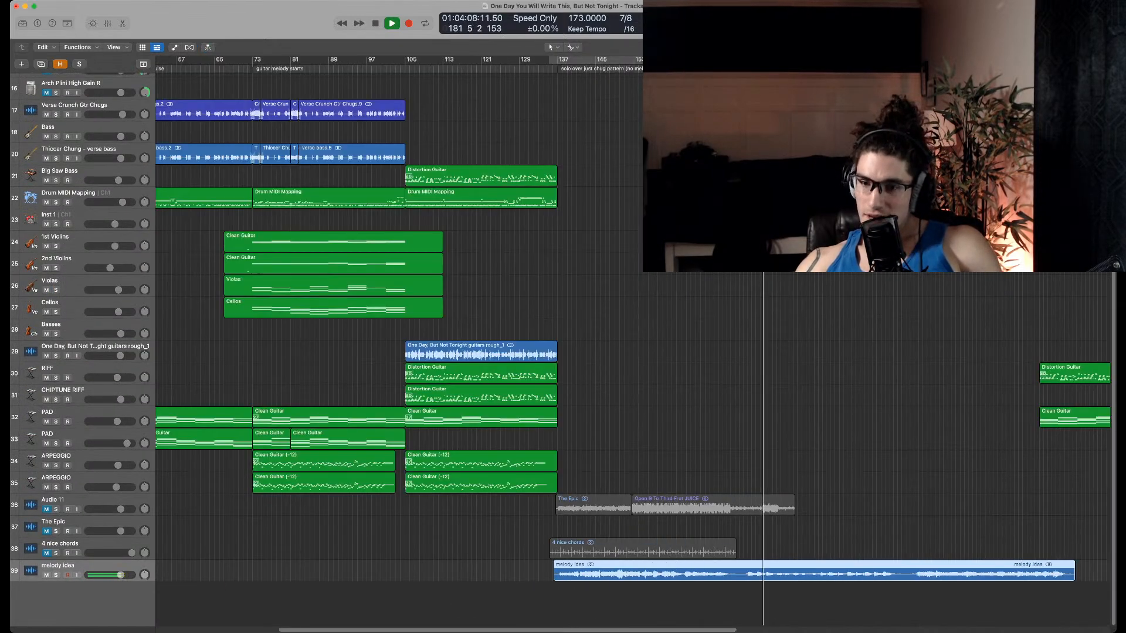
Trim the opening part off the melody idea region, move the remainder to about bar 137, and replay it with the cycle on
mouse_move(555, 577)
mouse_down()
mouse_move(740, 577)
mouse_move(556, 577)
mouse_up()
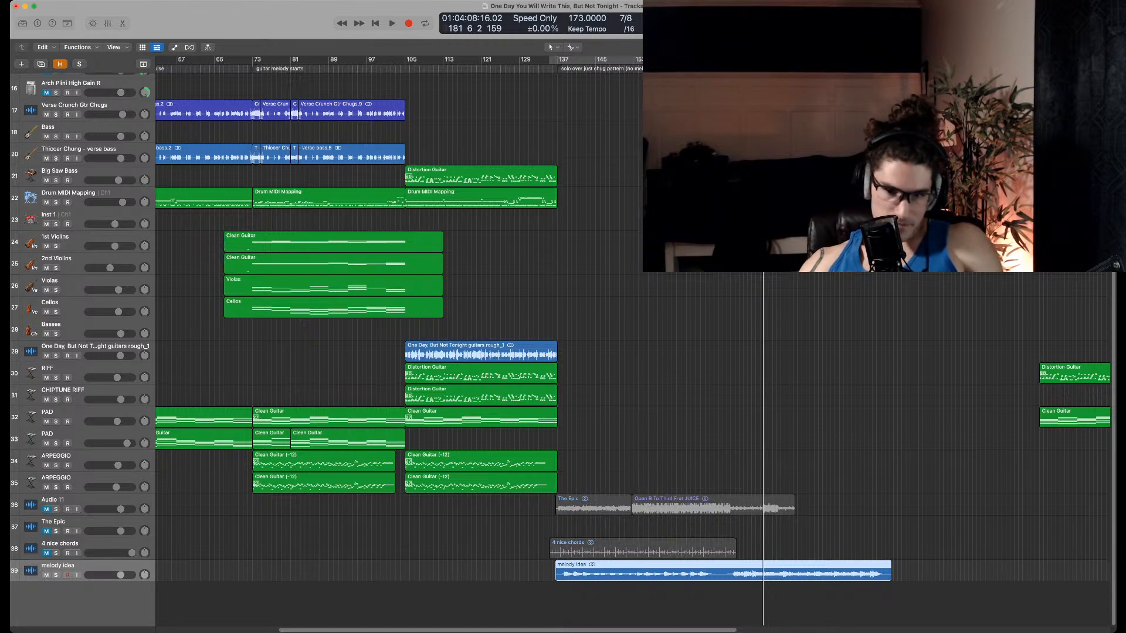
key(c)
key(space)
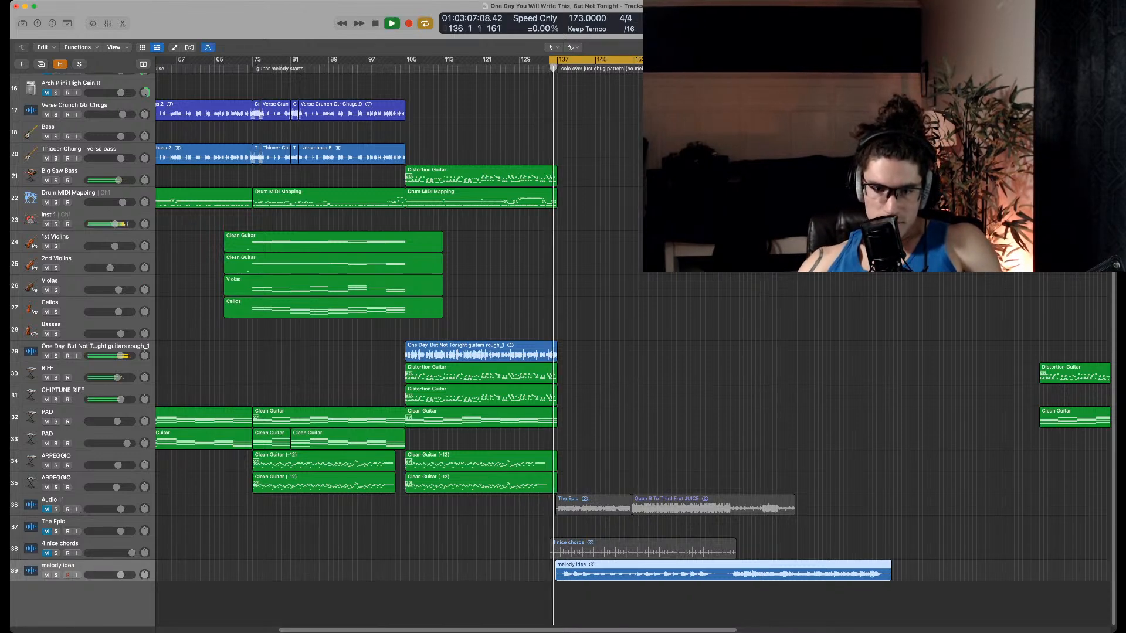
Move the melody idea region slightly earlier to about bar 135 and replay the transition into it
key(super+Right)
key(space)
drag(560, 574, 546, 575)
key(space)
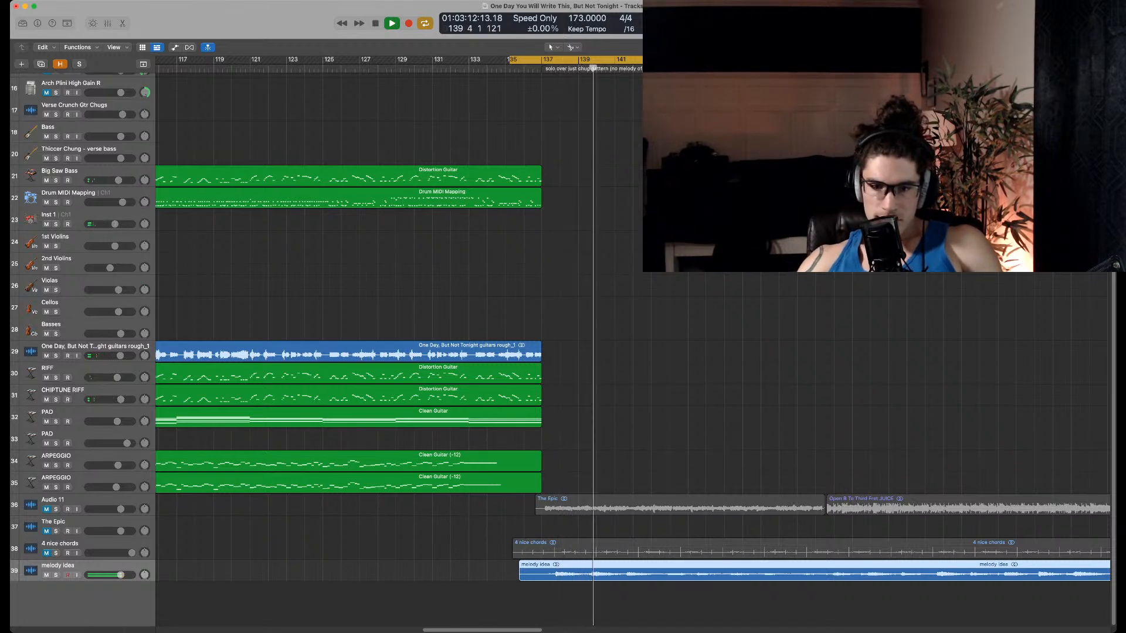
Audition melody idea with 4 nice chords and Audio 11 each briefly unmuted, muting both again
click(47, 553)
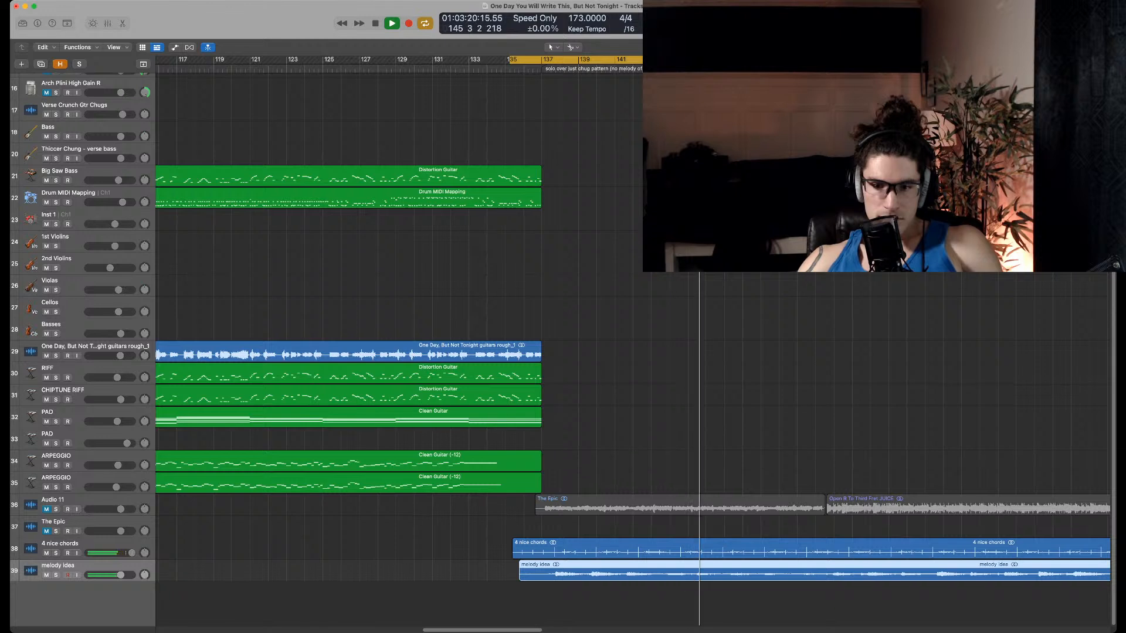
click(46, 553)
click(47, 509)
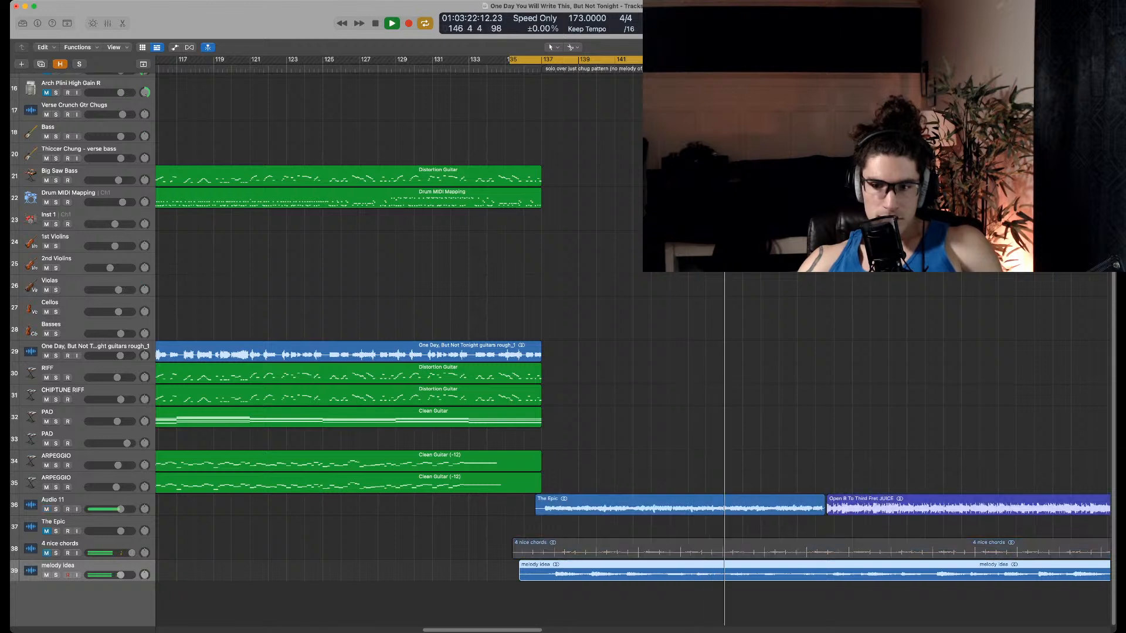
click(46, 509)
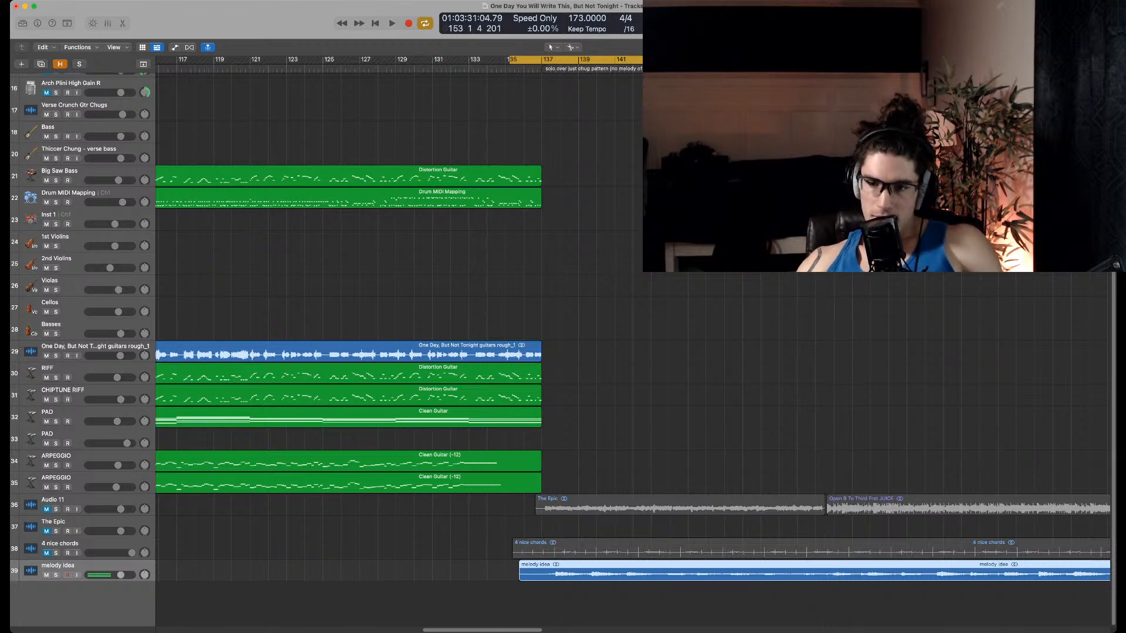
Split the melody idea region at bar 153 and delete the part after the cut
key(super+t)
key(Delete)
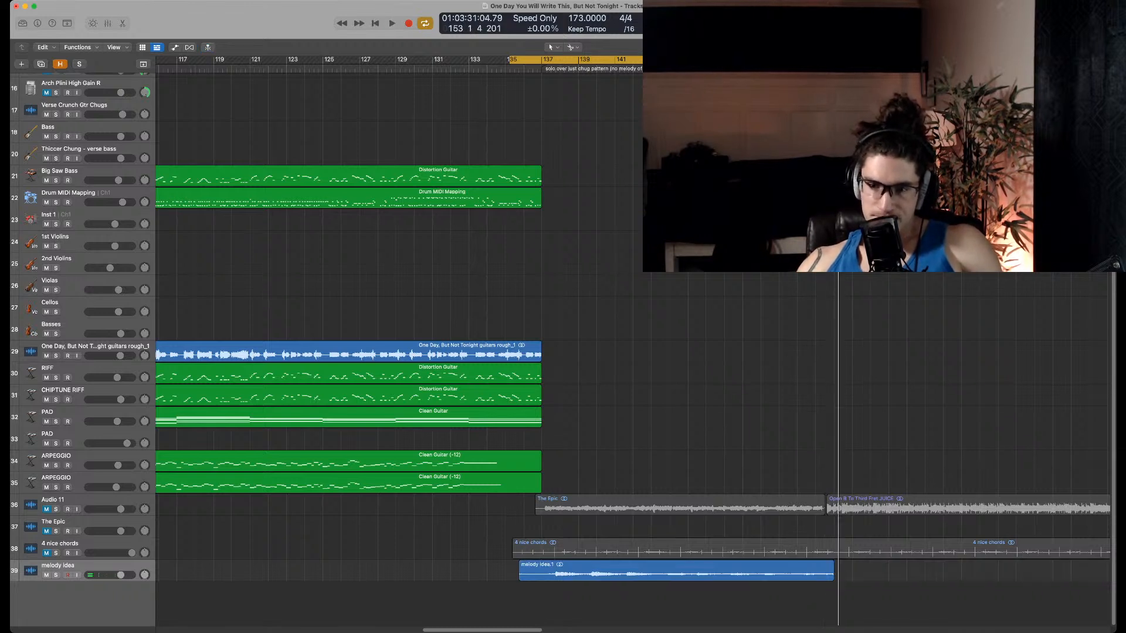
Split the Open B To Third Fret JUICE region at about bar 173 and swap the order of its two parts
key(super+Left)
key(super+Left)
key(super+Left)
key(super+Left)
key(super+Left)
scroll(632, 363, right, 3)
key(super+Left)
key(super+Left)
drag(611, 465, 706, 503)
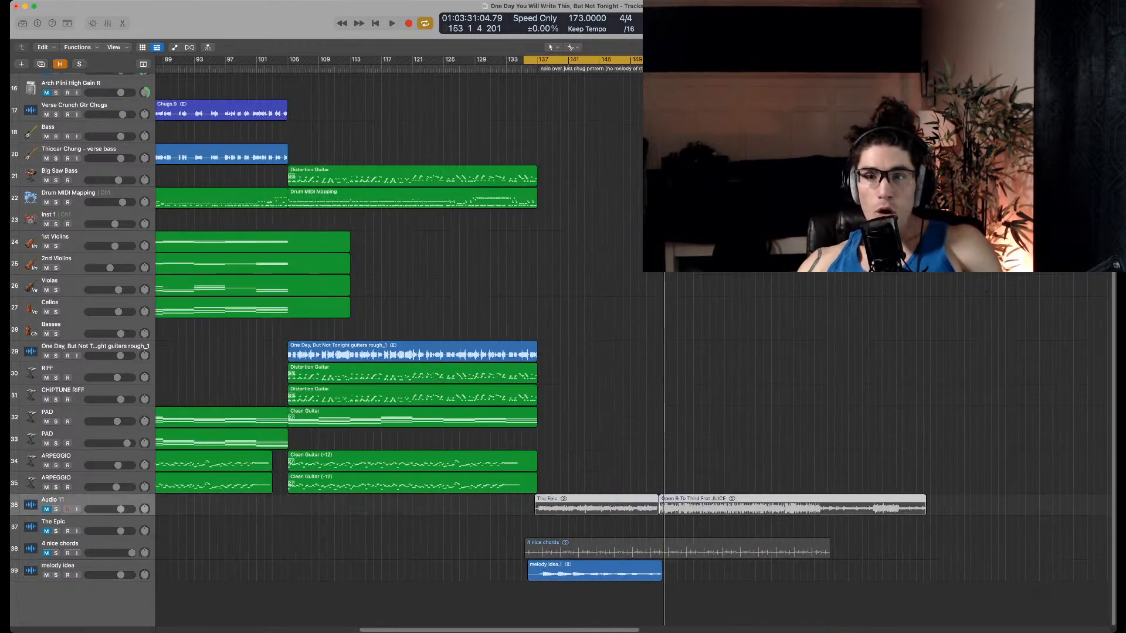
click(703, 461)
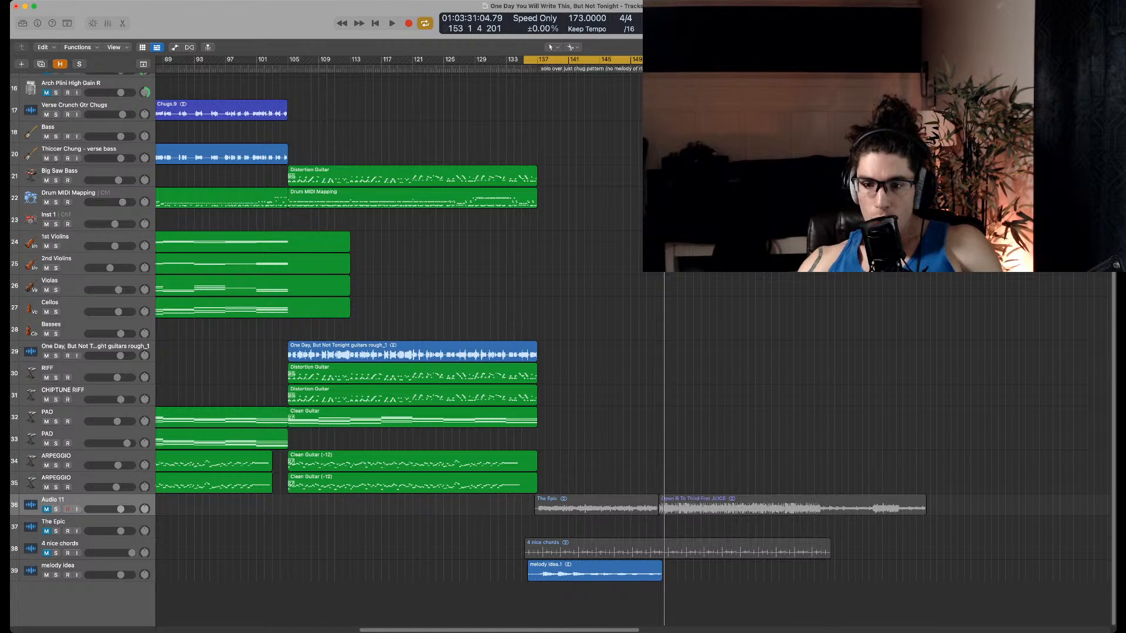
super+click(821, 507)
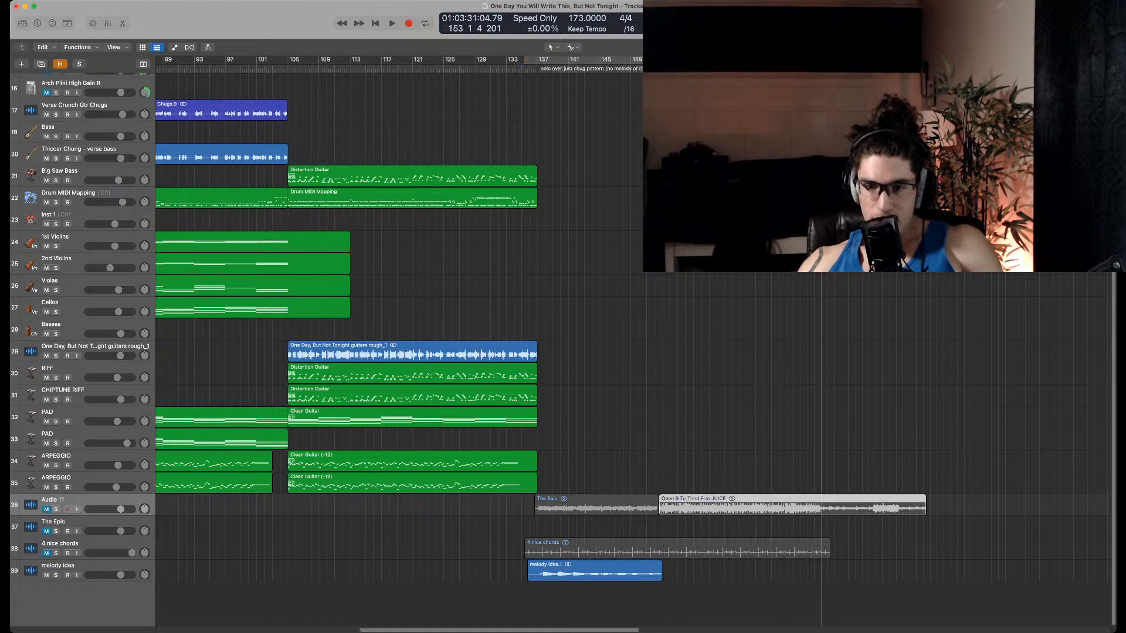
drag(774, 505, 991, 462)
drag(874, 507, 715, 506)
click(938, 462)
drag(938, 462, 836, 506)
Move the trimmed melody idea region onto Audio 11 behind the other regions and delete the empty The Epic track
drag(596, 572, 1006, 508)
click(615, 550)
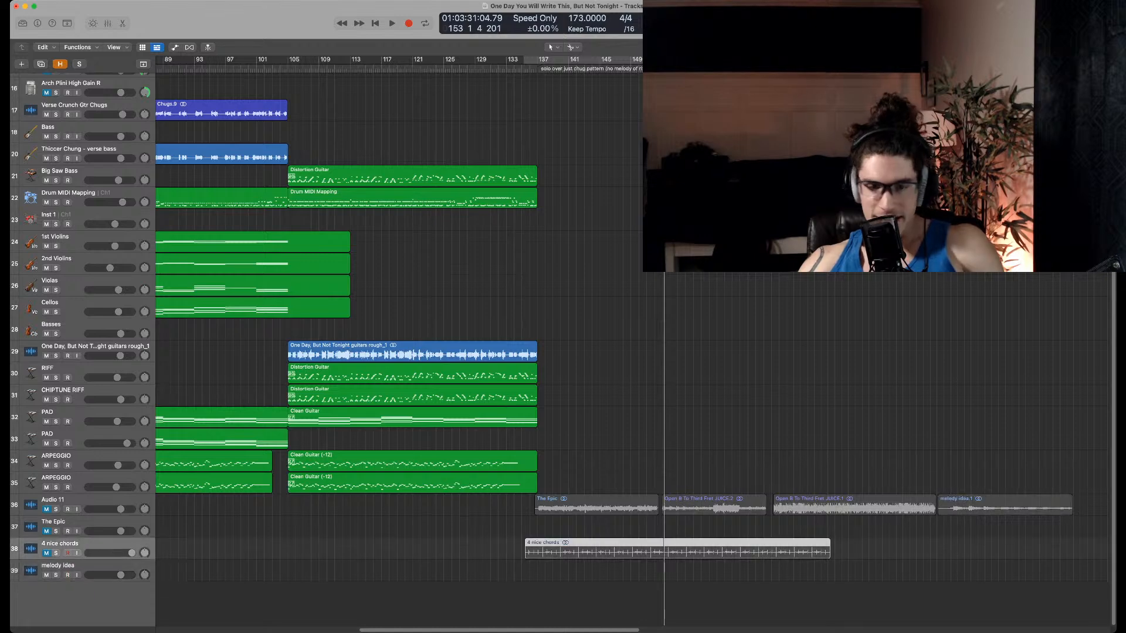
key(super+Left)
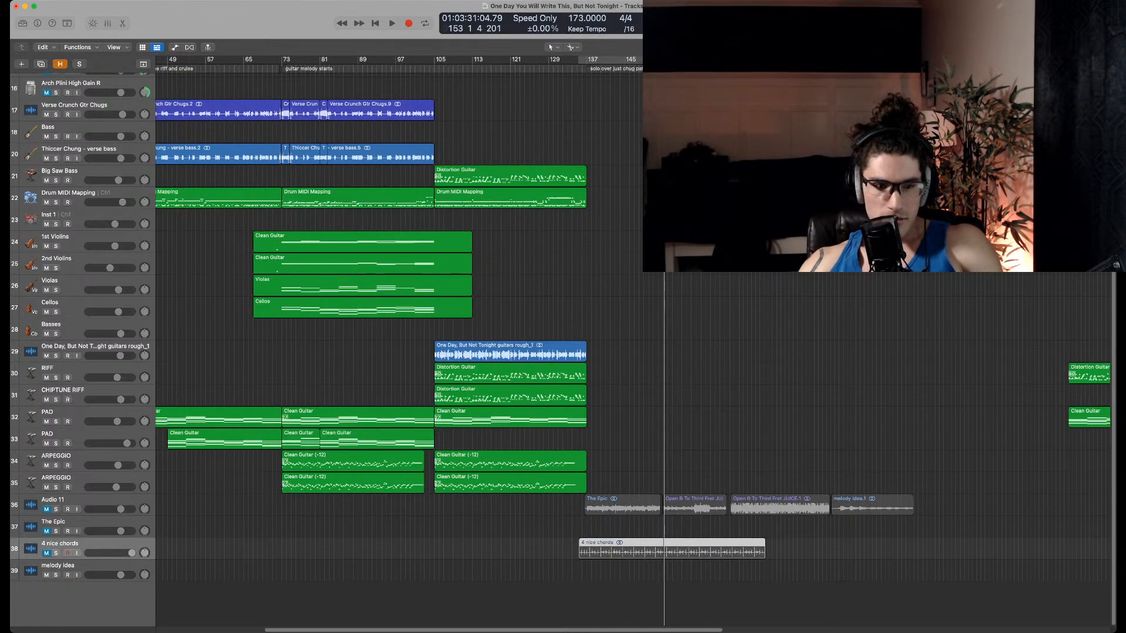
click(616, 528)
key(super+Delete)
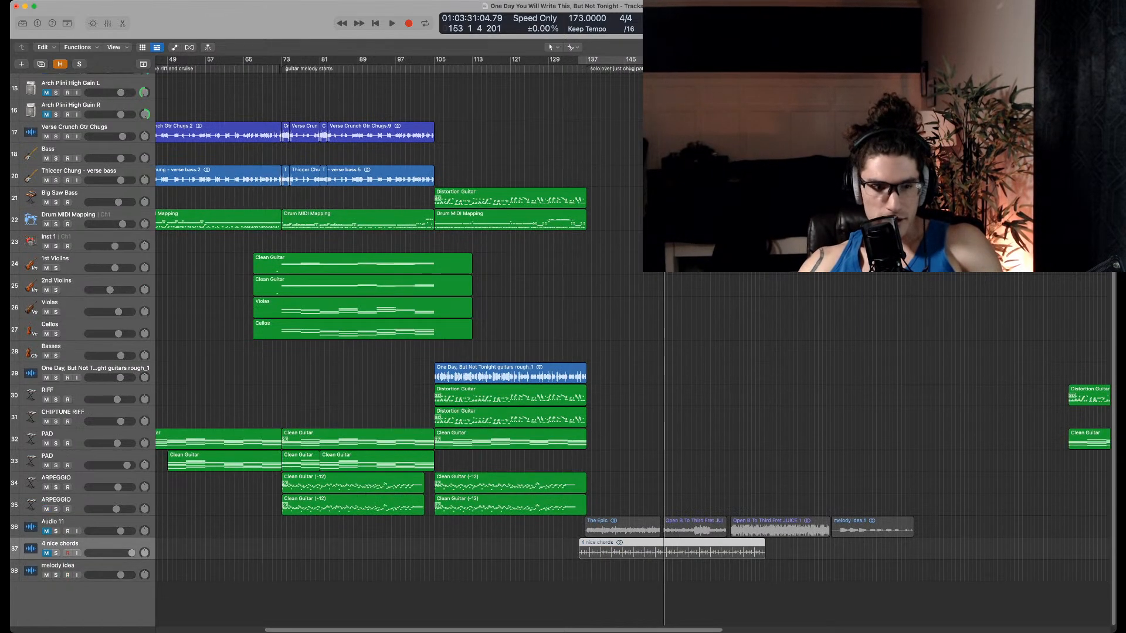
Unmute the Audio 11 track, play briefly from bar 153, and turn the cycle on
key(super+Right)
key(super+Right)
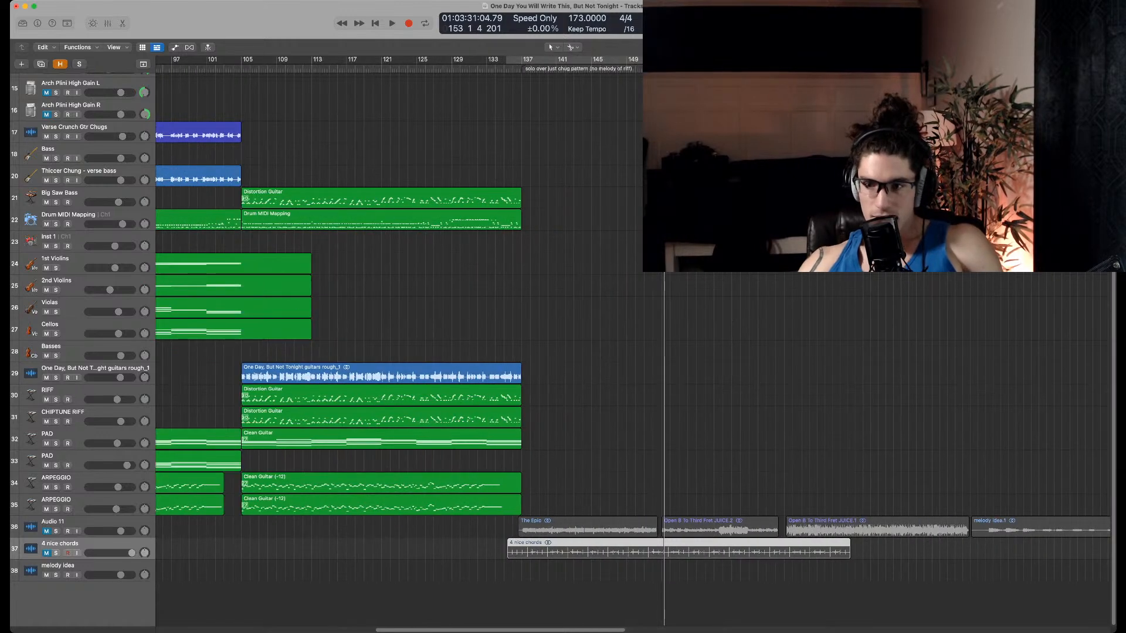
click(46, 531)
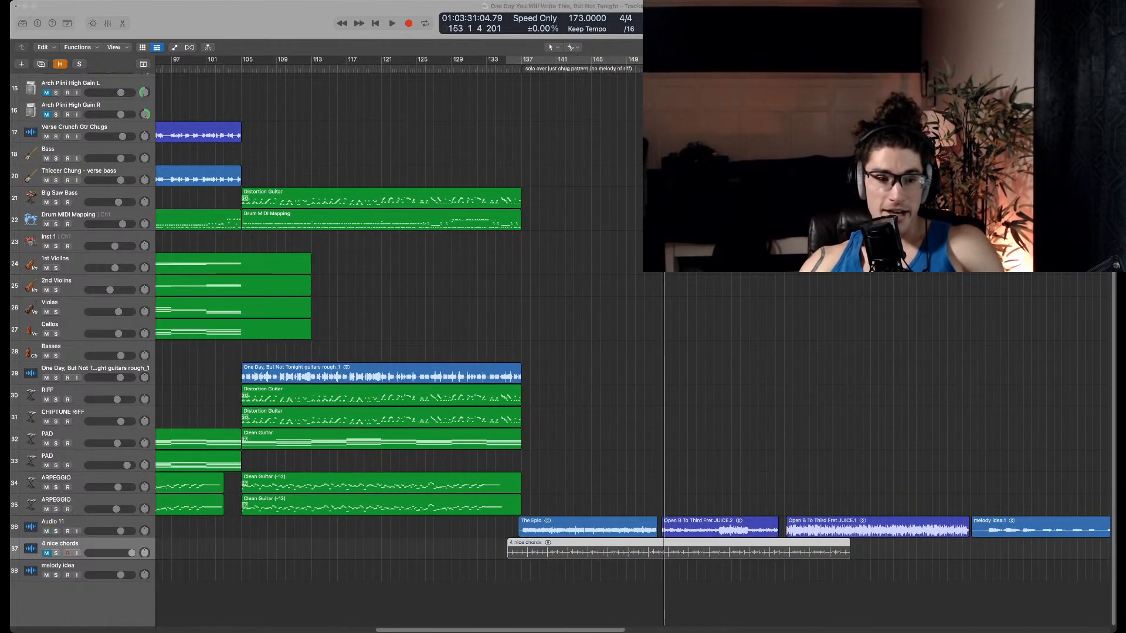
key(super+Tab)
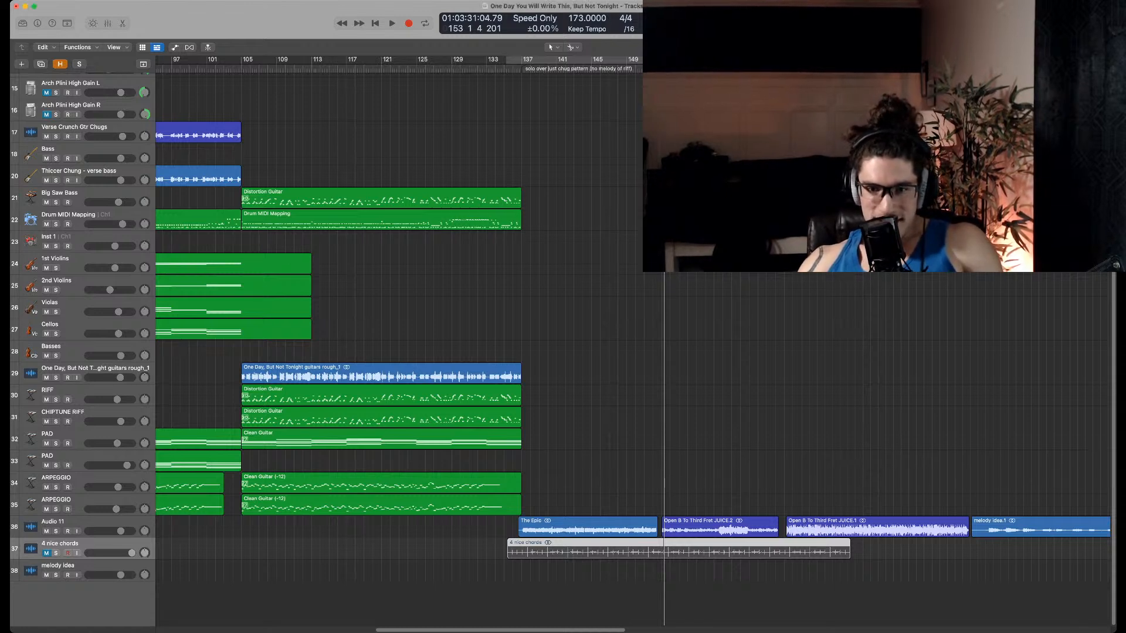
key(super+Right)
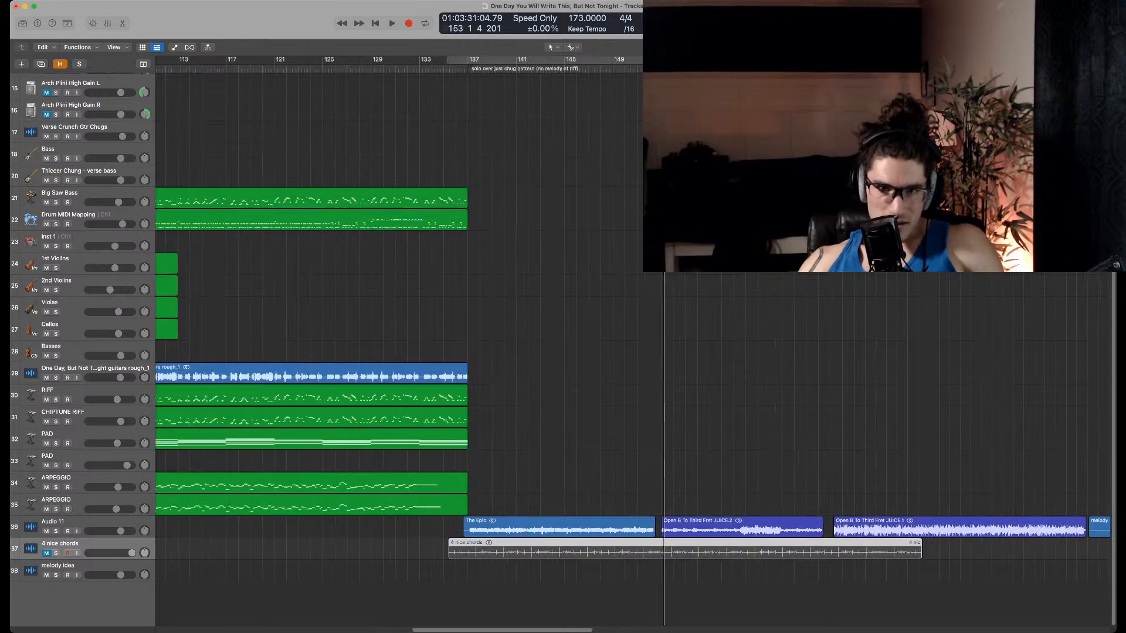
key(space)
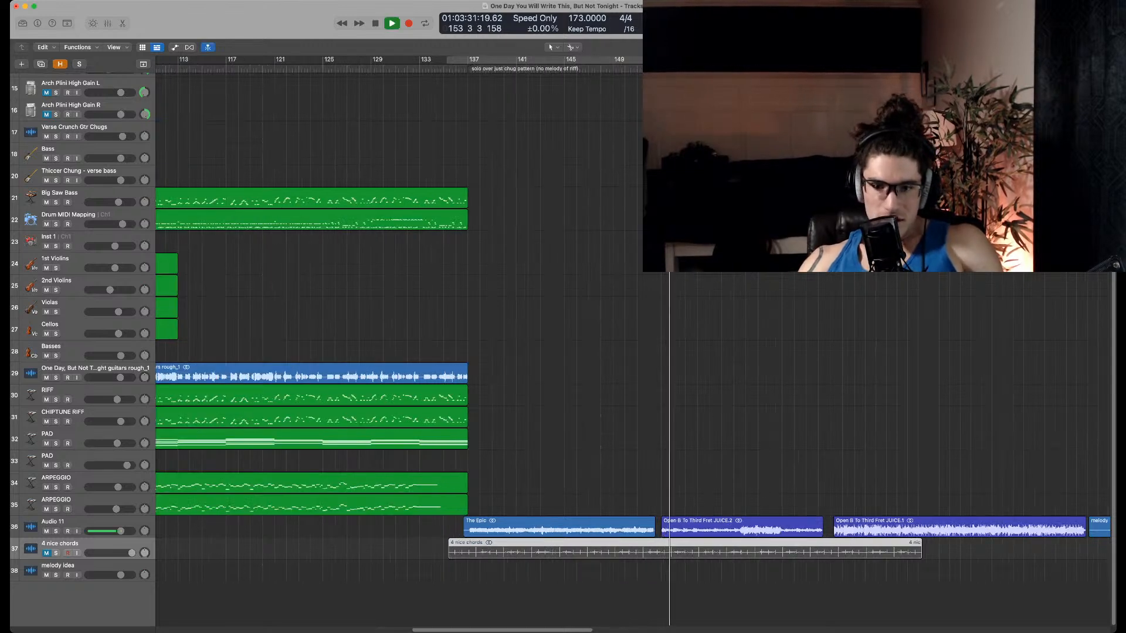
key(c)
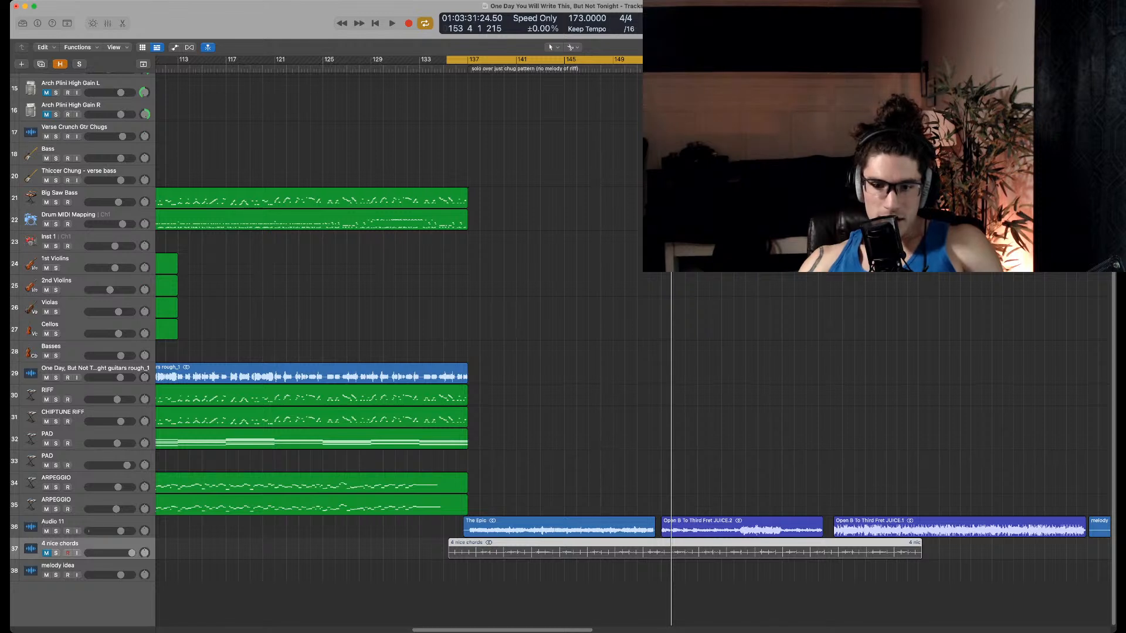
Place Open B To Third Fret JUICE.2 at about bar 137 ahead of The Epic and play the transition
mouse_move(727, 527)
mouse_down()
mouse_move(537, 506)
mouse_move(729, 527)
mouse_move(717, 527)
mouse_up()
drag(551, 506, 554, 527)
key(space)
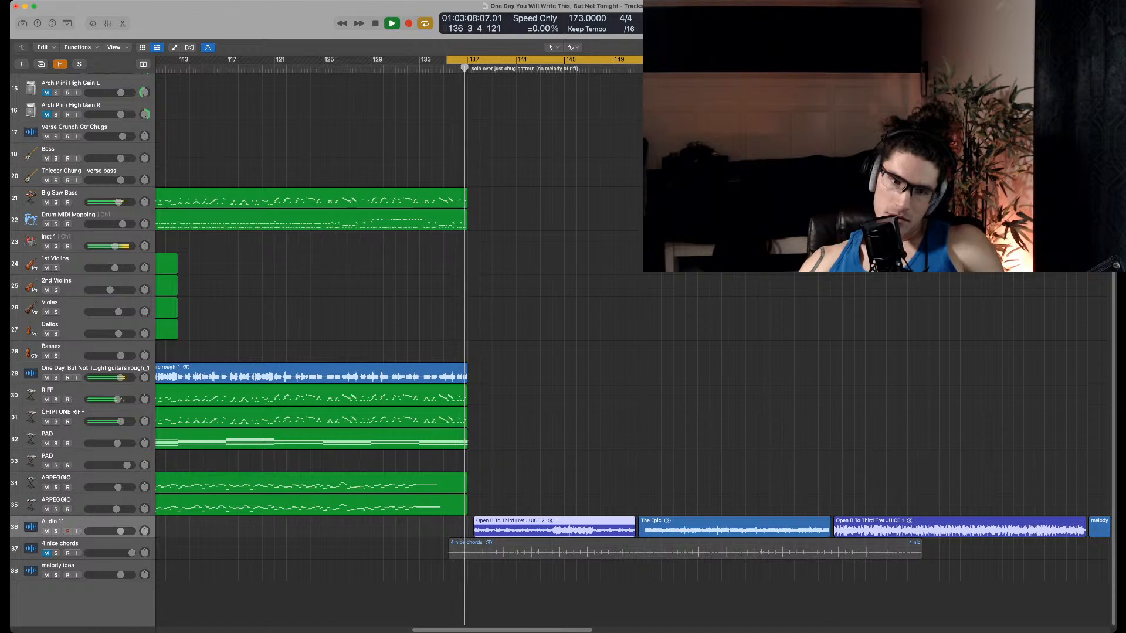
key(super+Right)
key(super+Right)
key(super+Right)
key(super+Right)
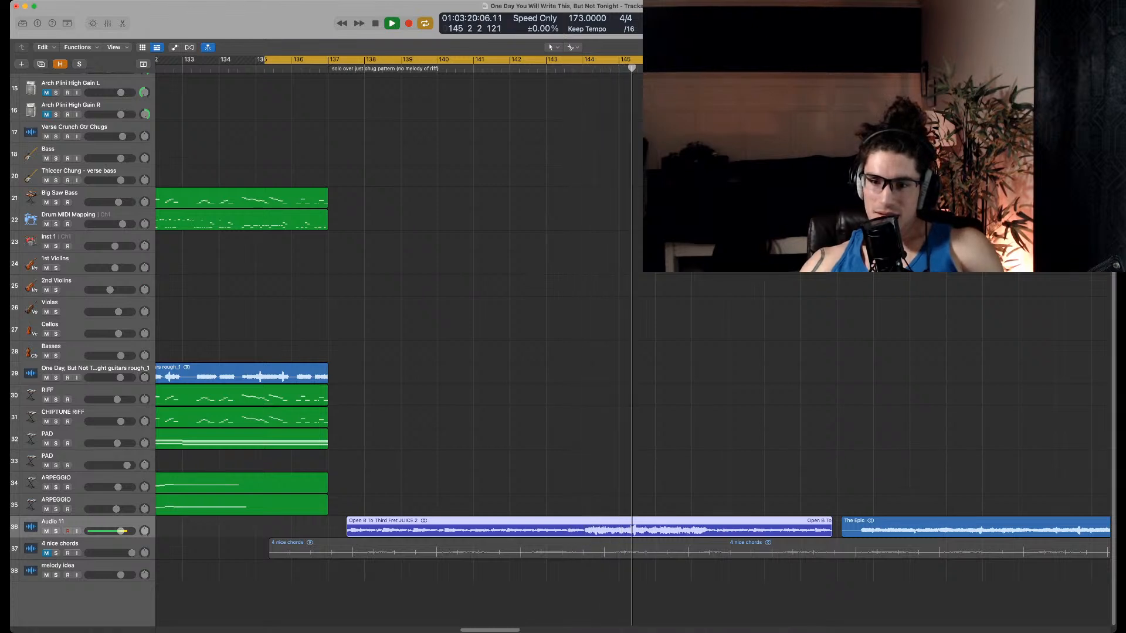
Move The Epic region to the melody idea track at about bar 147, overlapping the end of JUICE.2, and listen
drag(914, 527, 761, 505)
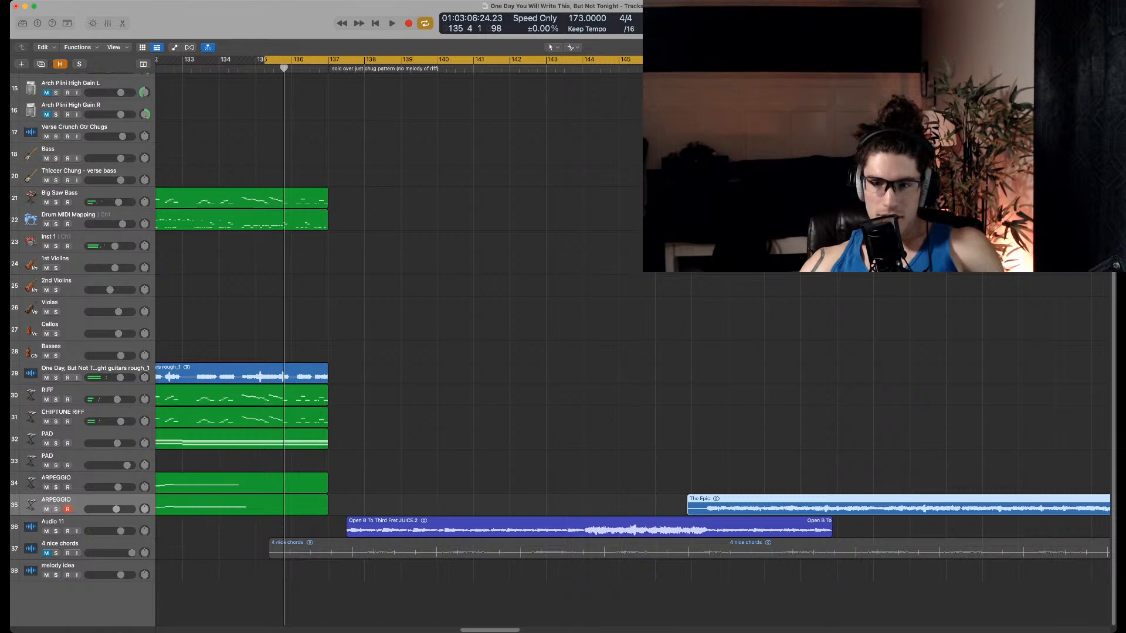
drag(760, 505, 760, 571)
key(space)
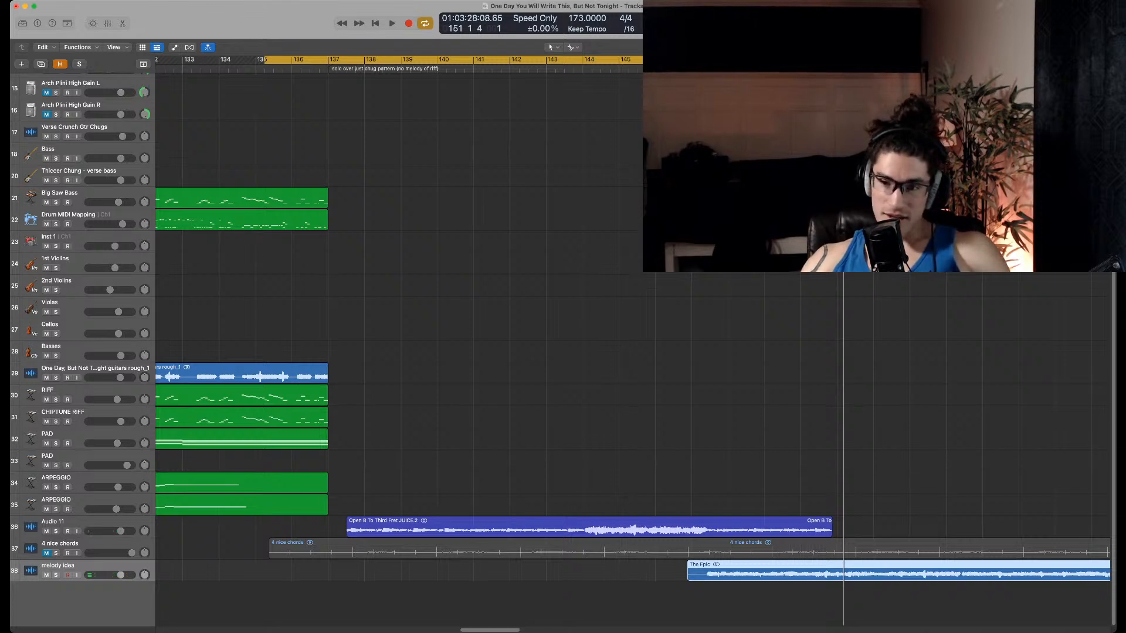
Move the Open B To Third Fret JUICE.1 region earlier so it follows The Epic closely
scroll(634, 329, left, 3)
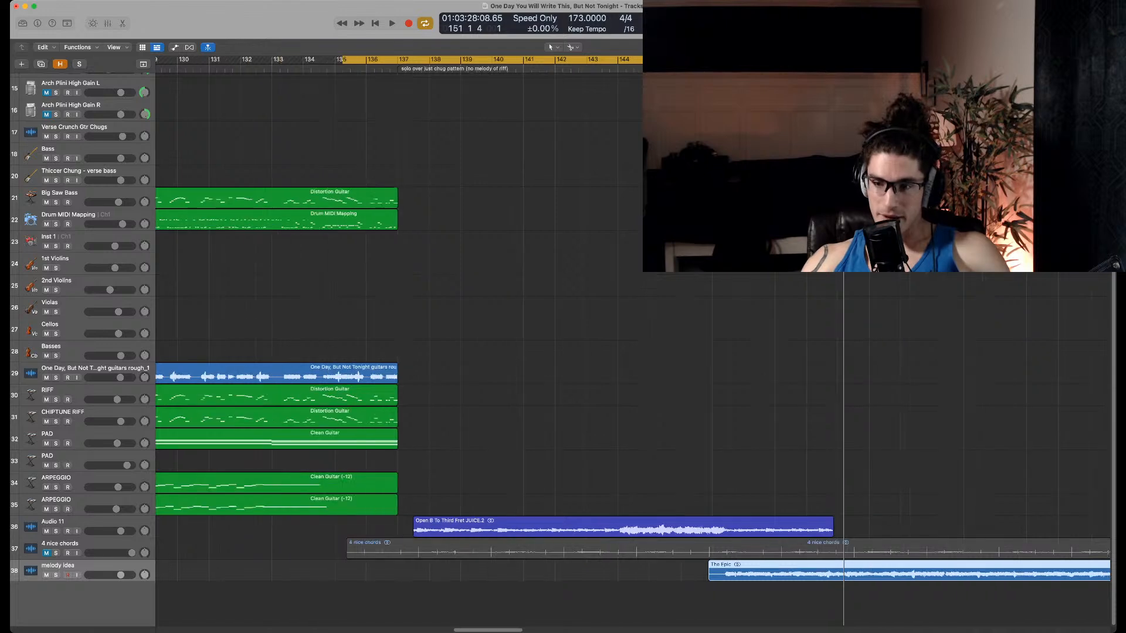
scroll(633, 352, right, 3)
scroll(634, 352, down, 5)
scroll(634, 352, right, 3)
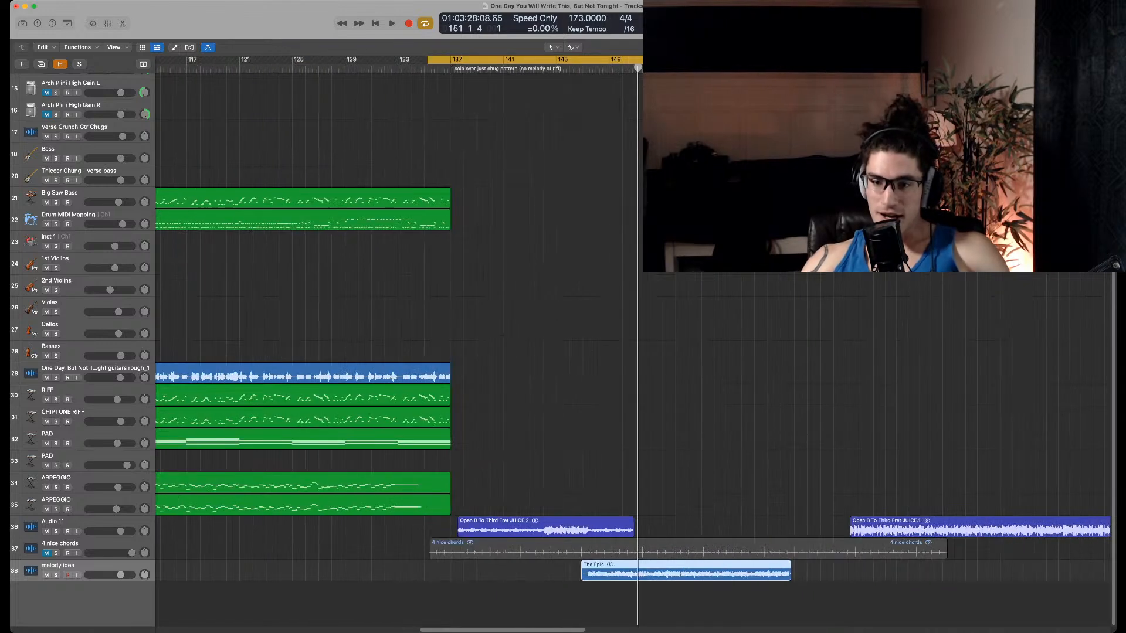
click(950, 527)
drag(950, 528, 901, 527)
click(897, 463)
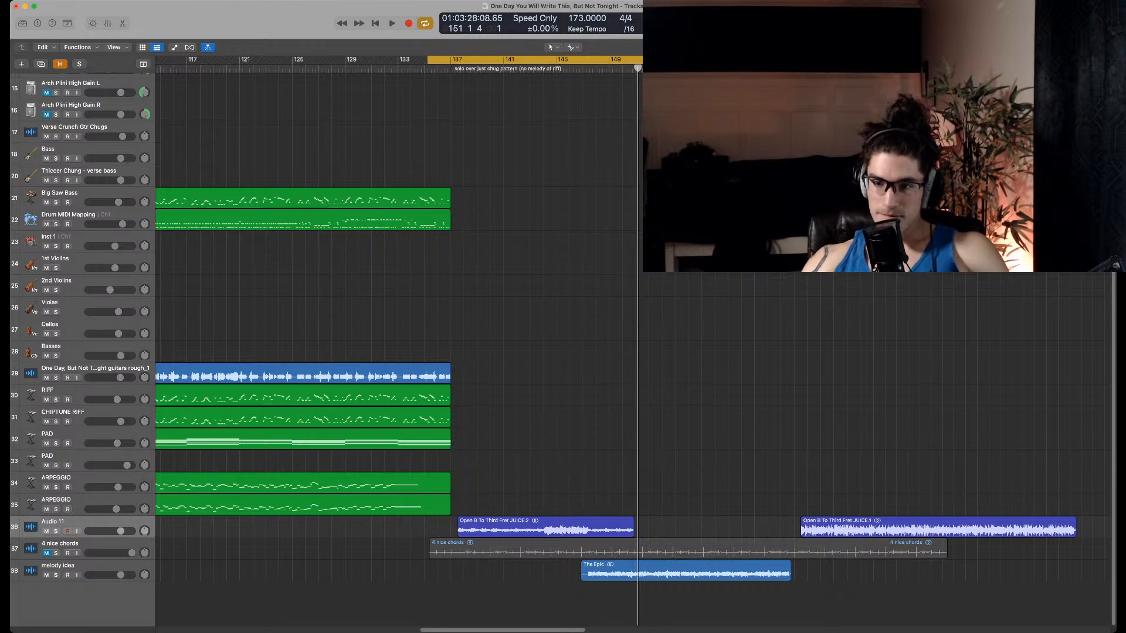
Turn the cycle off, play the start of JUICE.1, and adjust the region's start to about bar 163
key(c)
key(space)
key(super+Right)
key(super+Right)
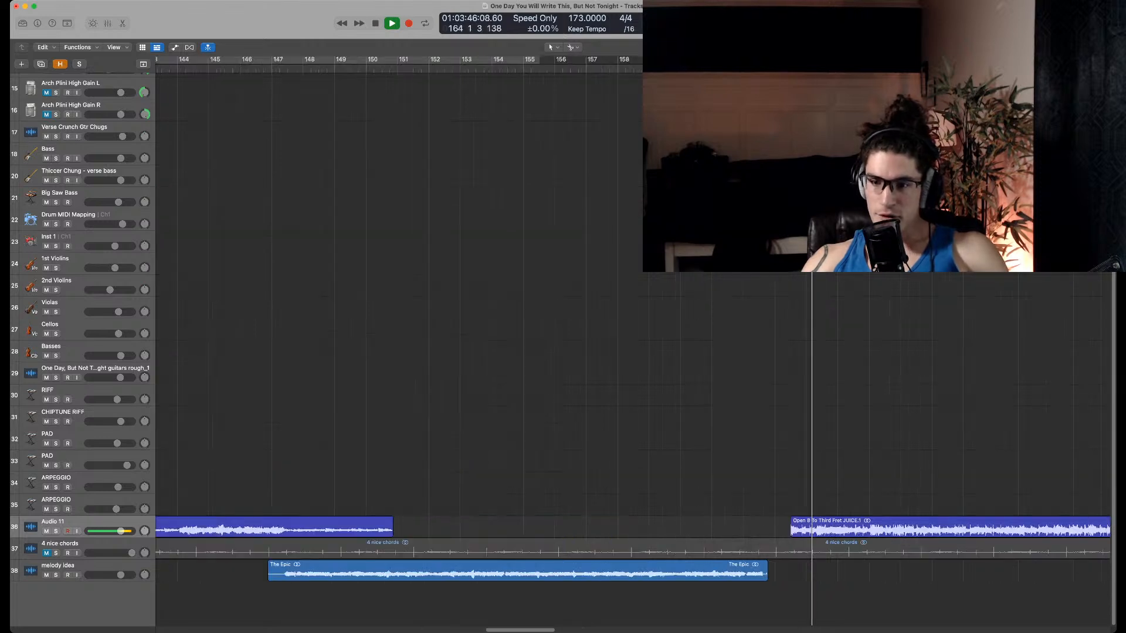
drag(792, 534, 815, 534)
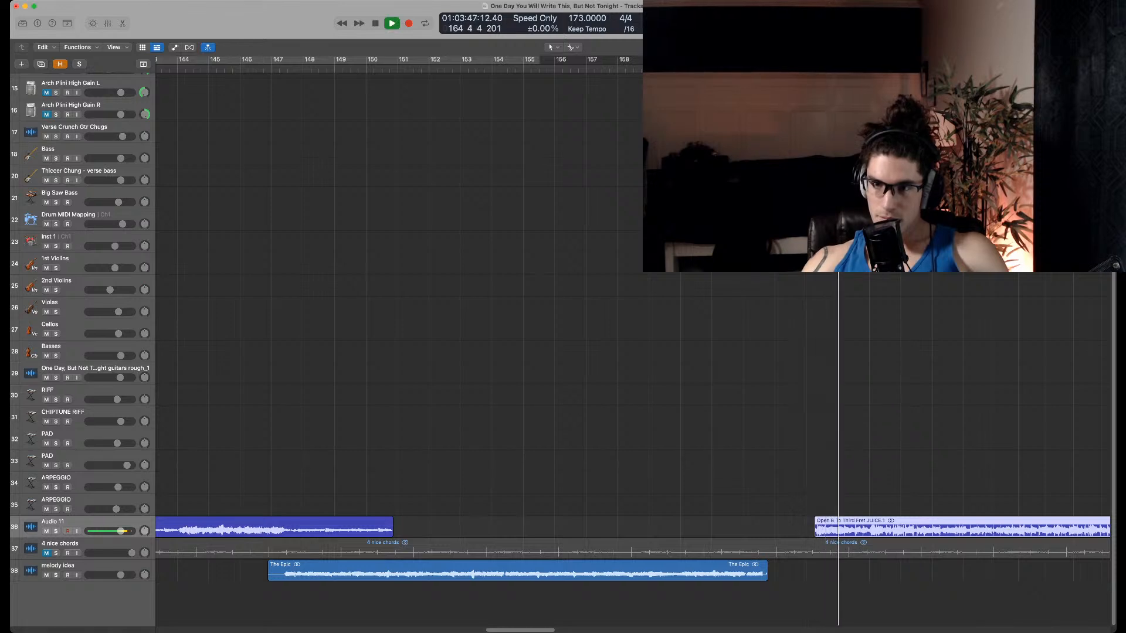
key(space)
drag(815, 533, 775, 533)
key(space)
key(space)
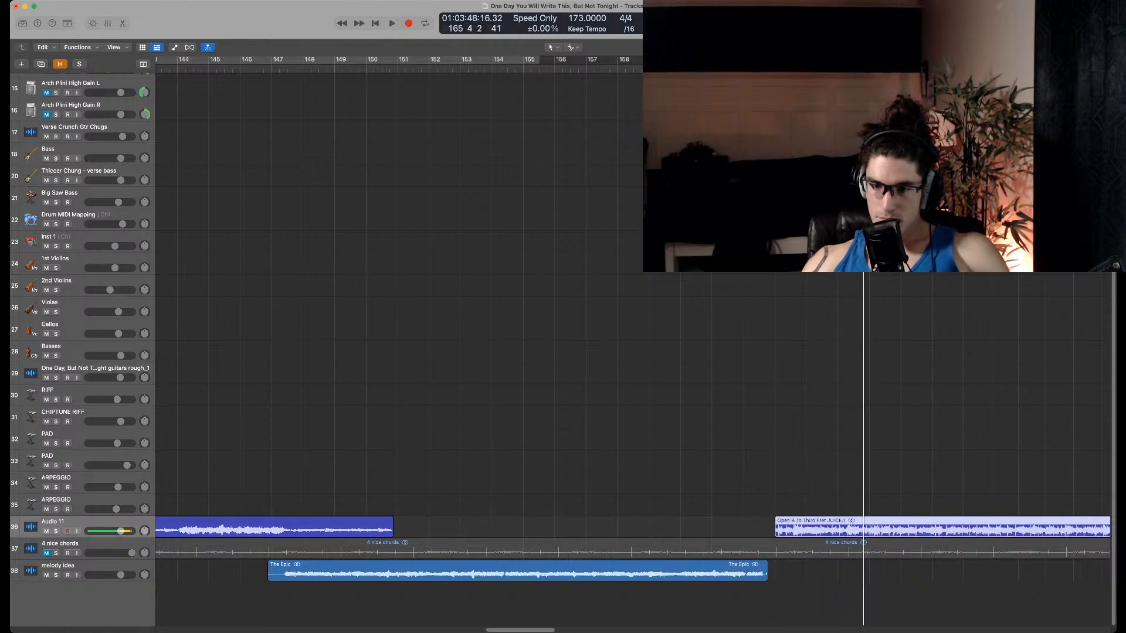
Stop playback, turn the cycle back on, and replay the transition from about bar 135 into JUICE.2
key(super+Left)
scroll(633, 410, left, 3)
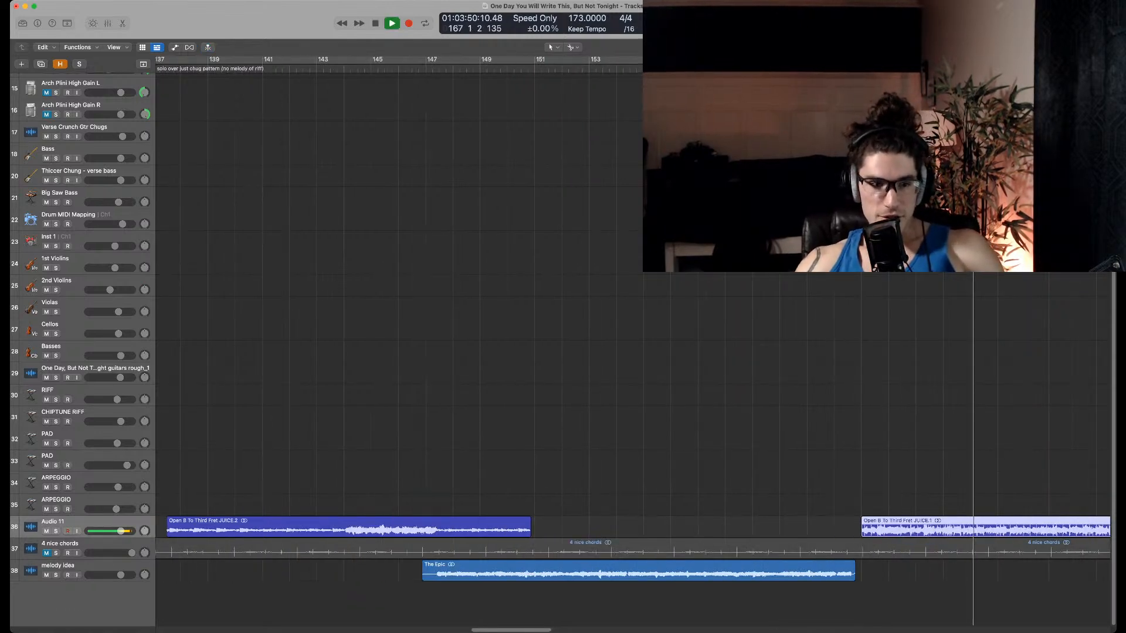
key(super+Left)
key(super+Left)
scroll(633, 411, left, 1)
key(space)
key(super+Left)
key(super+Left)
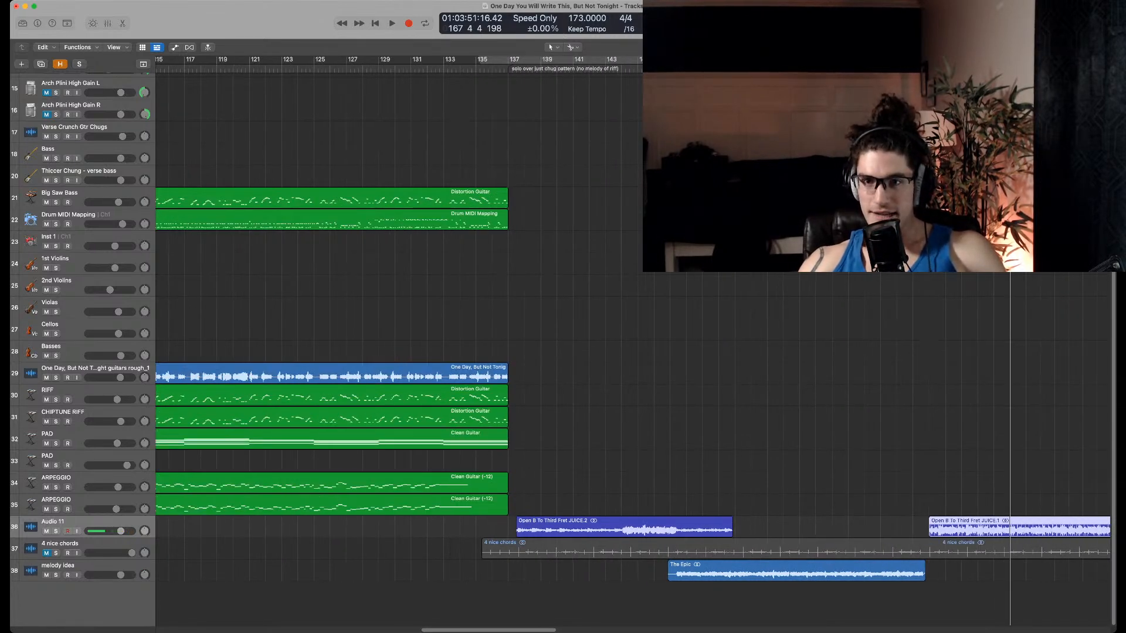
key(c)
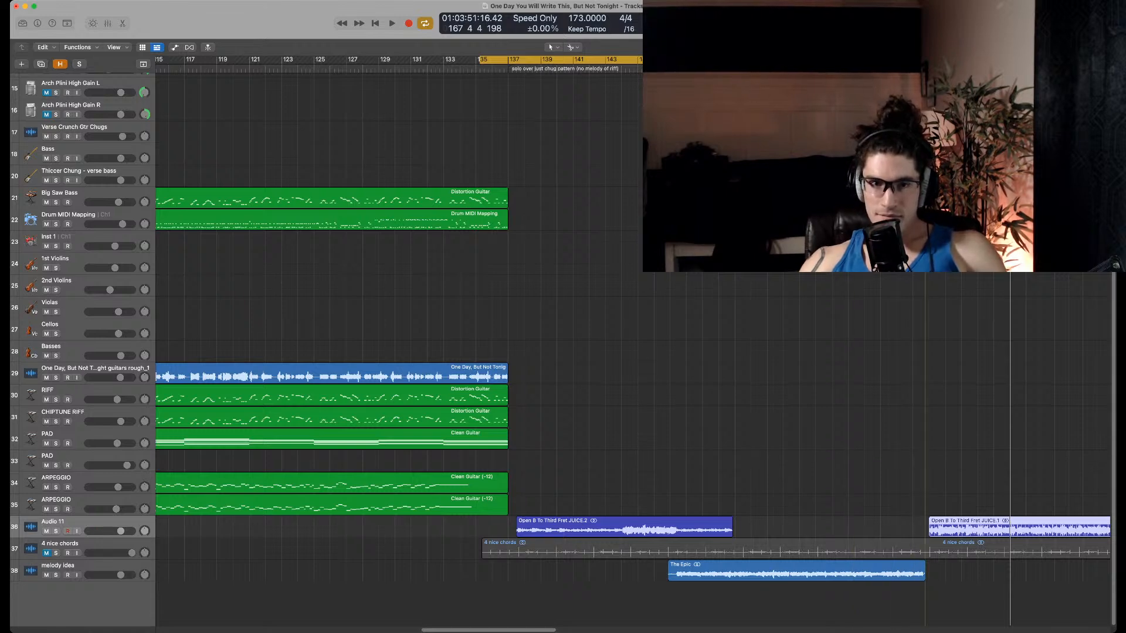
key(super+Right)
key(super+Right)
key(space)
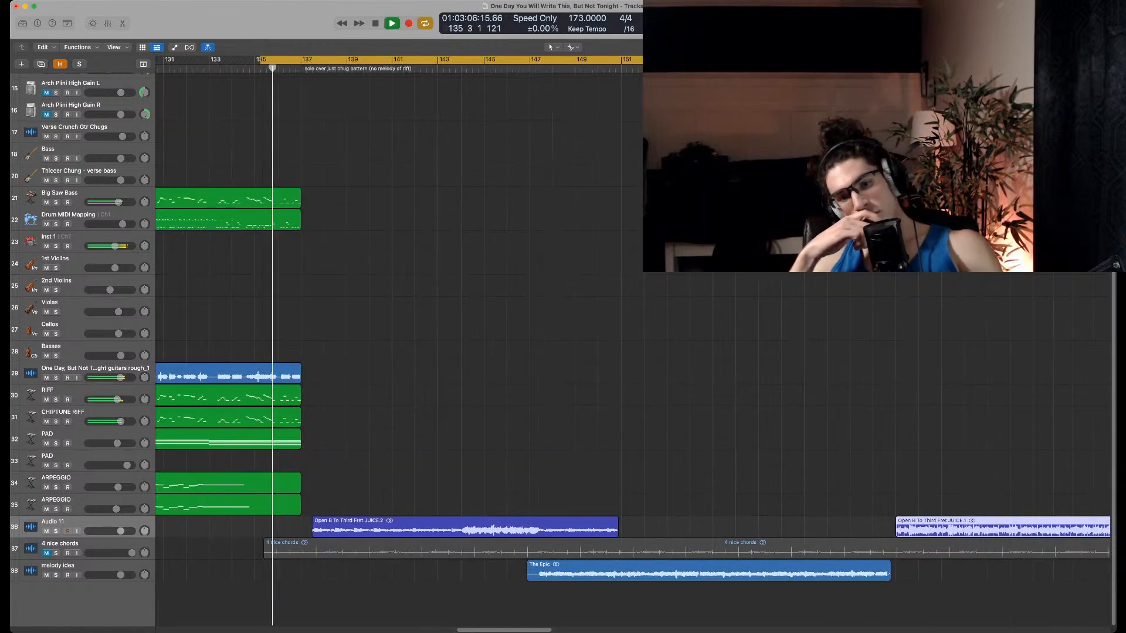
Shift the Open B To Third Fret JUICE.2 region slightly earlier, extend its start to bar 137, and replay the transition
scroll(633, 410, left, 1)
key(super+Right)
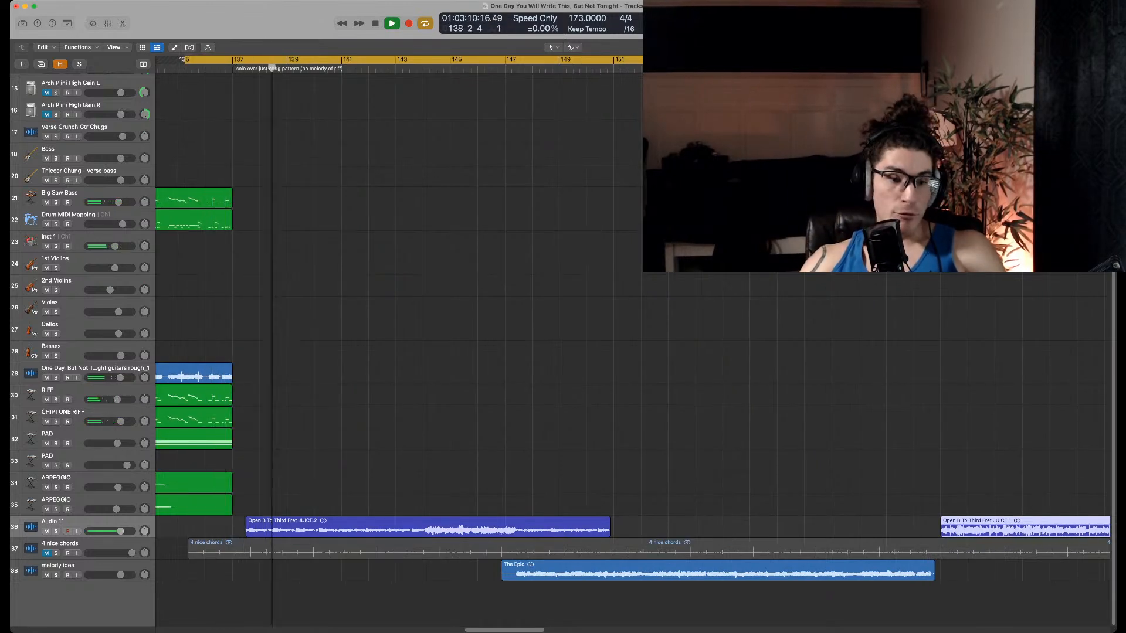
key(space)
mouse_move(247, 533)
mouse_down()
mouse_move(226, 532)
mouse_move(256, 526)
mouse_up()
key(space)
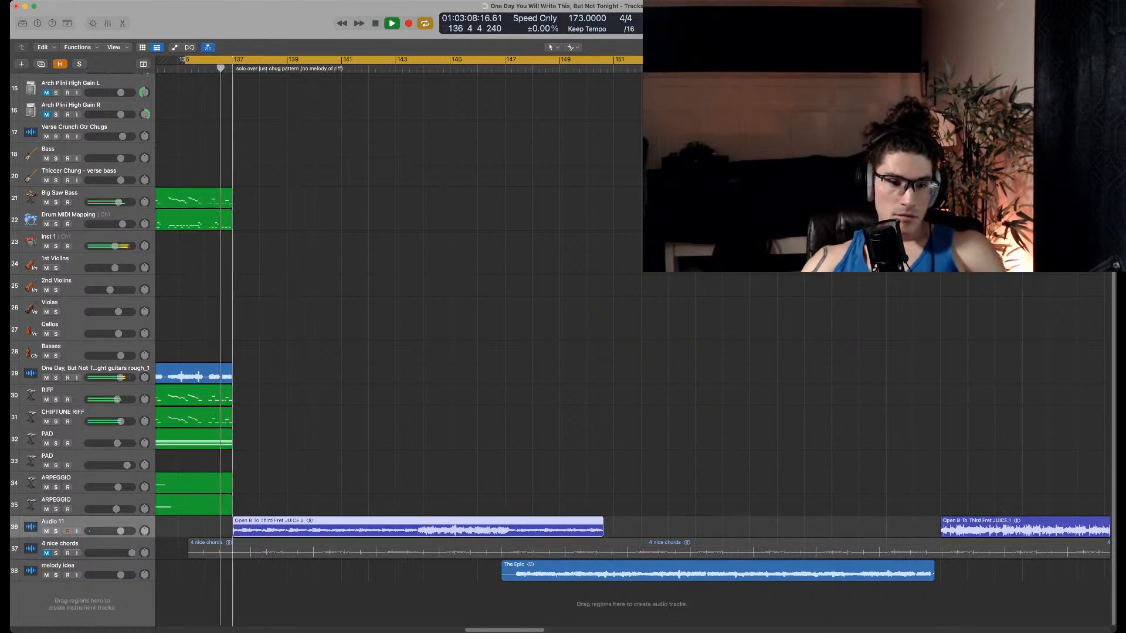
Undo the last extension of JUICE.2's start and replay the sequence into The Epic
key(space)
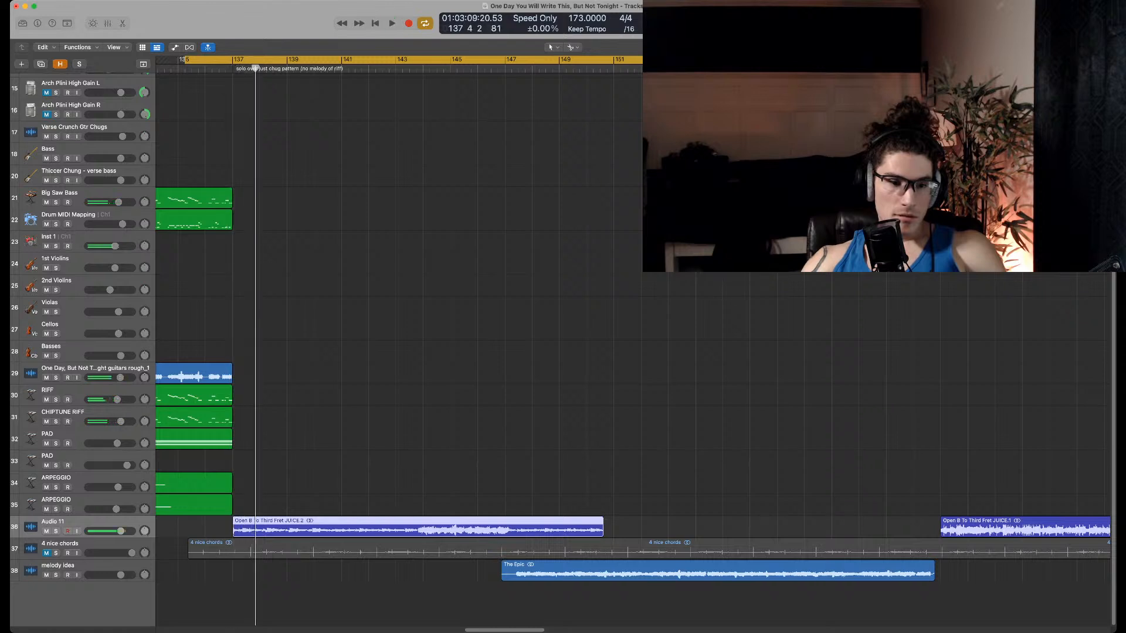
key(super+z)
key(space)
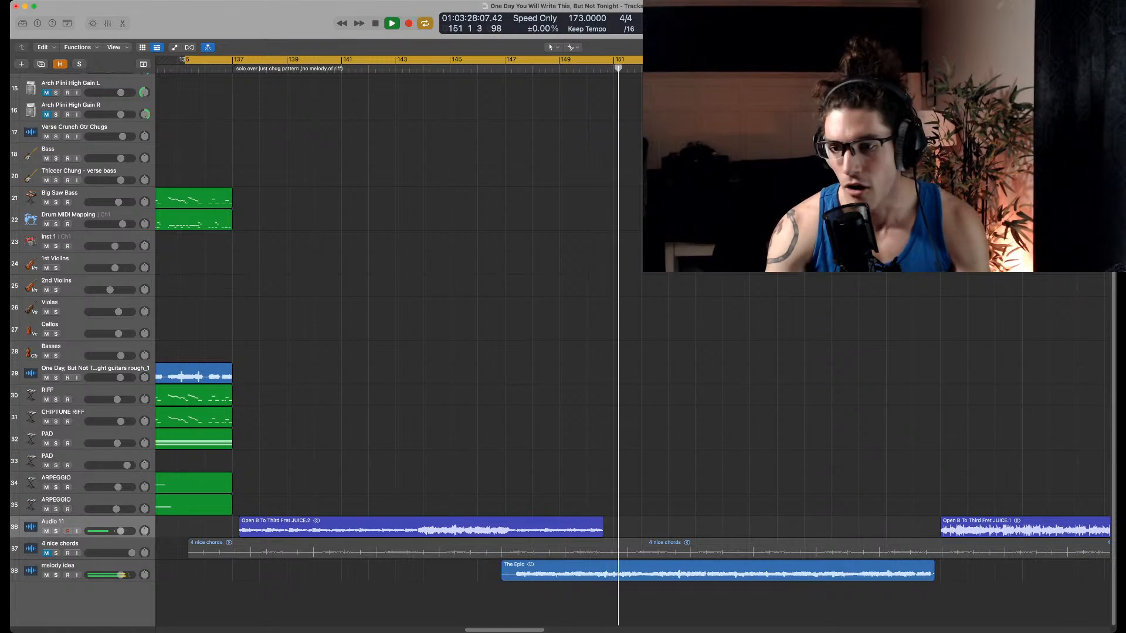
Stop playback, shift JUICE.1 later, and move The Epic onto the Audio 11 track between JUICE.2 and JUICE.1
key(space)
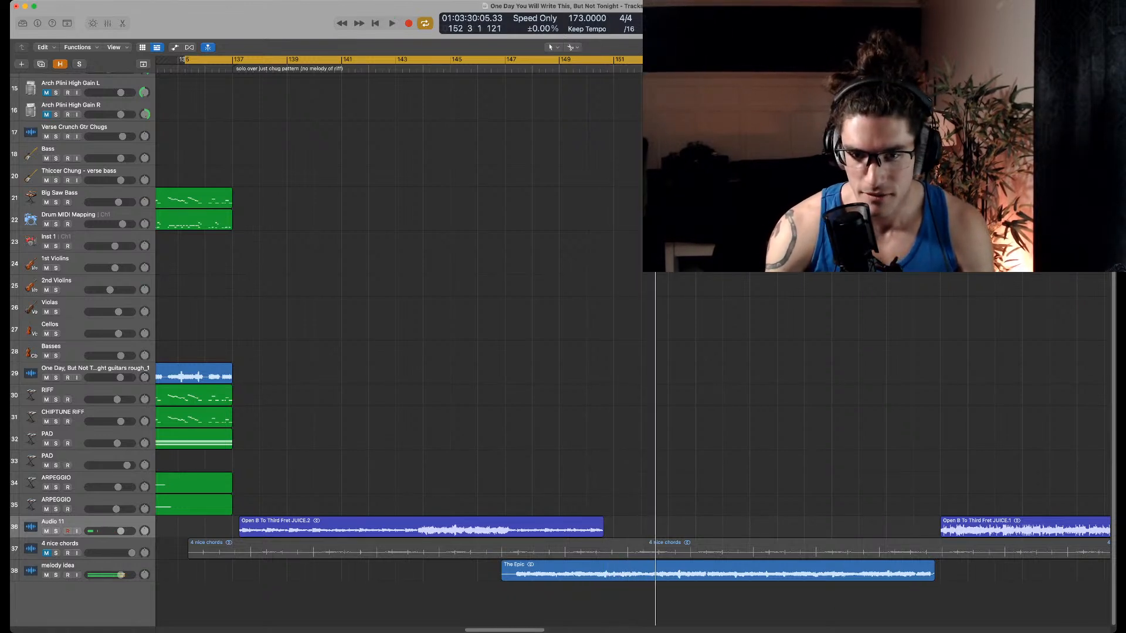
key(super+Left)
key(super+Left)
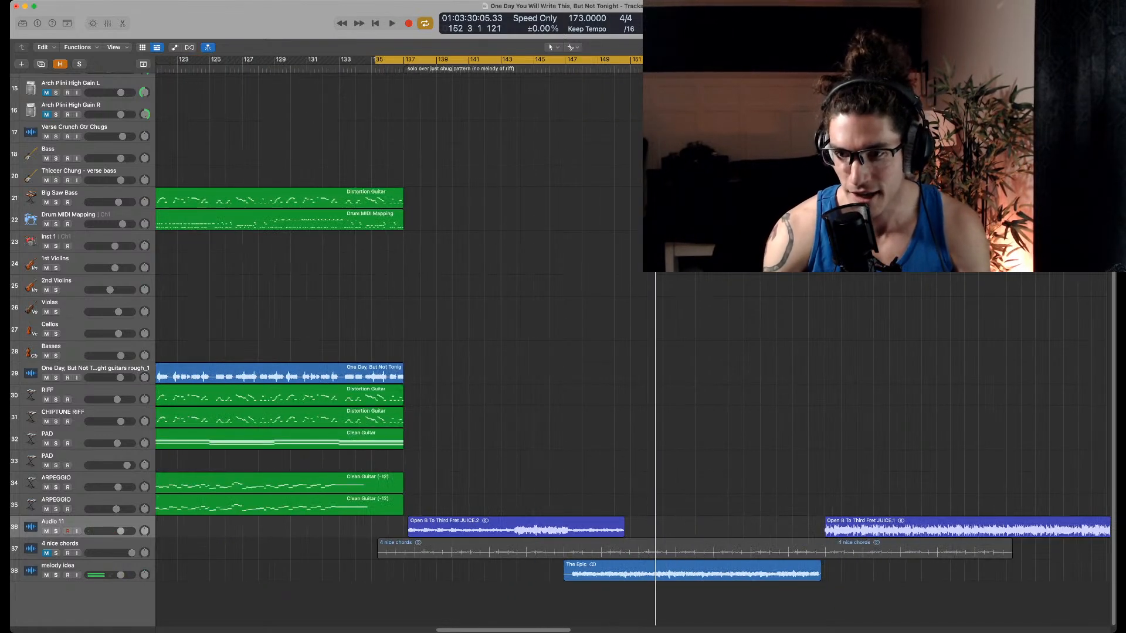
click(692, 570)
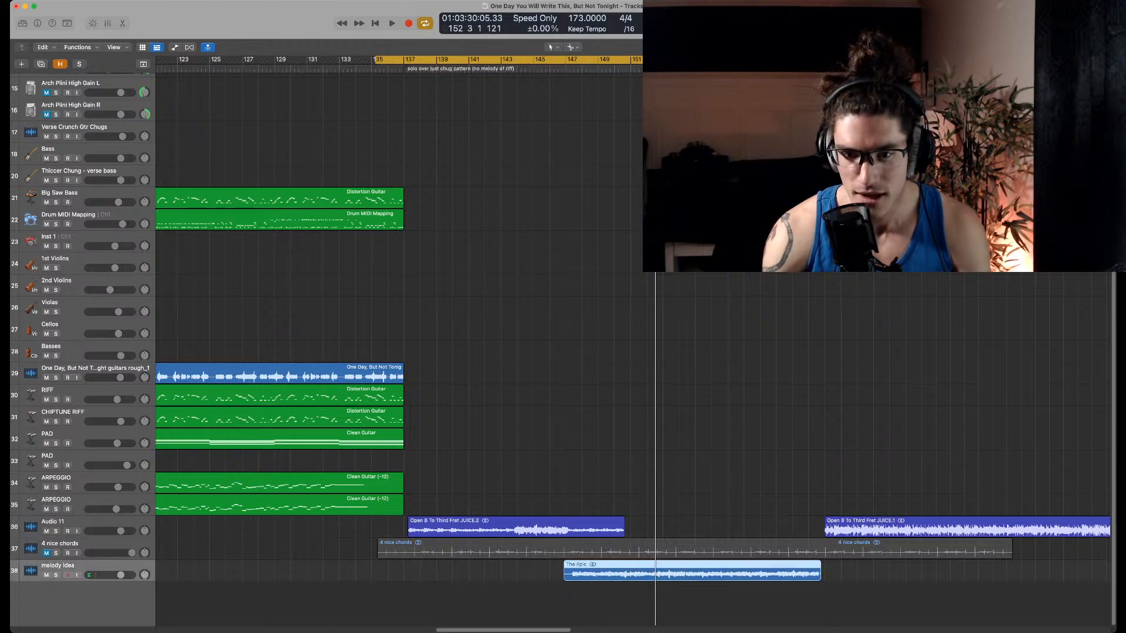
key(super+Left)
key(super+Left)
drag(903, 528, 963, 528)
drag(692, 571, 752, 527)
key(super+Right)
key(super+Right)
Play the end of JUICE.2, turn the cycle off, and audition The Epic from bar 151
key(space)
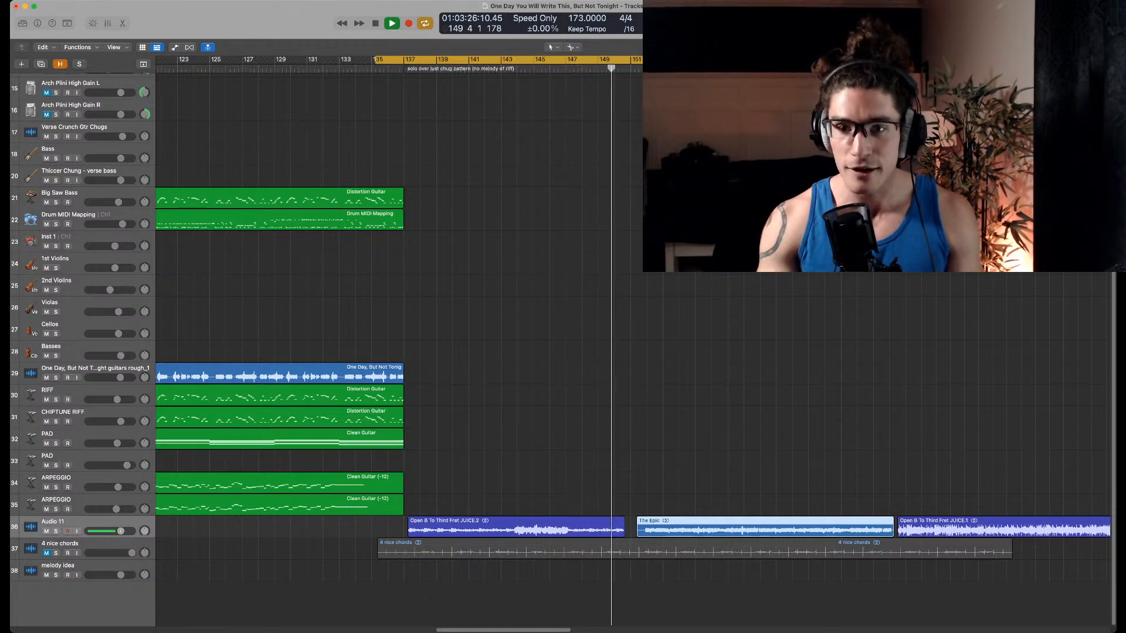
key(space)
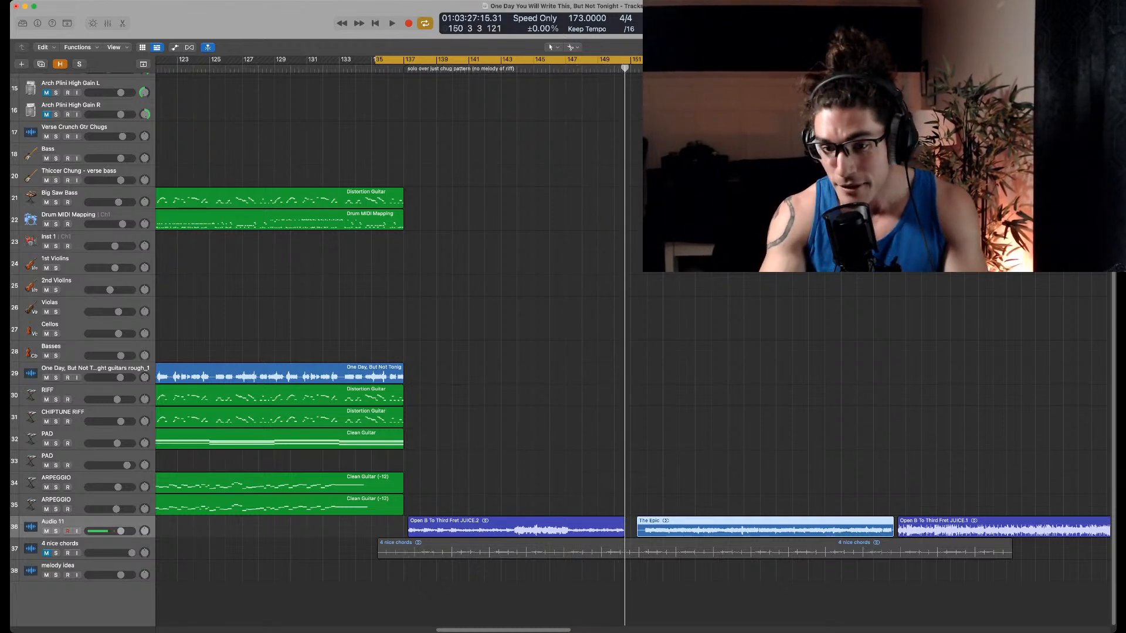
key(period)
key(c)
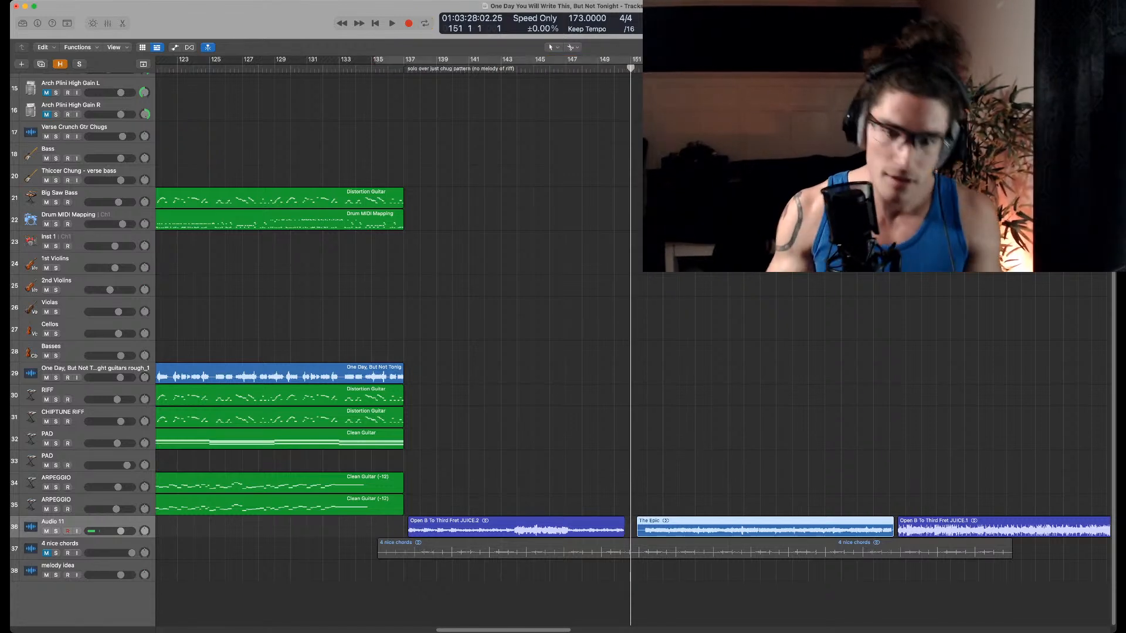
key(space)
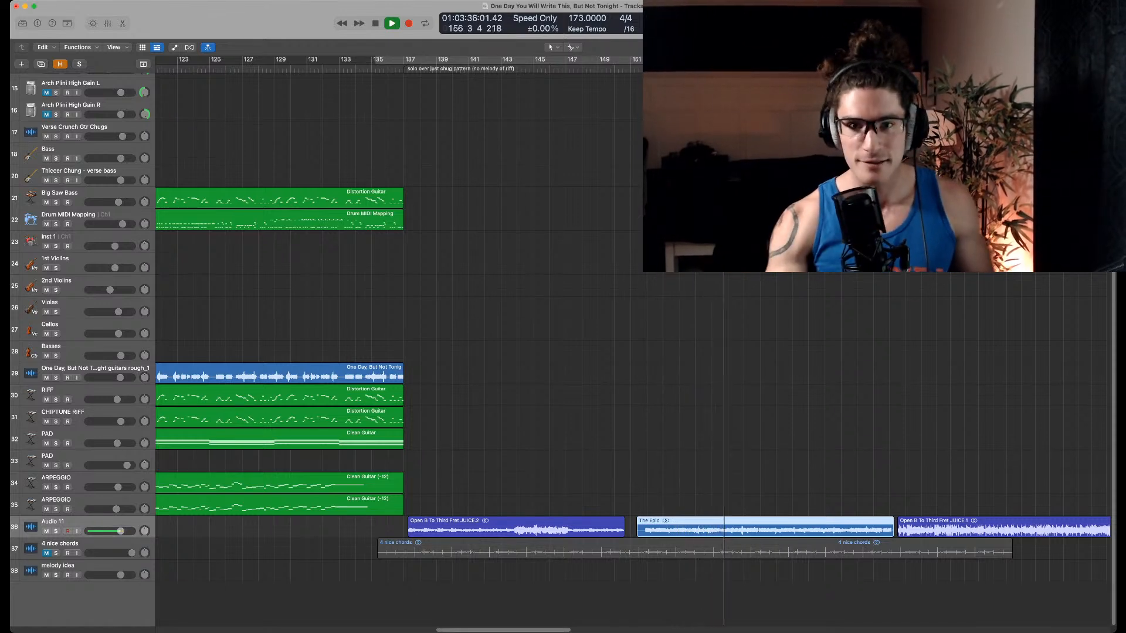
key(space)
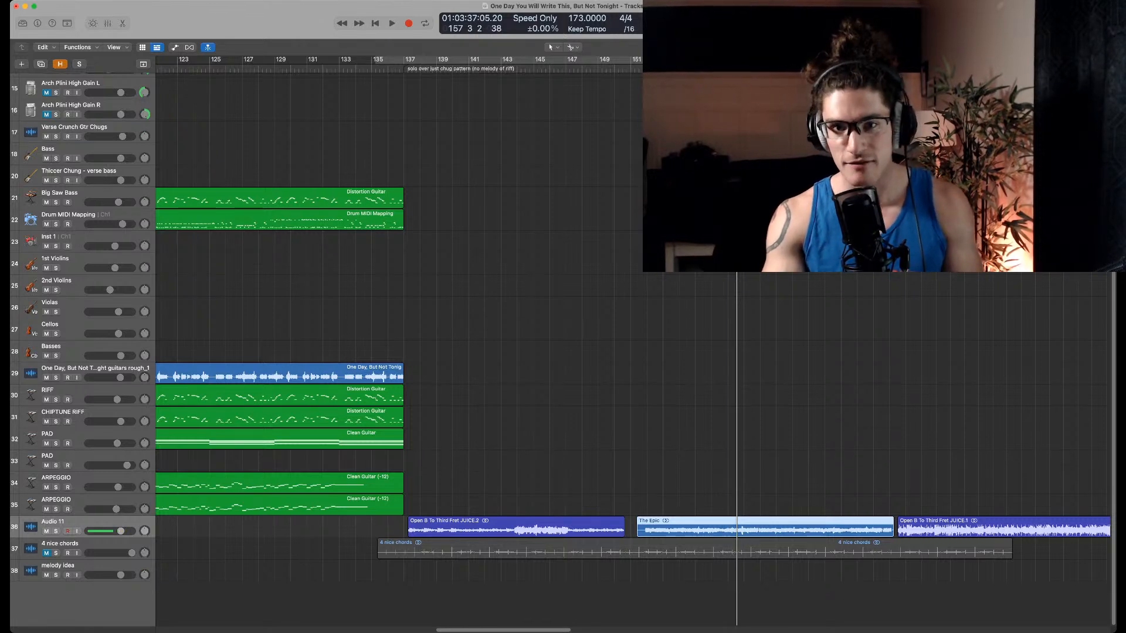
Play the new sequence from about bar 141 through The Epic and into JUICE.1, stopping around bar 173
click(477, 68)
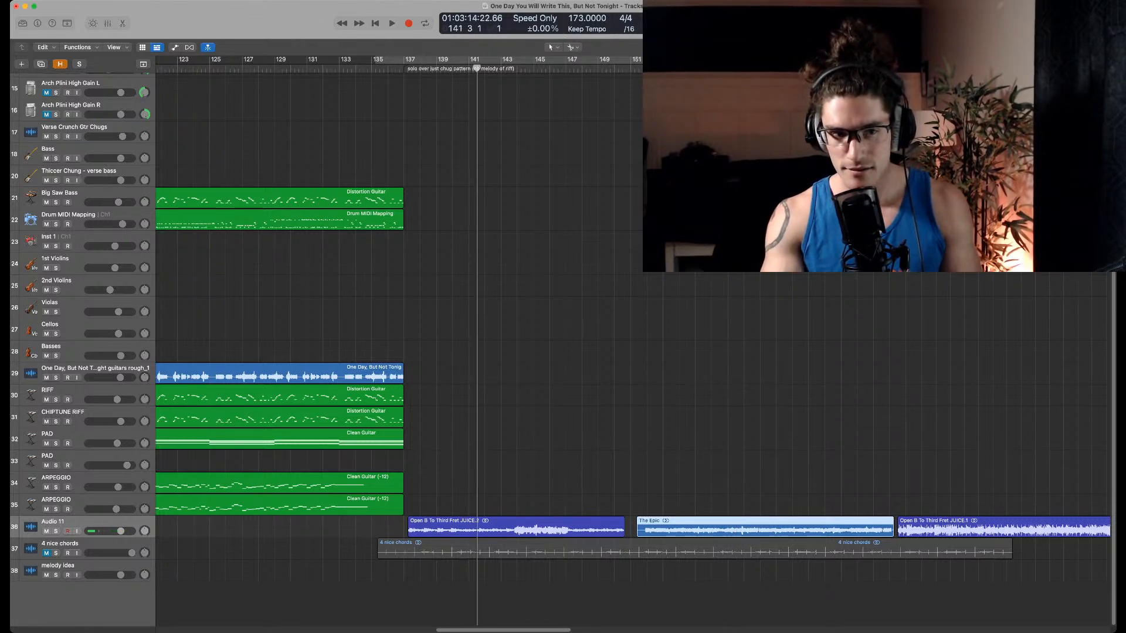
key(space)
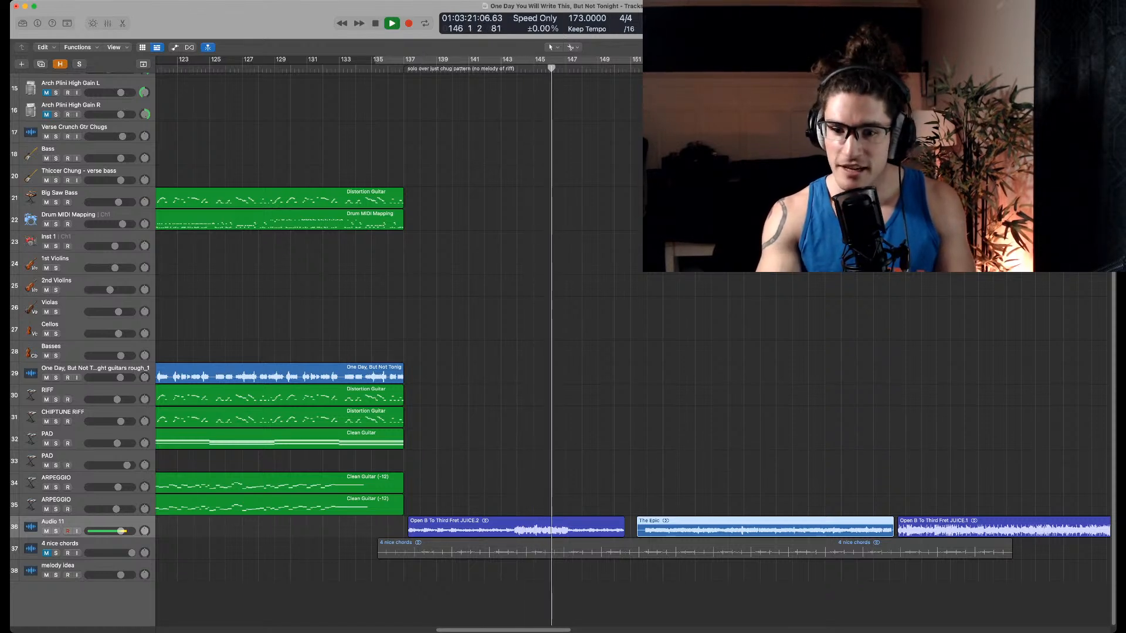
key(space)
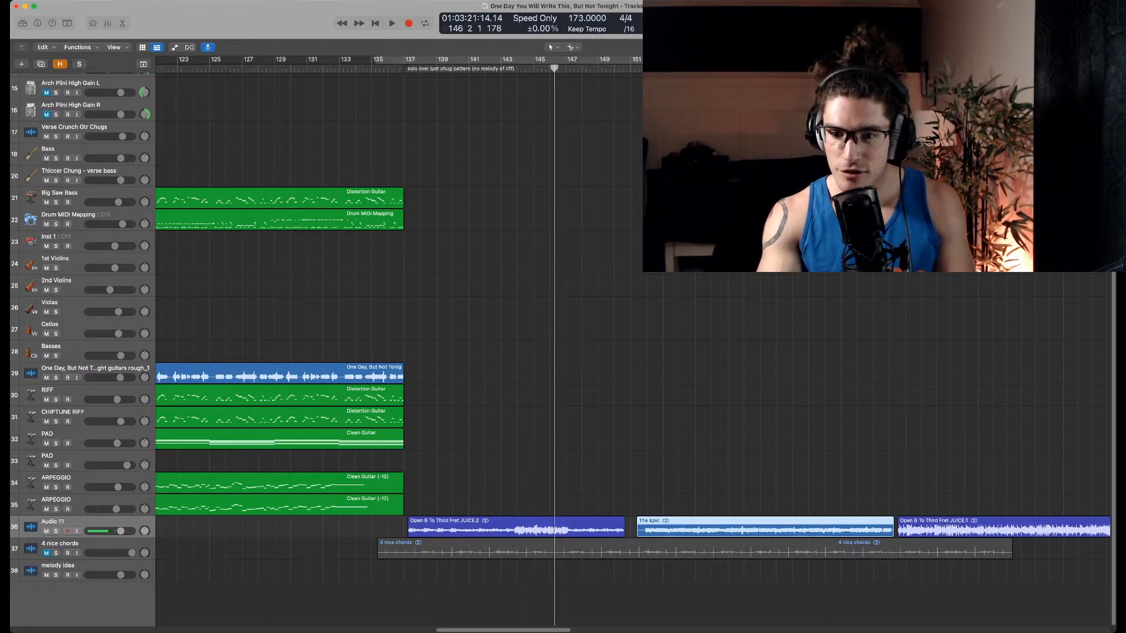
key(space)
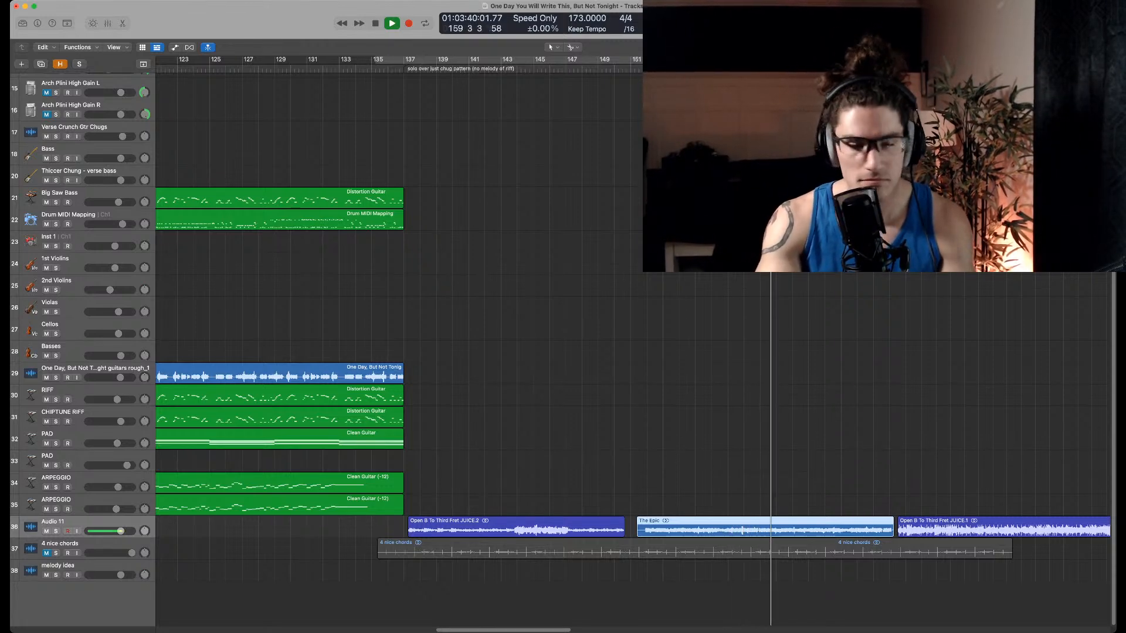
scroll(633, 411, right, 2)
scroll(633, 410, left, 3)
key(super+Left)
key(super+Left)
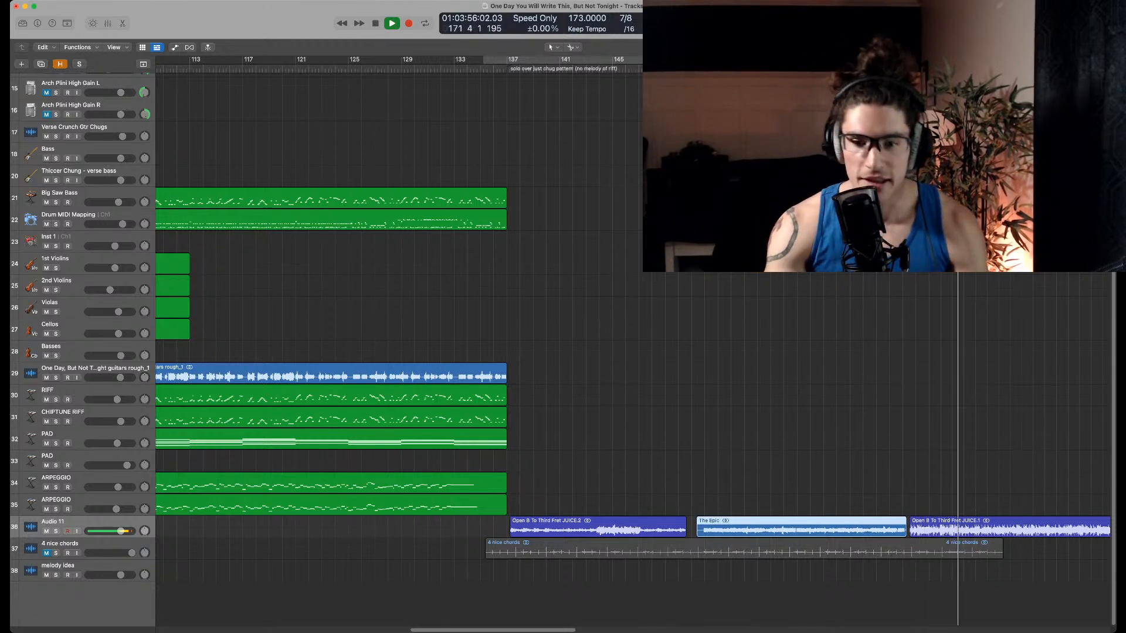
key(space)
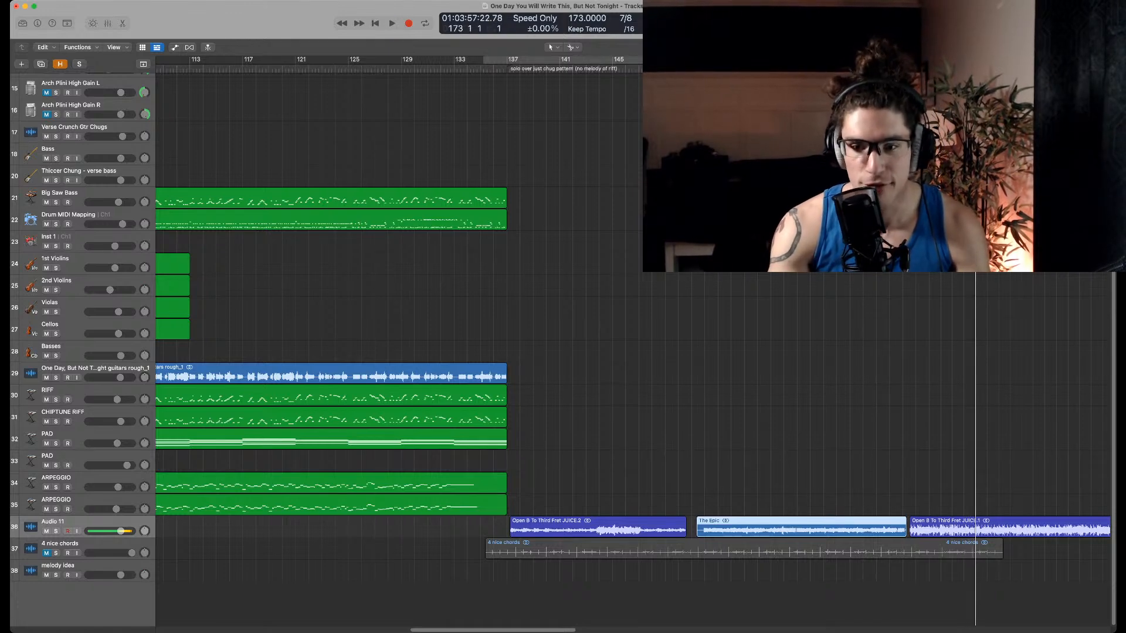
Return the playhead to bar 167 at the start of JUICE.1 and clear the region selection
key(super+Left)
key(super+Left)
key(super+Left)
key(alt+shift+d)
drag(665, 479, 721, 520)
key(comma)
key(comma)
key(comma)
key(comma)
key(comma)
key(comma)
key(period)
key(comma)
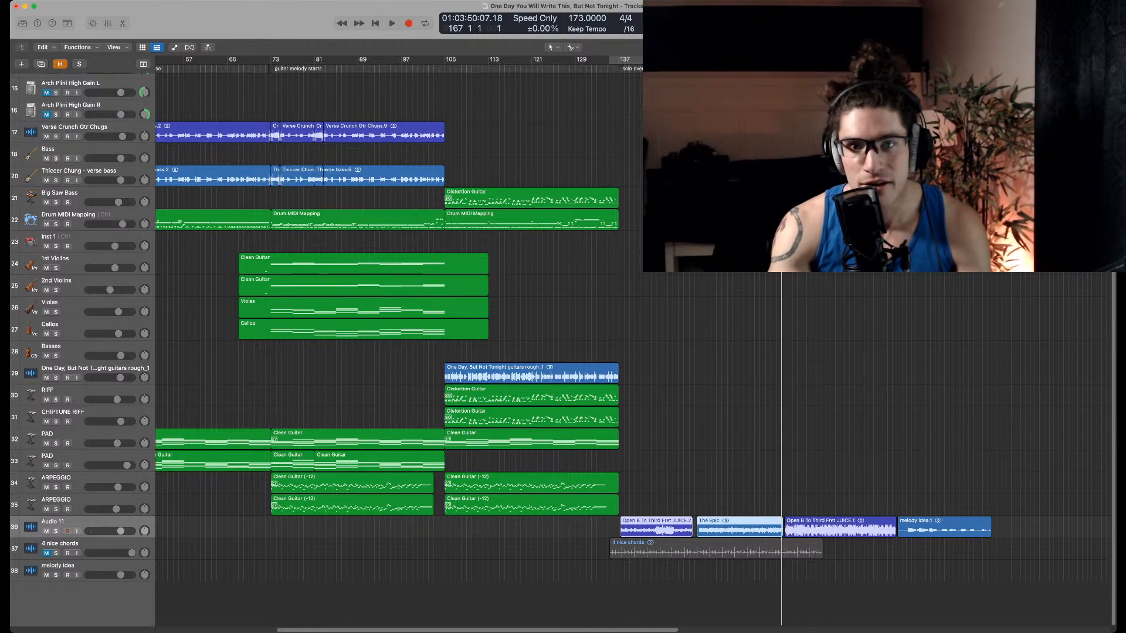
key(alt+shift+d)
Examine the whole arrangement from the opening sections through the parked audio ideas to the leftover regions at the end
scroll(633, 352, up, 4)
scroll(387, 352, up, 4)
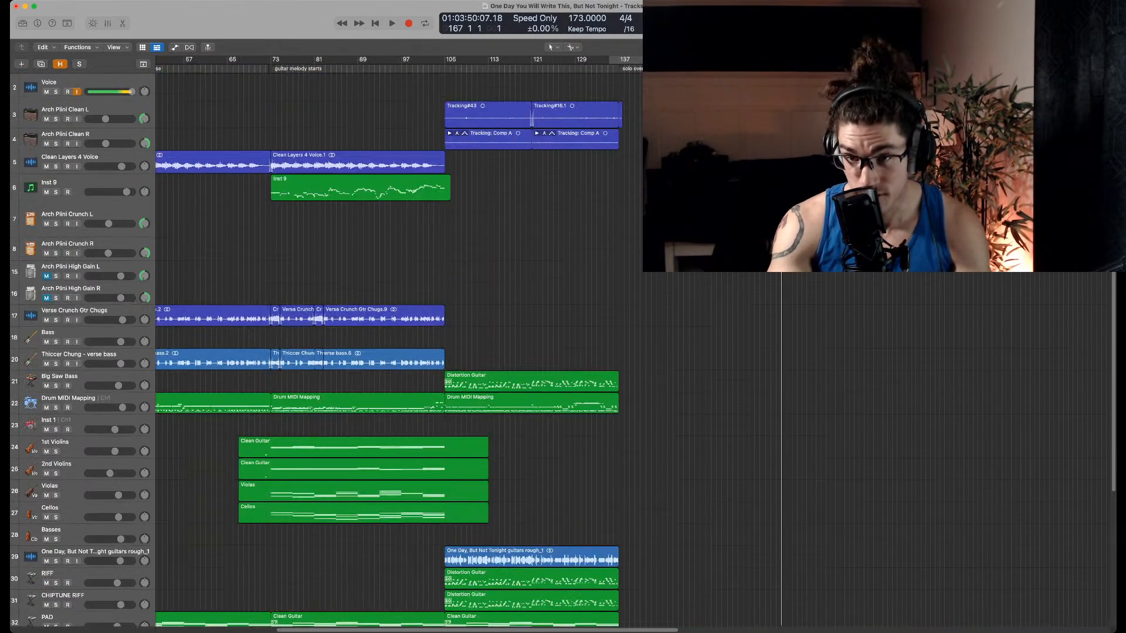
scroll(387, 352, down, 4)
scroll(387, 351, down, 5)
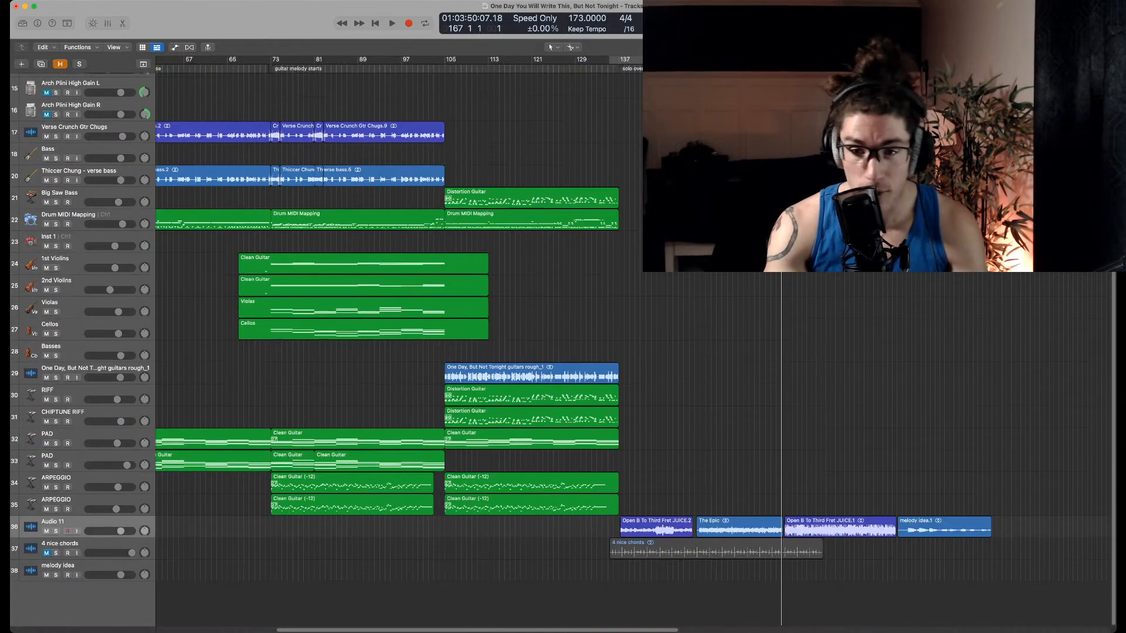
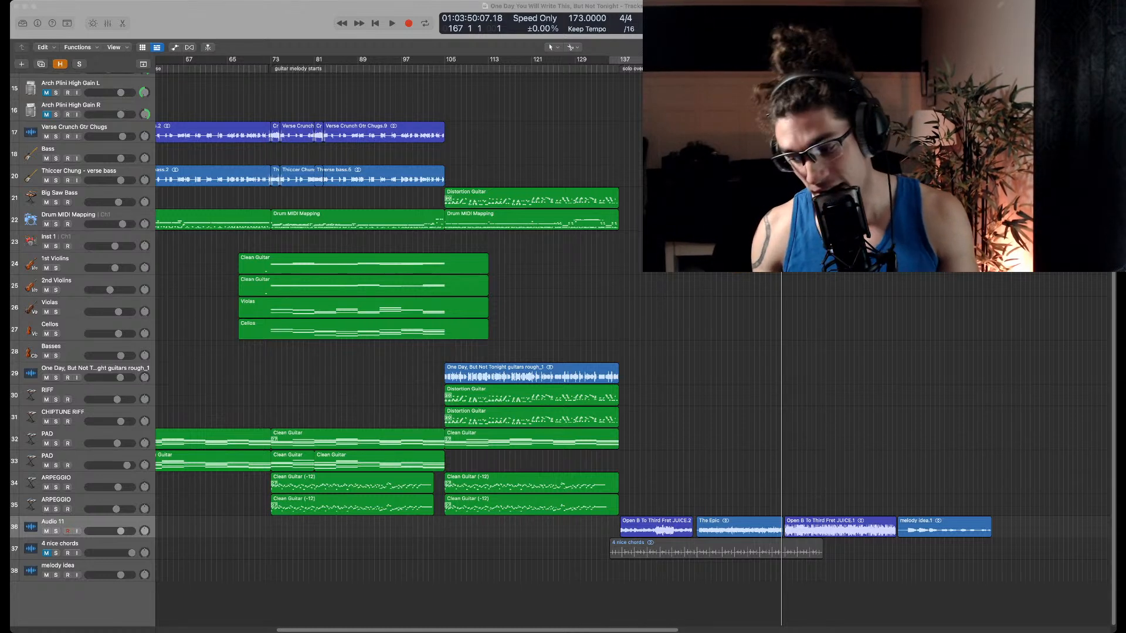
key(super+Tab)
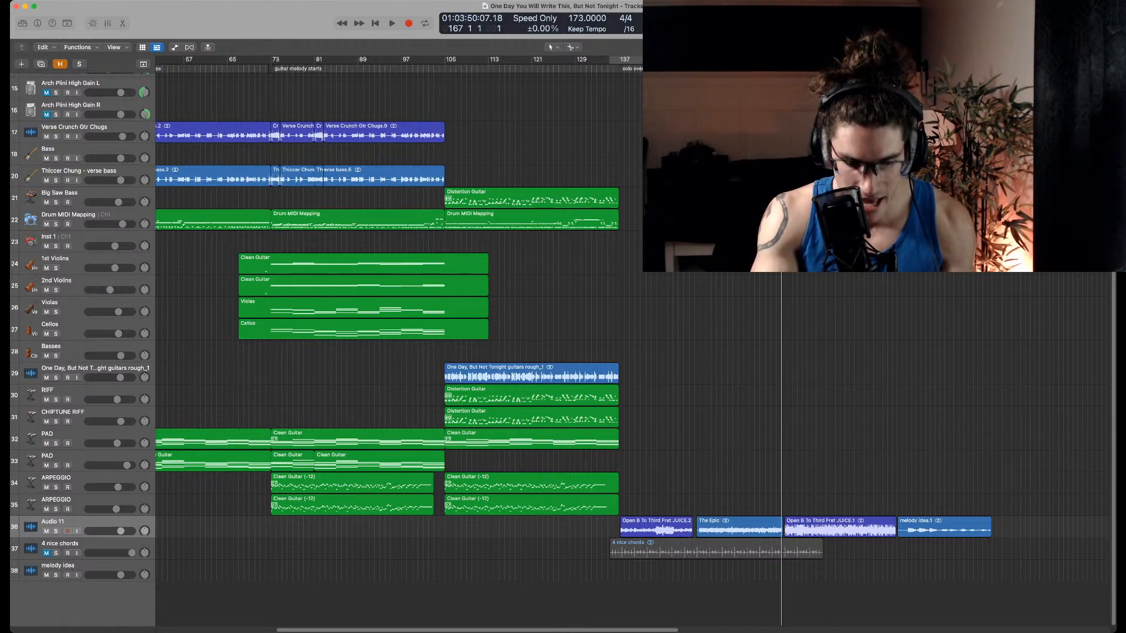
scroll(563, 376, up, 5)
scroll(563, 375, down, 5)
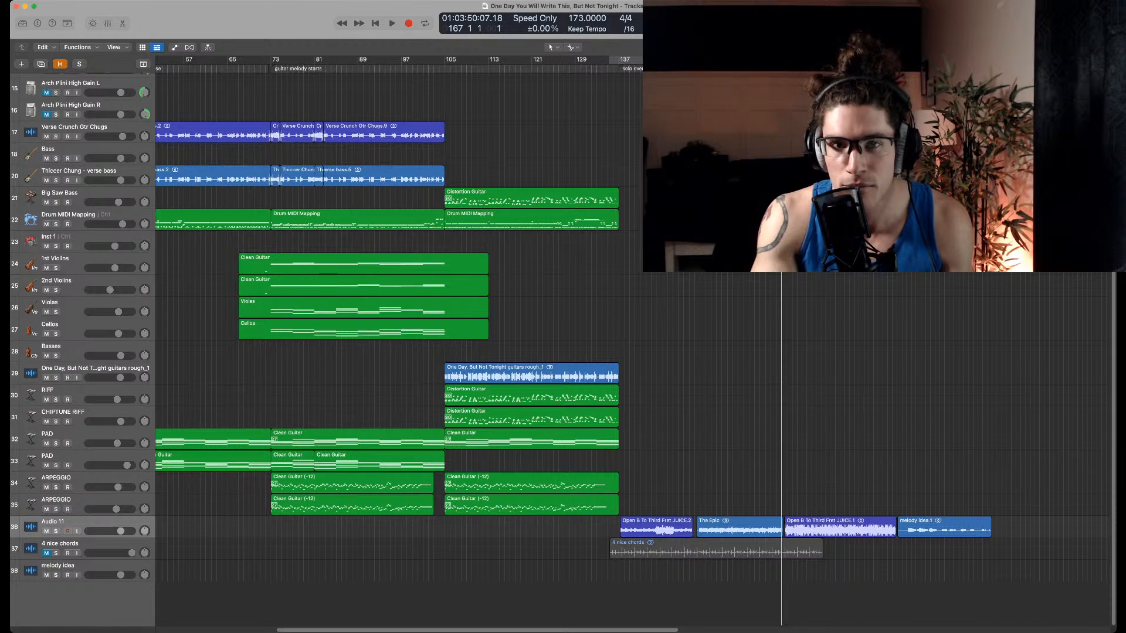
key(super+Left)
key(super+Left)
key(super+Left)
key(super+Left)
key(super+Left)
key(super+Left)
key(super+Left)
scroll(563, 375, up, 4)
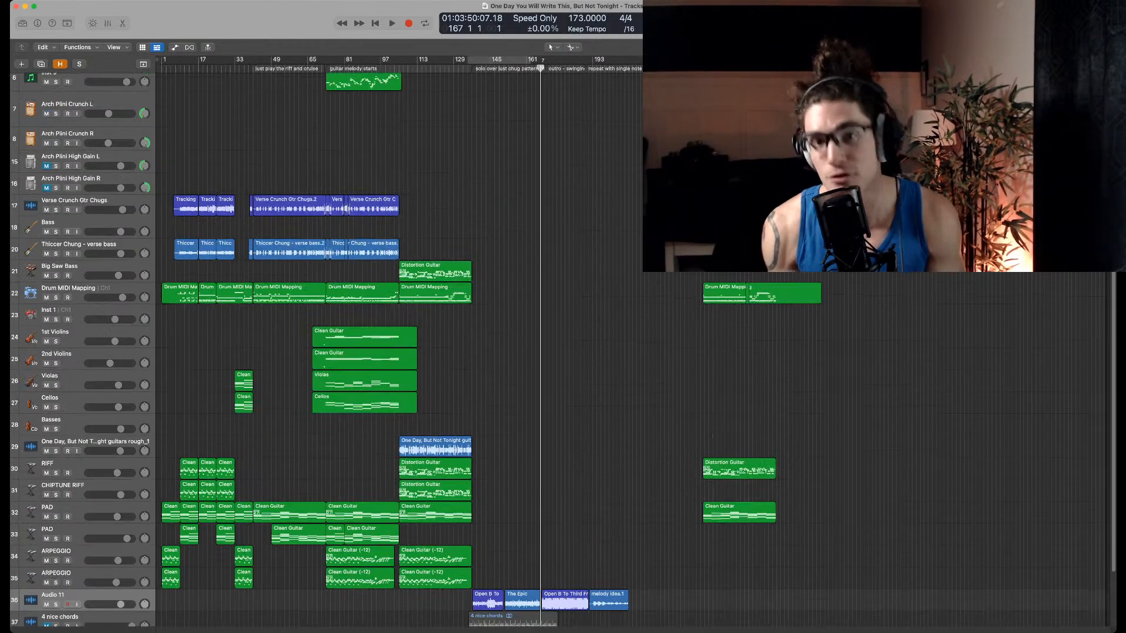
key(super+Right)
key(super+Right)
key(super+Right)
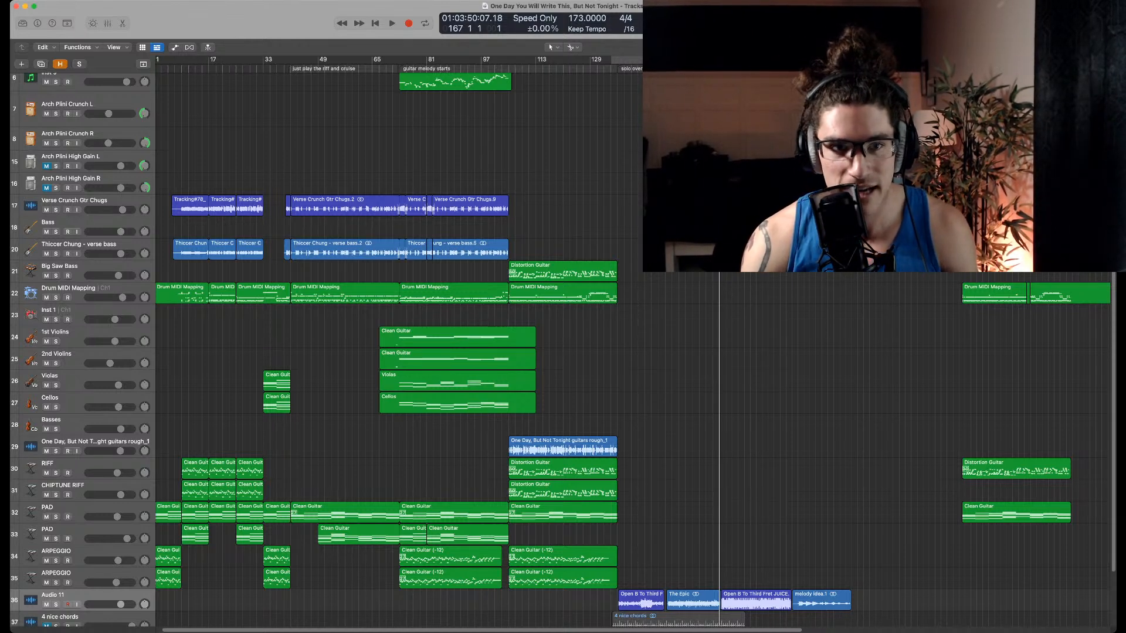
Set the playhead to bar 66 and select the "just play the riff and cruise" regions from Clean Layers 4 Voice to Drum MIDI Mapping
scroll(387, 352, up, 5)
click(291, 141)
click(420, 141)
click(301, 141)
click(270, 140)
click(376, 141)
drag(336, 113, 360, 512)
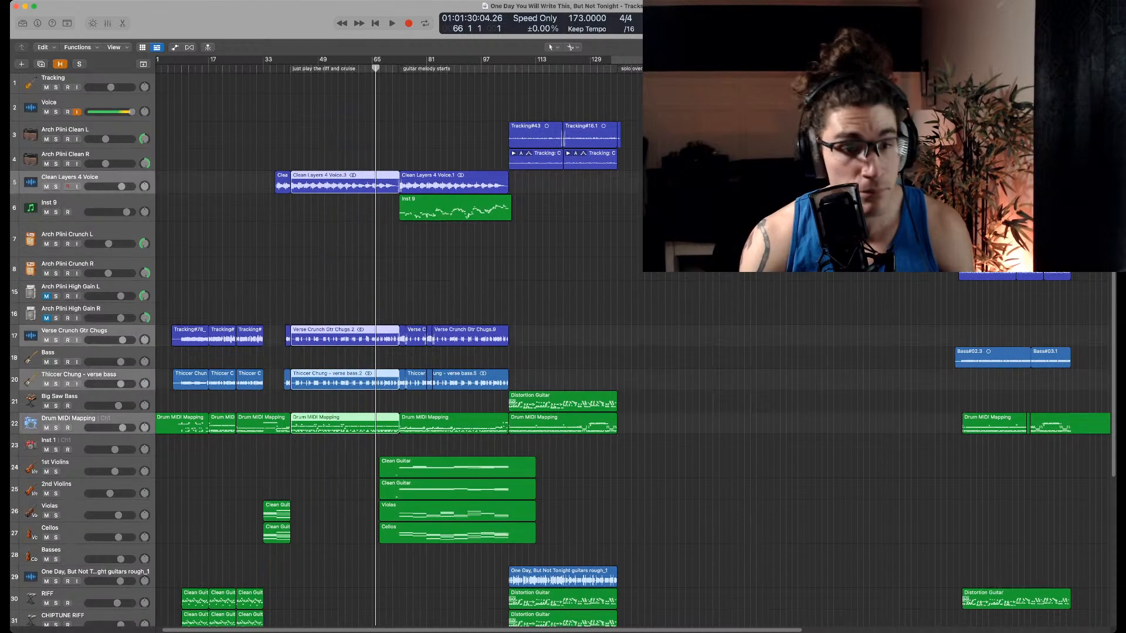
scroll(387, 352, down, 8)
scroll(387, 352, up, 4)
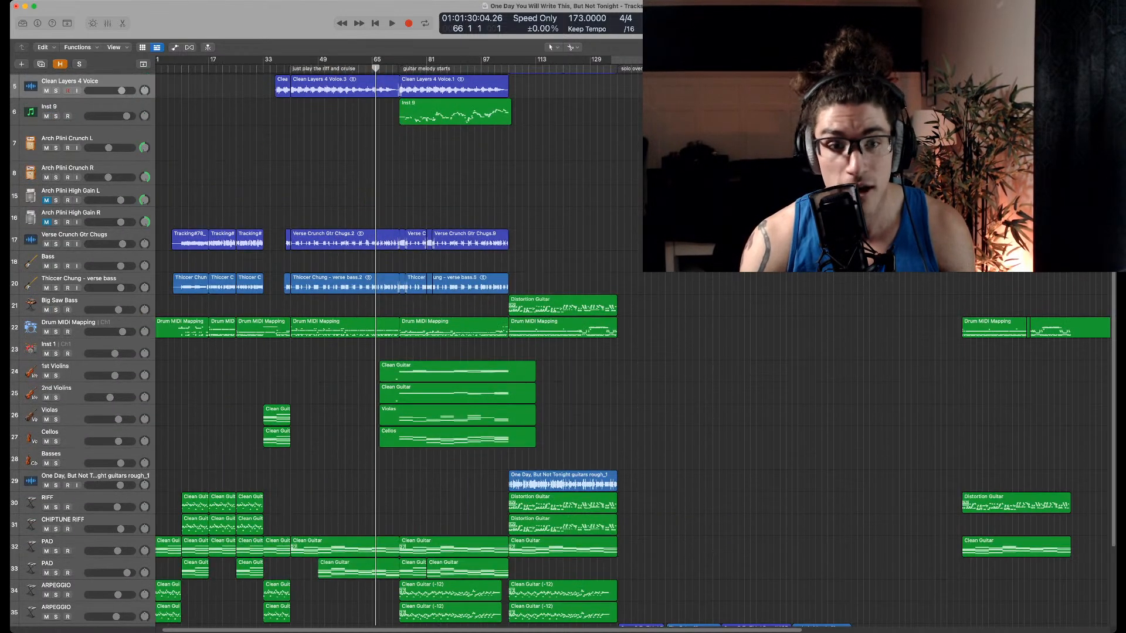
scroll(387, 352, up, 2)
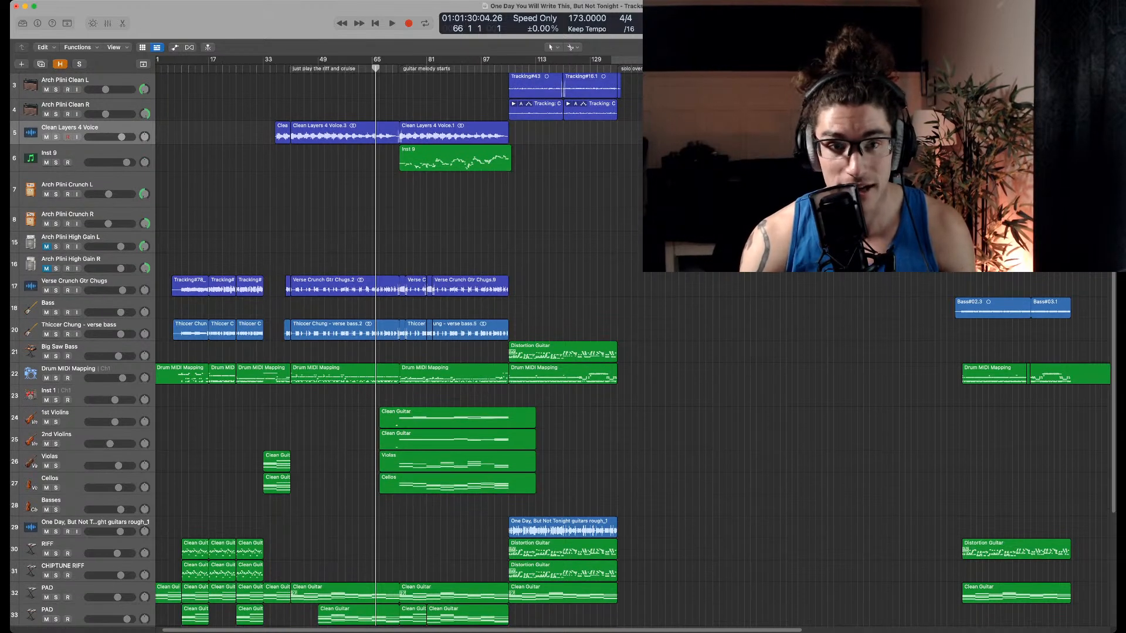
Select groups of layered regions around the "guitar melody starts" section for comparison, and clear the selection
key(super+Right)
key(super+Right)
key(super+Right)
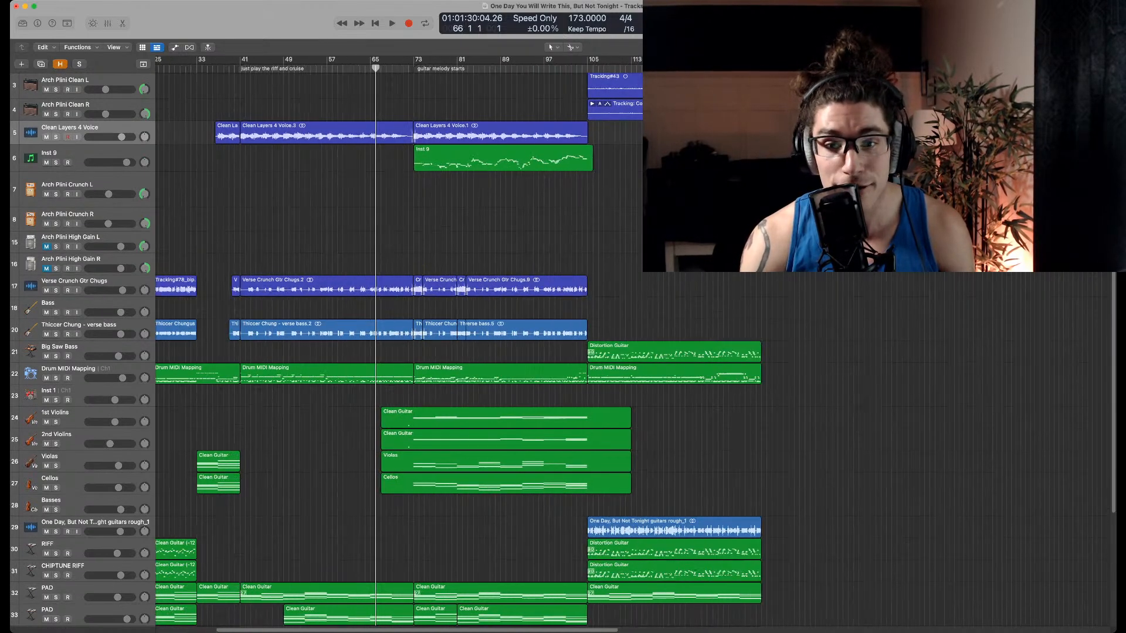
scroll(390, 105, left, 3)
drag(390, 104, 727, 348)
drag(522, 86, 677, 540)
drag(630, 543, 549, 415)
scroll(549, 415, down, 5)
drag(538, 587, 535, 528)
click(535, 587)
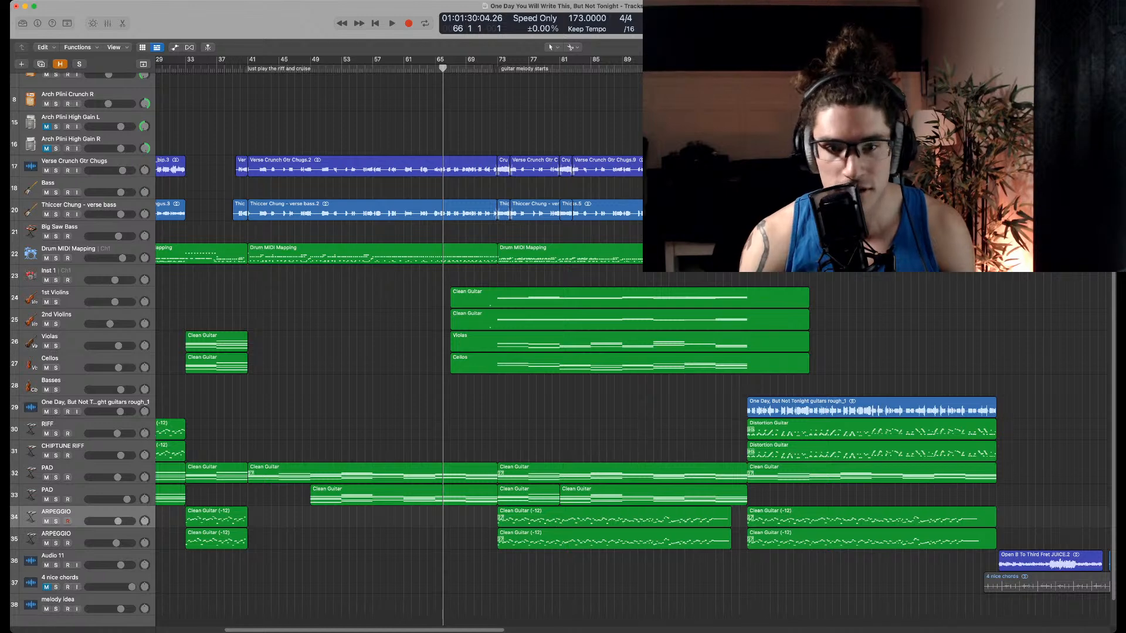
key(super+Left)
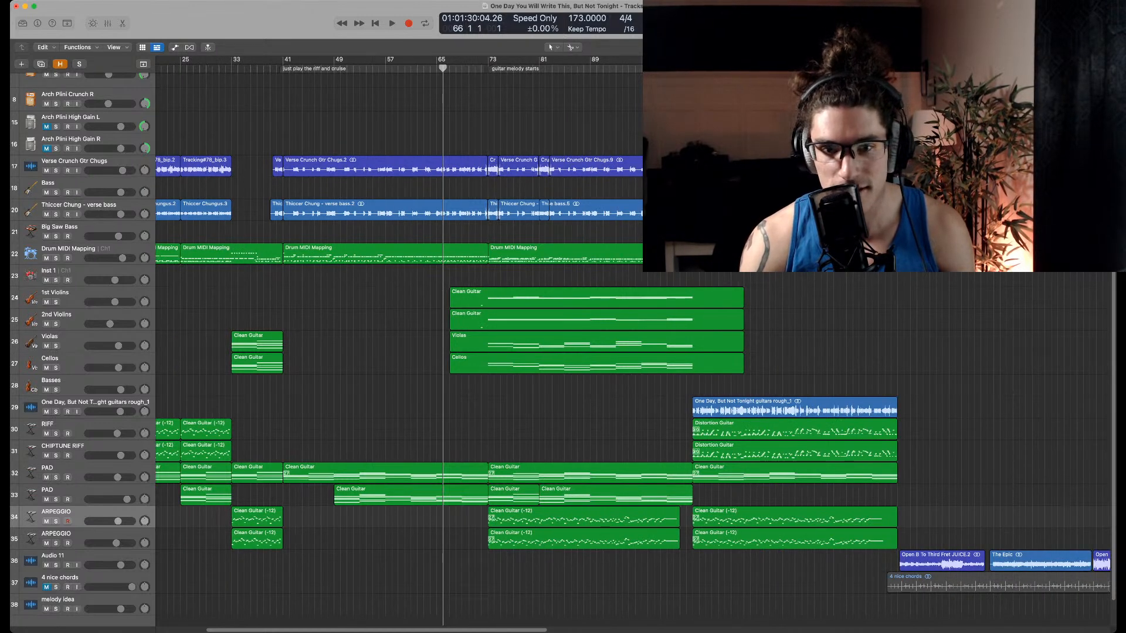
Select the layered regions across the verse and finish with the two ARPEGGIO regions starting at bar 73
scroll(587, 410, up, 1)
mouse_move(342, 123)
mouse_down()
mouse_move(583, 364)
mouse_move(658, 583)
mouse_up()
drag(401, 149, 420, 498)
drag(544, 271, 550, 401)
drag(580, 518, 585, 577)
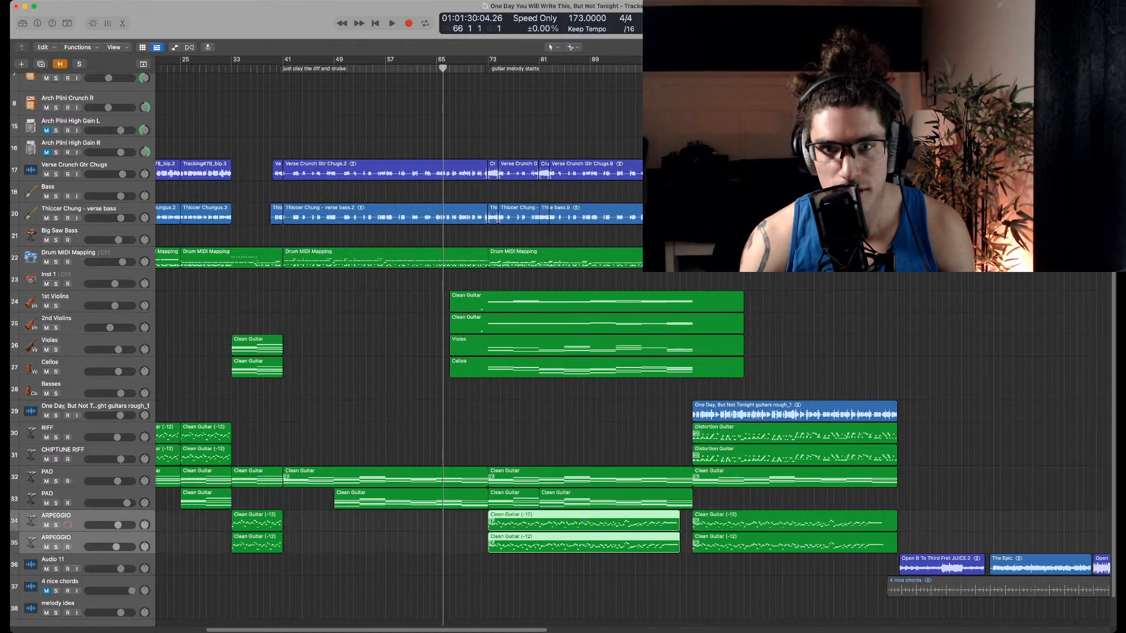
scroll(563, 352, up, 5)
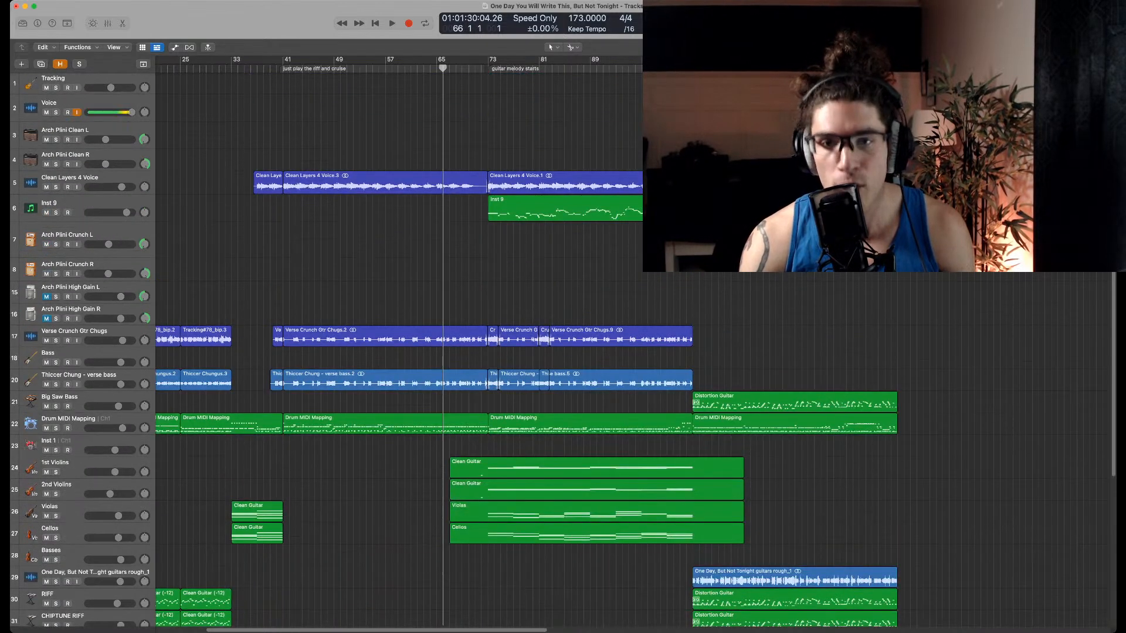
Place the playhead at bar 105 and at bar 67 where the string regions begin, and examine the surrounding arrangement
scroll(633, 352, right, 2)
drag(641, 69, 647, 69)
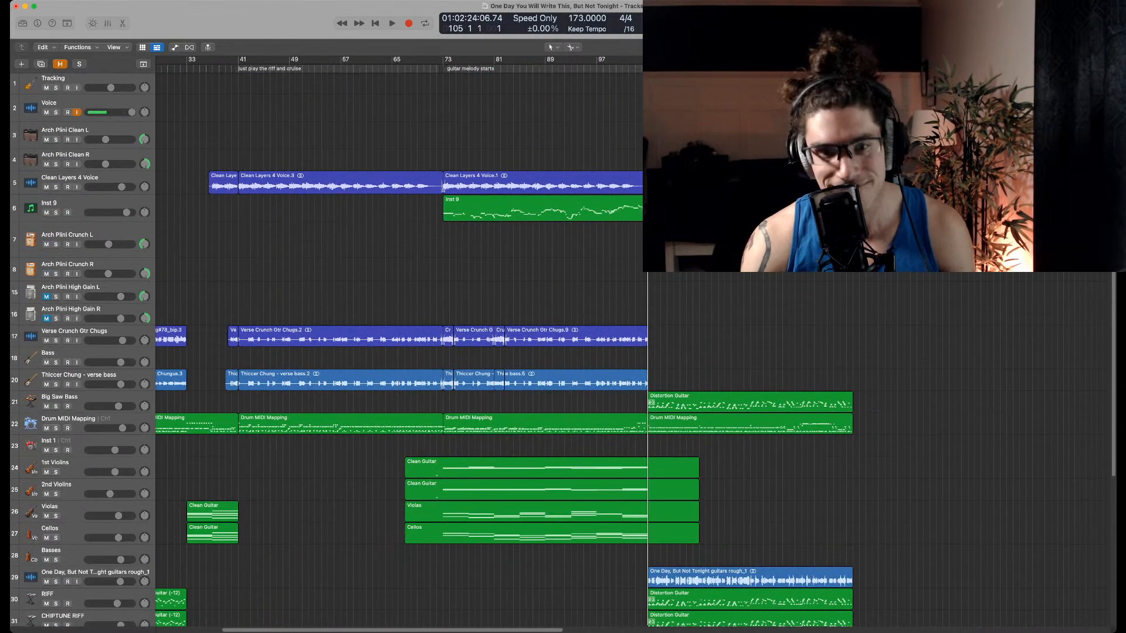
click(405, 68)
key(super+Left)
key(super+Left)
key(super+Left)
scroll(404, 352, down, 3)
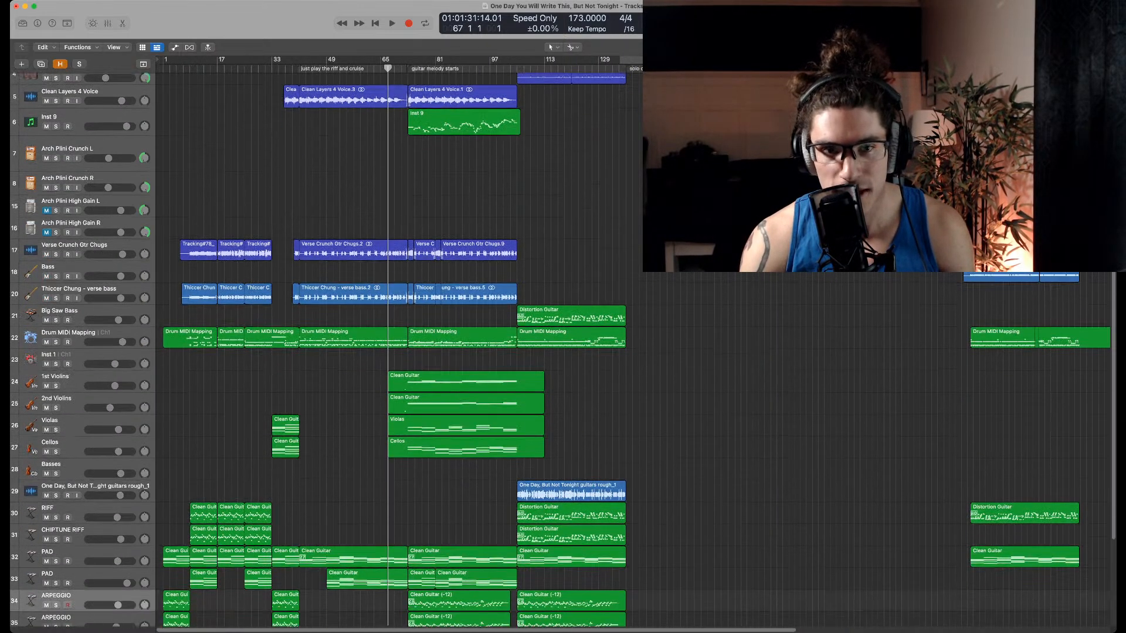
key(super+Left)
key(super+Left)
key(super+Right)
key(super+Right)
key(super+Right)
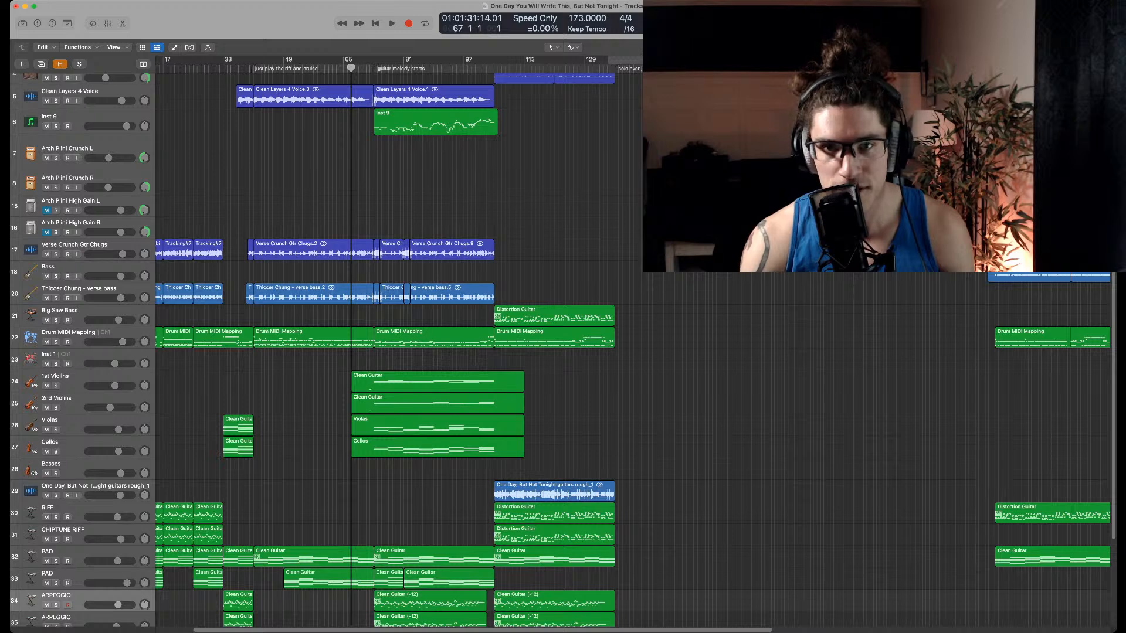
scroll(387, 352, down, 3)
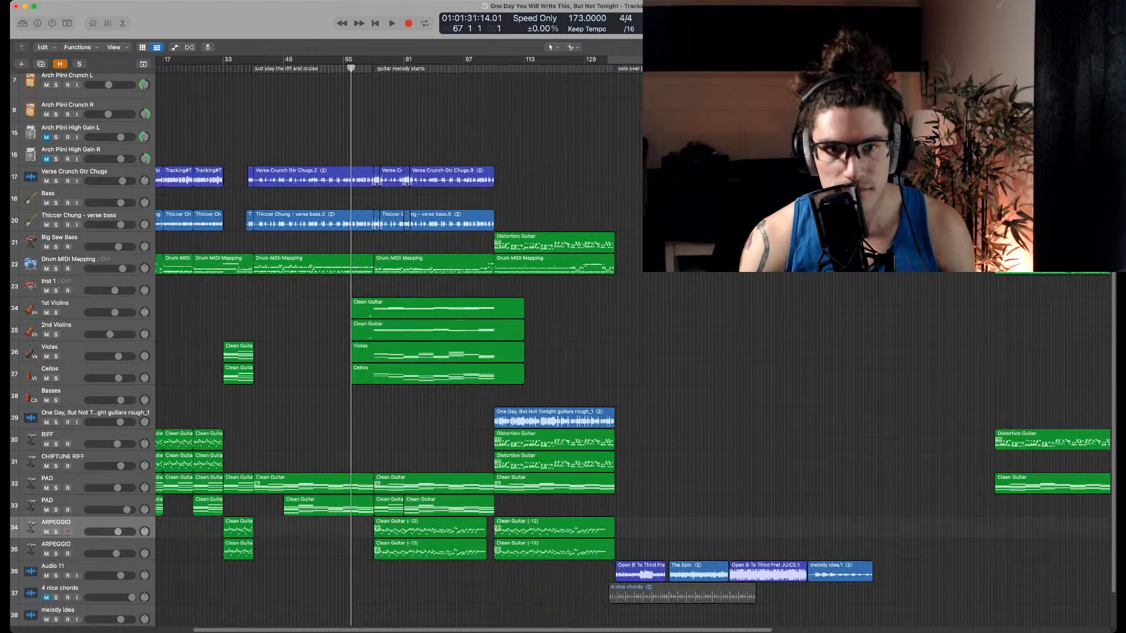
scroll(387, 351, down, 2)
Move the playhead back to the "just play the riff and cruise" section and step it forward to bar 73
scroll(387, 352, up, 7)
click(366, 69)
click(261, 69)
key(comma)
key(comma)
key(period)
key(period)
key(period)
key(period)
key(period)
key(period)
key(period)
key(period)
key(period)
key(period)
key(period)
key(period)
key(period)
key(period)
key(period)
key(period)
key(period)
key(period)
key(period)
key(period)
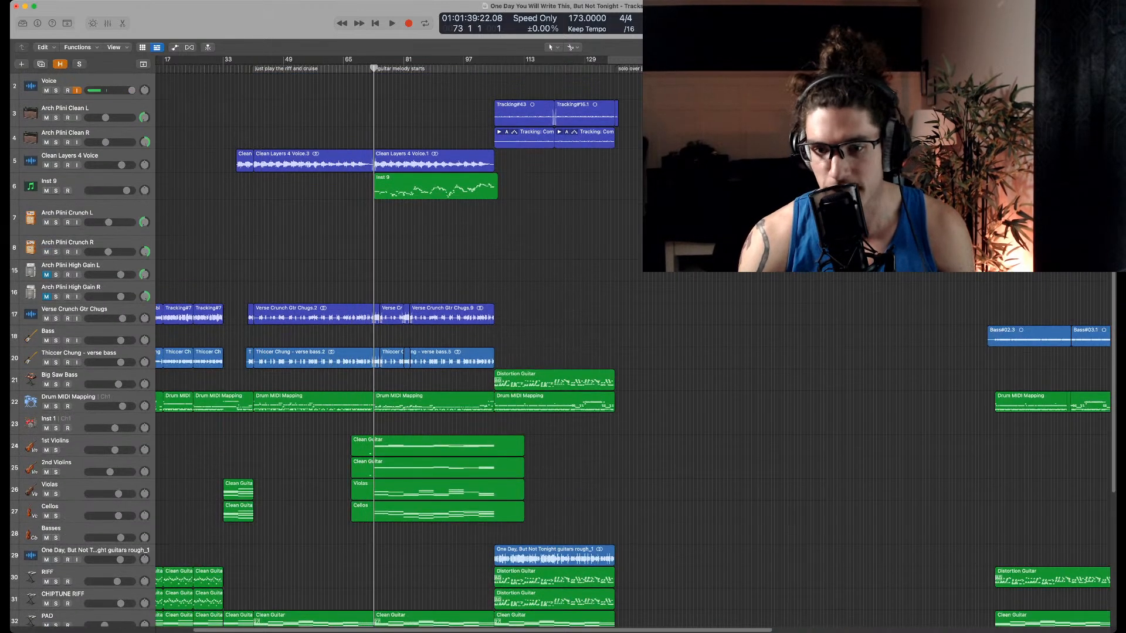
Place the playhead at bar 137 and play the first Open B To Third Fret JUICE region
mouse_move(374, 69)
mouse_down()
mouse_move(280, 69)
mouse_move(724, 68)
mouse_move(667, 69)
mouse_up()
scroll(387, 352, down, 5)
scroll(387, 352, down, 3)
key(super+Right)
key(super+Right)
key(super+Right)
key(super+Right)
key(super+Right)
key(super+Right)
key(super+Left)
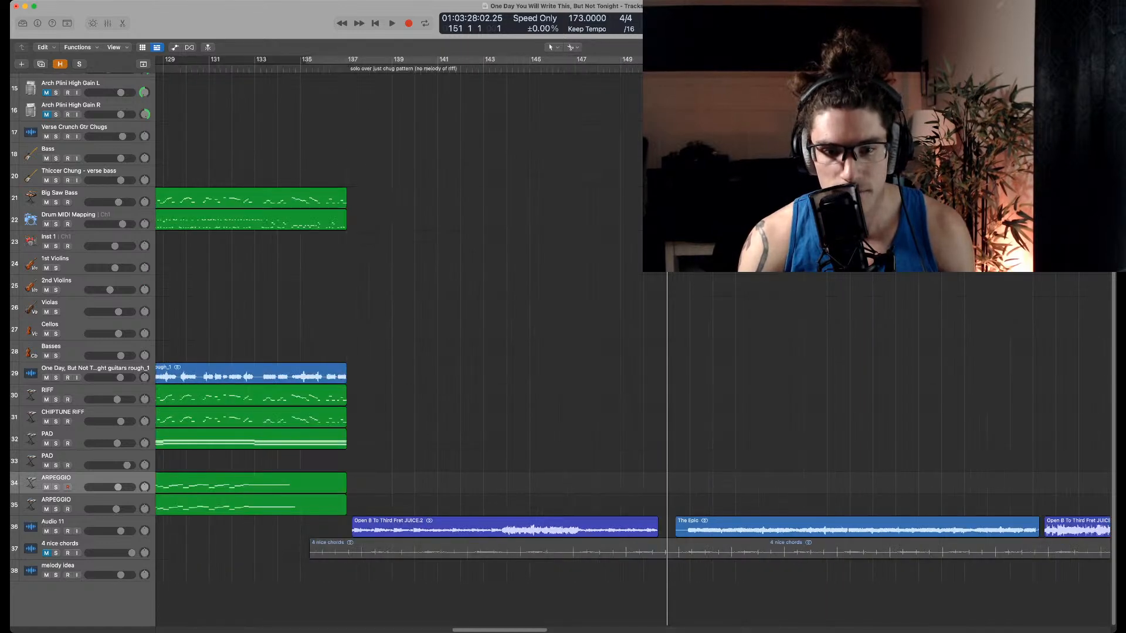
click(347, 69)
key(space)
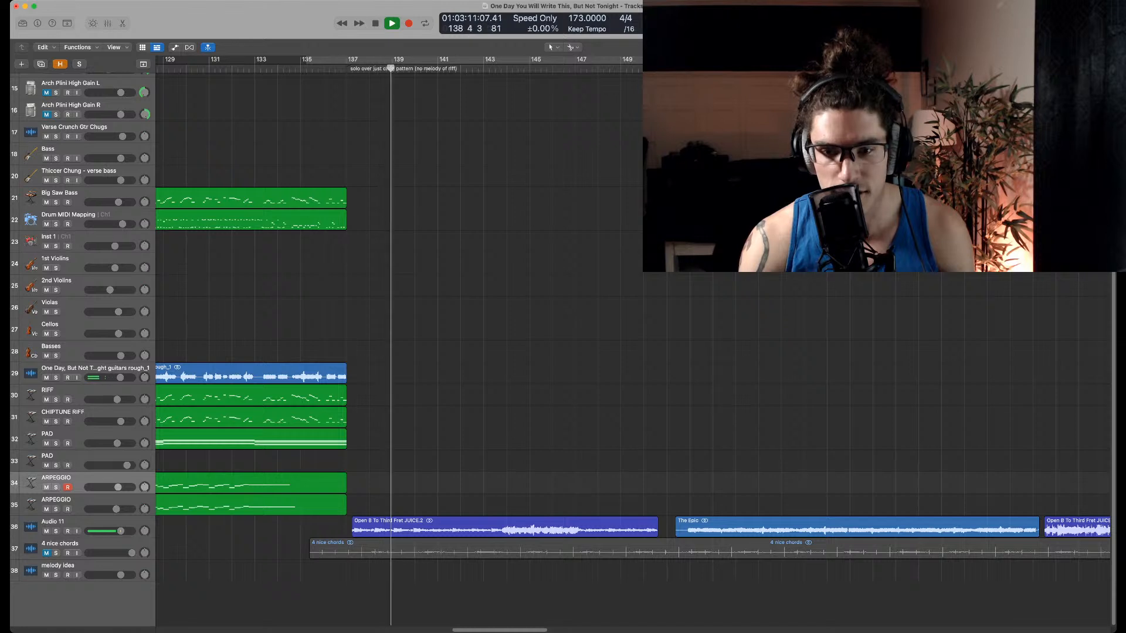
Split the first Open B To Third Fret JUICE region at about bar 143 and copy its second part to about bar 150
super+click(502, 528)
drag(517, 528, 675, 505)
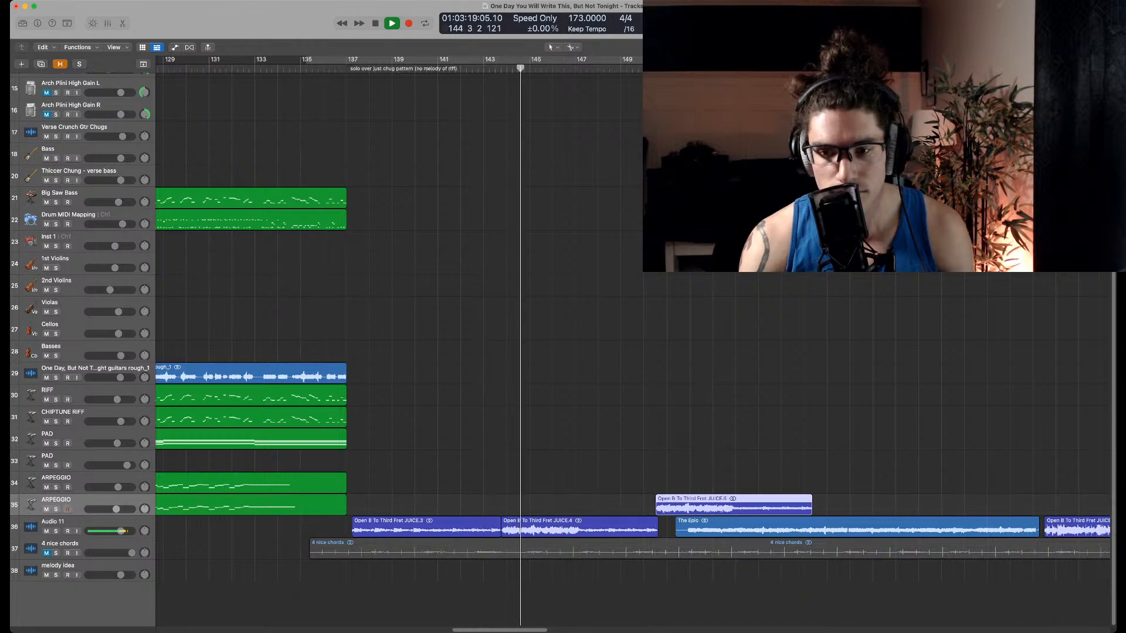
key(super+Left)
key(super+Left)
Shift The Epic and the ideas behind it later, and move the copied JUICE region onto Audio 11 directly after its original
drag(798, 489, 990, 525)
key(space)
drag(663, 506, 662, 526)
key(space)
key(super+Right)
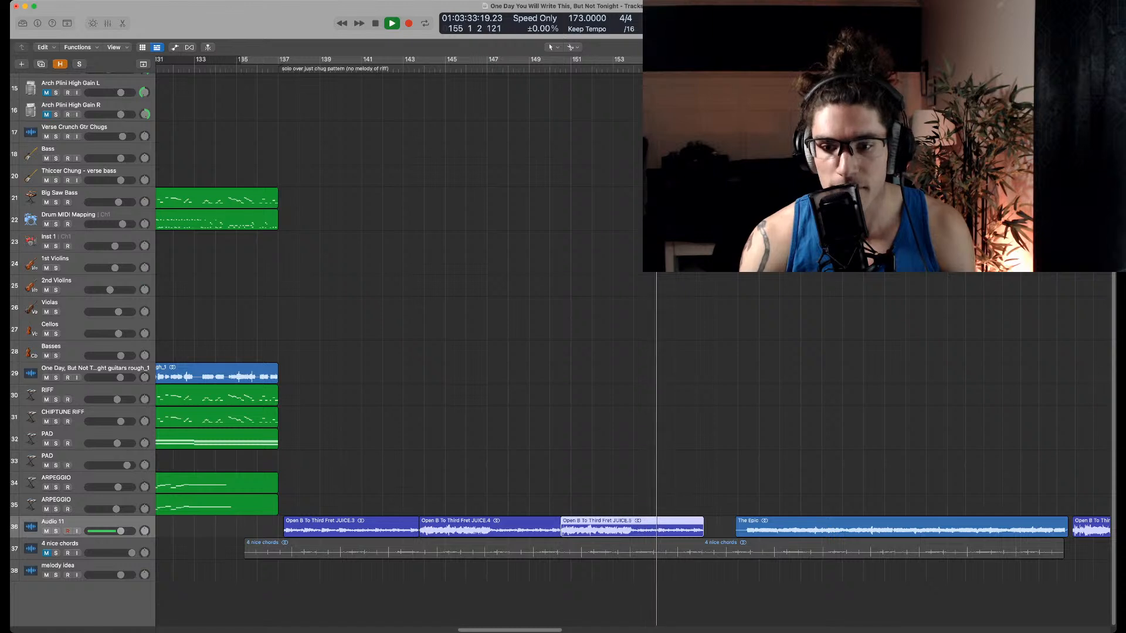
Move The Epic to about bar 157 so it directly follows the copied JUICE region, stop playback and clear the selection
key(Right)
drag(768, 526, 737, 526)
key(space)
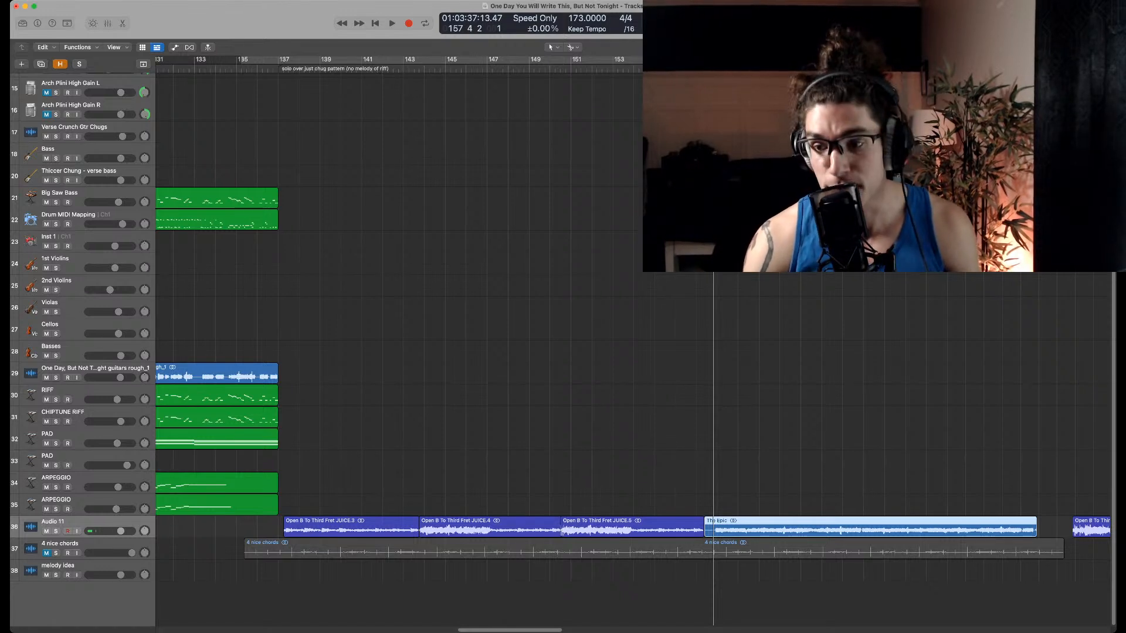
key(super+Tab)
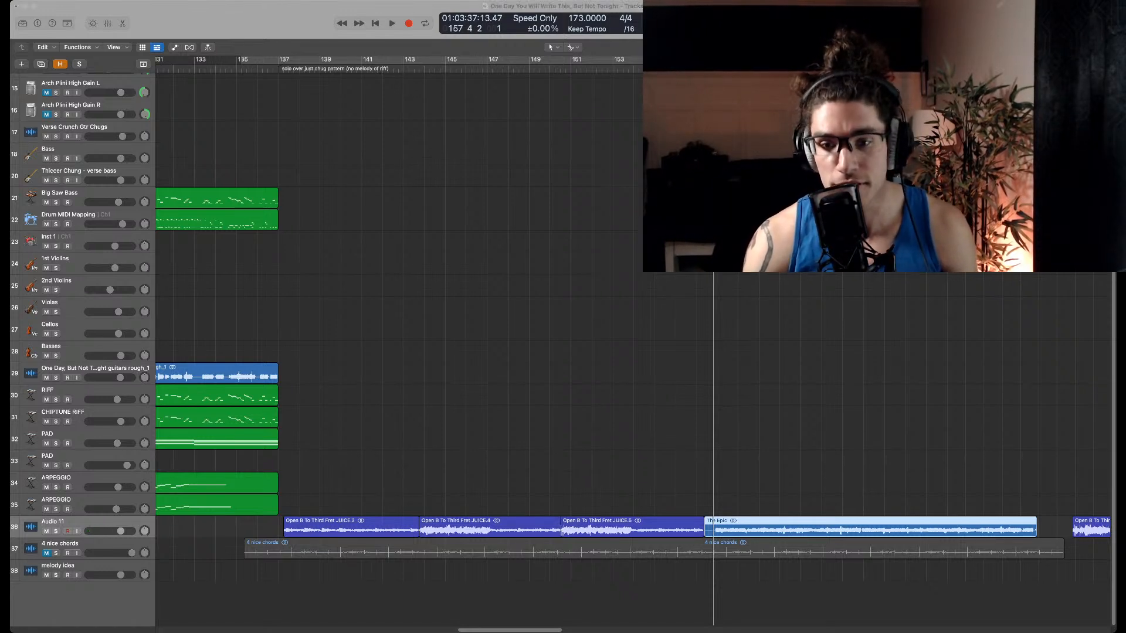
key(super+Tab)
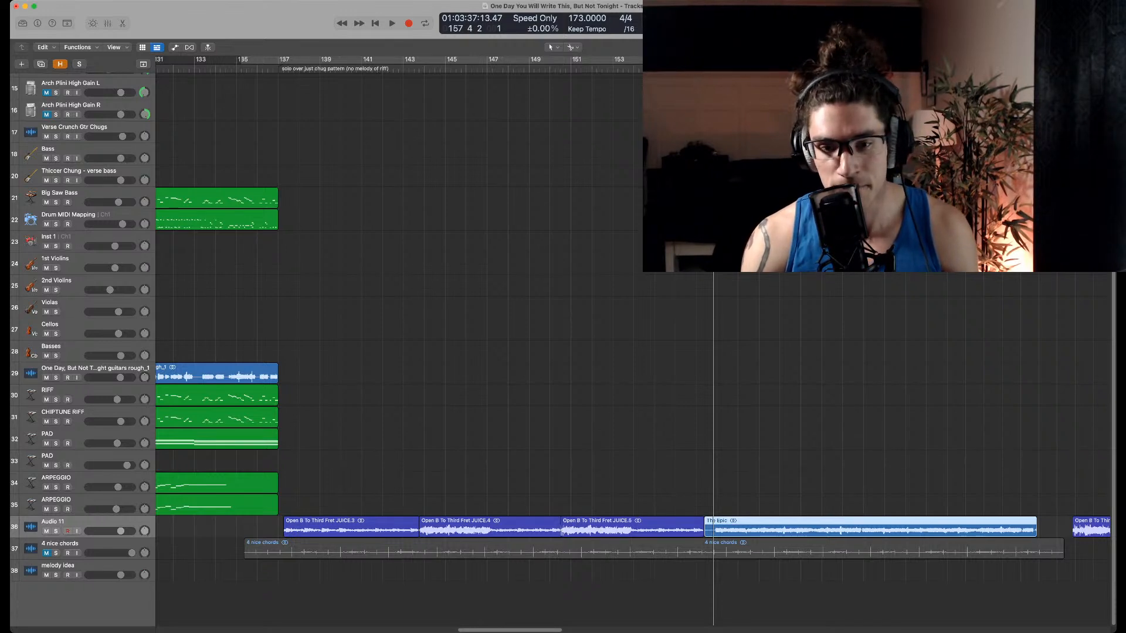
key(alt+shift+d)
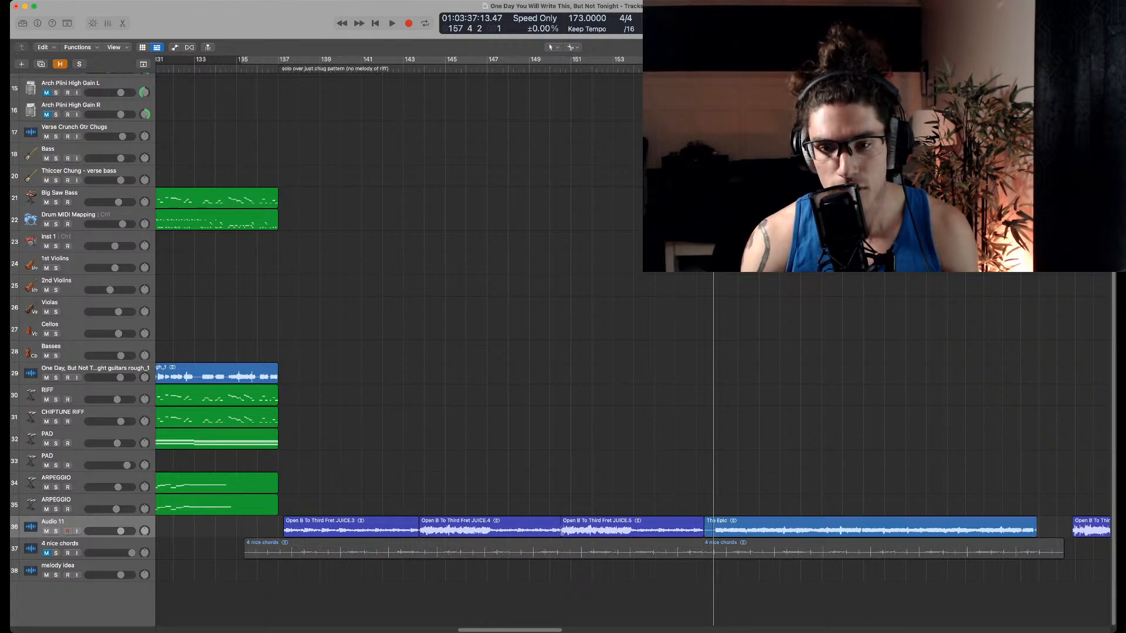
Select the JUICE regions and The Epic on Audio 11 for review, and clear the selection
scroll(632, 340, right, 2)
scroll(633, 340, right, 3)
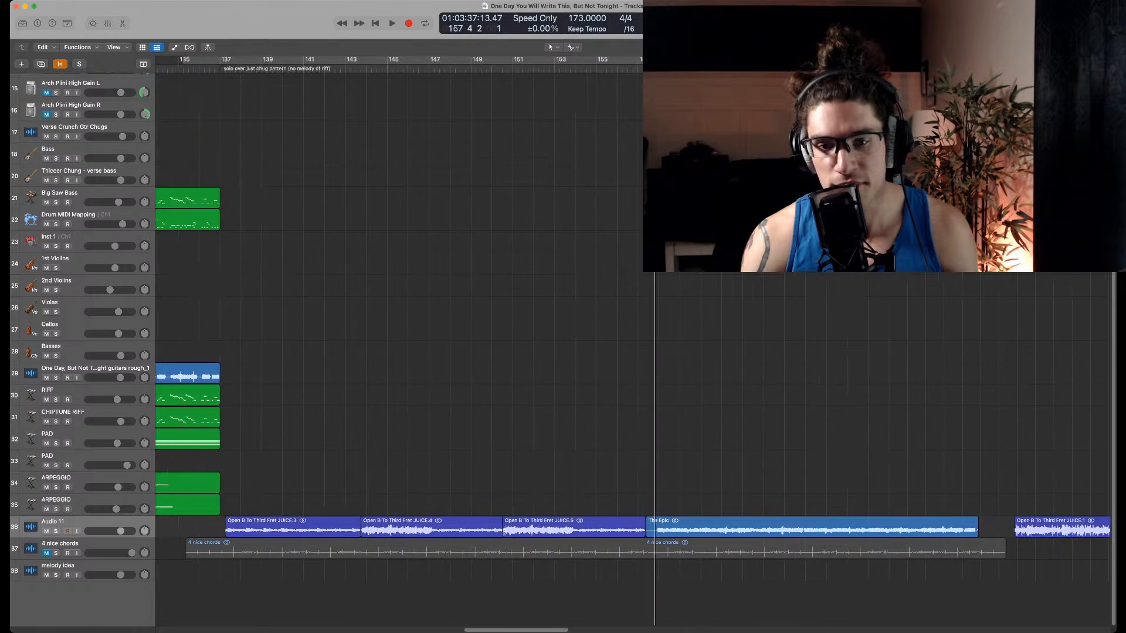
key(super+Left)
drag(342, 473, 762, 522)
click(762, 469)
scroll(632, 340, right, 2)
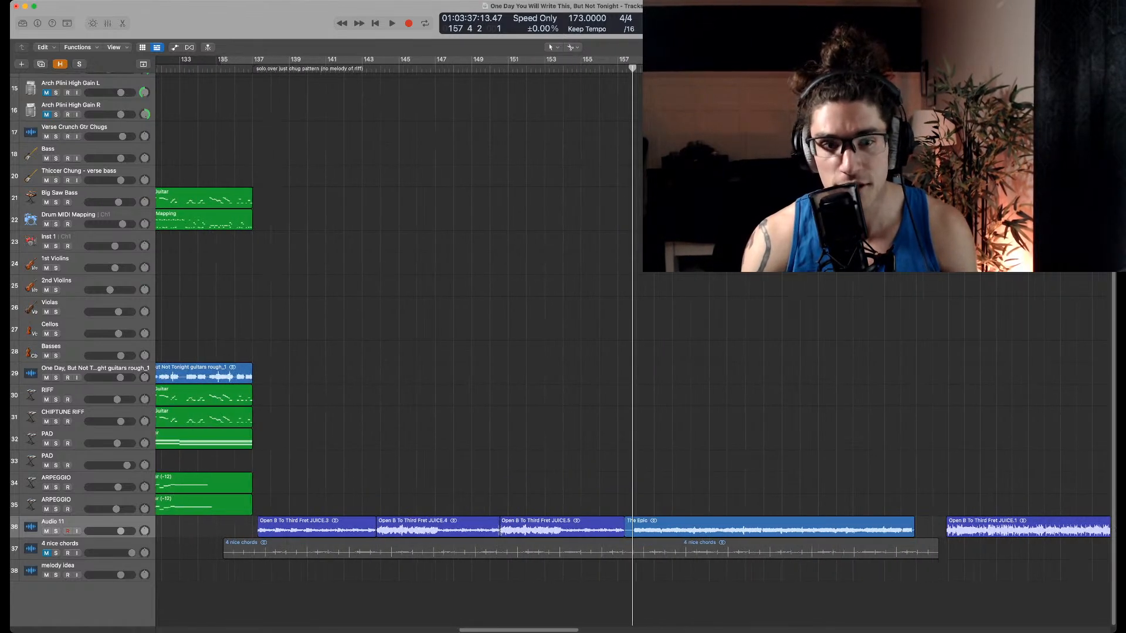
Place the playhead at bar 67 where the strings enter and at bar 76, and examine how these sections lead into the parked ideas
key(super+Left)
scroll(632, 340, left, 6)
key(super+Left)
key(super+Left)
key(super+Left)
key(super+Left)
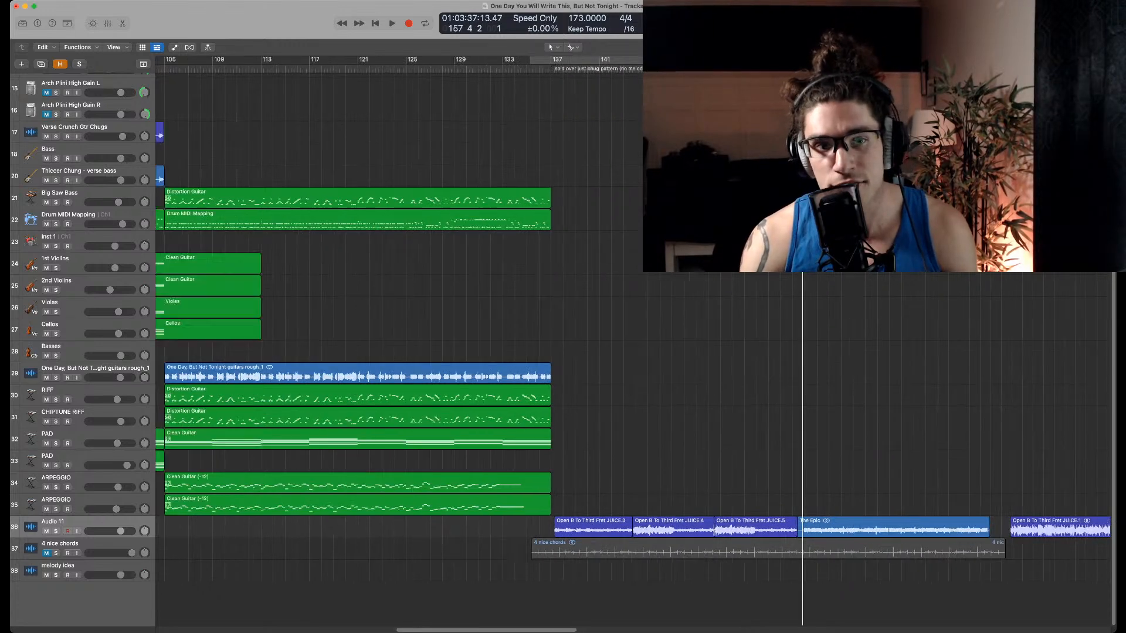
key(super+Left)
scroll(632, 340, left, 5)
drag(250, 68, 399, 68)
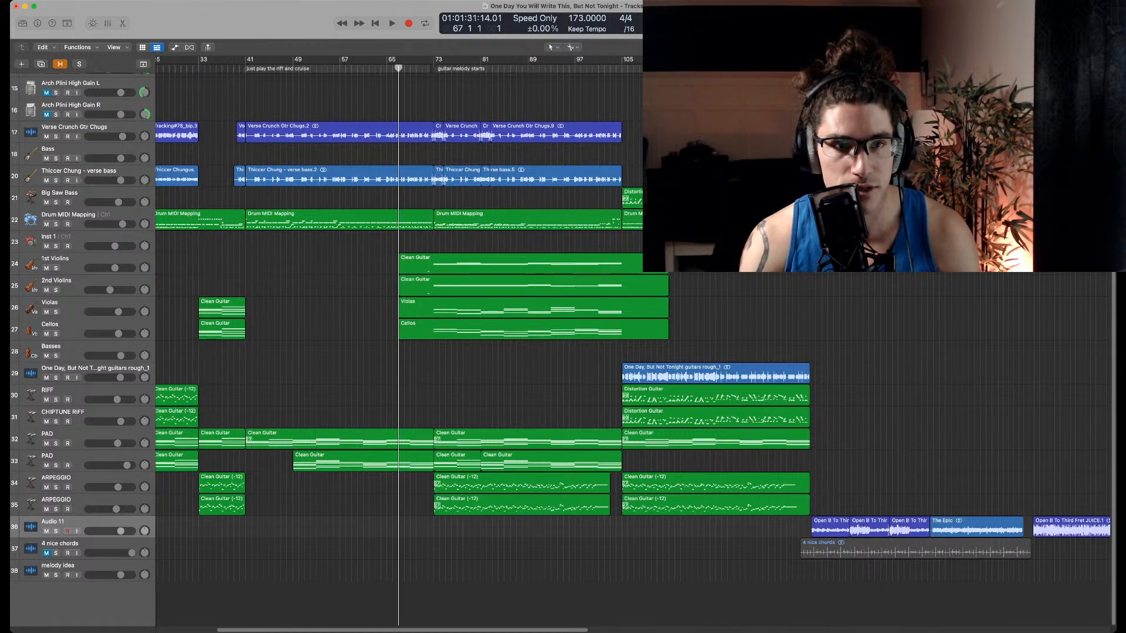
drag(398, 68, 451, 68)
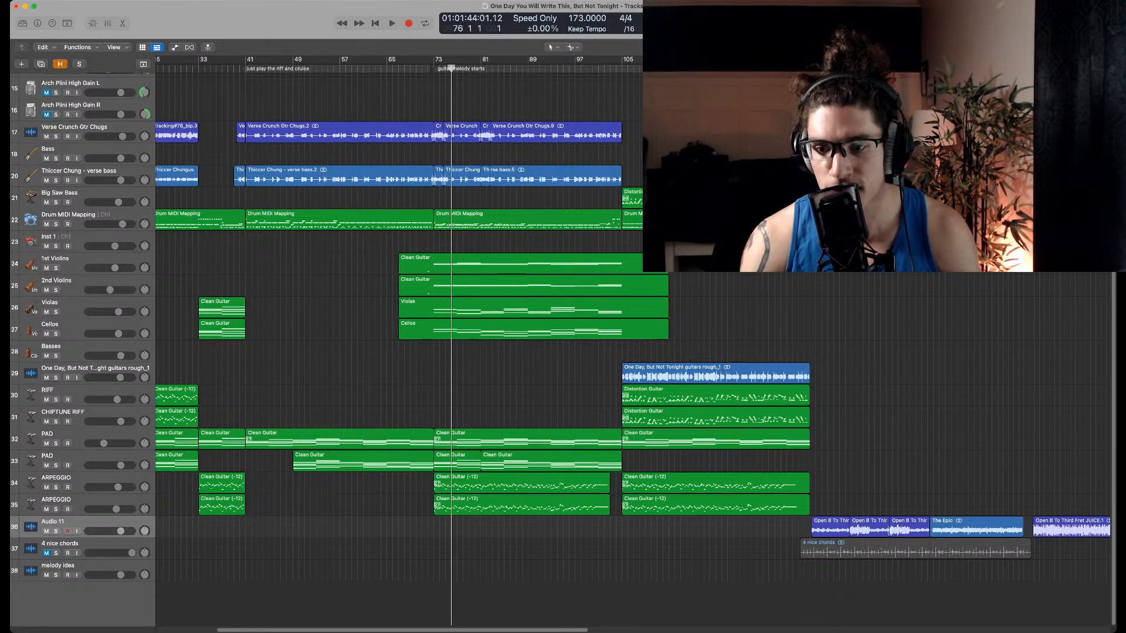
Select different groups of the parked ideas after bar 137 for comparison, and clear the selection
mouse_move(865, 310)
mouse_down()
mouse_move(923, 537)
mouse_move(939, 551)
mouse_up()
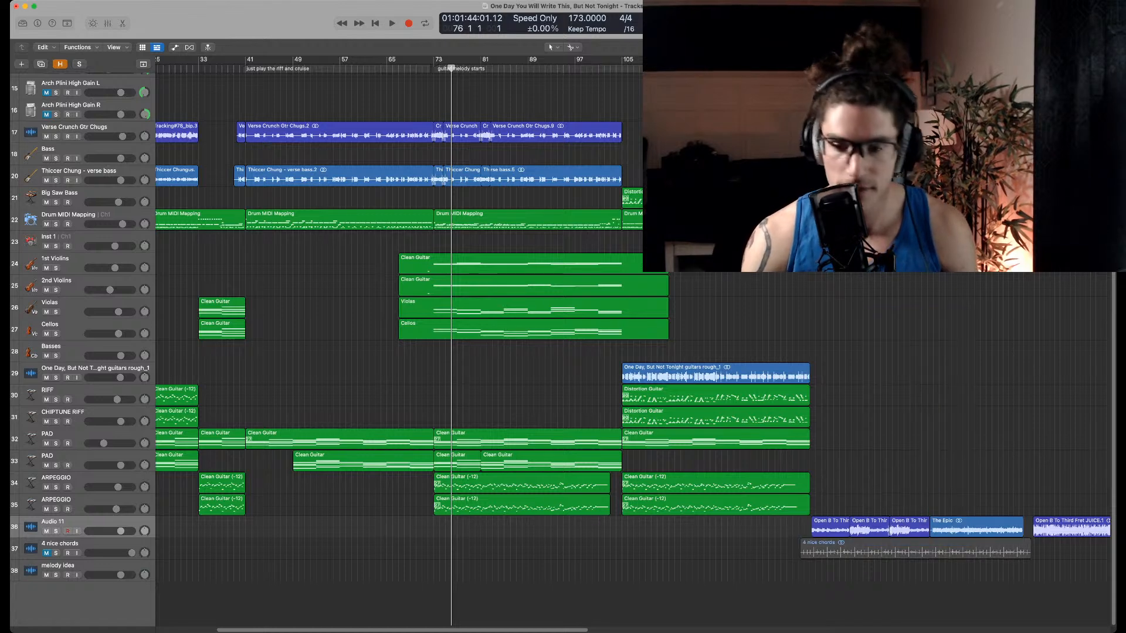
drag(858, 473, 923, 568)
mouse_move(844, 425)
mouse_down()
mouse_move(948, 540)
mouse_move(991, 550)
mouse_up()
click(962, 470)
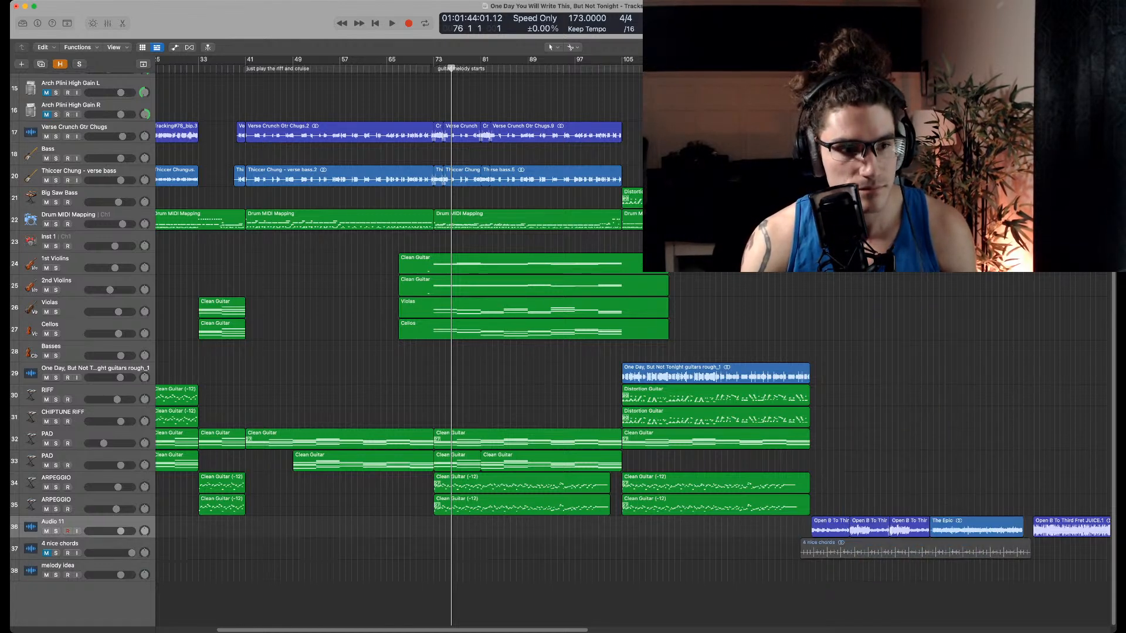
Select the Big Saw Bass region starting at bar 105 for review, and clear the selection
scroll(962, 469, right, 6)
key(super+Right)
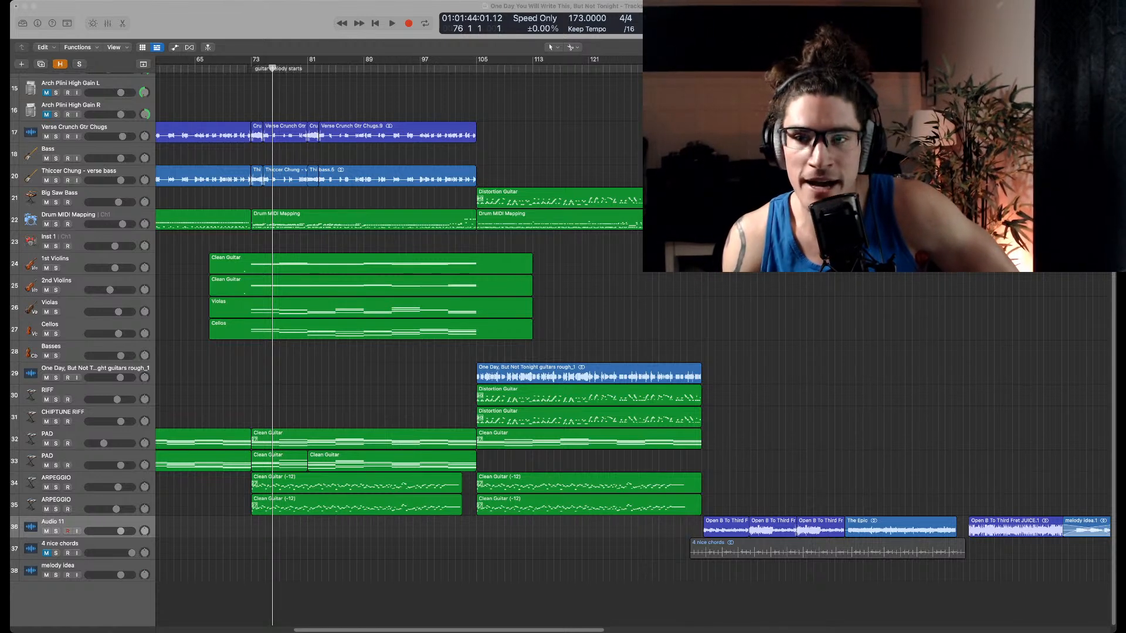
drag(494, 175, 651, 196)
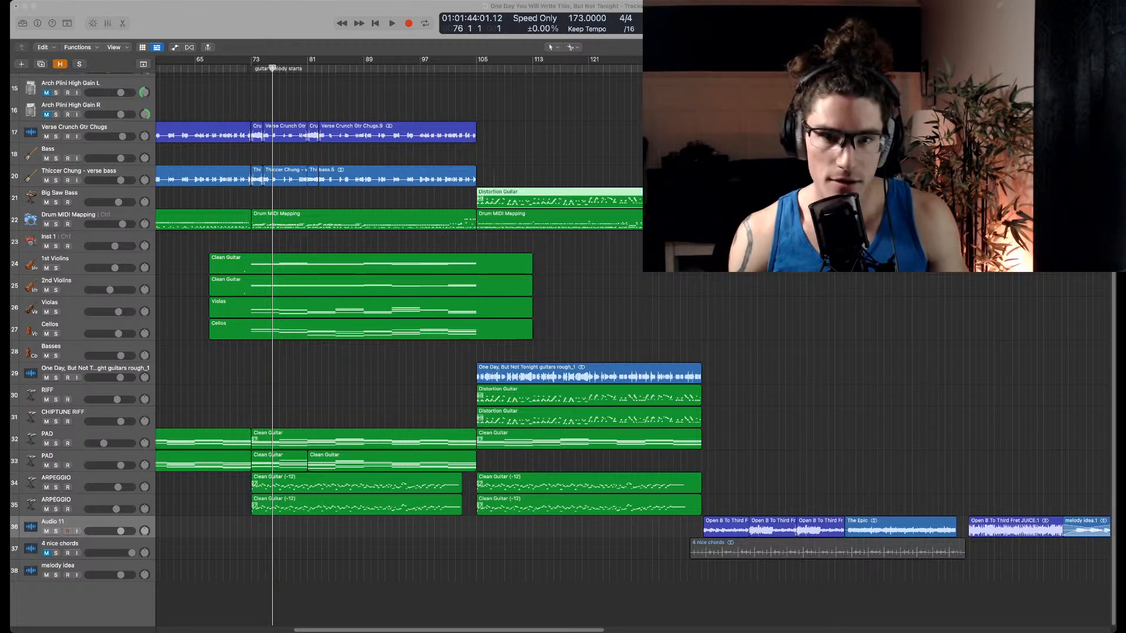
click(458, 198)
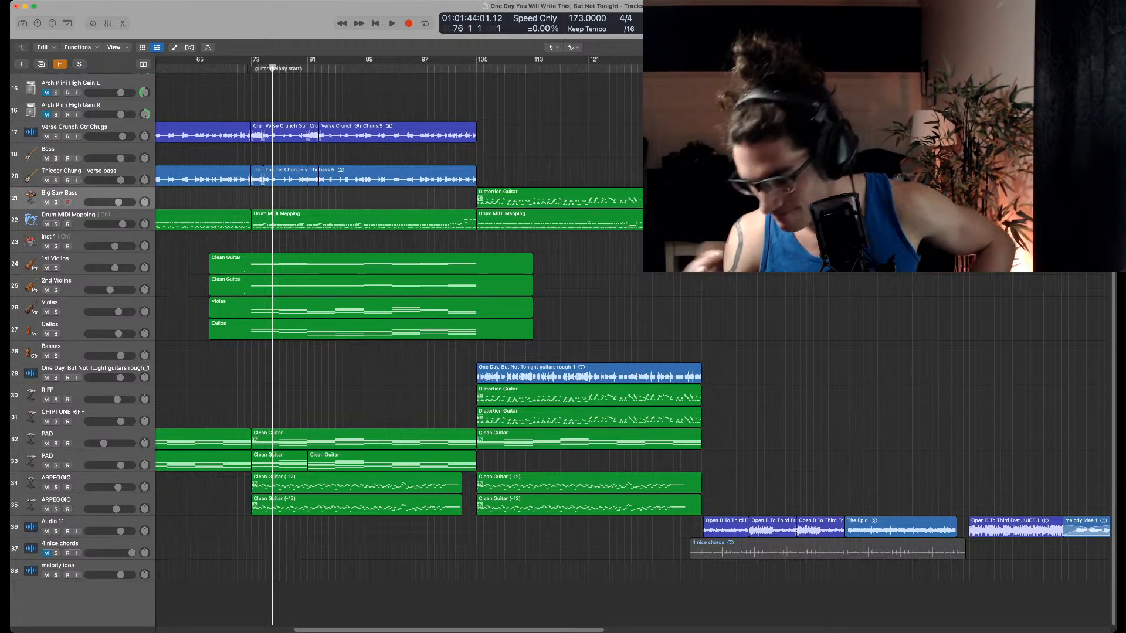
Play the section from bar 105 twice, stopping after a few bars each time
scroll(458, 316, right, 3)
key(space)
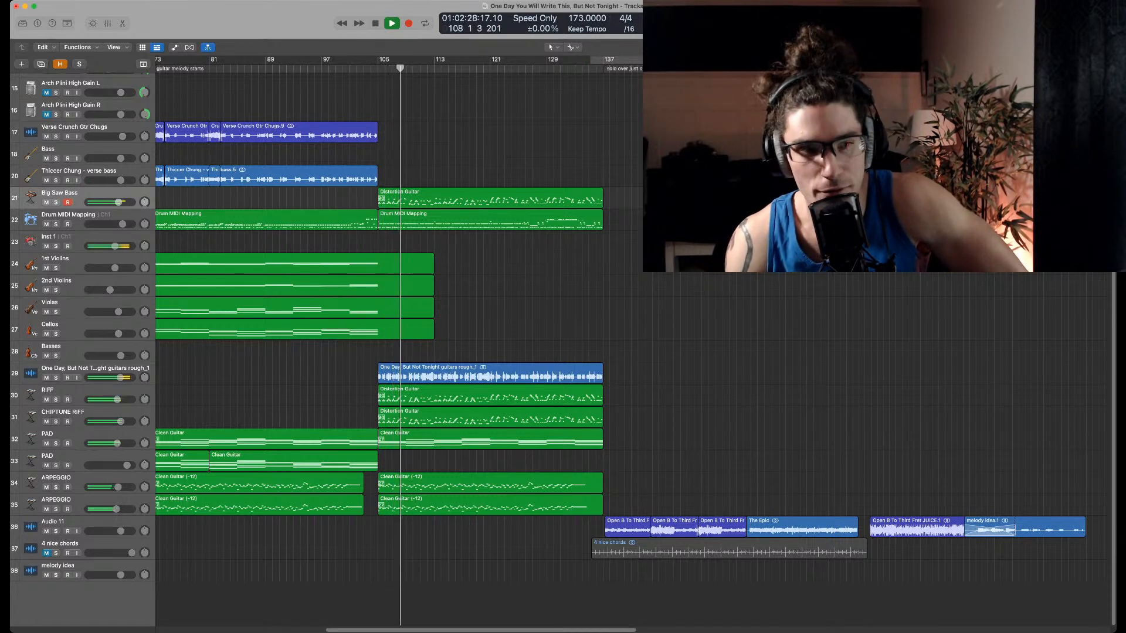
key(space)
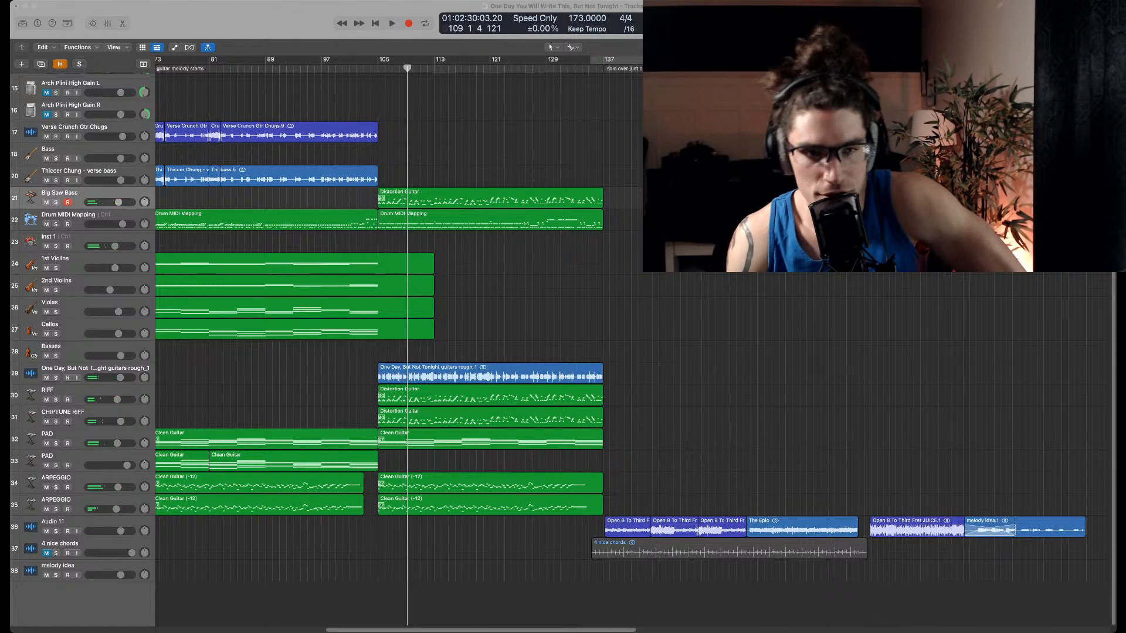
click(378, 69)
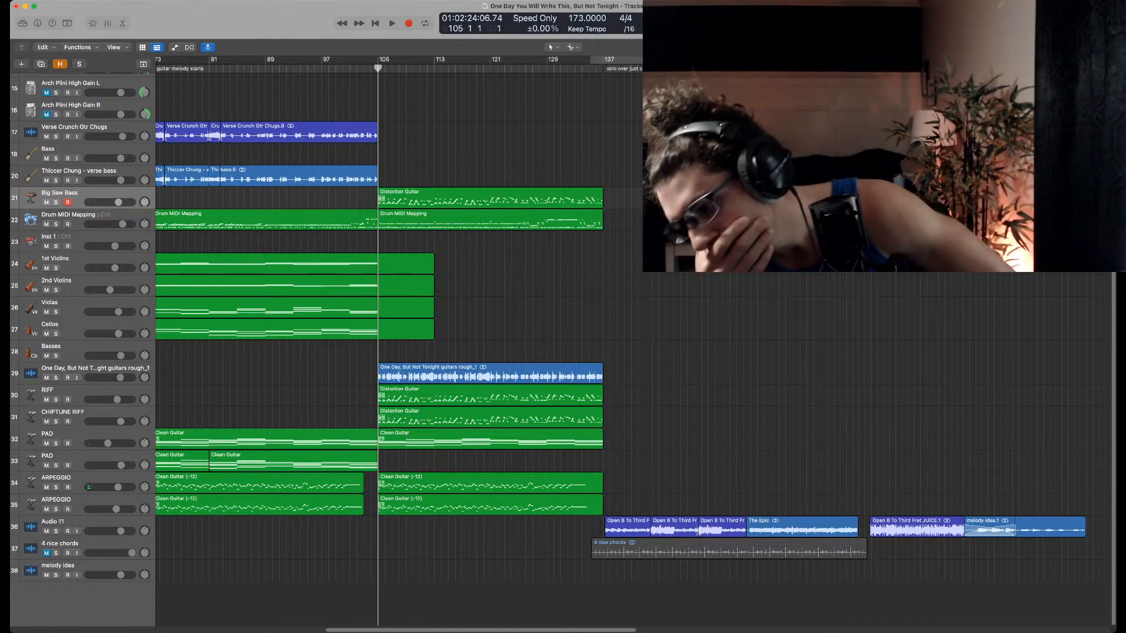
key(space)
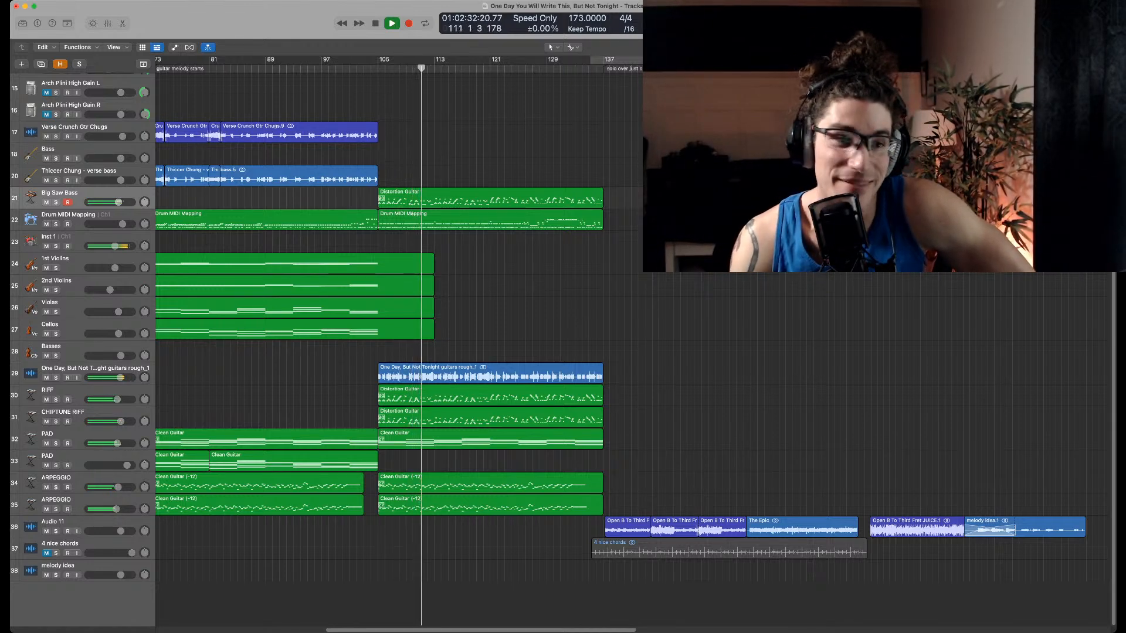
key(space)
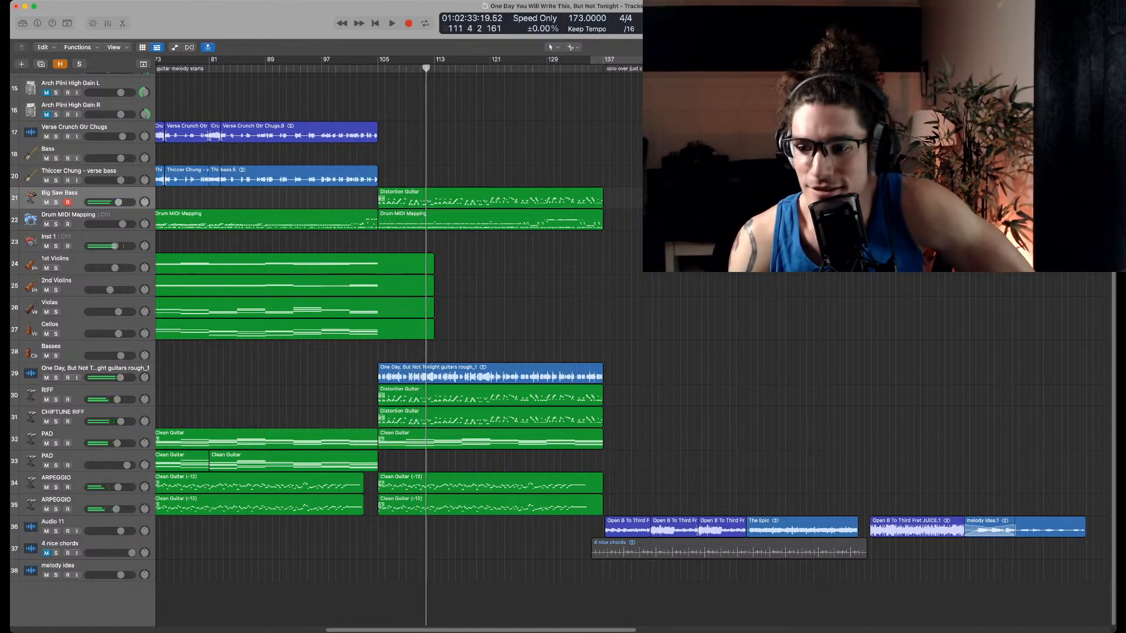
key(super+Tab)
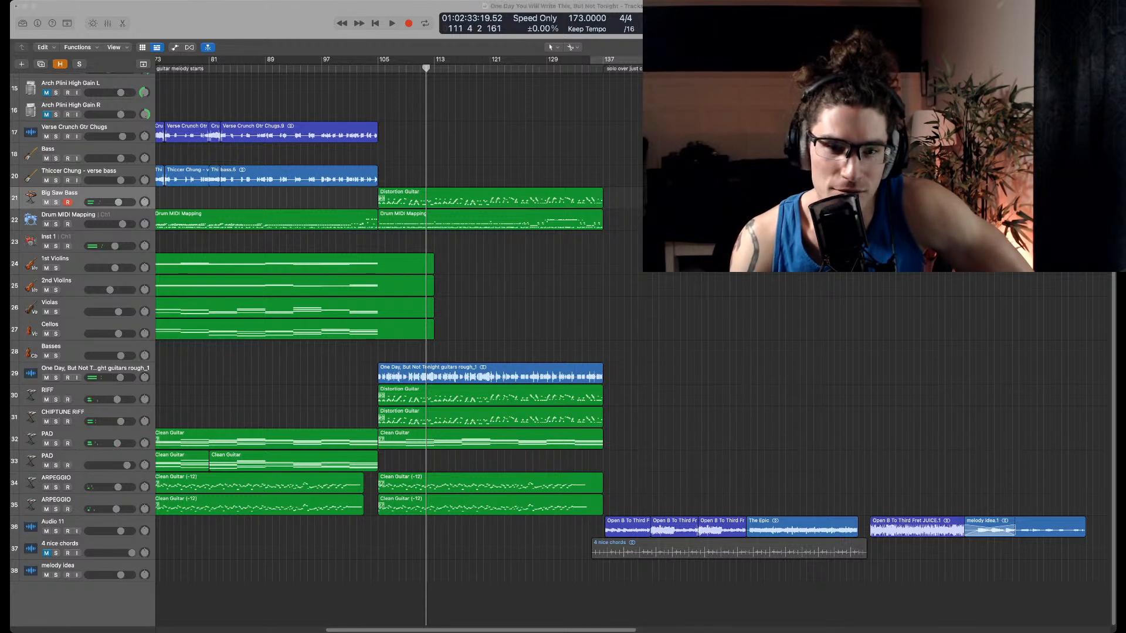
key(super+Tab)
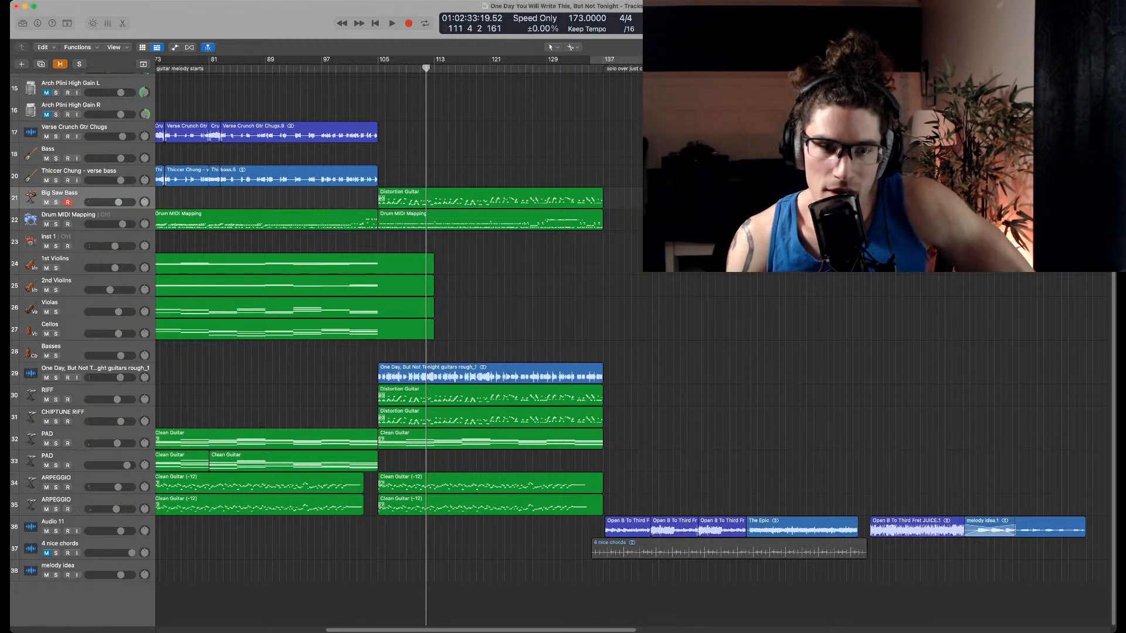
Examine the whole arrangement from bar 1 to the parked ideas, across both the upper and lower tracks
scroll(563, 352, up, 3)
scroll(387, 352, up, 4)
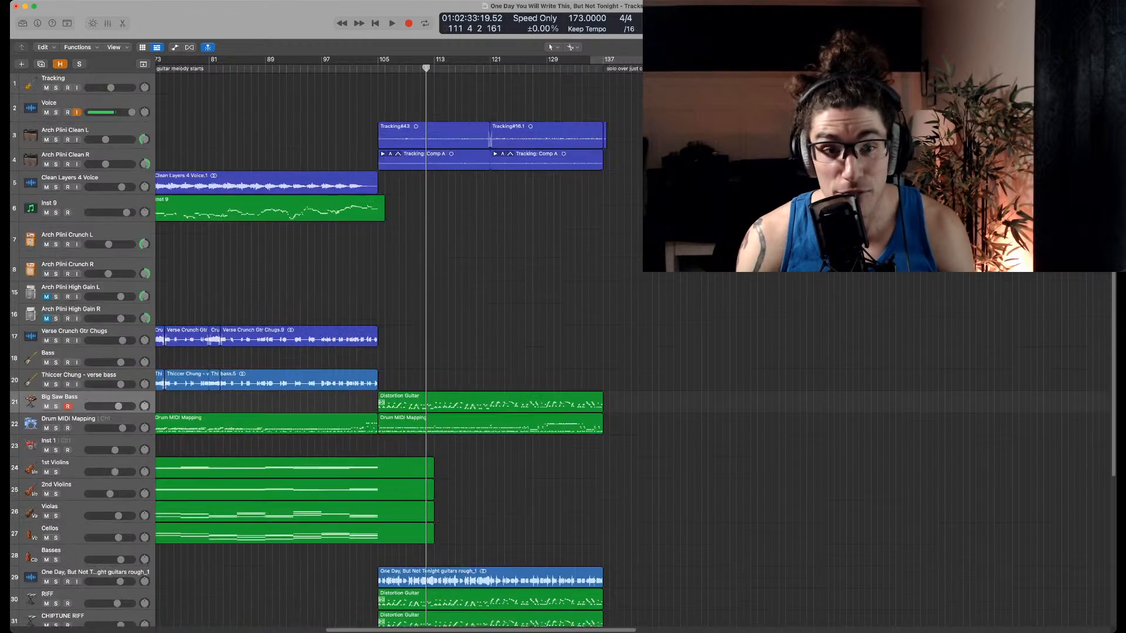
key(super+Left)
key(super+Left)
key(super+Left)
key(super+Left)
key(super+Left)
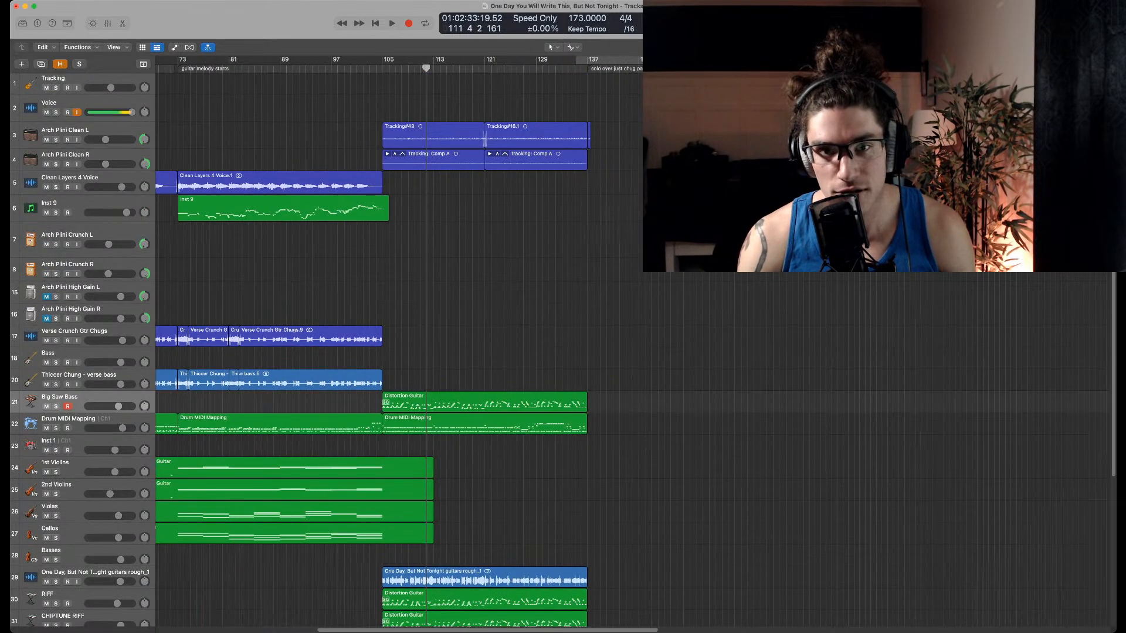
scroll(399, 352, left, 4)
scroll(399, 352, down, 4)
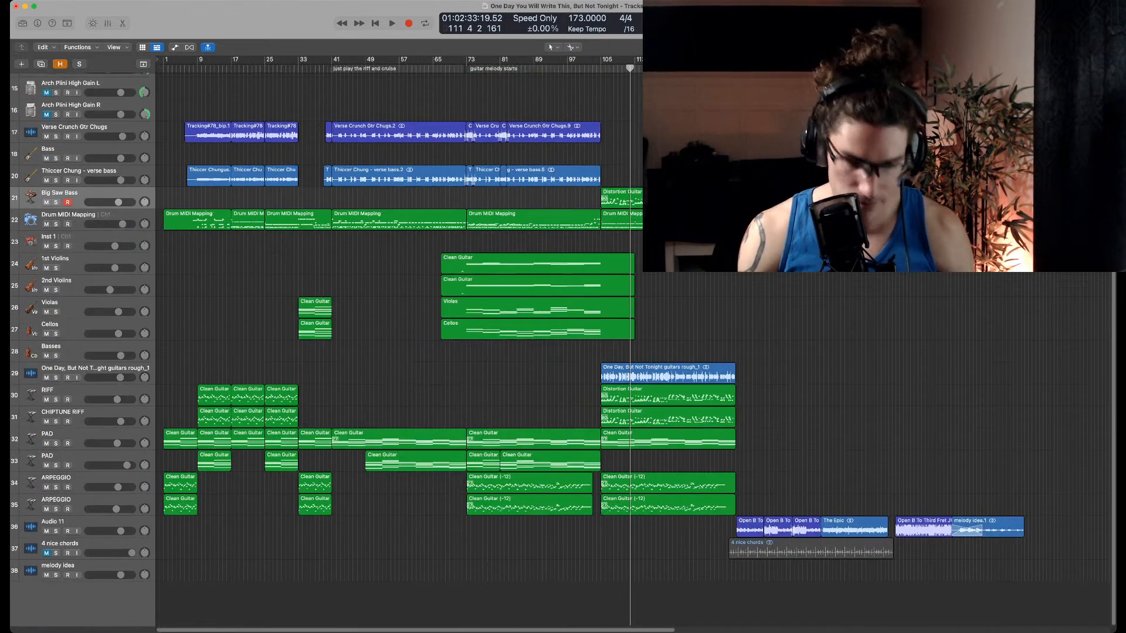
scroll(399, 352, up, 5)
scroll(399, 352, down, 1)
scroll(399, 351, down, 3)
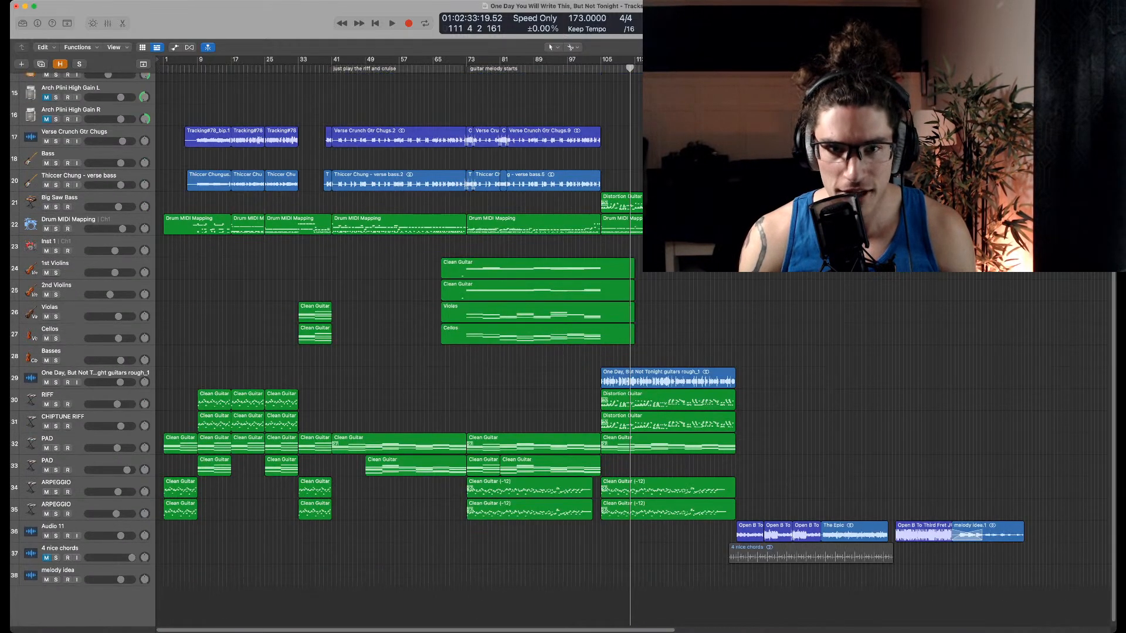
scroll(398, 351, down, 1)
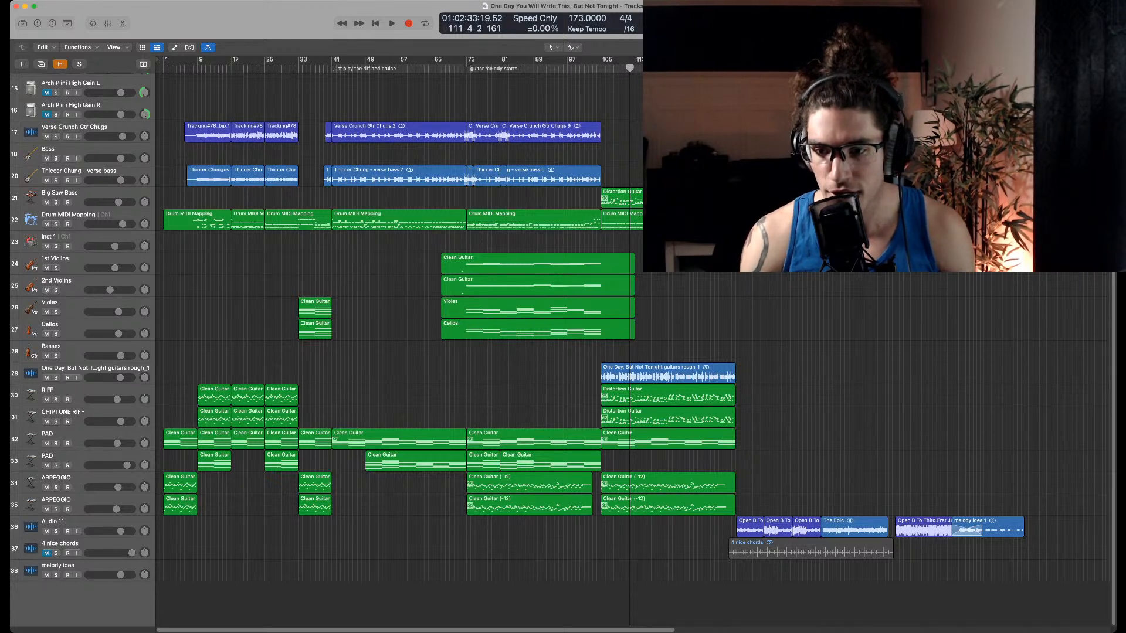
Place the playhead at bar 167 and line up Open B To Third Fret JUICE.1 directly after The Epic, followed by melody idea.1, on Audio 11
scroll(398, 351, right, 2)
drag(663, 69, 790, 68)
scroll(399, 352, right, 1)
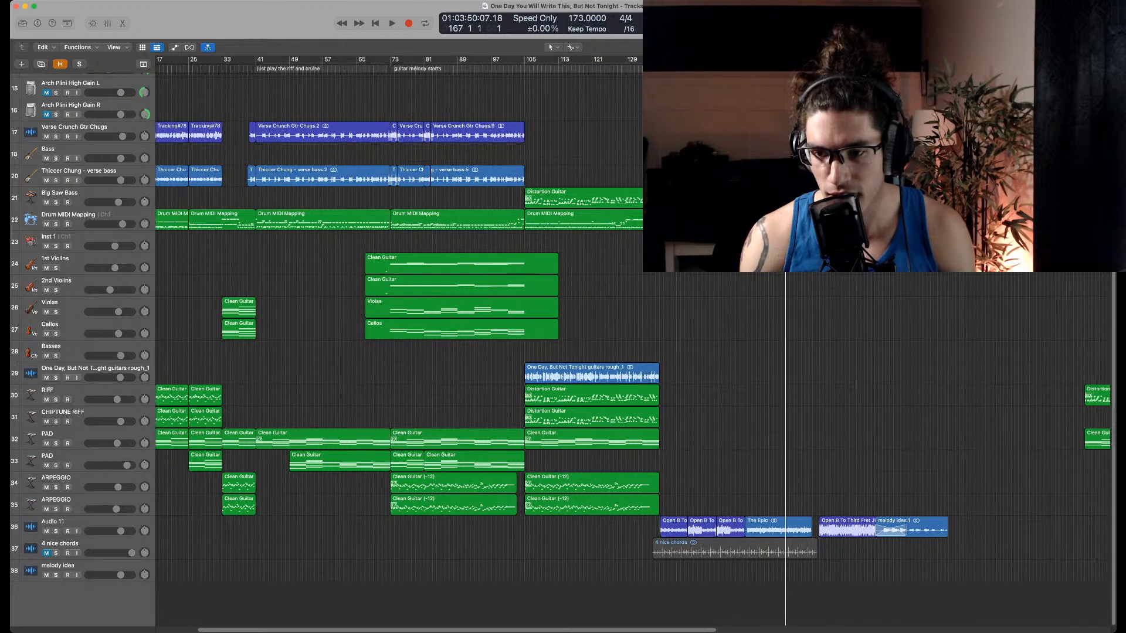
drag(848, 527, 839, 506)
click(909, 527)
drag(909, 527, 929, 528)
drag(850, 506, 852, 526)
click(852, 505)
scroll(852, 505, right, 1)
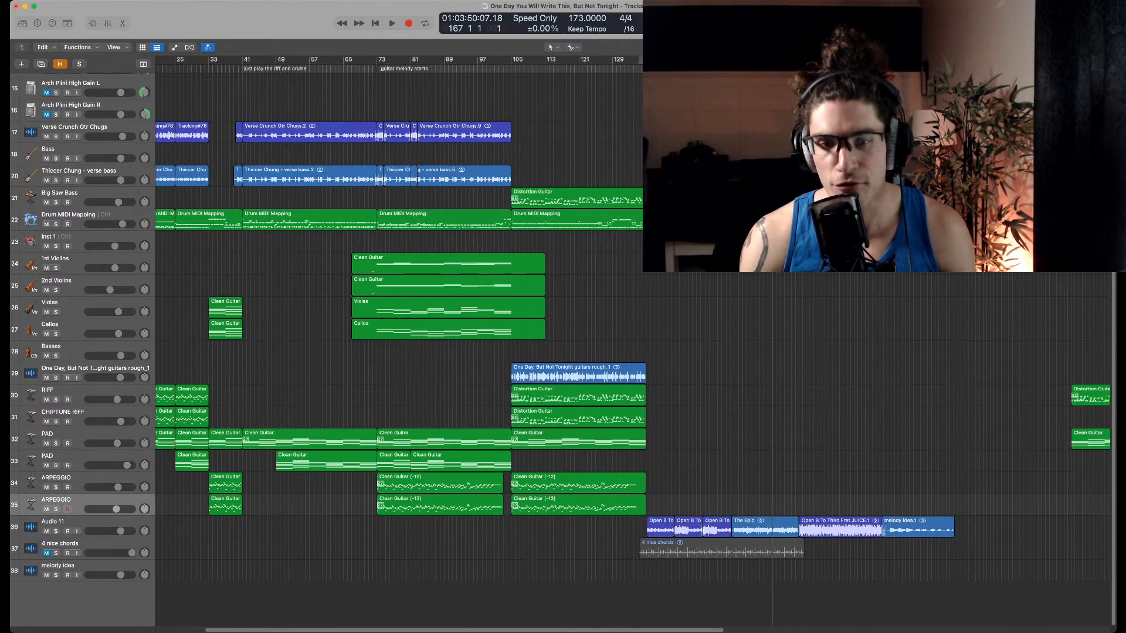
Examine the closed-up sequence of ideas after bar 137 against the surrounding sections and the upper tracks
key(super+Right)
scroll(635, 350, right, 2)
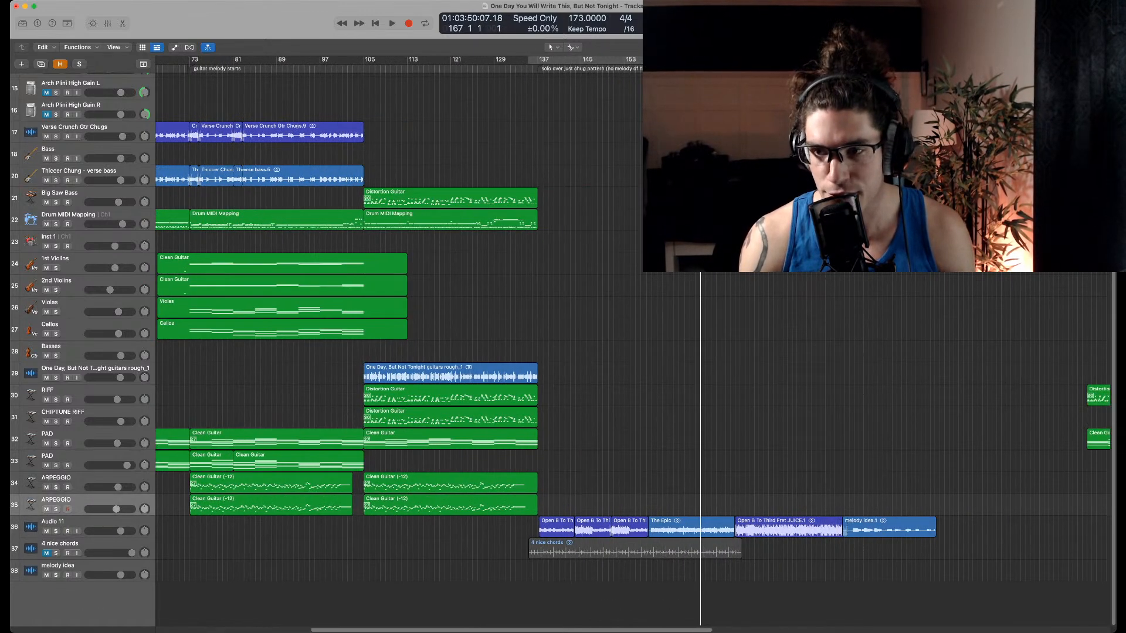
key(super+Left)
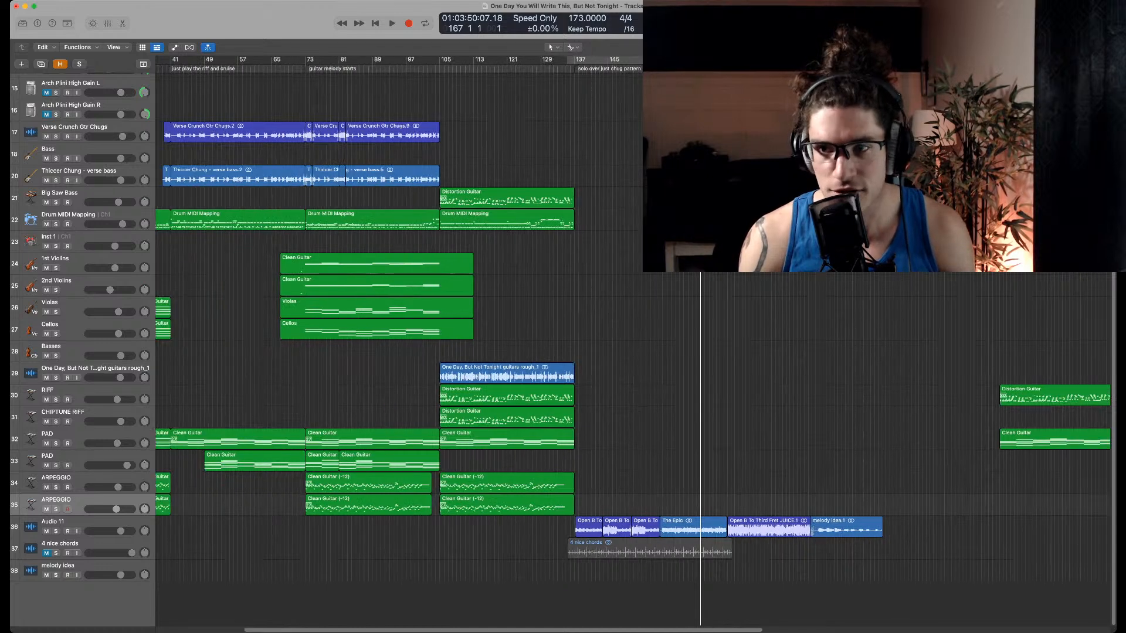
key(super+Left)
key(super+Left)
scroll(634, 350, up, 5)
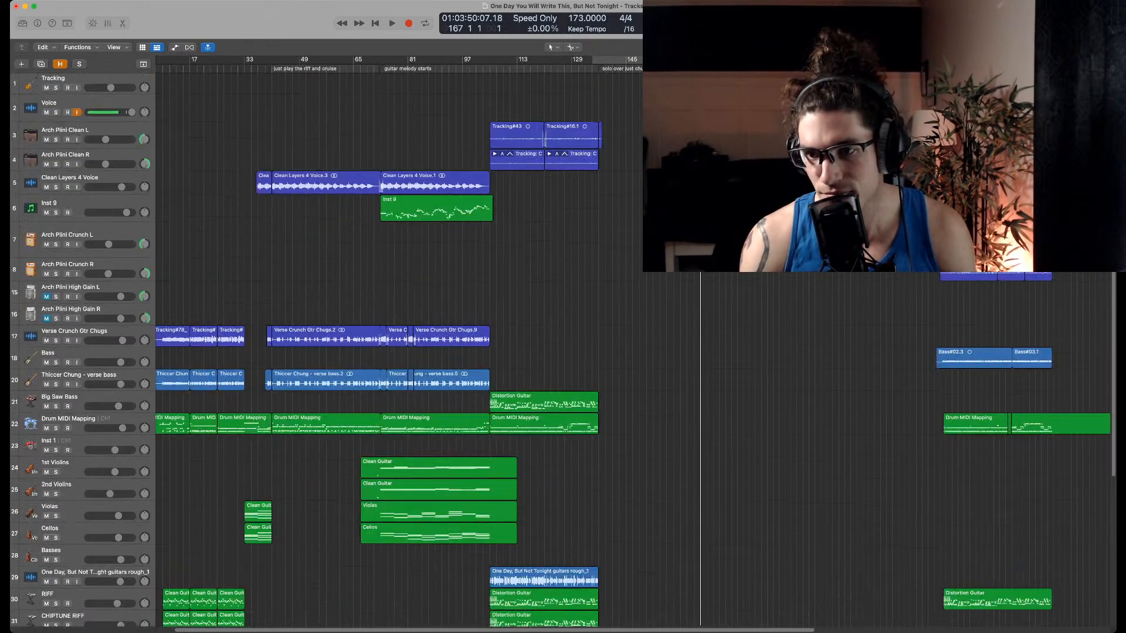
Play the separate closing section from about bar 249 and stop after a couple of bars
click(945, 61)
key(space)
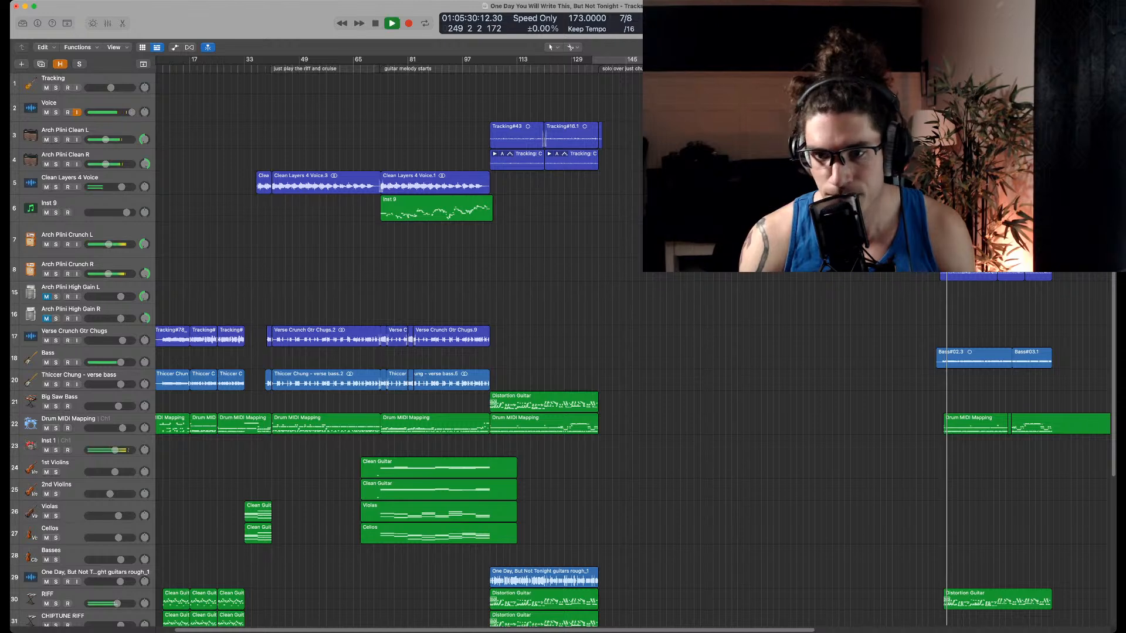
scroll(633, 350, right, 5)
scroll(633, 350, down, 2)
scroll(633, 350, right, 3)
key(space)
Examine the arrangement from bar 1 through the ideas on Audio 11 to the separate closing section, across lower and upper tracks
scroll(634, 350, right, 4)
scroll(633, 350, down, 5)
scroll(634, 351, left, 6)
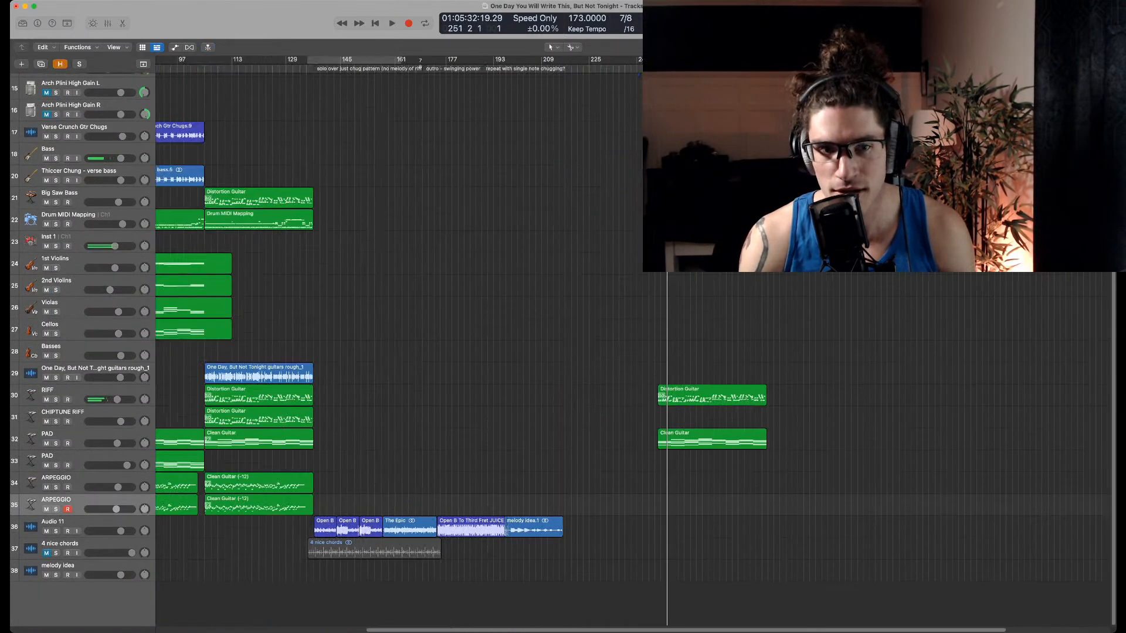
scroll(634, 350, left, 4)
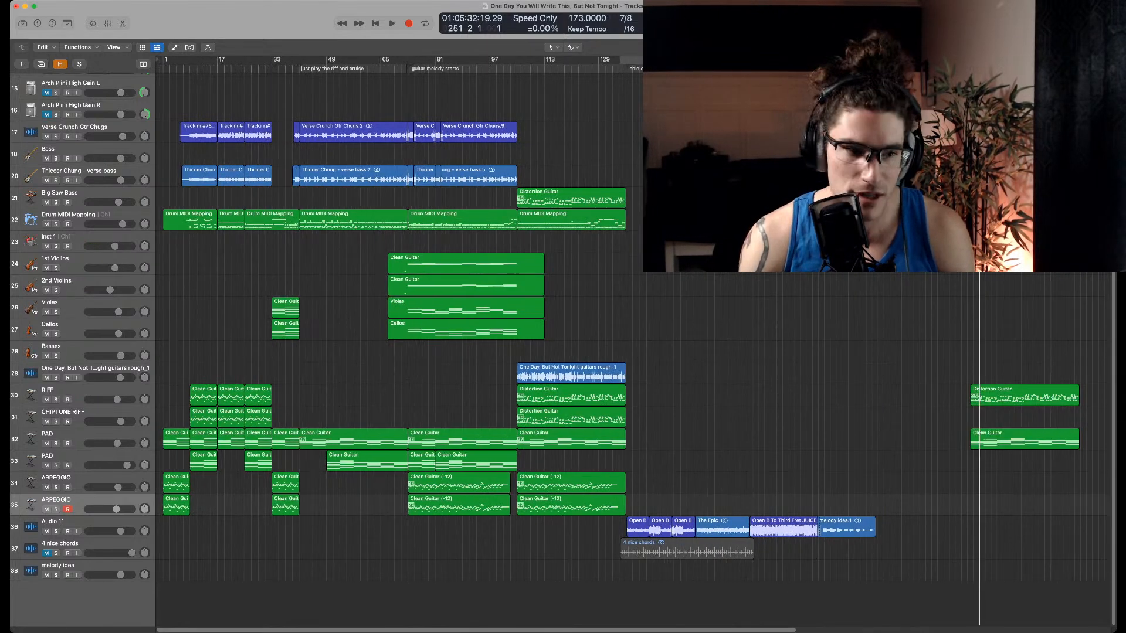
scroll(634, 350, up, 3)
scroll(633, 350, down, 3)
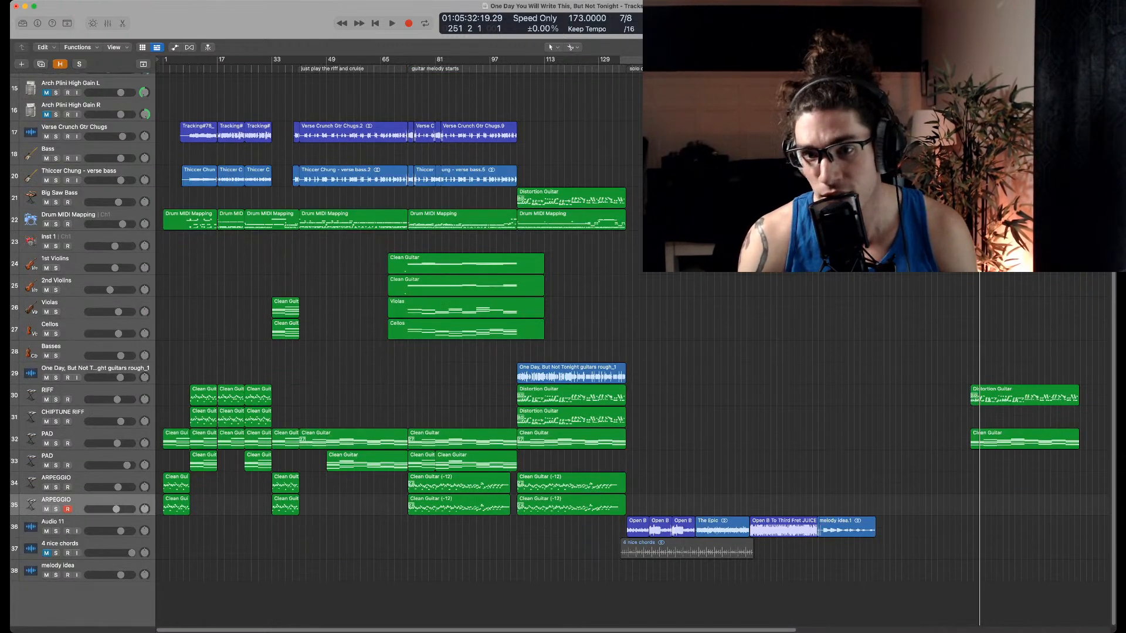
scroll(633, 350, up, 5)
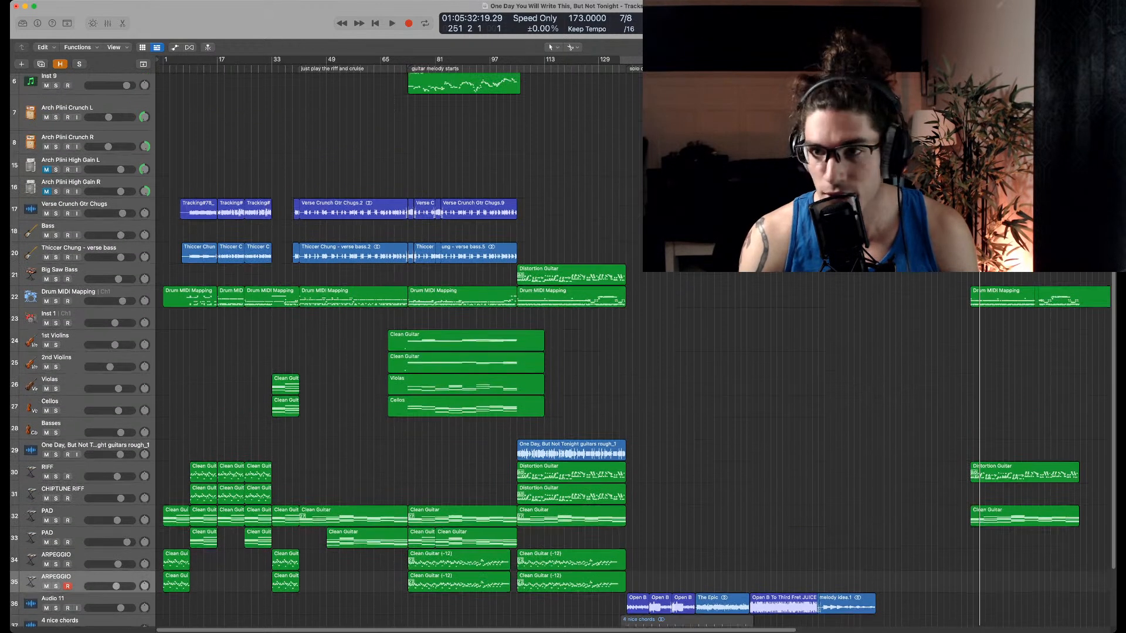
scroll(633, 350, down, 4)
key(super+Tab)
key(super+Tab)
scroll(633, 350, down, 1)
scroll(633, 350, up, 7)
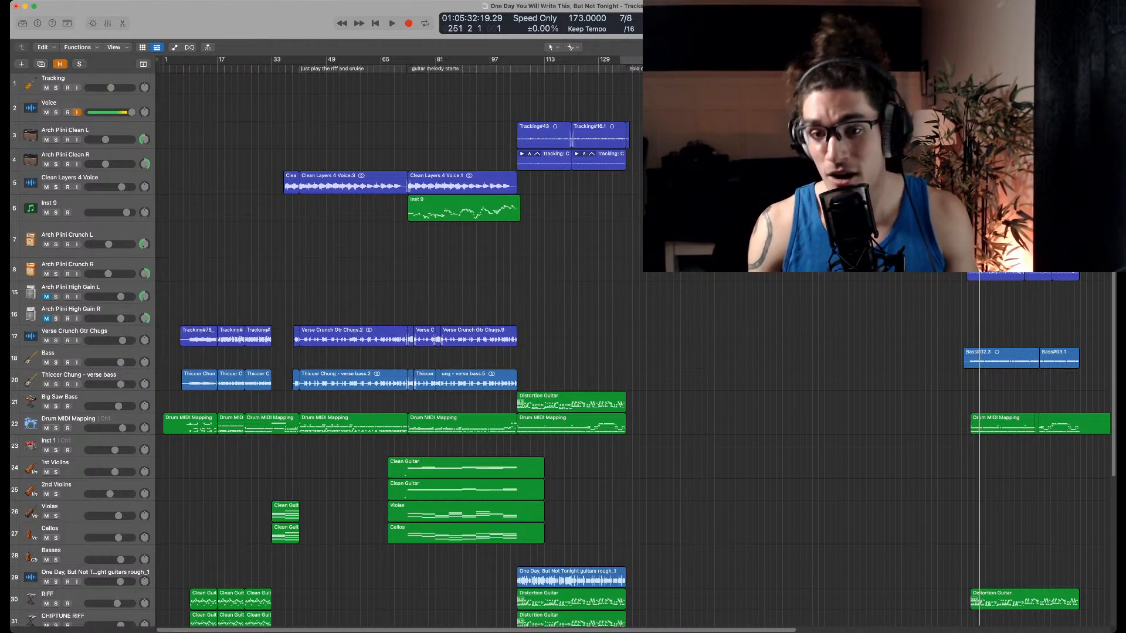
Compare the sequence of ideas after bar 137 with the full section at bar 105 and the closing section, at different zoom levels
key(super+Left)
key(super+Left)
scroll(399, 352, down, 5)
key(super+Right)
key(super+Right)
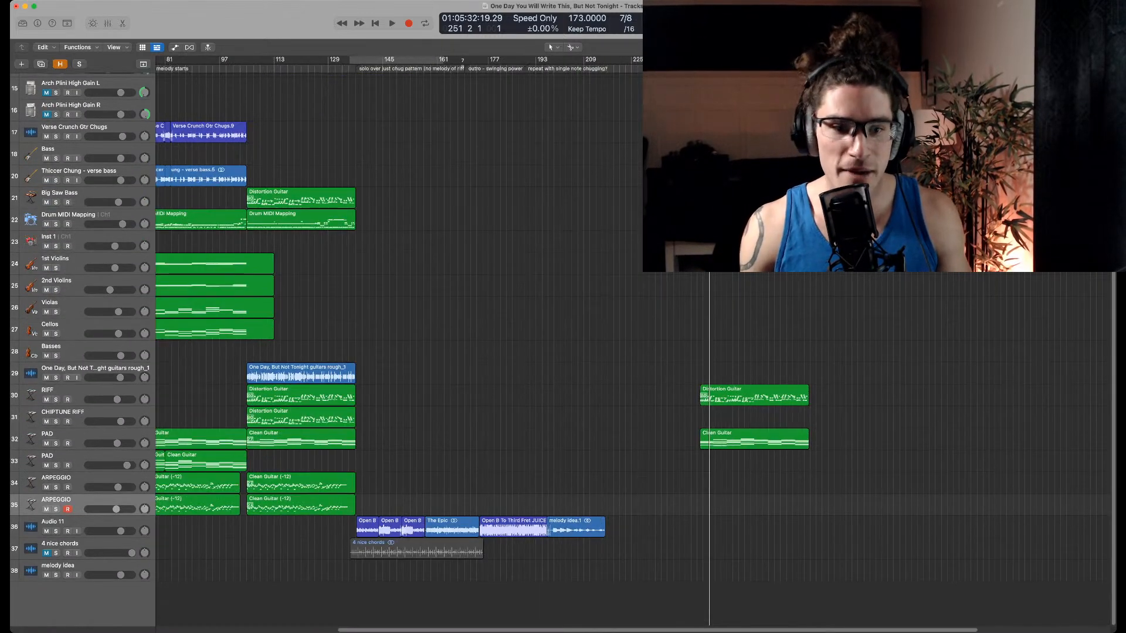
scroll(399, 351, left, 3)
scroll(398, 352, up, 5)
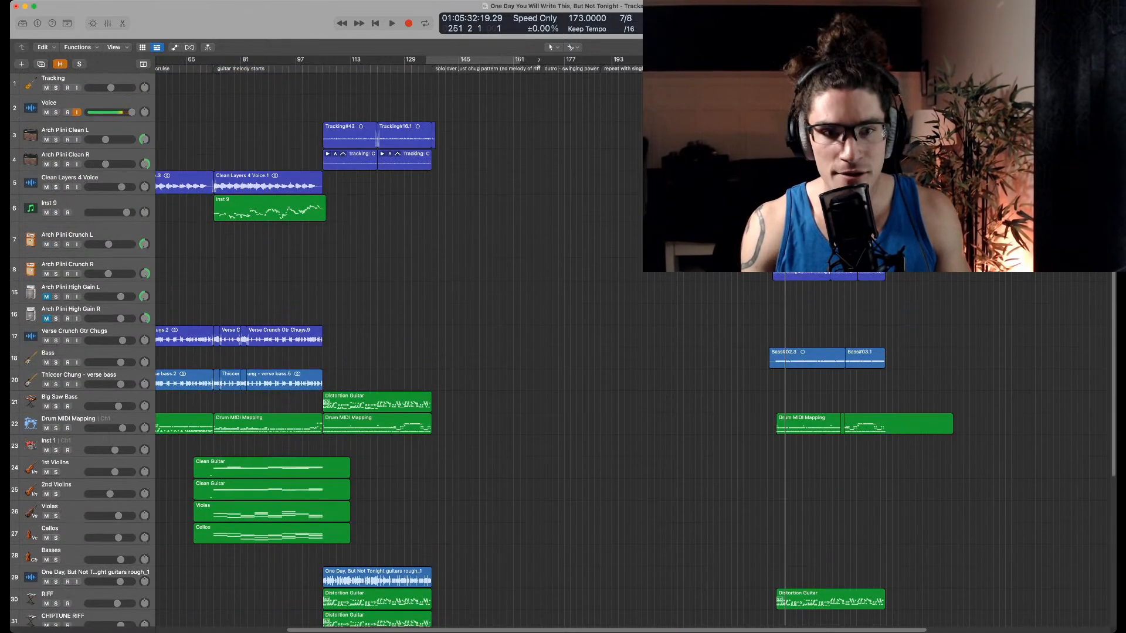
scroll(399, 352, down, 4)
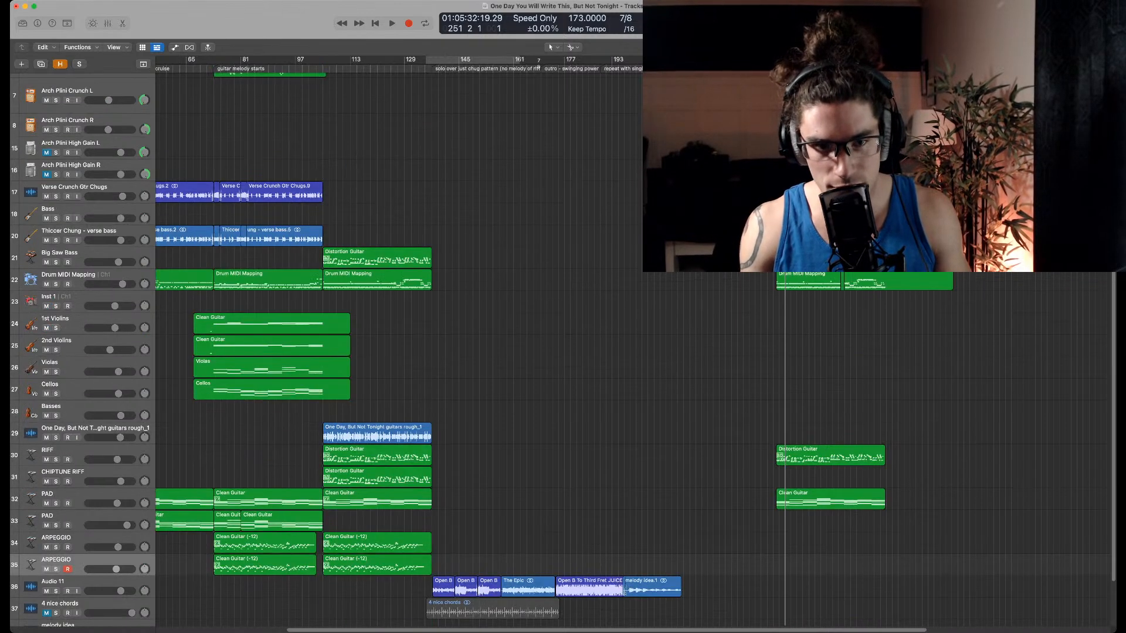
scroll(399, 352, right, 3)
scroll(398, 351, down, 1)
scroll(398, 352, up, 1)
scroll(399, 352, left, 1)
scroll(399, 352, down, 1)
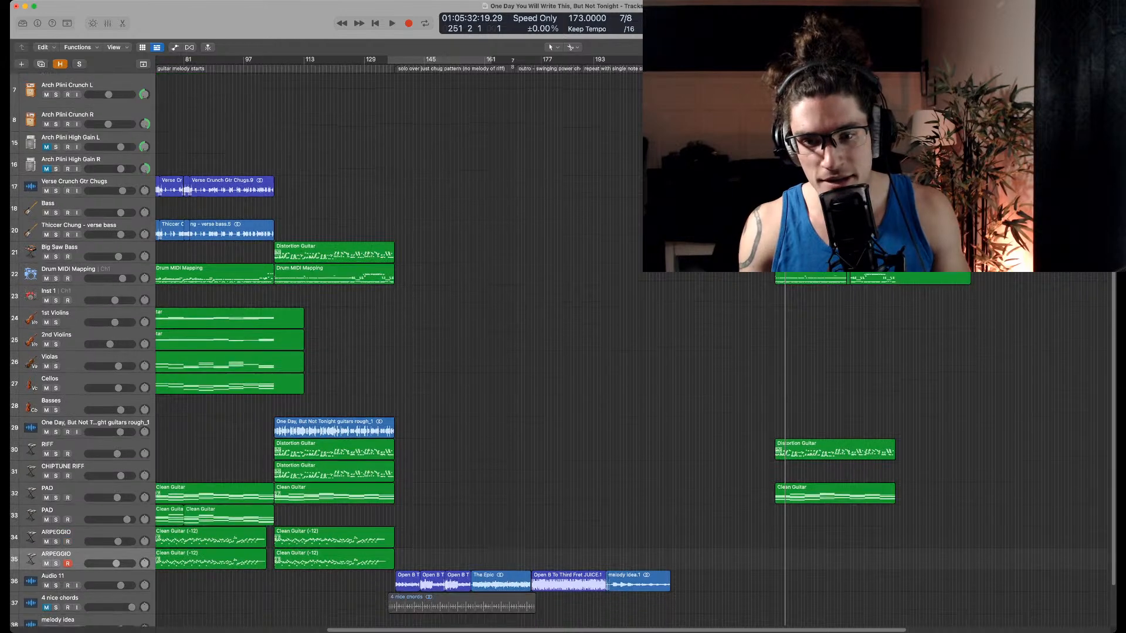
Select the run of ideas on Audio 11, clear the selection, and review the whole song's layout on the upper tracks
scroll(399, 352, down, 2)
drag(418, 505, 614, 535)
click(613, 550)
key(super+Left)
scroll(398, 352, up, 5)
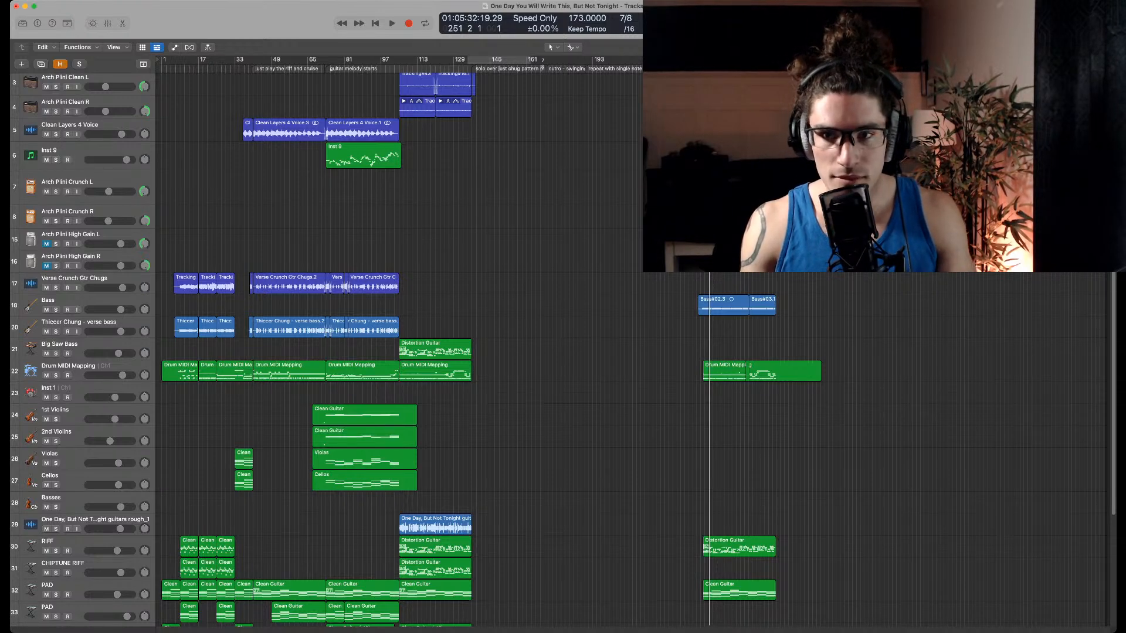
scroll(399, 352, up, 2)
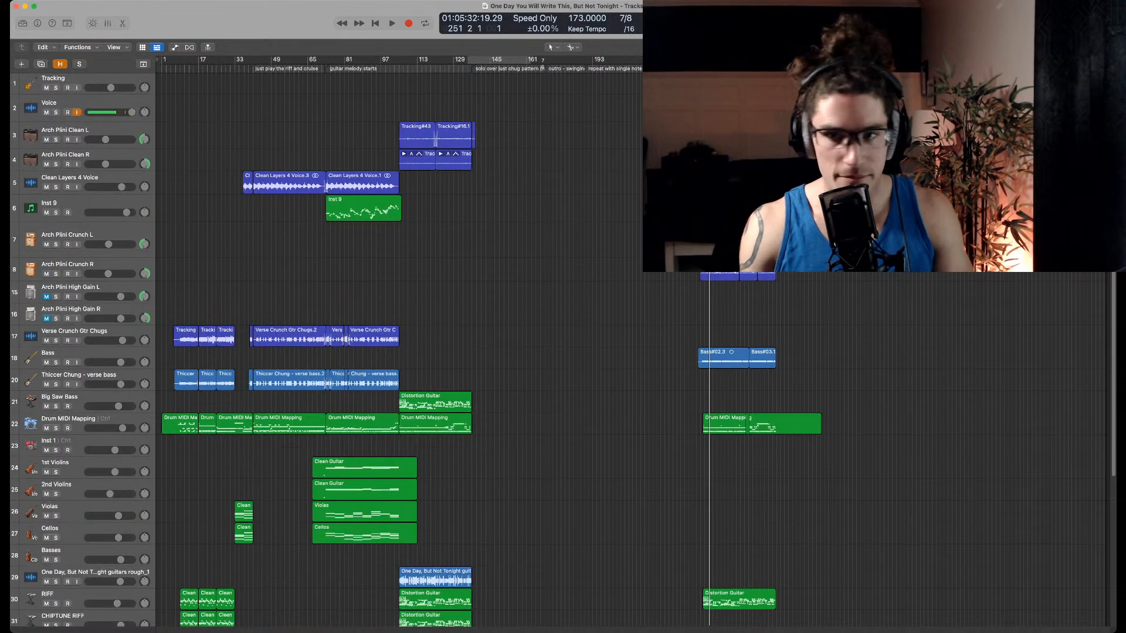